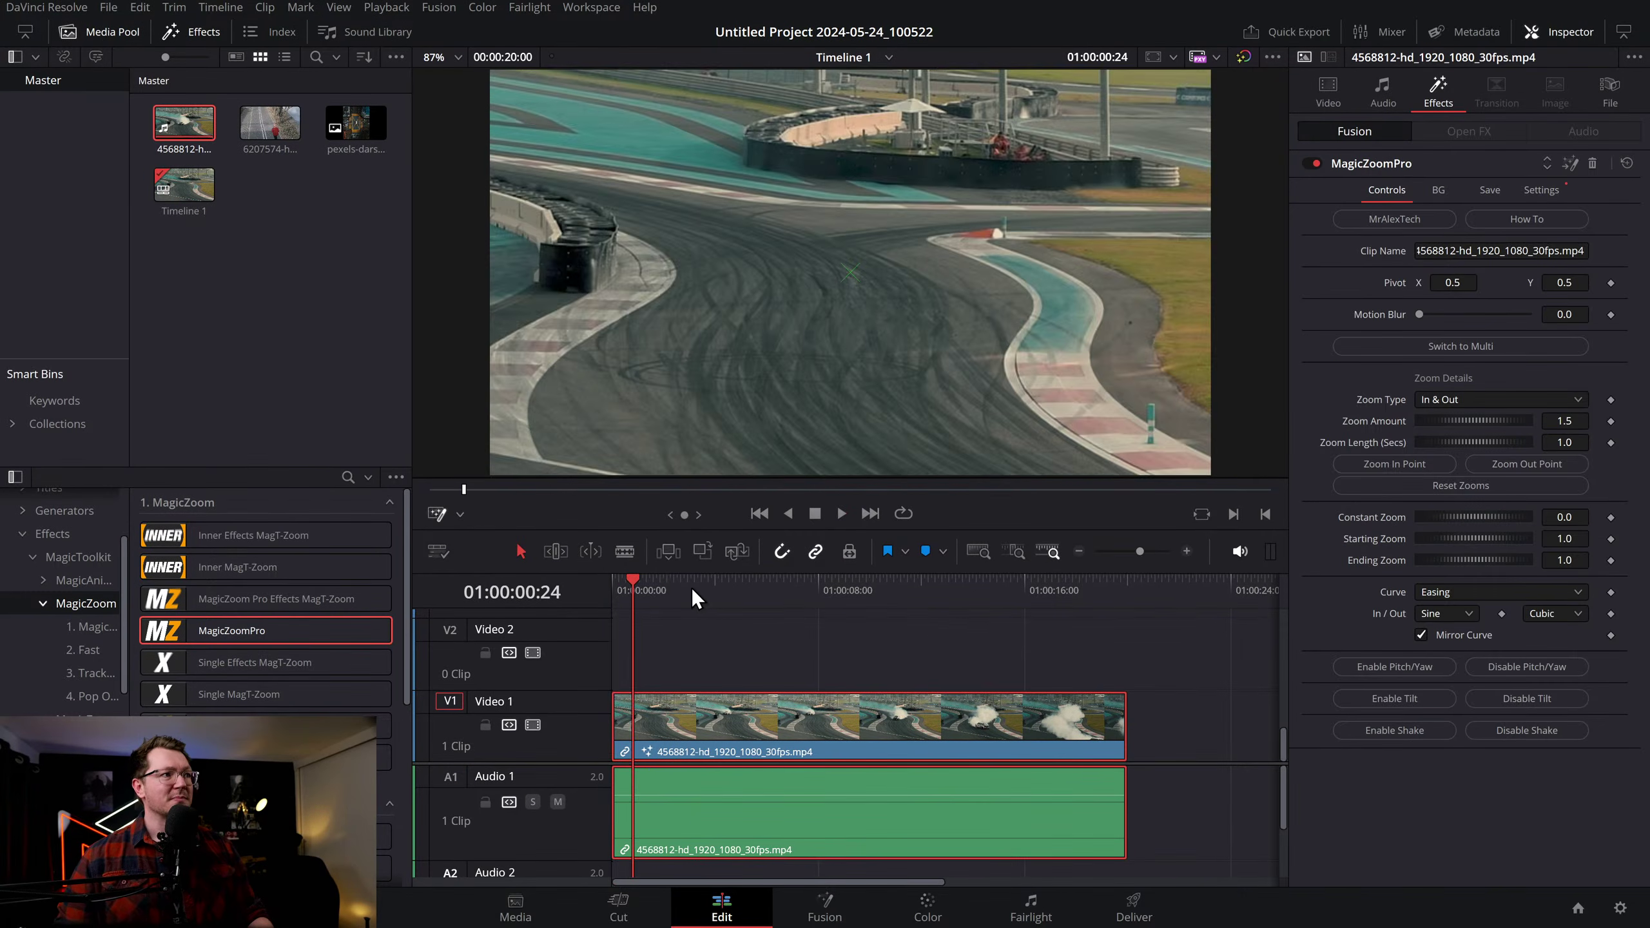
Try several zoom pivot positions in the viewer with a playback check, and reset the pivot to its default
key("space")
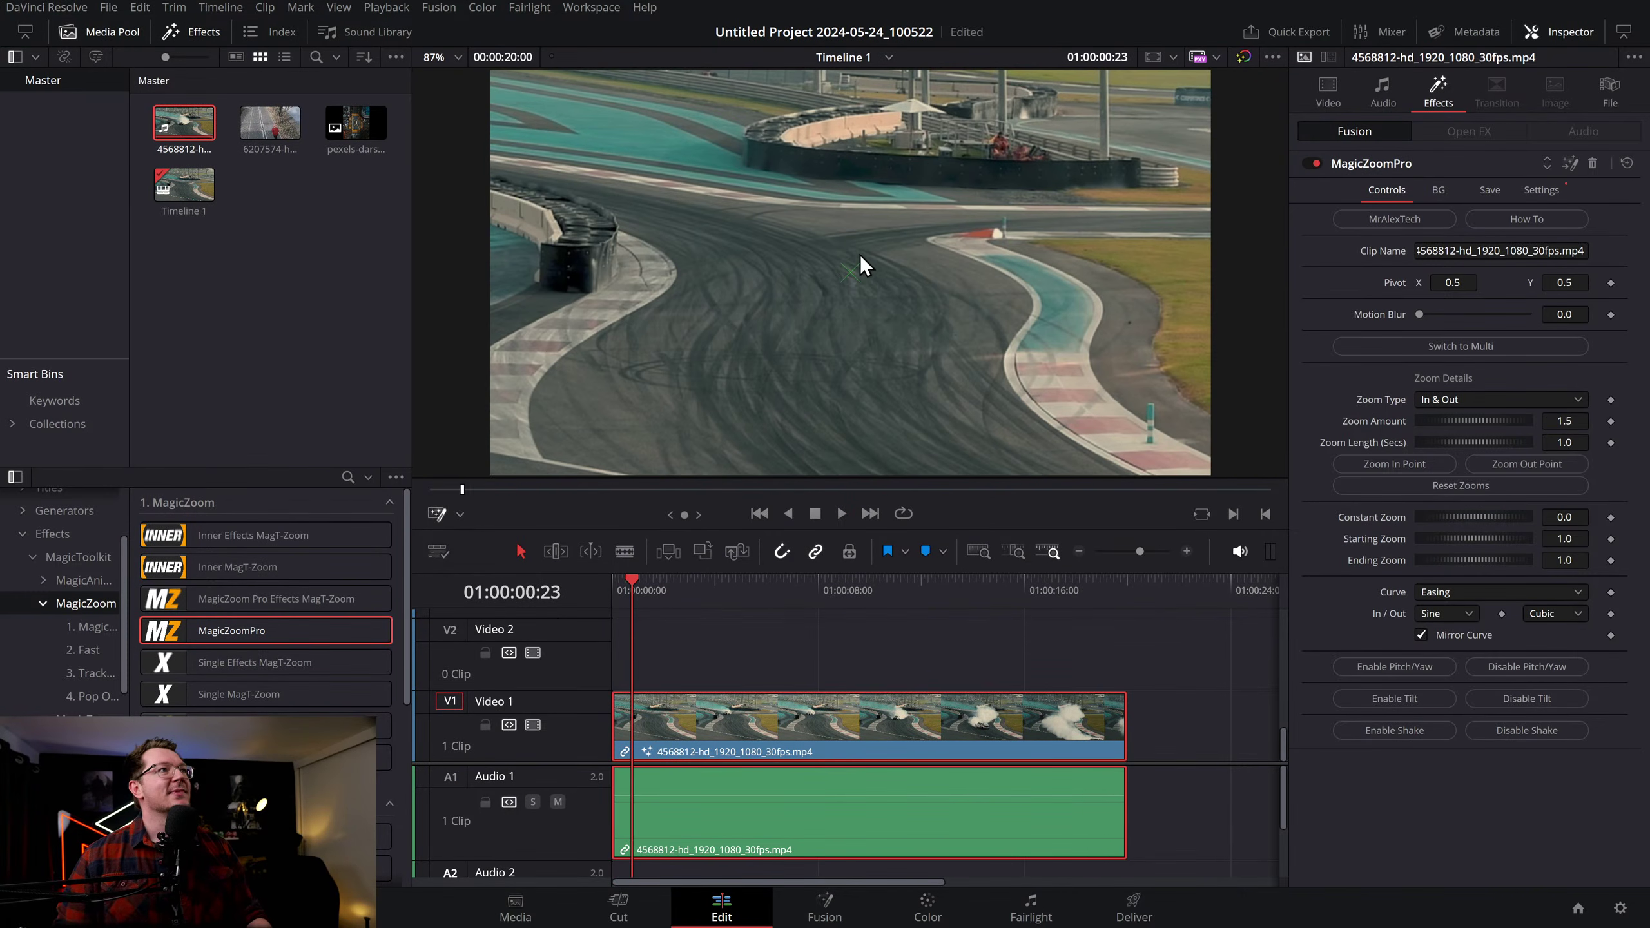
left_click_drag(854, 271, 803, 304)
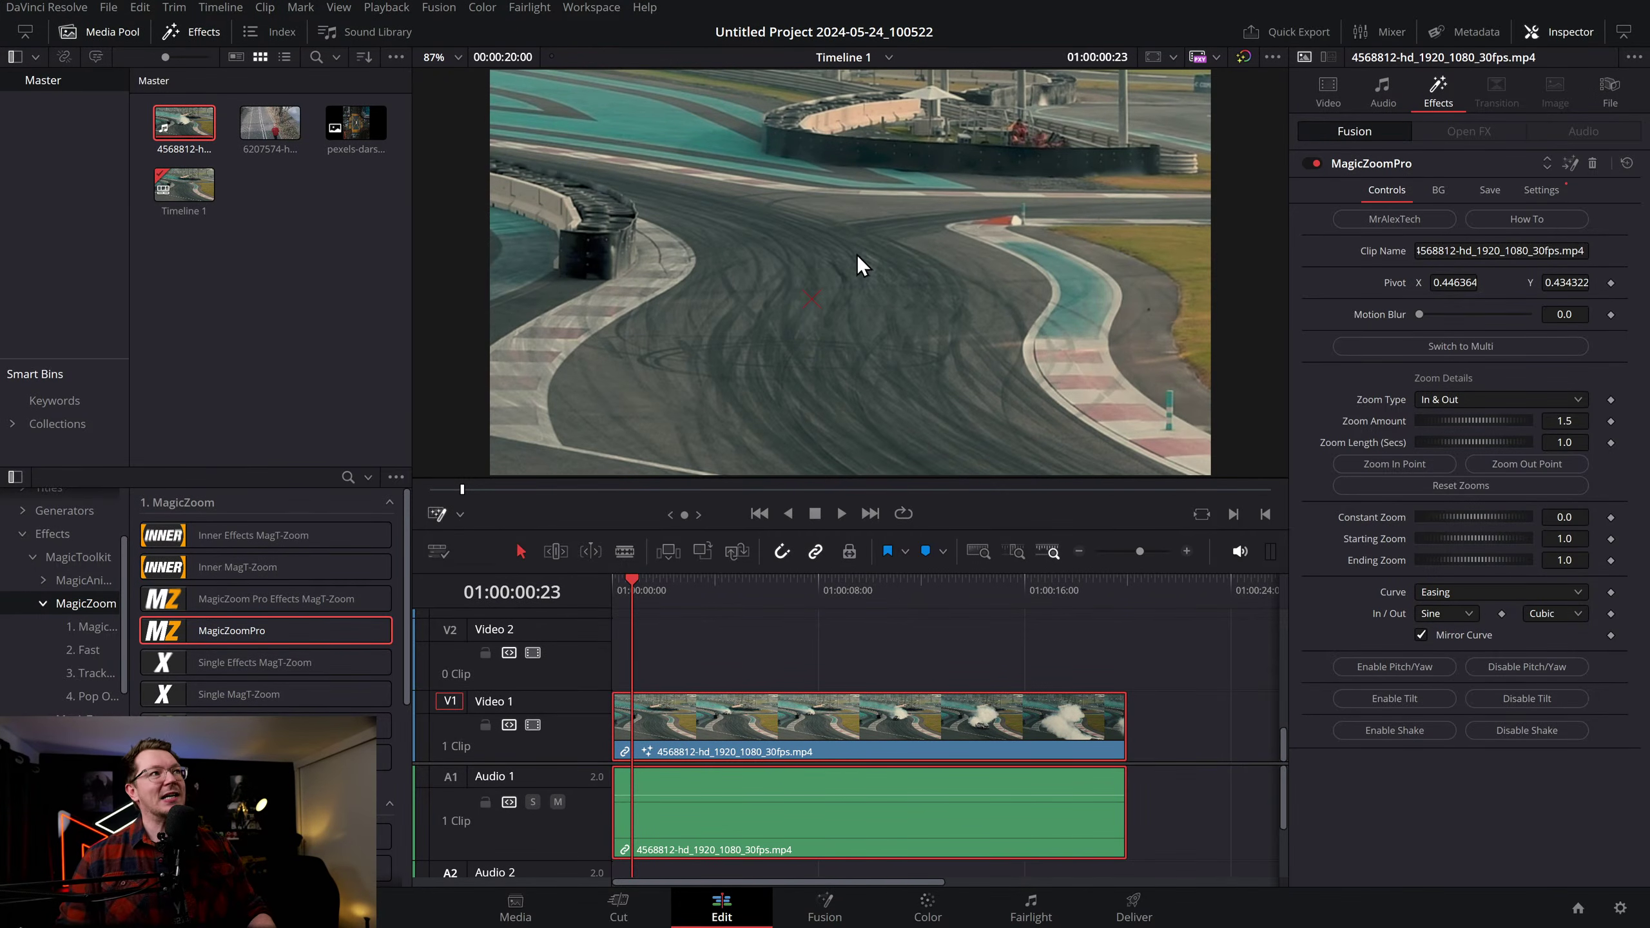
left_click_drag(811, 299, 1093, 195)
left_click(617, 590)
key("space")
left_click_drag(1197, 71, 838, 261)
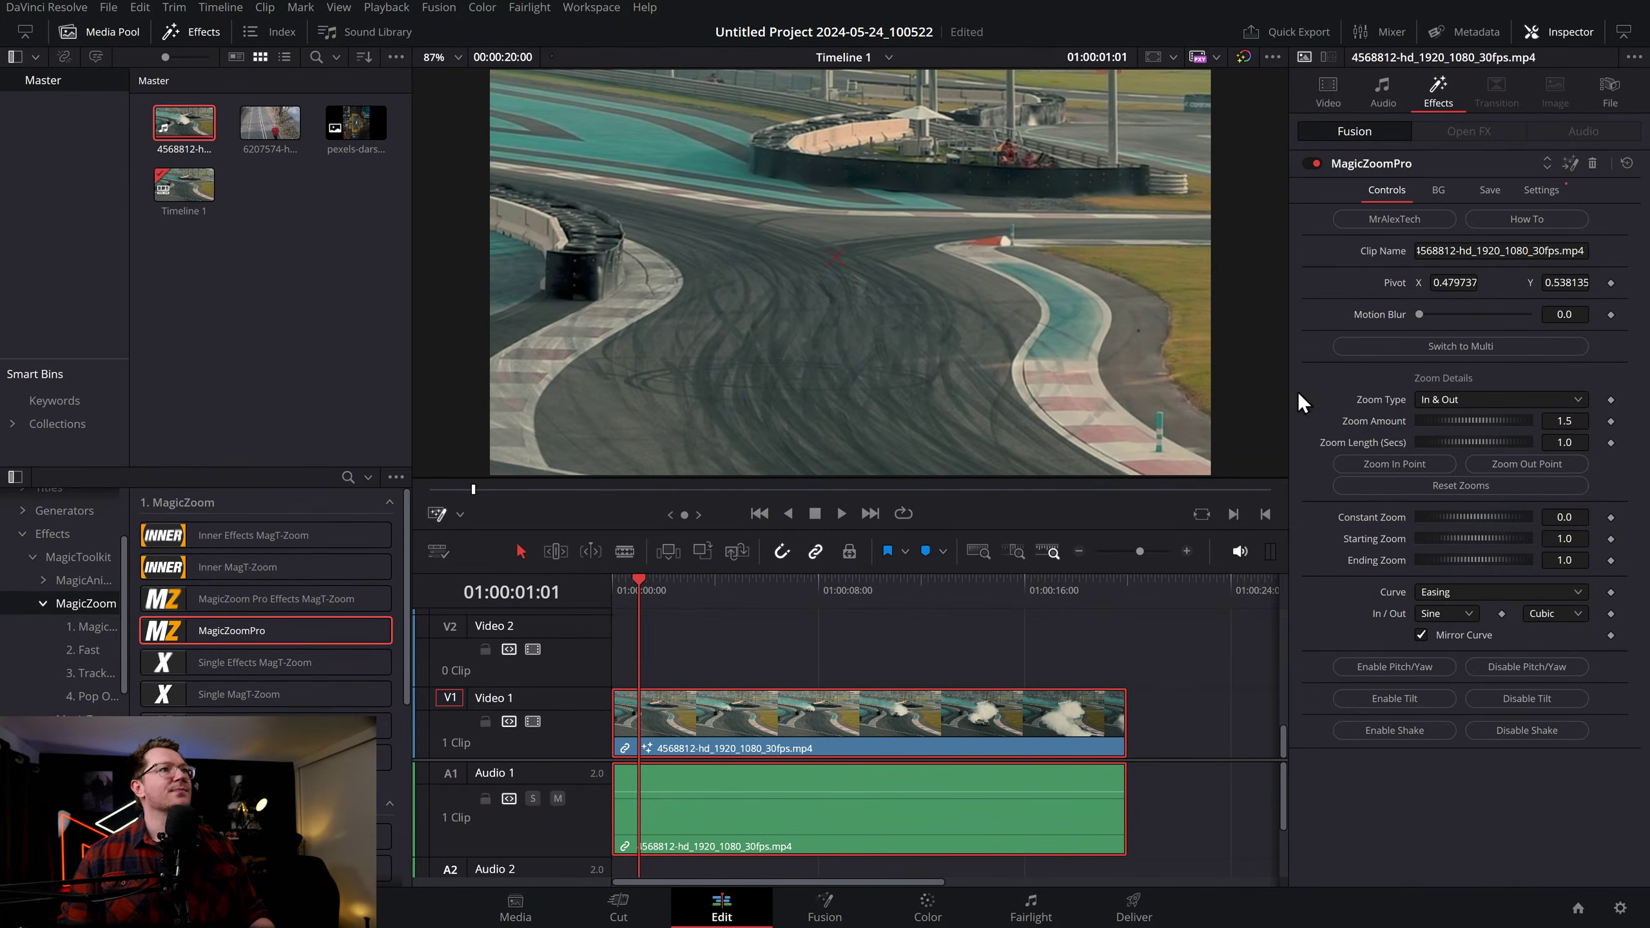
double_click(1397, 278)
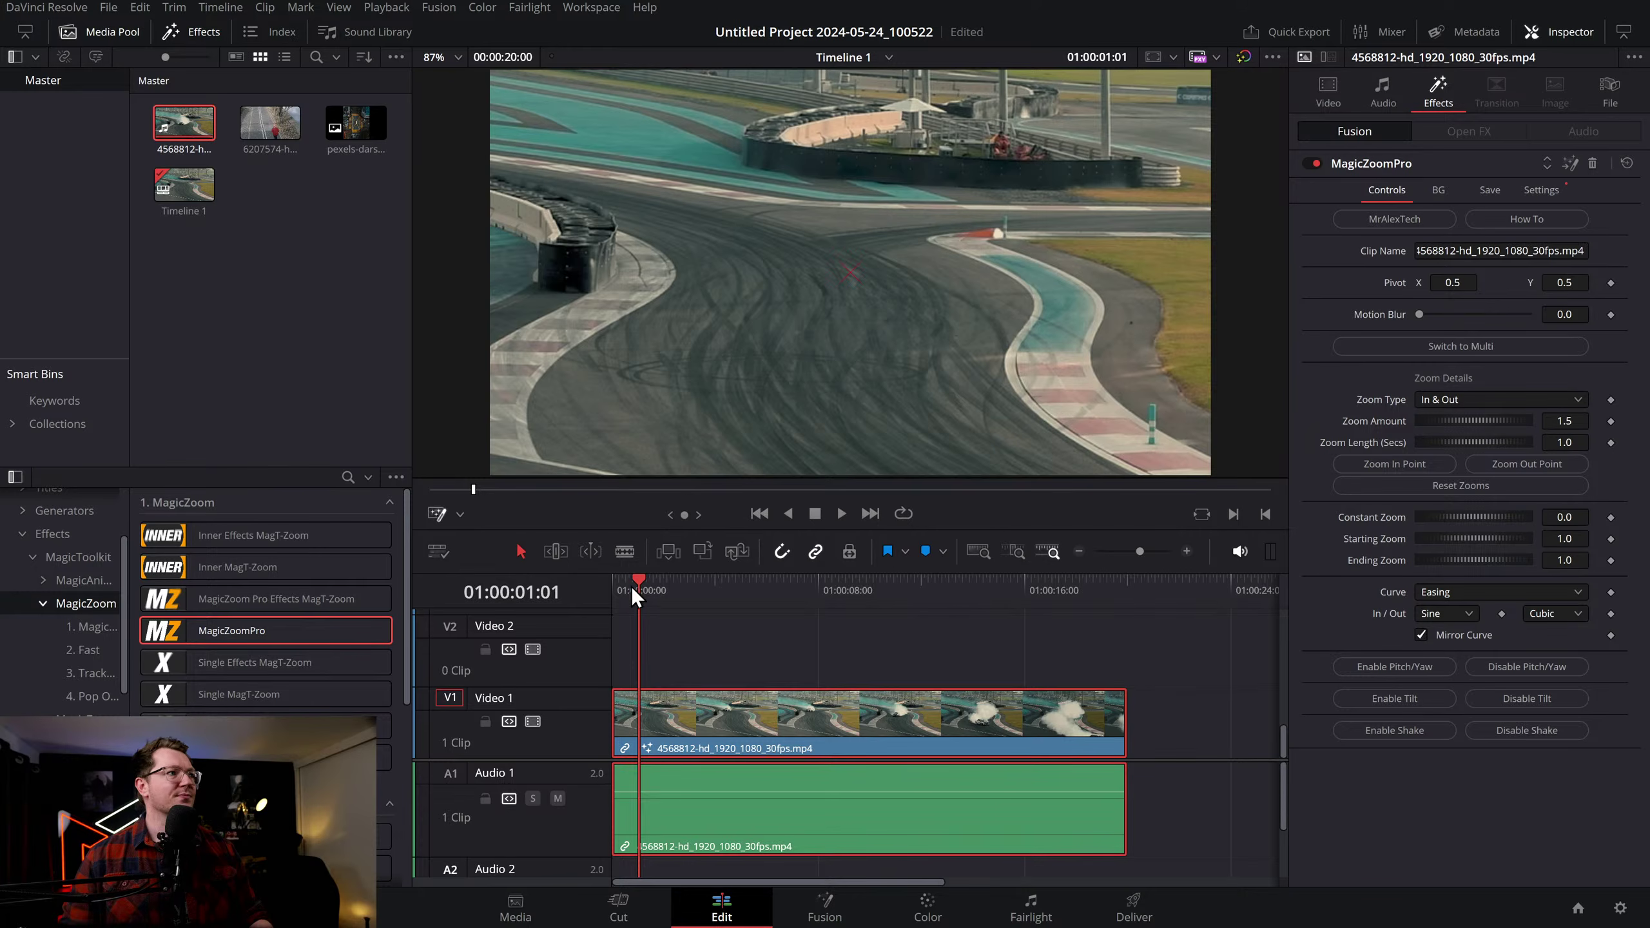
Set the MagicZoomPro motion blur to 1.0 and preview the zoom near the clip's start
left_click_drag(632, 586, 622, 596)
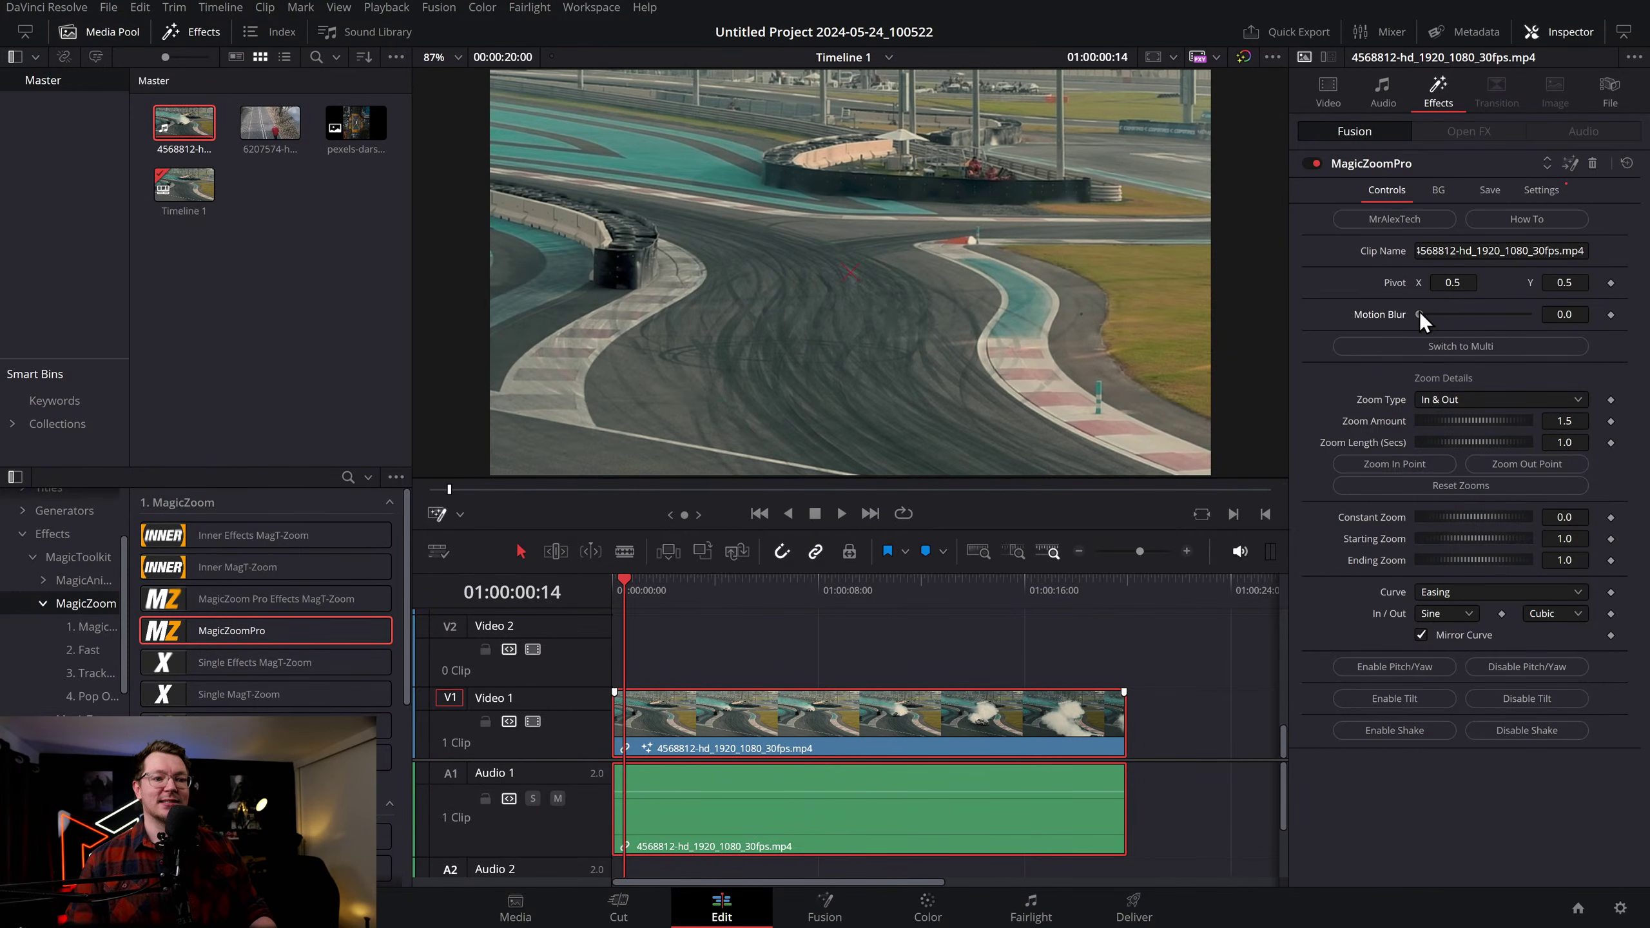
left_click_drag(1420, 314, 1528, 315)
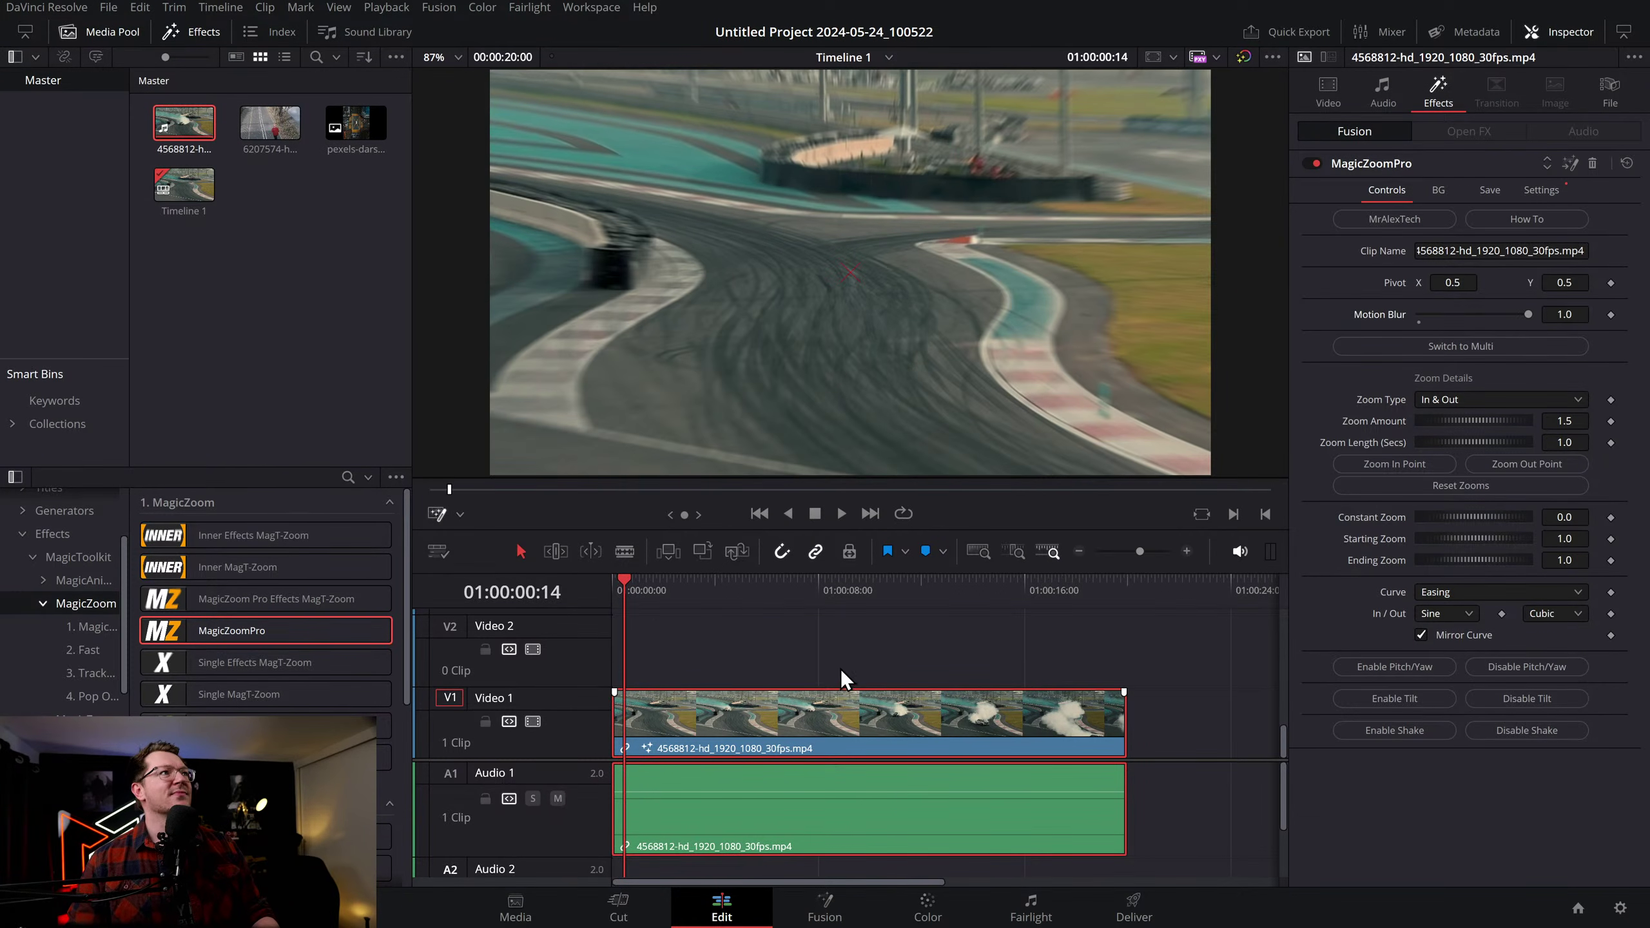
key("space")
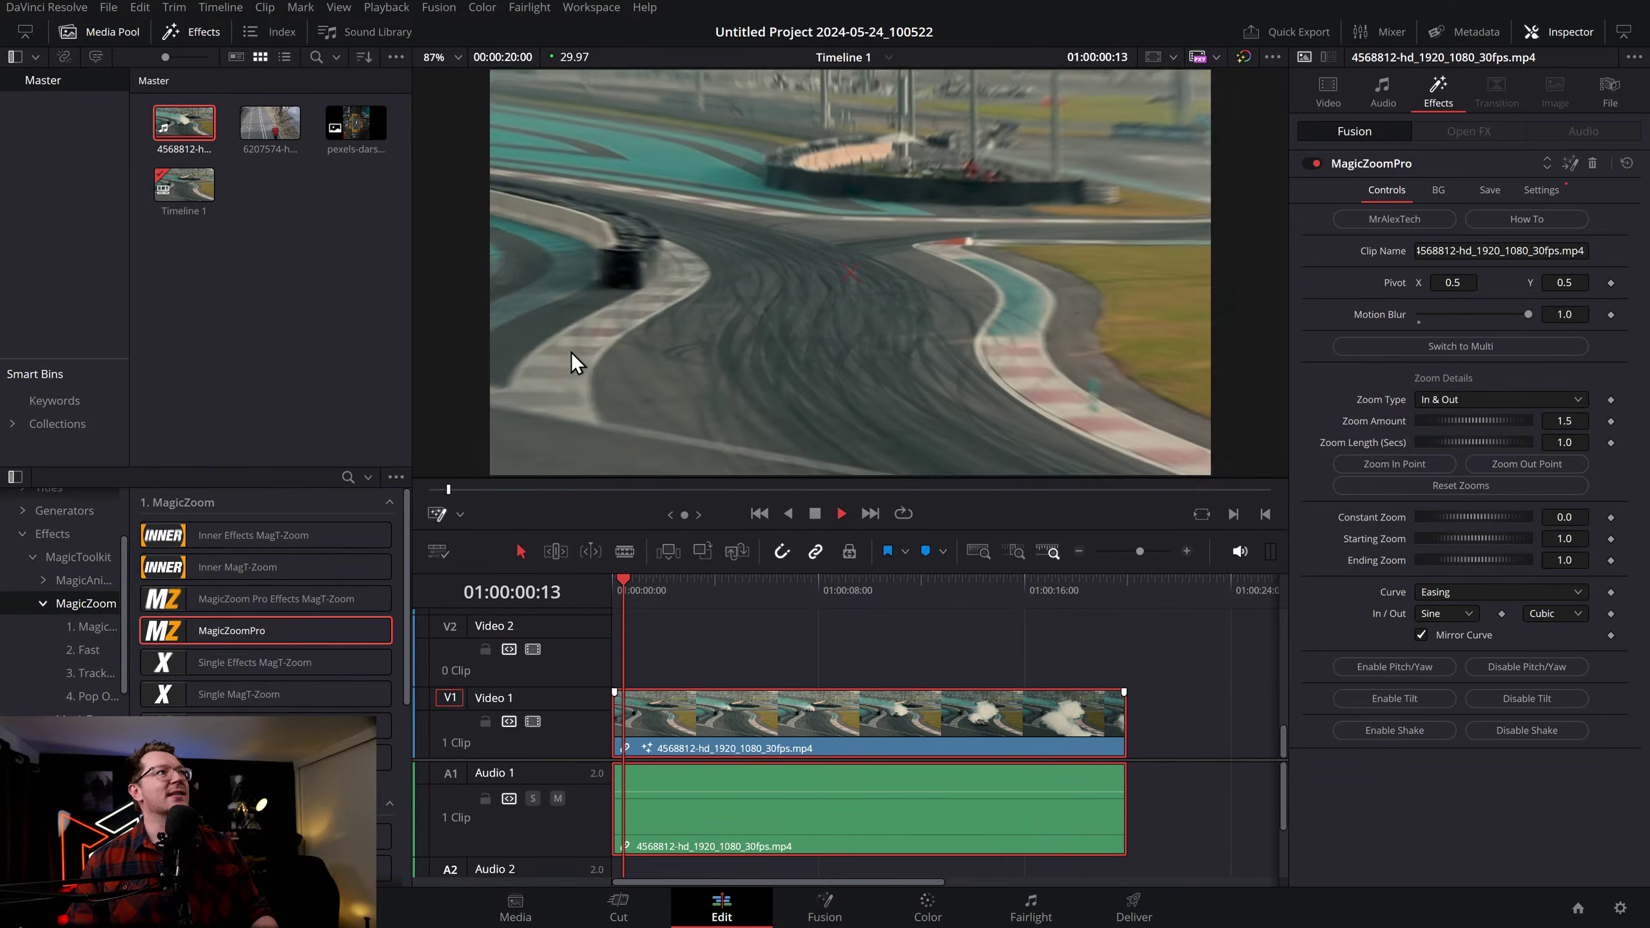
left_click(633, 588)
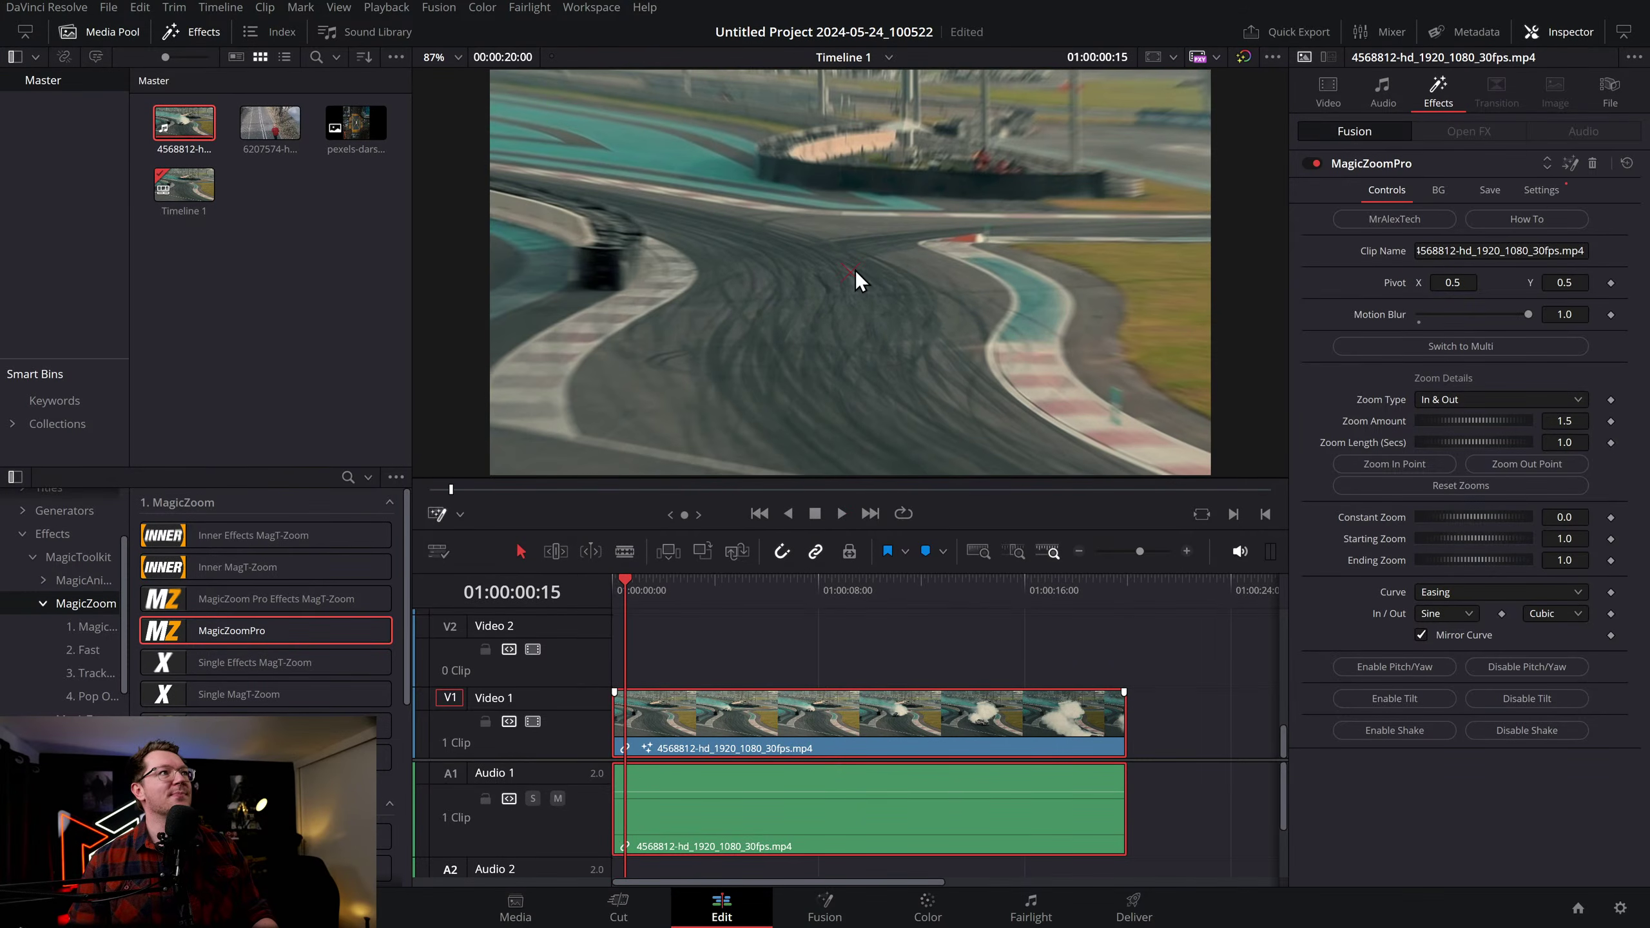
Replace the MagicZoomPro effect on the race track clip with MagicZoomFREE
mouse_move(850, 268)
left_mouse_down()
mouse_move(745, 155)
mouse_move(1021, 225)
mouse_move(639, 221)
mouse_move(907, 232)
mouse_move(845, 252)
left_mouse_up()
left_click(1592, 163)
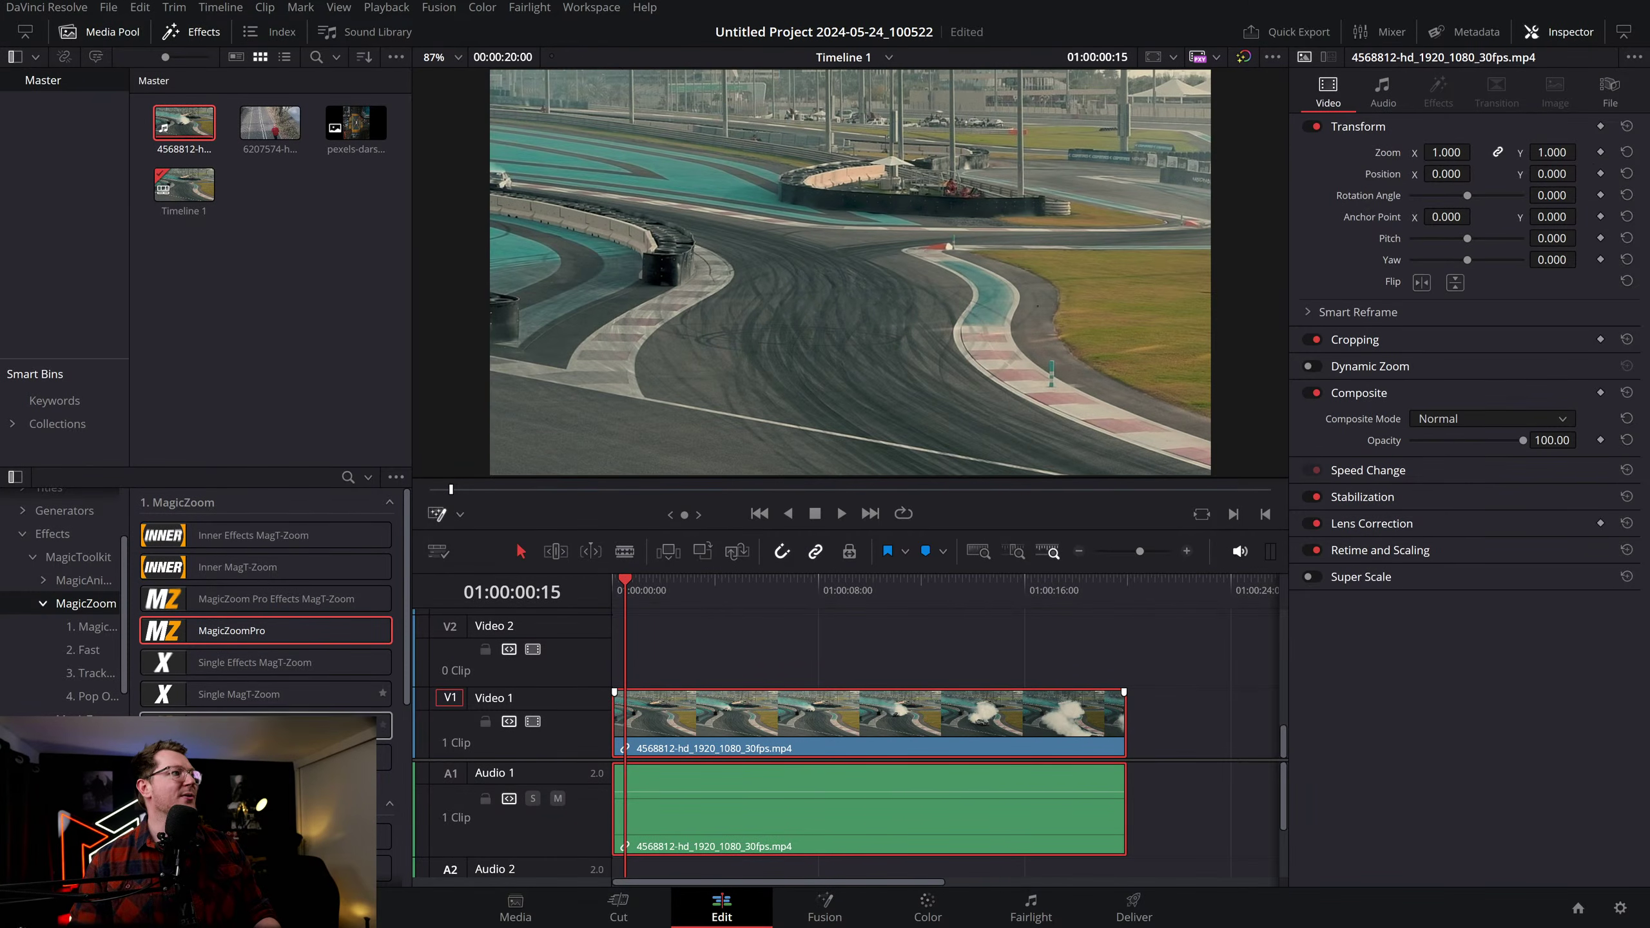
left_click(85, 718)
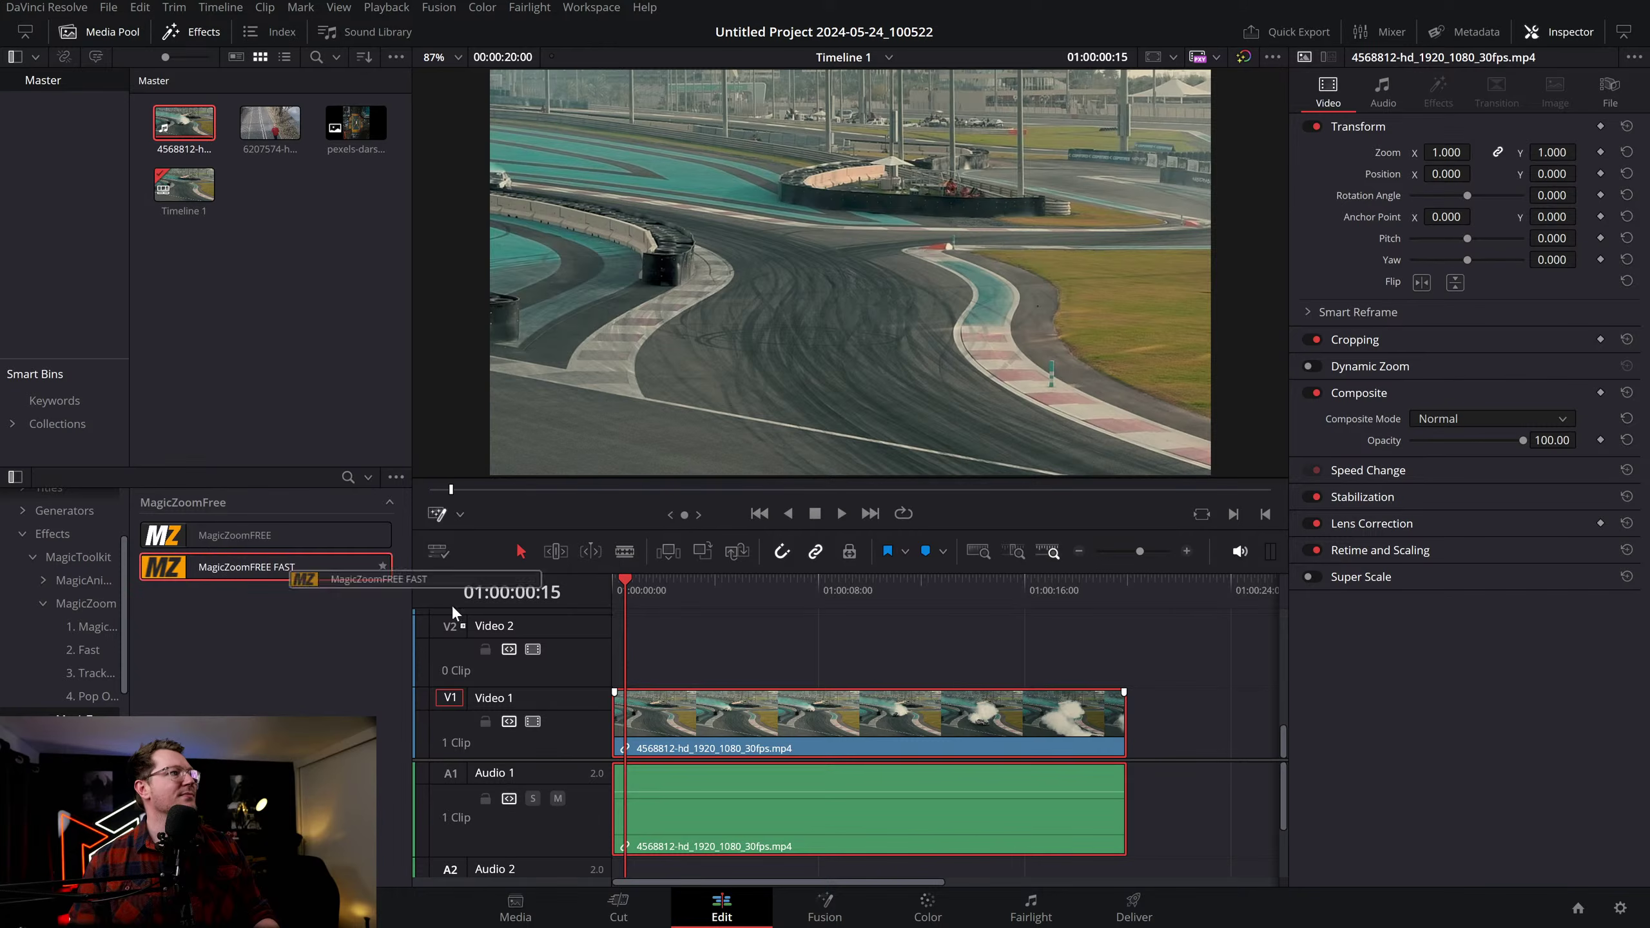
left_click_drag(451, 604, 725, 714)
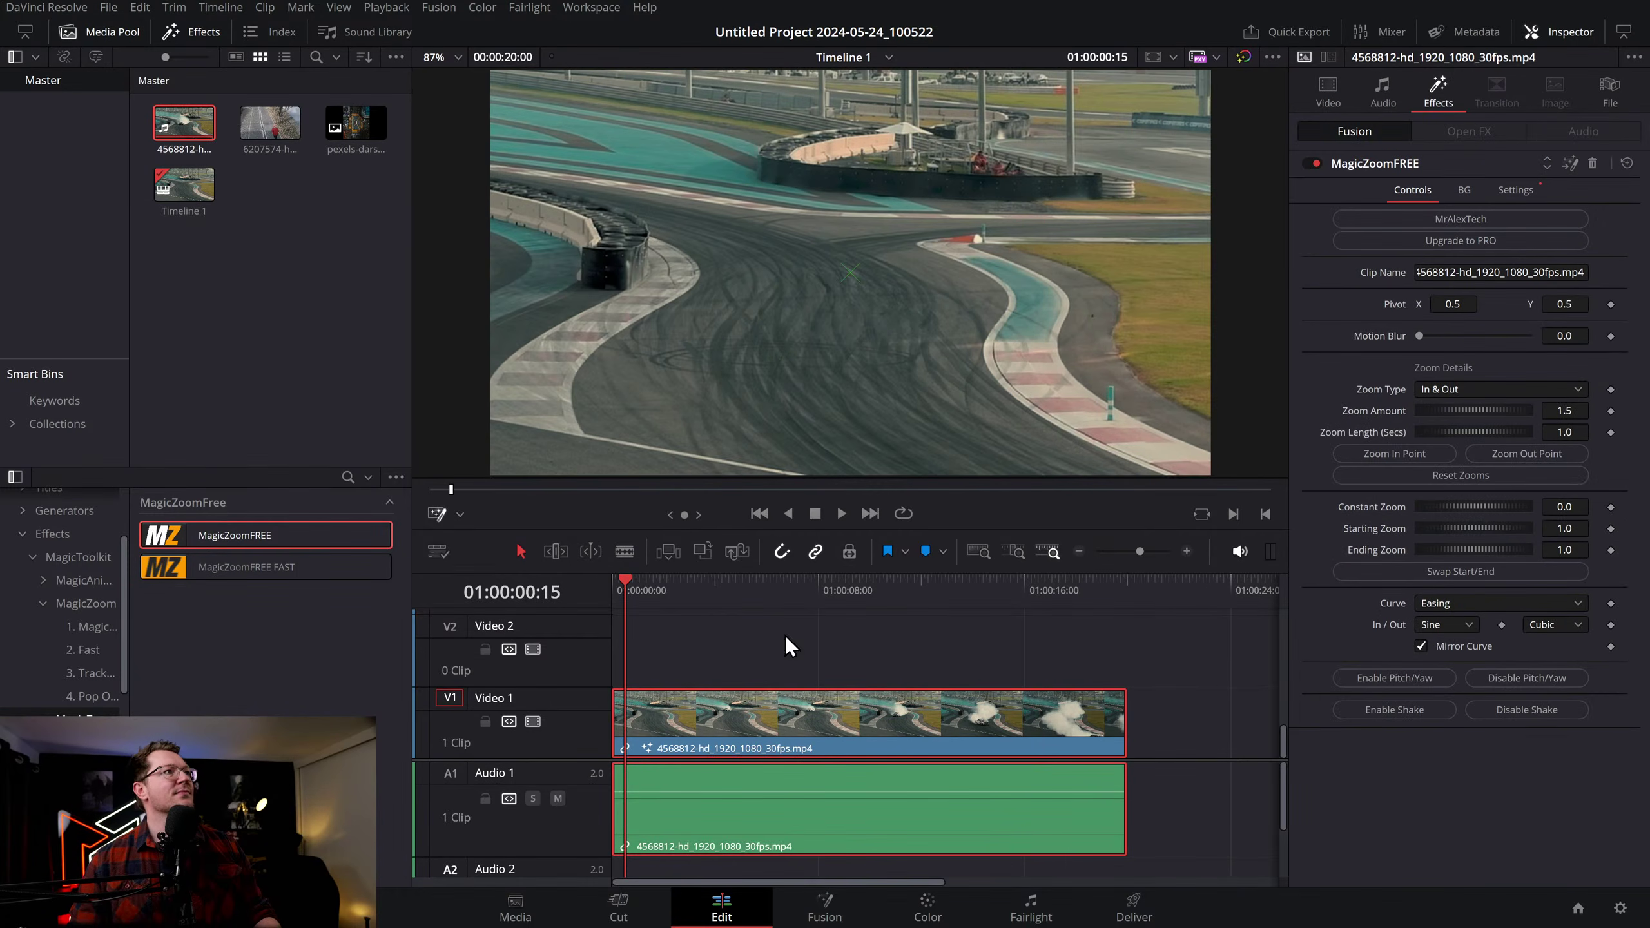
Set the MagicZoomFREE motion blur to 1.0 and try different pivot positions, previewing the zoom
left_click_drag(1420, 336, 1640, 358)
left_click_drag(843, 272, 896, 238)
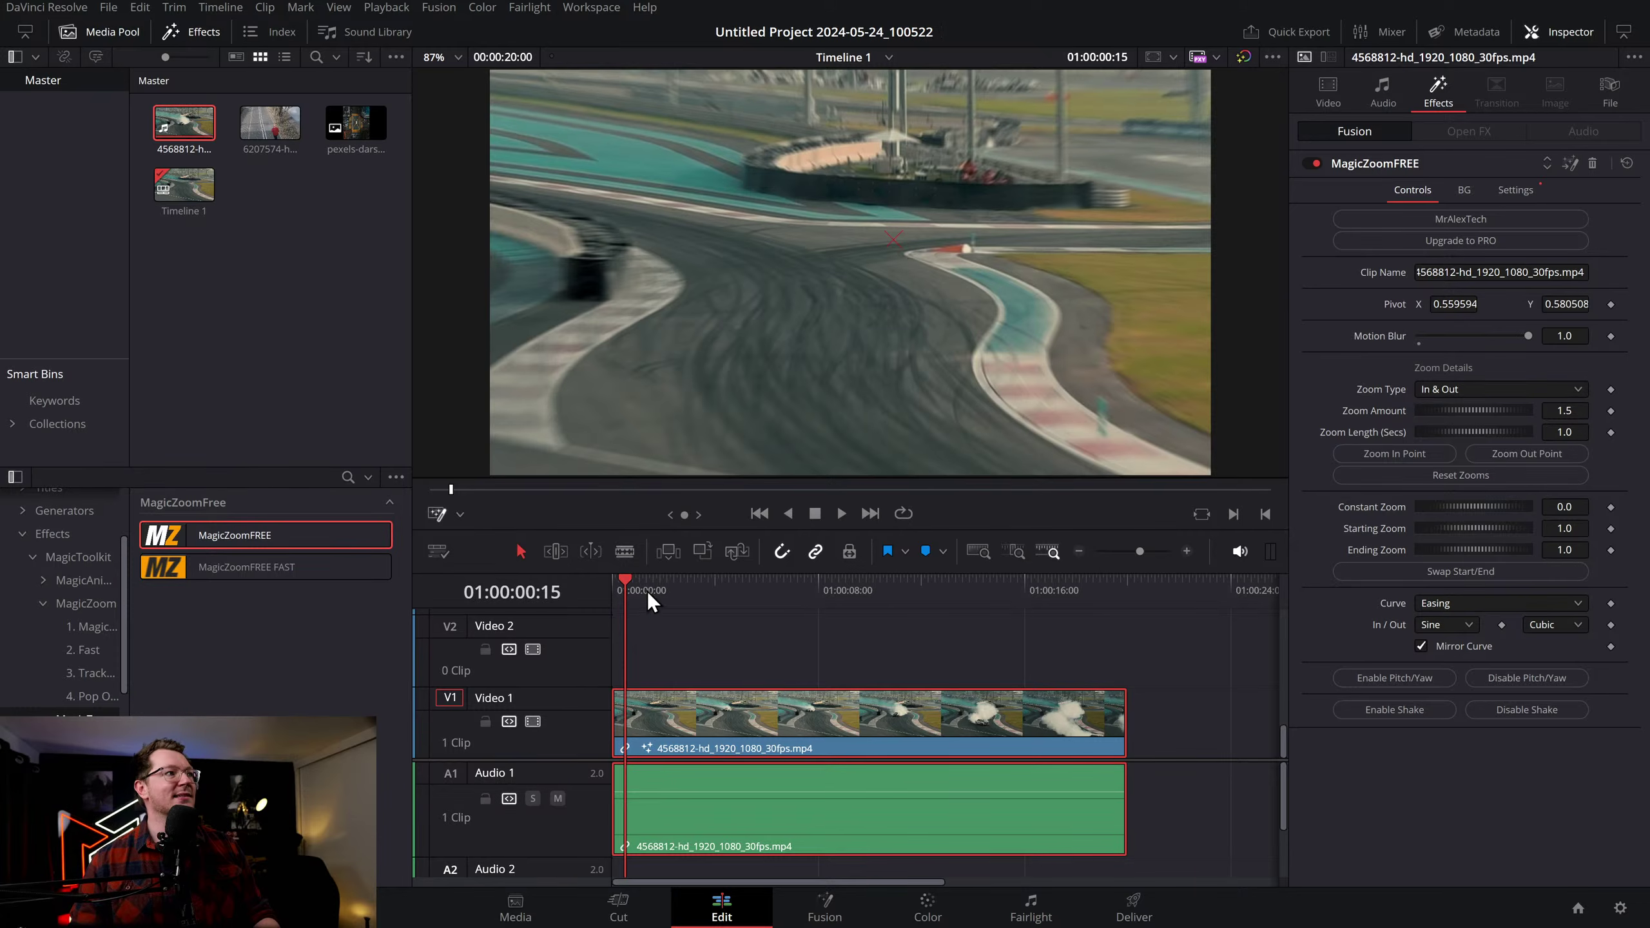
left_click(623, 589)
key("space")
key("space")
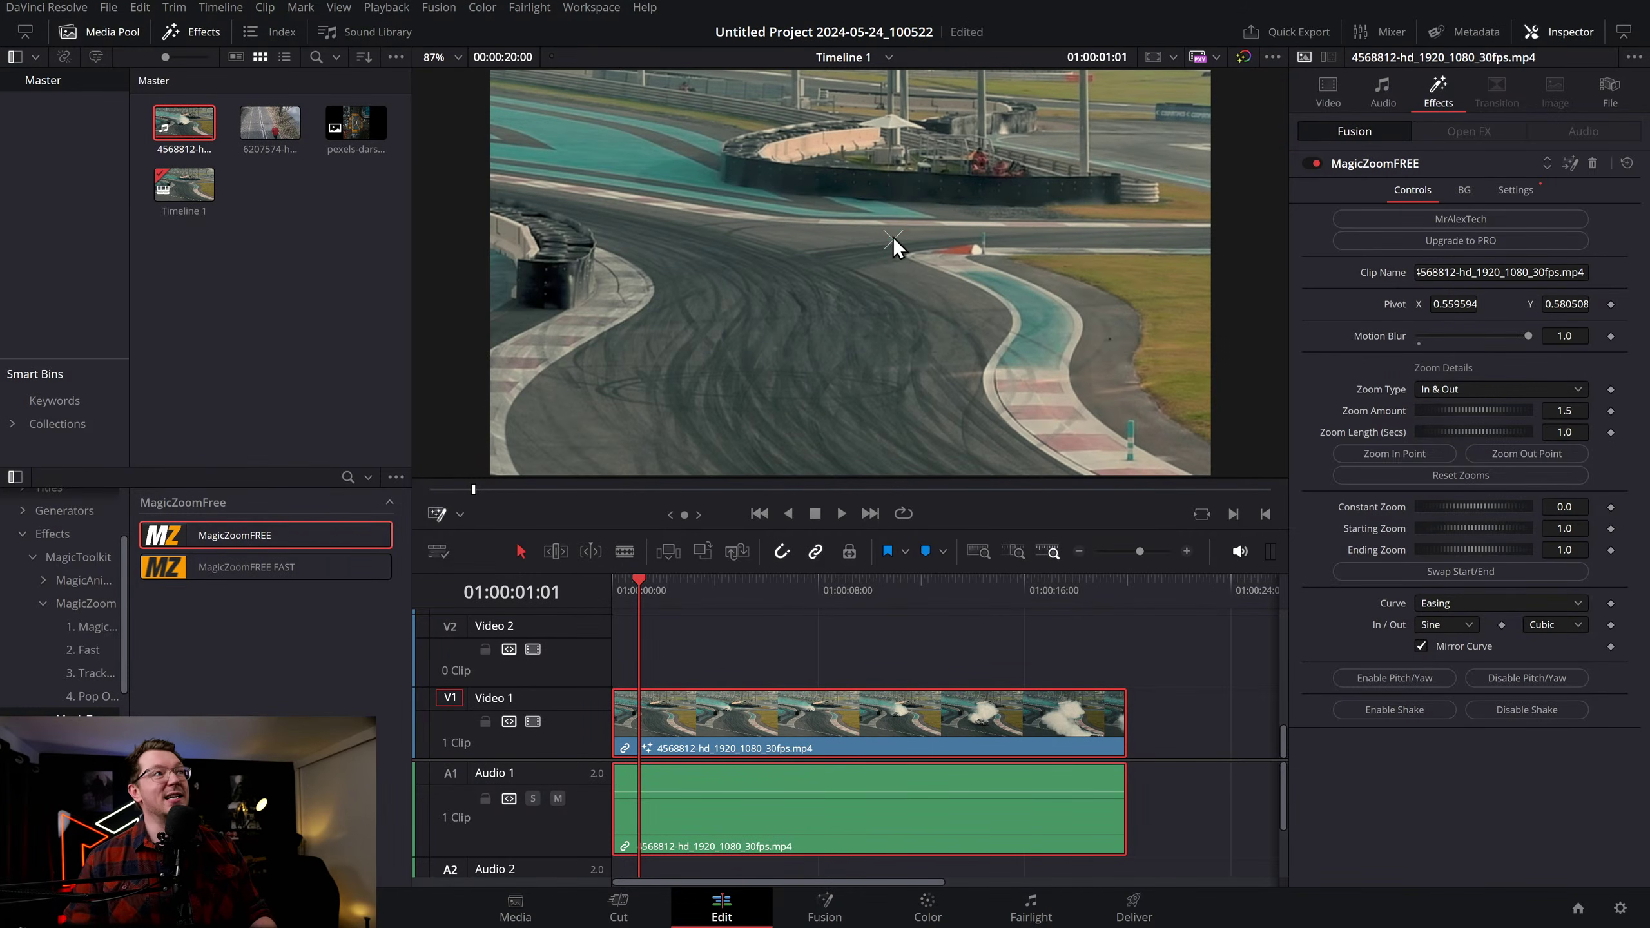
left_click_drag(895, 237, 773, 354)
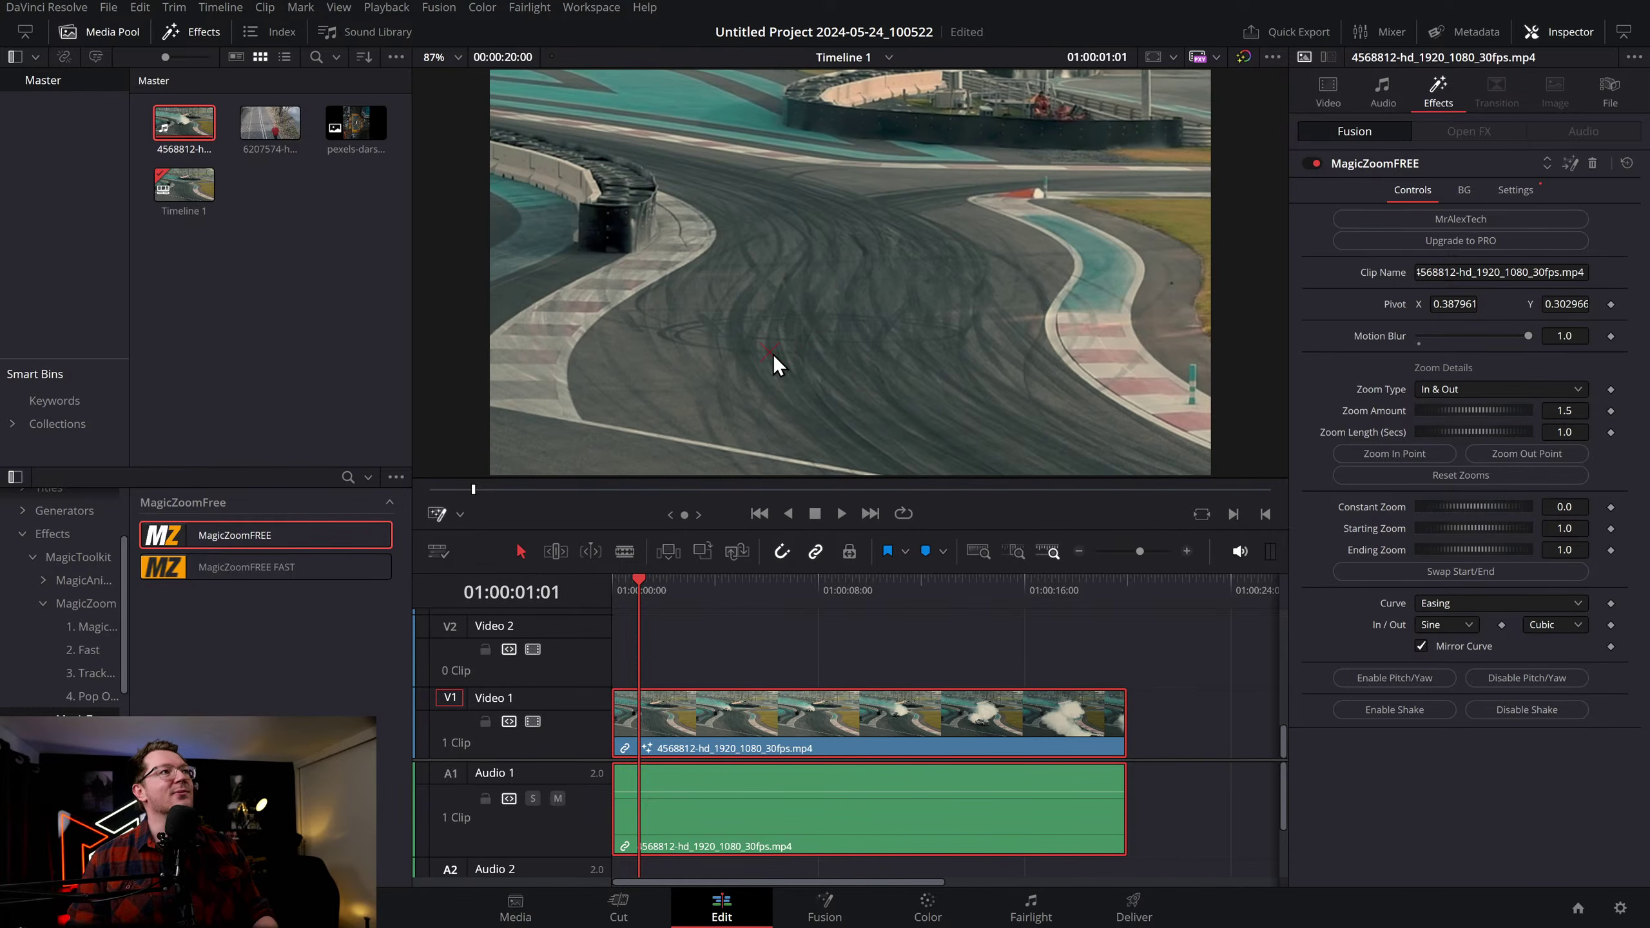
Remove MagicZoomFREE from the race track clip and apply MagicZoomPro
left_click(1592, 164)
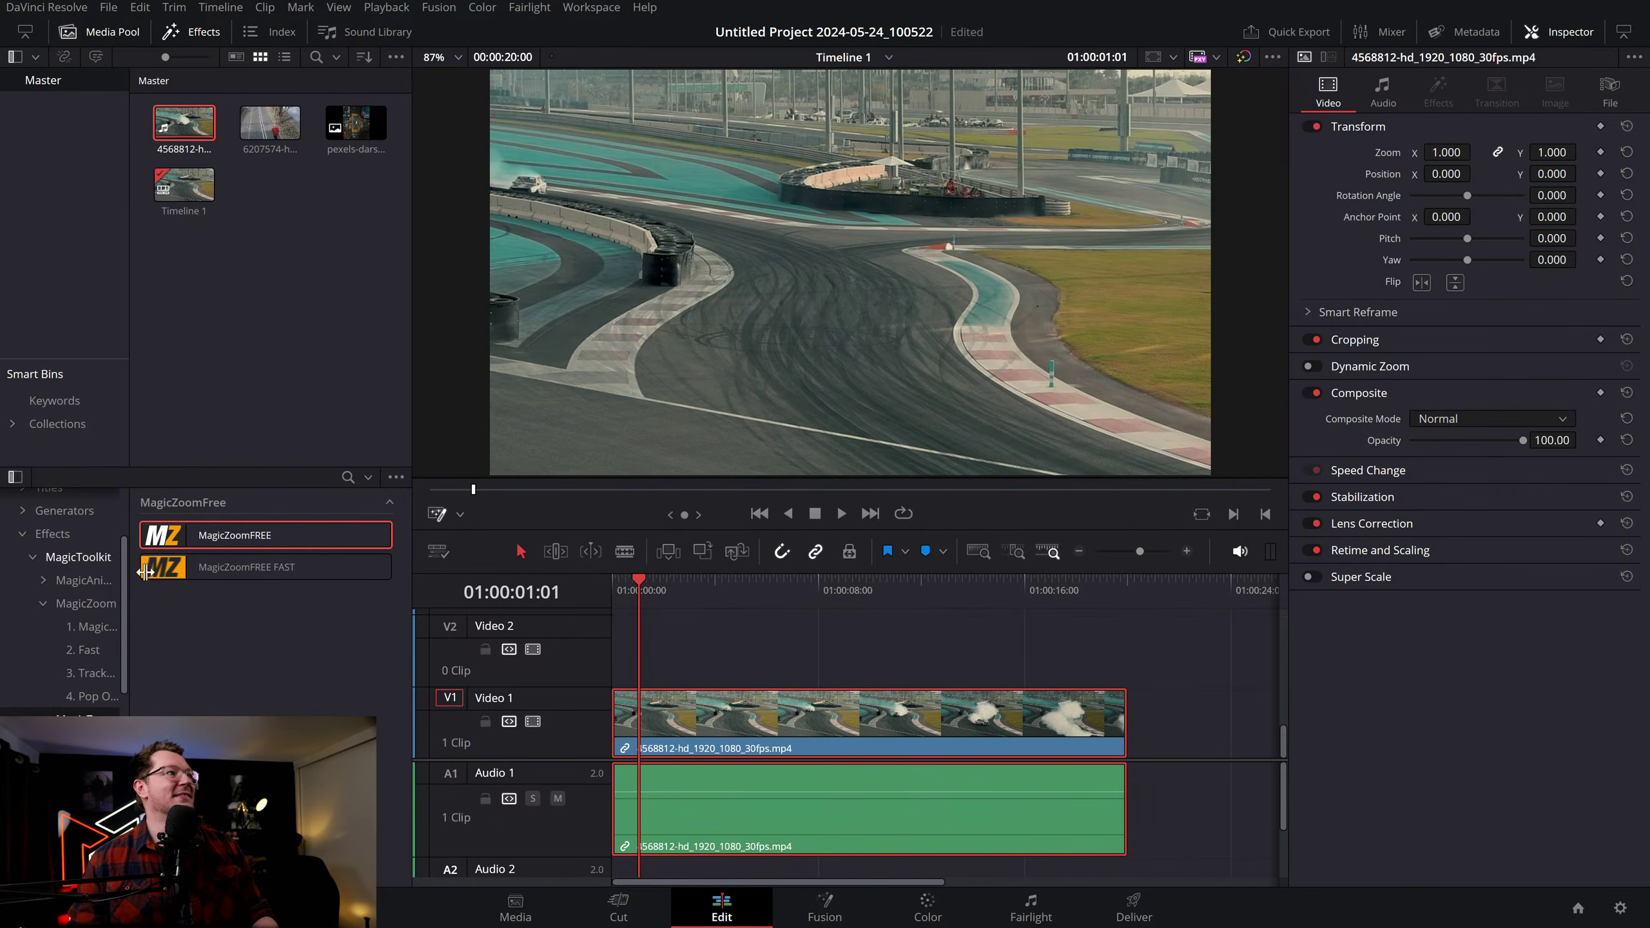
left_click(95, 626)
left_click_drag(221, 632, 768, 727)
Preview the zoom from the clip's start and move its pivot to about X 0.28, Y 0.27
left_click_drag(659, 586, 612, 580)
key("space")
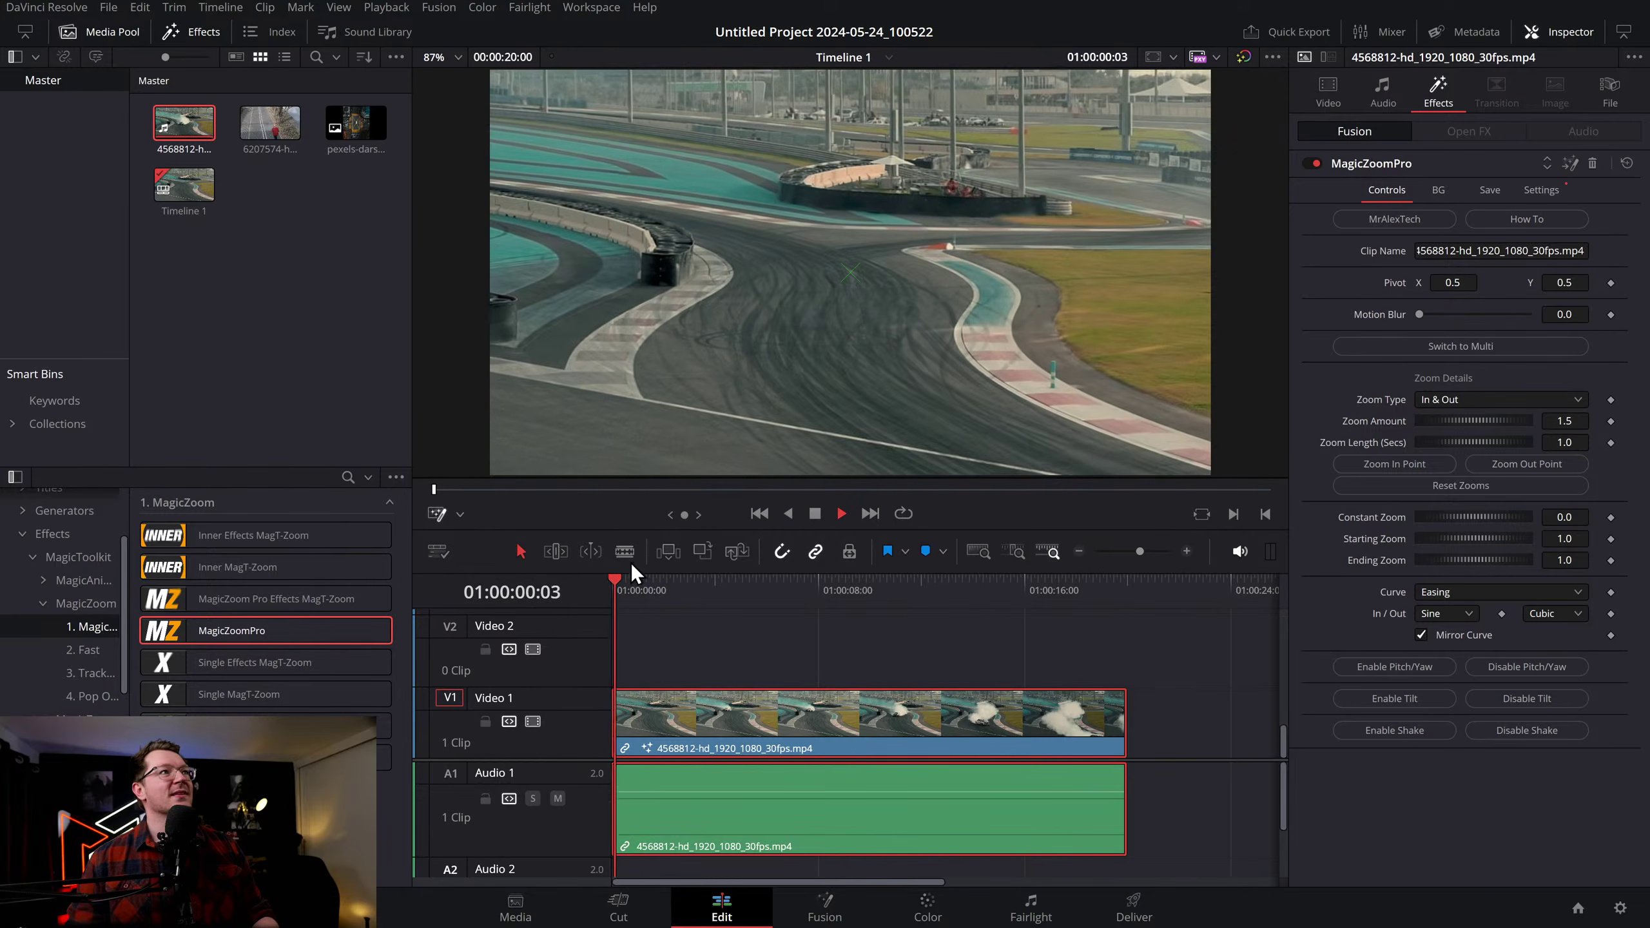
key("space")
left_click_drag(850, 274, 689, 366)
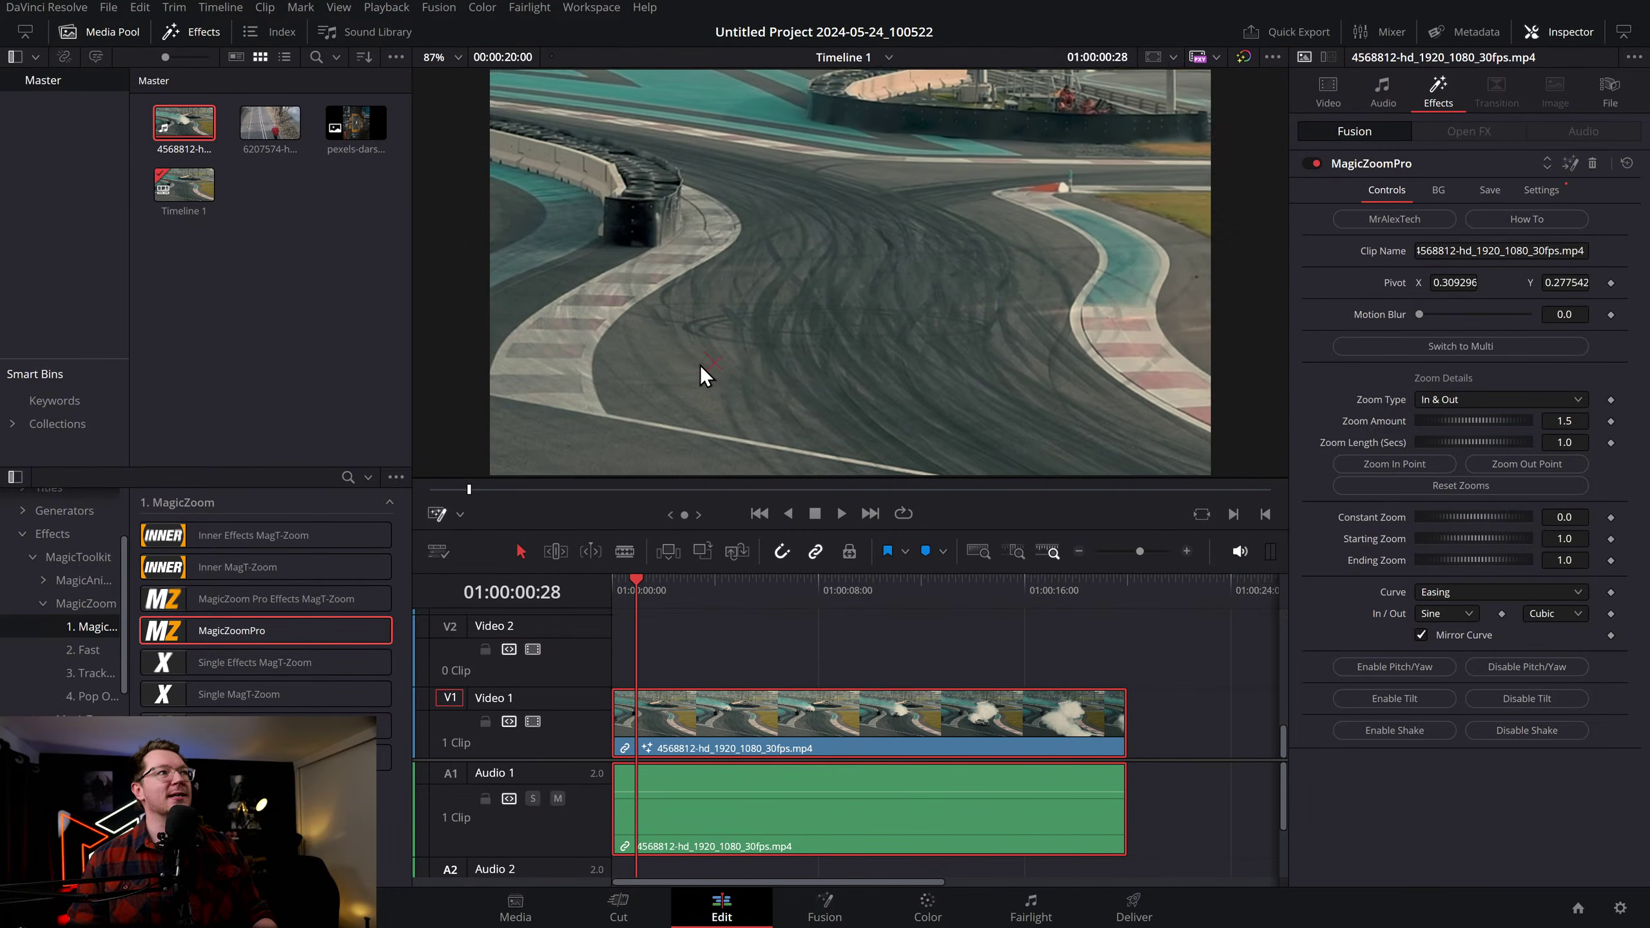
Try the In Only zoom type with a preview, and set the zoom type back to In & Out
left_click(1461, 399)
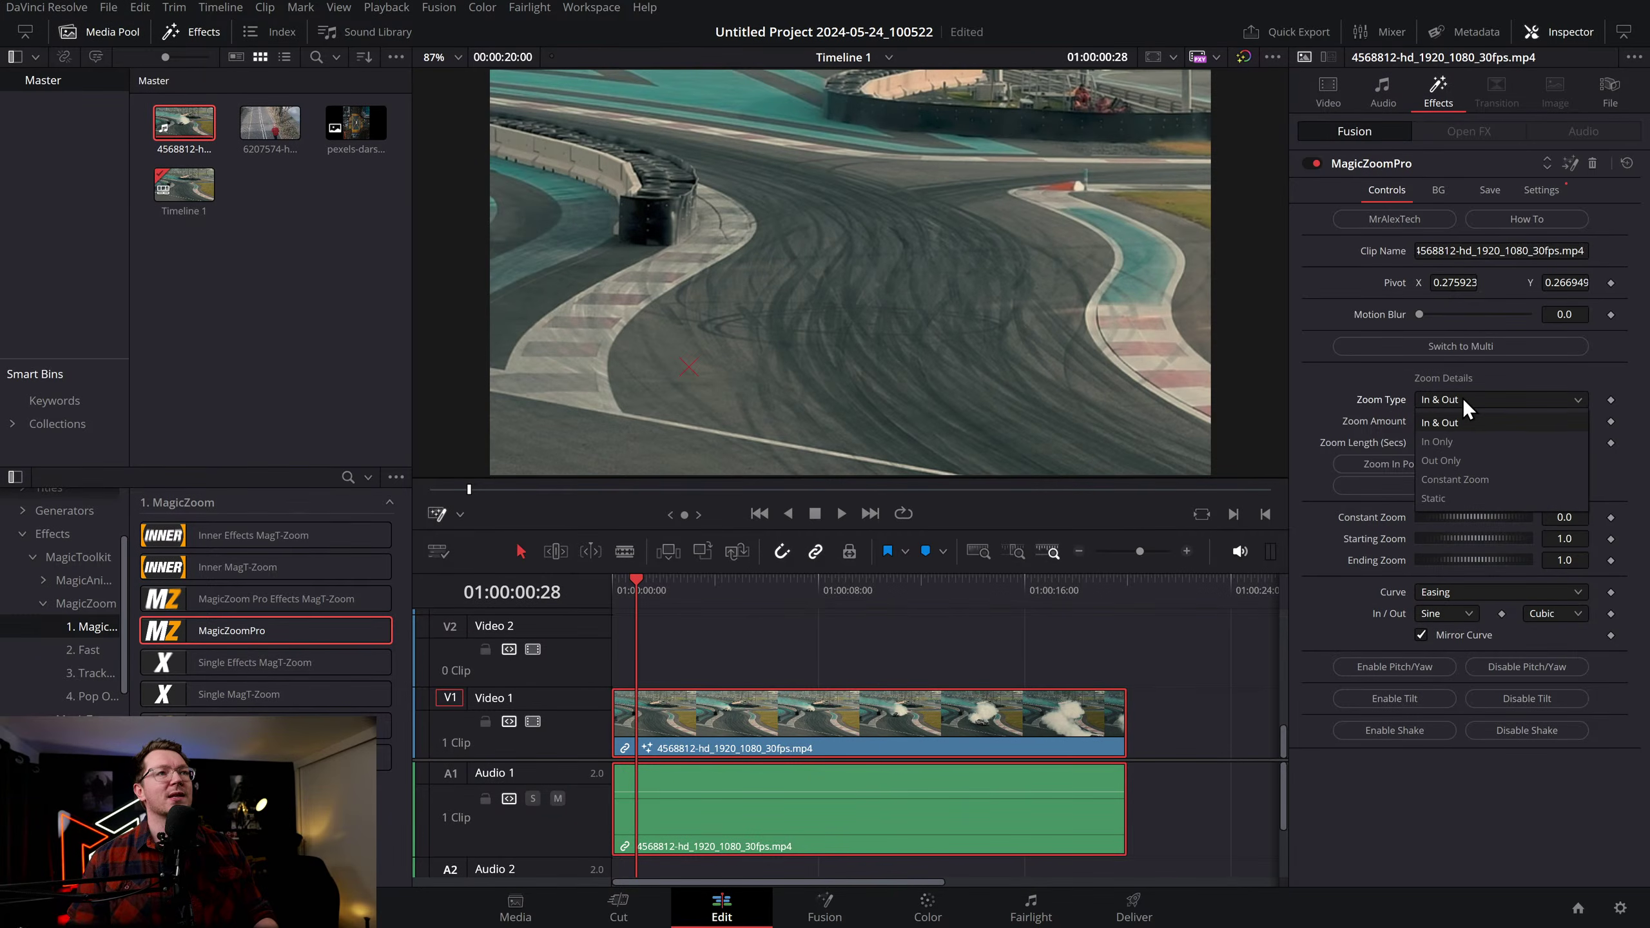
left_click(1455, 441)
key("space")
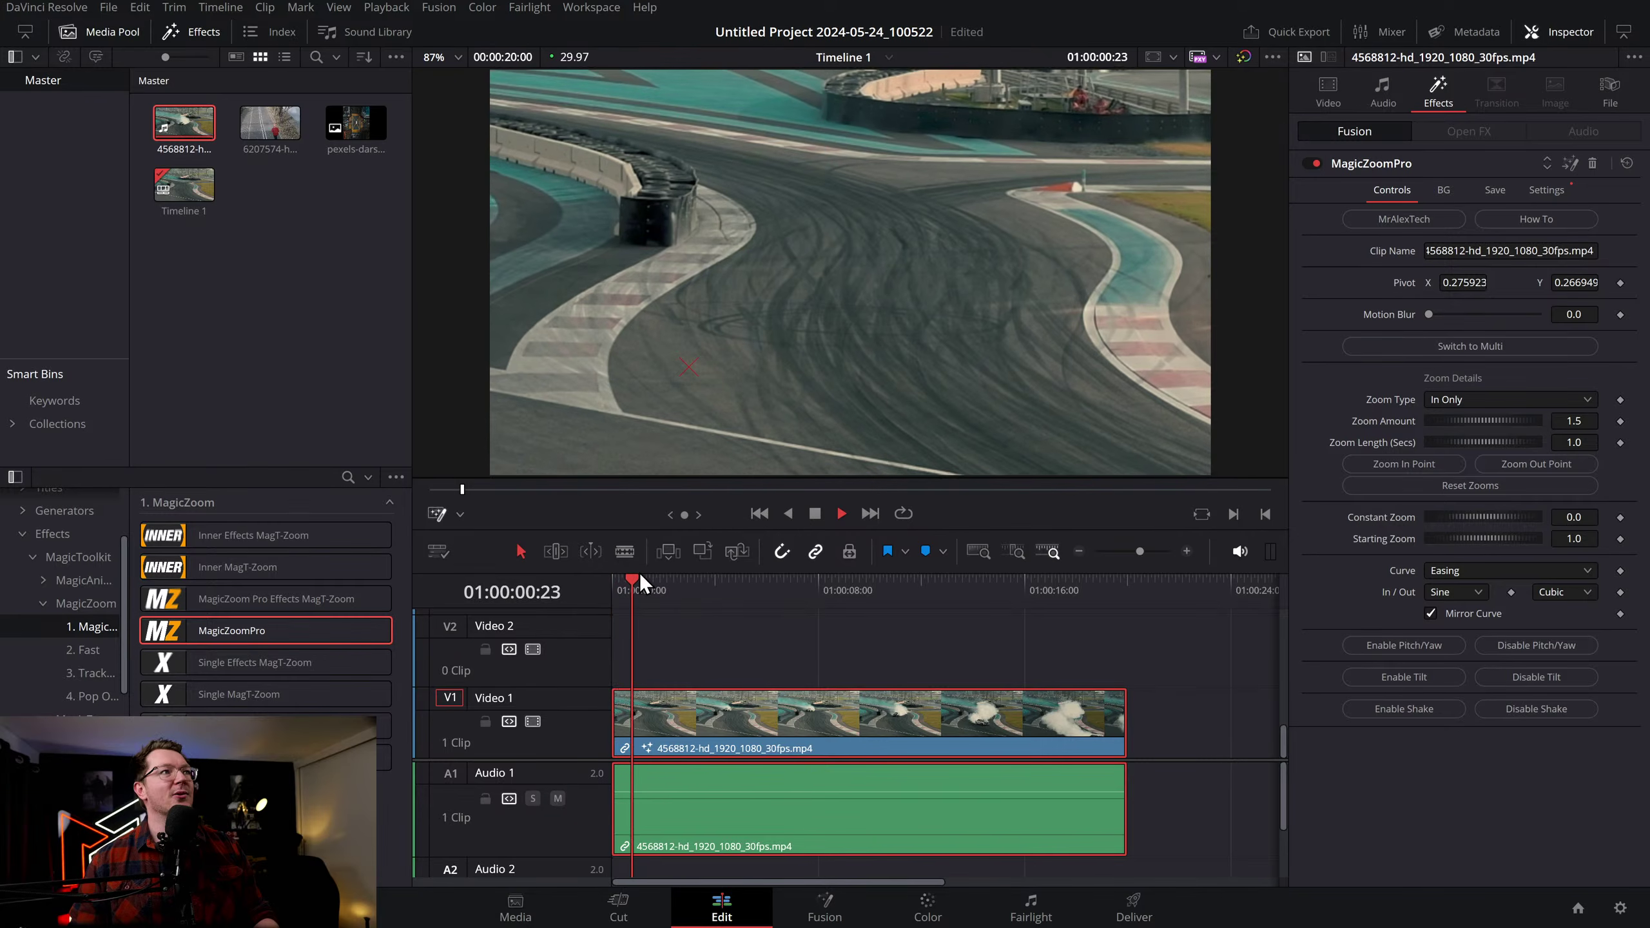
left_click(1455, 402)
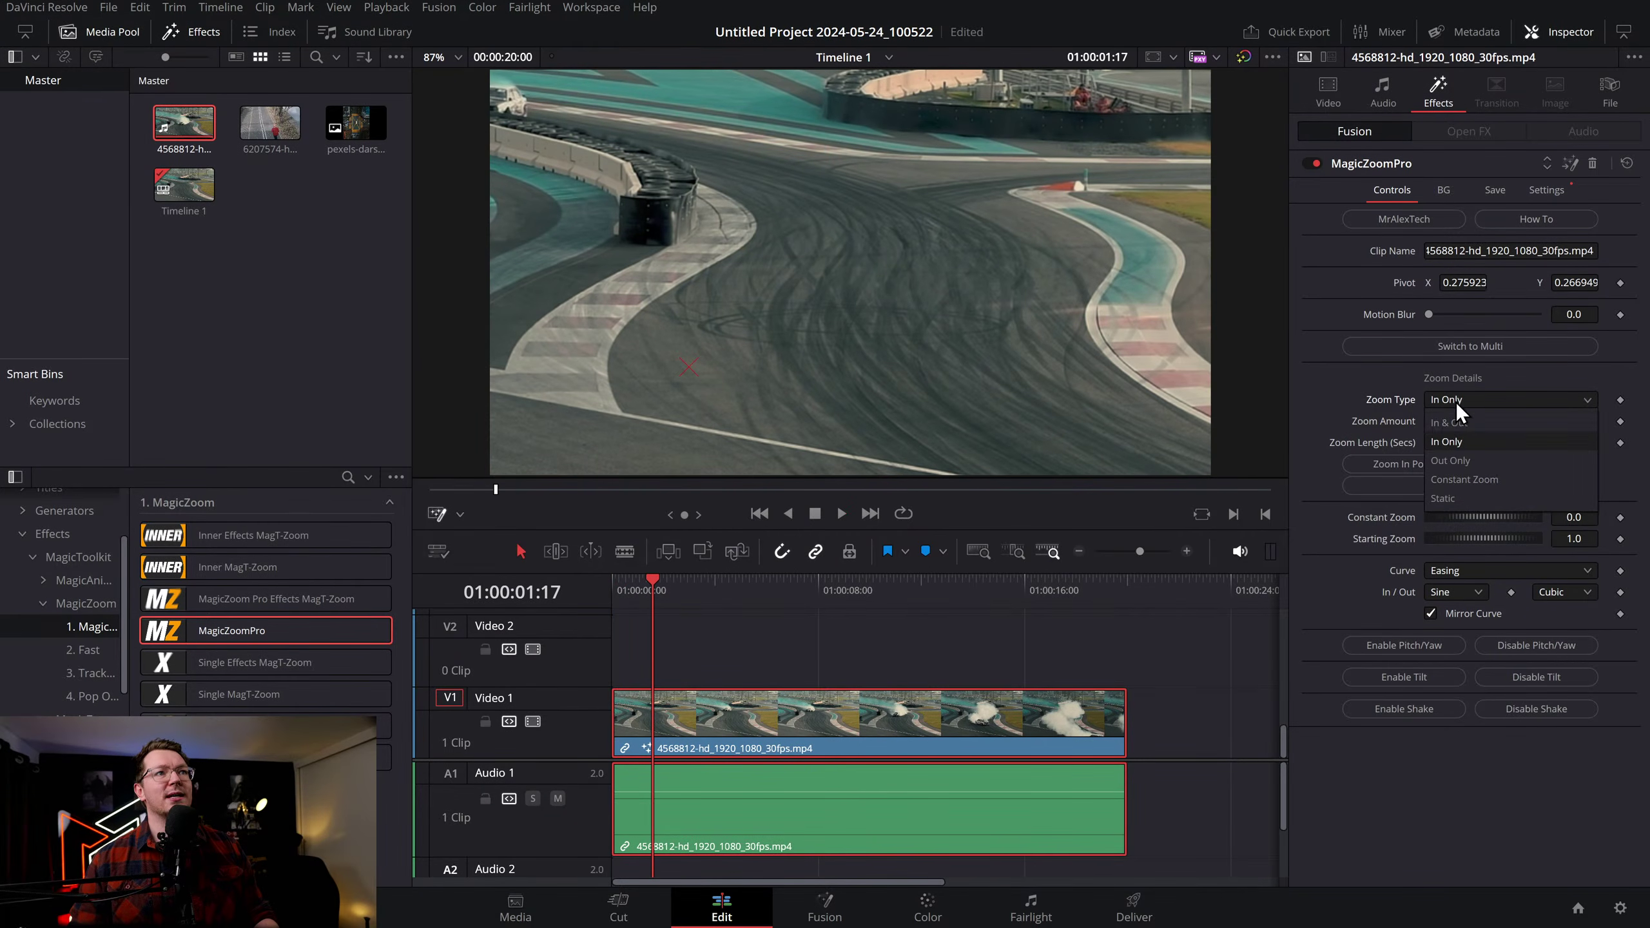
left_click(1461, 420)
Try splitting the clip near 01:00:07:14, preview the zooms around the cut, and undo the split
left_click(1084, 583)
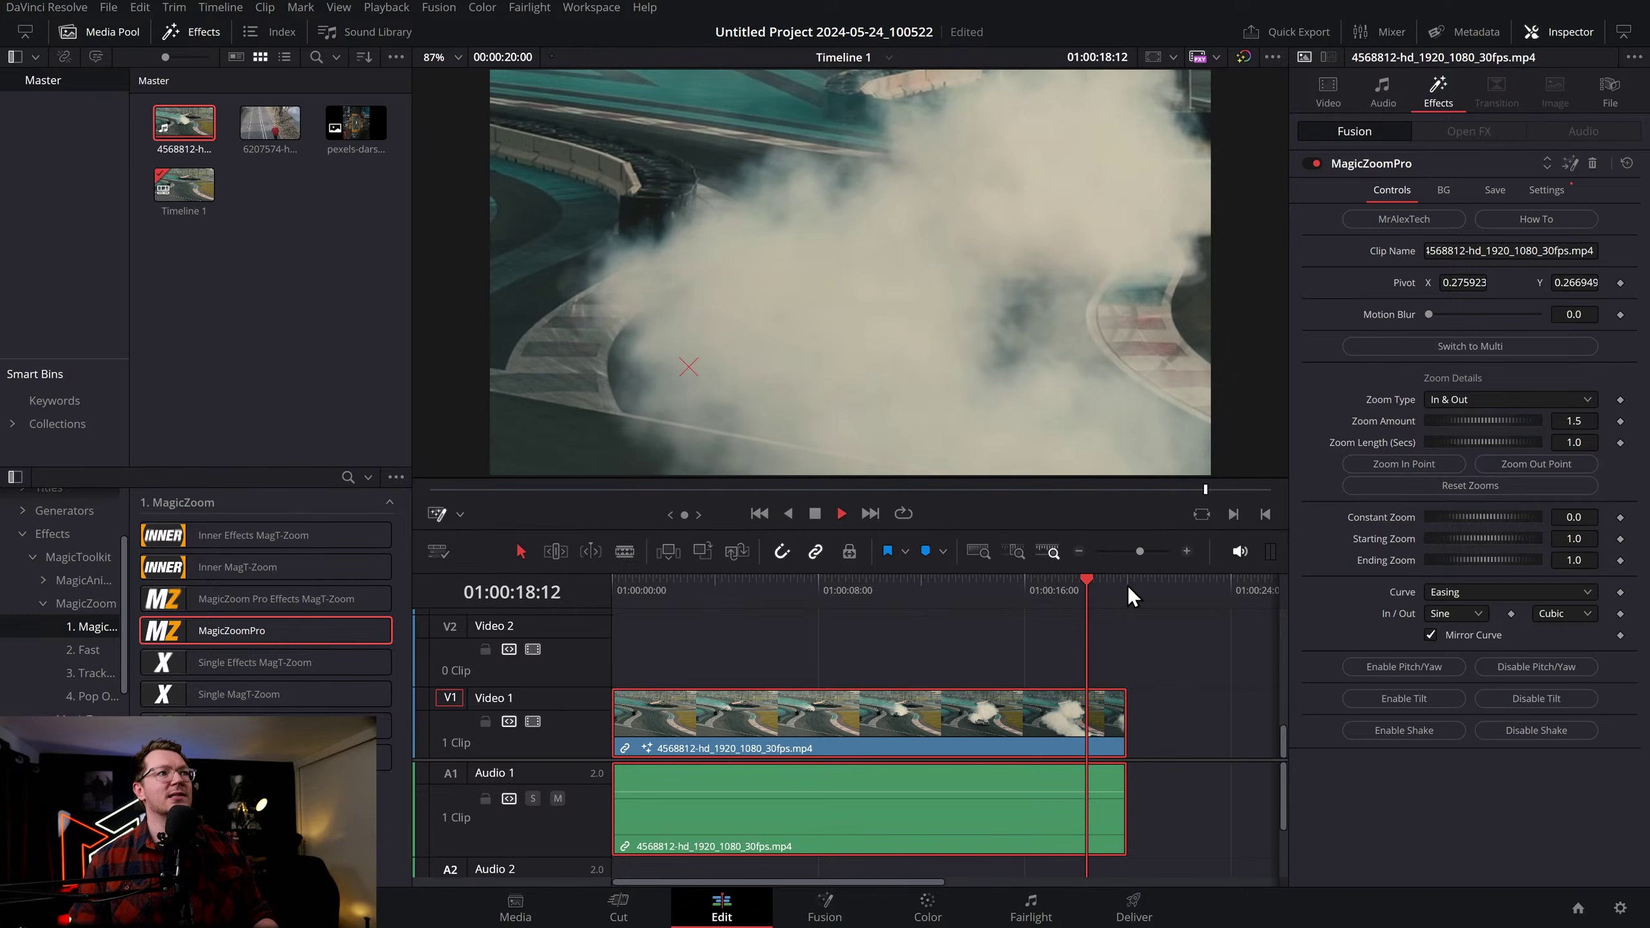
left_click(861, 589)
left_click(808, 590)
key("ctrl+b")
key("space")
left_click(789, 589)
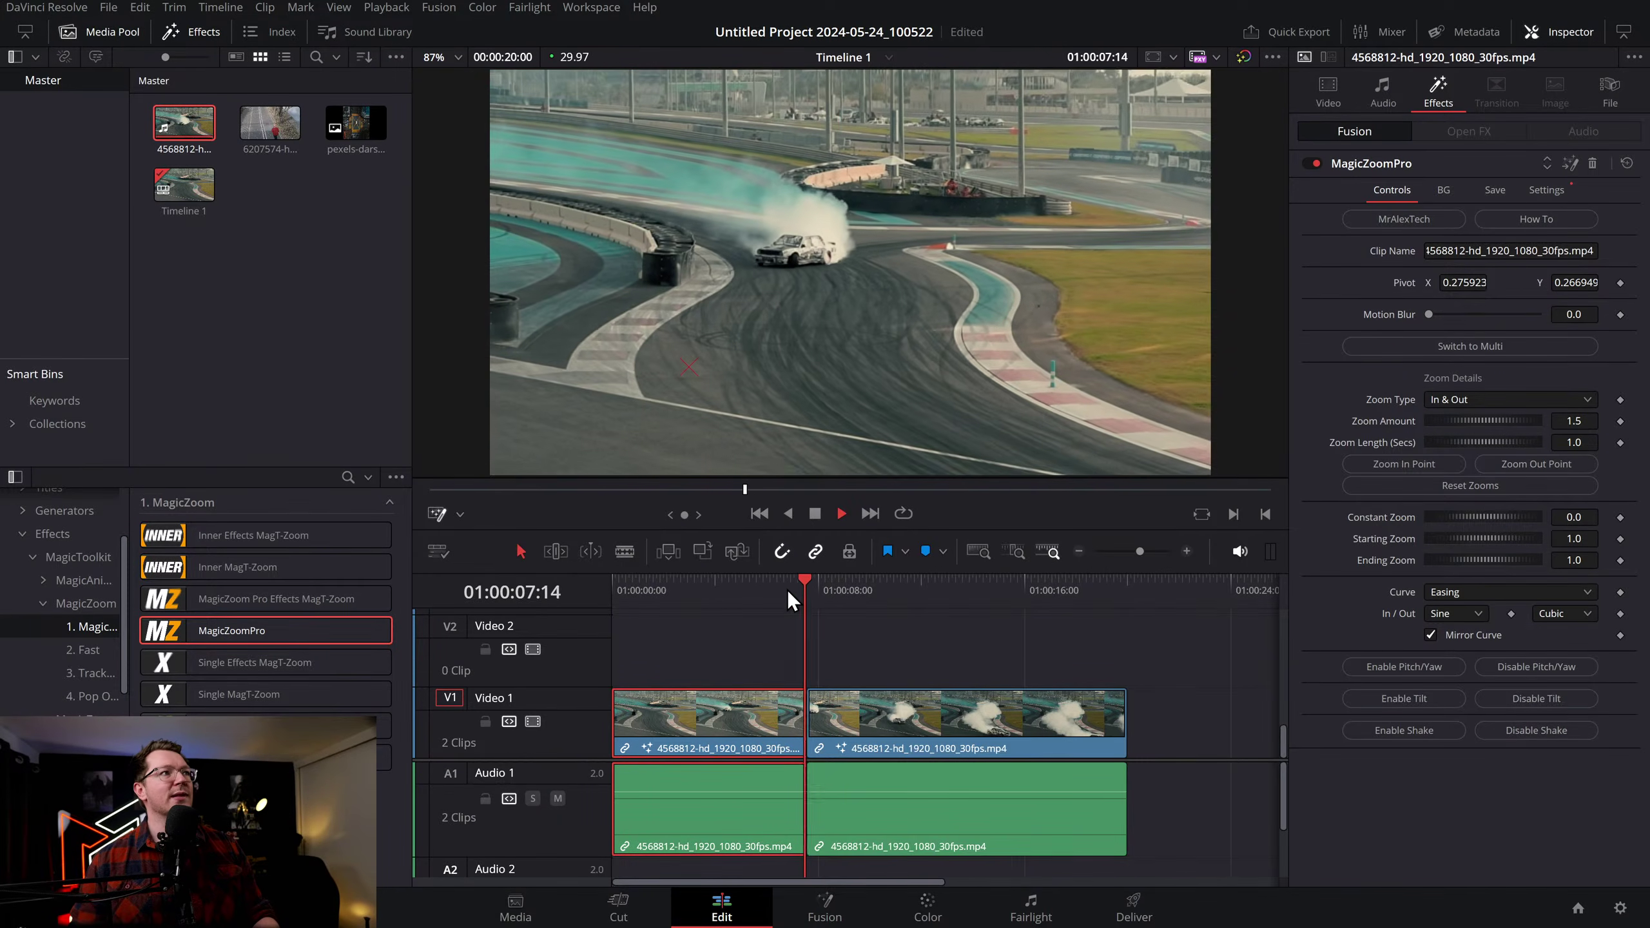
key("space")
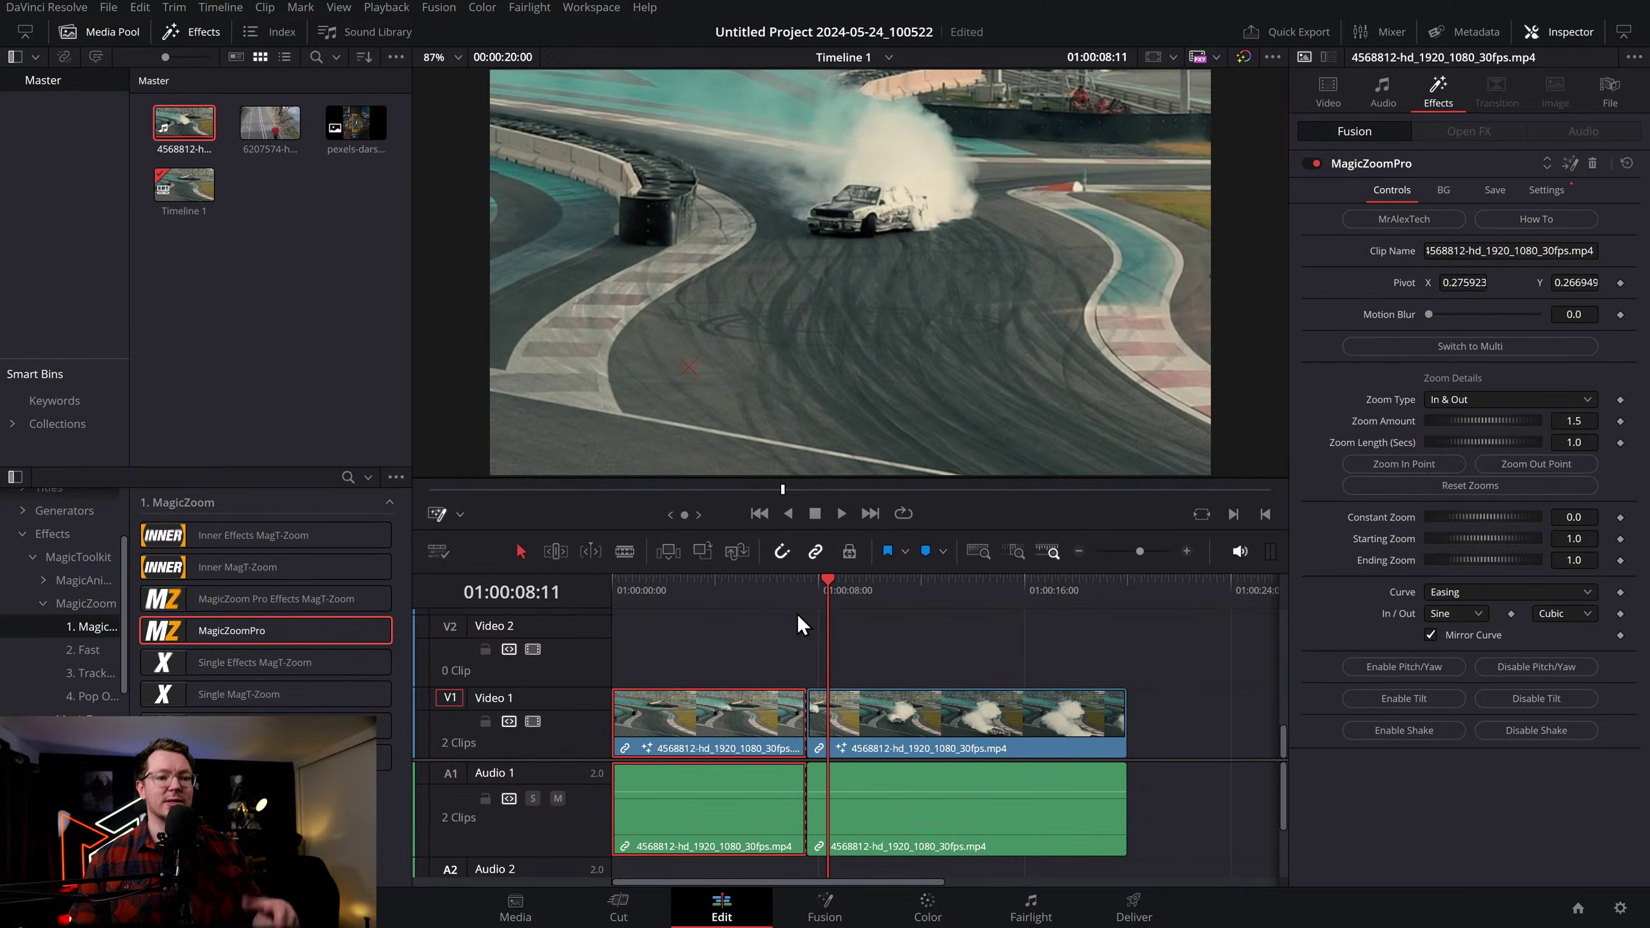
key("ctrl+z")
Preview the opening zoom-in from the start of the unsplit clip
left_click(639, 579)
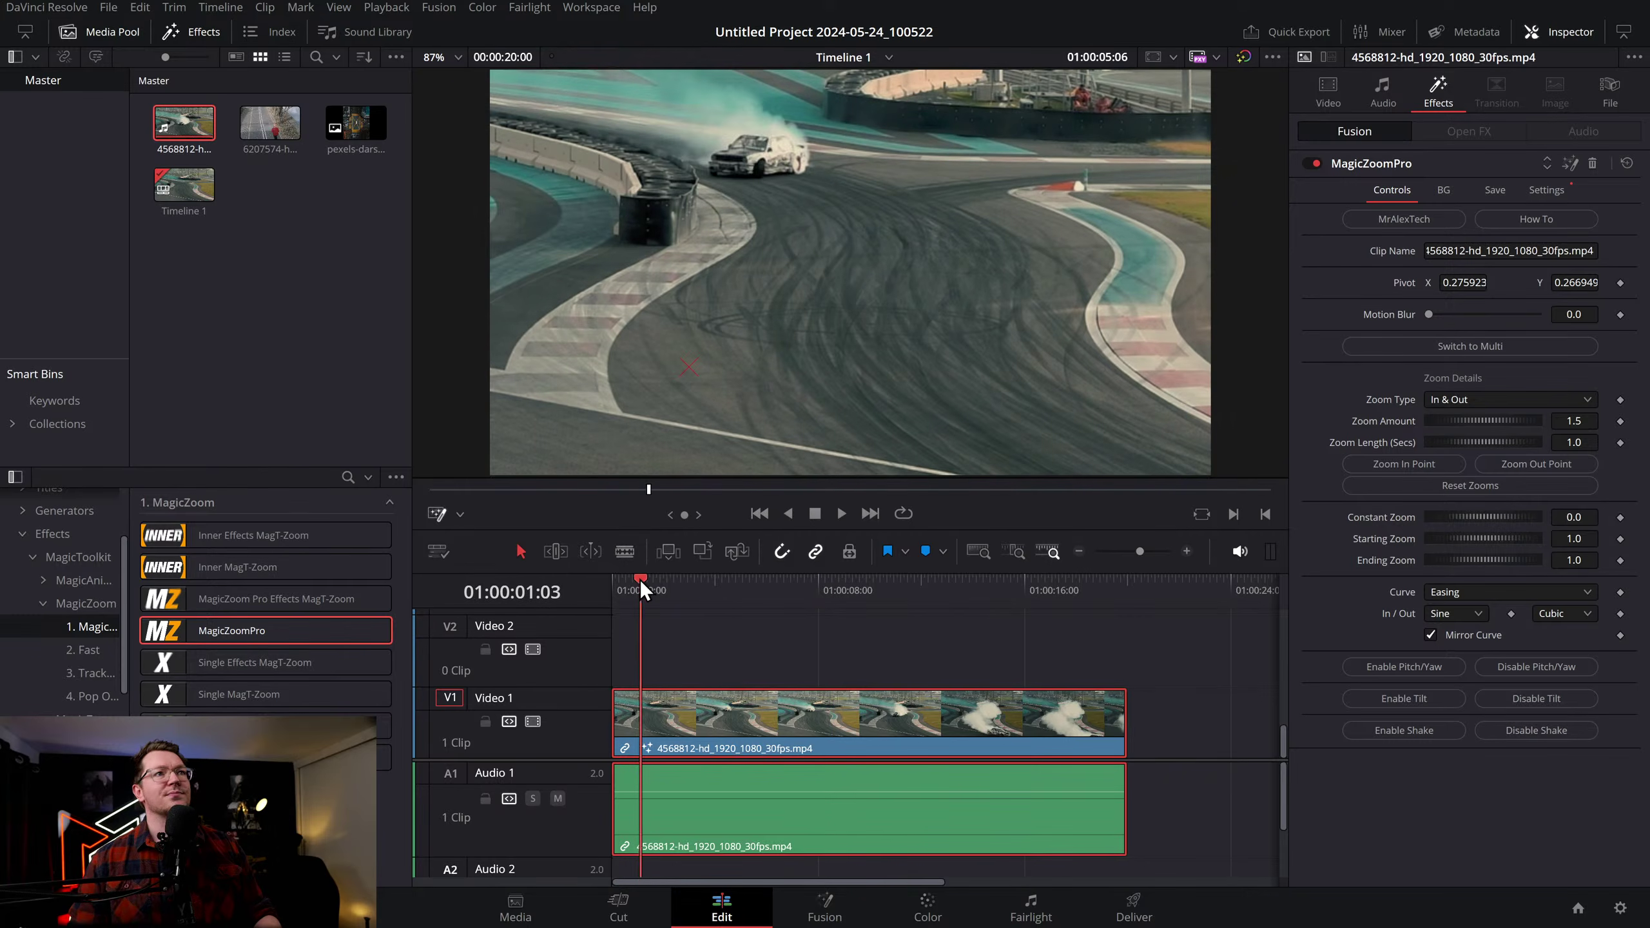
left_click(616, 582)
key("space")
key("space")
Try a zoom length of about 4.3 seconds with a preview, and reset the length to its default
left_click_drag(1439, 419, 1501, 447)
double_click(1383, 421)
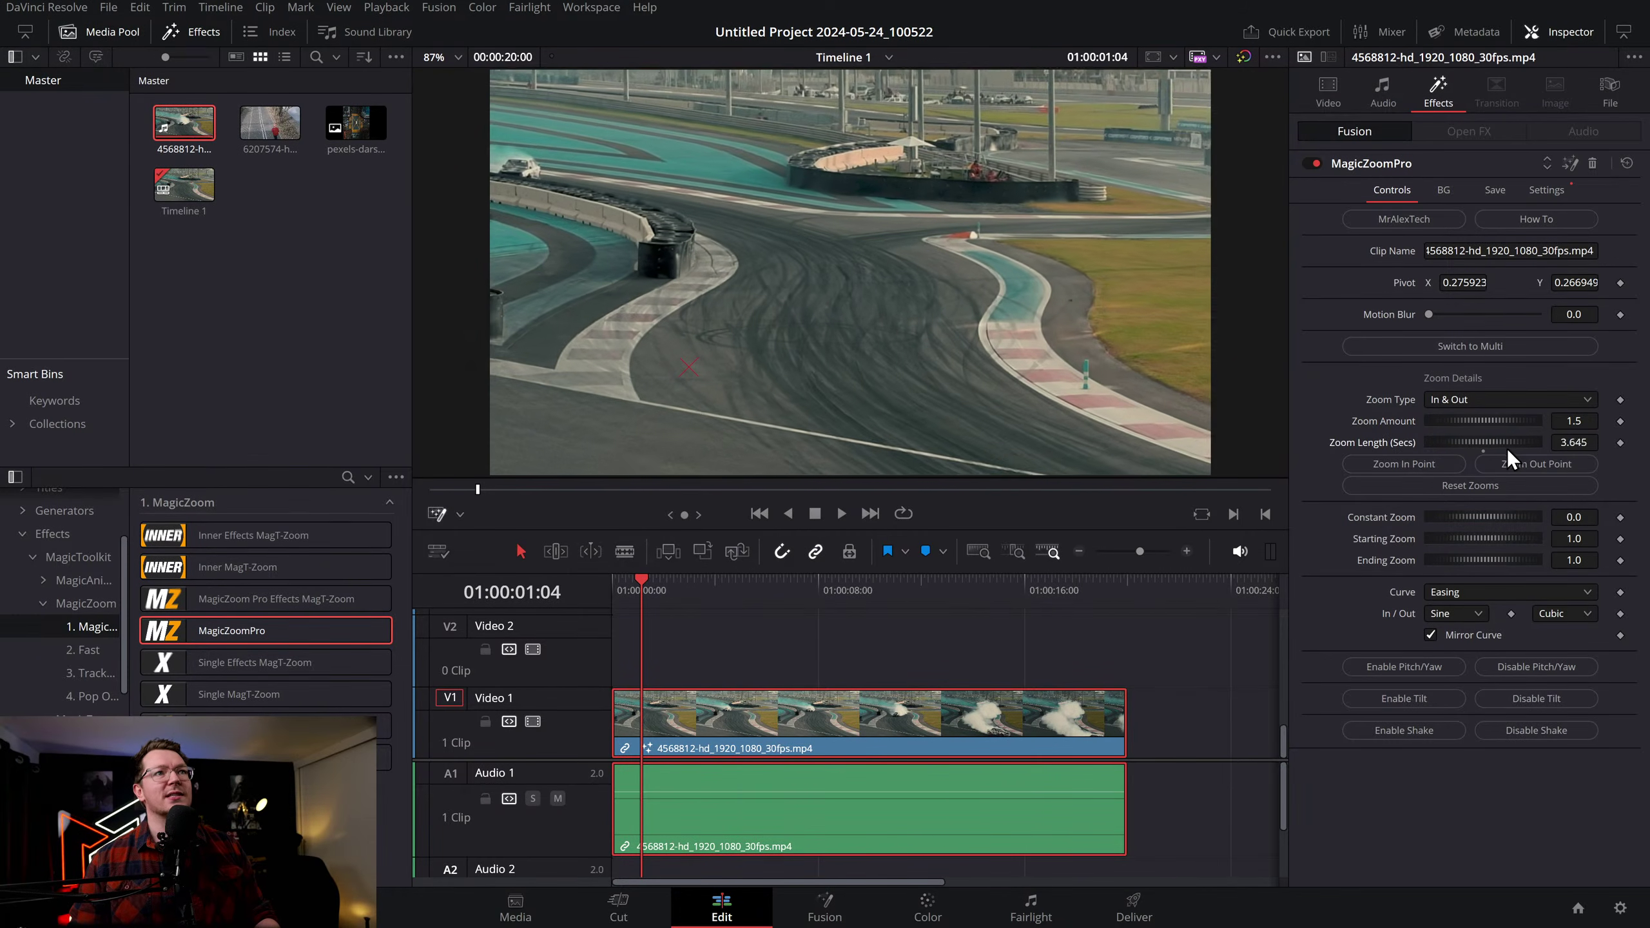
key("Home")
key("space")
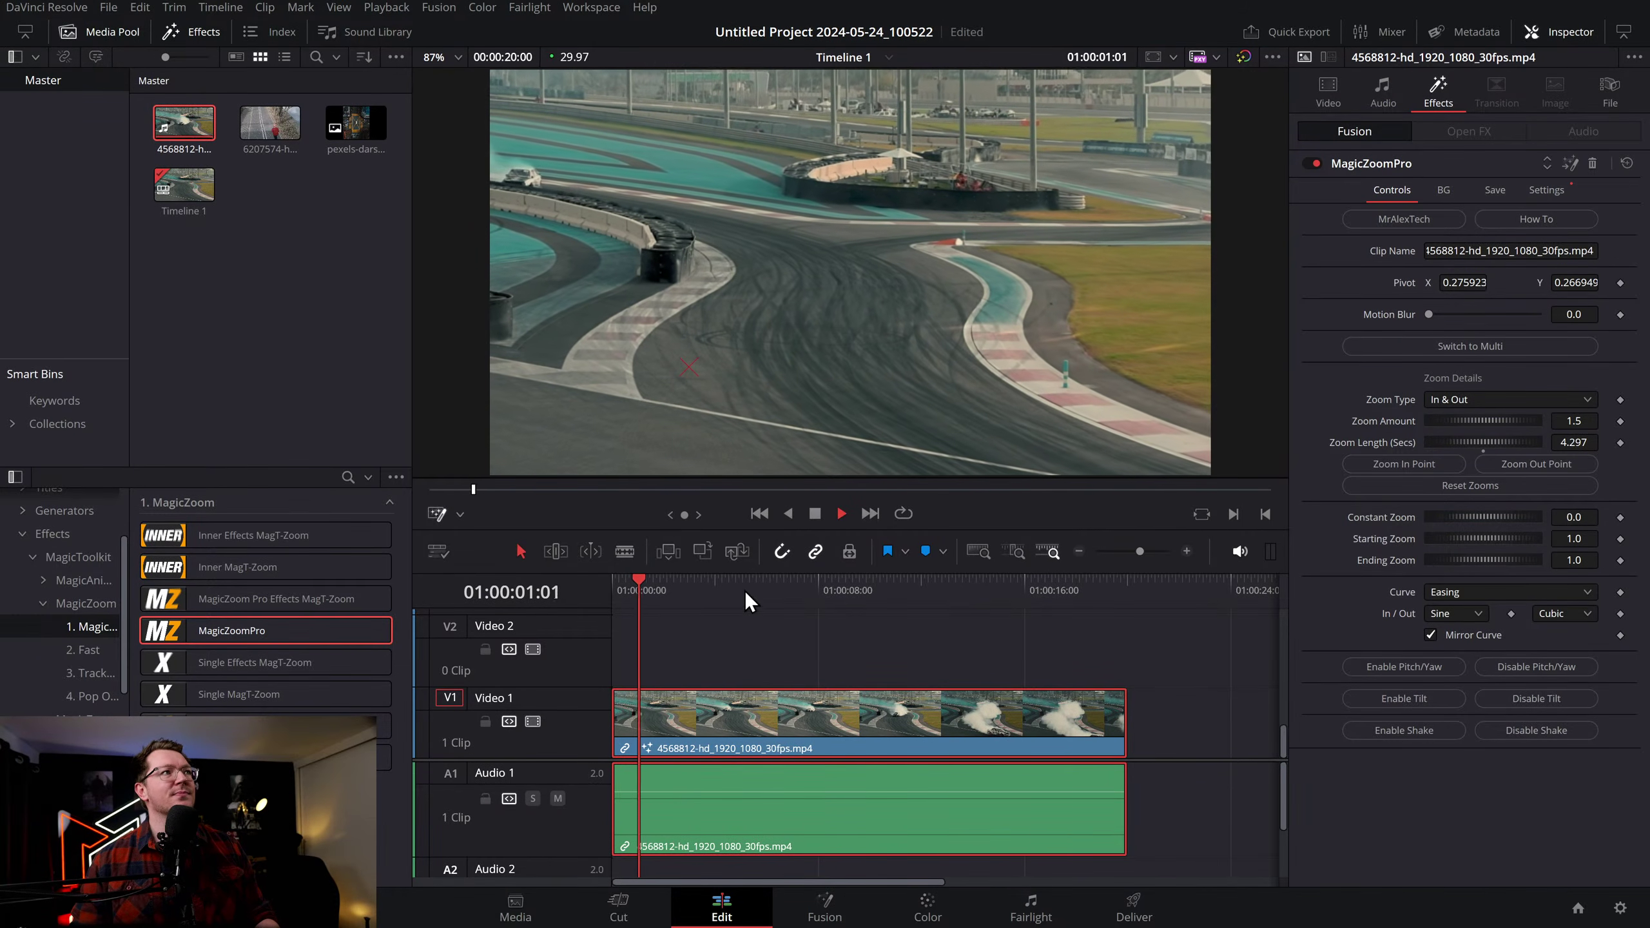
key("space")
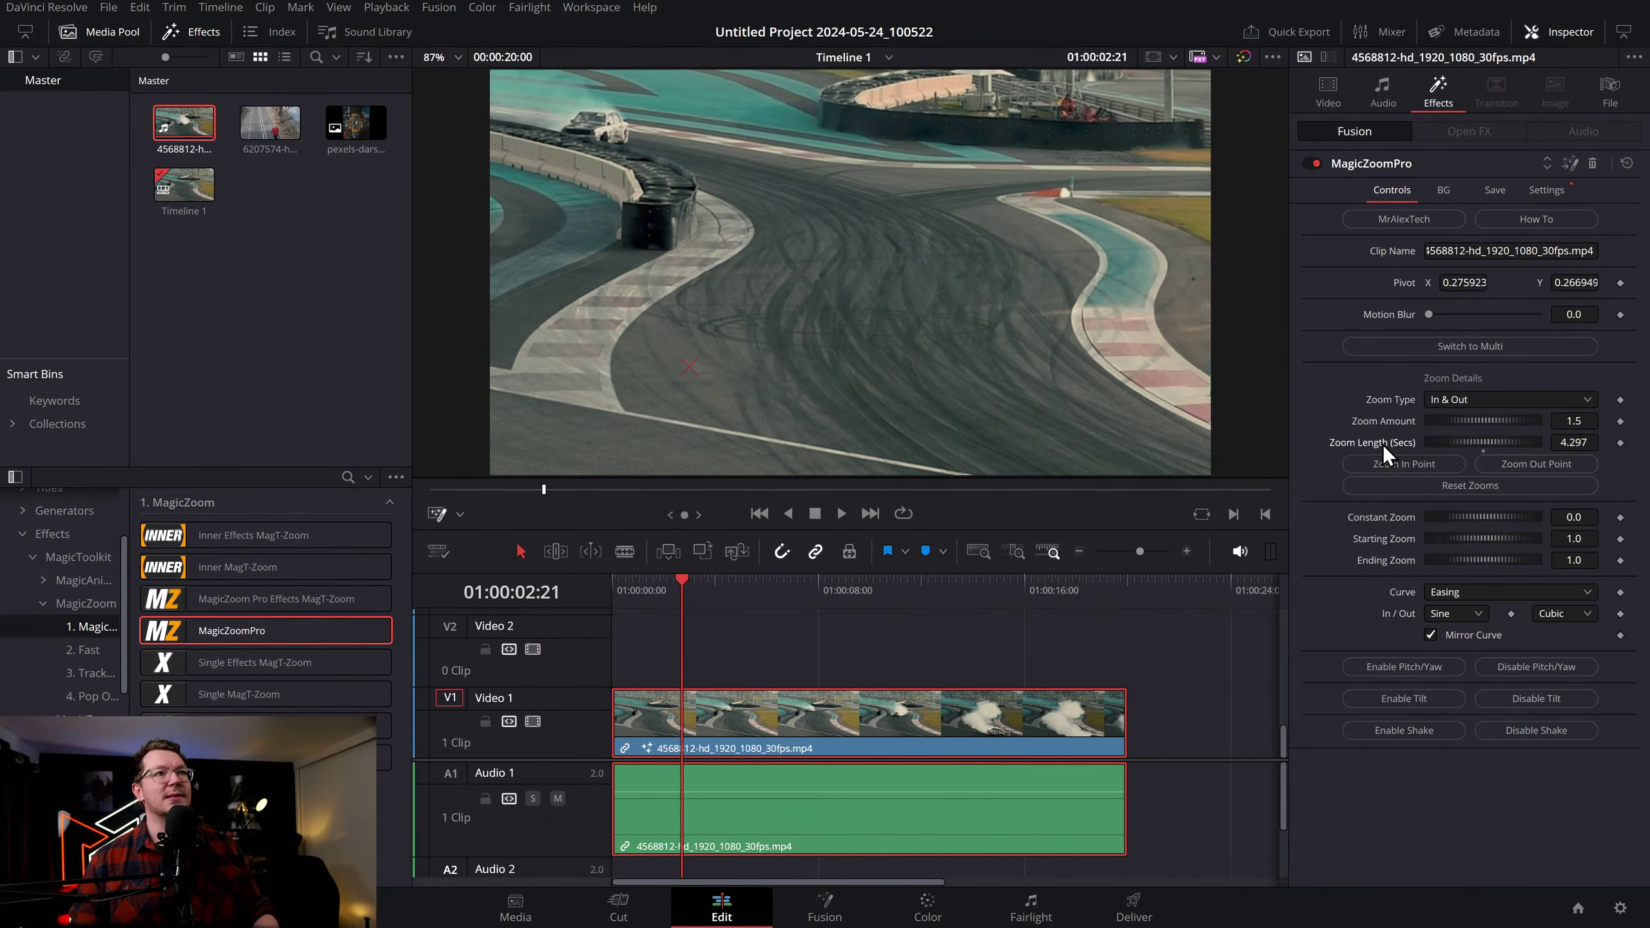
double_click(1382, 444)
Play the default-length zoom from the clip's start and check the footage after it as the car enters
left_click_drag(698, 584, 602, 588)
key("space")
key("space")
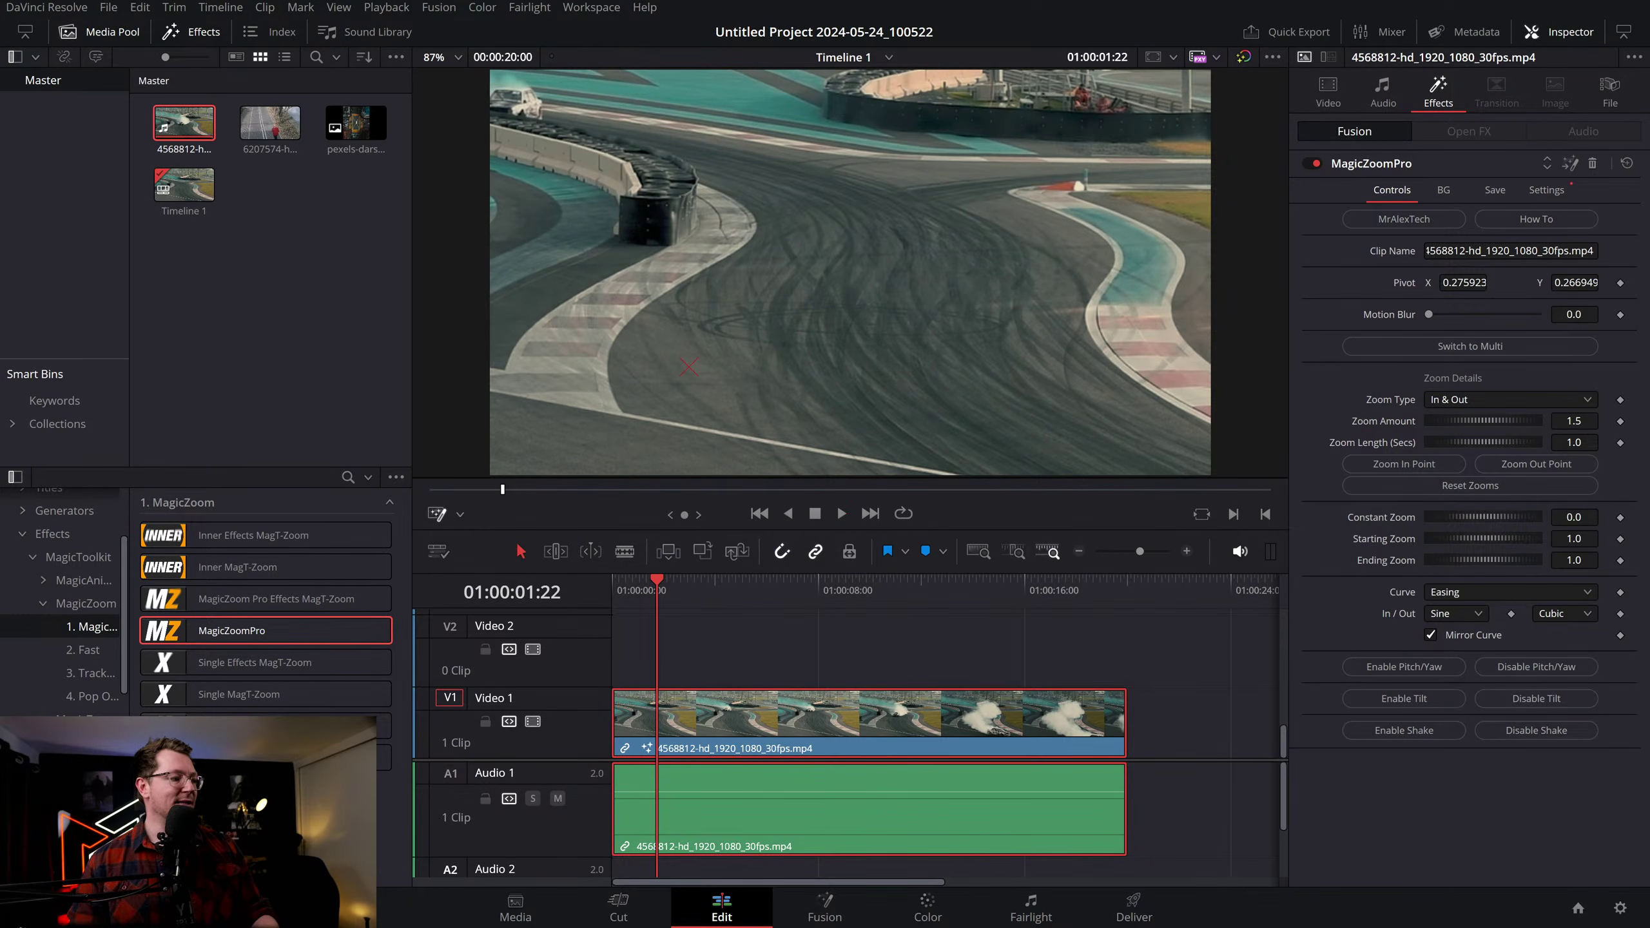
left_click(686, 591)
key("space")
key("space")
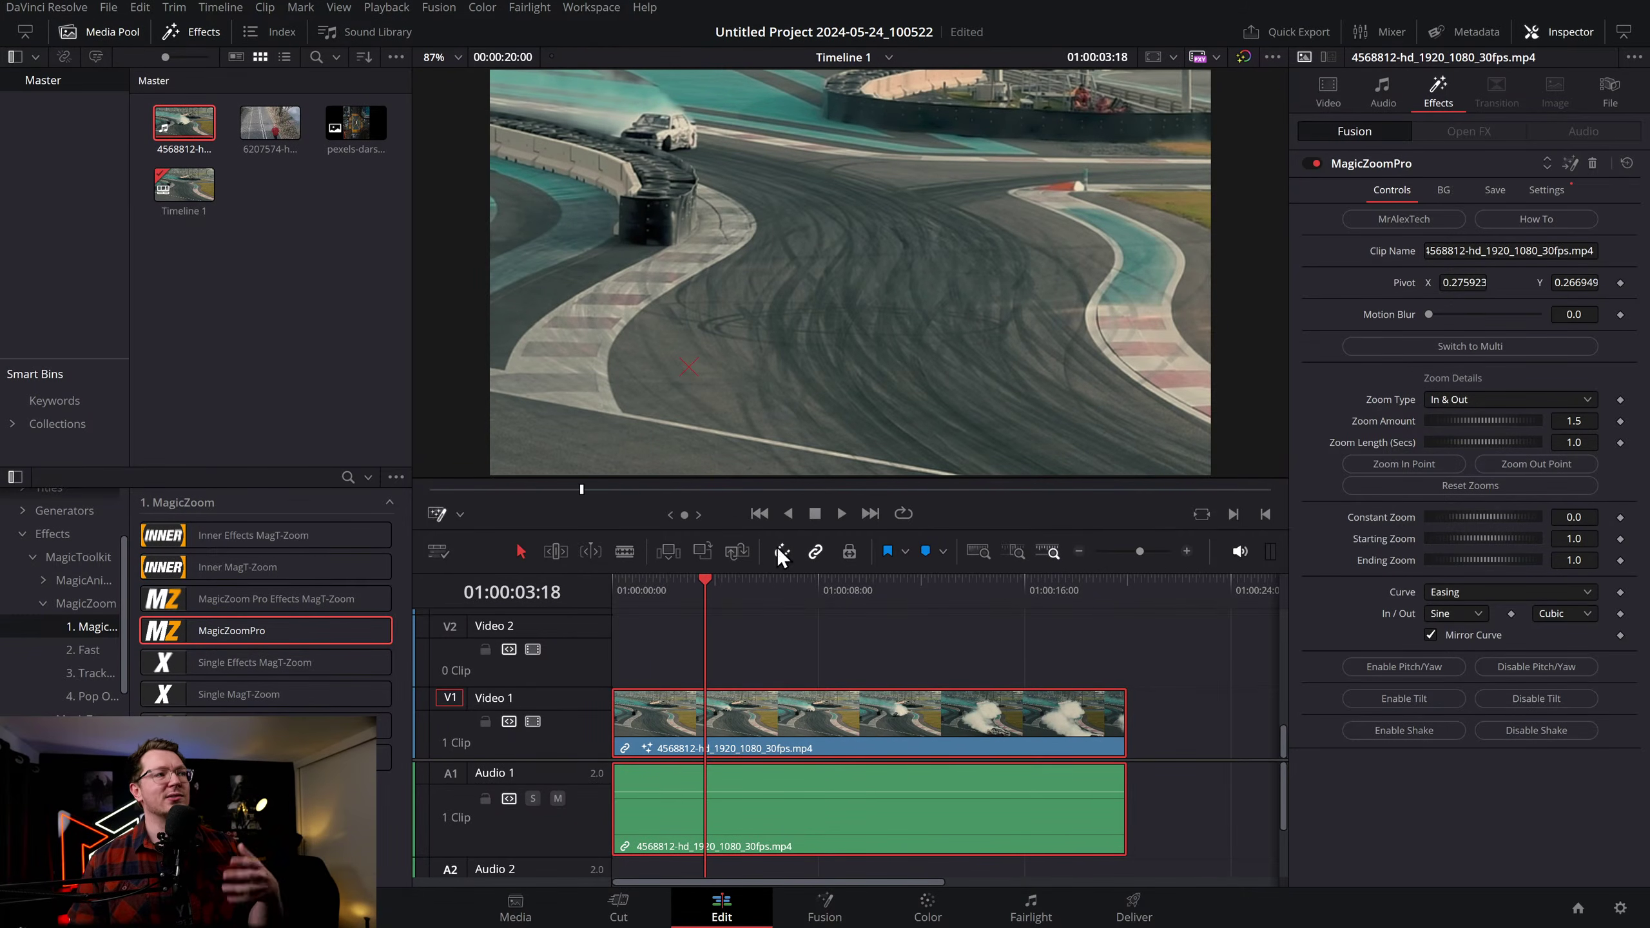
Move the zoom pivot to about X 0.30, Y 0.61 near the car and preview from the start
left_click_drag(687, 369, 704, 227)
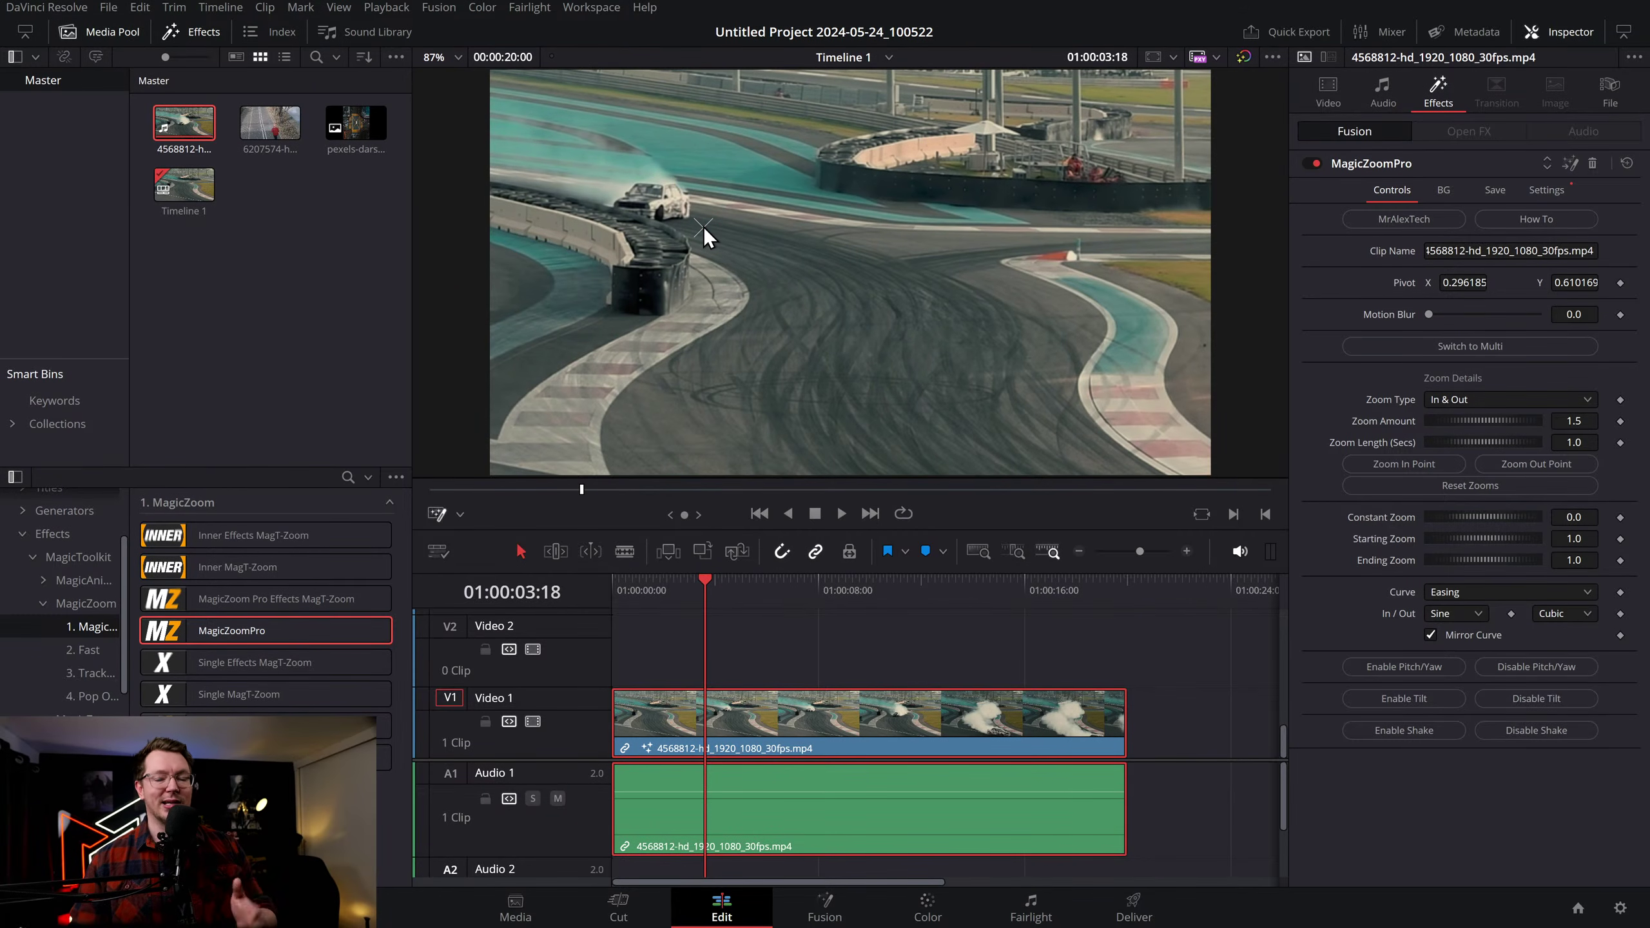
left_click_drag(686, 572, 550, 584)
key("space")
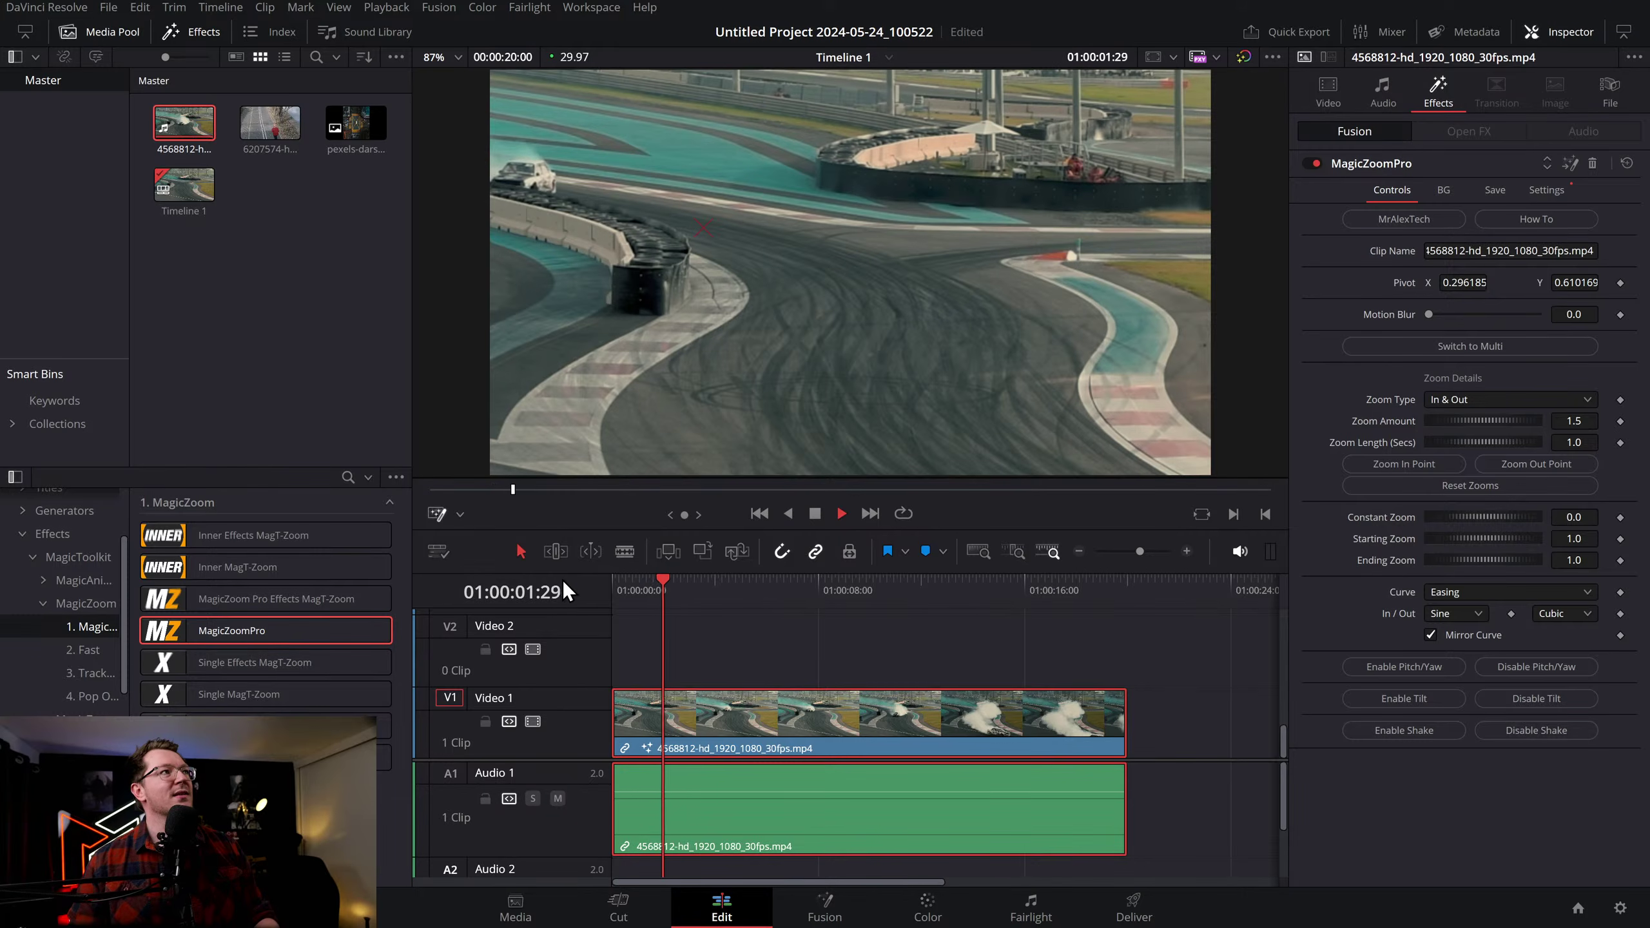
key("space")
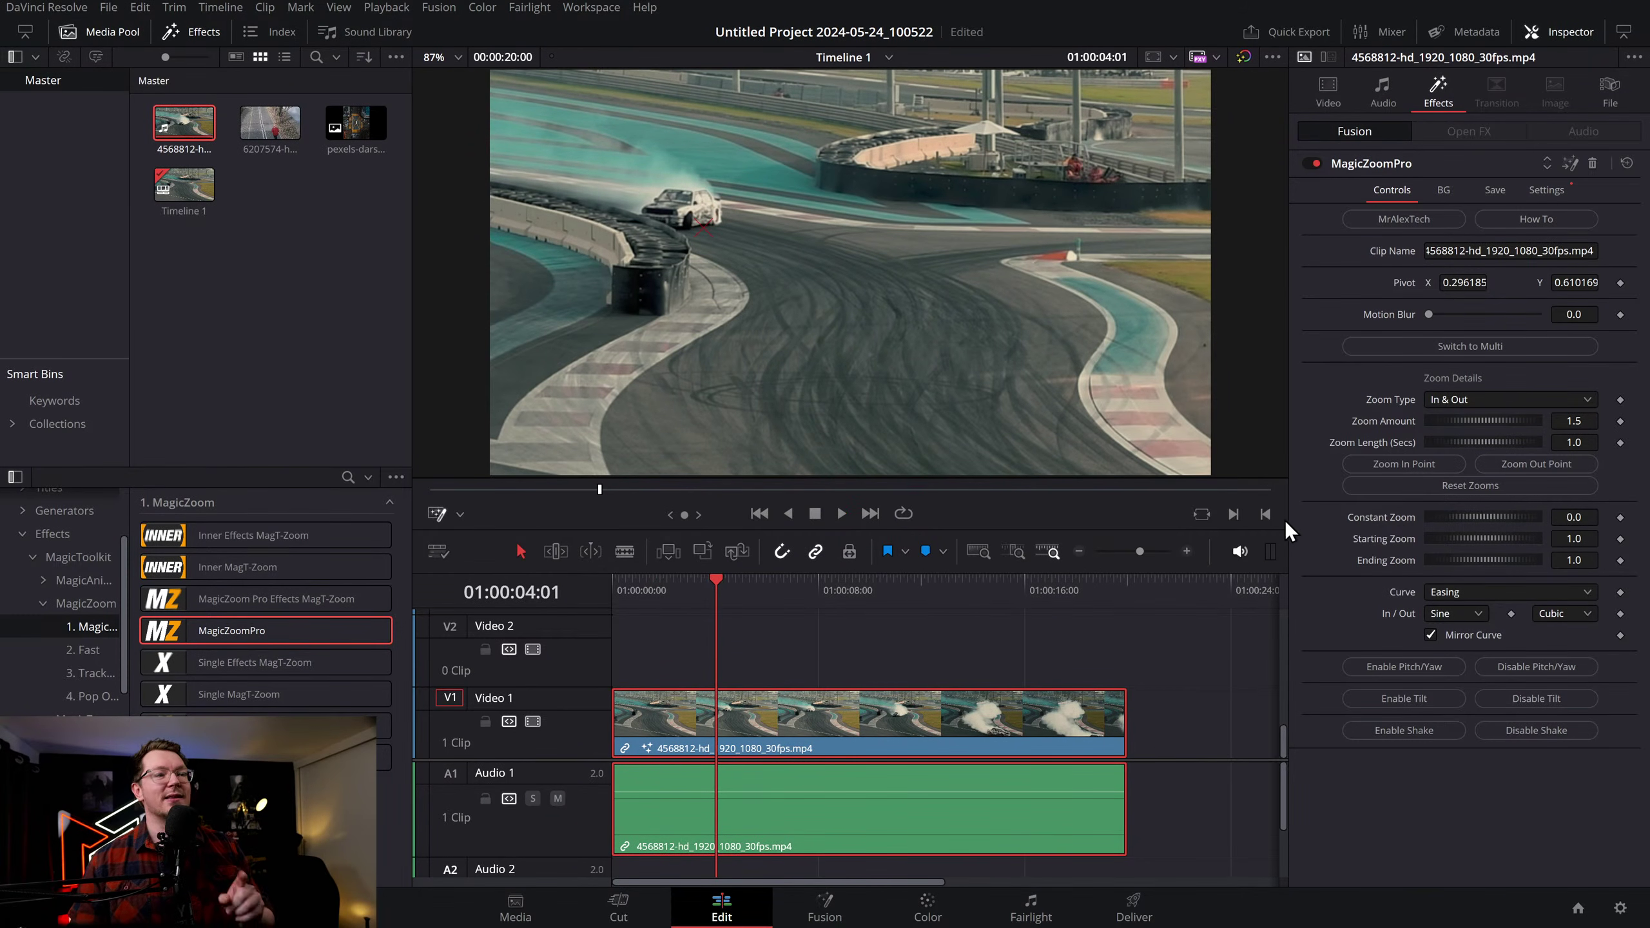
Set the zoom-in point at 01:00:04:01 and preview the clip from its beginning
left_click(1402, 461)
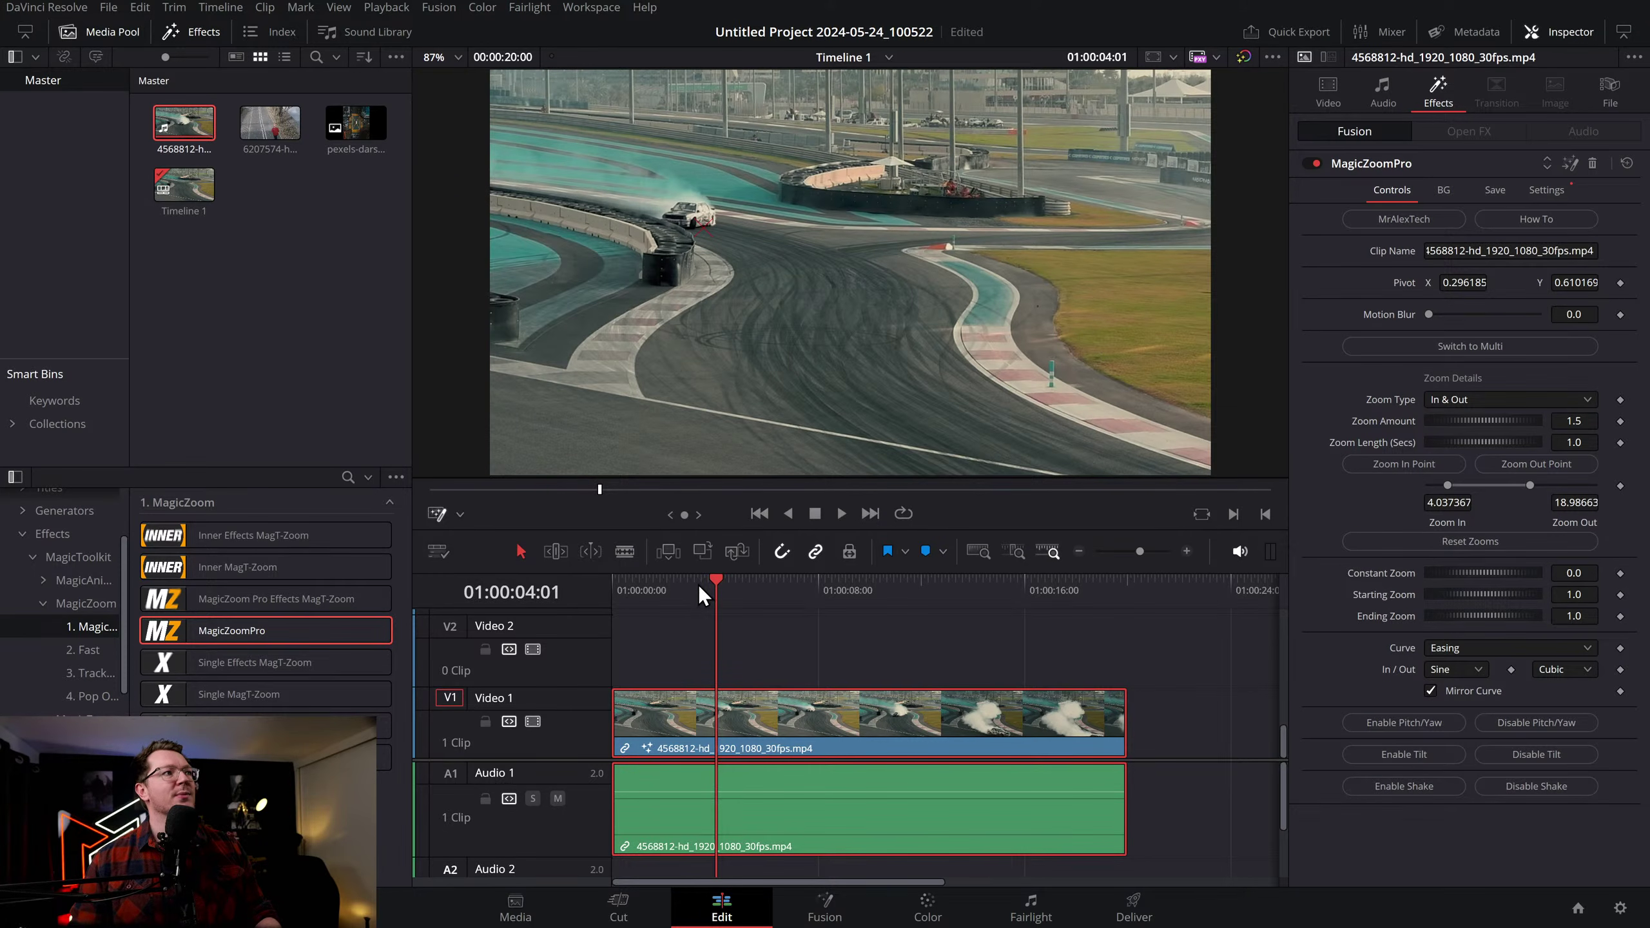
left_click_drag(705, 589, 526, 595)
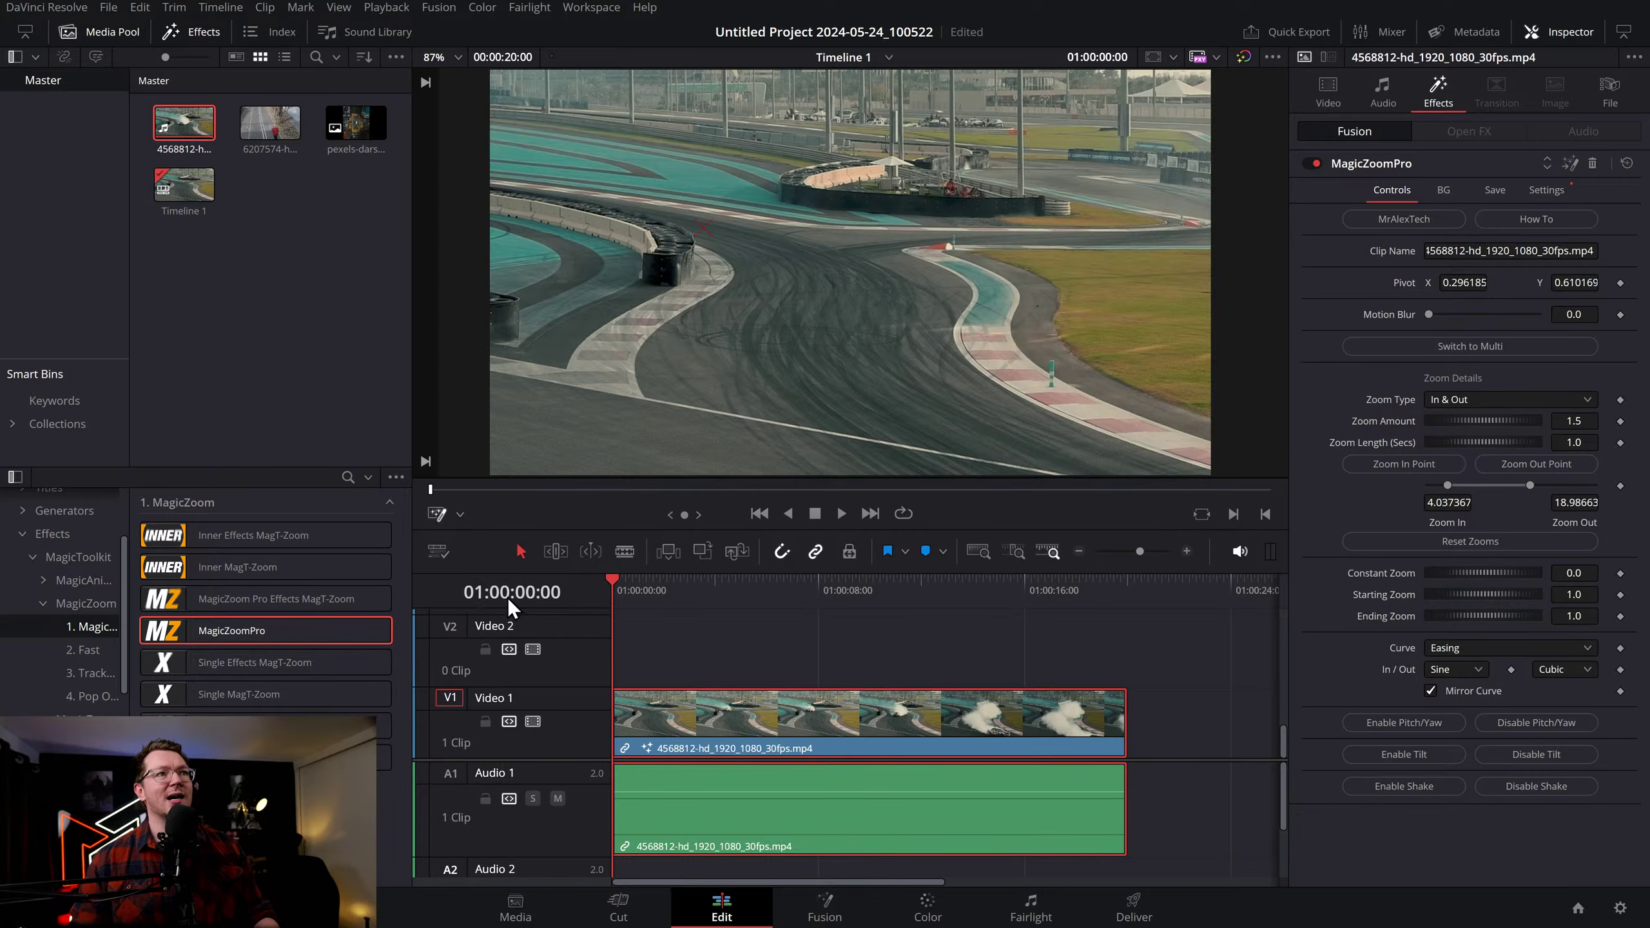
key("space")
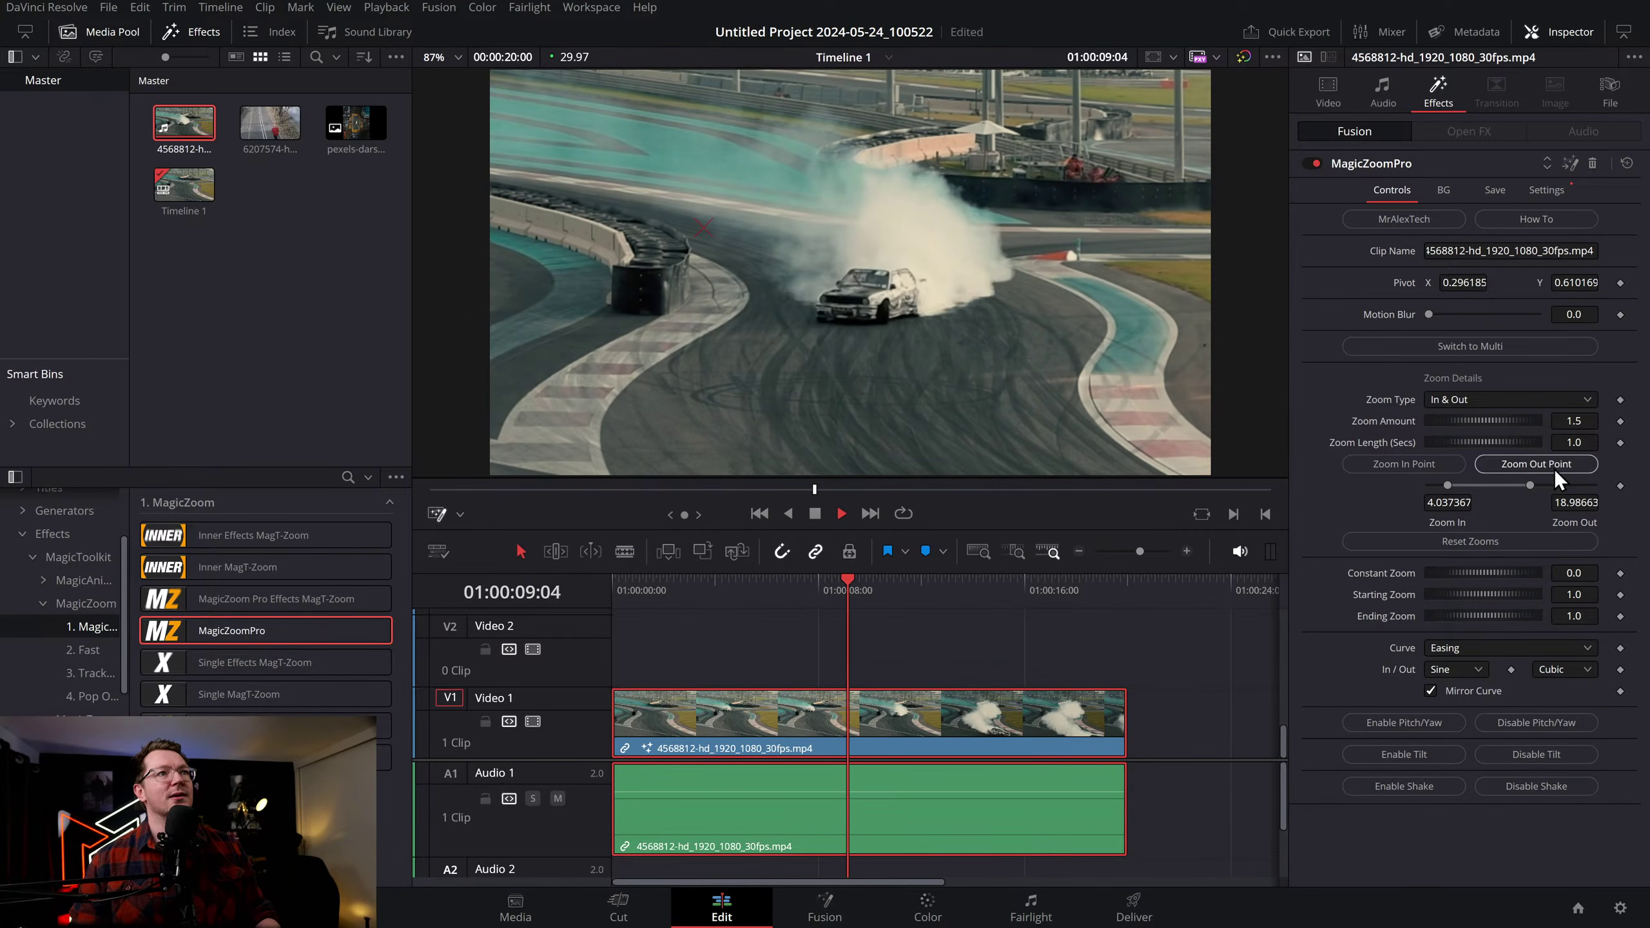
Set the zoom-out point at 01:00:11:17 and preview the zoom out
key("space")
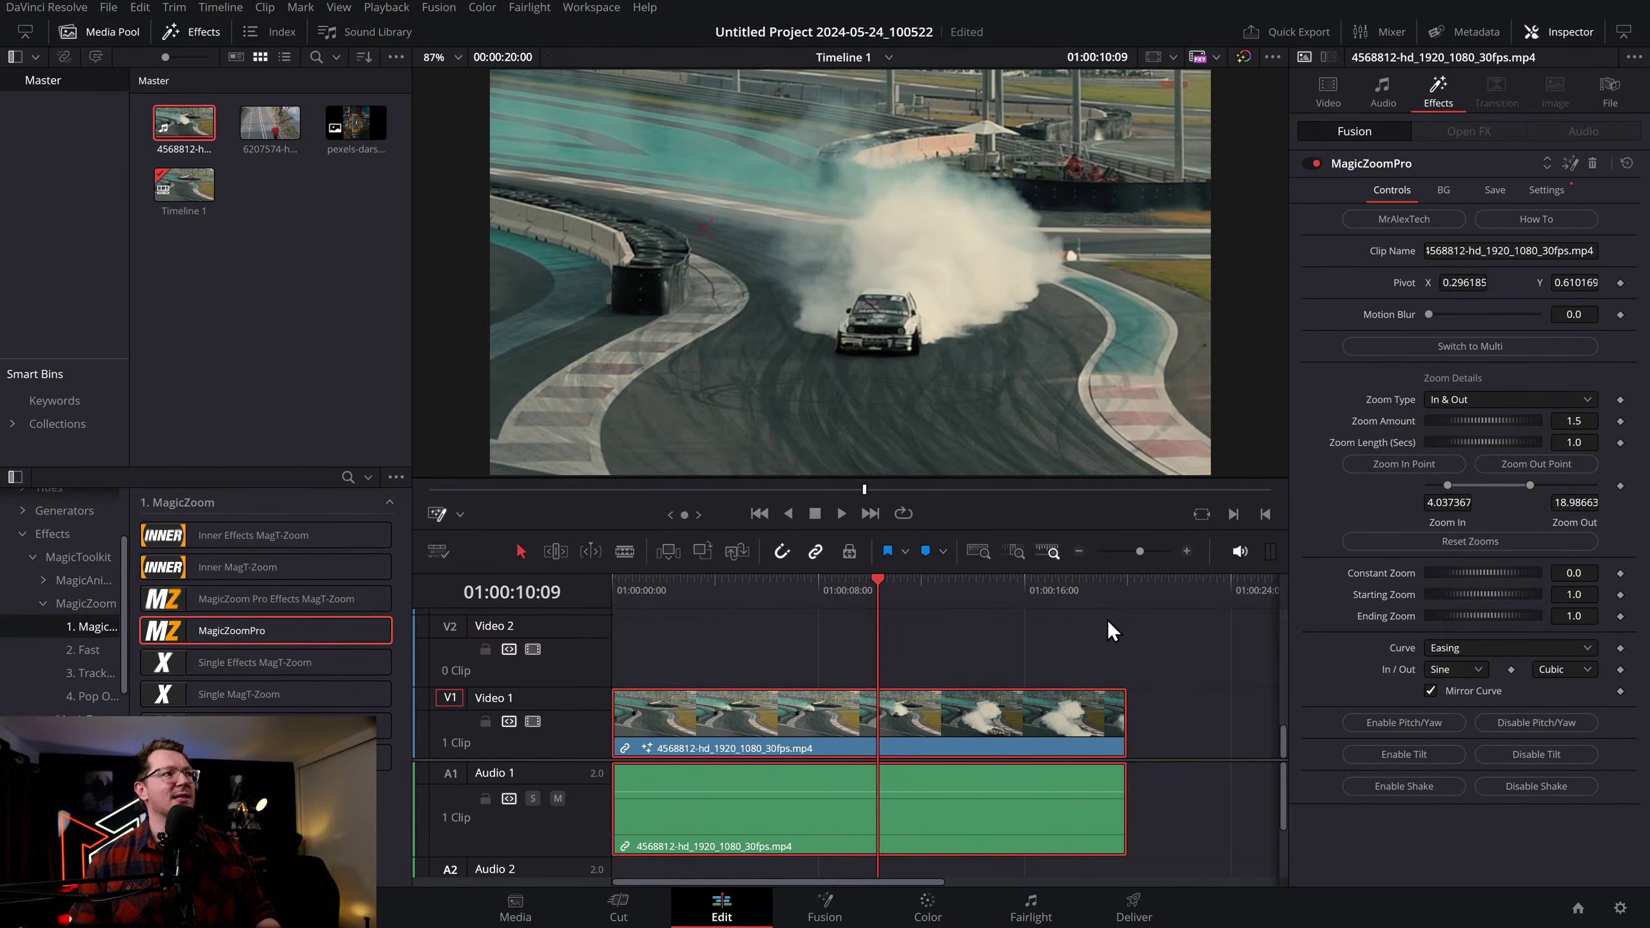
key("space")
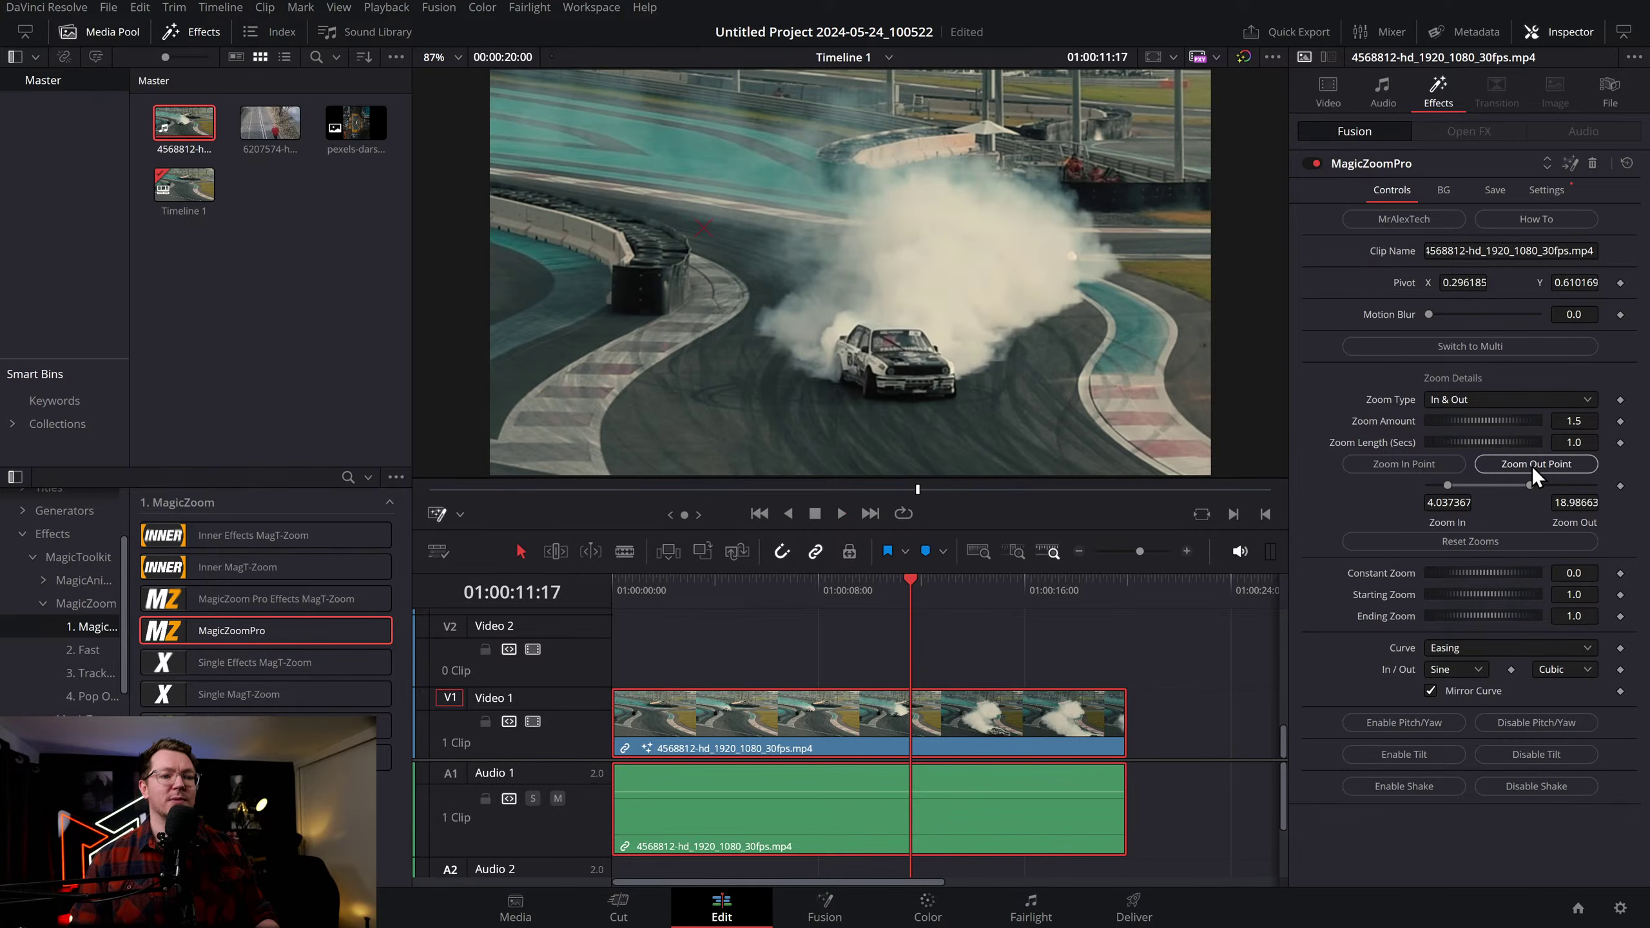
left_click(1531, 467)
left_click(884, 591)
key("space")
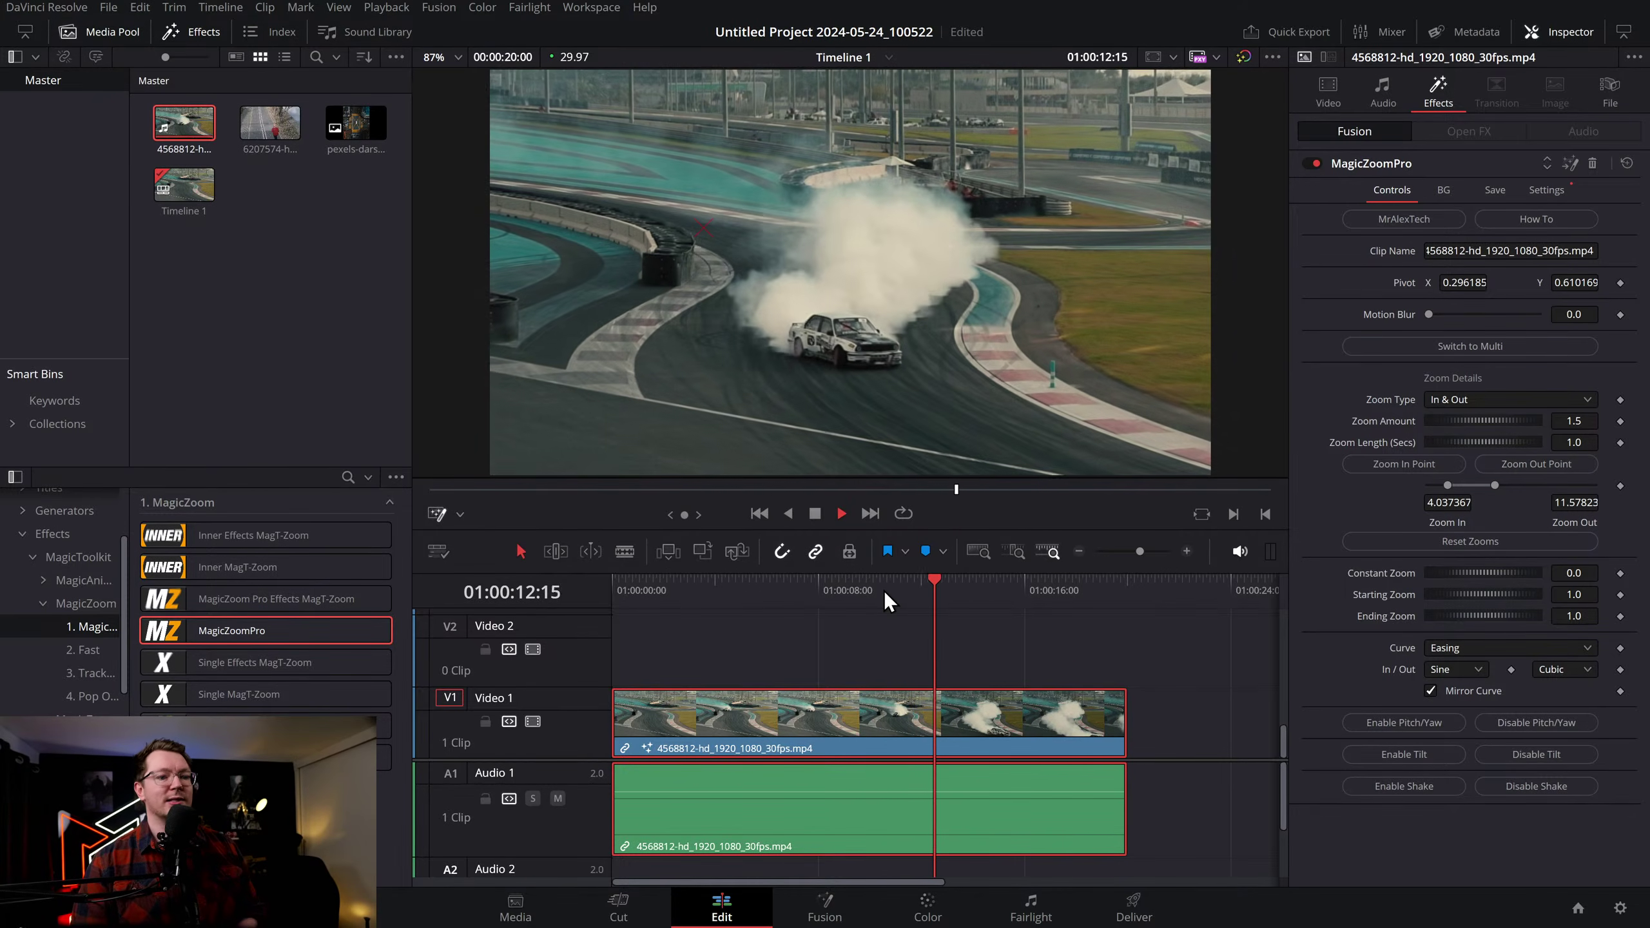
key("space")
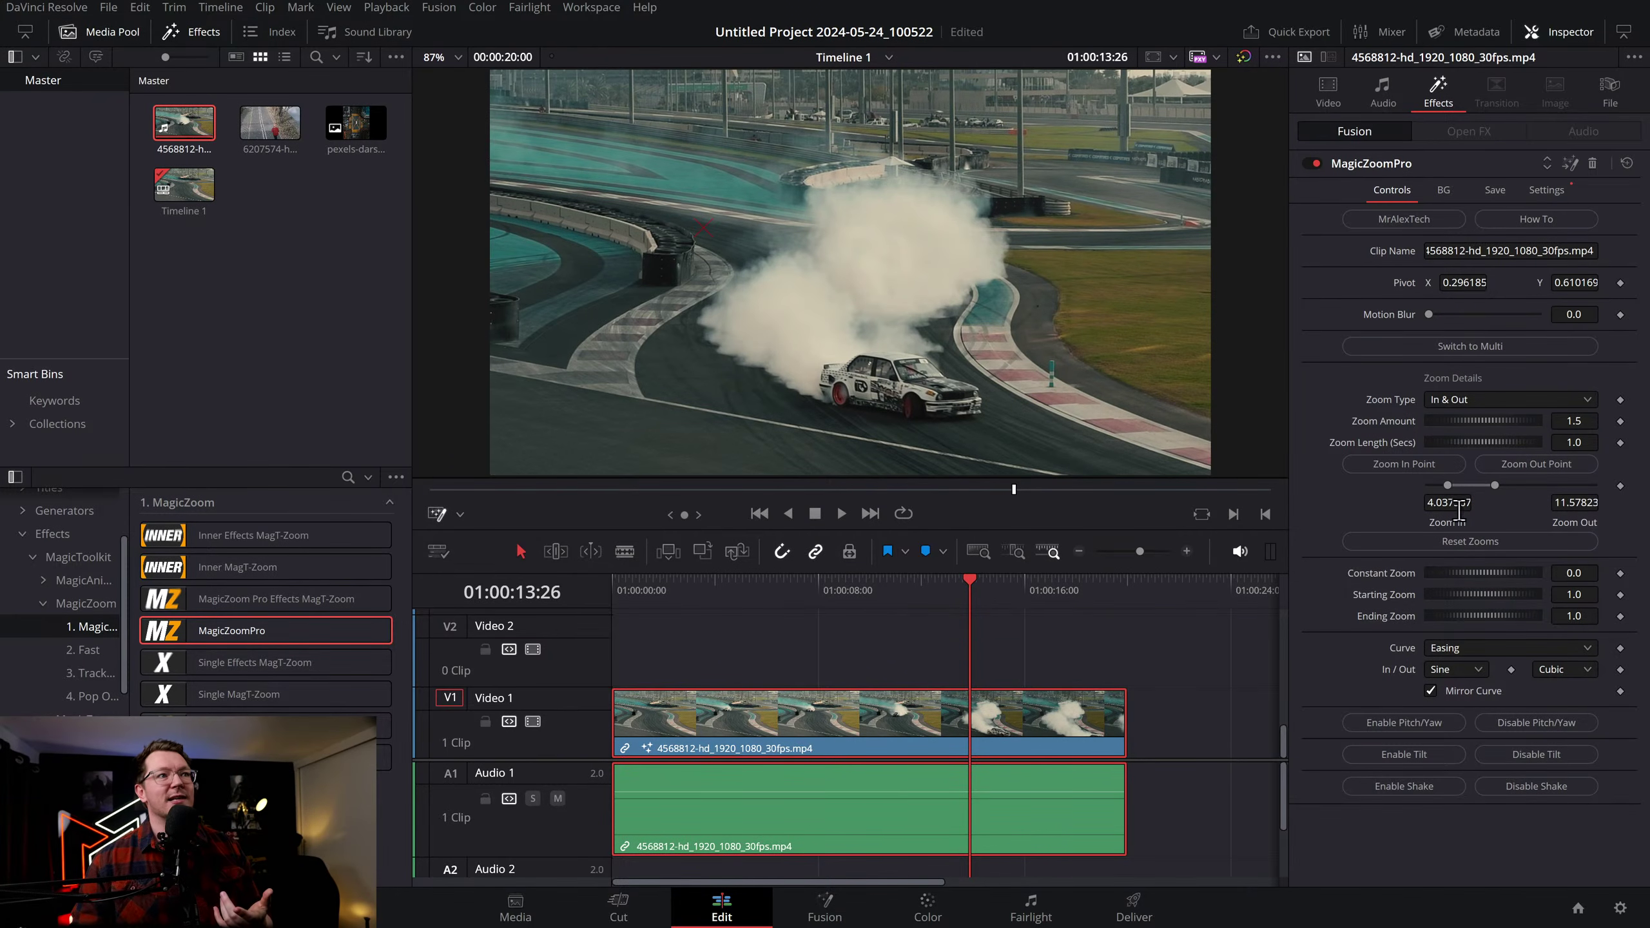
Try shifting the zoom-in point to 8.36 and the zoom-out point to 19.73, and preview from about four seconds
left_click_drag(1445, 508, 1326, 508)
mouse_move(1493, 486)
left_mouse_down()
mouse_move(1529, 488)
mouse_move(1509, 485)
left_mouse_up()
left_click_drag(780, 586, 716, 588)
key("space")
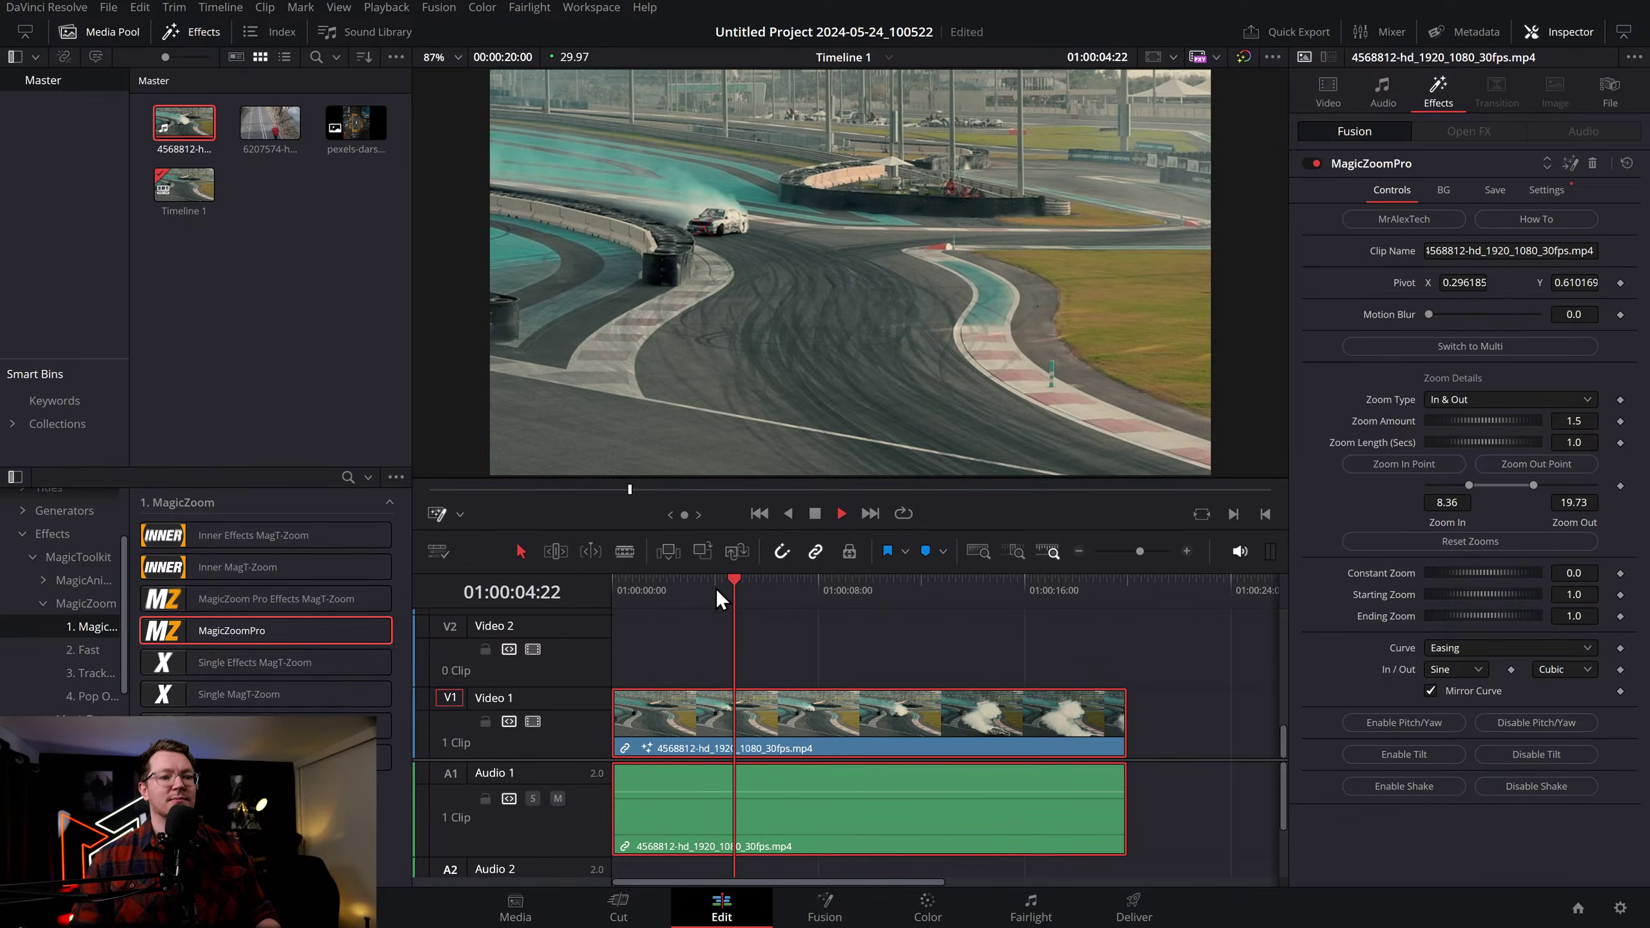
key("space")
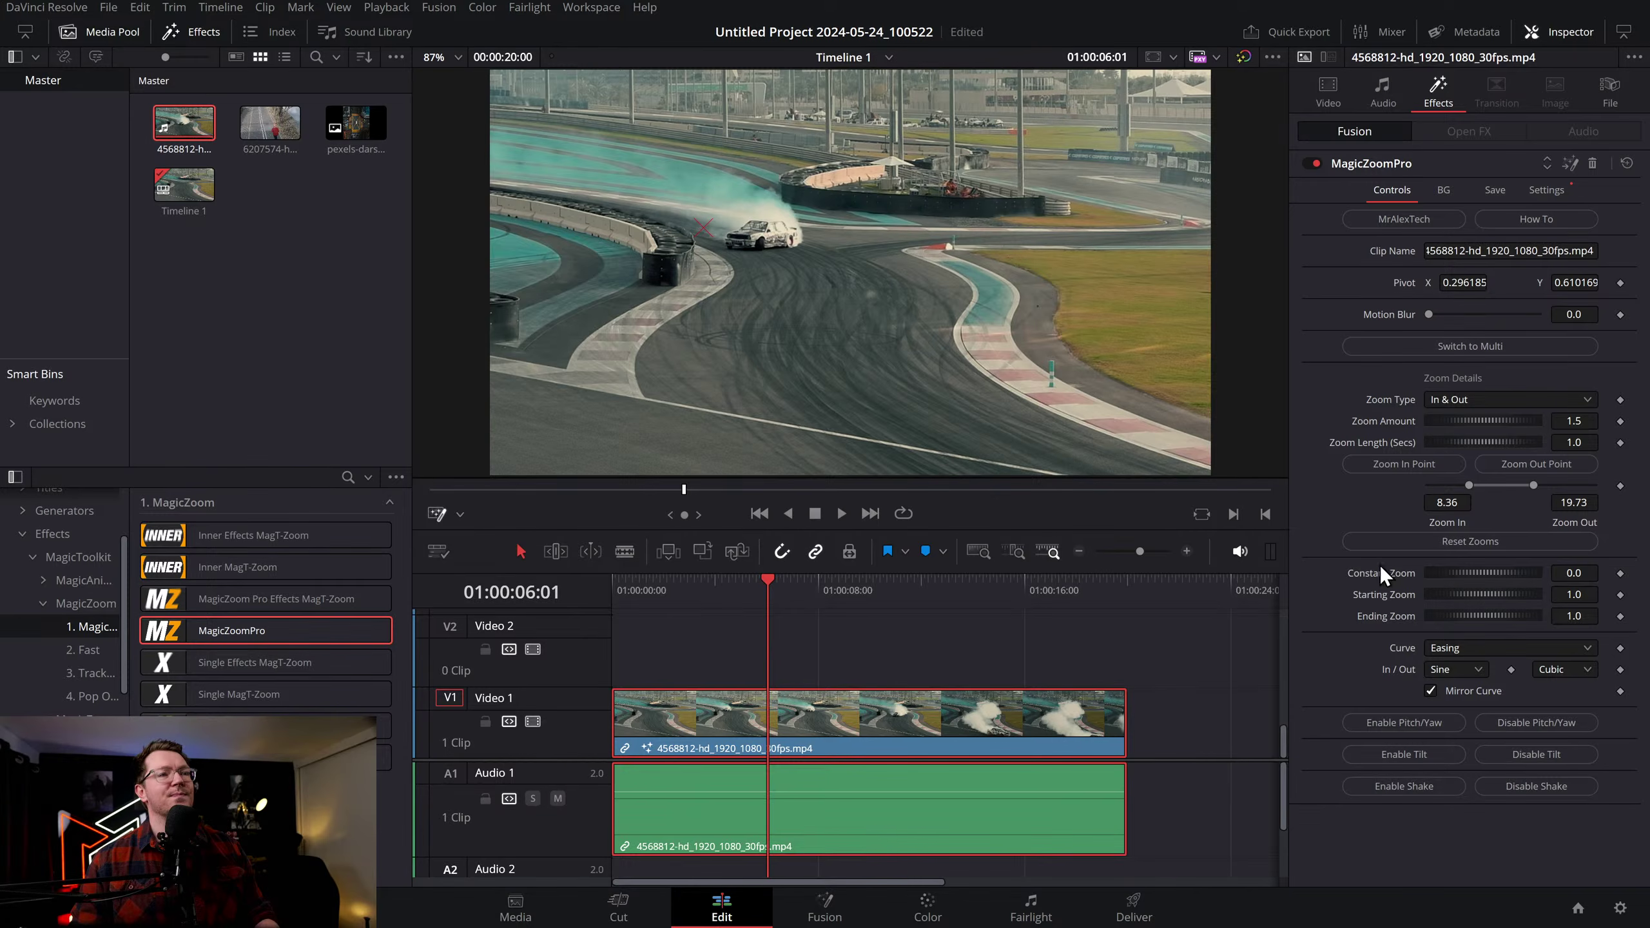
Reset the zoom points and play the clip from its beginning
left_click(1467, 547)
left_click_drag(688, 584, 586, 582)
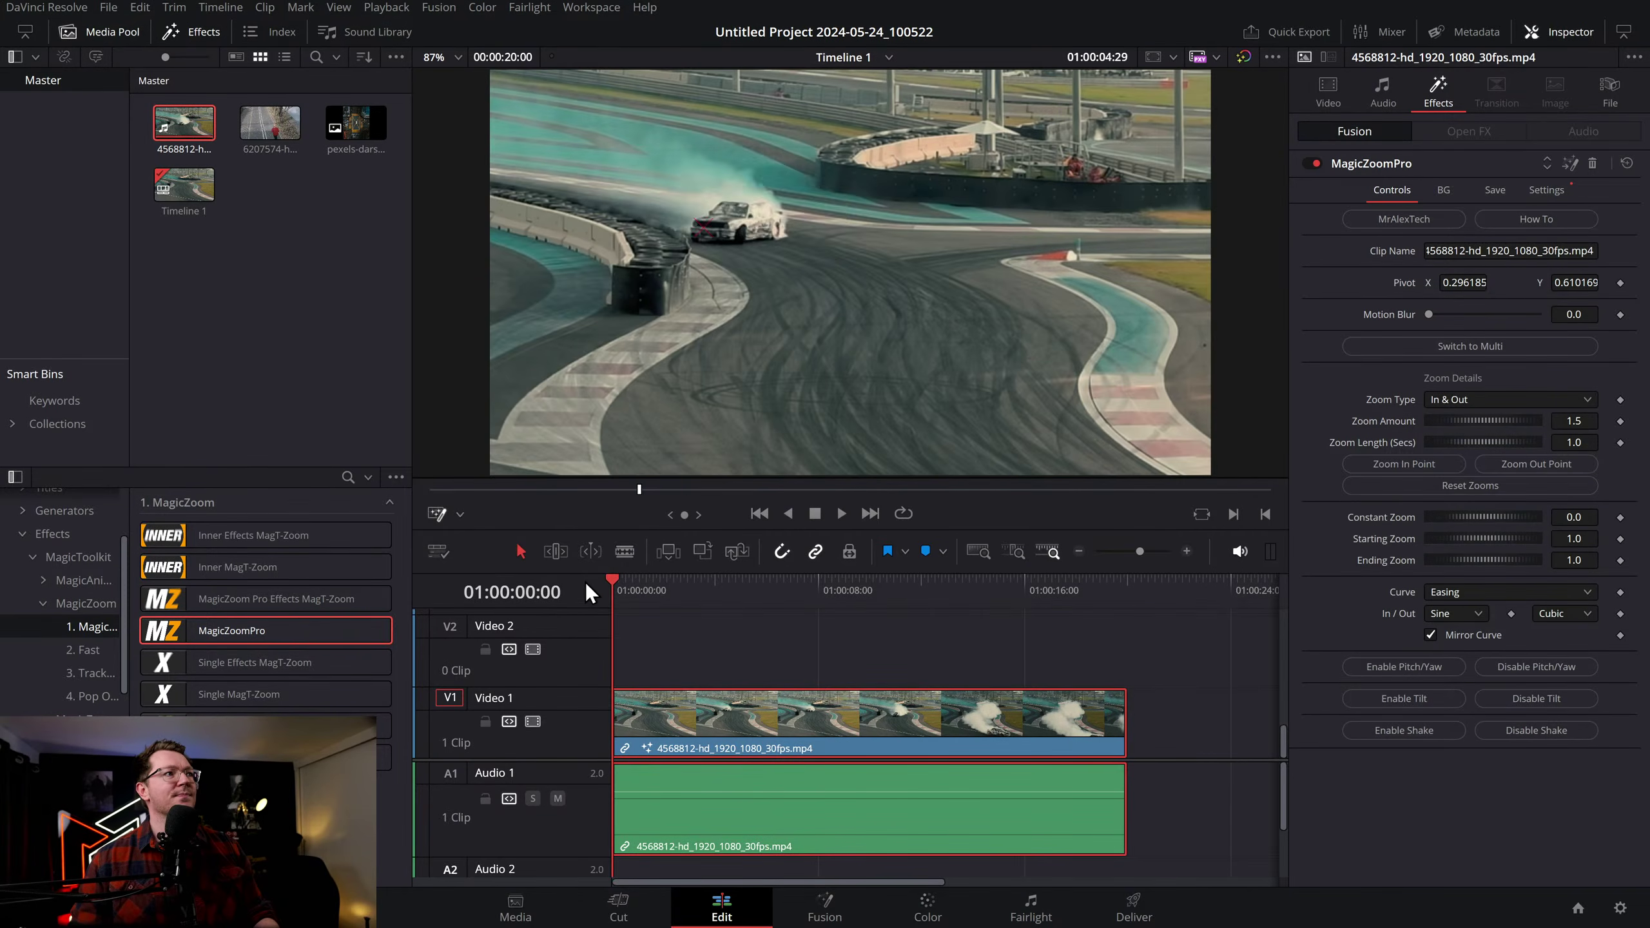
key("space")
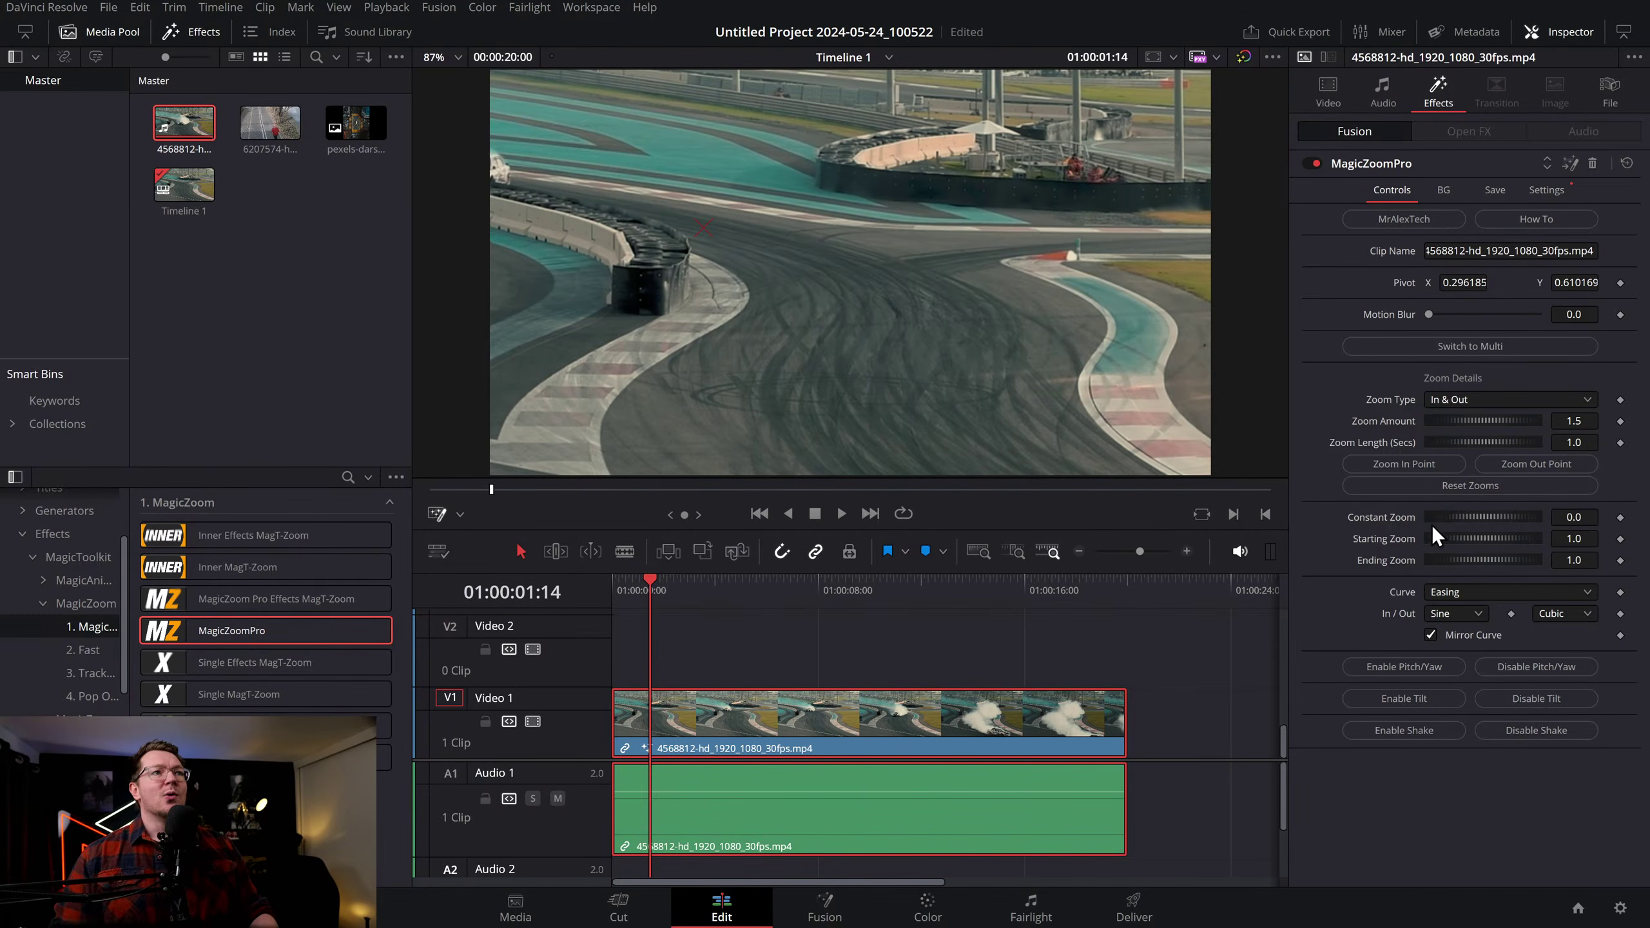
Set the constant zoom to about 0.391 and play the clip from its beginning
left_click_drag(1447, 517, 1461, 522)
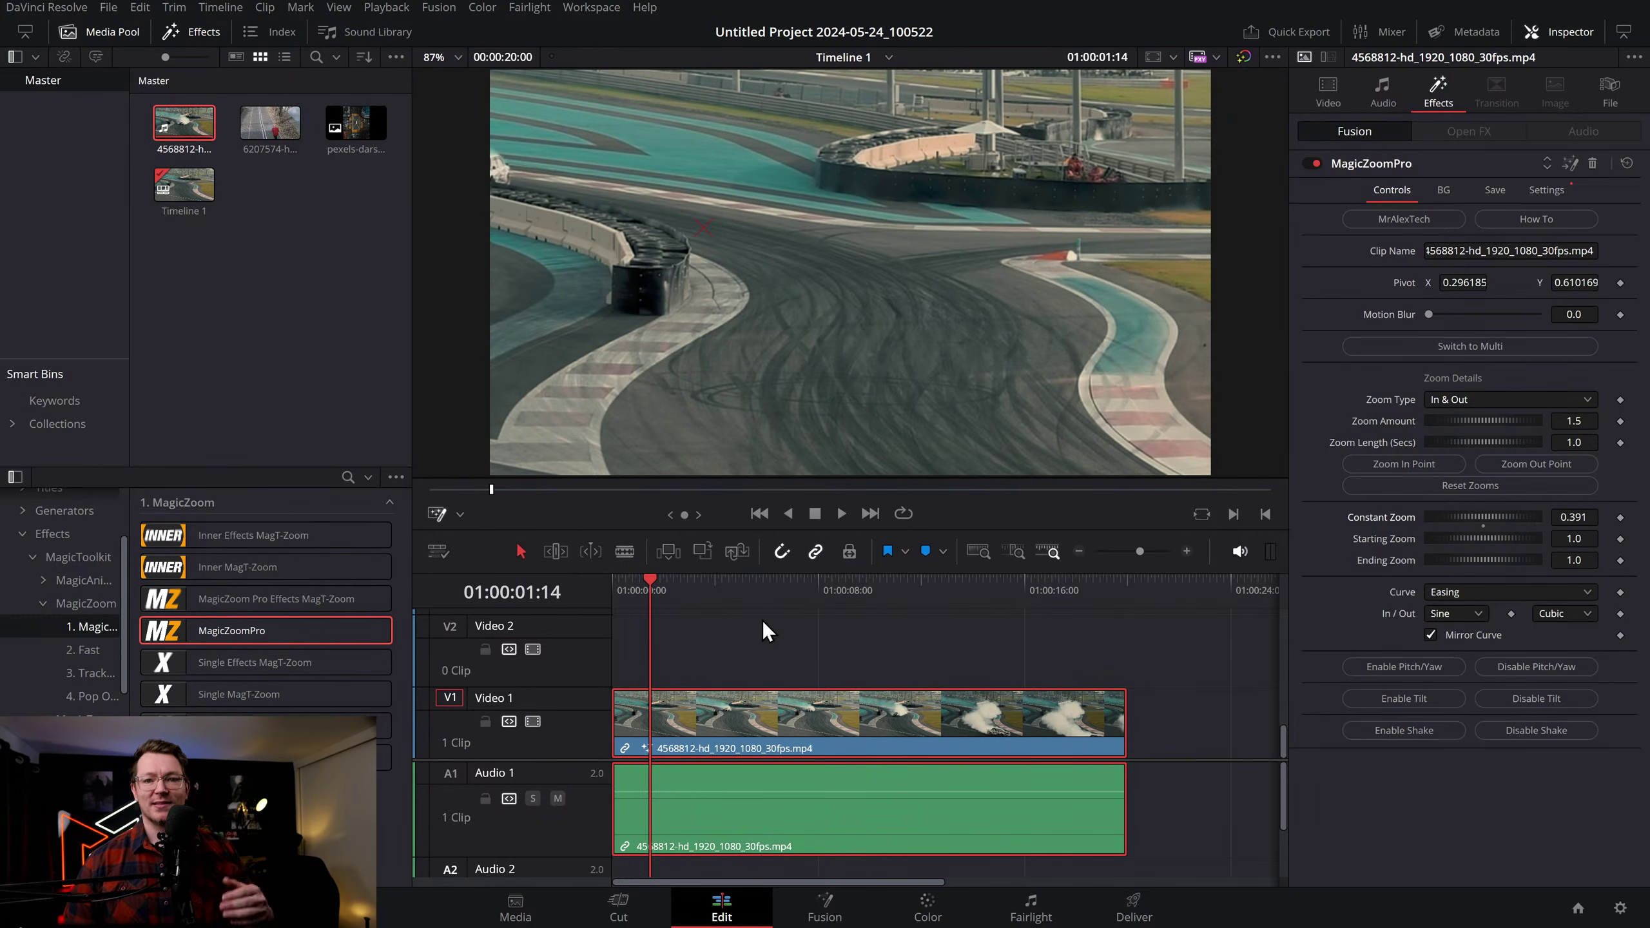
left_click(711, 583)
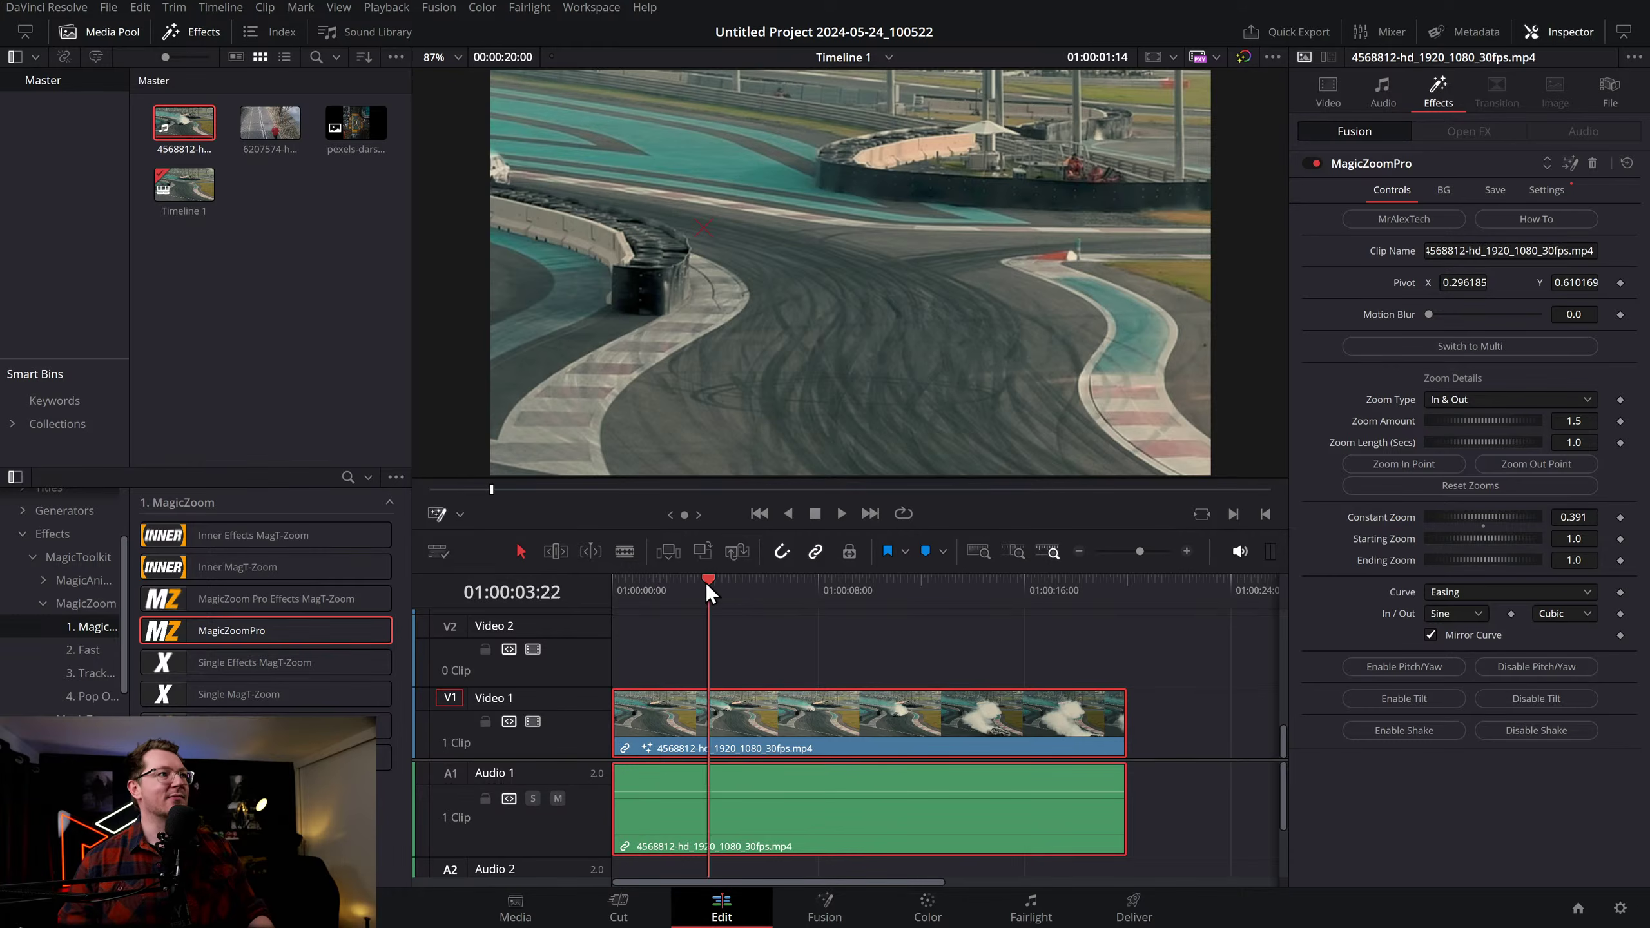
left_click_drag(711, 584, 609, 570)
key("space")
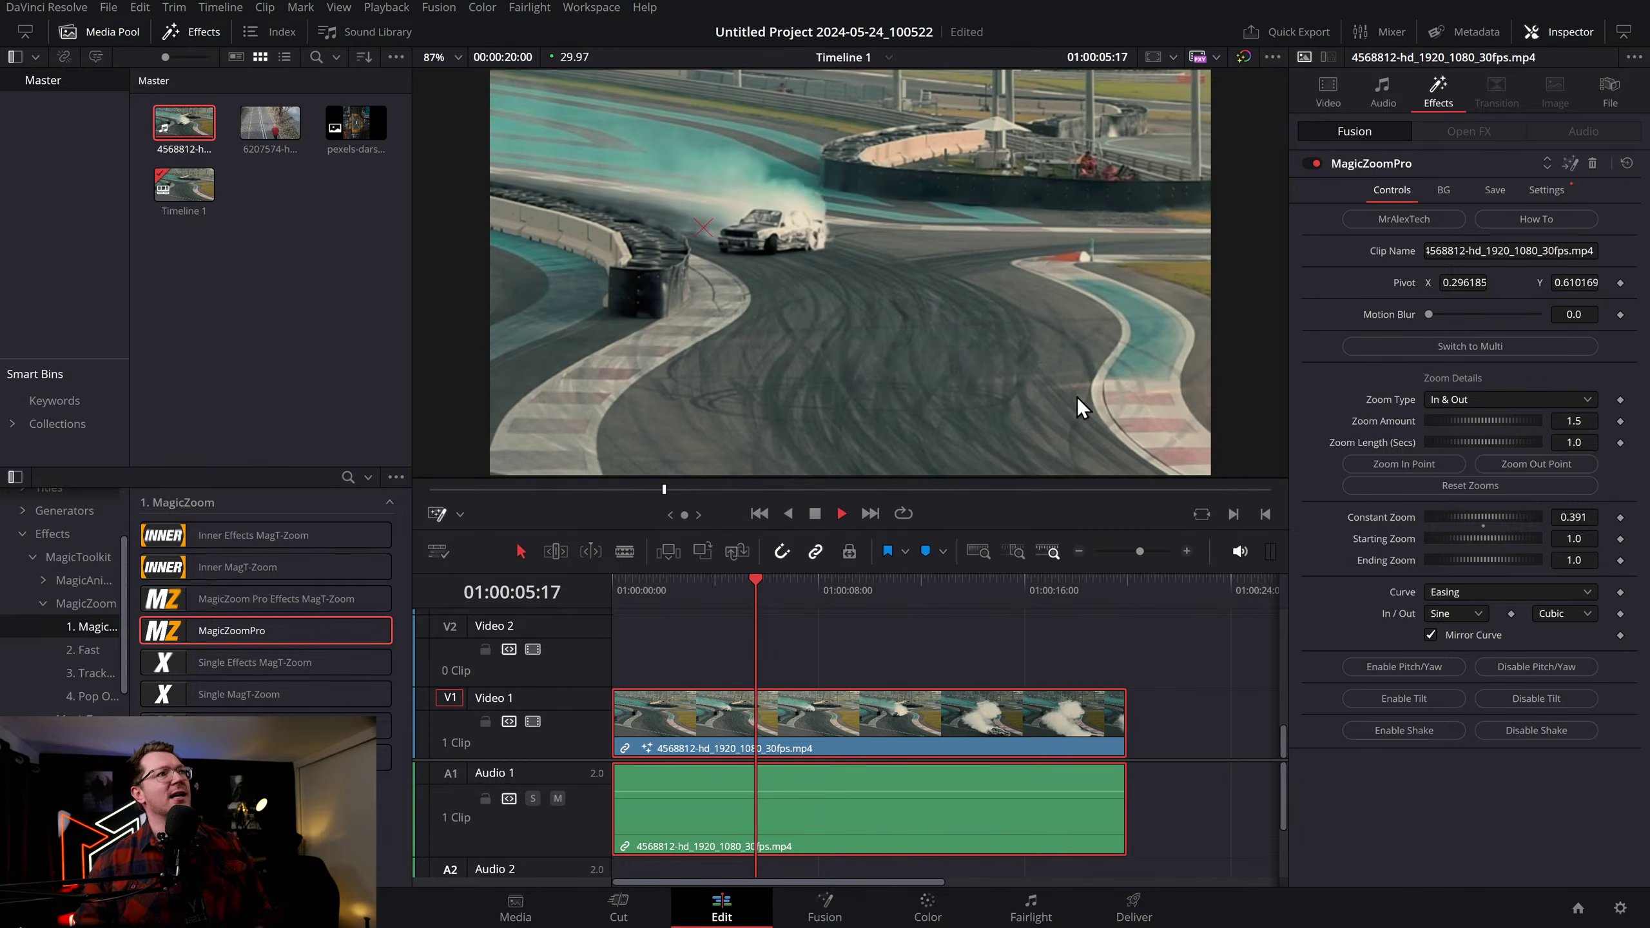
Raise the constant zoom to about 0.768 and replay the clip from its beginning
mouse_move(1510, 524)
left_mouse_down()
mouse_move(1498, 516)
mouse_move(1514, 515)
left_mouse_up()
key("space")
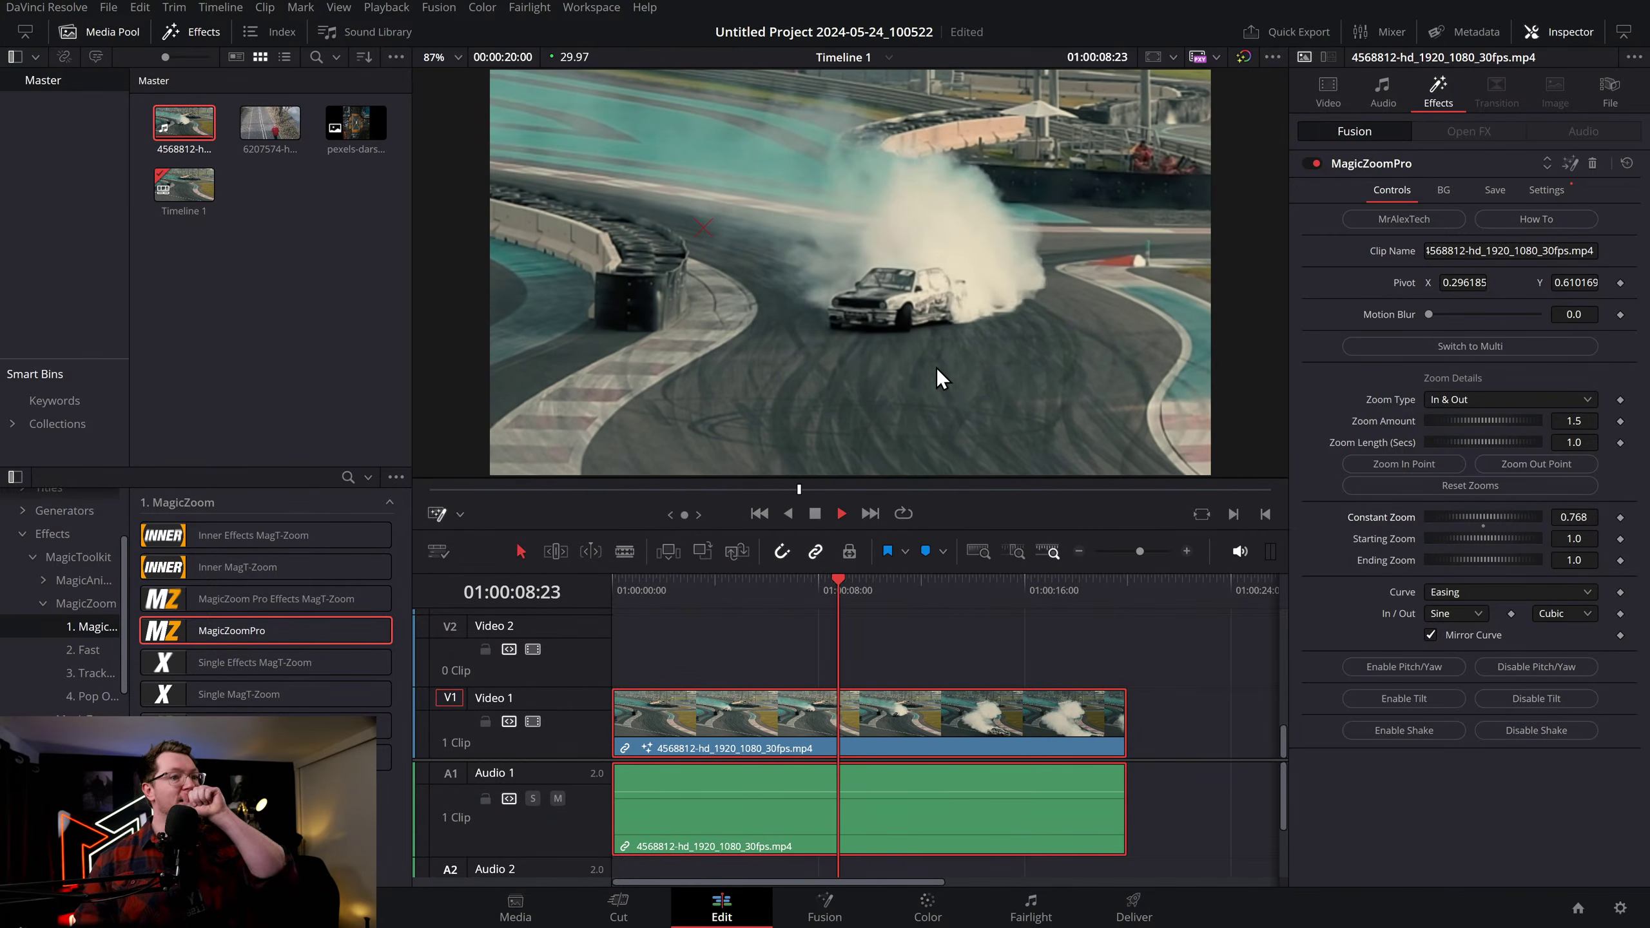
key("space")
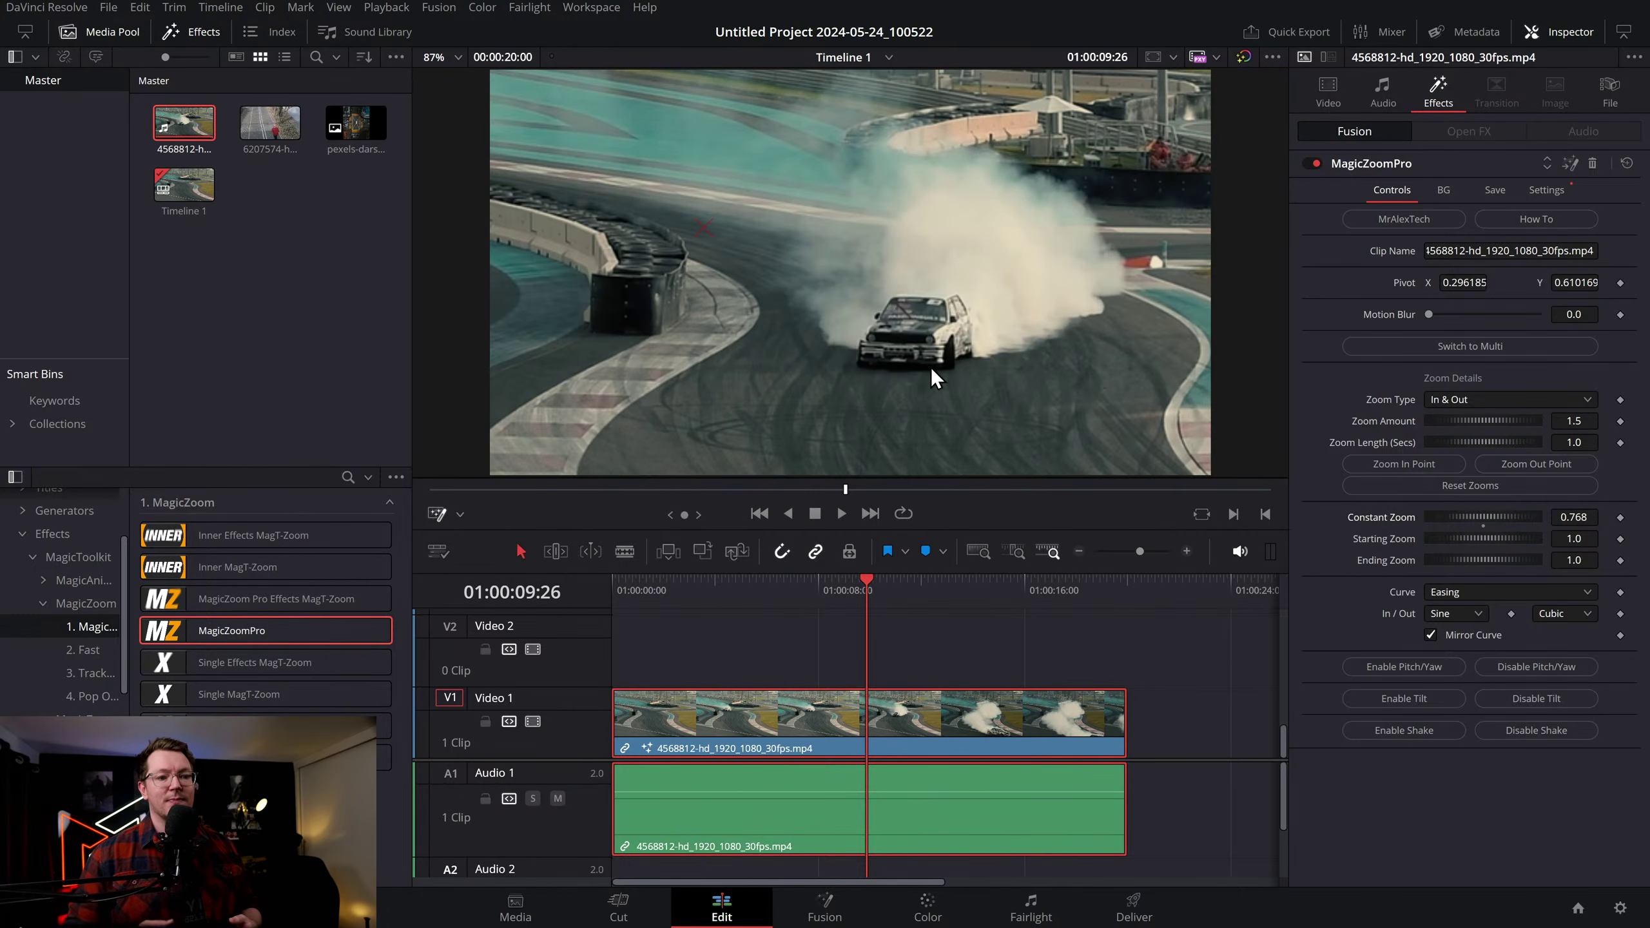
key("space")
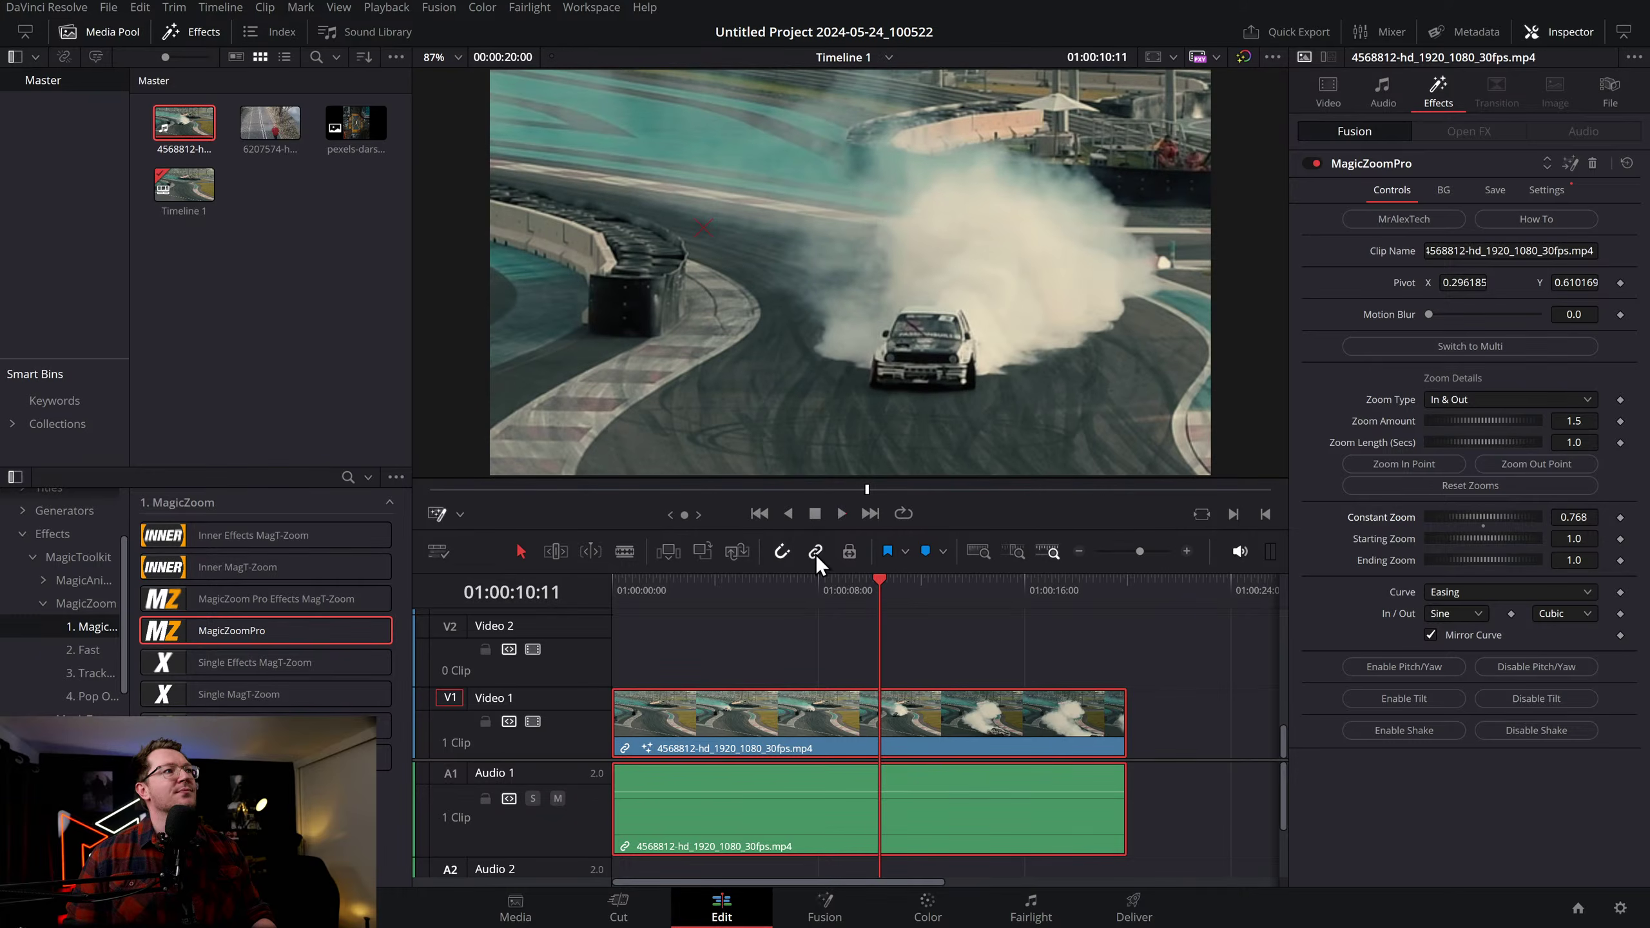
key("Home")
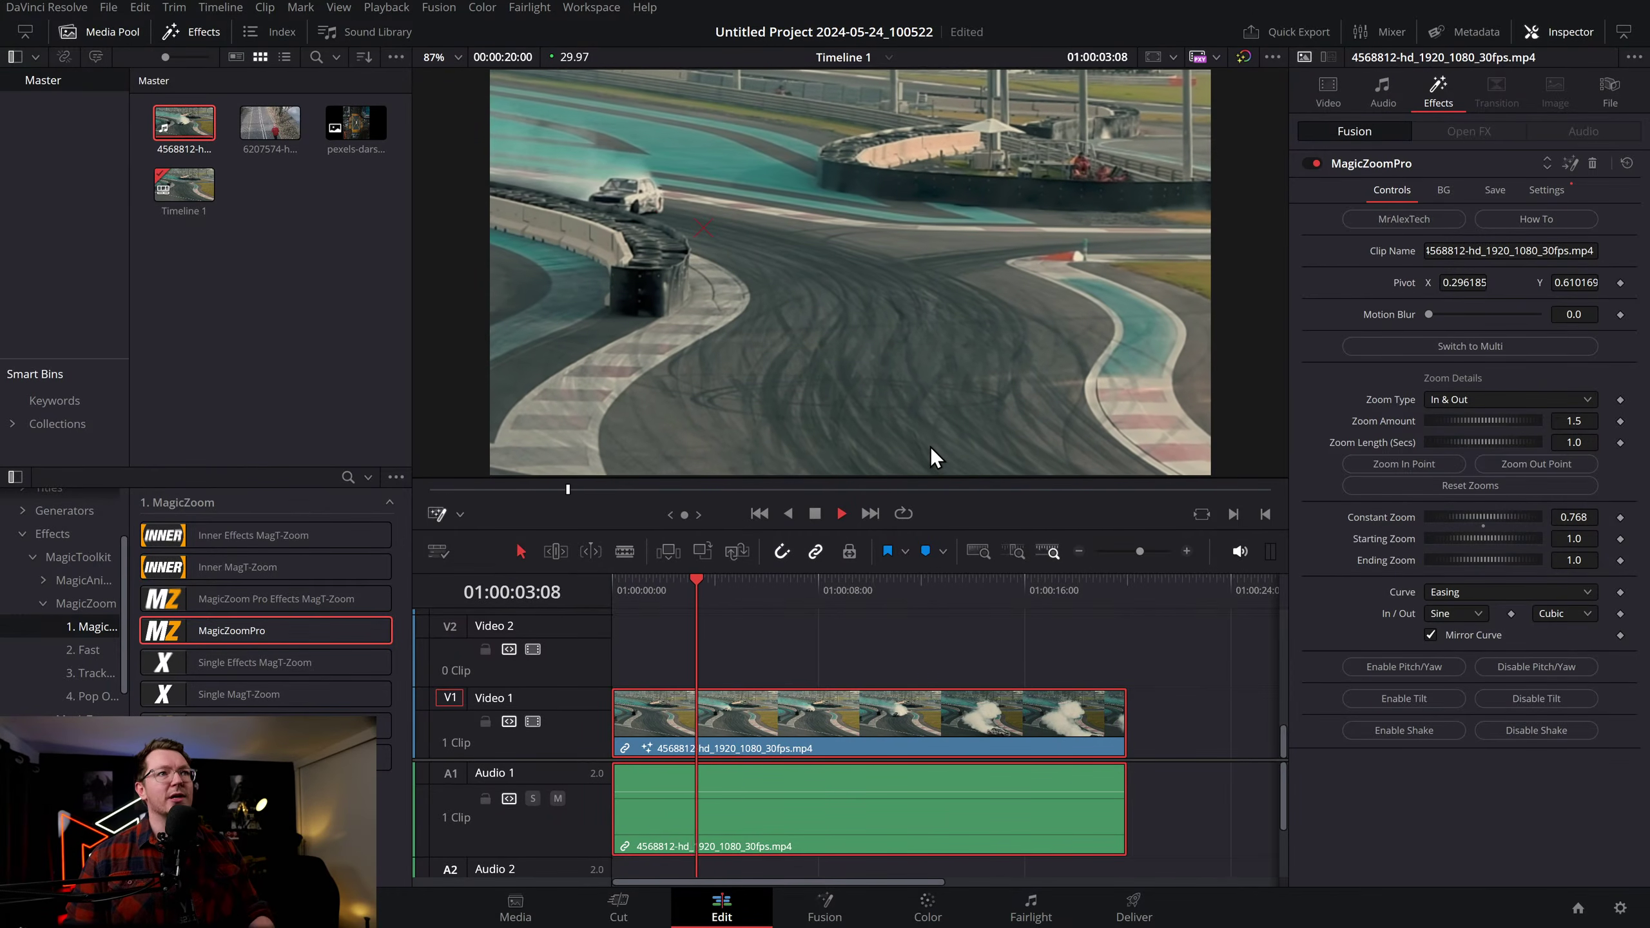
key("space")
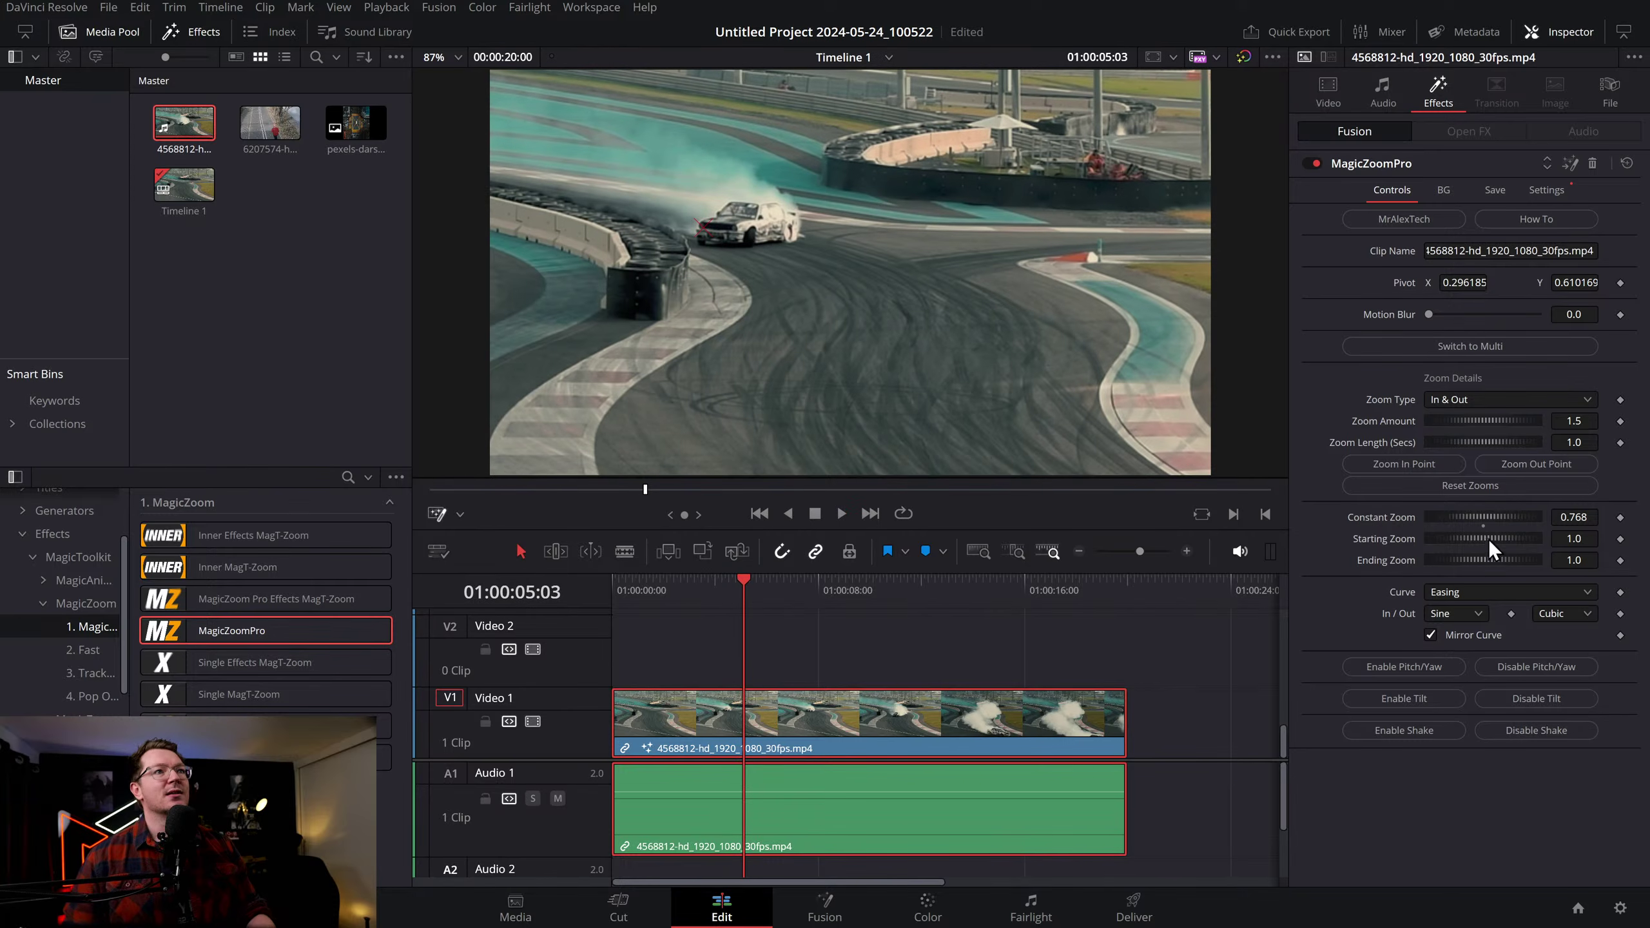
Set the zoom-in point at 01:00:05:03 and the zoom-out point at about 13.45 seconds while previewing the clip
left_click(1419, 465)
left_click_drag(717, 592, 604, 587)
key("space")
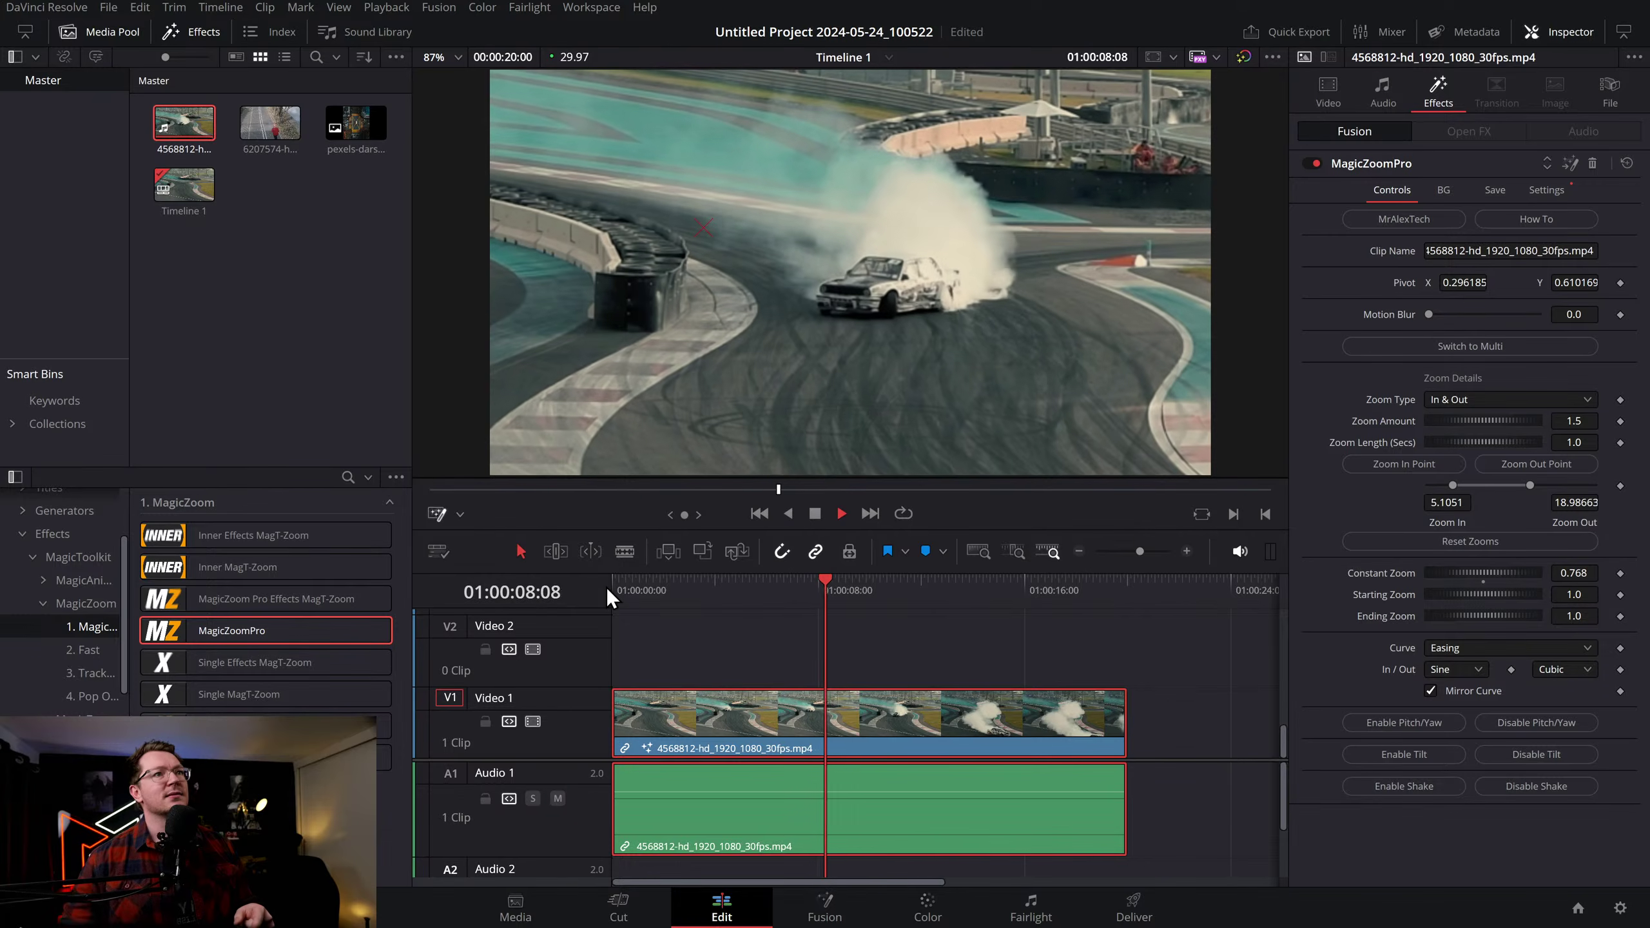
left_click(1532, 463)
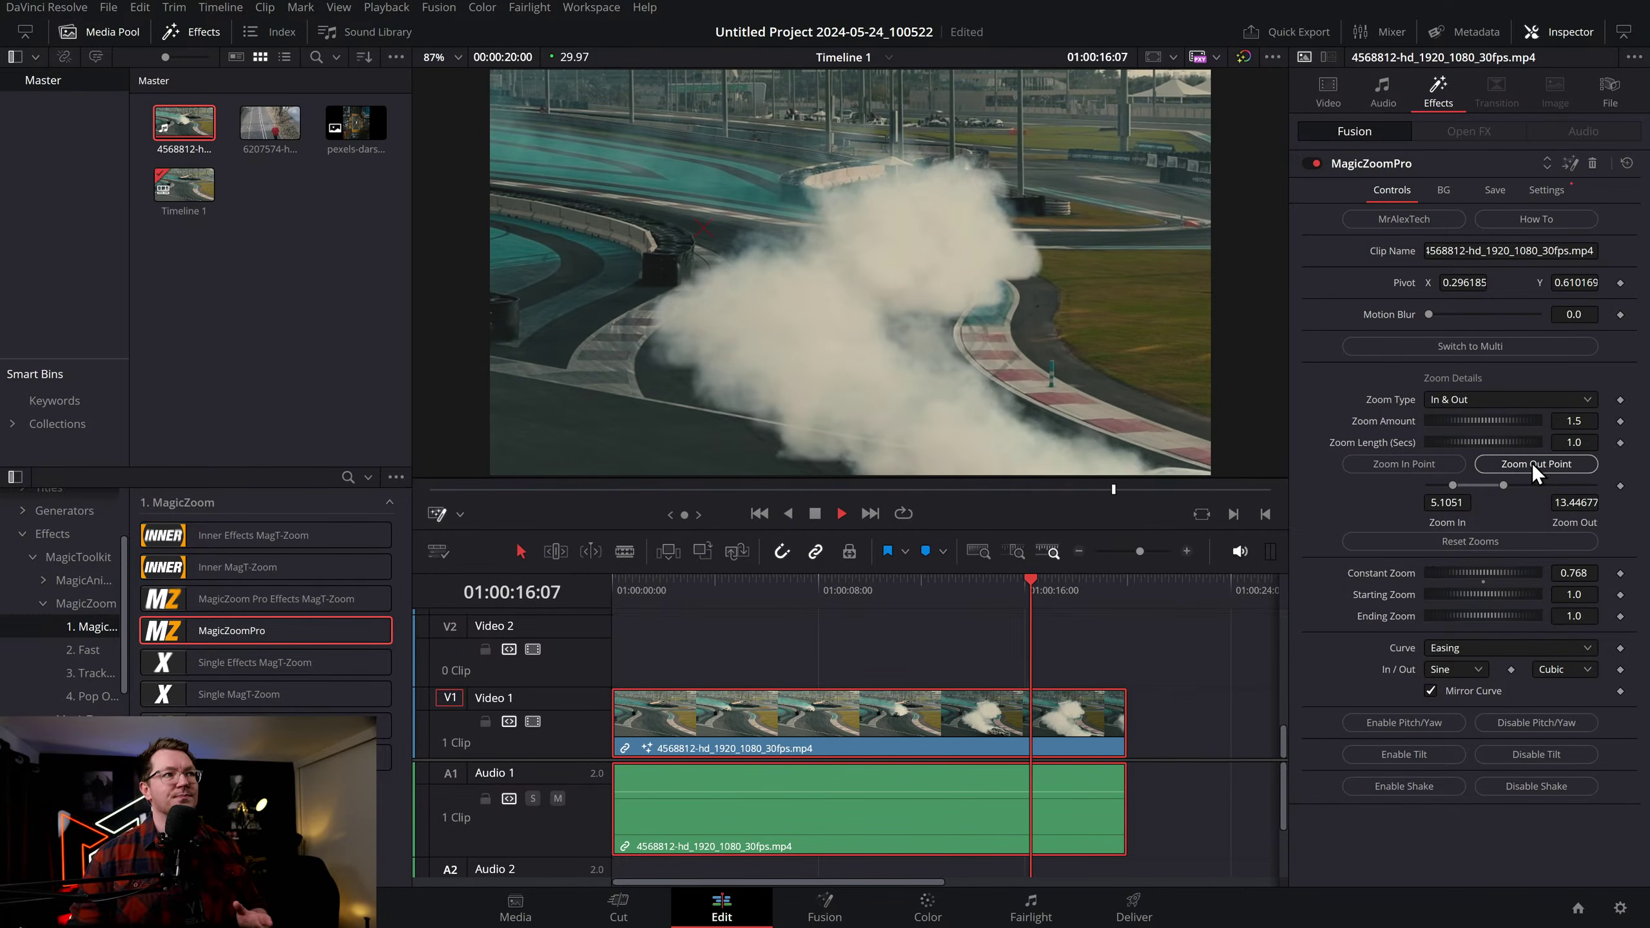
key("space")
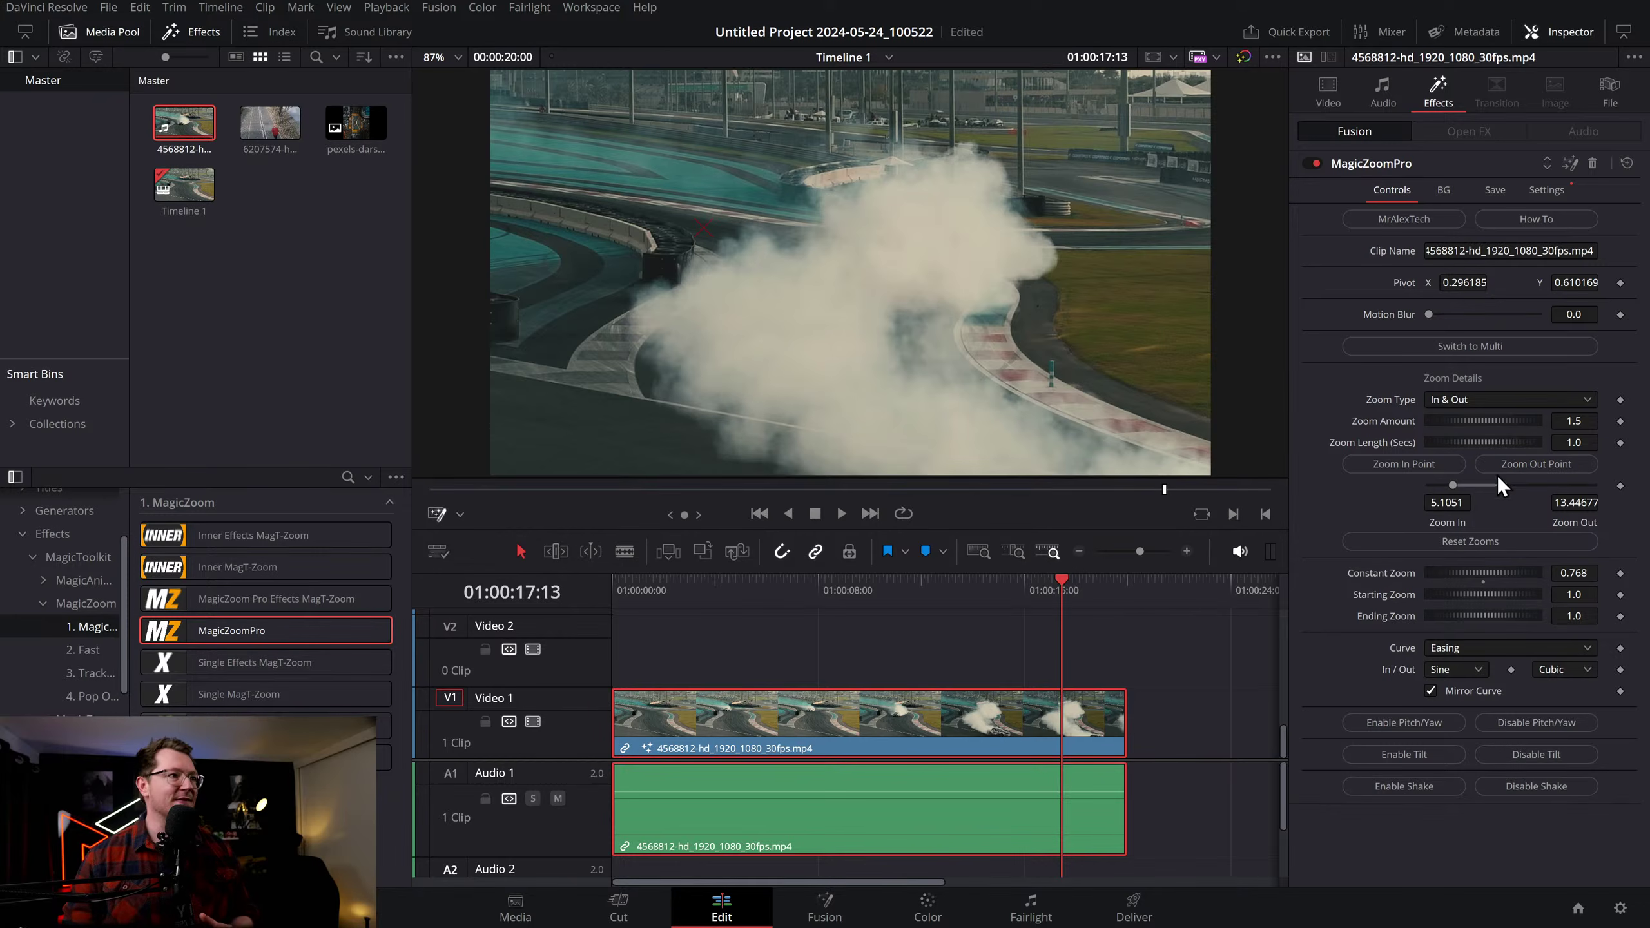
Reset the MagicZoomPro effect to its defaults and set its easing to None for In and Back for Out
left_click(1628, 164)
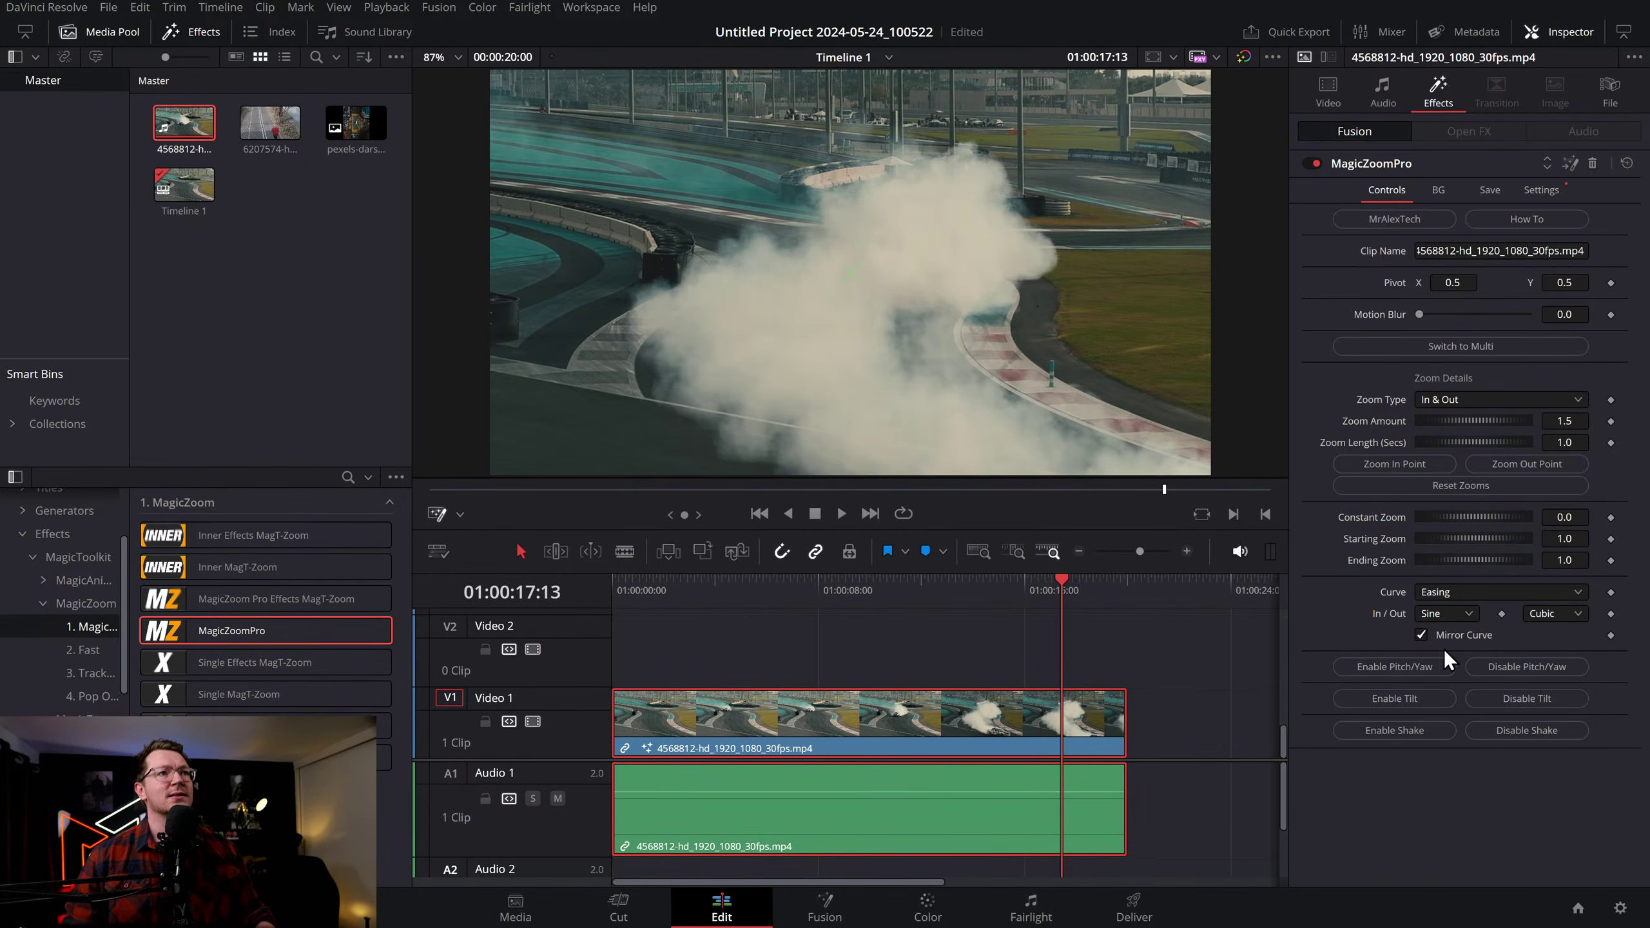
left_click(1439, 614)
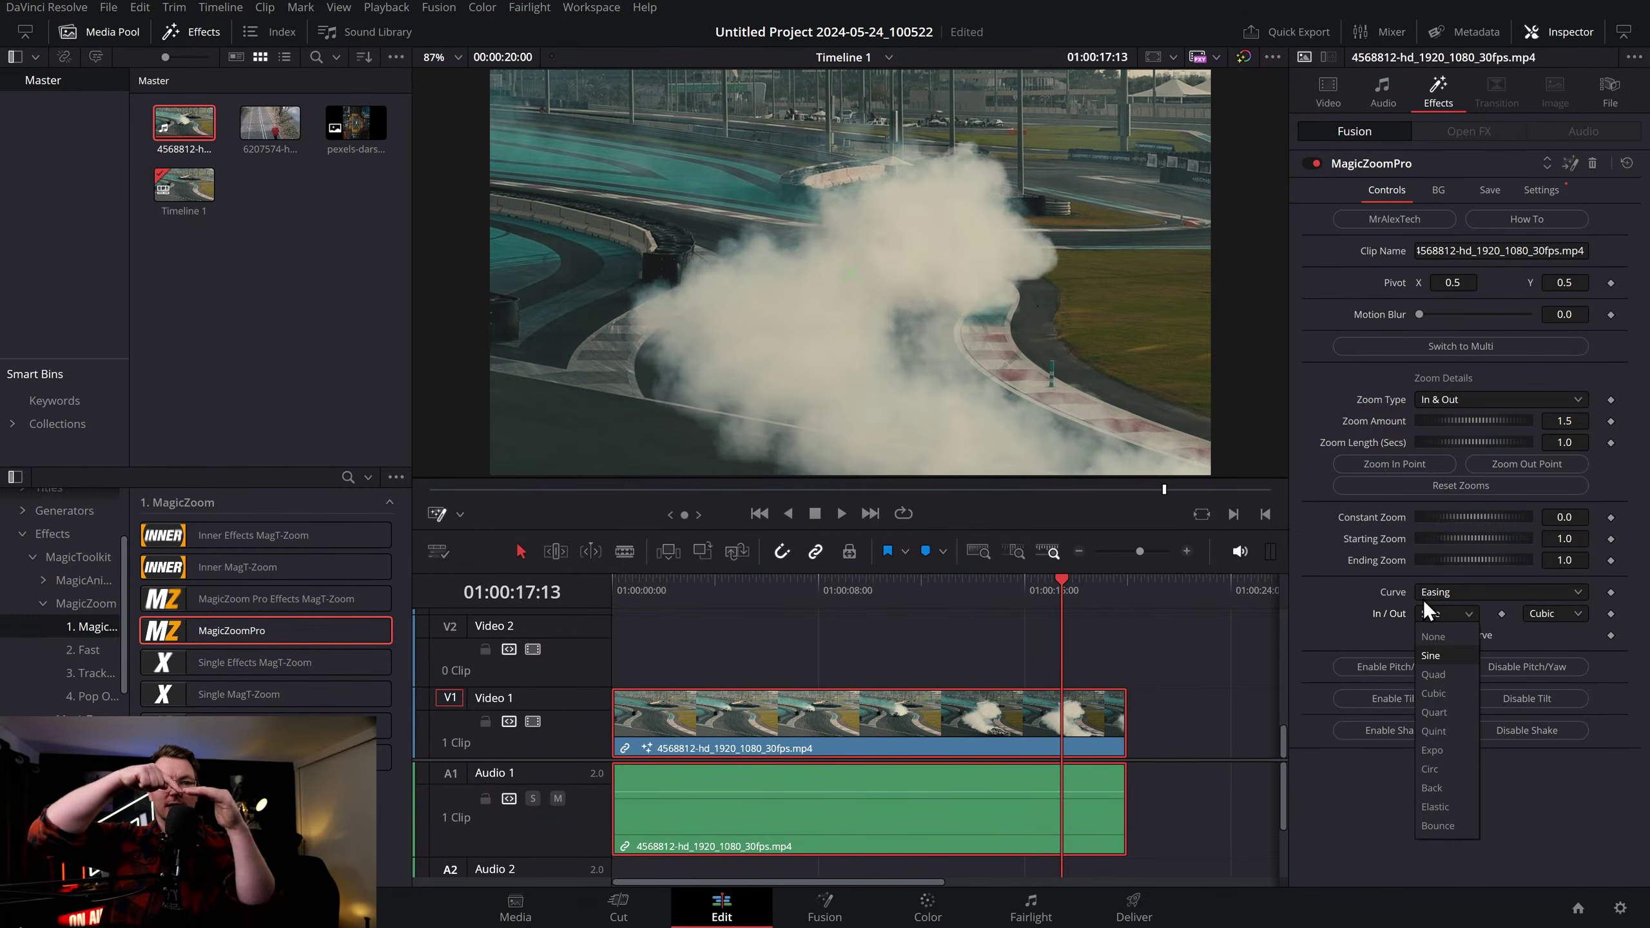
left_click(1441, 636)
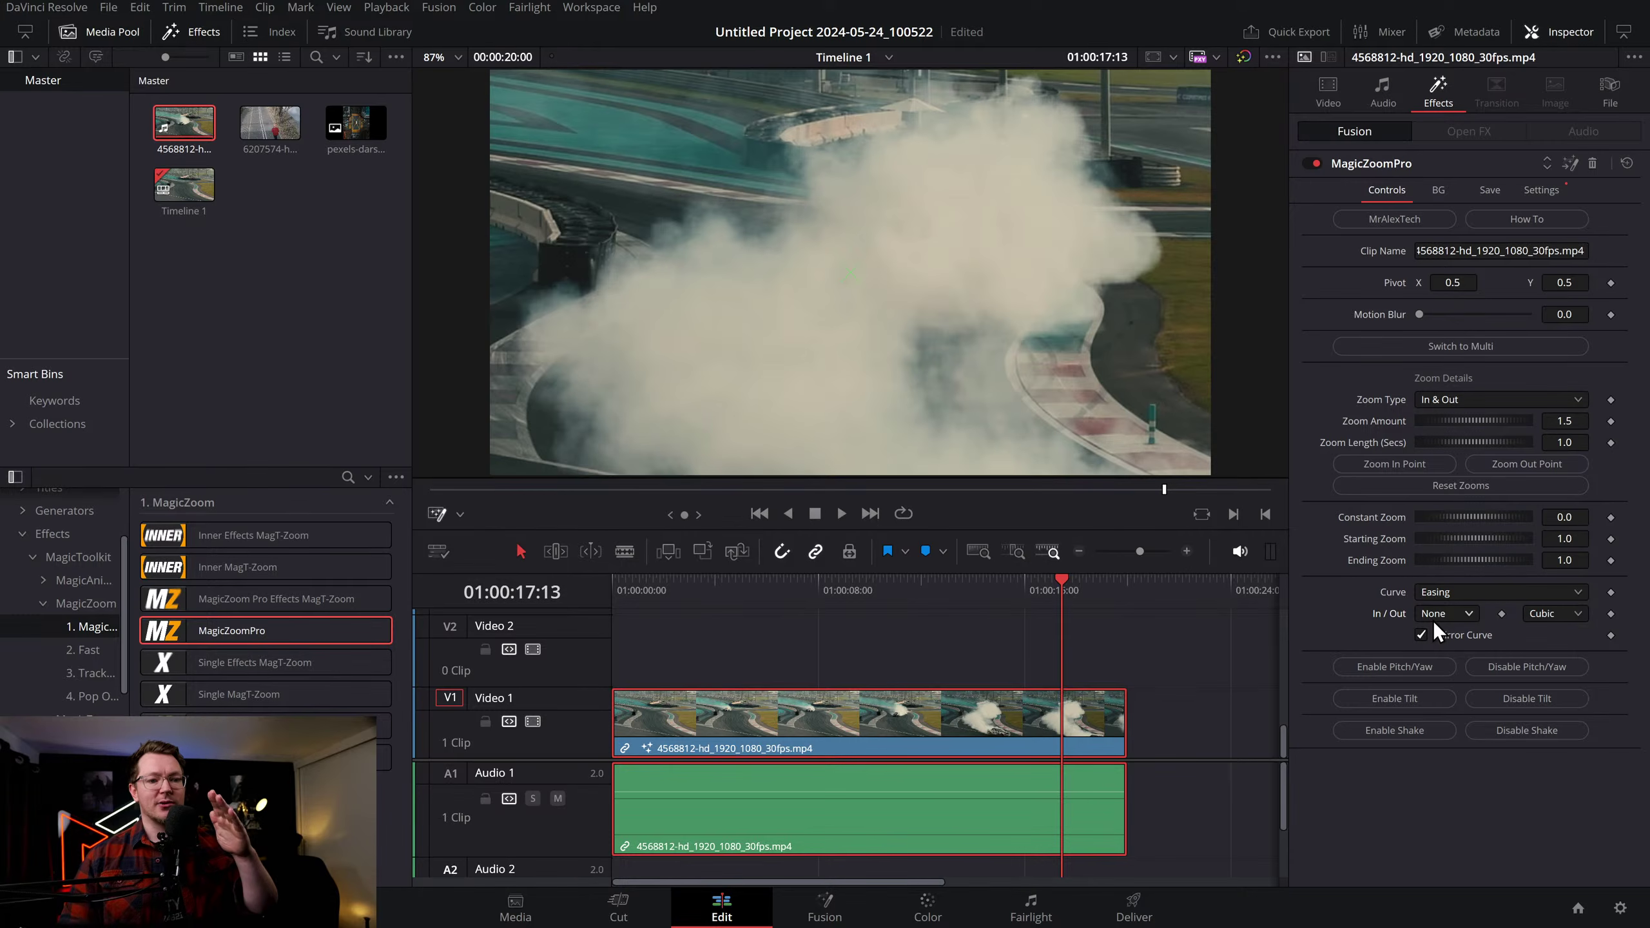
left_click(1550, 613)
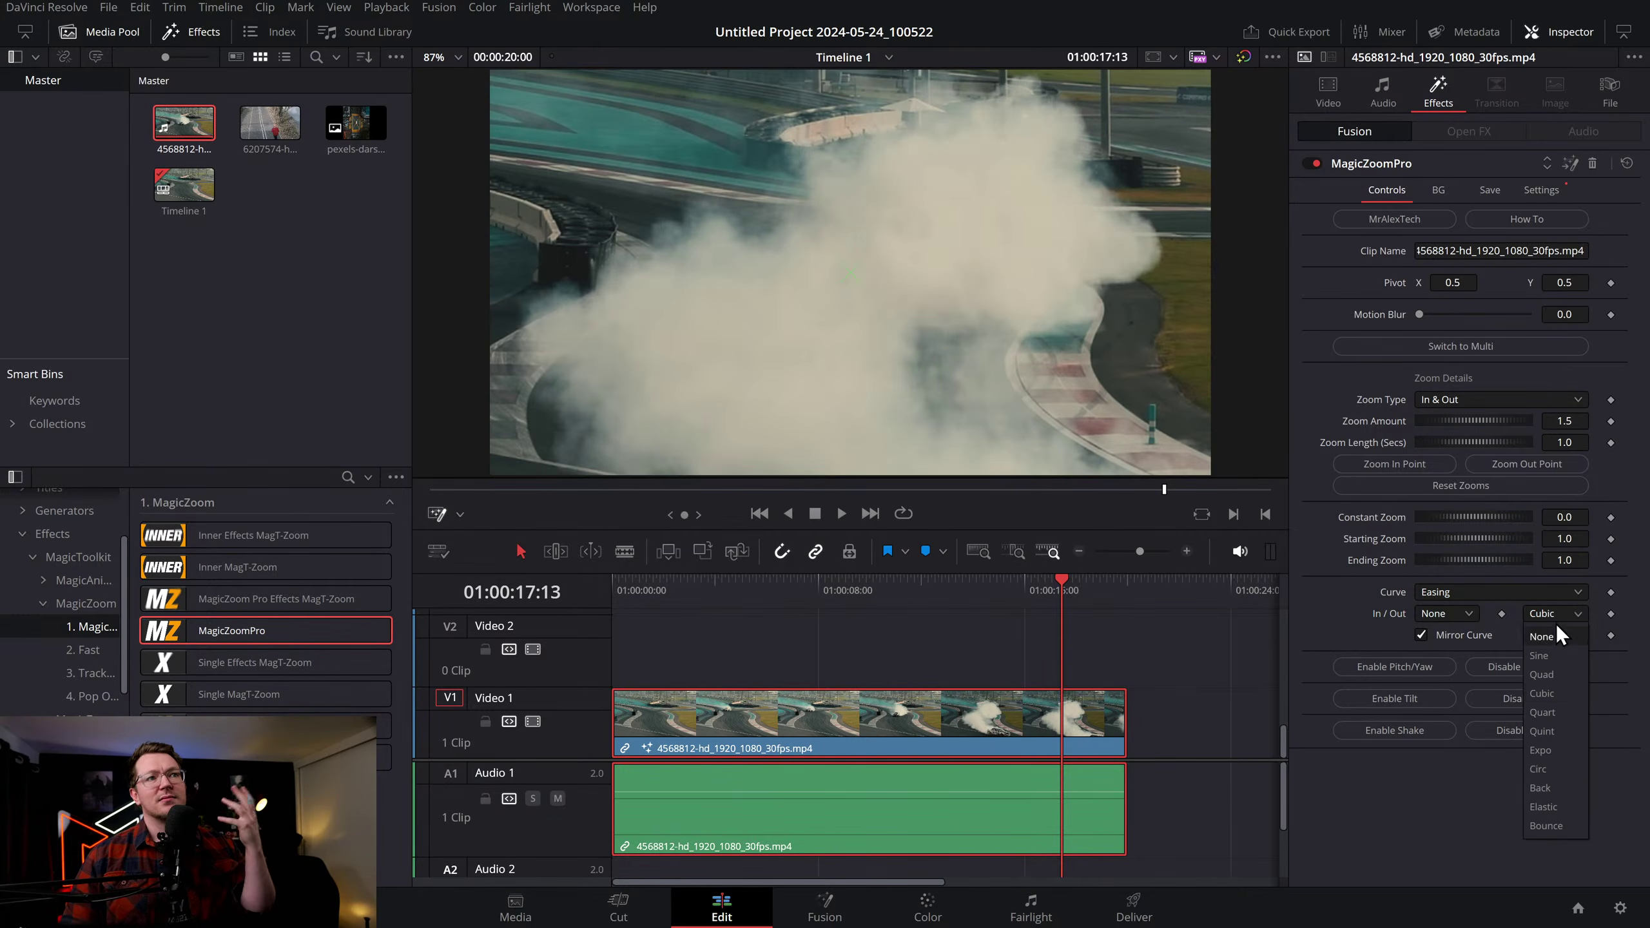
left_click(1543, 788)
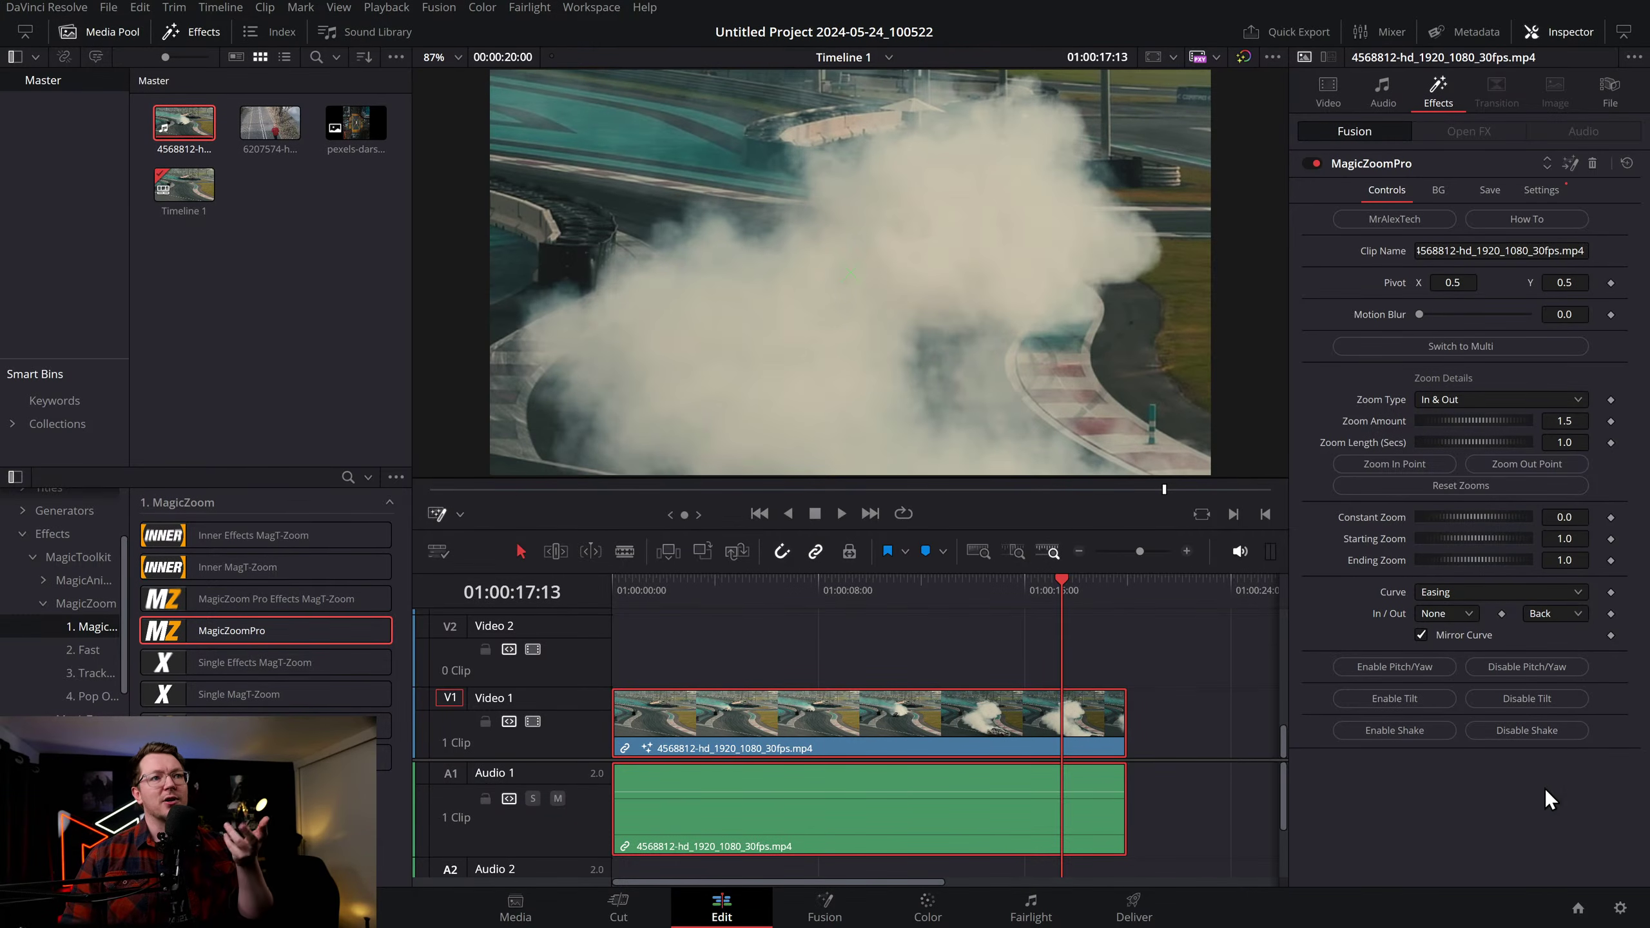
Preview the opening zoom with the Back easing from the start of the clip
left_click_drag(761, 590, 539, 592)
key("space")
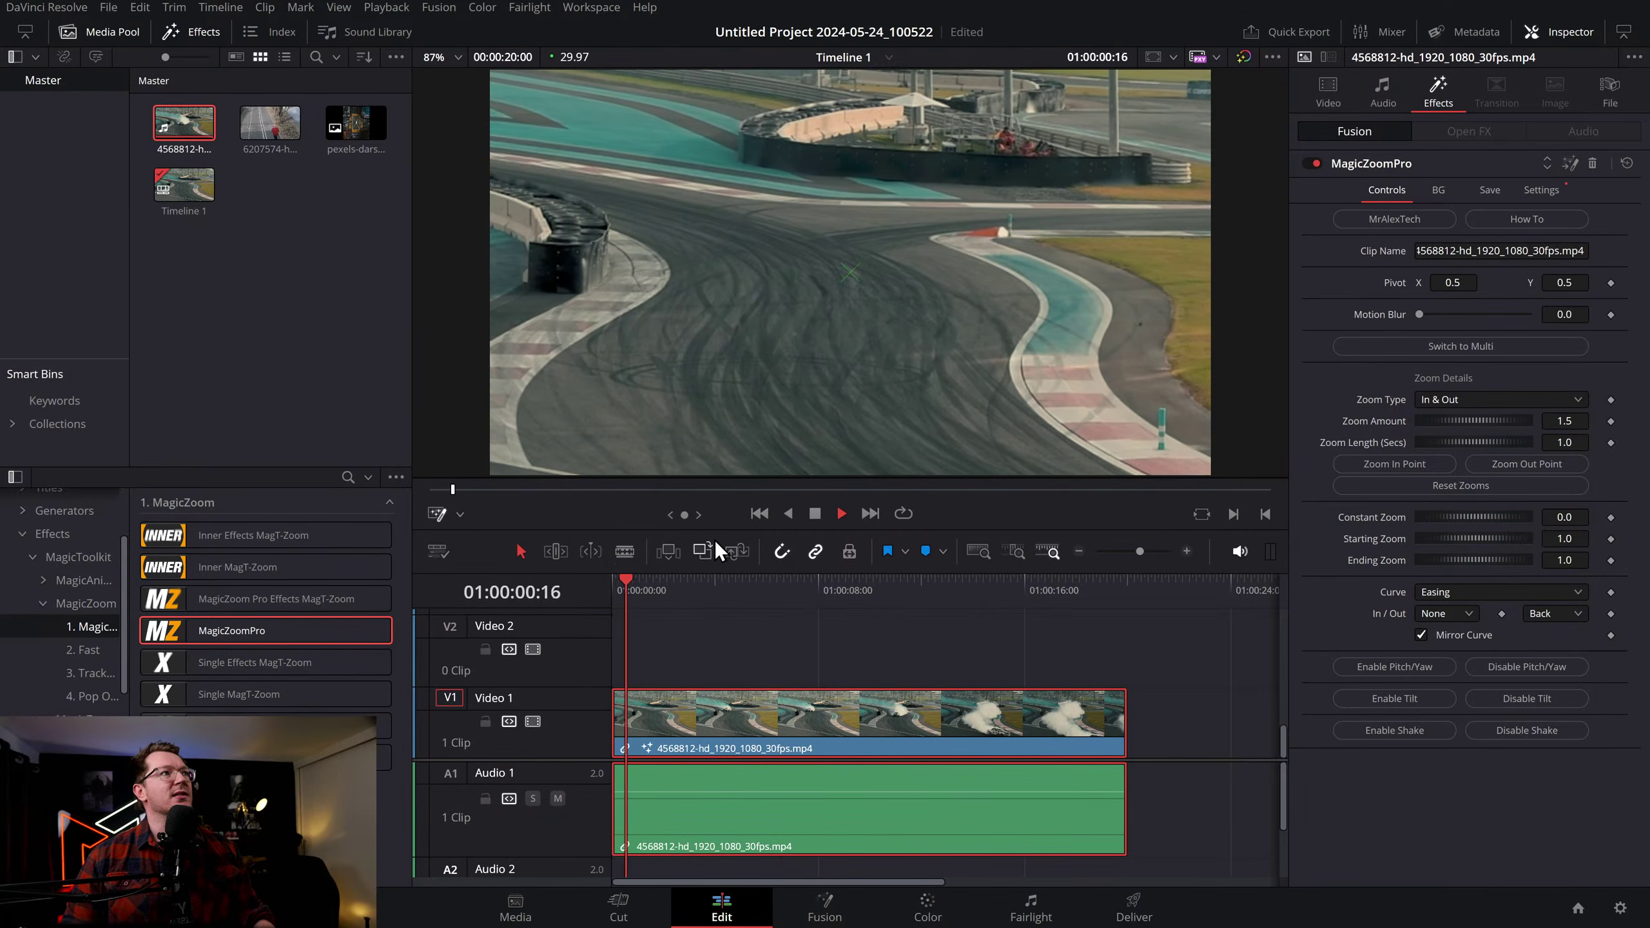
left_click_drag(653, 595, 591, 584)
key("space")
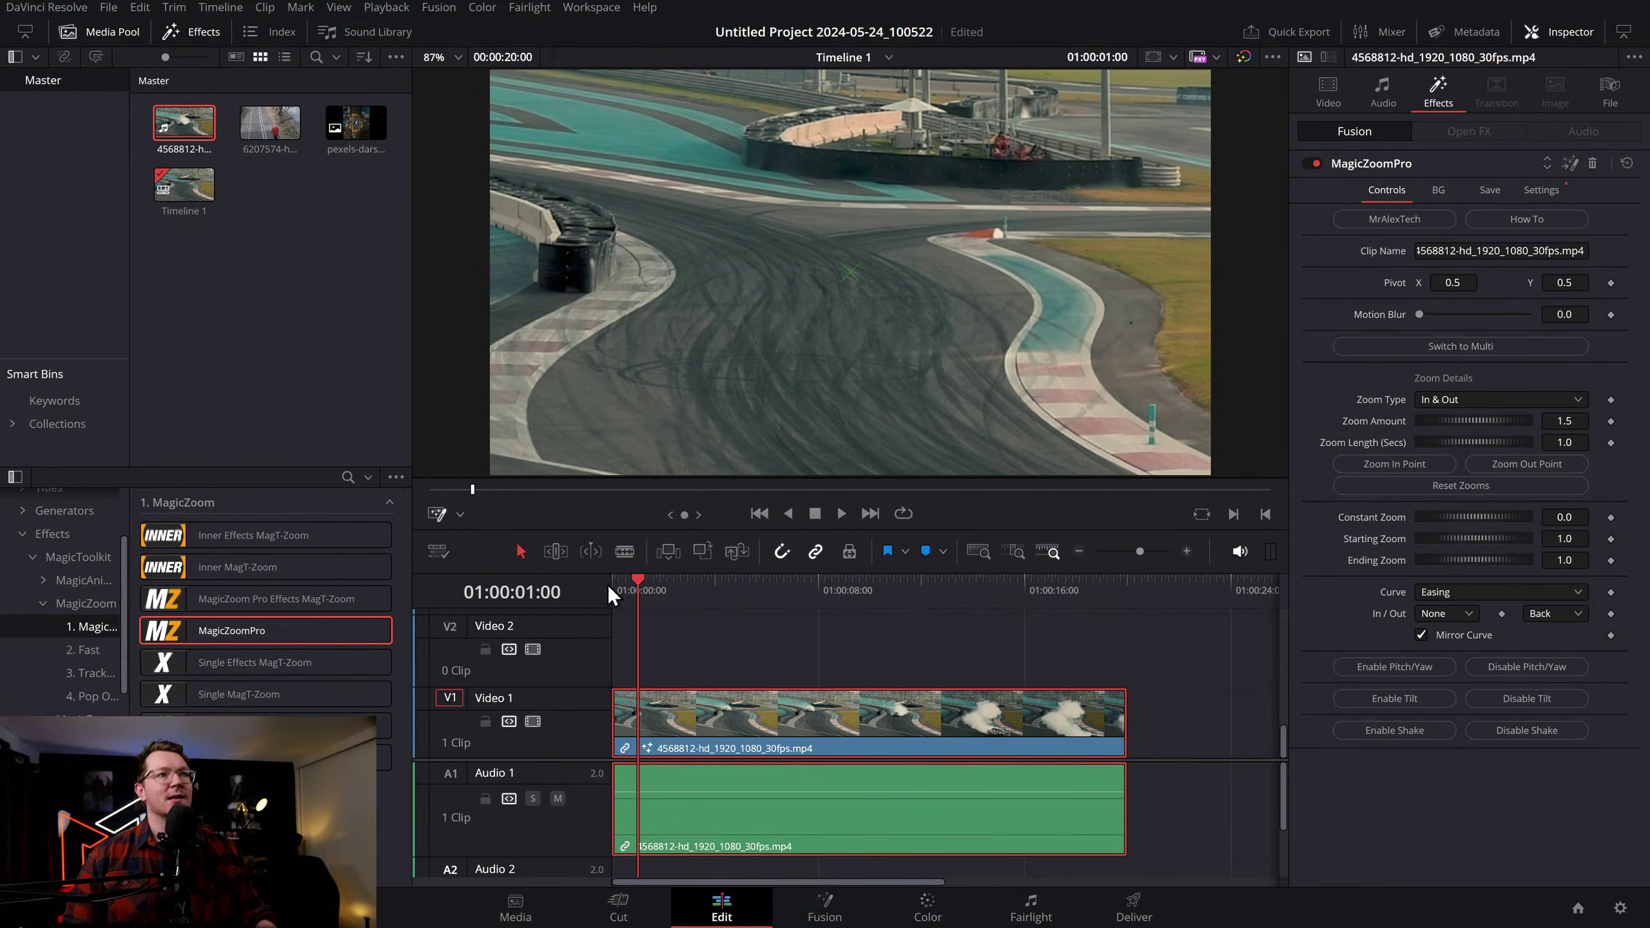
Set the zoom-out point at 01:00:12:05 and replay the zoom out with mirrored easing
left_click_drag(1072, 592, 926, 593)
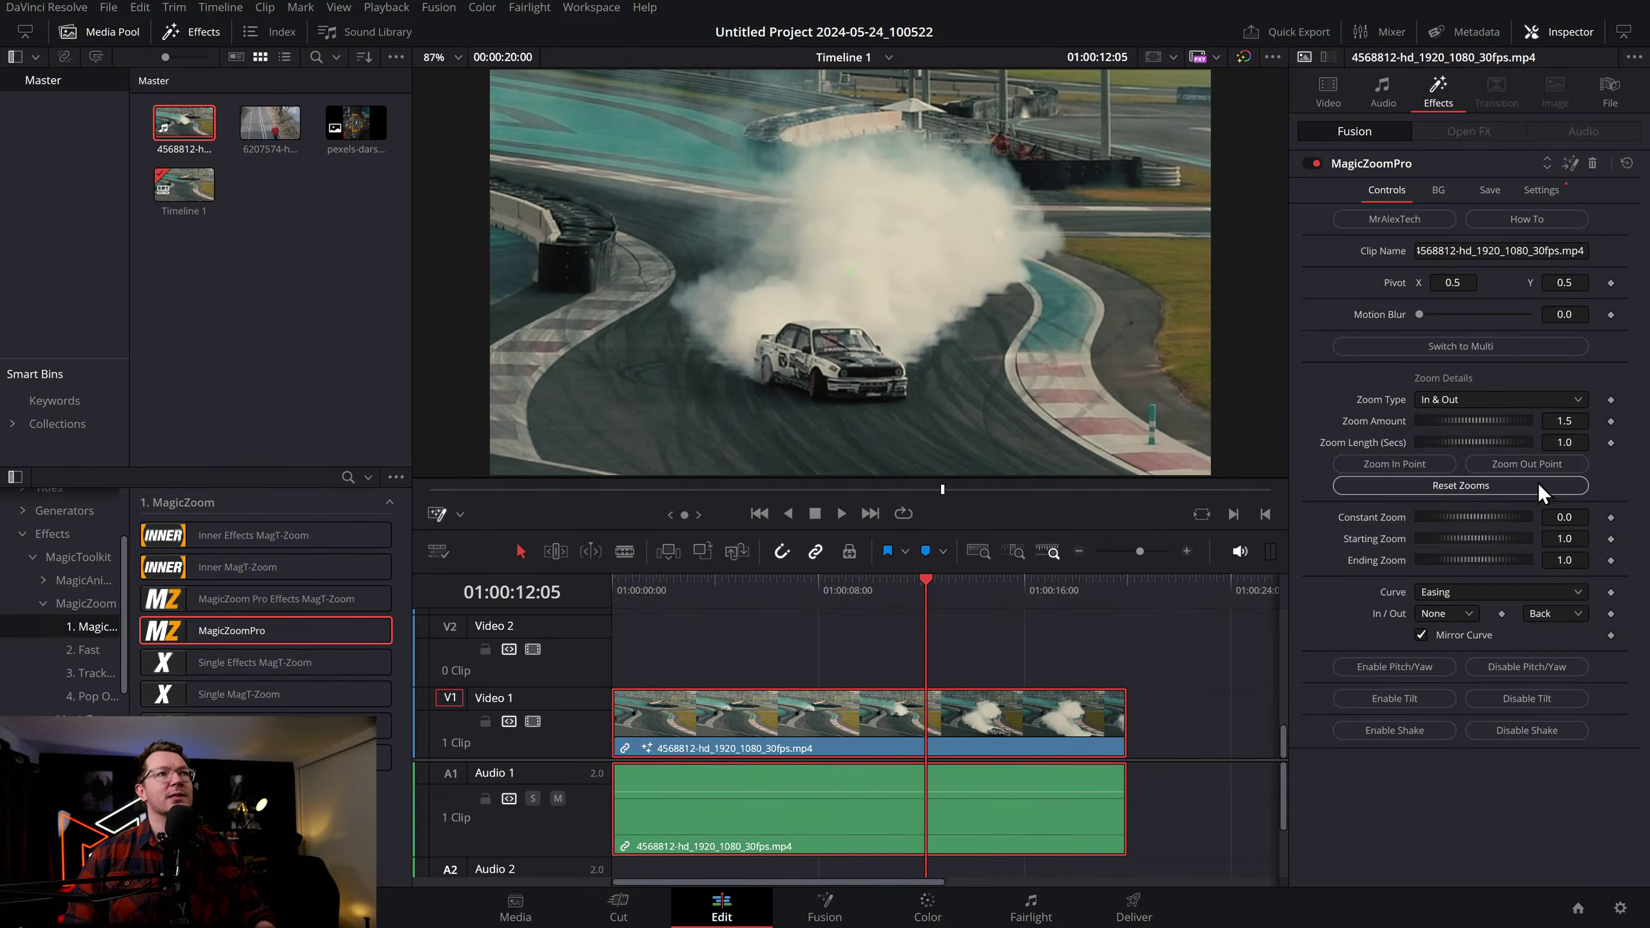
left_click(1526, 464)
left_click(920, 589)
key("space")
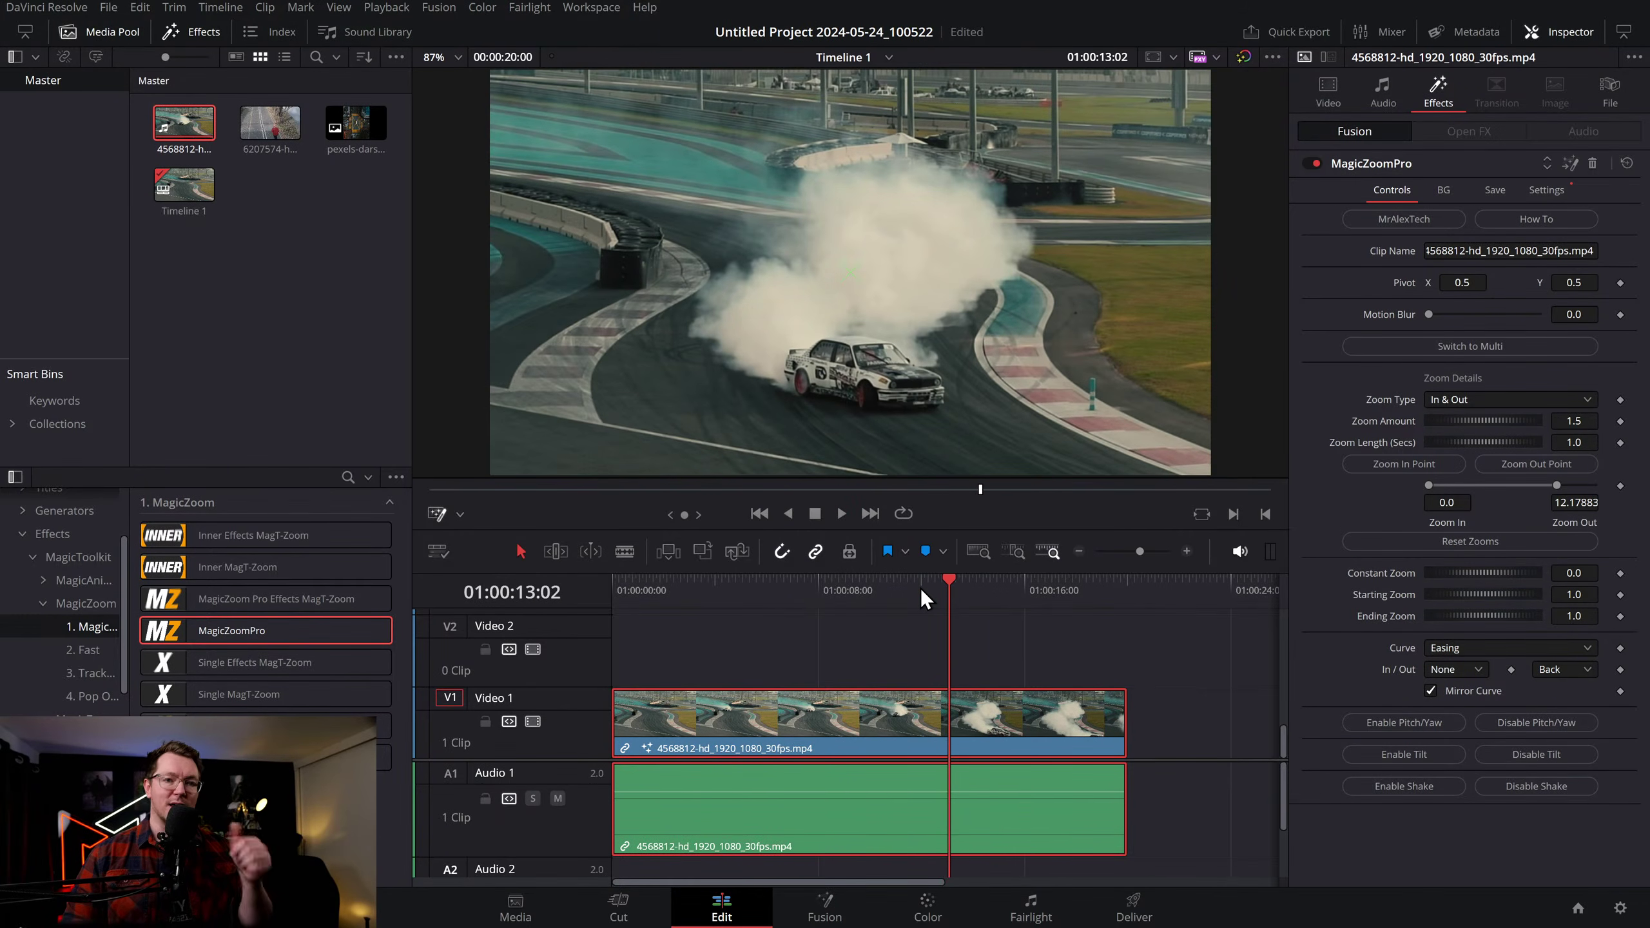
left_click(921, 589)
key("space")
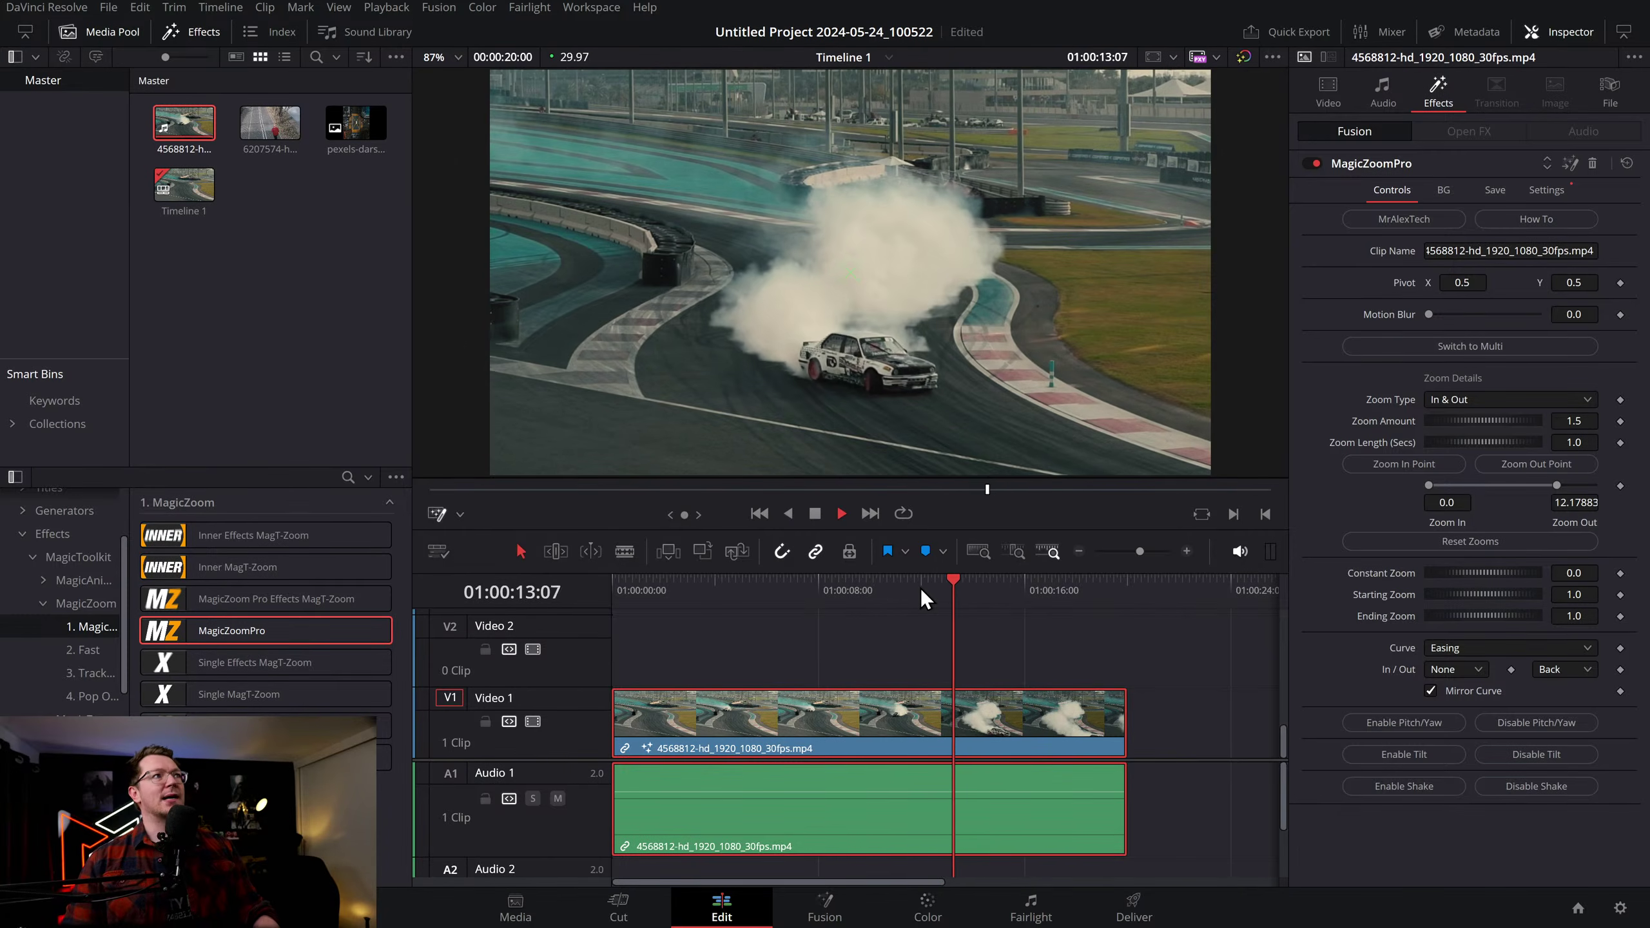
key("space")
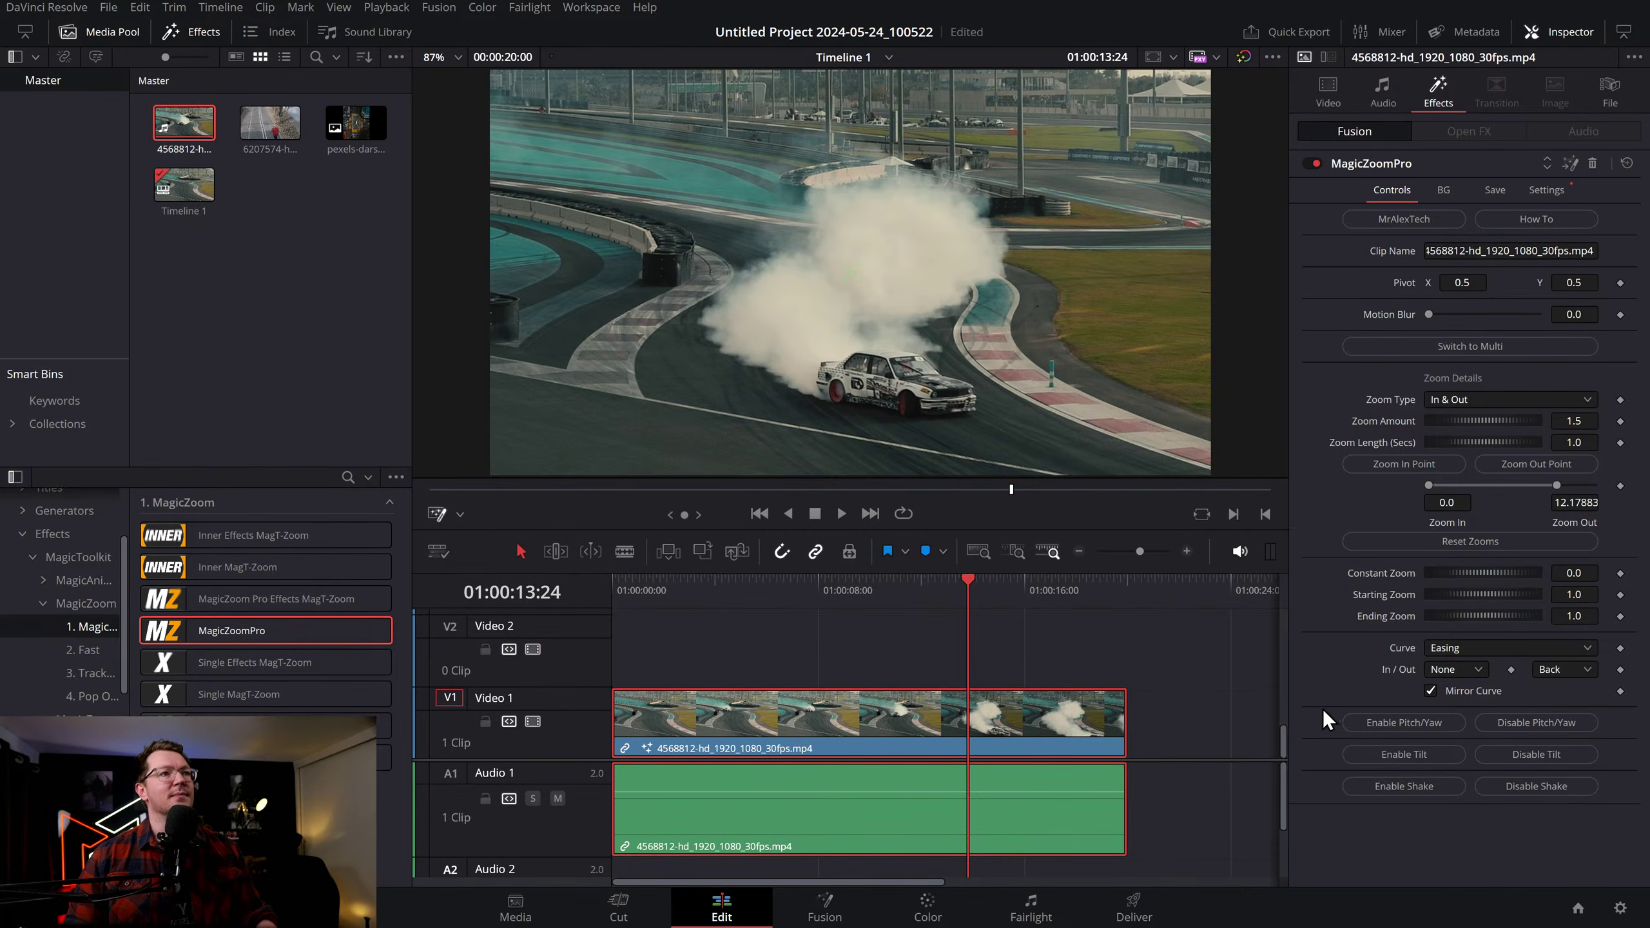
Turn off the mirrored curve and replay the zoom out from just before its zoom-out point
left_click_drag(922, 595, 904, 591)
key("space")
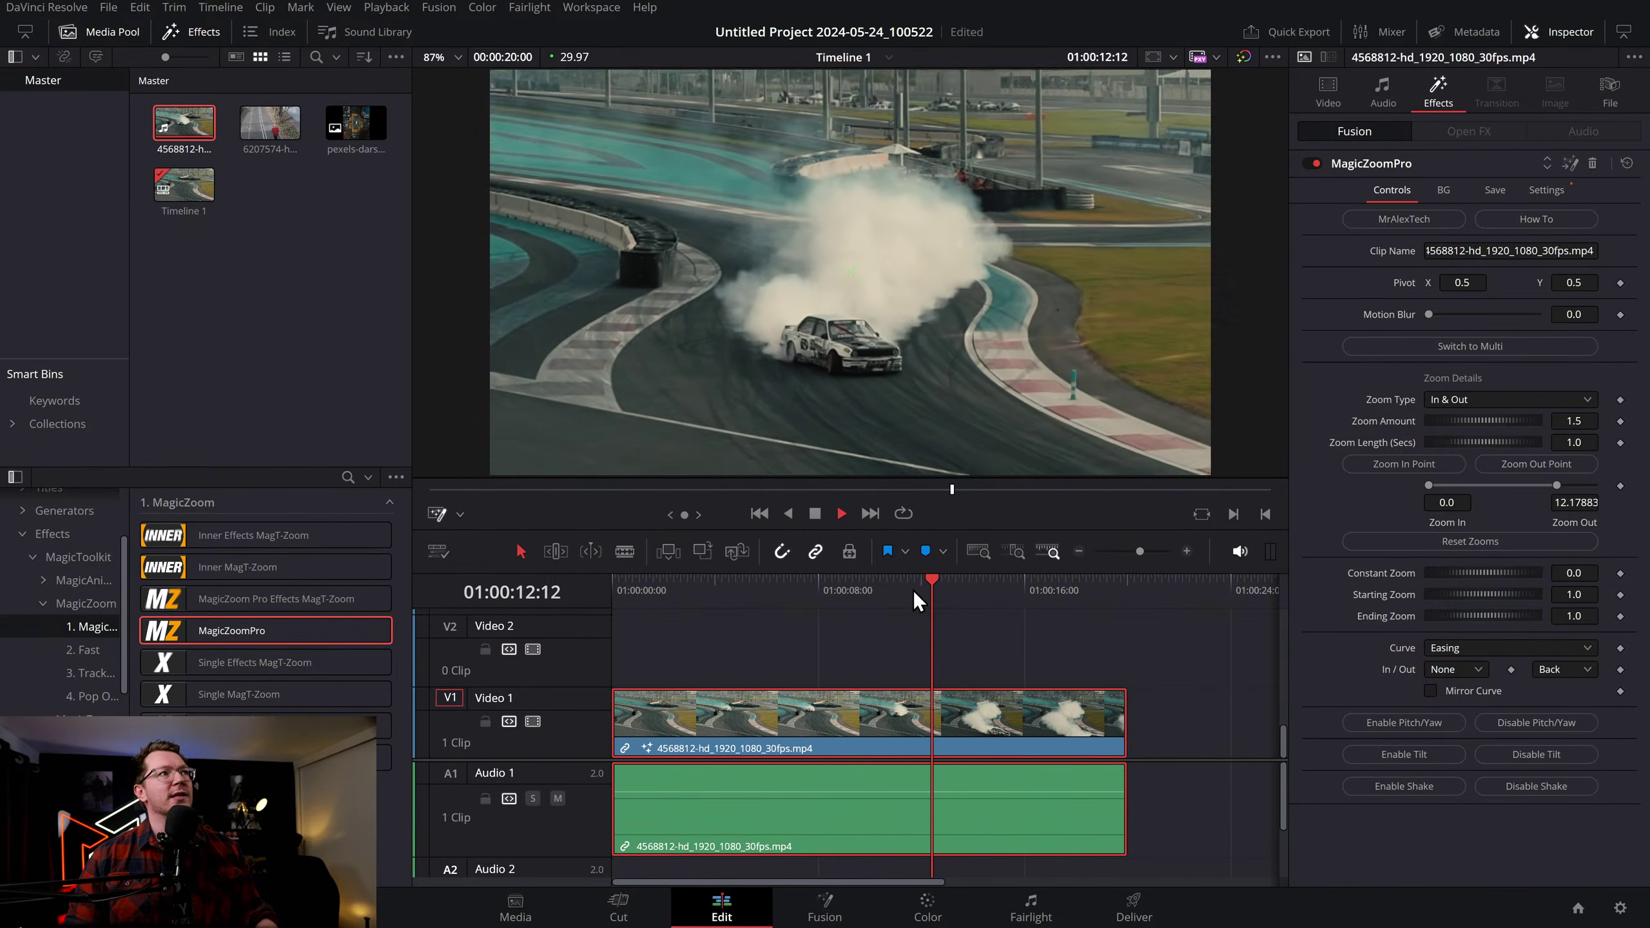
key("space")
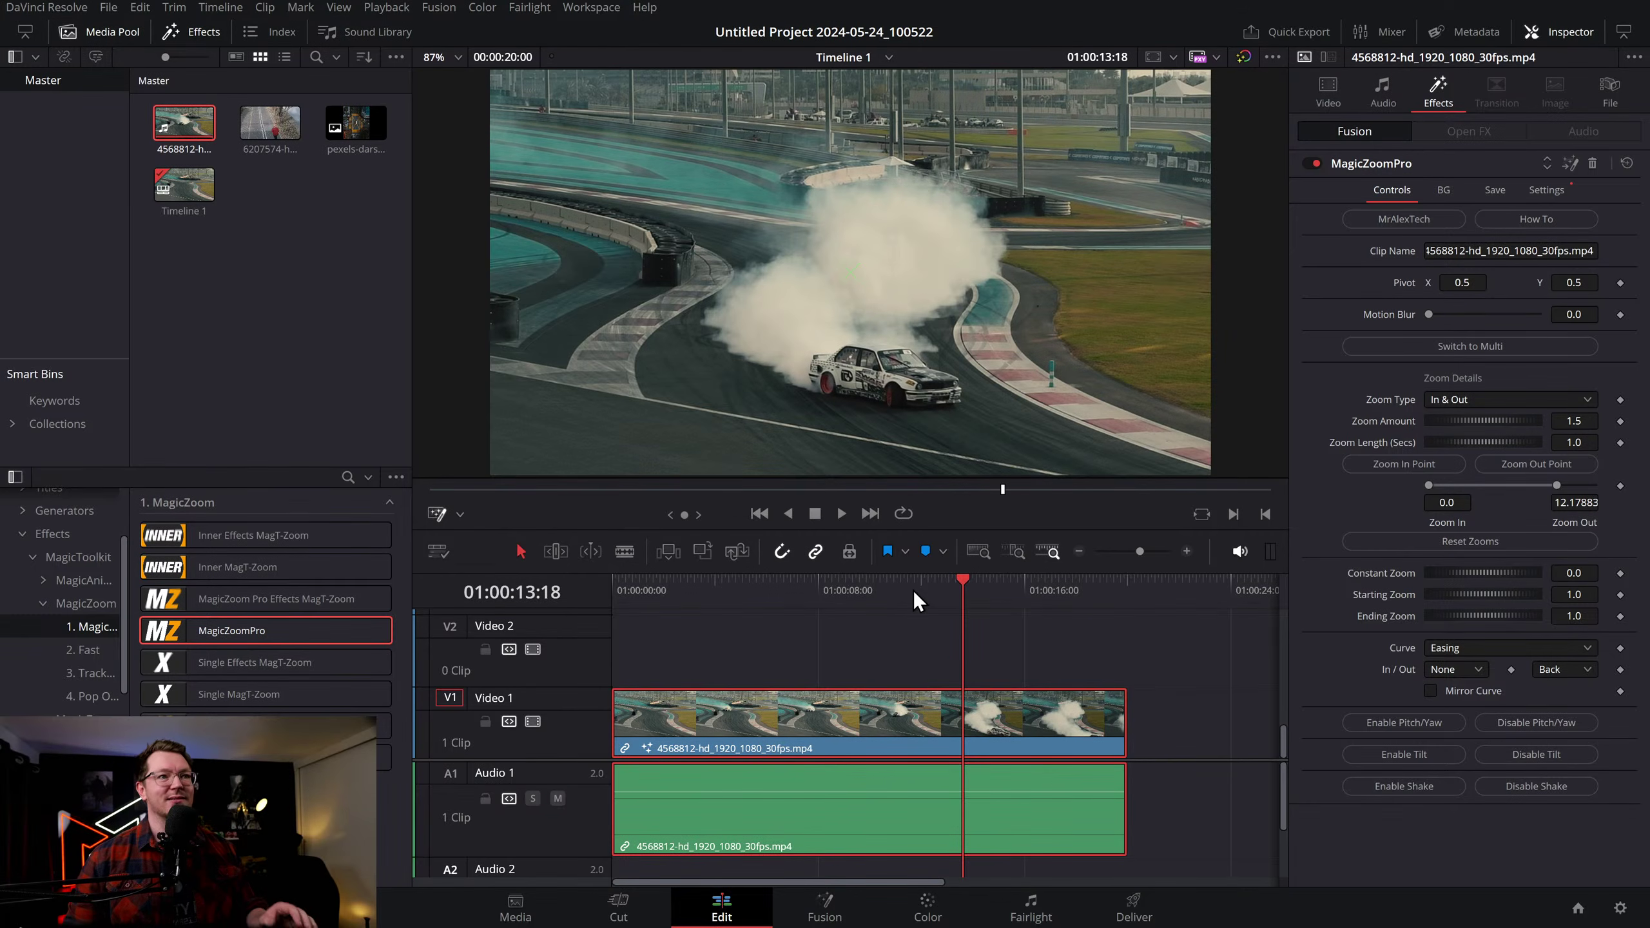
Reset the effect to its defaults at the clip's start, enable Pitch/Yaw and set the pitch to about 1.68
left_click(1627, 163)
left_click_drag(944, 599, 490, 581)
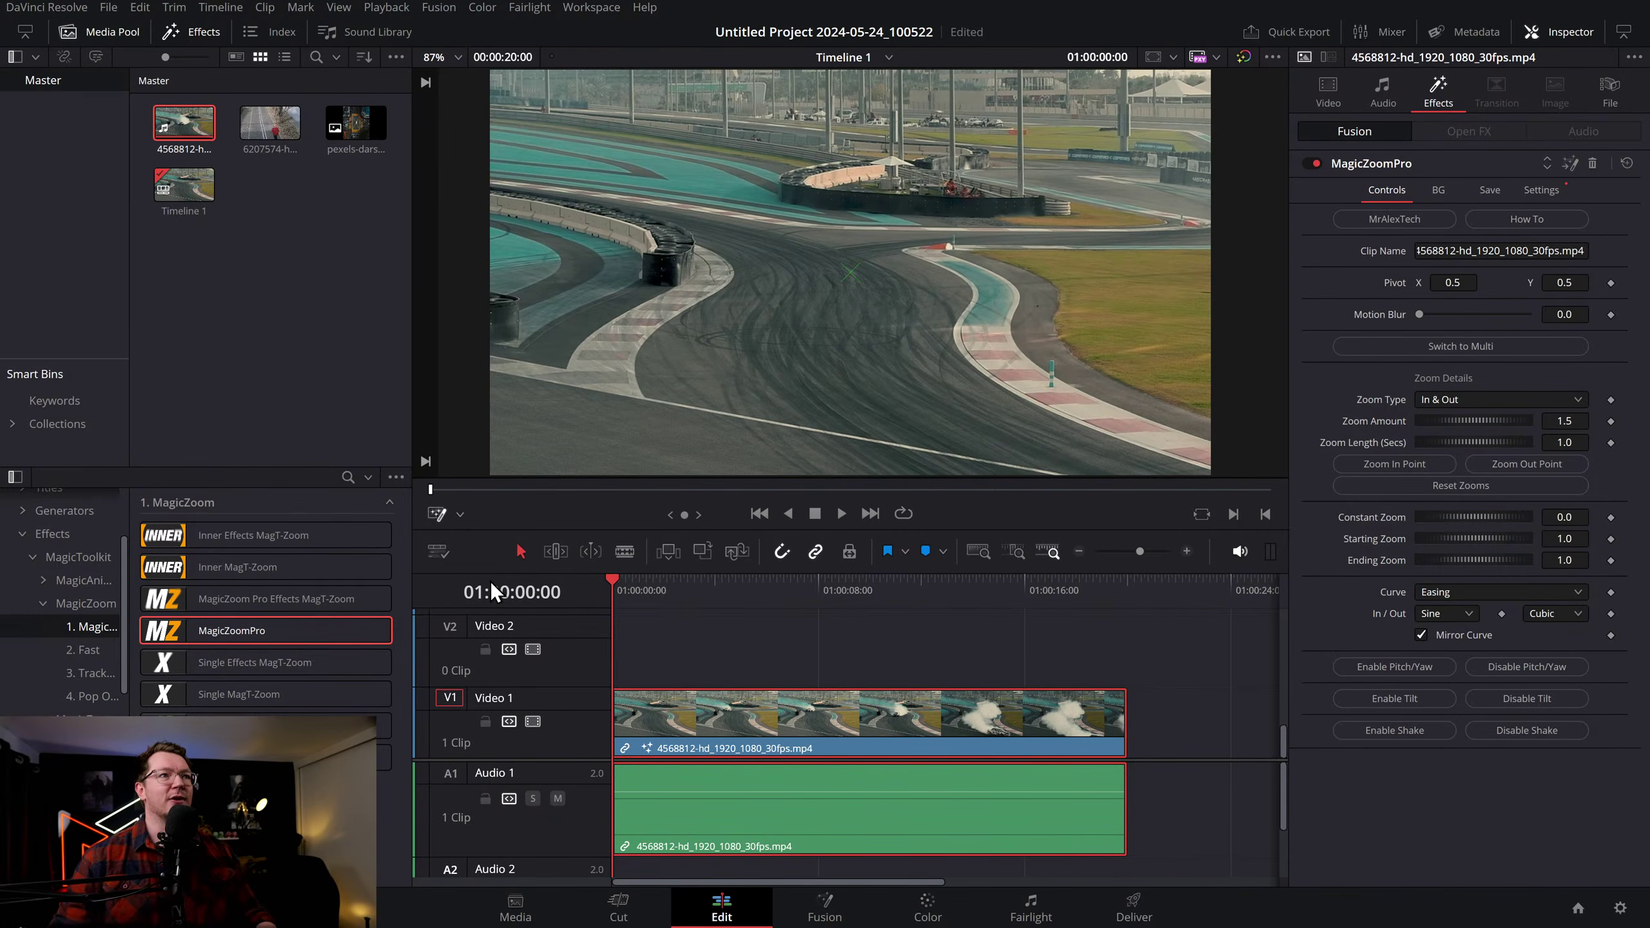
left_click(1404, 668)
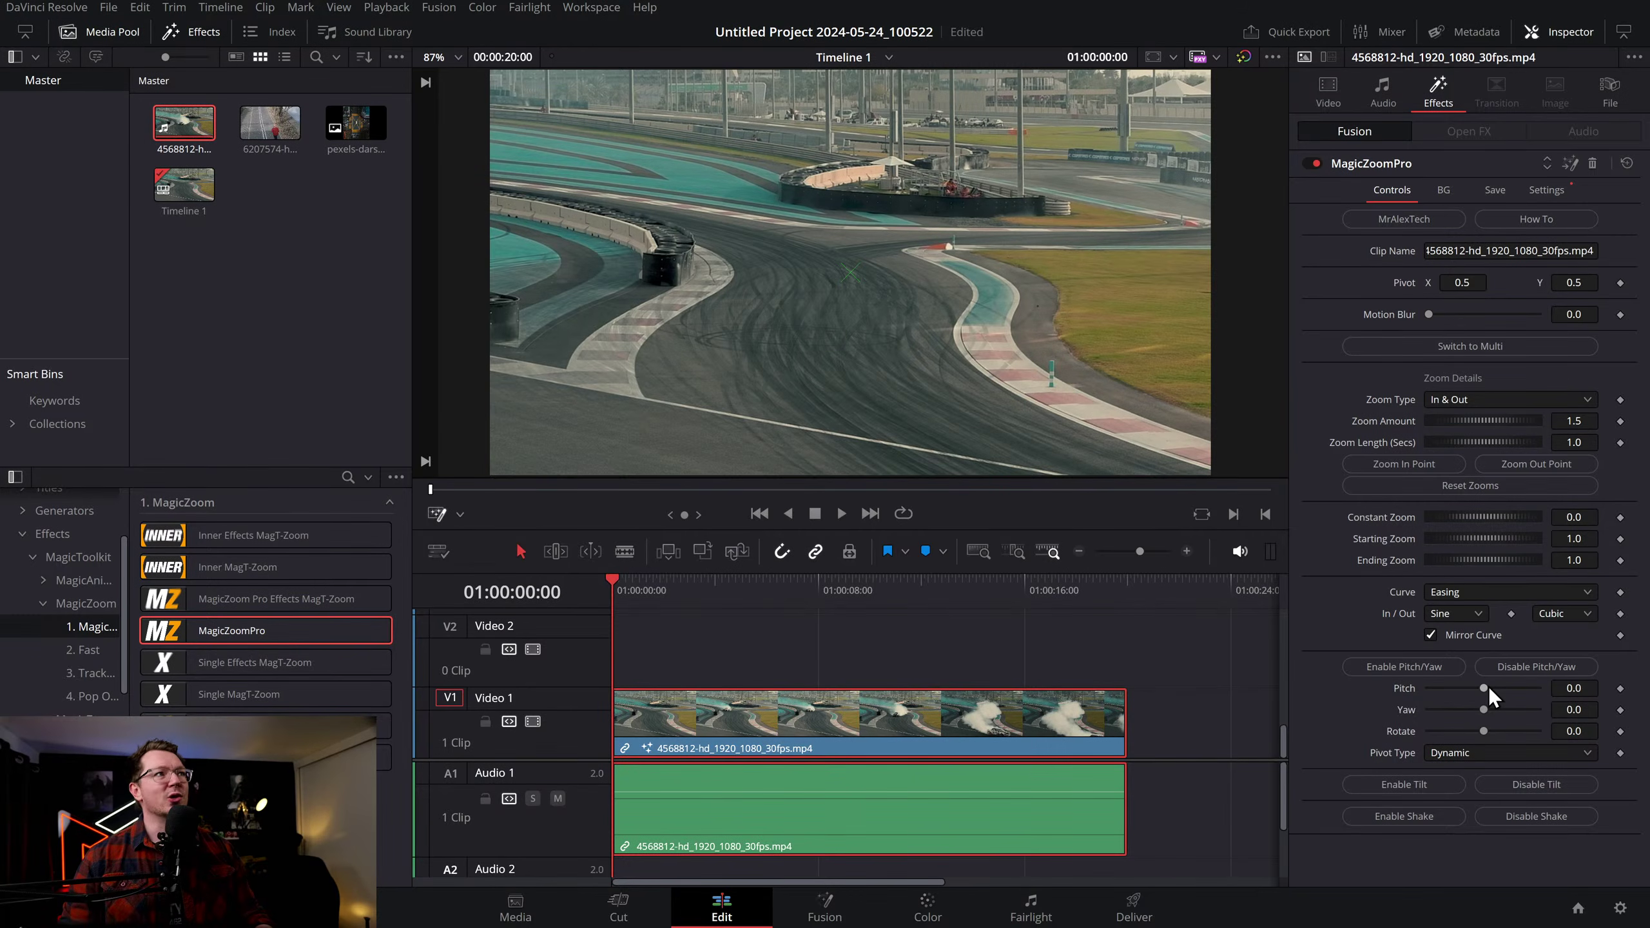
left_click_drag(1487, 689, 1516, 688)
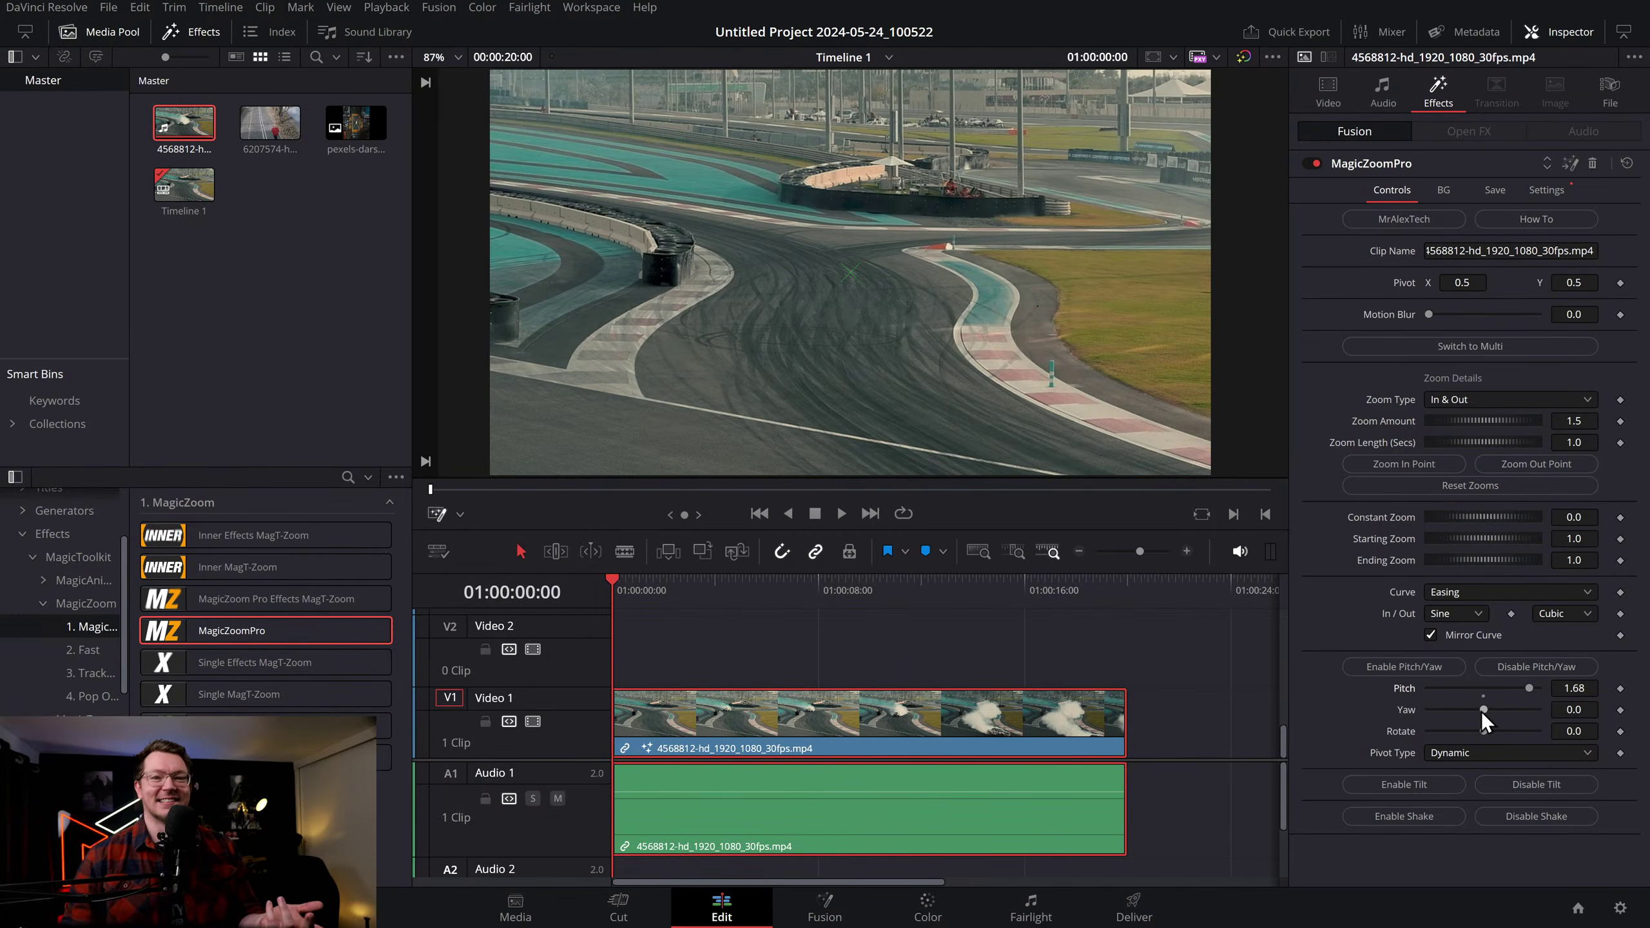
Set the yaw to about -0.94 and move the zoom pivot to the frame's upper-left corner, about X 0.013, Y 0.951
left_click_drag(1483, 711, 1458, 709)
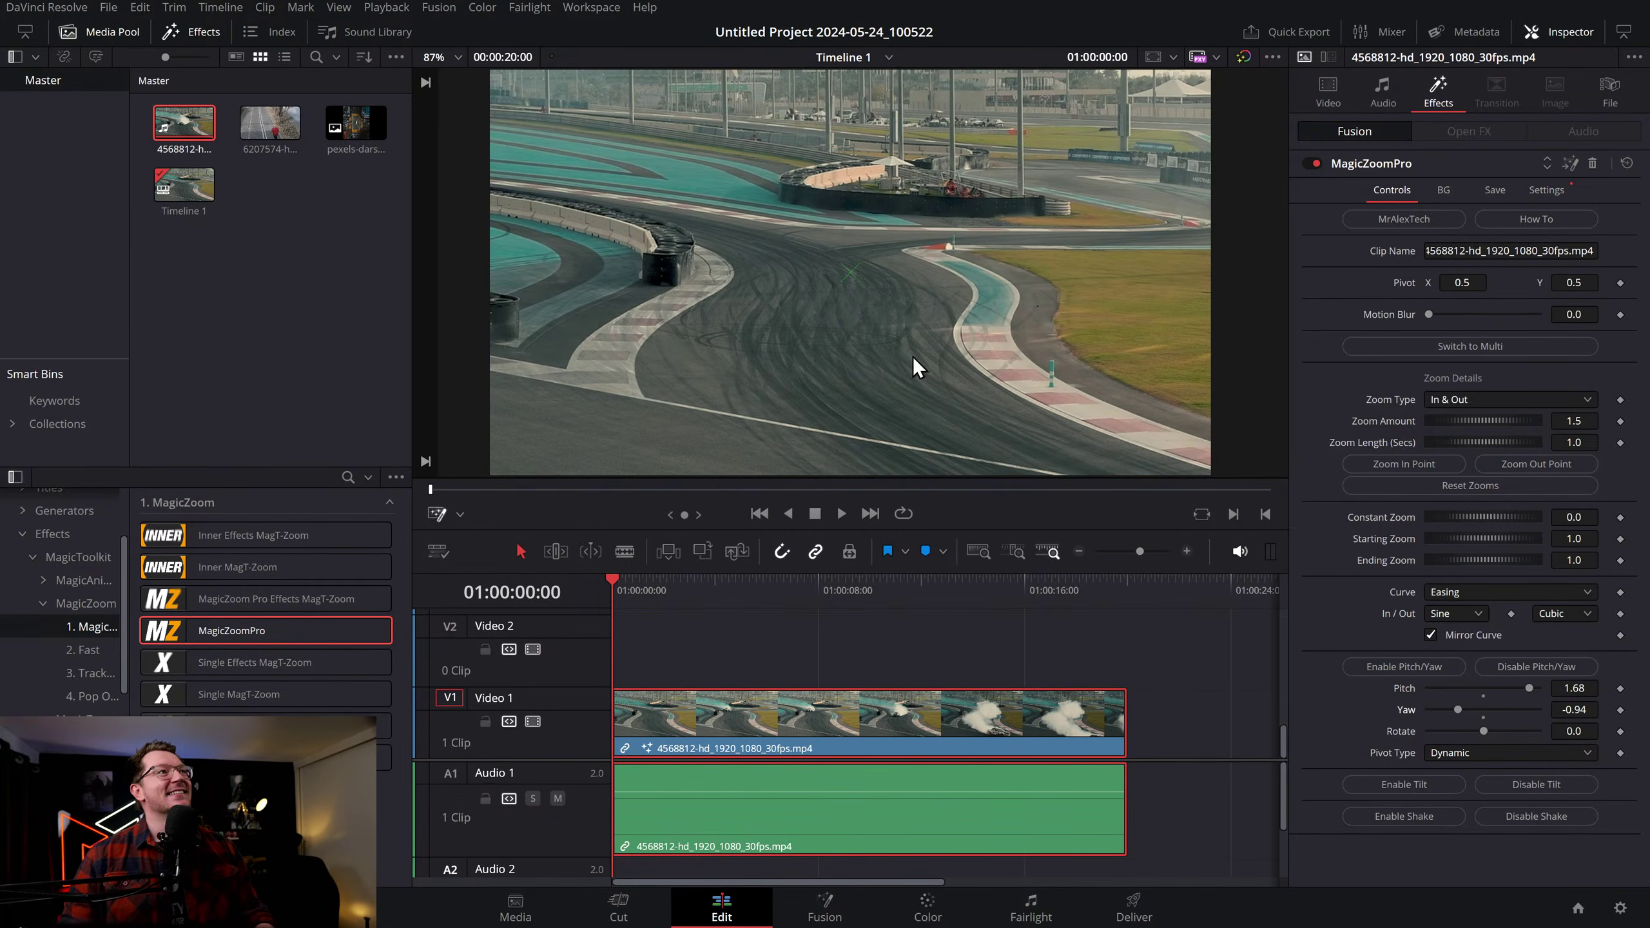
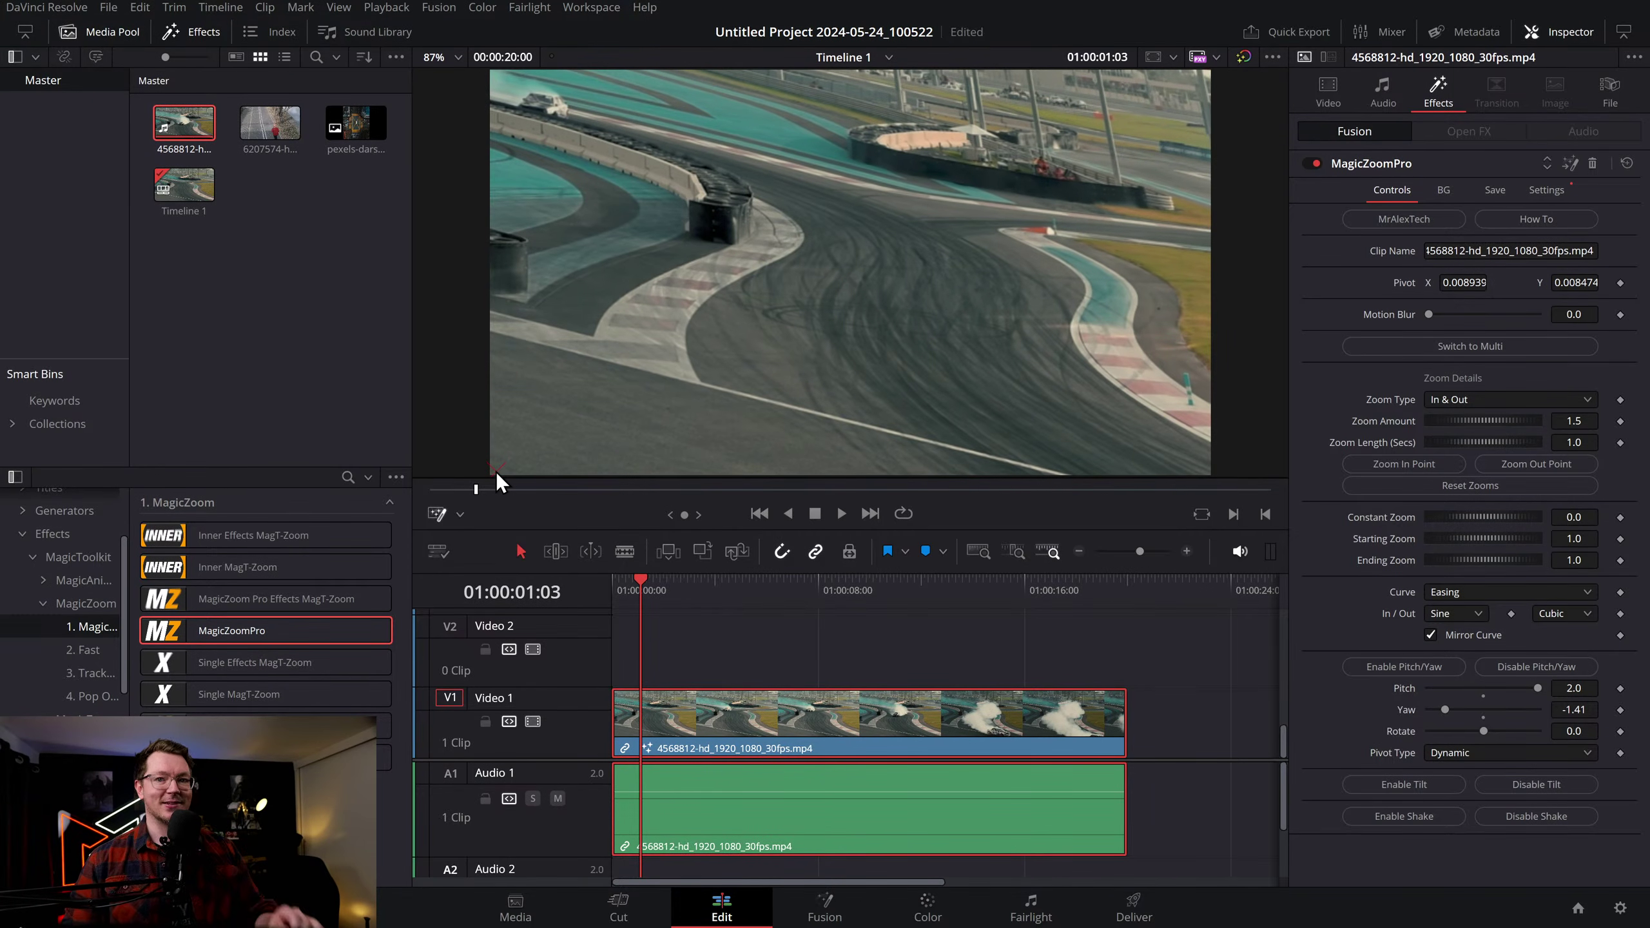
mouse_move(493, 471)
left_mouse_down()
mouse_move(1093, 449)
mouse_move(1209, 475)
mouse_move(1214, 189)
mouse_move(1207, 67)
mouse_move(549, 54)
mouse_move(496, 72)
mouse_move(499, 89)
left_mouse_up()
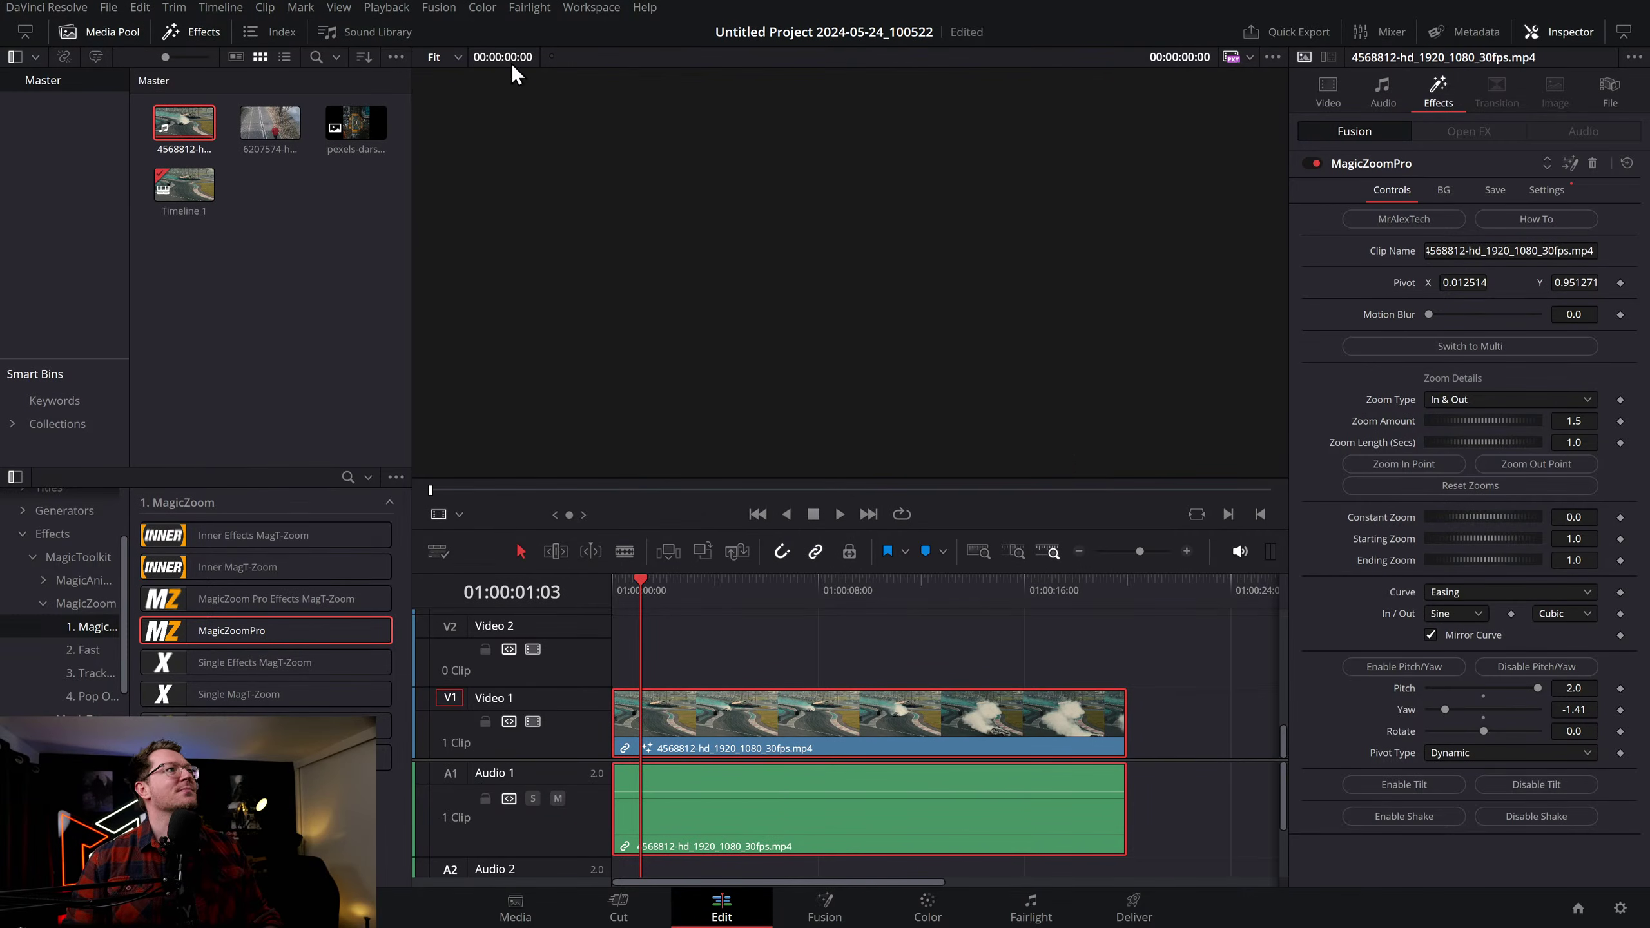
Preview the zoom with pitch, yaw and the corner pivot from the start of the clip
left_click_drag(643, 589, 584, 578)
key("space")
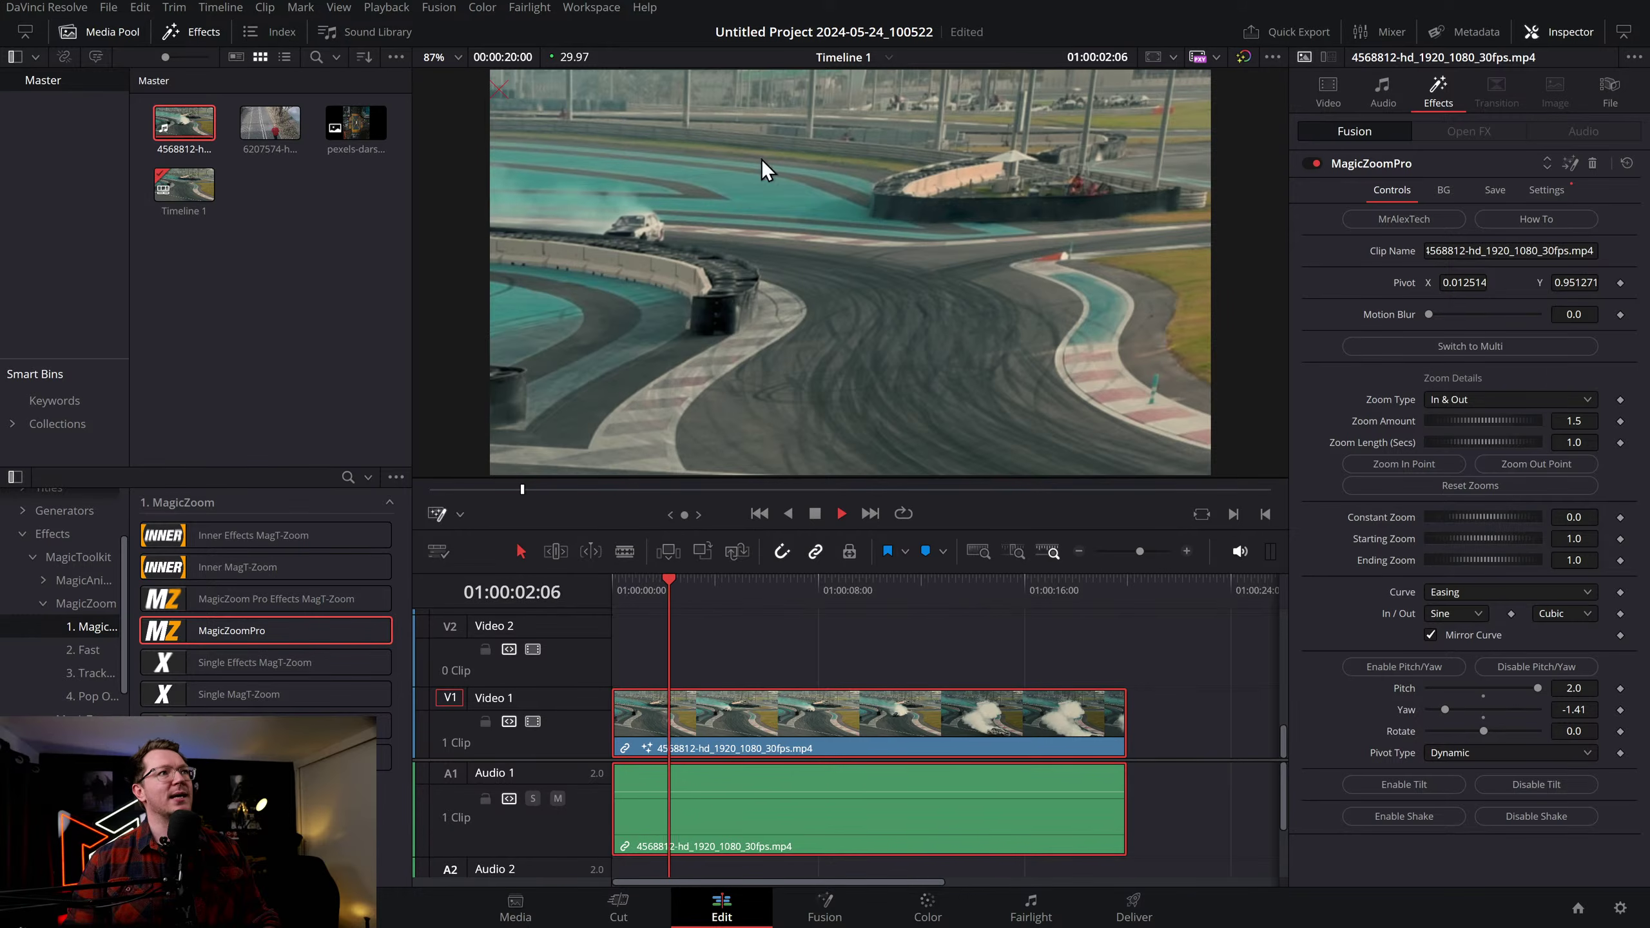
key("space")
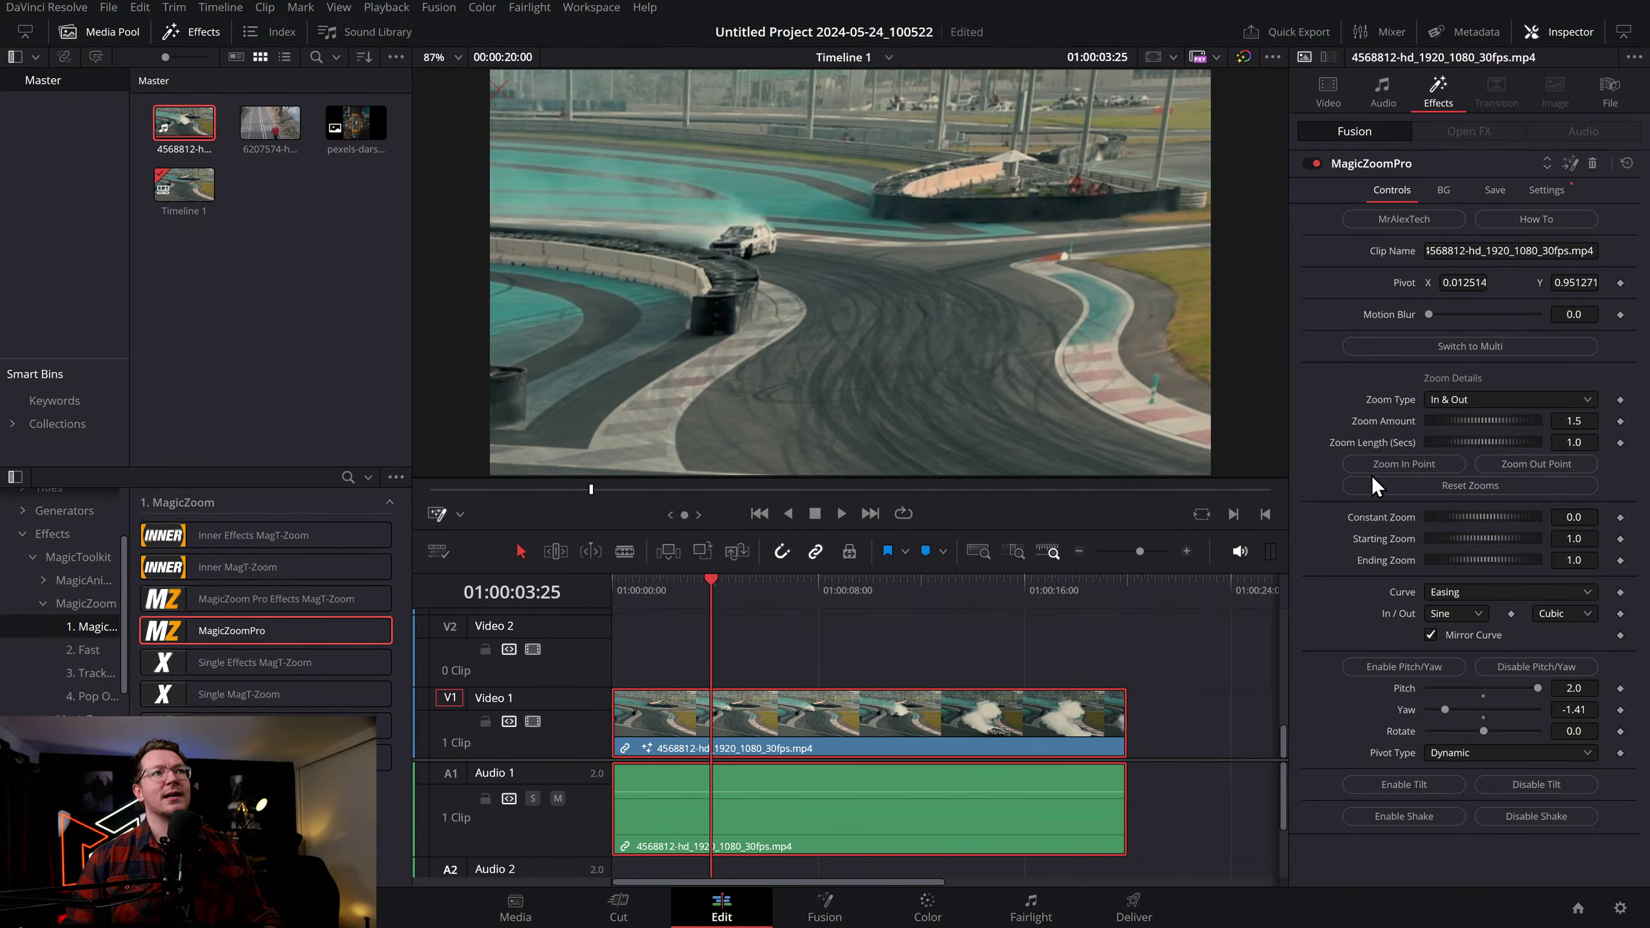
Set the zoom-in point at 01:00:03:25 and replay the clip from near its start through the zoom
left_click(1385, 462)
left_click(633, 588)
key("space")
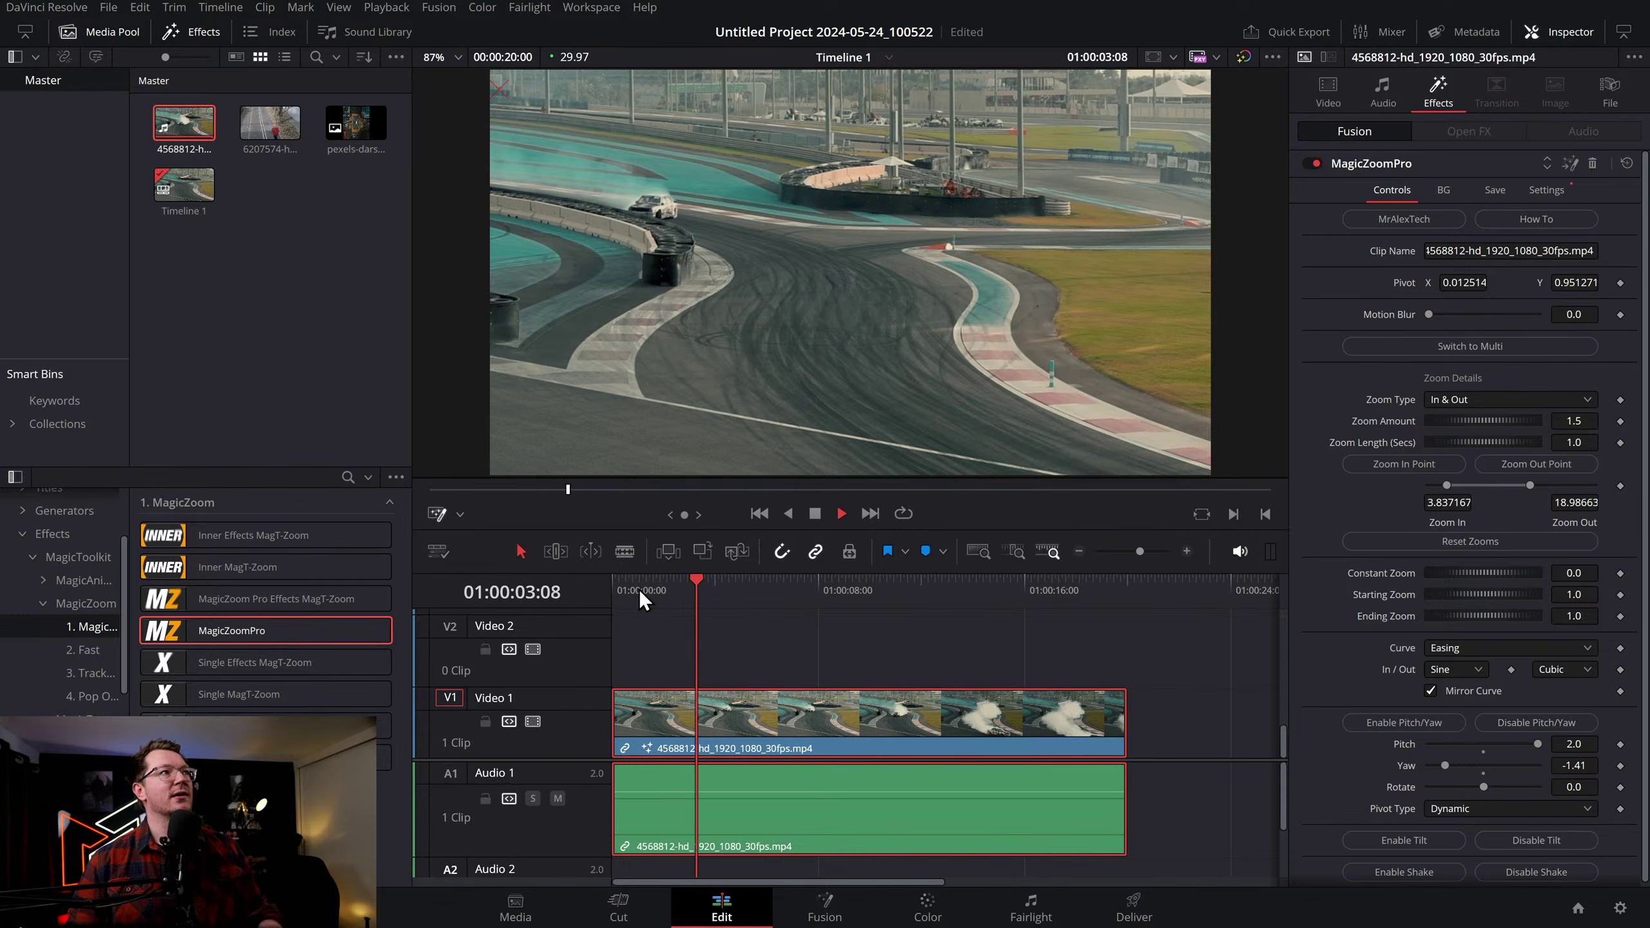
key("space")
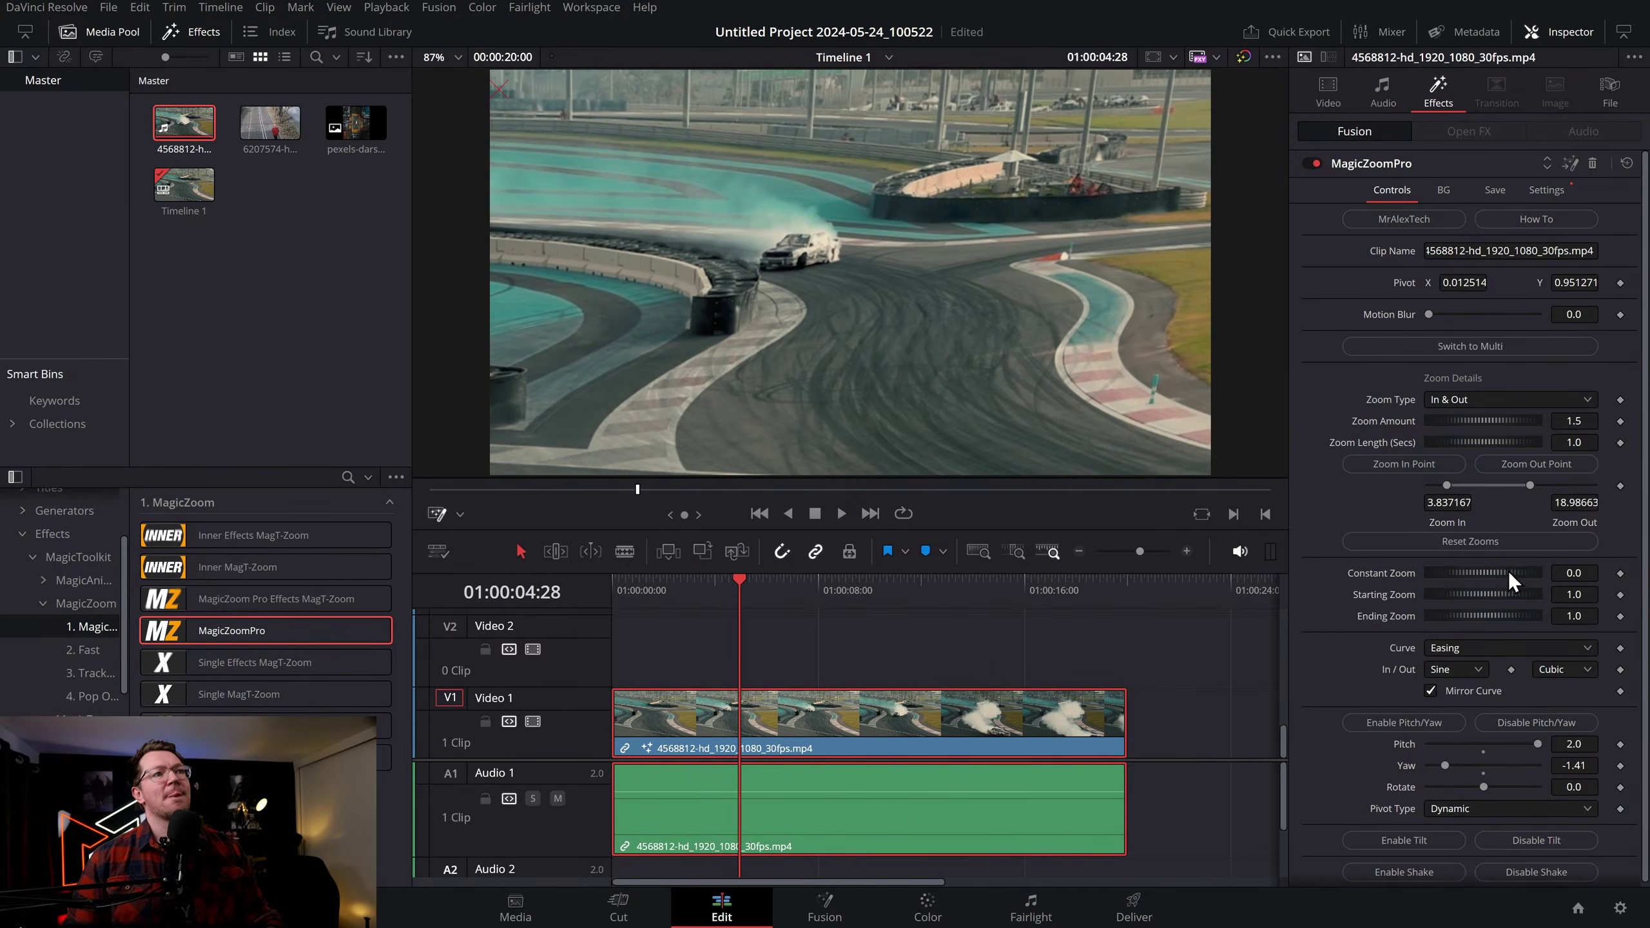
Disable Pitch/Yaw and enable Shake on the effect
scroll(1454, 637, "down", 1)
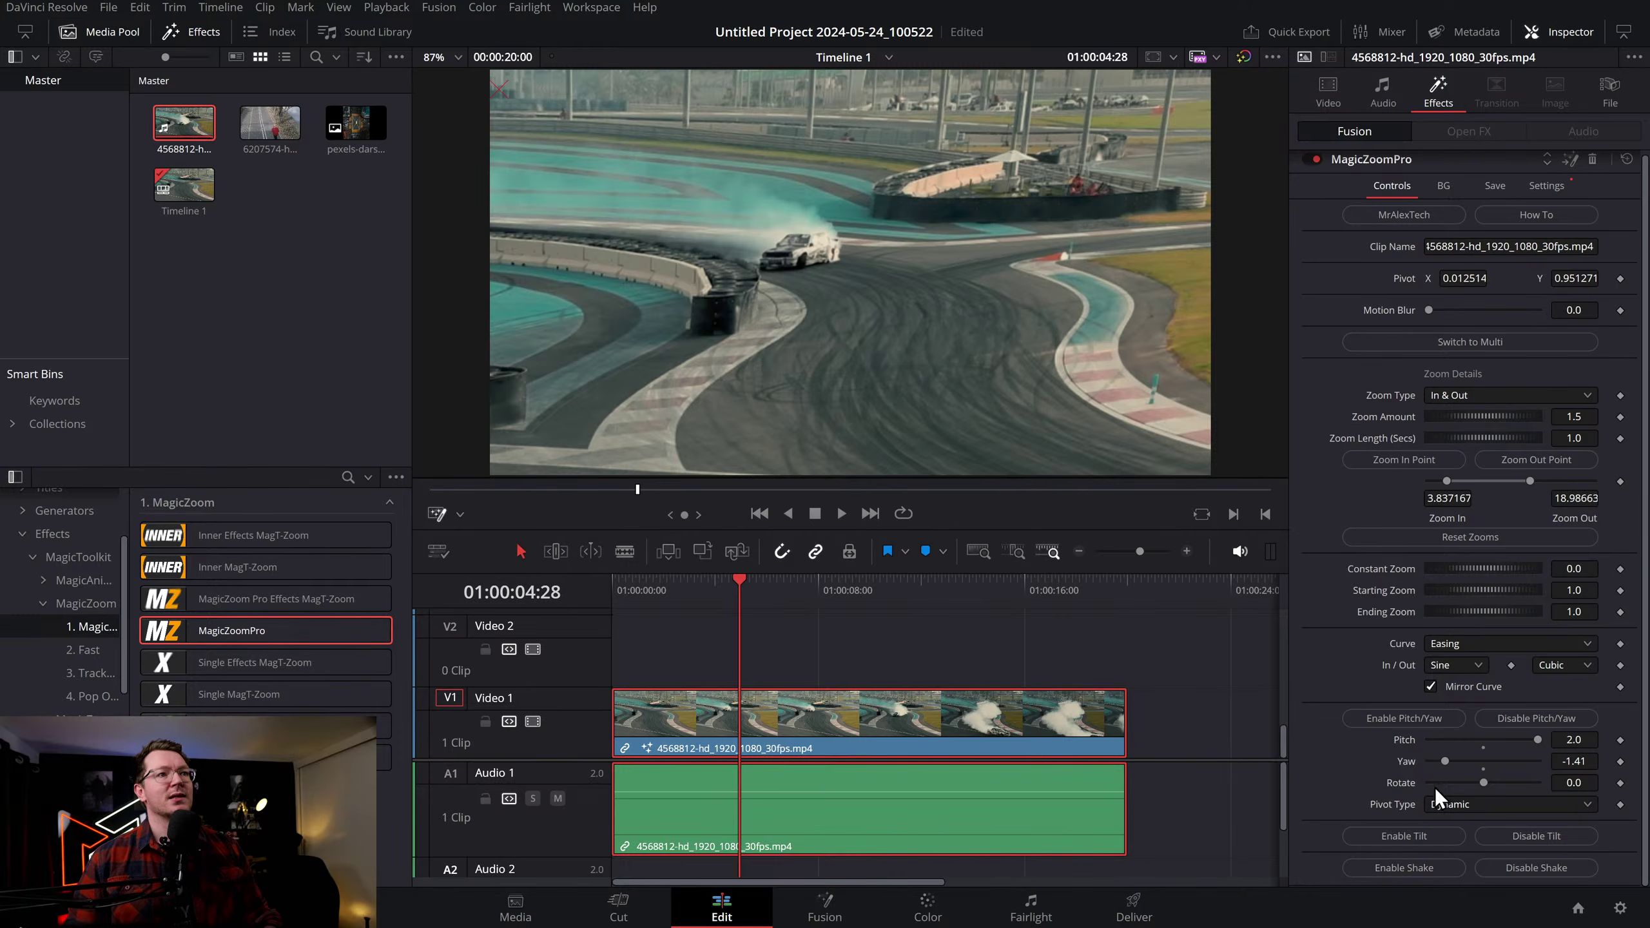
left_click(1560, 727)
left_click(1425, 782)
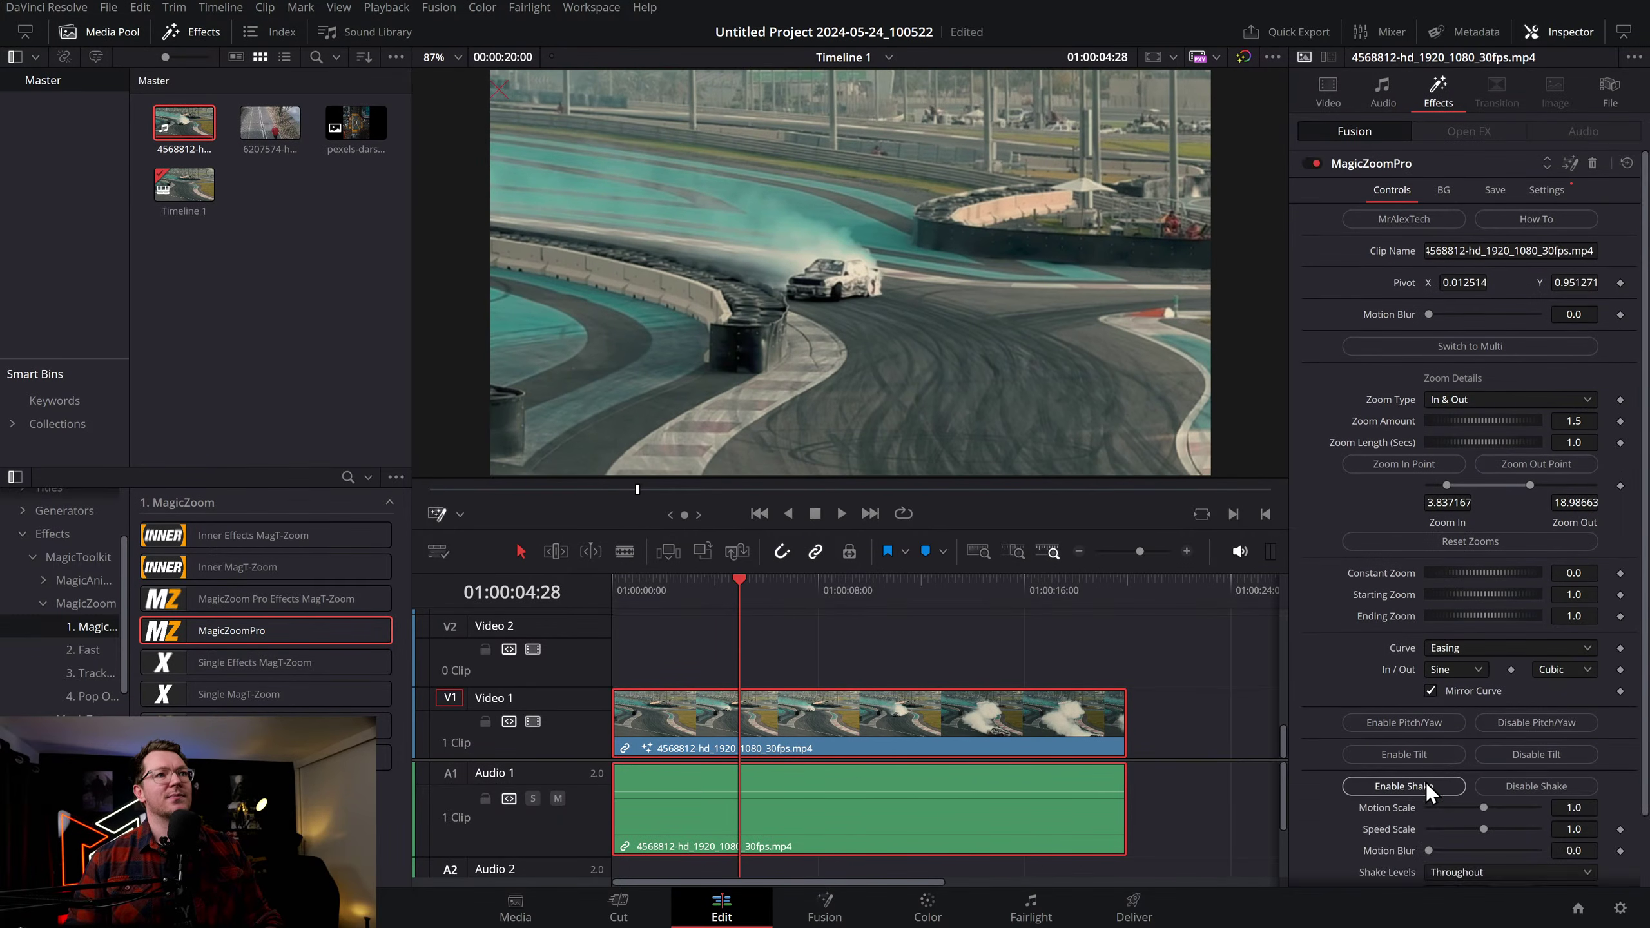
scroll(1425, 782, "down", 2)
Play the clip from its start past the zoom-in to check the shake
left_click_drag(740, 582, 582, 586)
key("space")
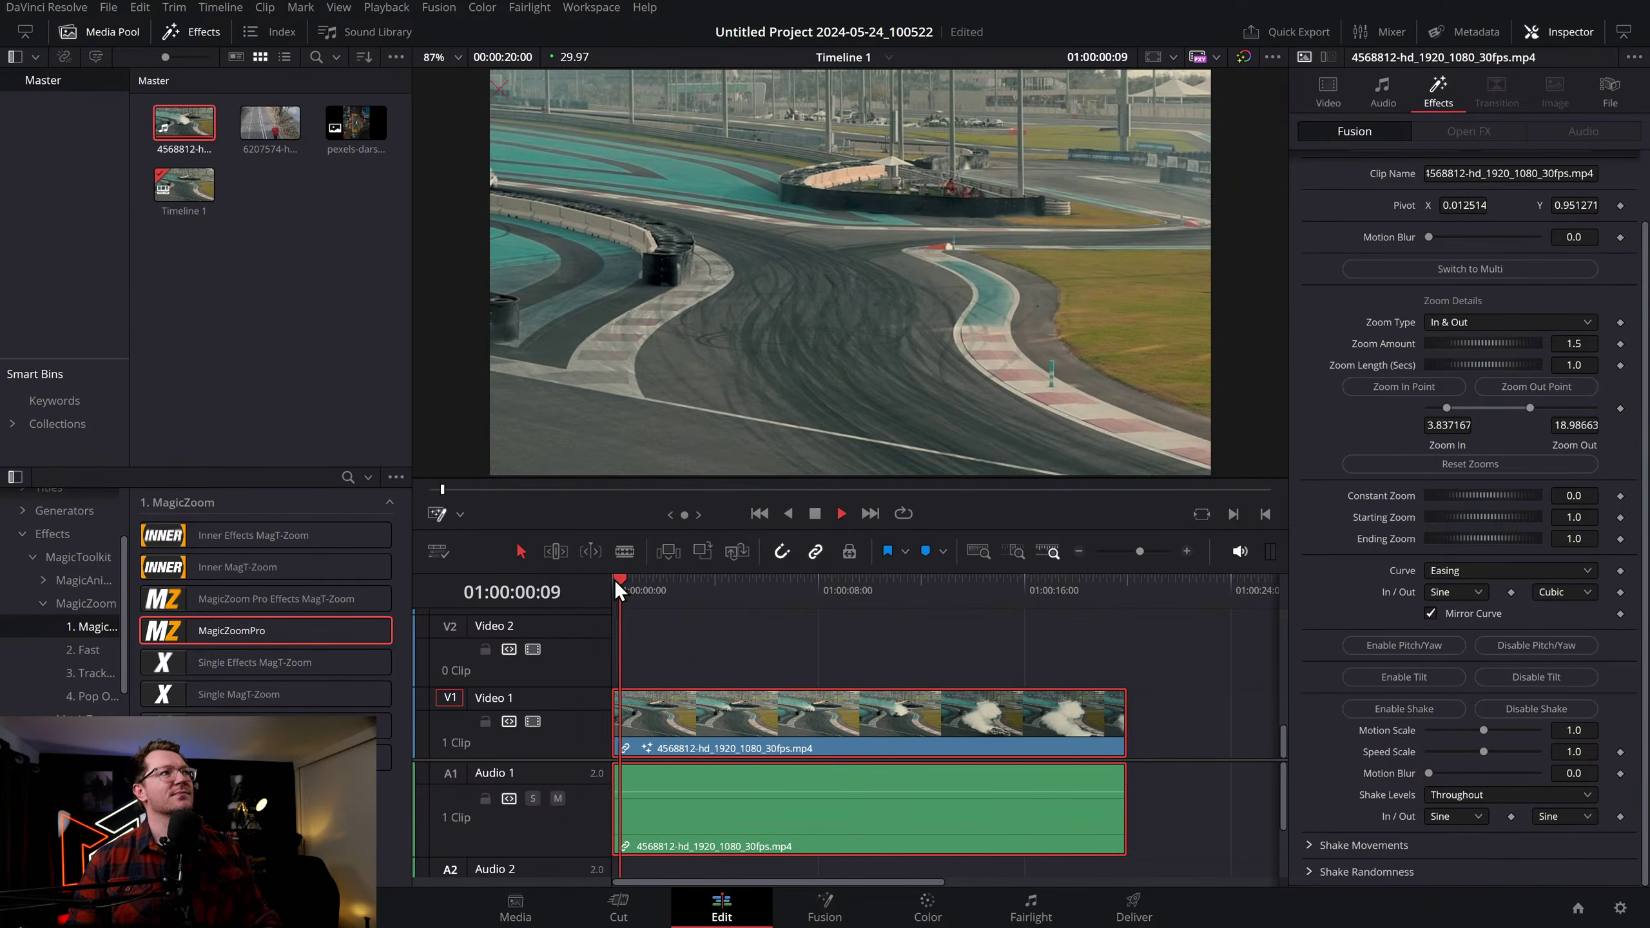
key("space")
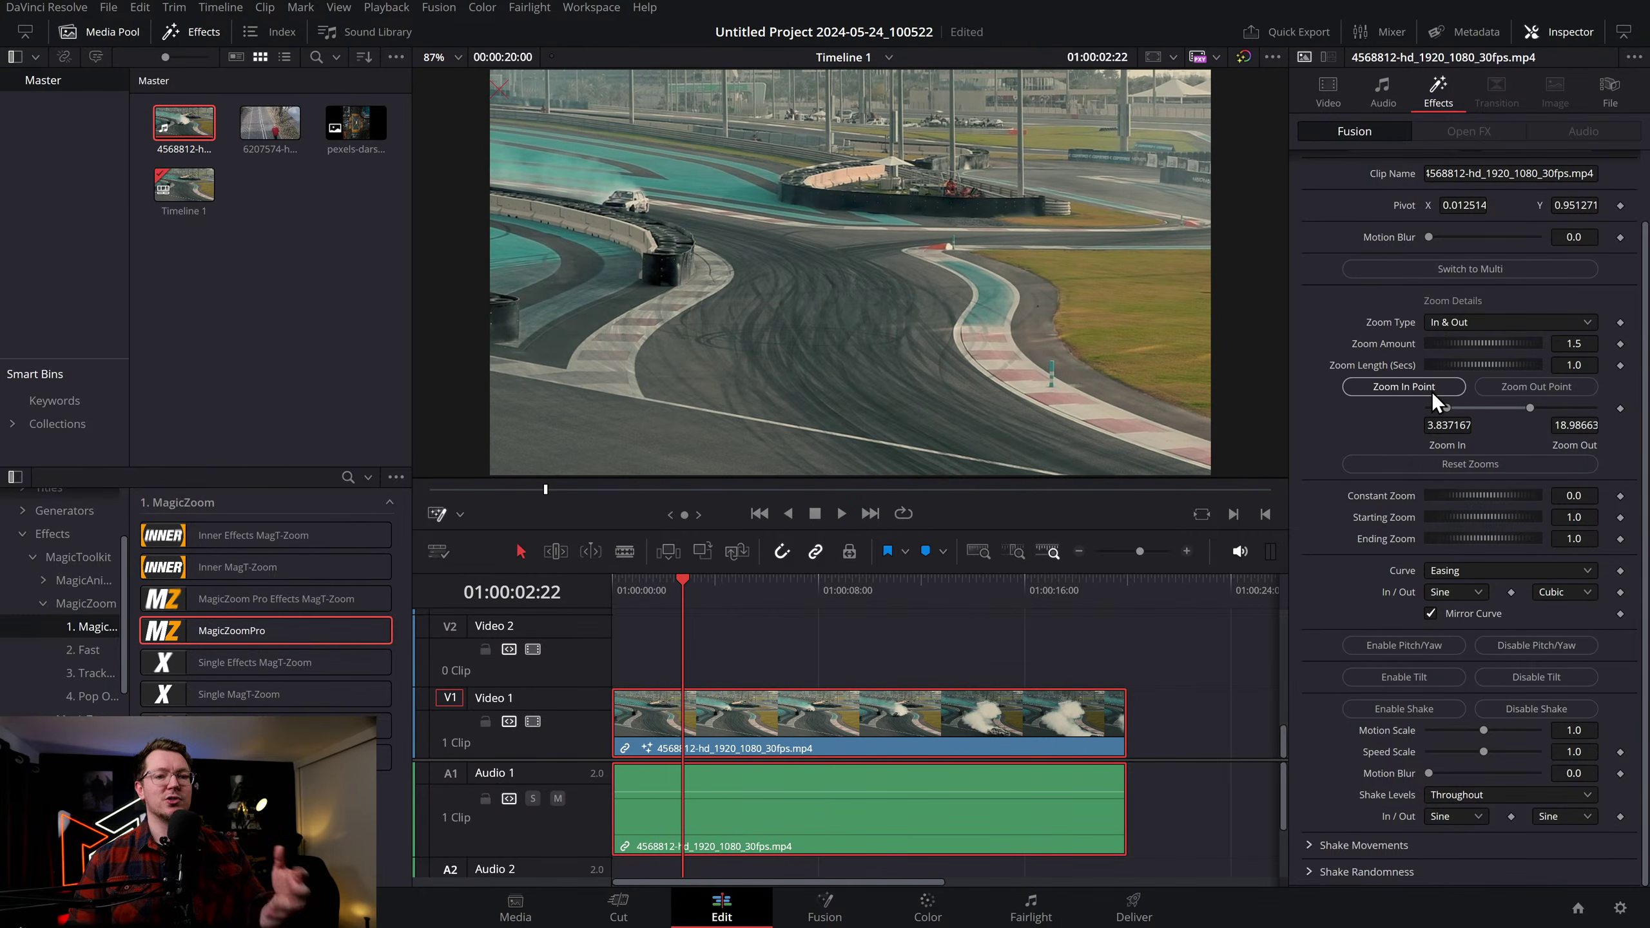
key("space")
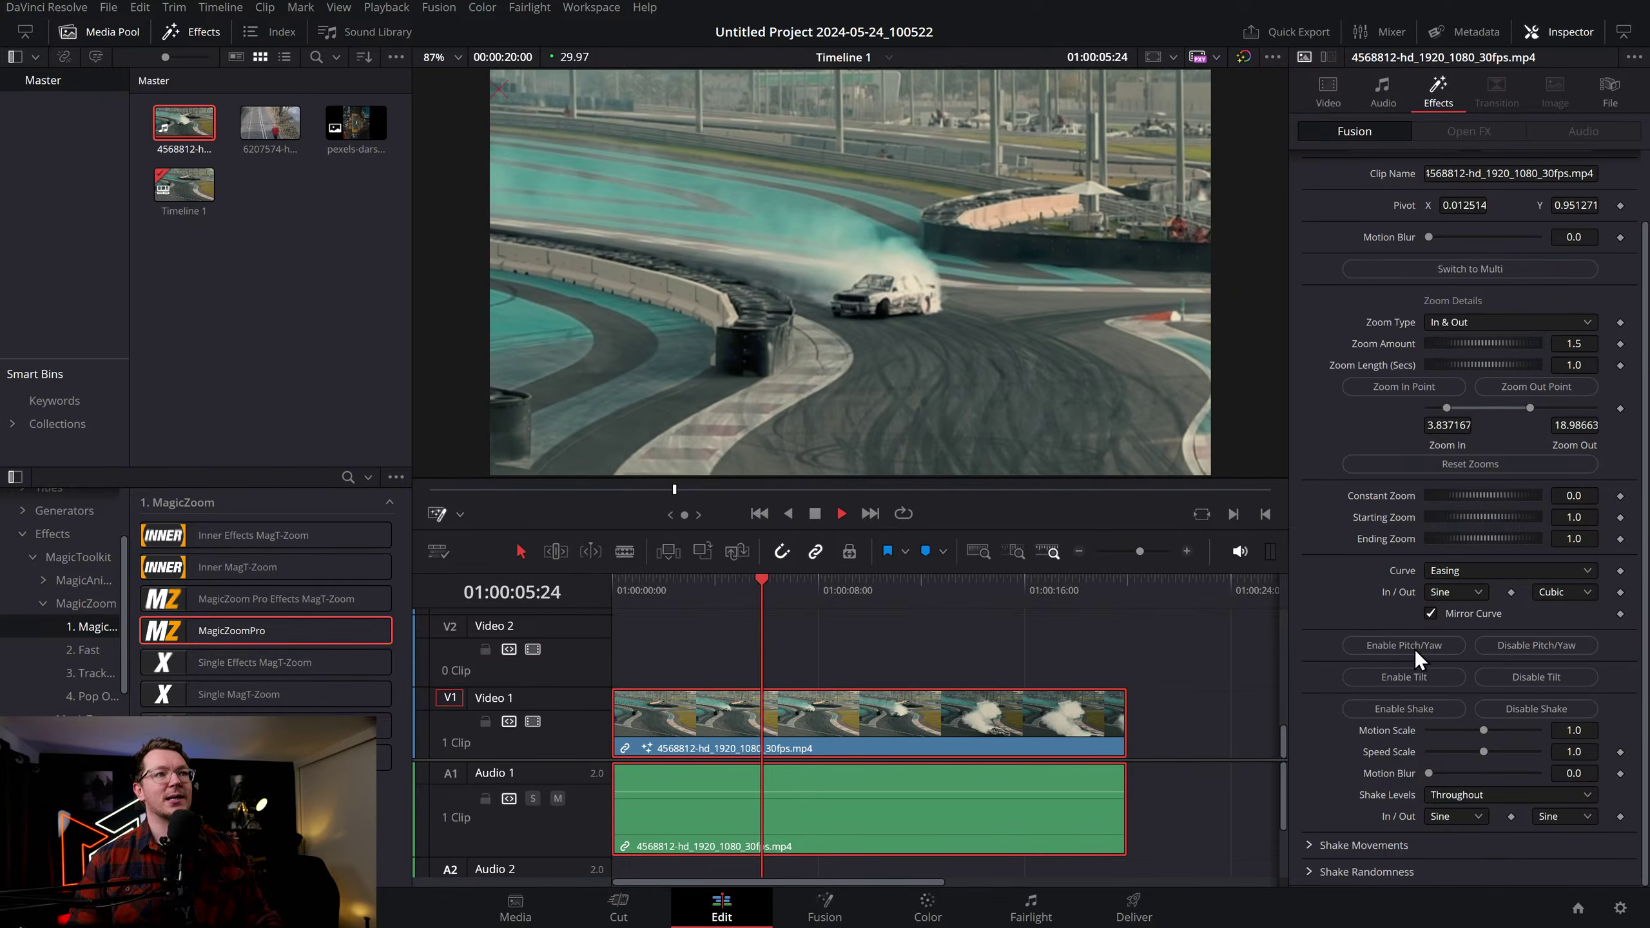
left_click_drag(1427, 773, 1378, 774)
key("space")
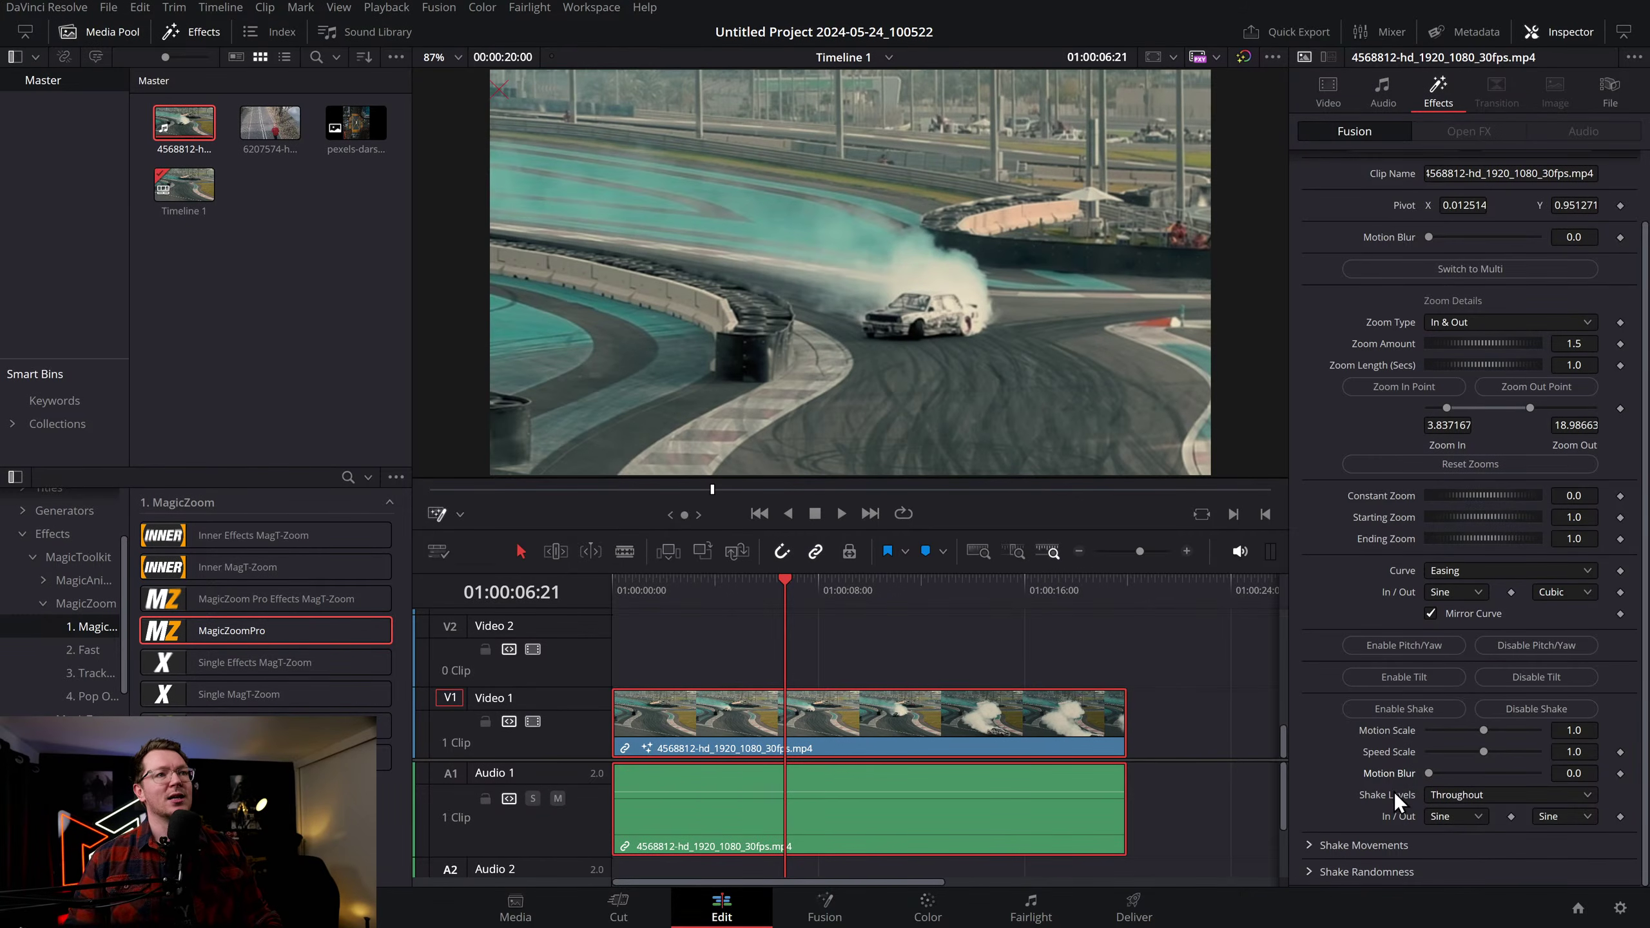
Set Shake Levels to Zooms Only and replay the clip around the zoom-in point
left_click(1485, 794)
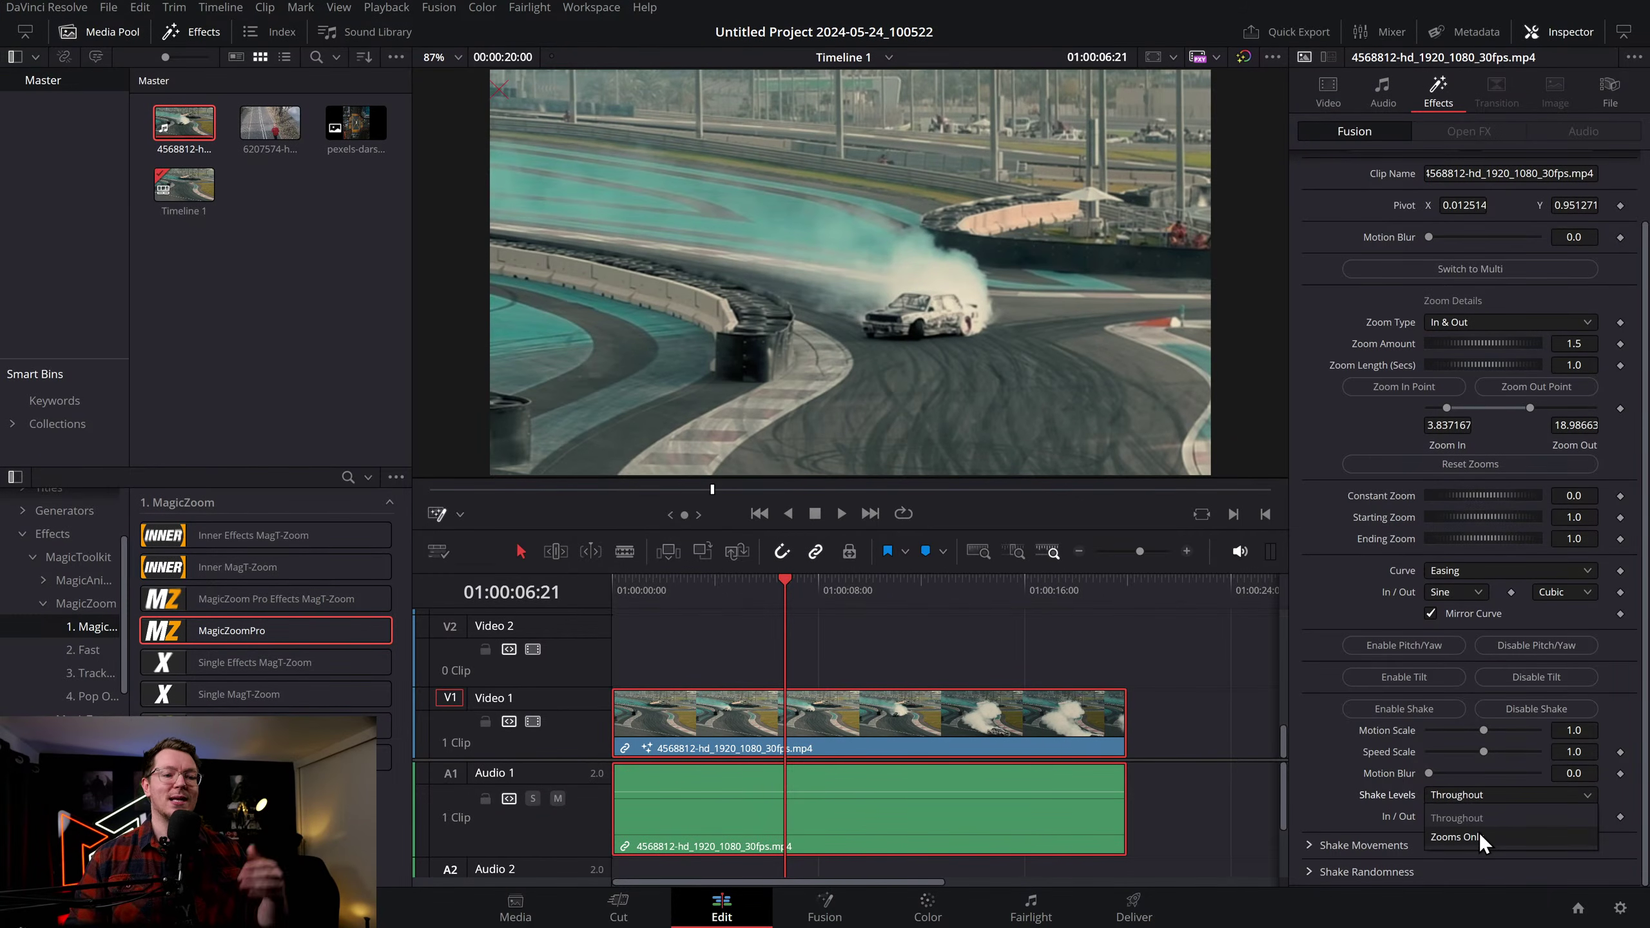
left_click(1480, 836)
left_click(712, 587)
key("space")
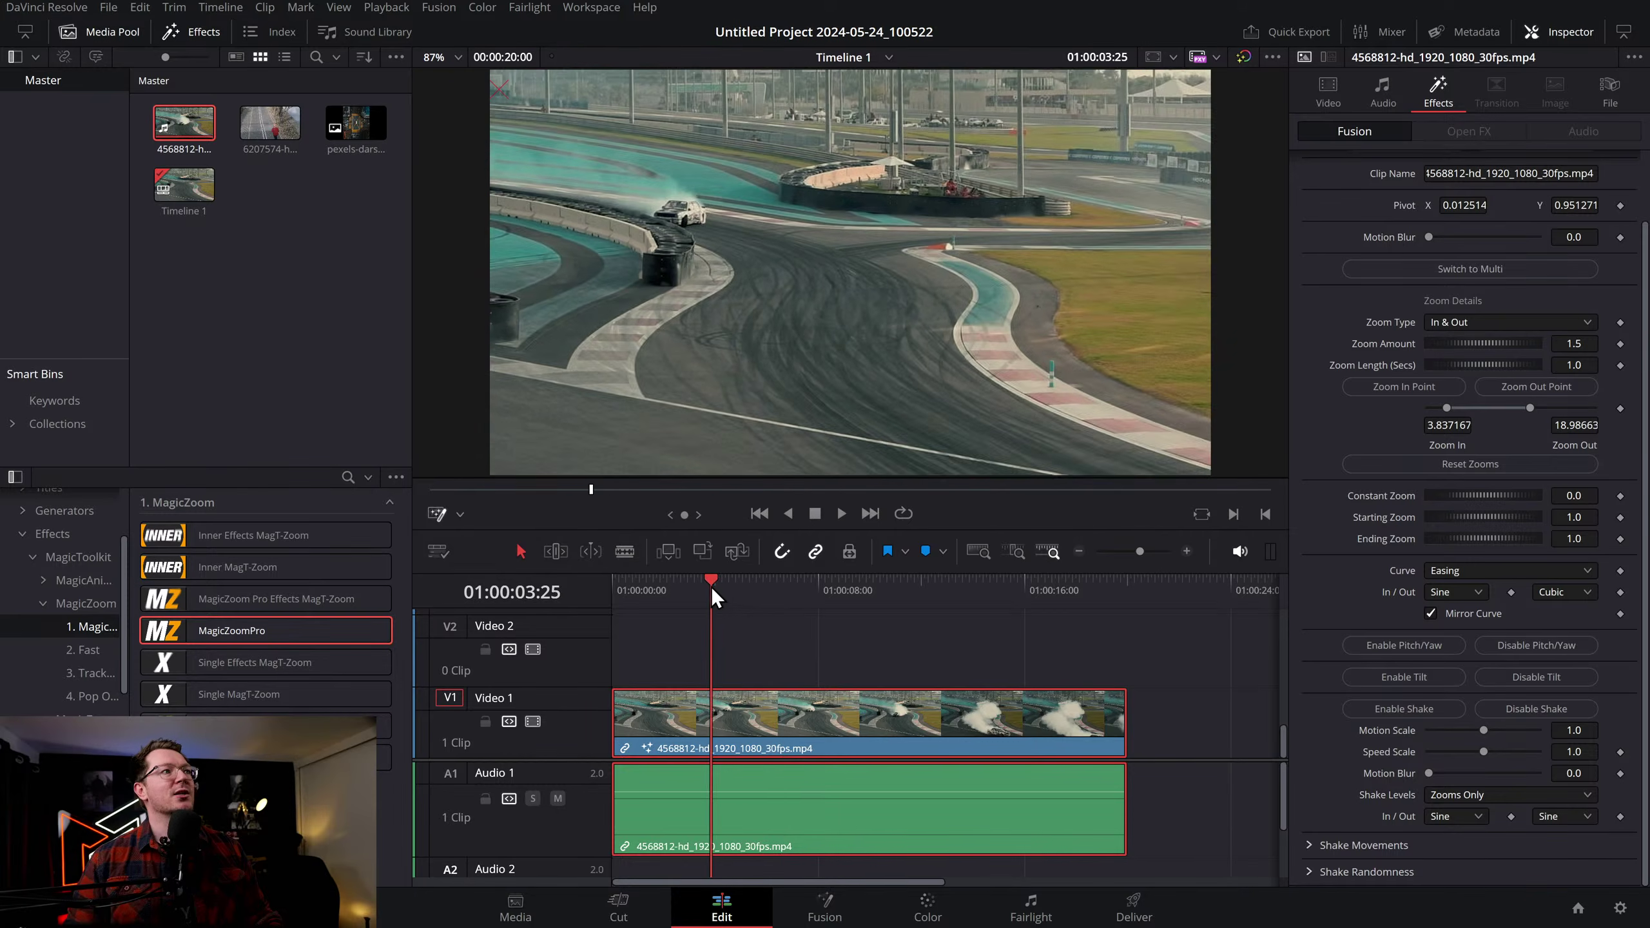
left_click(678, 591)
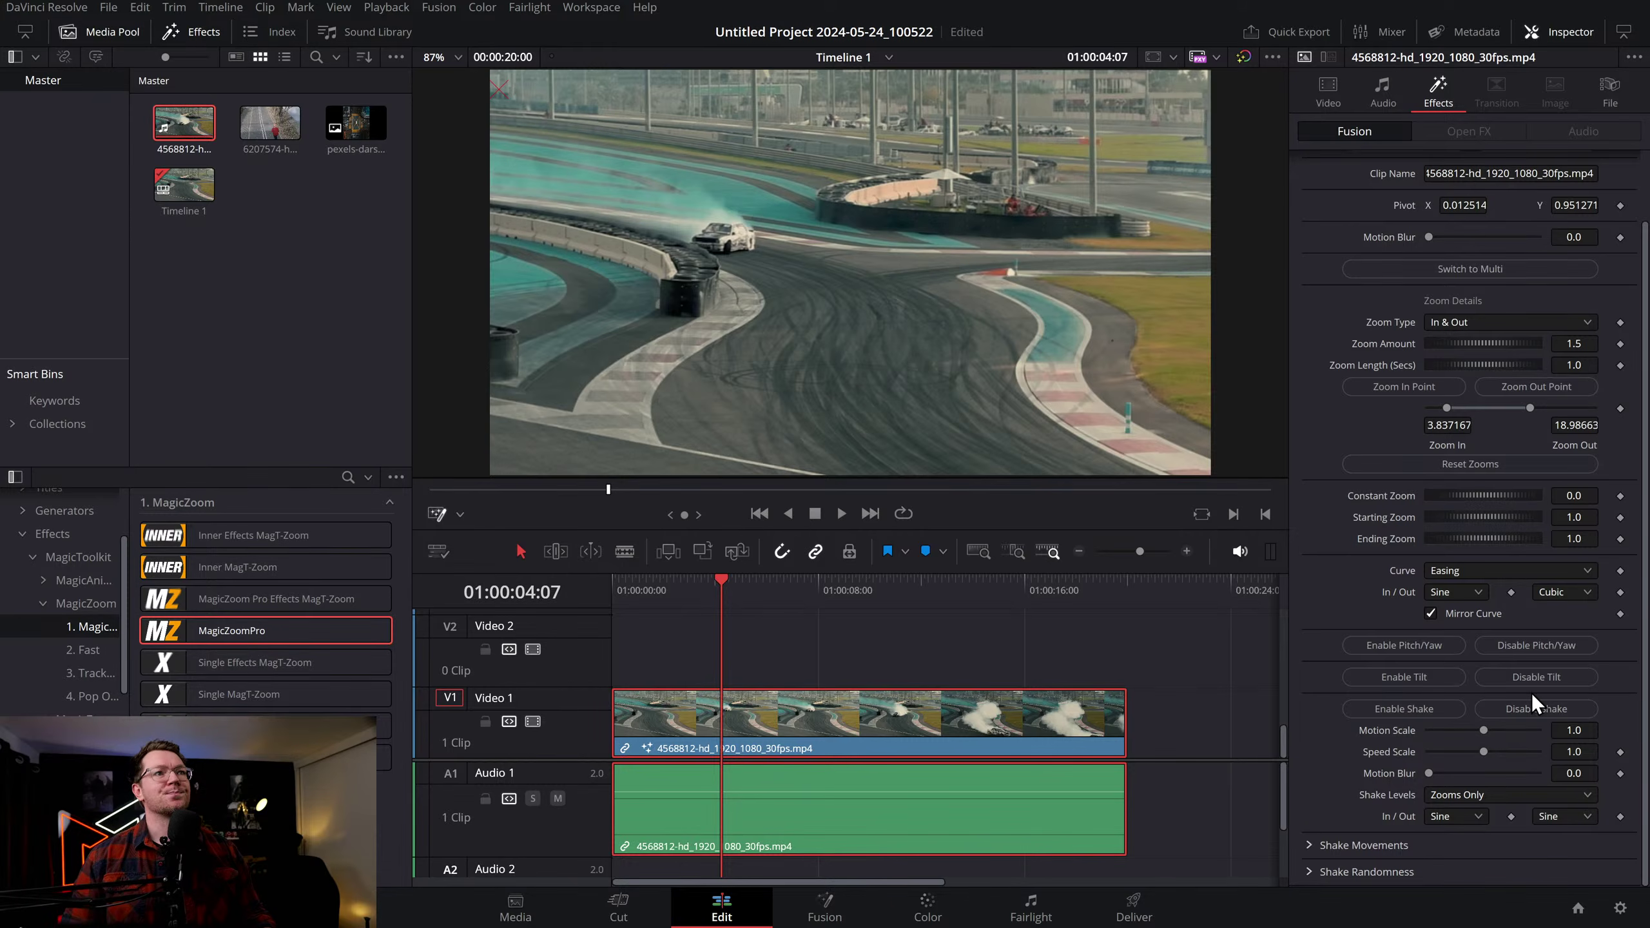
Turn off the shake and reset the effect's zoom points
scroll(1536, 703, "up", 2)
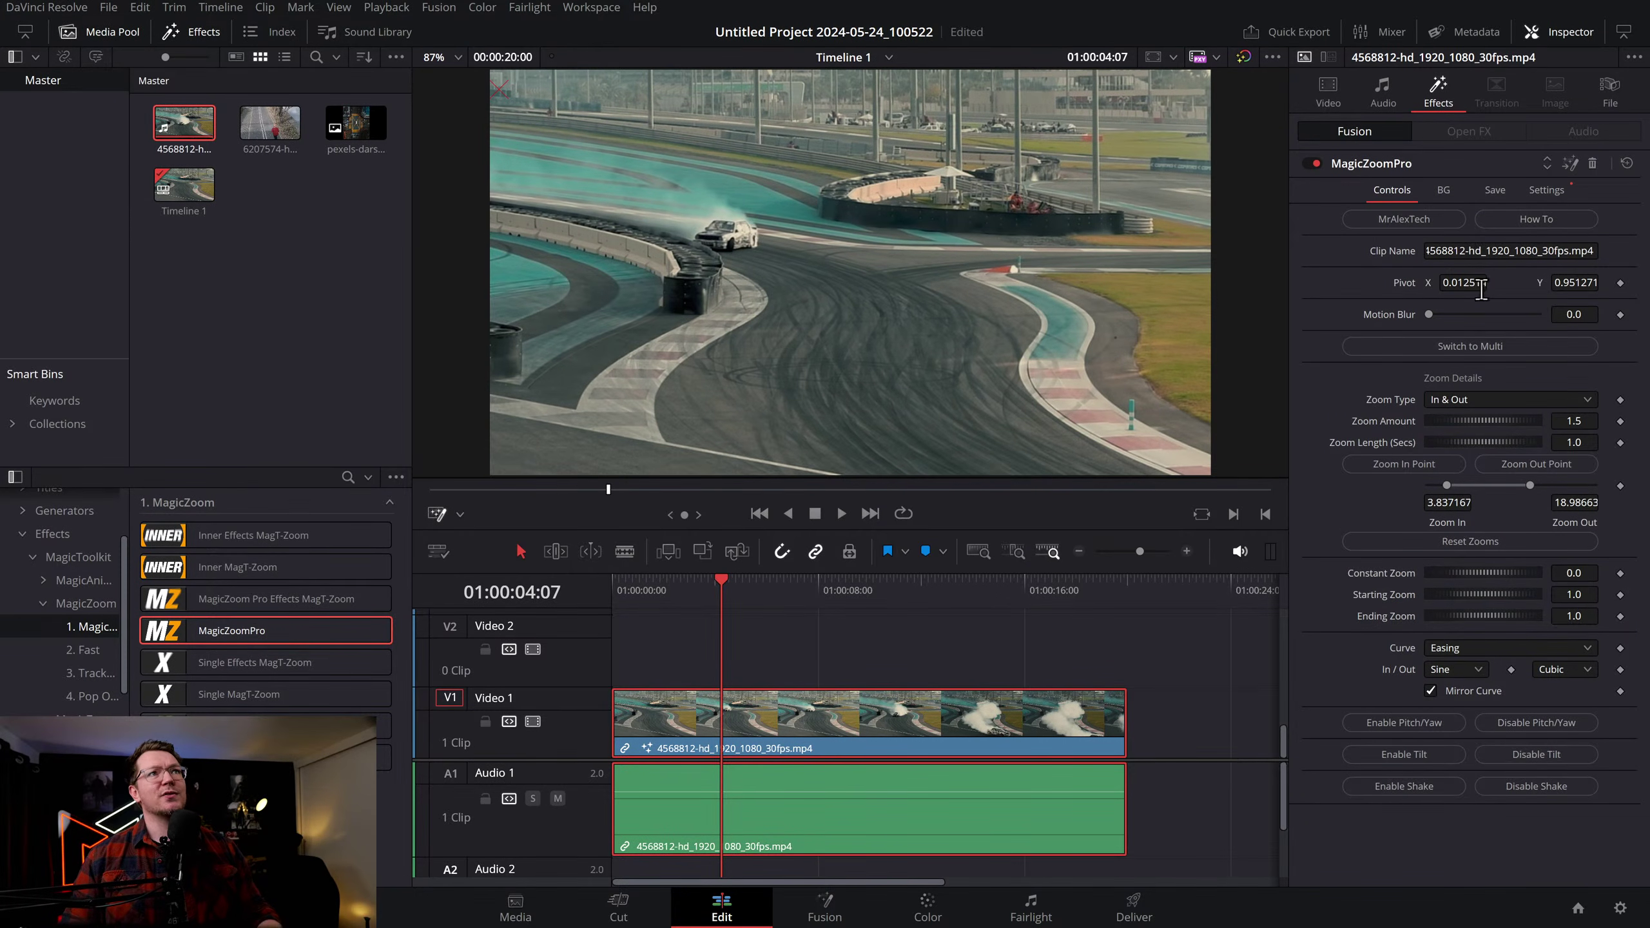
left_click(1445, 190)
left_click(1378, 191)
left_click(1472, 542)
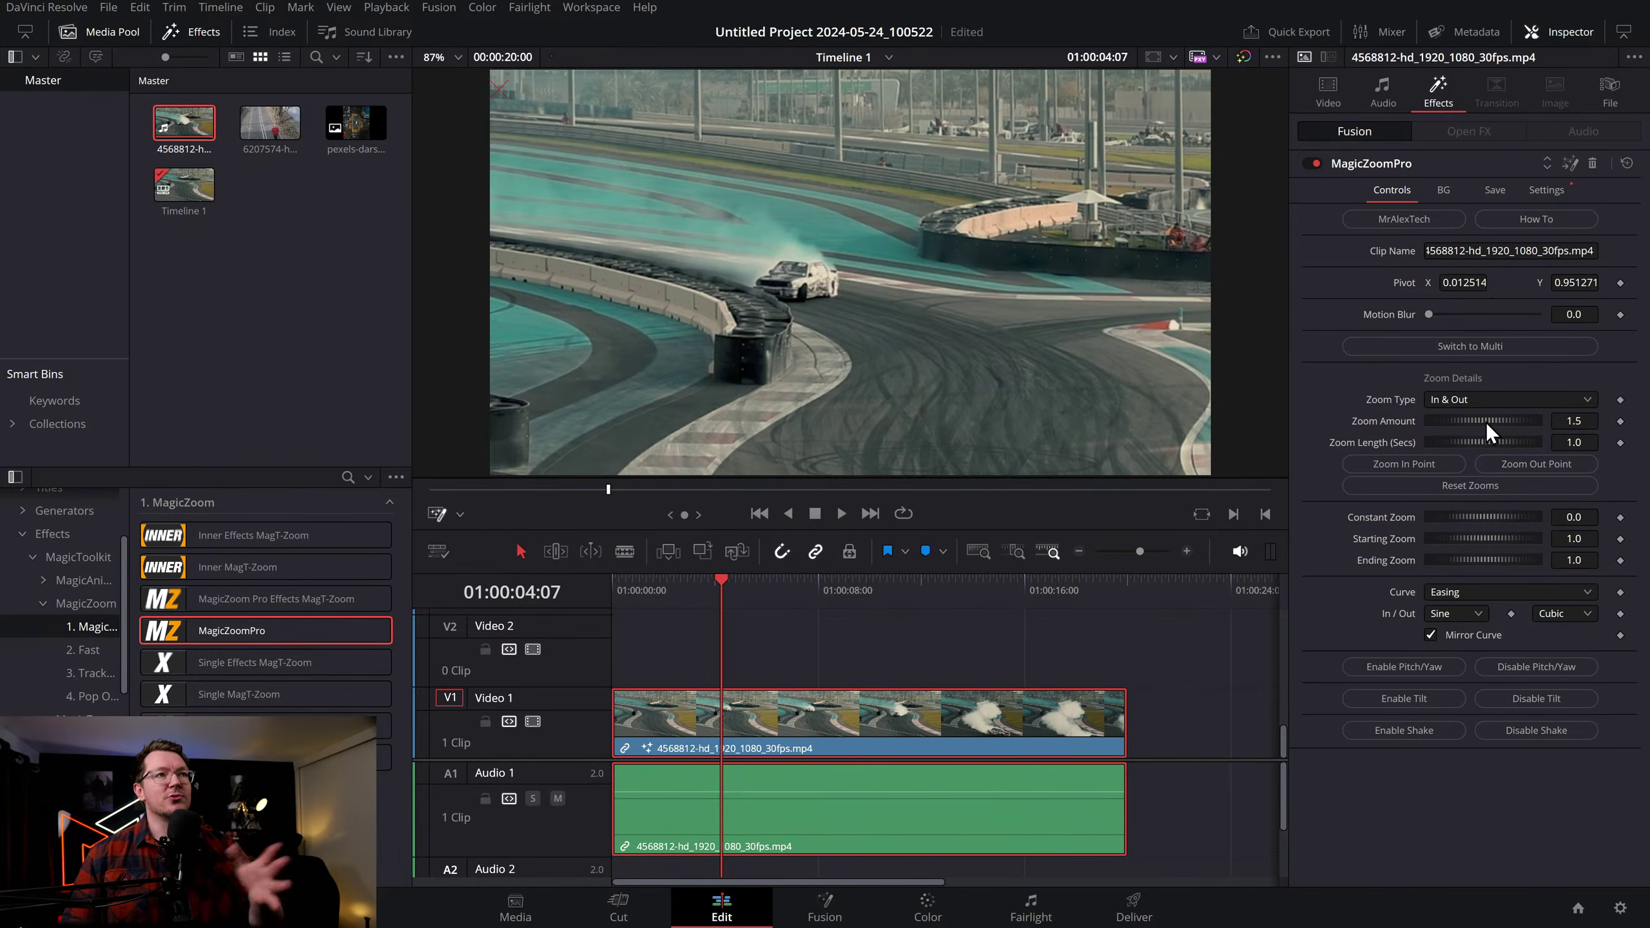
Lower the zoom amount to about 0.746 and move the pivot near the frame's centre, about X 0.44, Y 0.55
left_click_drag(1518, 424, 1472, 422)
left_click(600, 580)
key("space")
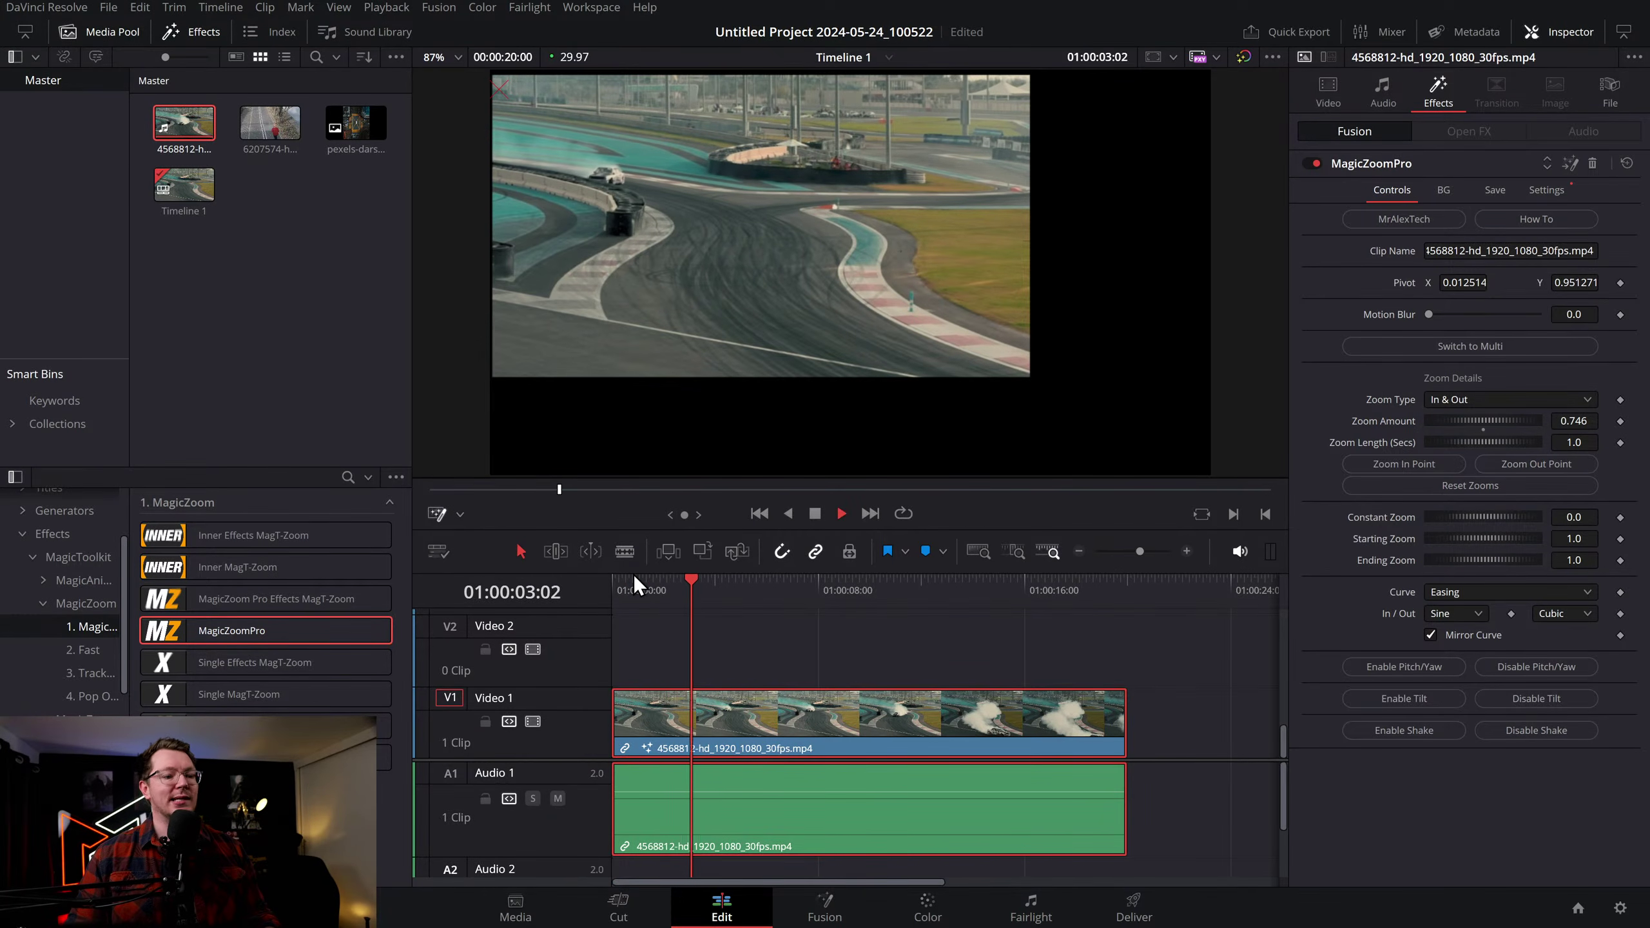
key("space")
left_click_drag(500, 91, 809, 251)
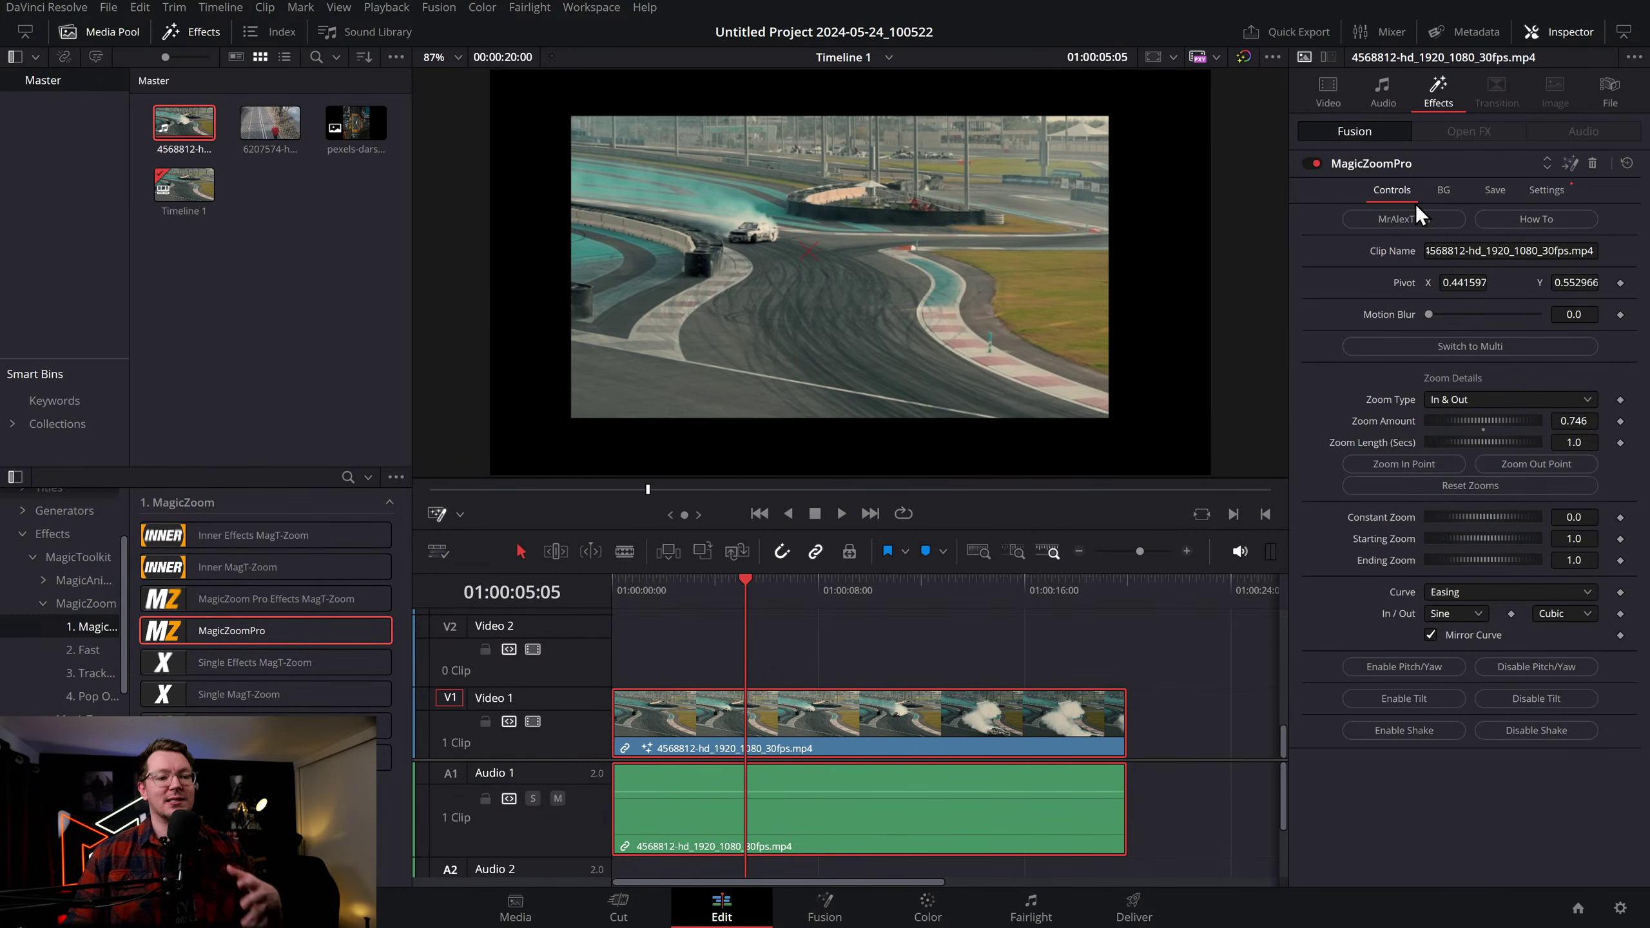
Enable the effect's background with the Gradient type and preview the zoom out from the clip's start
left_click(1447, 188)
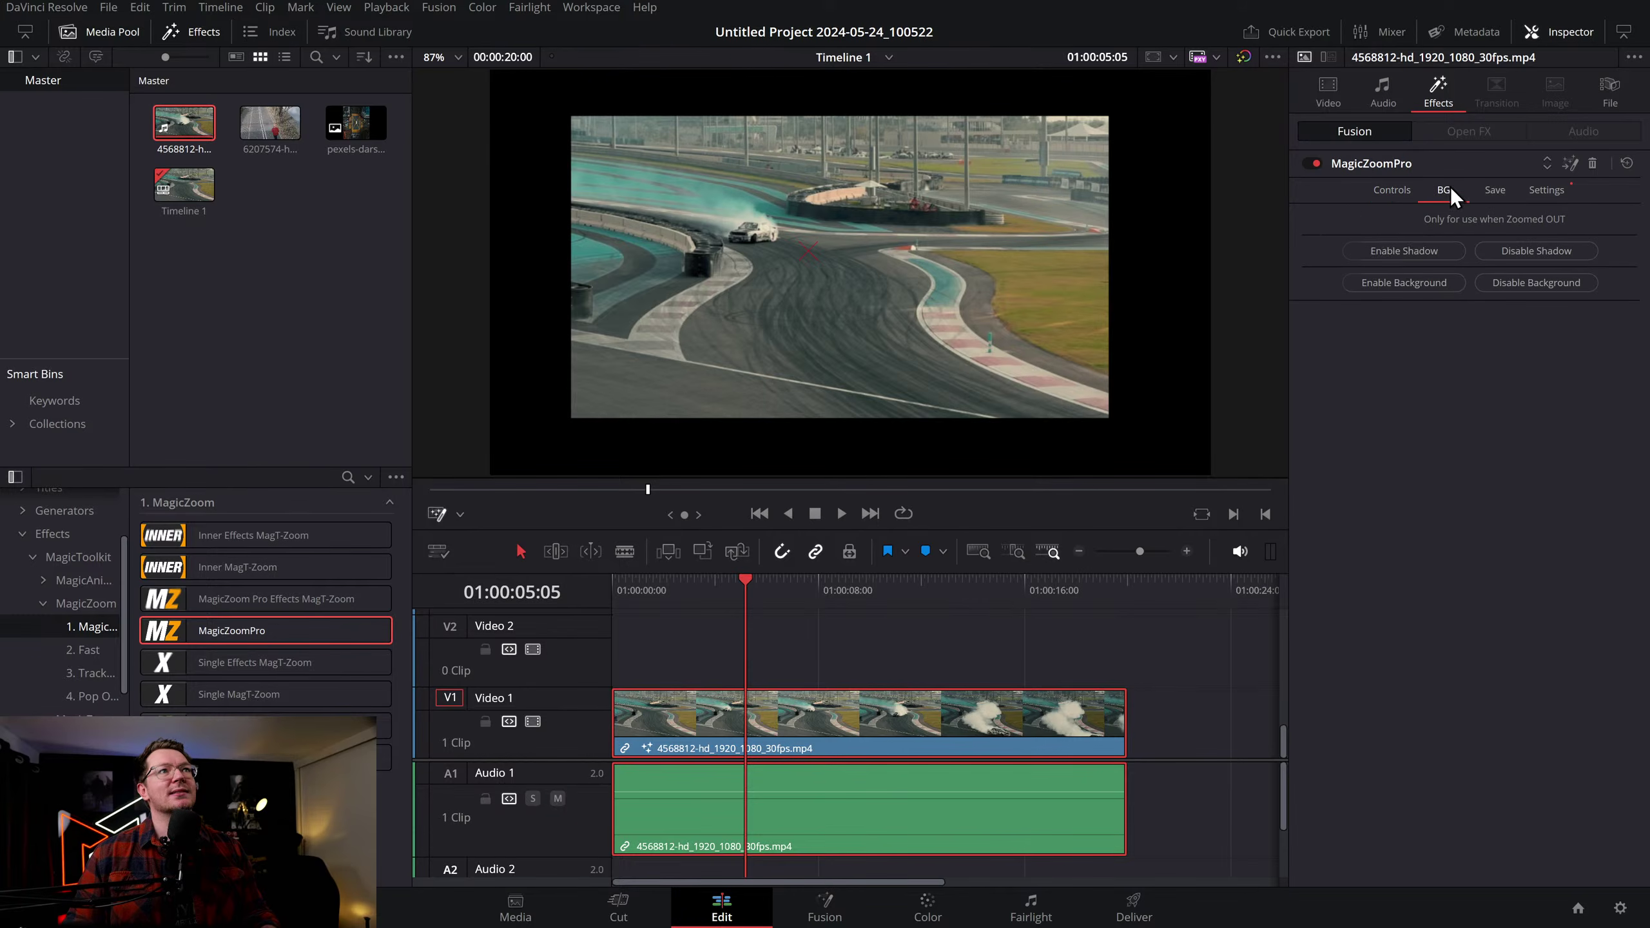
left_click(1404, 284)
left_click(1490, 300)
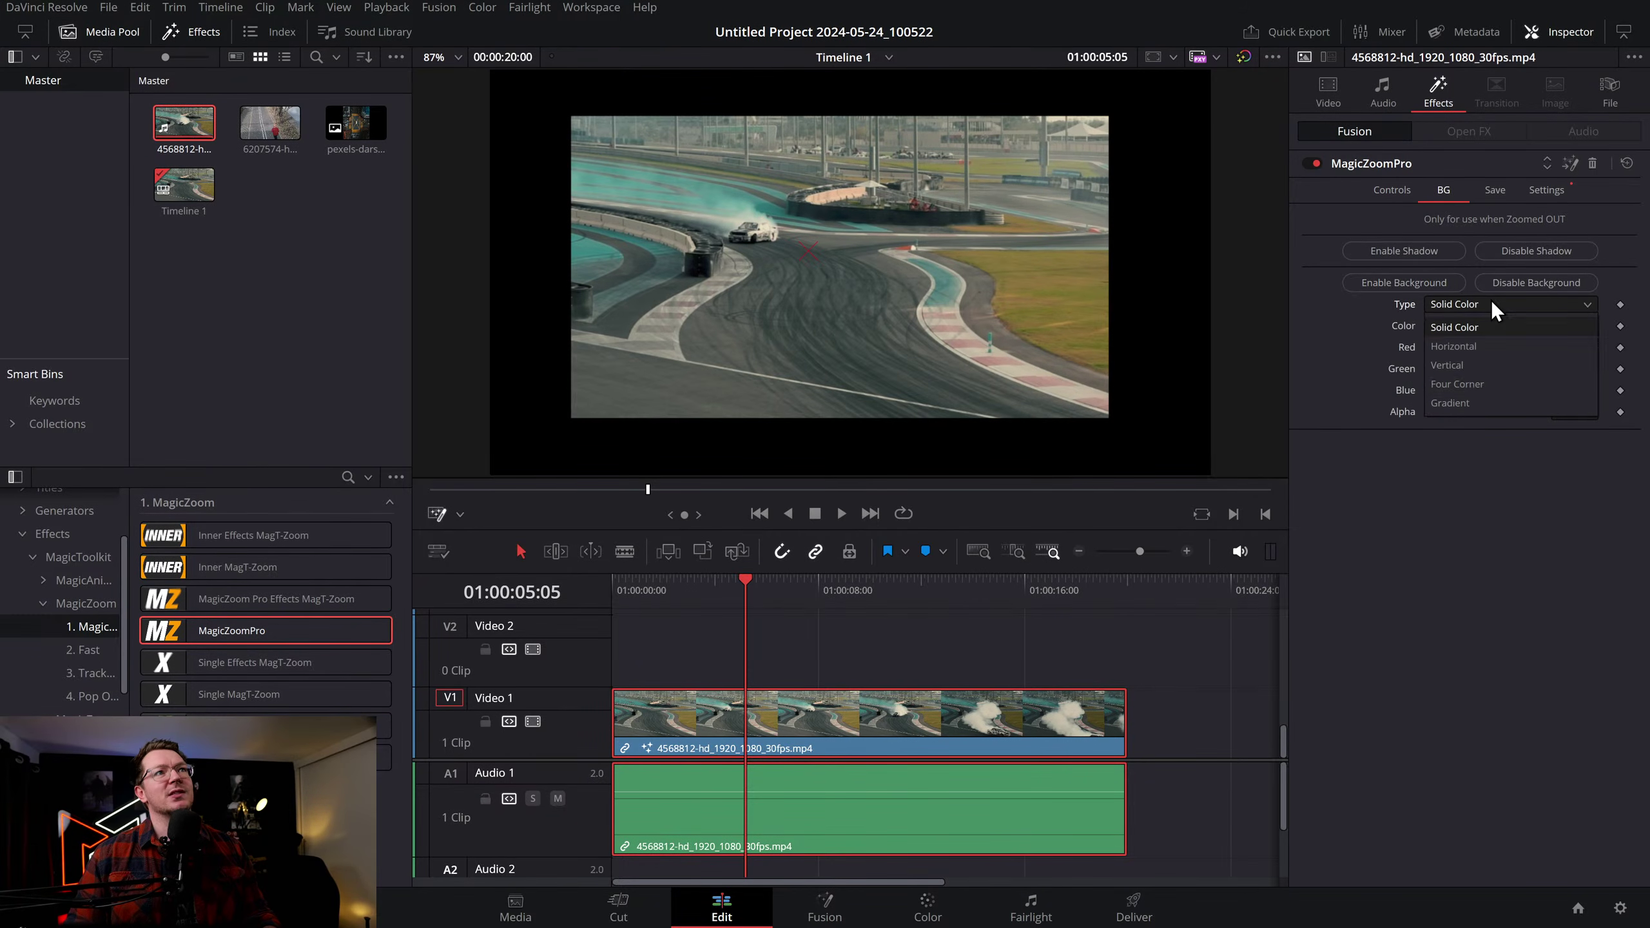
left_click(1466, 399)
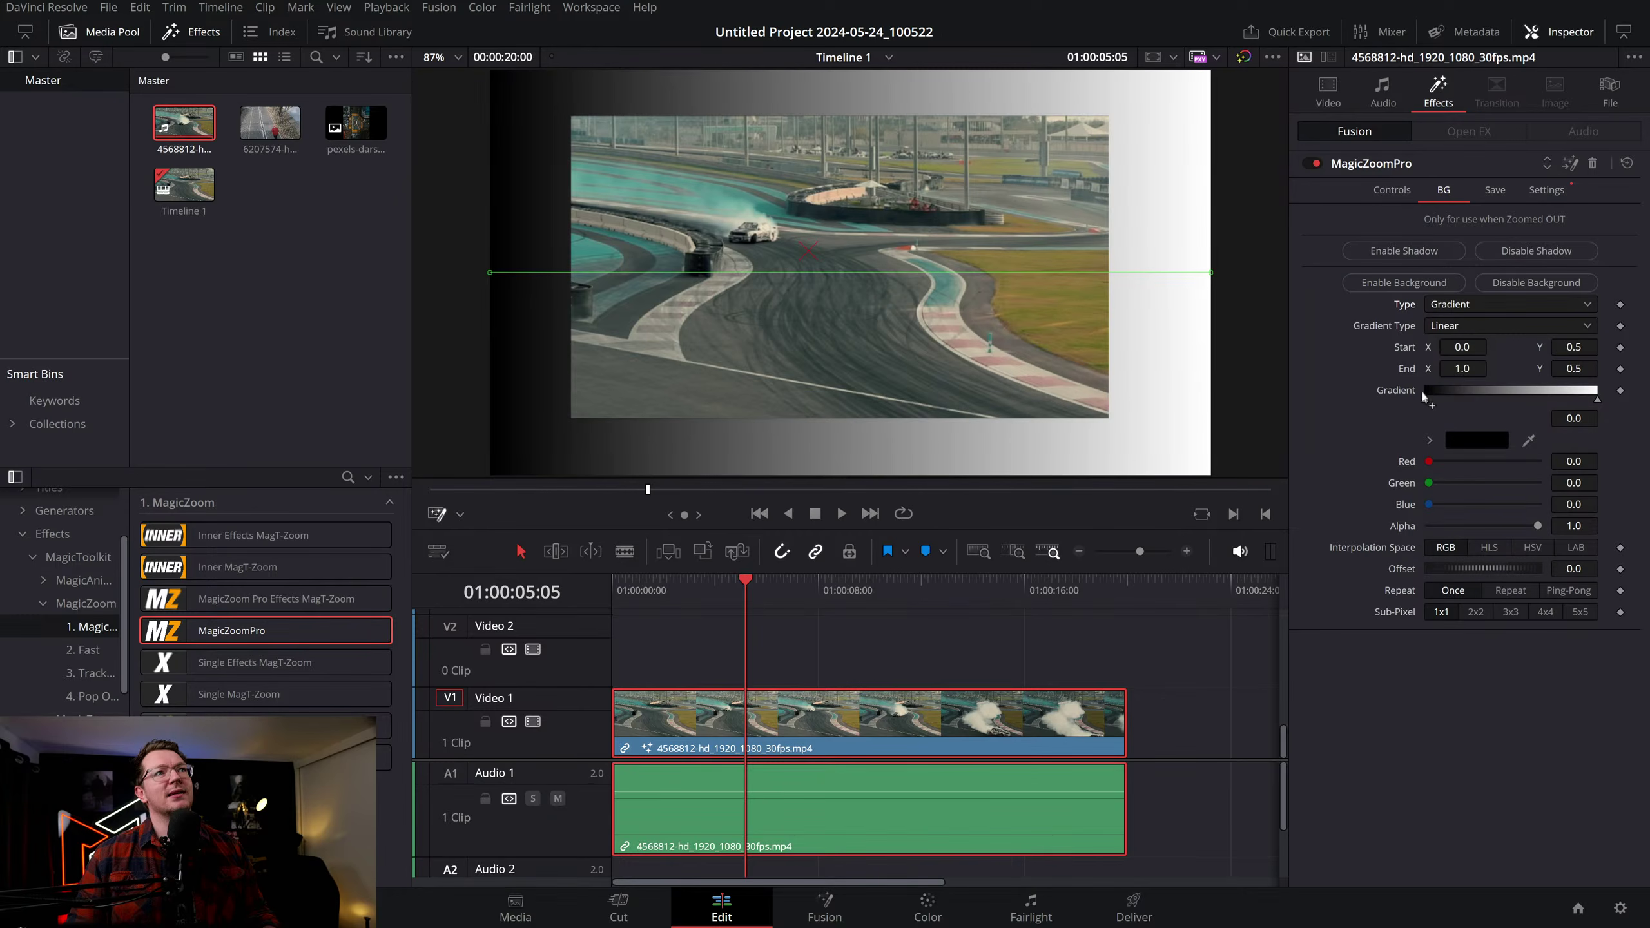
key("Home")
key("space")
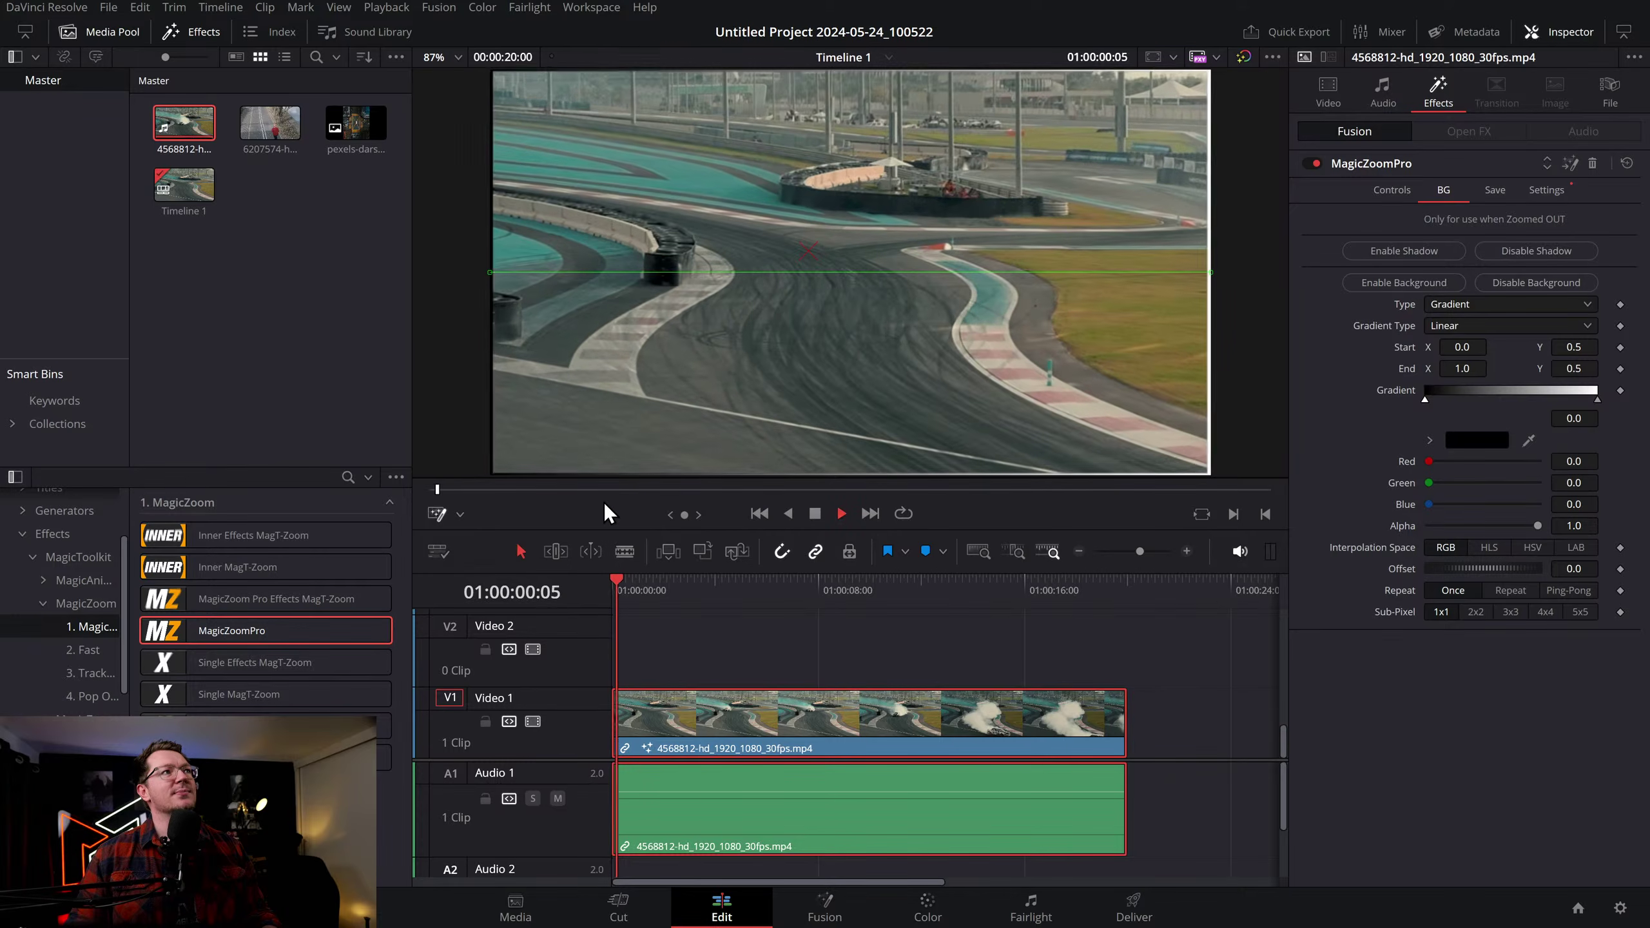
key("space")
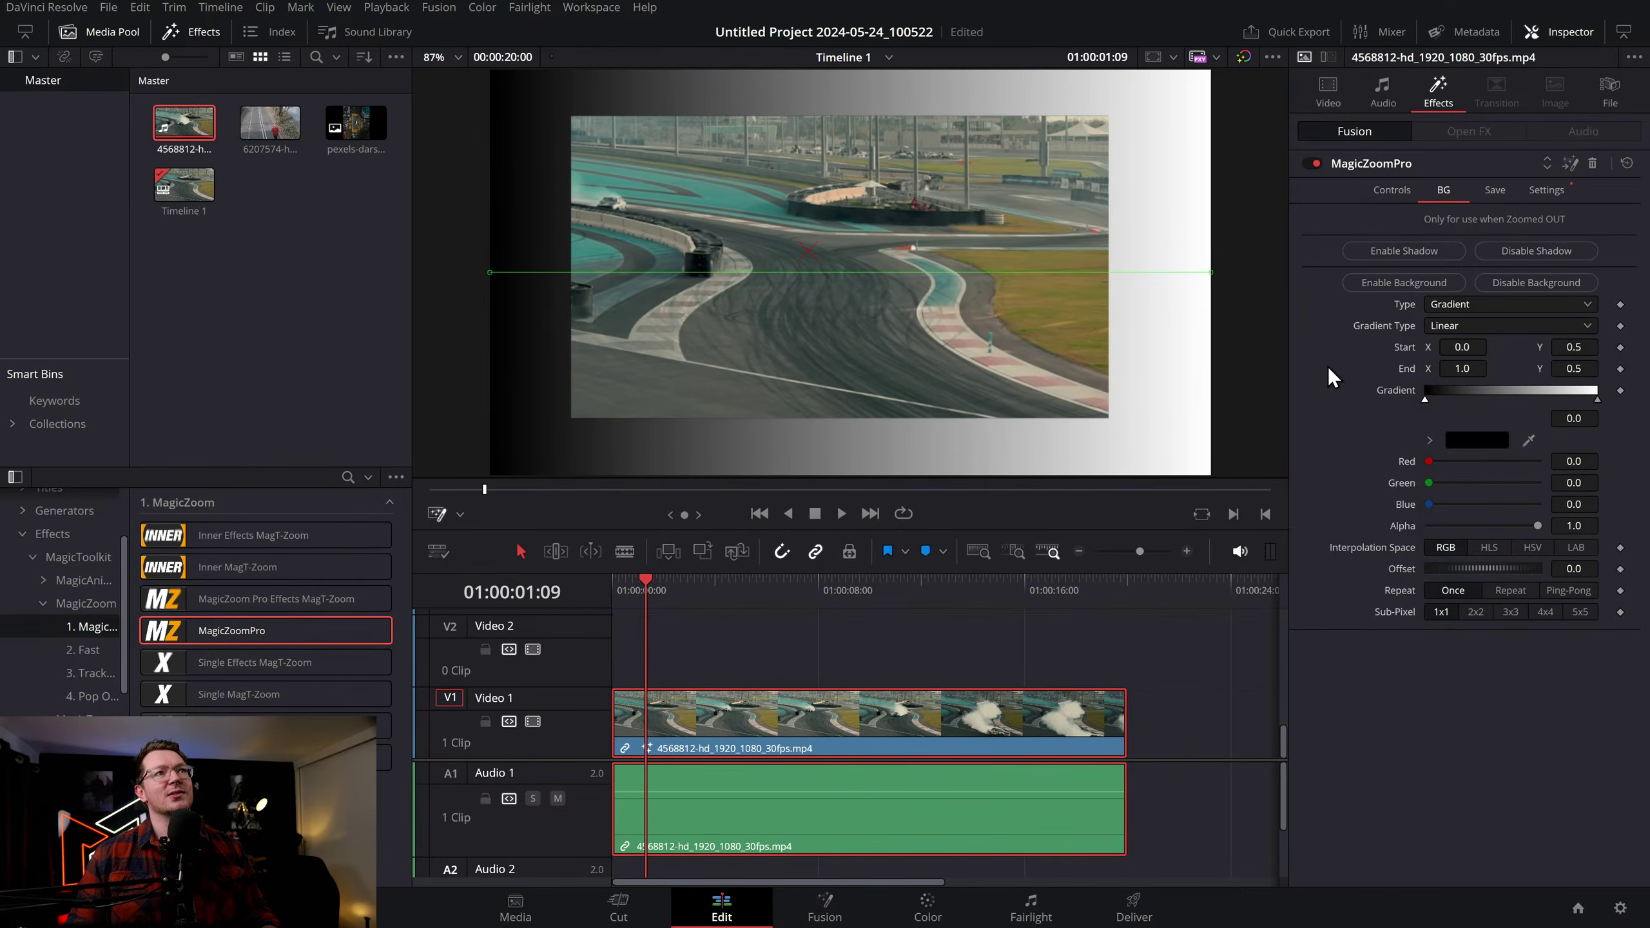
Enable the drop shadow behind the zoomed-out clip and preview it from the clip's start
left_click(1406, 251)
key("Home")
key("space")
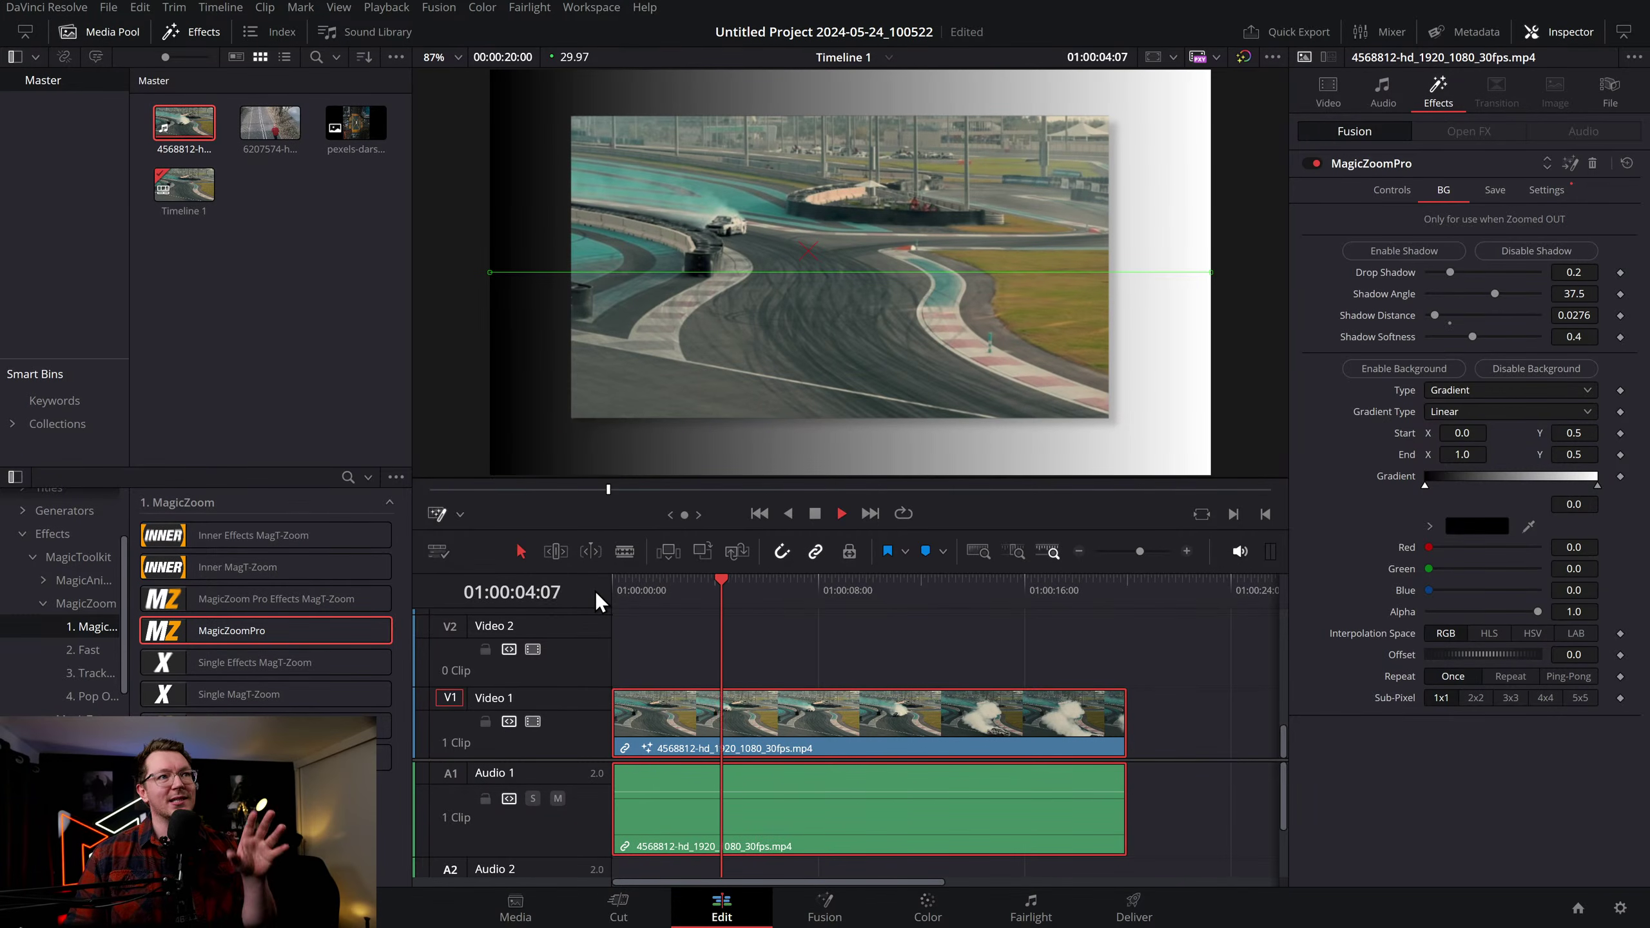
key("space")
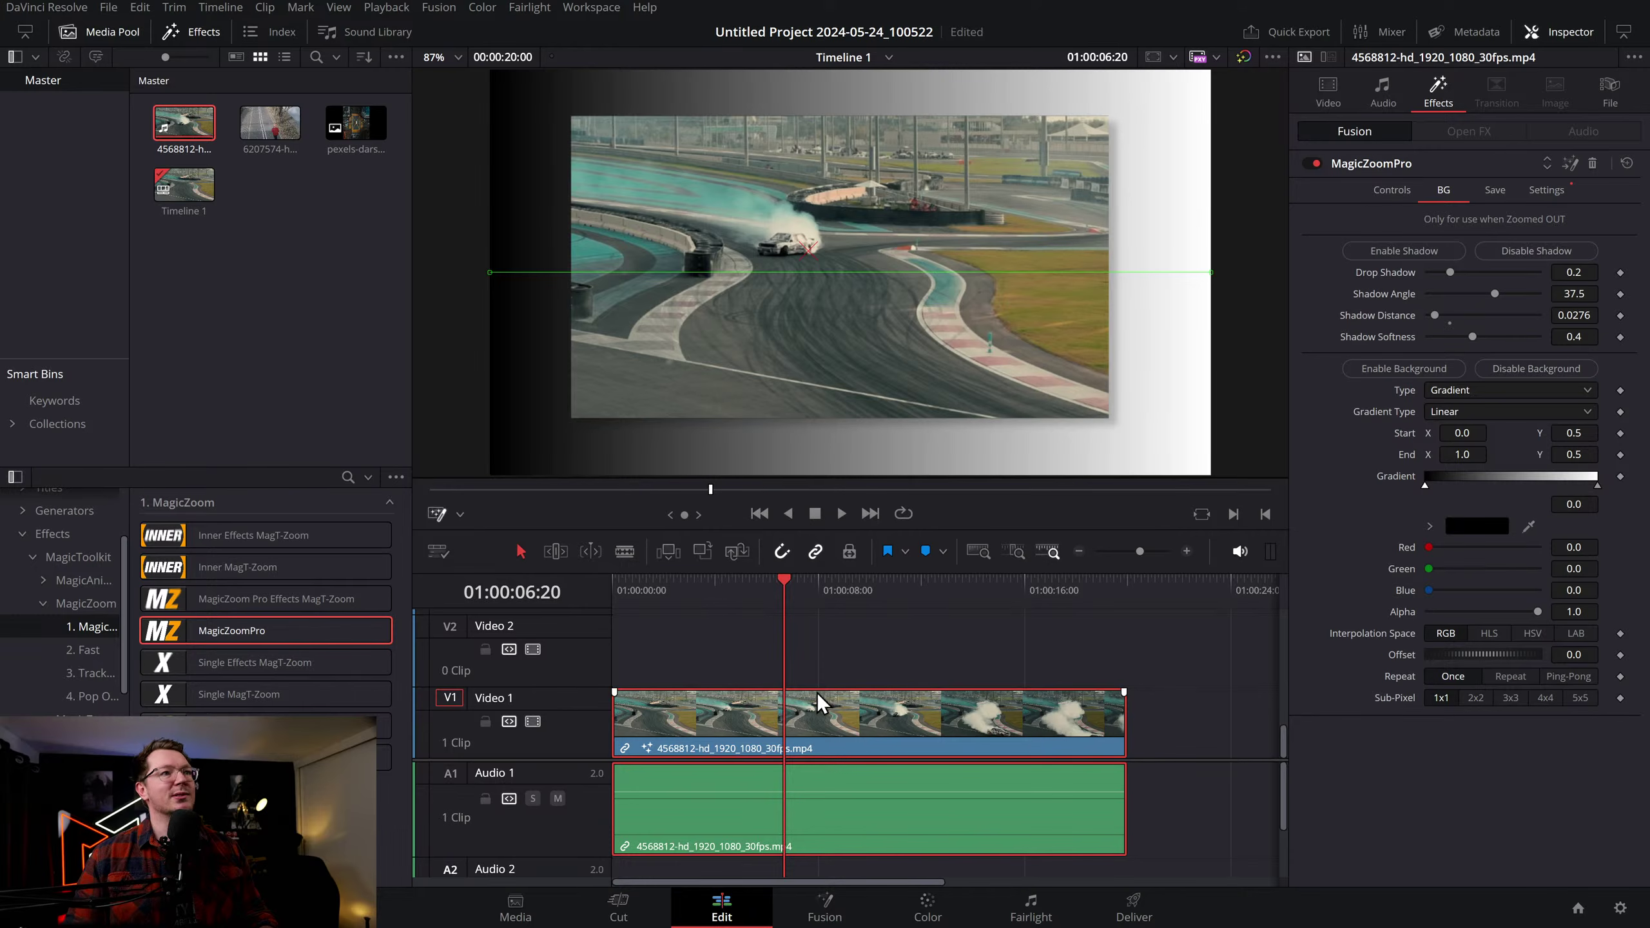
Split the racing clip at 01:00:06:20 and play across the cut
left_click(1392, 190)
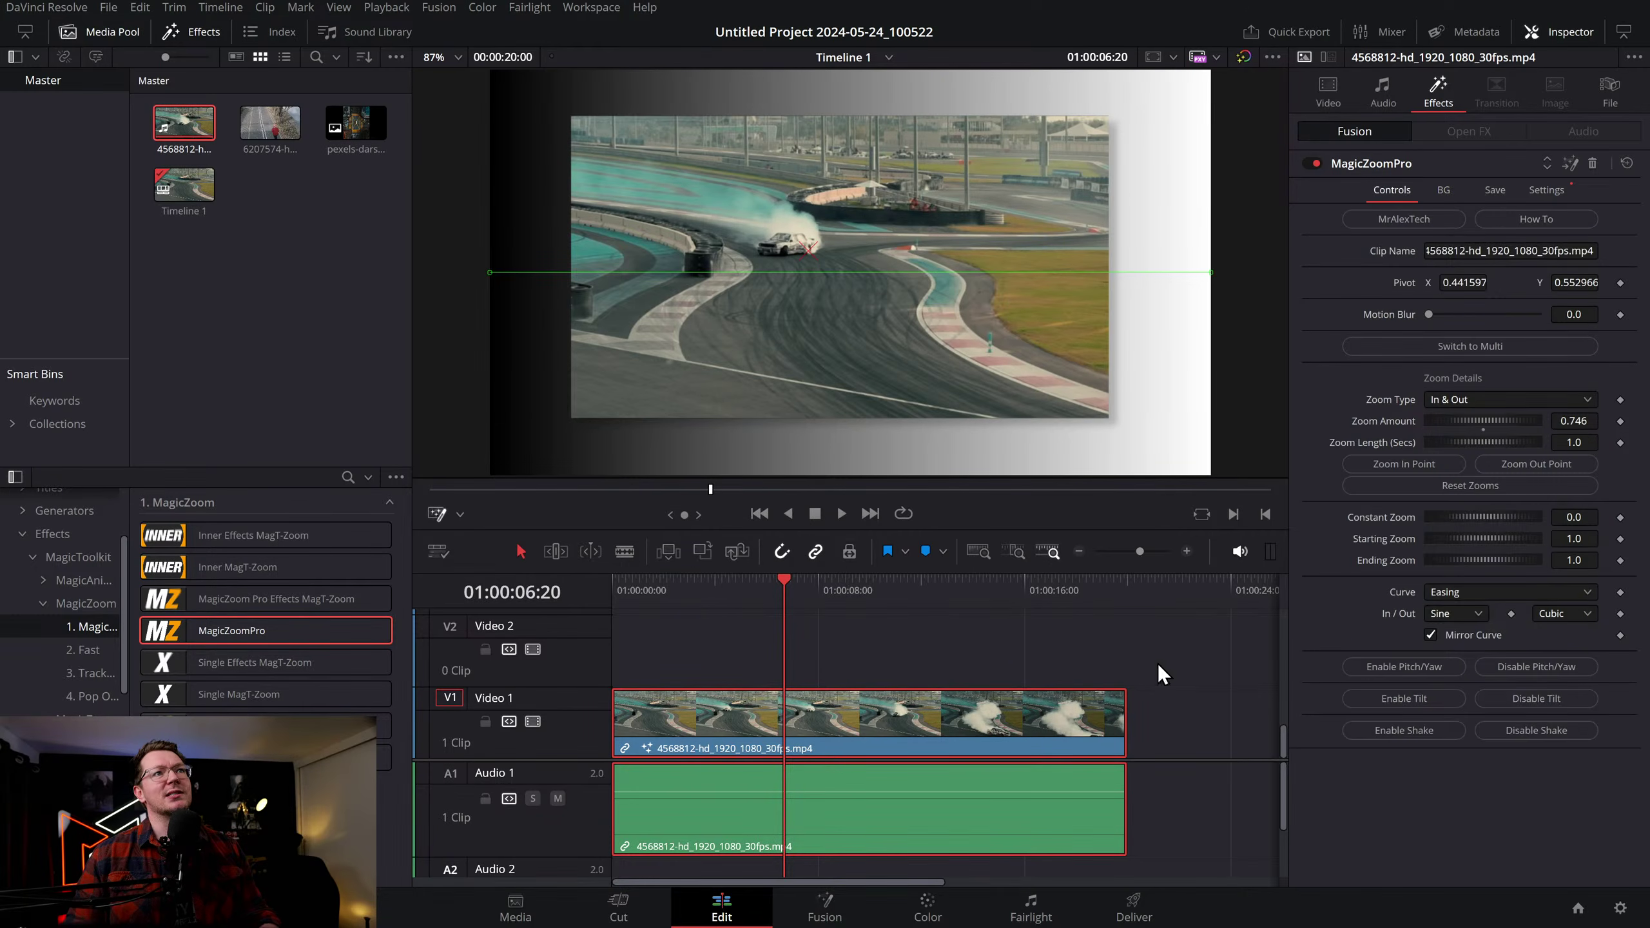
key("ctrl+b")
left_click(765, 580)
key("space")
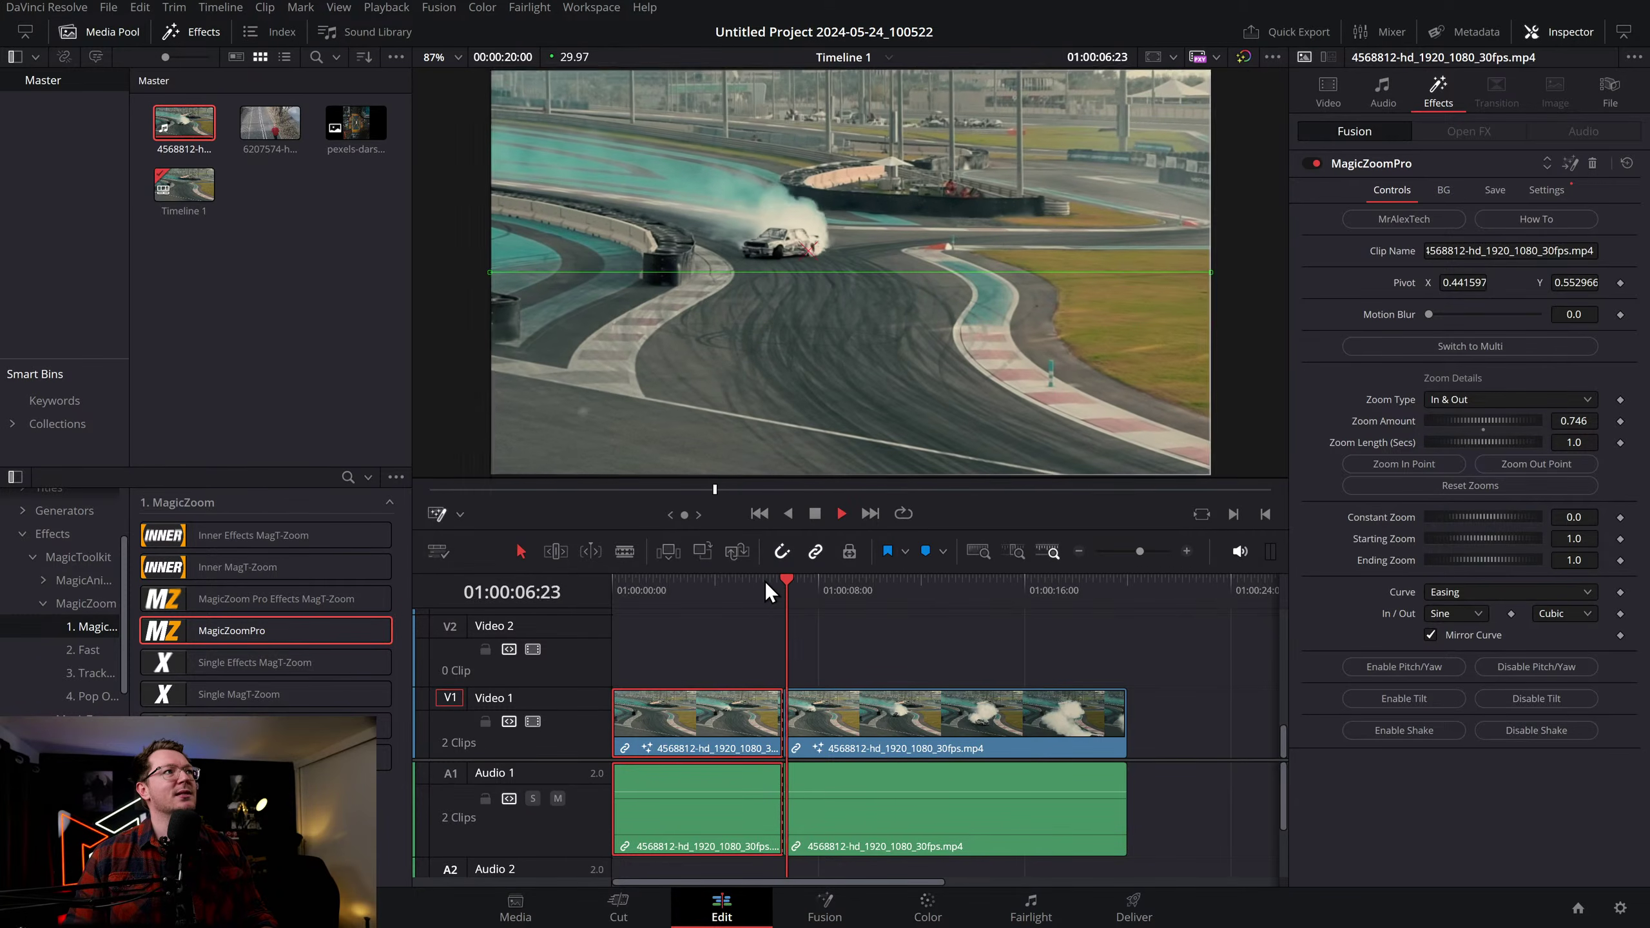
key("space")
Enable Pitch/Yaw on the second half of the split clip and move its pivot to about X 0.90, Y 0.22
left_click(895, 735)
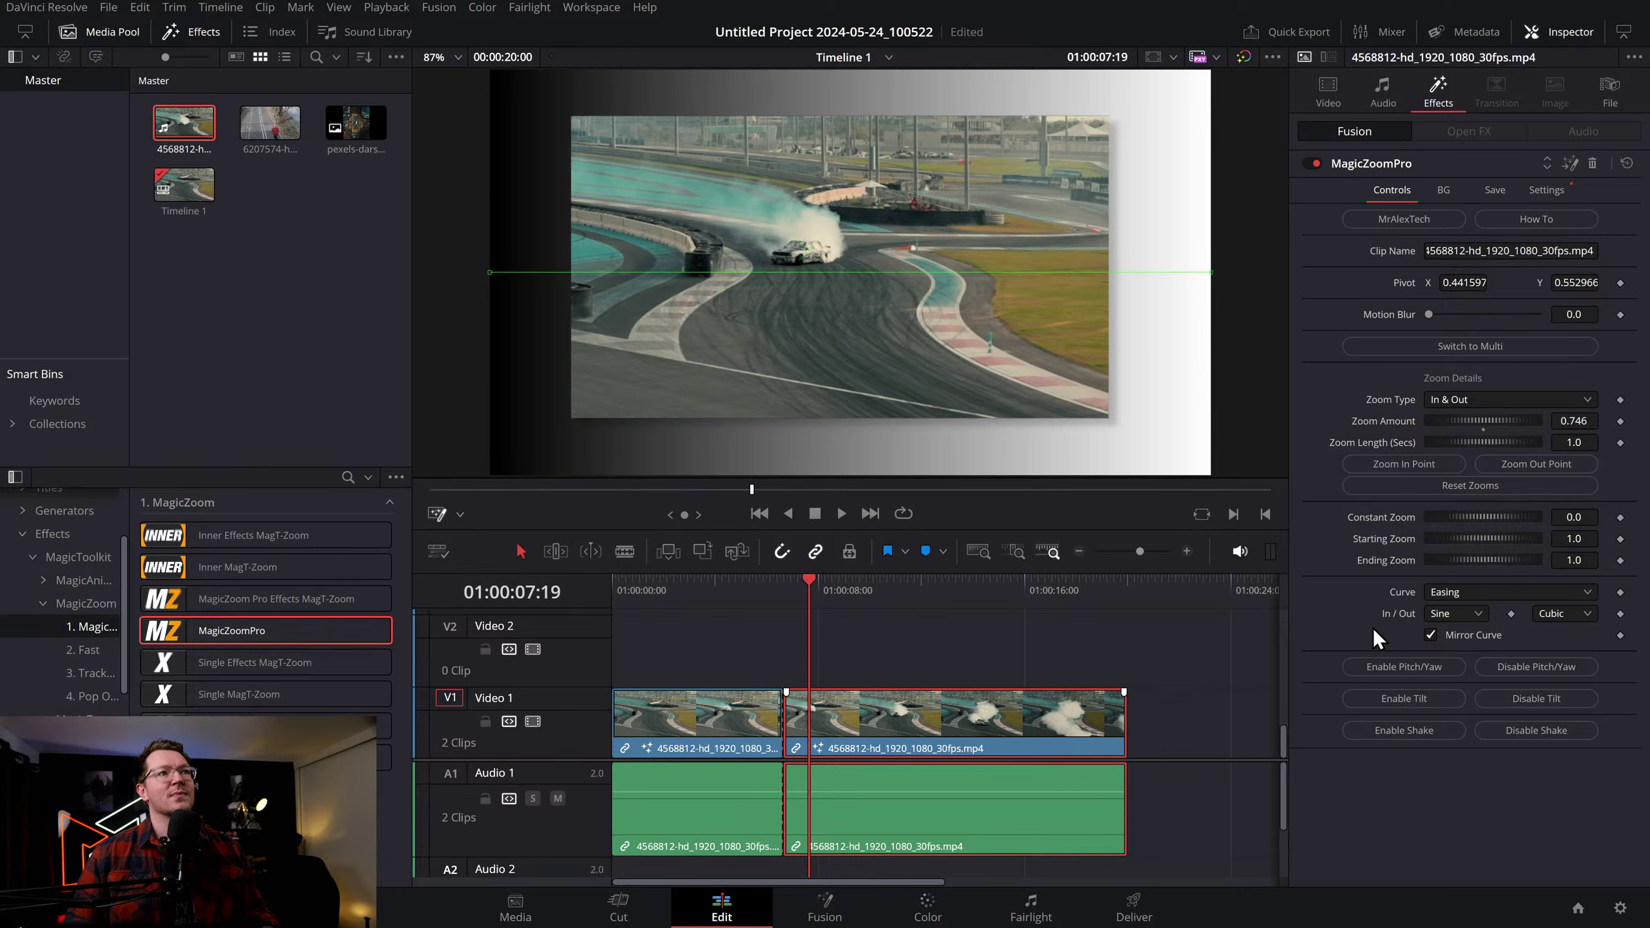
left_click(1406, 699)
left_click(1487, 704)
left_click(1423, 668)
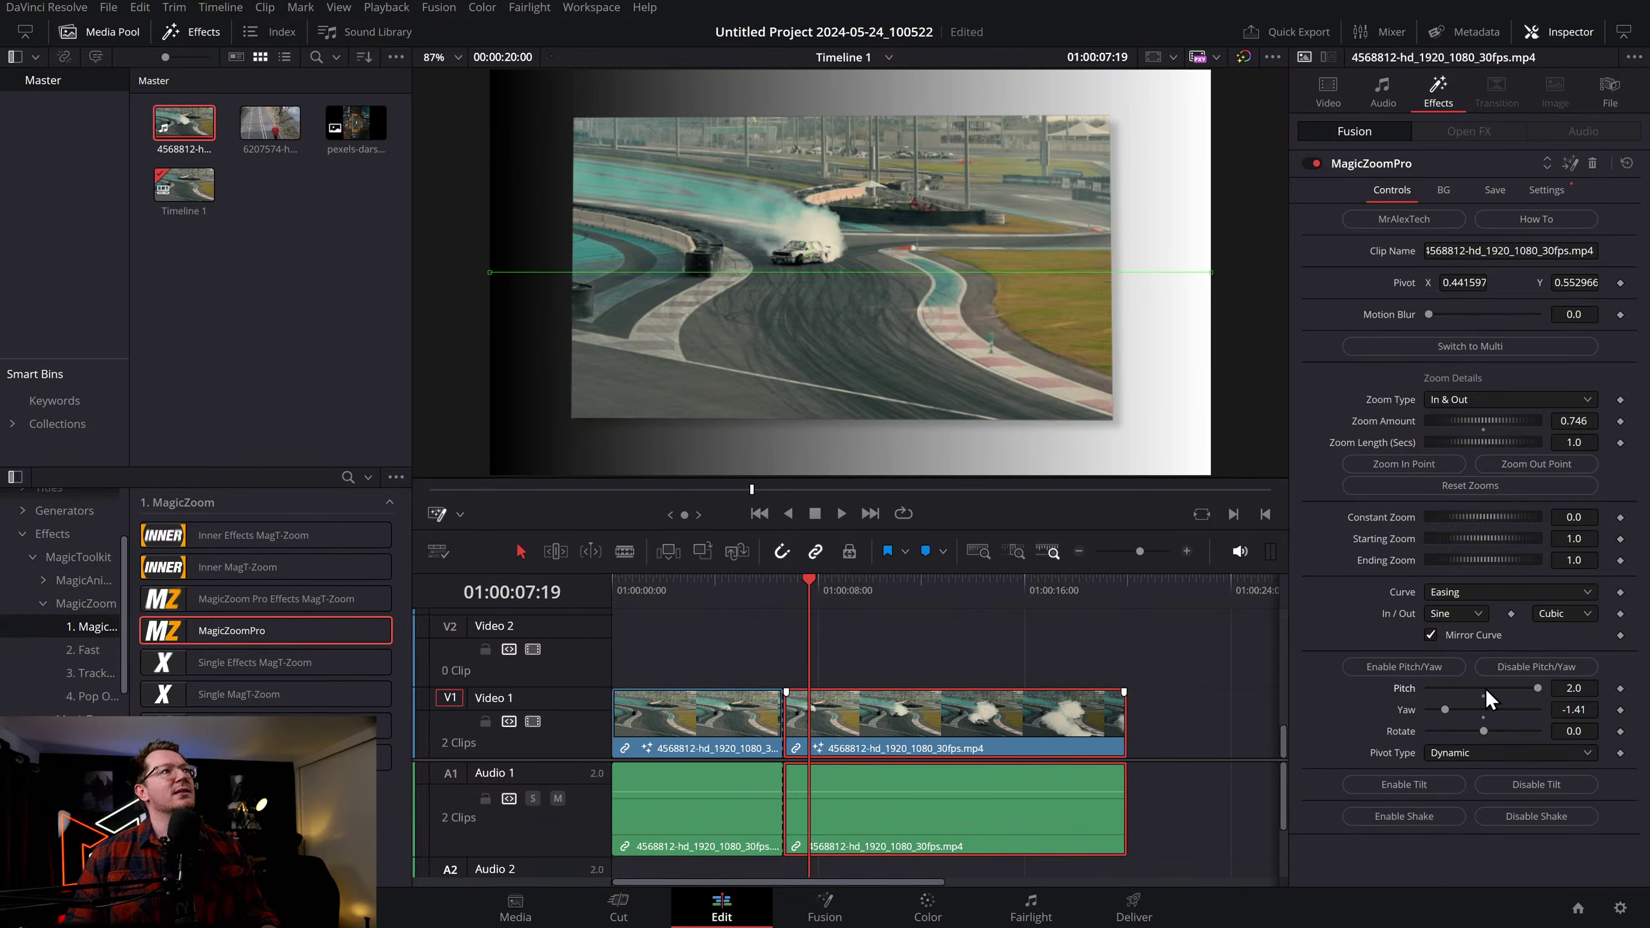
left_click_drag(785, 589, 807, 589)
mouse_move(806, 254)
left_mouse_down()
mouse_move(1138, 415)
mouse_move(546, 444)
mouse_move(488, 101)
mouse_move(1217, 112)
mouse_move(1135, 387)
left_mouse_up()
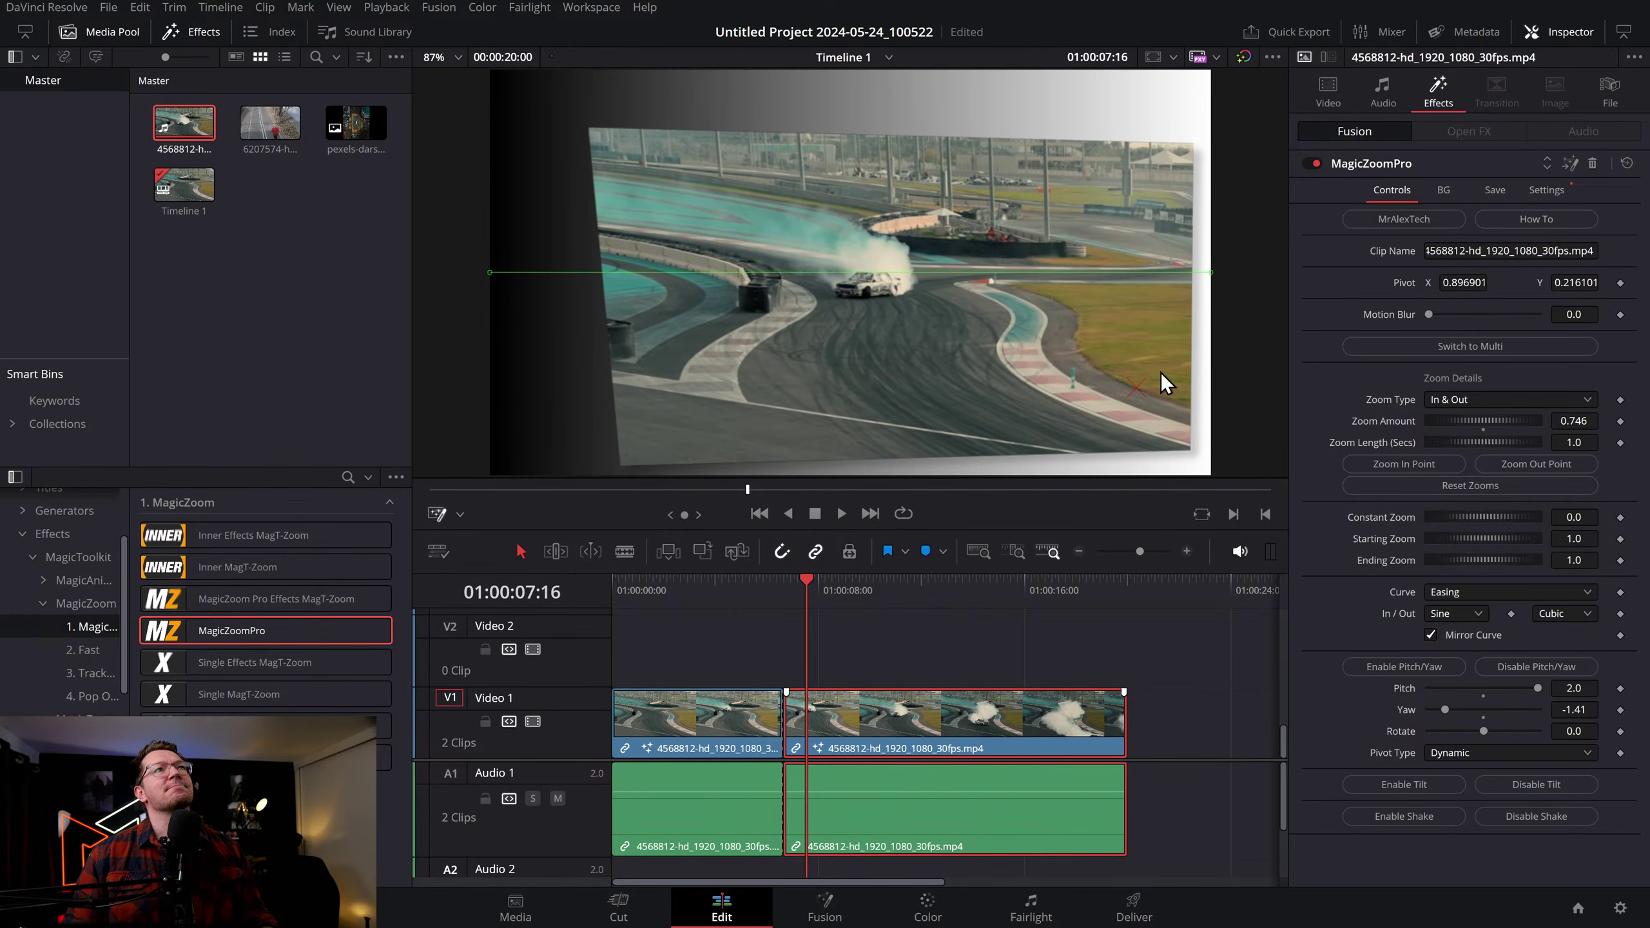
Reset the MagicZoomPro effect and apply MagicZoomFREE to the racing clip on Video 1
left_click(1627, 163)
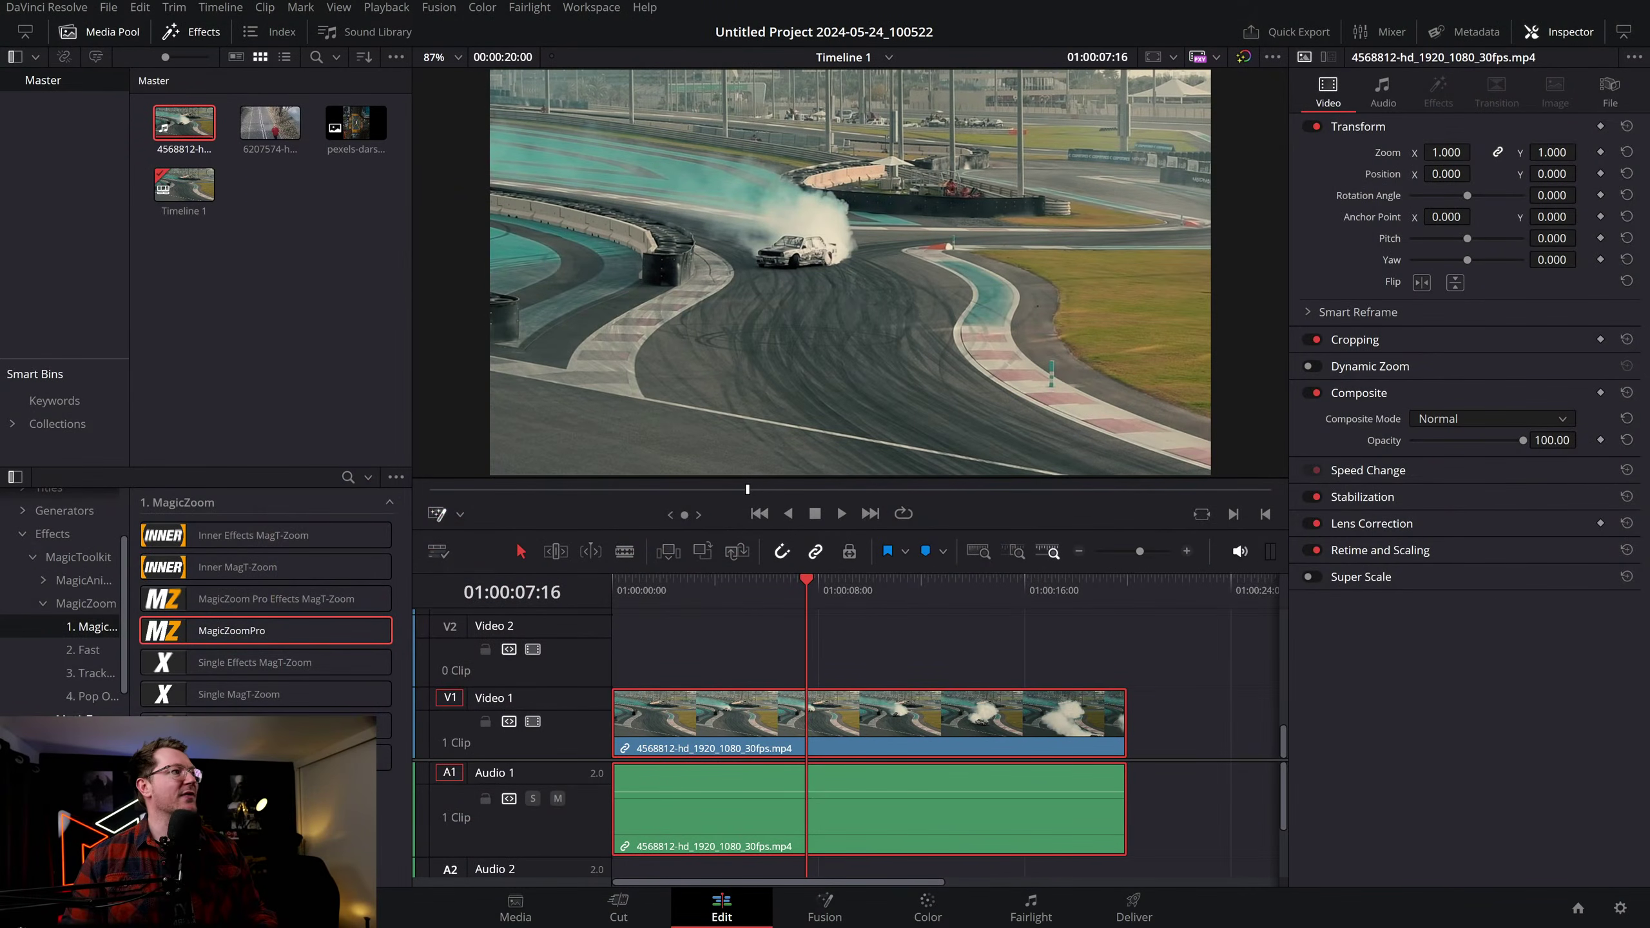
left_click(81, 717)
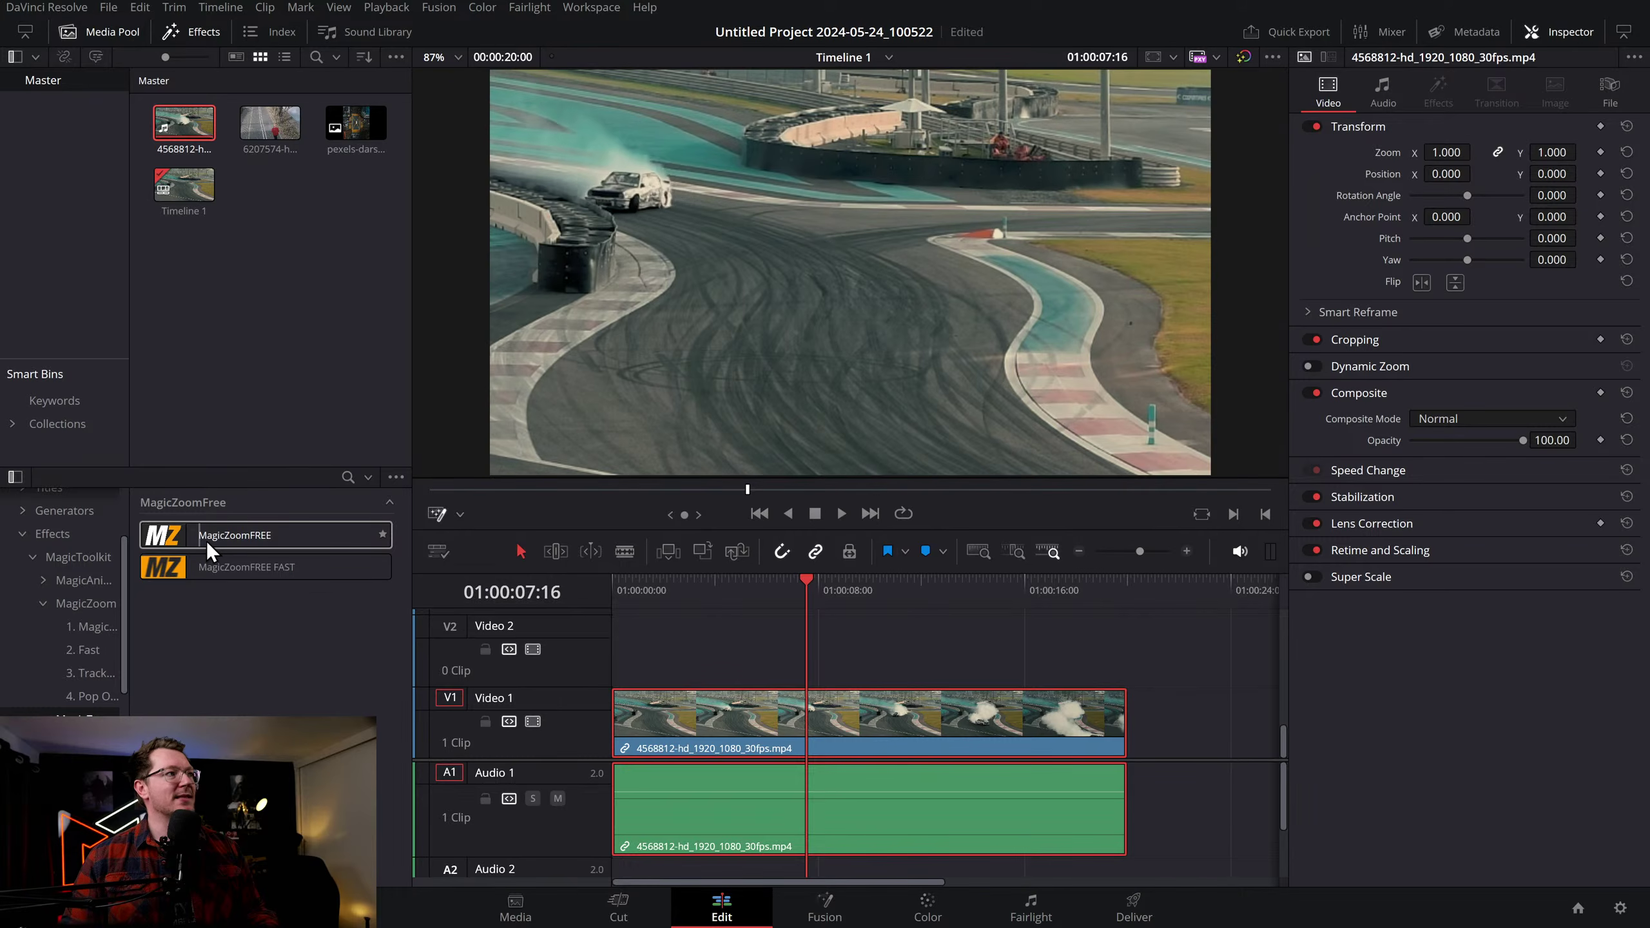
left_click_drag(198, 537, 716, 721)
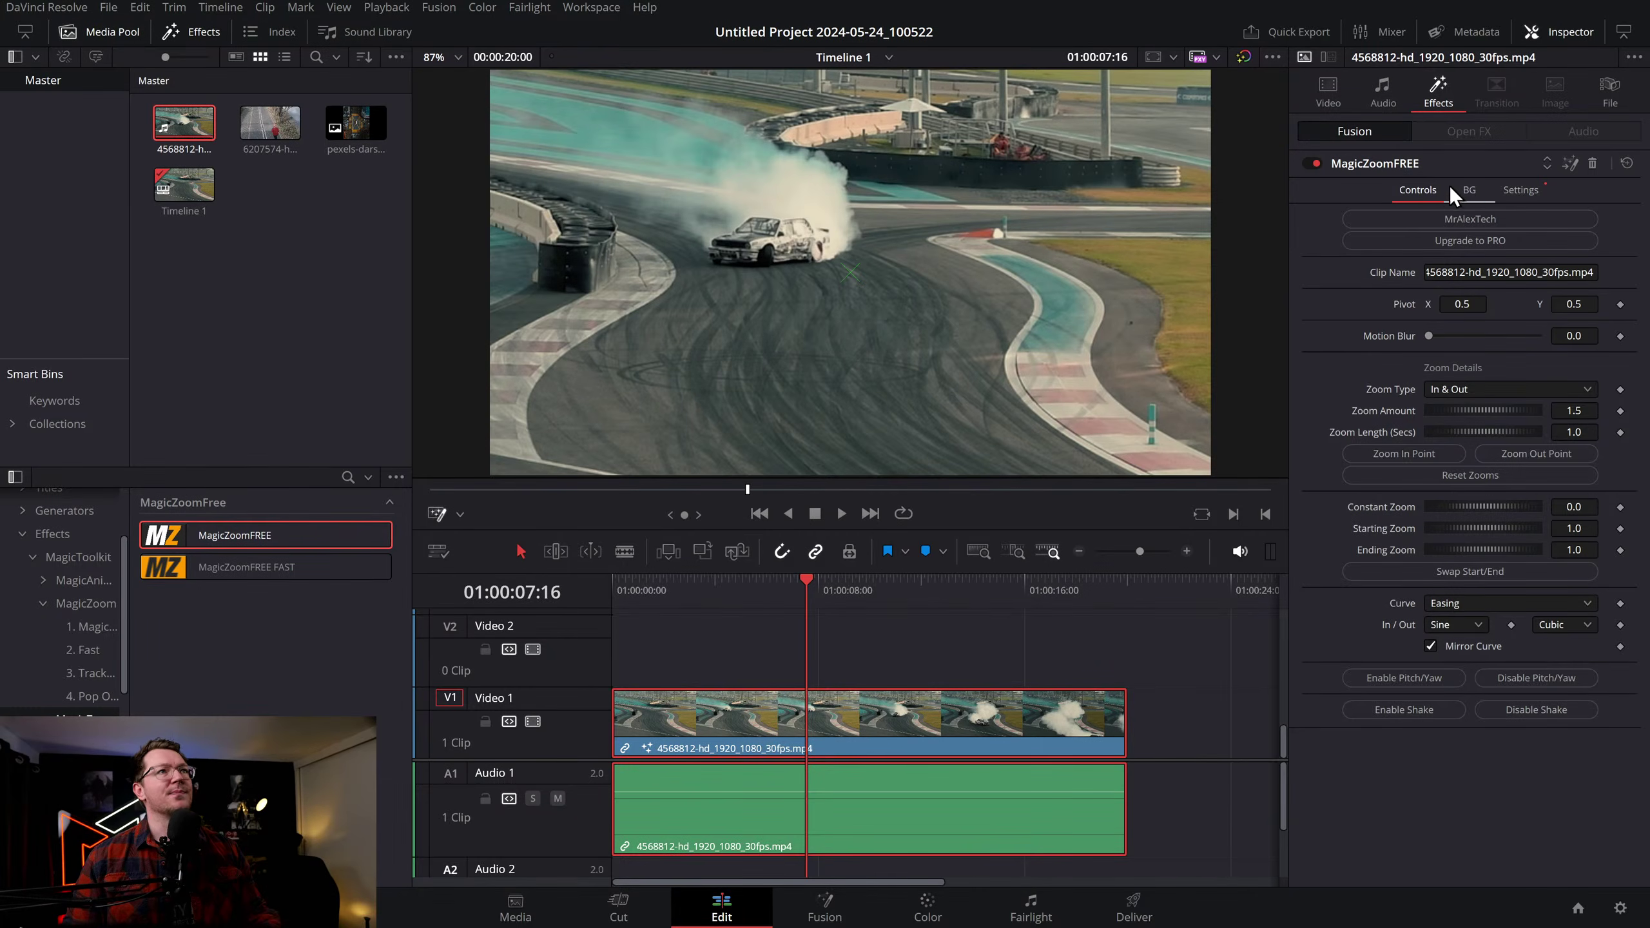
Replace MagicZoomFREE with MagicZoomFREE FAST on the racing clip and preview it from the clip's start
left_click(1592, 163)
left_click_drag(288, 567, 764, 713)
left_click_drag(827, 589, 591, 585)
key("space")
key("space")
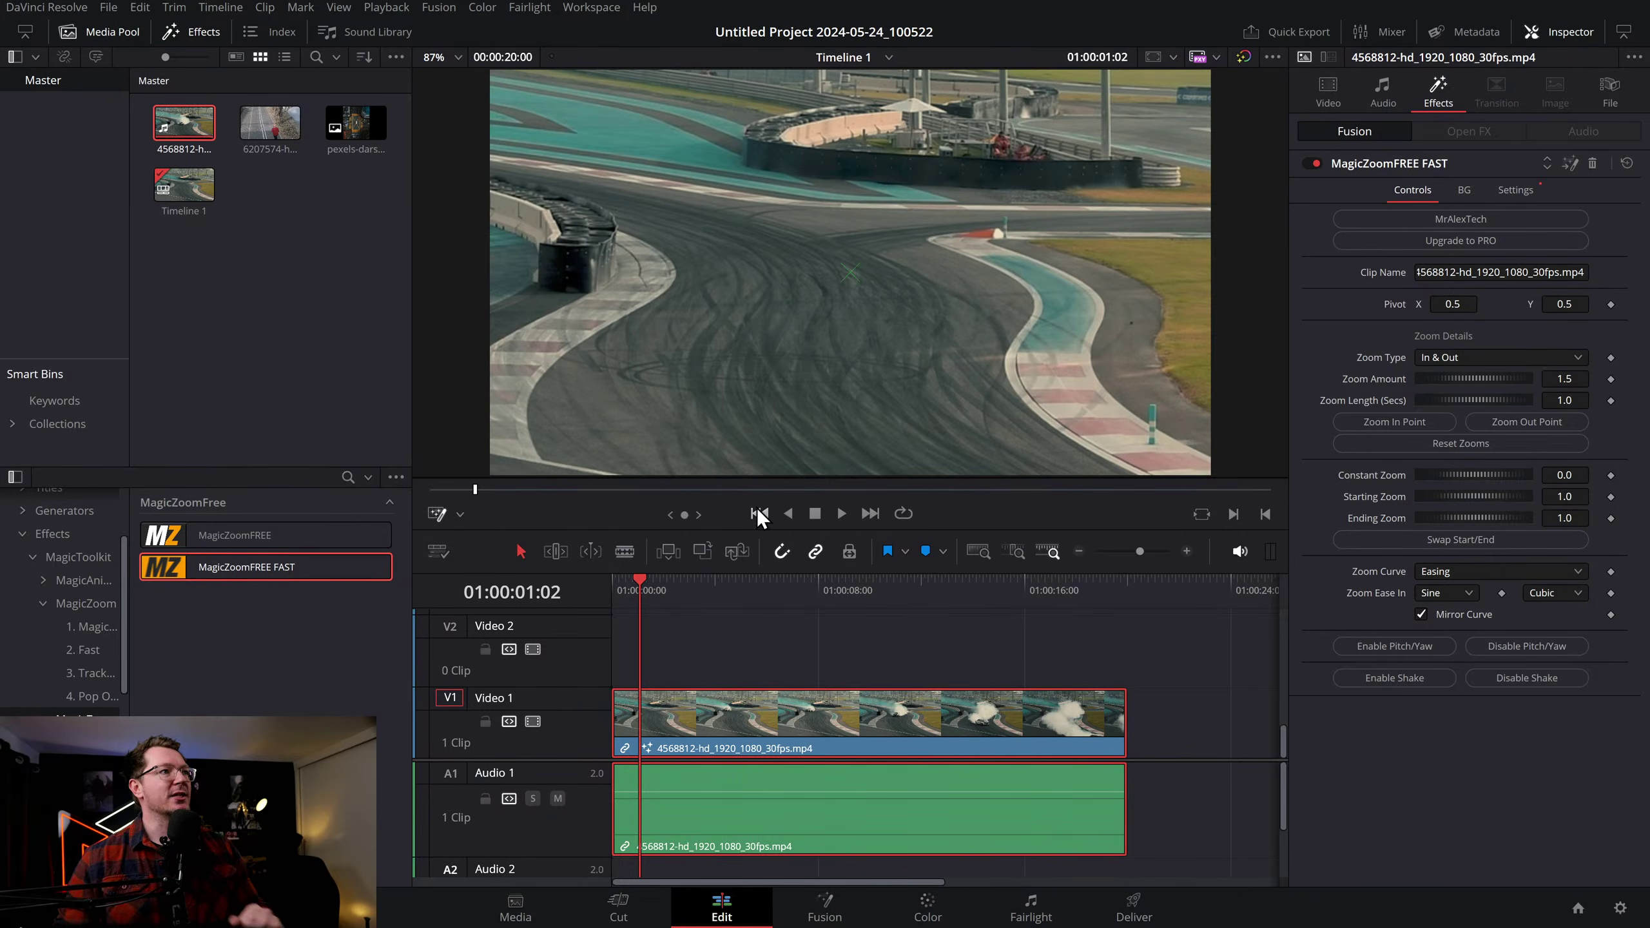
Duplicate the racing clip into four back-to-back copies on Video 1 and play across the first cut
left_click(1078, 551)
left_click(1079, 551)
left_click_drag(681, 714, 799, 720)
mouse_move(928, 714)
left_mouse_down()
mouse_move(678, 715)
mouse_move(981, 719)
mouse_move(919, 721)
left_mouse_up()
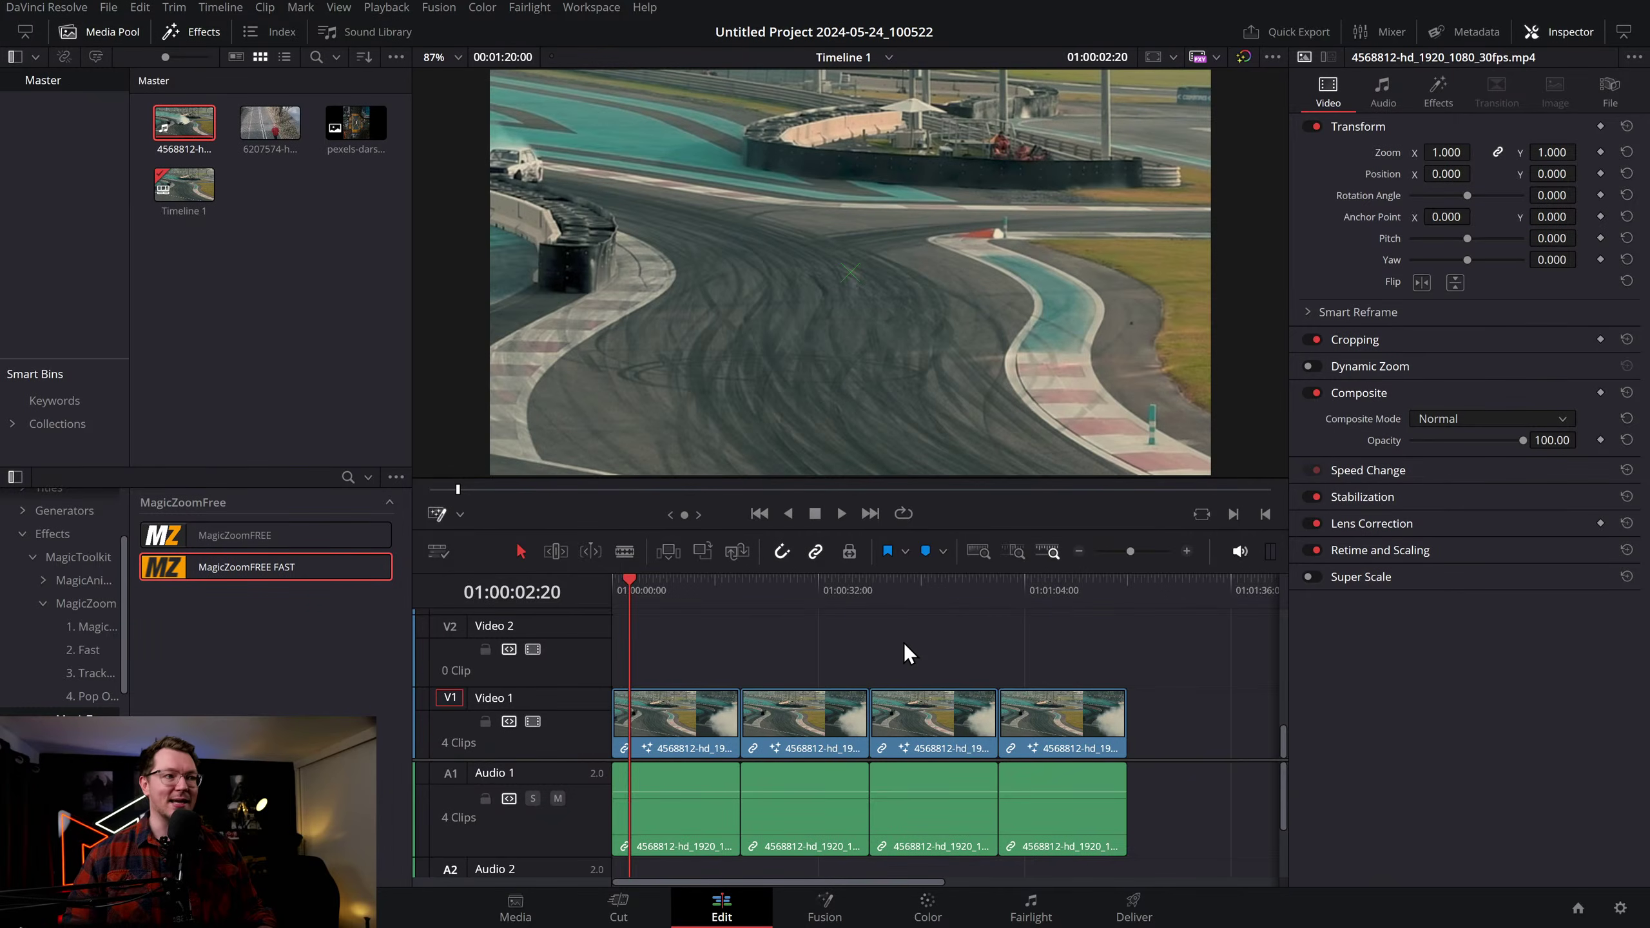
left_click(713, 593)
key("space")
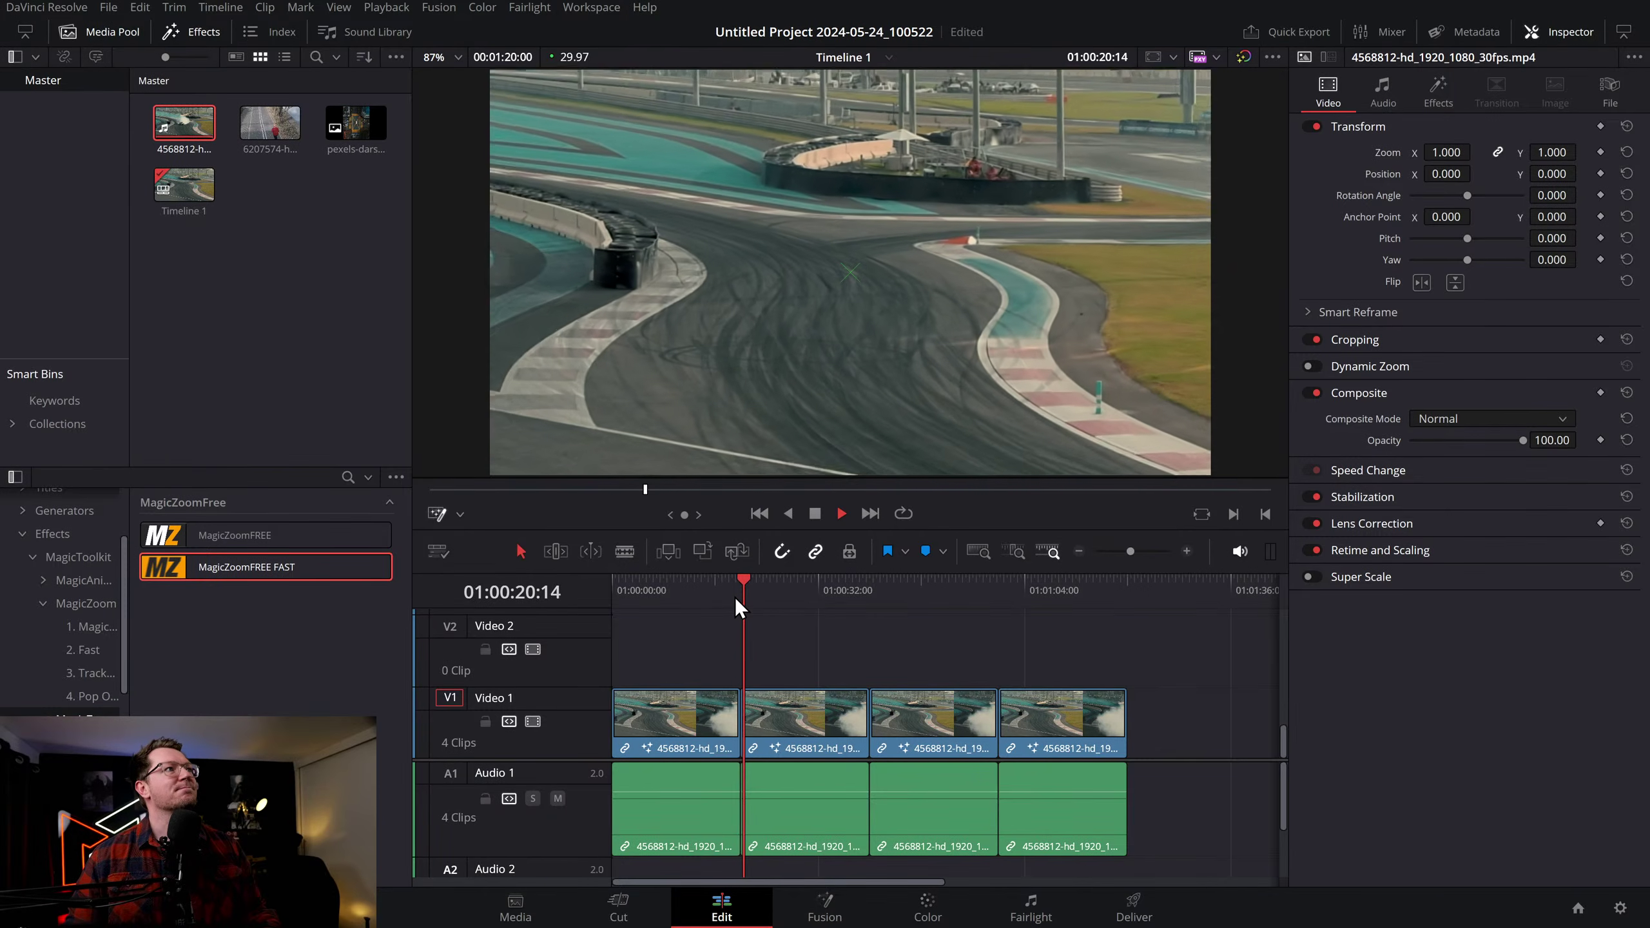
key("space")
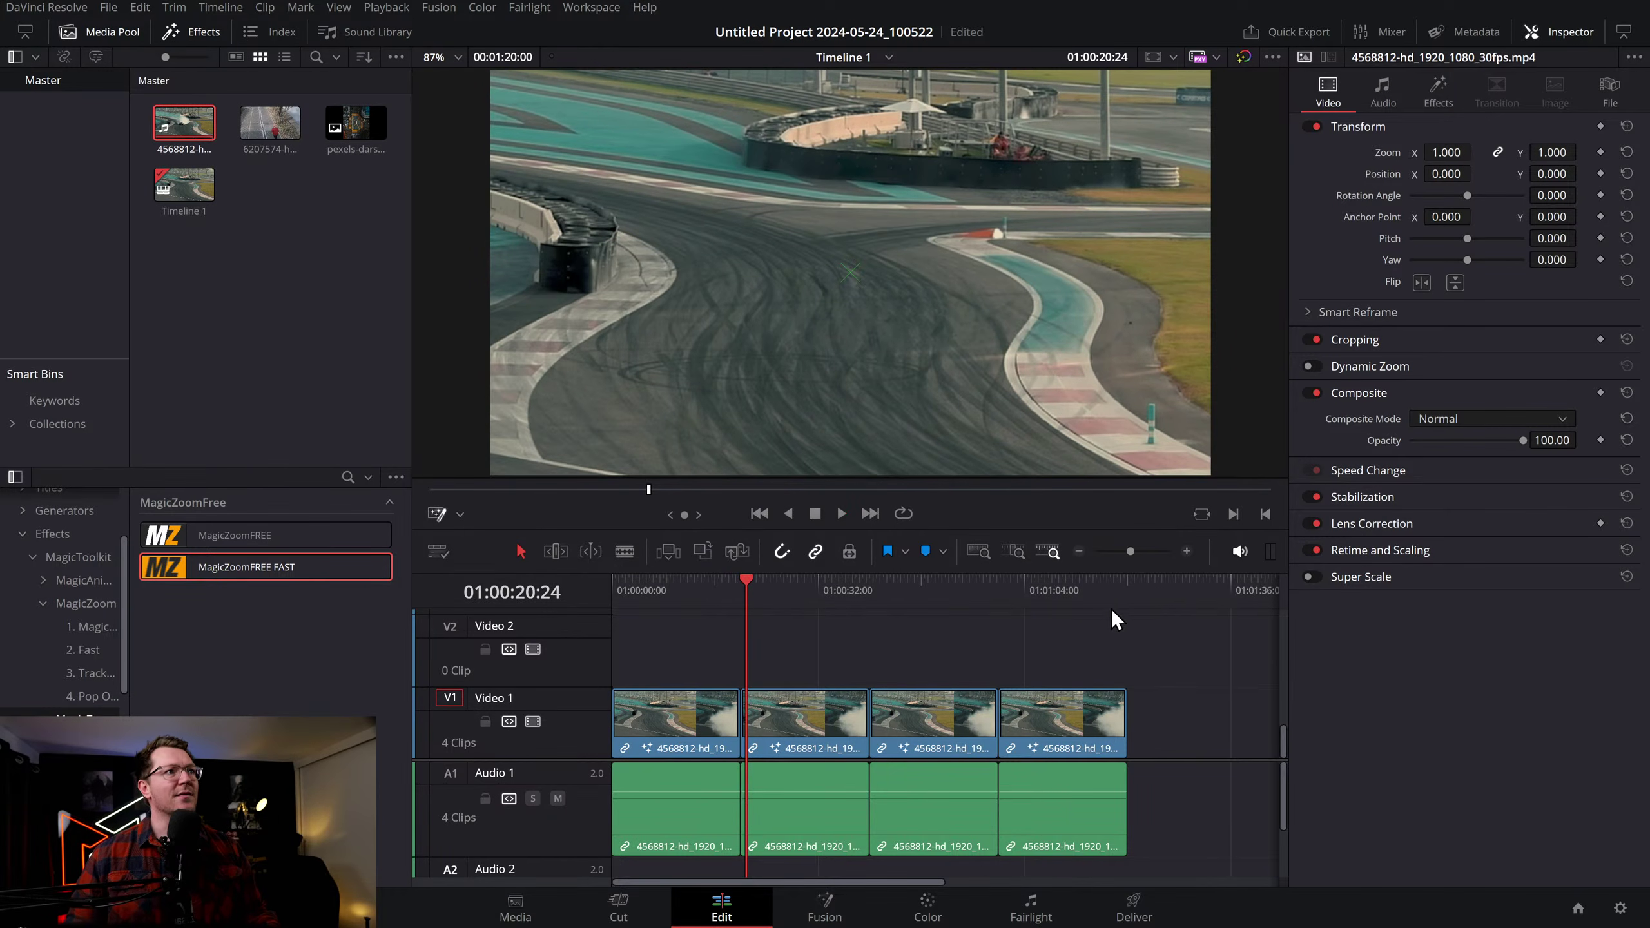
On the Deliver page, set the export encoder to NVIDIA and the encoding preset to Very Fast
left_click(1131, 907)
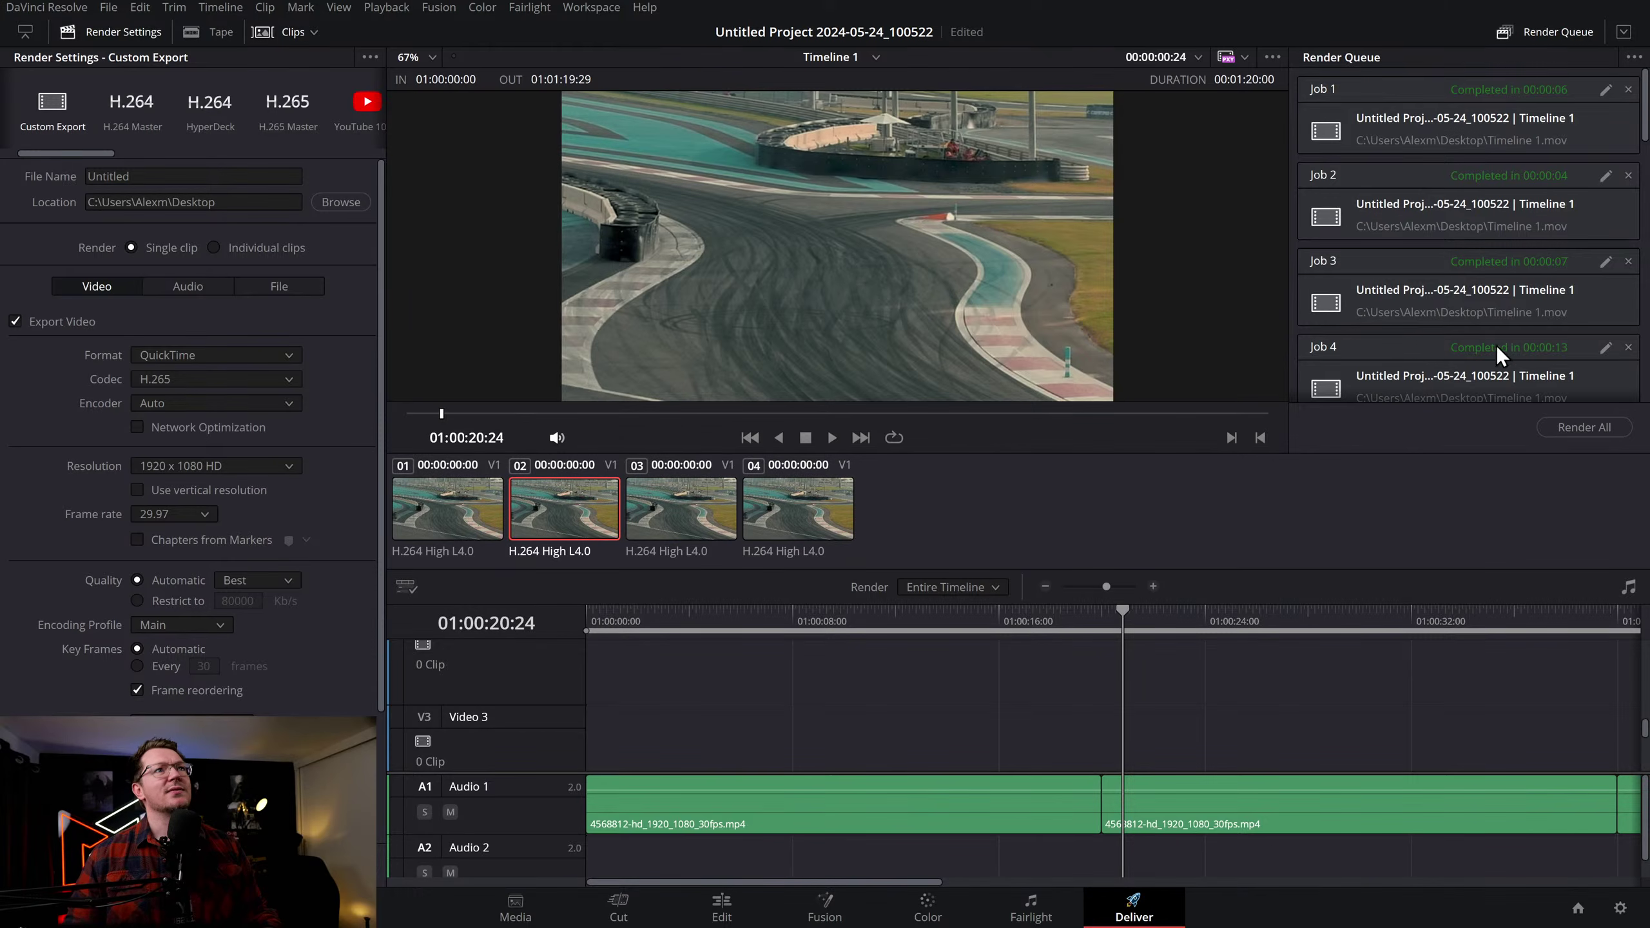
scroll(1488, 355, "down", 12)
left_click(1501, 352)
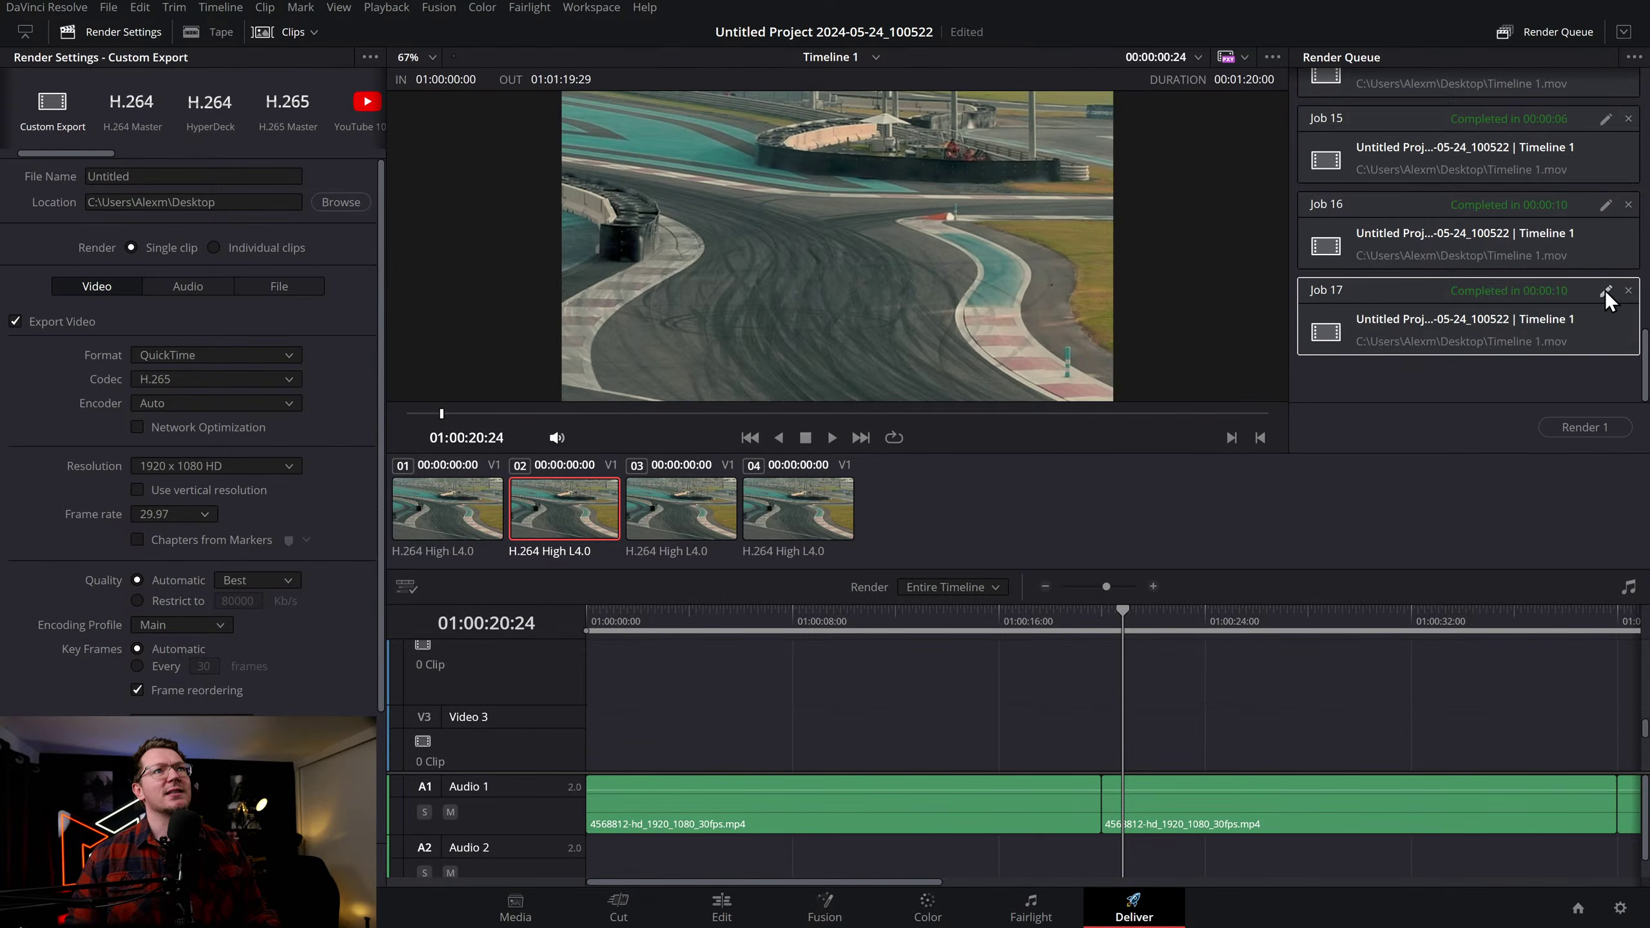
left_click(183, 405)
left_click(183, 443)
scroll(210, 433, "down", 3)
left_click(194, 588)
left_click(193, 591)
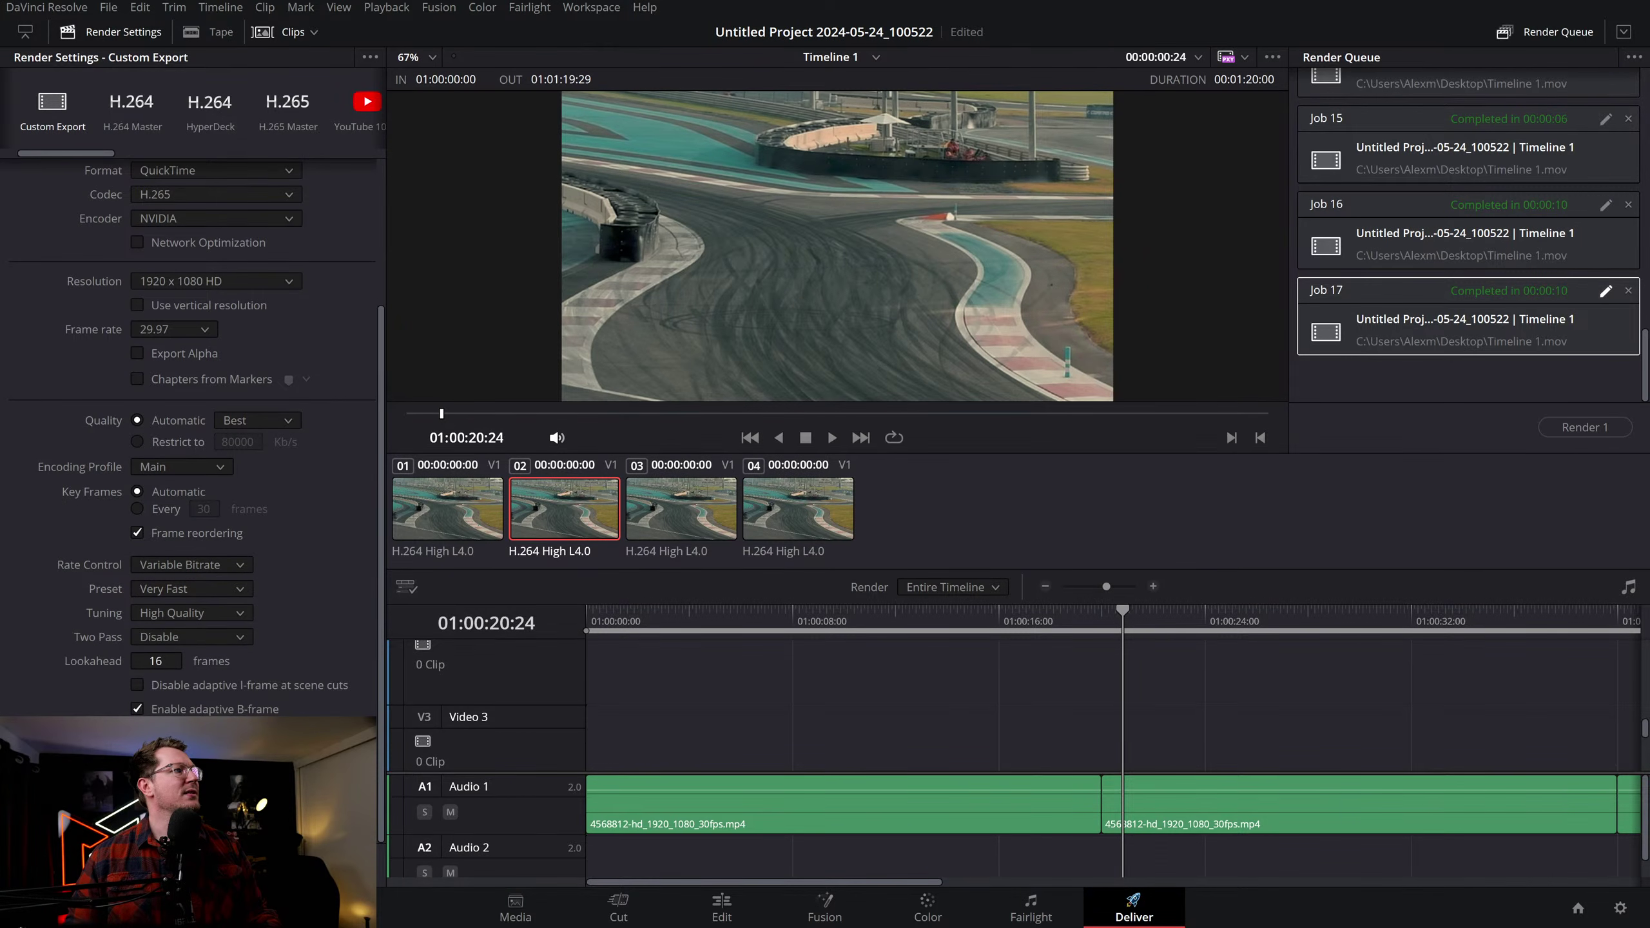
Add the four-clip timeline to the render queue and render the new job
left_click(312, 867)
left_click(973, 524)
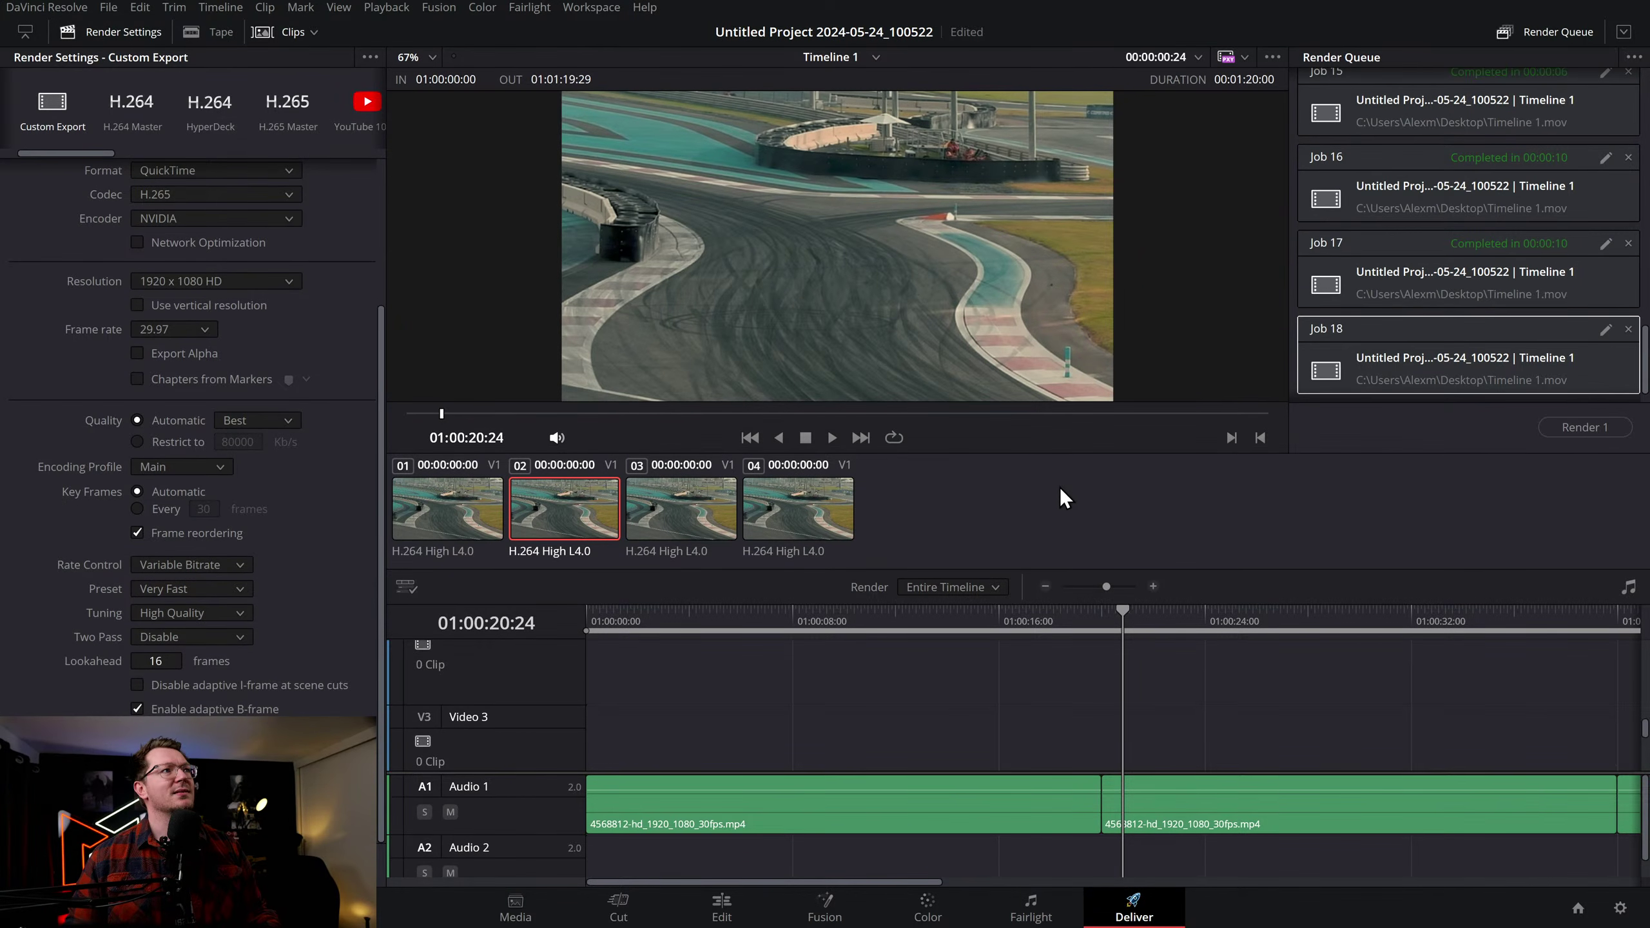
left_click(1576, 427)
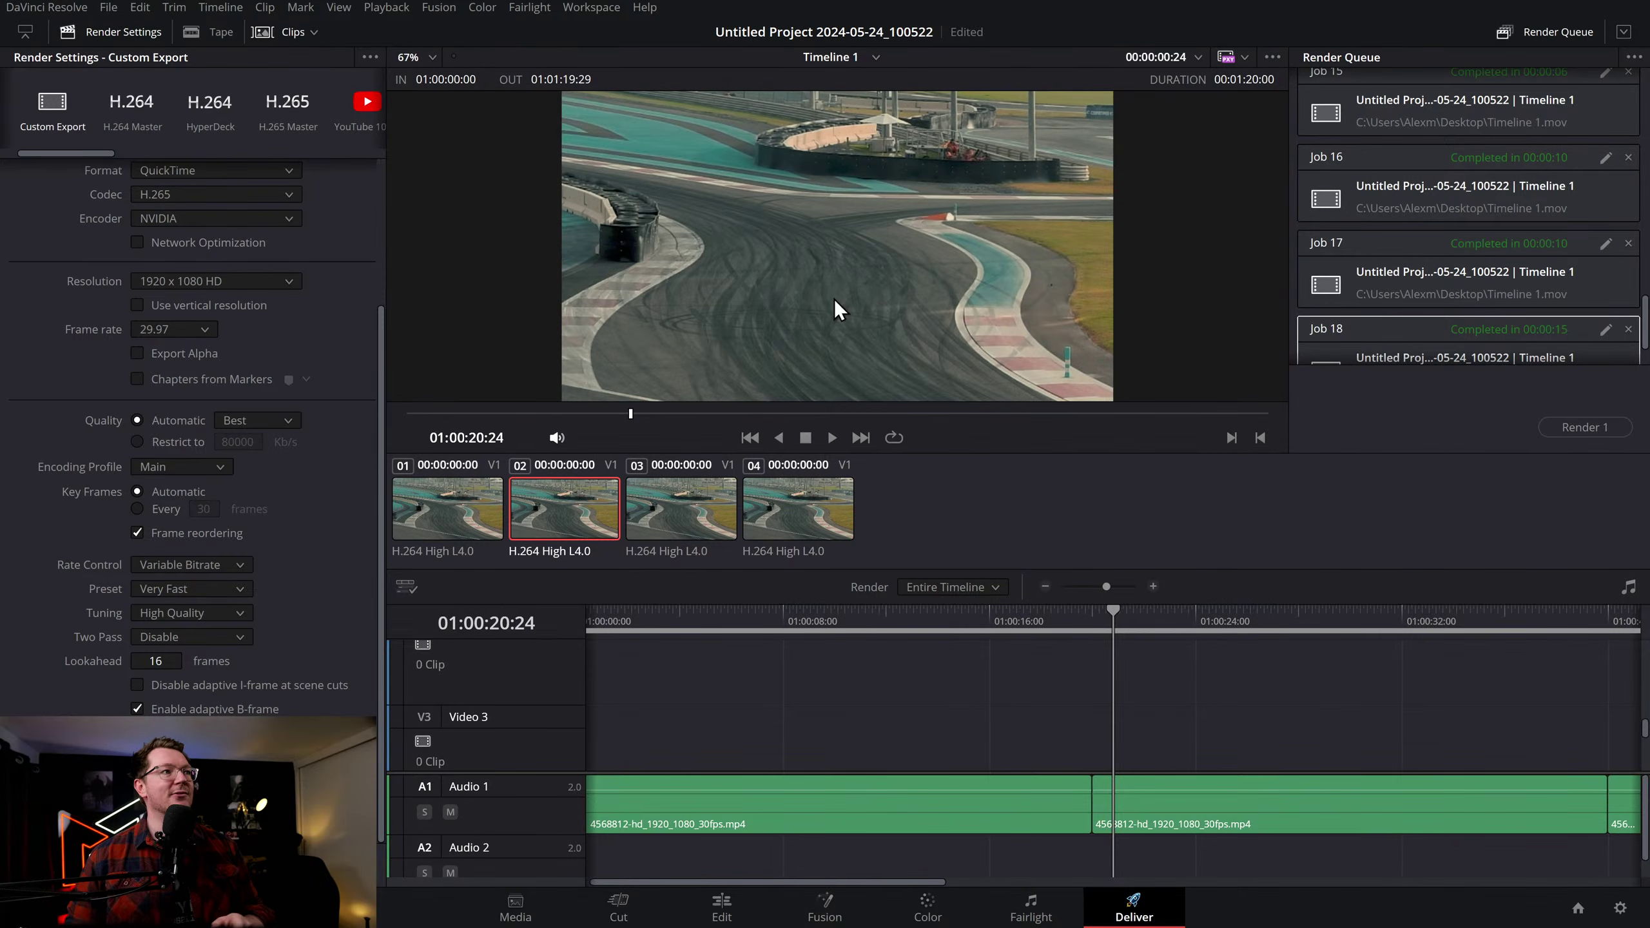
Back on the Edit page, delete the three extra racing clip copies and return the playhead to the timeline start
left_click(722, 908)
left_click_drag(769, 656, 1075, 720)
key("Delete")
left_click_drag(712, 585, 604, 599)
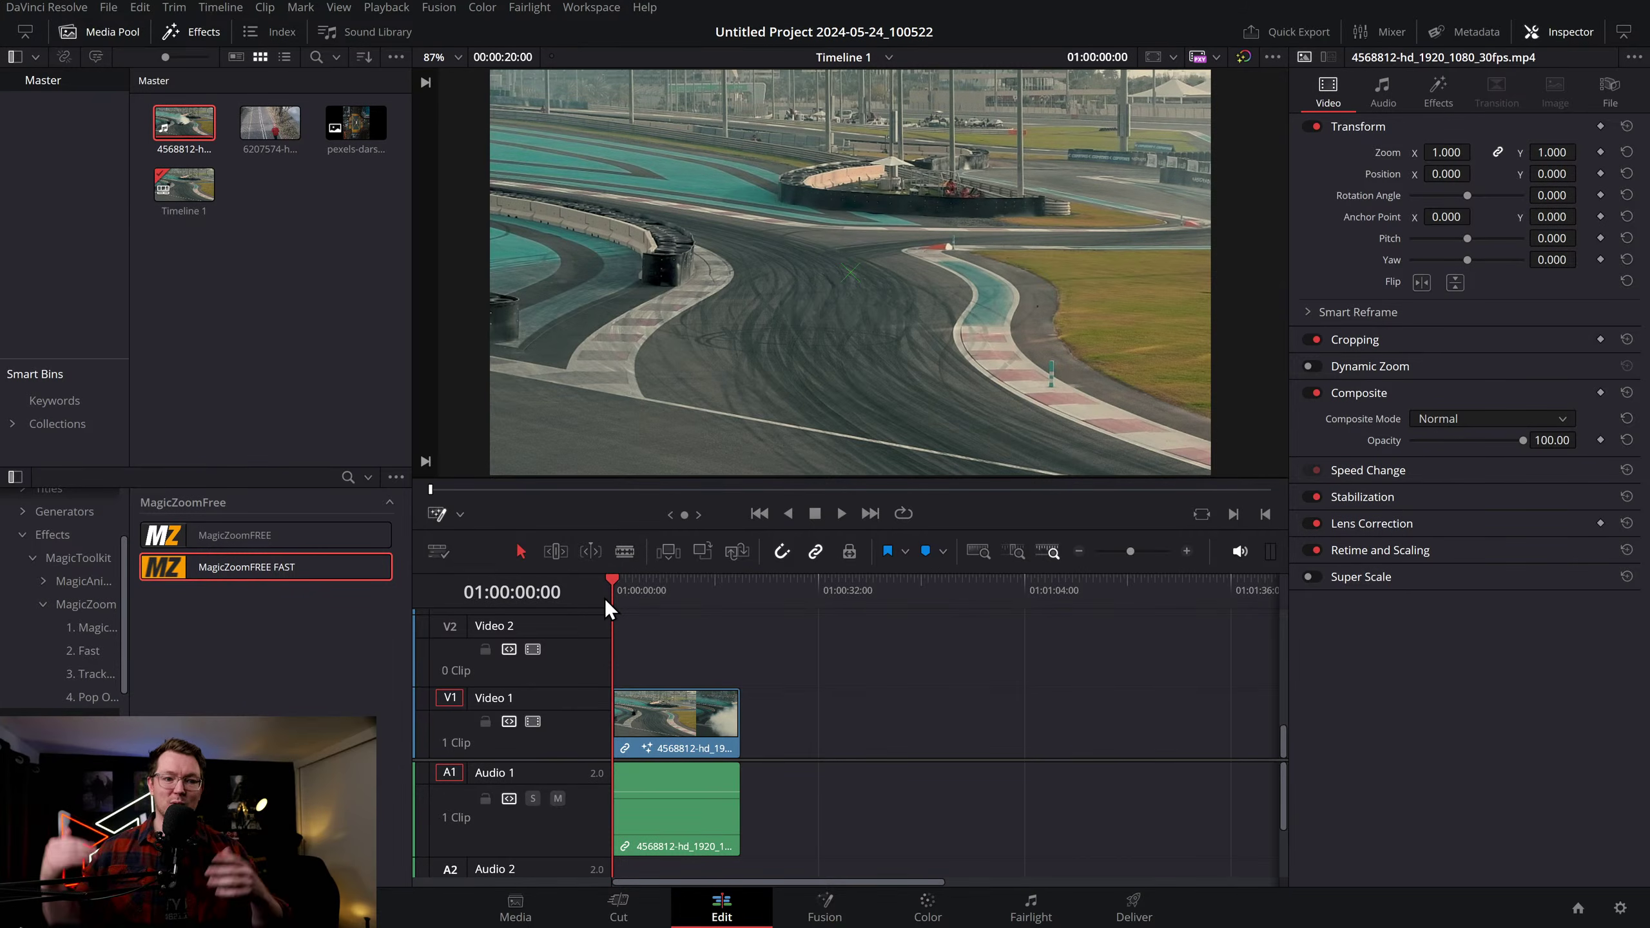
Remove the MagicZoomFREE FAST effect from the remaining racing clip
left_click(670, 697)
left_click(1438, 91)
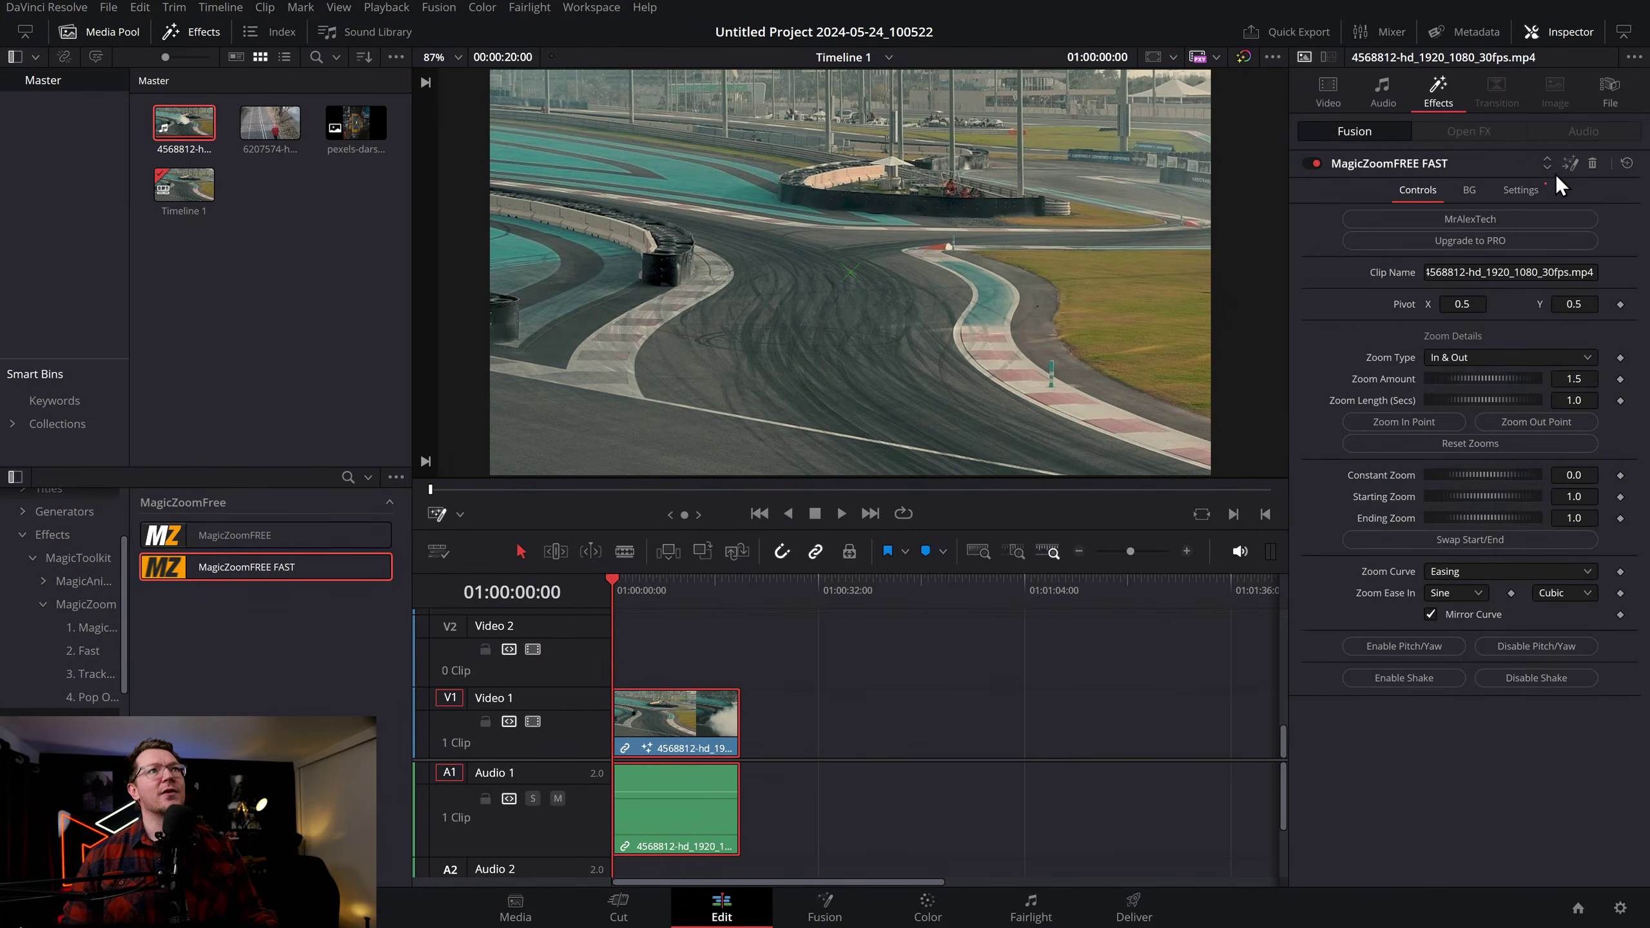
left_click(1592, 163)
left_click(1188, 550)
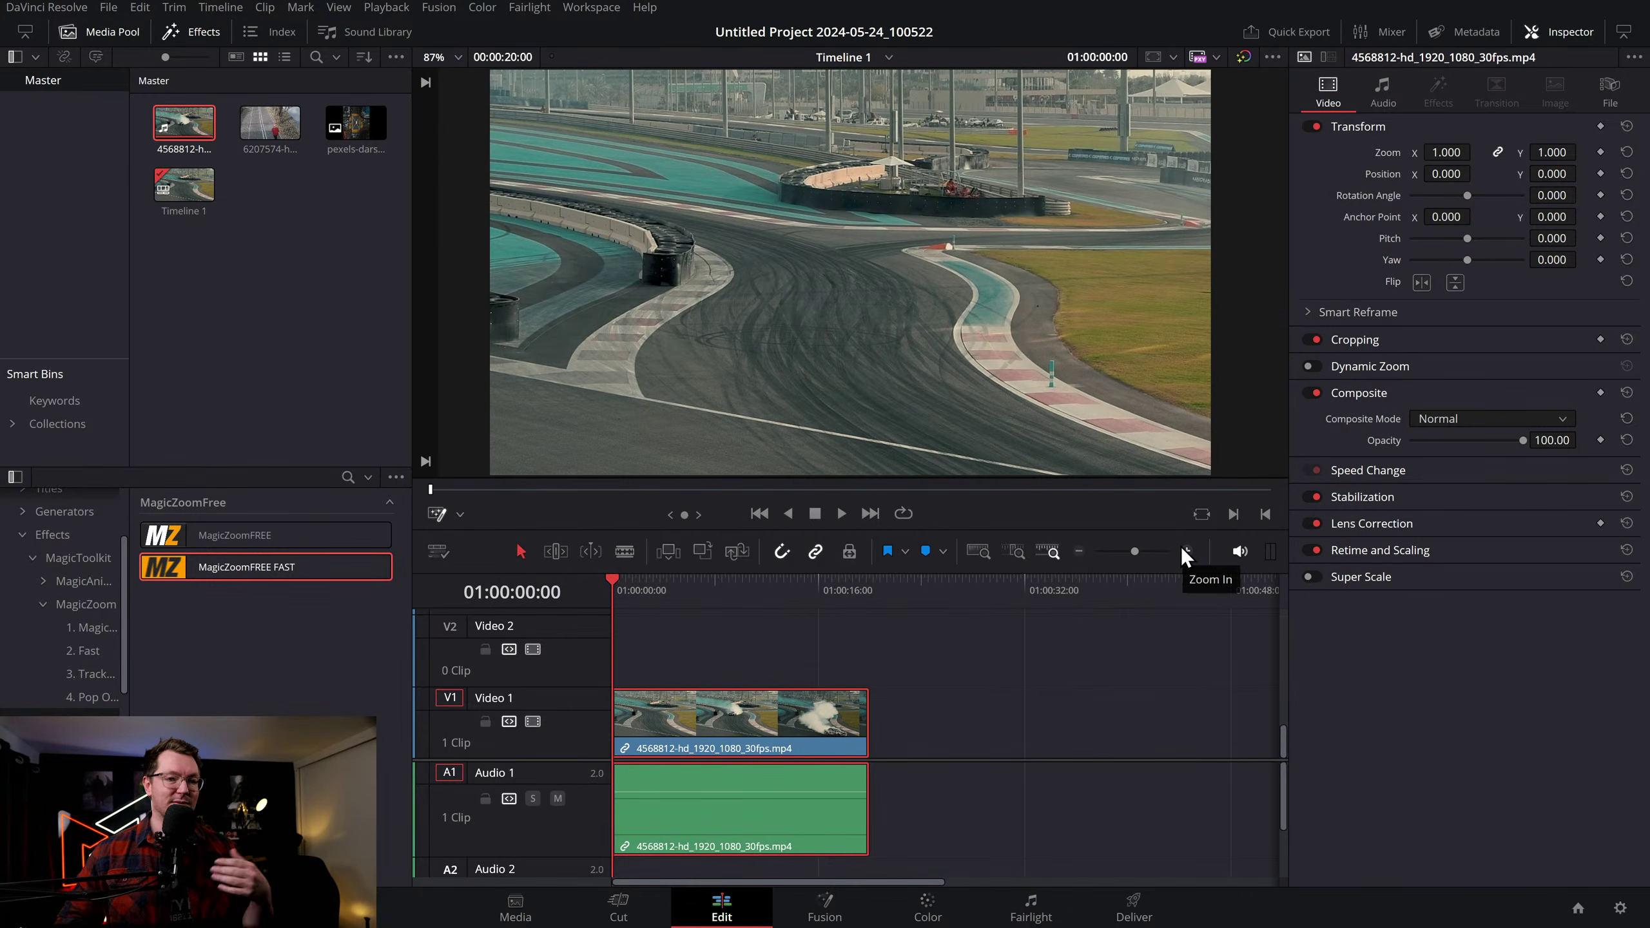
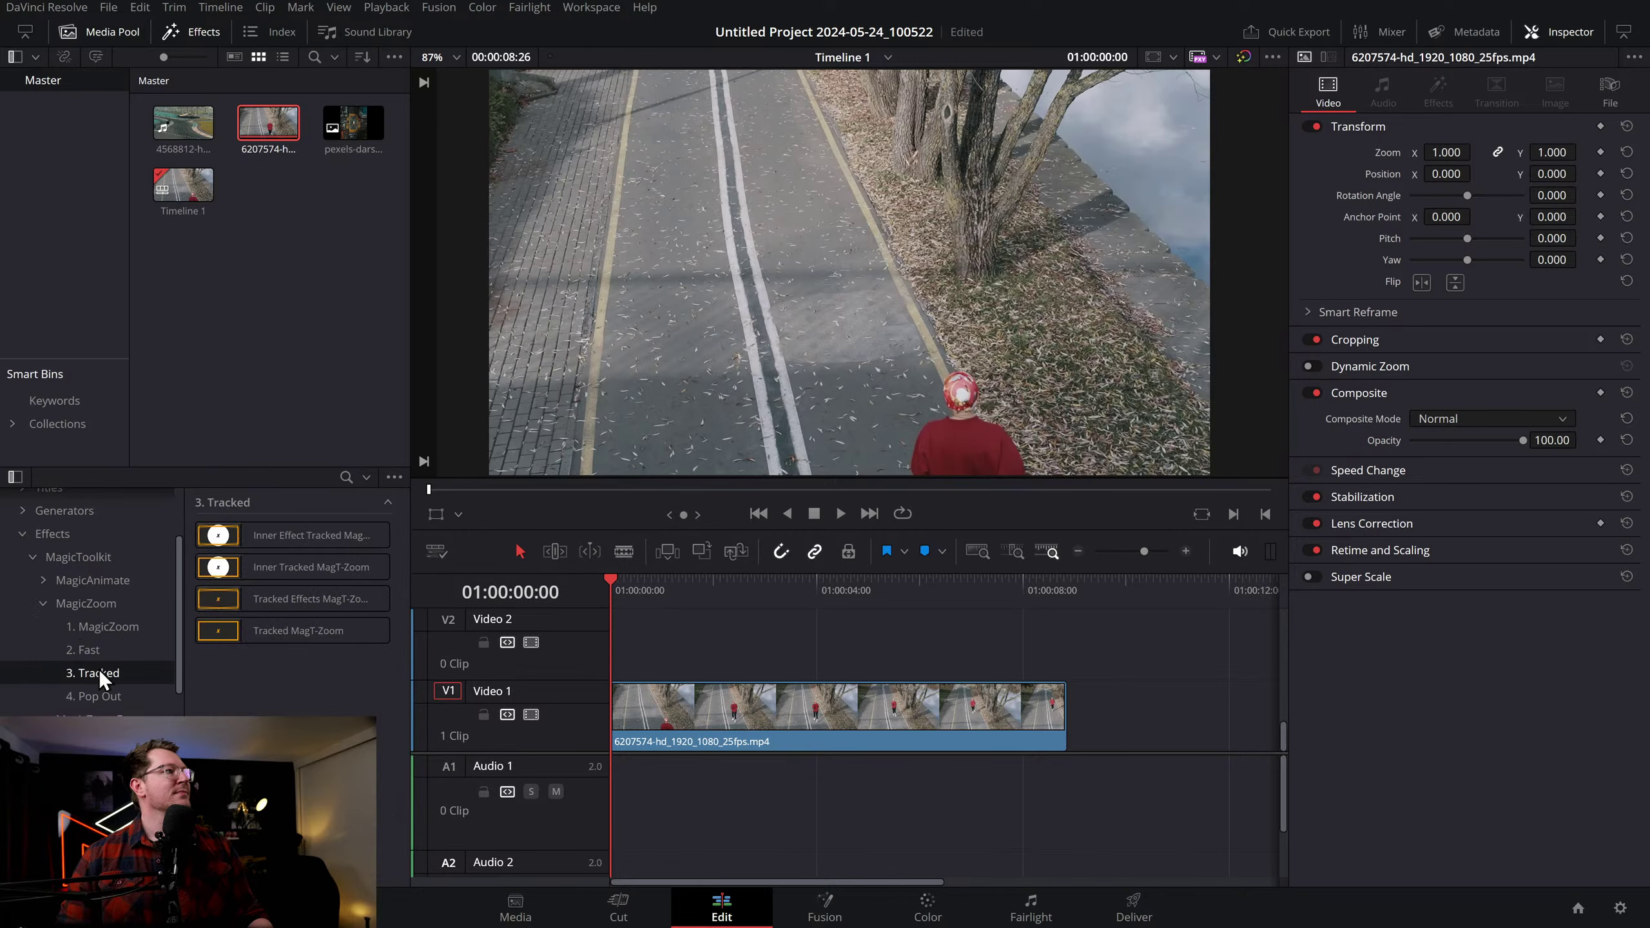
Apply Tracked MagT-Zoom to the runner clip, play its opening and return to the start
left_click_drag(296, 630, 700, 717)
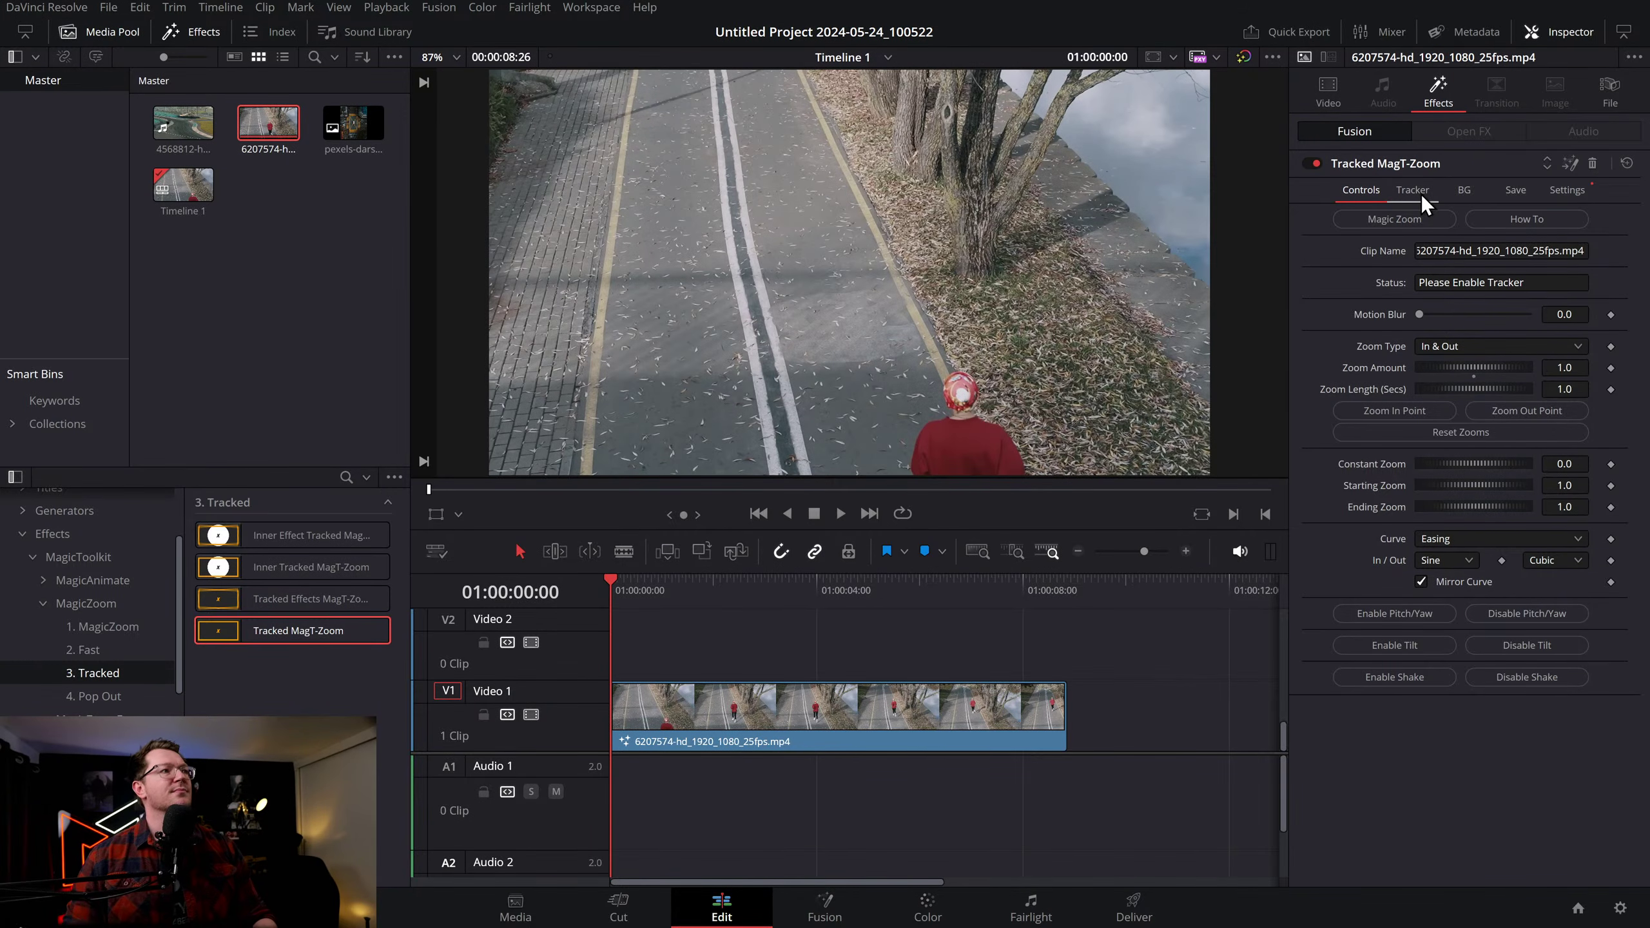
key("space")
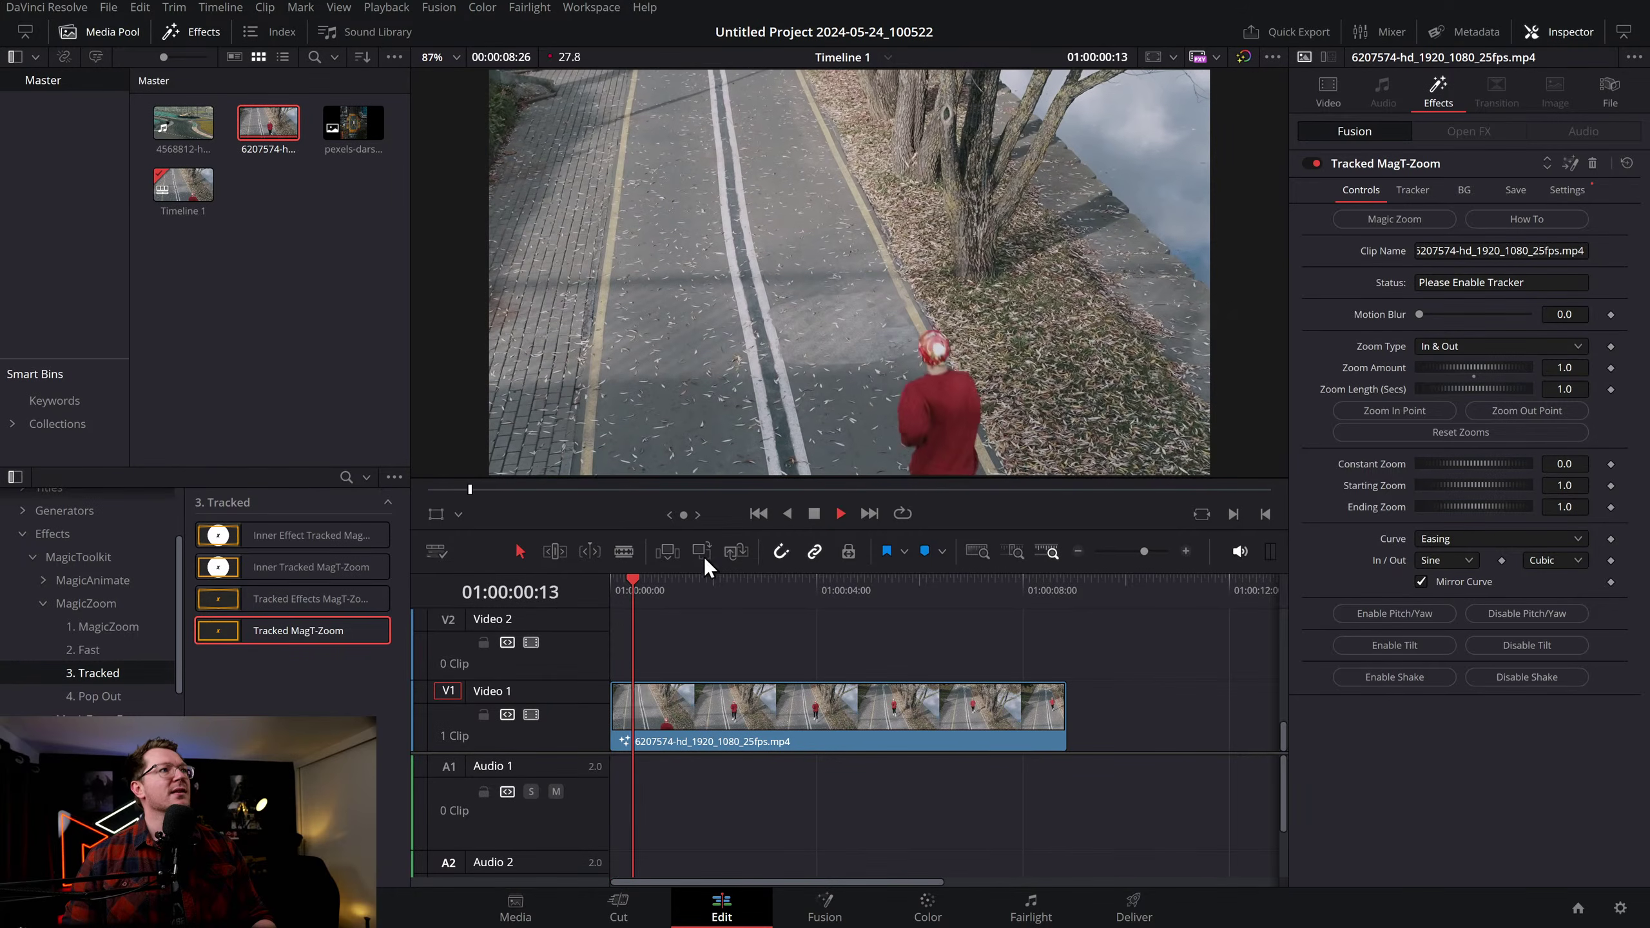
key("space")
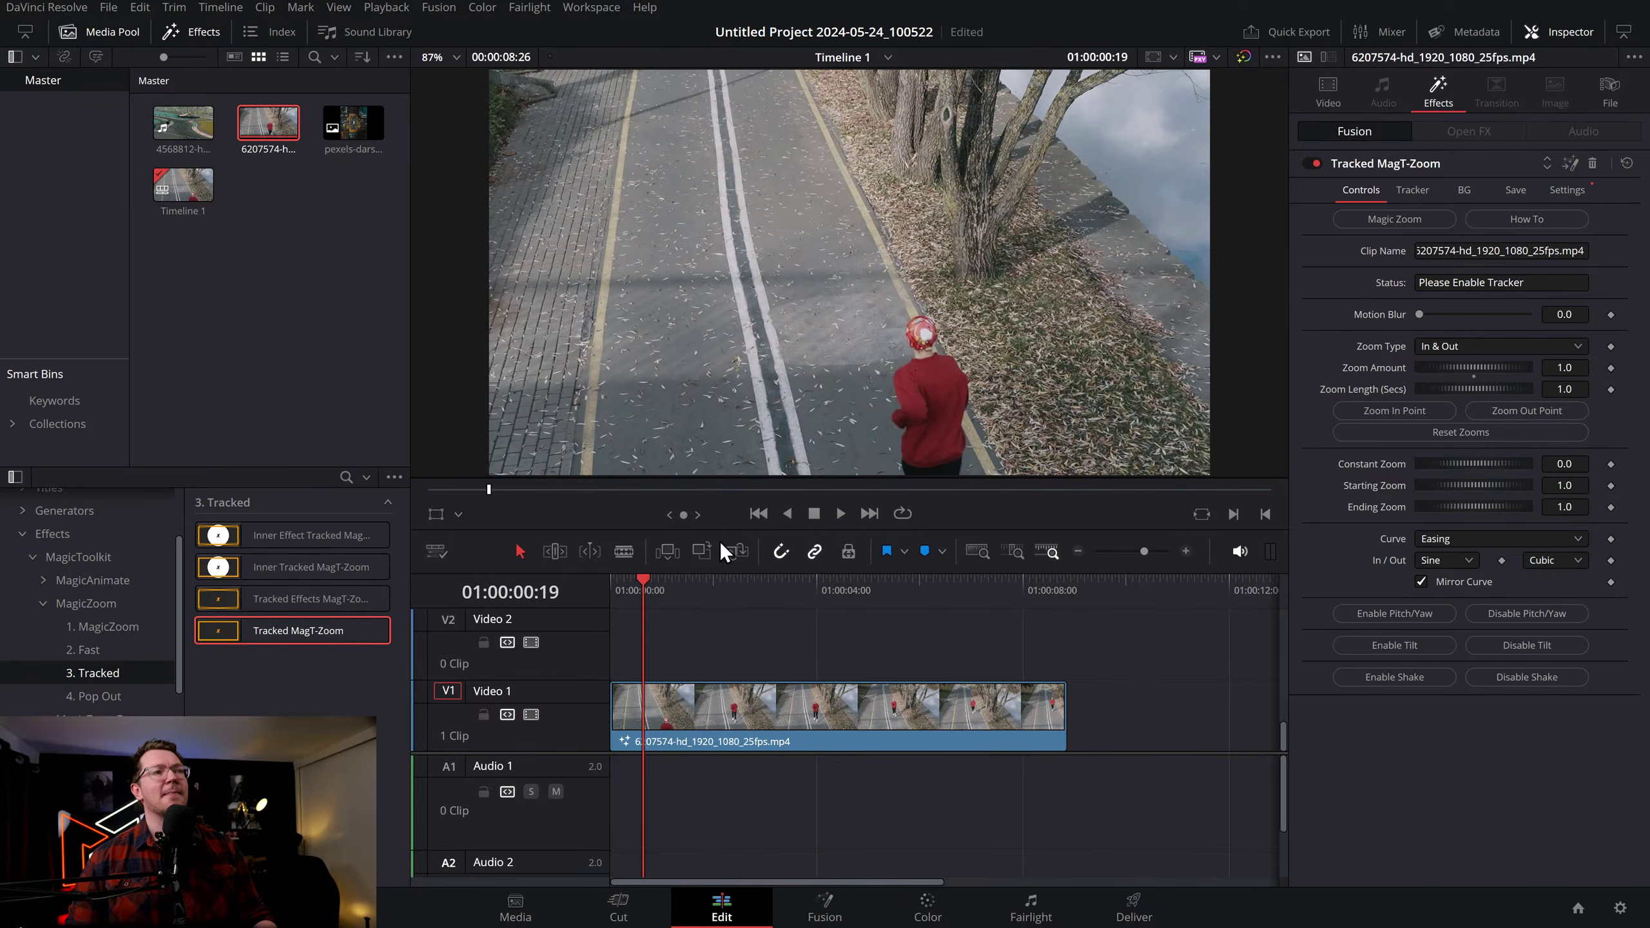
left_click(613, 587)
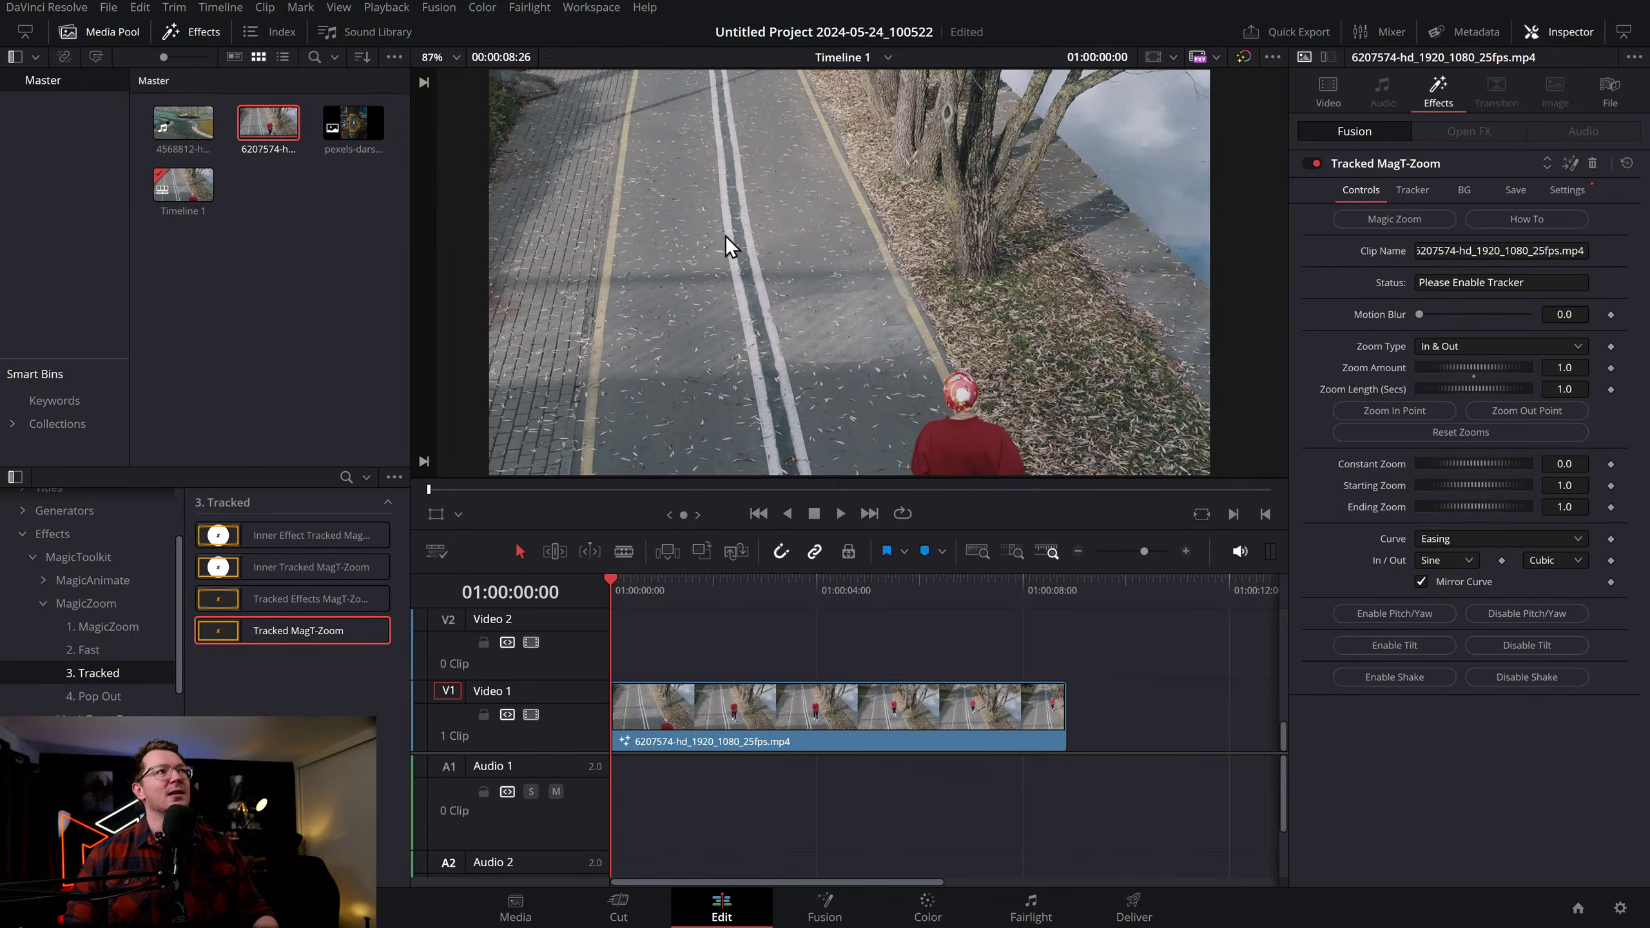
Enable the effect's tracker, place it on the runner's head using the Fusion overlay, and track forward through the clip
left_click(1413, 190)
left_click(1413, 214)
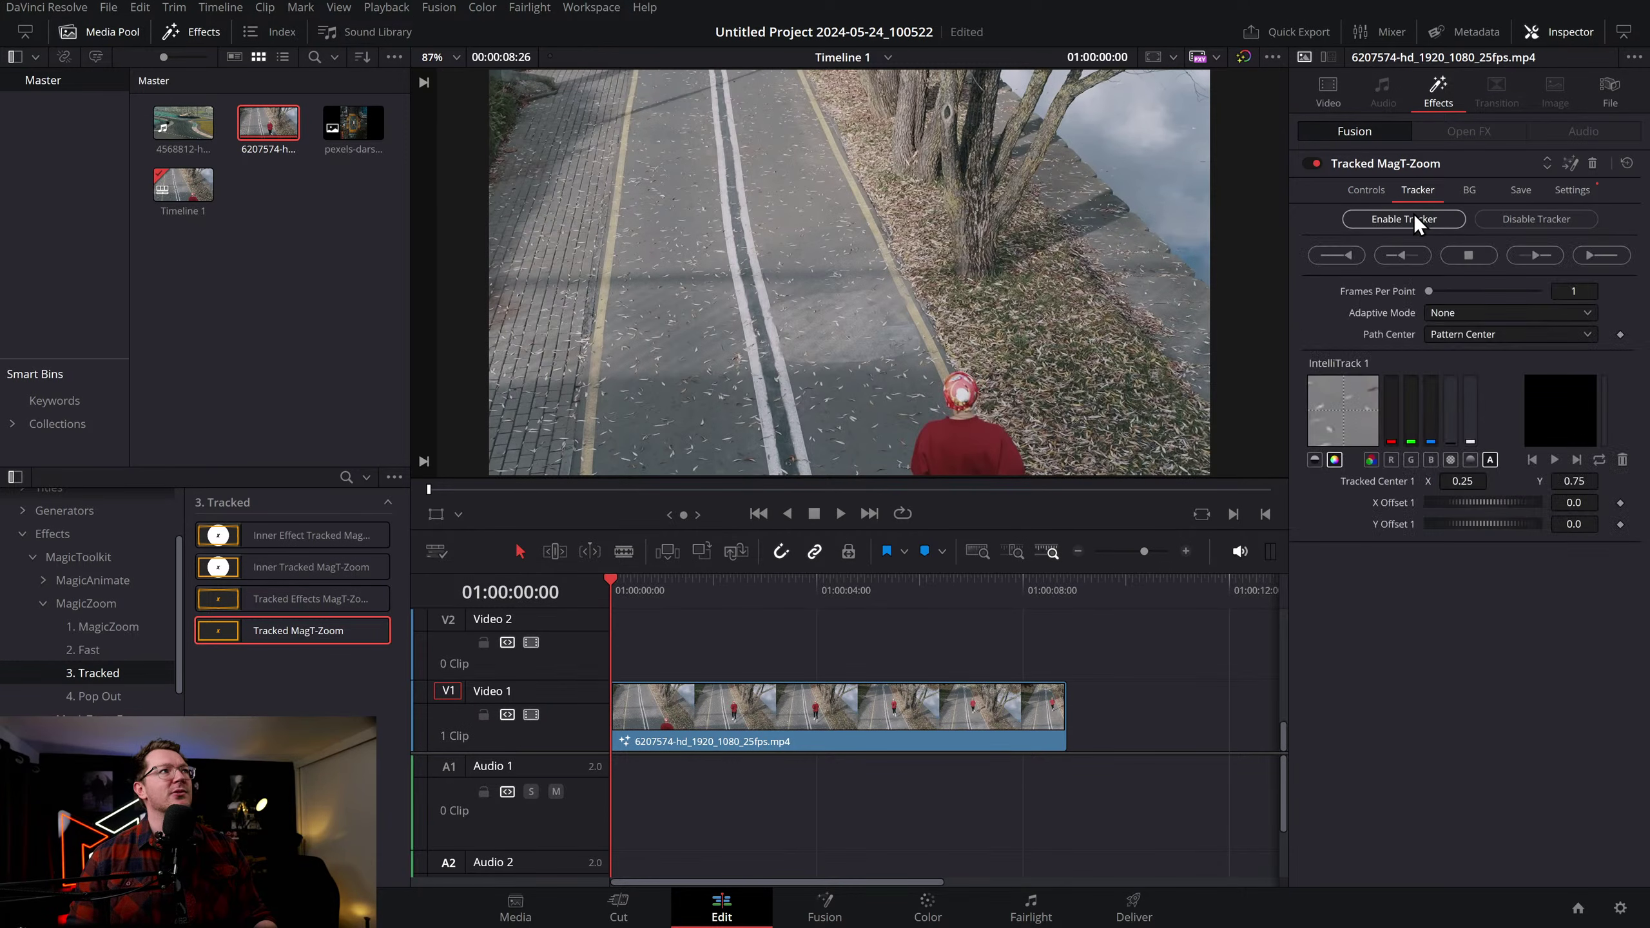
left_click(458, 514)
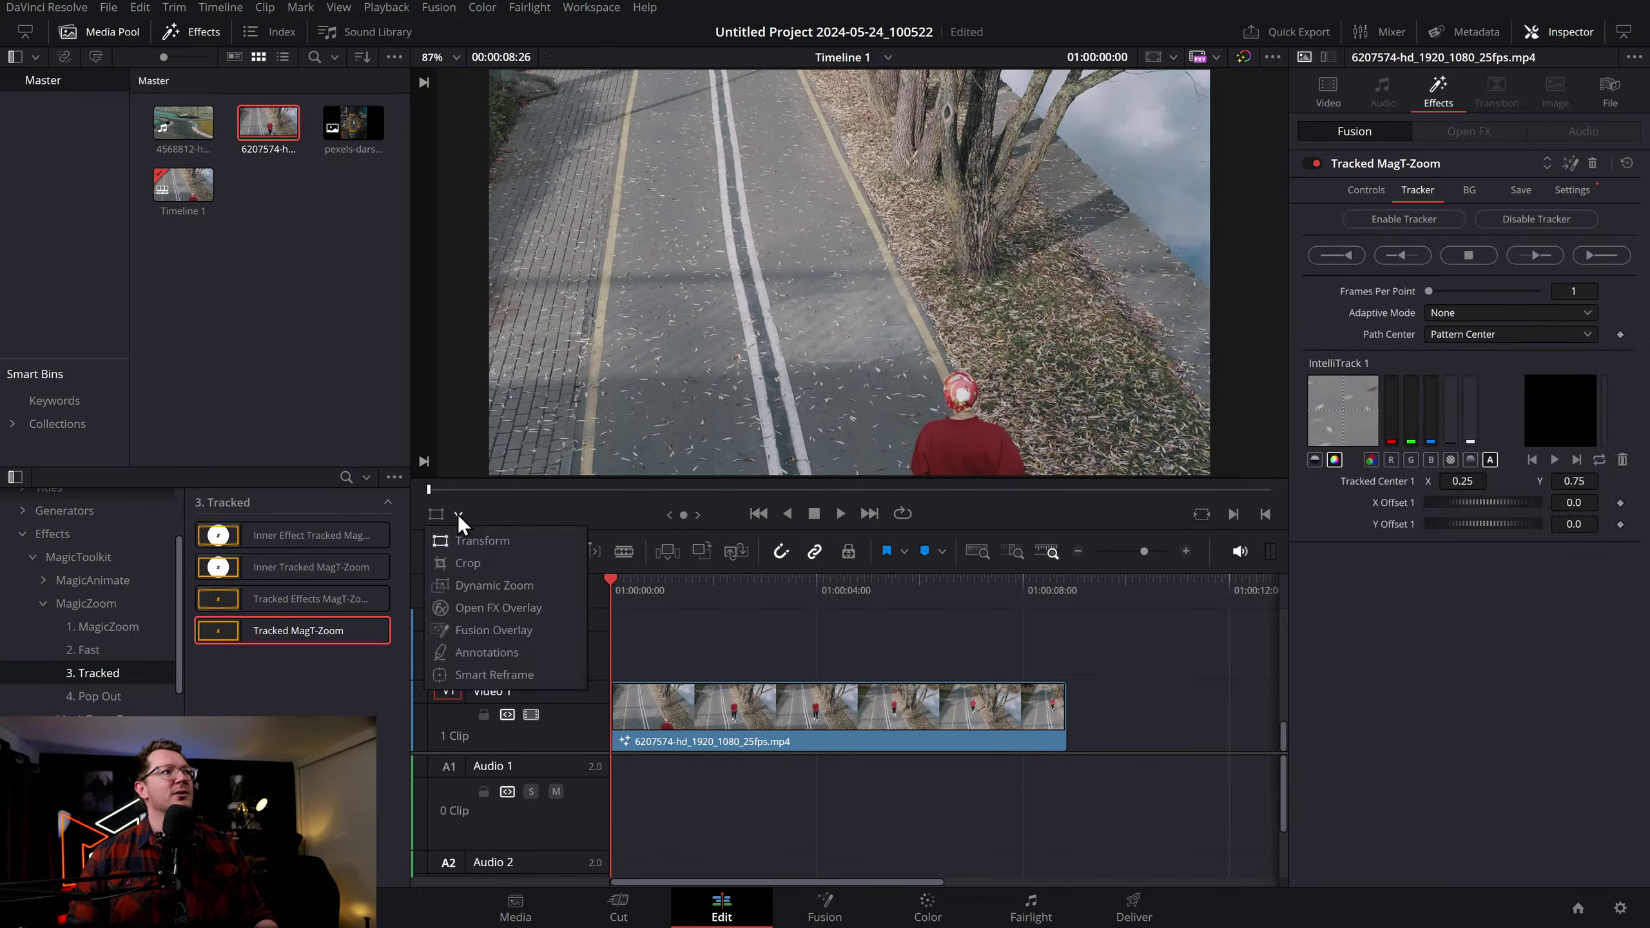
left_click(482, 629)
left_click_drag(683, 178, 962, 395)
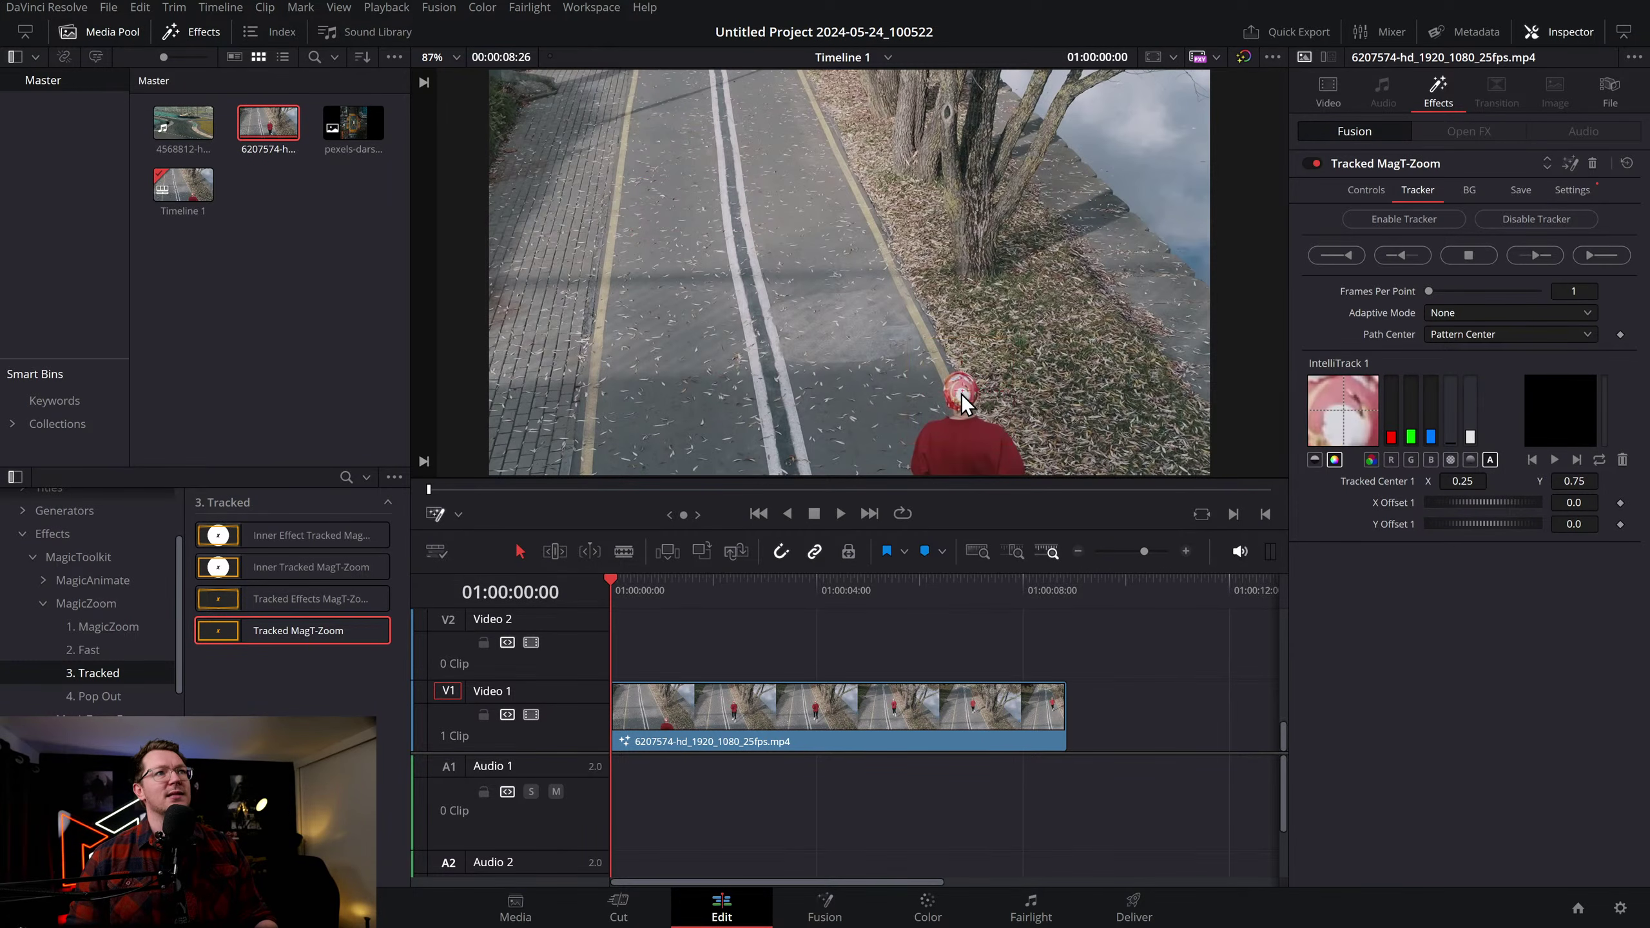
left_click(1539, 251)
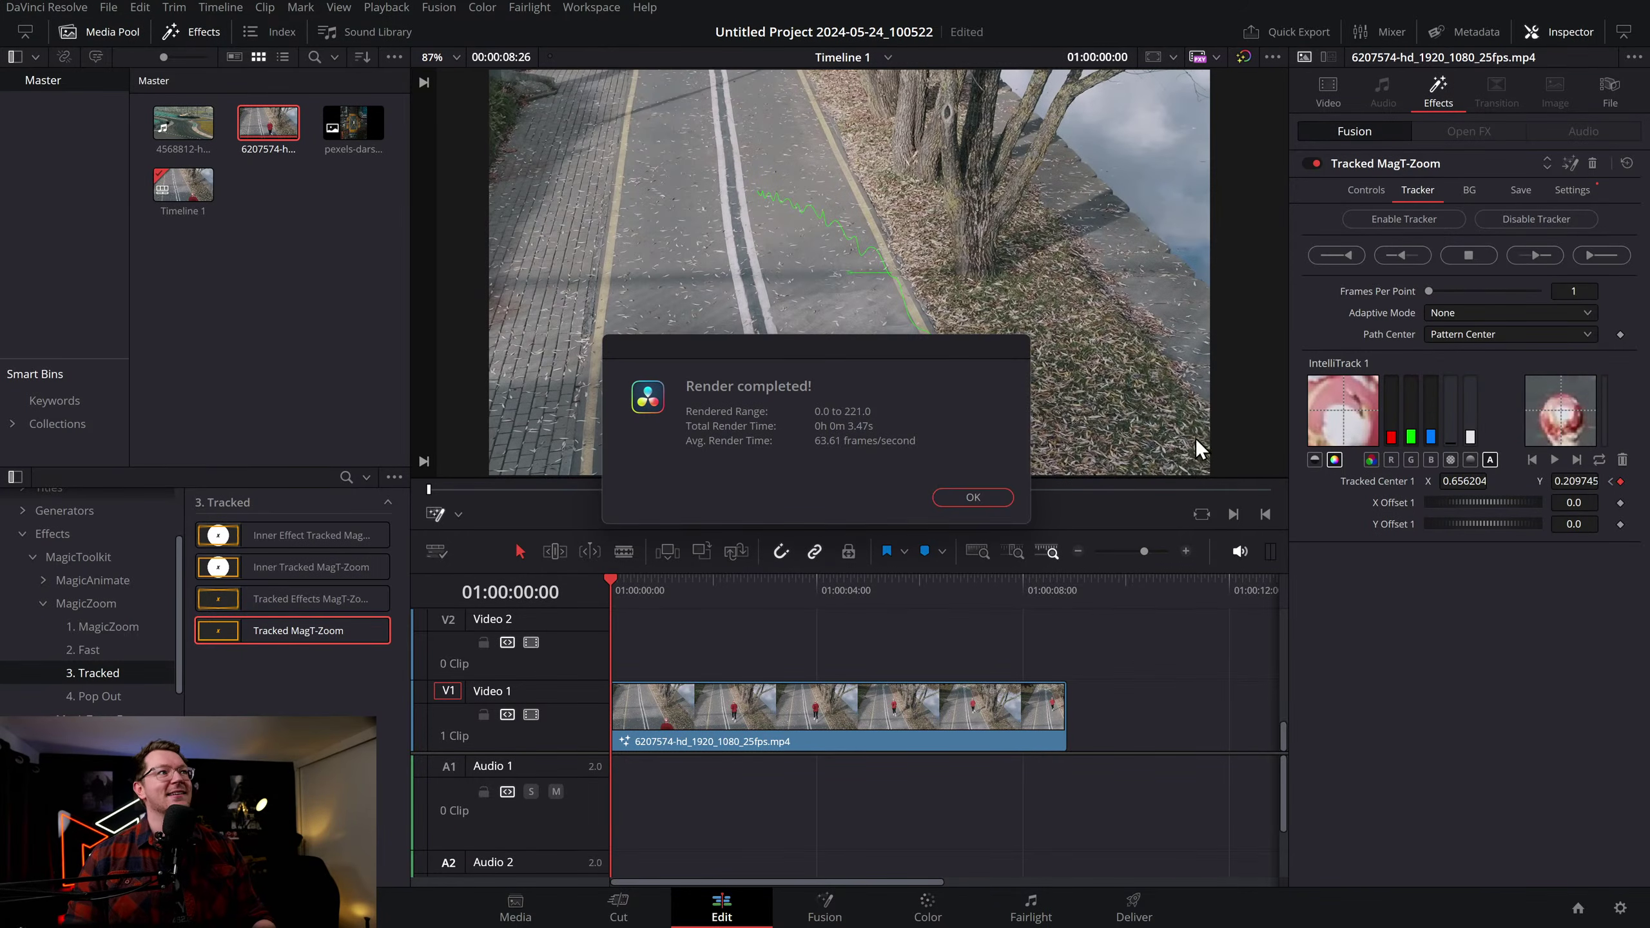
left_click(980, 499)
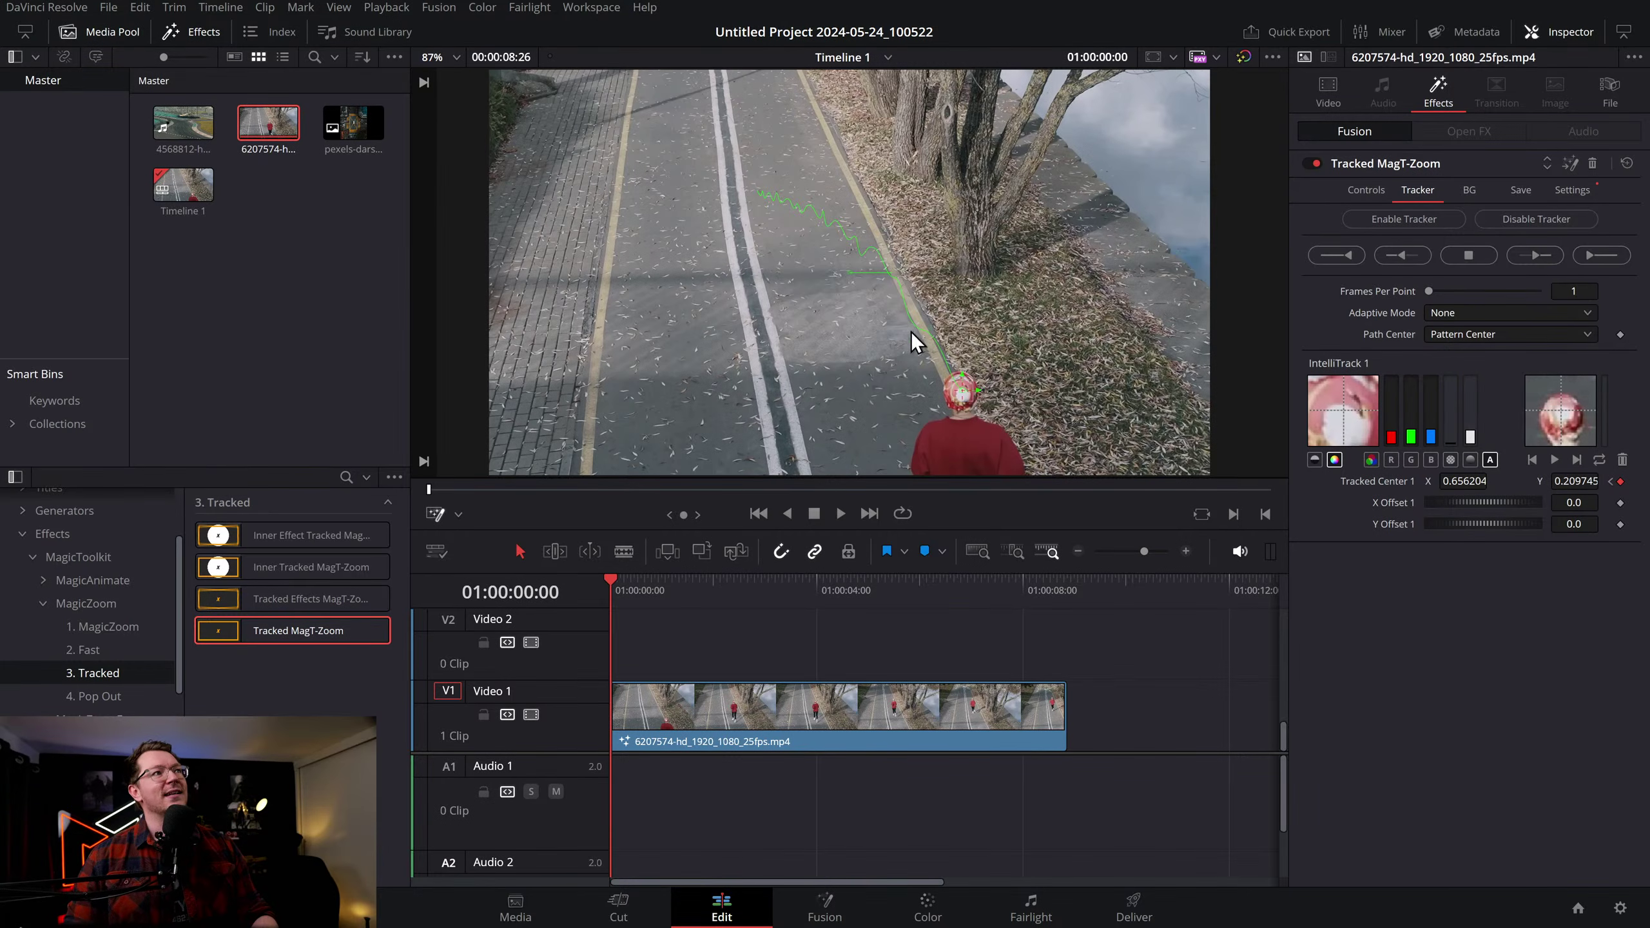
Set the tracked zoom amount to 2.0 and play the runner clip from its start
left_click(1370, 190)
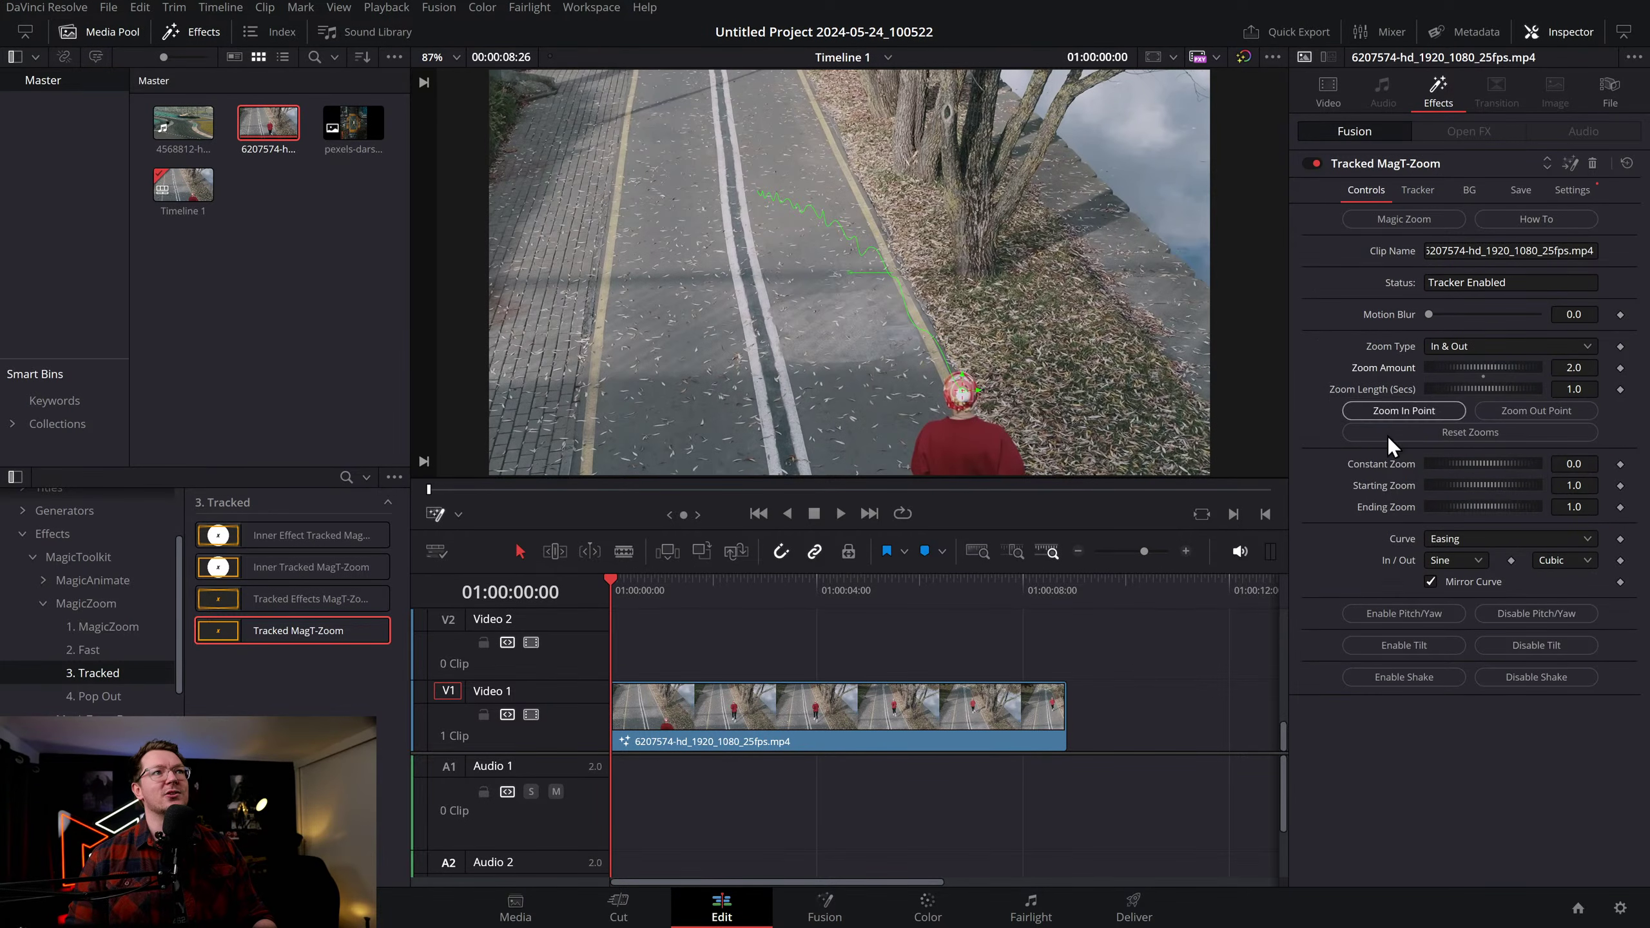
key("space")
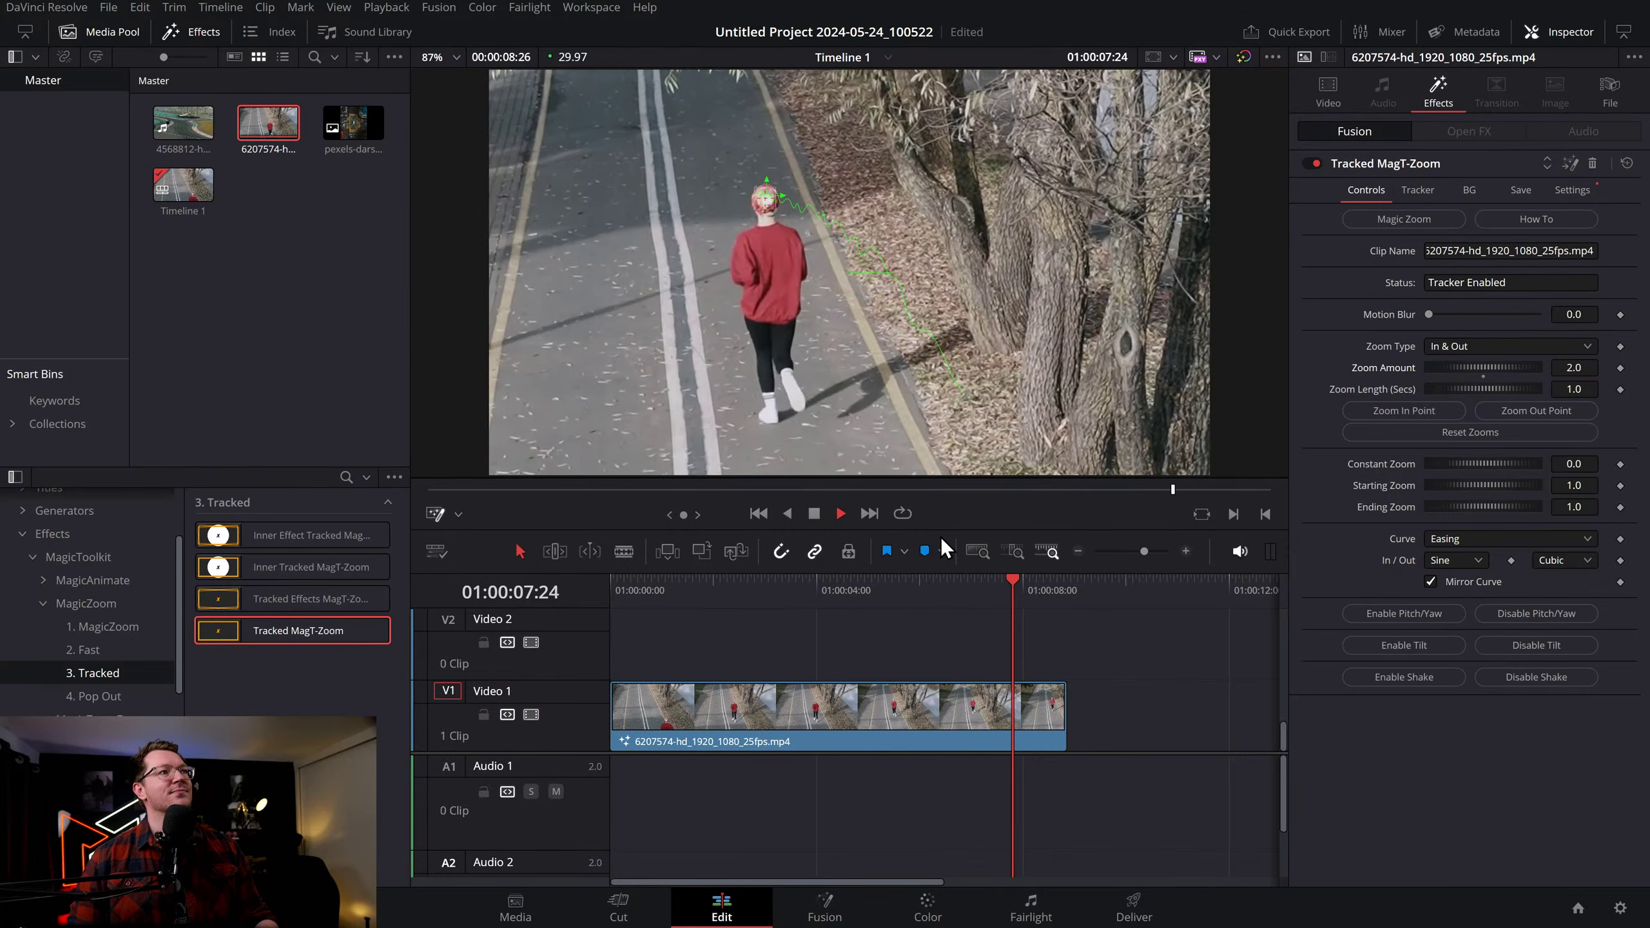
left_click_drag(985, 577, 544, 594)
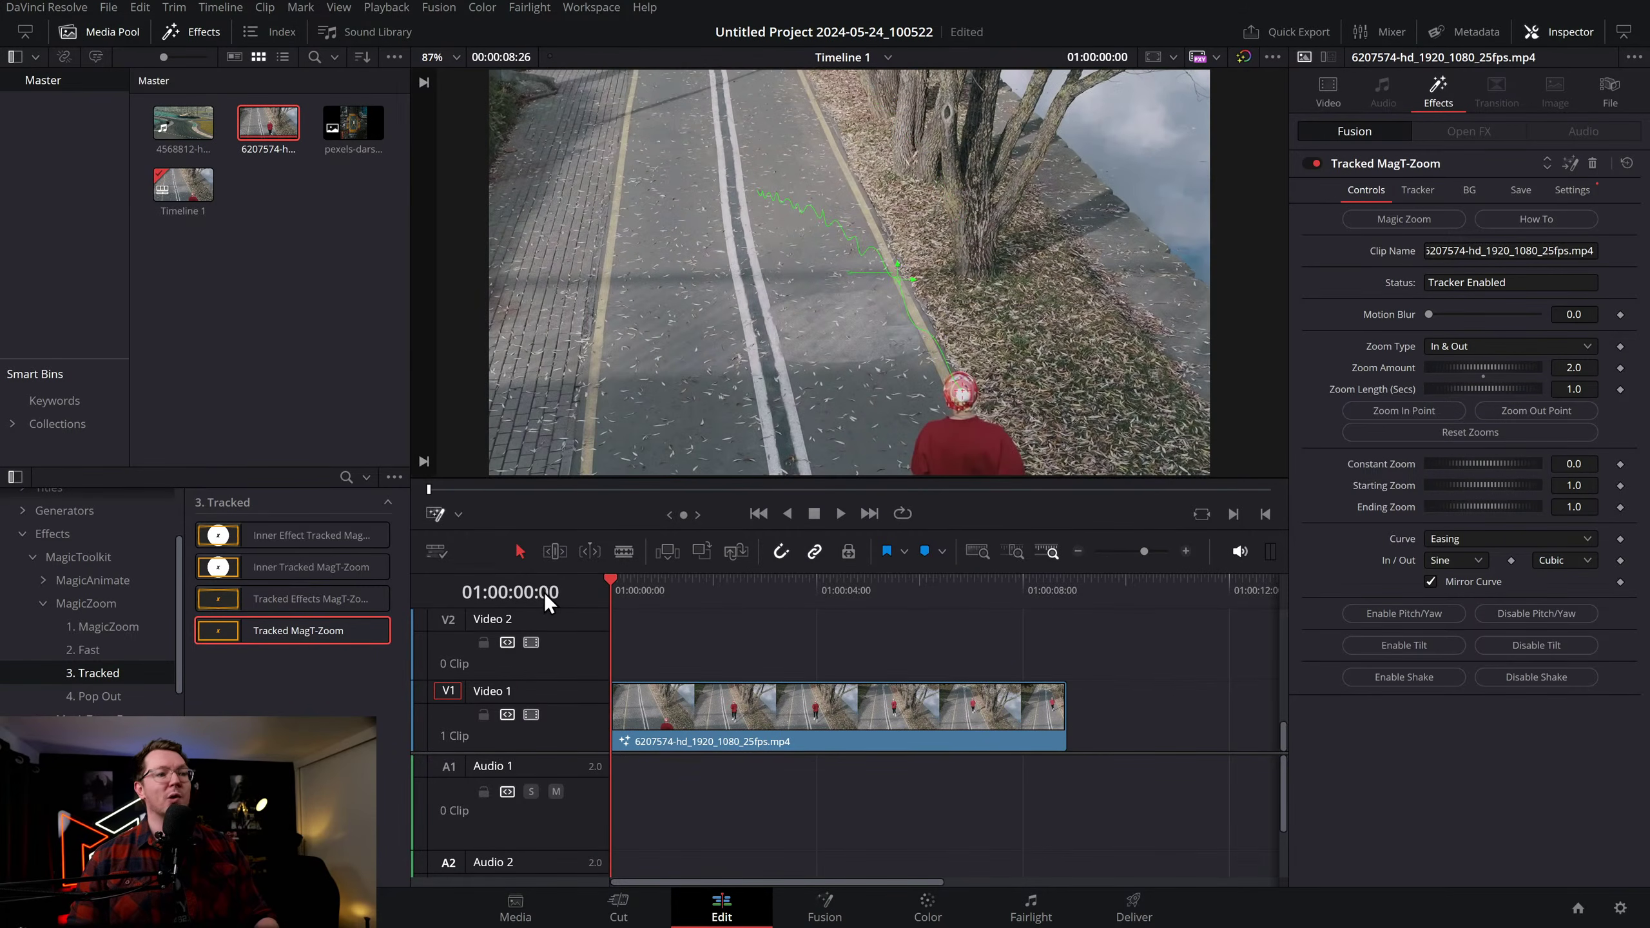
key("space")
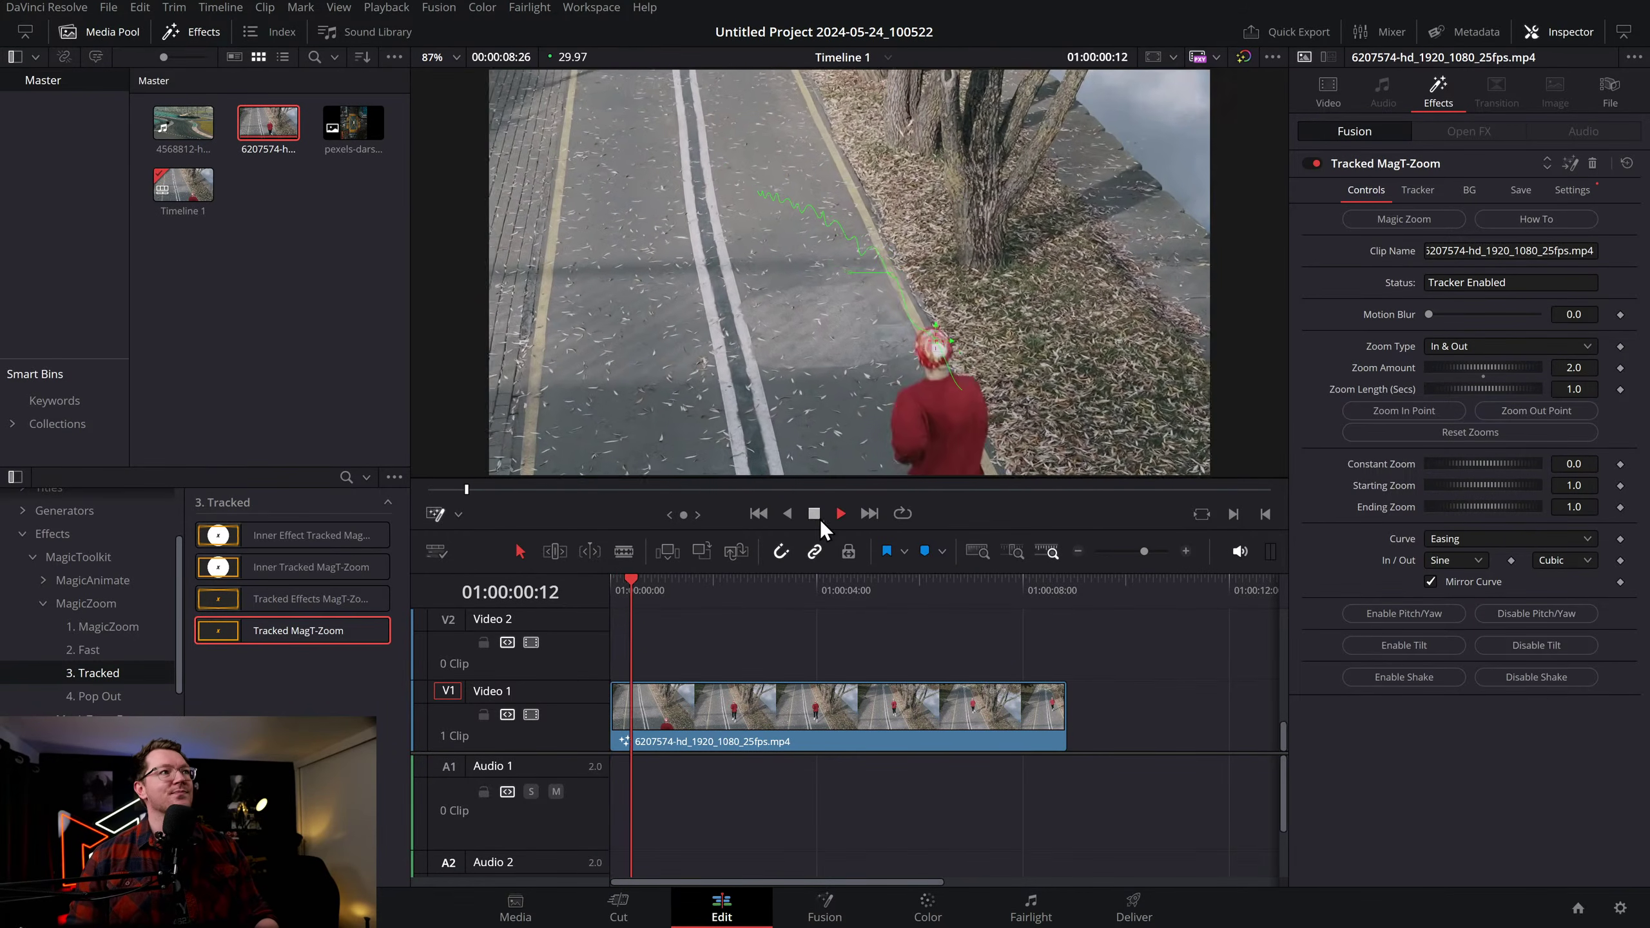
key("space")
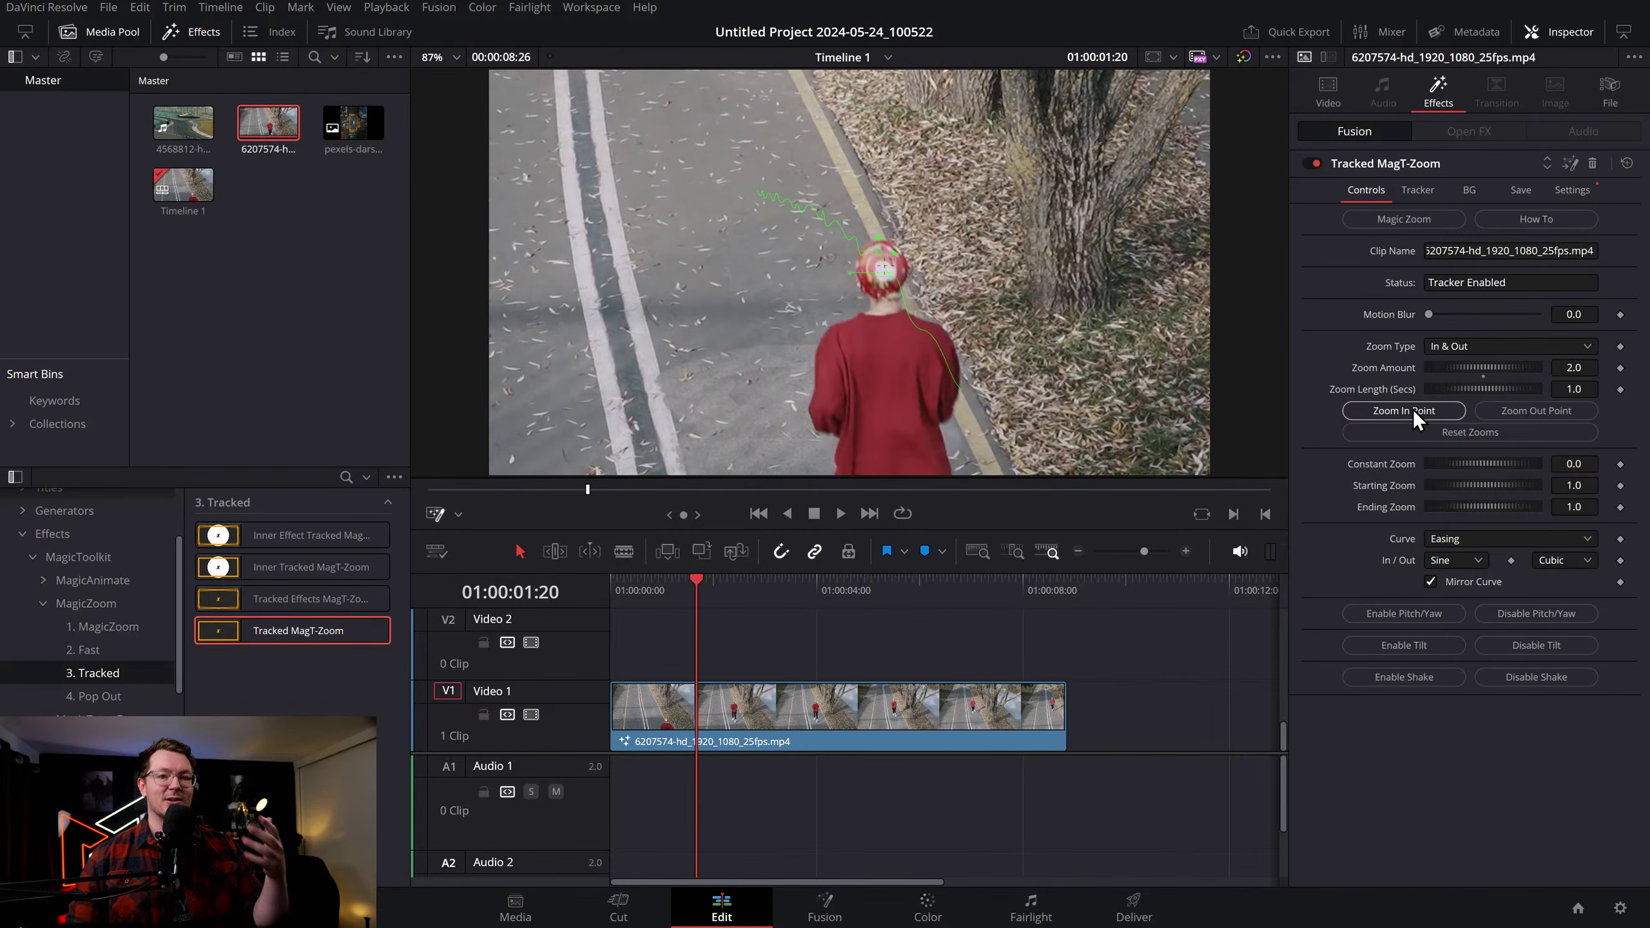
Set the zoom-in point at about 1.37 seconds and play the runner clip from its start
left_click(1413, 410)
left_click_drag(649, 583, 588, 582)
key("space")
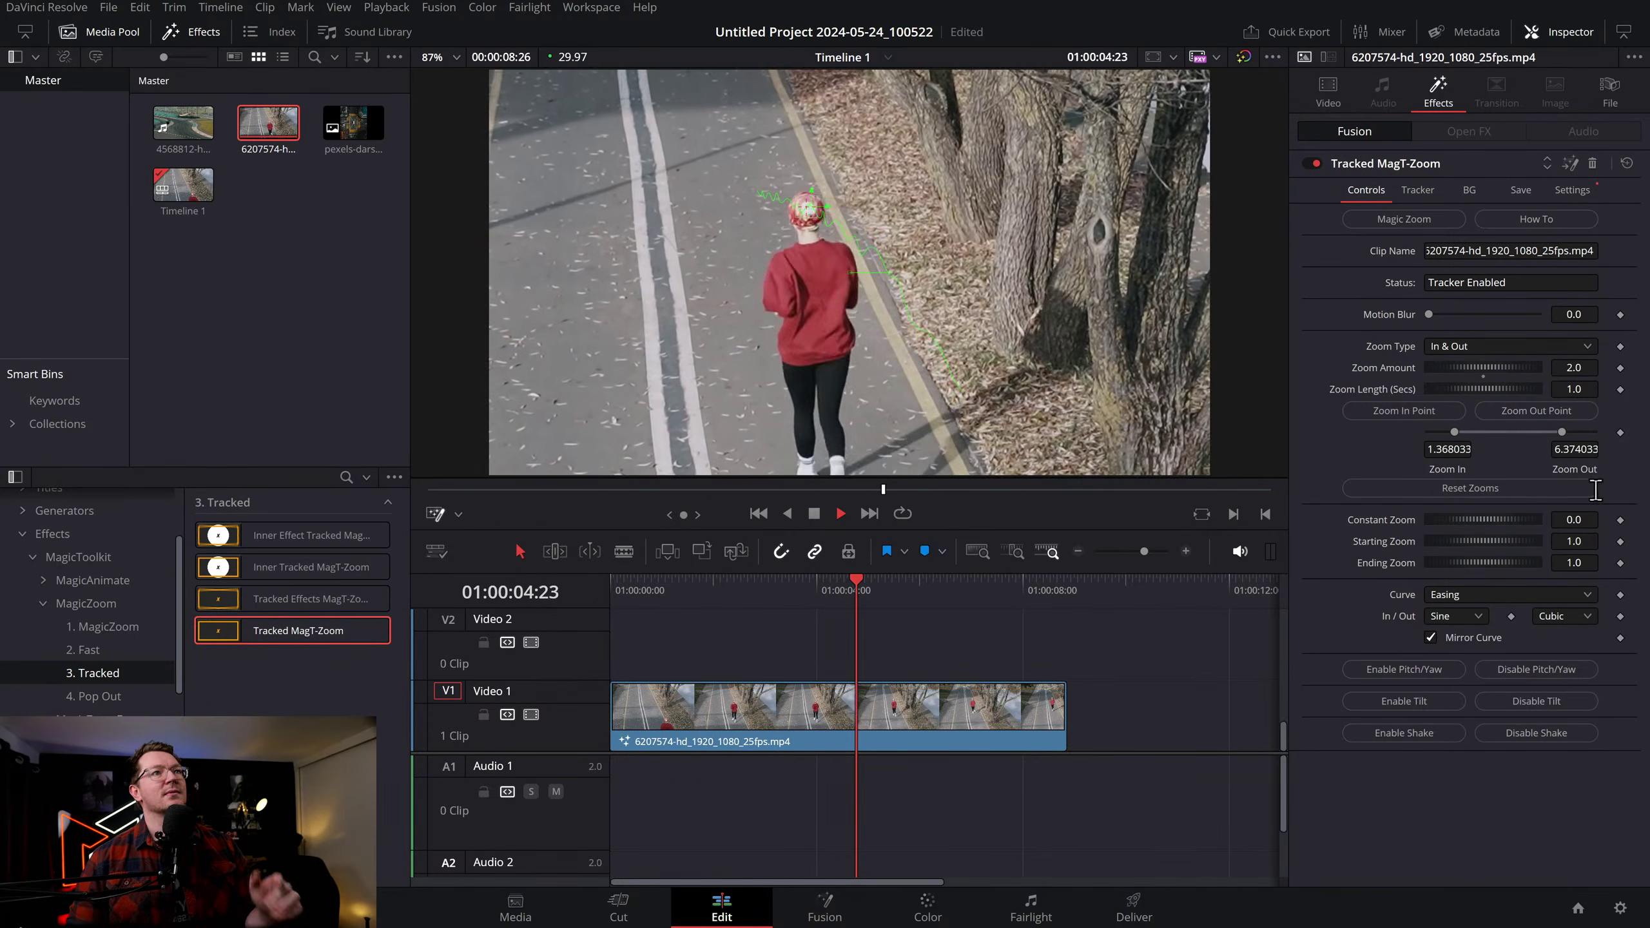
Set the zoom-out point to about 4.17 seconds and the motion blur to 1.0, then preview from the start
key("space")
key("space")
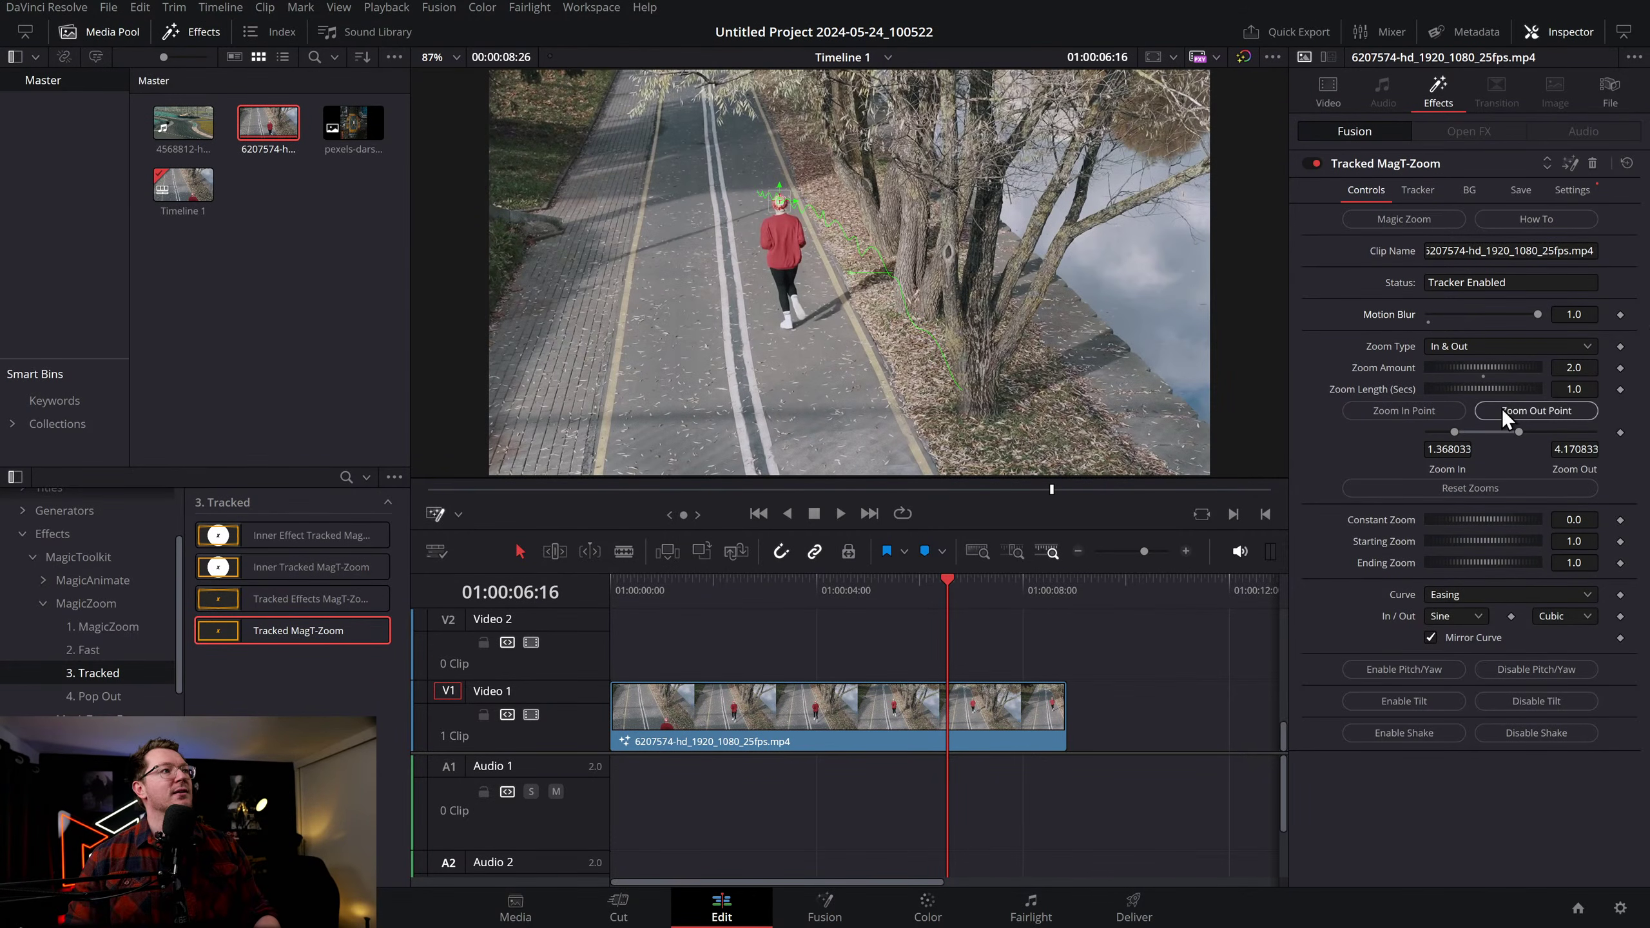
left_click(613, 591)
key("space")
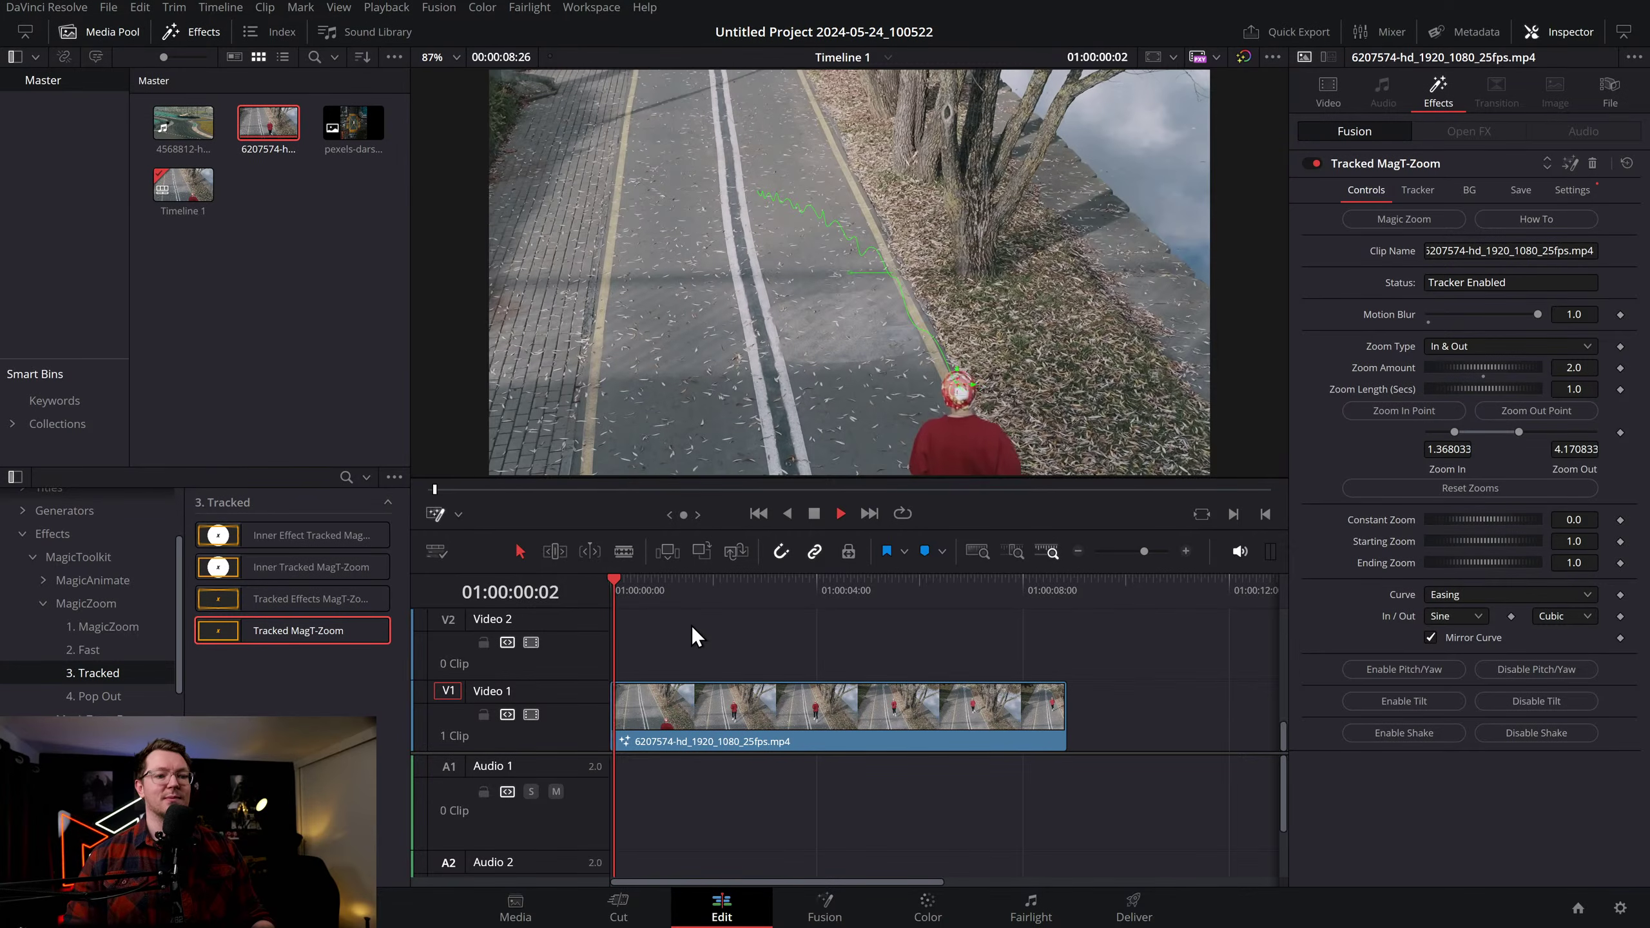
key("space")
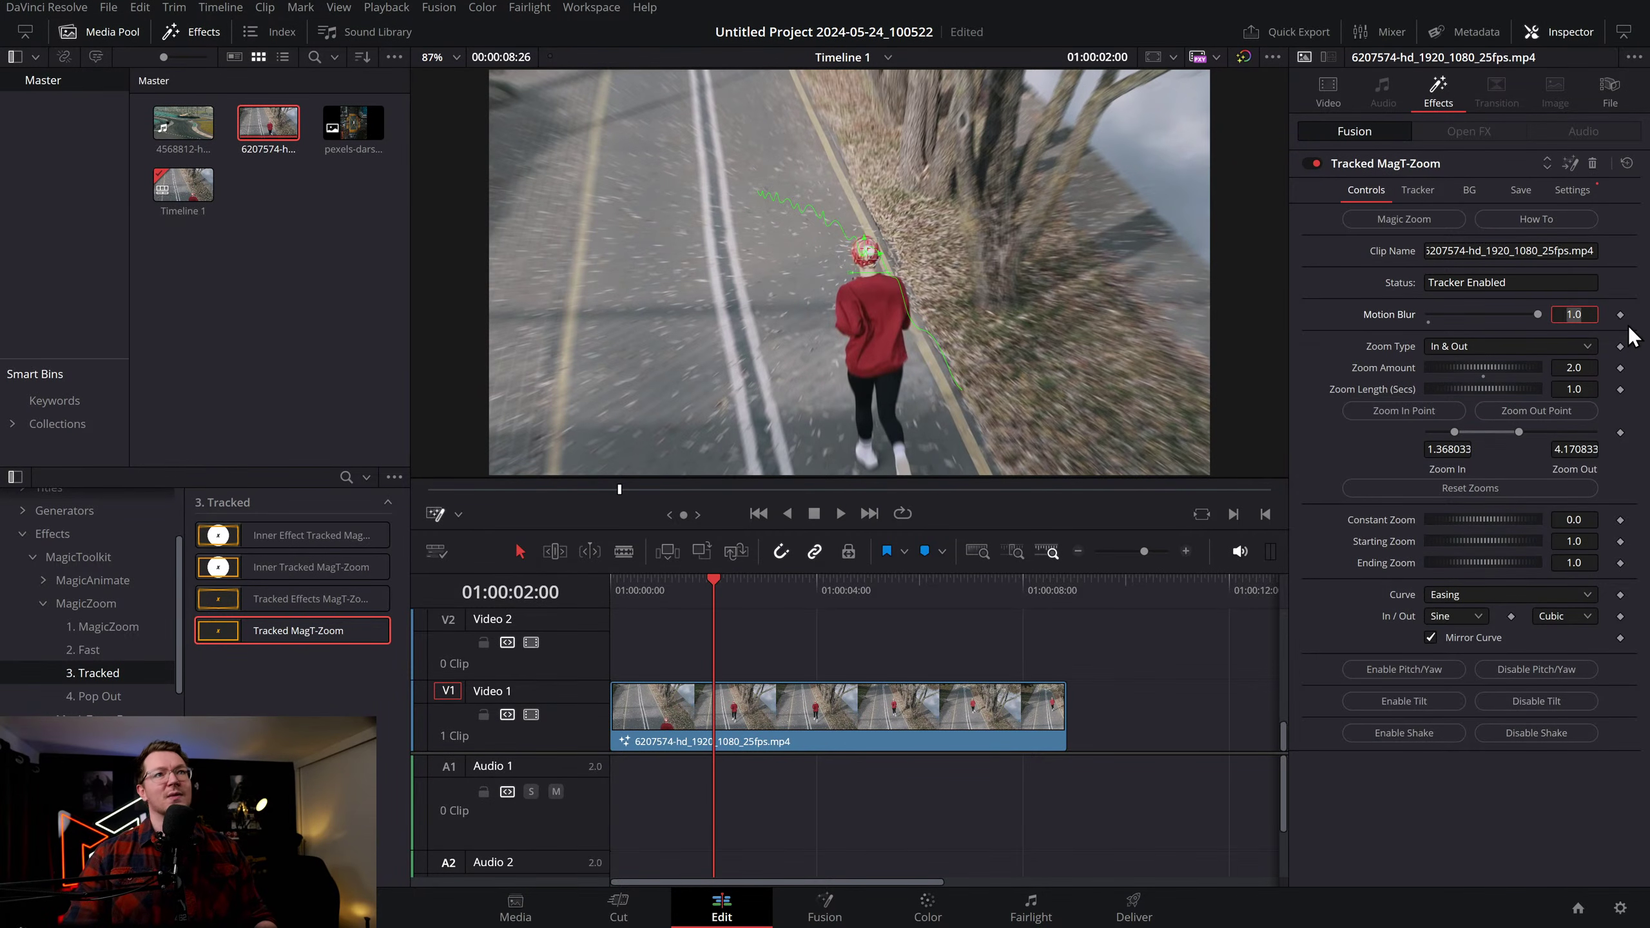
Set the motion blur to 3.0 and play the tracked zoom
key("Tab")
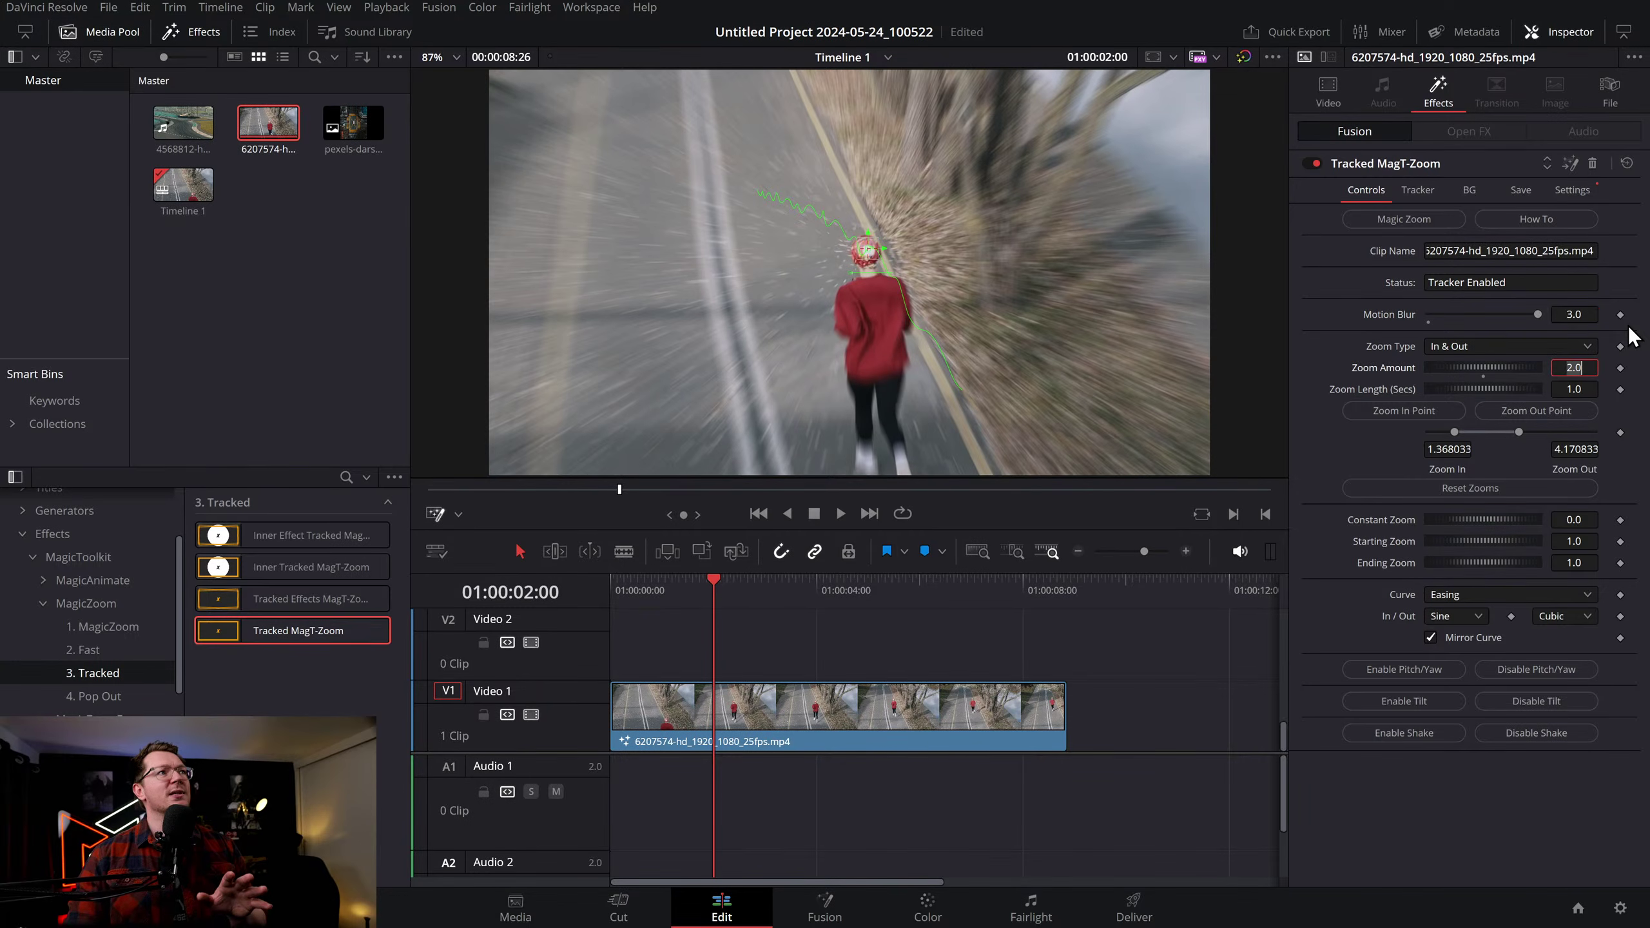
left_click(756, 659)
key("space")
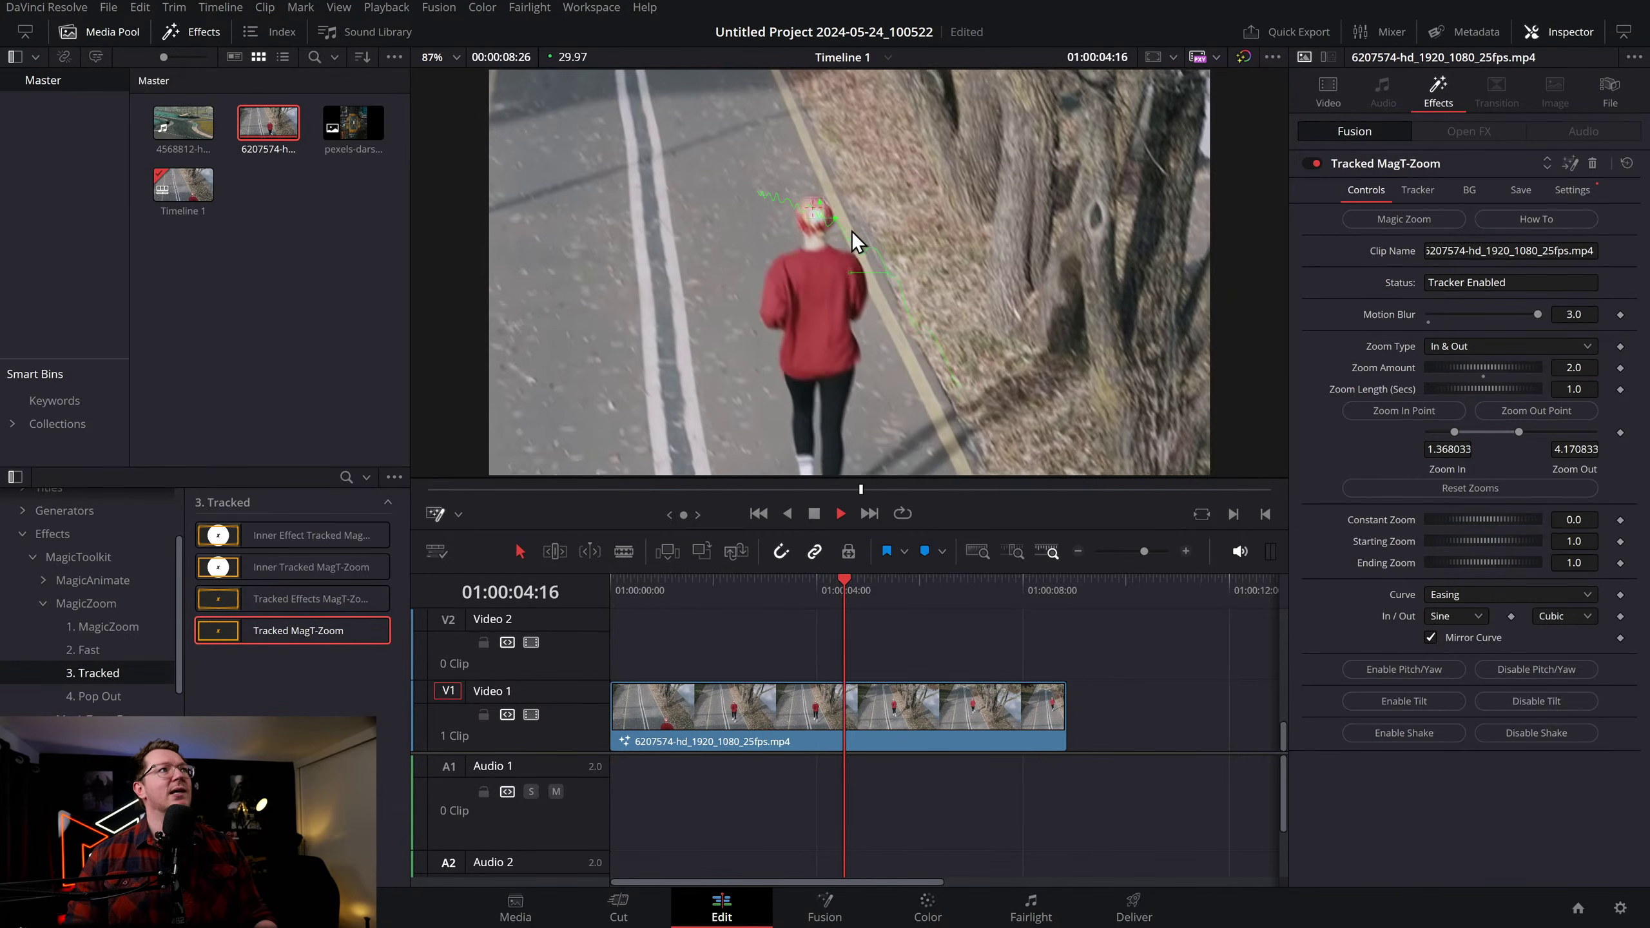
key("space")
Delete the runner clip from the timeline and place the racing clip at the start of Video 1
left_click(838, 702)
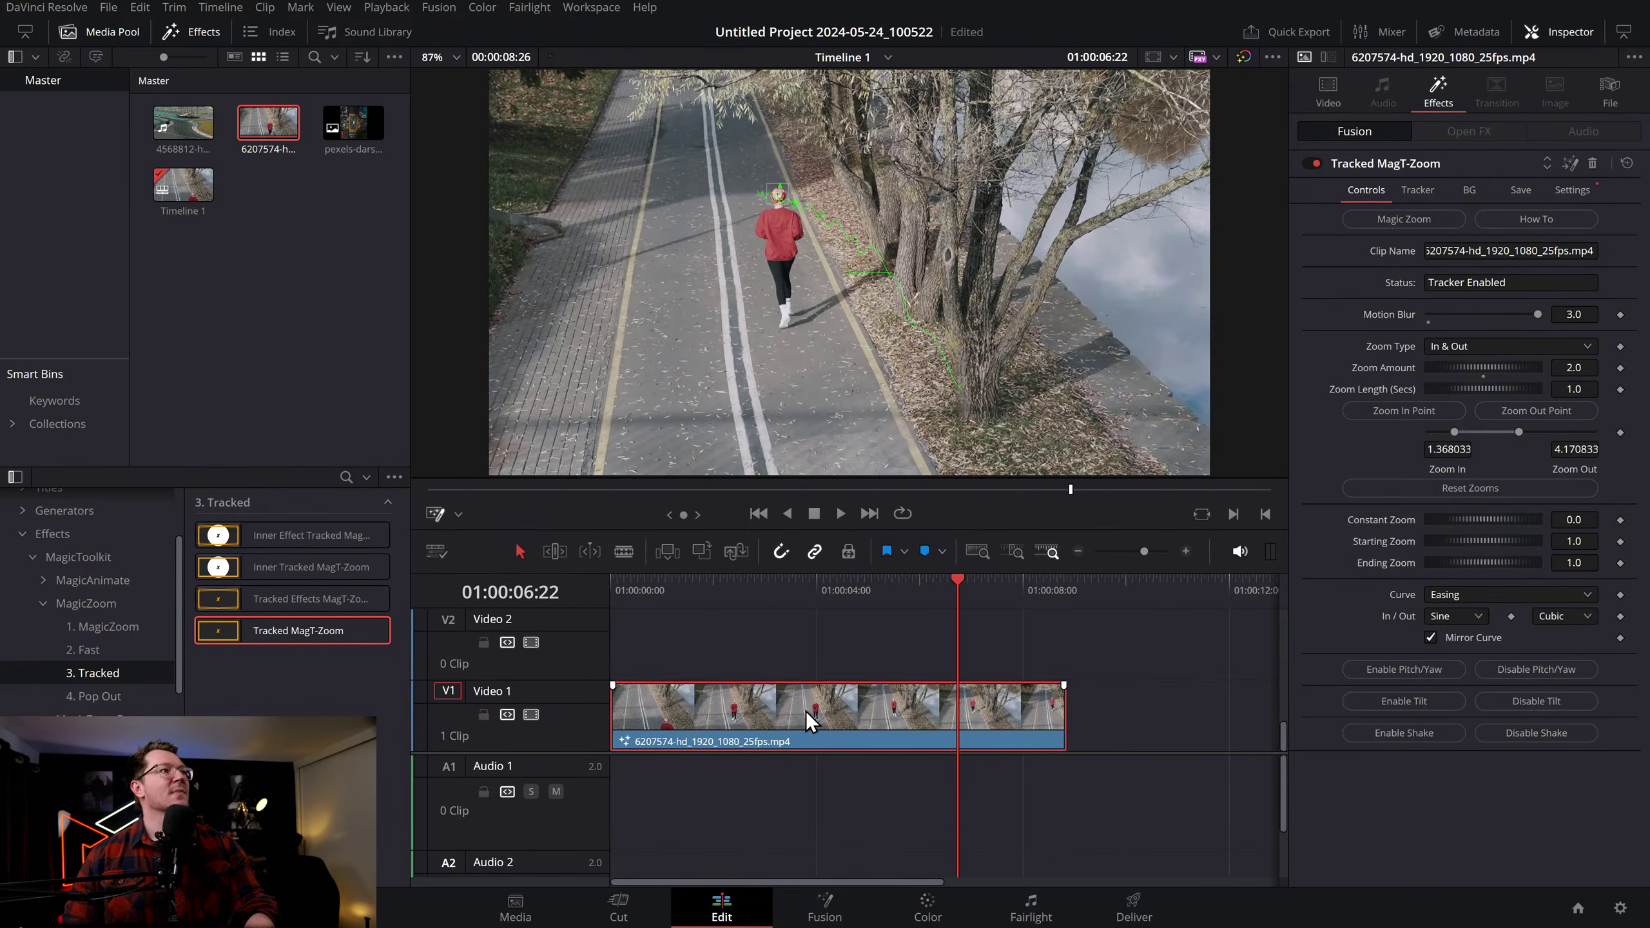
key("Delete")
left_click_drag(183, 124, 614, 719)
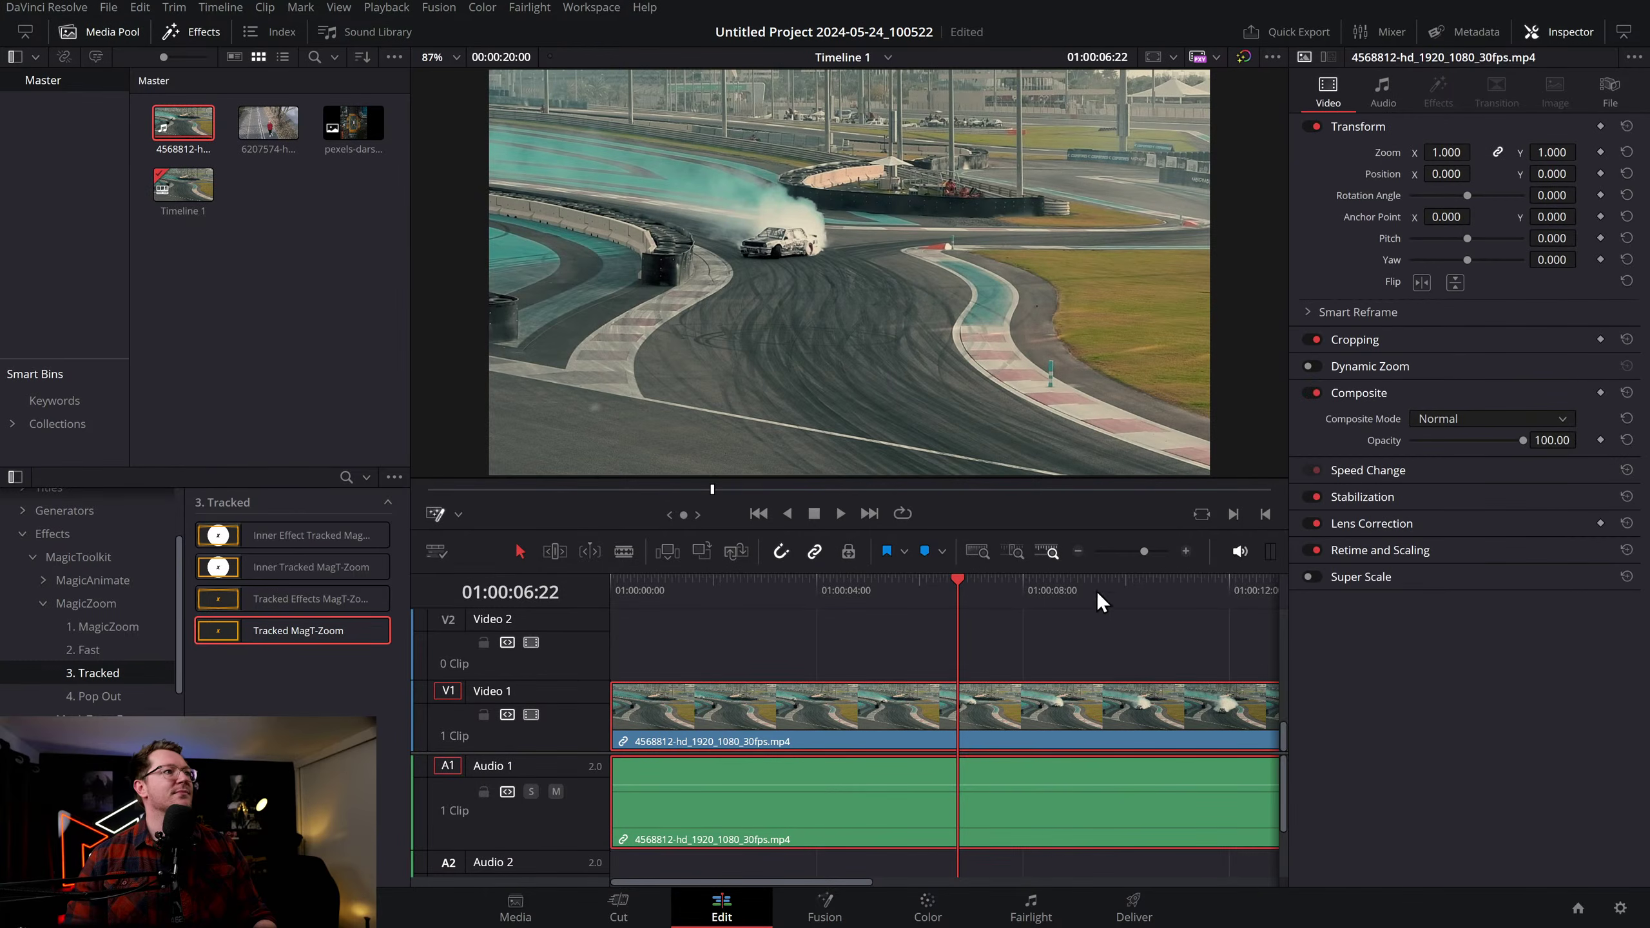
Apply the Tracked MagT-Zoom effect to the racing clip and play from its start until the car appears, stopping at 01:00:01:12
left_click(1078, 551)
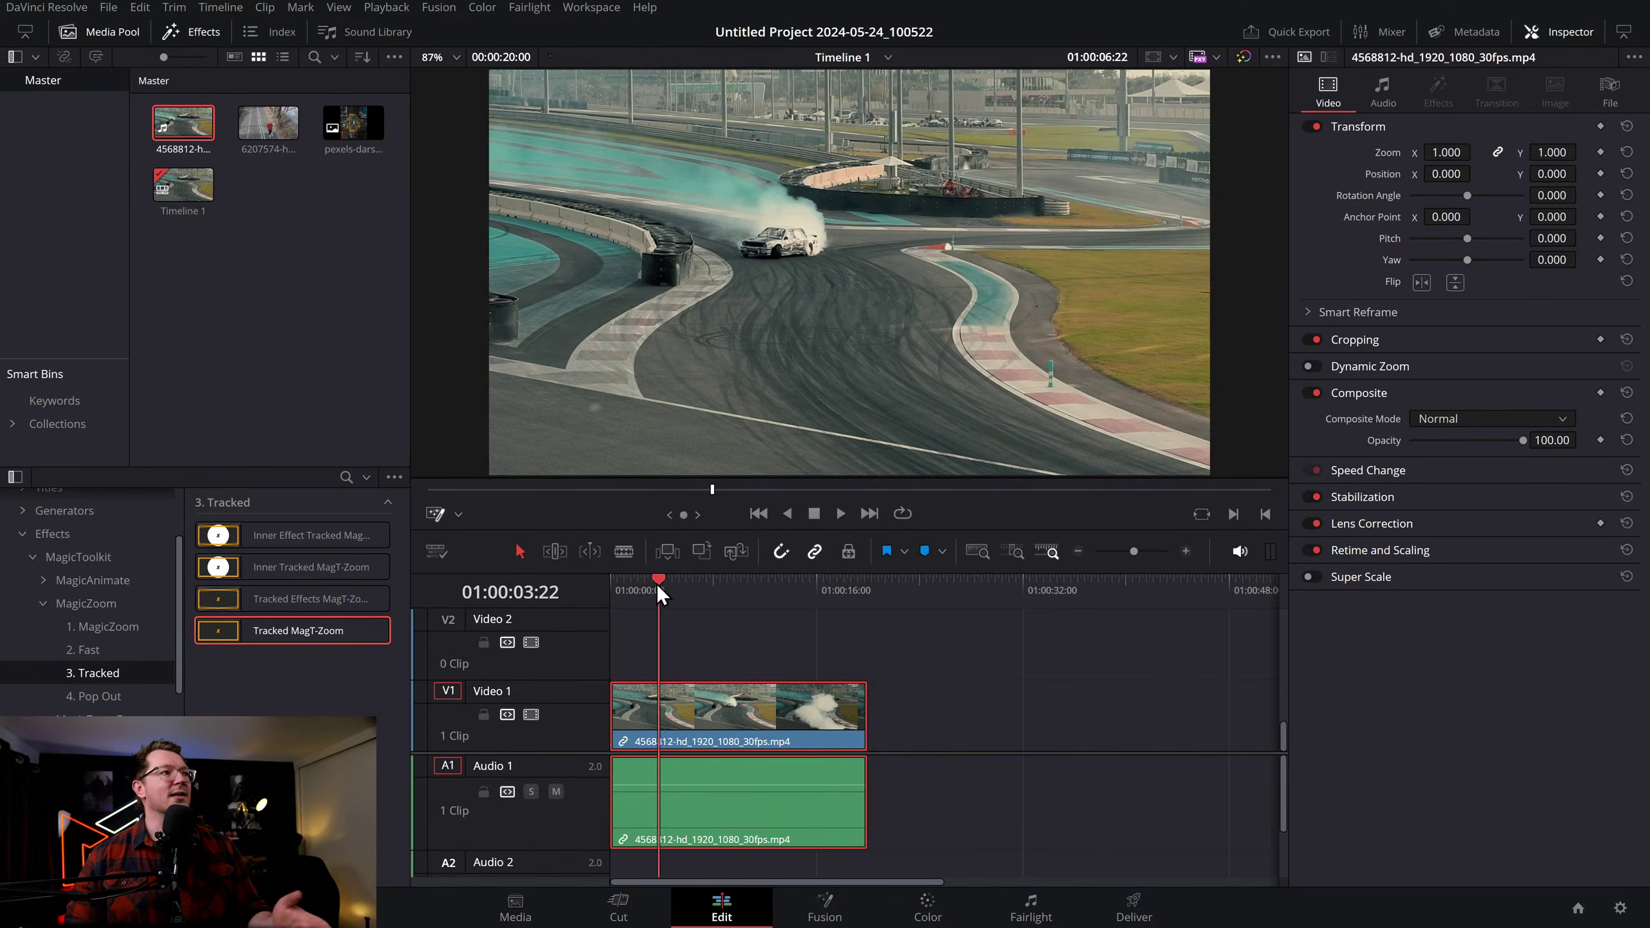
left_click(634, 584)
left_click_drag(526, 596, 652, 678)
left_click(612, 583)
key("space")
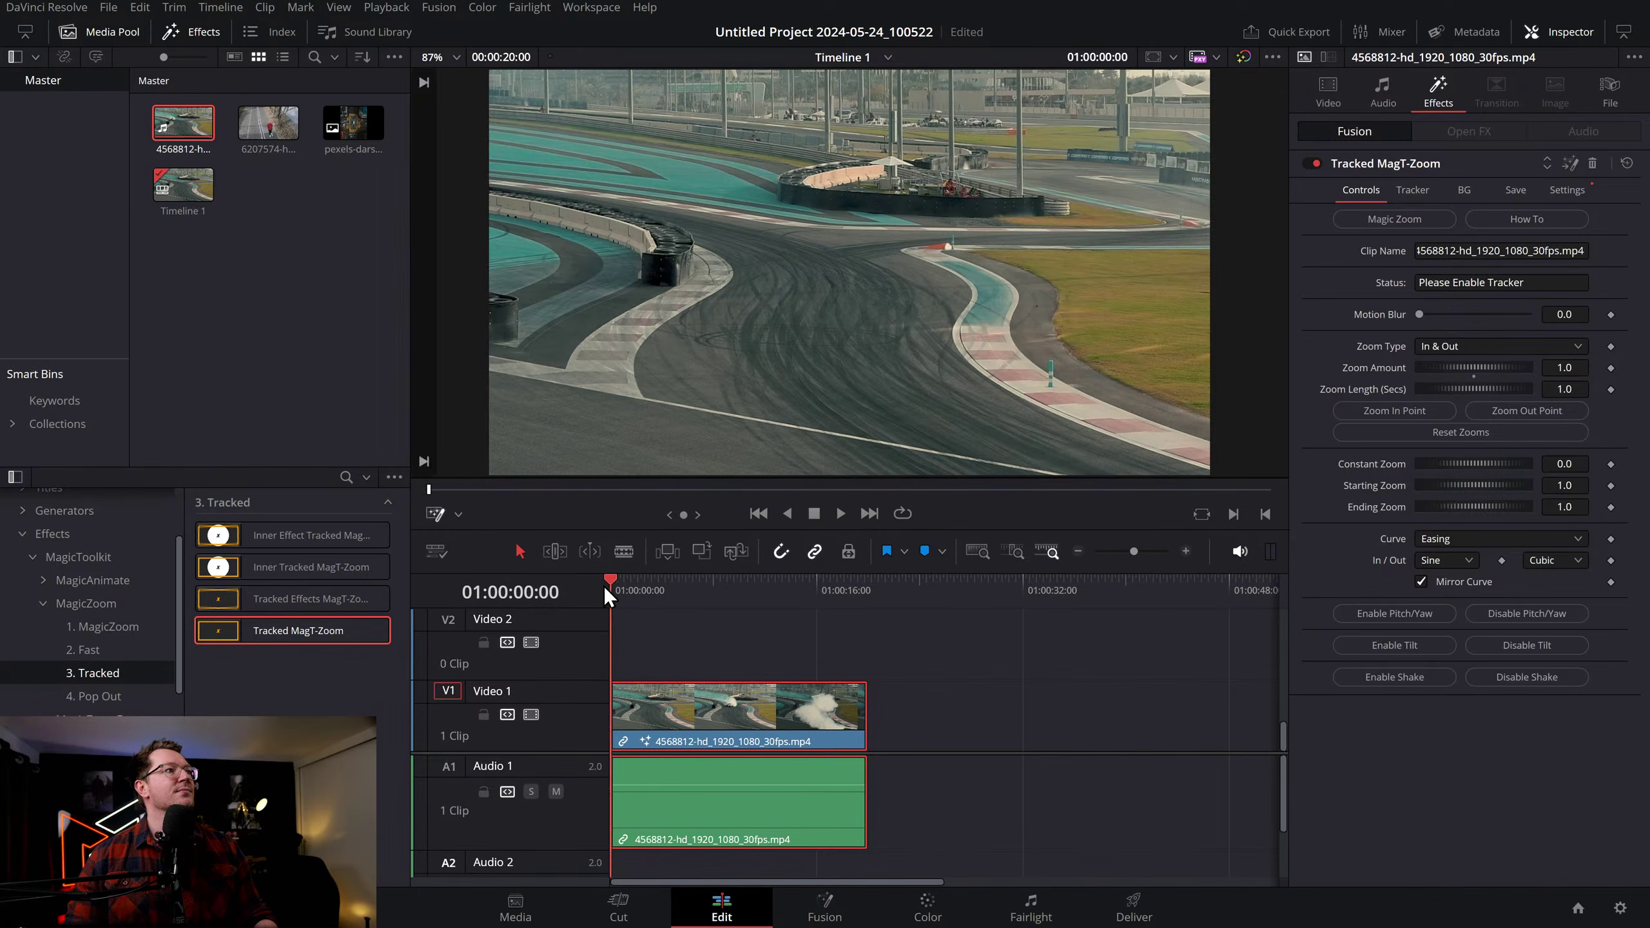
key("space")
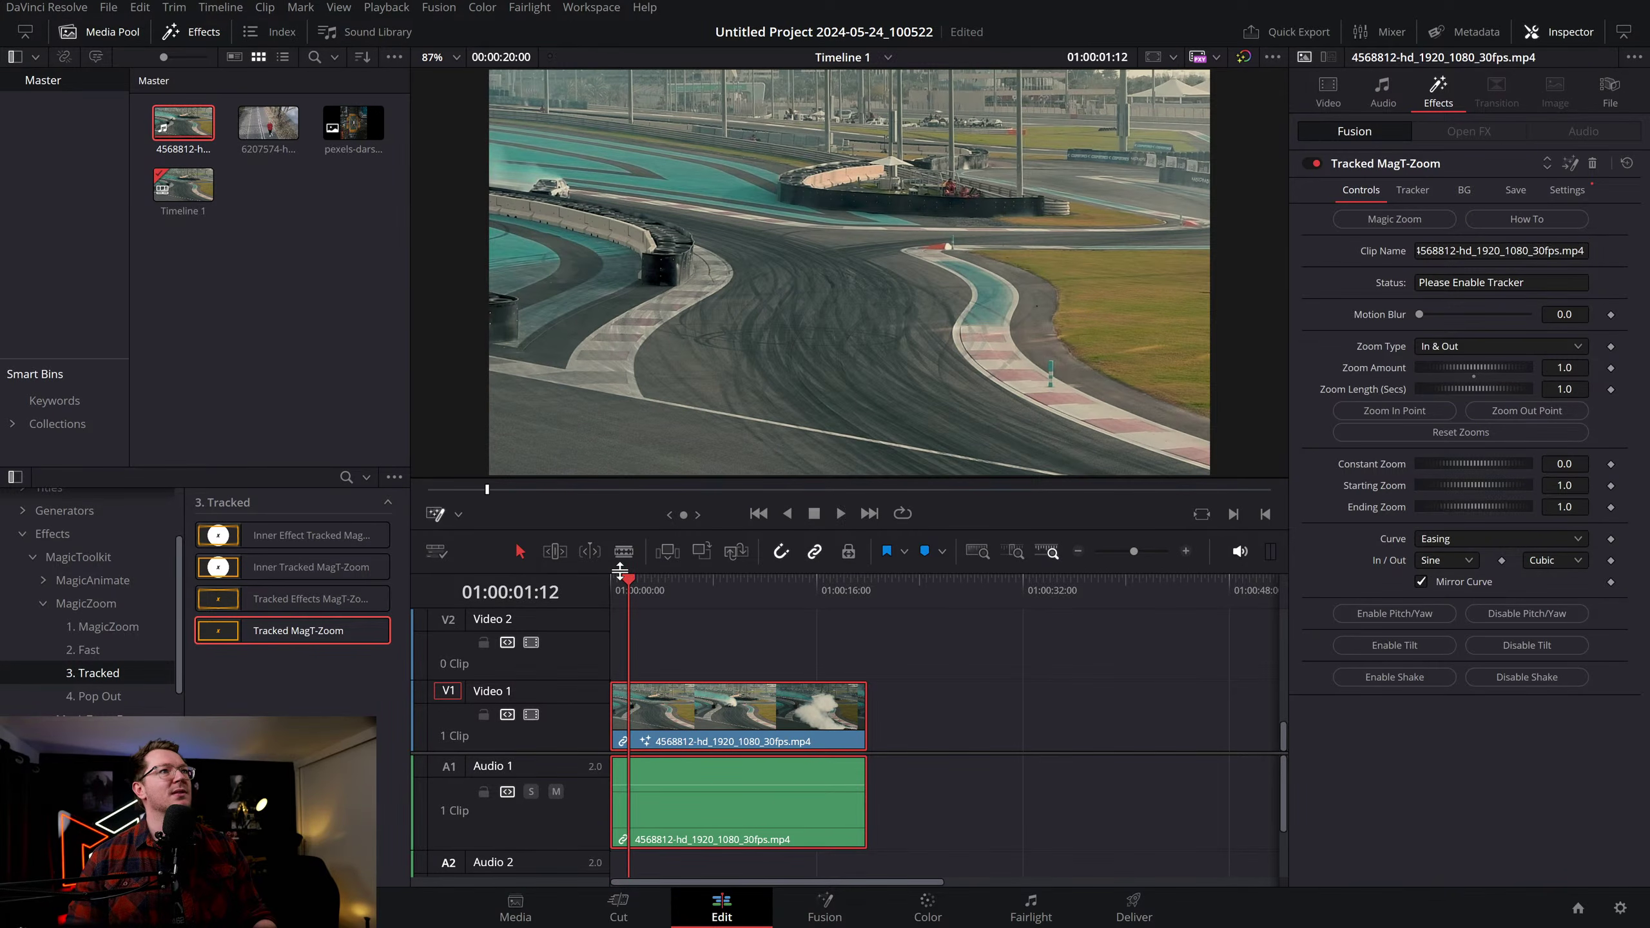
Enable the effect's tracker, place it on the racing car and track forward from the current frame
left_click(1413, 196)
left_click(1412, 221)
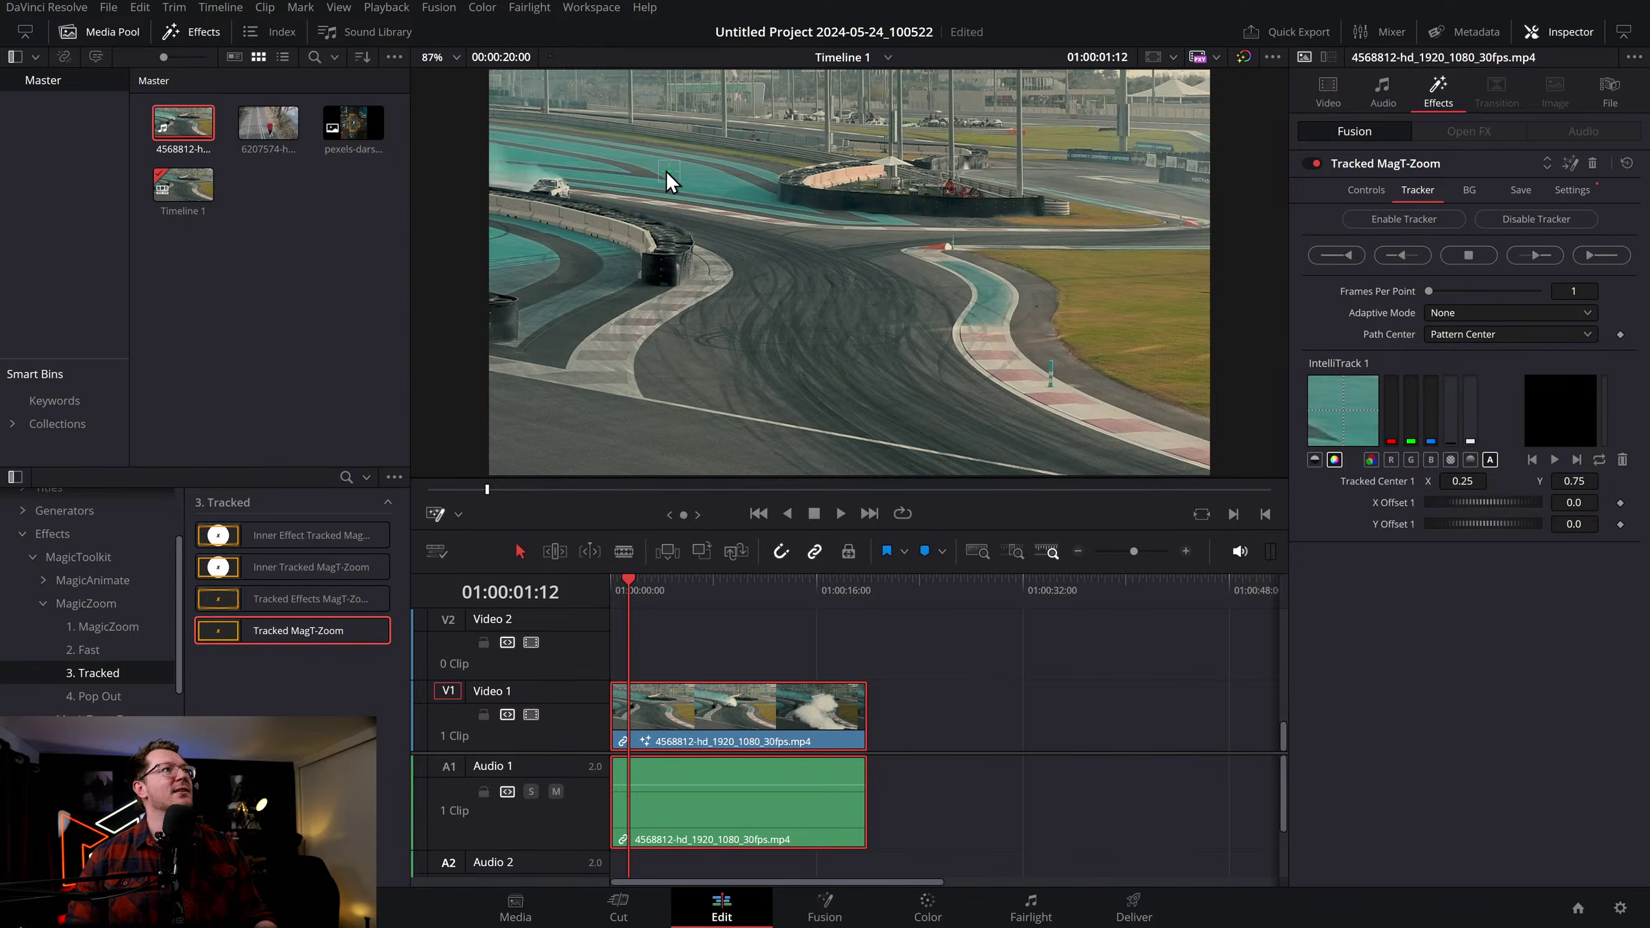
left_click_drag(559, 185, 550, 185)
left_click(1552, 249)
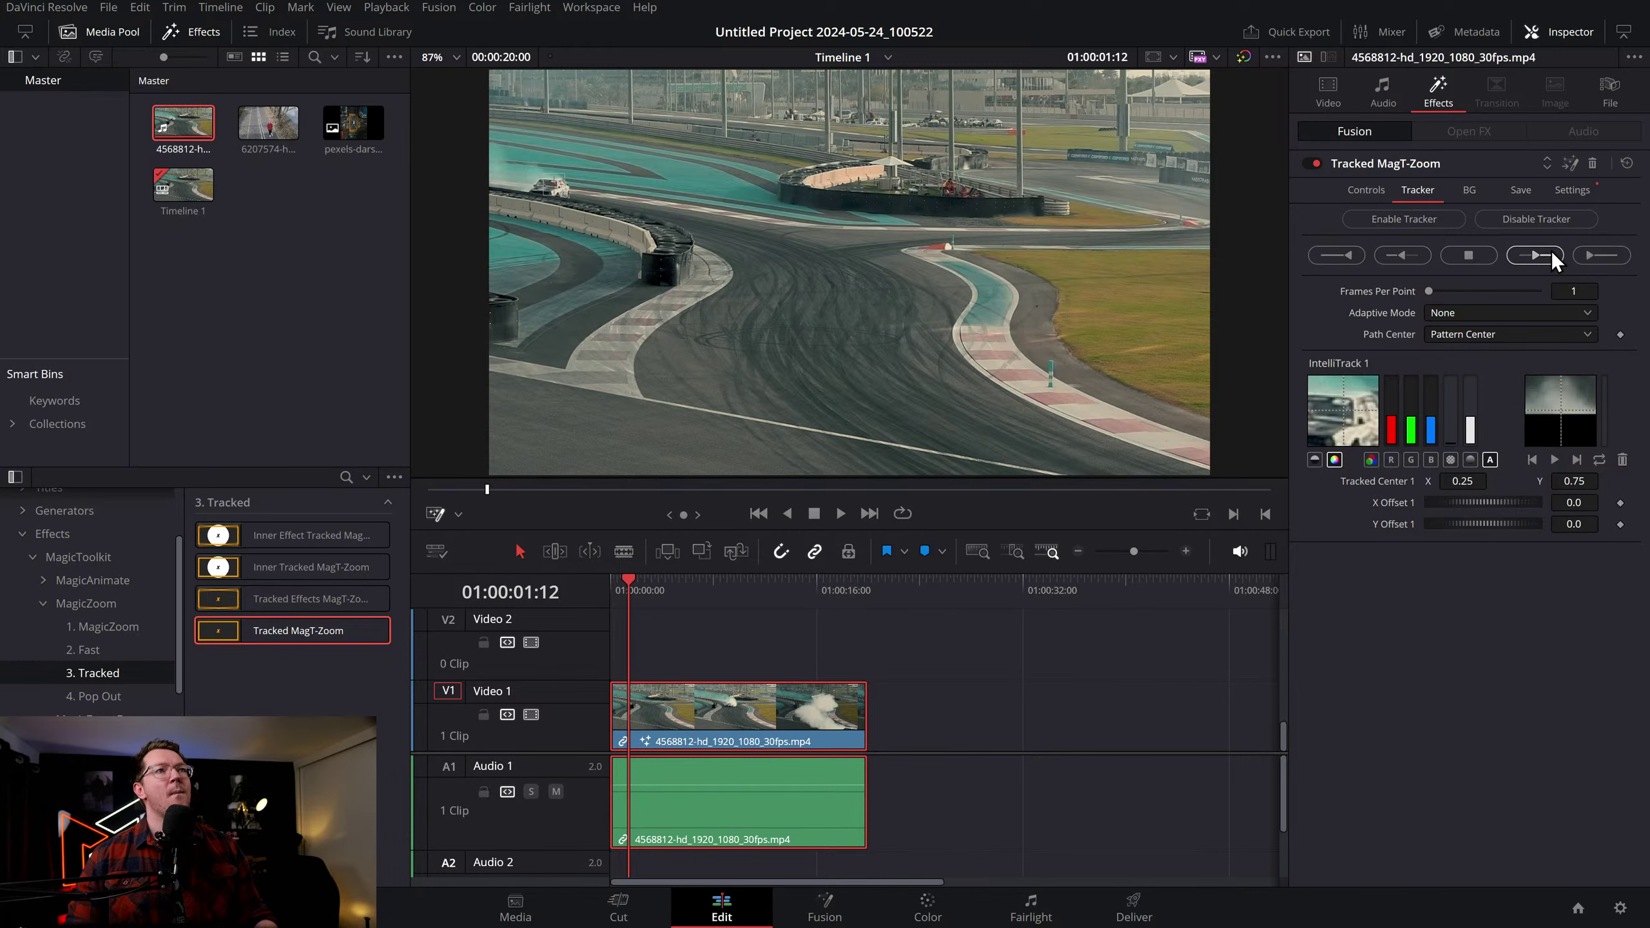
left_click(971, 483)
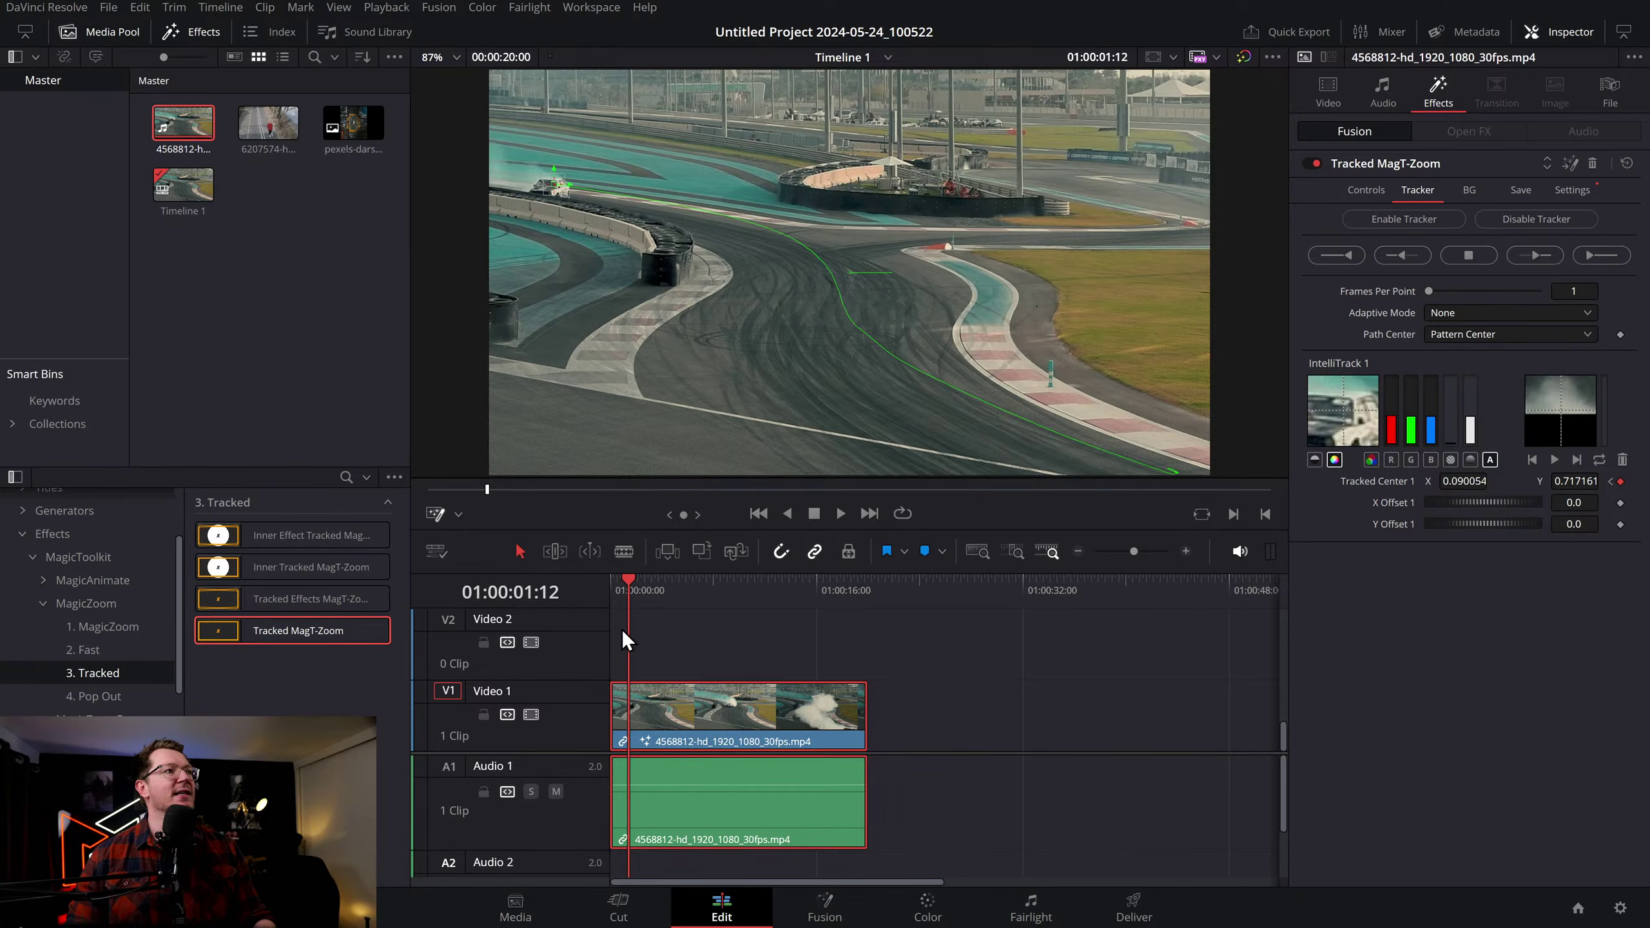
Set the tracked zoom's zoom amount to 1.5 and motion blur to 1.0, and preview the racing clip
key("Home")
key("space")
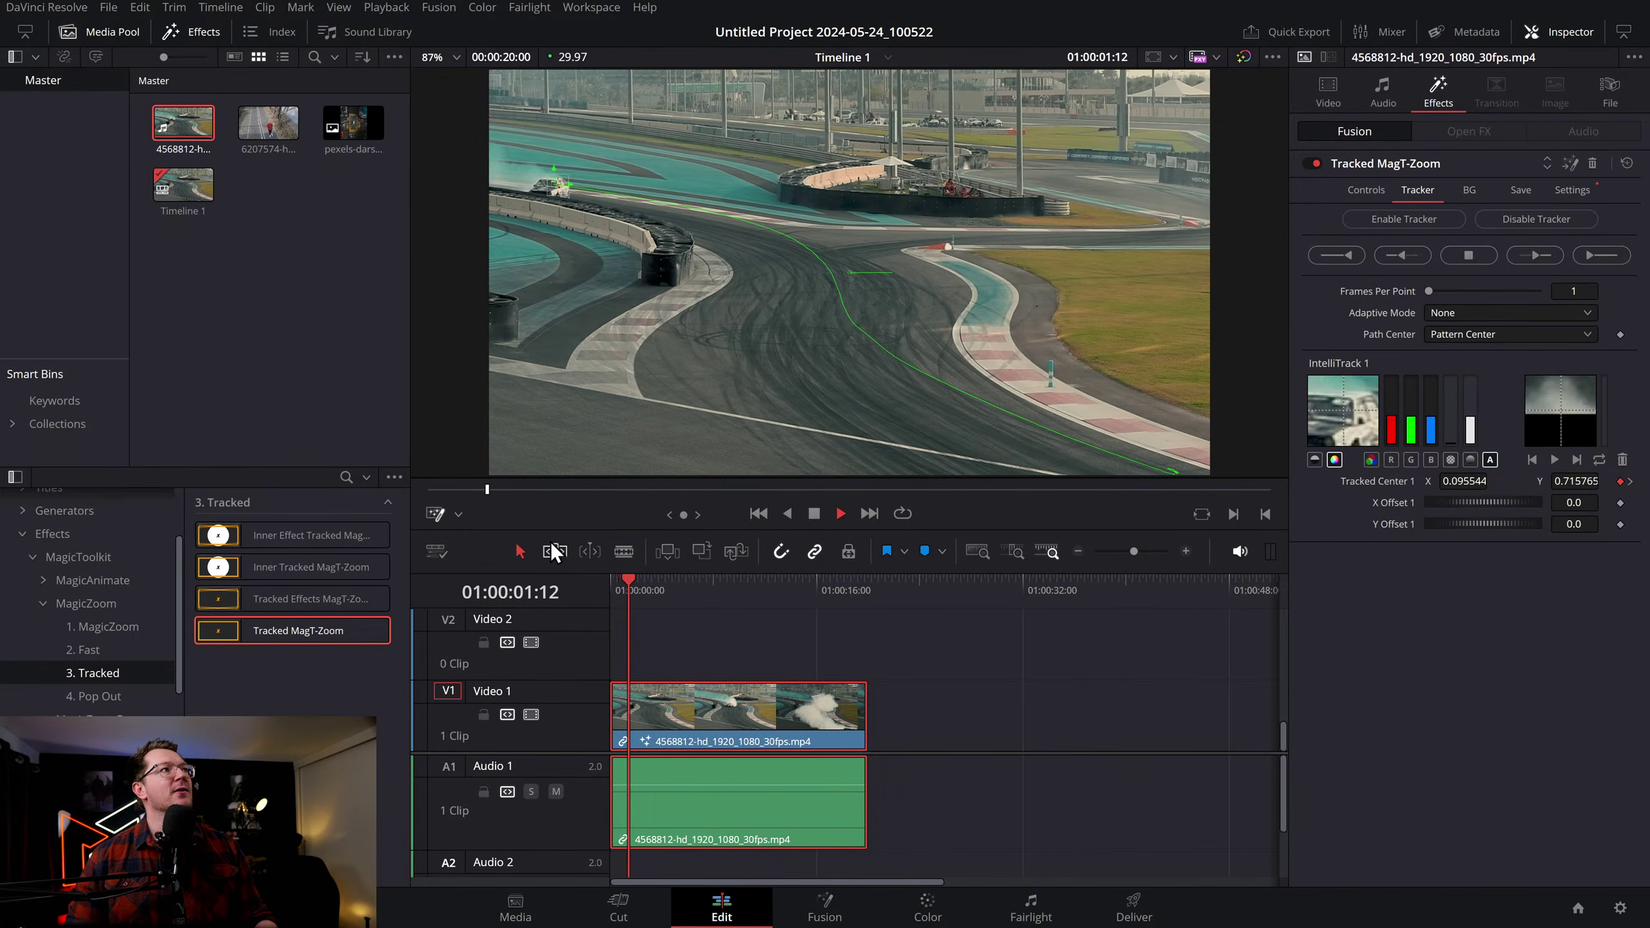
key("space")
left_click(1367, 190)
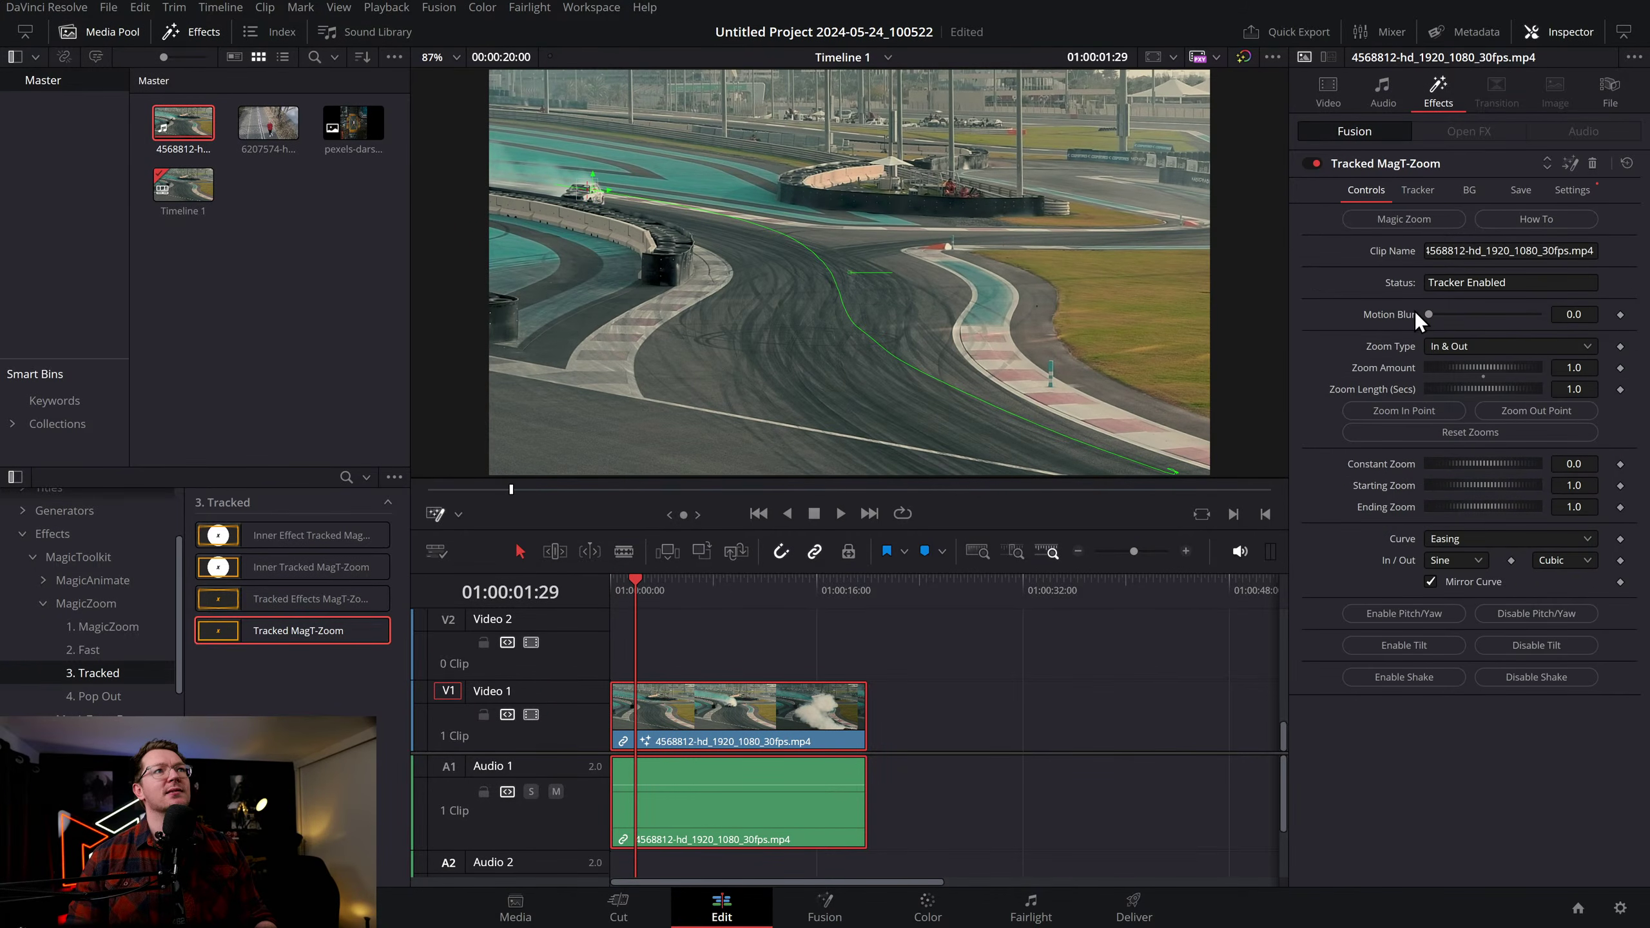
double_click(1392, 367)
left_click_drag(1428, 315, 1591, 340)
key("space")
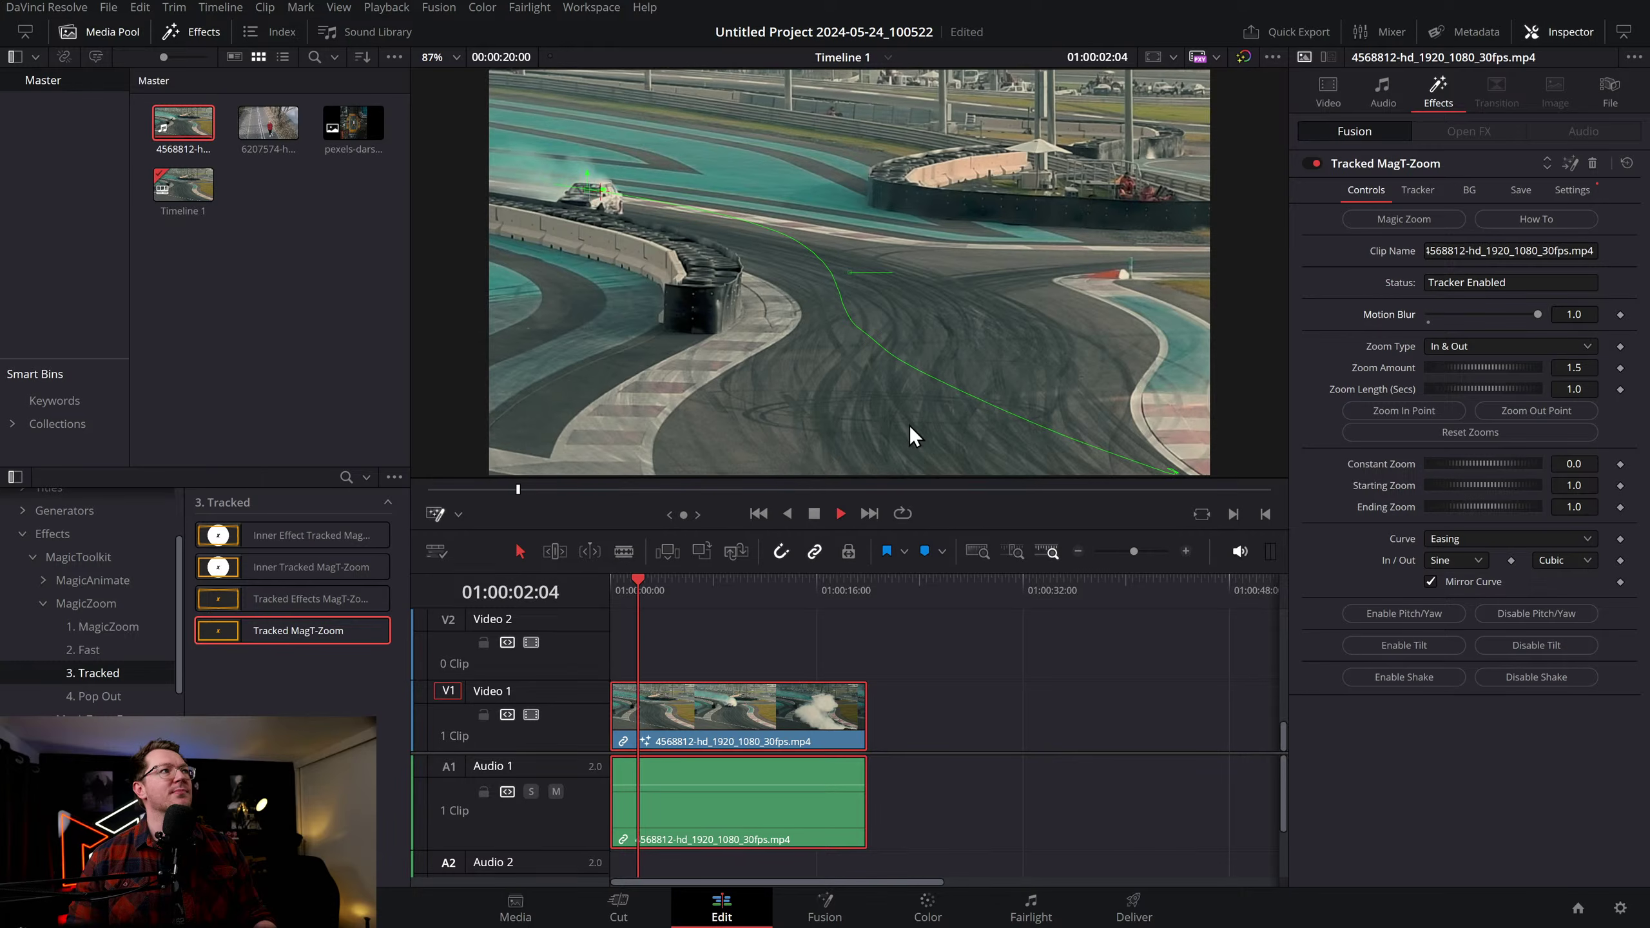
key("Home")
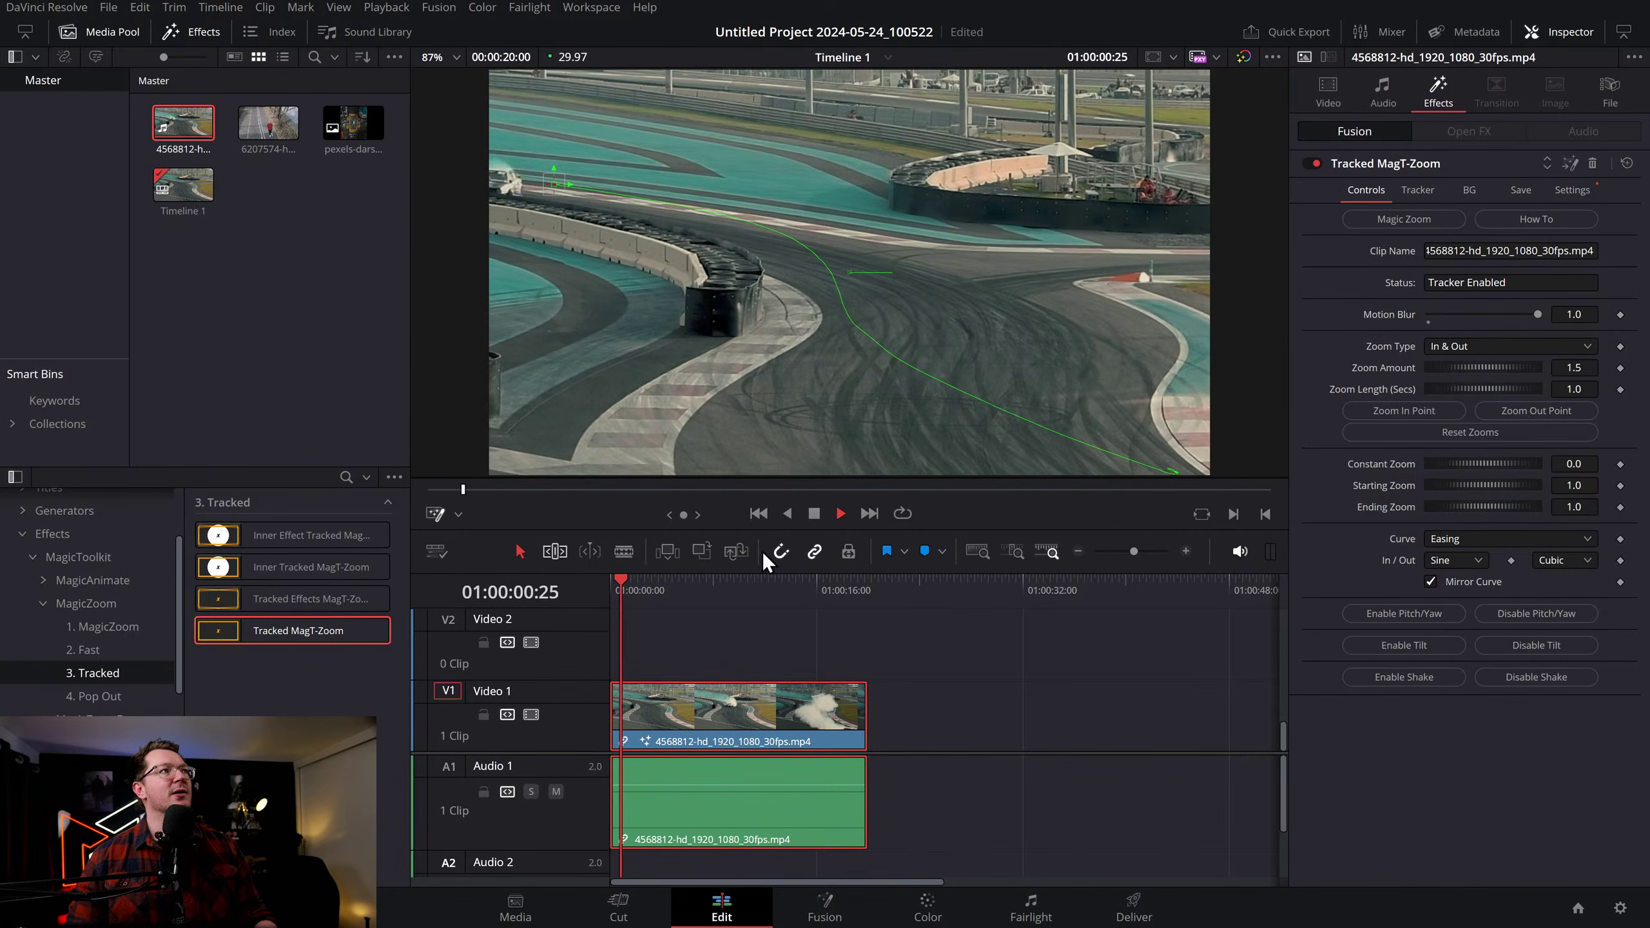
Increase the racing clip's zoom amount to 2.0
left_click_drag(1467, 369, 1508, 368)
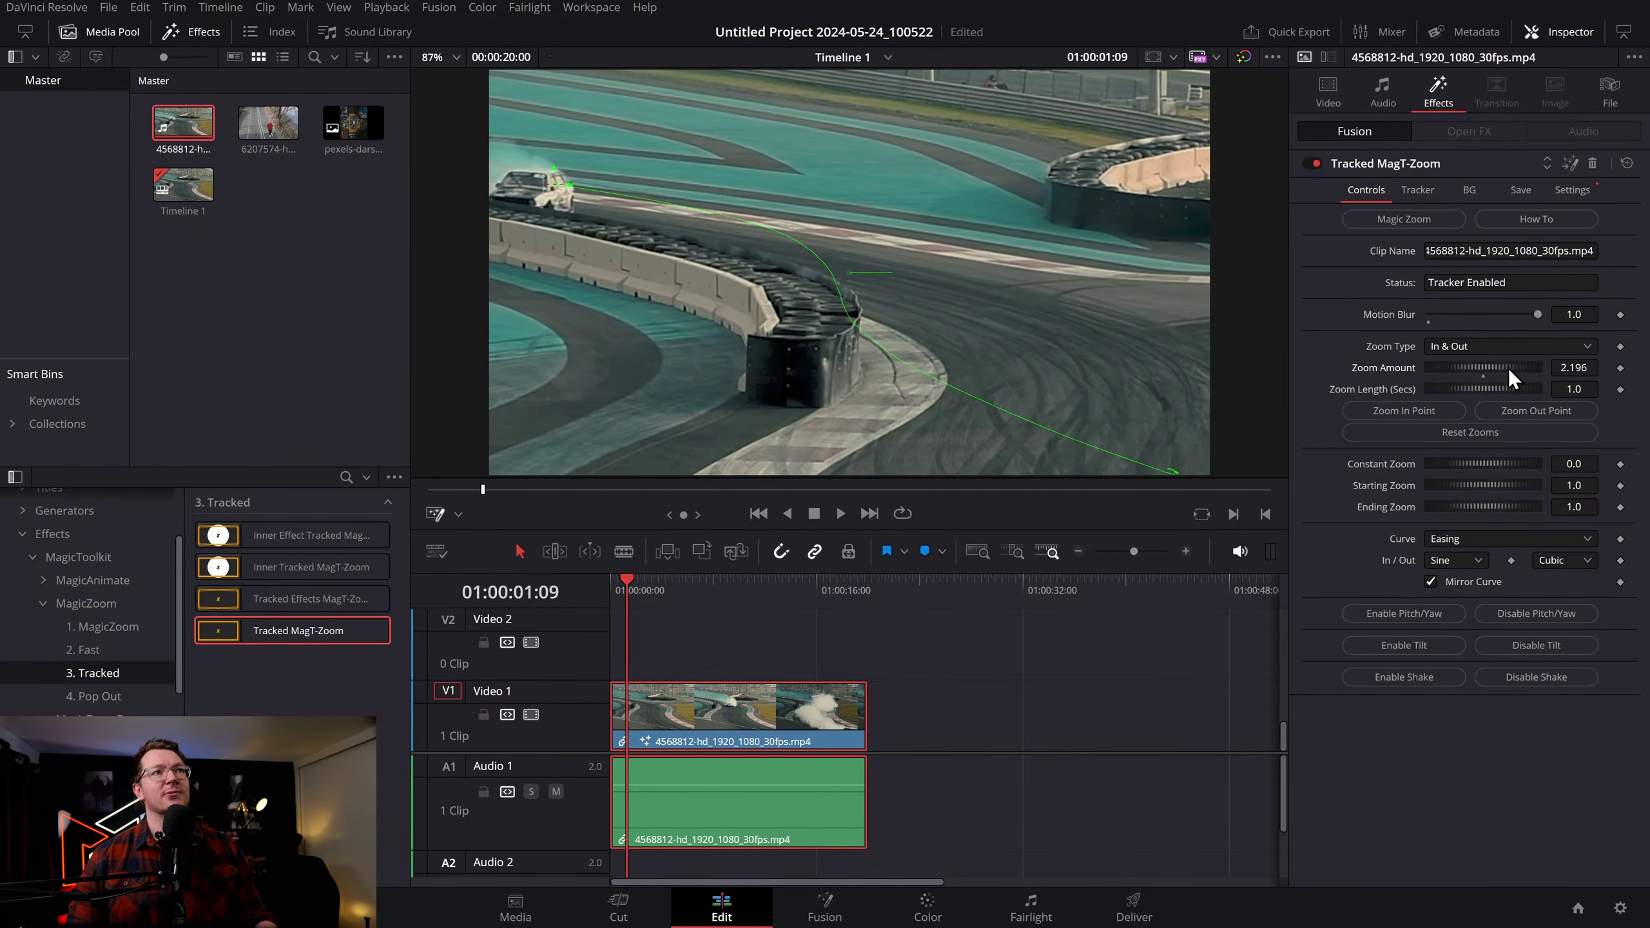
left_click(1573, 367)
type("2")
key("Return")
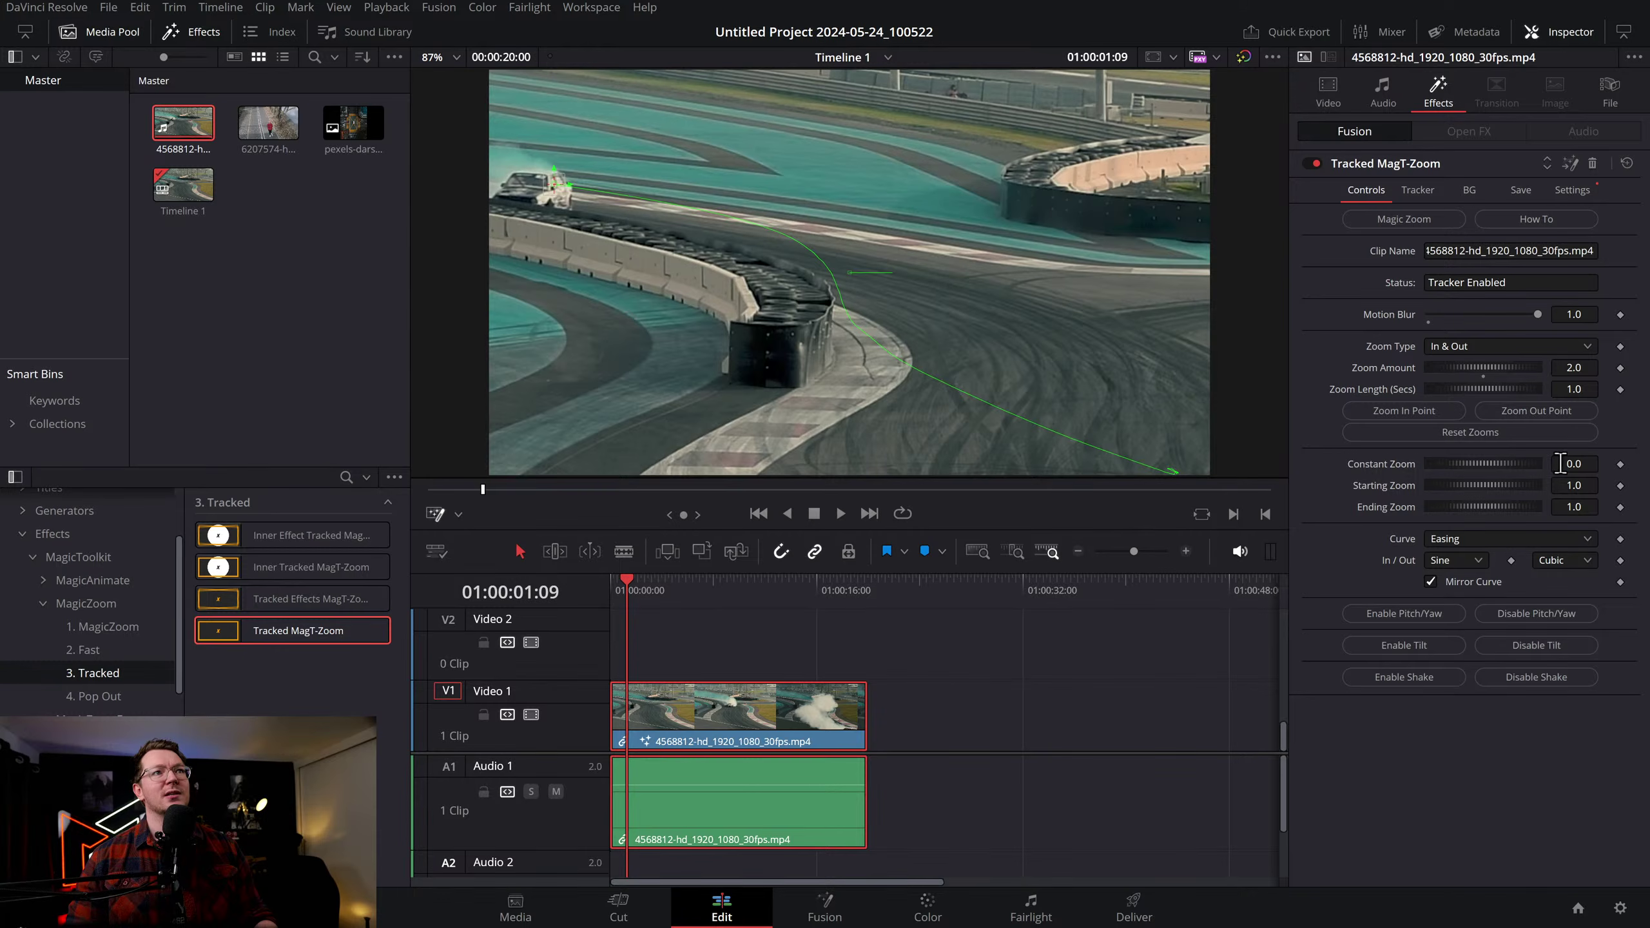
Set the constant zoom to -0.5 and play the racing clip from its start
key("BackSpace")
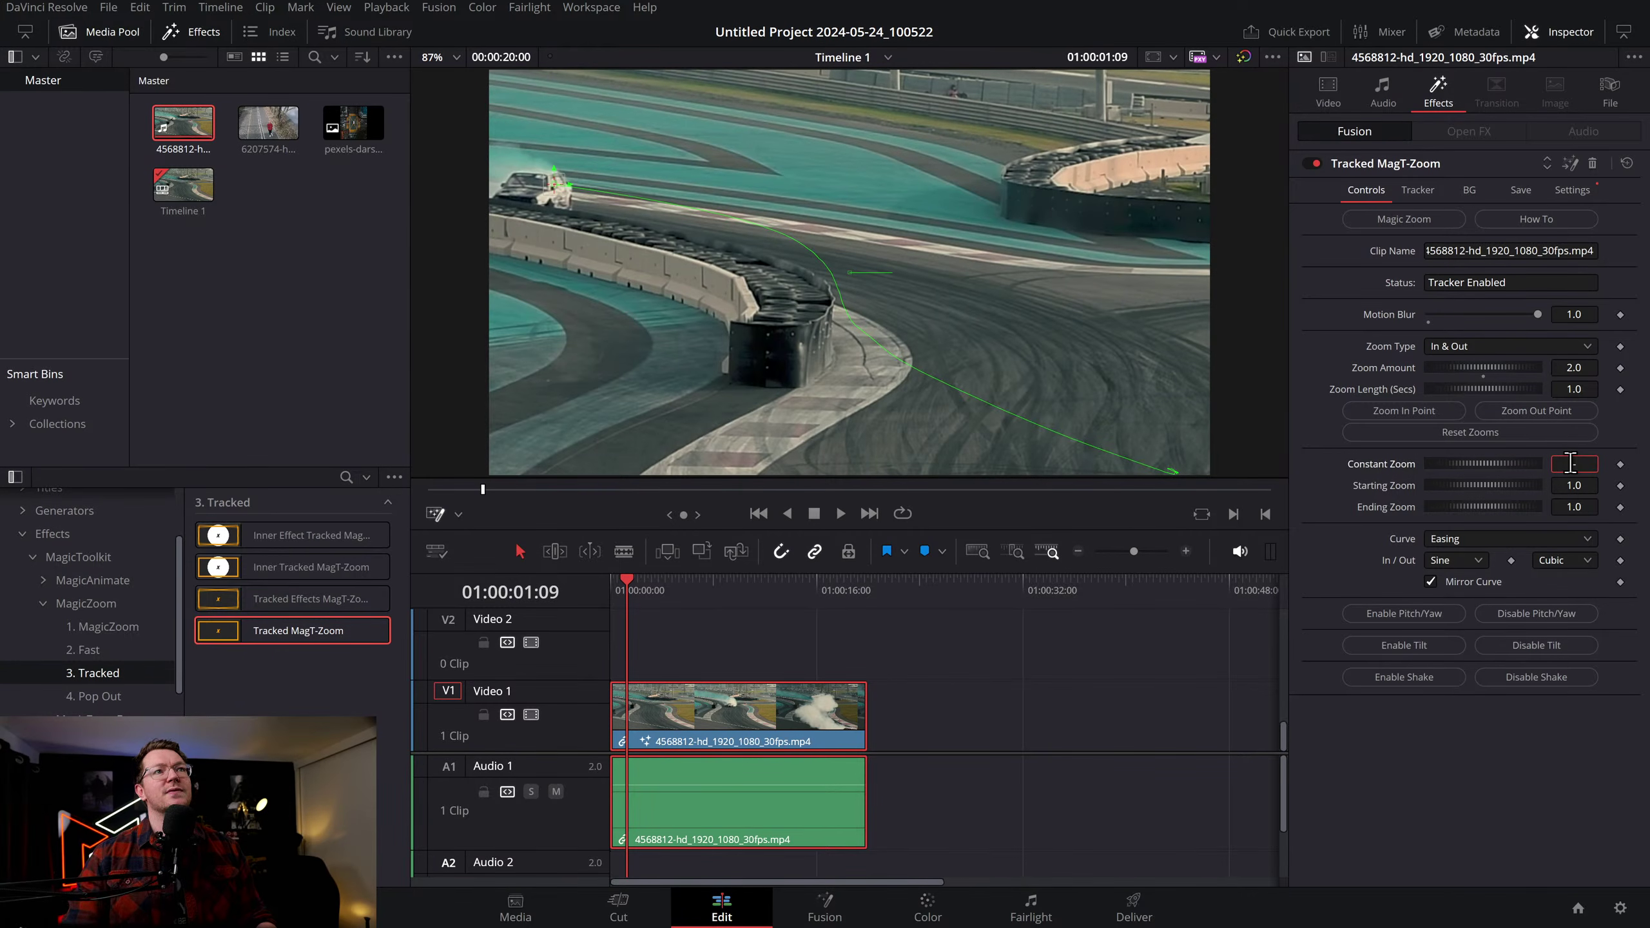
key("Home")
key("space")
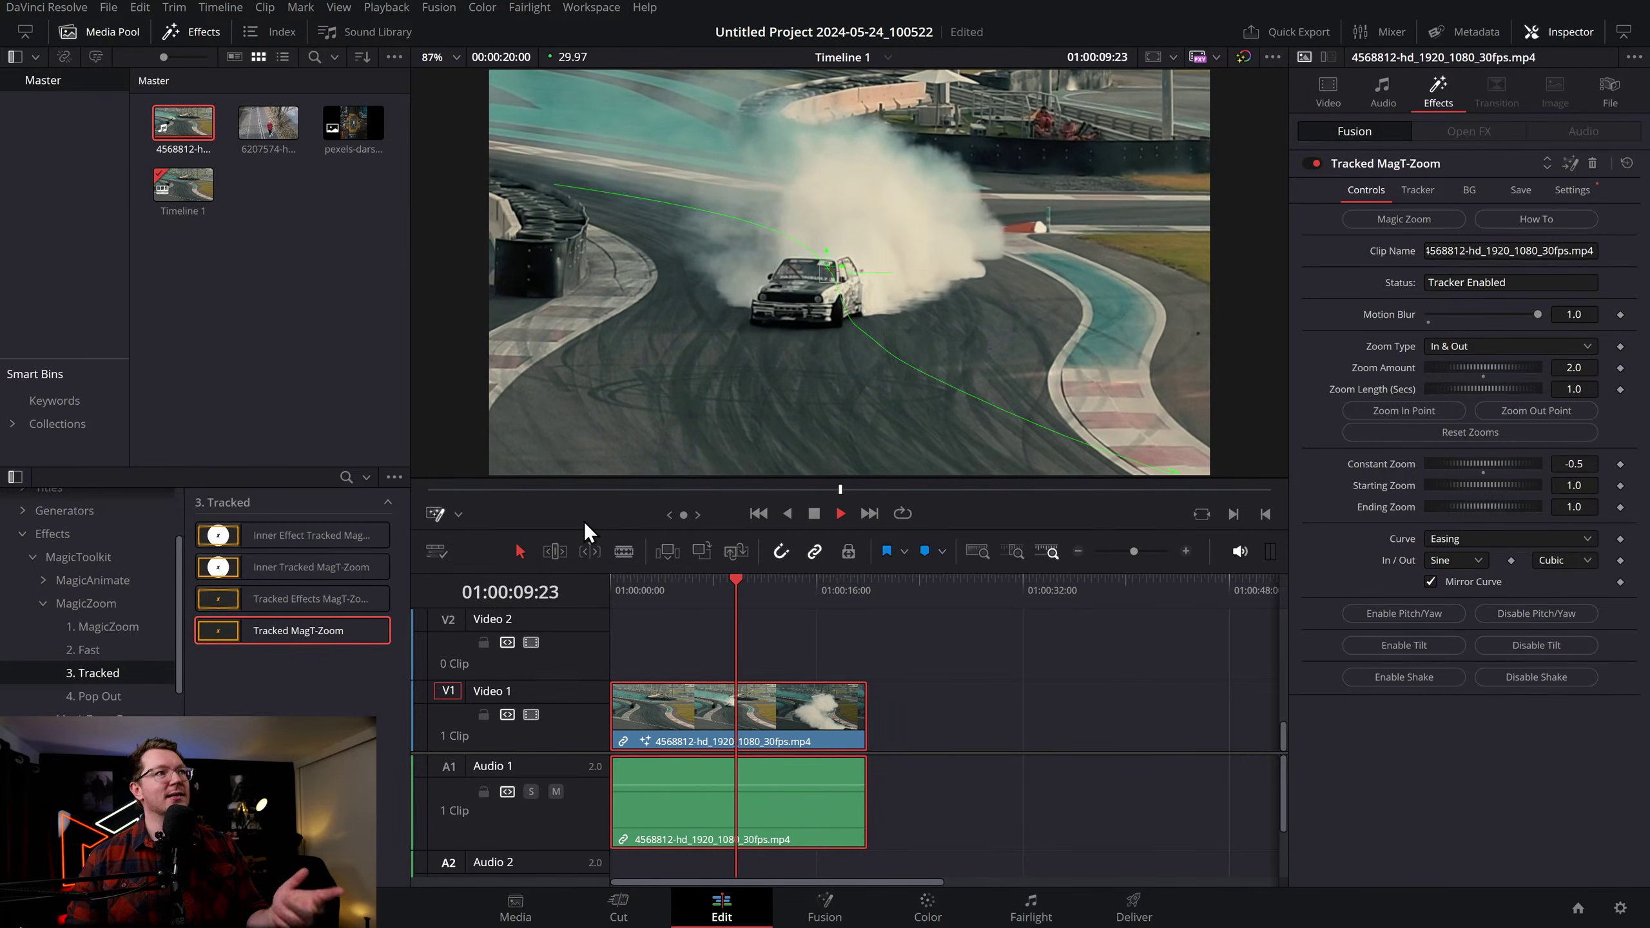
Stop at 01:00:10:23, set the zoom-out point there and play the rest of the racing clip
key("space")
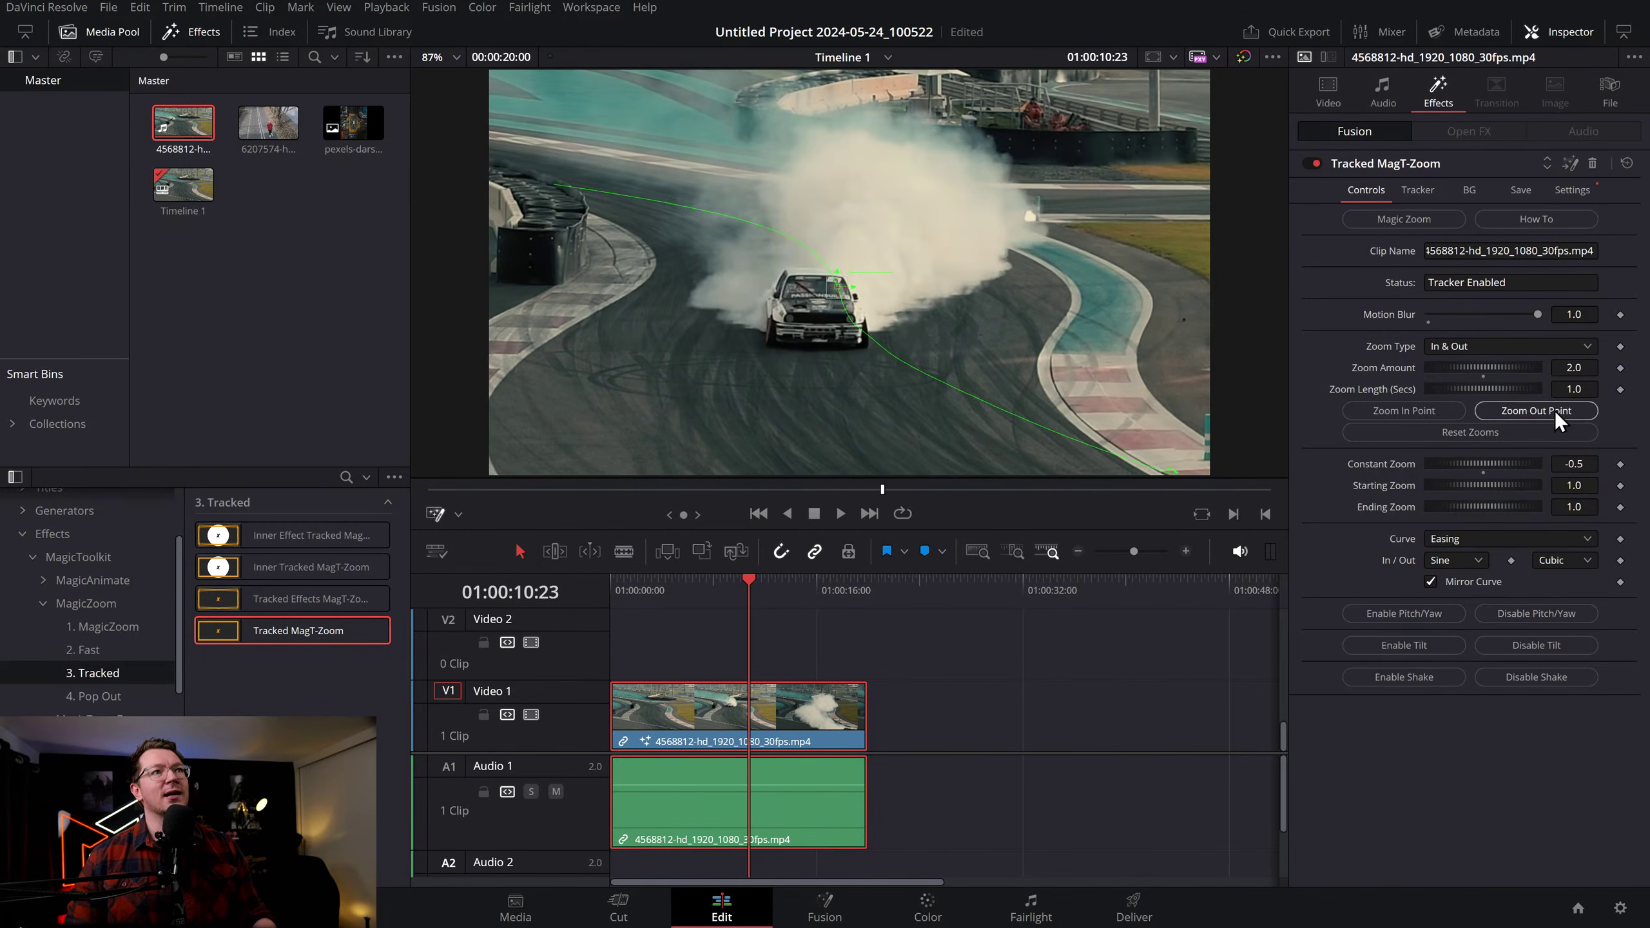
left_click(1555, 410)
key("space")
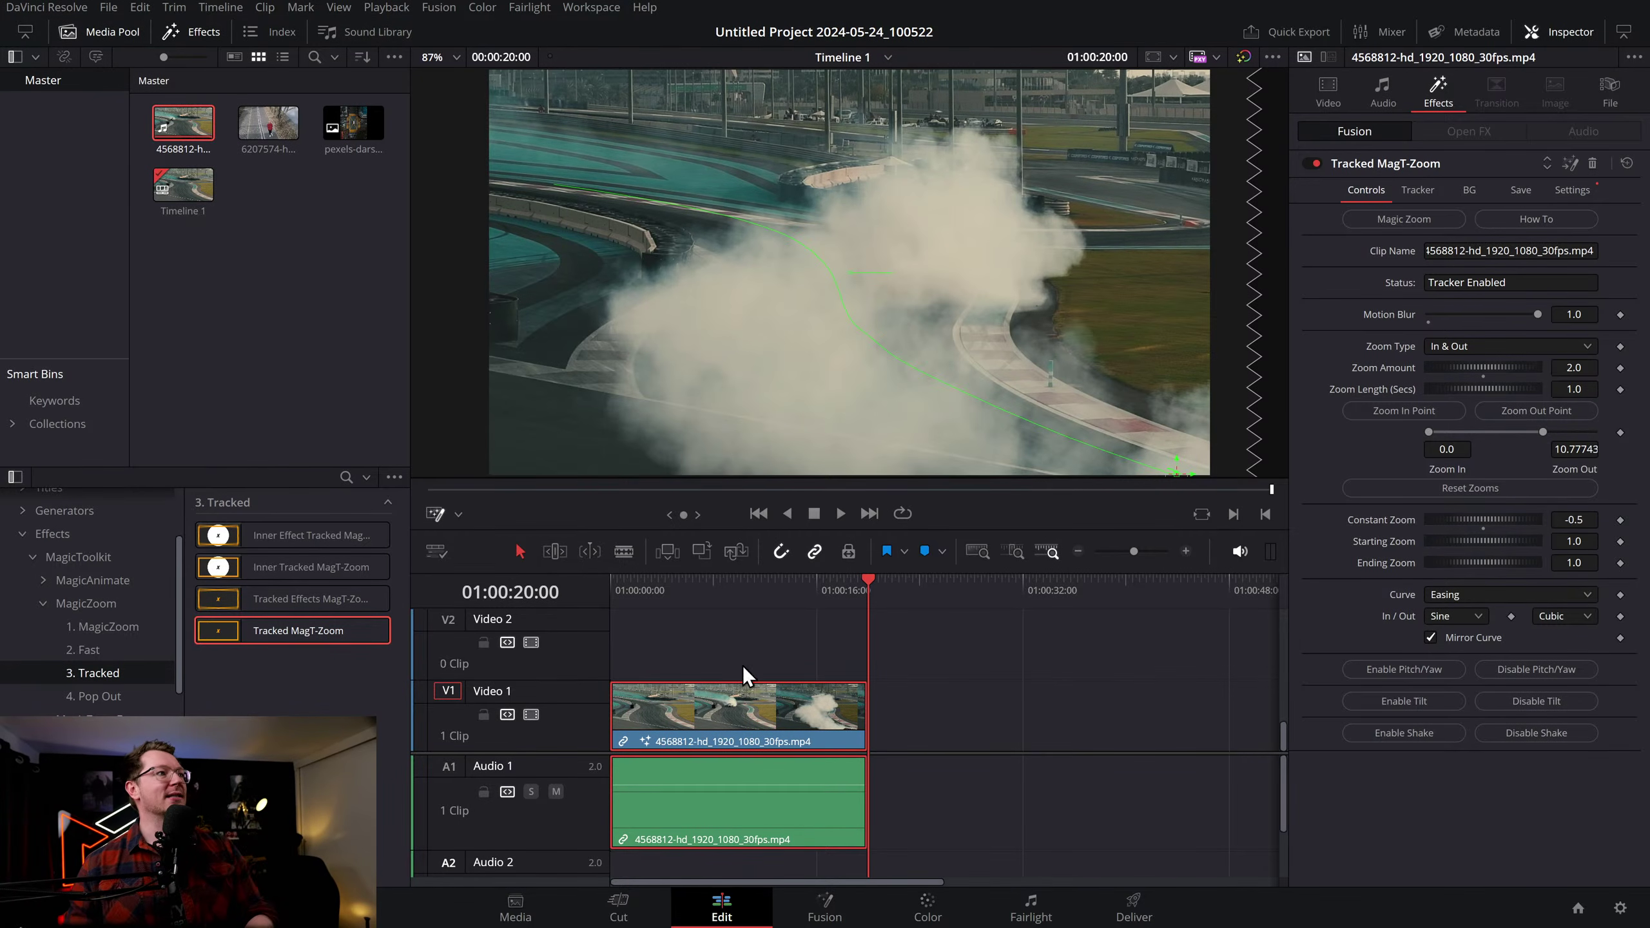
Delete the racing clip from the timeline and import dance.mp4 into the media pool
key("Delete")
right_click(300, 278)
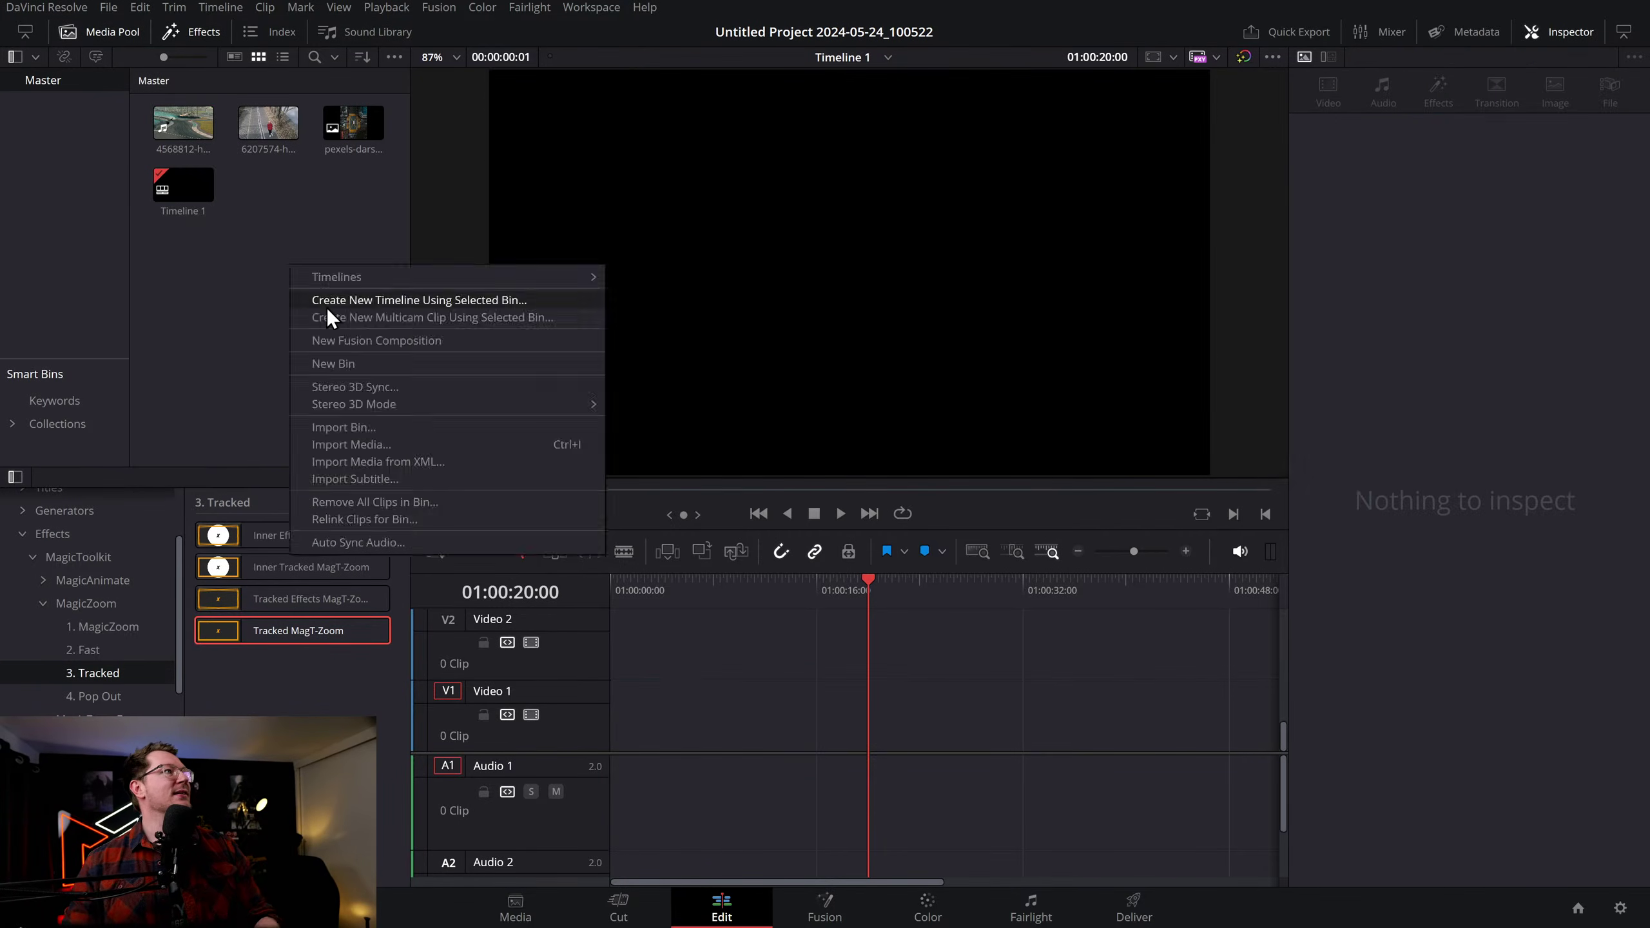
left_click(353, 442)
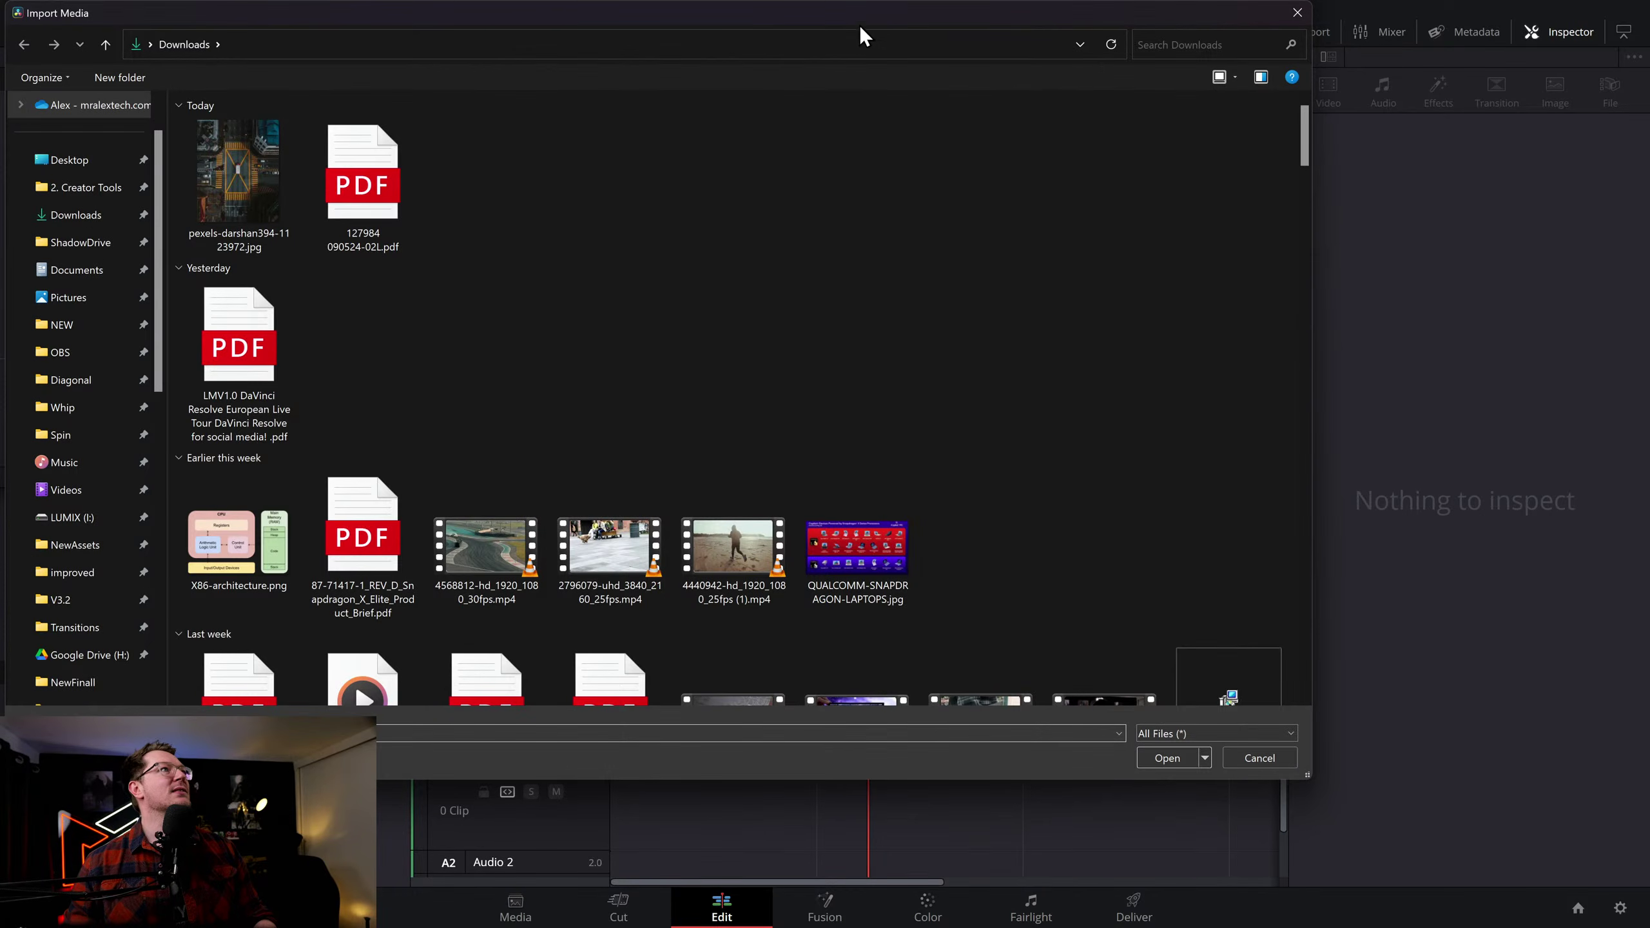
left_click_drag(861, 33, 1193, 810)
key("Escape")
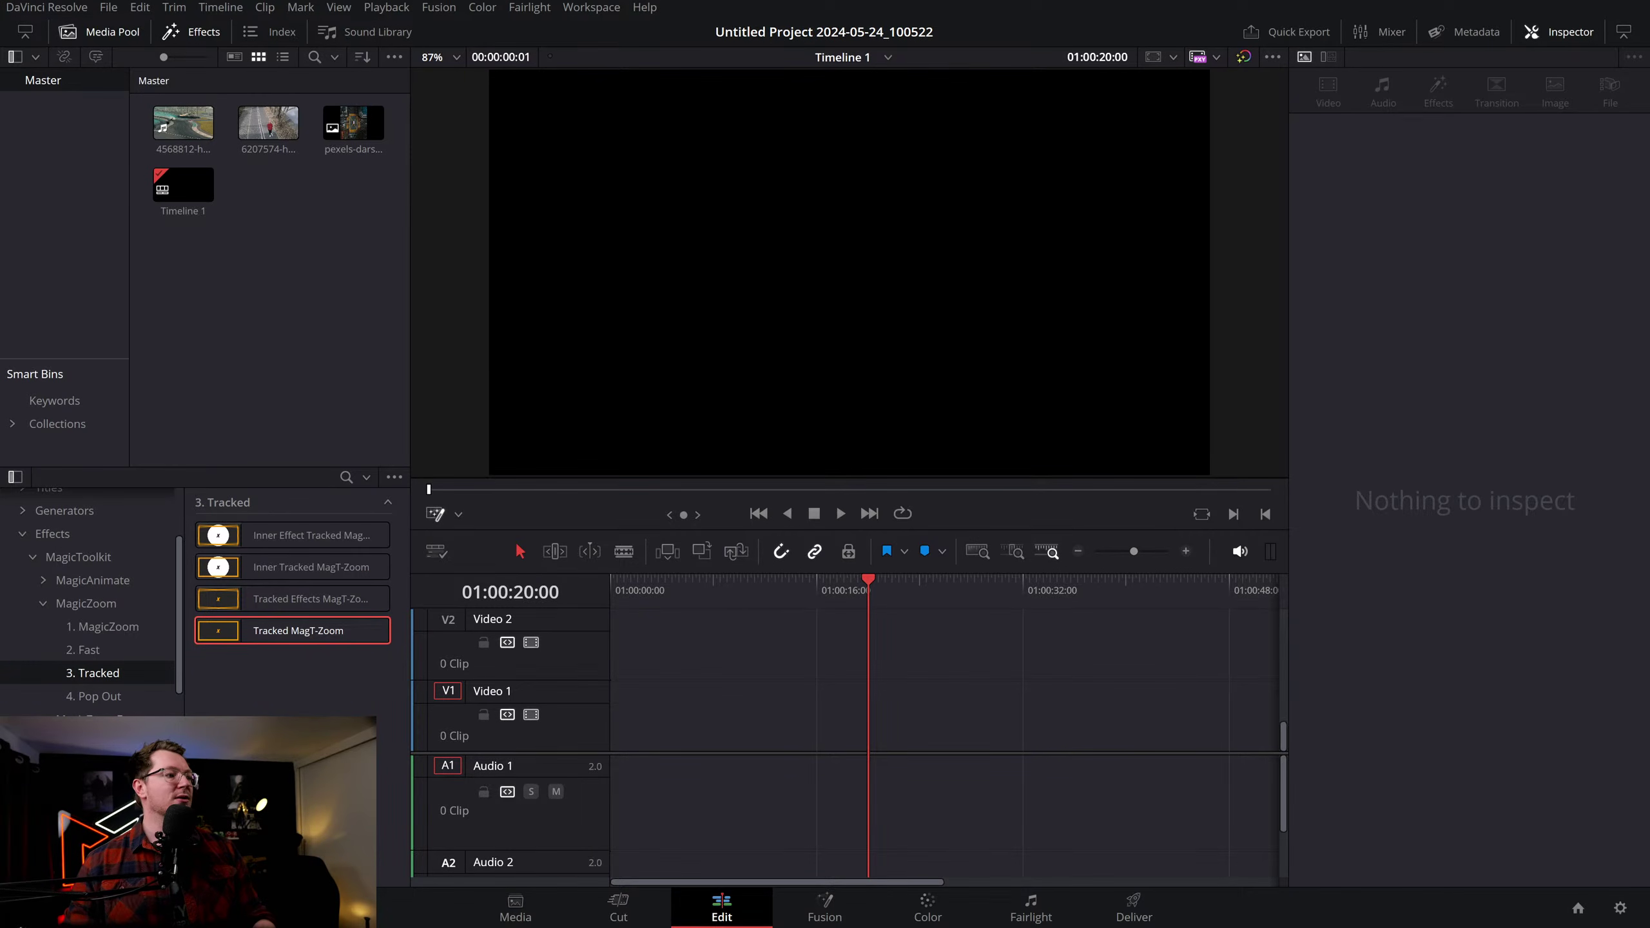
Place dance.mp4 at the start of Video 1 and preview it from the beginning
left_click_drag(343, 131, 647, 729)
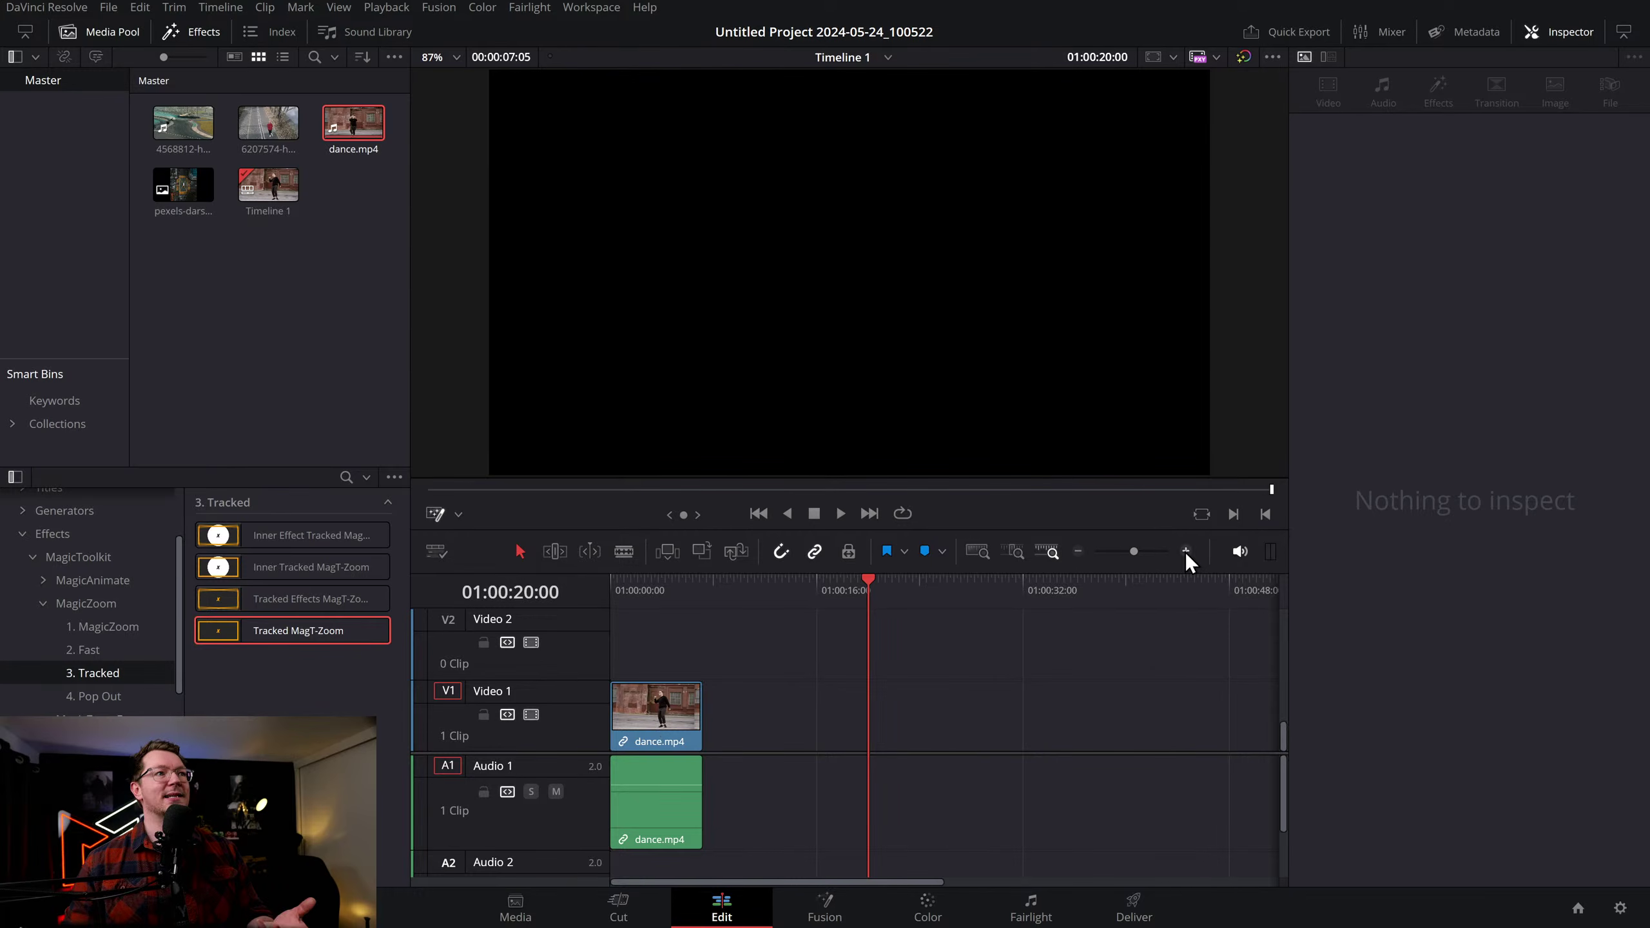
left_click(1185, 552)
left_click(1187, 550)
scroll(768, 717, "left", 5)
left_click(893, 588)
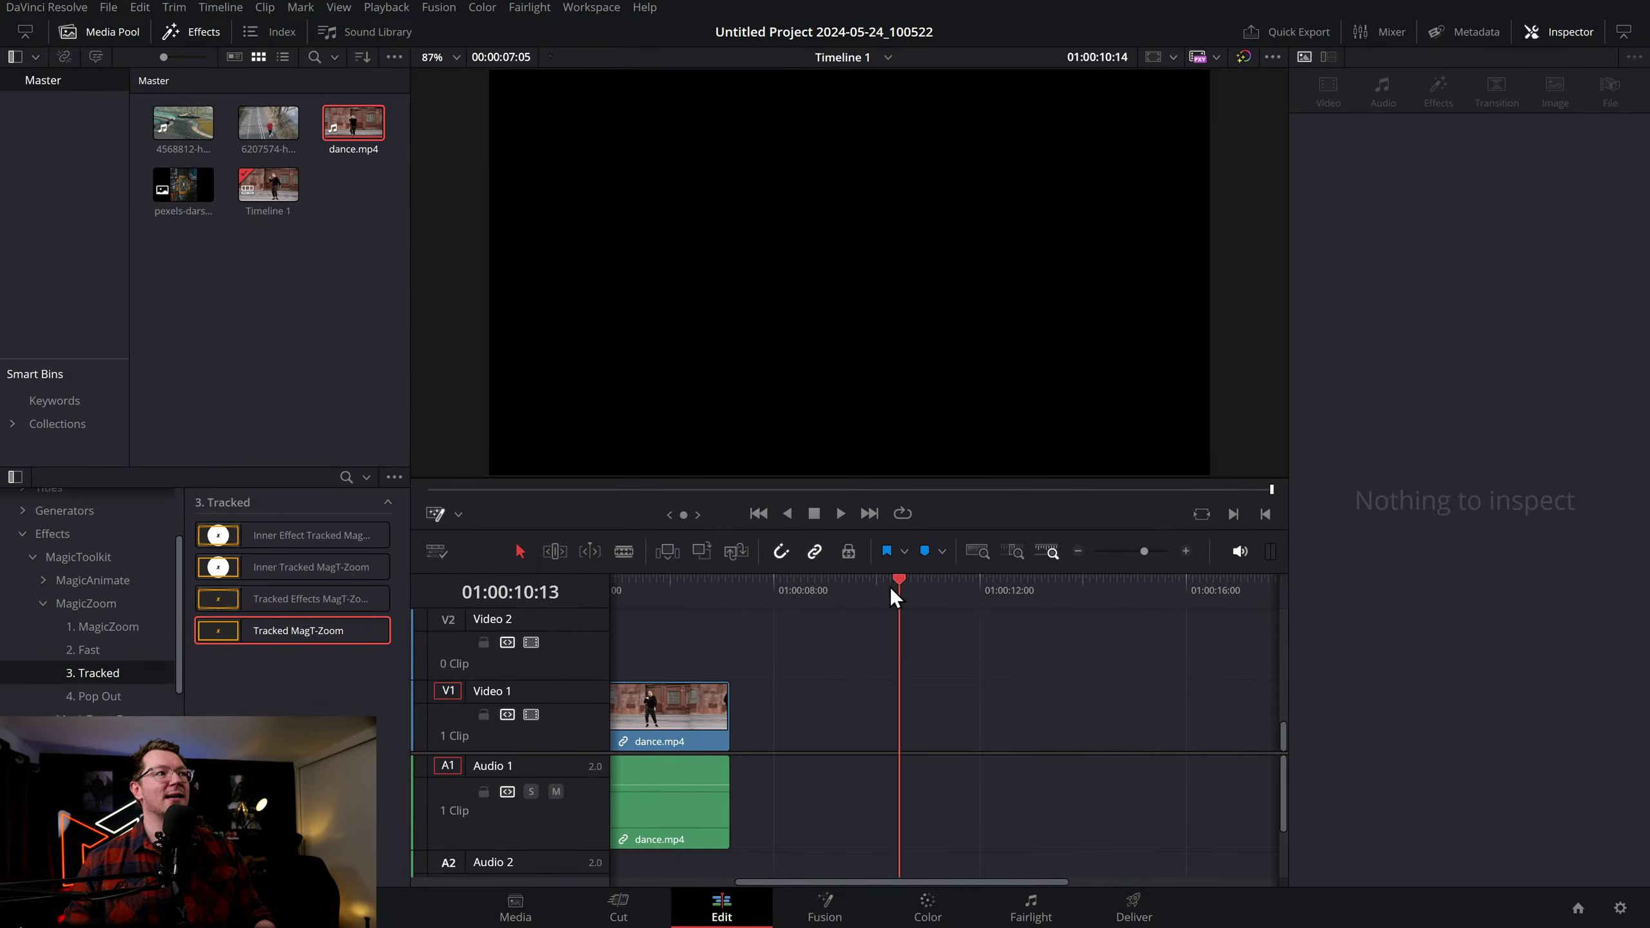
key("Home")
key("space")
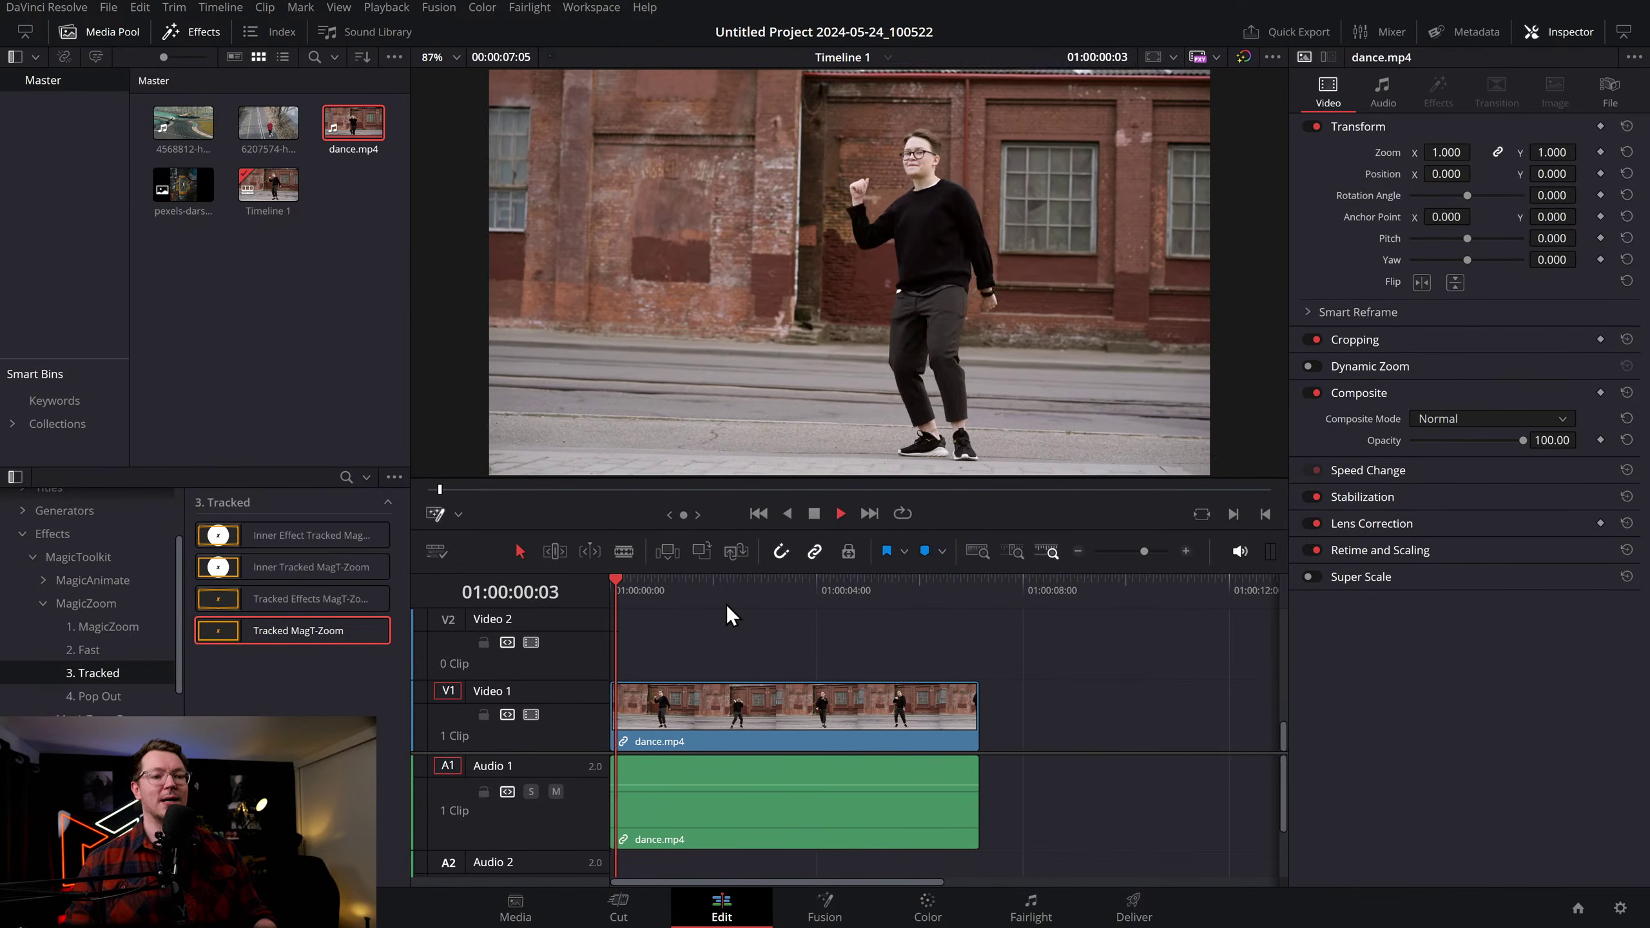
key("space")
Apply the Tracked MagT-Zoom effect to dance.mp4 and enable its tracker at the clip's first frame
left_click_drag(279, 637, 740, 717)
left_click(1413, 190)
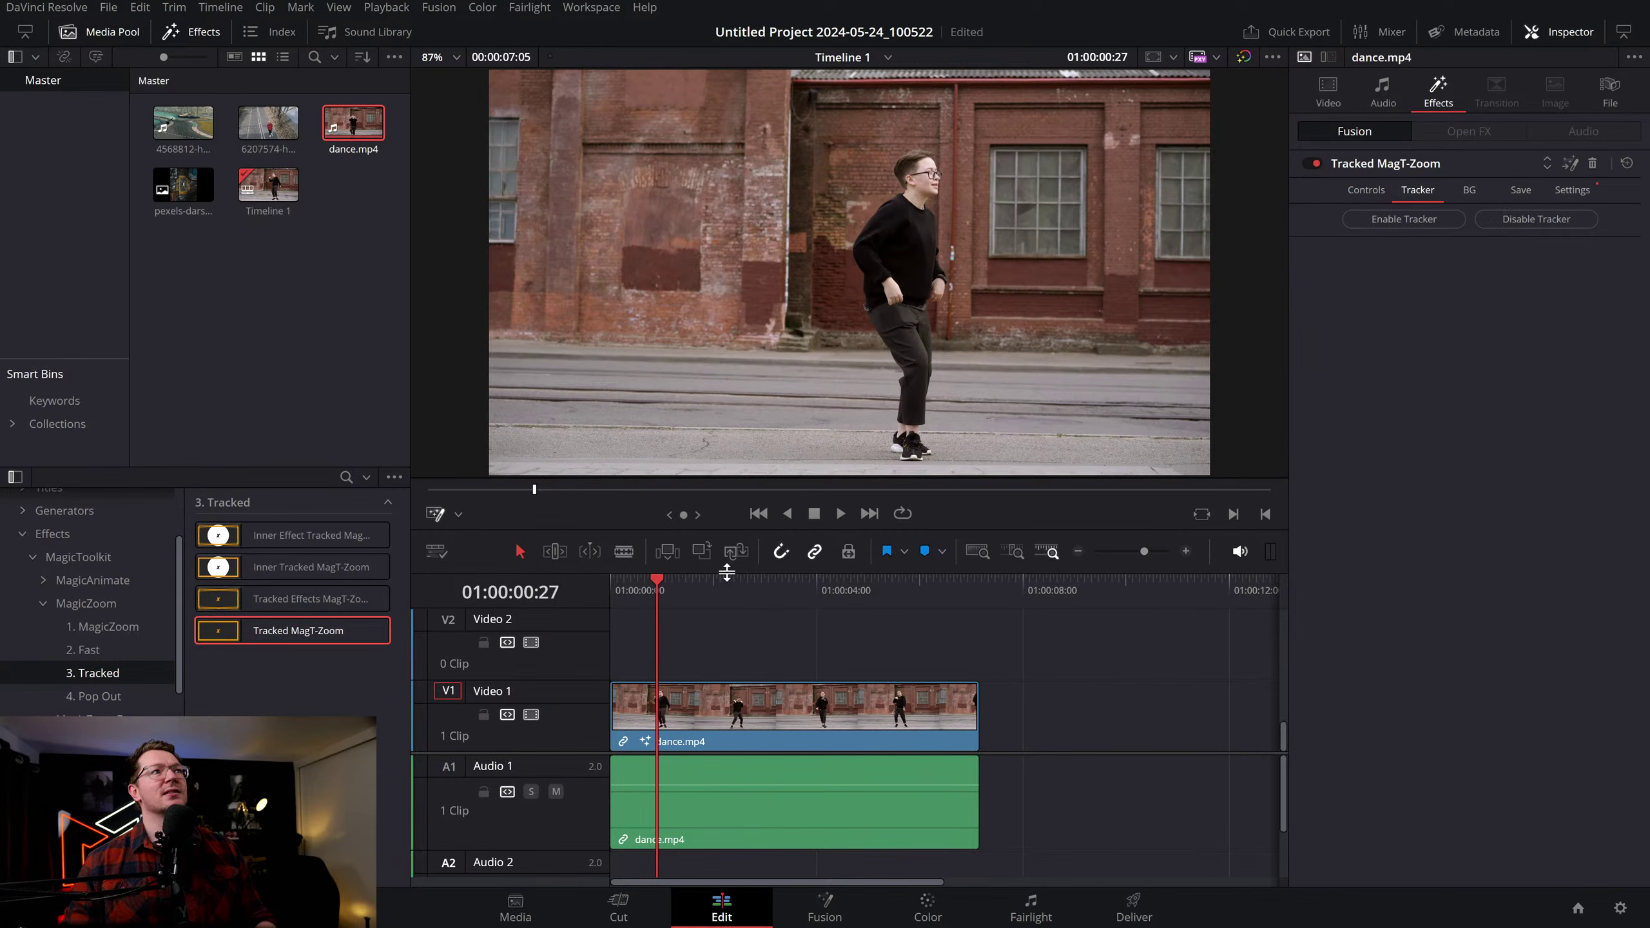
left_click(617, 589)
left_click(1368, 220)
Place the tracker on the dancer's face at the first frame and track forward
left_click_drag(691, 176, 908, 150)
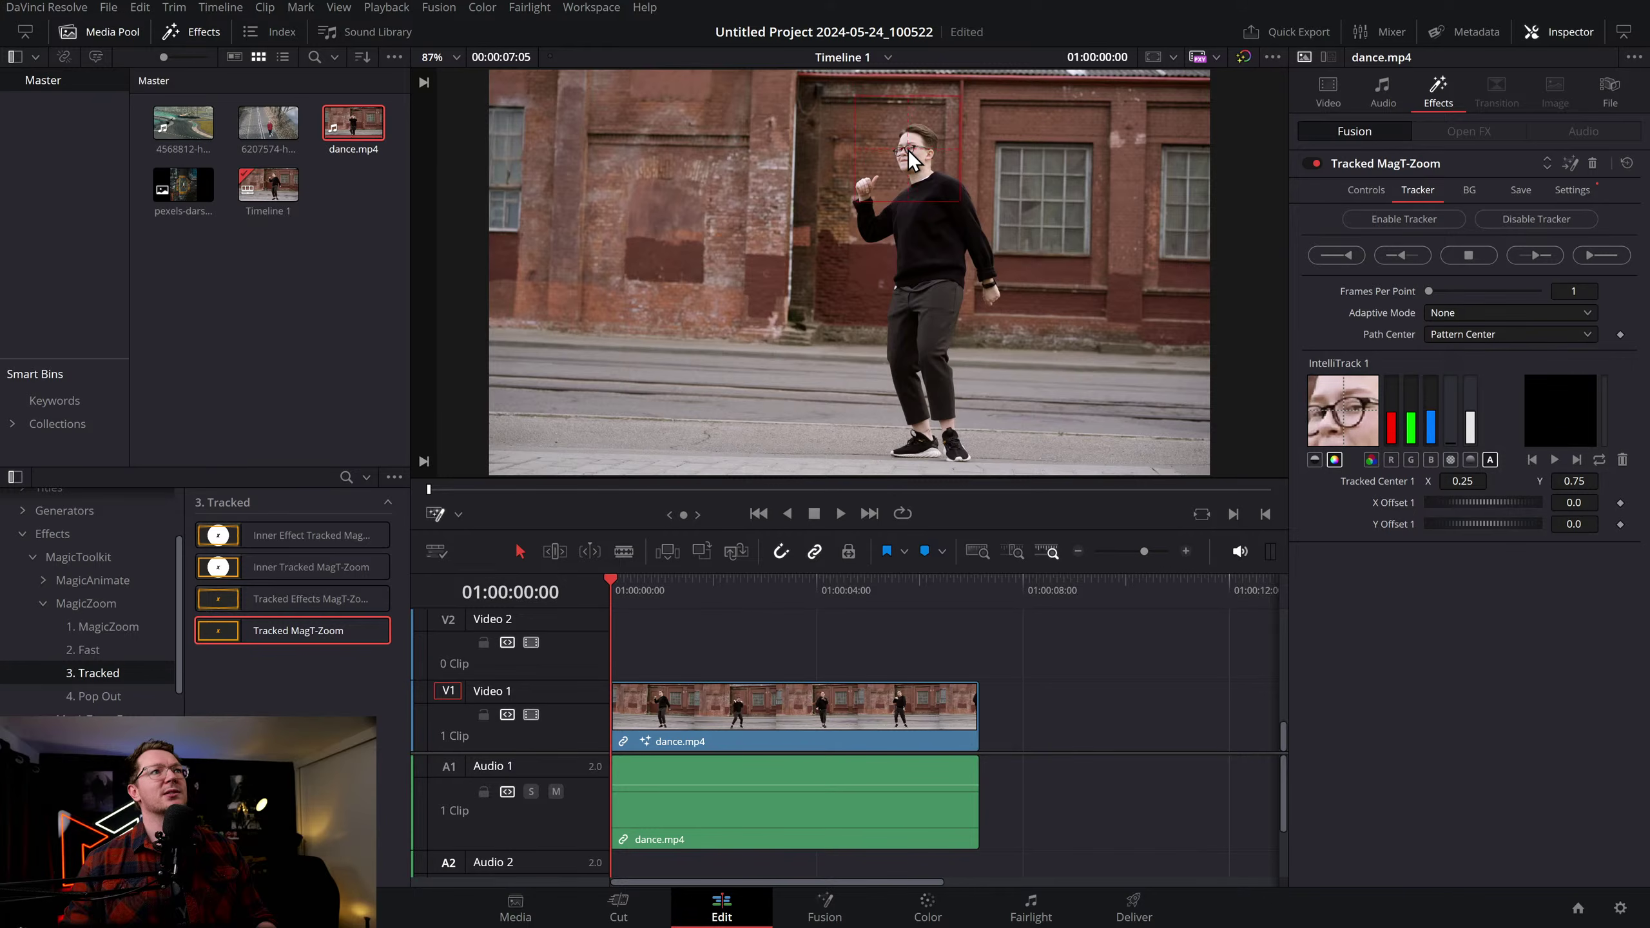
left_click(1536, 256)
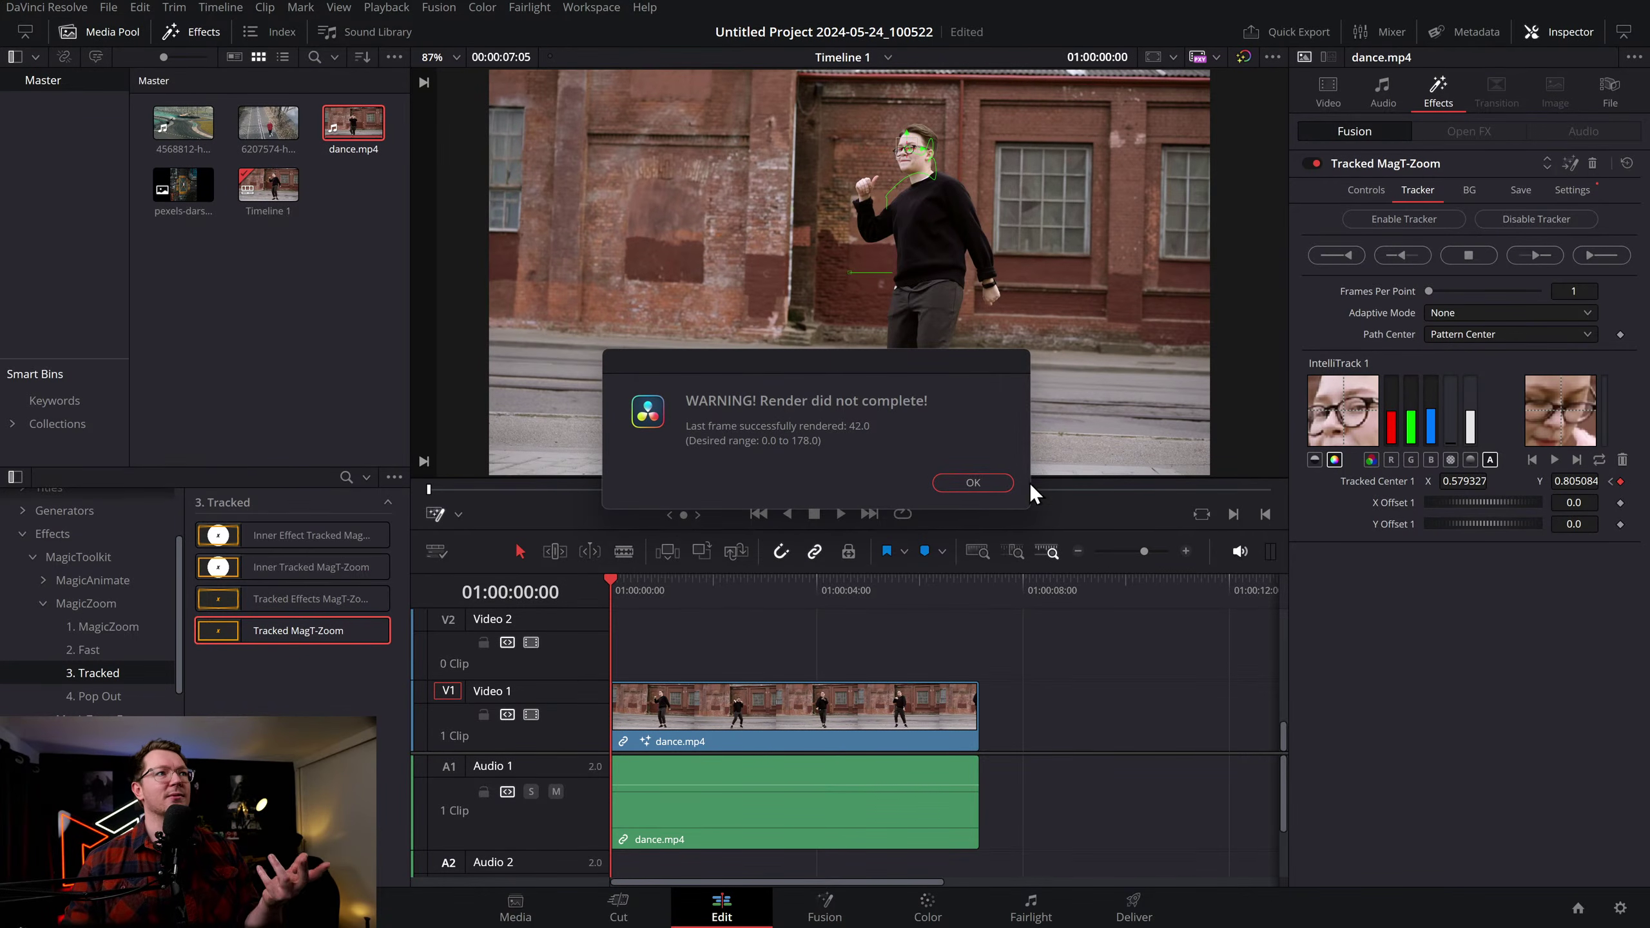
left_click(972, 482)
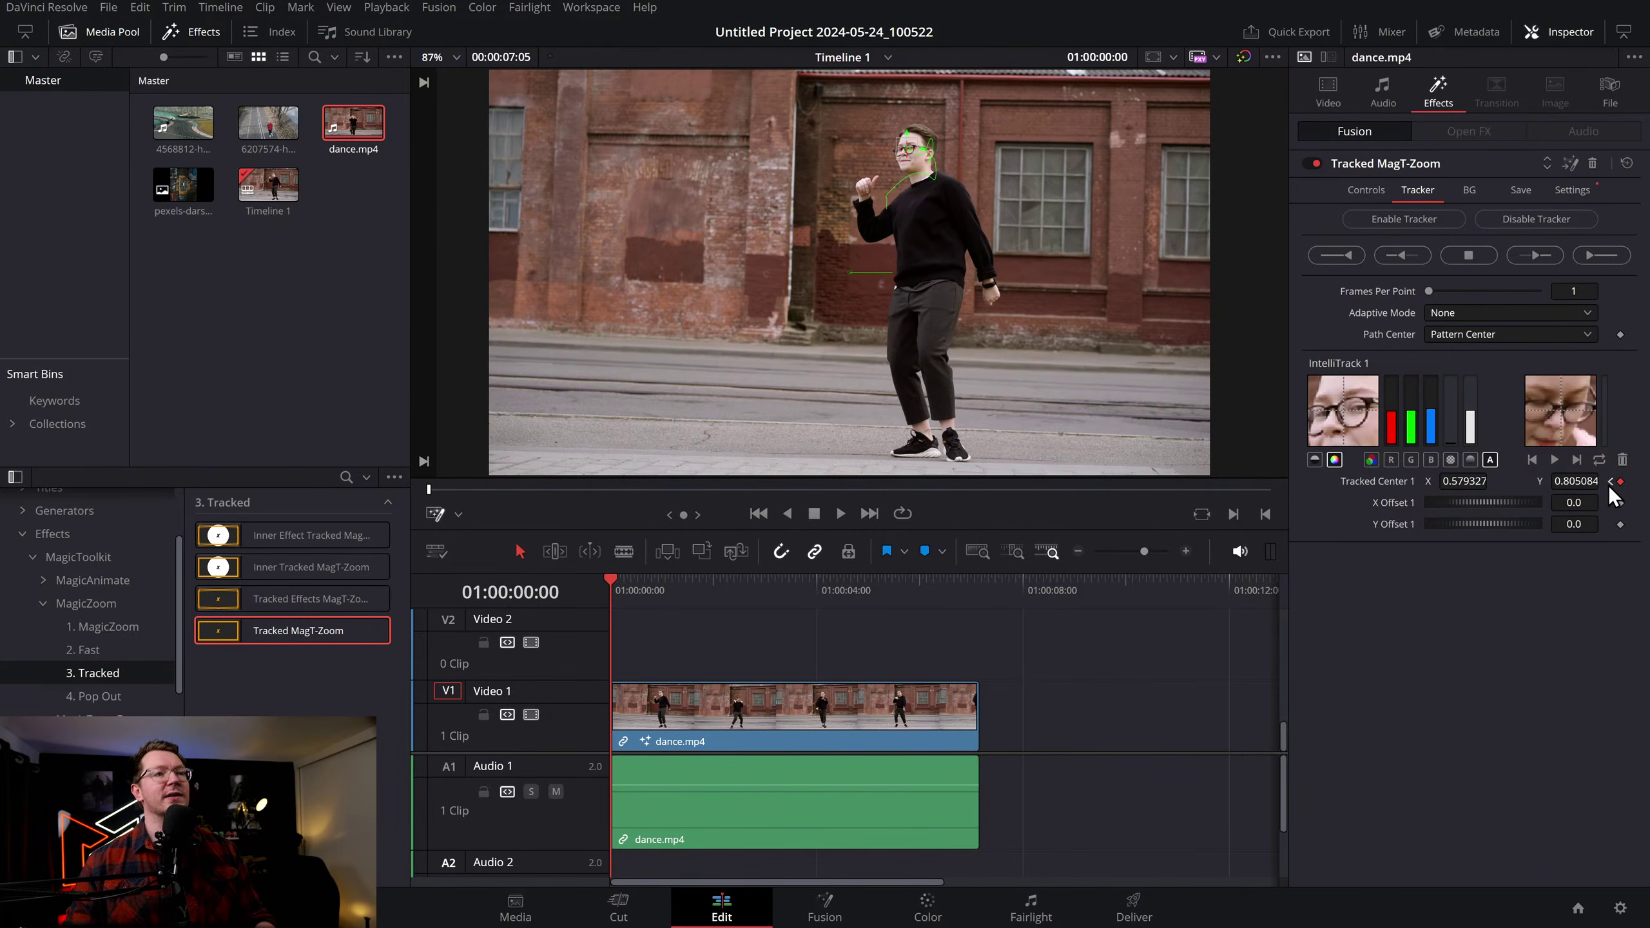
Go to the last tracked frame at 01:00:01:21 and reposition the tracker on the bridge of the dancer's glasses
left_click(1631, 482)
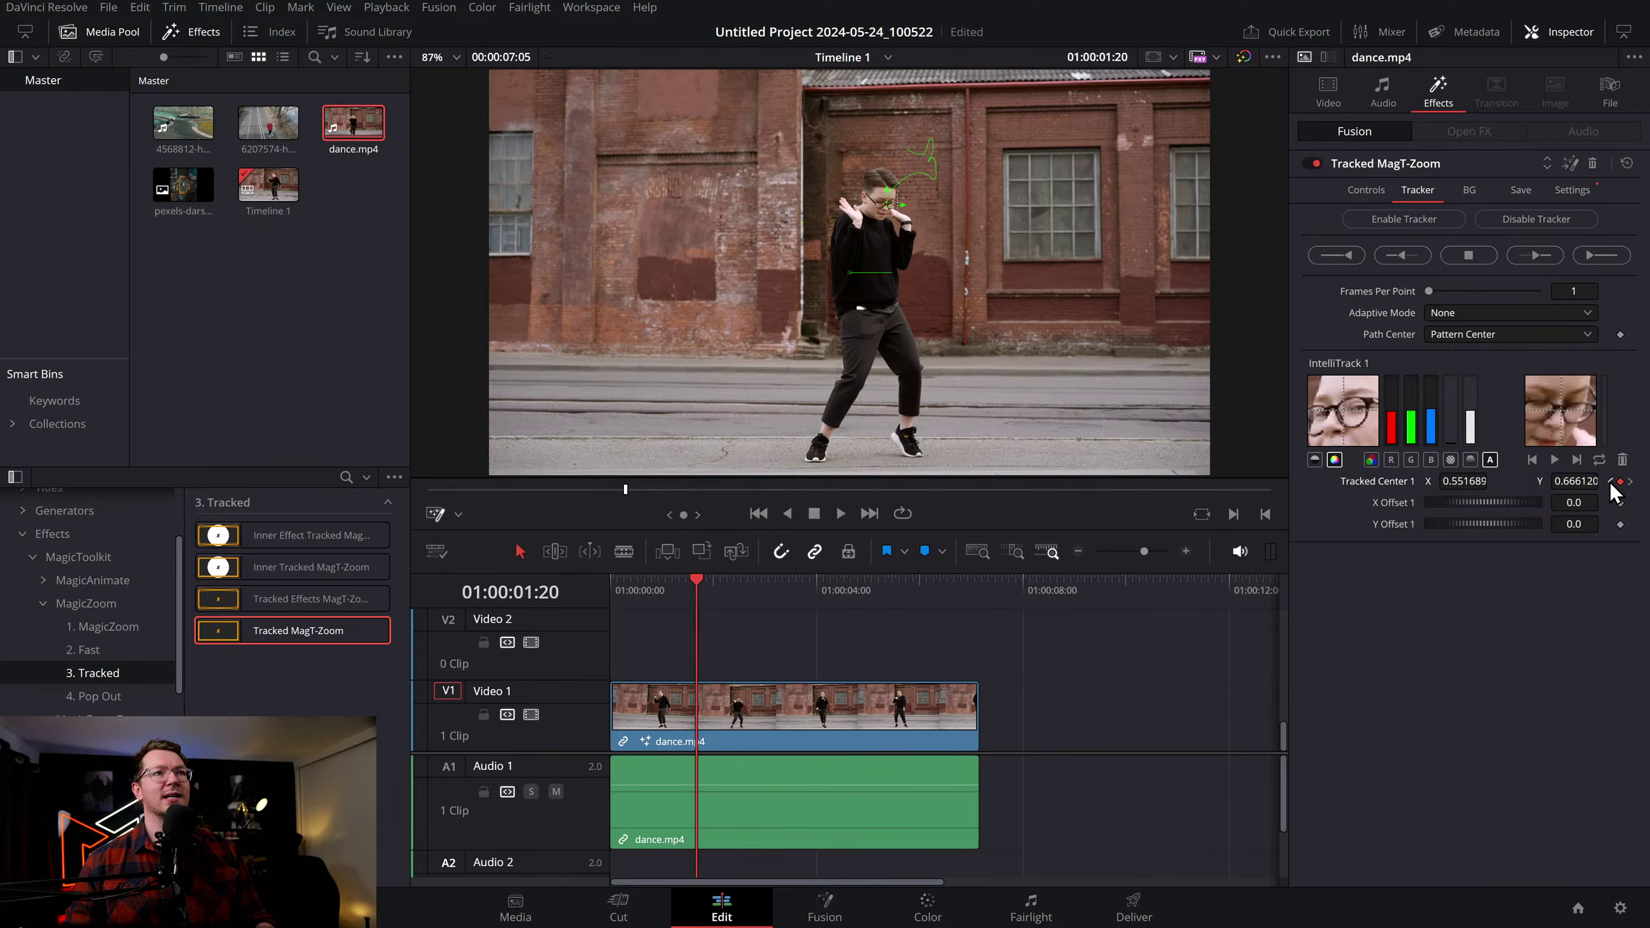
left_click(1611, 482)
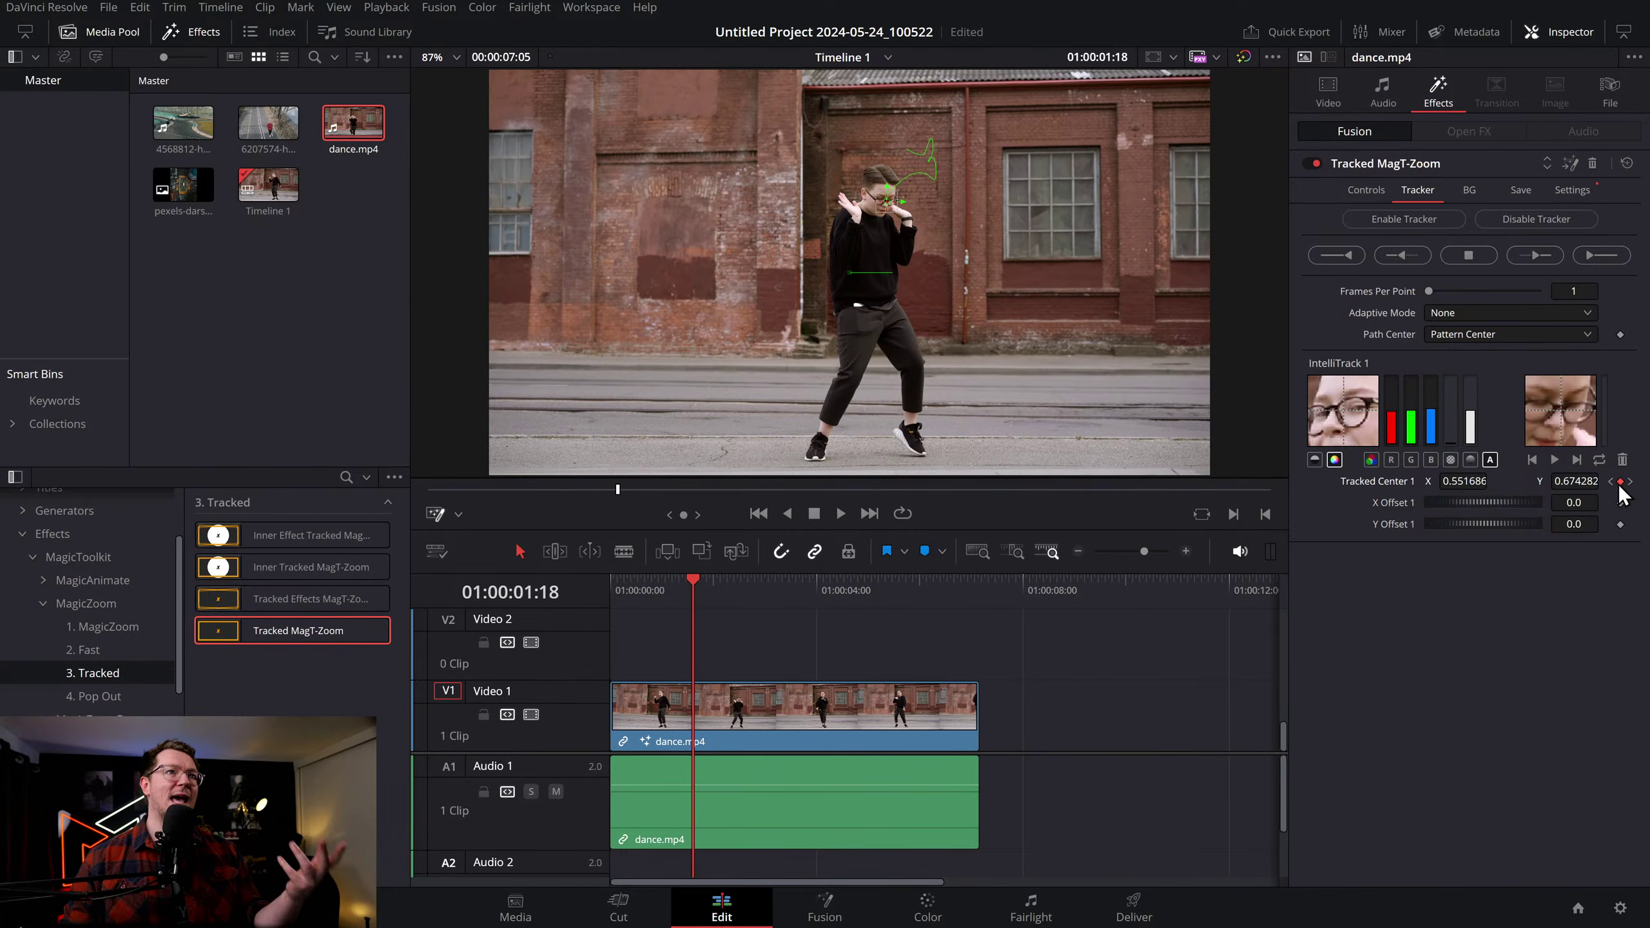
left_click(1630, 482)
left_click(1630, 482)
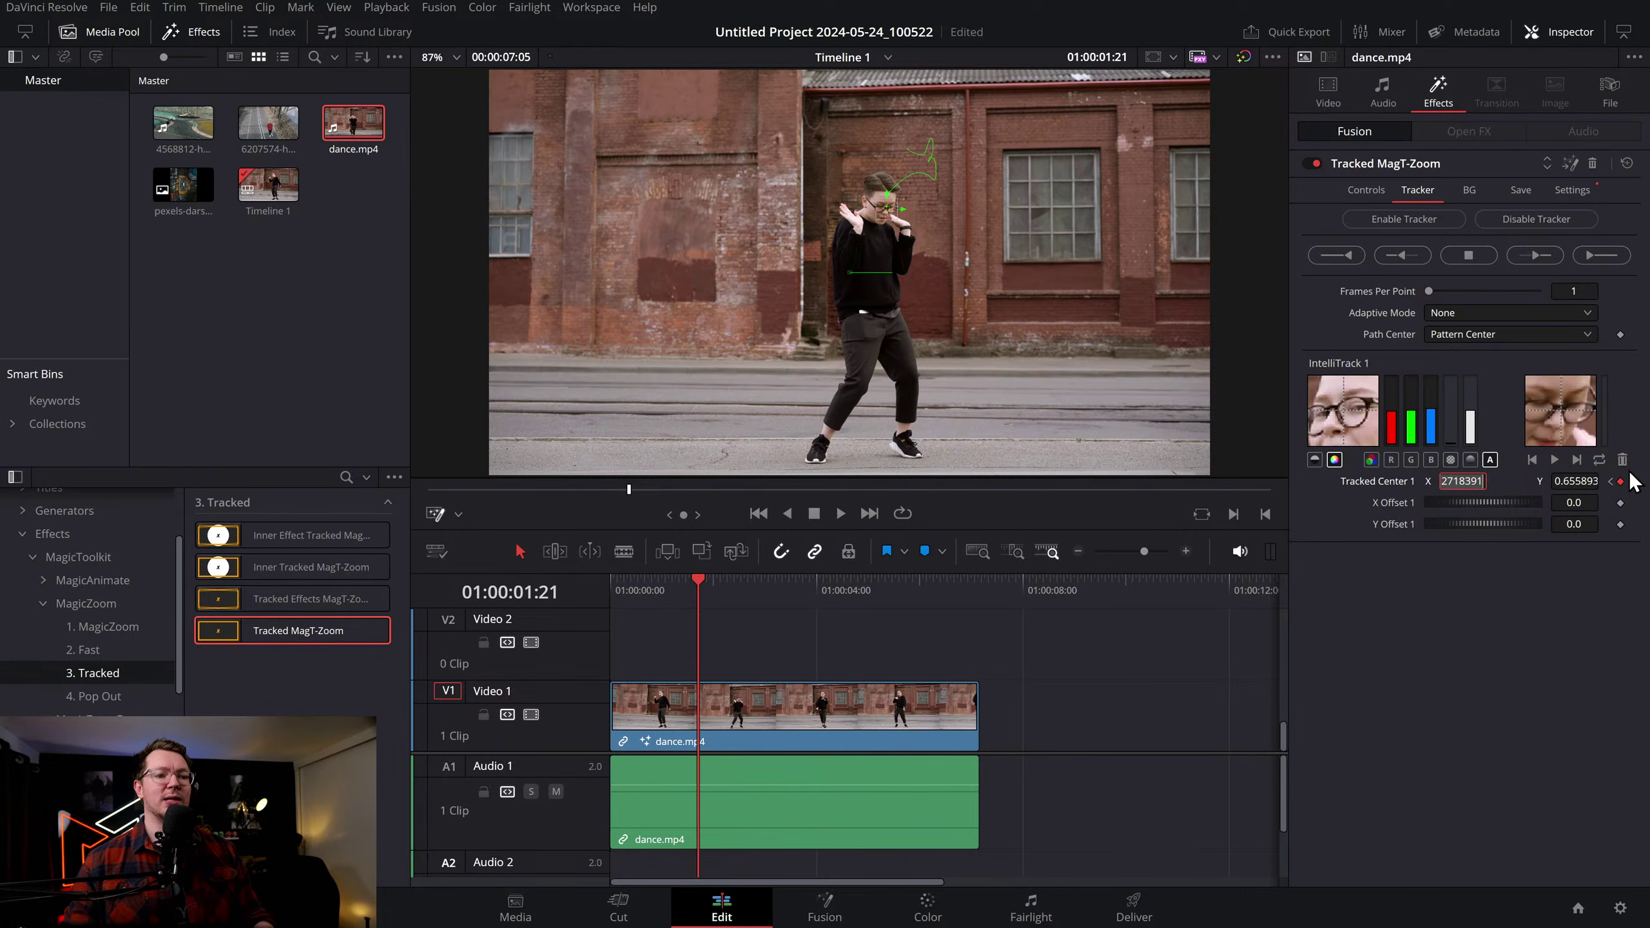
scroll(934, 199, "up", 5)
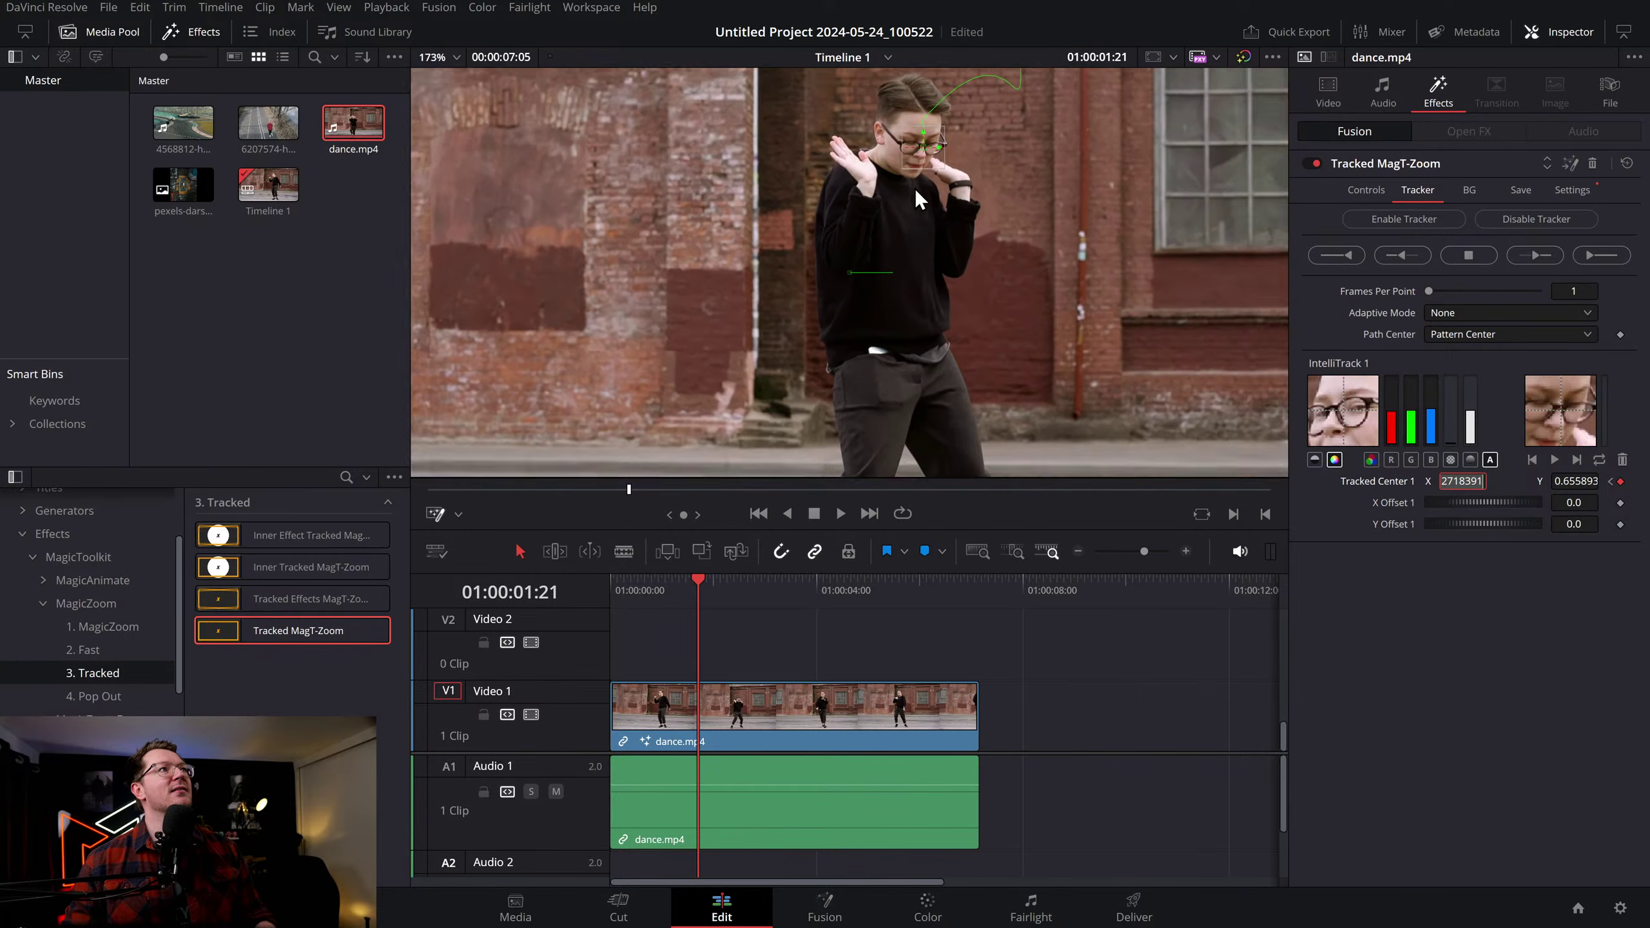
scroll(929, 244, "up", 2)
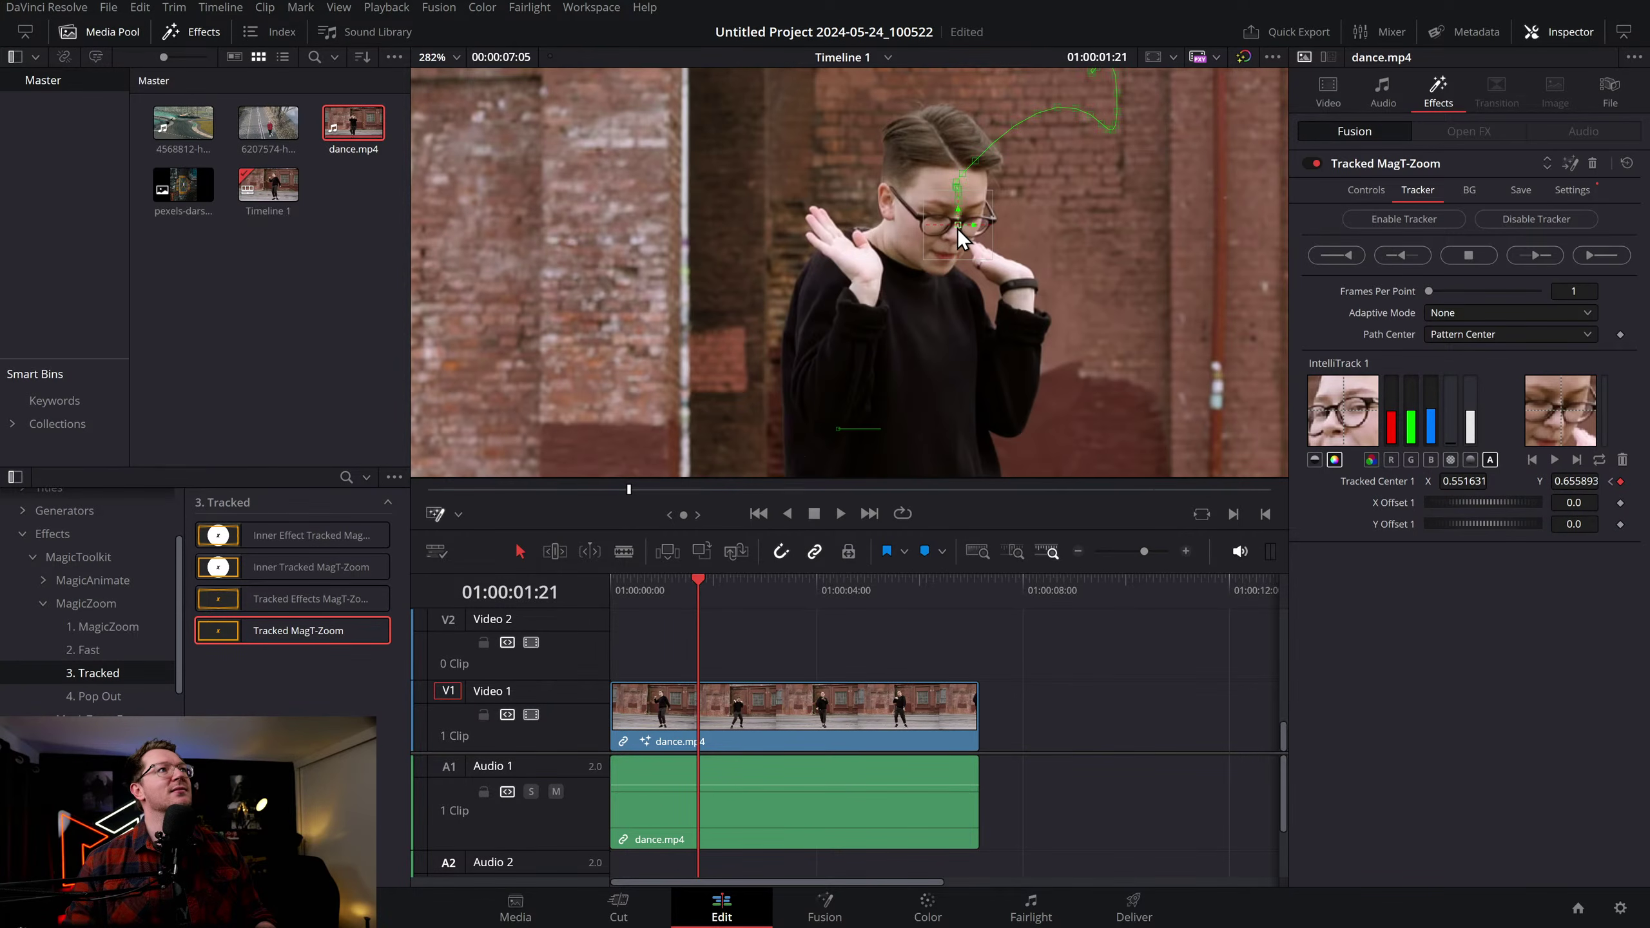
left_click_drag(957, 227, 948, 219)
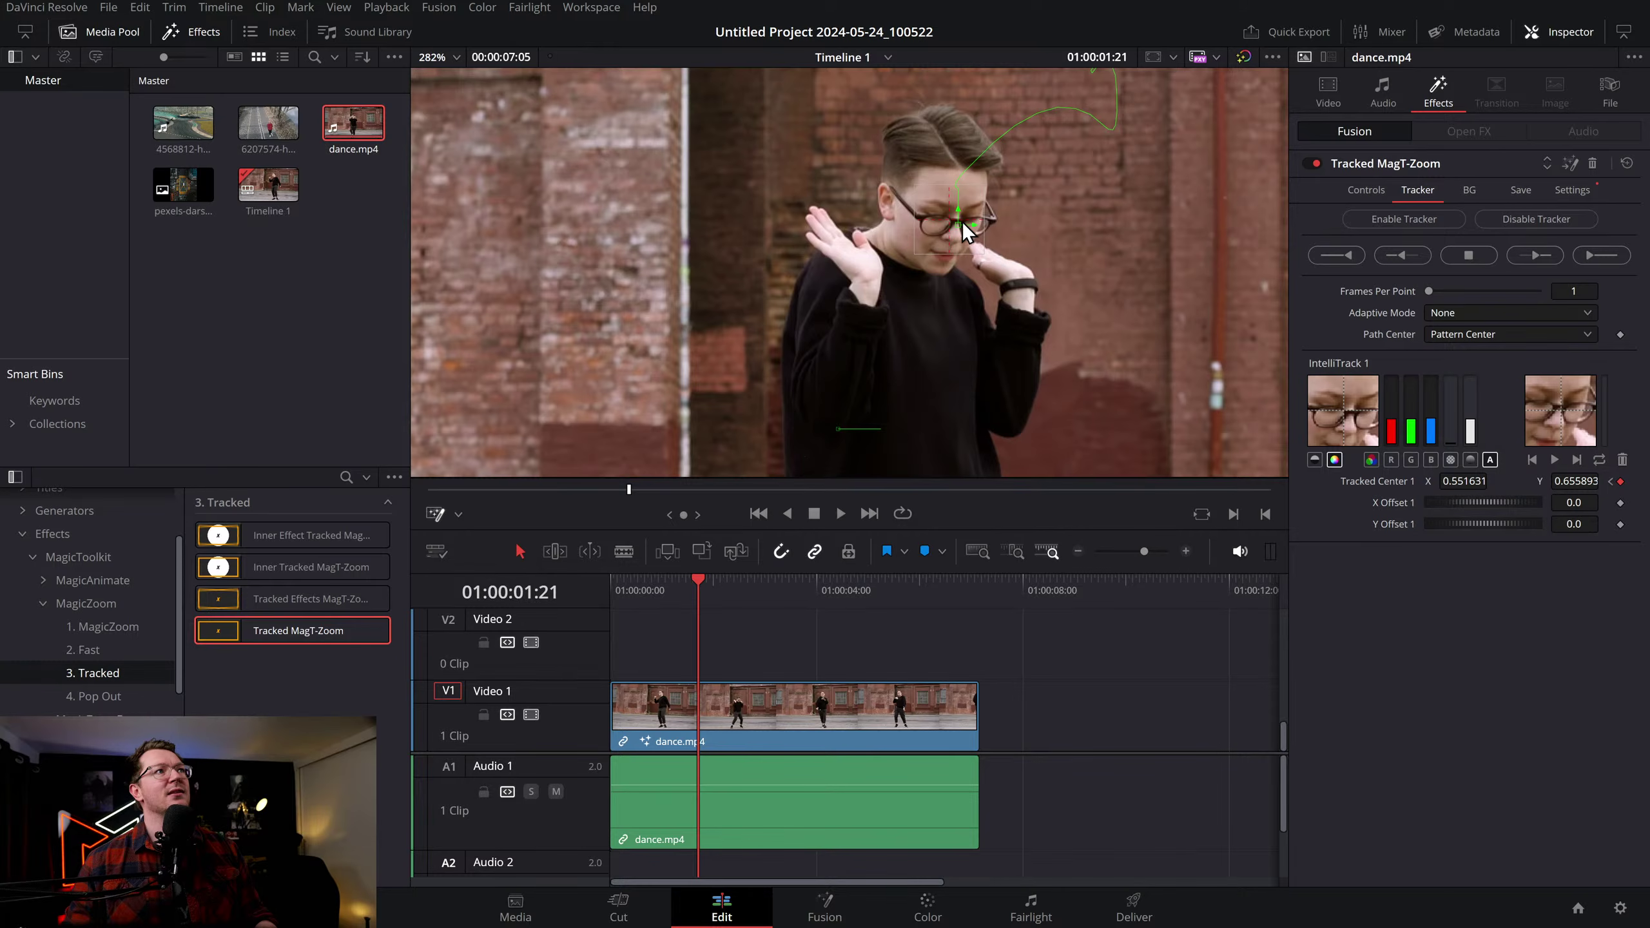
Track the dancer's face forward through the rest of the clip and return to the clip's start
left_click(1530, 255)
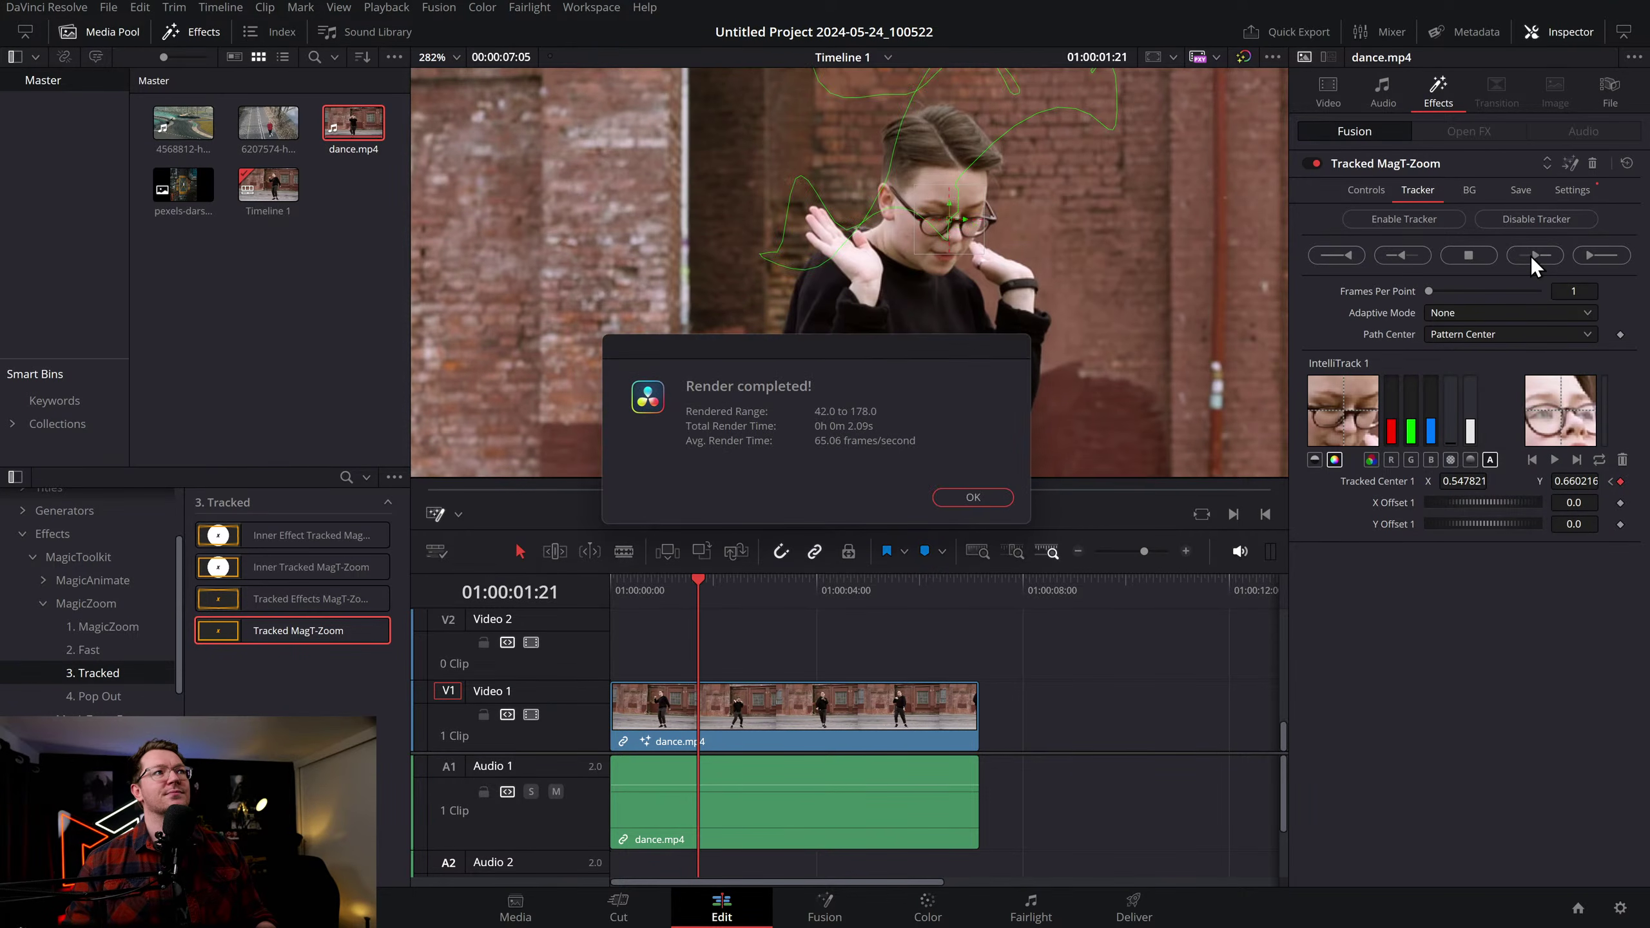
left_click(973, 496)
left_click(612, 589)
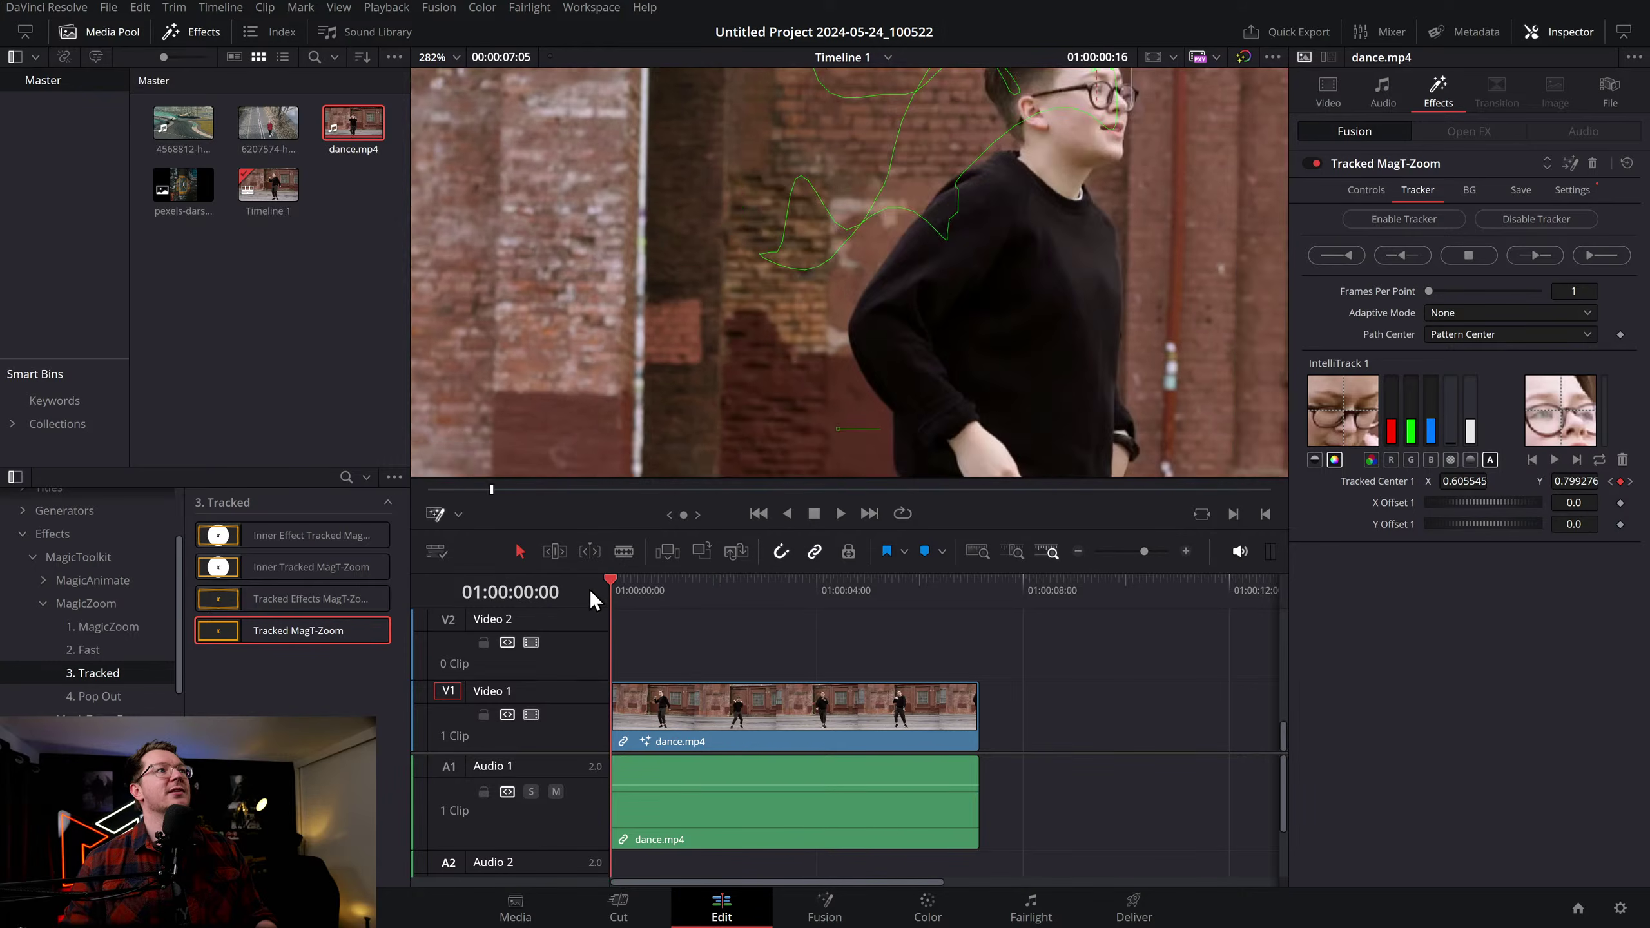
scroll(931, 300, "down", 3)
scroll(929, 309, "down", 2)
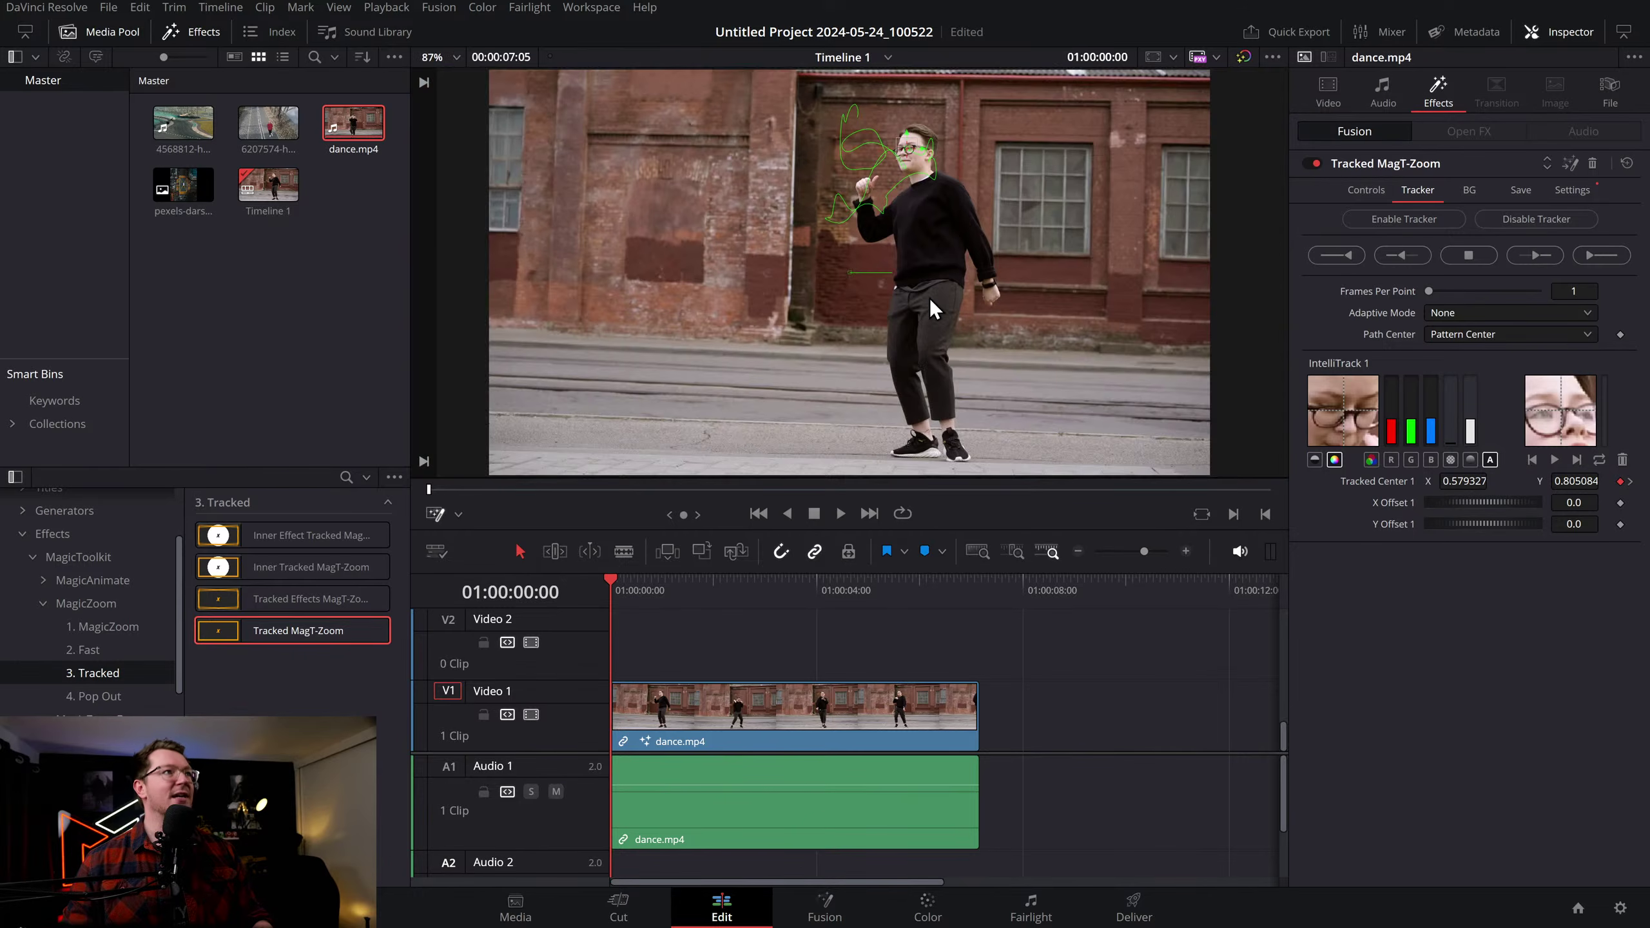
Set the Tracked MagT-Zoom amount to 2.283 with motion blur 1.0 and play dance.mp4 from its start
left_click(1370, 198)
left_click_drag(1391, 366, 1469, 367)
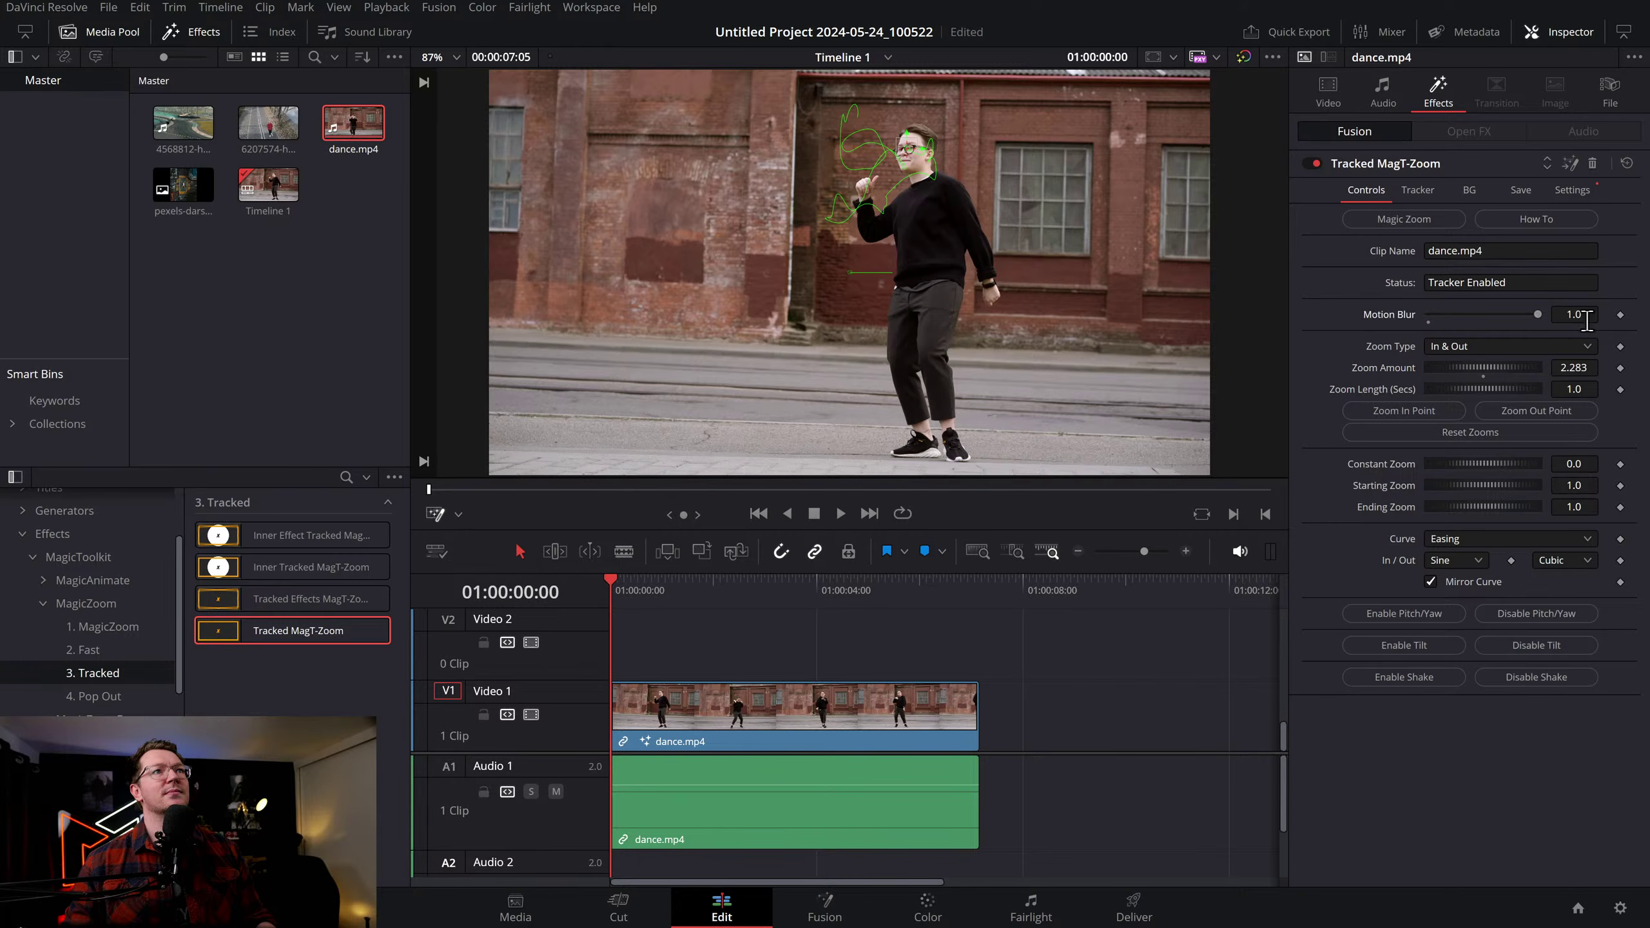
key("space")
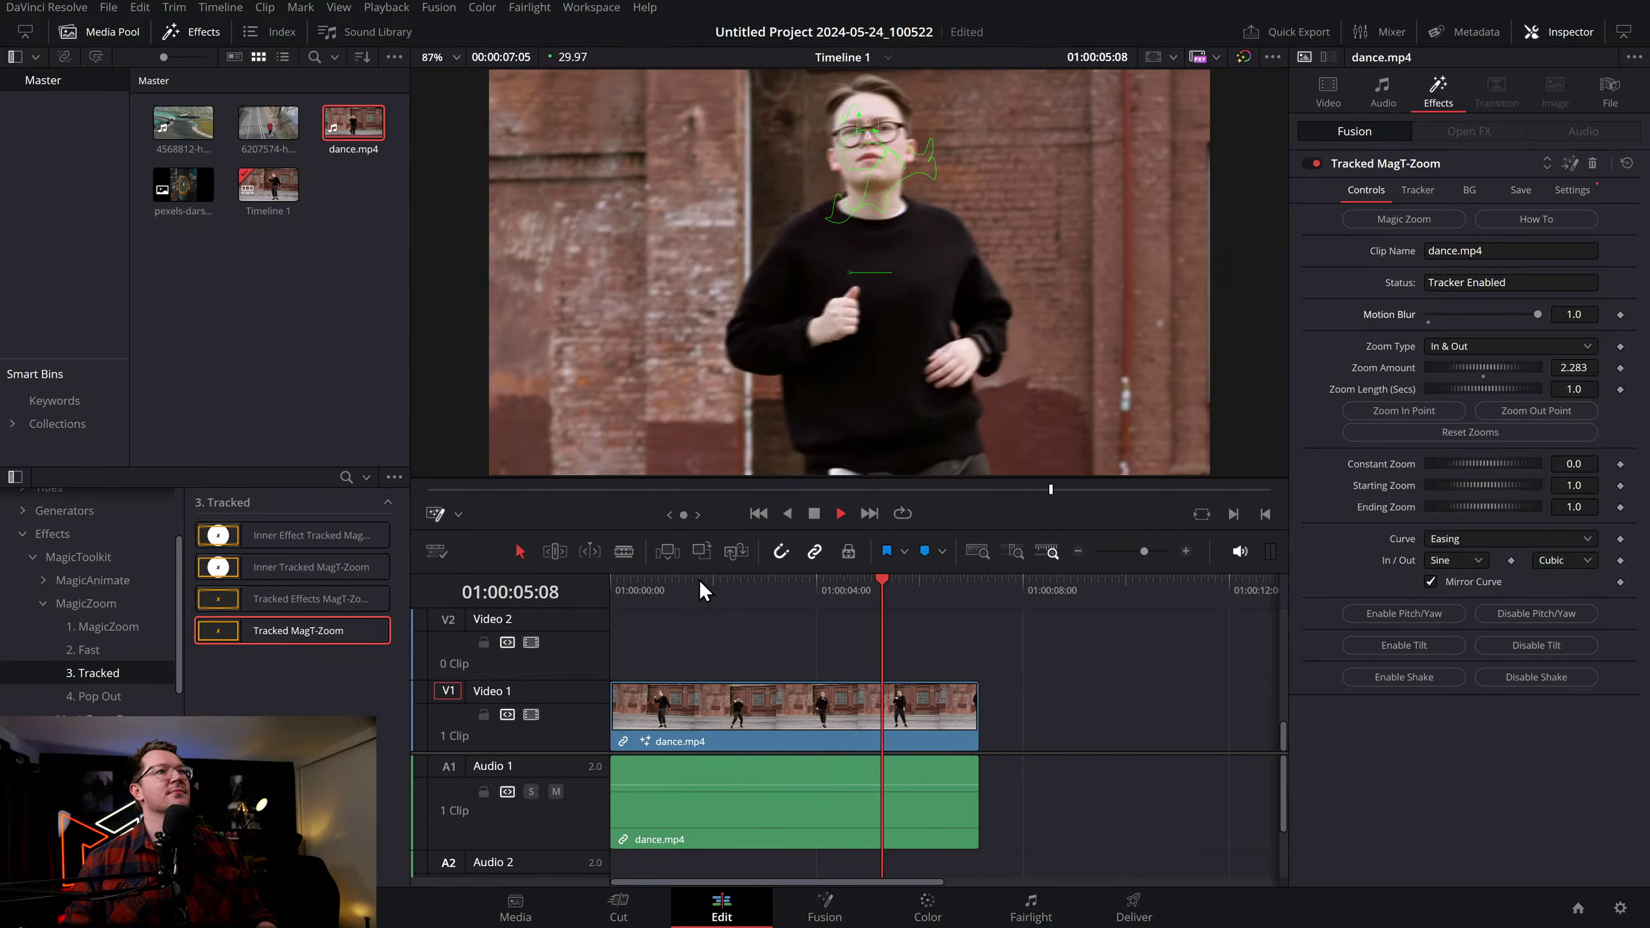
Enable Pitch/Yaw on the tracked zoom with pitch 2.0 and yaw -2.0, and preview the clip from its start
left_click(1375, 615)
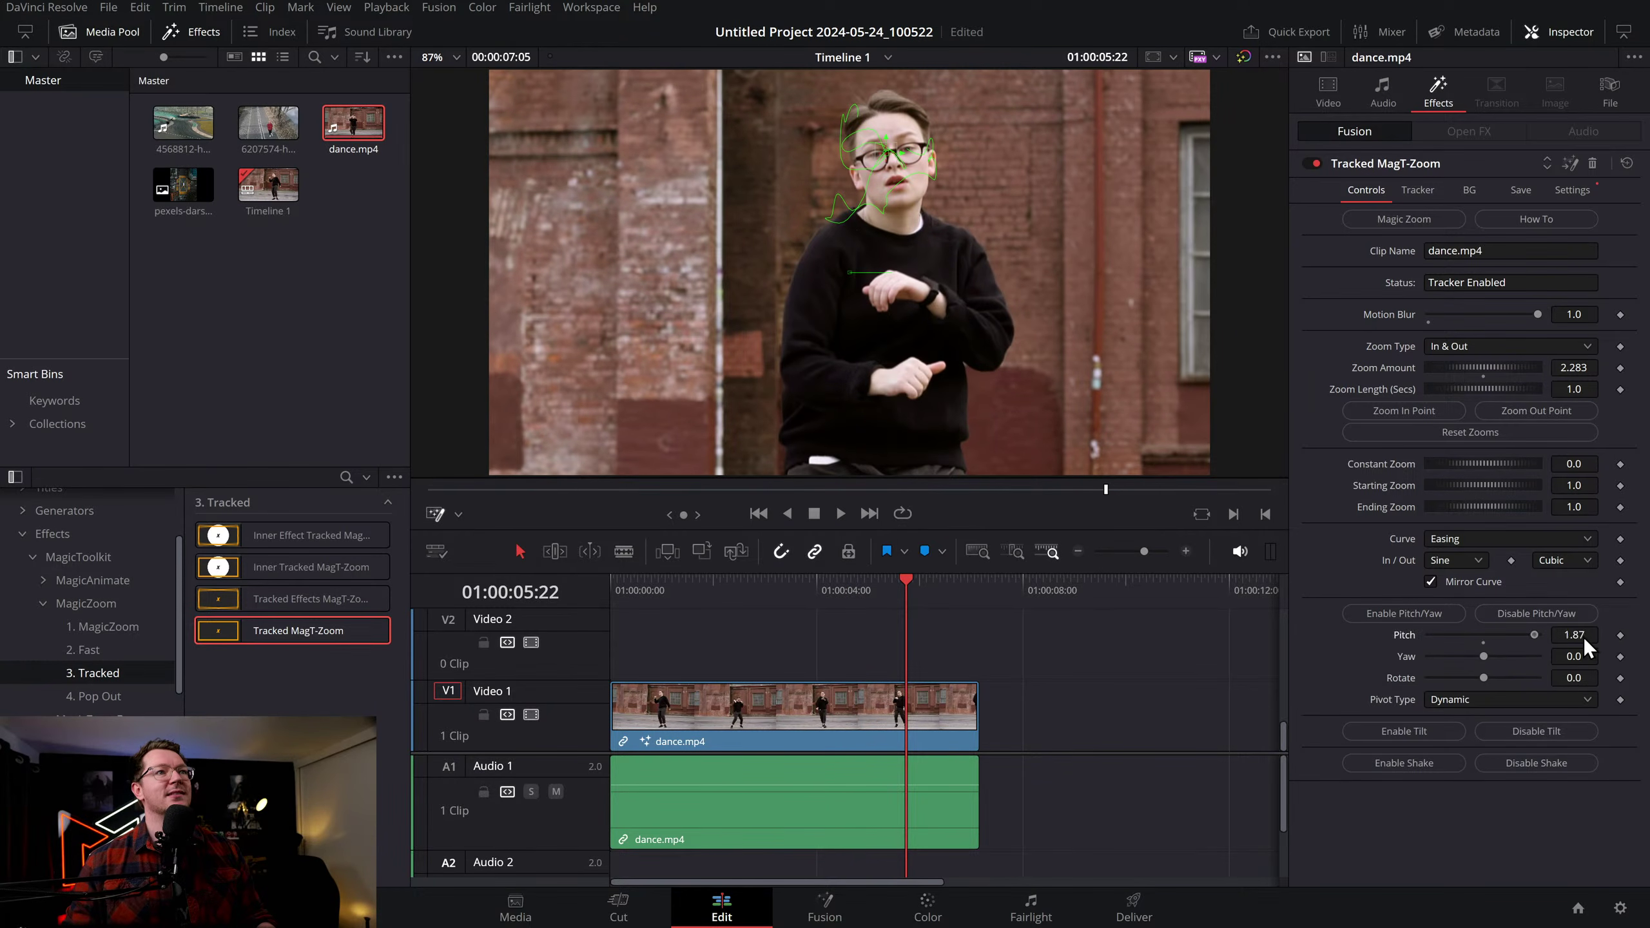
left_click_drag(1552, 660, 1378, 647)
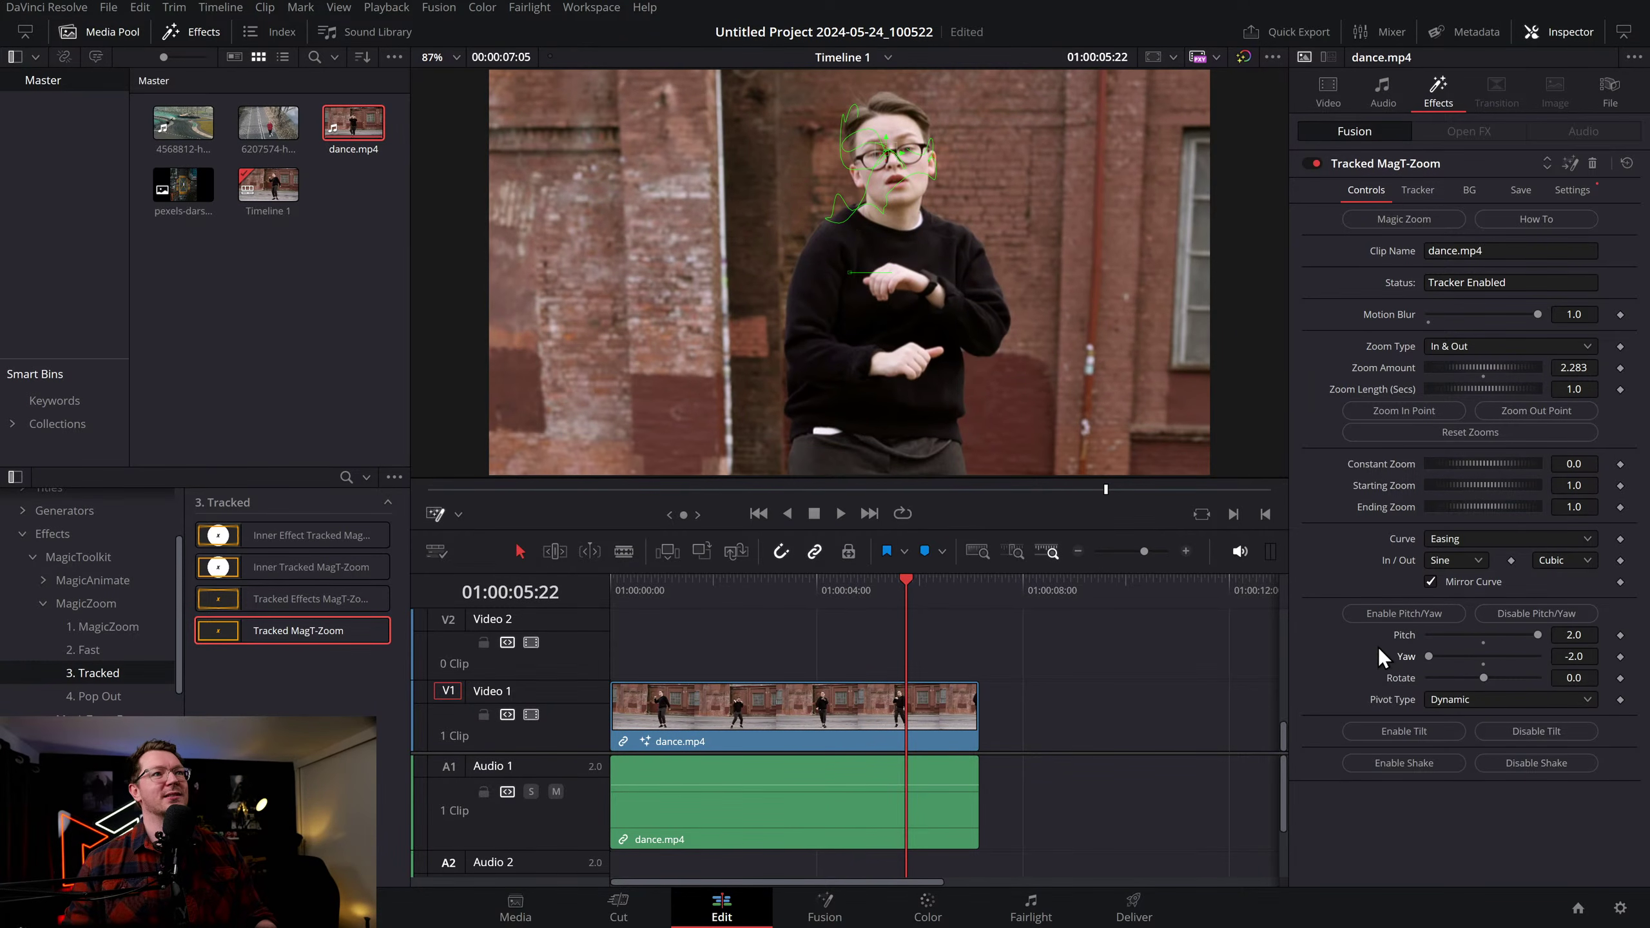
left_click_drag(813, 591, 550, 571)
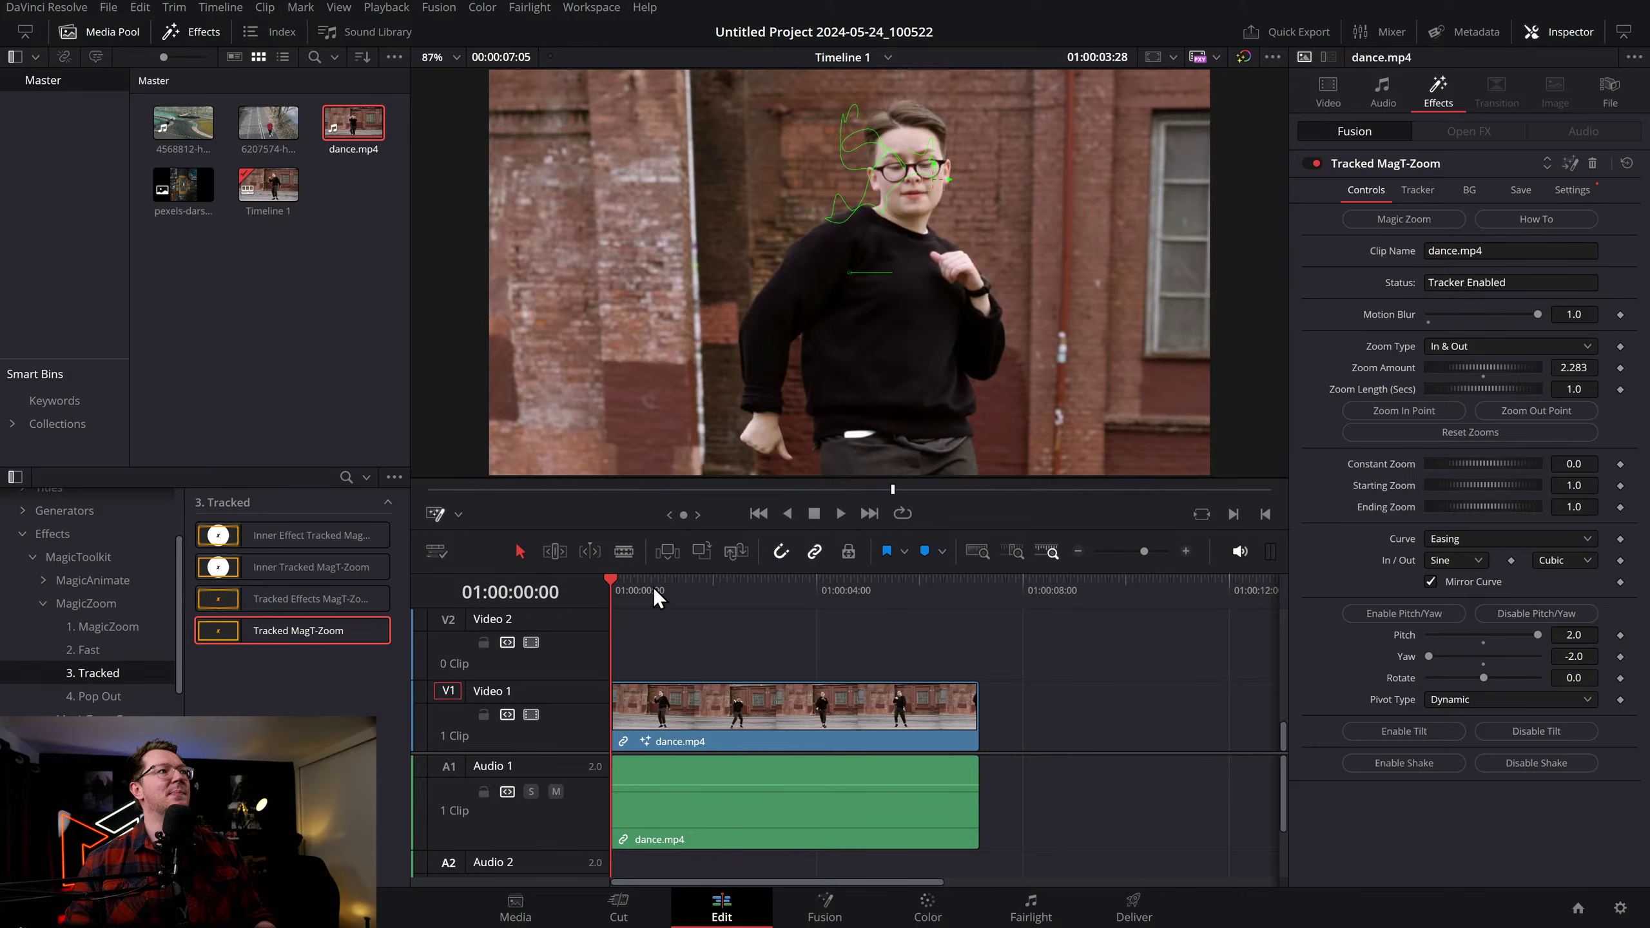
left_click(632, 590)
key("Home")
key("space")
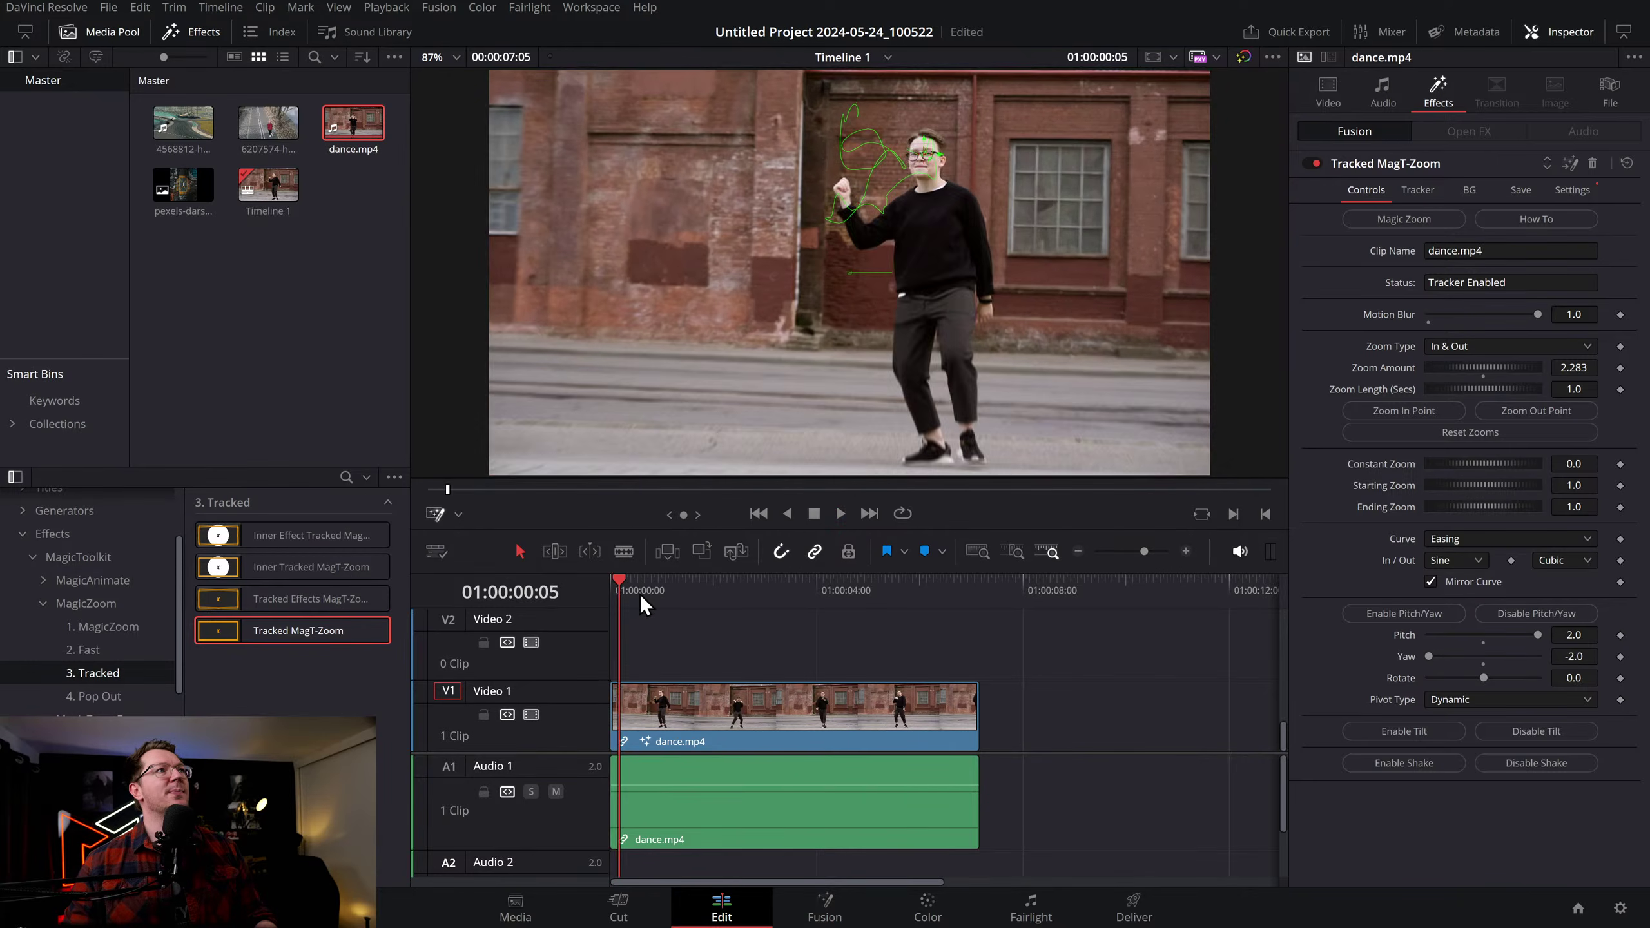
key("space")
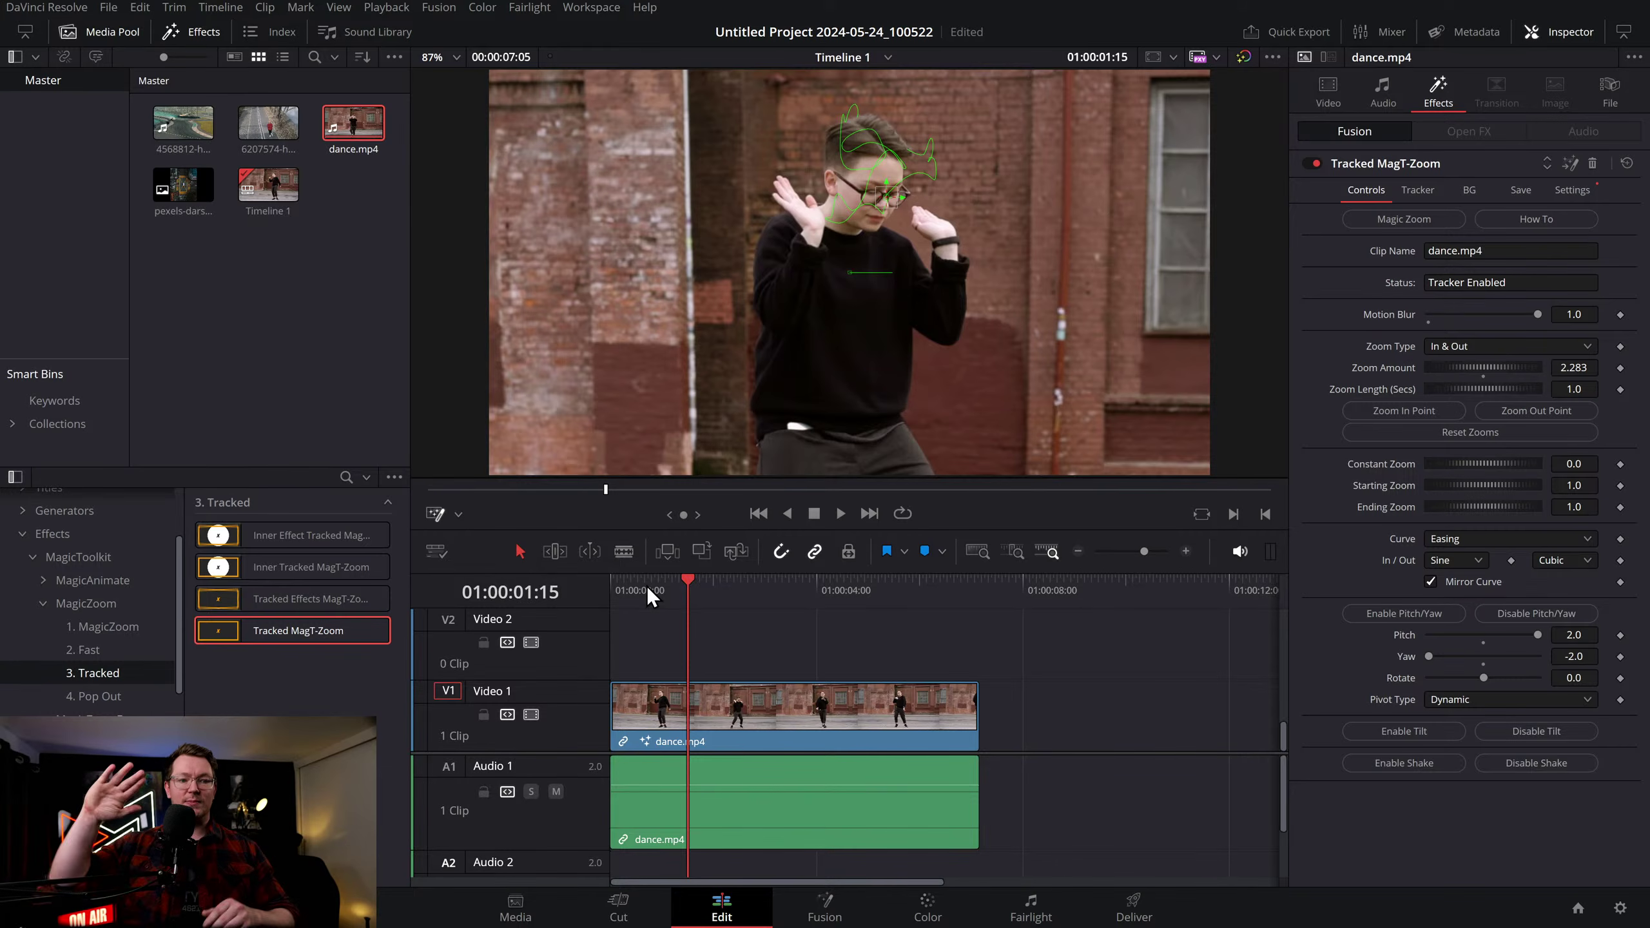
key("space")
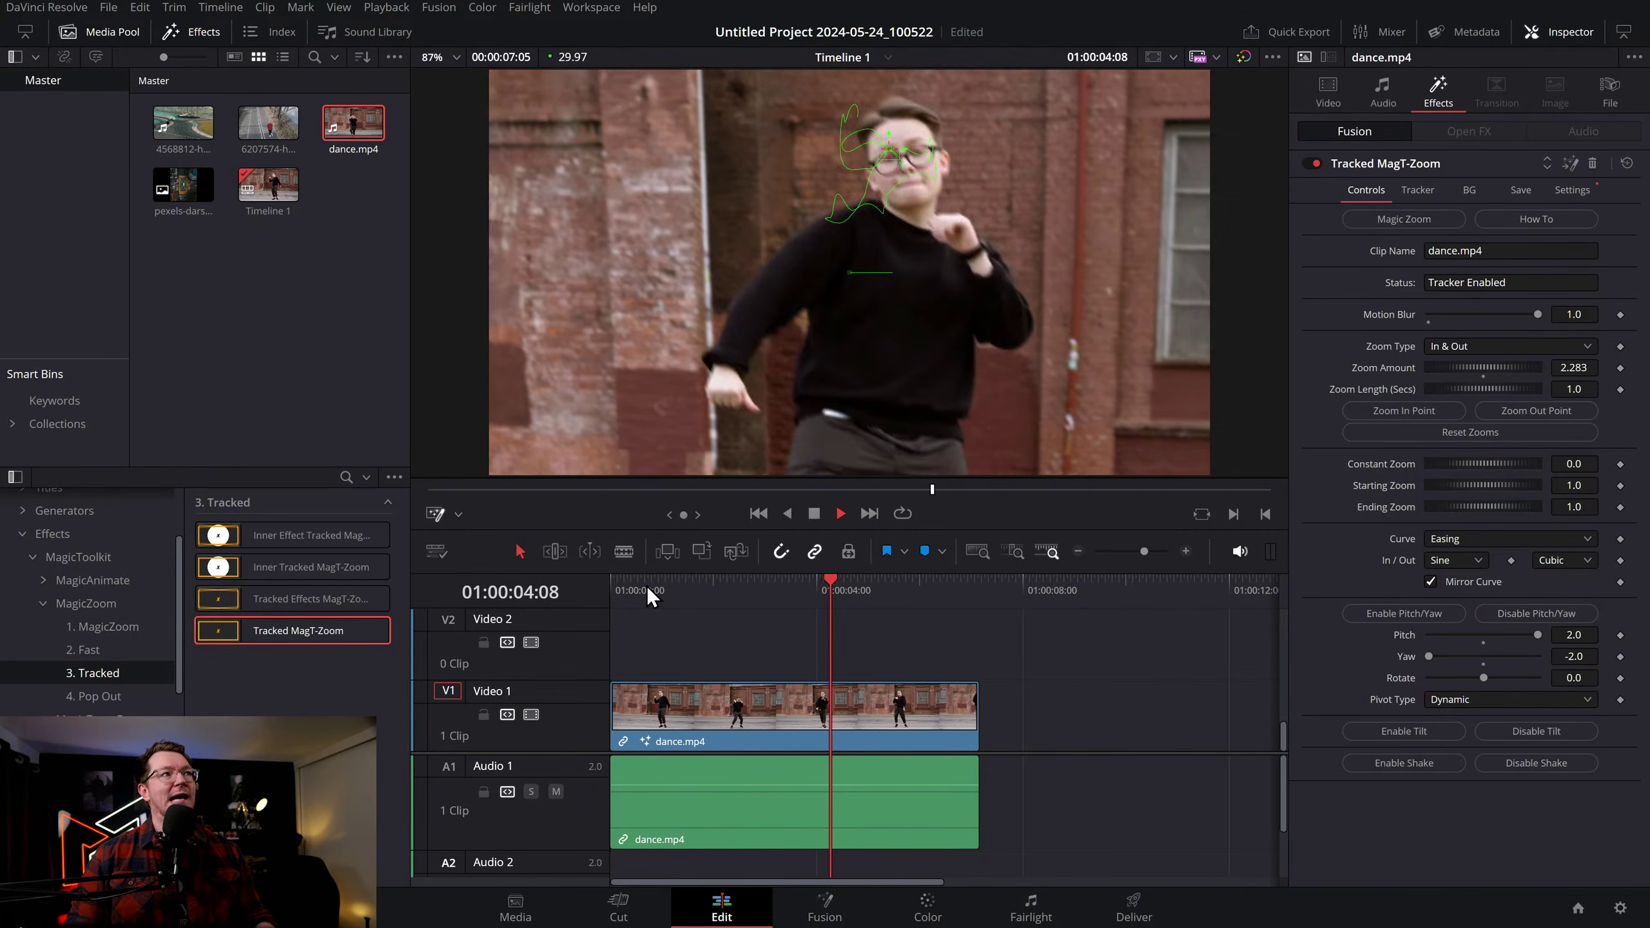
key("space")
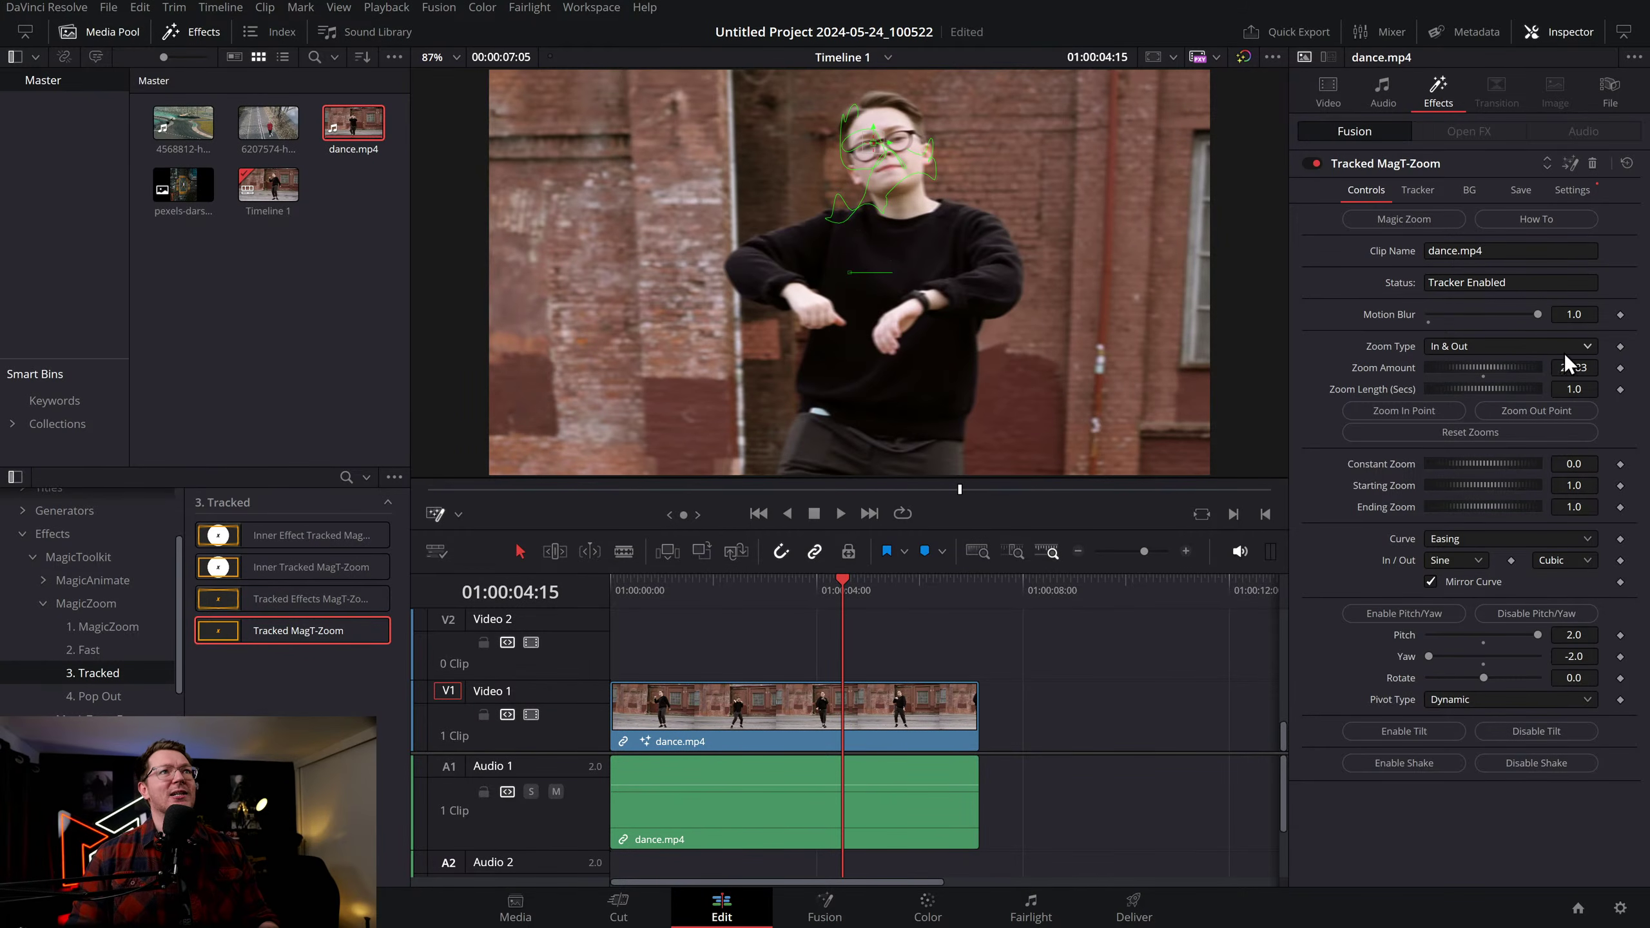
Remove the Tracked MagT-Zoom effect from dance.mp4 and delete the clip from the timeline
left_click(1592, 163)
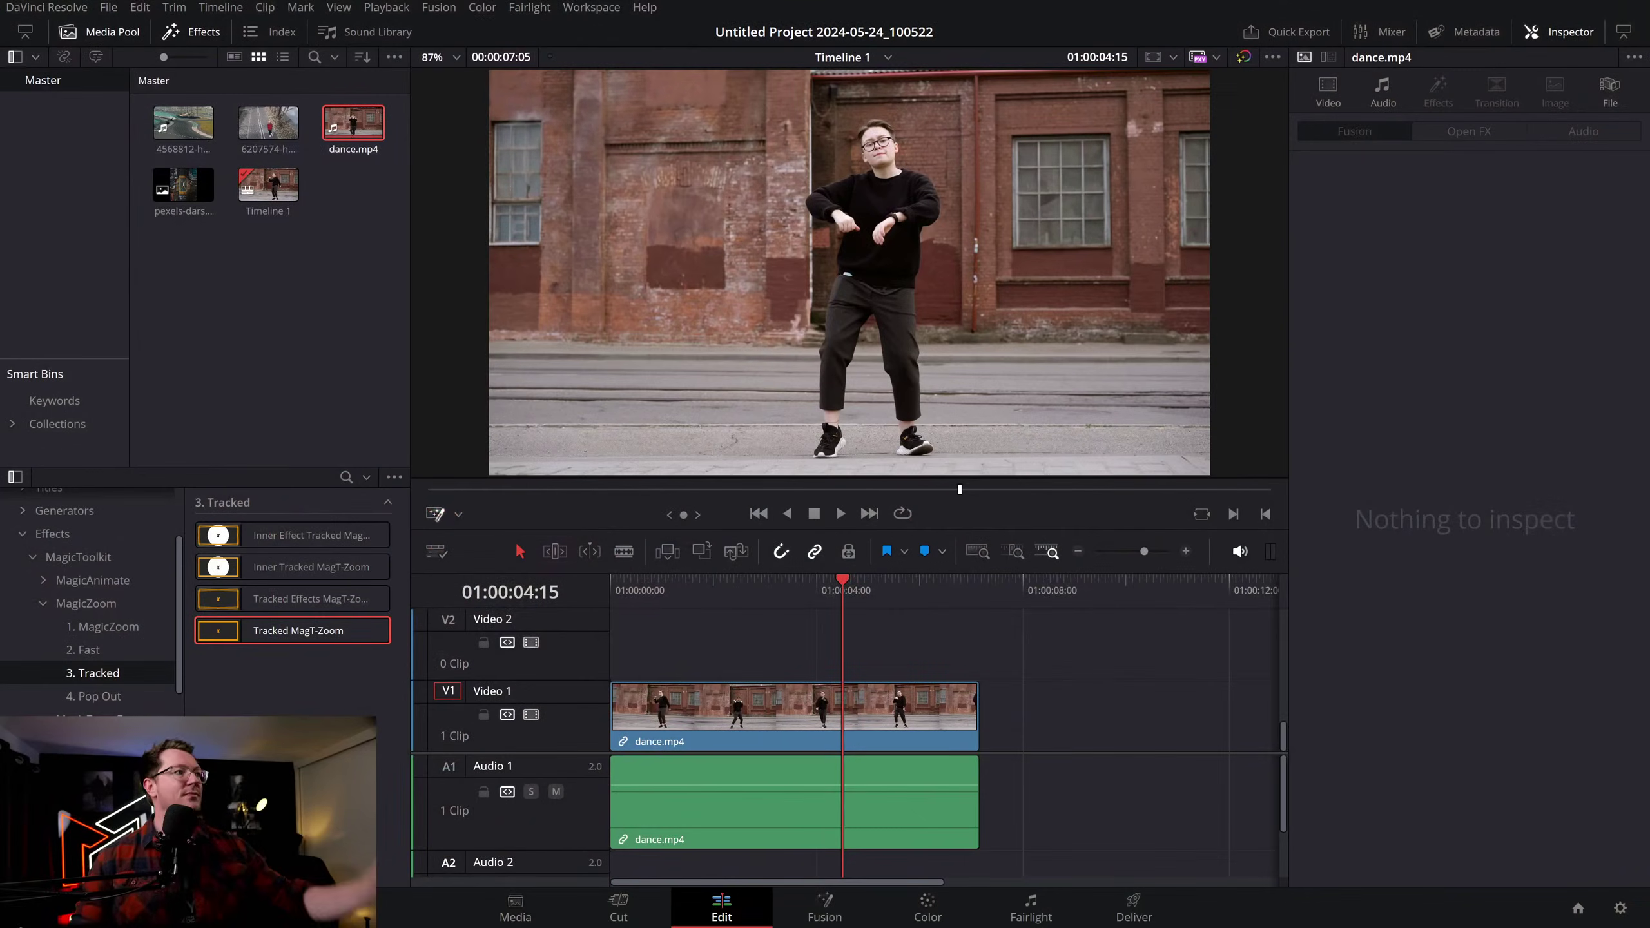
left_click(650, 729)
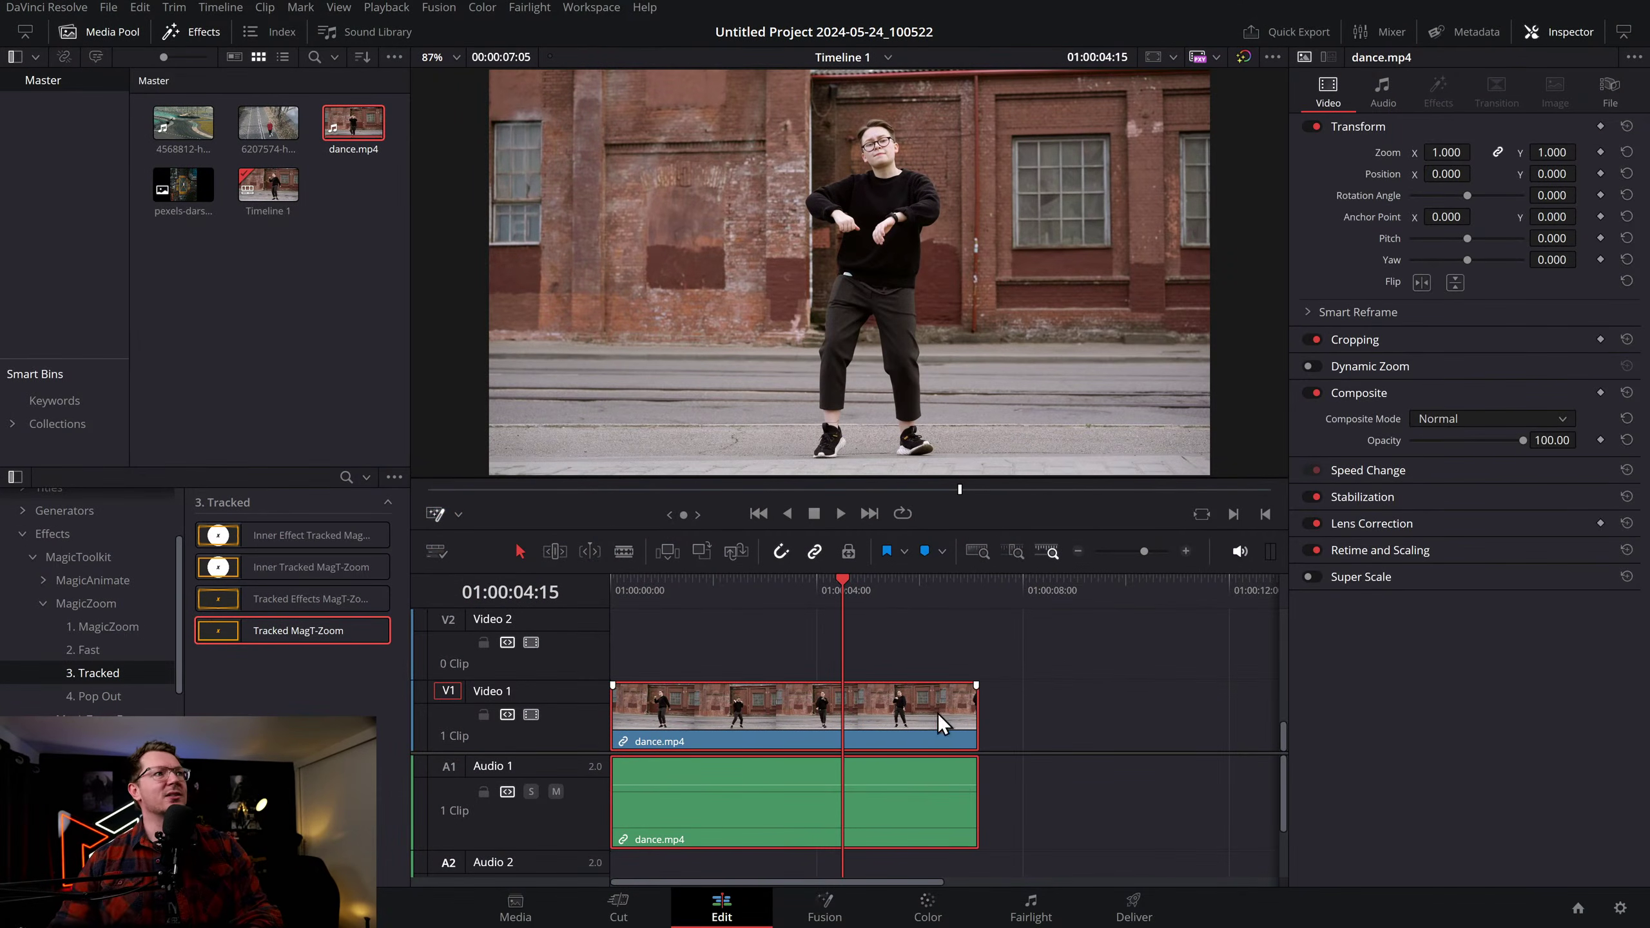
key("Delete")
Place pexels-darshan394-1123972.jpg at the start of Video 1, rotate it 90 degrees and set its zoom to 1.970
left_click_drag(179, 188, 658, 712)
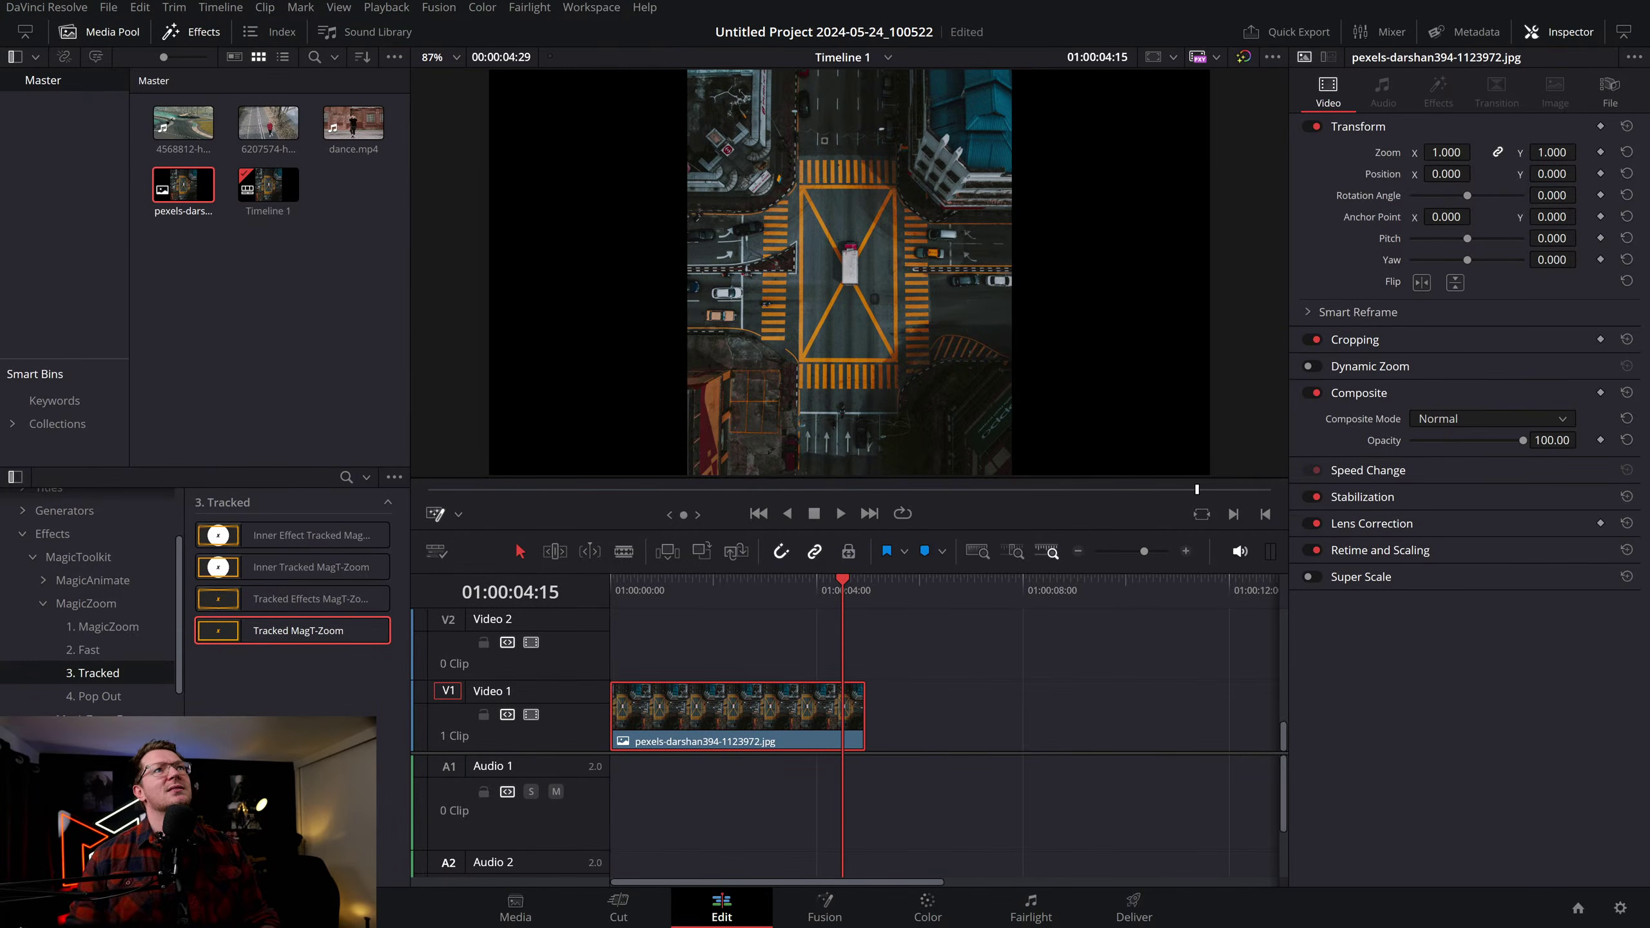
left_click(1574, 192)
type("90")
key("Return")
left_click_drag(1454, 147, 1476, 152)
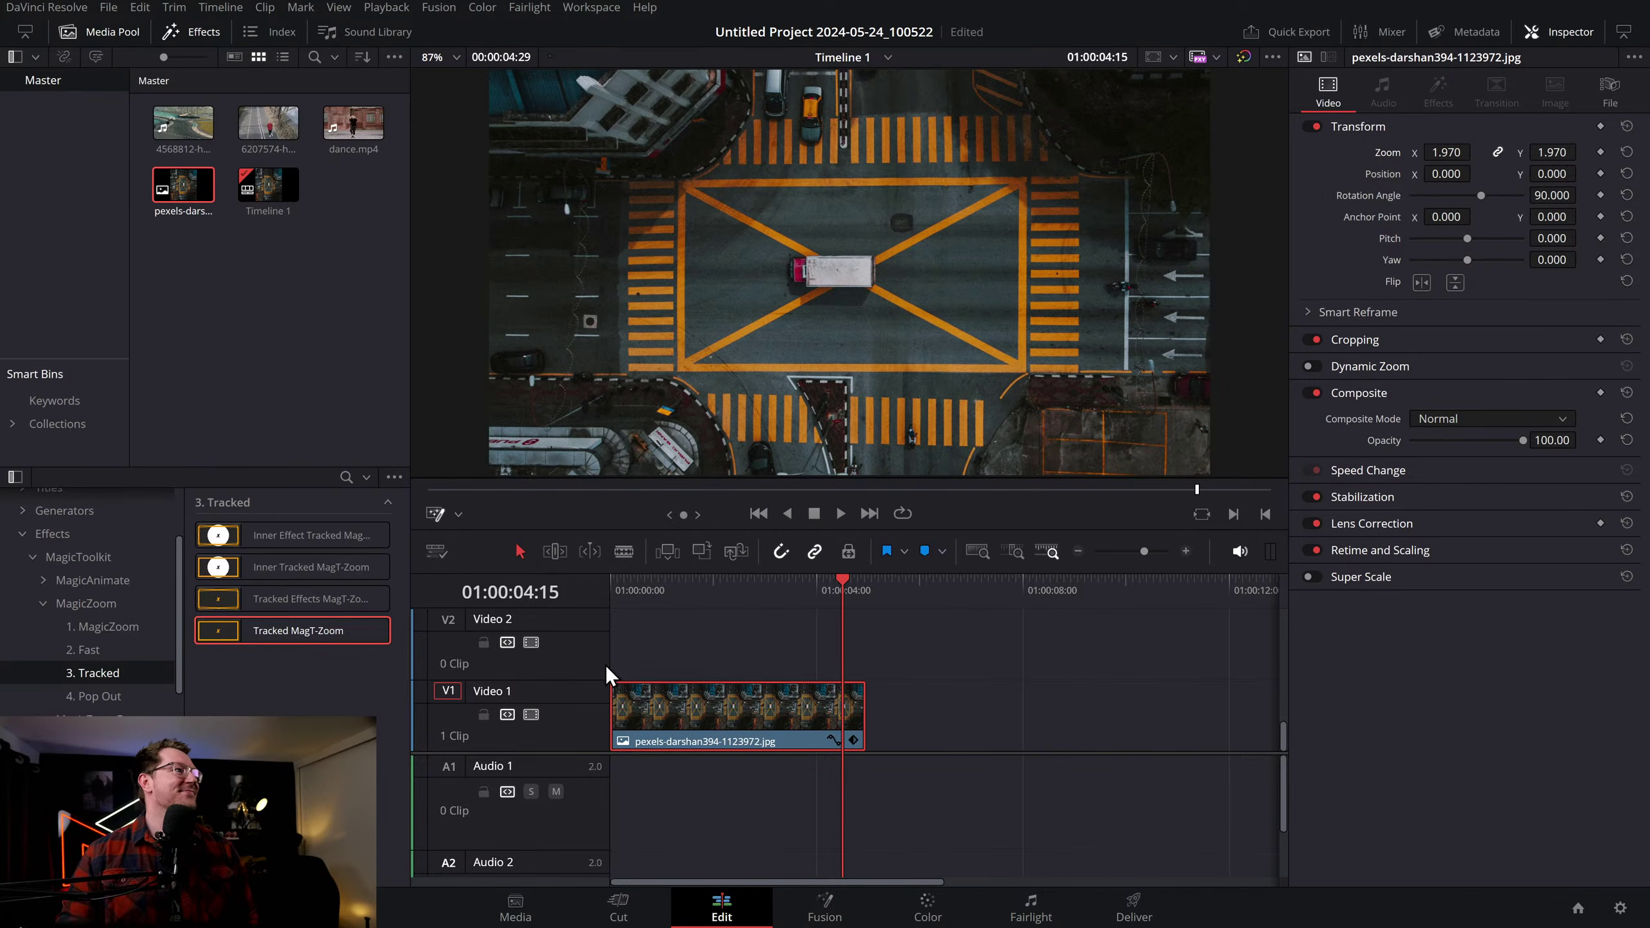
Apply MagicZoomPro to the street crossing image and move its pivot near the frame's lower-left corner, at about X 0.024, Y 0.038
left_click(85, 625)
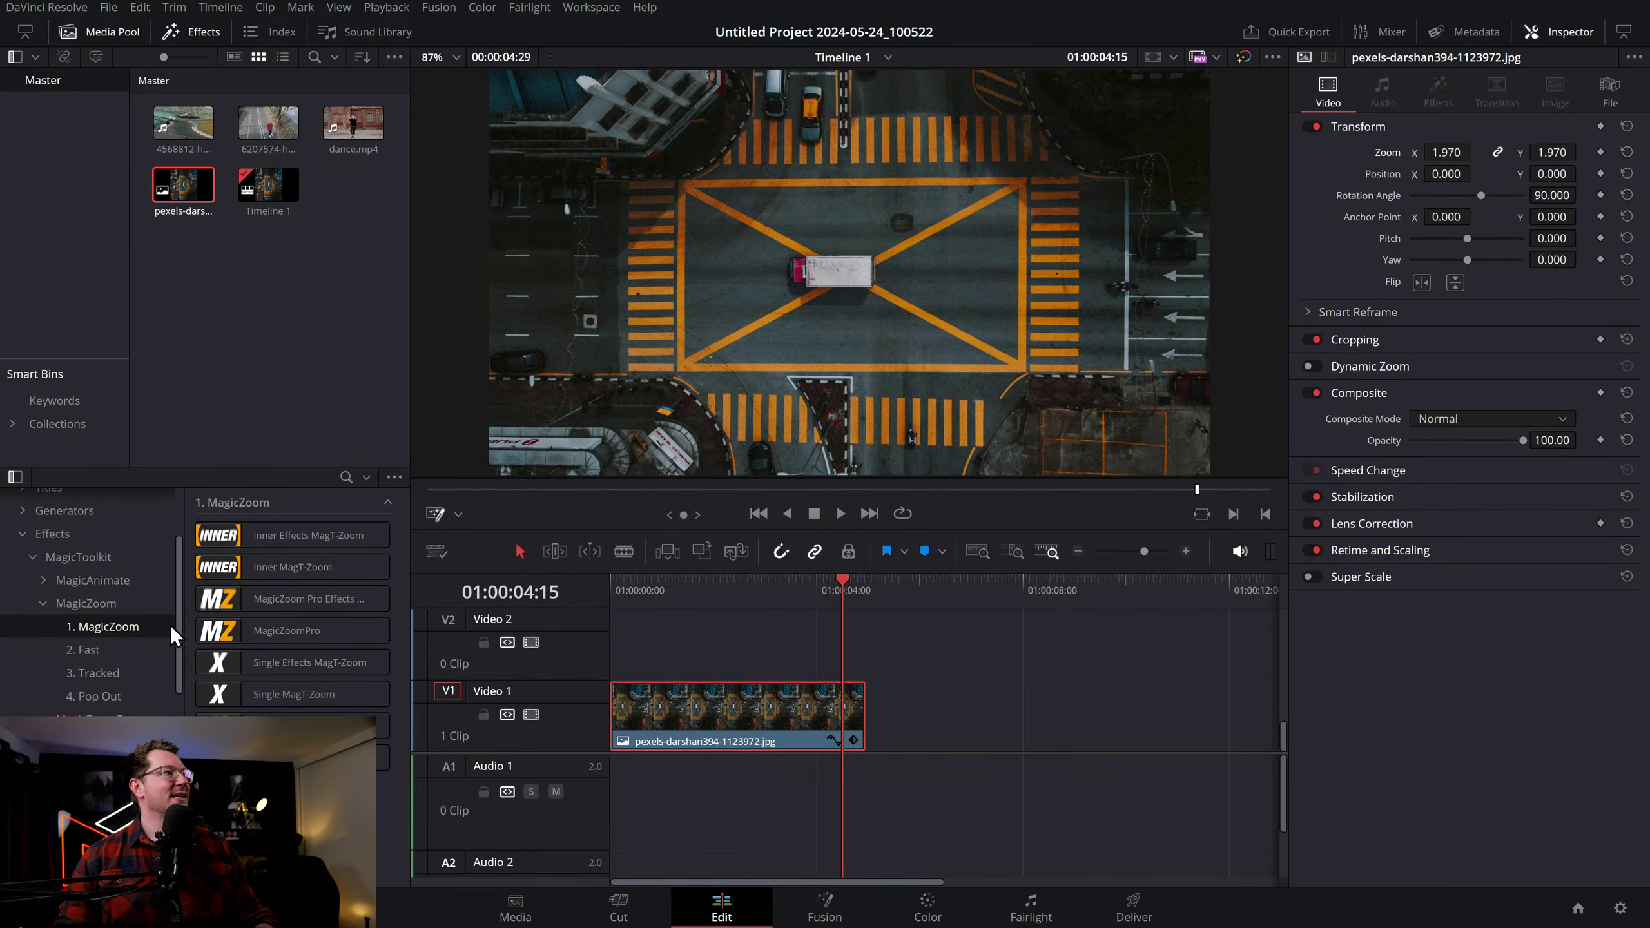
left_click_drag(250, 633, 696, 720)
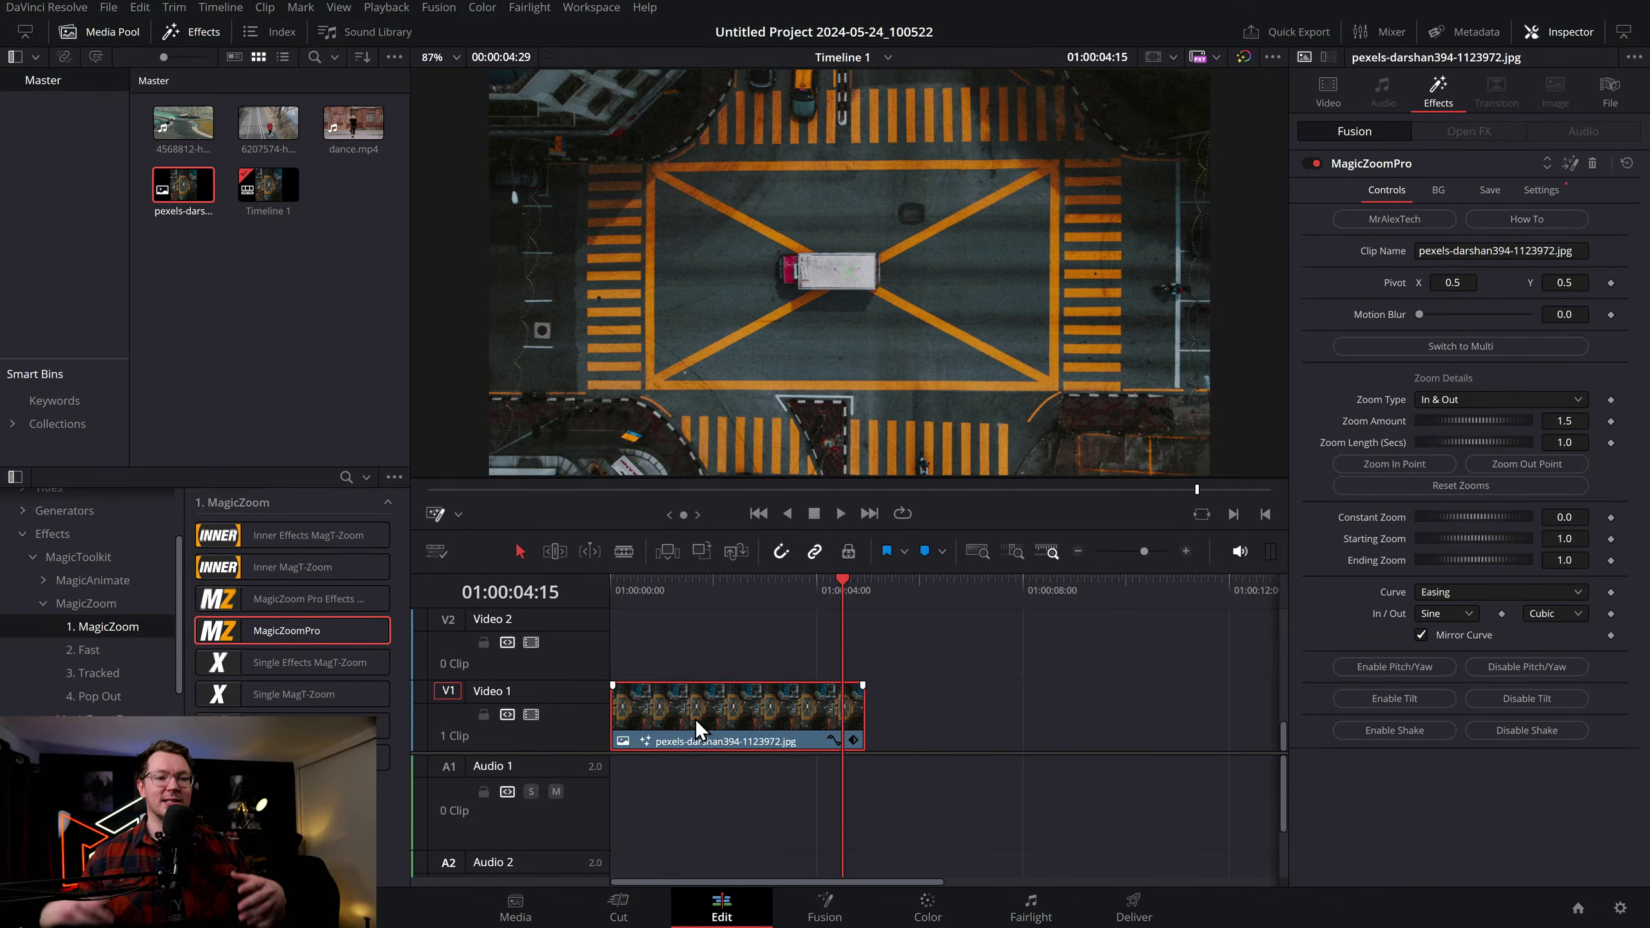
left_click_drag(753, 586, 626, 577)
left_click_drag(848, 272, 513, 456)
Enable Pitch/Yaw on the crossing image's zoom with pitch 2.0 and yaw -1.47, and preview the zoom-in
left_click(1359, 664)
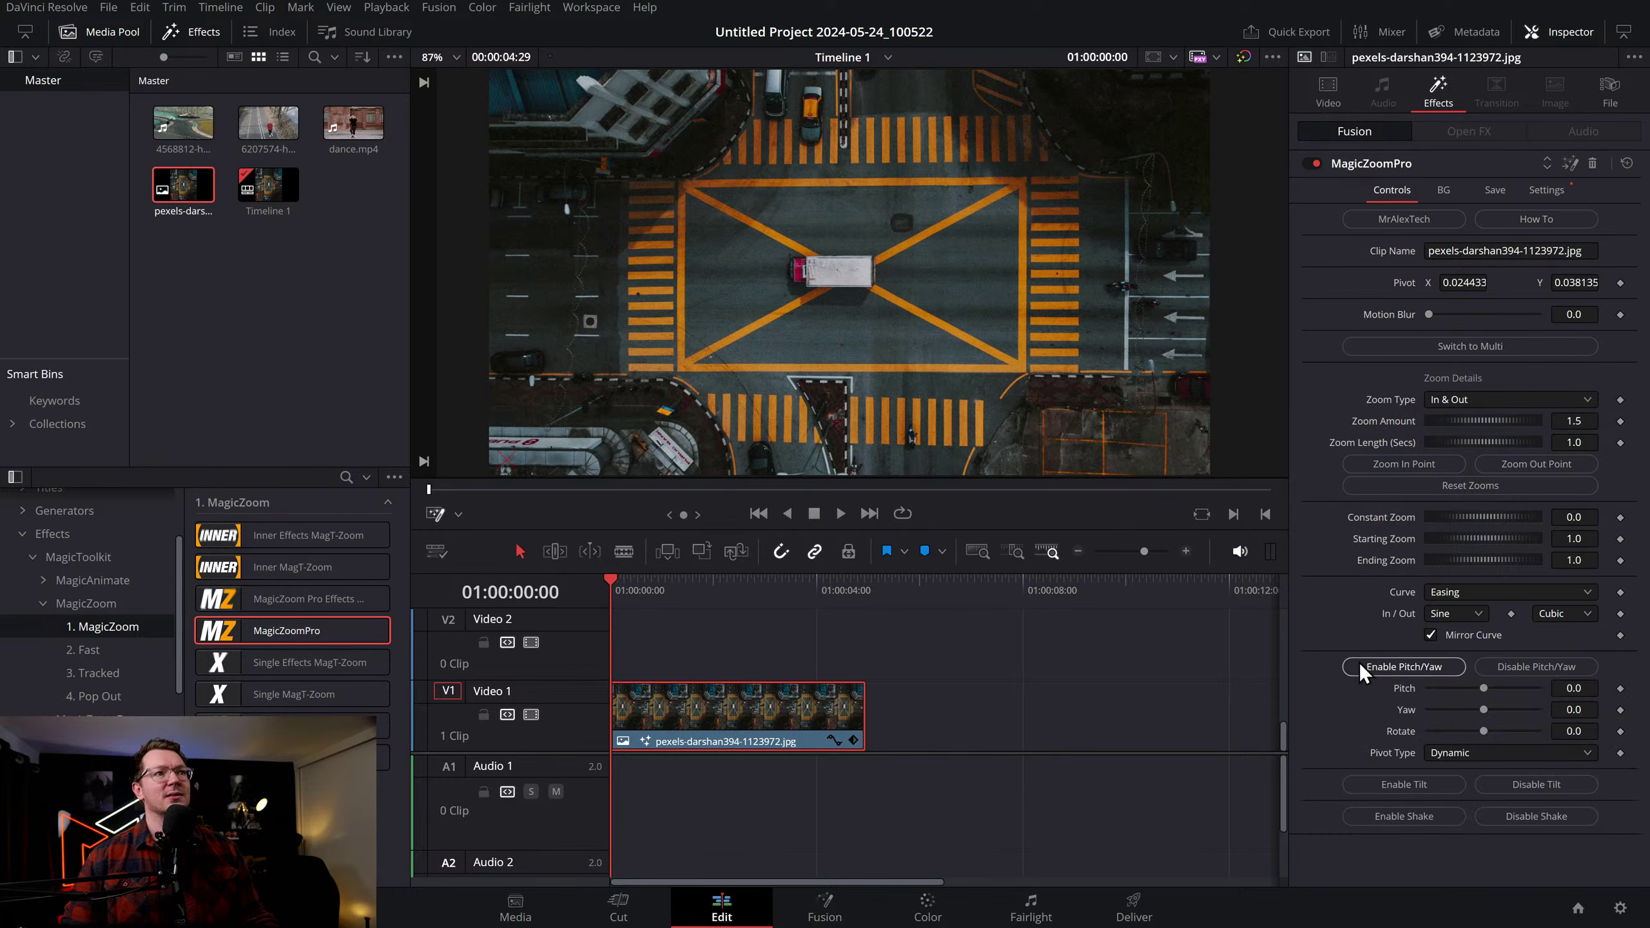
mouse_move(1481, 688)
left_mouse_down()
mouse_move(1527, 693)
mouse_move(1466, 711)
left_mouse_up()
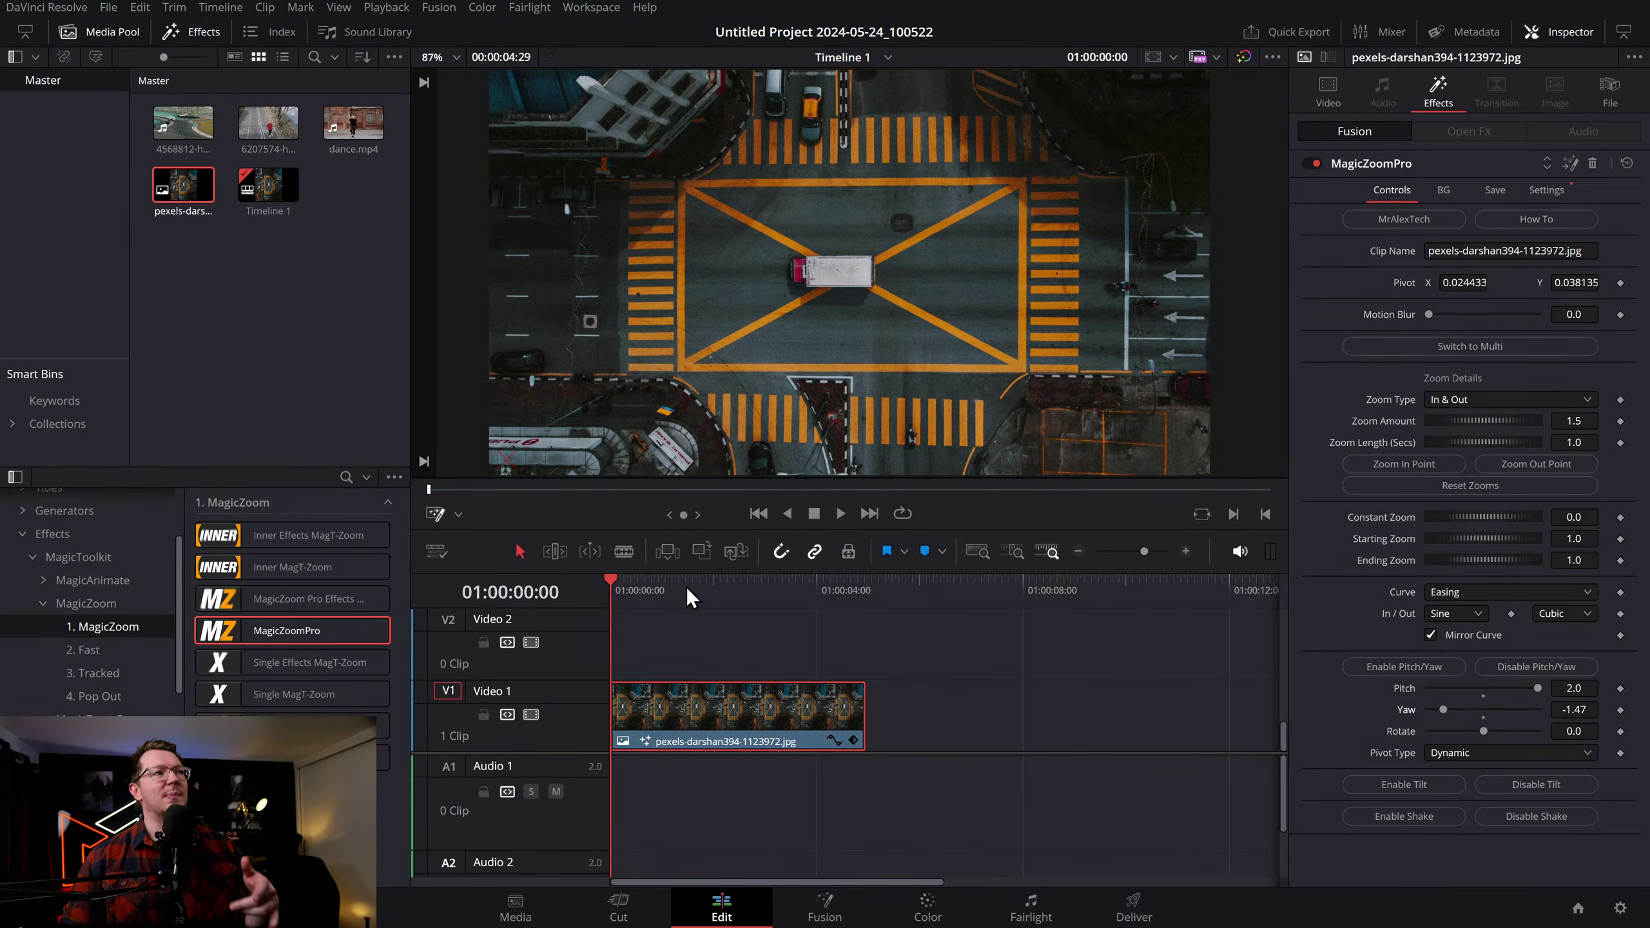
left_click_drag(659, 585, 616, 589)
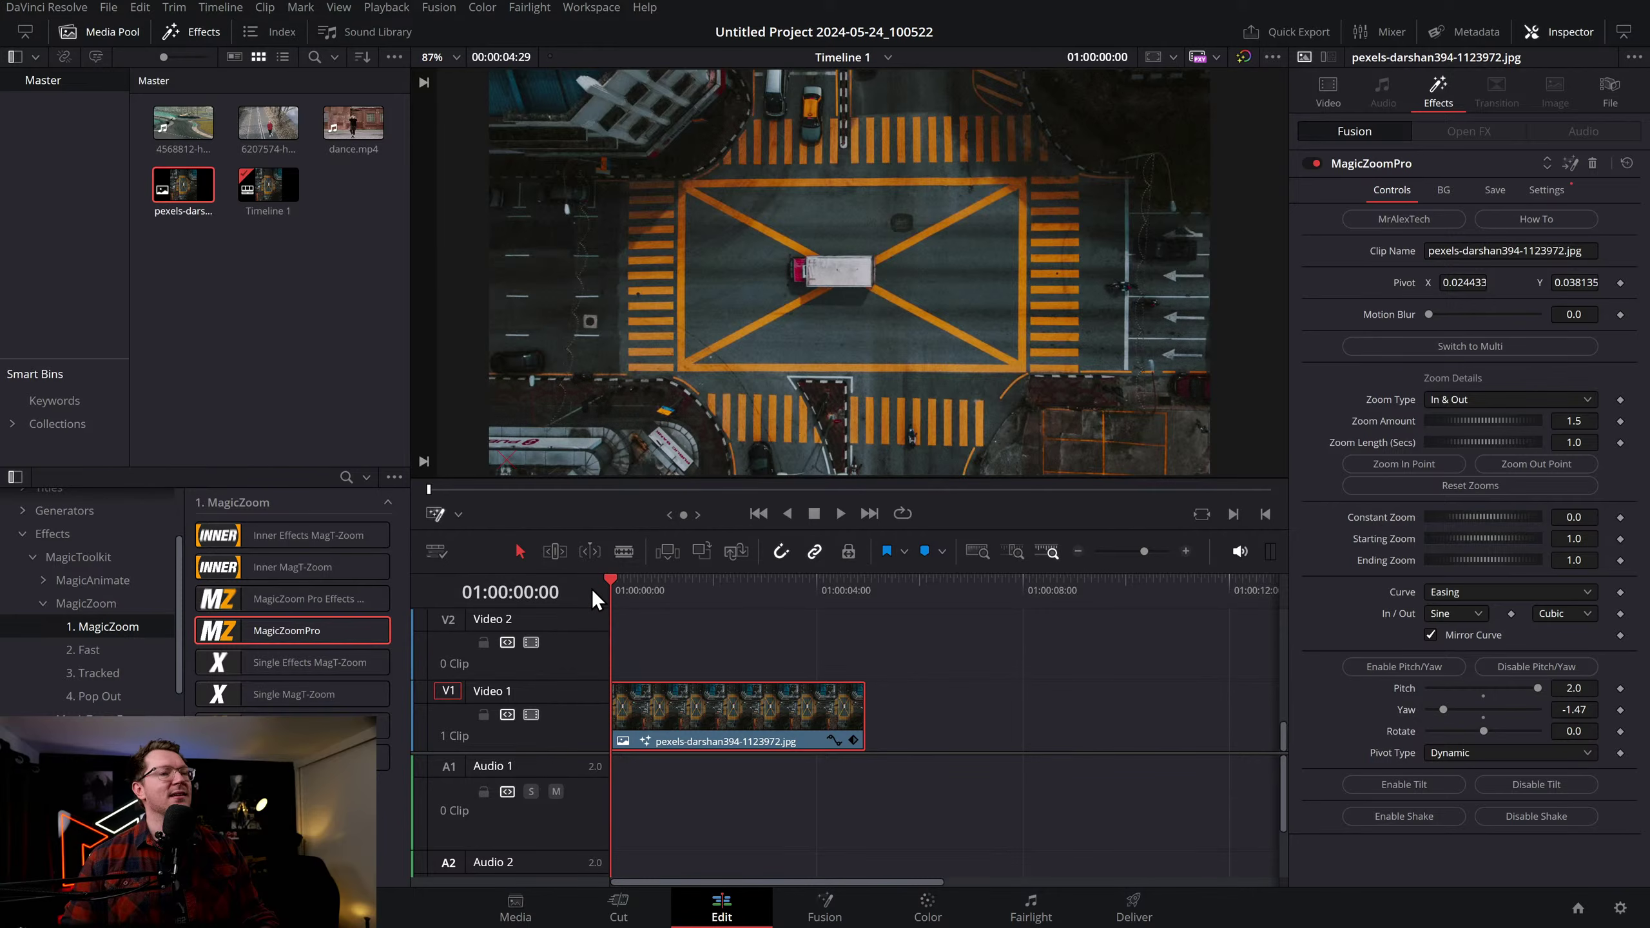
key("space")
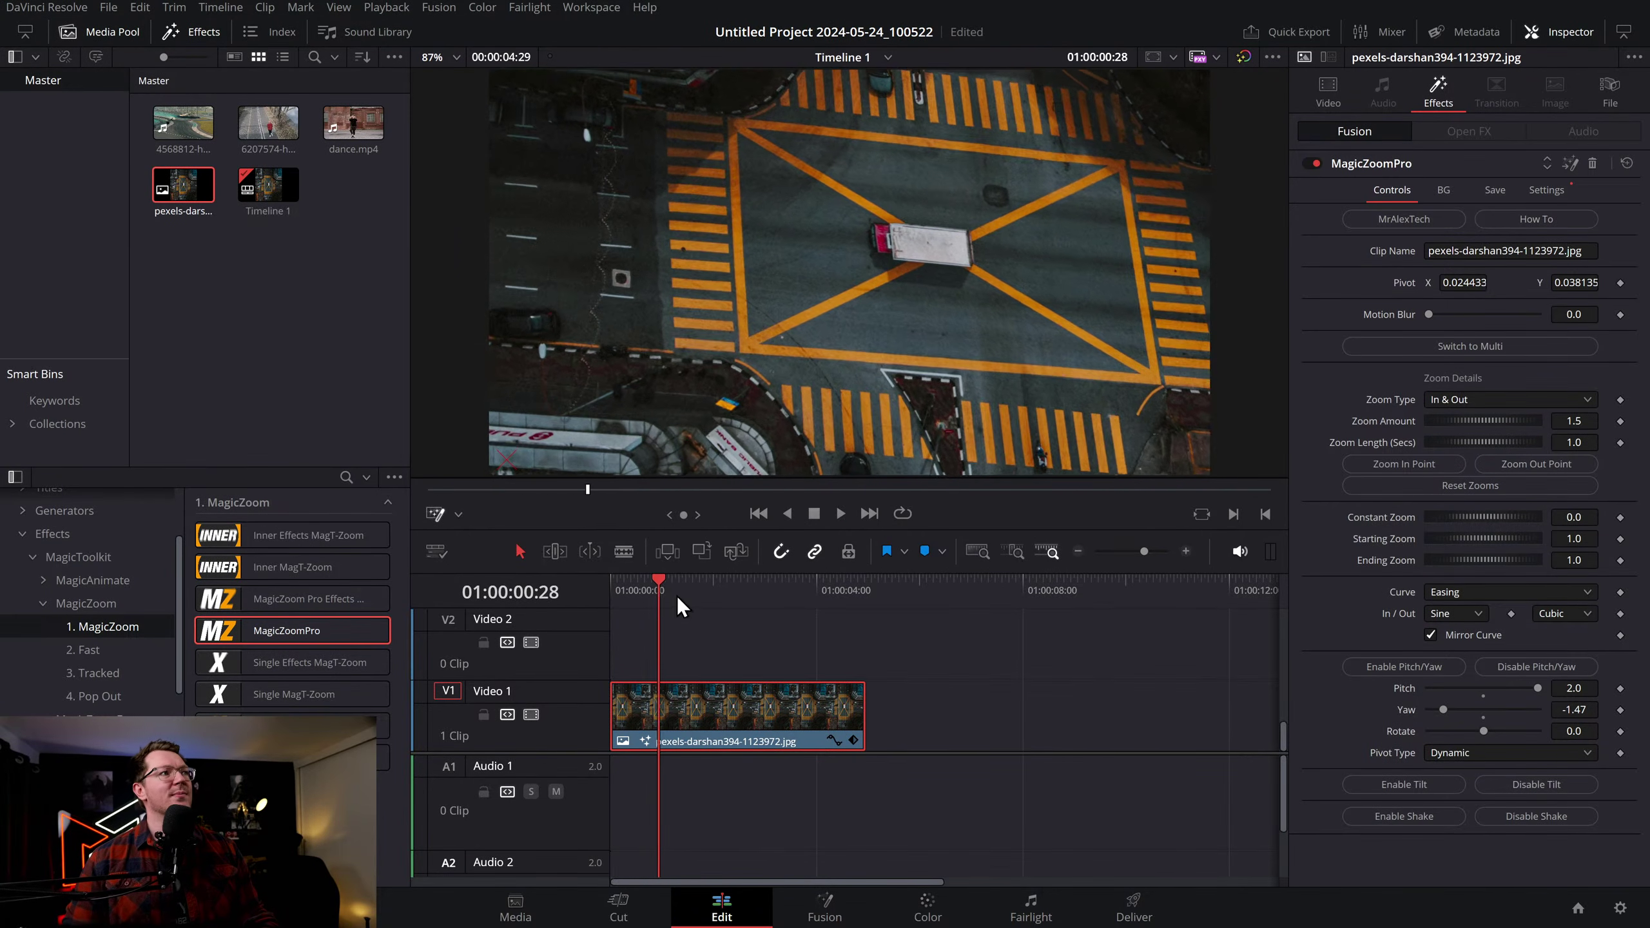
left_click_drag(677, 596, 583, 594)
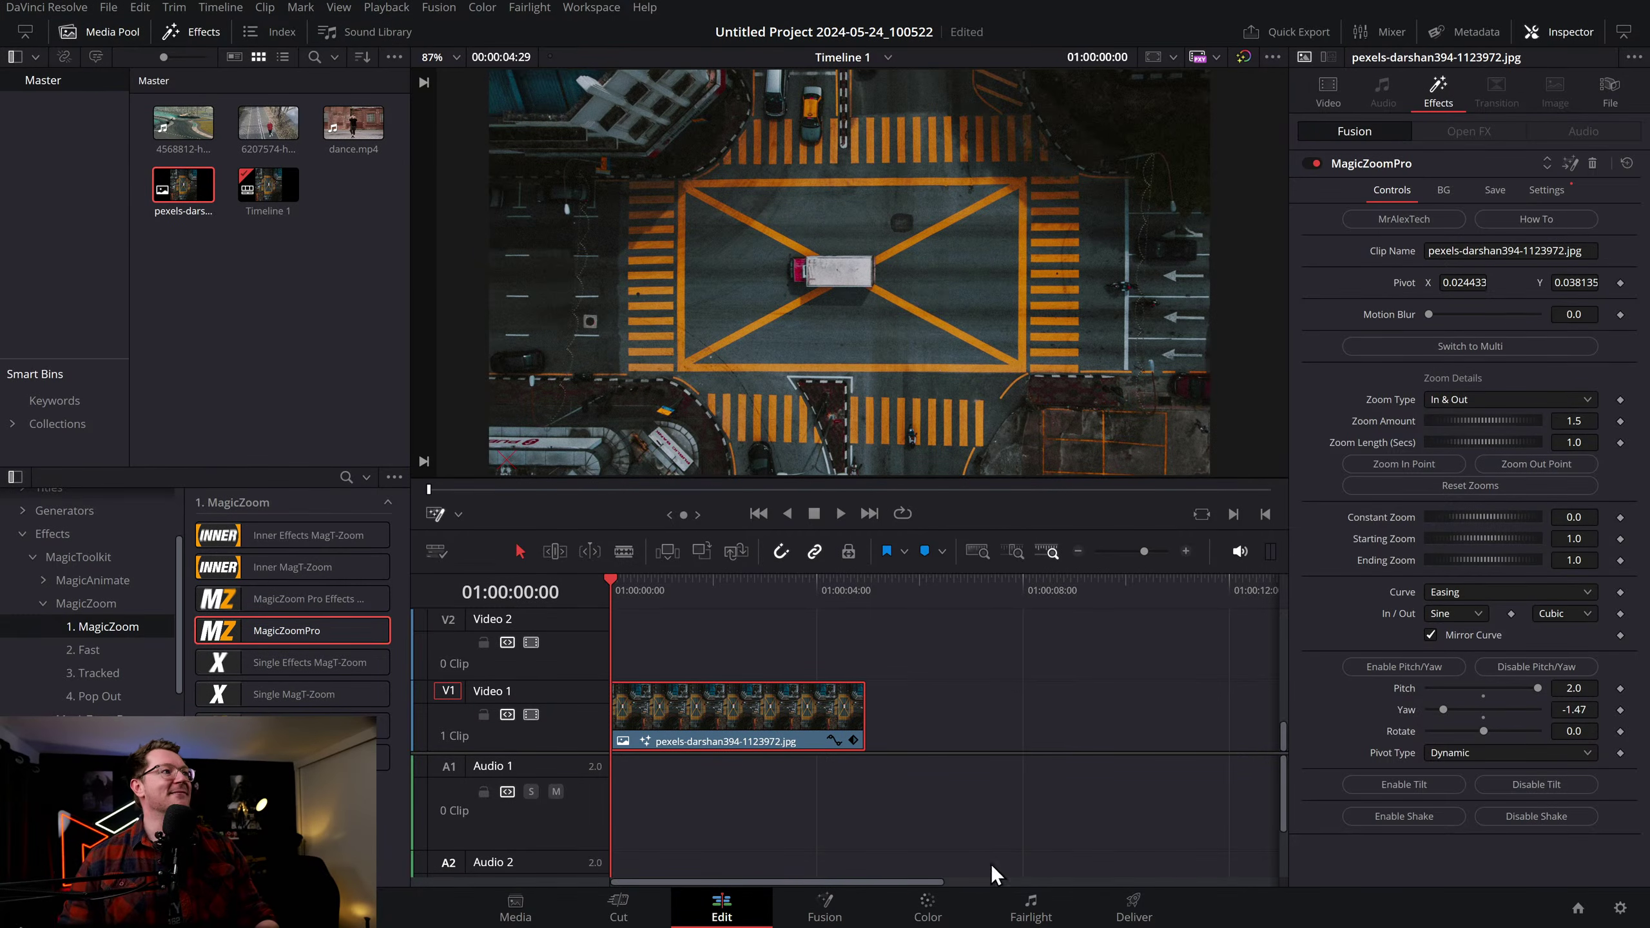
left_click_drag(651, 597, 599, 588)
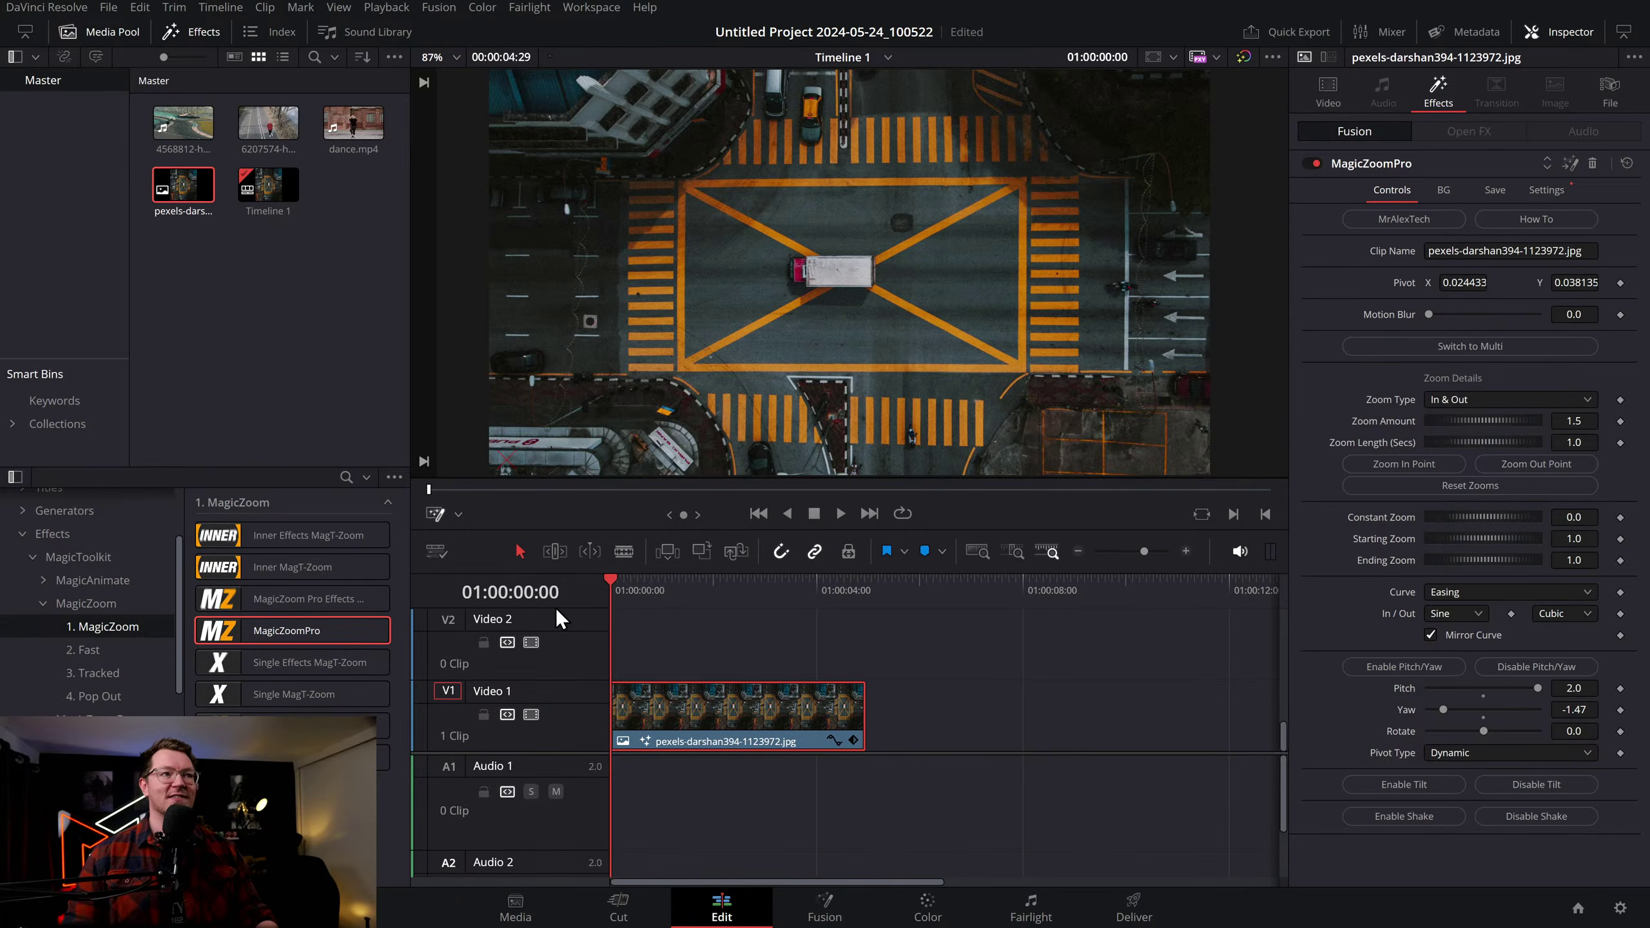
key("space")
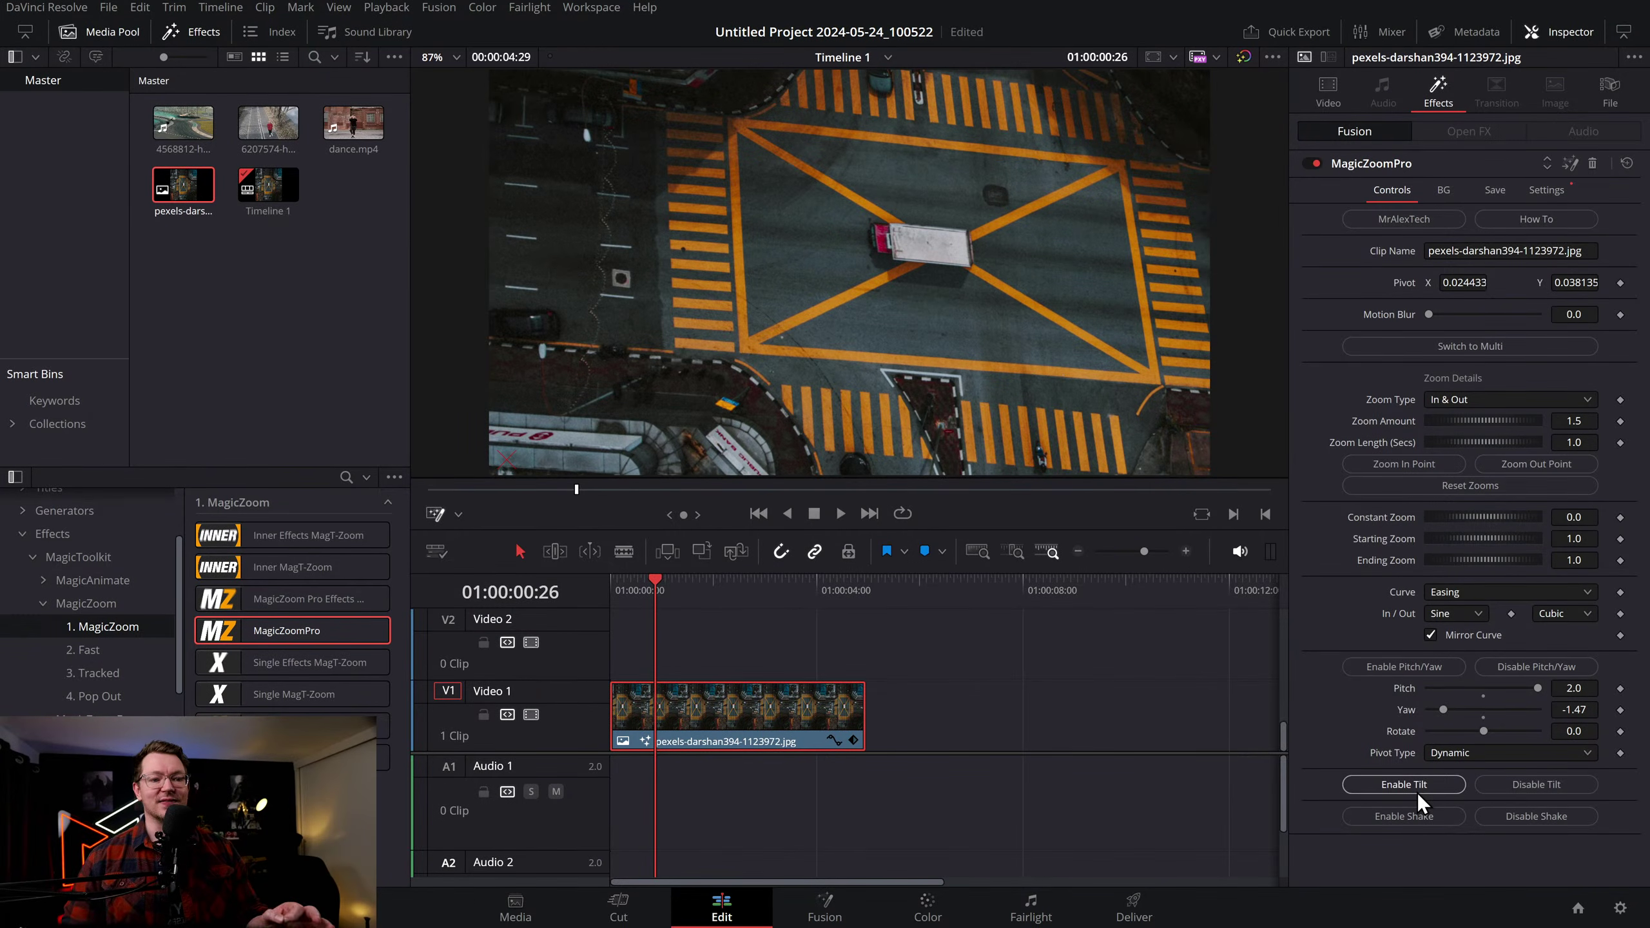
Replay the crossing image's zoom-in up to 01:00:00:26 and enable Tilt on MagicZoomPro
left_click_drag(654, 584, 588, 587)
key("space")
key("space")
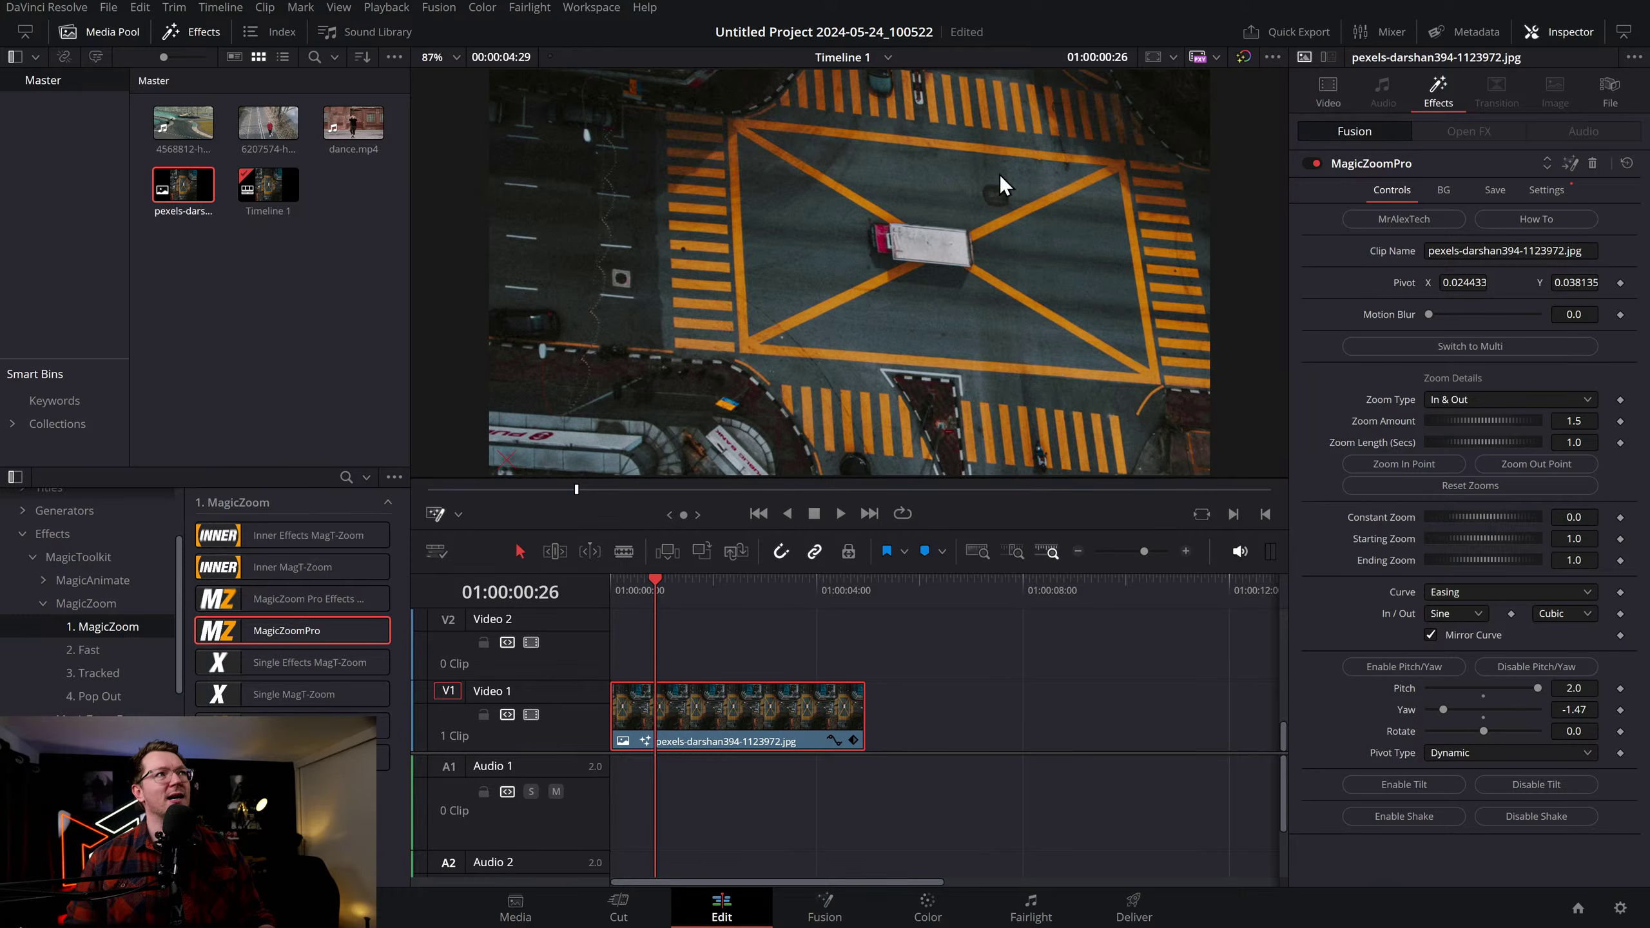
left_click(1418, 784)
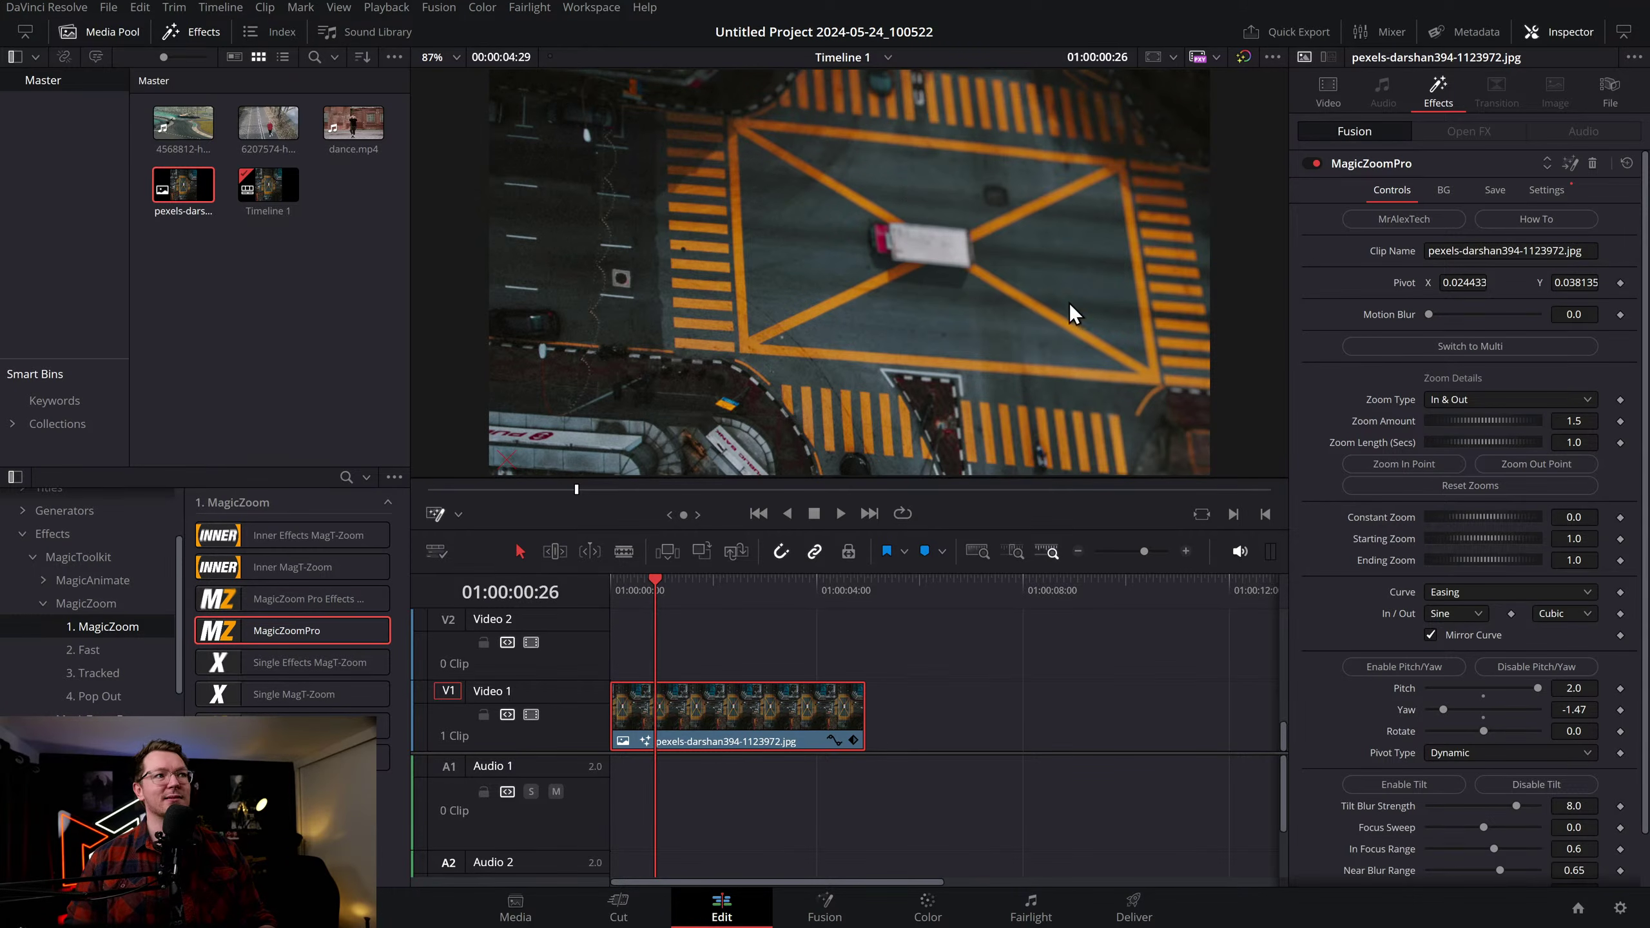
left_click(303, 283)
right_click(261, 268)
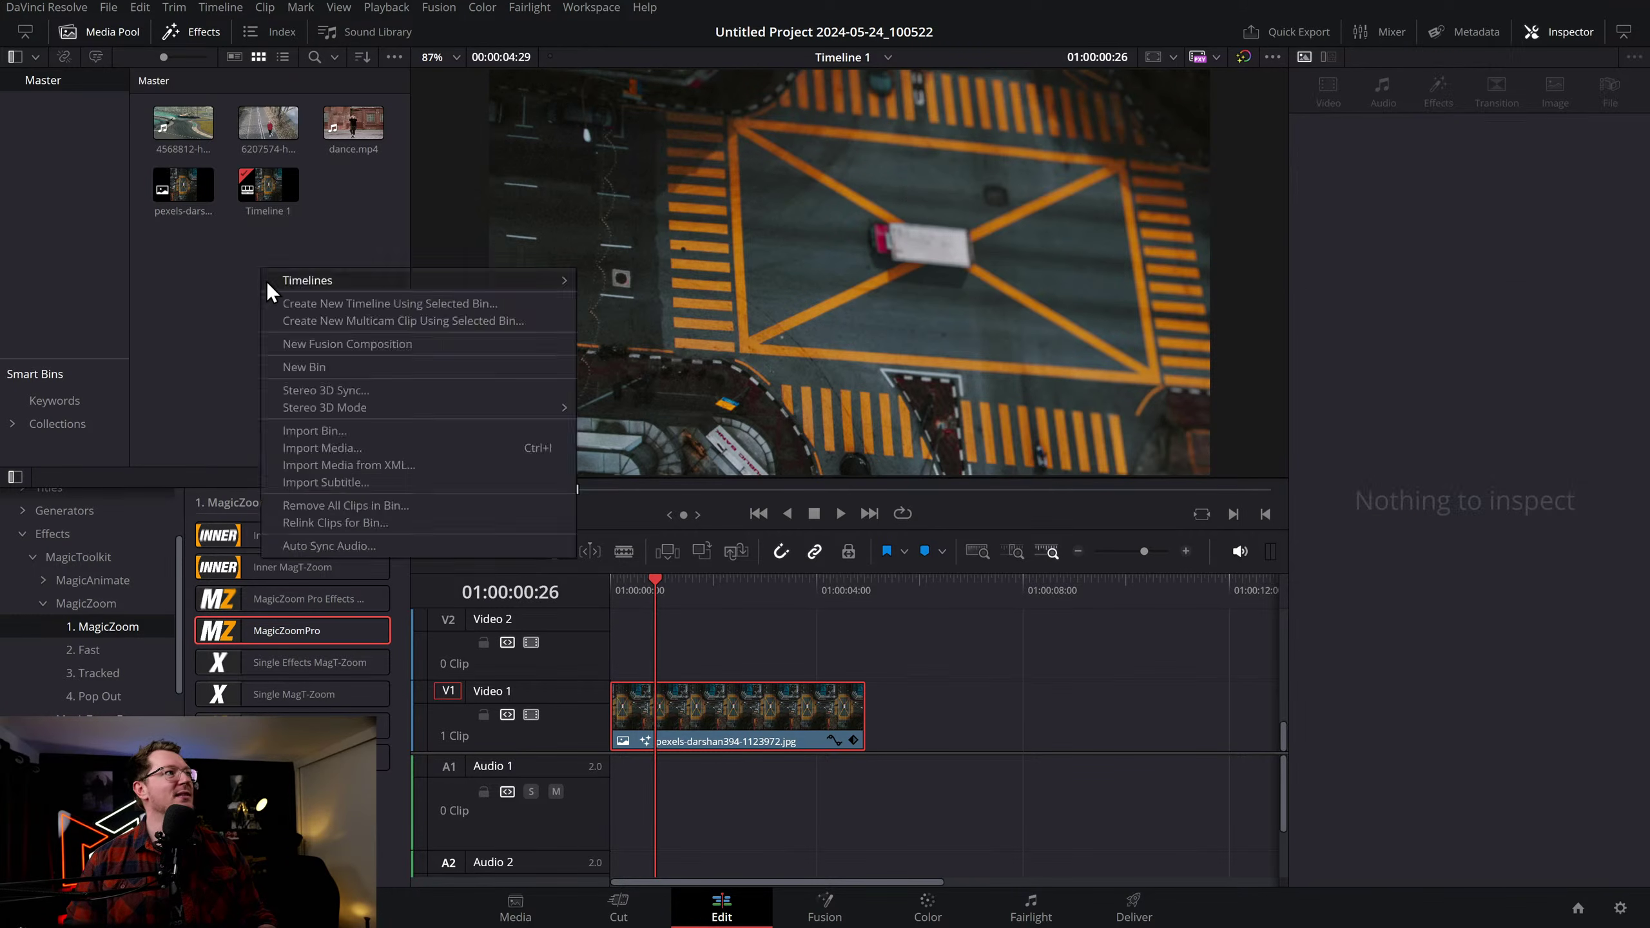
left_click(324, 450)
left_click_drag(661, 13, 1592, 923)
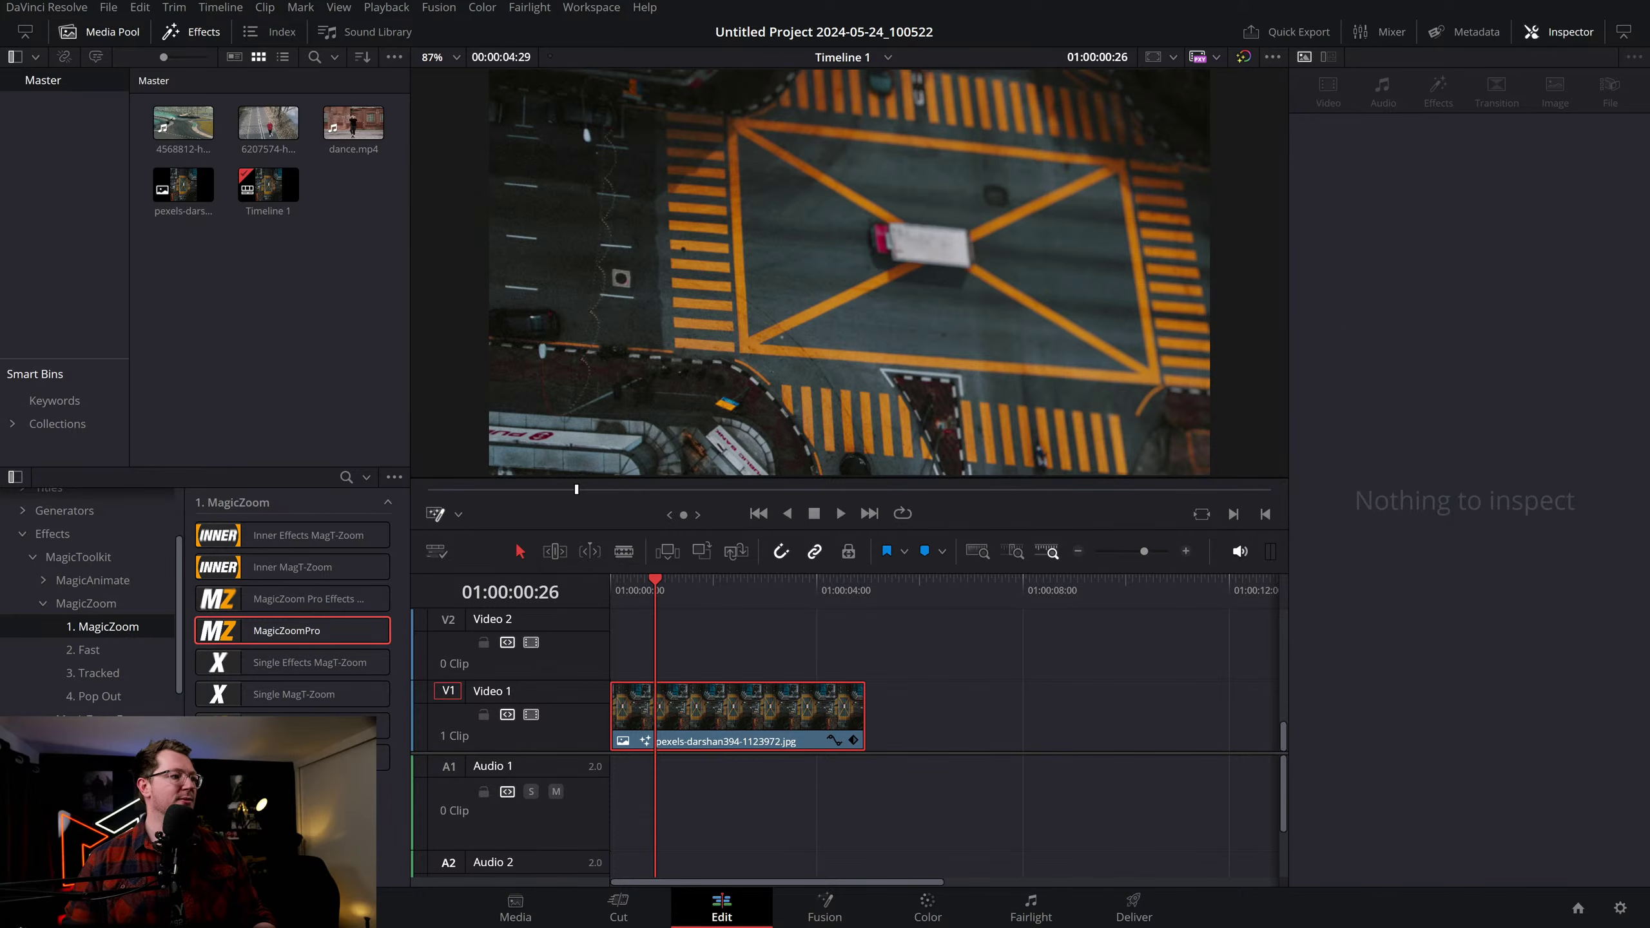
left_click(261, 351)
right_click(261, 351)
left_click(403, 544)
key("Escape")
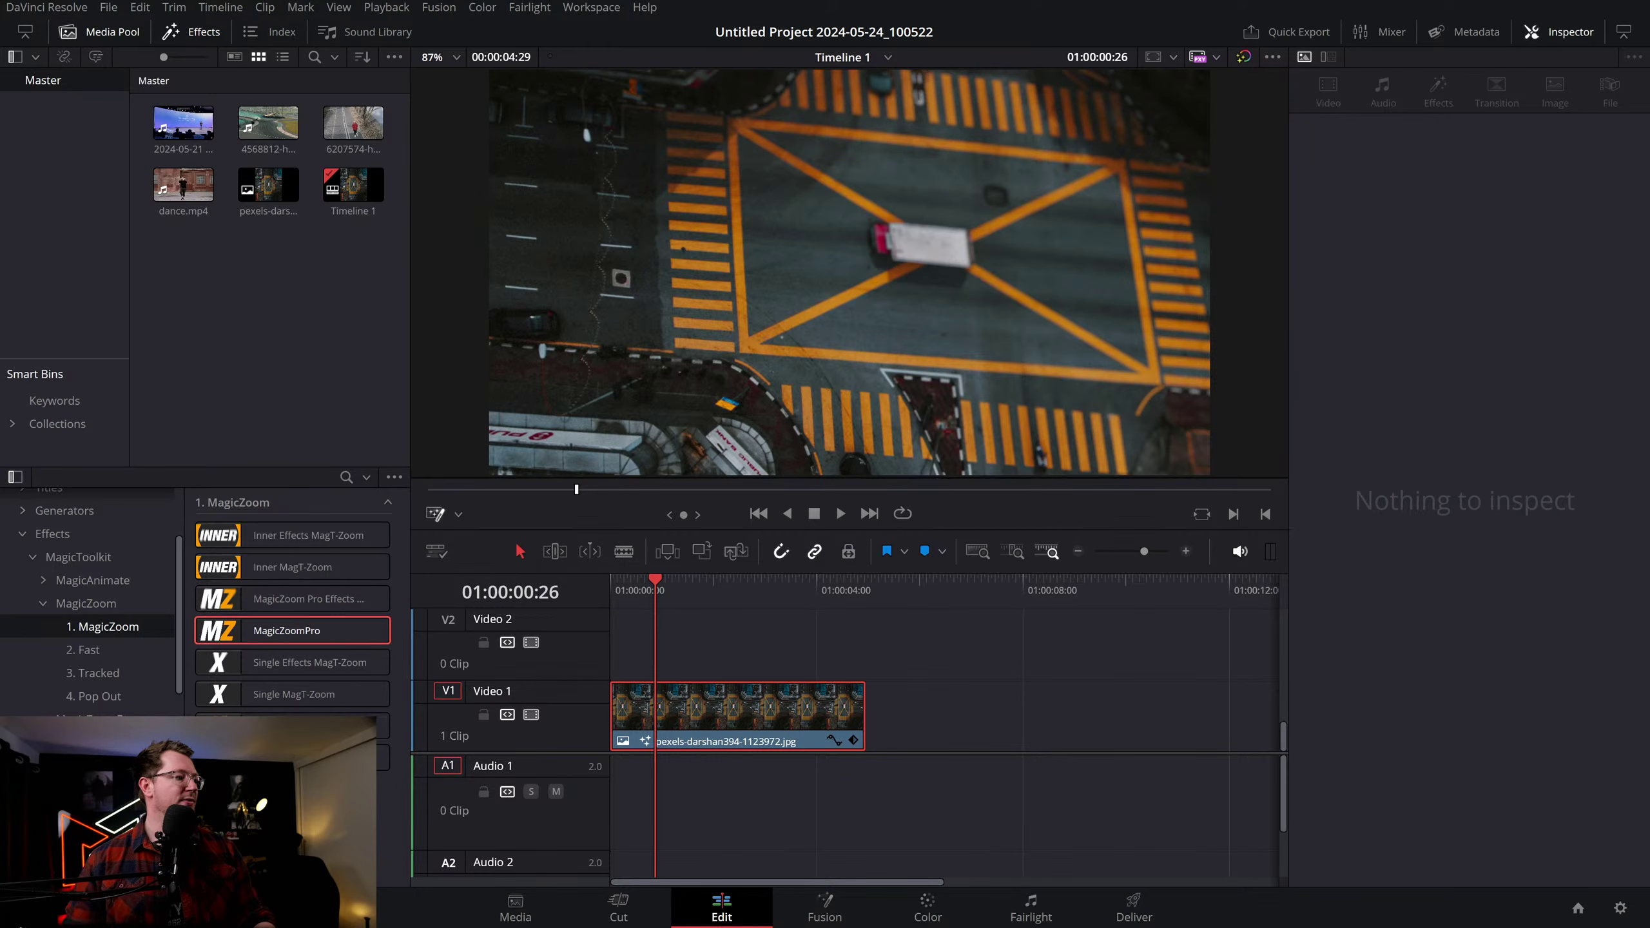
double_click(177, 130)
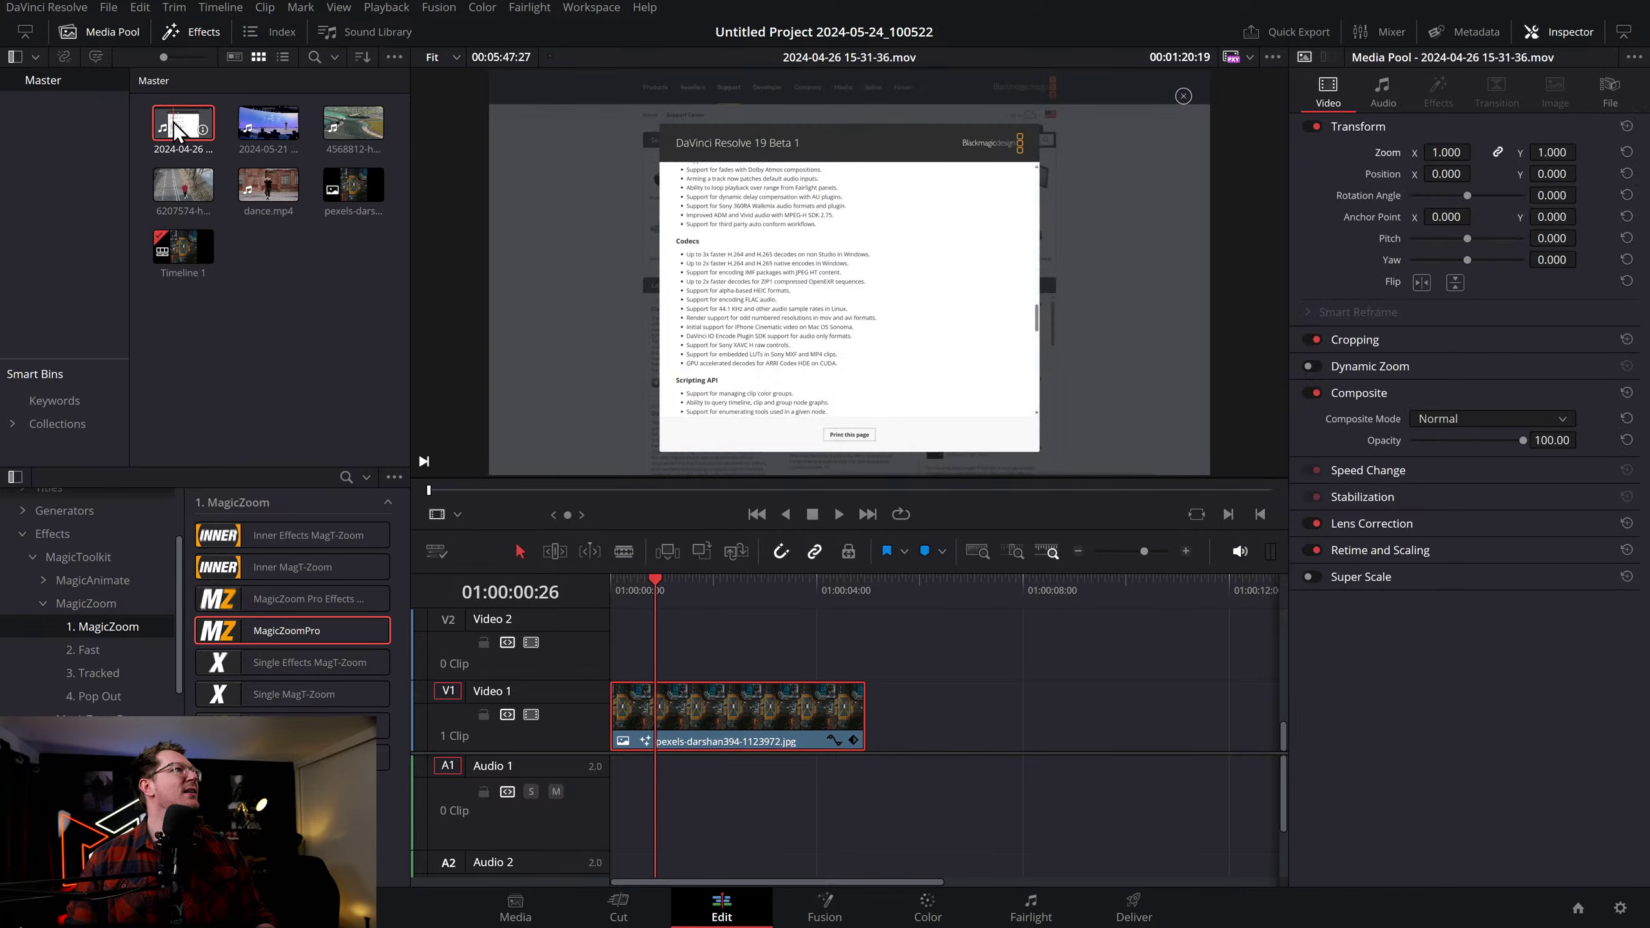
left_click_drag(1043, 490, 987, 495)
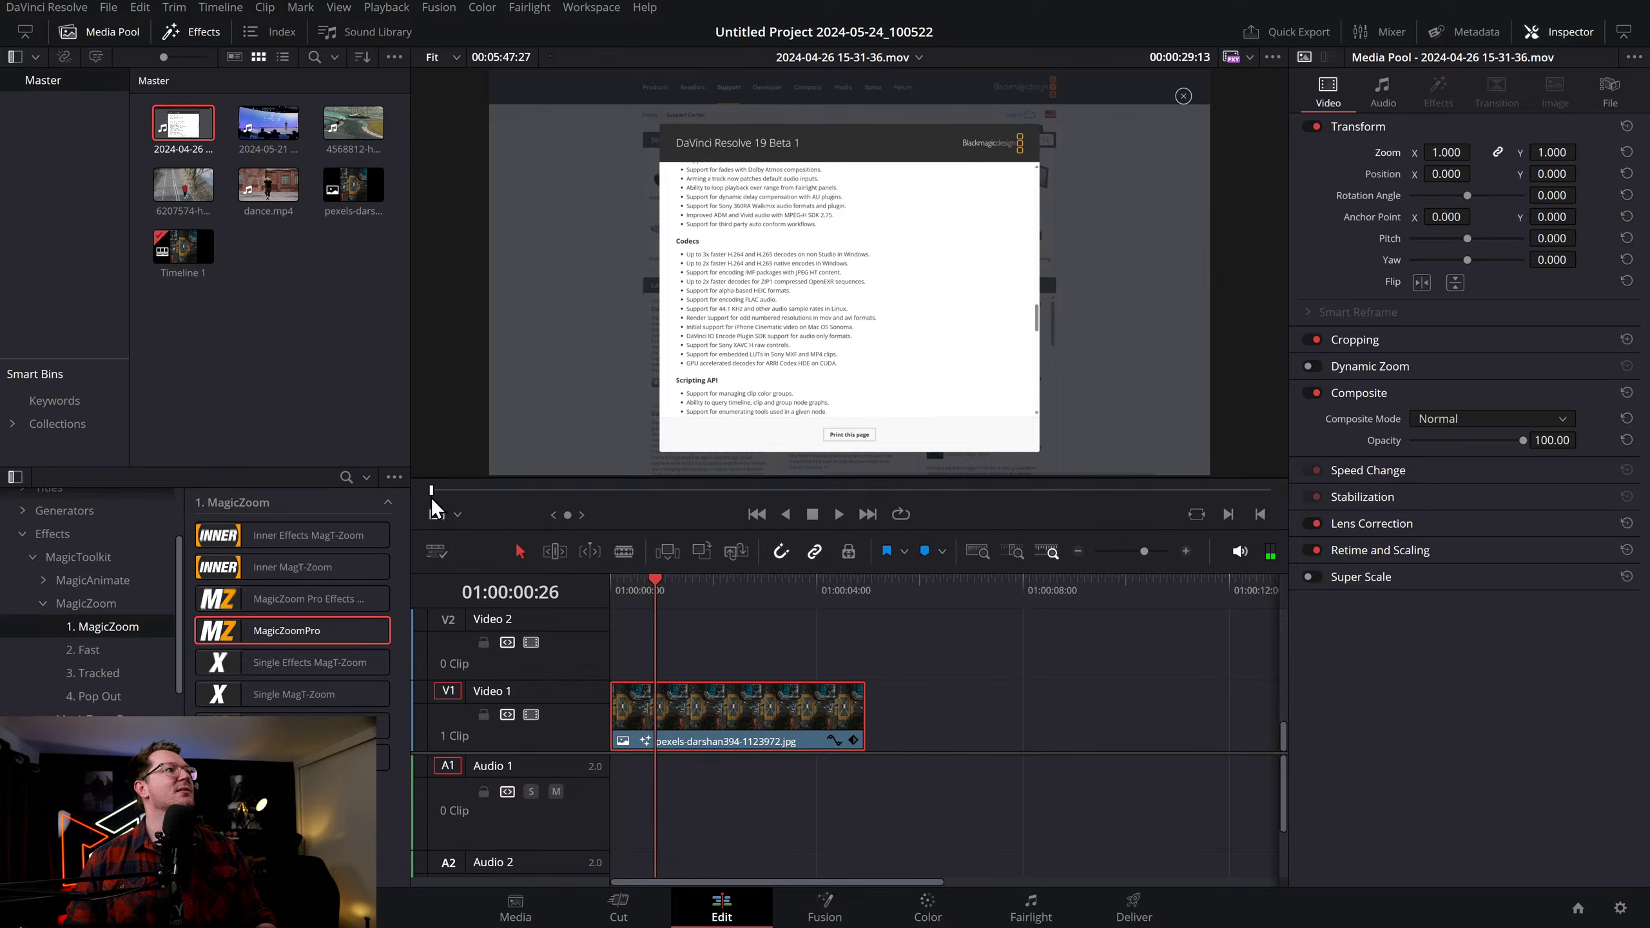
key("i")
key("o")
left_click_drag(825, 480, 897, 694)
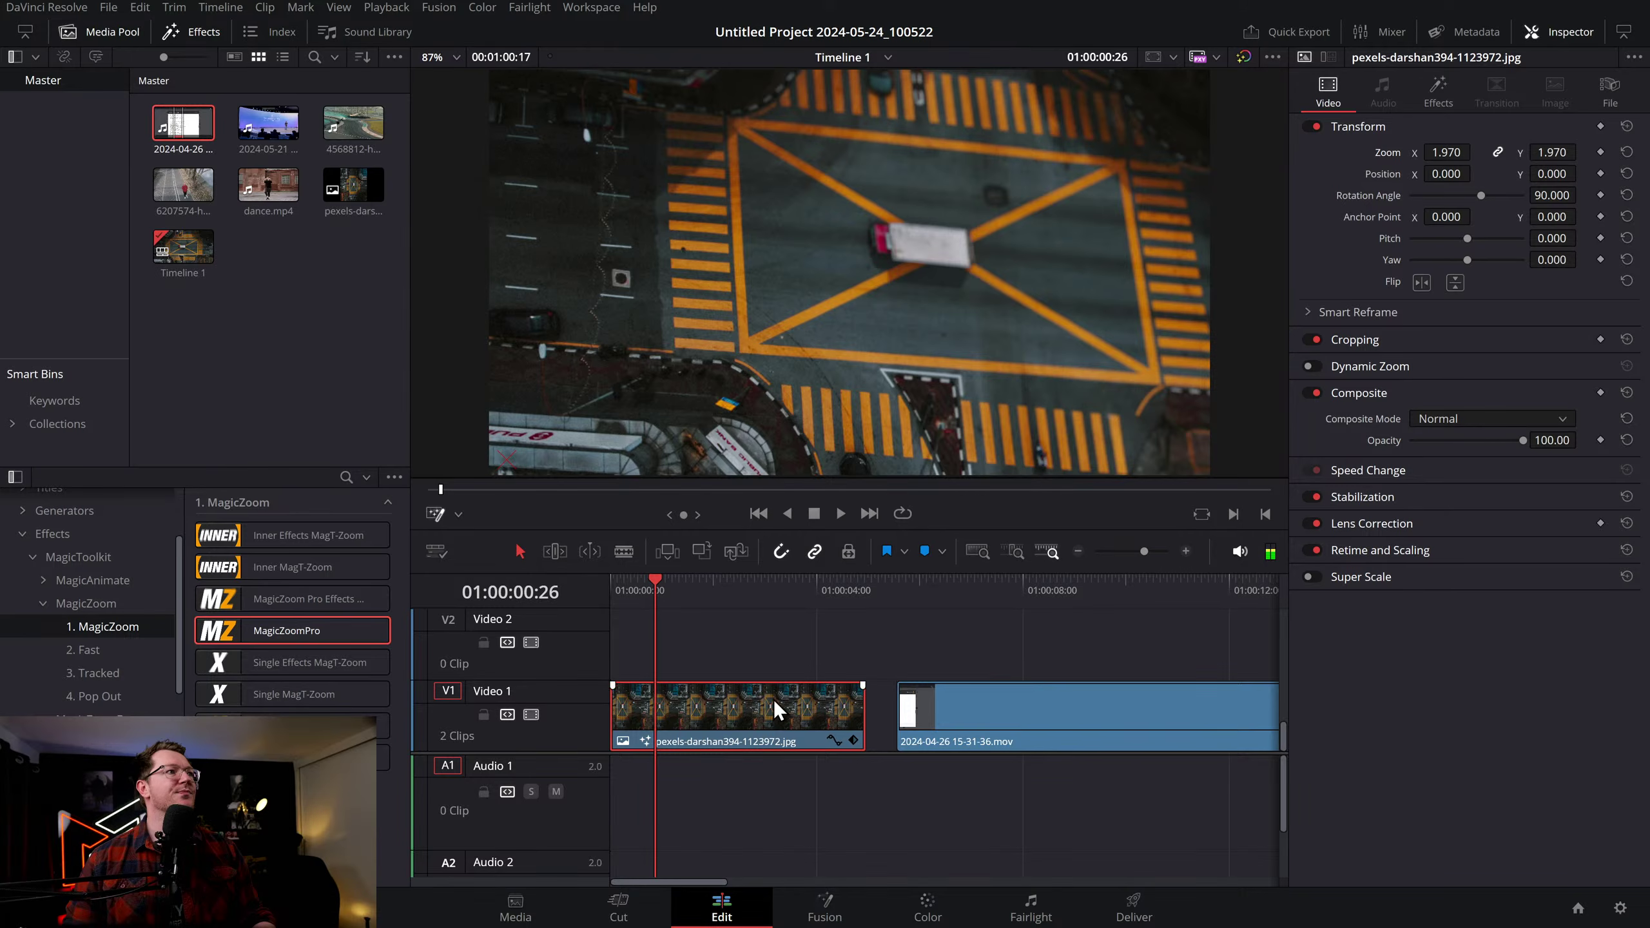
Delete the crossing image, move the screen recording to the timeline start and play its first two seconds
key("Delete")
left_click_drag(1007, 725, 722, 725)
left_click(626, 597)
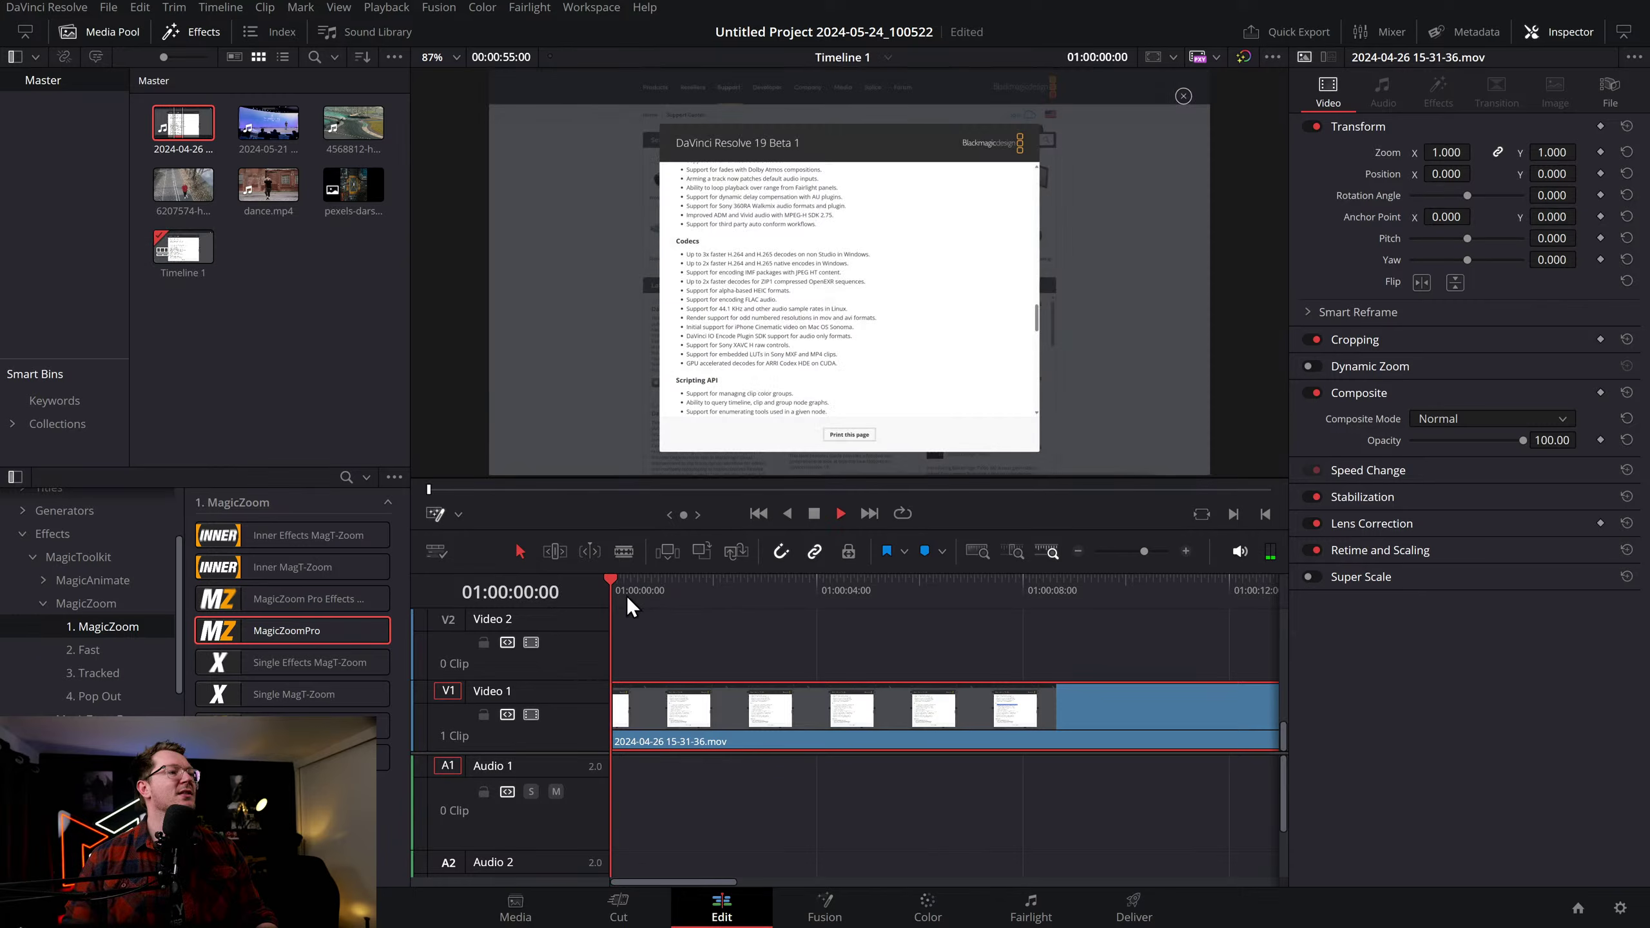
left_click(1079, 552)
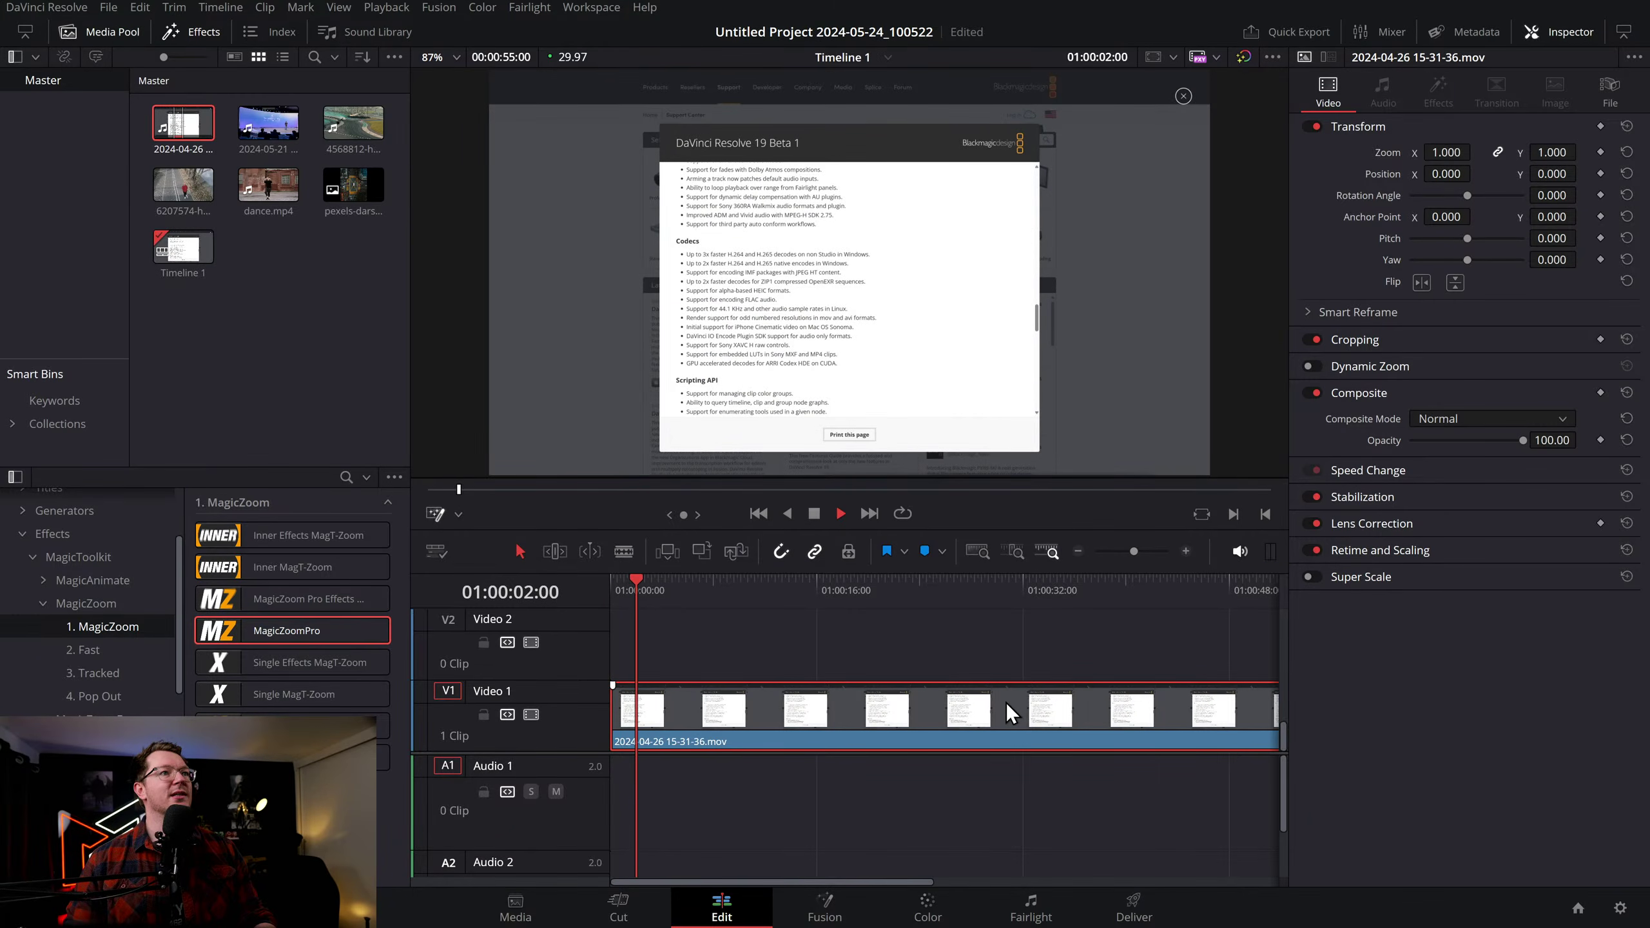
key("space")
Apply MagicZoomPro to the screen recording and enable Pitch/Yaw with pitch 2.0 and yaw -1.84
left_click_drag(304, 629, 816, 722)
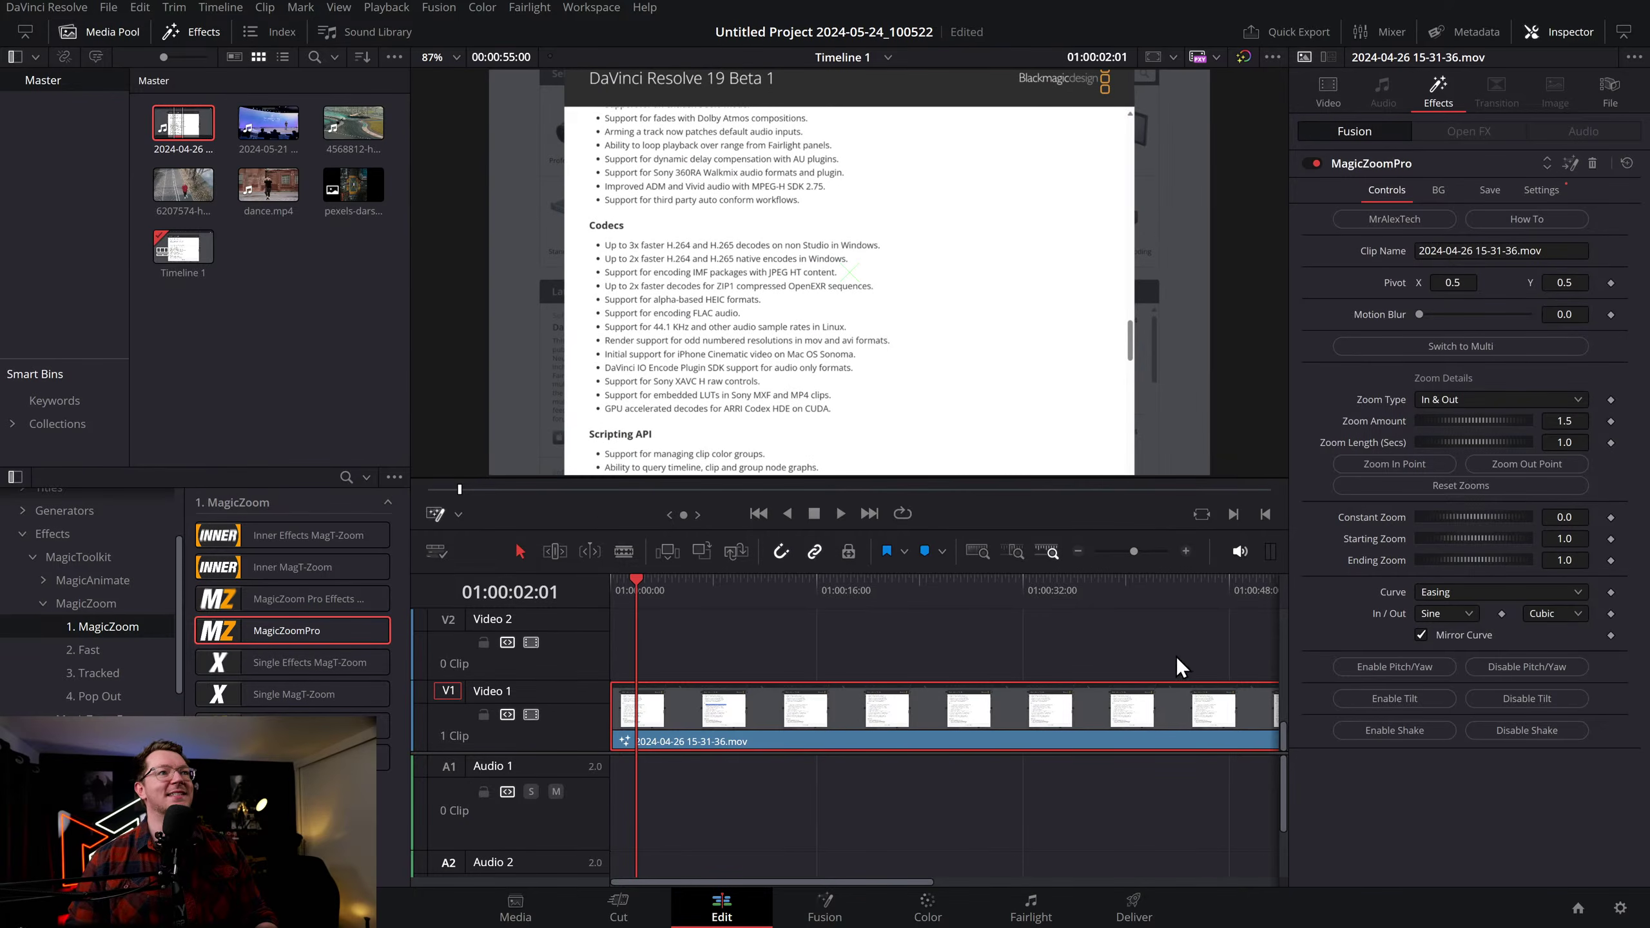
left_click(1396, 665)
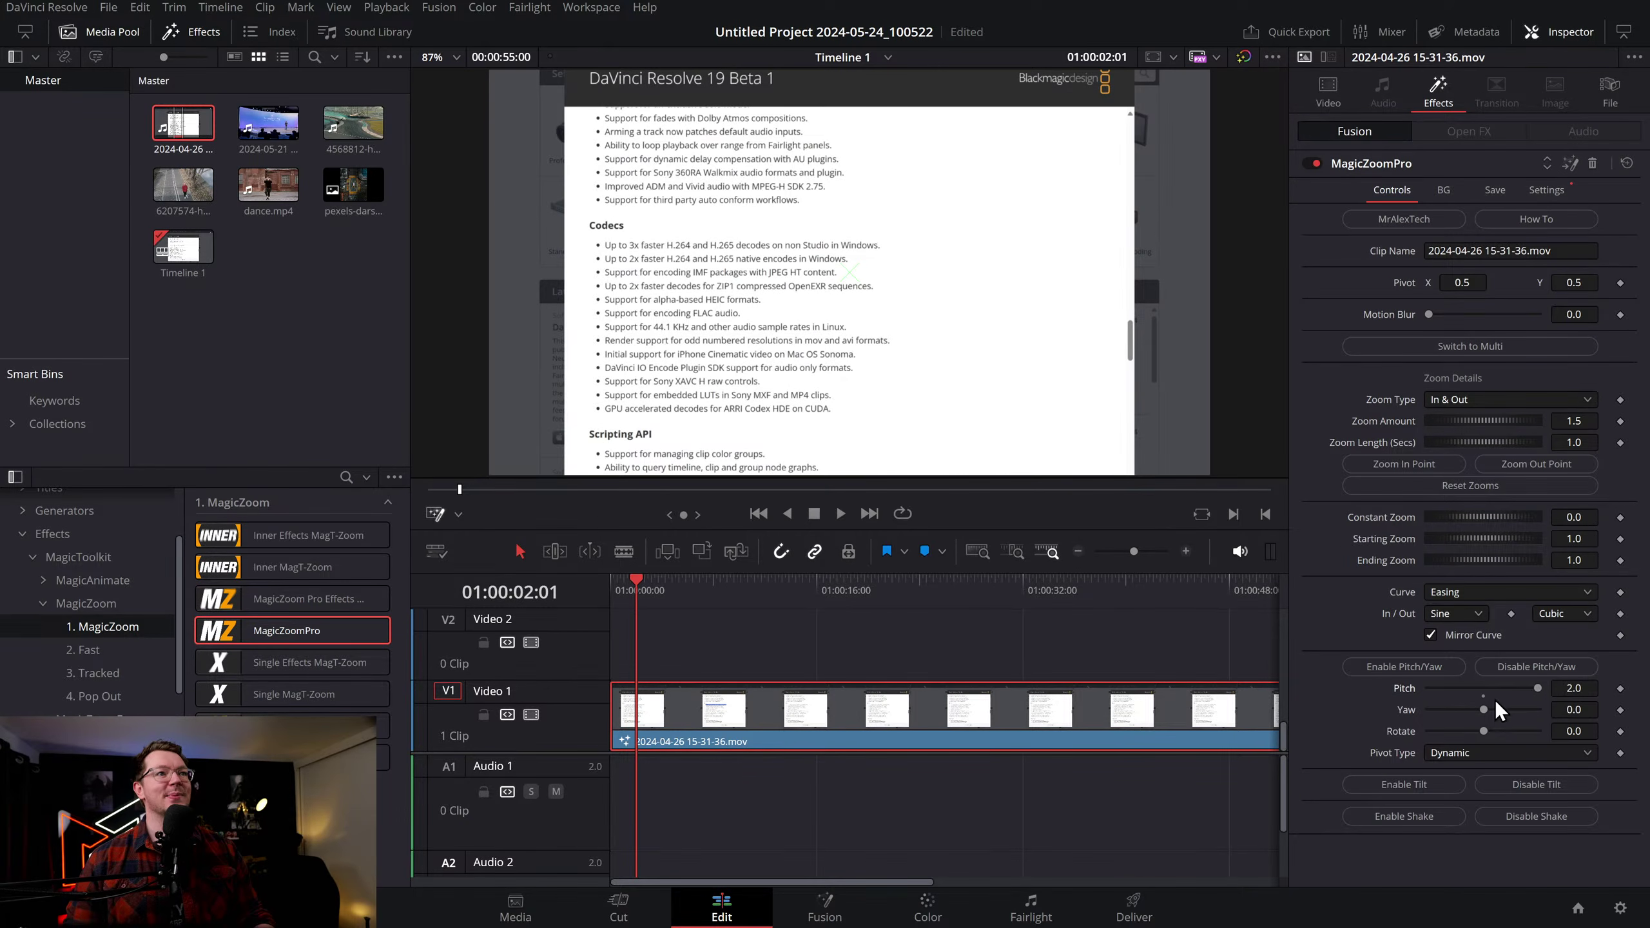
left_click_drag(1477, 710, 1434, 709)
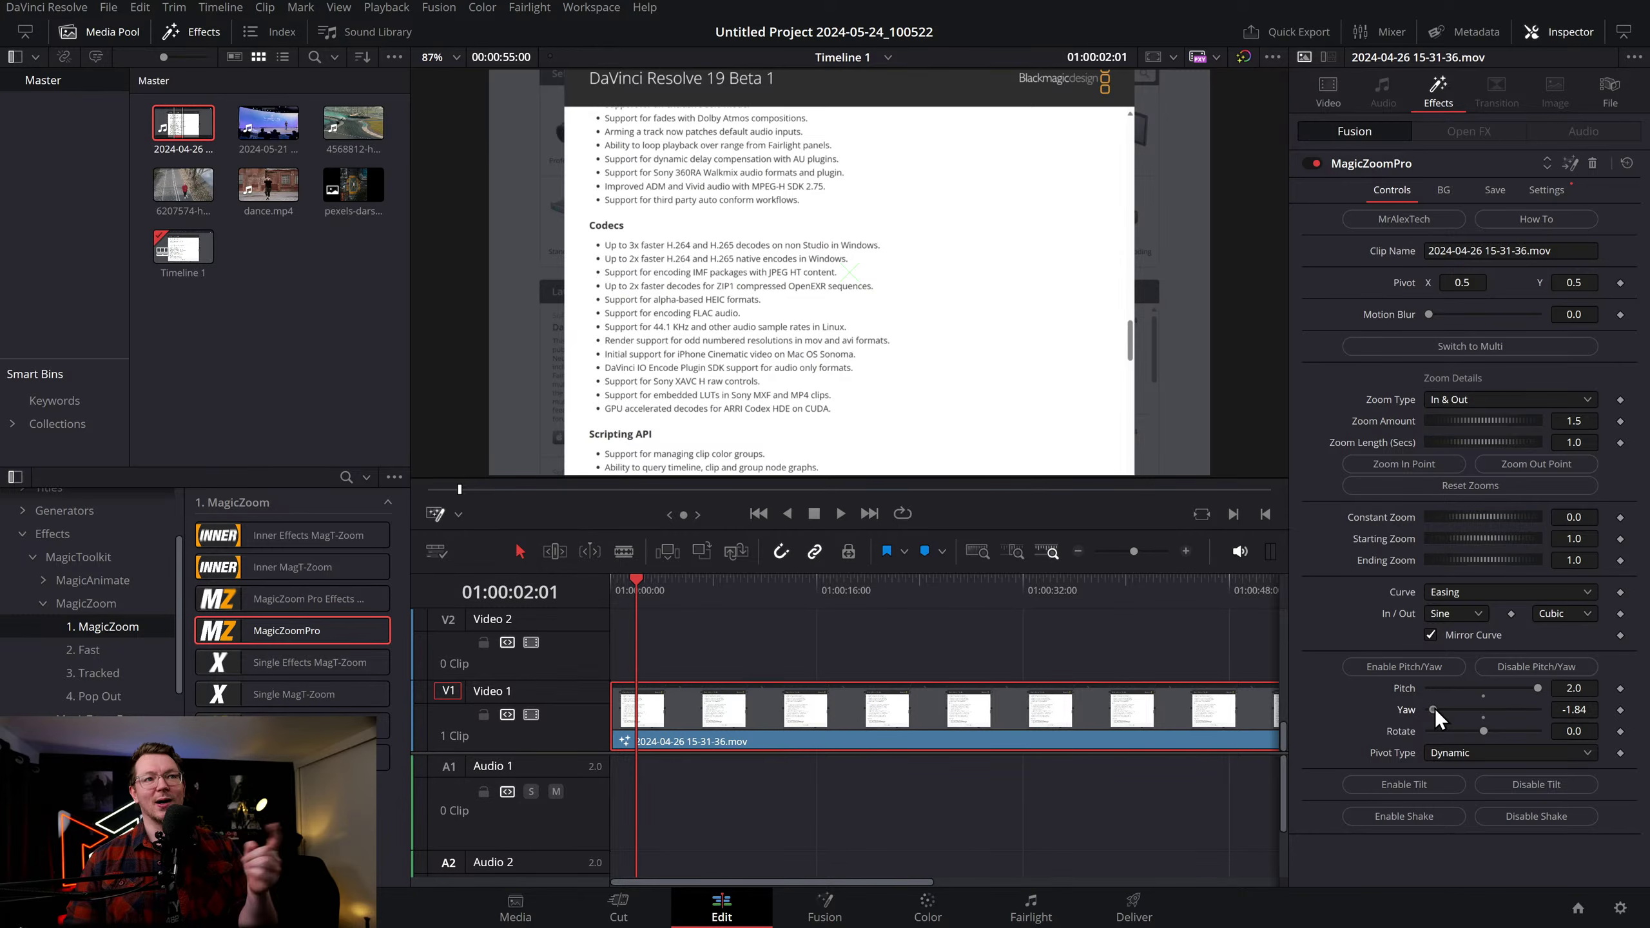
Move the zoom pivot to X 0.008939, Y 0.019067 near the frame's lower-left corner and play the opening second
left_click(671, 583)
key("Home")
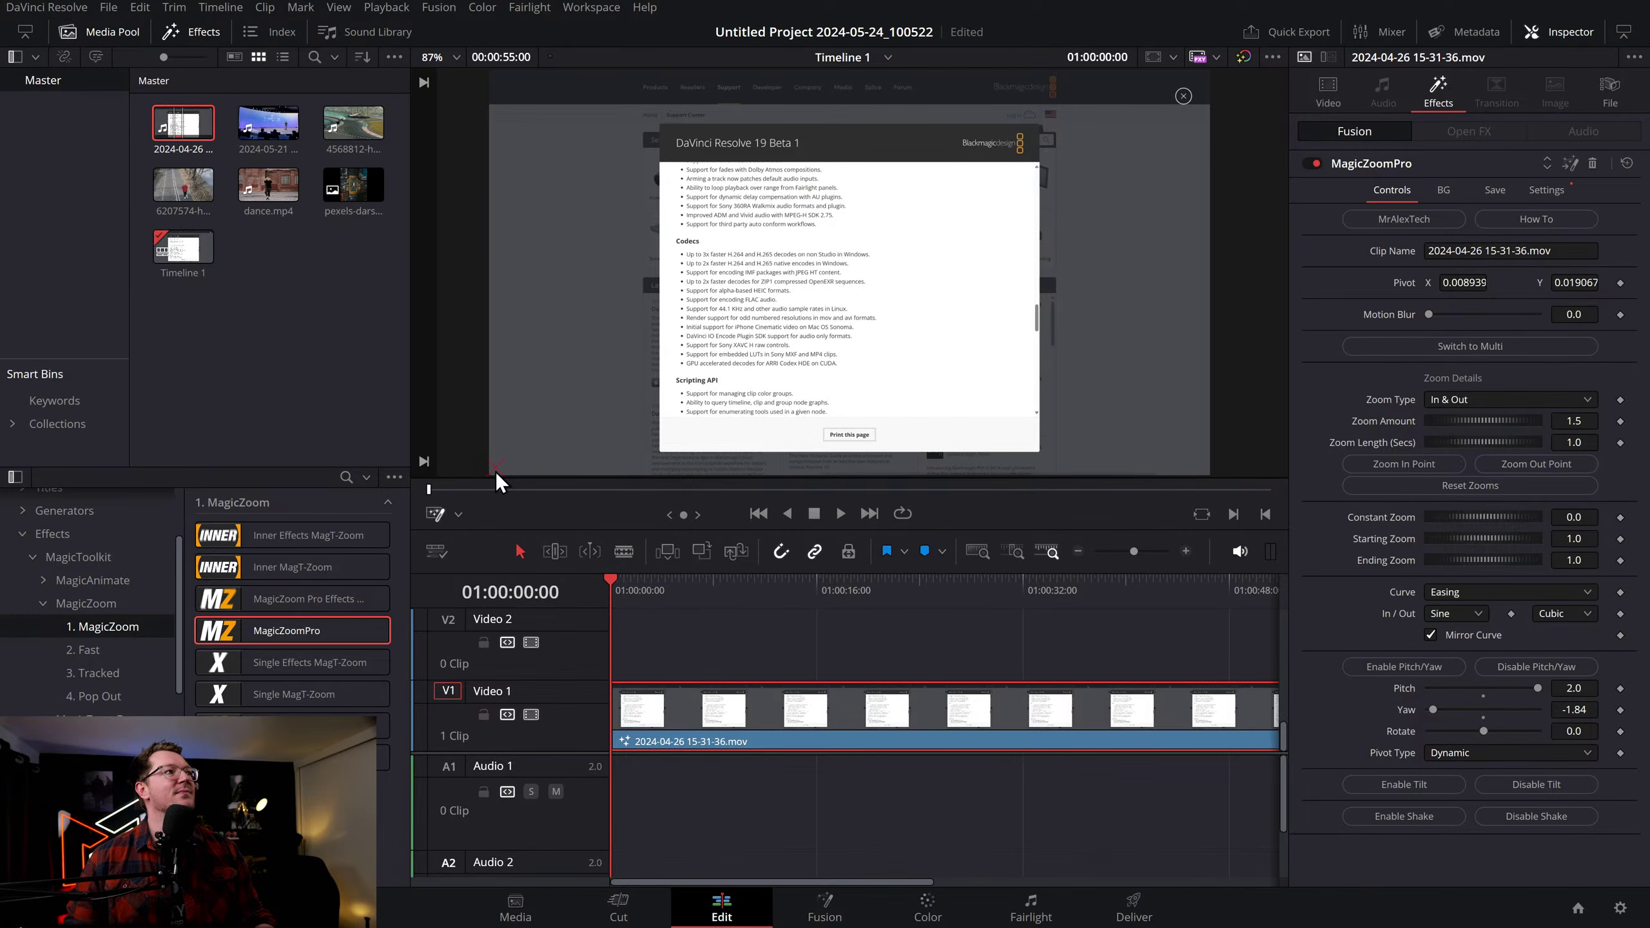
key("space")
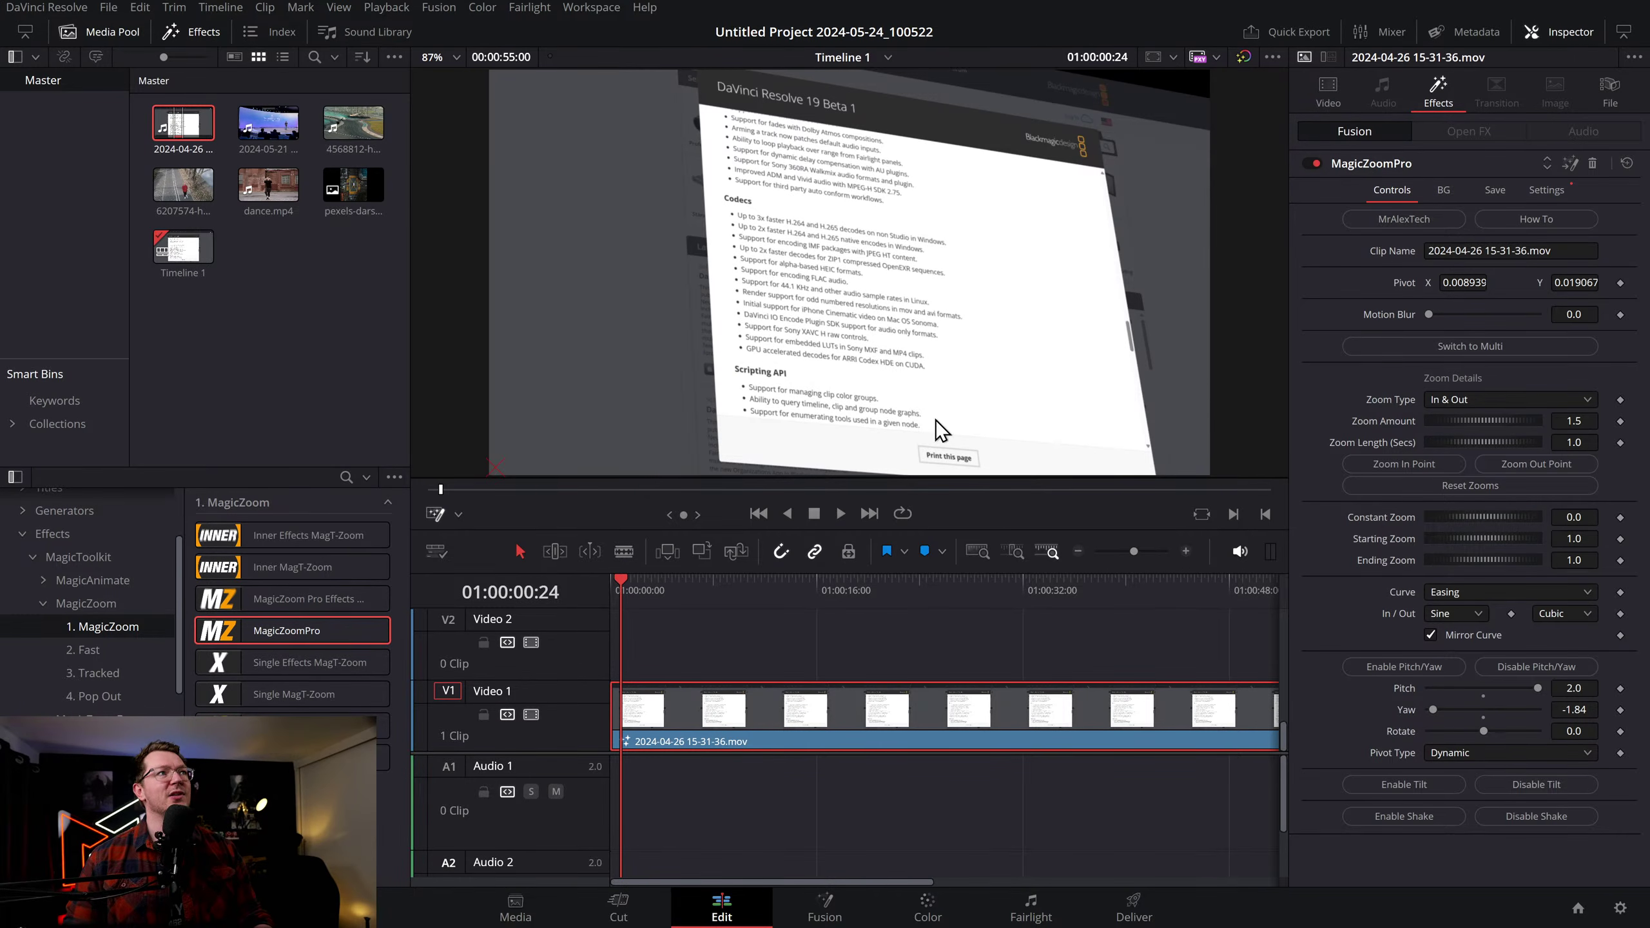
Set the effect's yaw to -2.0 and keep Dynamic as the pivot type
mouse_move(1538, 689)
left_mouse_down()
mouse_move(1428, 689)
mouse_move(1540, 710)
mouse_move(1465, 728)
mouse_move(1515, 737)
mouse_move(1408, 706)
mouse_move(1539, 689)
left_mouse_up()
double_click(1406, 729)
left_click(1476, 755)
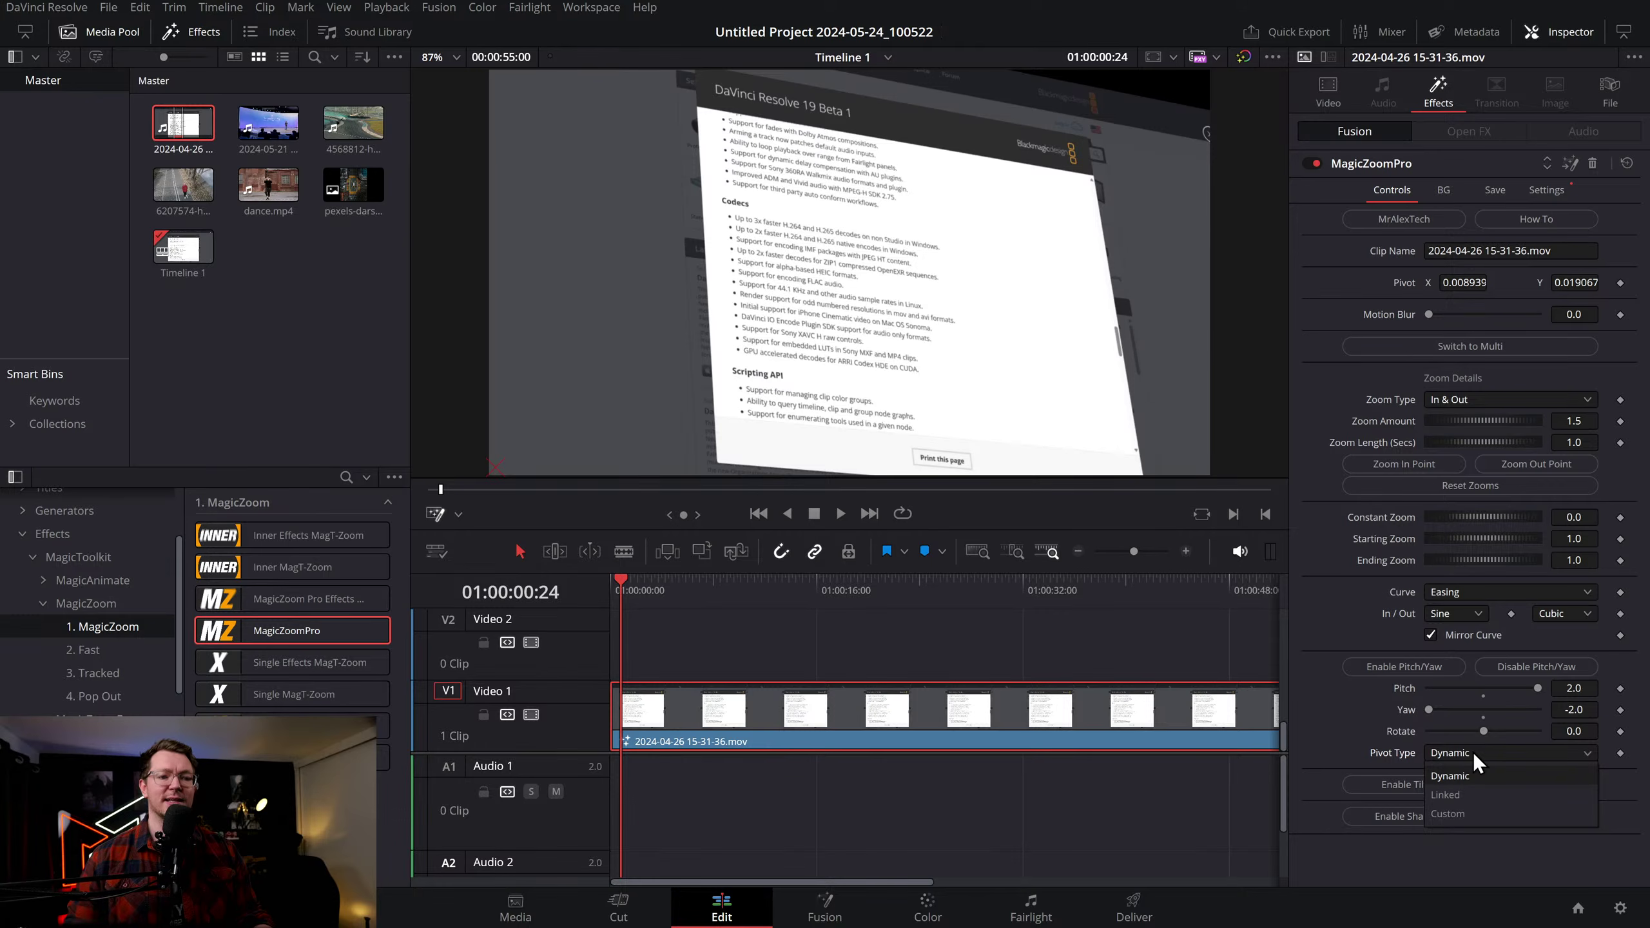
left_click(1469, 748)
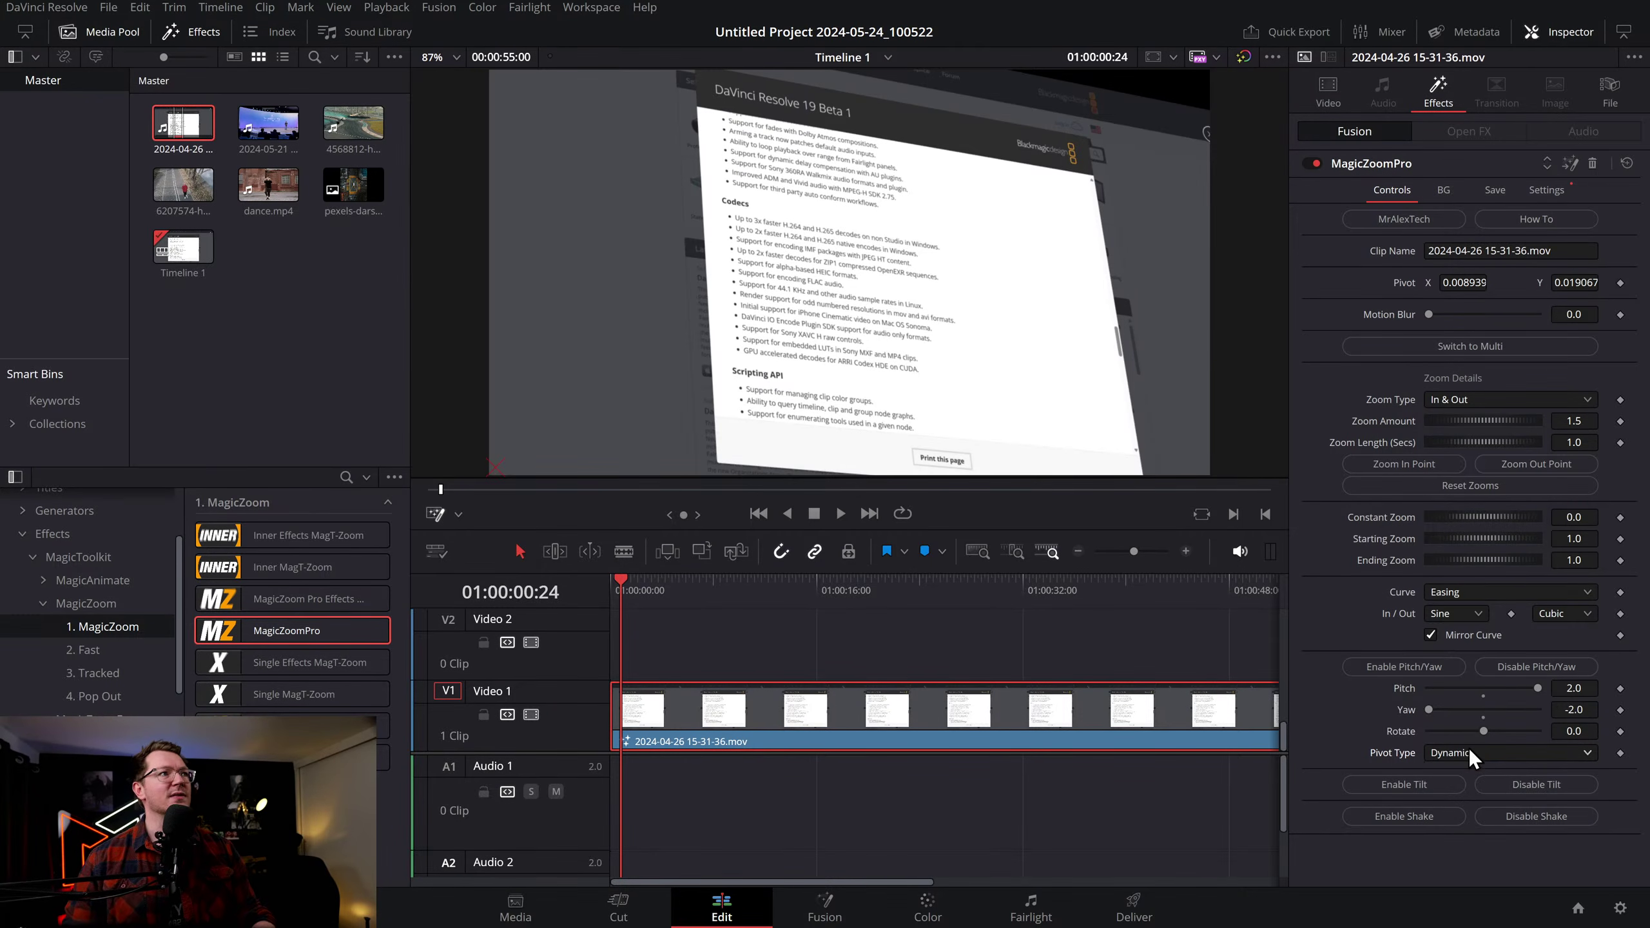
Enable Tilt on the MagicZoomPro effect and play the screen recording from the timeline start
left_click(1406, 785)
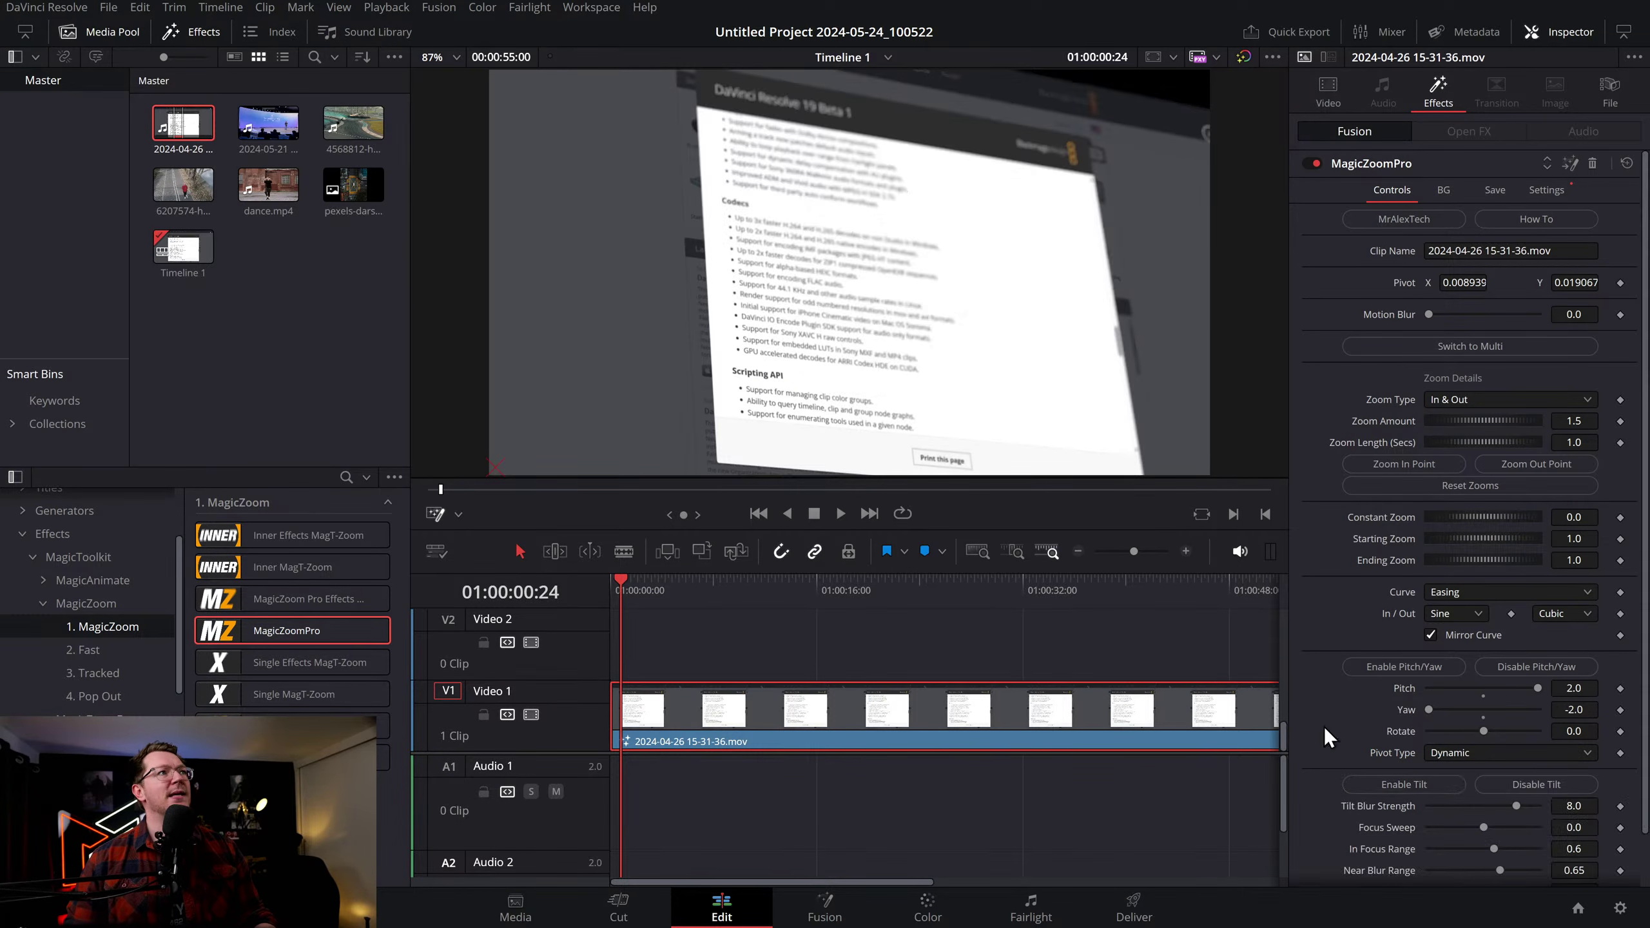
key("Home")
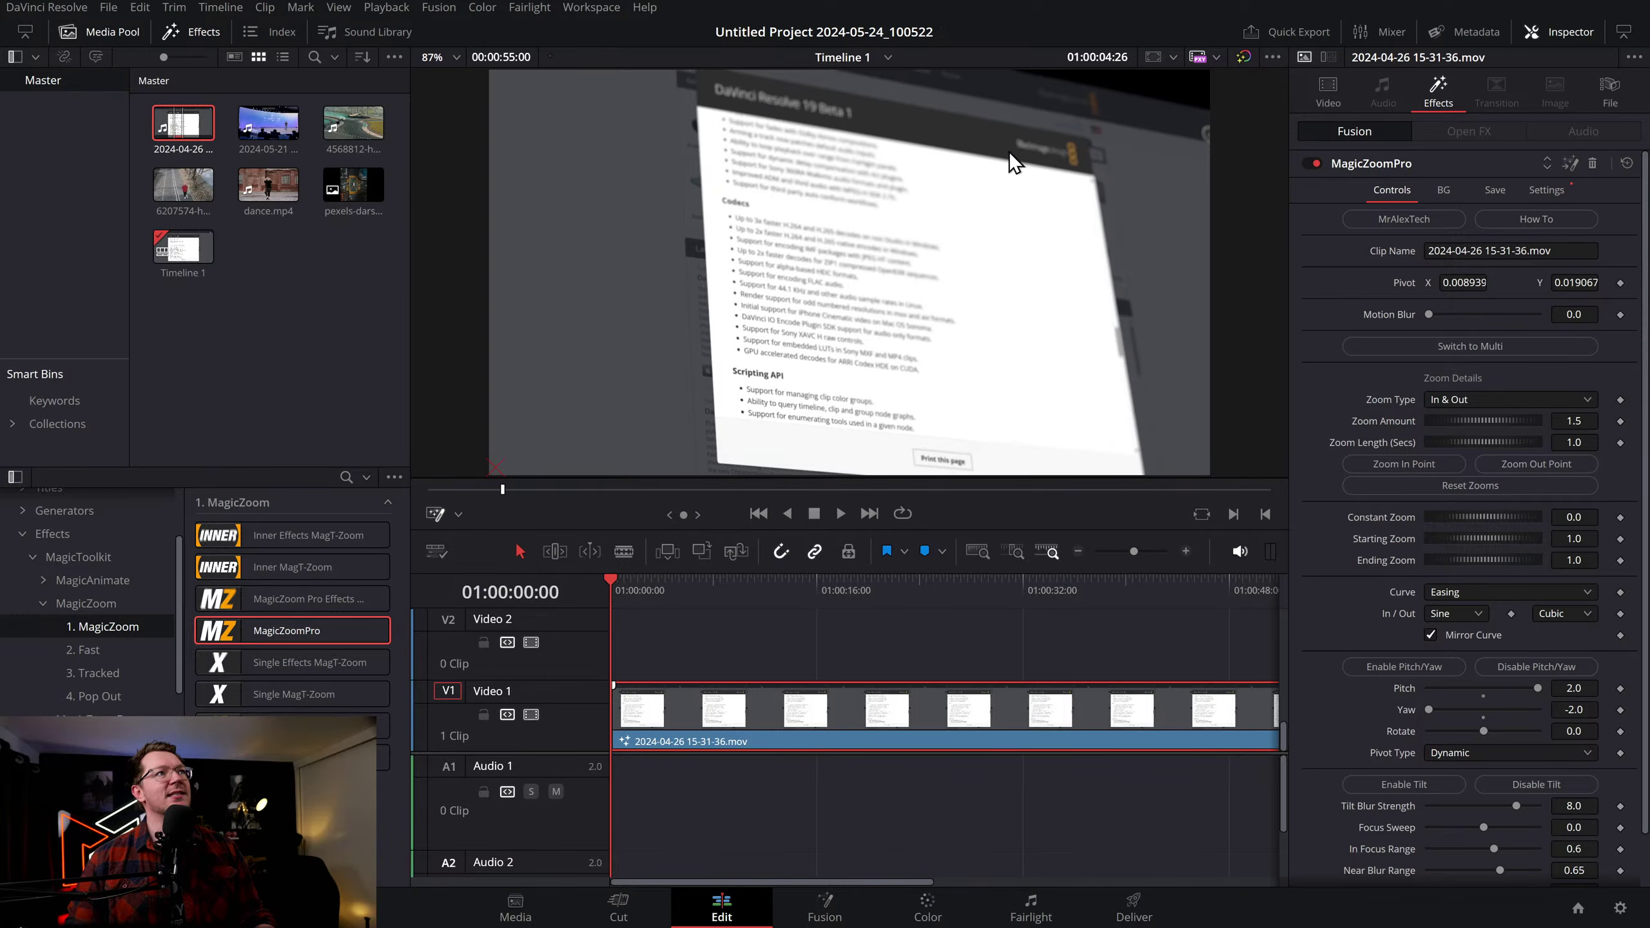
key("space")
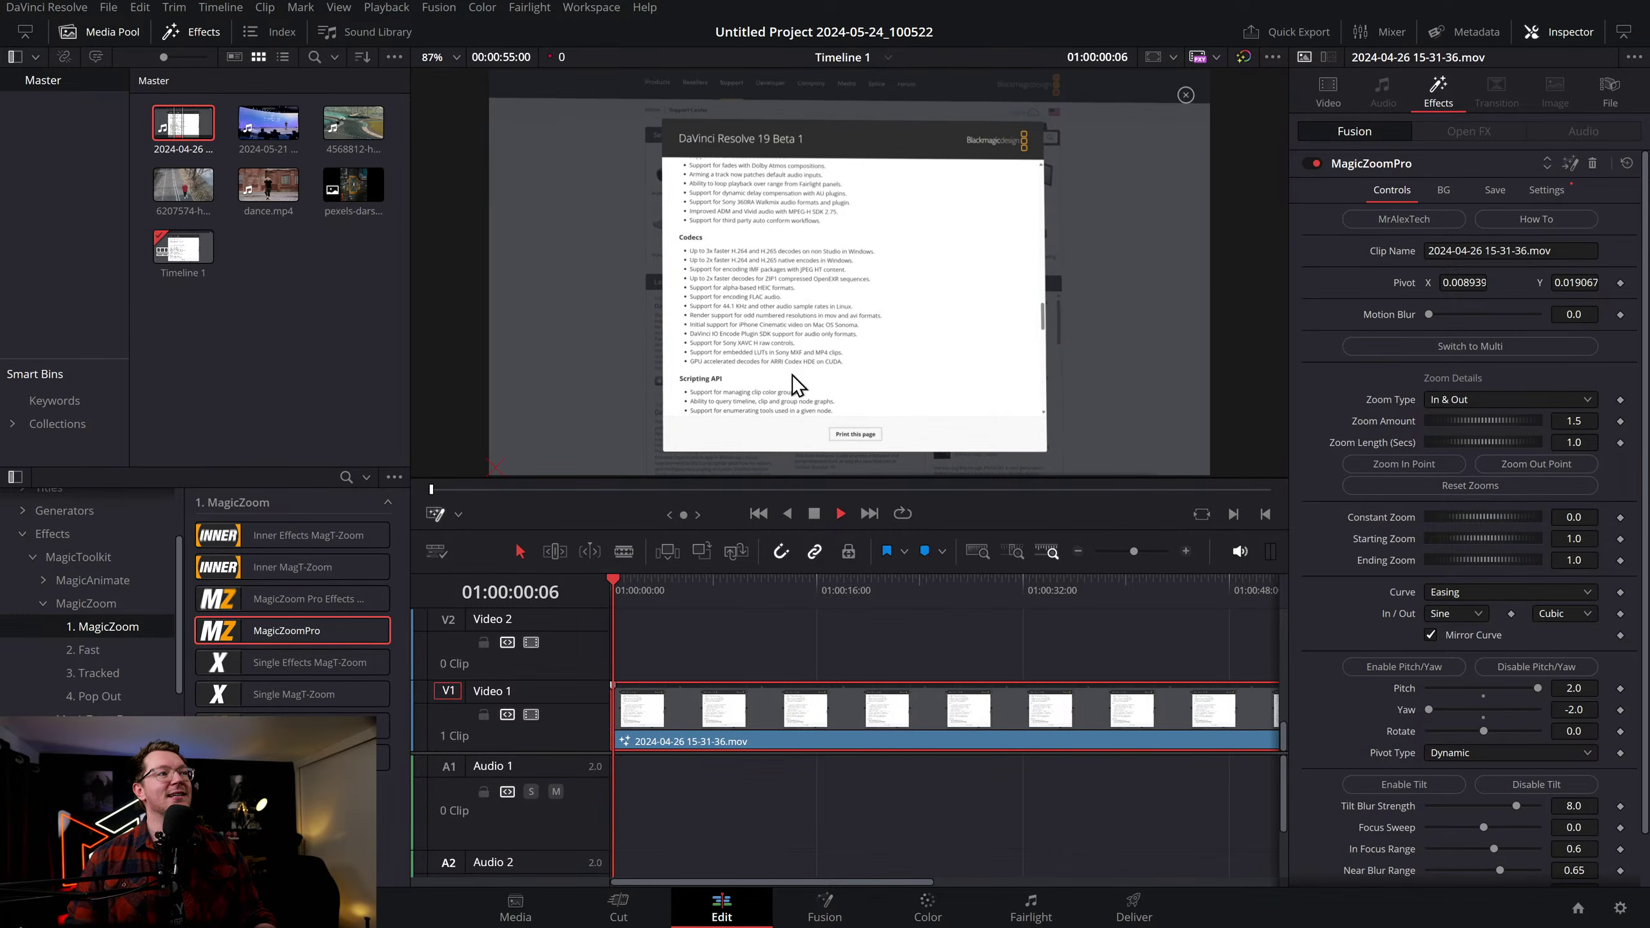
key("space")
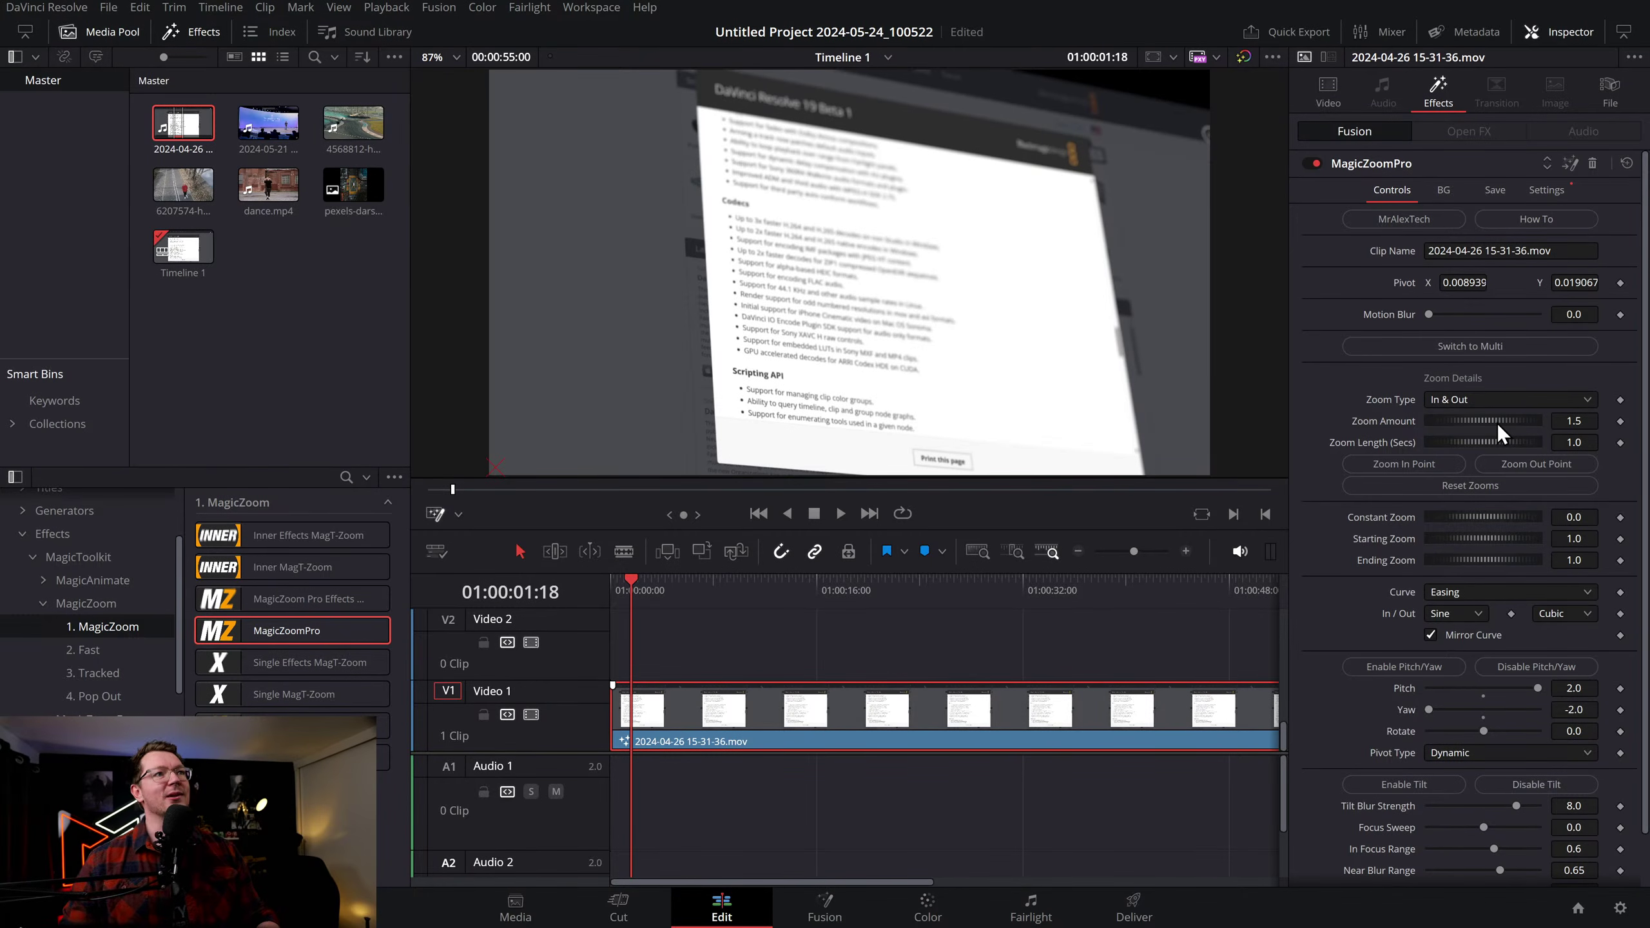
Set the zoom amount to 2.268, move the pivot to X 0.790822, Y 0.847457 and preview the opening second
left_click_drag(1464, 417, 1510, 427)
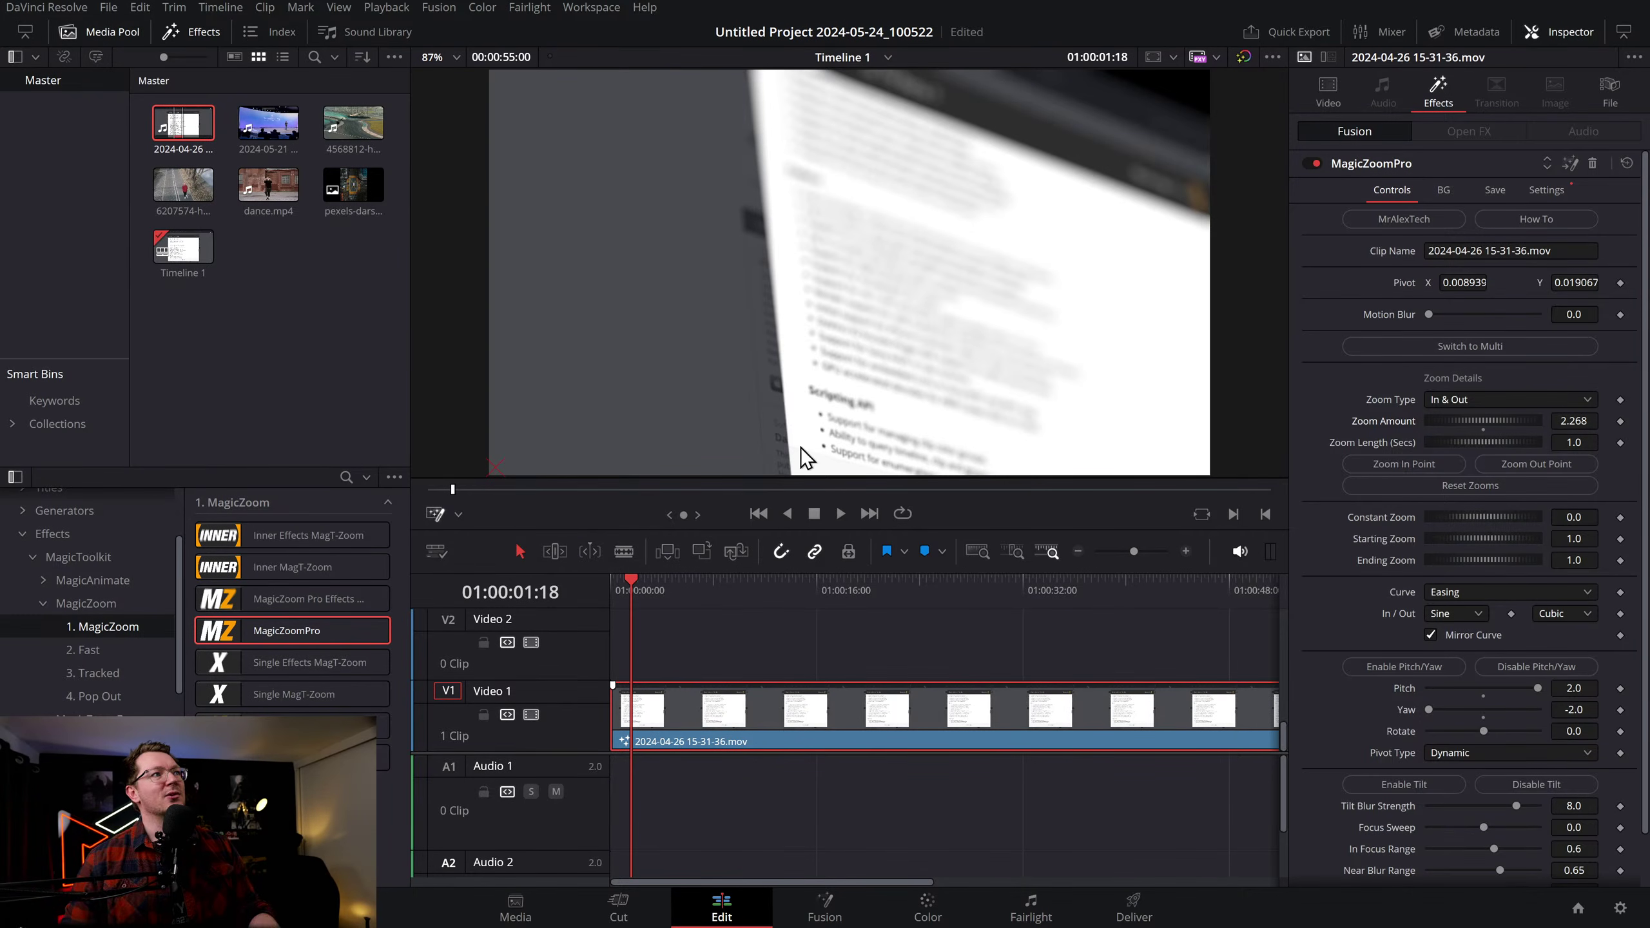
mouse_move(495, 466)
left_mouse_down()
mouse_move(720, 377)
mouse_move(679, 364)
mouse_move(1217, 495)
mouse_move(1198, 465)
mouse_move(1173, 130)
mouse_move(1157, 98)
mouse_move(1026, 141)
mouse_move(1059, 129)
left_mouse_up()
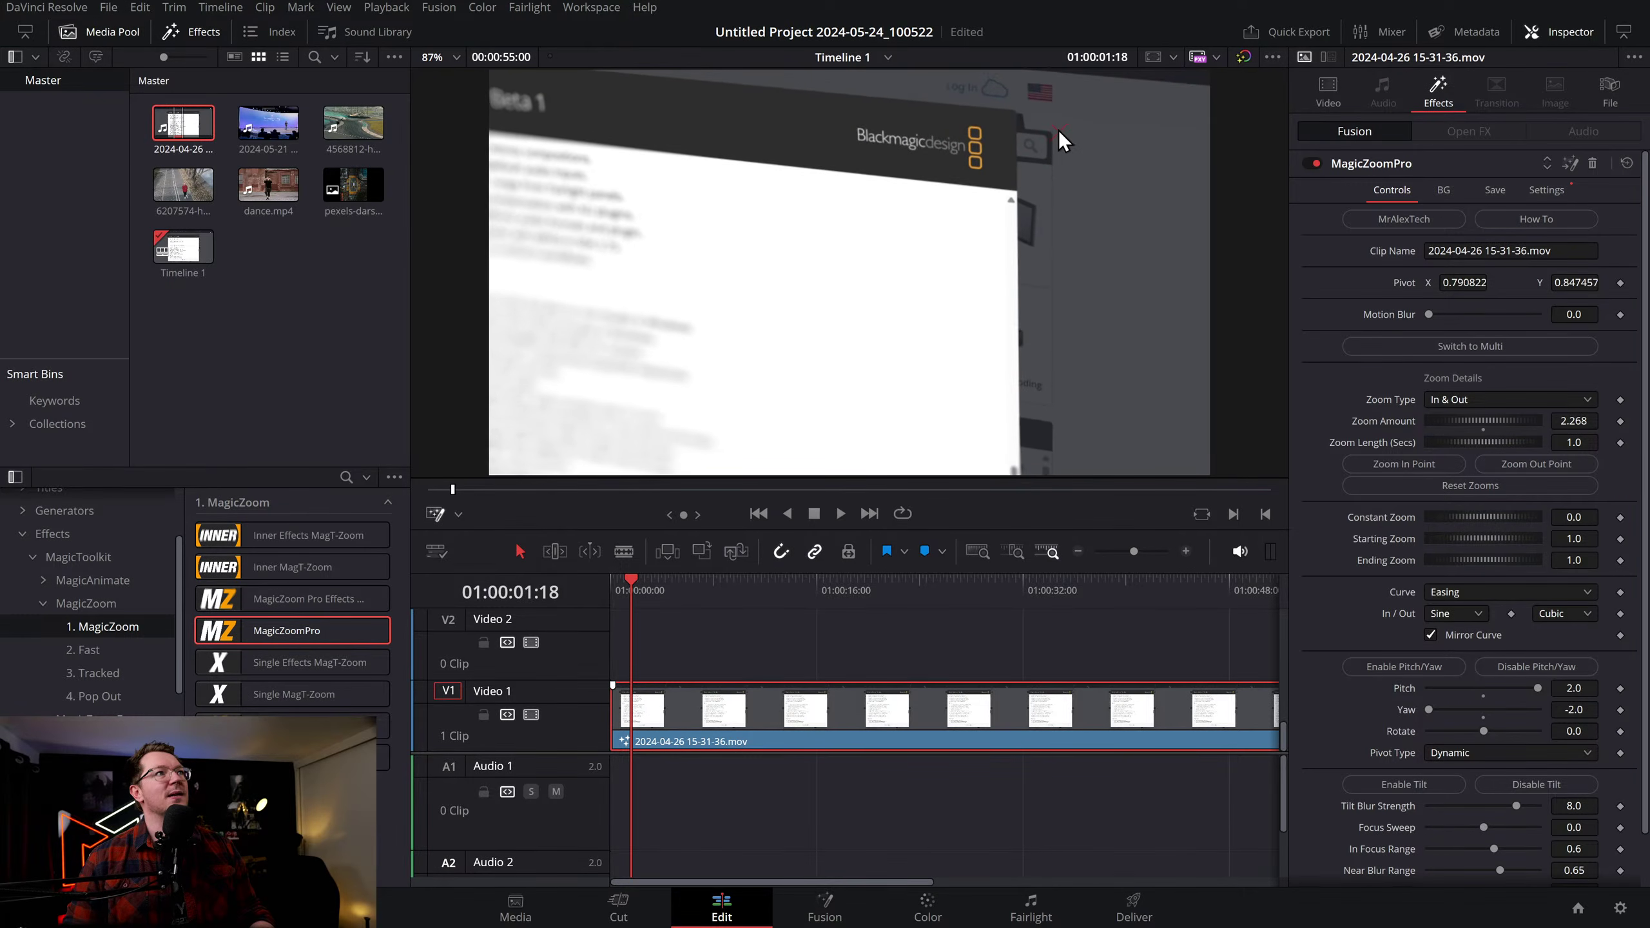
left_click_drag(631, 580, 585, 596)
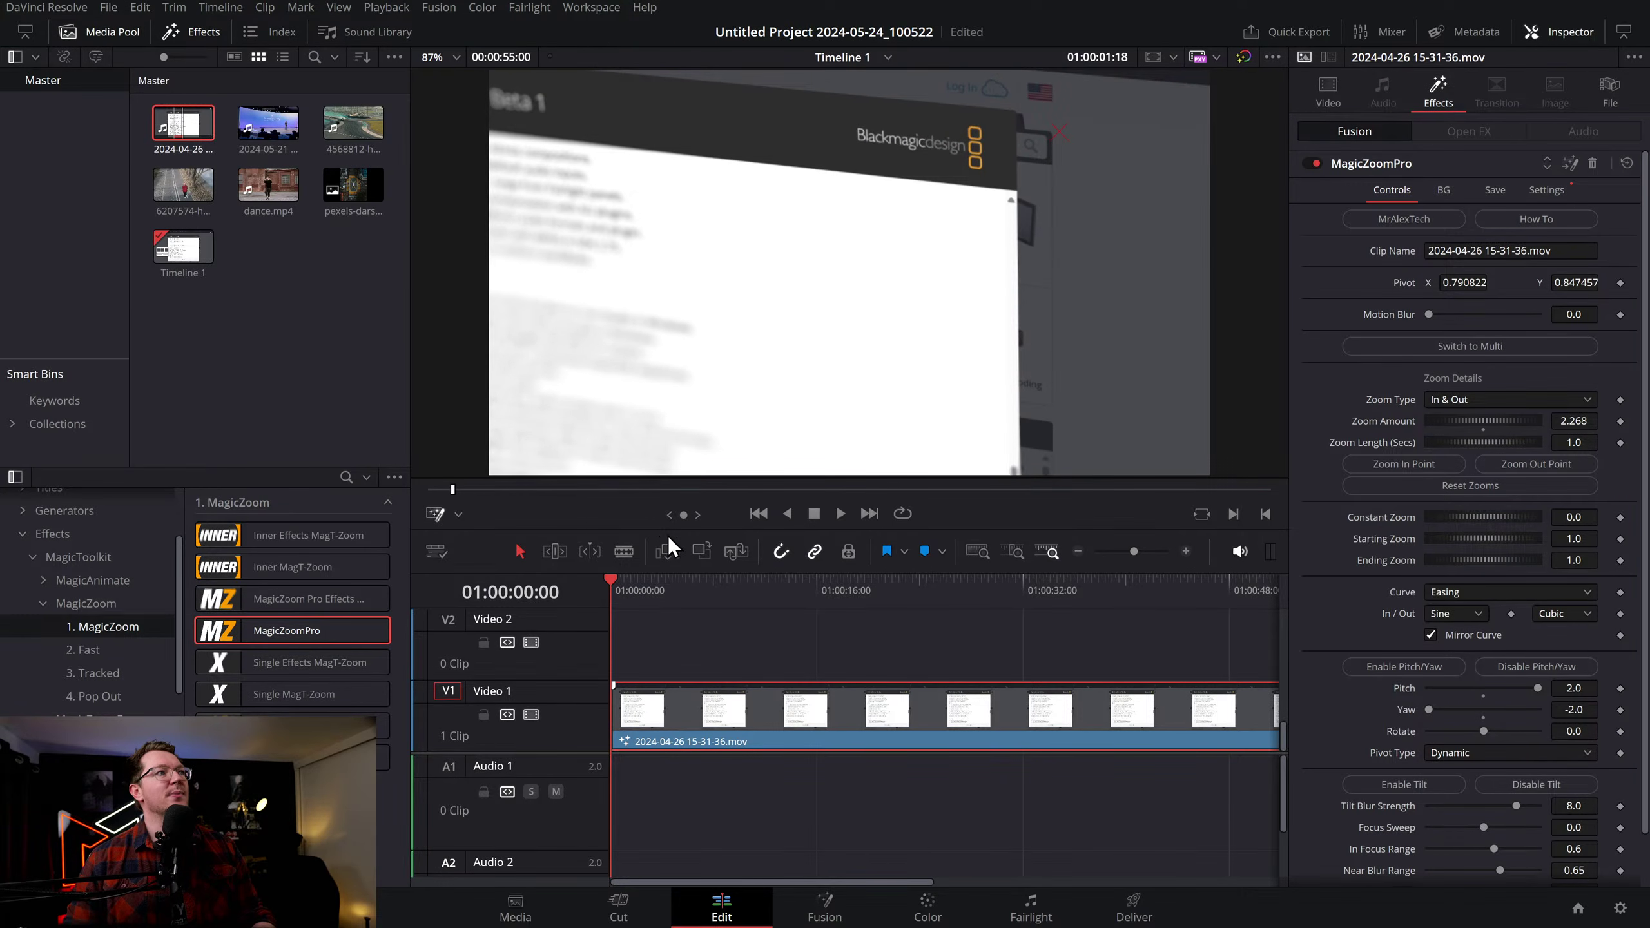
key("space")
key("space")
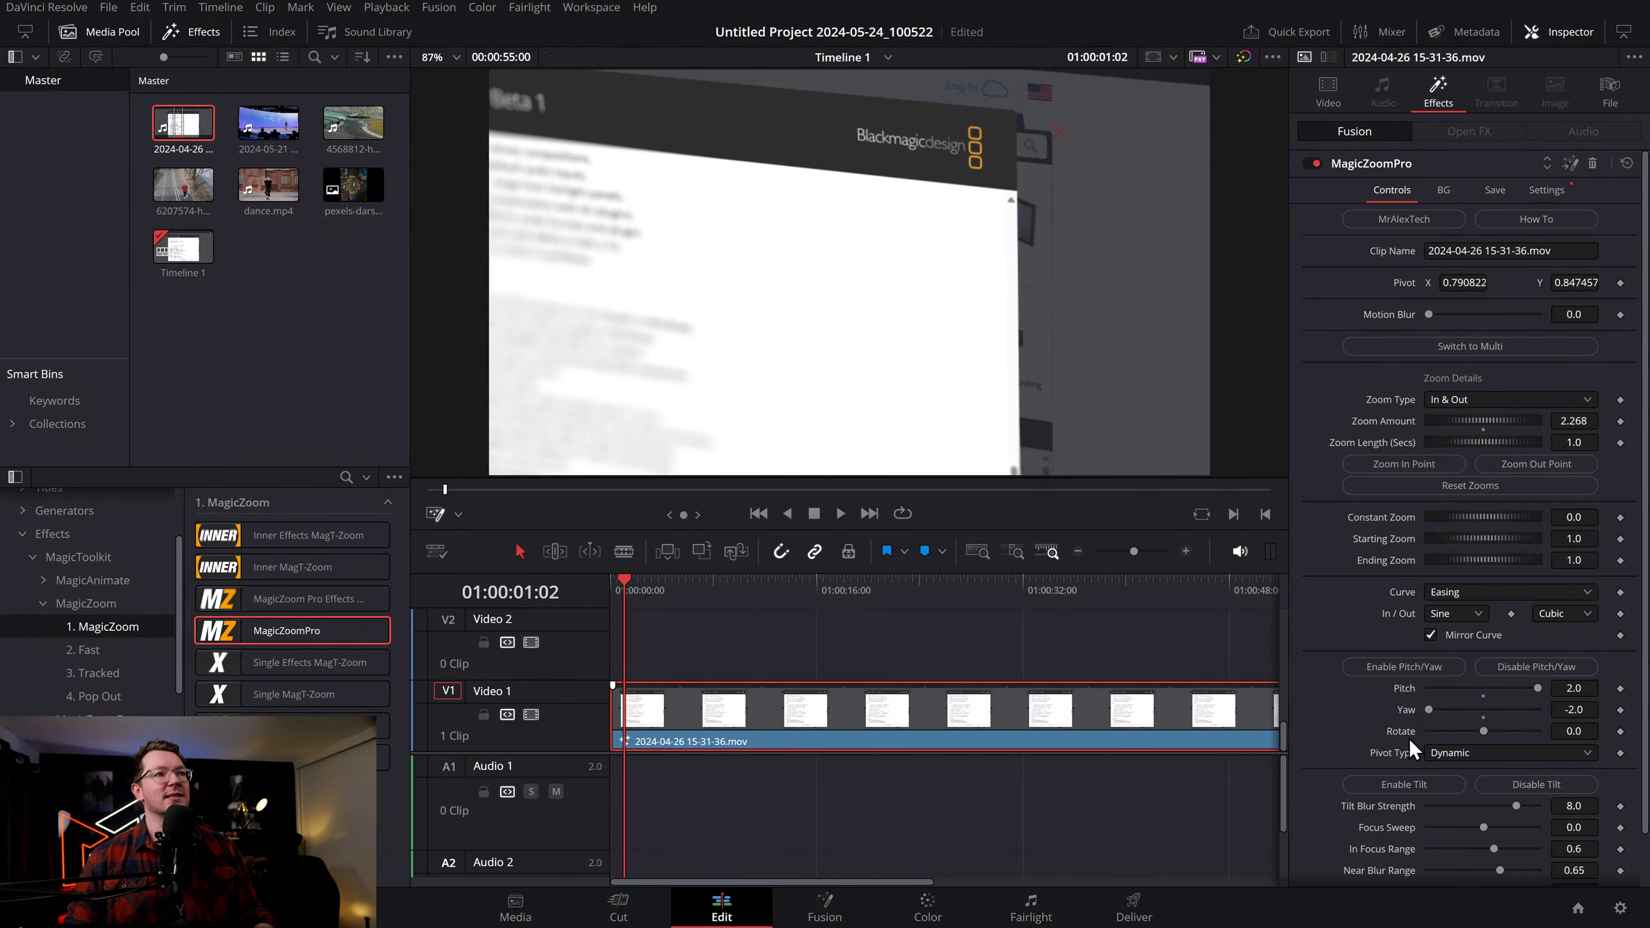
Set Tilt Blur Strength to 7.4 and Constant Zoom to -0.58, and play the clip from near the timeline start
left_click_drag(1506, 802, 1485, 828)
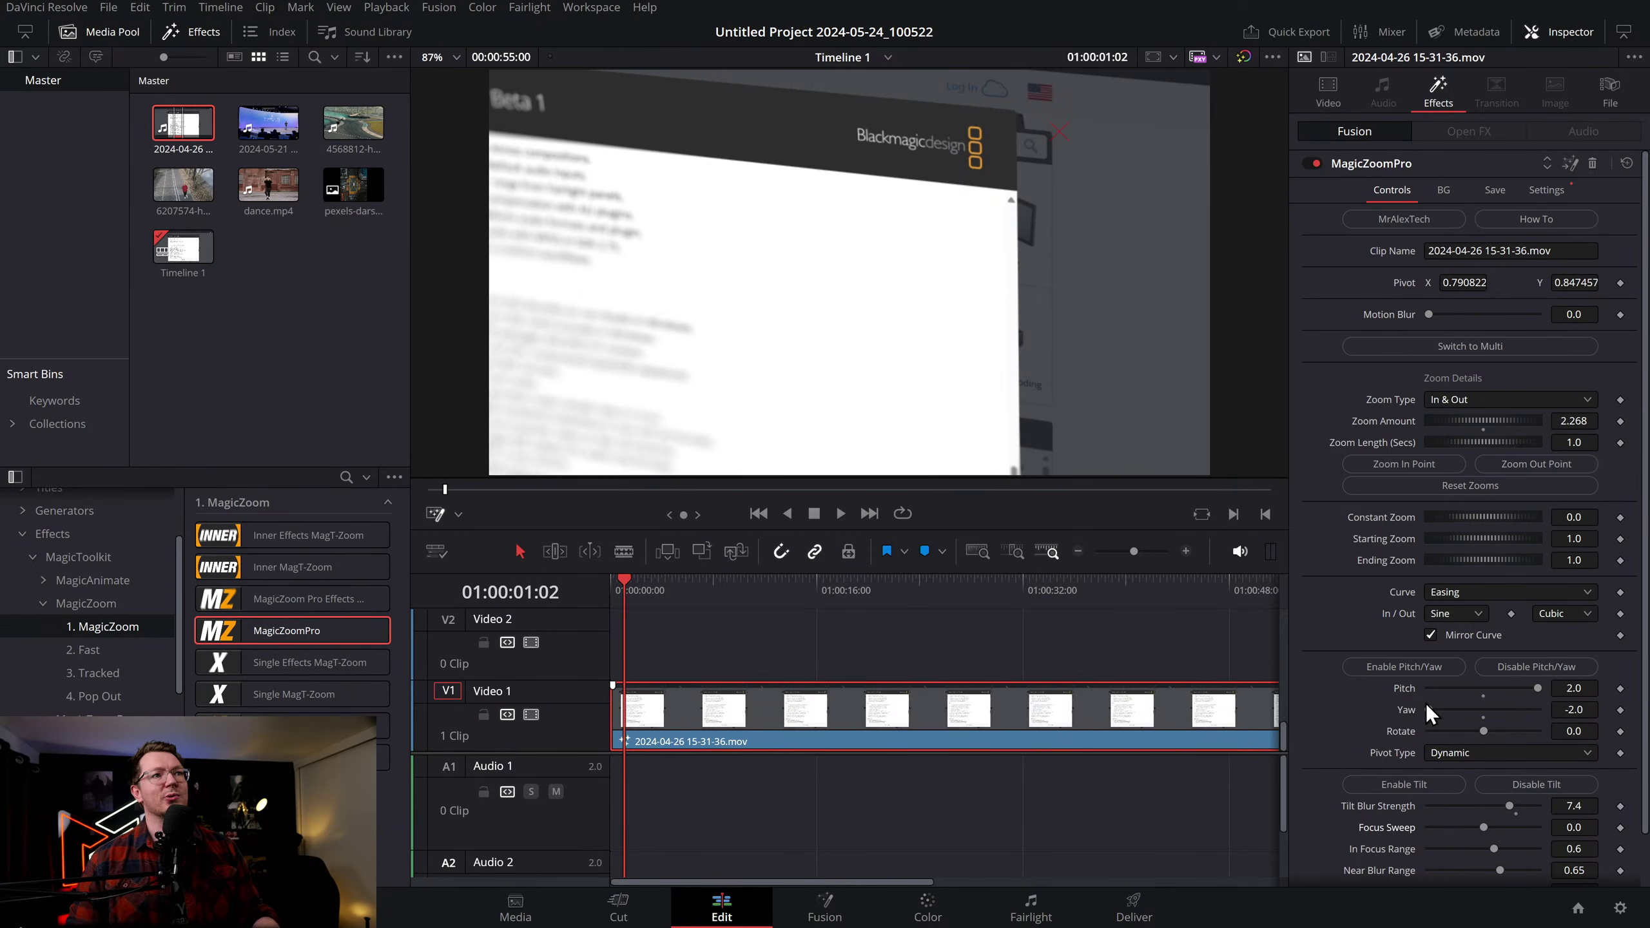
left_click_drag(1490, 519, 1463, 518)
left_click(614, 581)
key("space")
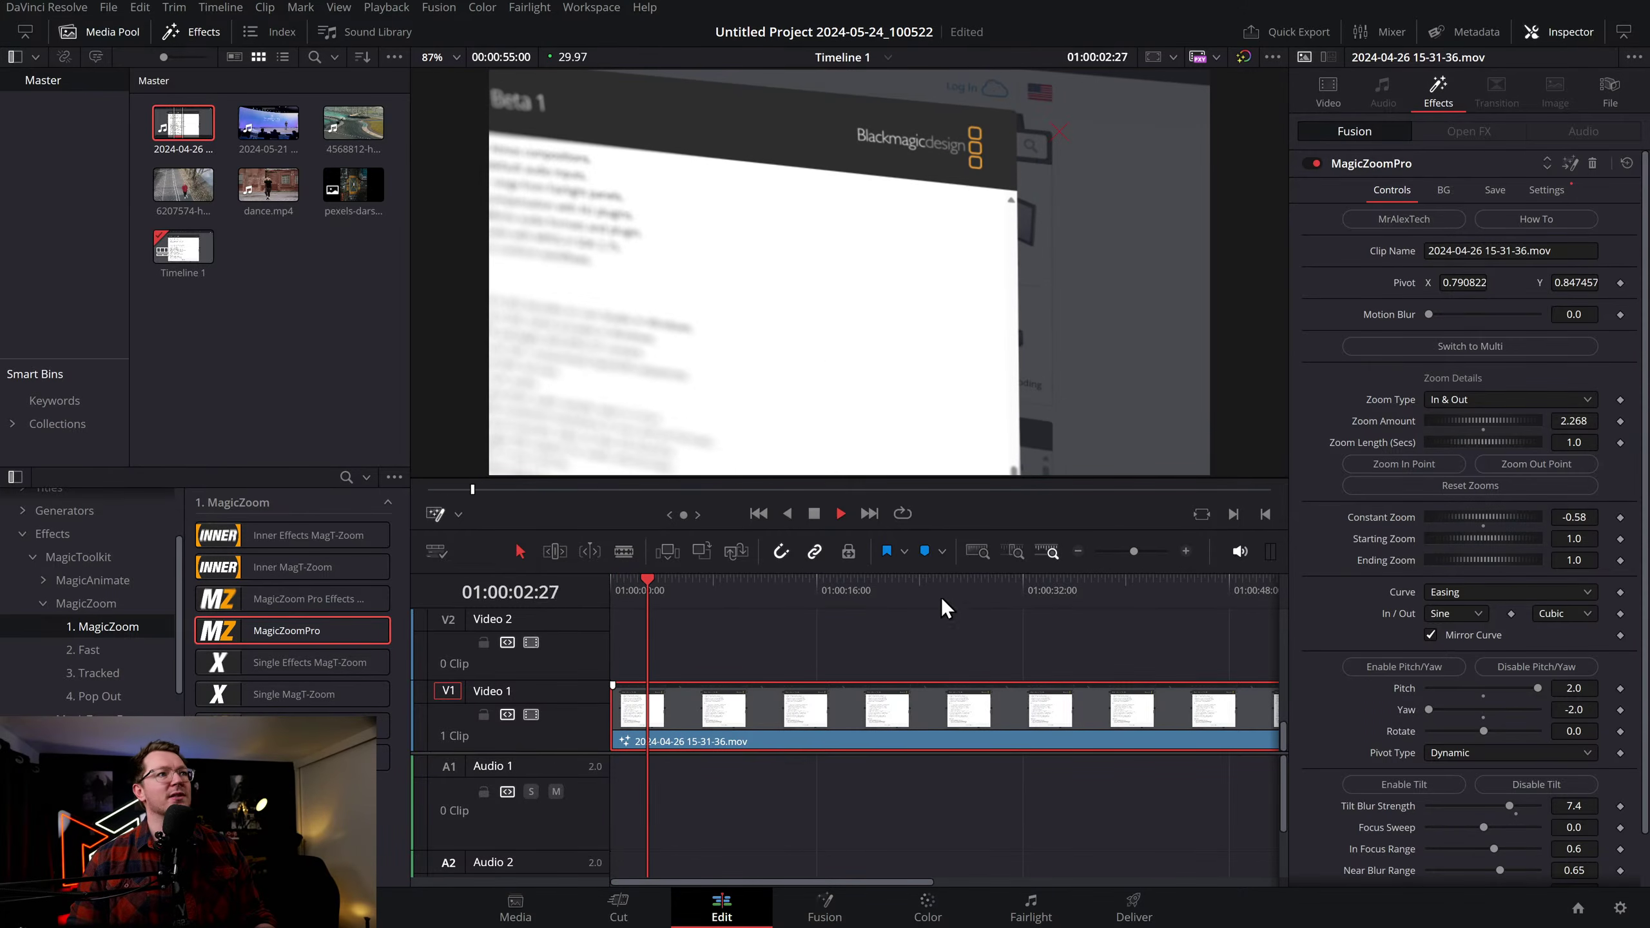
Split the screen recording at about 20 seconds and play the first part from about 3 seconds to the cut
left_click(872, 588)
key("super+b")
left_click(647, 587)
key("space")
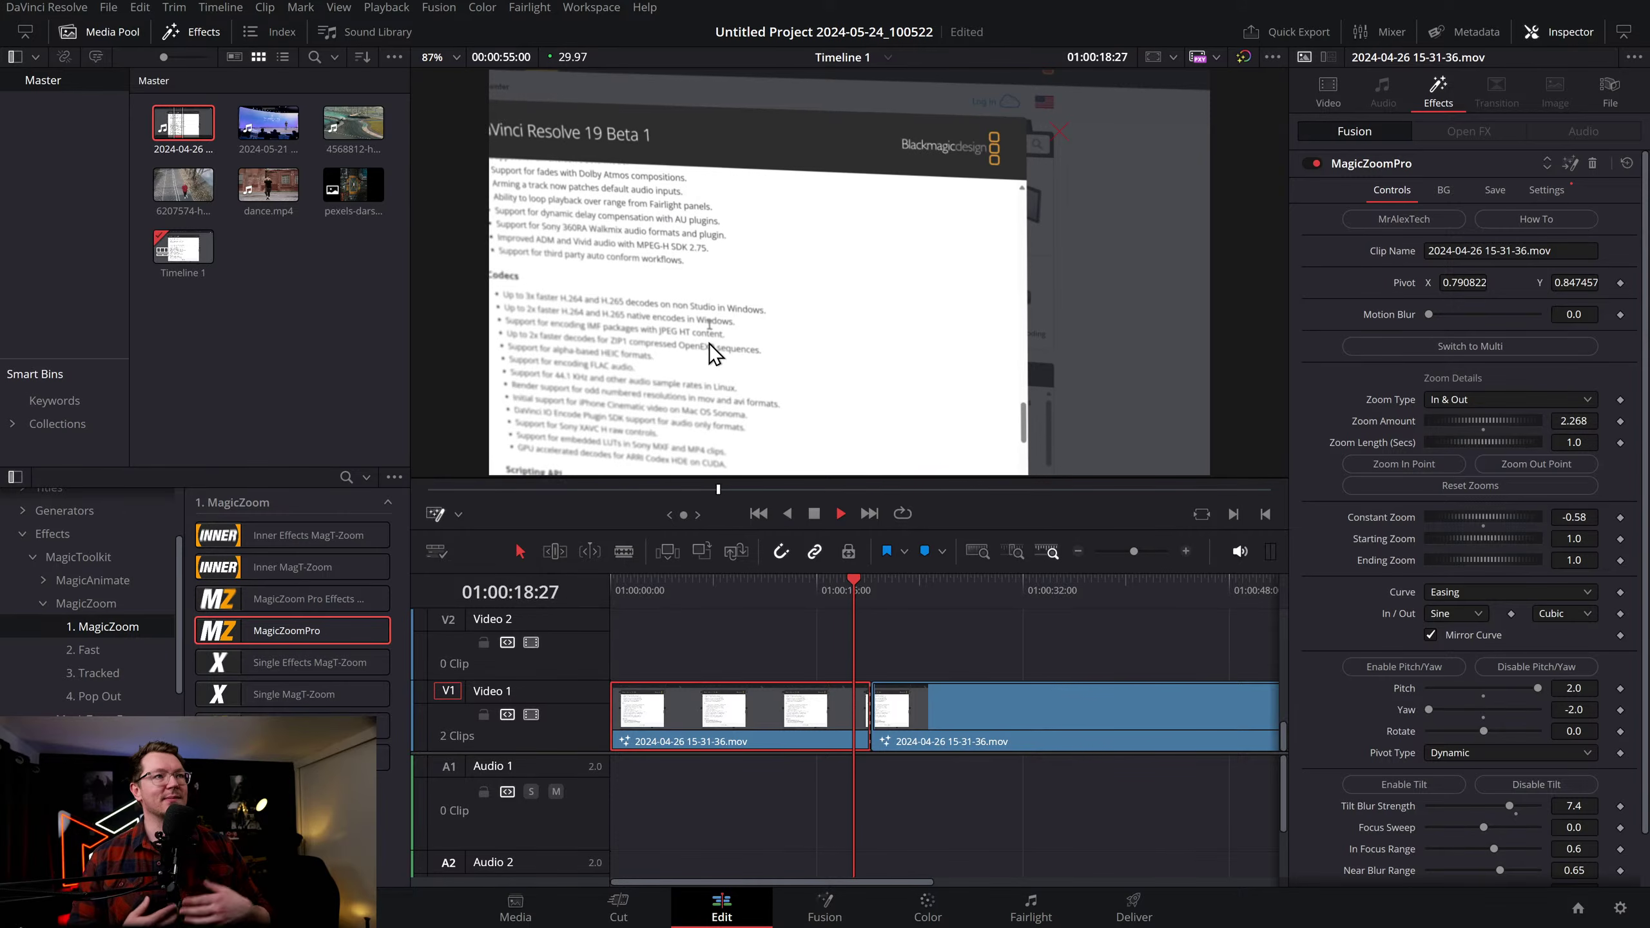
key("space")
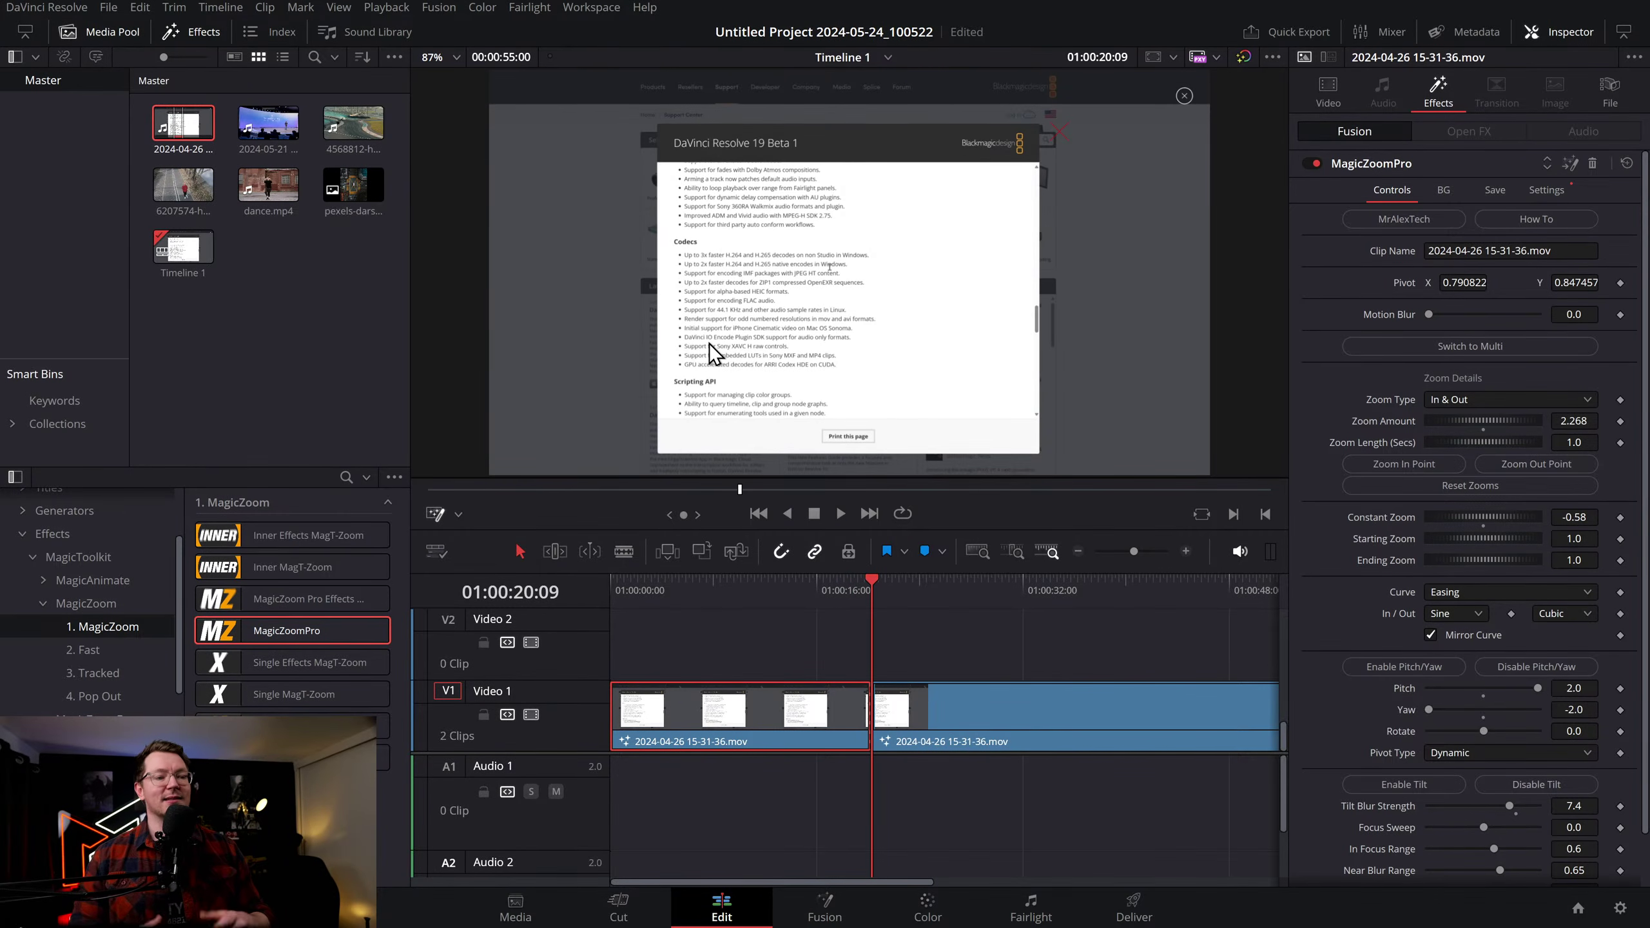
Replay the first part's zoom up to about 6 seconds and move the pivot to X 0.871871, Y 0.228813
key("Home")
key("space")
left_click(646, 587)
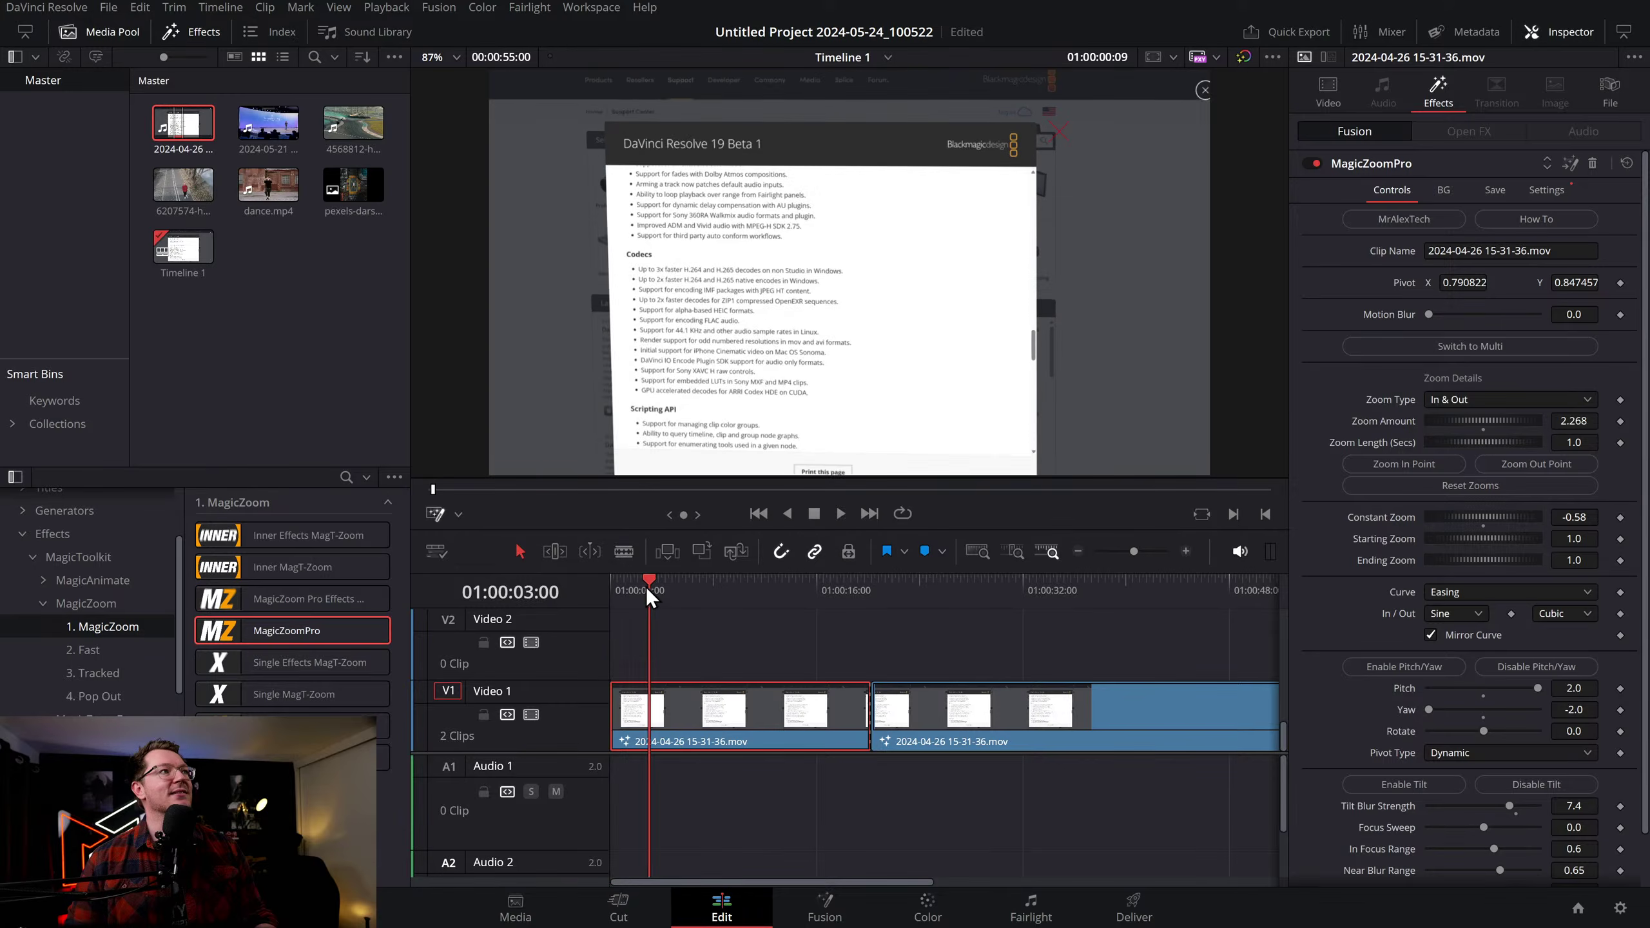
key("space")
key("space")
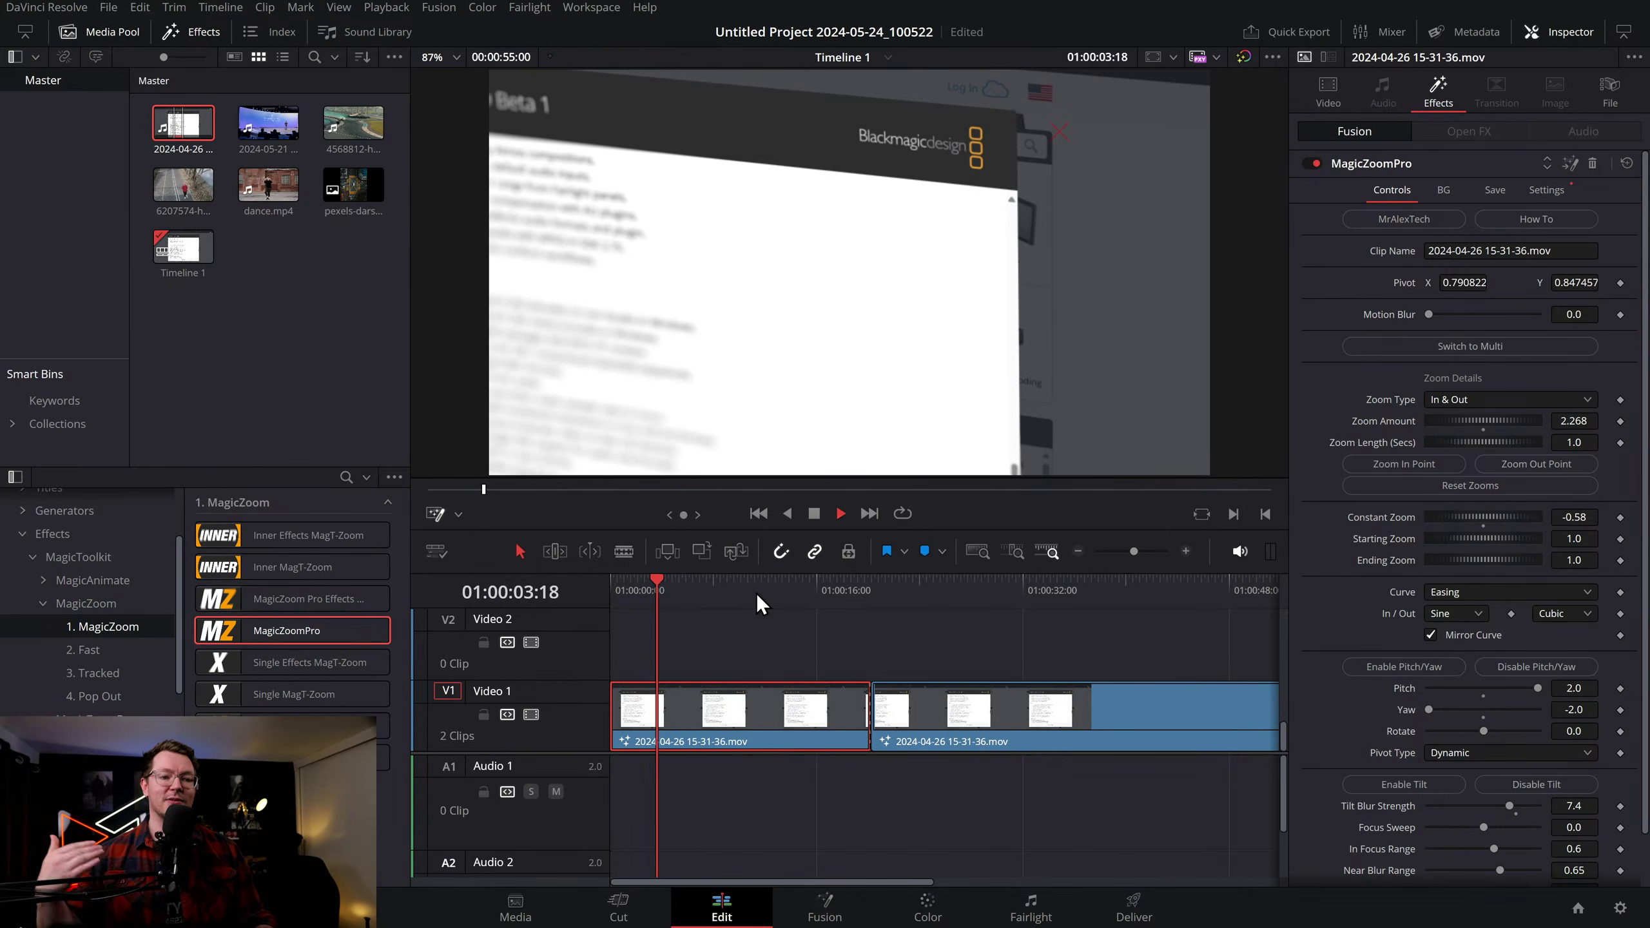
key("space")
mouse_move(1060, 129)
left_mouse_down()
mouse_move(537, 432)
mouse_move(618, 416)
mouse_move(681, 318)
mouse_move(593, 392)
mouse_move(1073, 412)
mouse_move(1035, 447)
mouse_move(546, 162)
mouse_move(1135, 118)
mouse_move(1155, 444)
mouse_move(692, 144)
mouse_move(1256, 247)
mouse_move(624, 234)
mouse_move(1116, 386)
left_mouse_up()
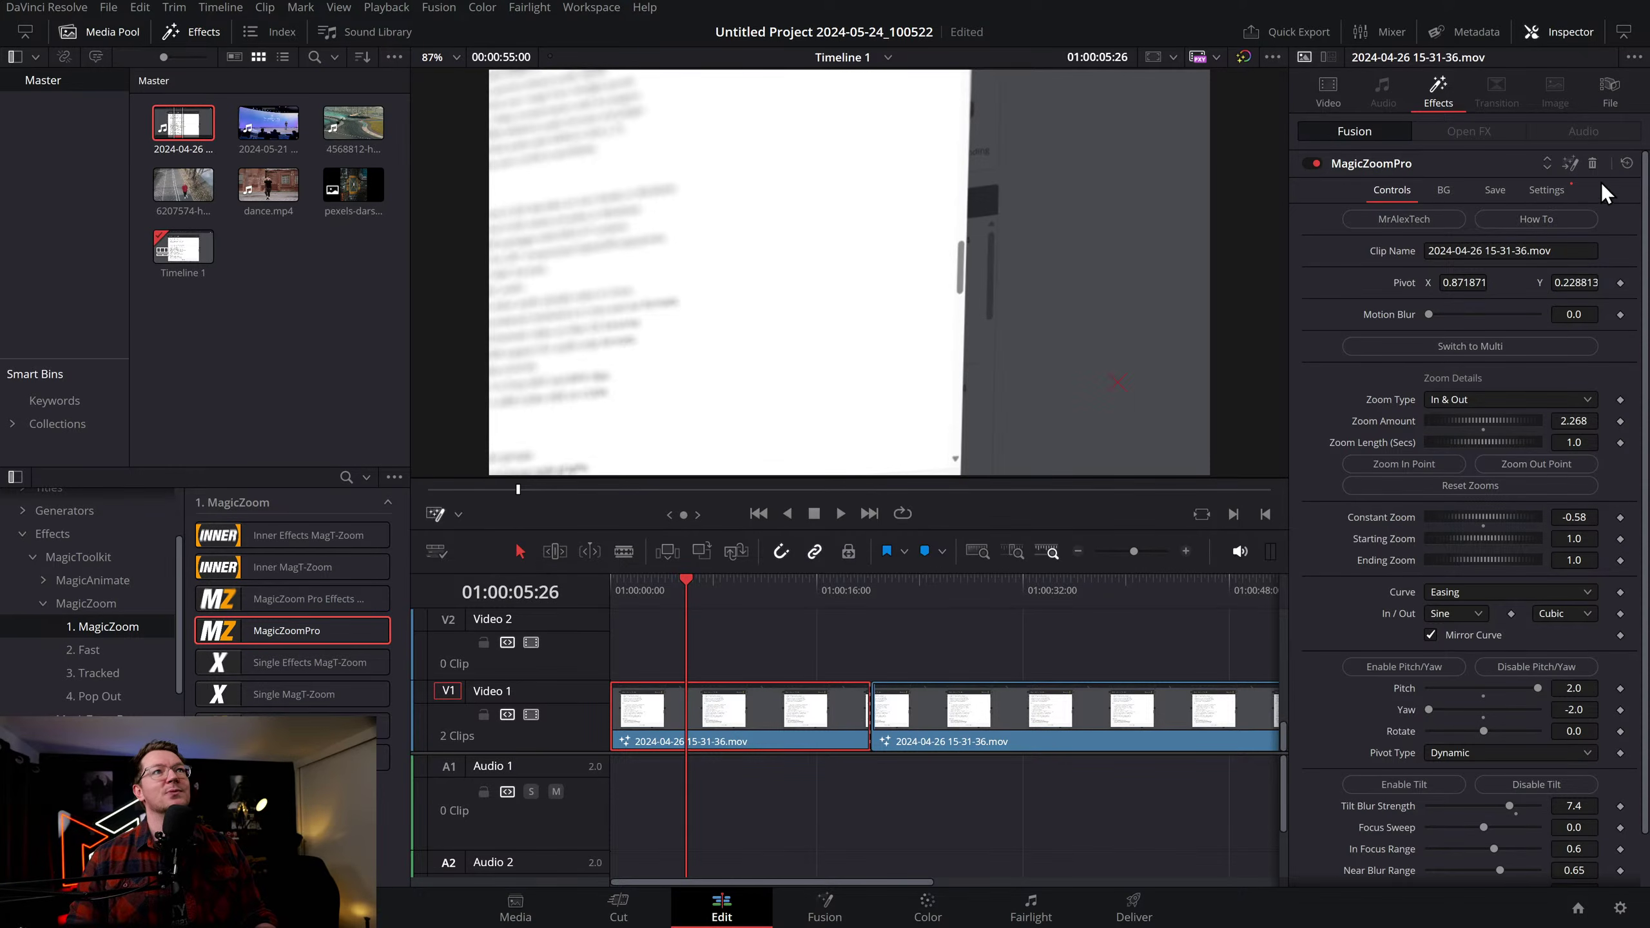
Remove MagicZoomPro from the first part and delete both screen recording clips from the timeline
left_click(1592, 163)
left_click(969, 722)
key("Delete")
left_click(780, 721)
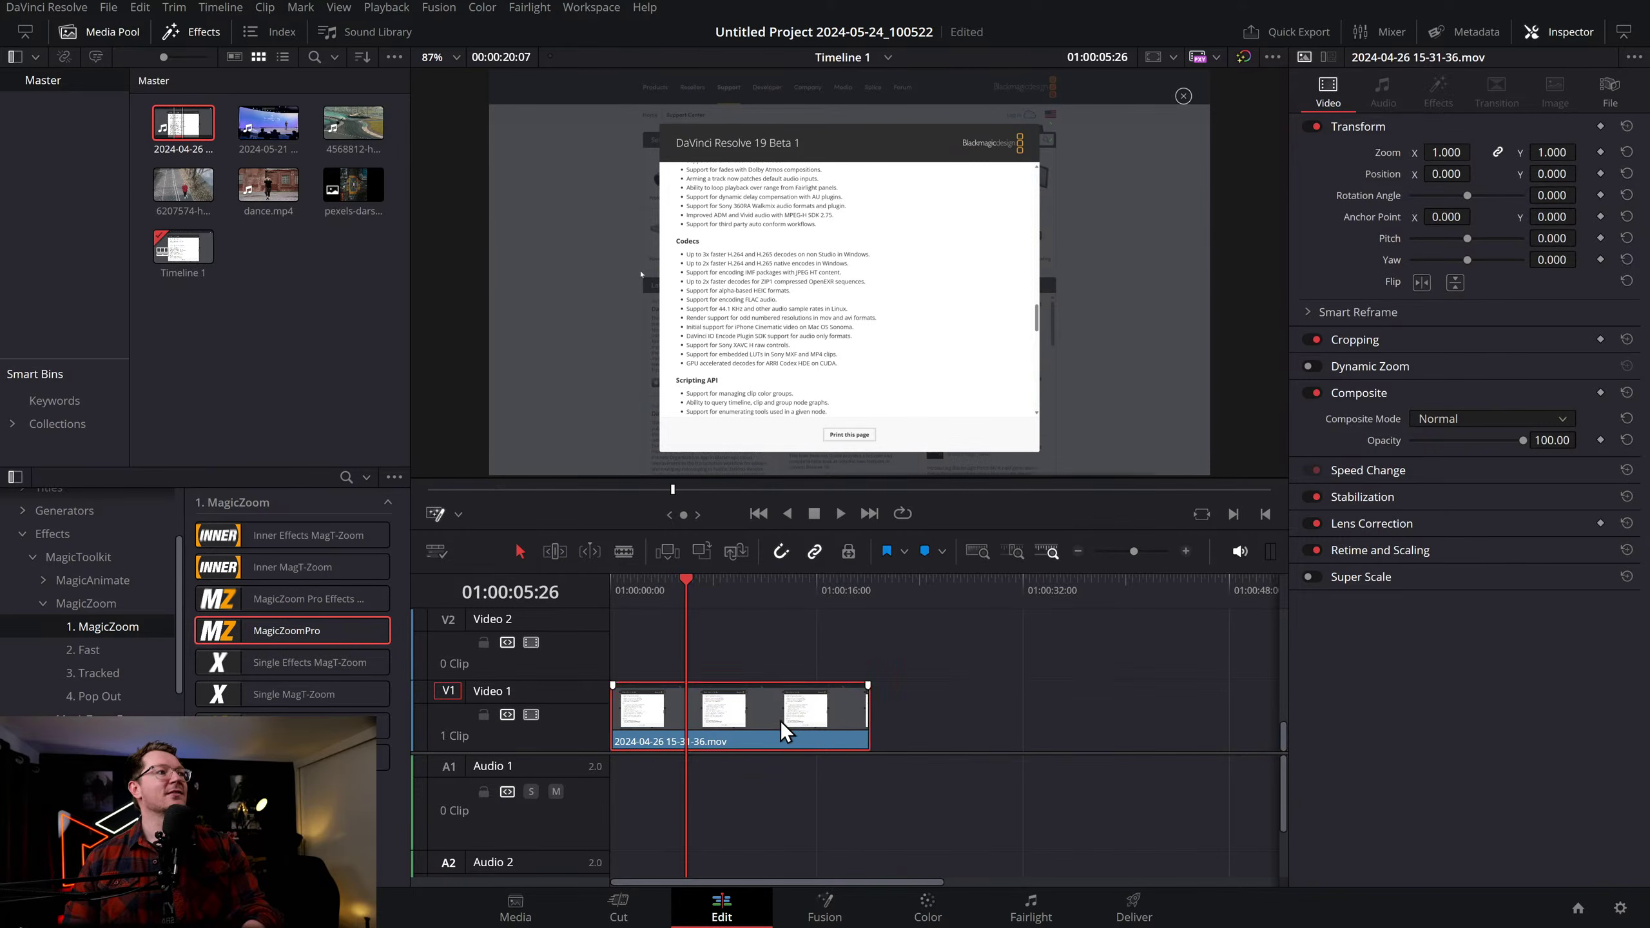
key("Delete")
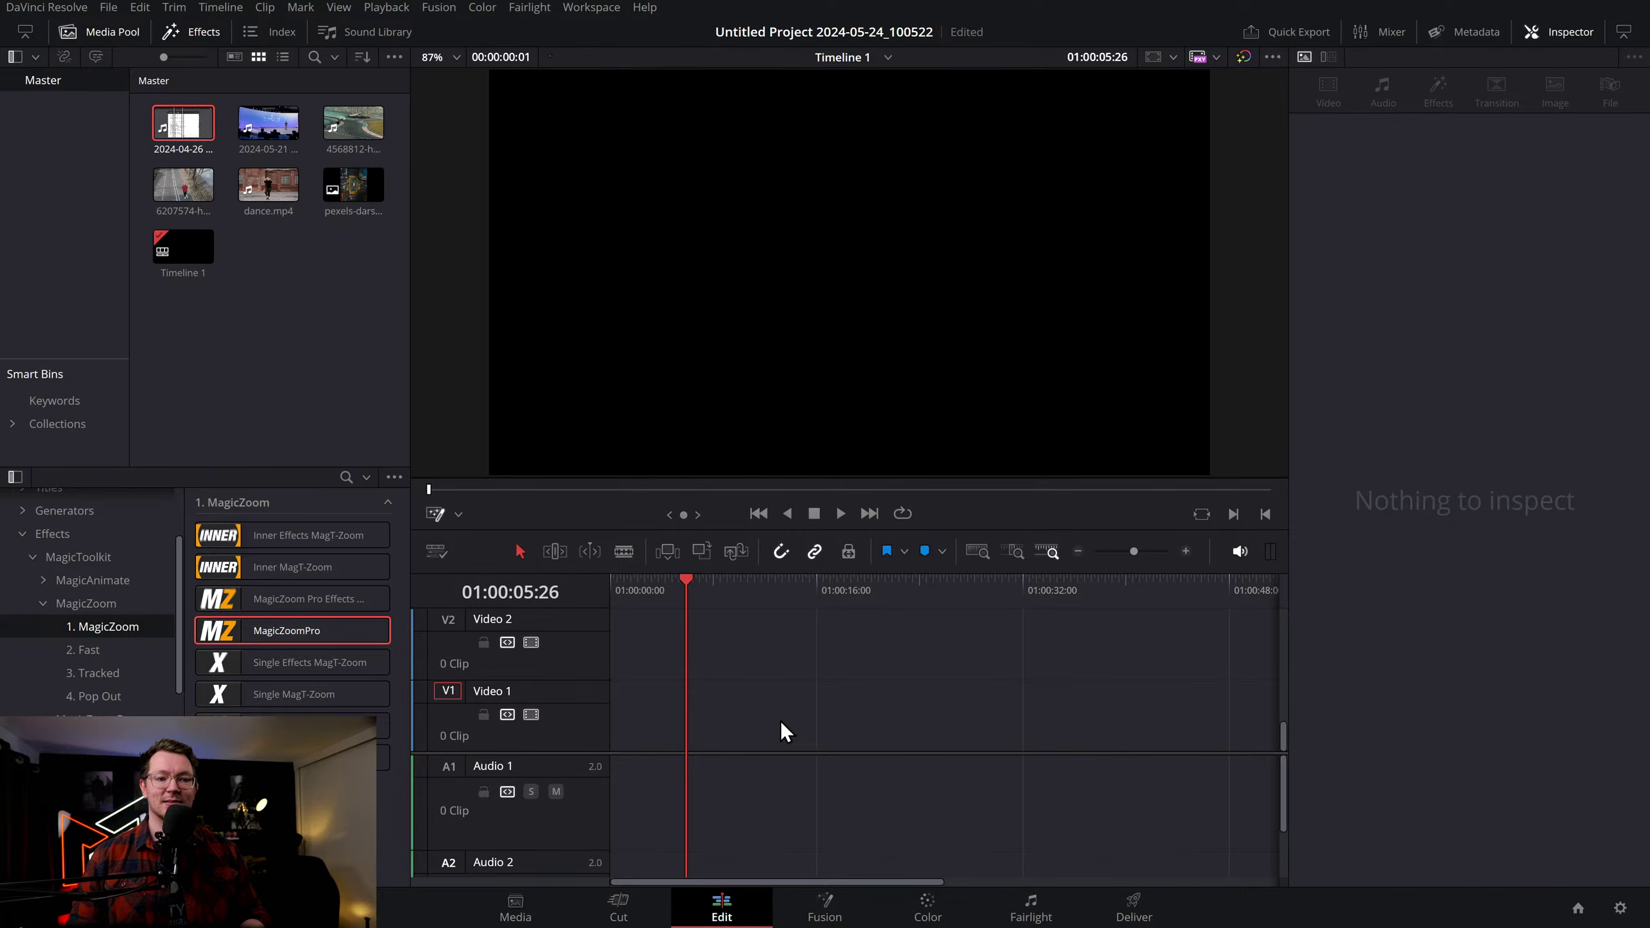
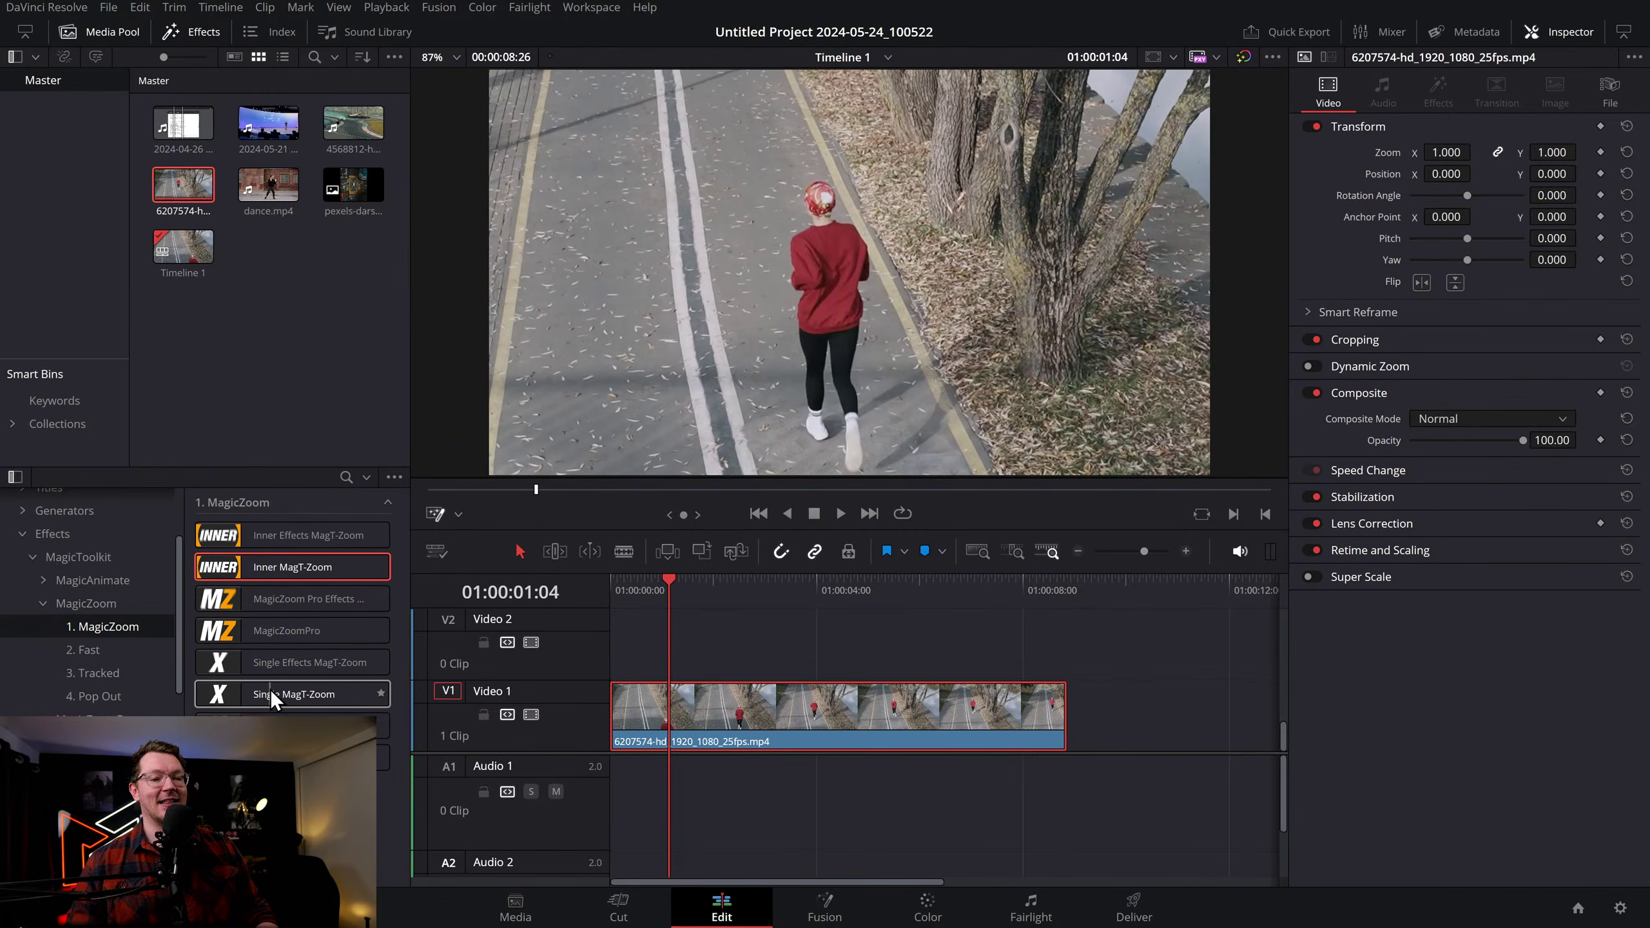
Apply Inner MagT-Zoom to the 6207574-hd_1920_1080_25fps.mp4 clip and play its first two seconds
left_click_drag(268, 572, 713, 718)
key("Home")
key("space")
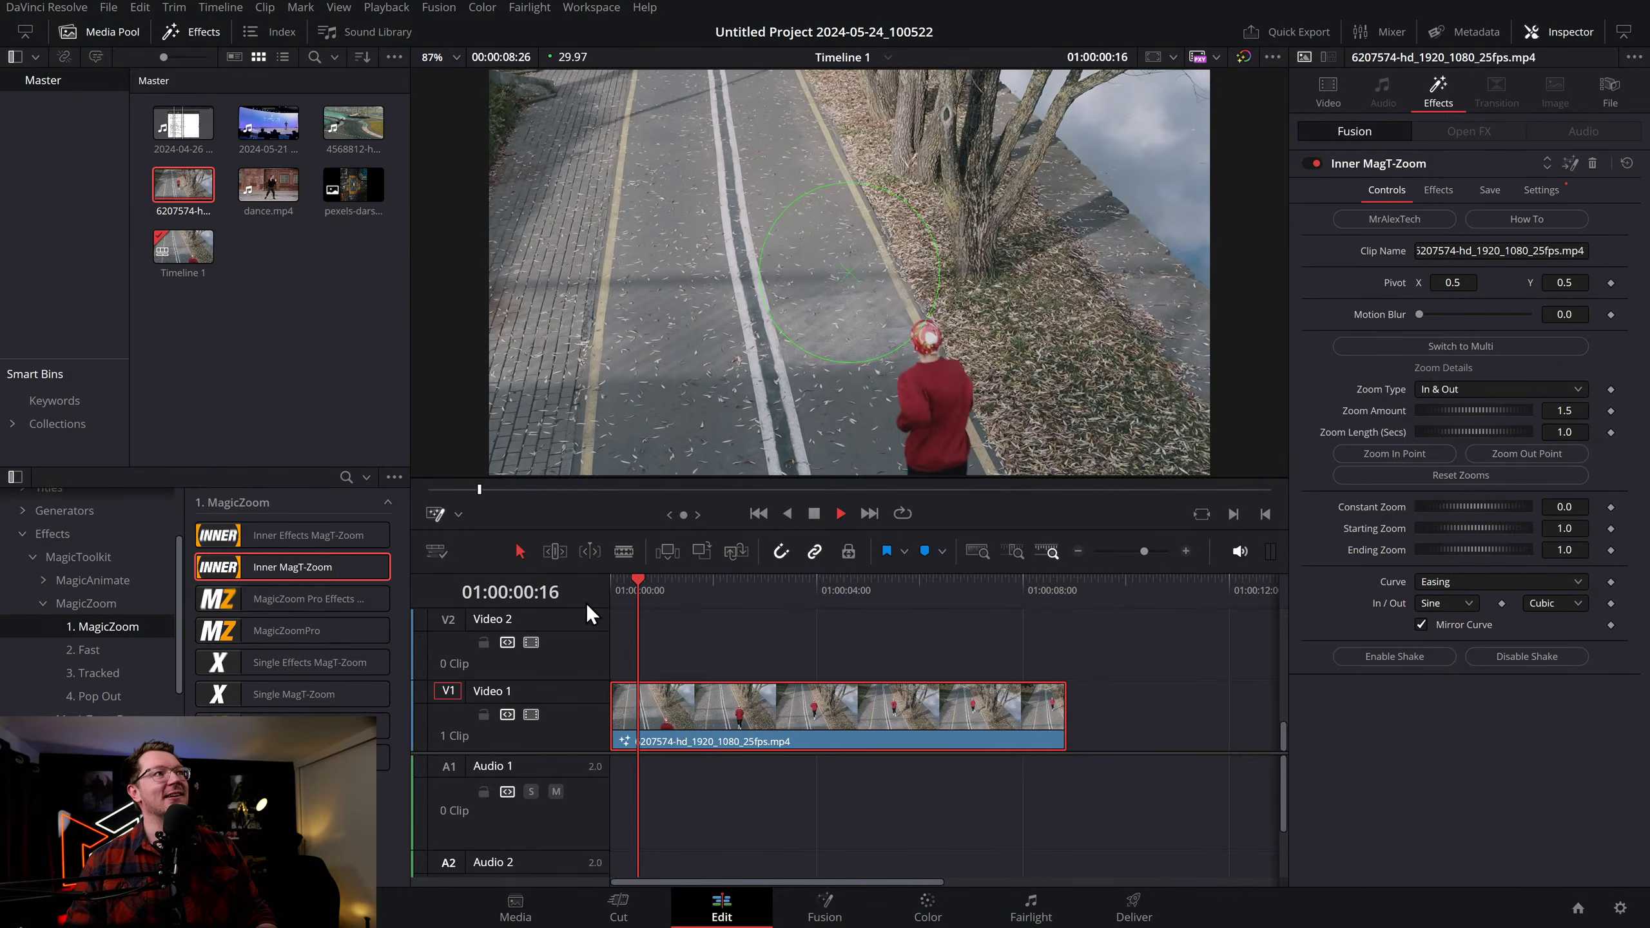
key("space")
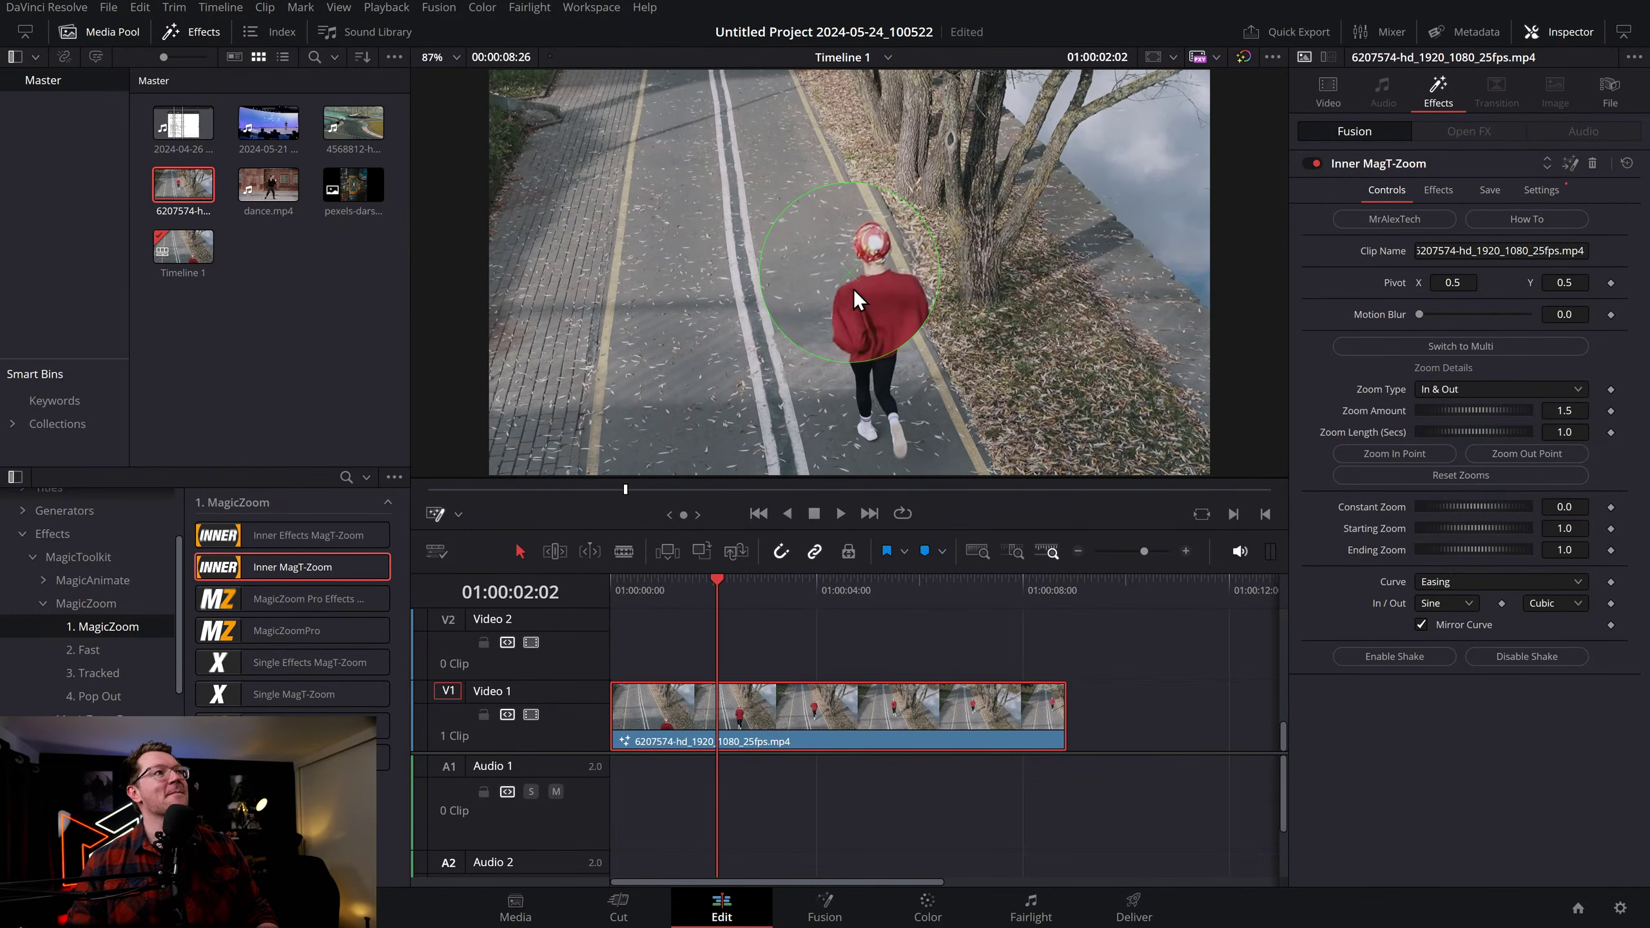
Enlarge the inner zoom circle around the runner, set the pivot at X 0.521454, Y 0.542372 and preview it
left_click_drag(849, 275, 882, 250)
left_click_drag(951, 329, 985, 374)
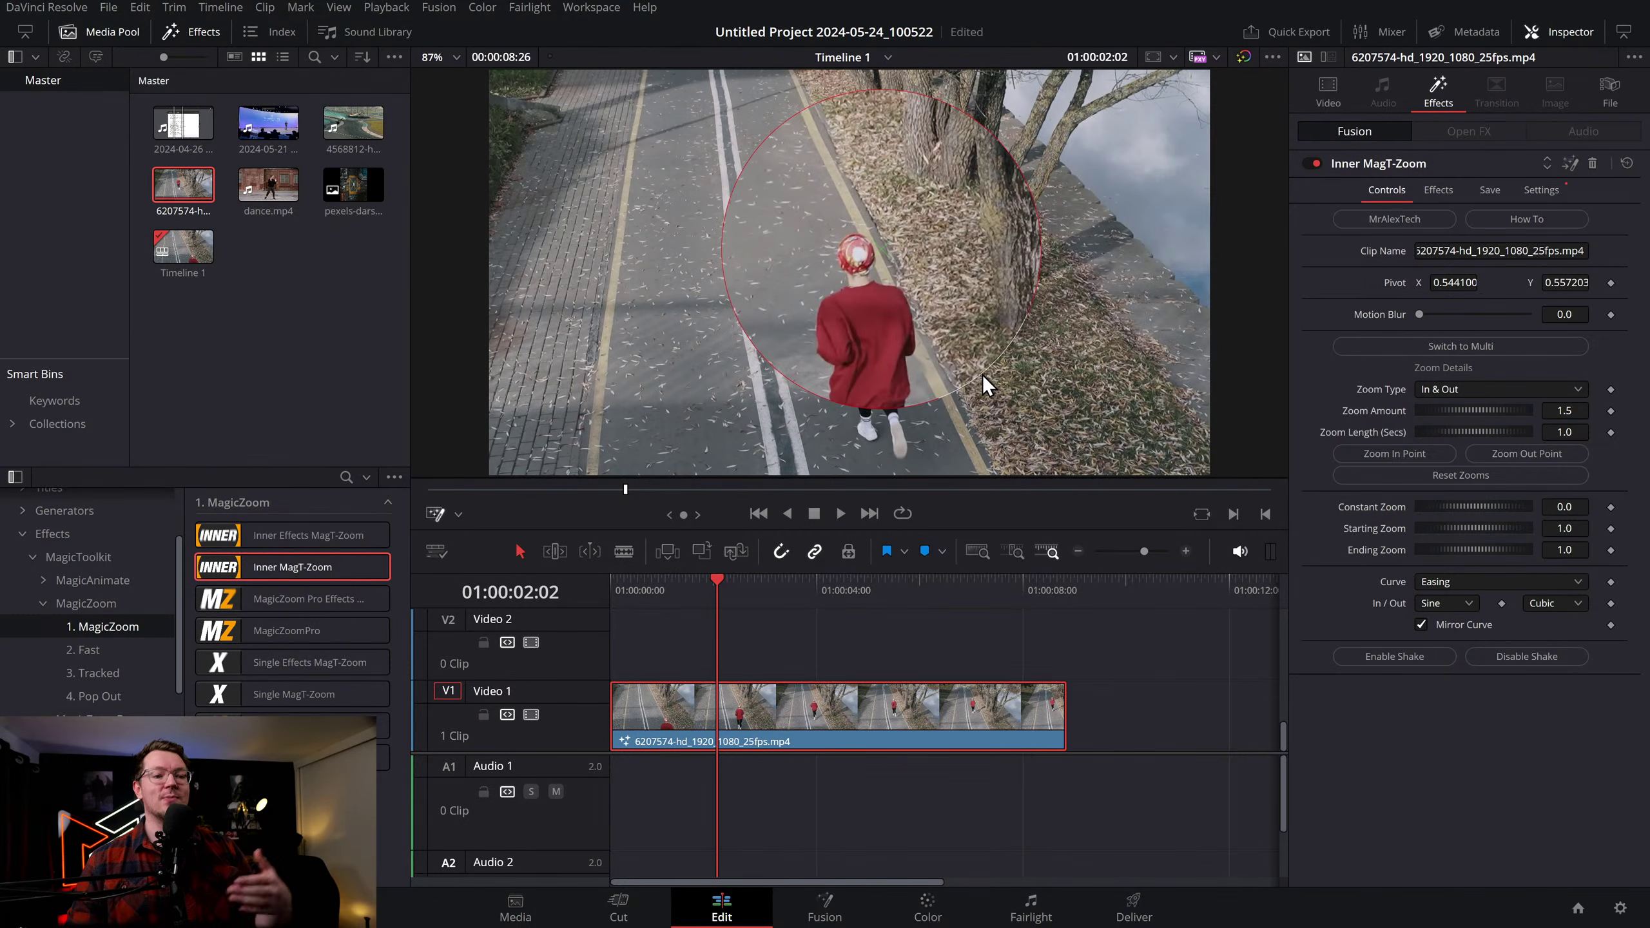
mouse_move(880, 252)
left_mouse_down()
mouse_move(871, 285)
mouse_move(867, 258)
left_mouse_up()
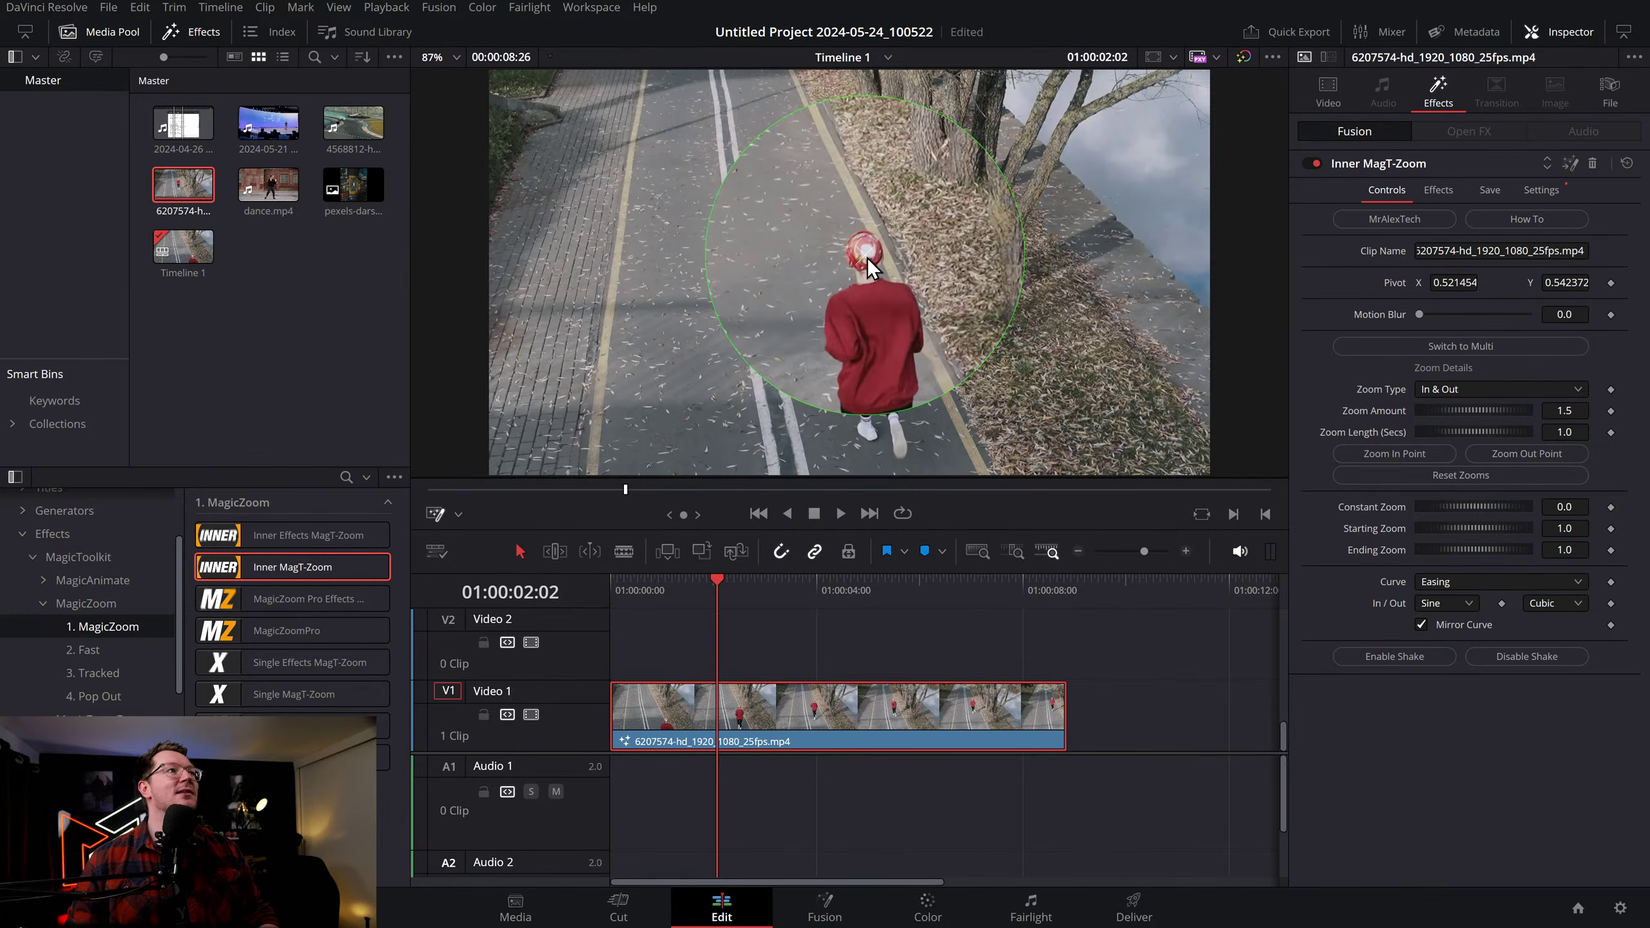
key("space")
key("Home")
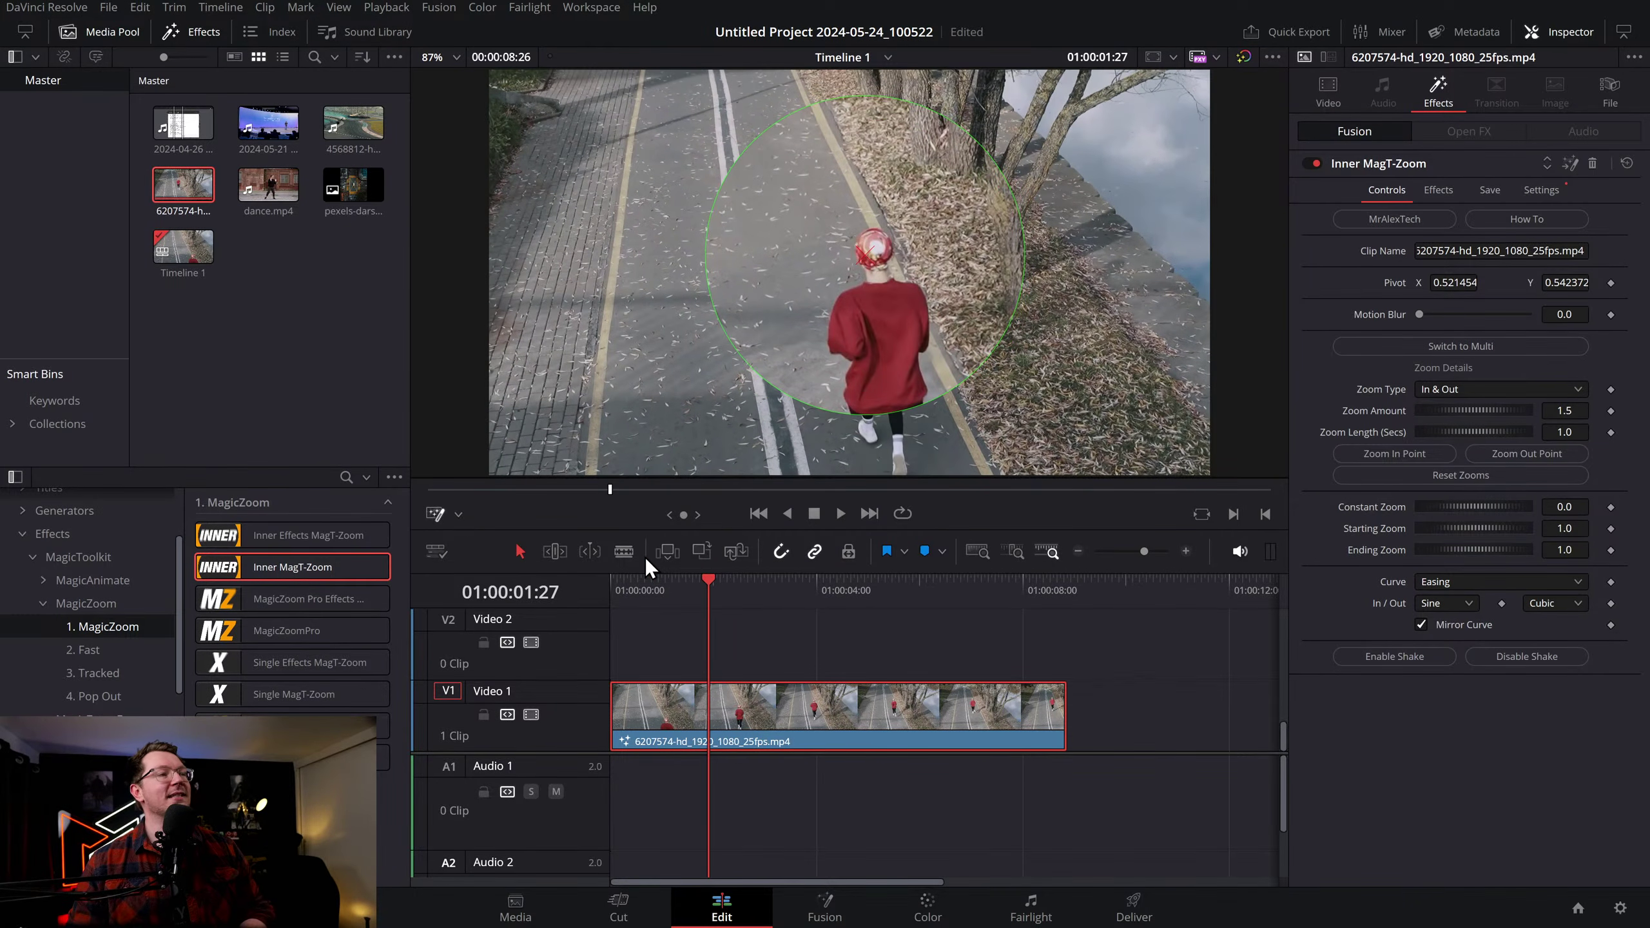
Set the zoom amount to 1.949 with the zoom-in point at about 1.57 and the zoom-out point at about 4.27 seconds, previewing playback
mouse_move(1443, 411)
left_mouse_down()
mouse_move(1529, 413)
mouse_move(1436, 417)
mouse_move(1457, 434)
left_mouse_up()
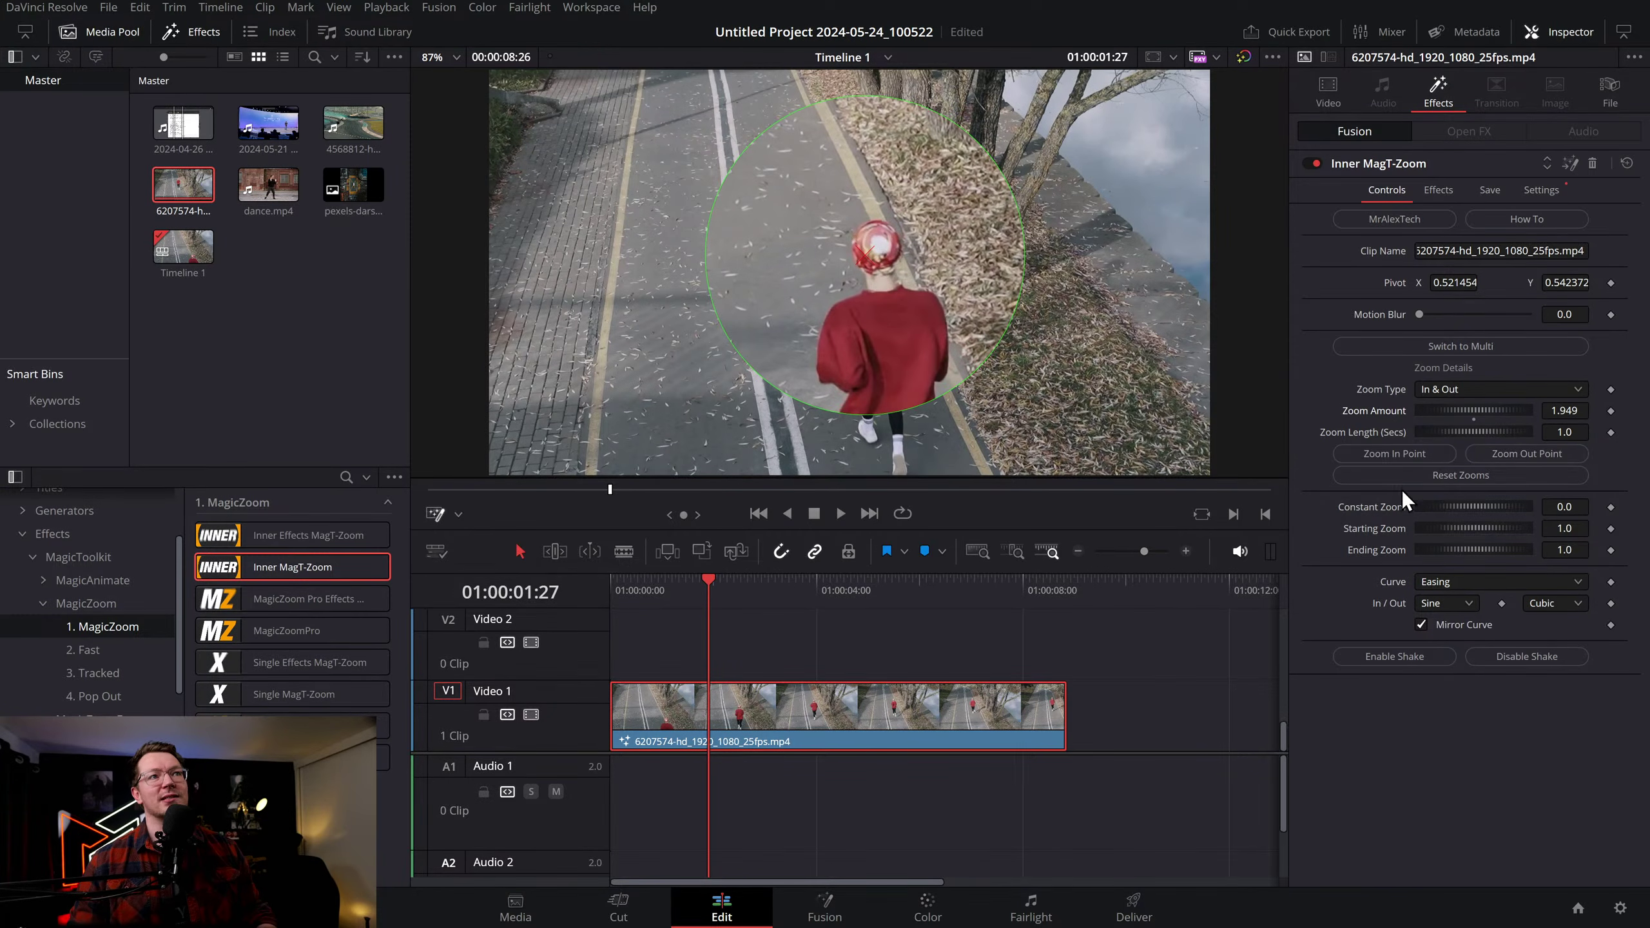
left_click(1404, 455)
left_click_drag(710, 601, 686, 596)
key("space")
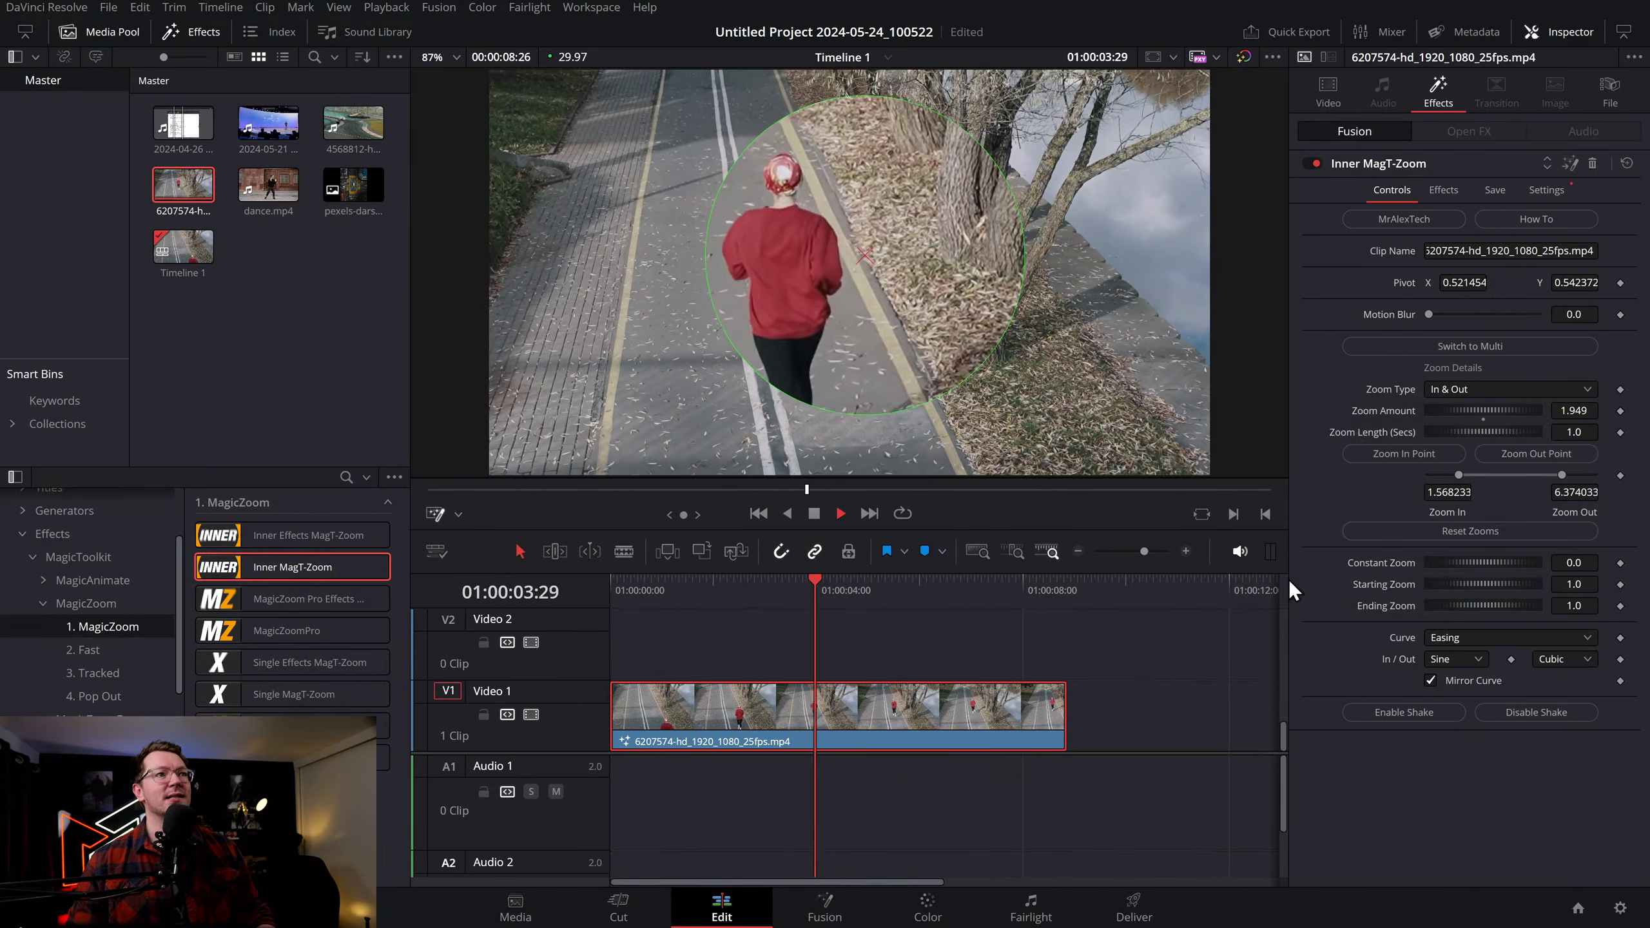
left_click(1536, 454)
key("space")
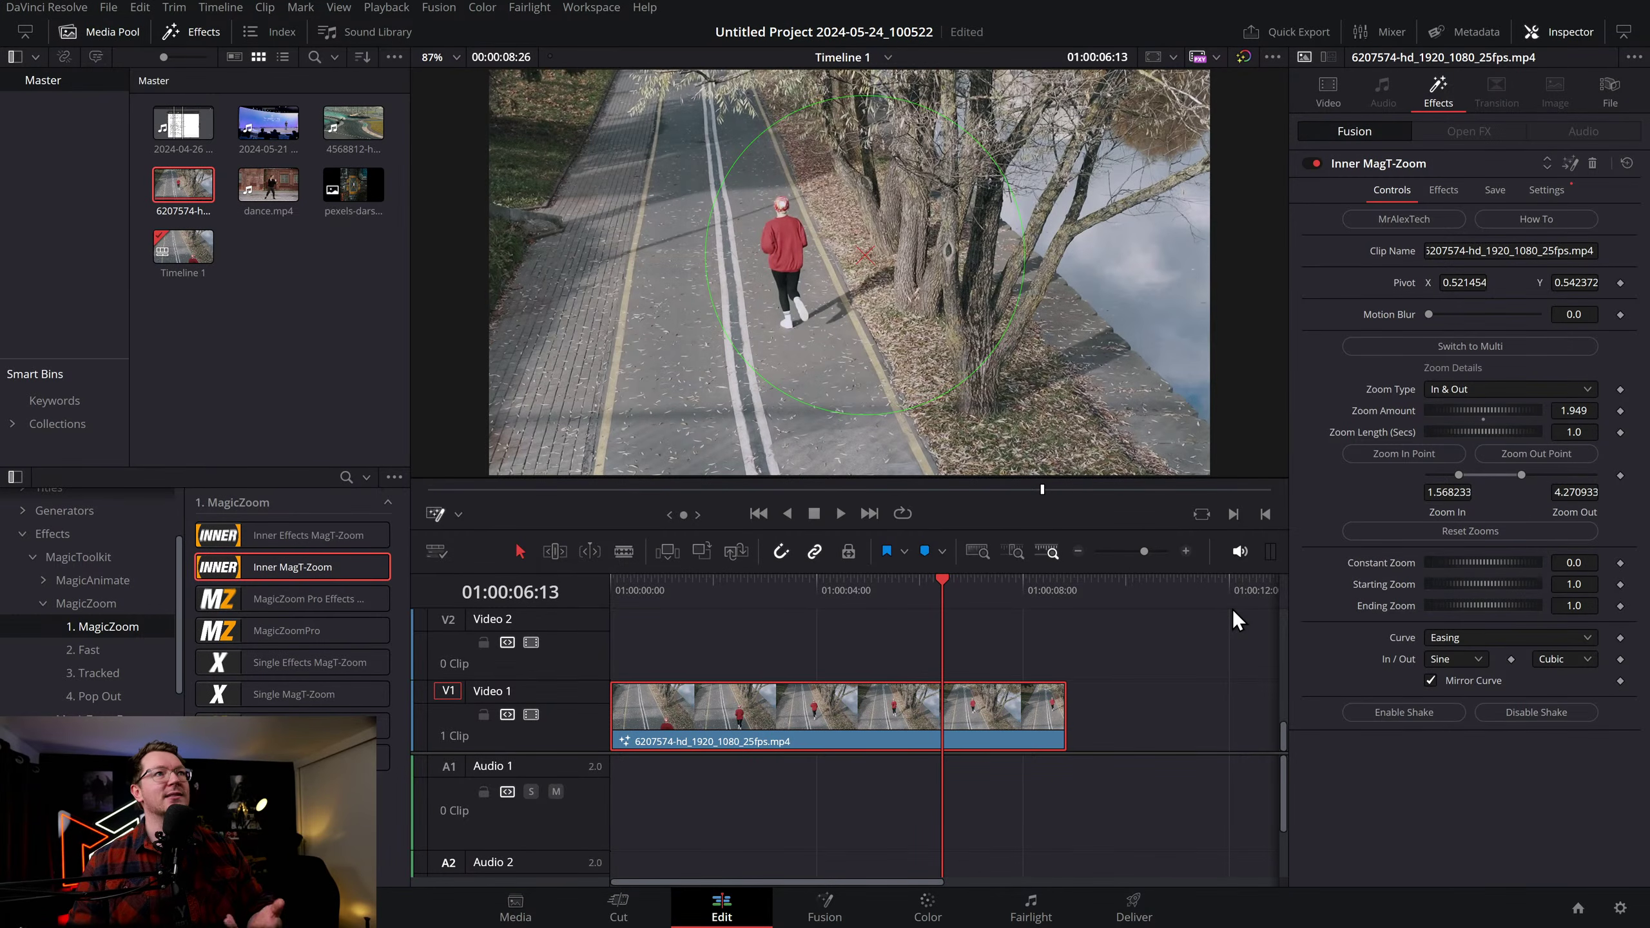
Replace Inner MagT-Zoom on the runner clip with Inner Tracked MagT-Zoom and enable its tracker
left_click(1590, 162)
left_click(93, 673)
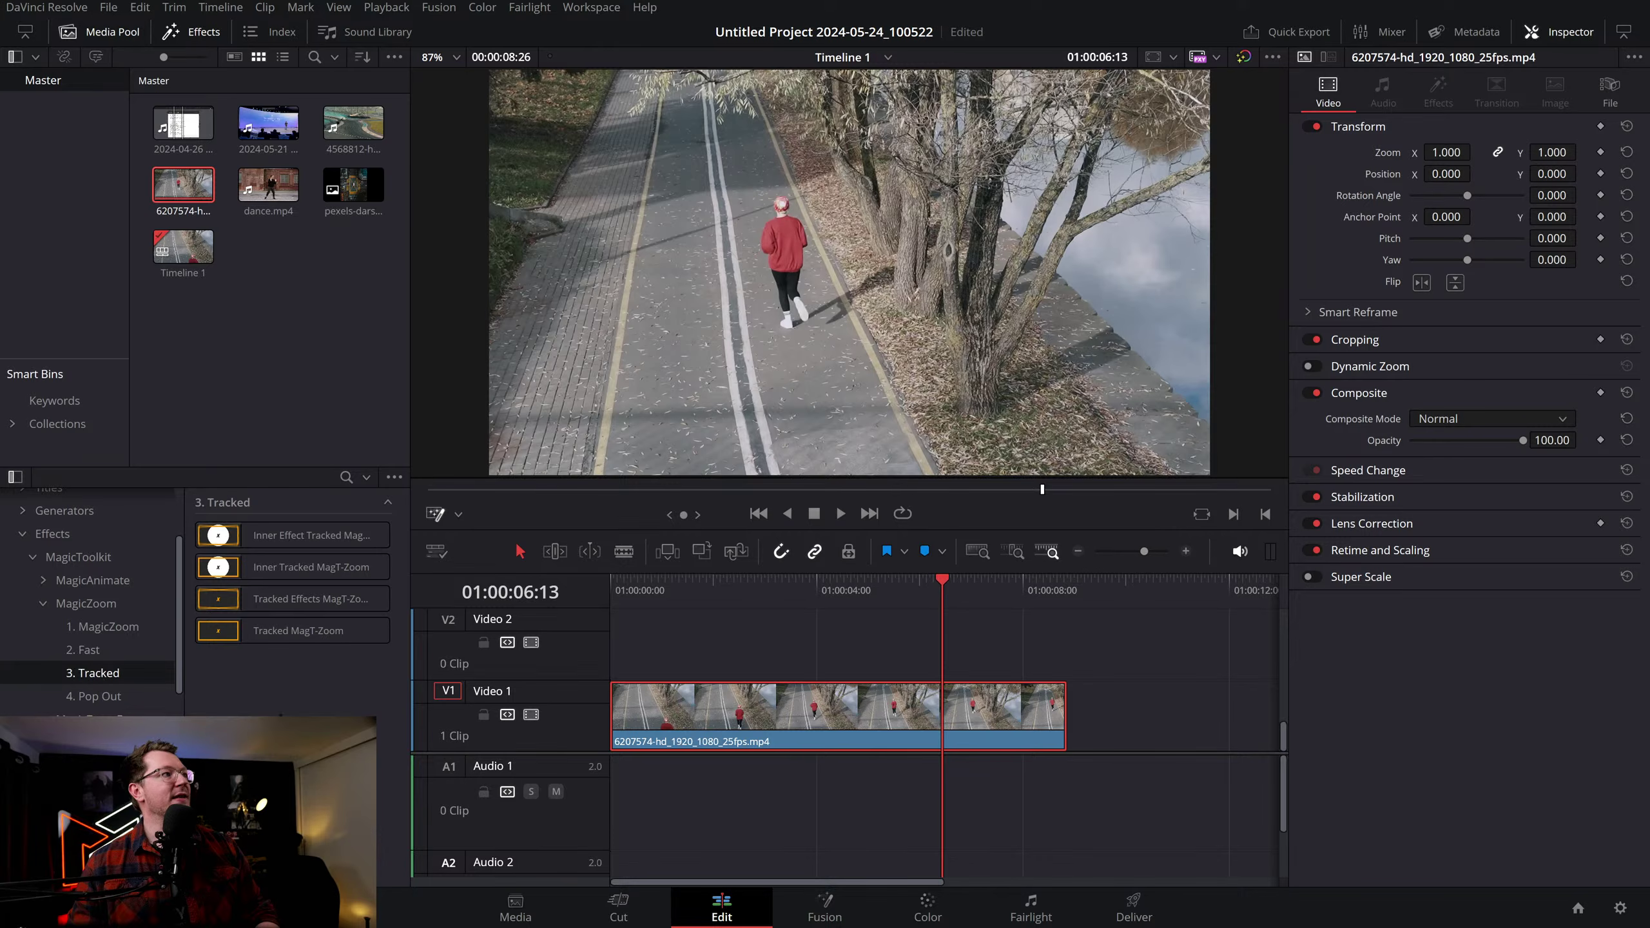
left_click_drag(263, 566, 745, 716)
left_click(1421, 192)
left_click(1425, 220)
Place the tracking pattern on the runner's head at the clip's first frame and track it forward through the clip
key("Home")
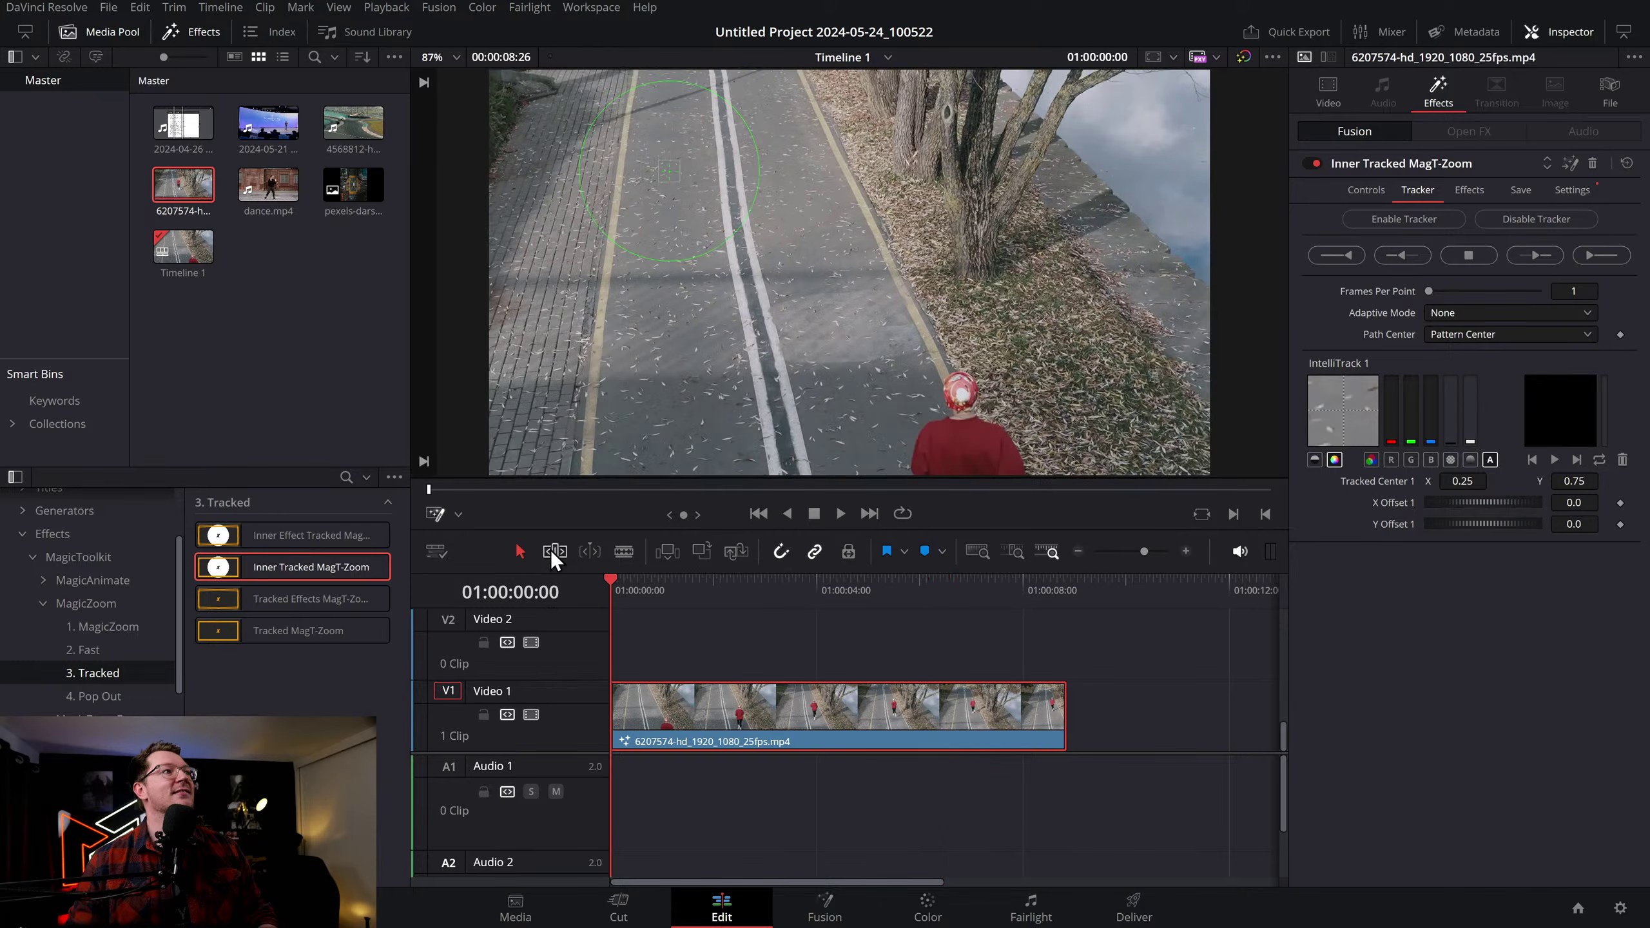
left_click_drag(705, 193, 961, 393)
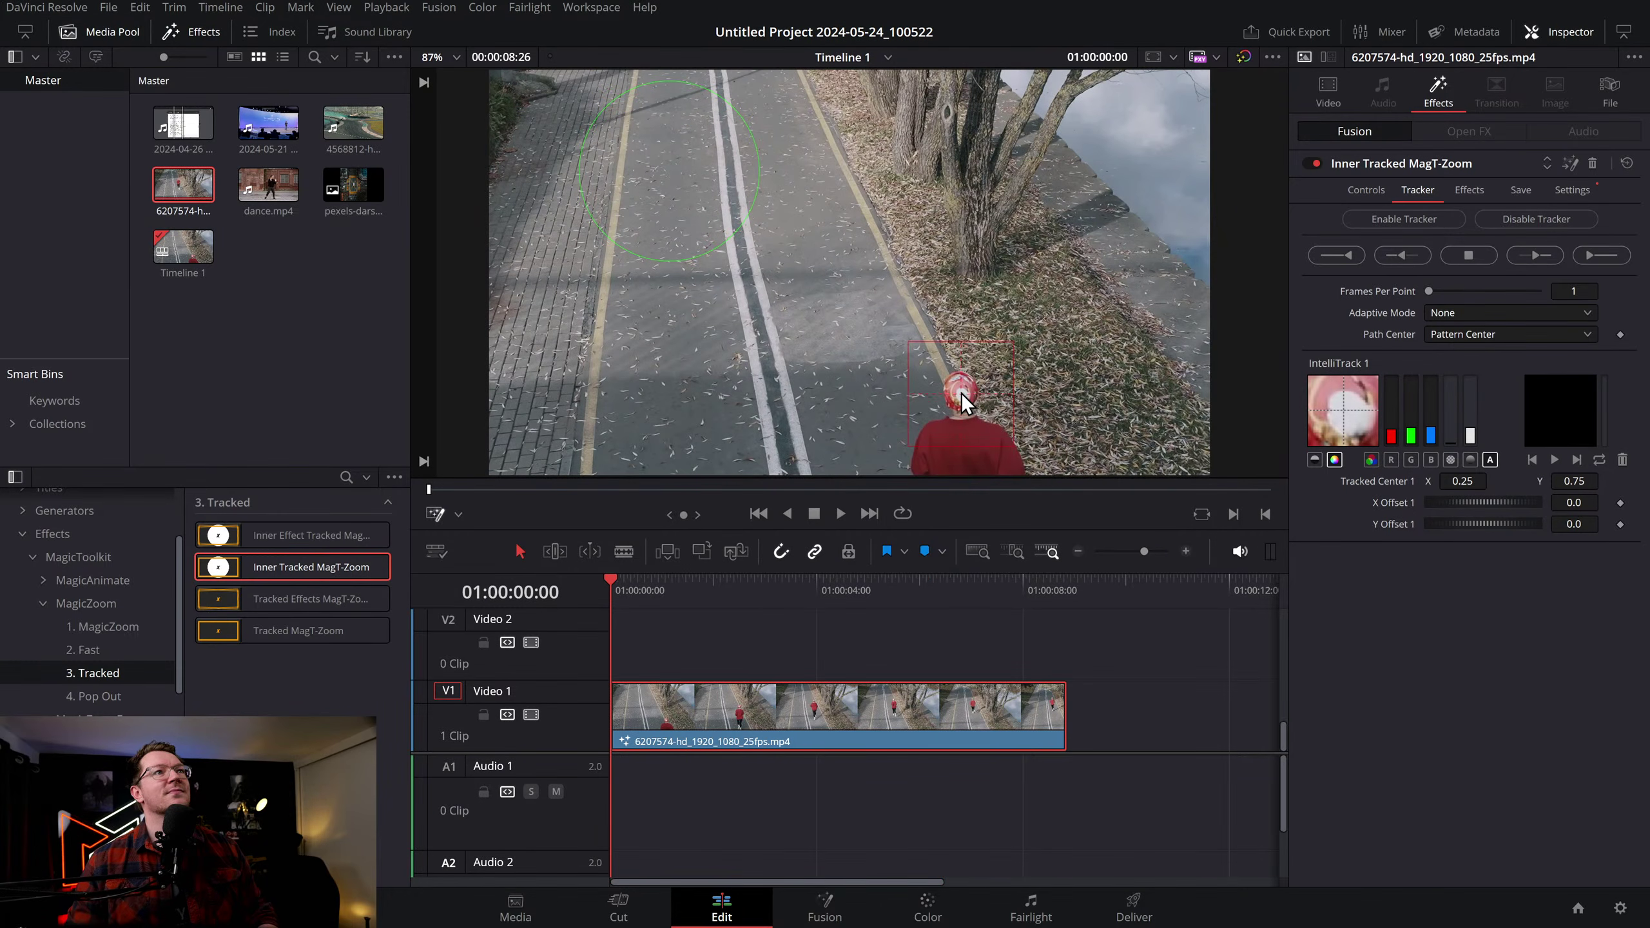
left_click(1532, 255)
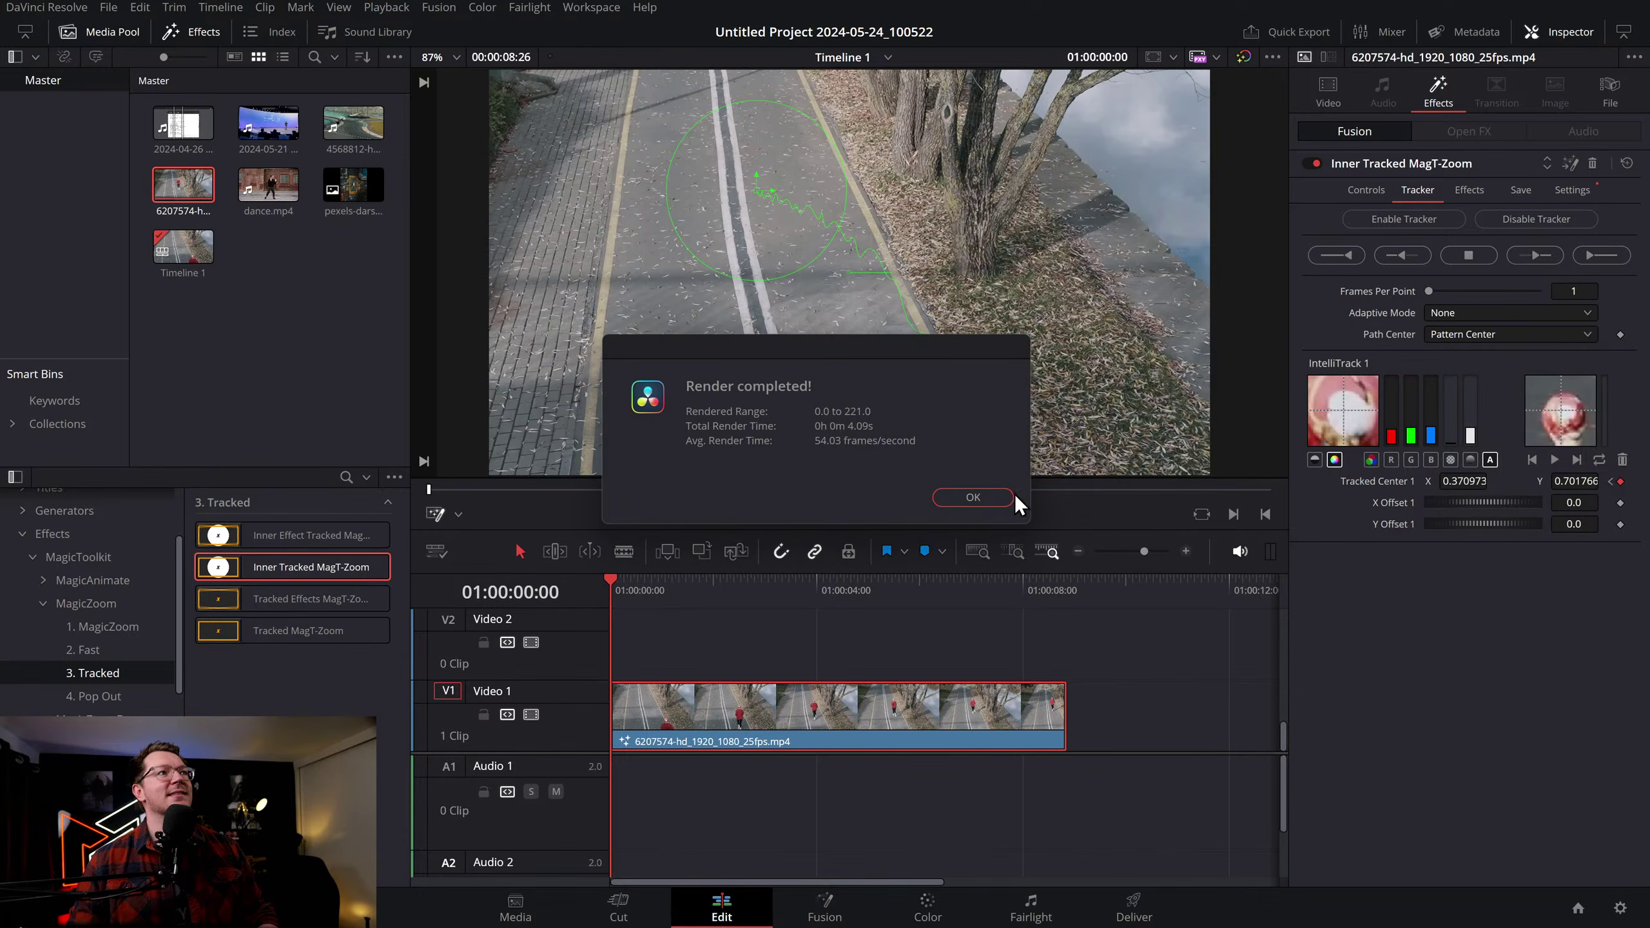
left_click(979, 497)
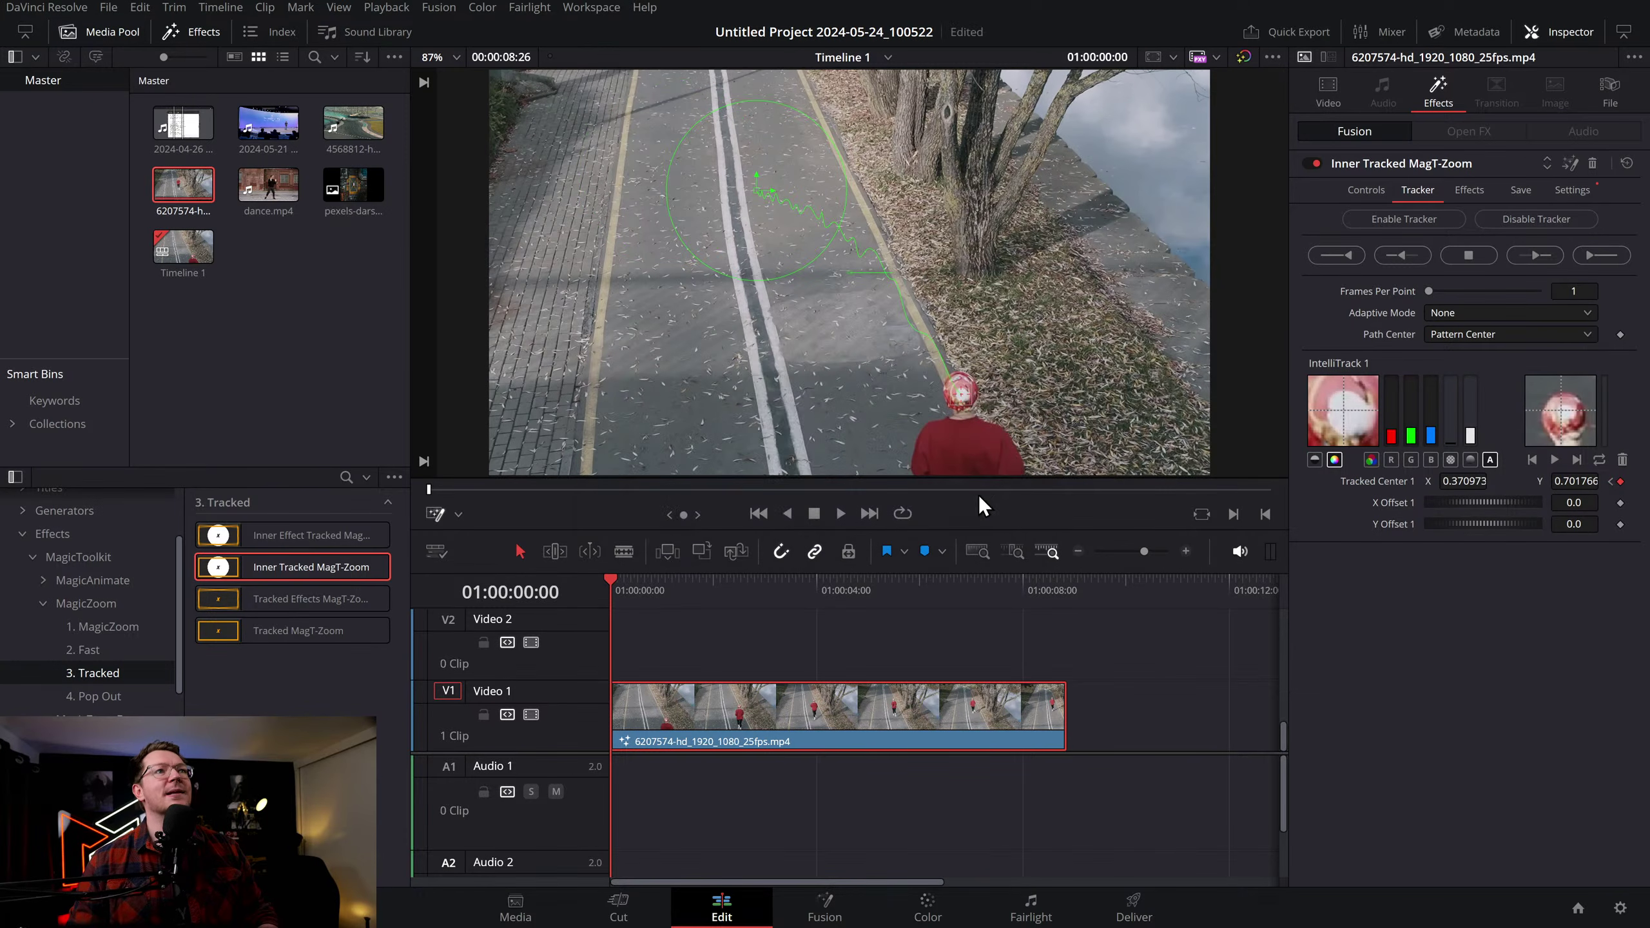
Set the tracked inner zoom's amount to 1.877, enlarge its circular mask and preview the effect from the clip's start
left_click(1377, 197)
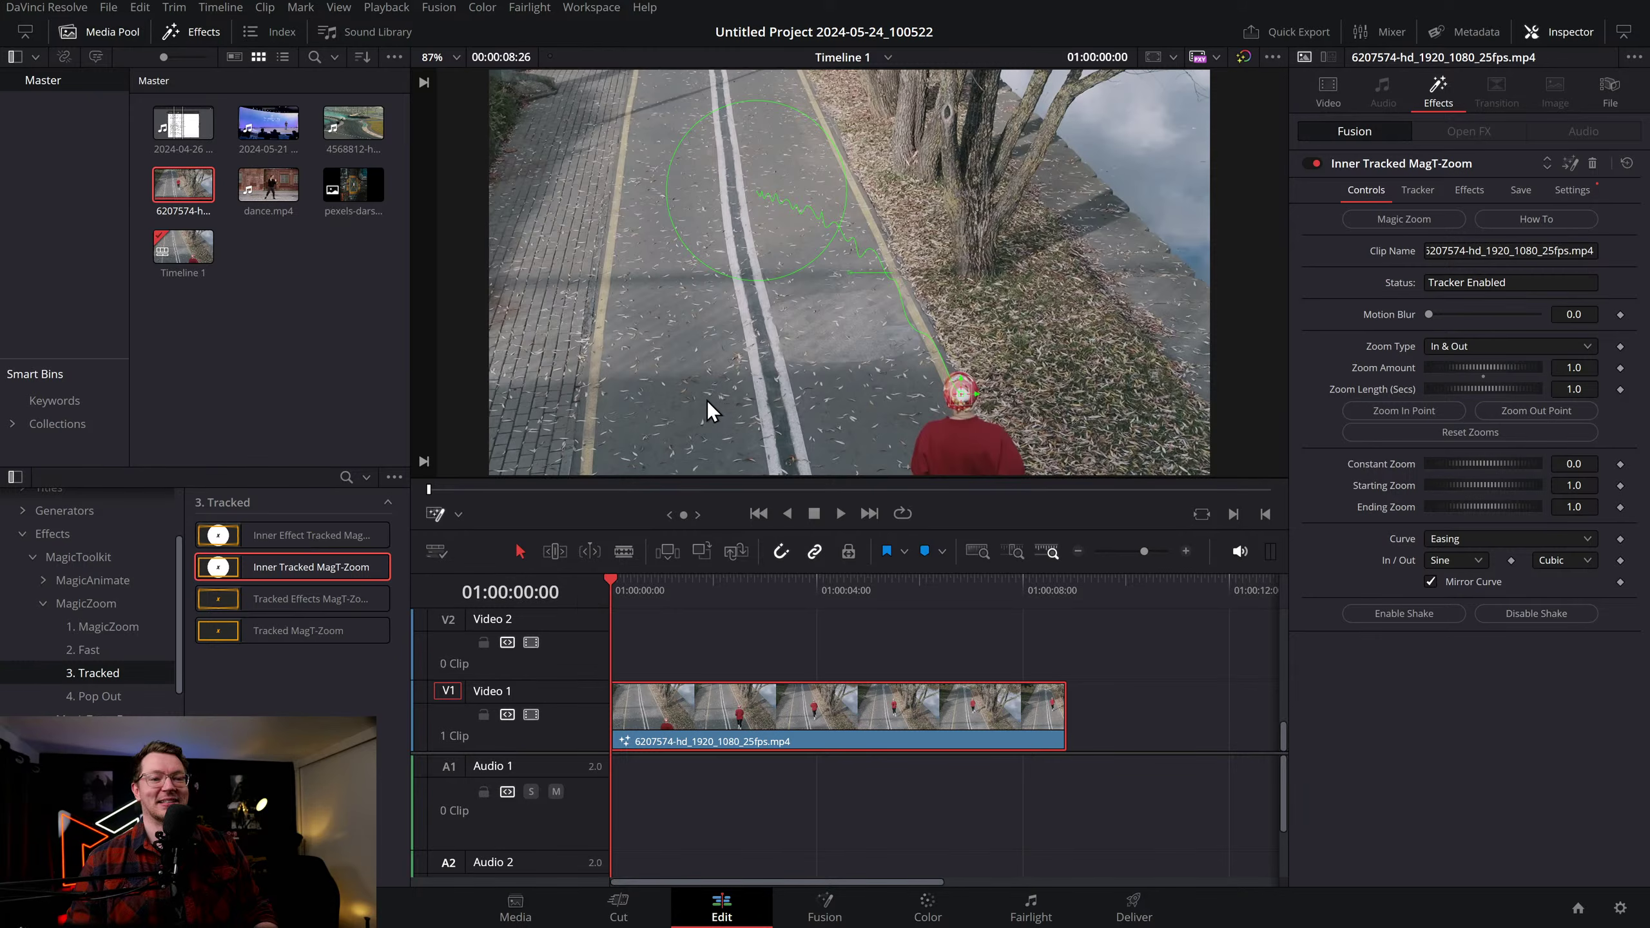
key("space")
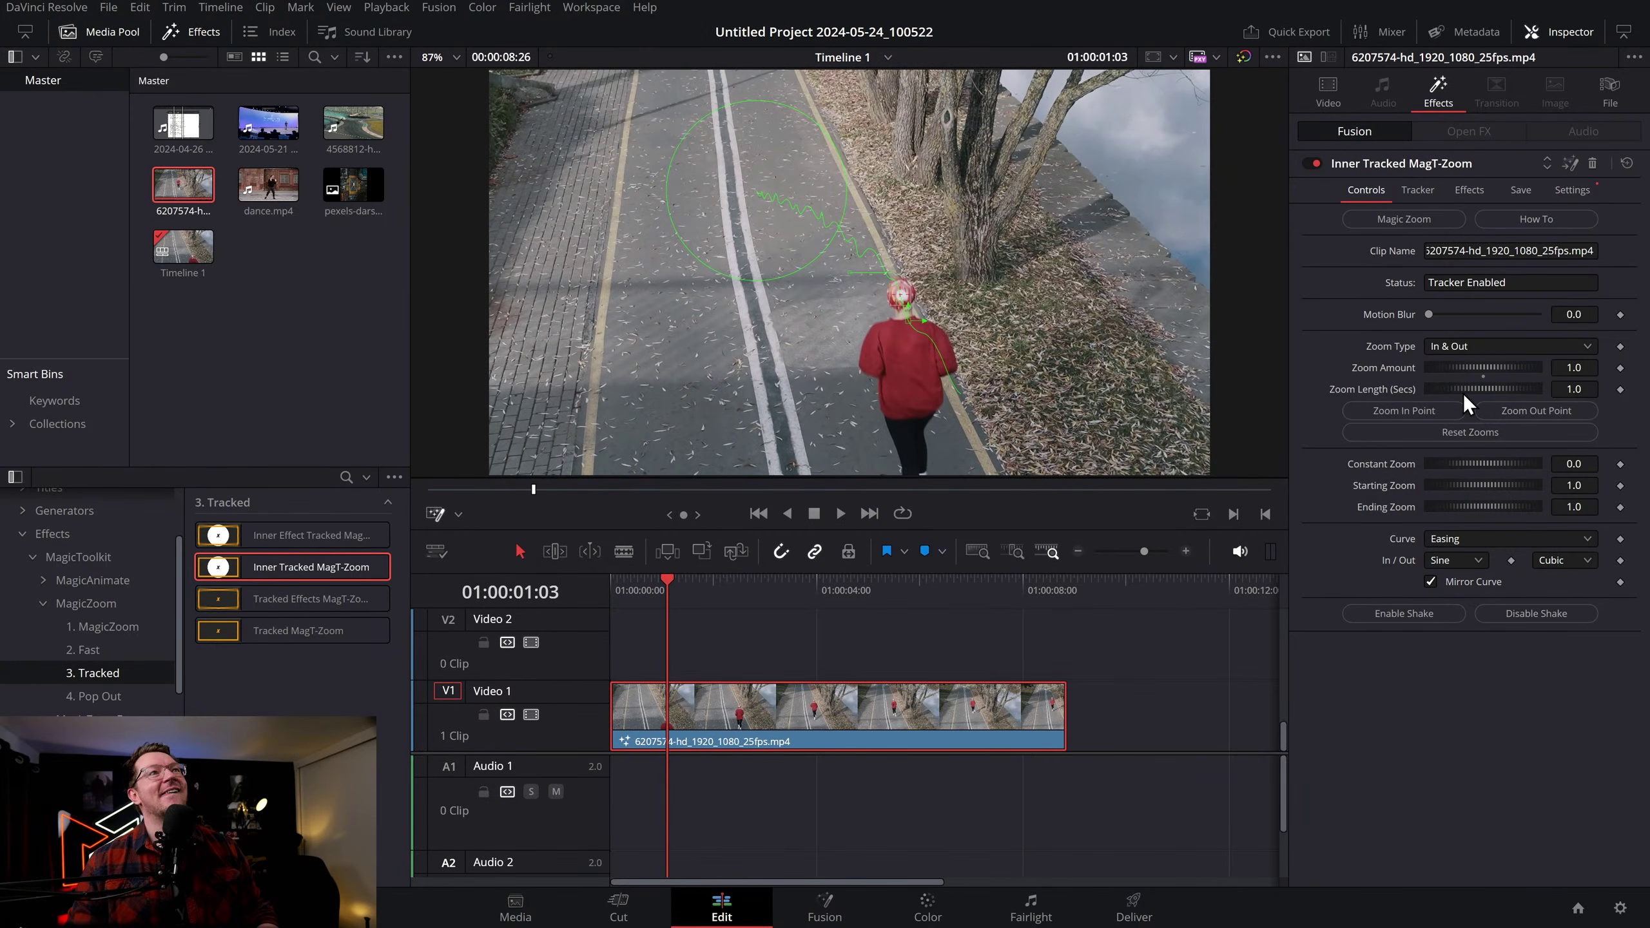
left_click_drag(1477, 372, 1490, 367)
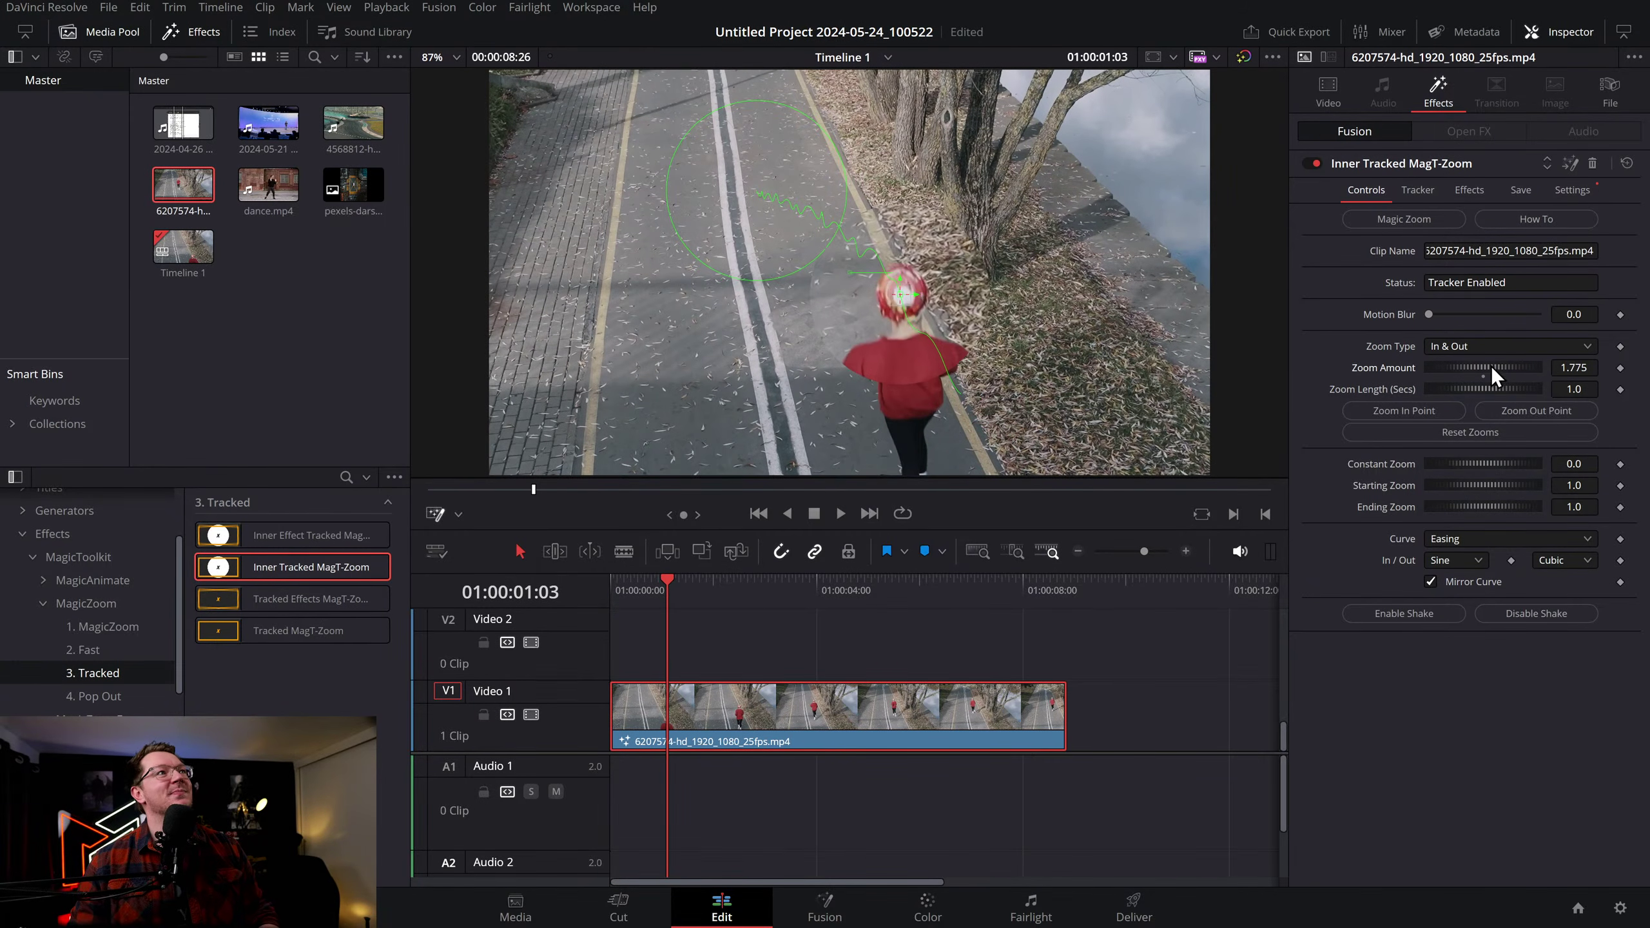
left_click_drag(807, 263, 830, 296)
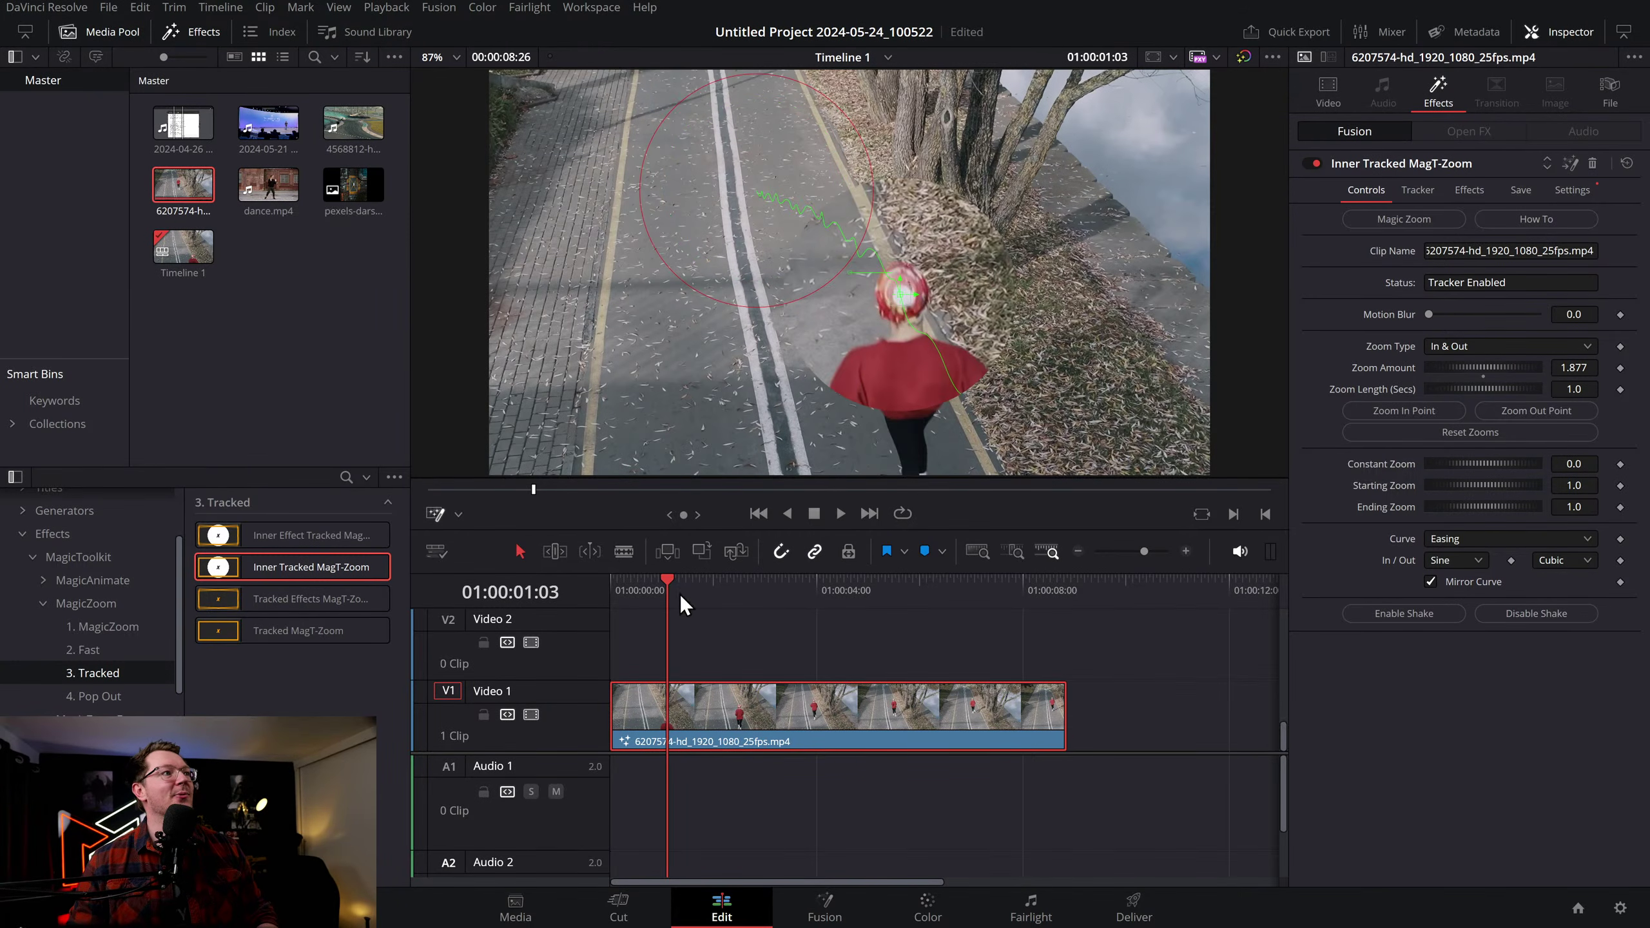
left_click_drag(696, 585, 558, 575)
key("space")
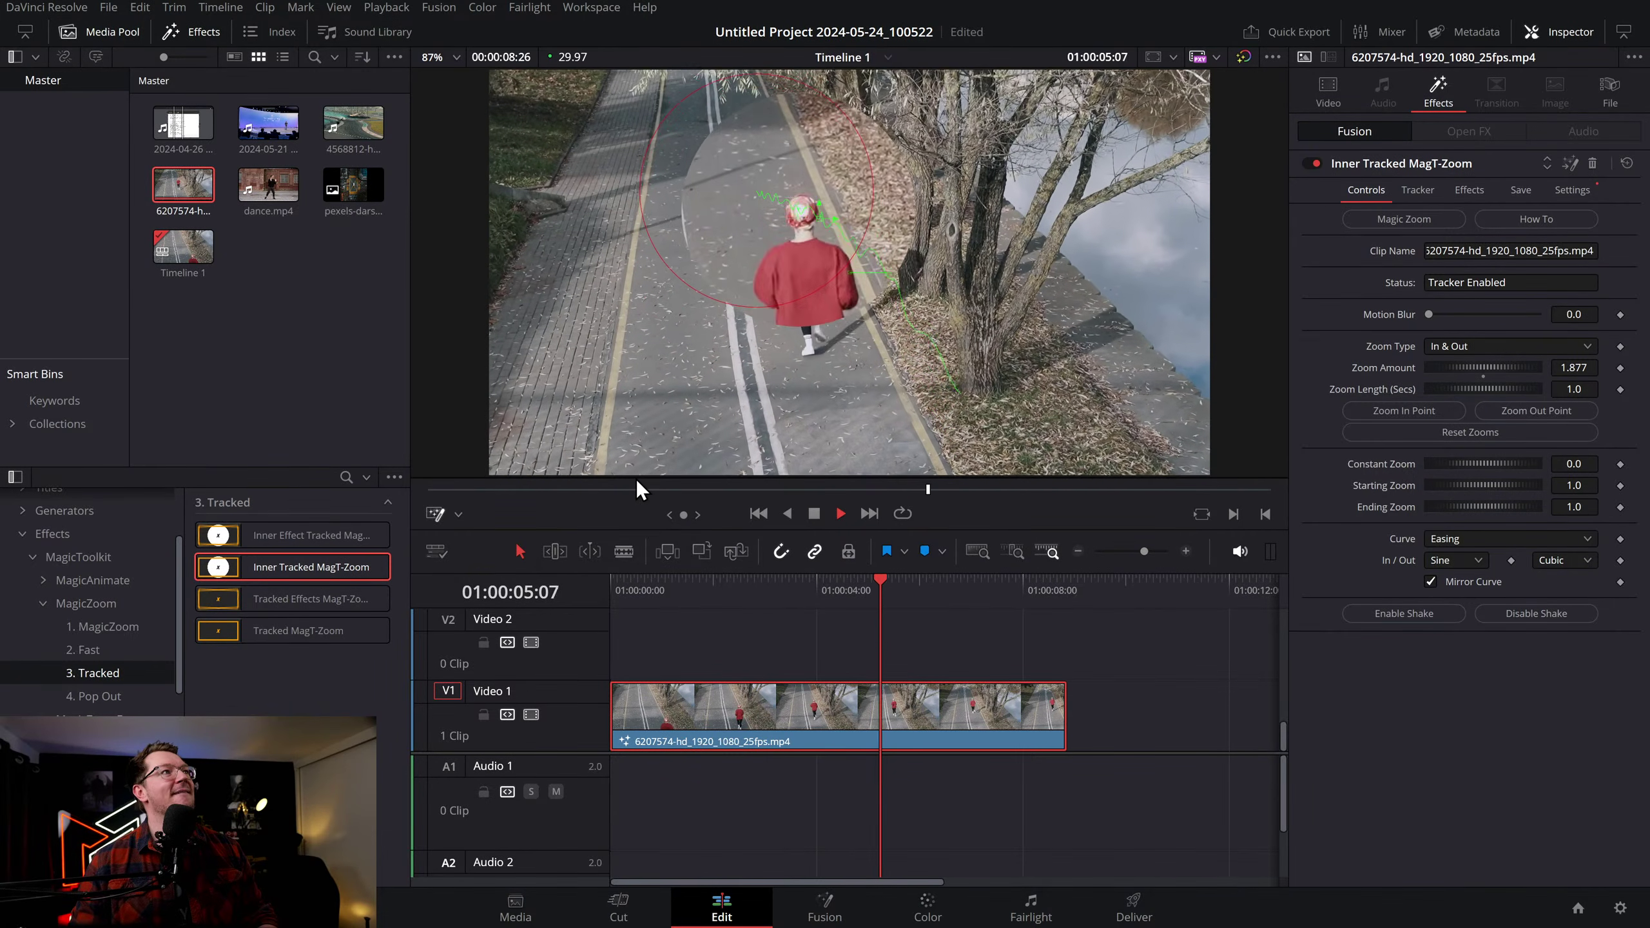
key("space")
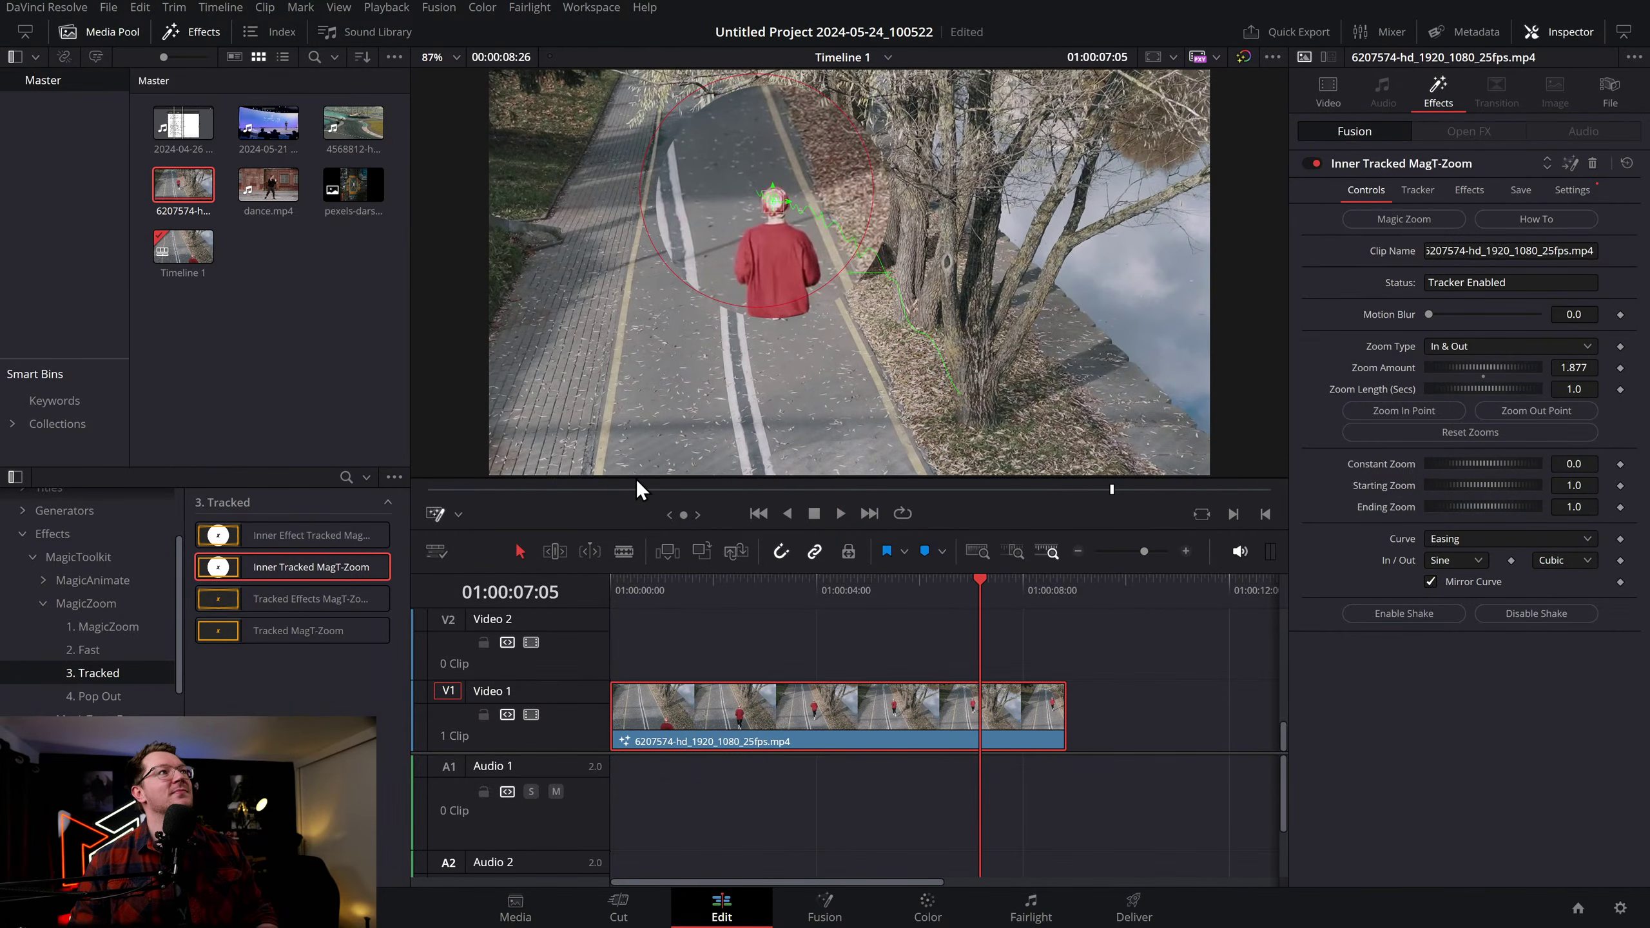
Replace Inner Tracked MagT-Zoom on the runner clip with Inner MagT-Zoom
left_click(1592, 165)
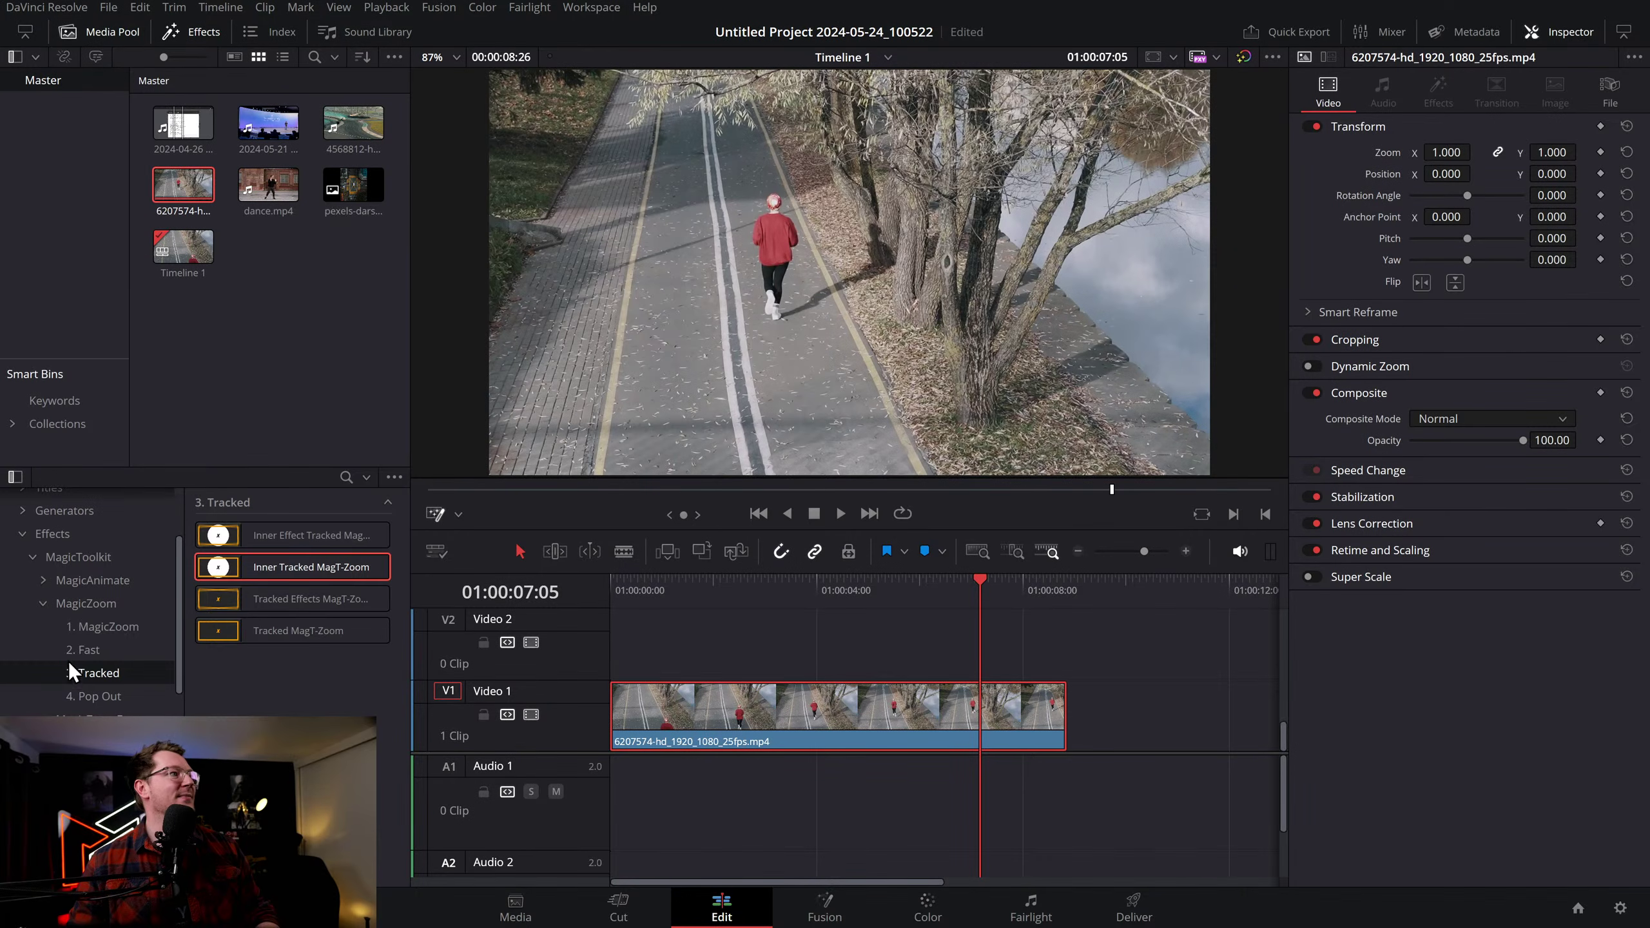
left_click(103, 626)
left_click_drag(271, 567, 740, 712)
Enable a rectangular mask for the inner zoom and resize it to height 0.427966 and width 0.300059
left_click(1439, 190)
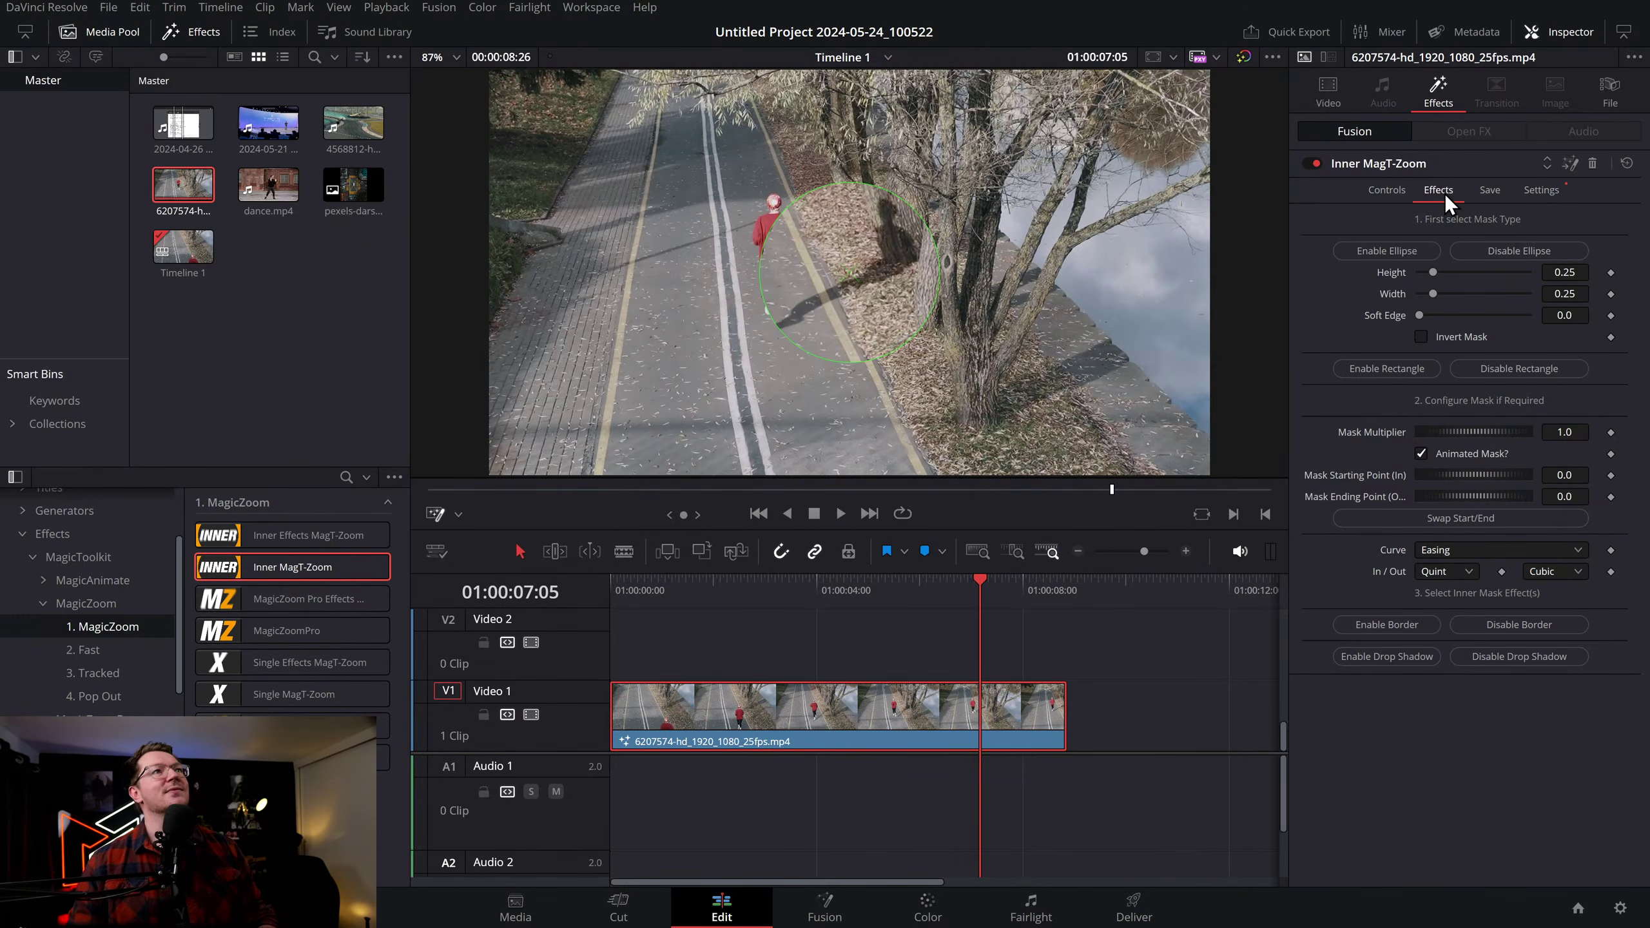
left_click(678, 586)
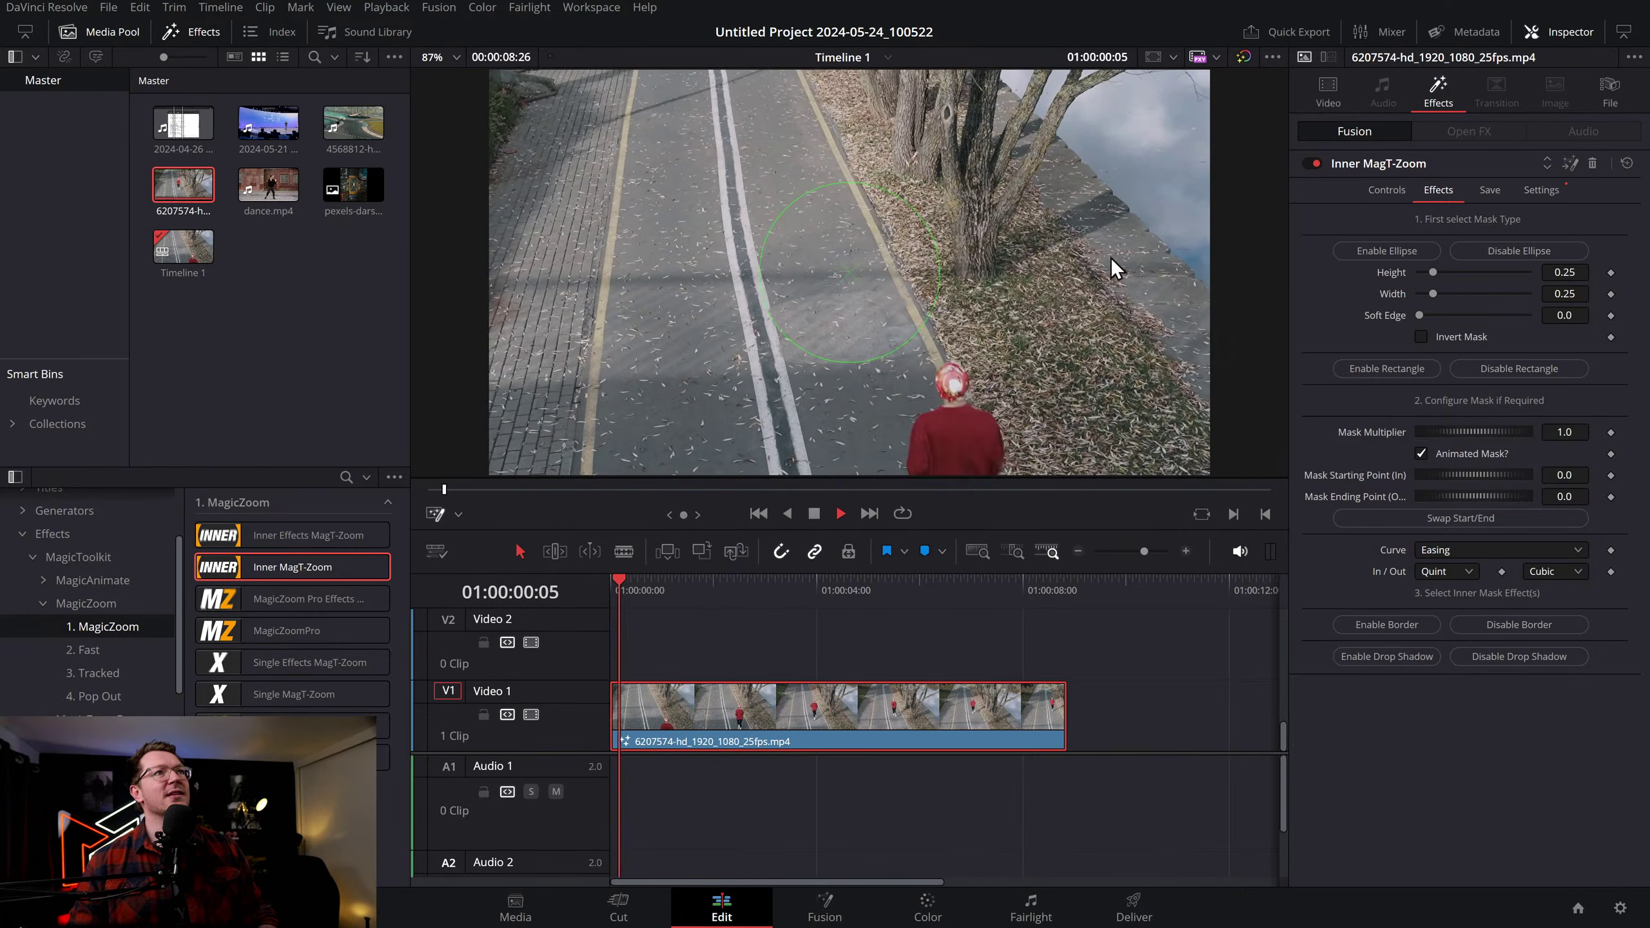
left_click(1372, 362)
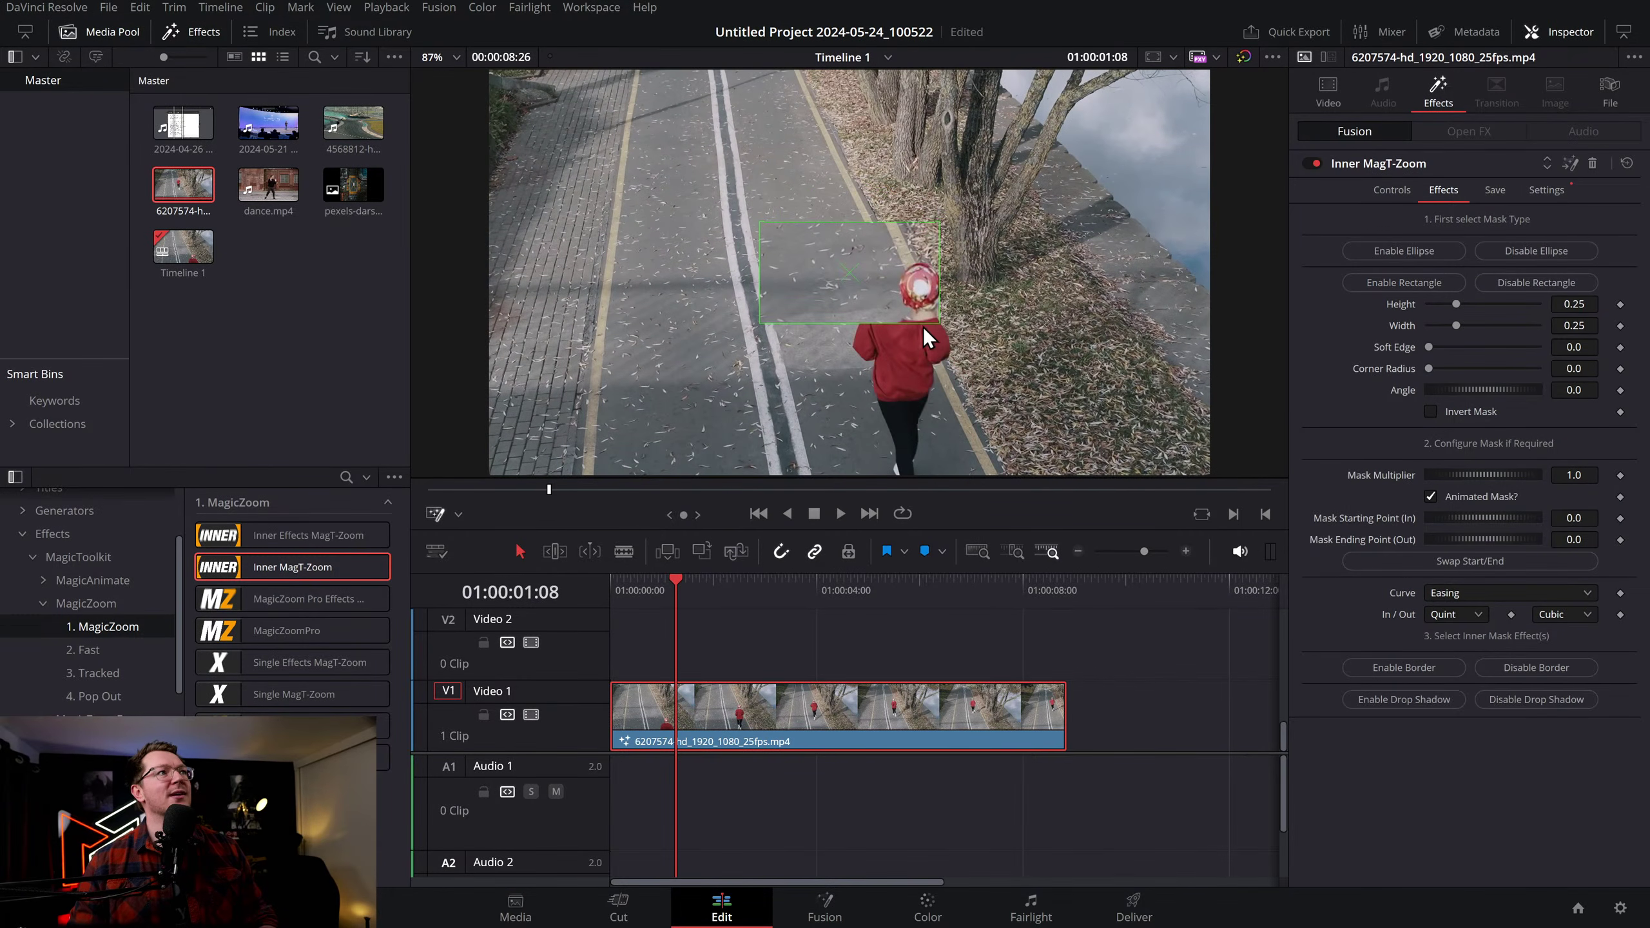
left_click_drag(936, 324, 953, 362)
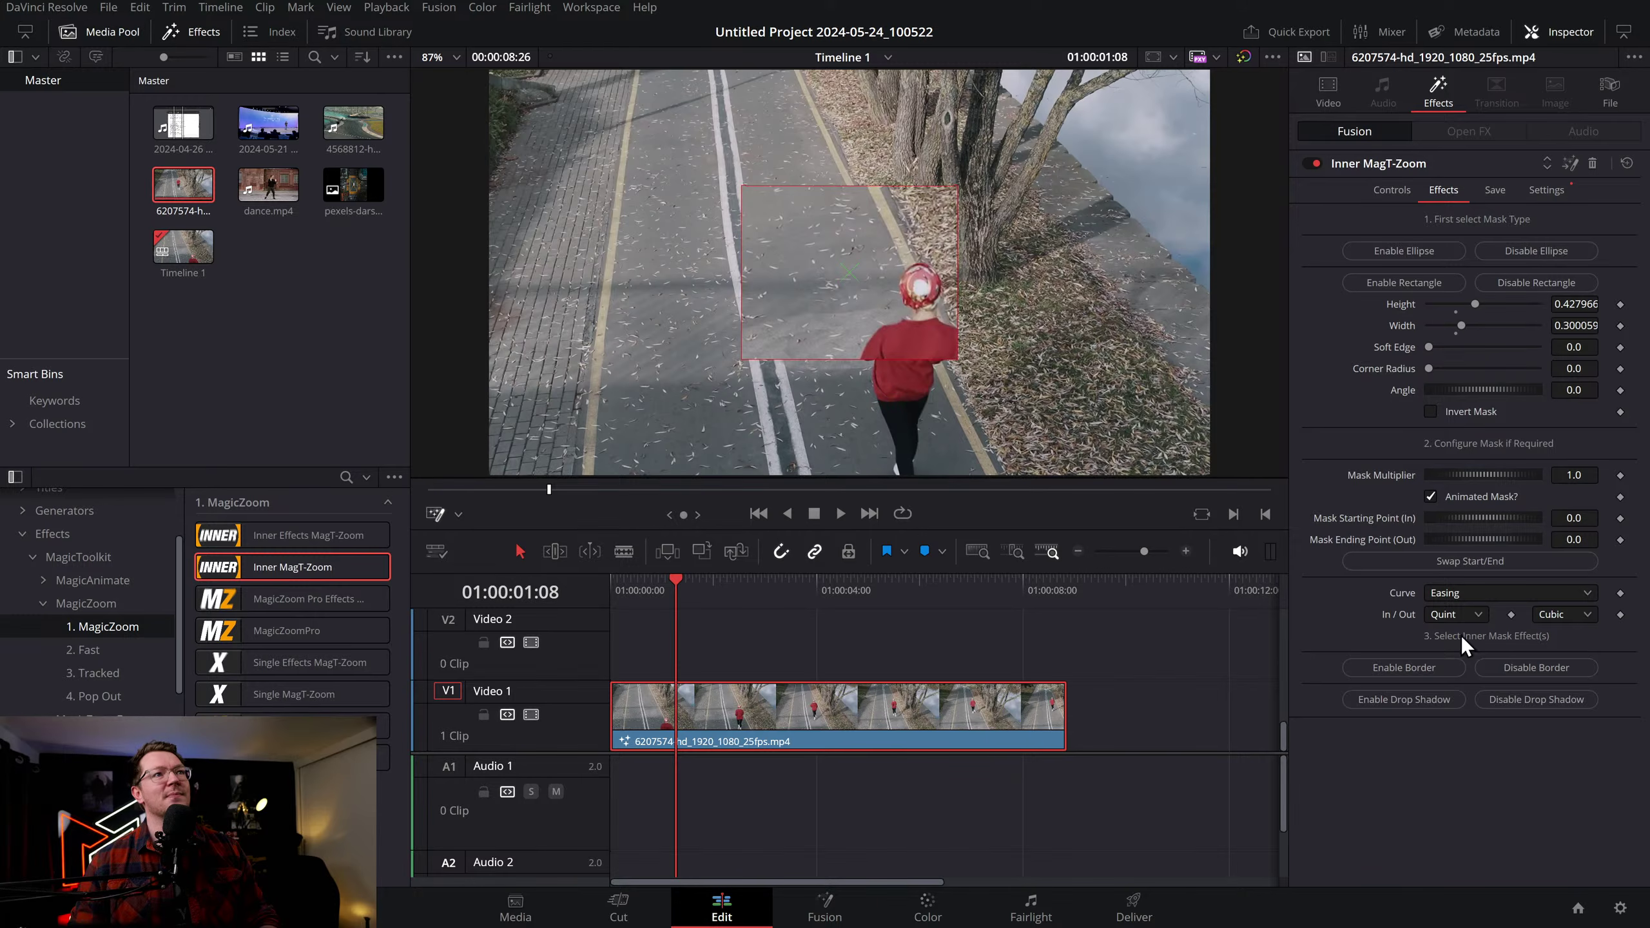
Enable a solid white border and a drop shadow on the rectangular mask and preview them from the clip's start
scroll(1416, 715, "down", 1)
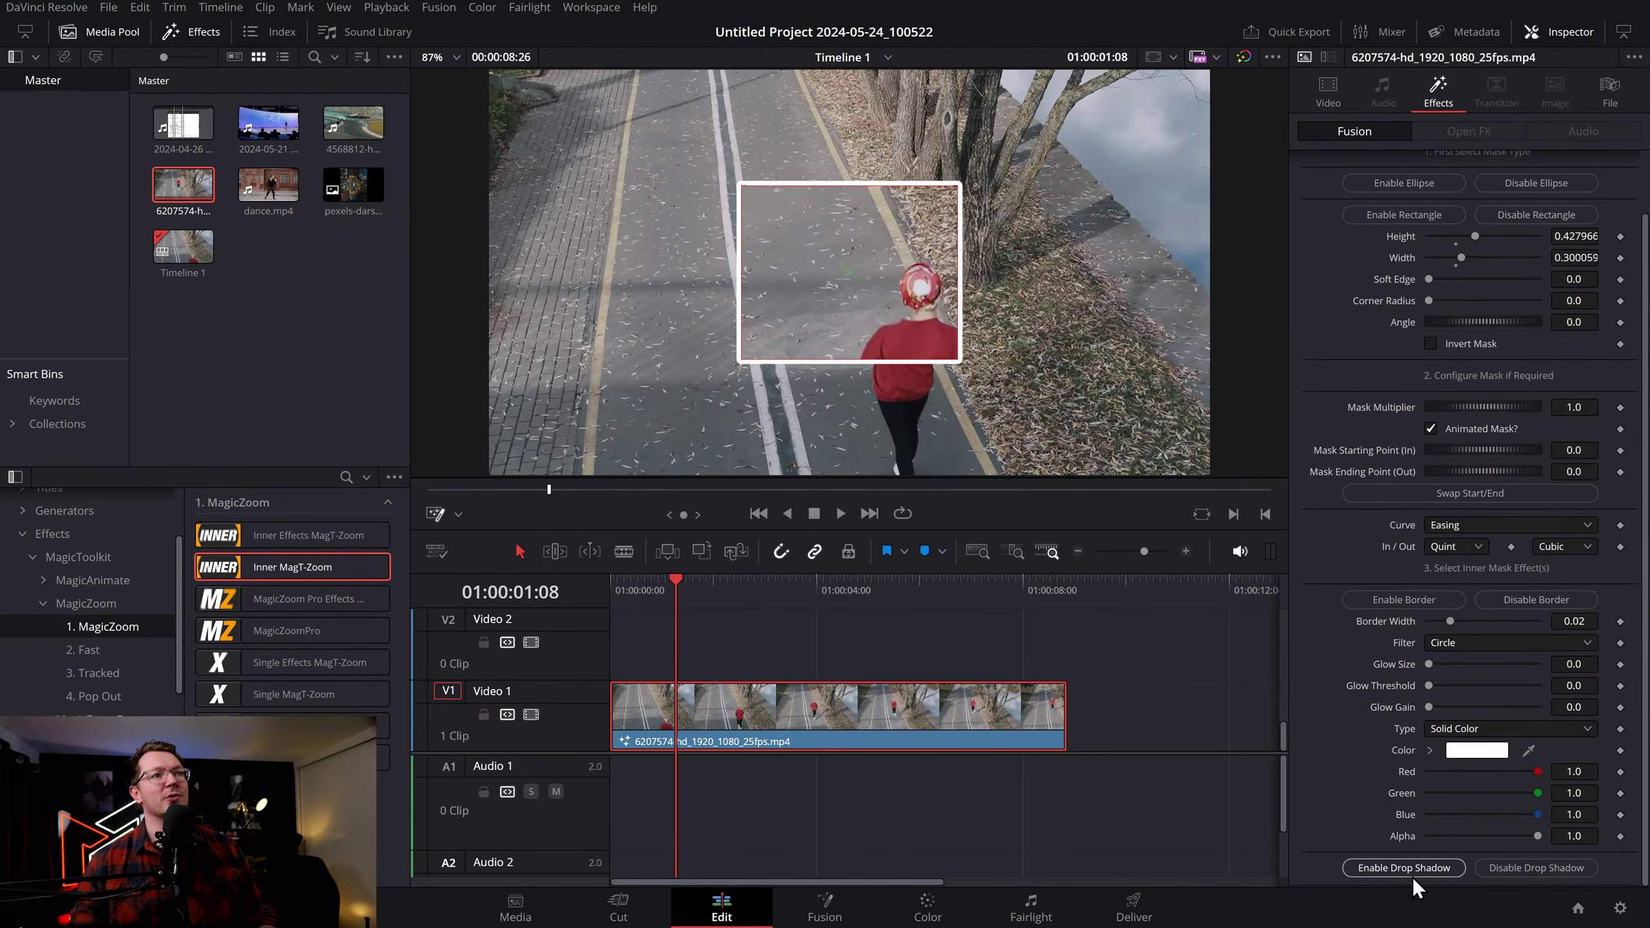
left_click(1397, 870)
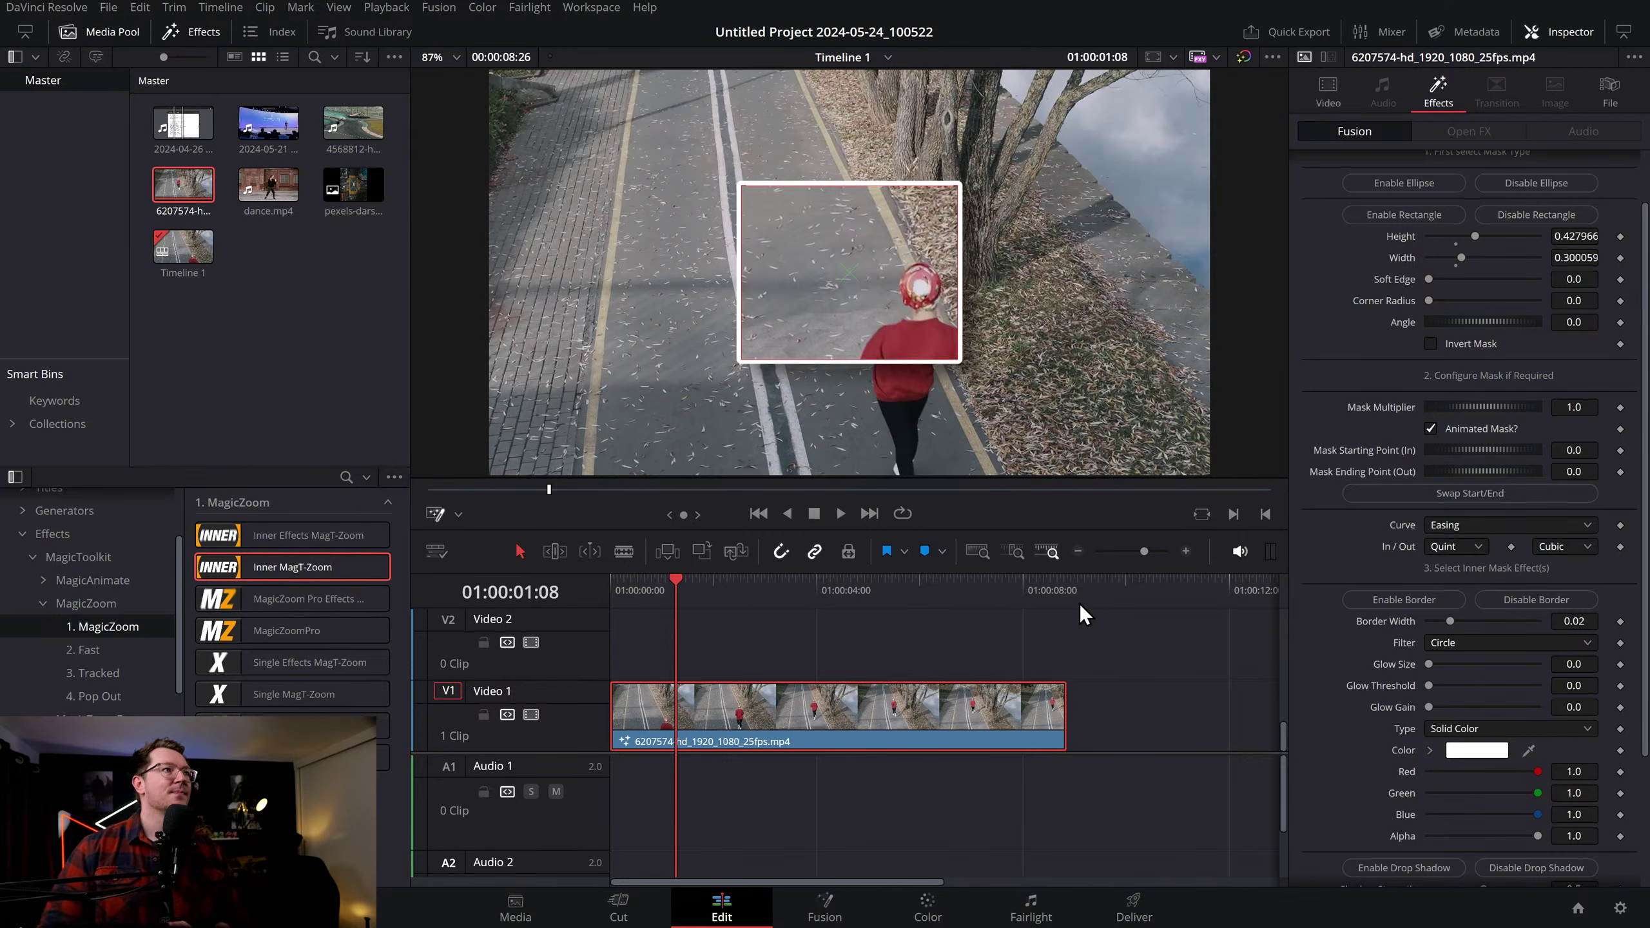
left_click_drag(638, 591, 575, 584)
key("space")
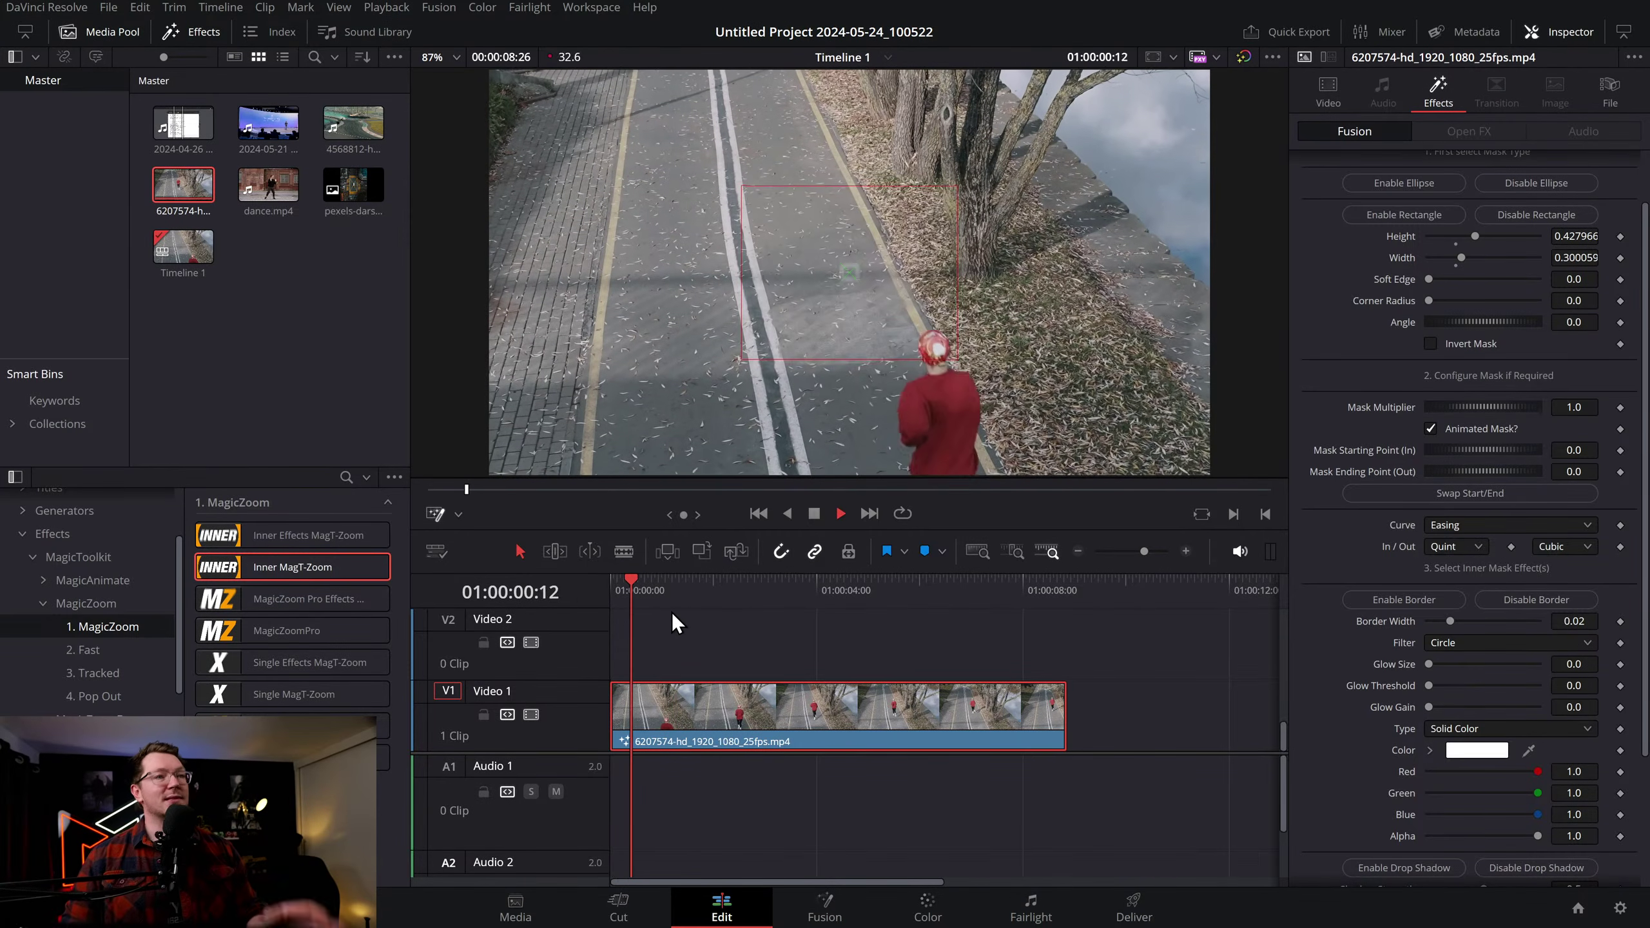
Pause at about 1:28, move the rectangle's pivot to X 0.505959, Y 0.591101 and narrow its width to 0.280989
key("space")
left_click_drag(857, 269, 854, 234)
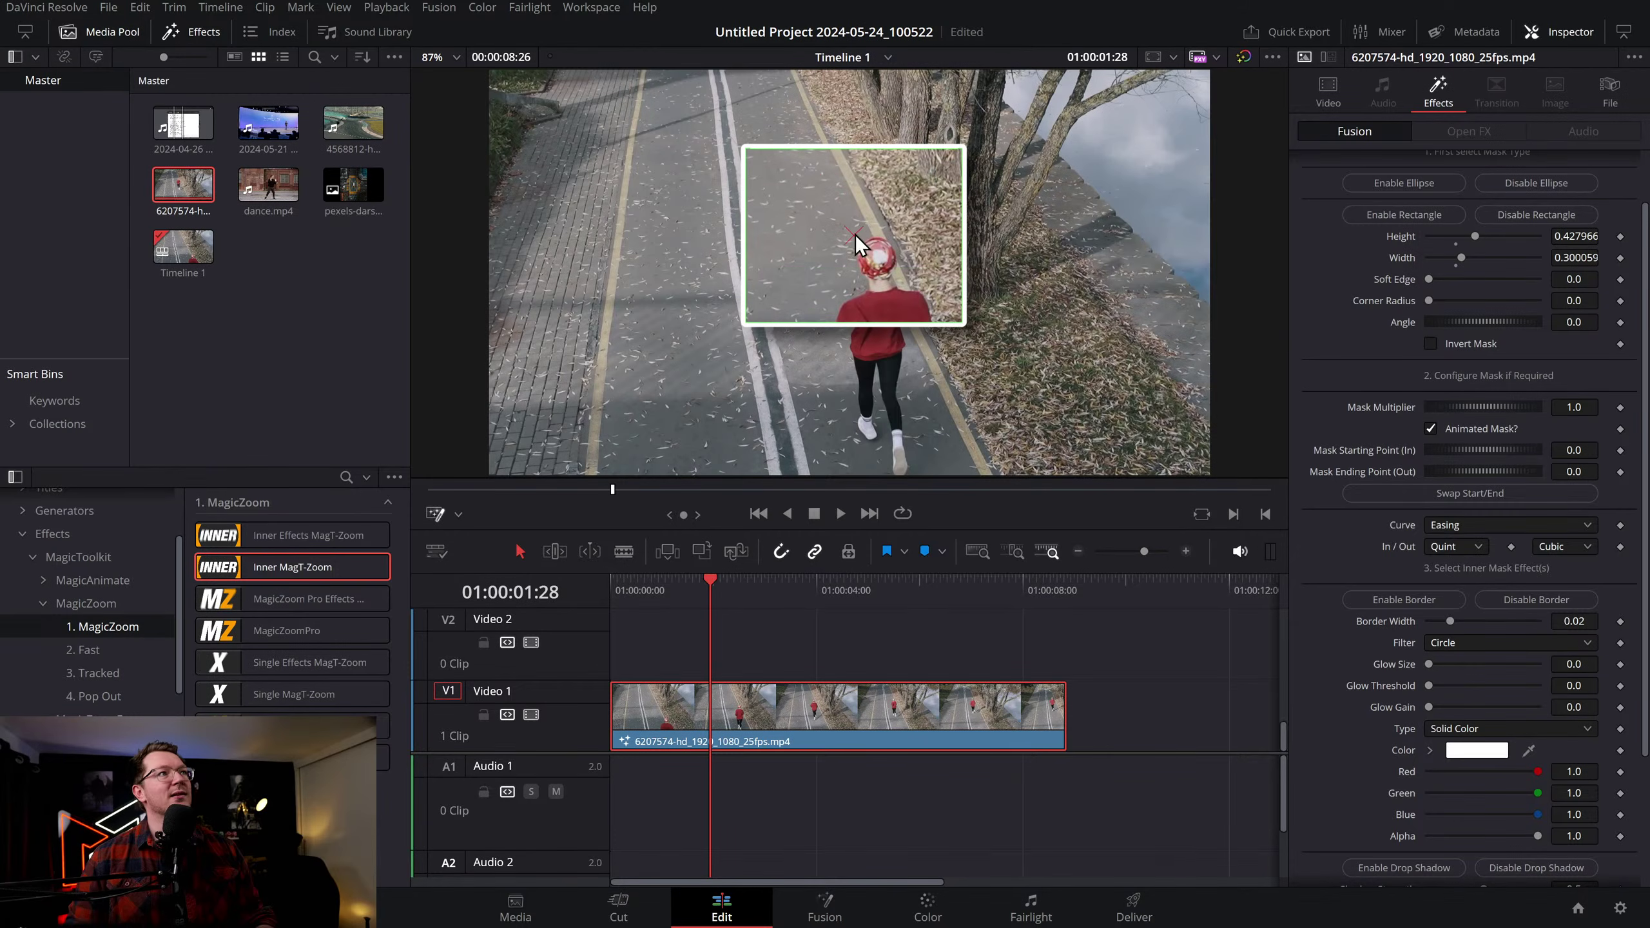
left_click_drag(964, 144, 954, 150)
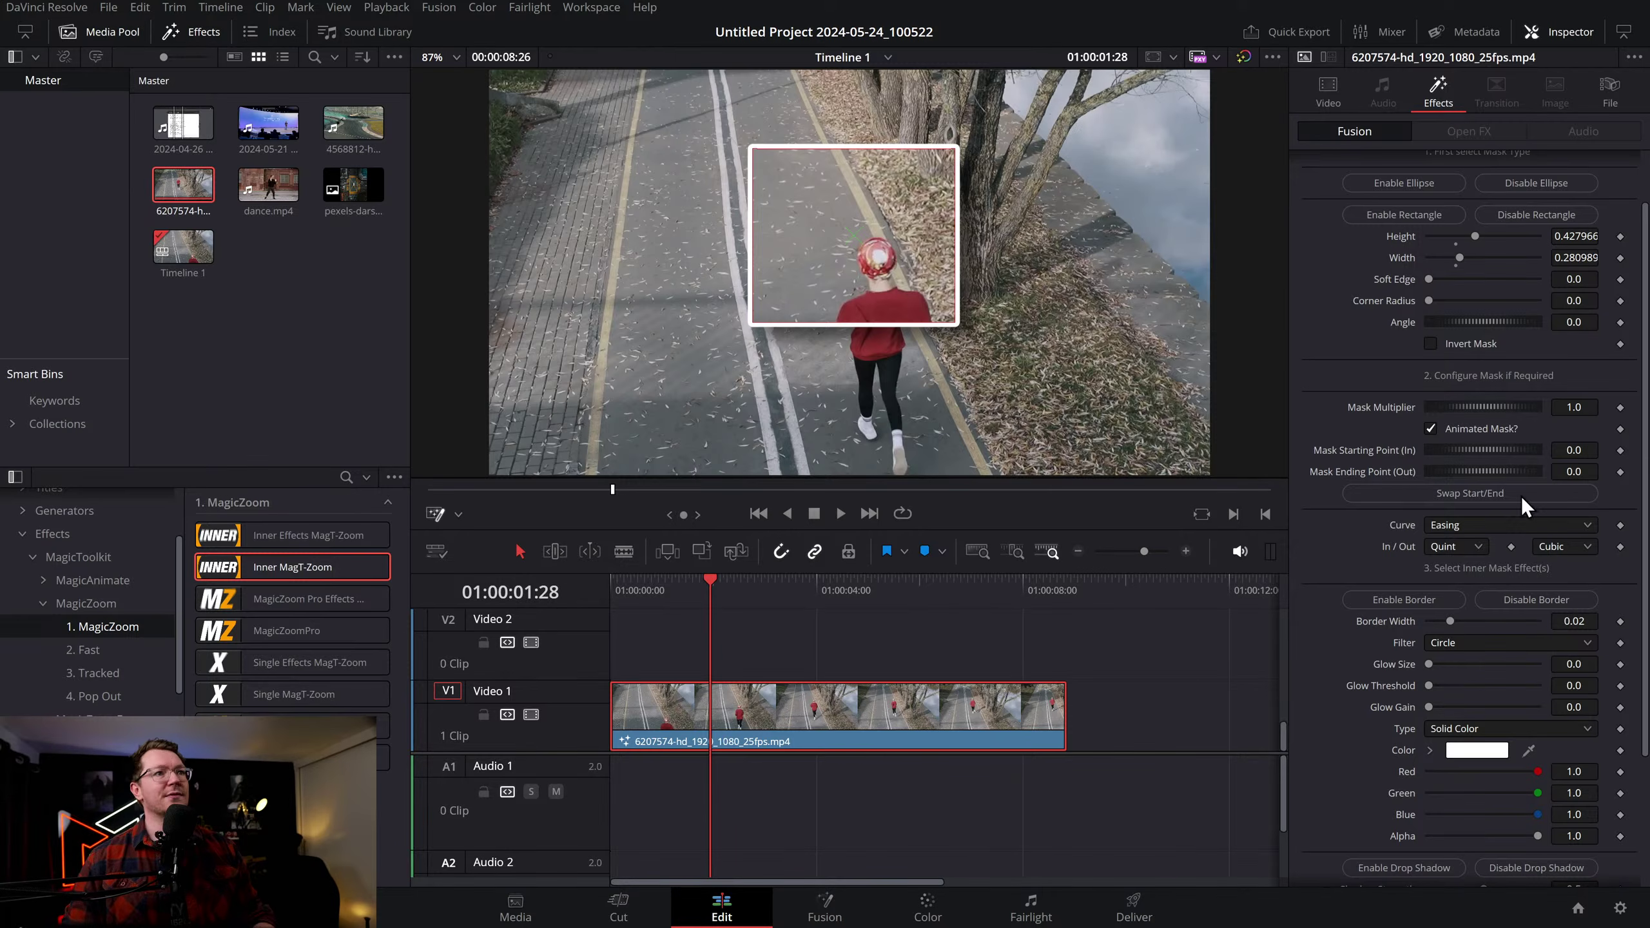
Disable the rectangular mask's drop shadow and border, and preview the clip from the start
scroll(1432, 669, "down", 2)
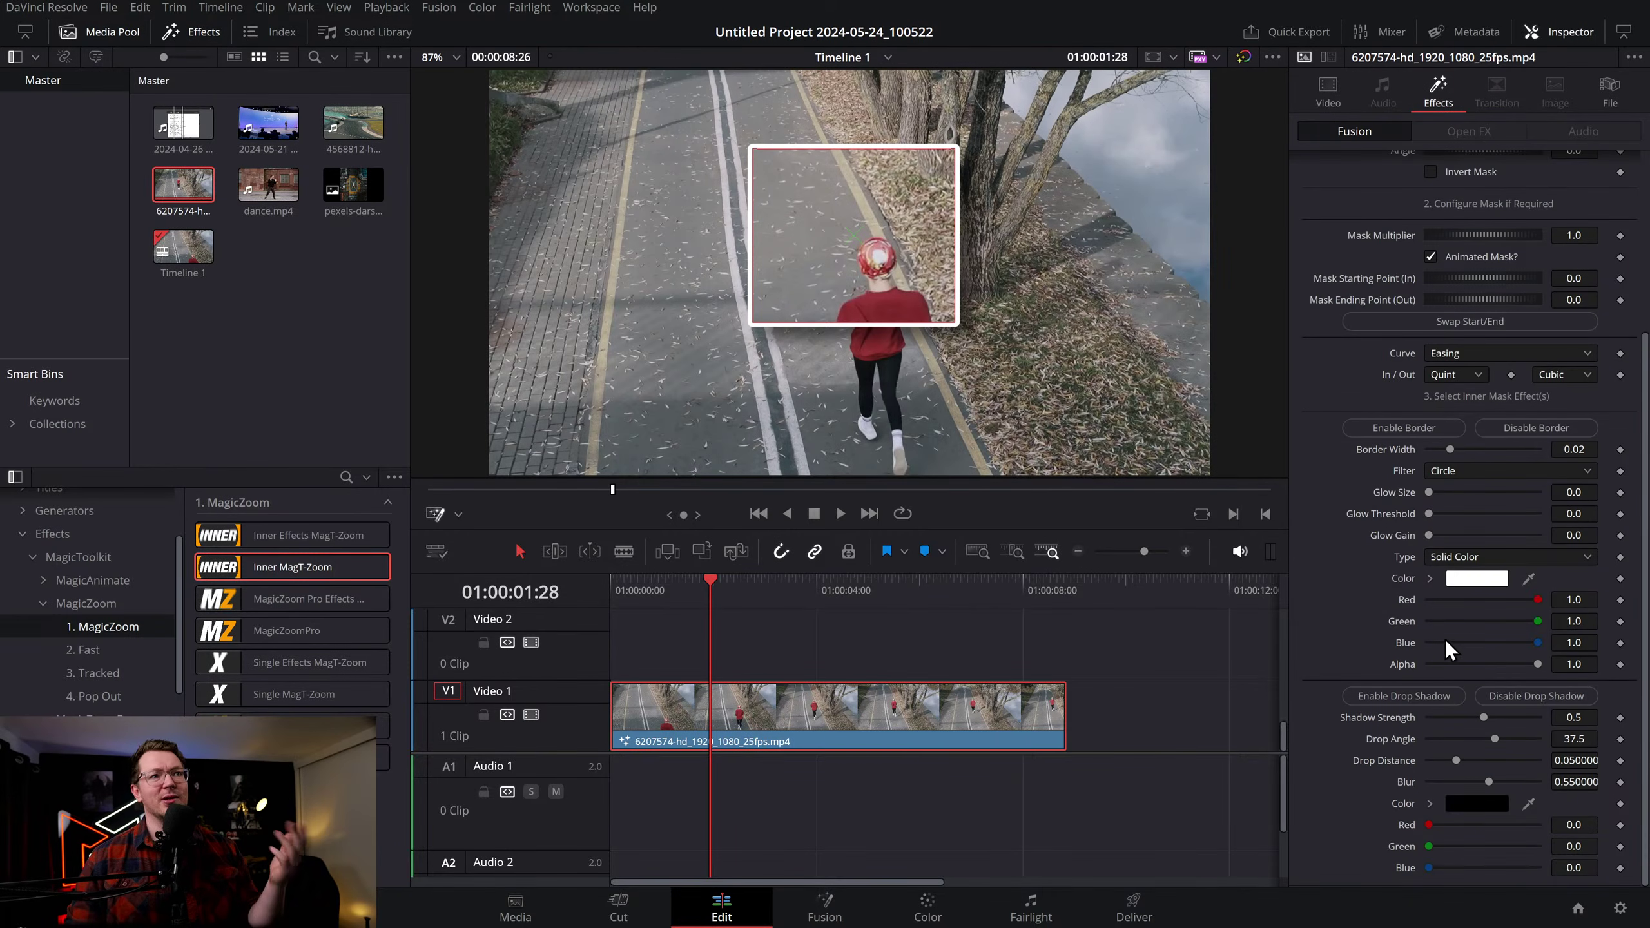
left_click(1520, 697)
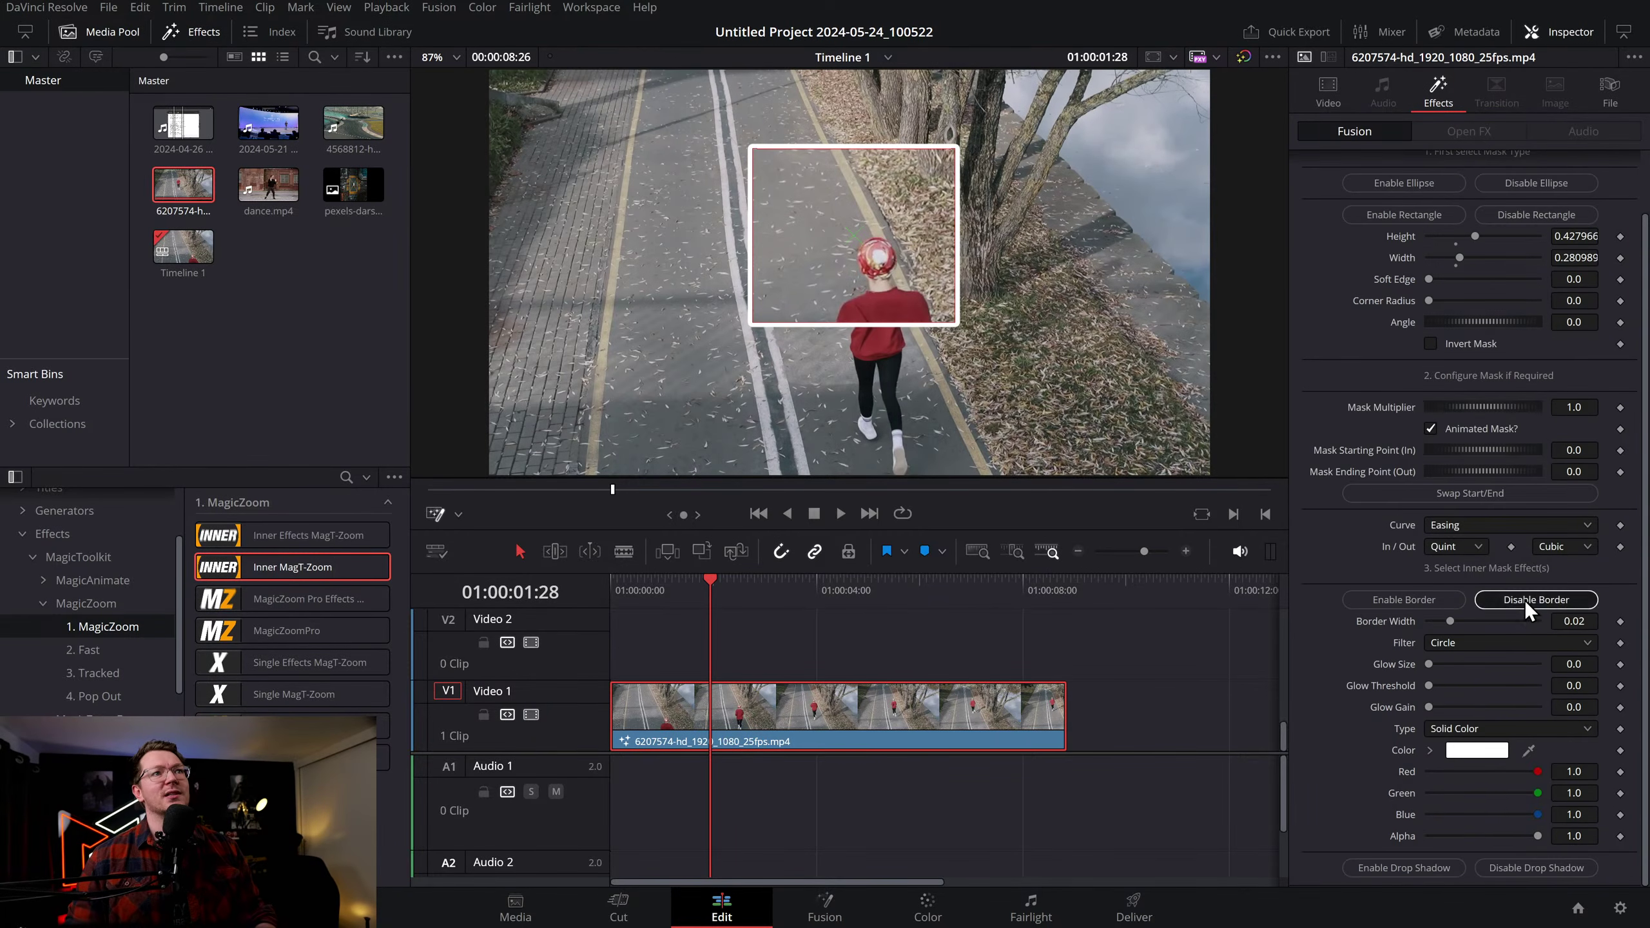
left_click(1524, 600)
left_click(618, 598)
key("space")
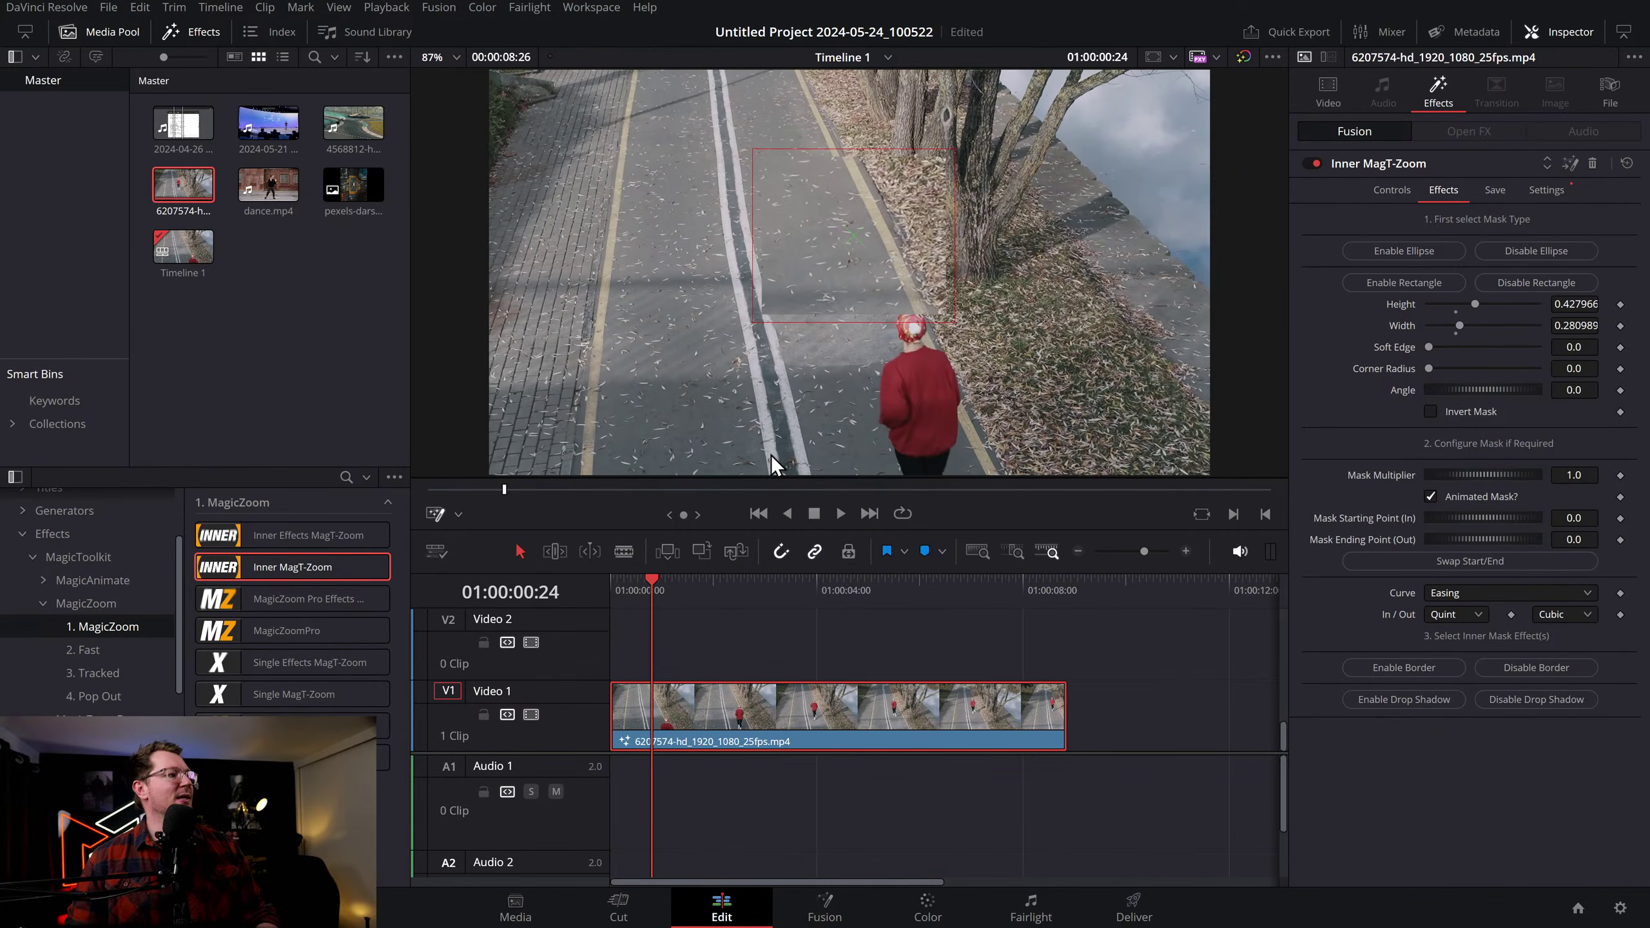
Enlarge the rectangular mask to height 0.639830 and width 0.474076 and preview it from the start
left_click_drag(957, 321, 1025, 366)
left_click(613, 597)
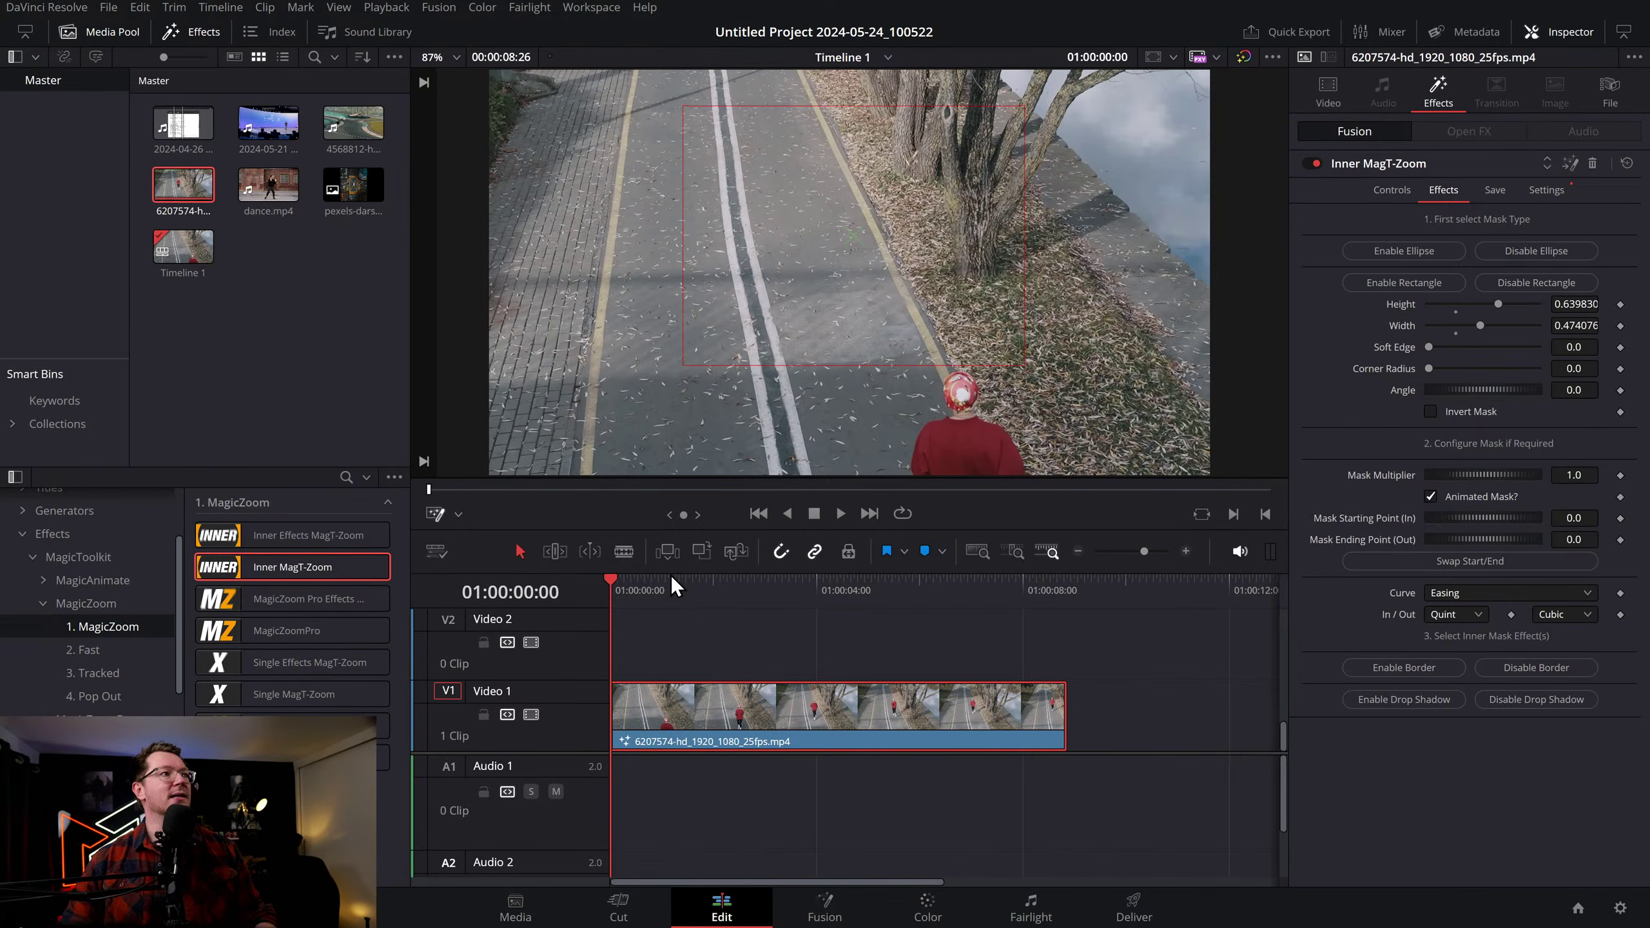
key("space")
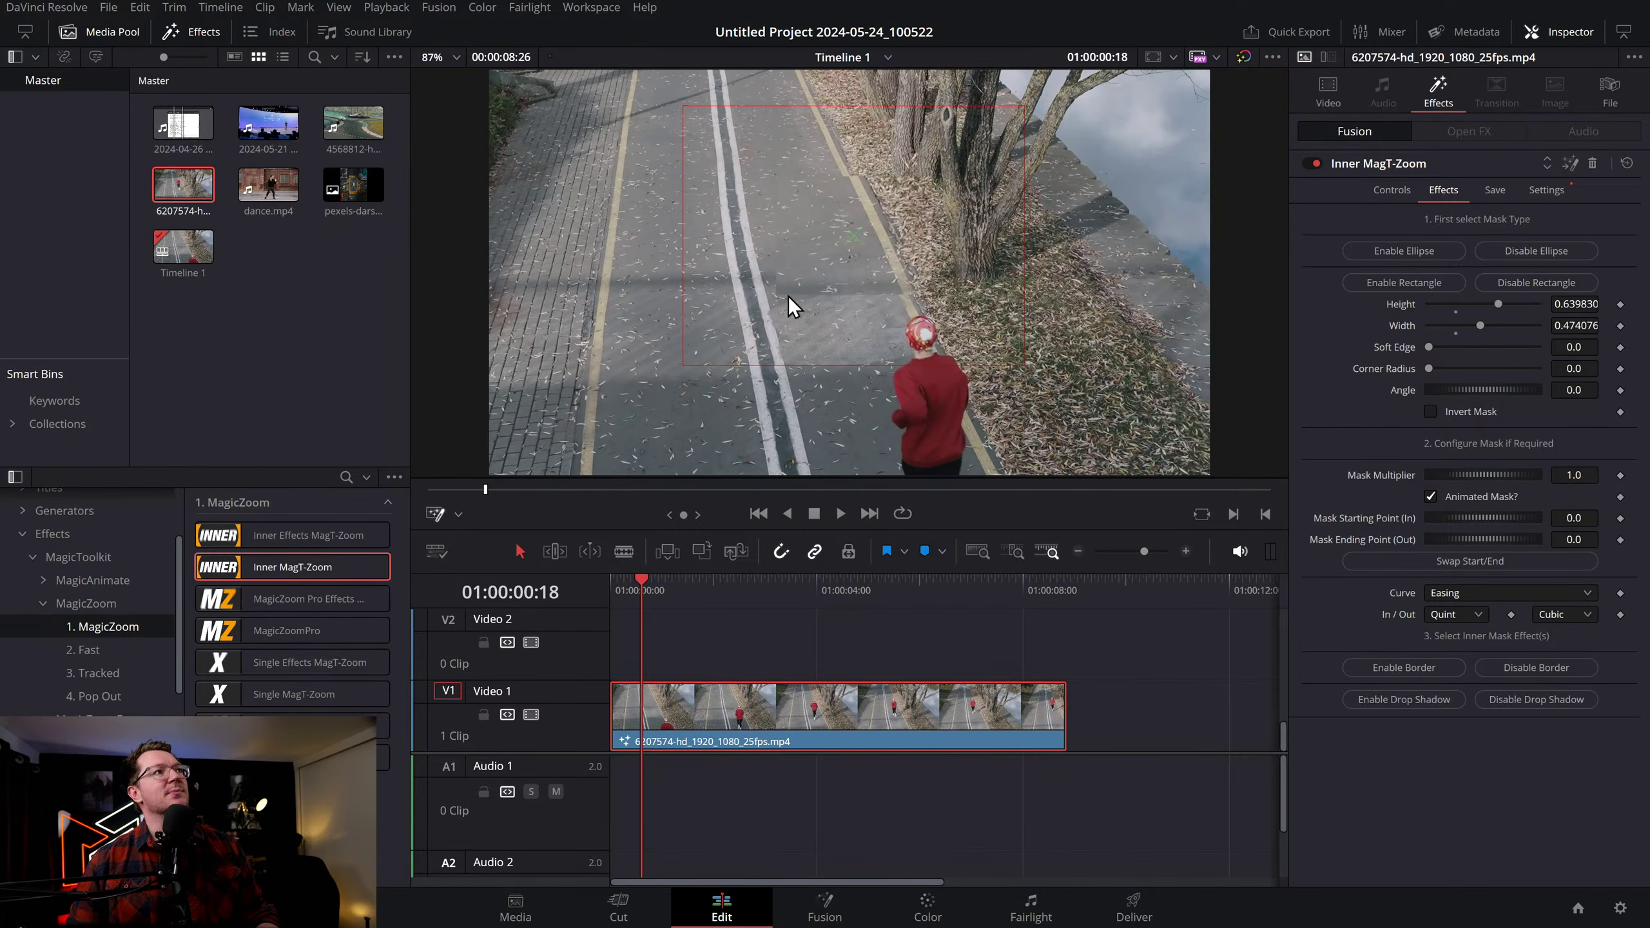
Turn off the mask animation and preview the inner zoom from the start of the clip
left_click(1453, 499)
left_click_drag(678, 606, 603, 595)
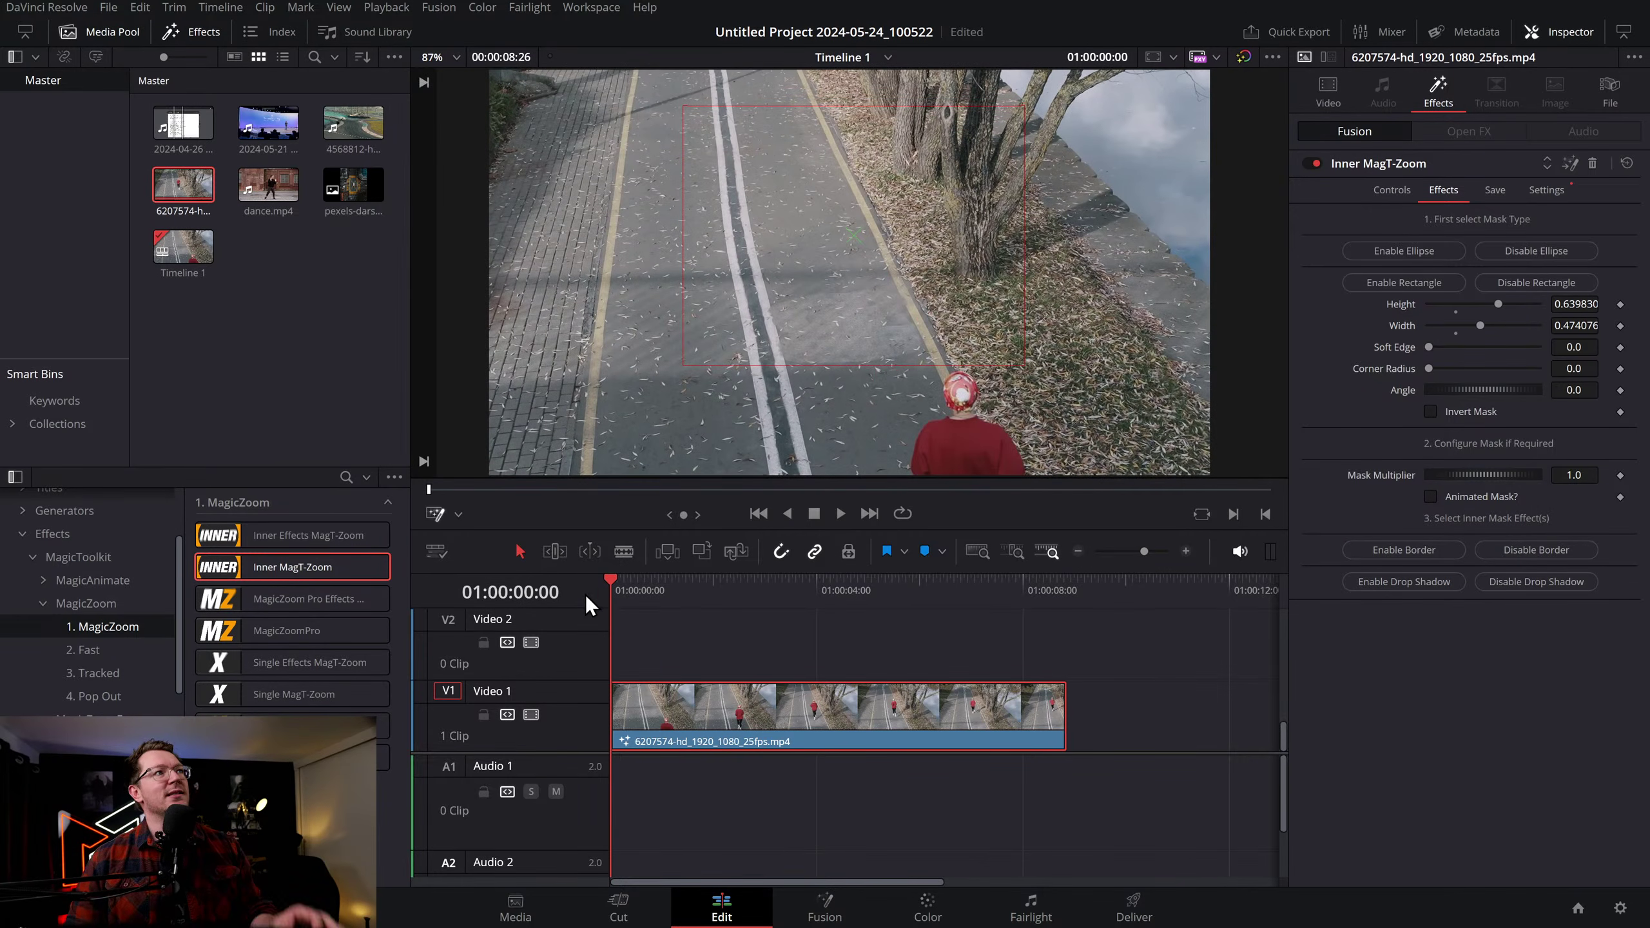
key("space")
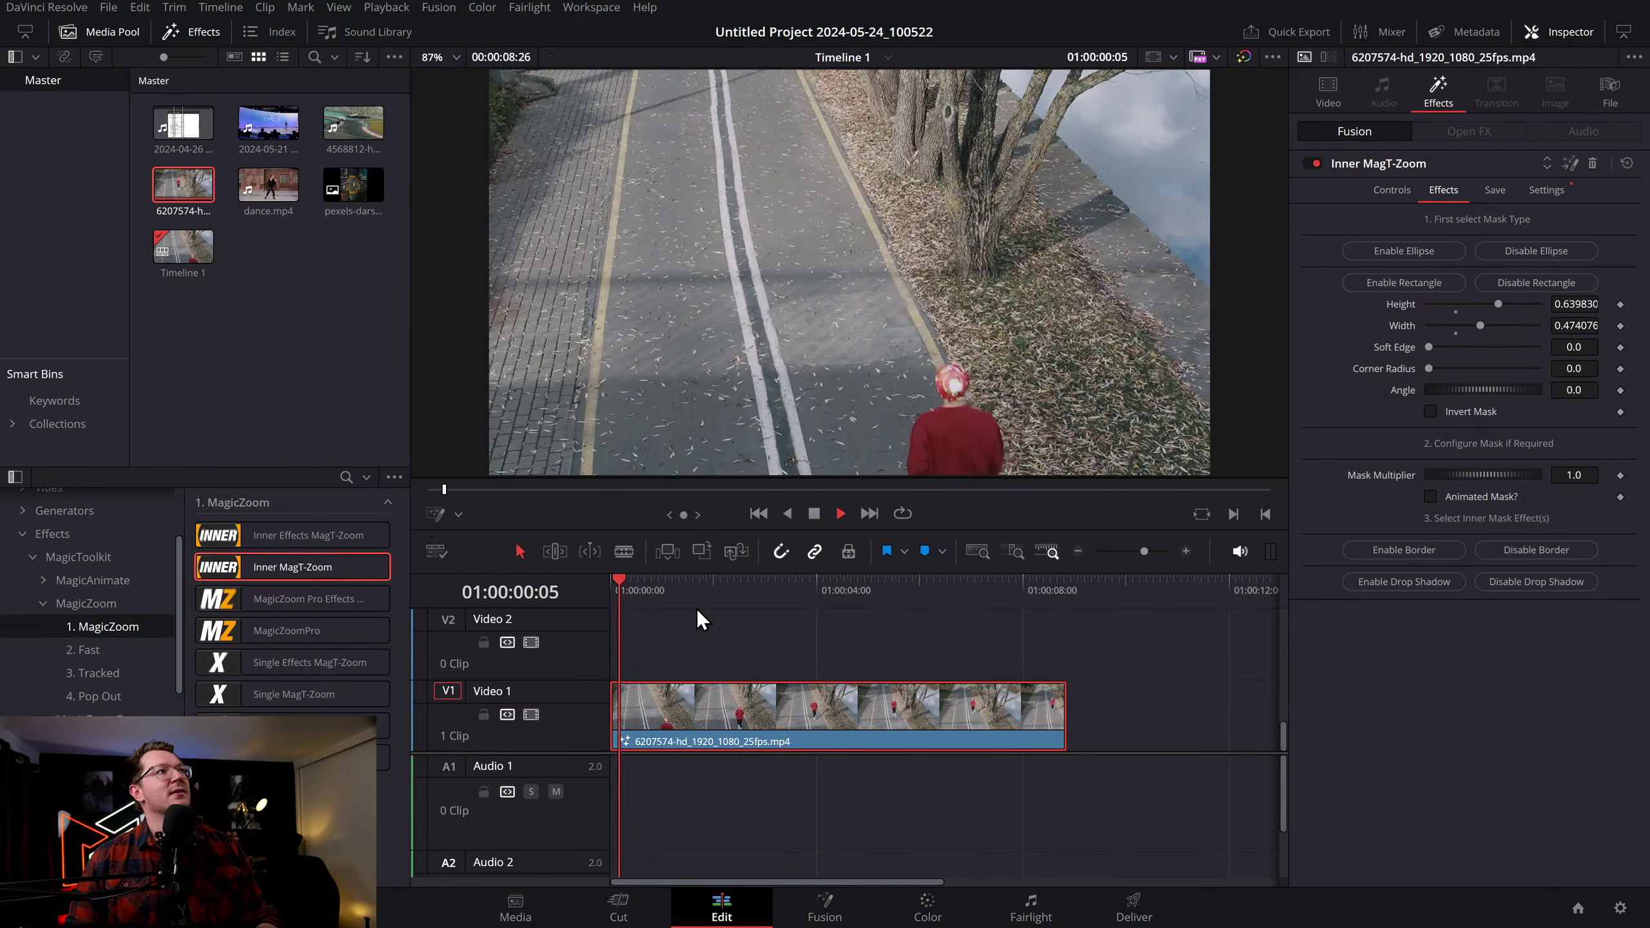
left_click_drag(656, 594, 588, 587)
key("space")
key("space")
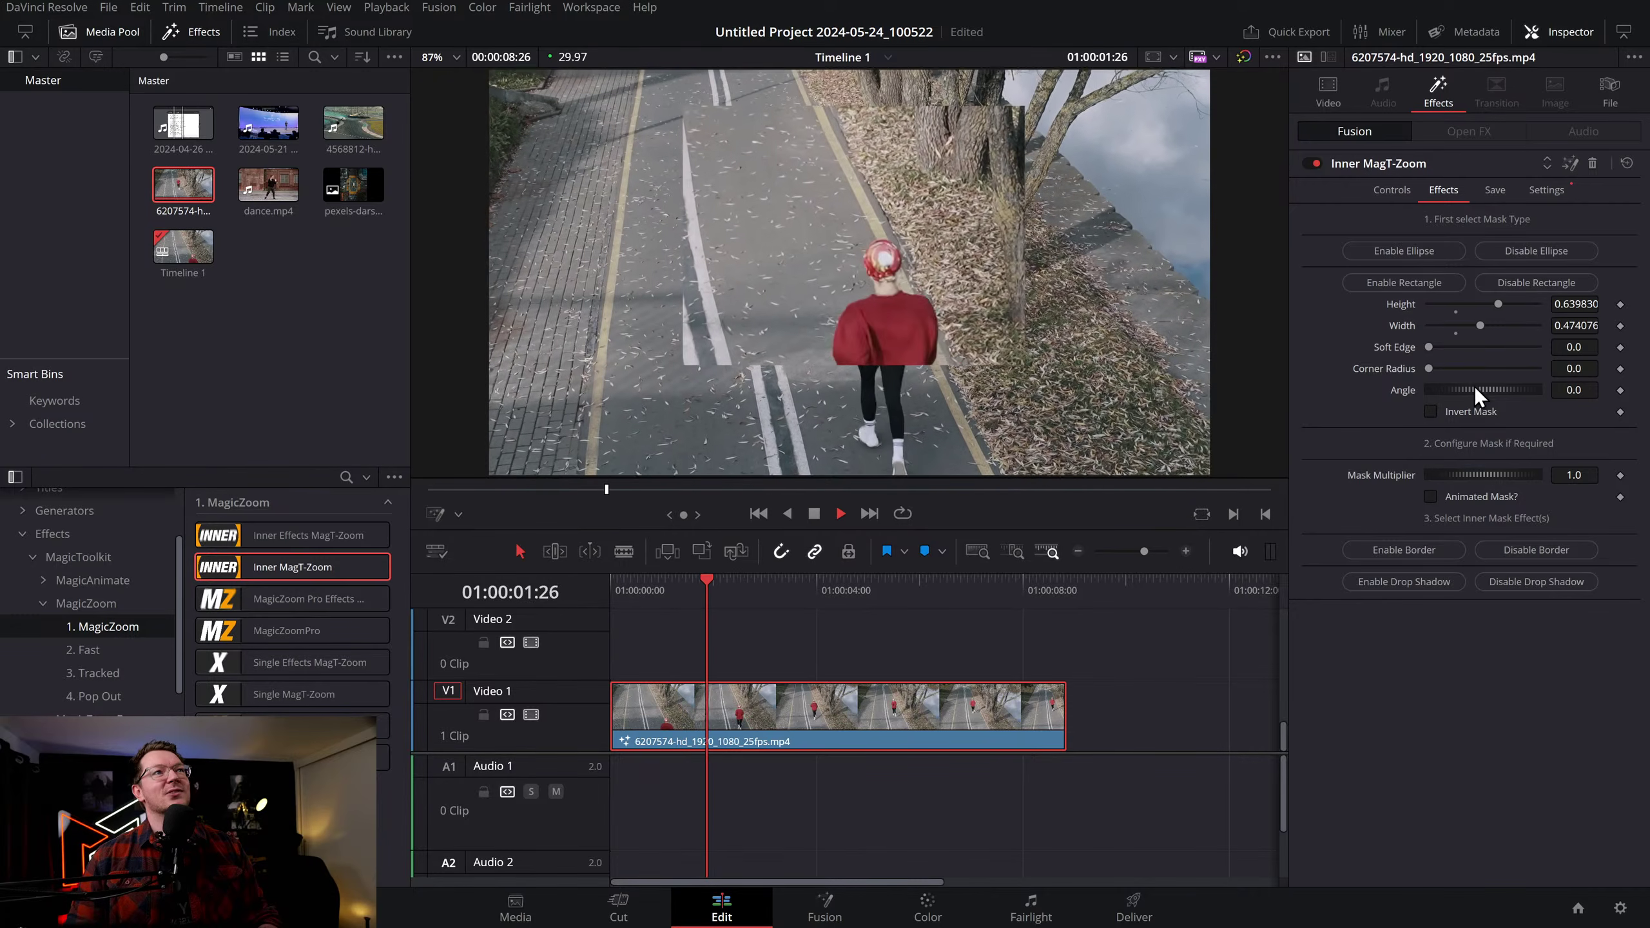
Set the inner zoom's zoom-out point at 1.8018 seconds and preview the zoom-out
key("space")
left_click(1397, 189)
left_click(1527, 454)
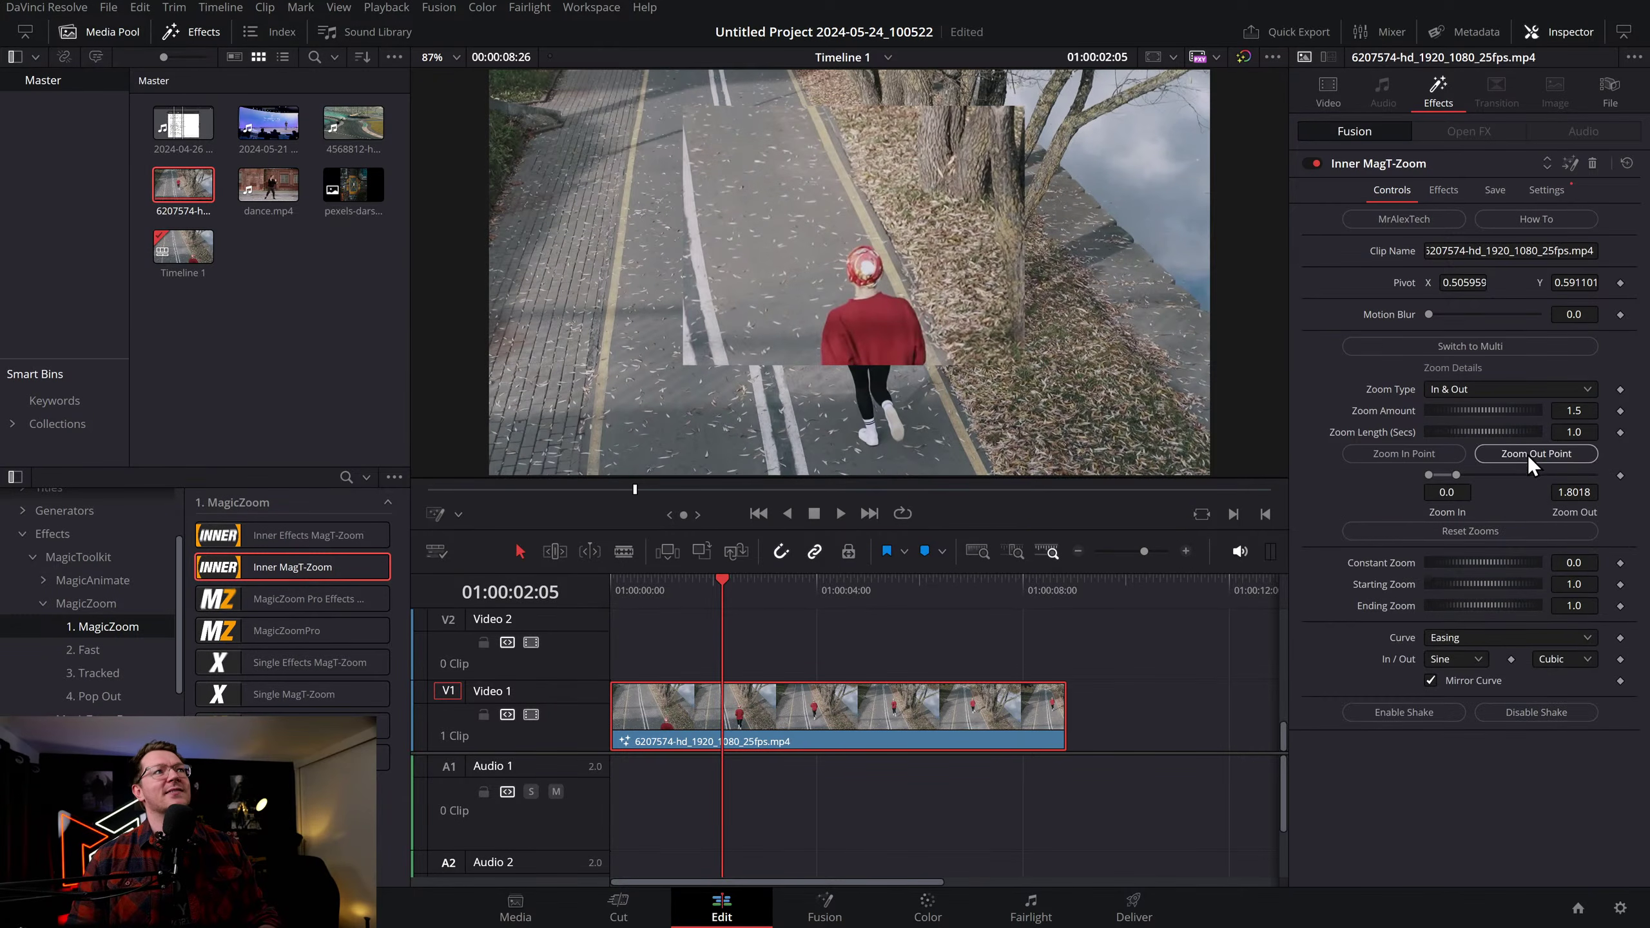
key("space")
key("space")
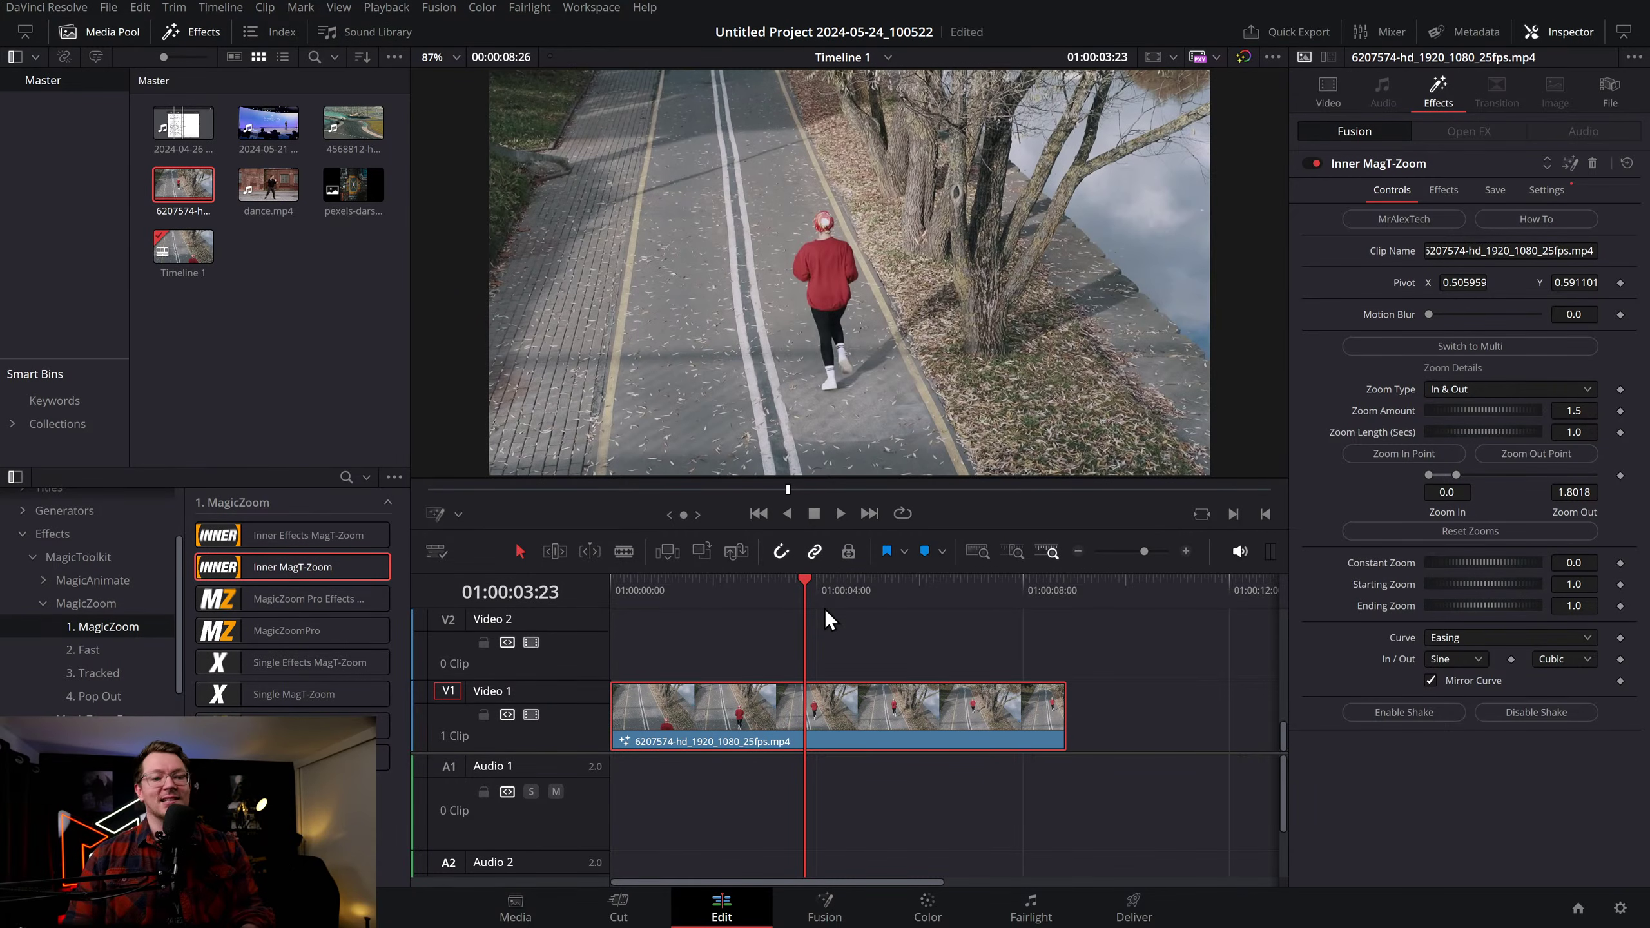
Replace Inner MagT-Zoom on the runner clip with Single Effects MagT-Zoom and preview it from the start
left_click(1596, 162)
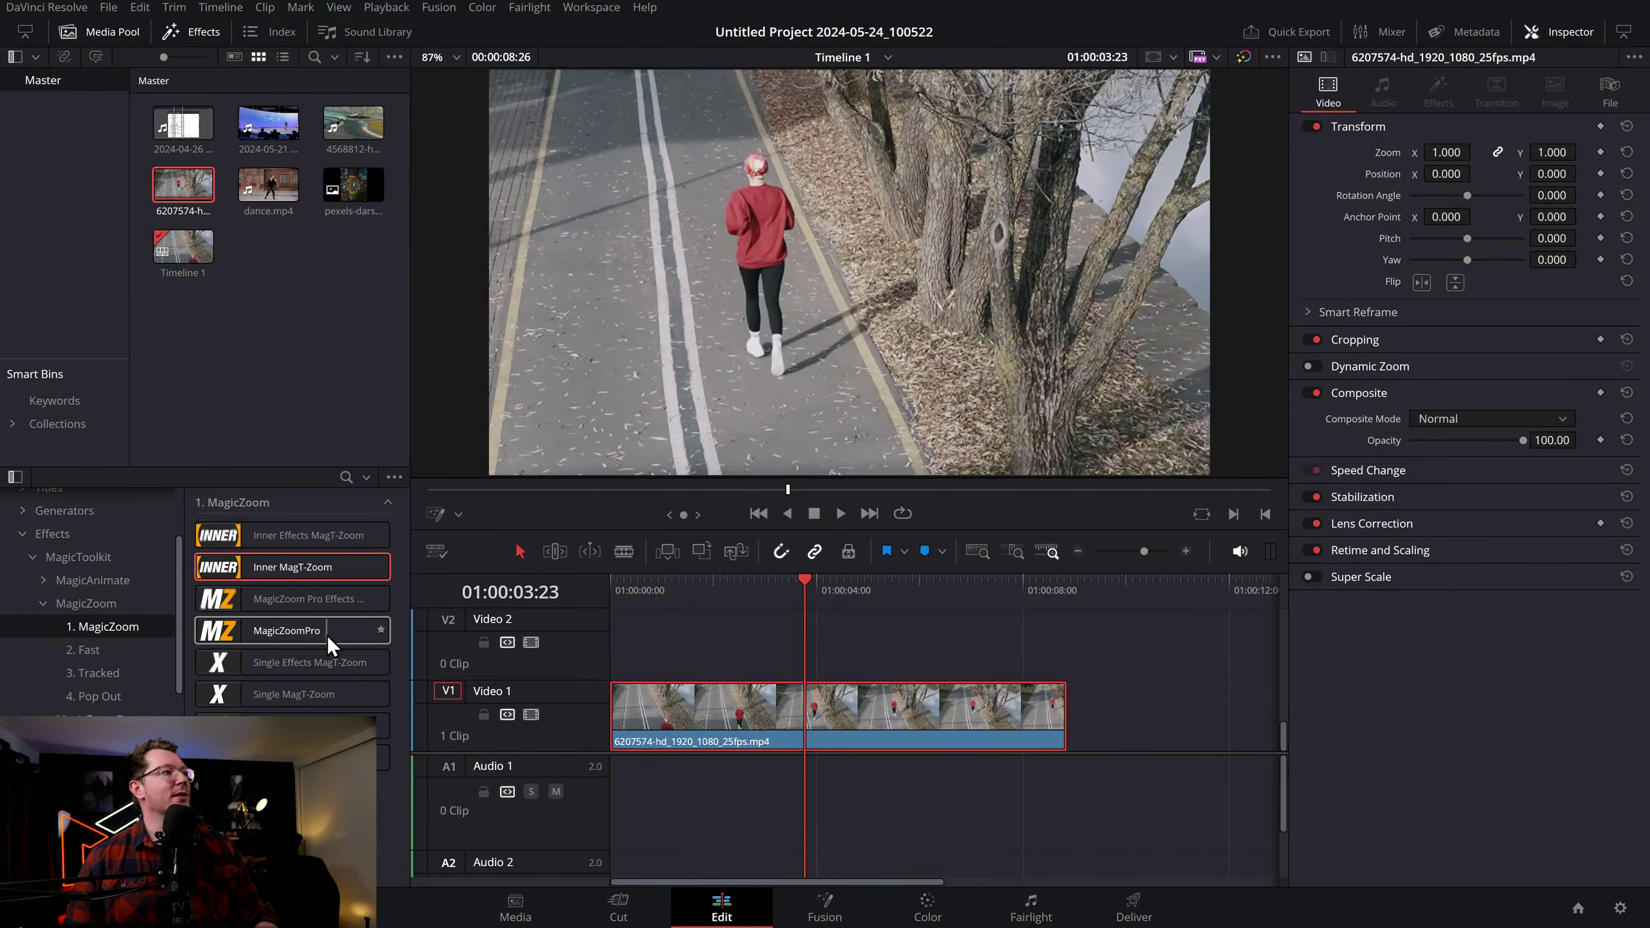
left_click_drag(263, 665, 759, 709)
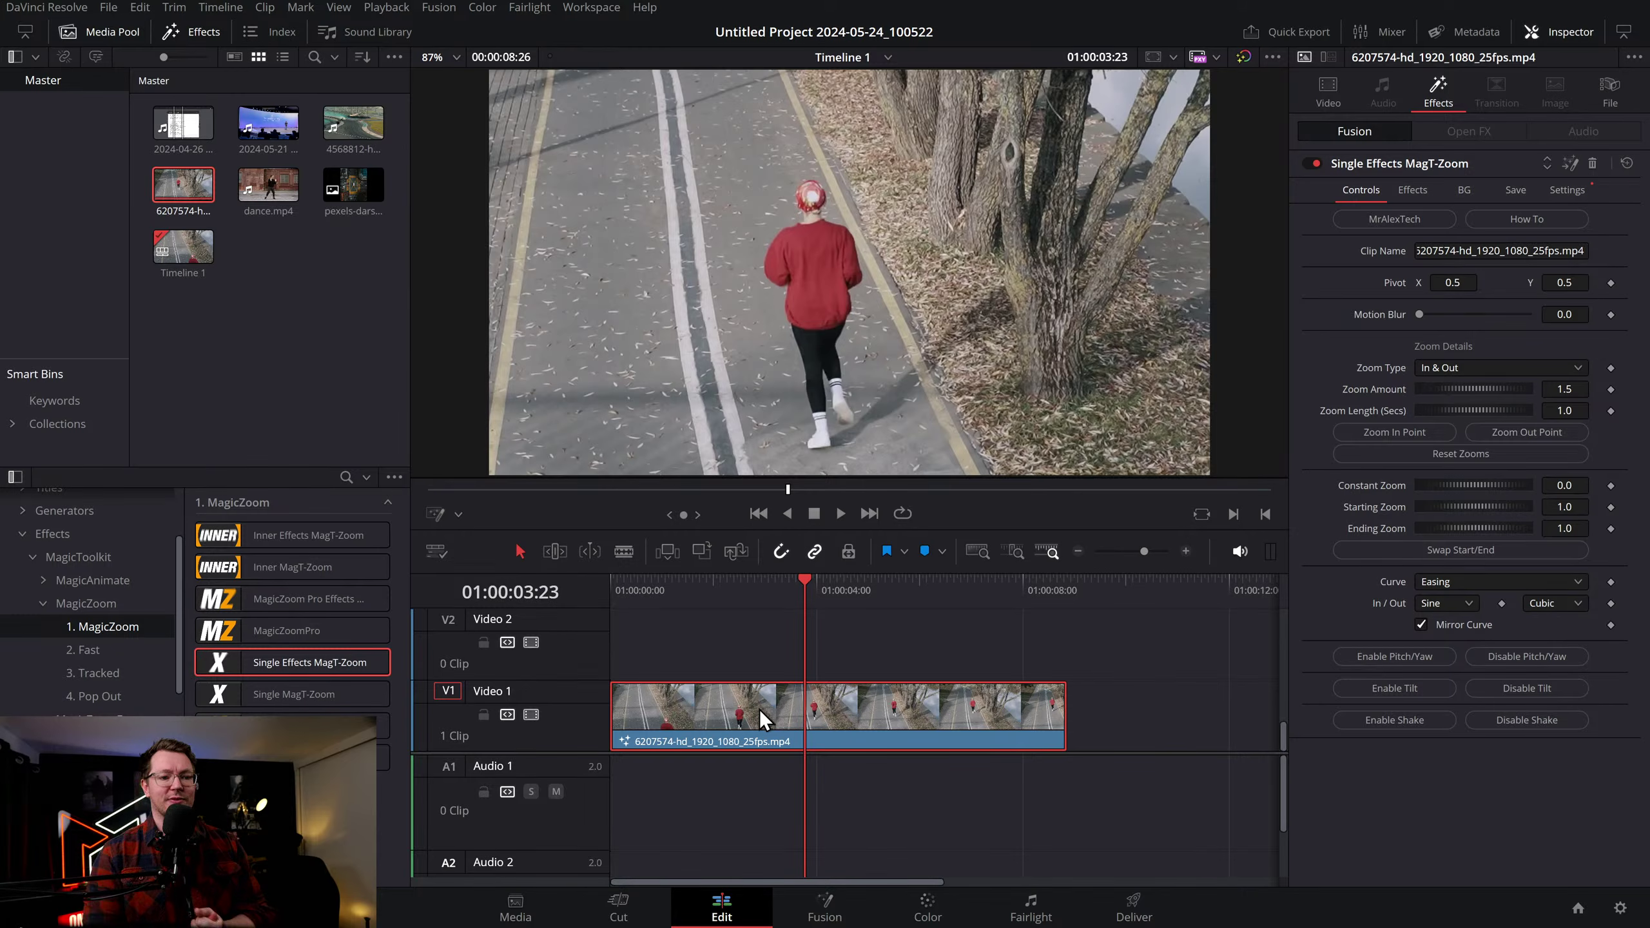
left_click_drag(803, 585, 562, 571)
key("space")
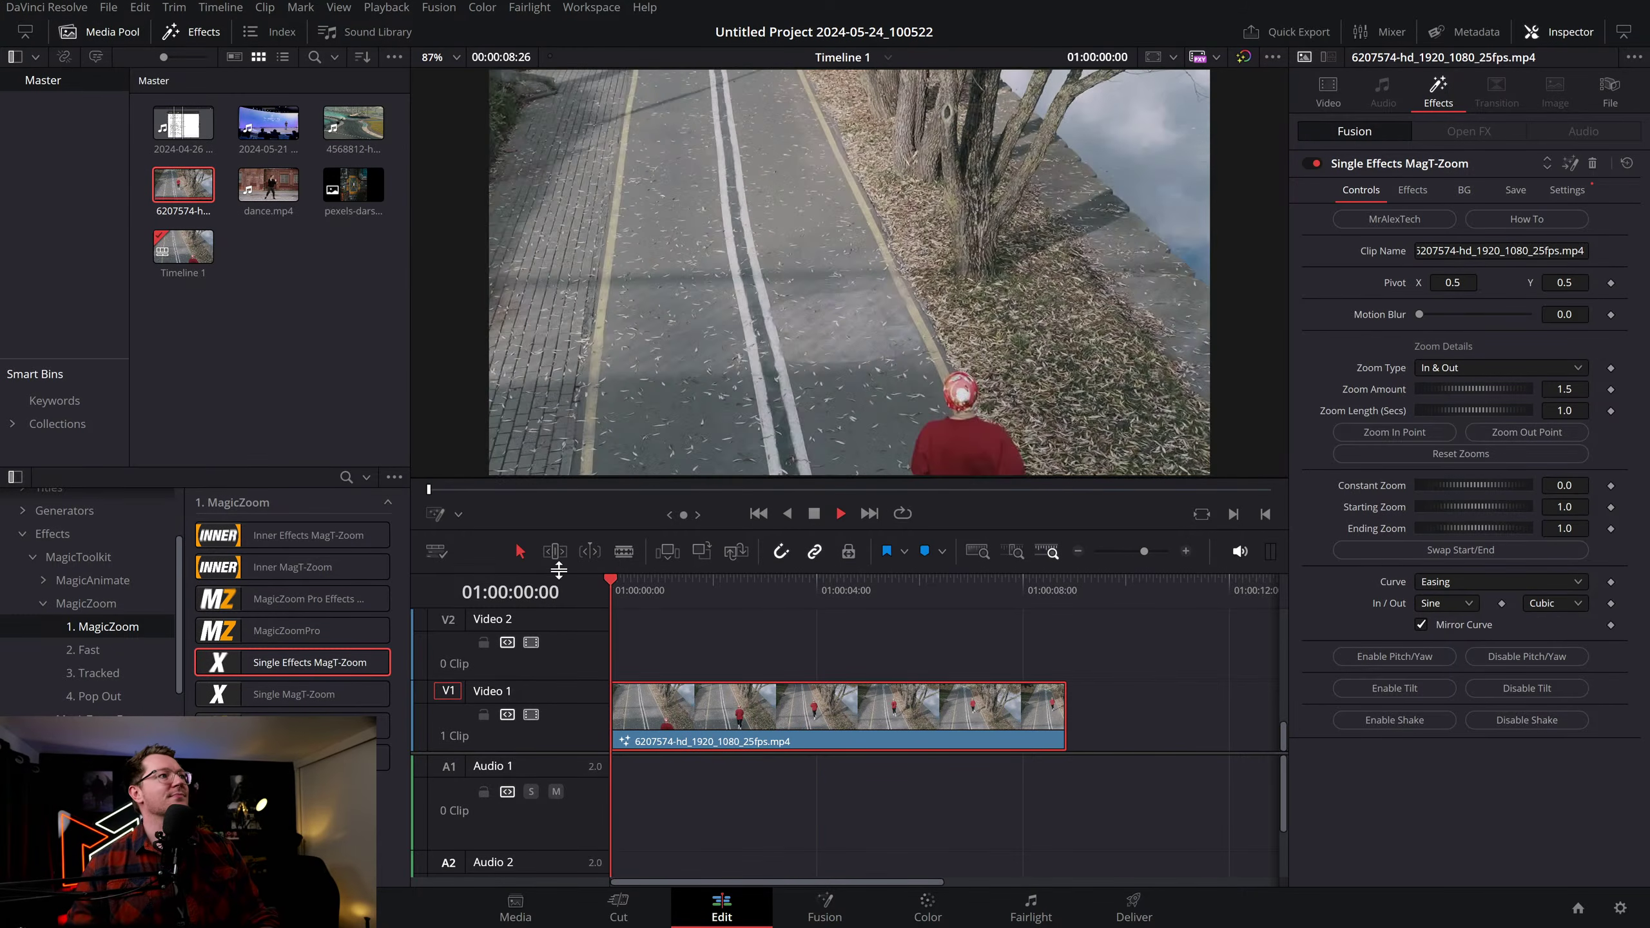
key("space")
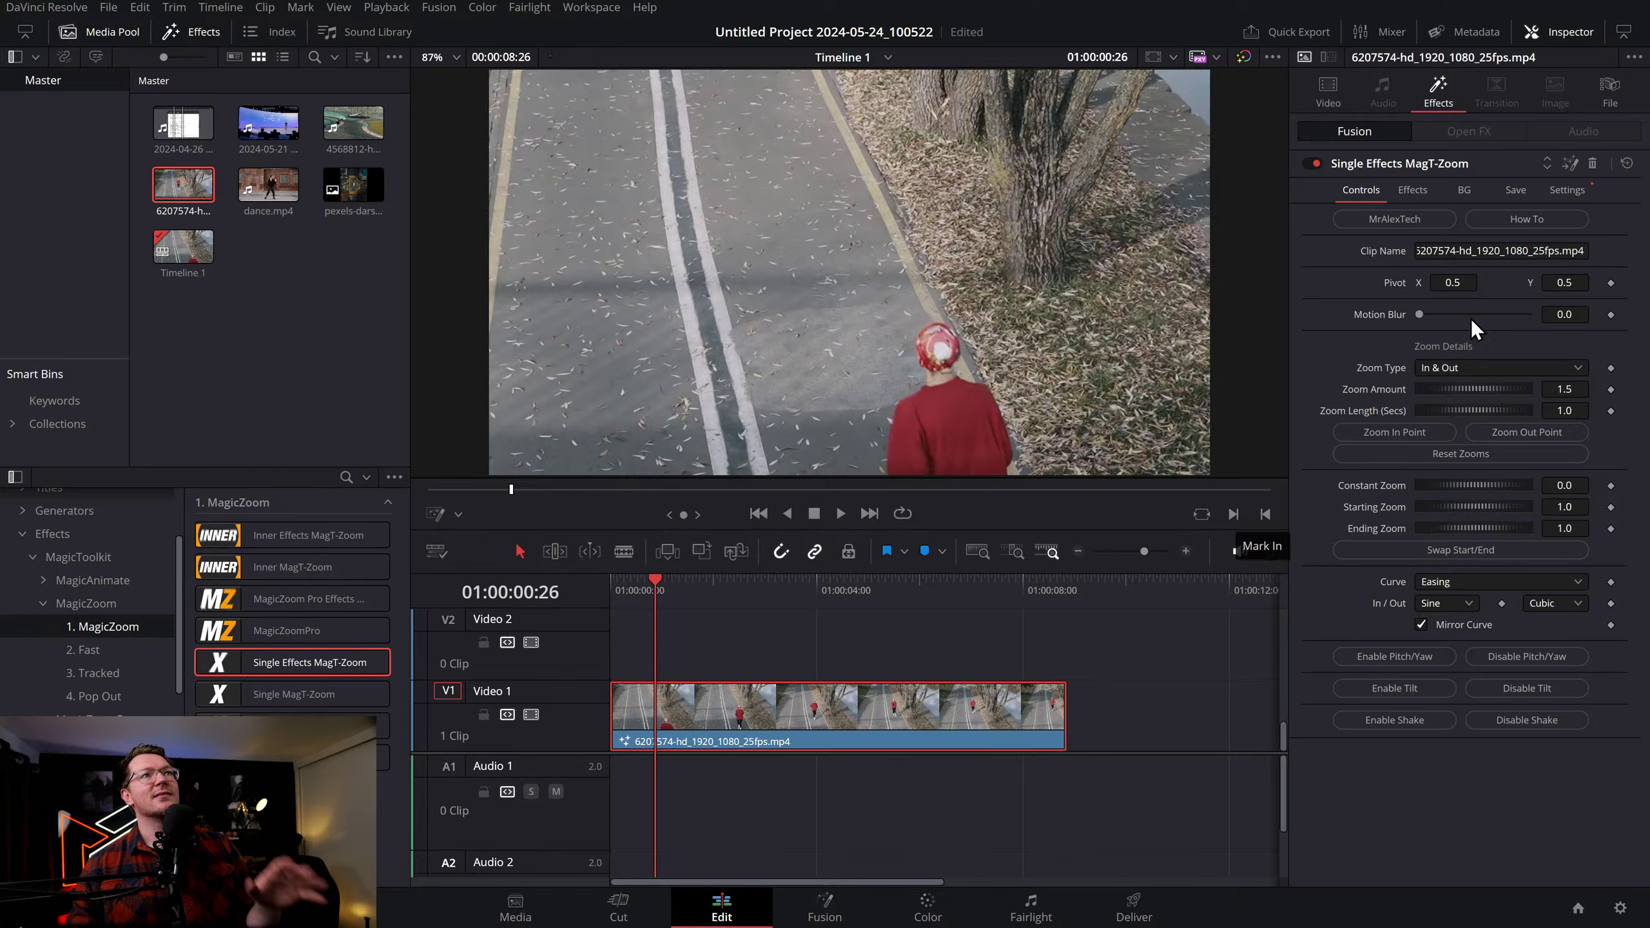
Replace Single Effects MagT-Zoom with MagicZoom Pro Effects MagT-Zoom, preview it from the start and open its mask effect settings
left_click(1590, 164)
left_click_drag(304, 604, 749, 730)
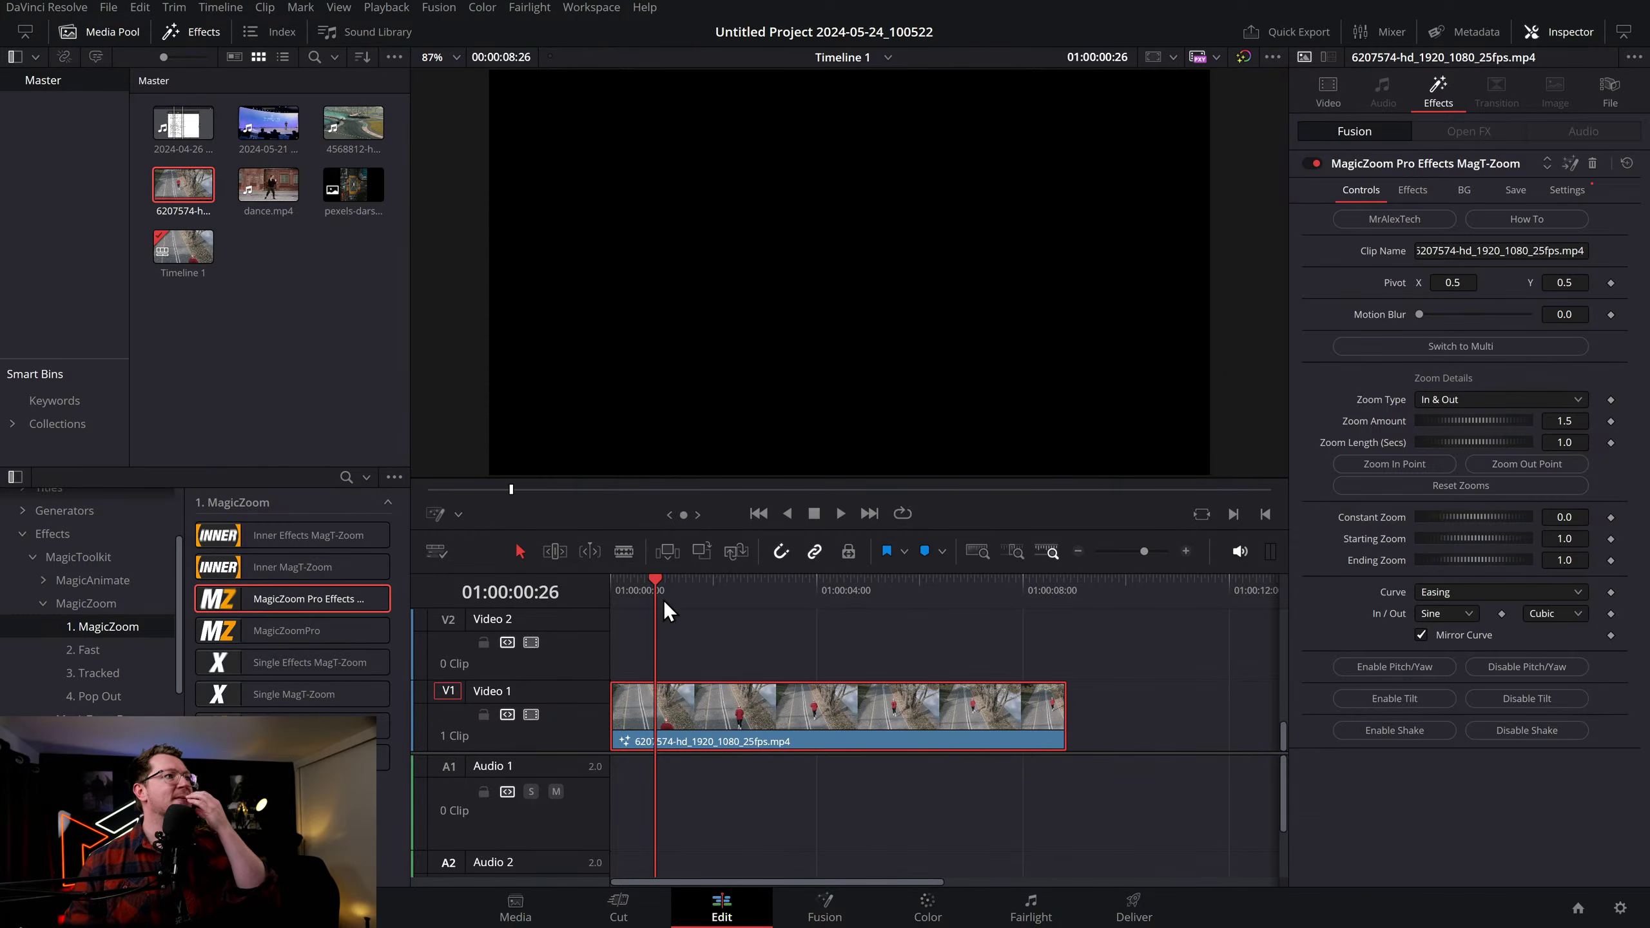
left_click_drag(663, 599, 524, 584)
key("space")
key("space")
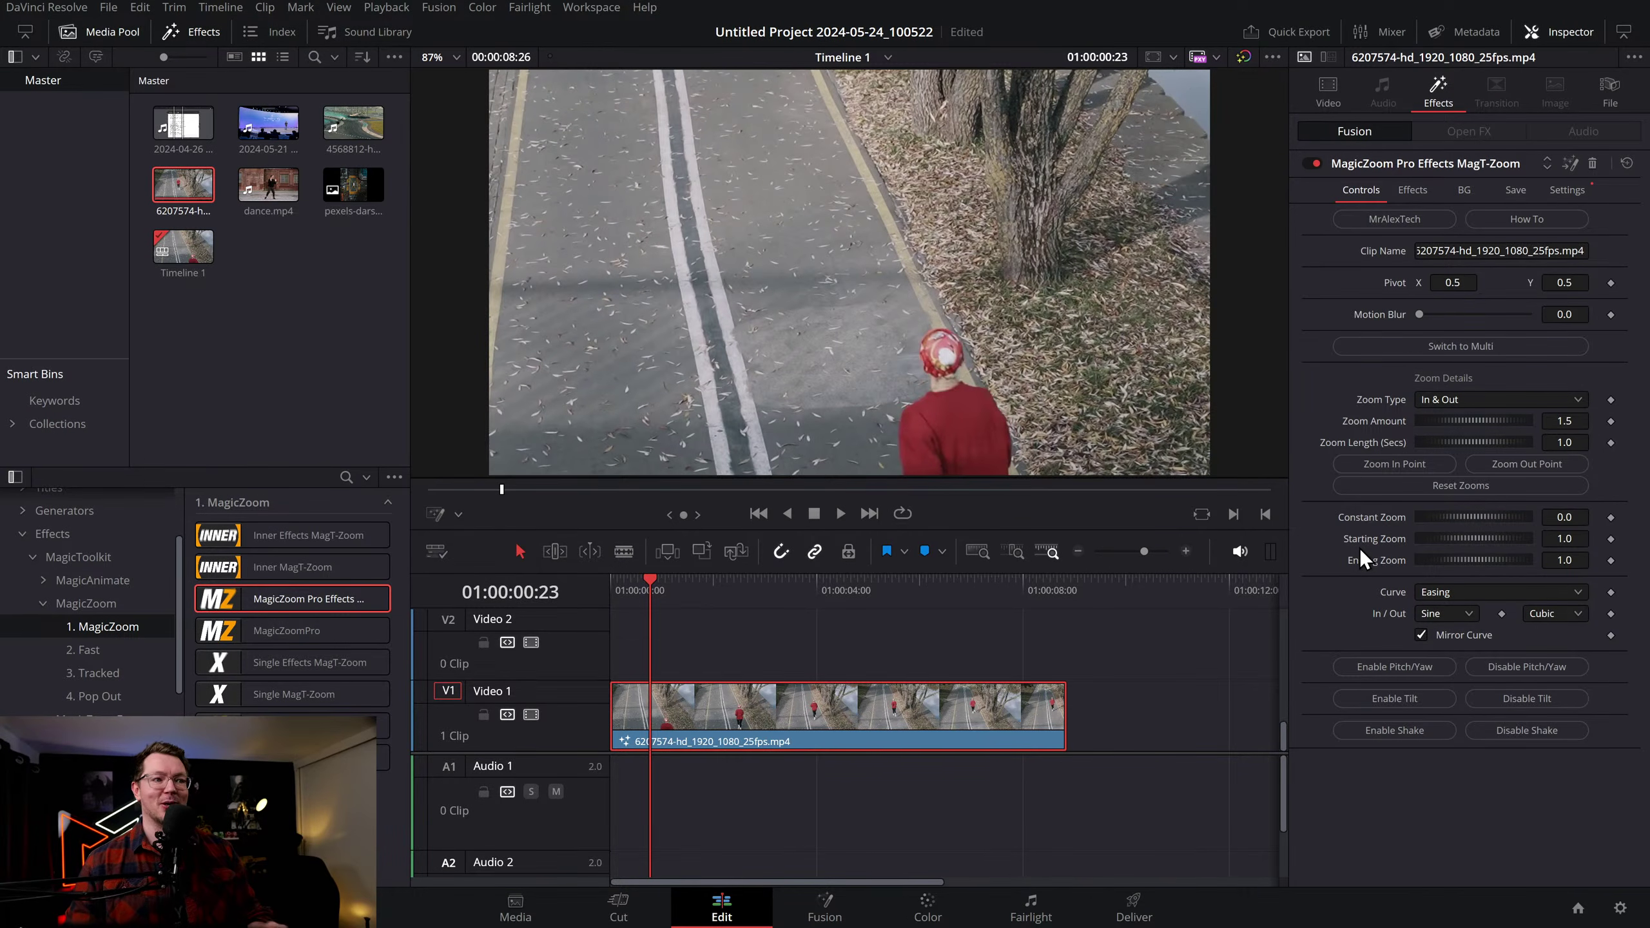
key("space")
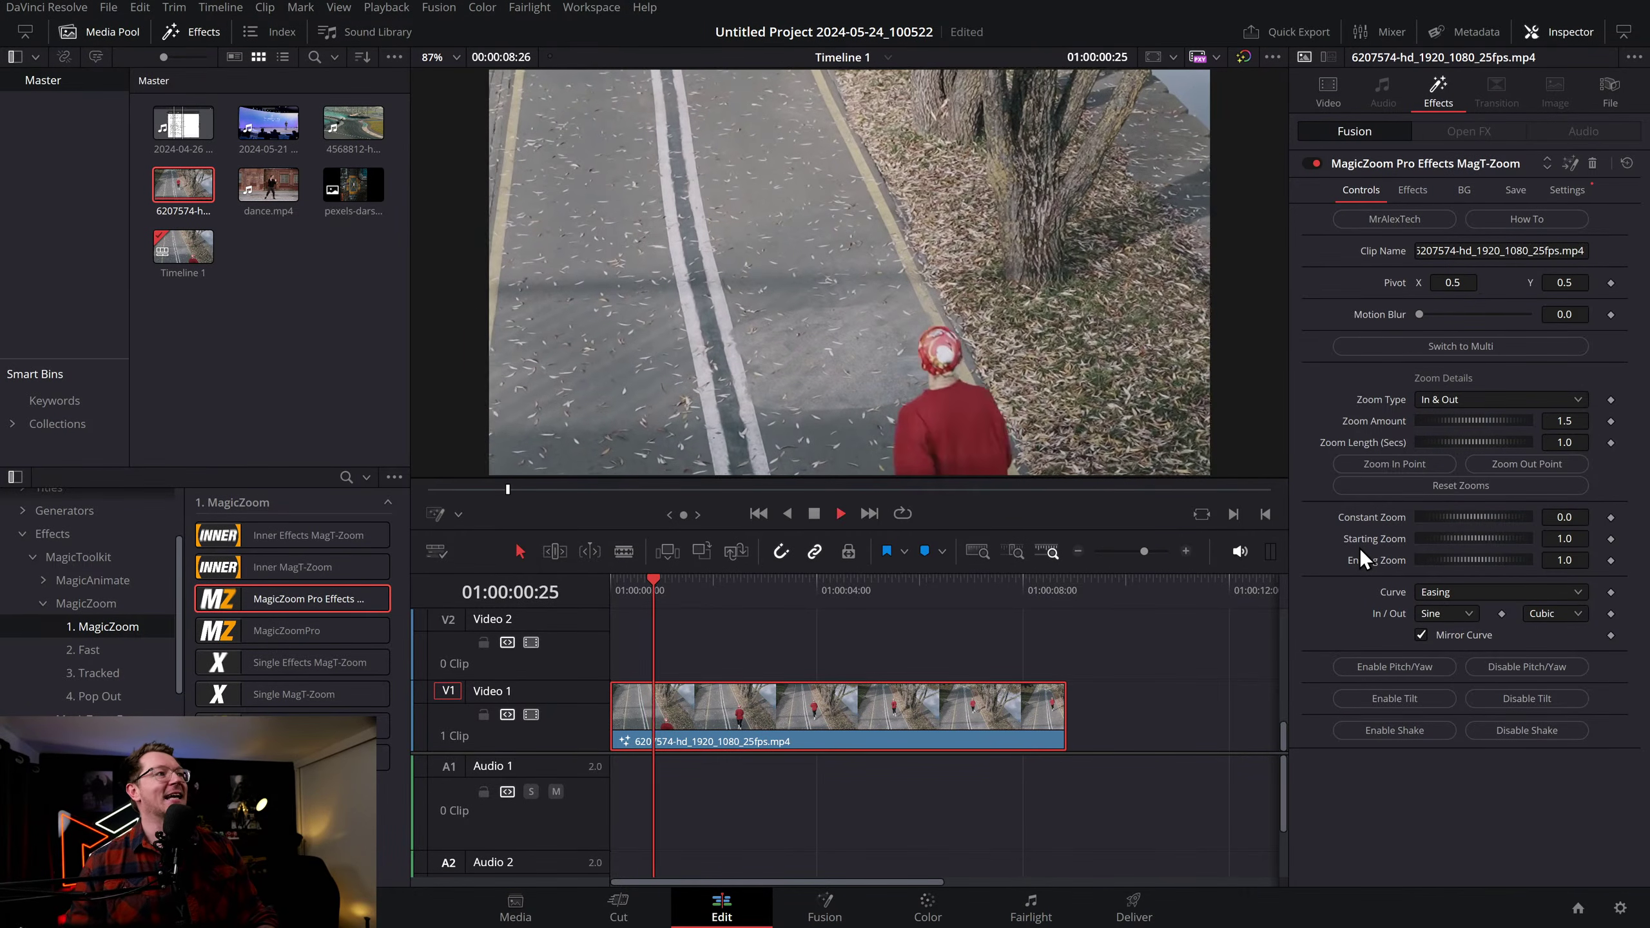
key("space")
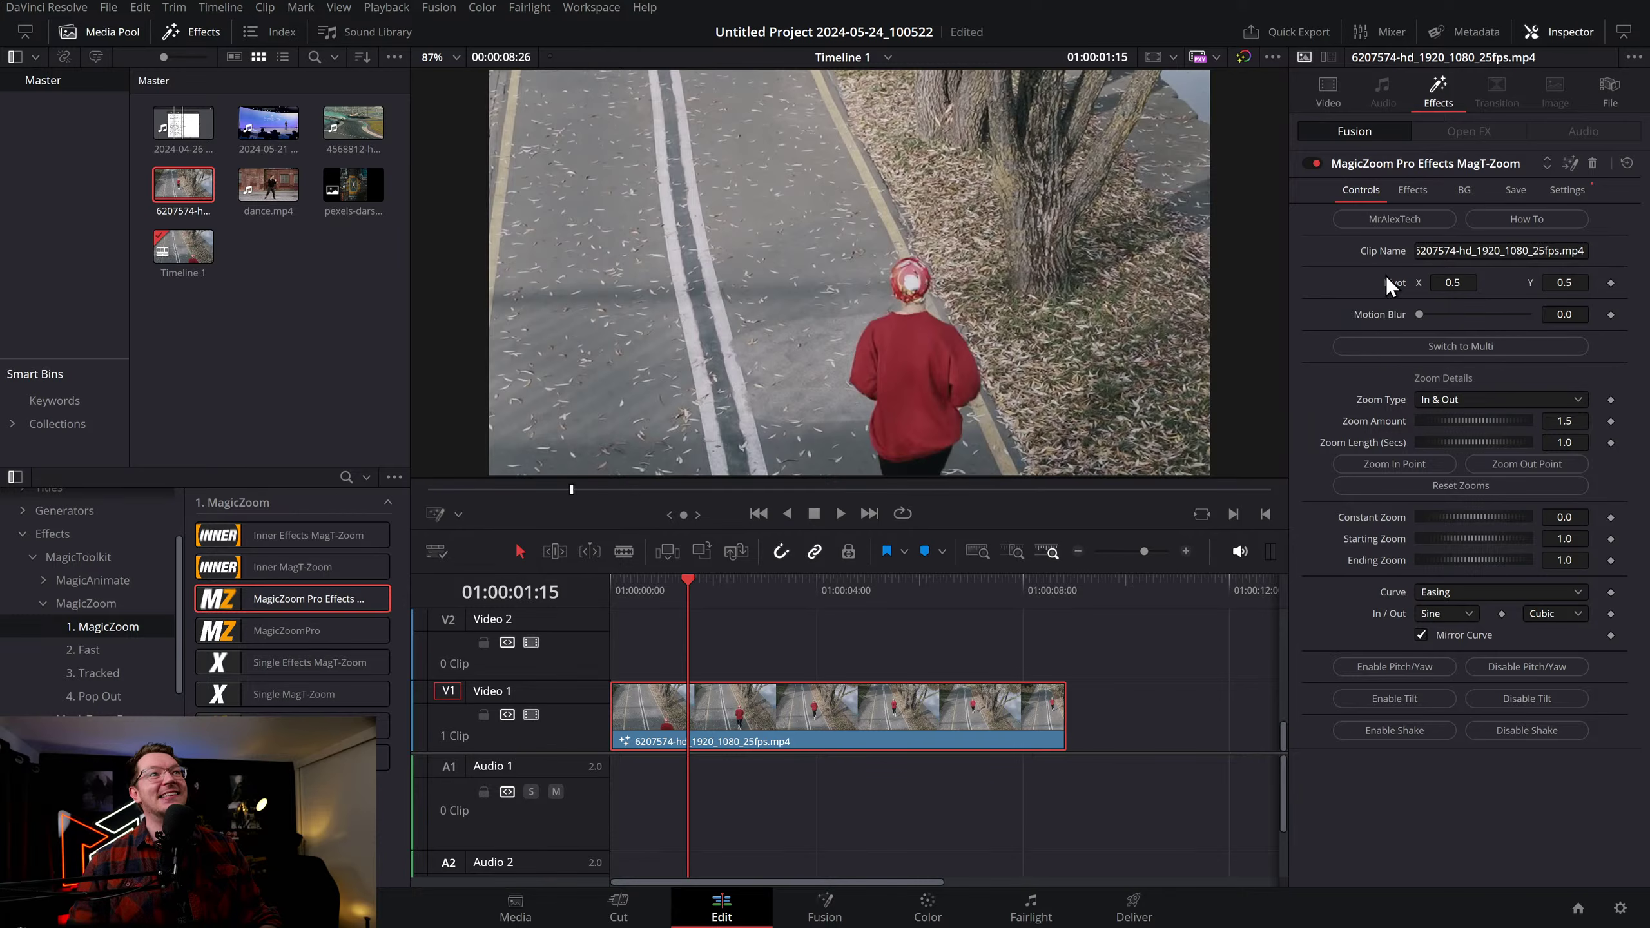
left_click(1418, 195)
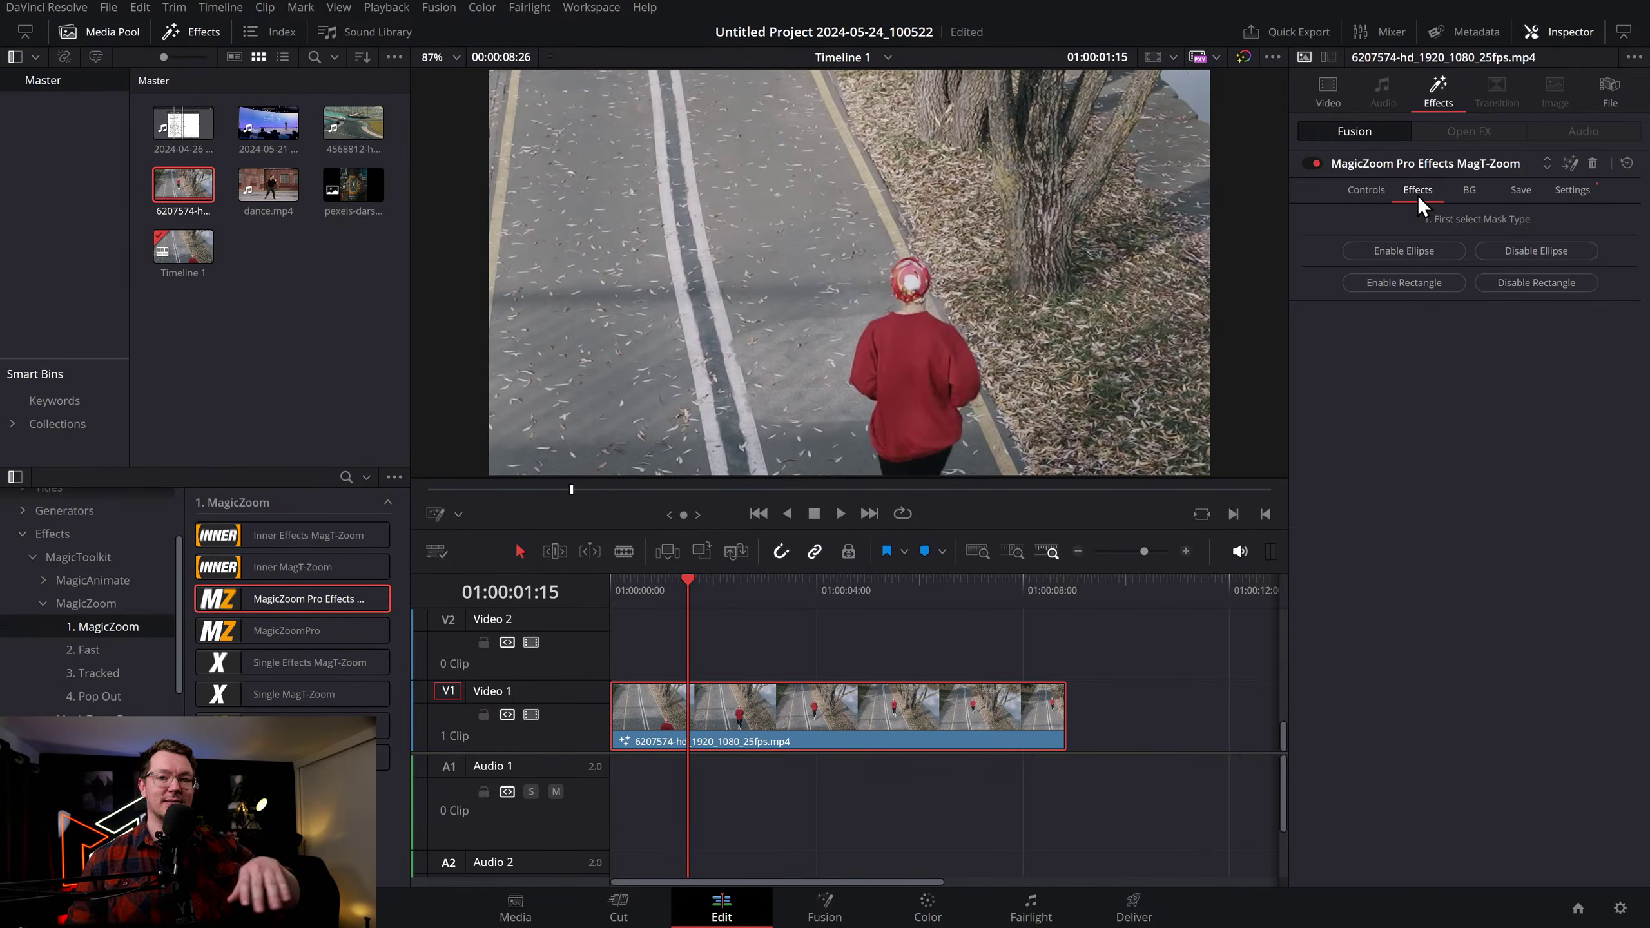
Enable the ellipse mask for the Pro Effects zoom and preview it from the start of the clip
left_click(1410, 254)
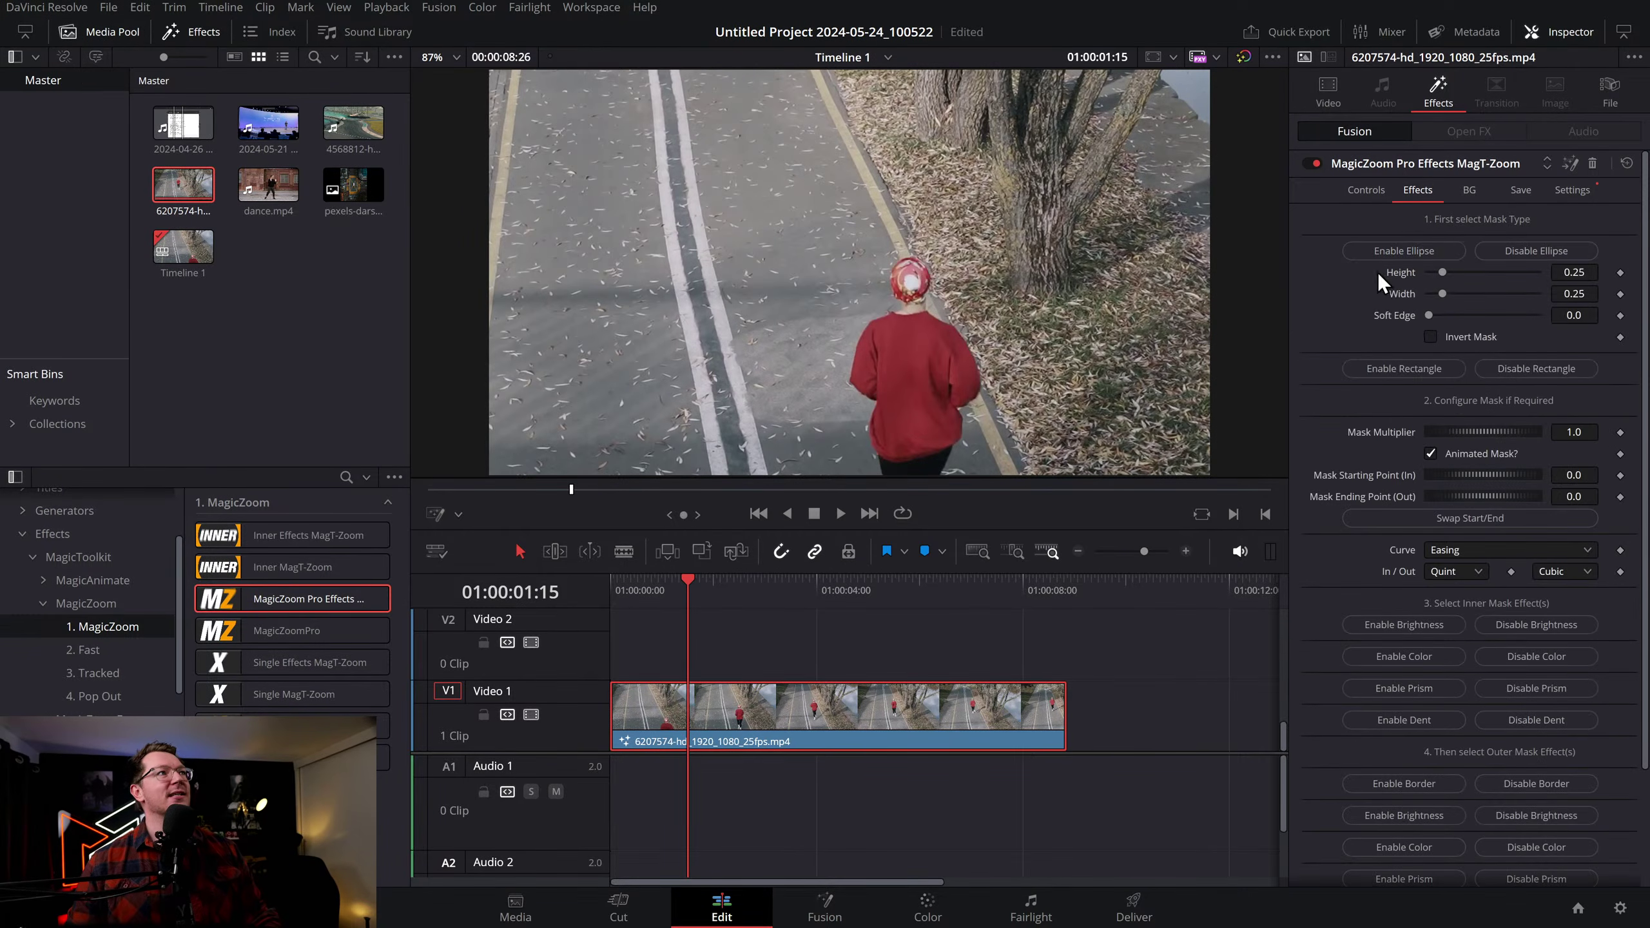
left_click_drag(653, 580, 542, 581)
key("space")
key("space")
Enable the outer mask border and fill the inner mask with a solid color with red at 0.472
scroll(1429, 368, "down", 3)
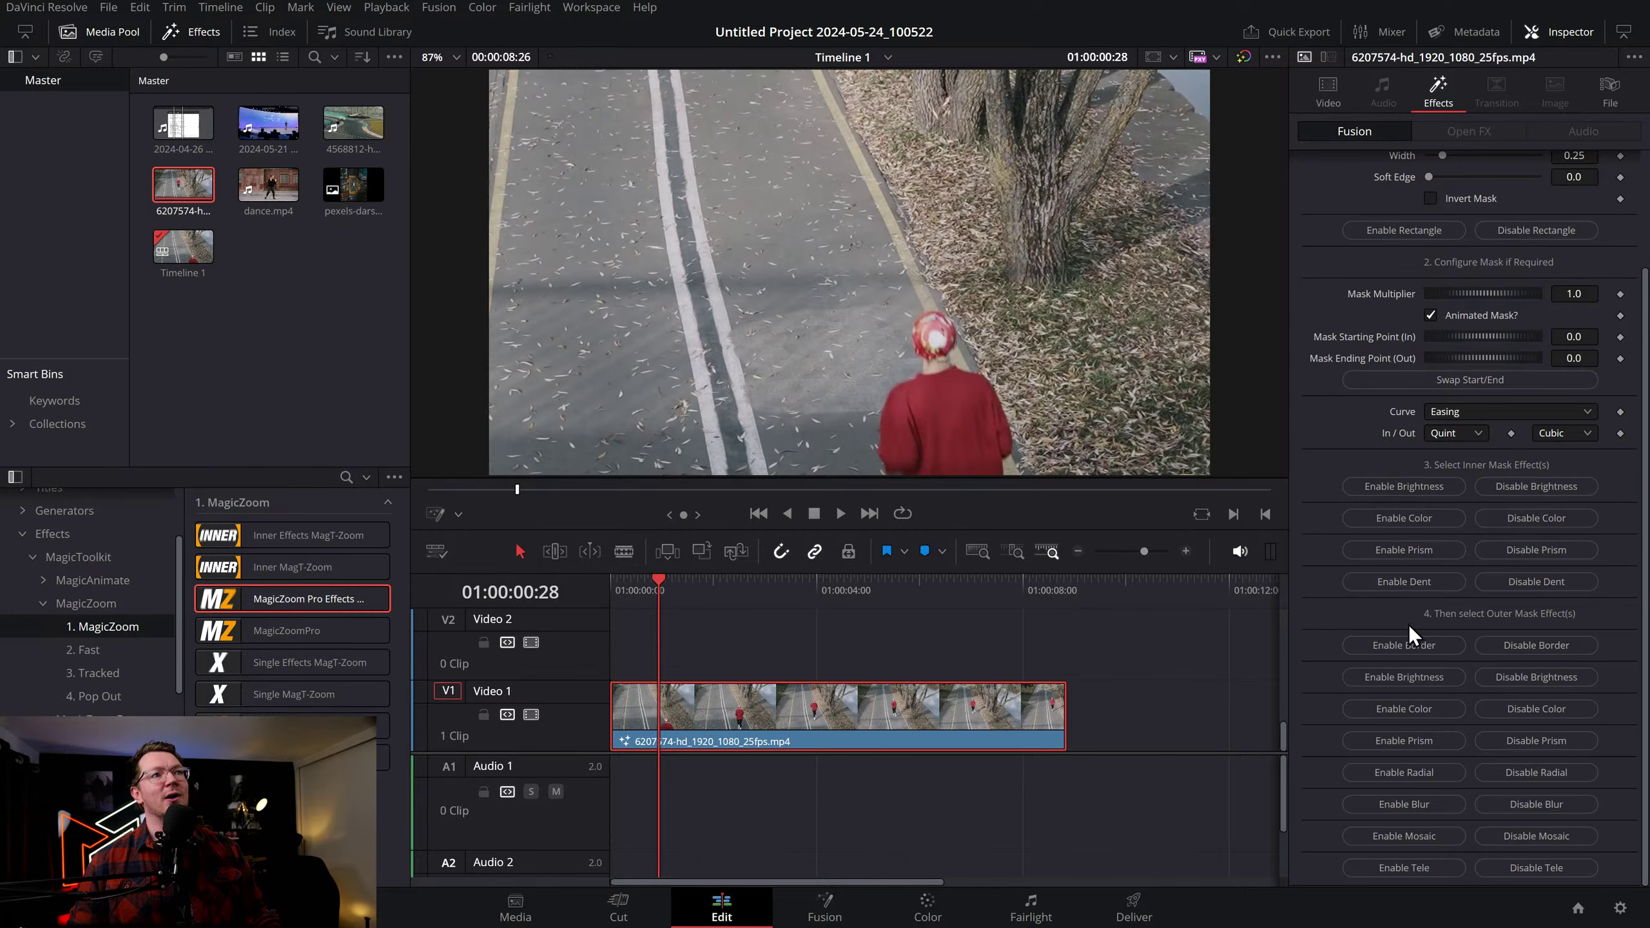
left_click(1406, 643)
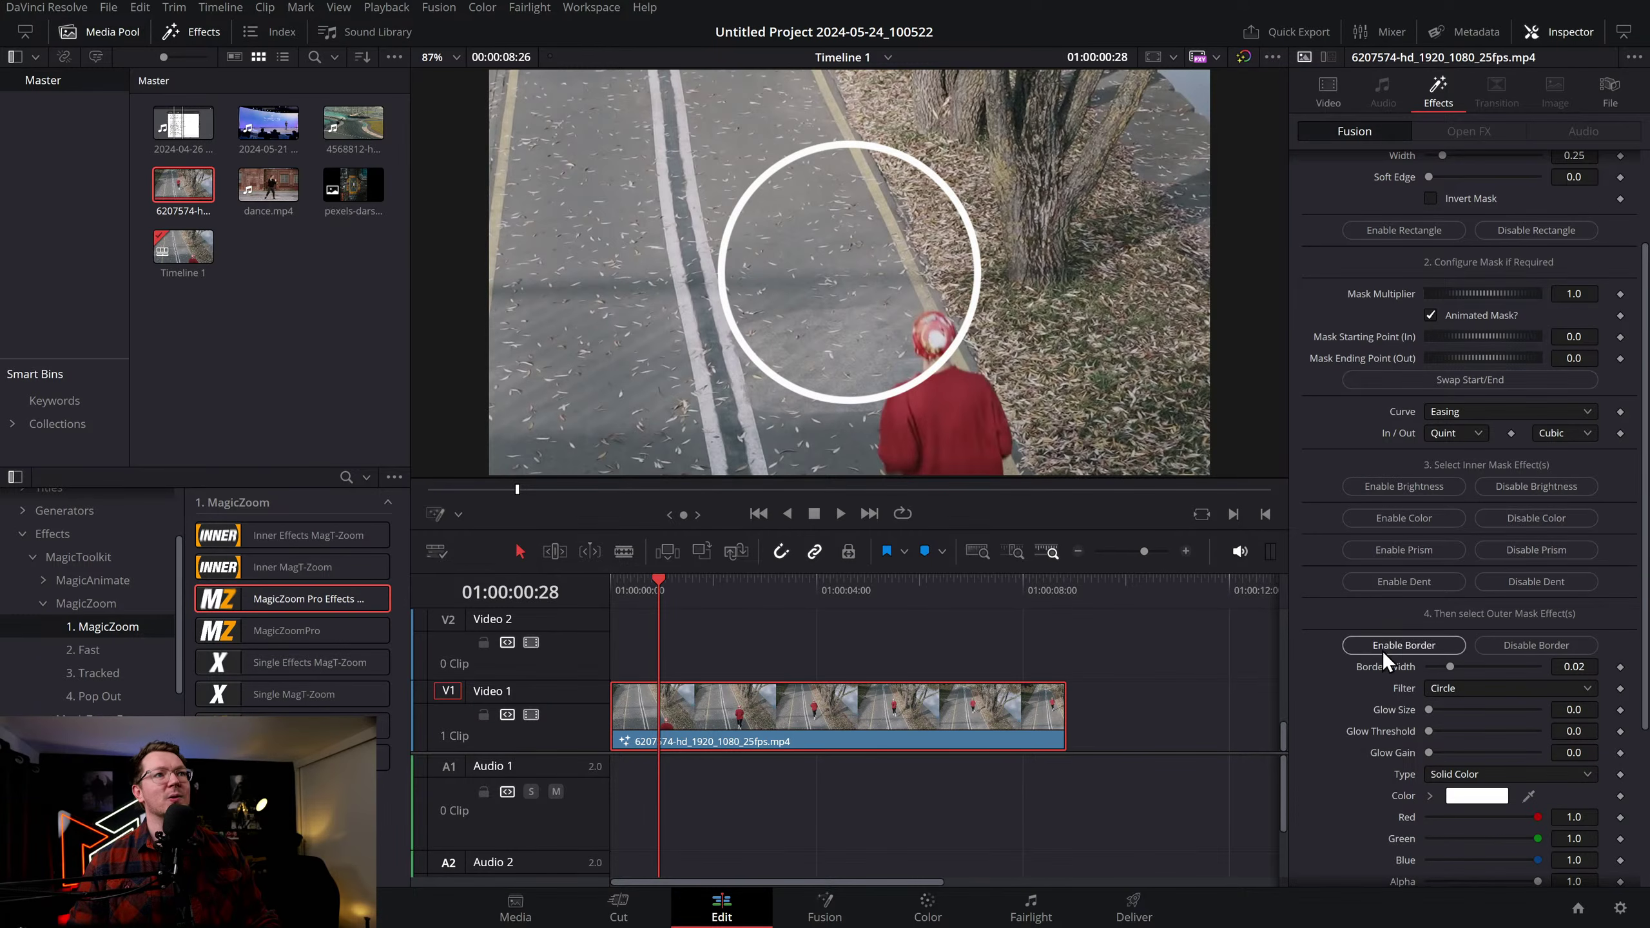
left_click(1417, 524)
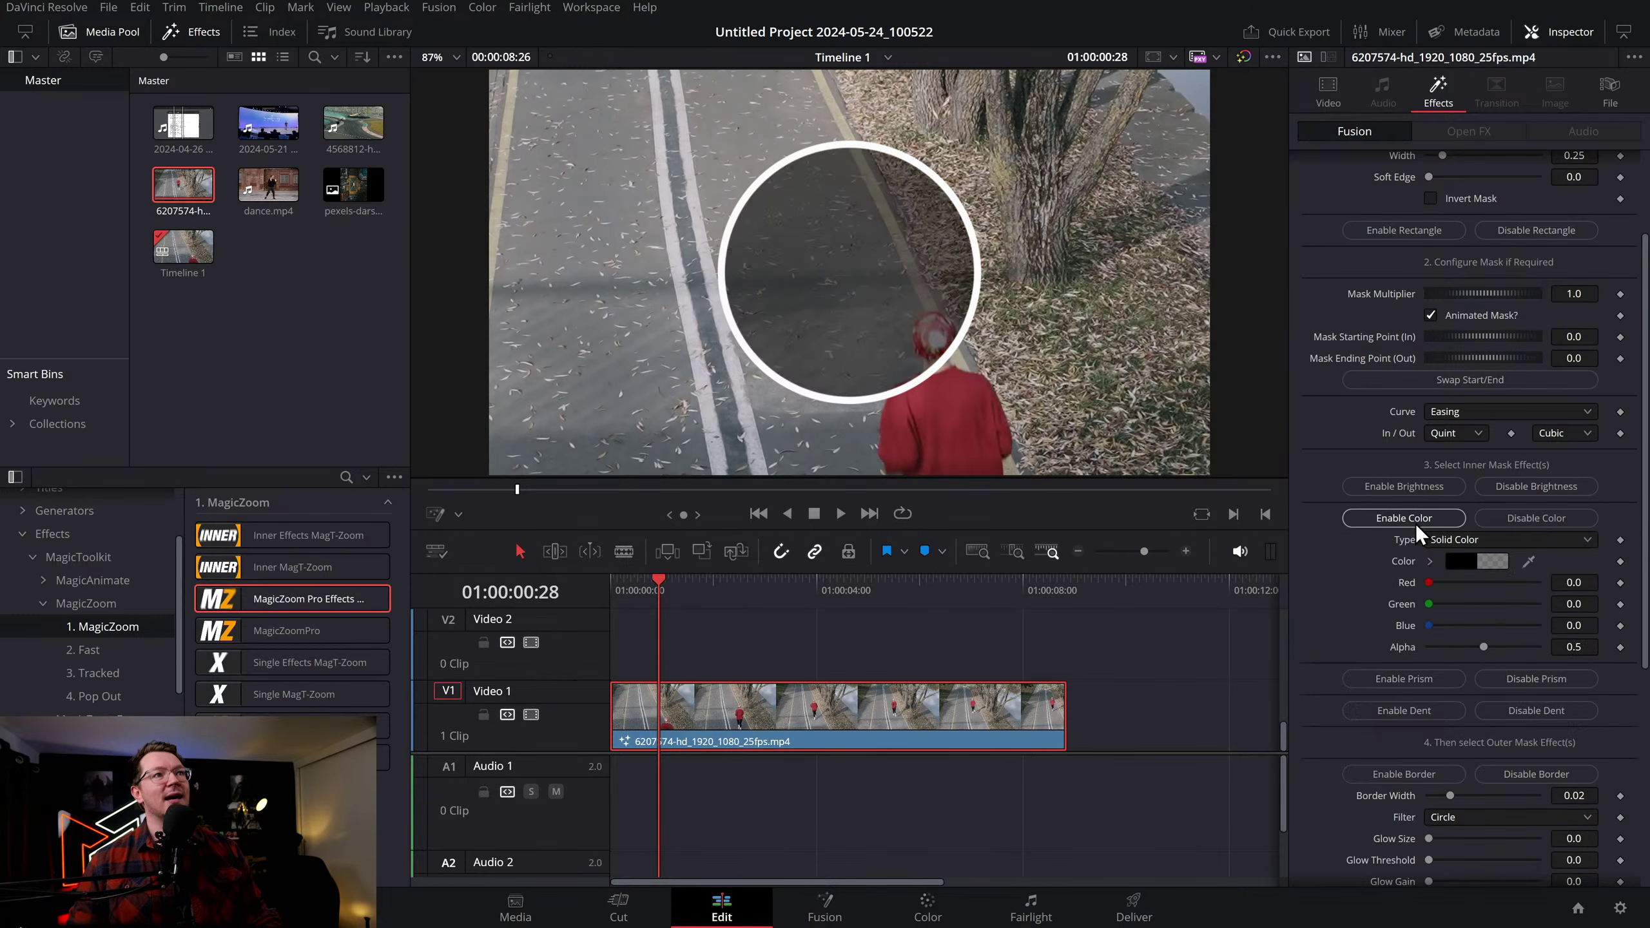
left_click_drag(1438, 581, 1480, 586)
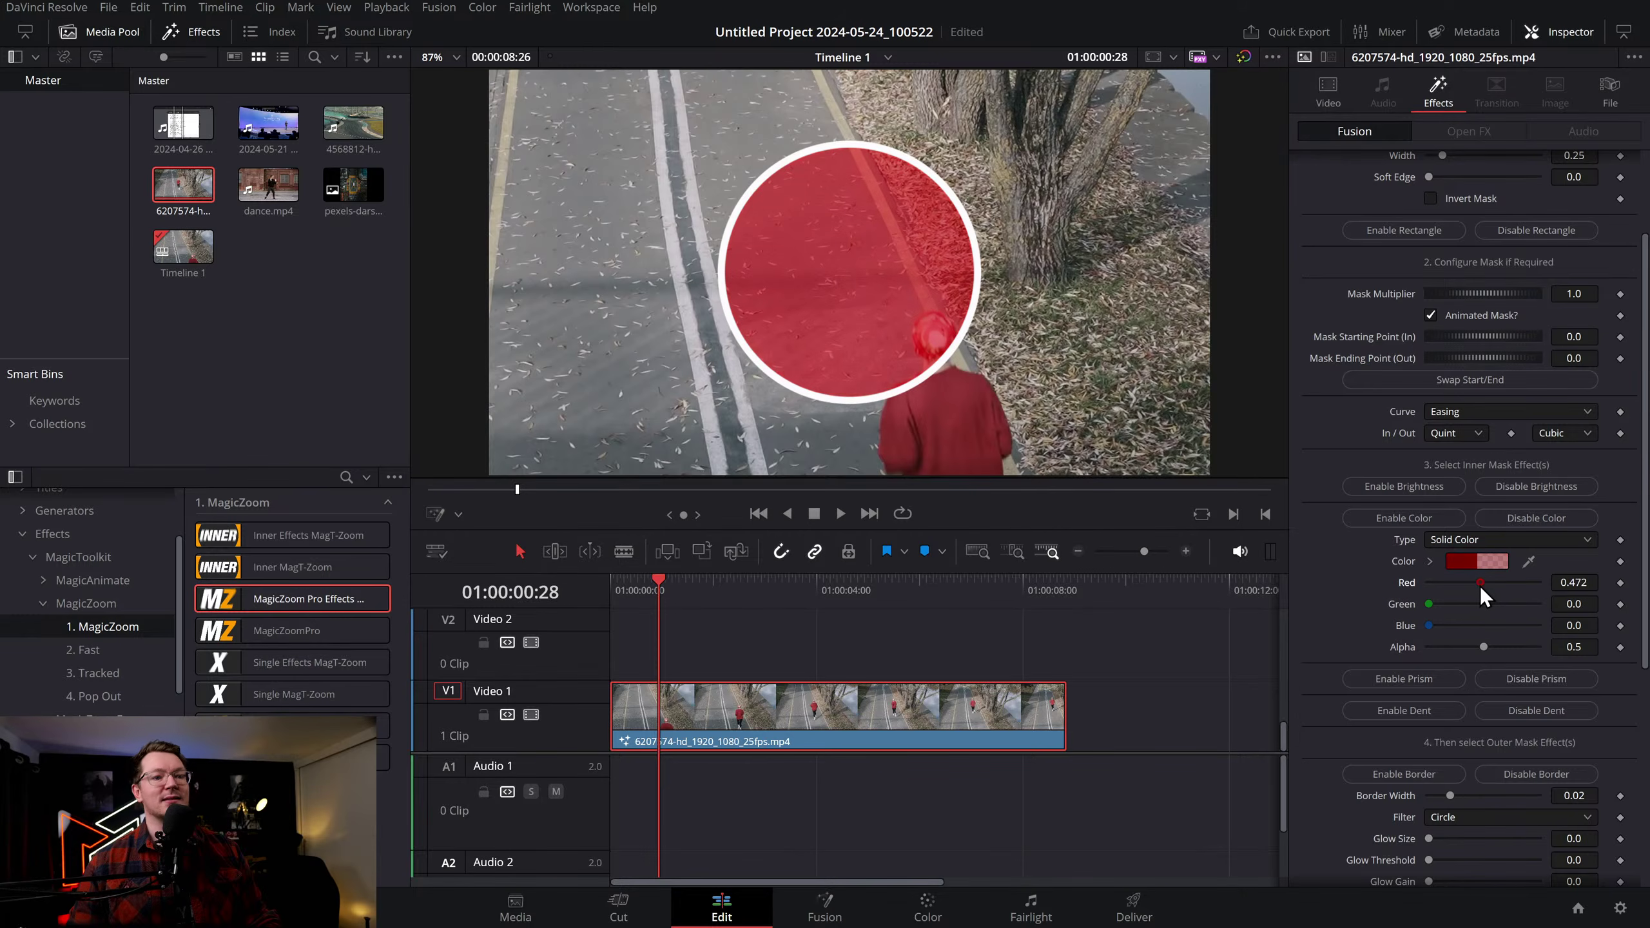
Try the mosaic effect on the outer mask, preview it from the start of the clip, and disable it again
scroll(1479, 586, "down", 5)
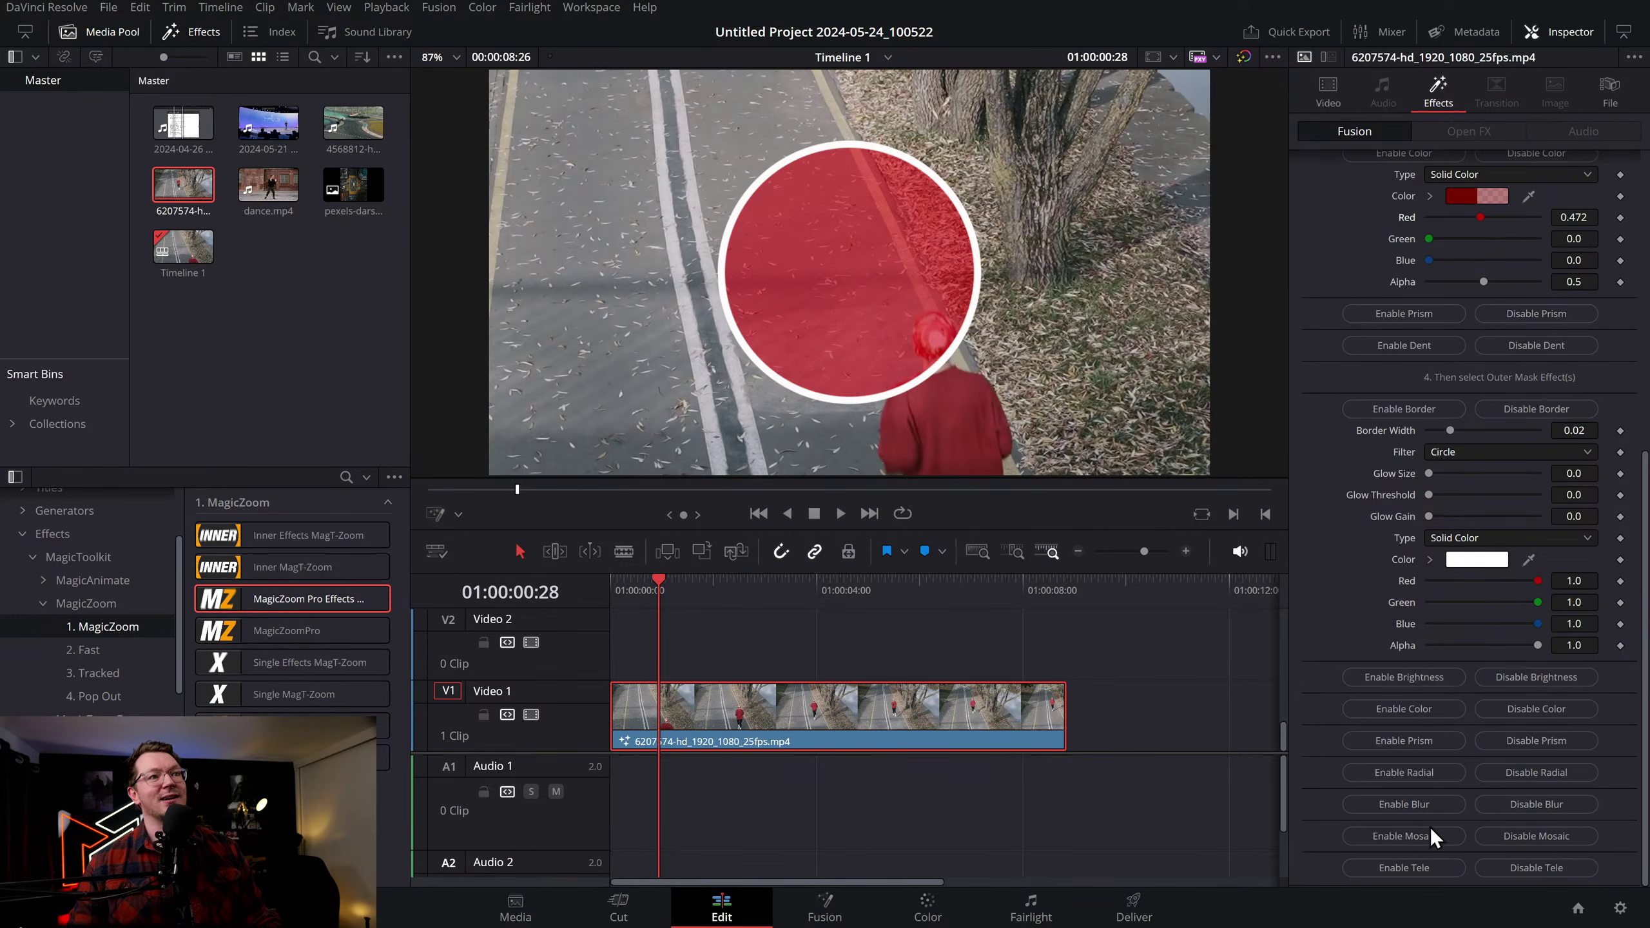
left_click(1422, 835)
left_click_drag(680, 604, 526, 586)
key("space")
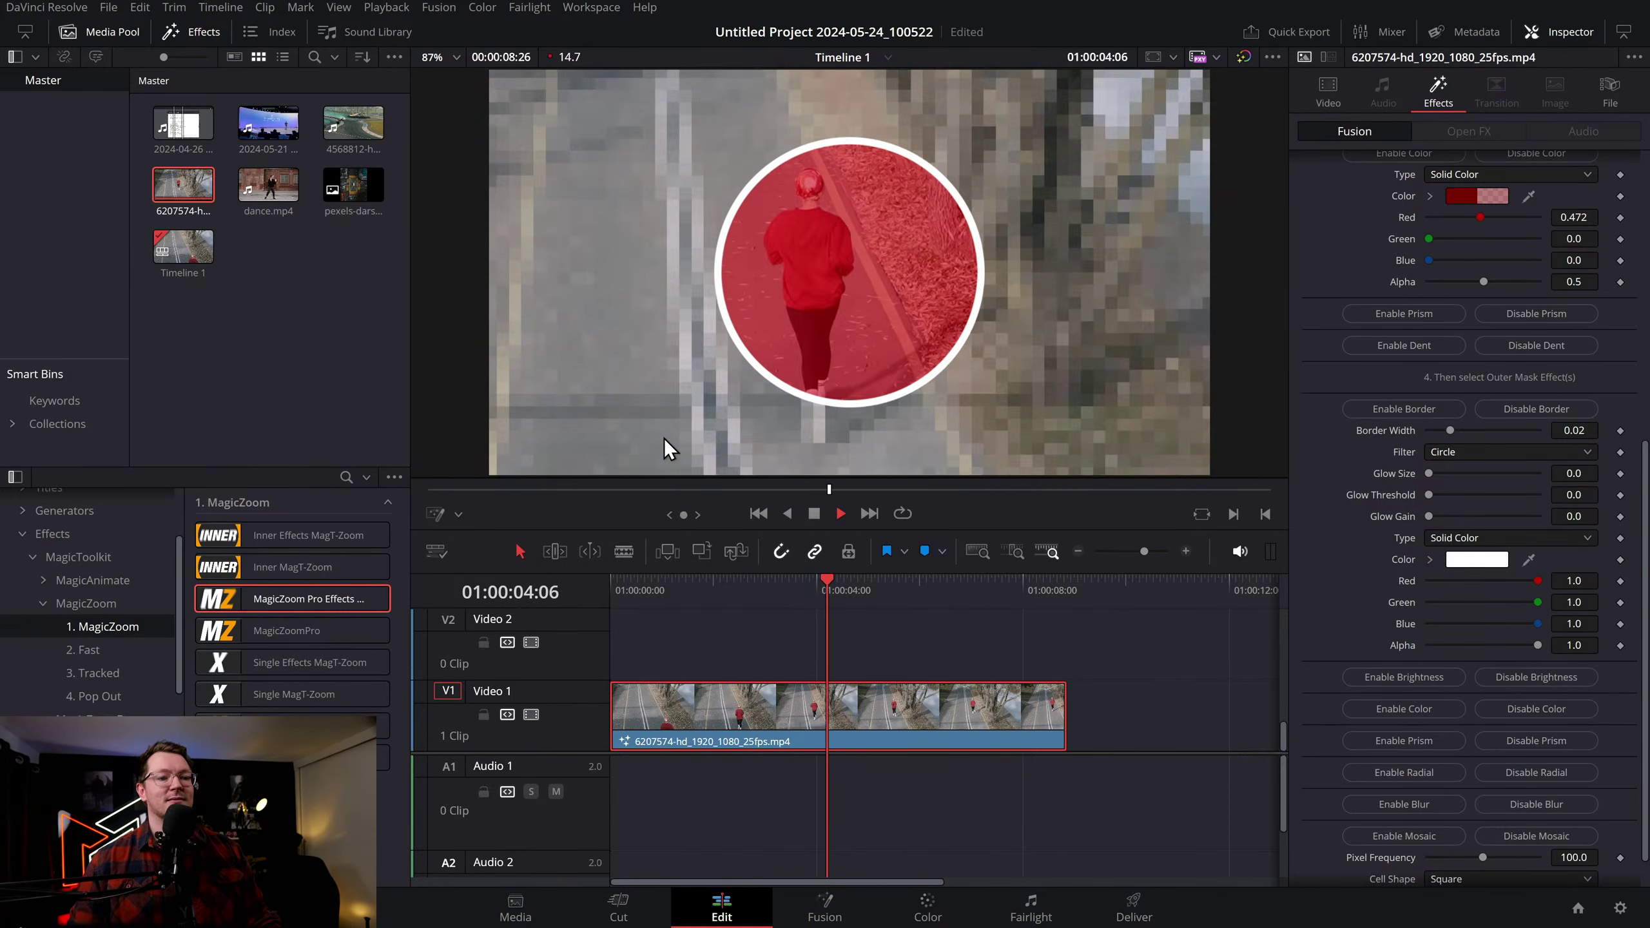
key("space")
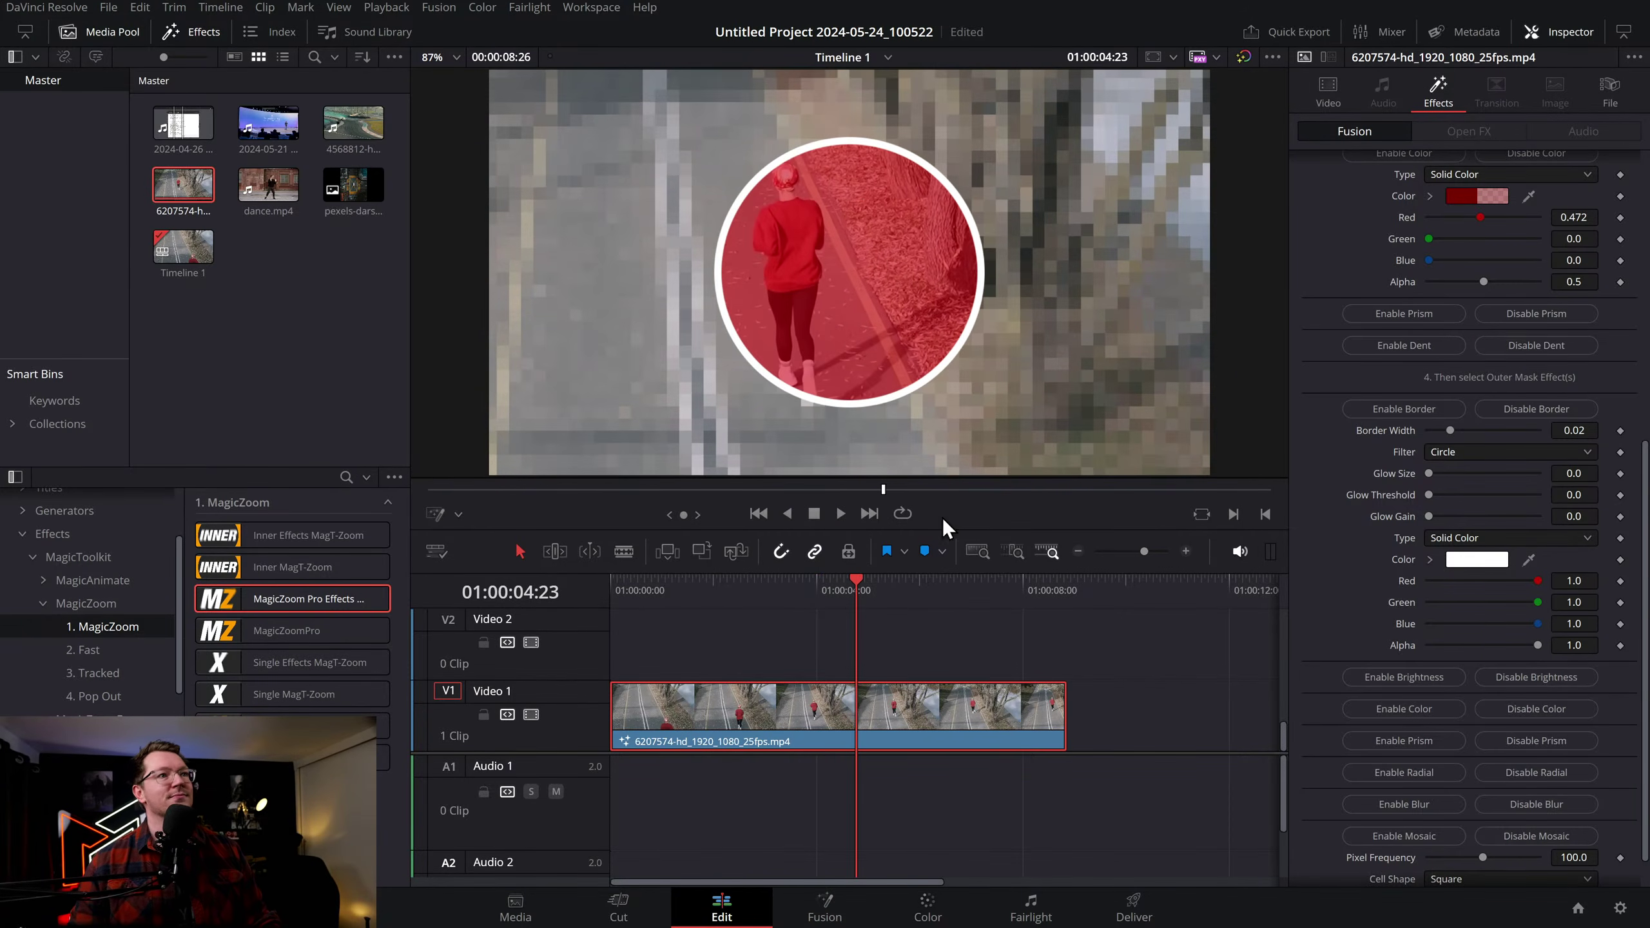
scroll(1437, 732, "down", 1)
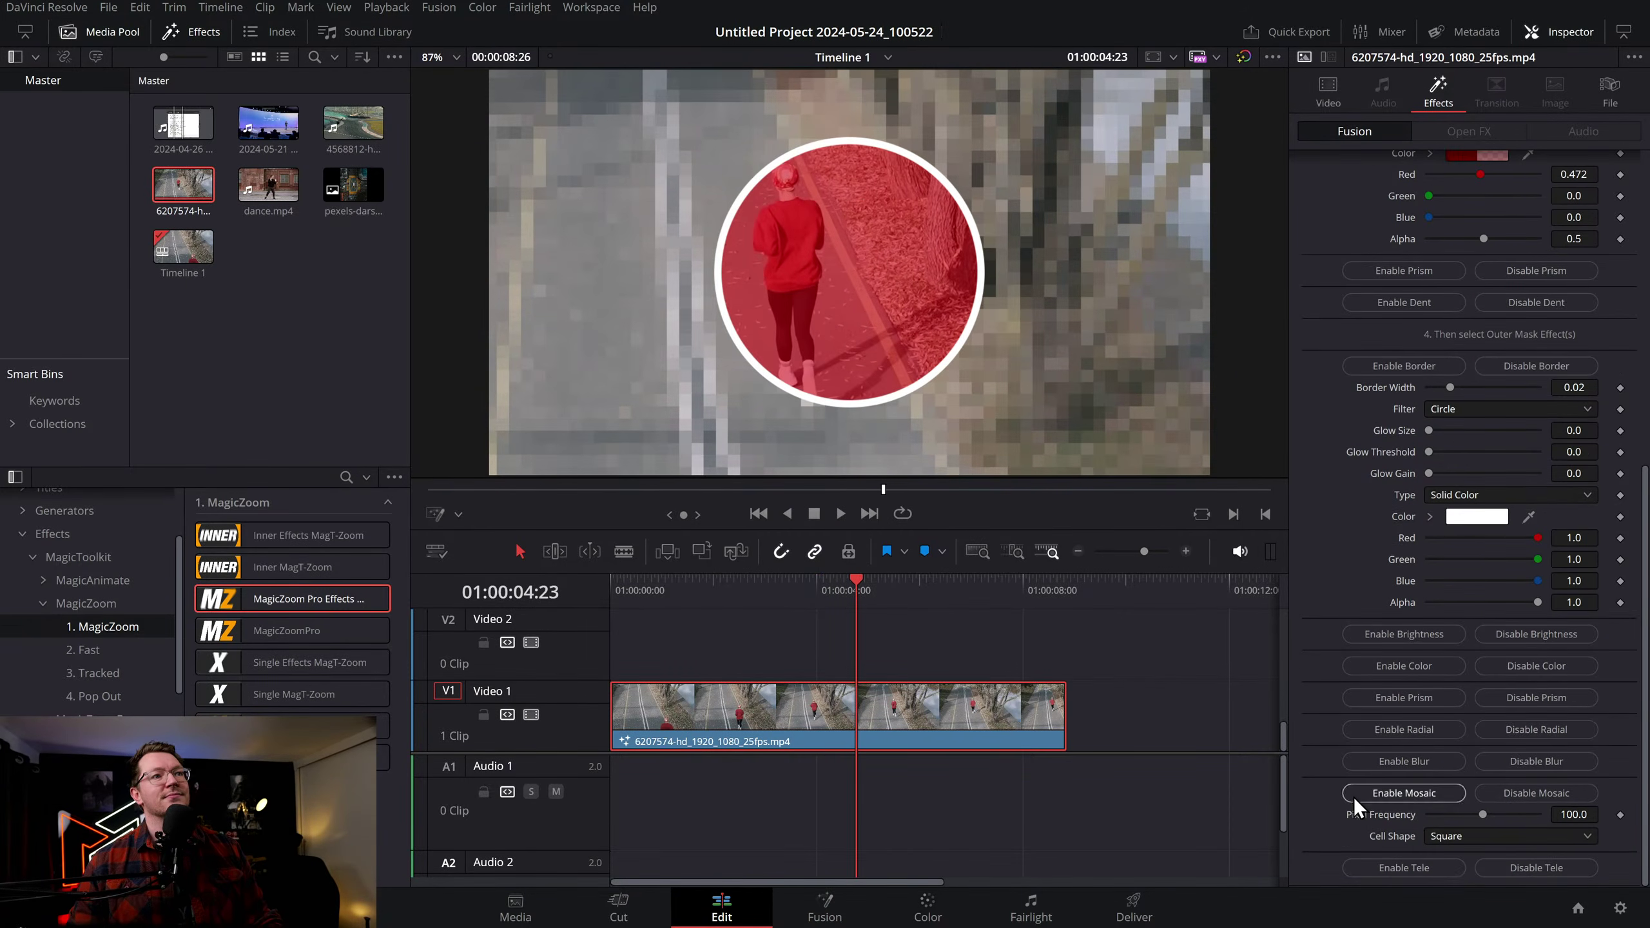
left_click(1521, 793)
Try the outer mask's blur, radial, prism and color effects one after another, disabling each one again
left_click(1429, 810)
left_click(1509, 804)
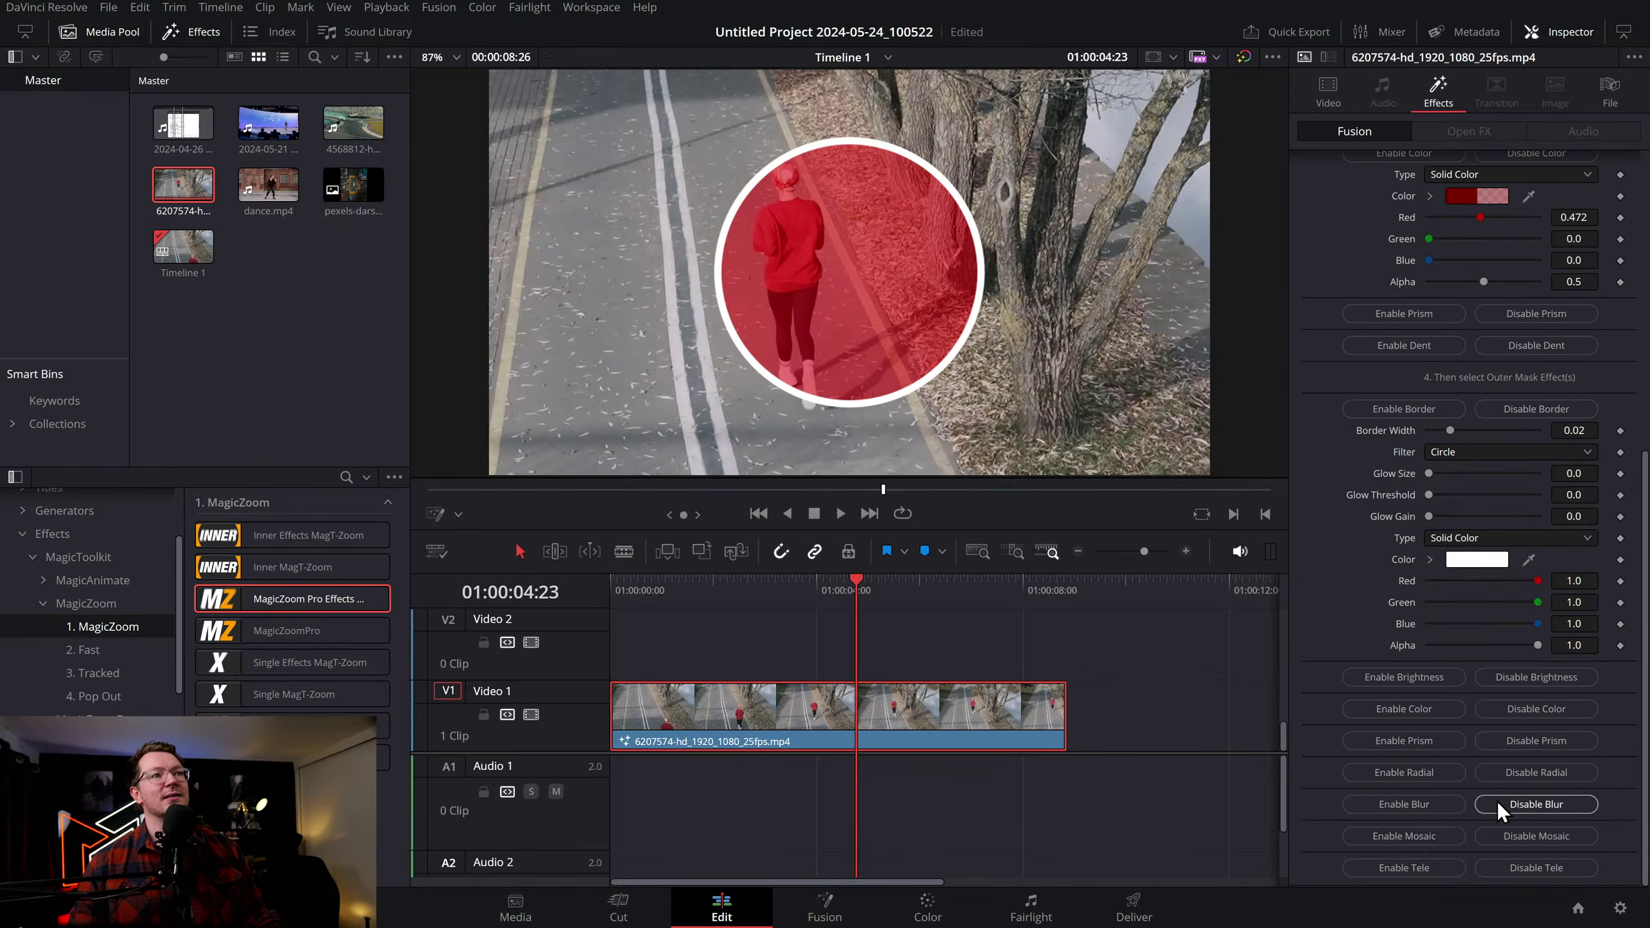
left_click(1427, 773)
left_click(1505, 770)
left_click(1427, 741)
left_click(1529, 740)
left_click(1425, 708)
left_click(1488, 709)
Enable the brightness effect on the outer mask and the dent effect on the inner mask
left_click(1413, 676)
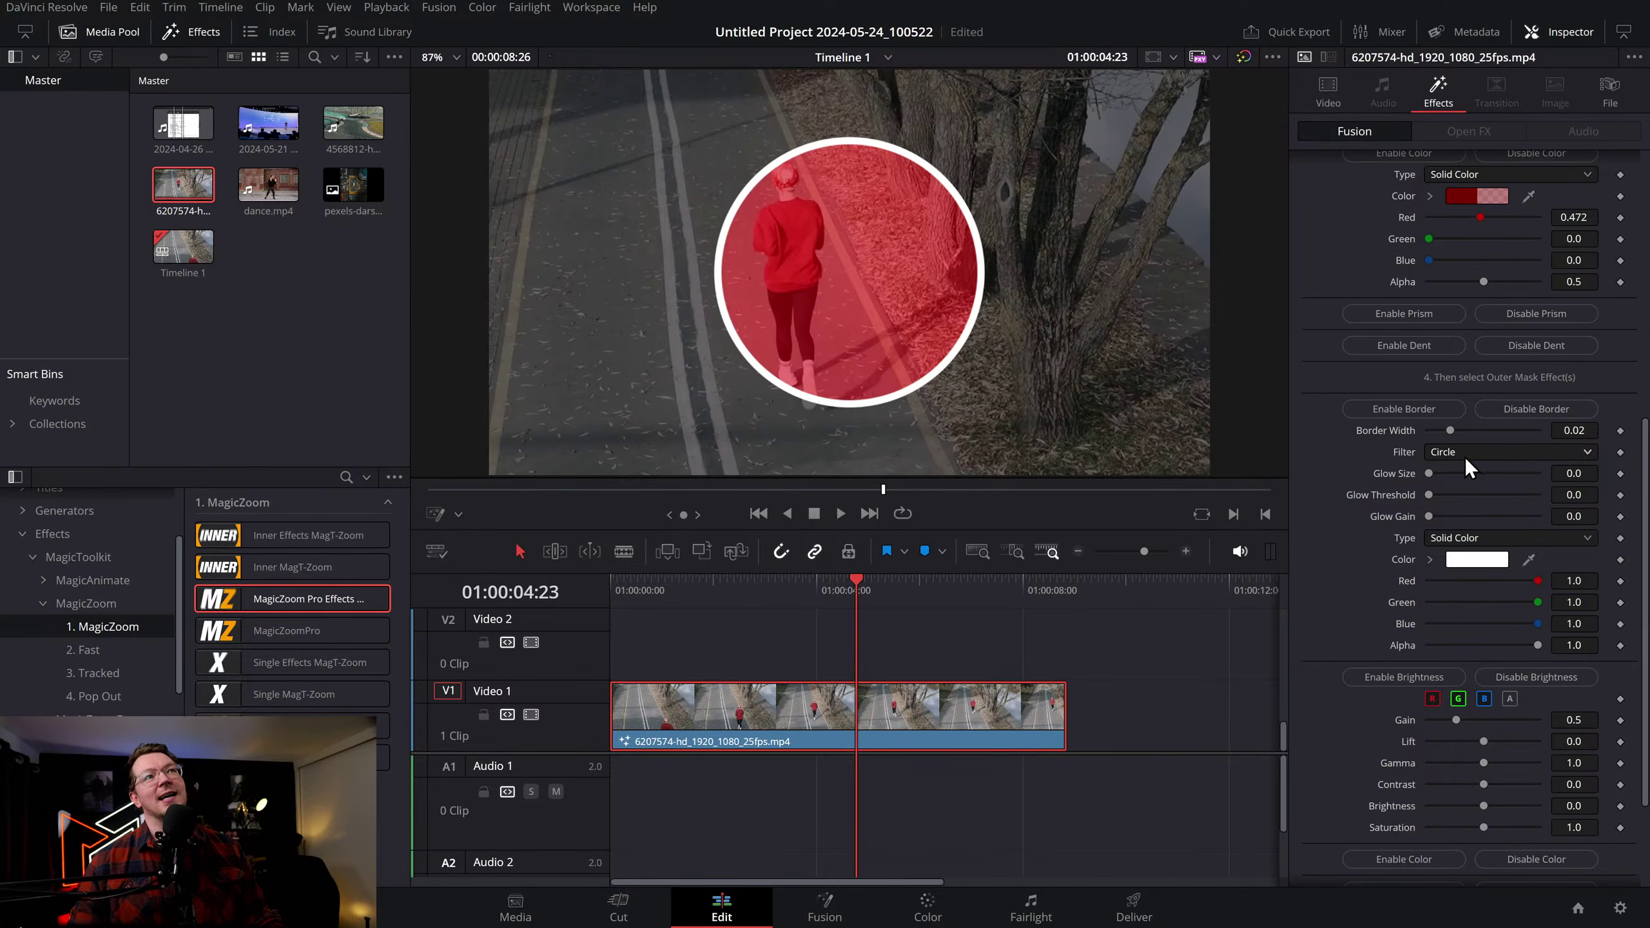
left_click(1408, 347)
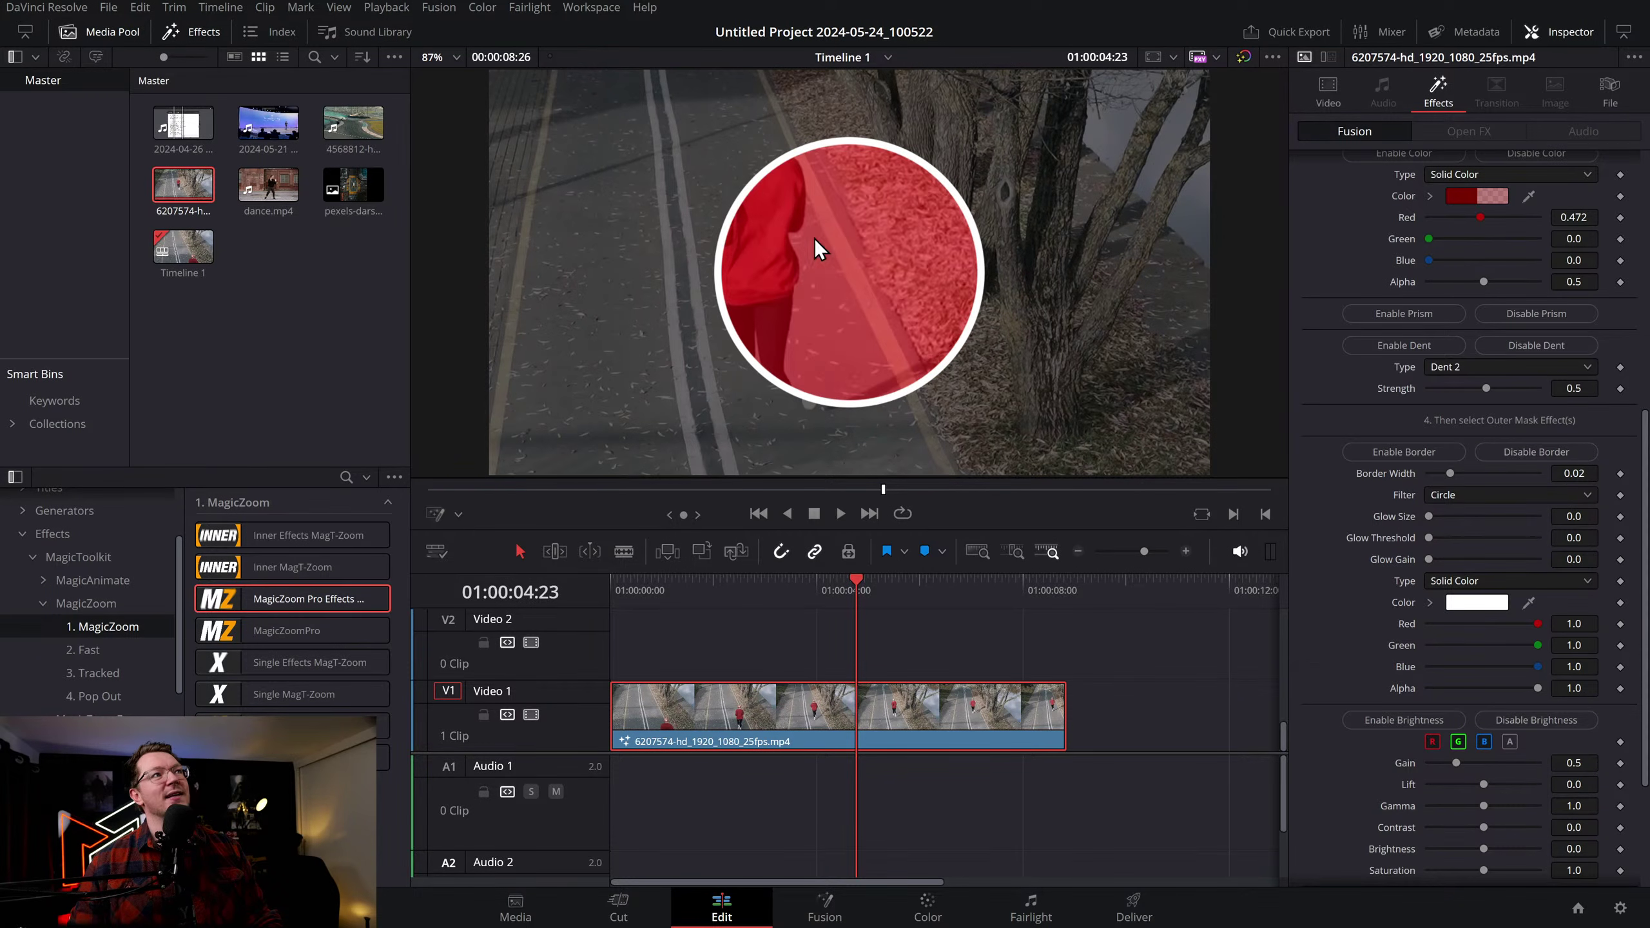
Disable the outer Border and inner Dent effects and enable the inner Prism, leaving the outer Brightness effect on
left_click(1537, 720)
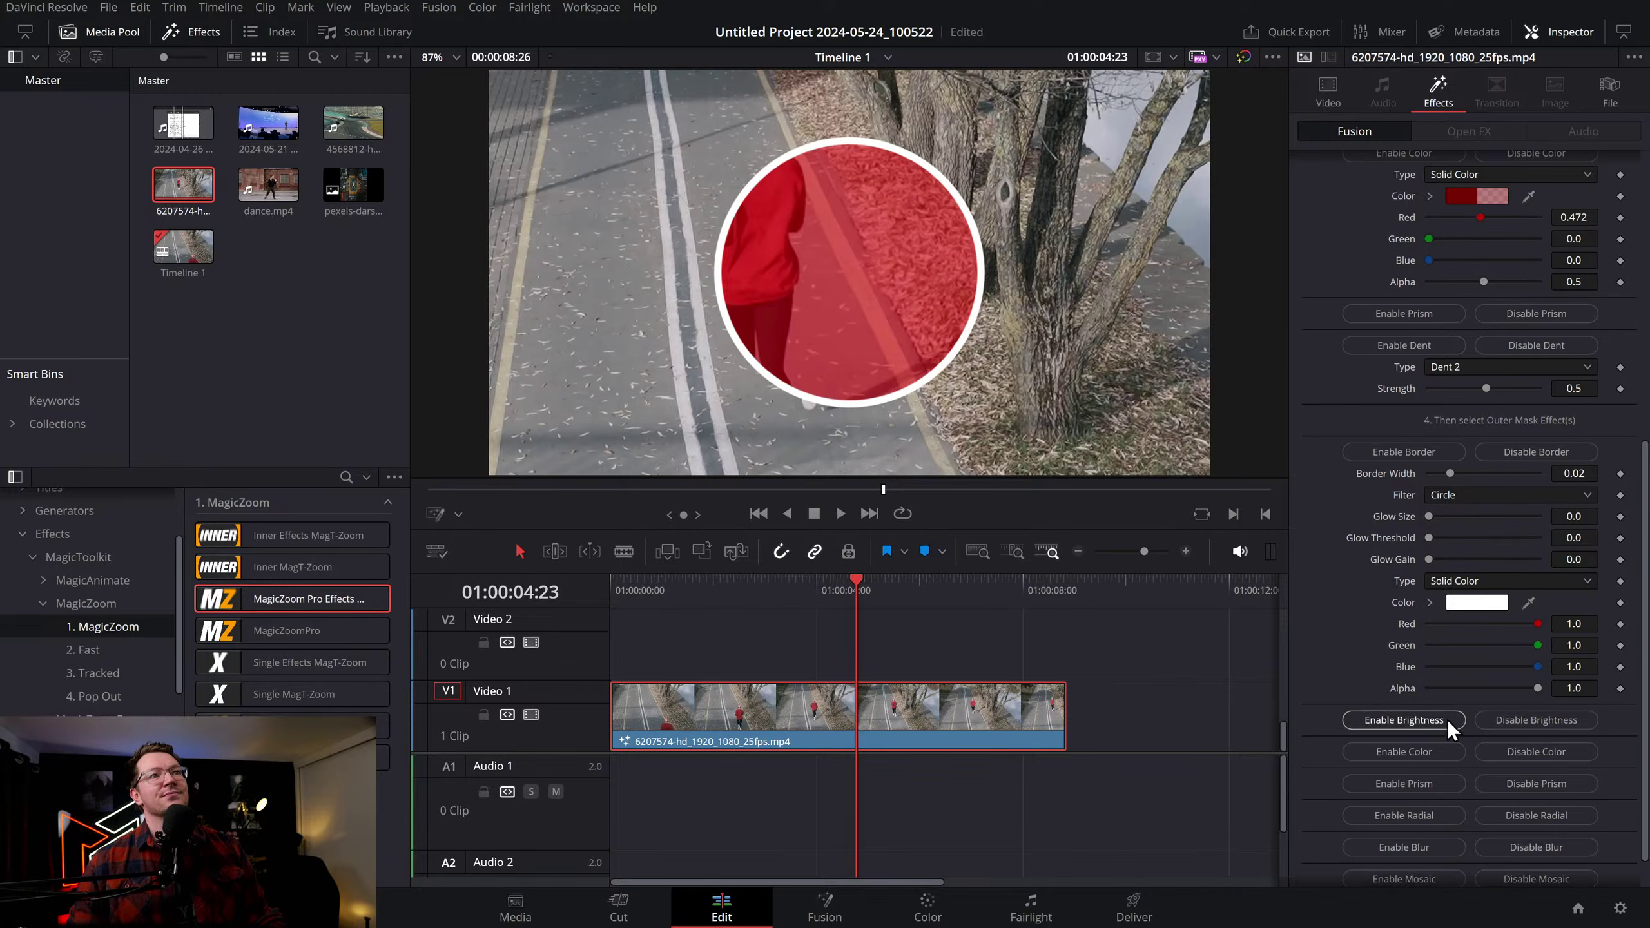
left_click(1429, 719)
left_click(1548, 452)
left_click(1514, 540)
left_click(1401, 510)
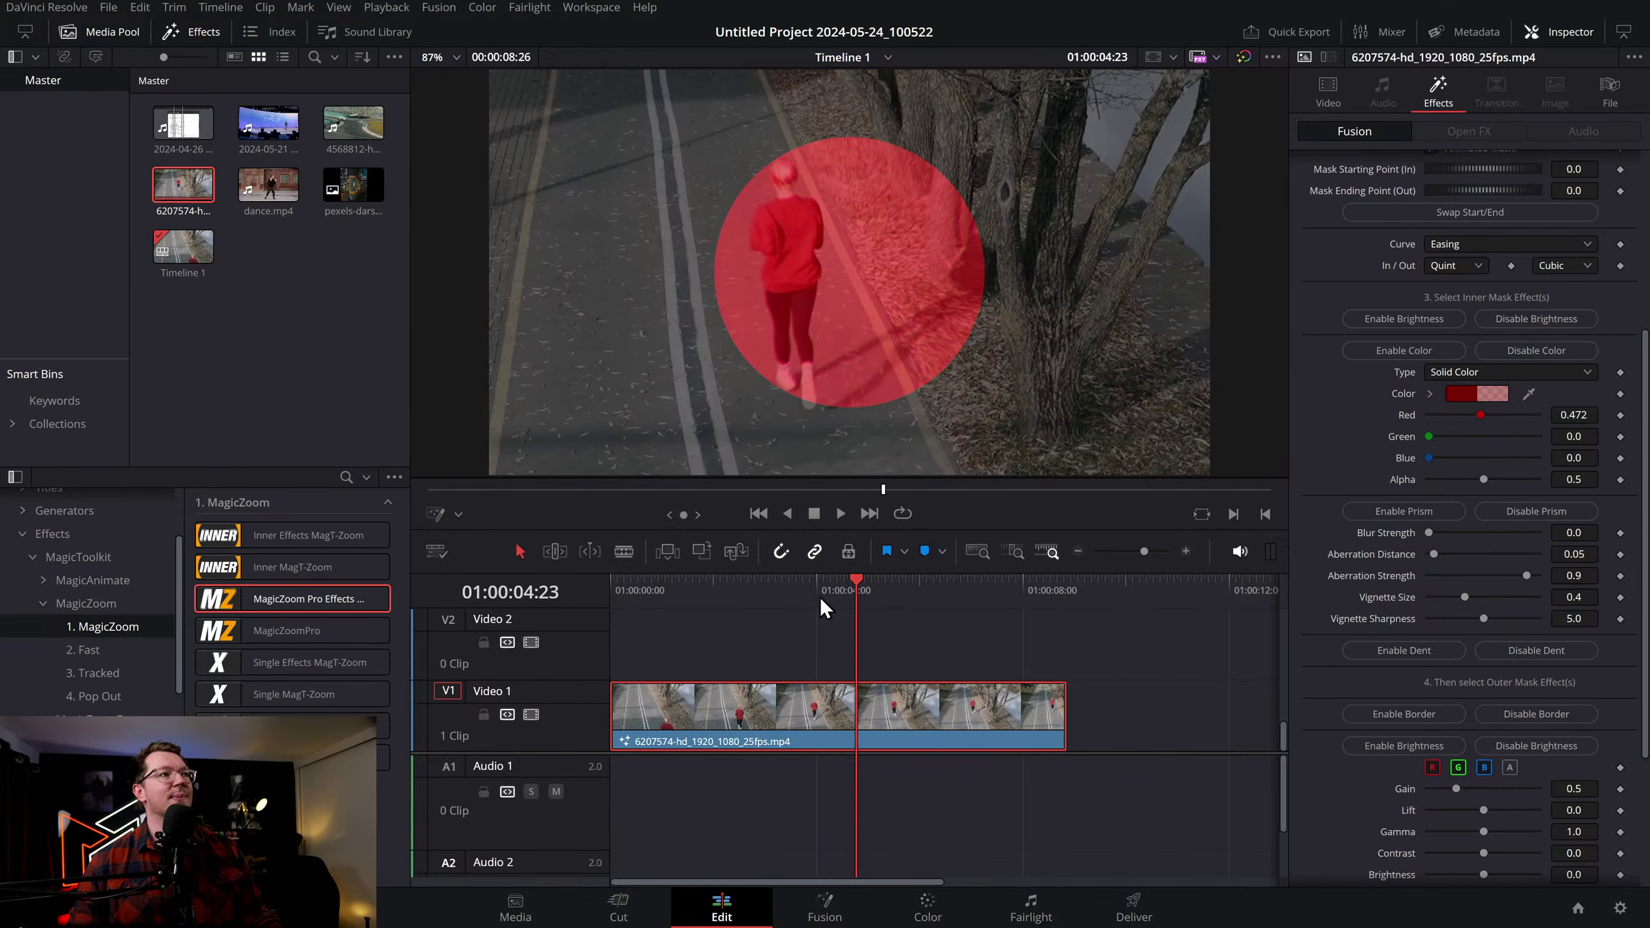
Play the clip from the start to preview the circular prism mask
key("Home")
key("space")
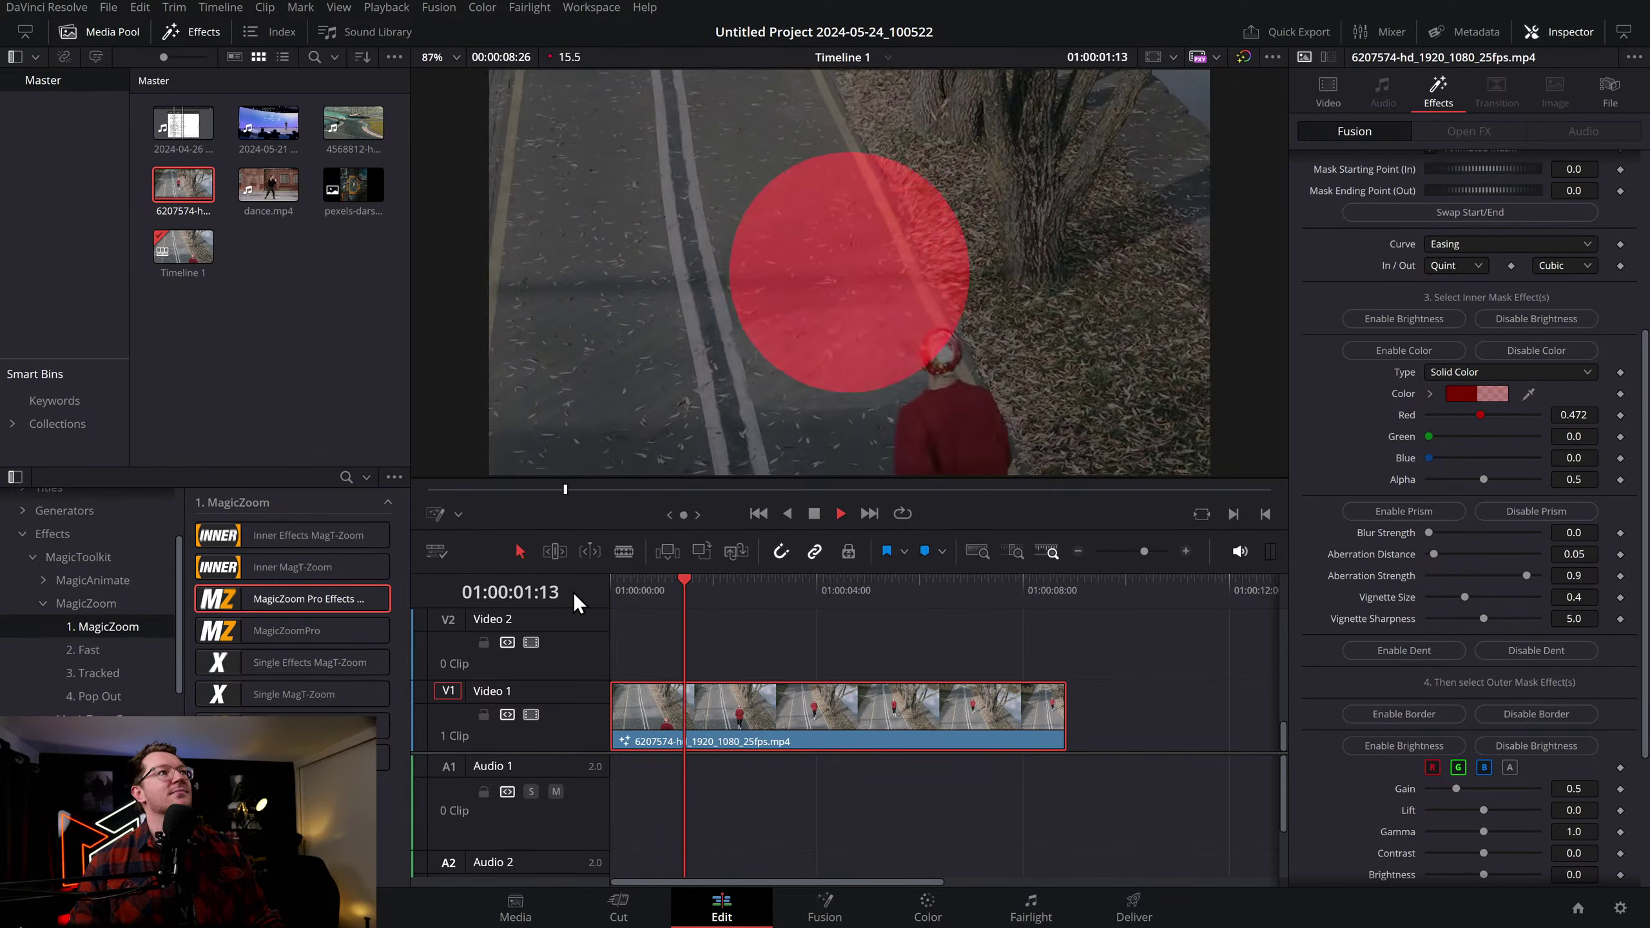
key("space")
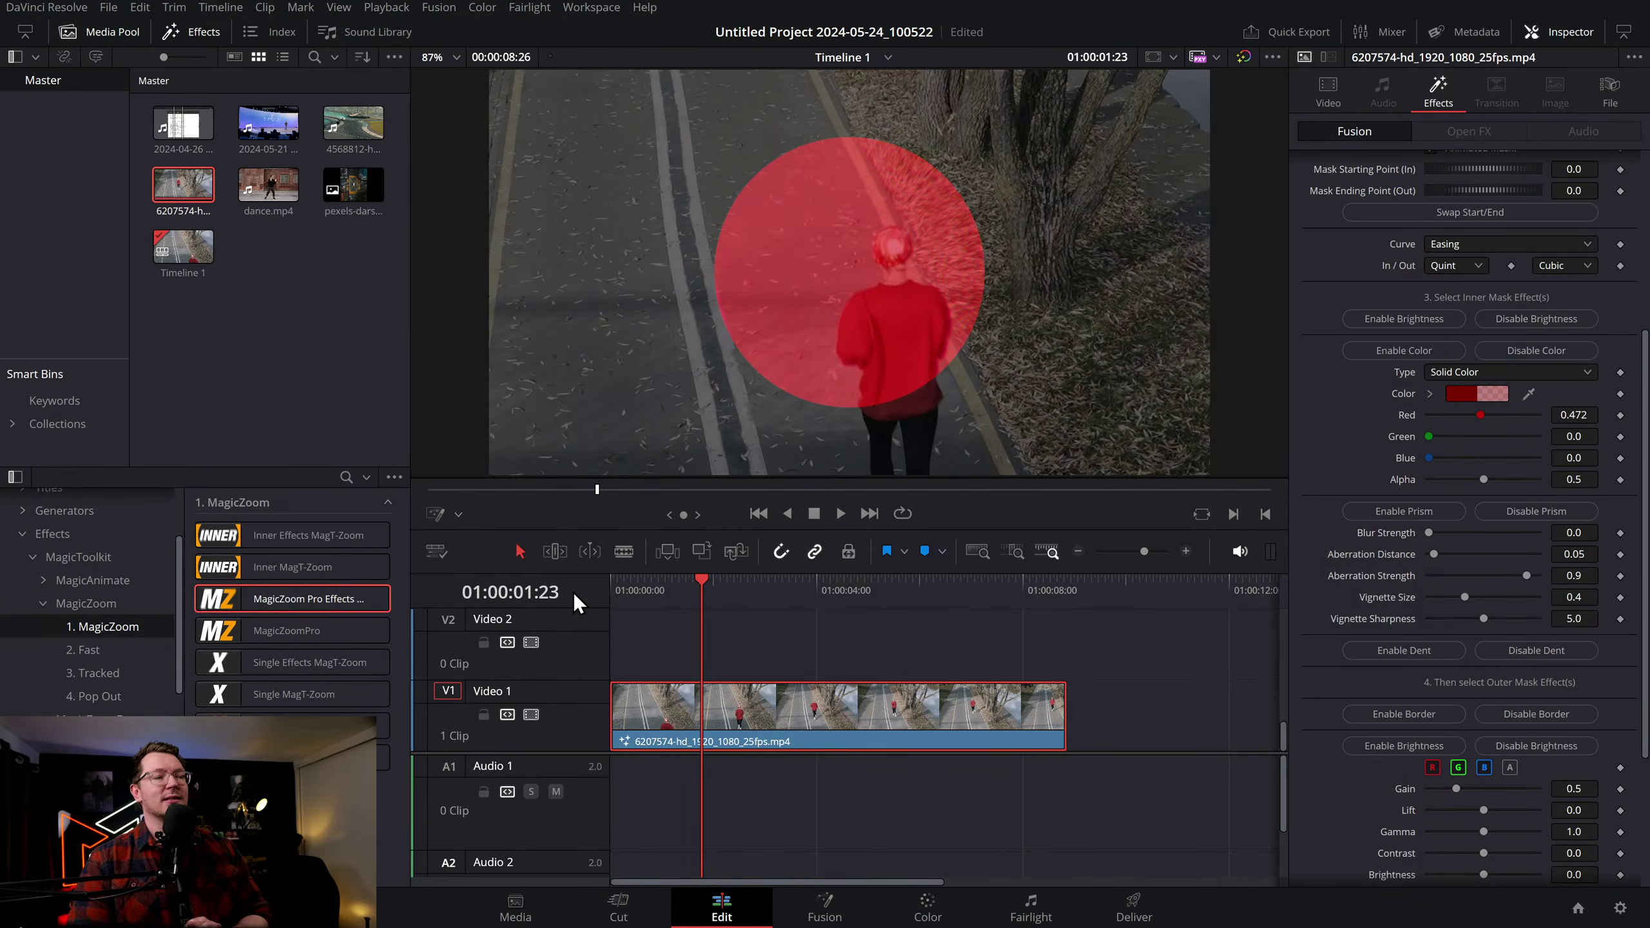
Set the ellipse mask's soft edge to about 0.033 and disable the inner Color effect
scroll(1469, 642, "up", 6)
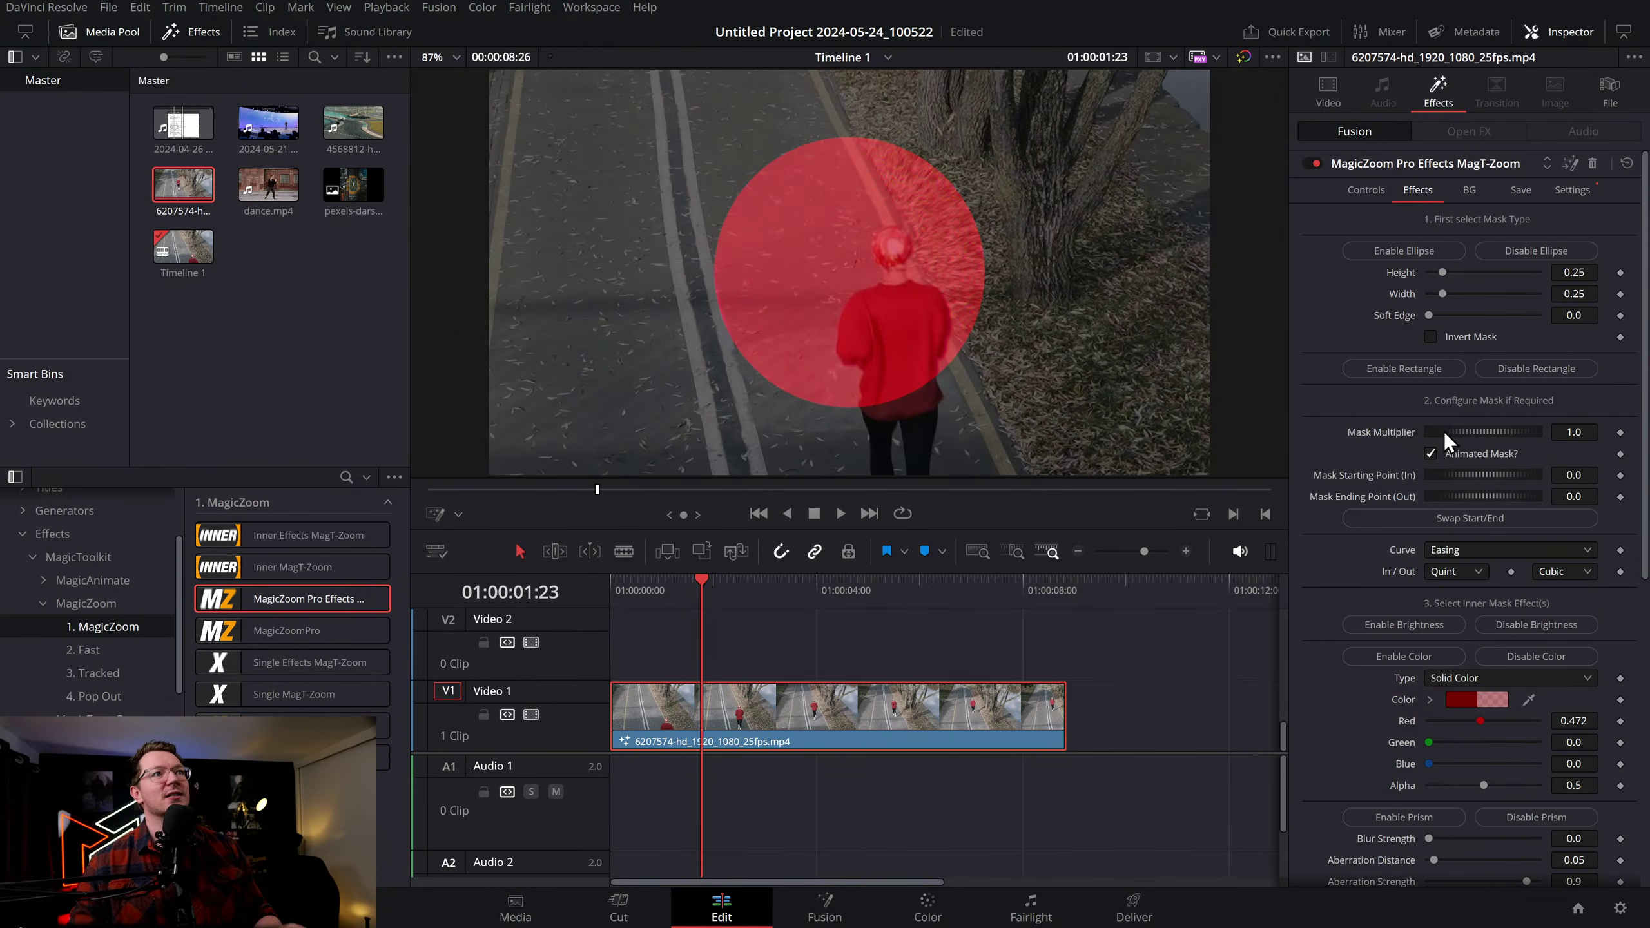
left_click_drag(1430, 314, 1448, 315)
scroll(1164, 416, "down", 1)
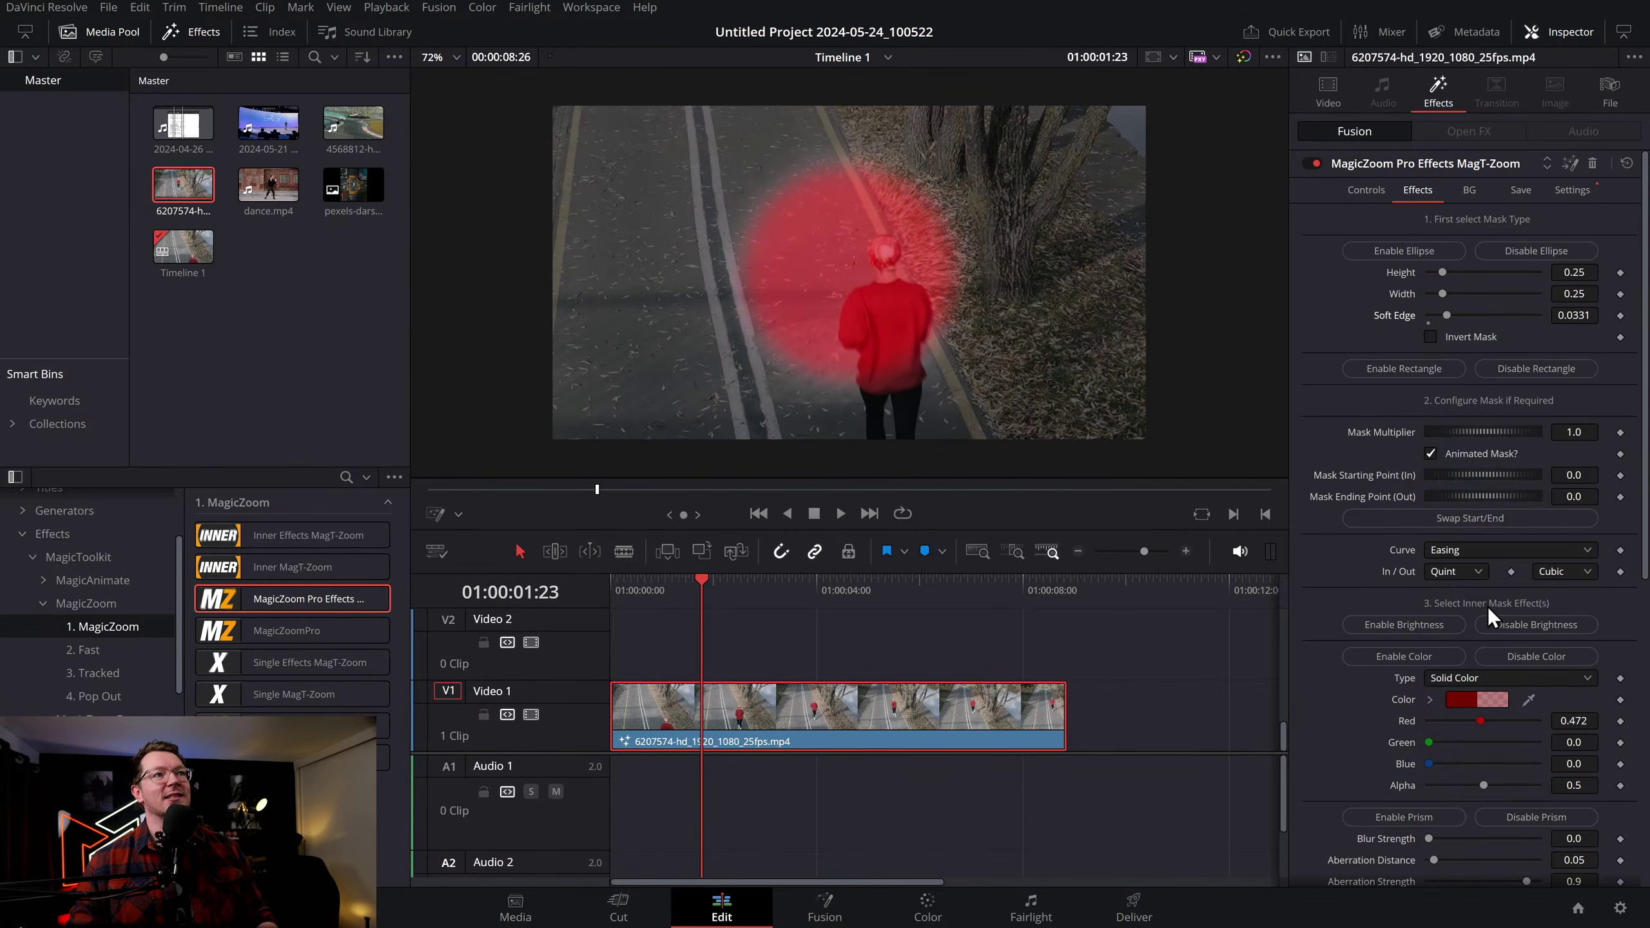
left_click(1514, 664)
Enable the outer Border with the Gaussian filter and toggle the inner Prism effect off and back on
scroll(1507, 661, "down", 3)
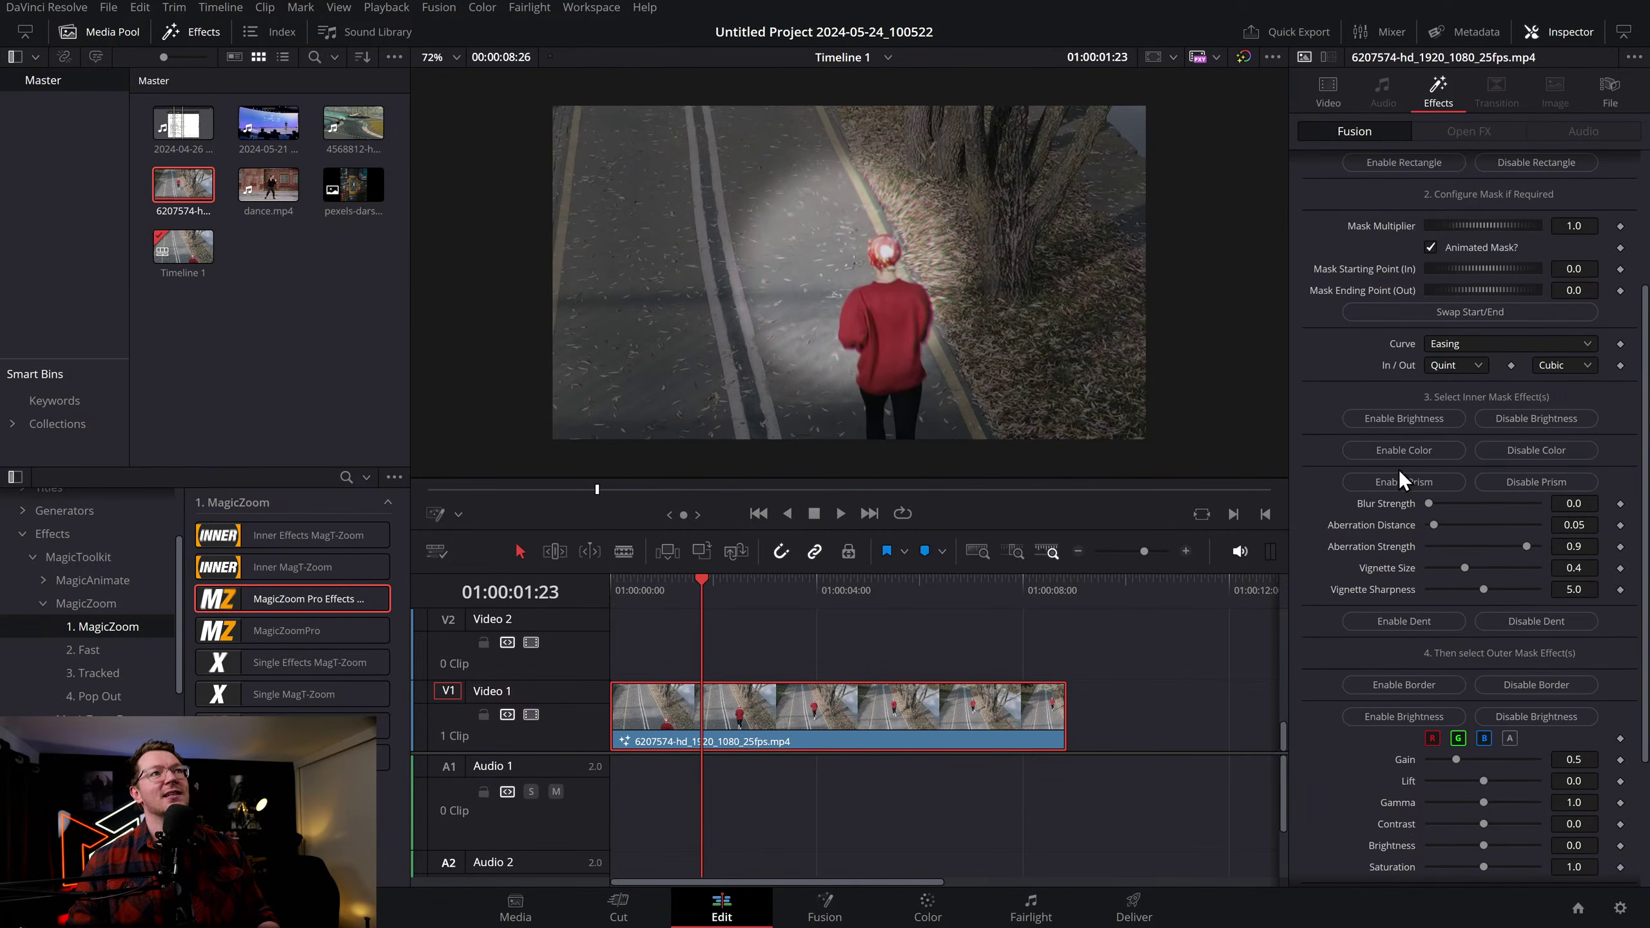
left_click(1499, 483)
left_click(1410, 578)
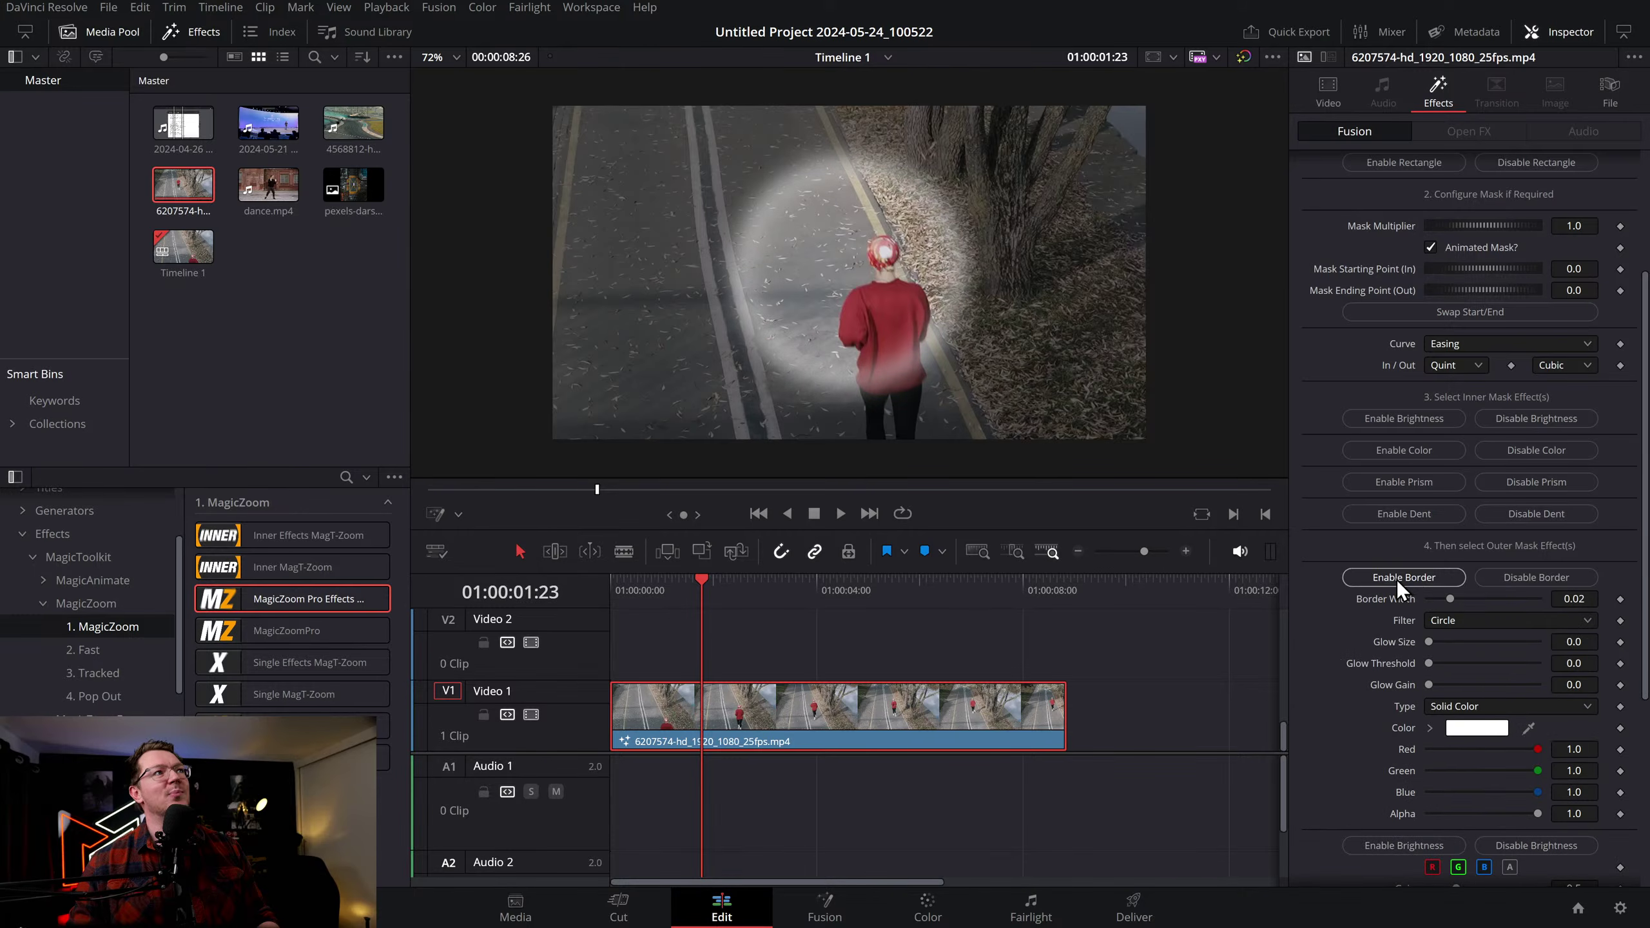
left_click(1448, 619)
left_click(1468, 679)
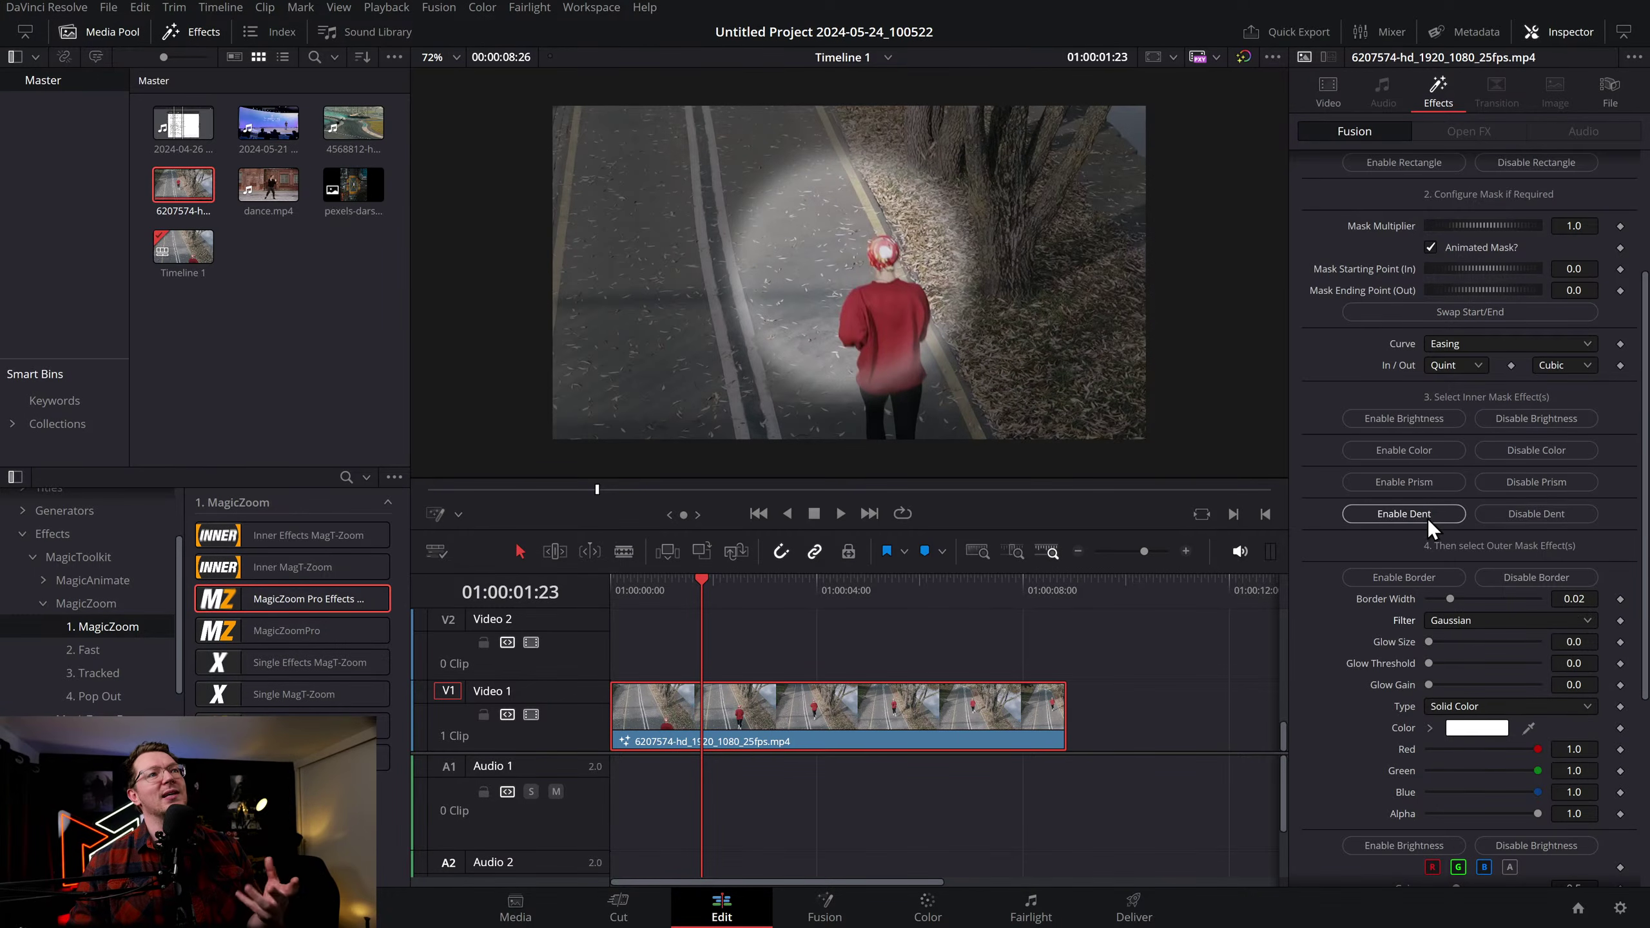
left_click(1411, 482)
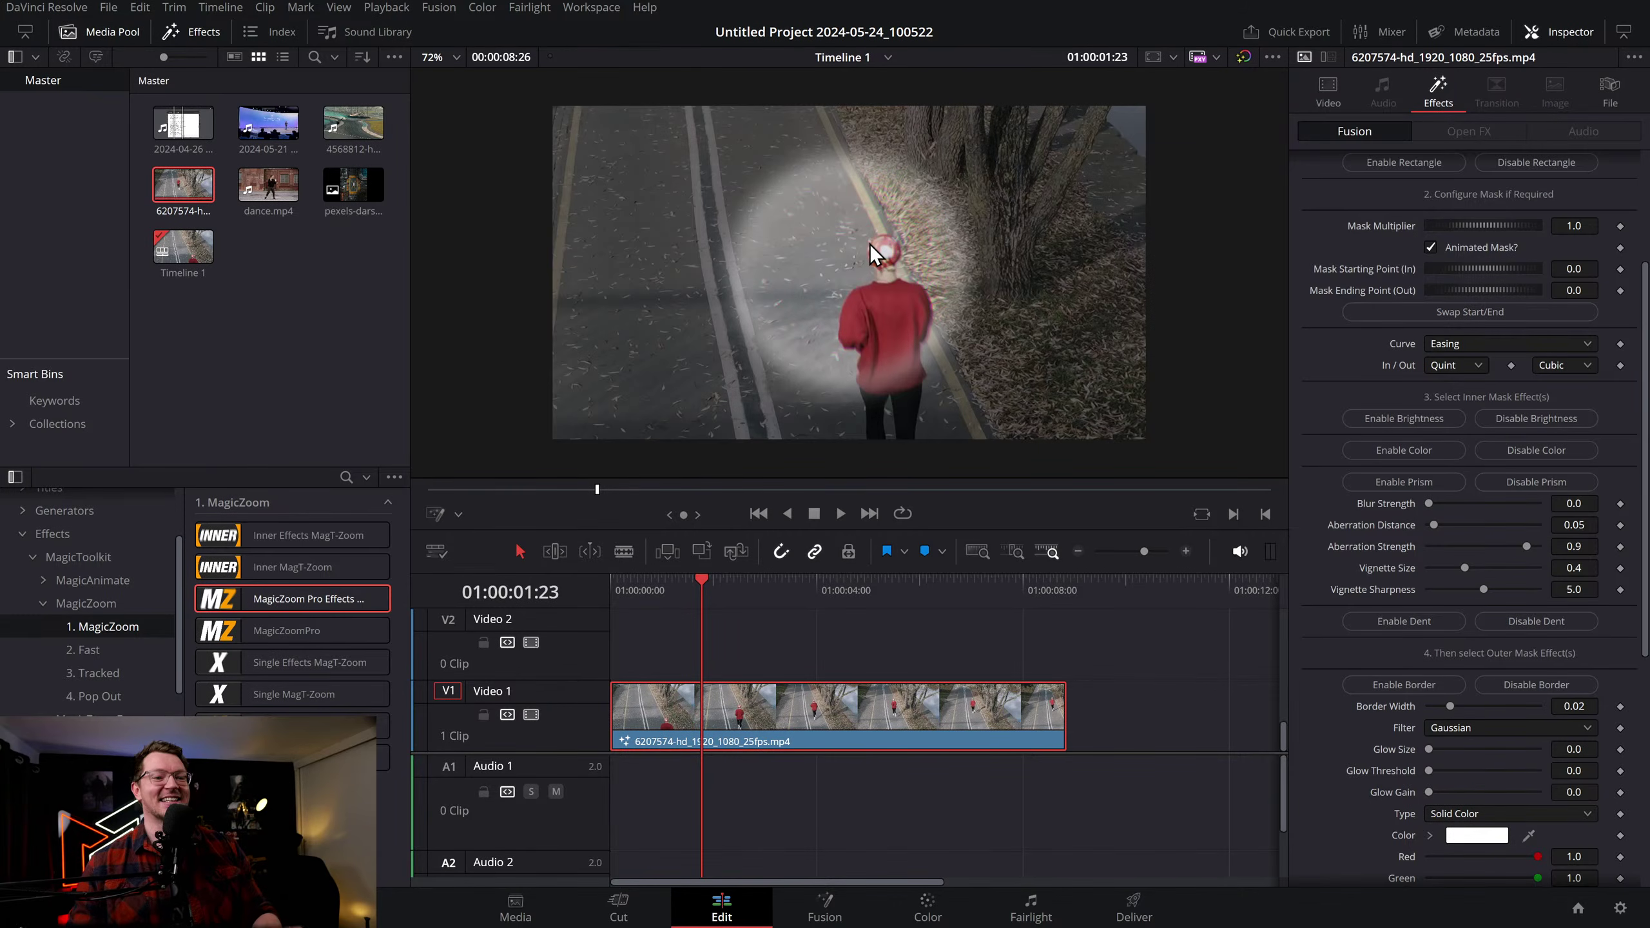
Play the clip from its beginning to review the soft-edged mask and look over the effect's settings
left_click(618, 590)
key("space")
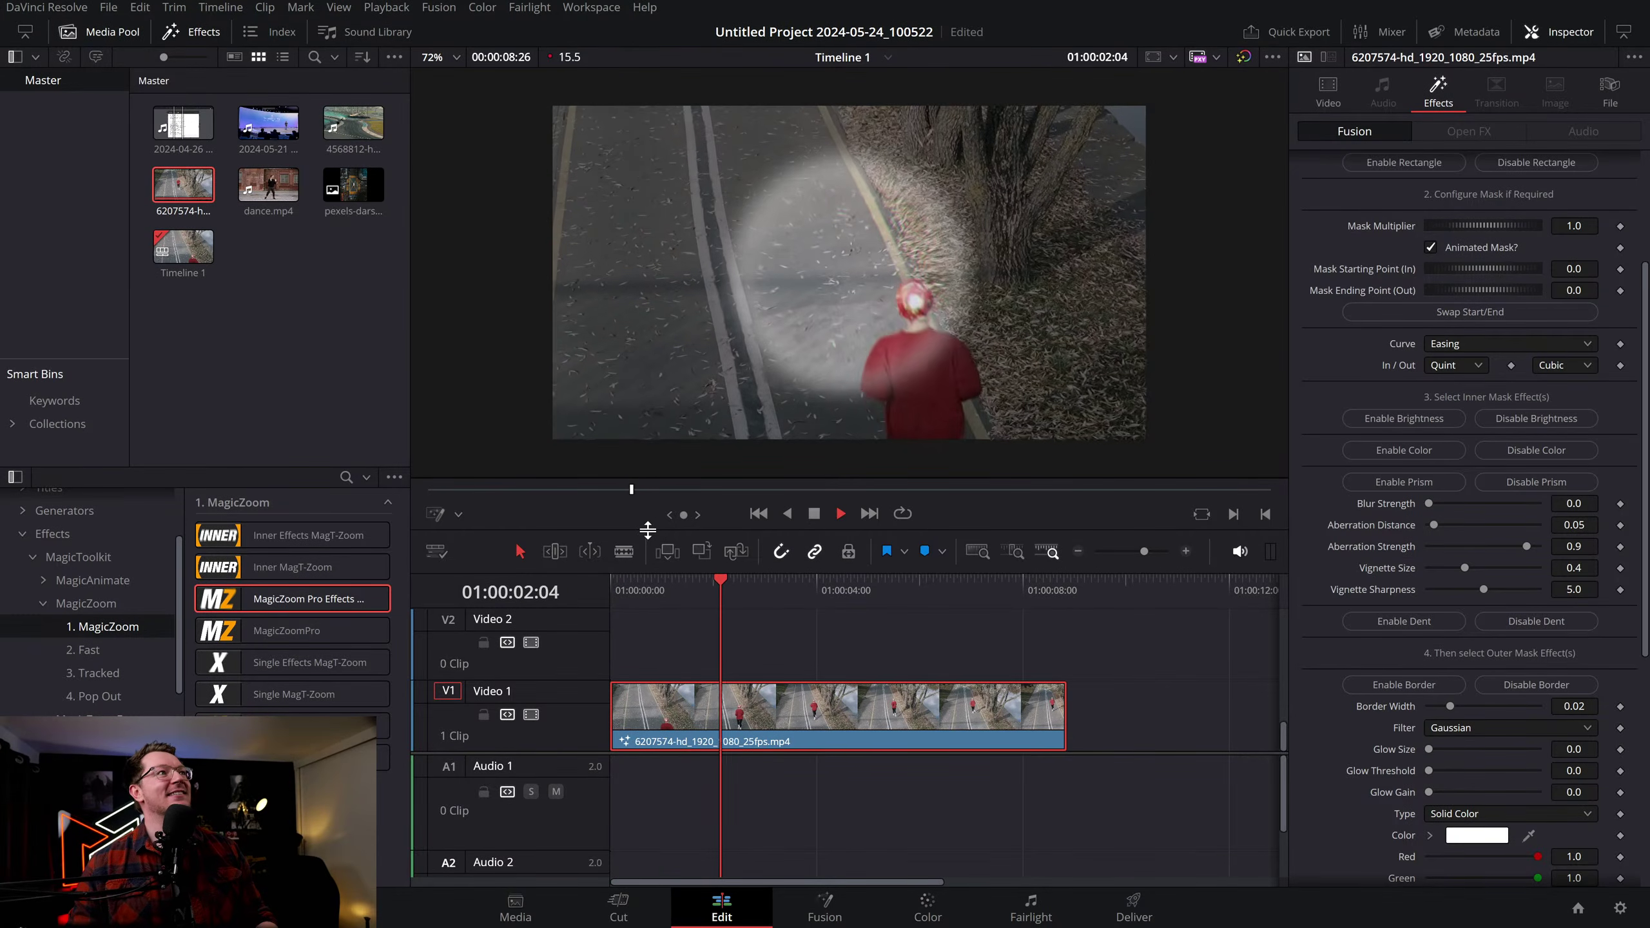
key("space")
key("ctrl+b")
left_click(709, 582)
key("space")
left_click(691, 584)
key("space")
left_click(801, 704)
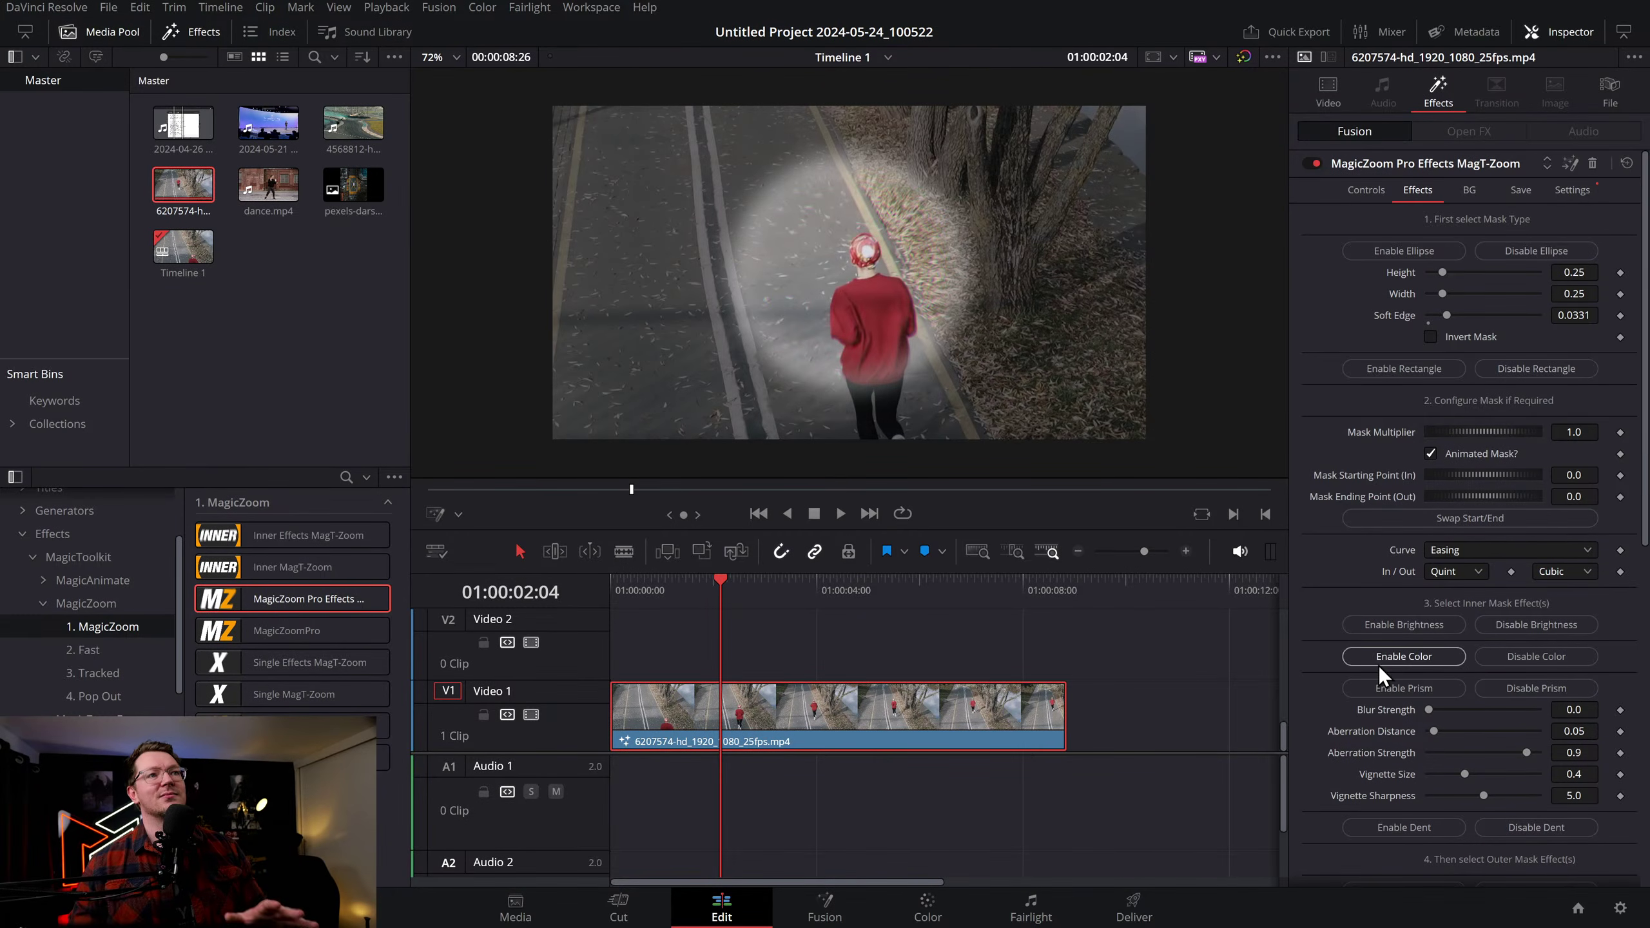
scroll(1379, 665, "down", 6)
scroll(1377, 661, "up", 6)
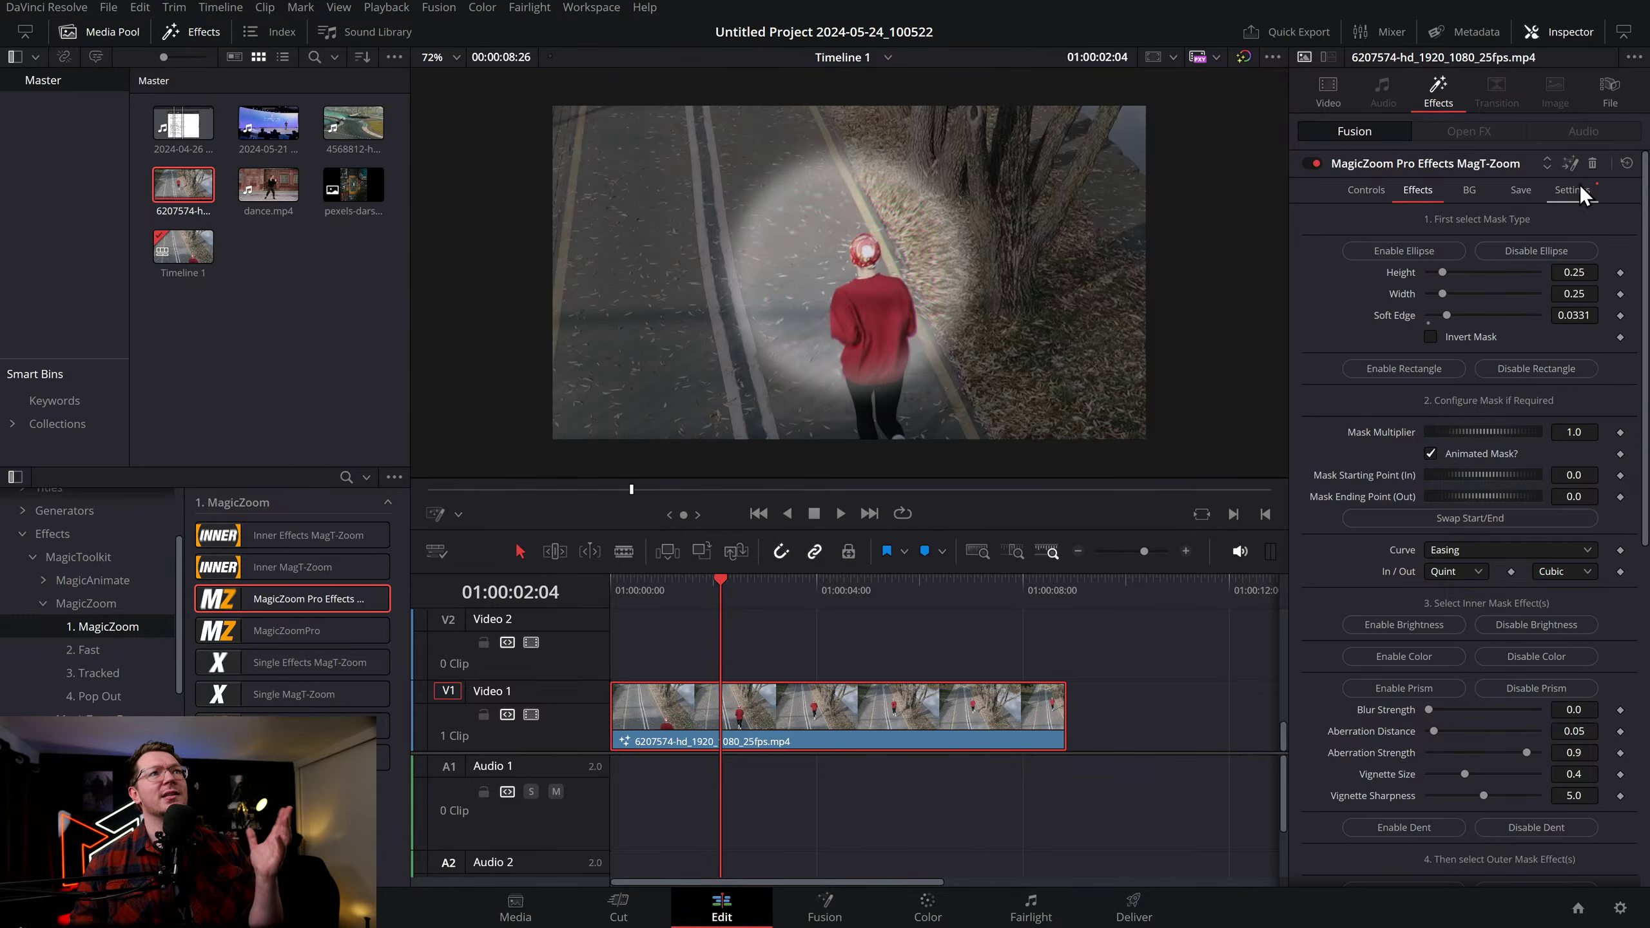
Replace the MagicZoom Pro Effects MagT-Zoom on the clip with Inner Effects MagT-Zoom
left_click(1592, 162)
left_click_drag(262, 566, 332, 573)
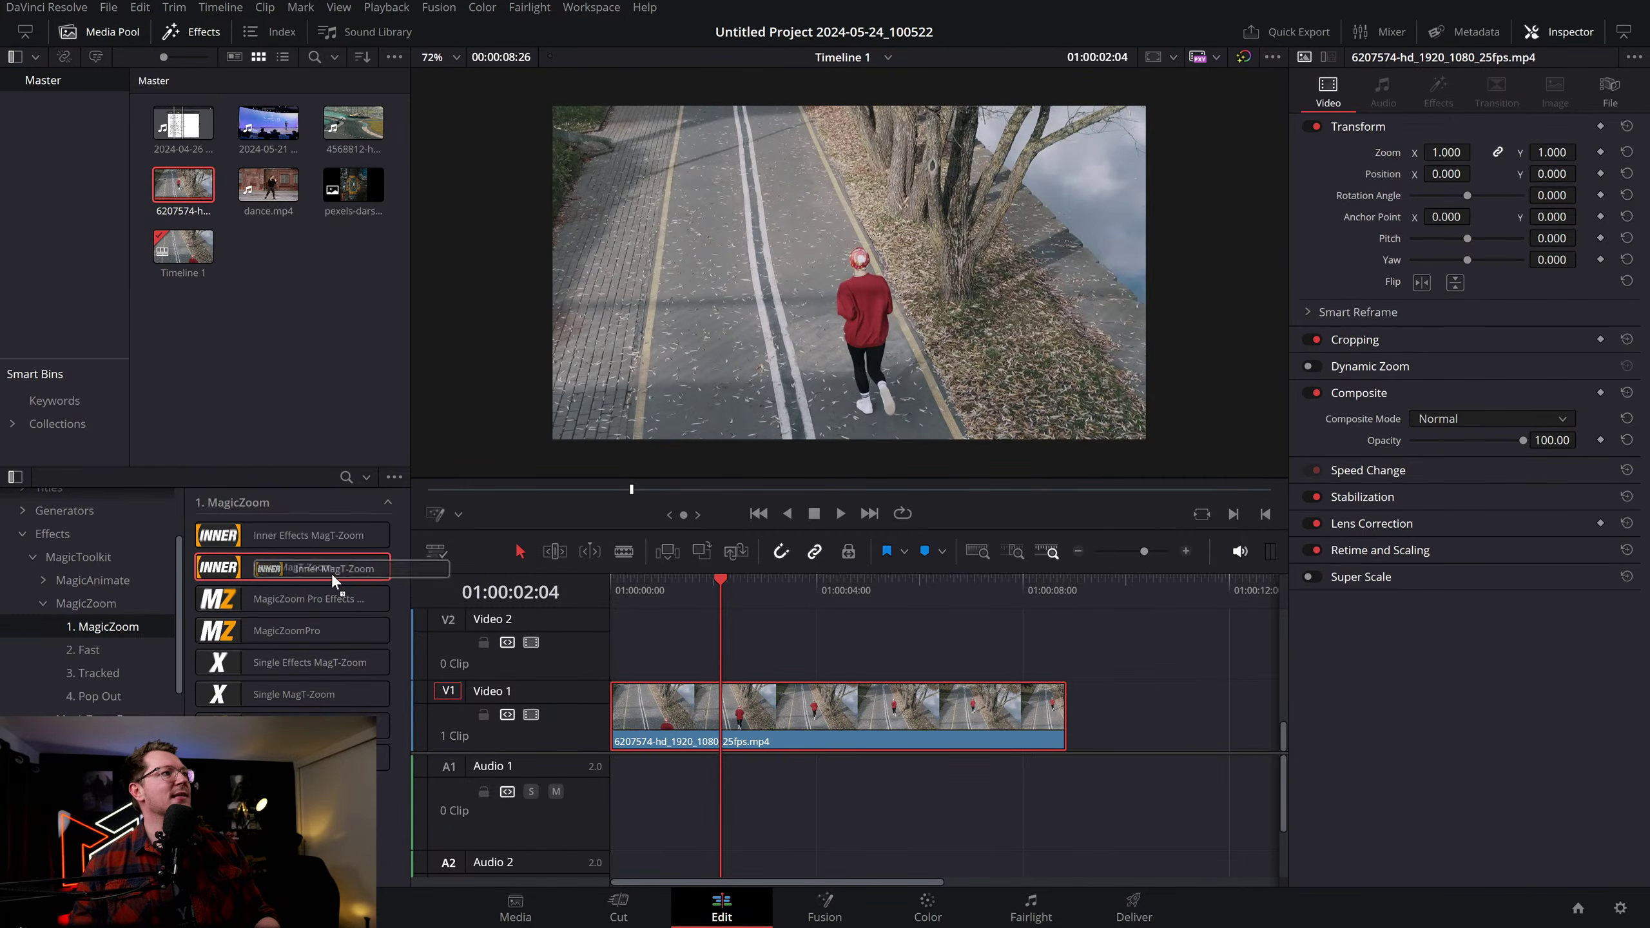
left_click_drag(260, 531, 750, 720)
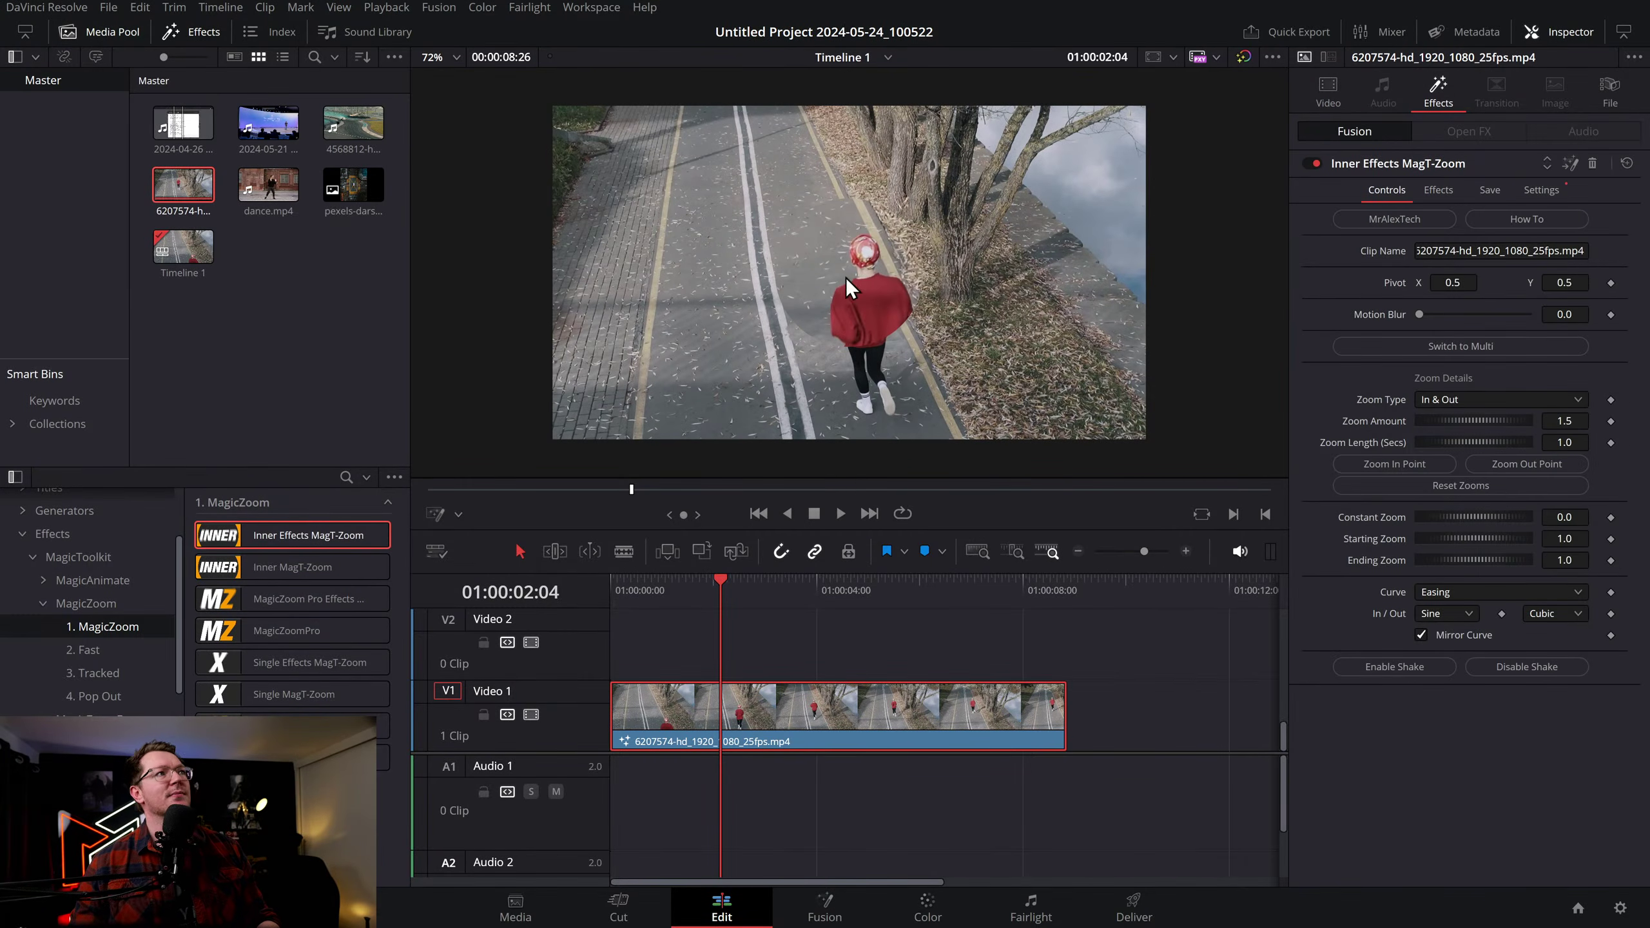
Try the inner Dent effect on the circular mask and disable it again
scroll(1456, 617, "down", 10)
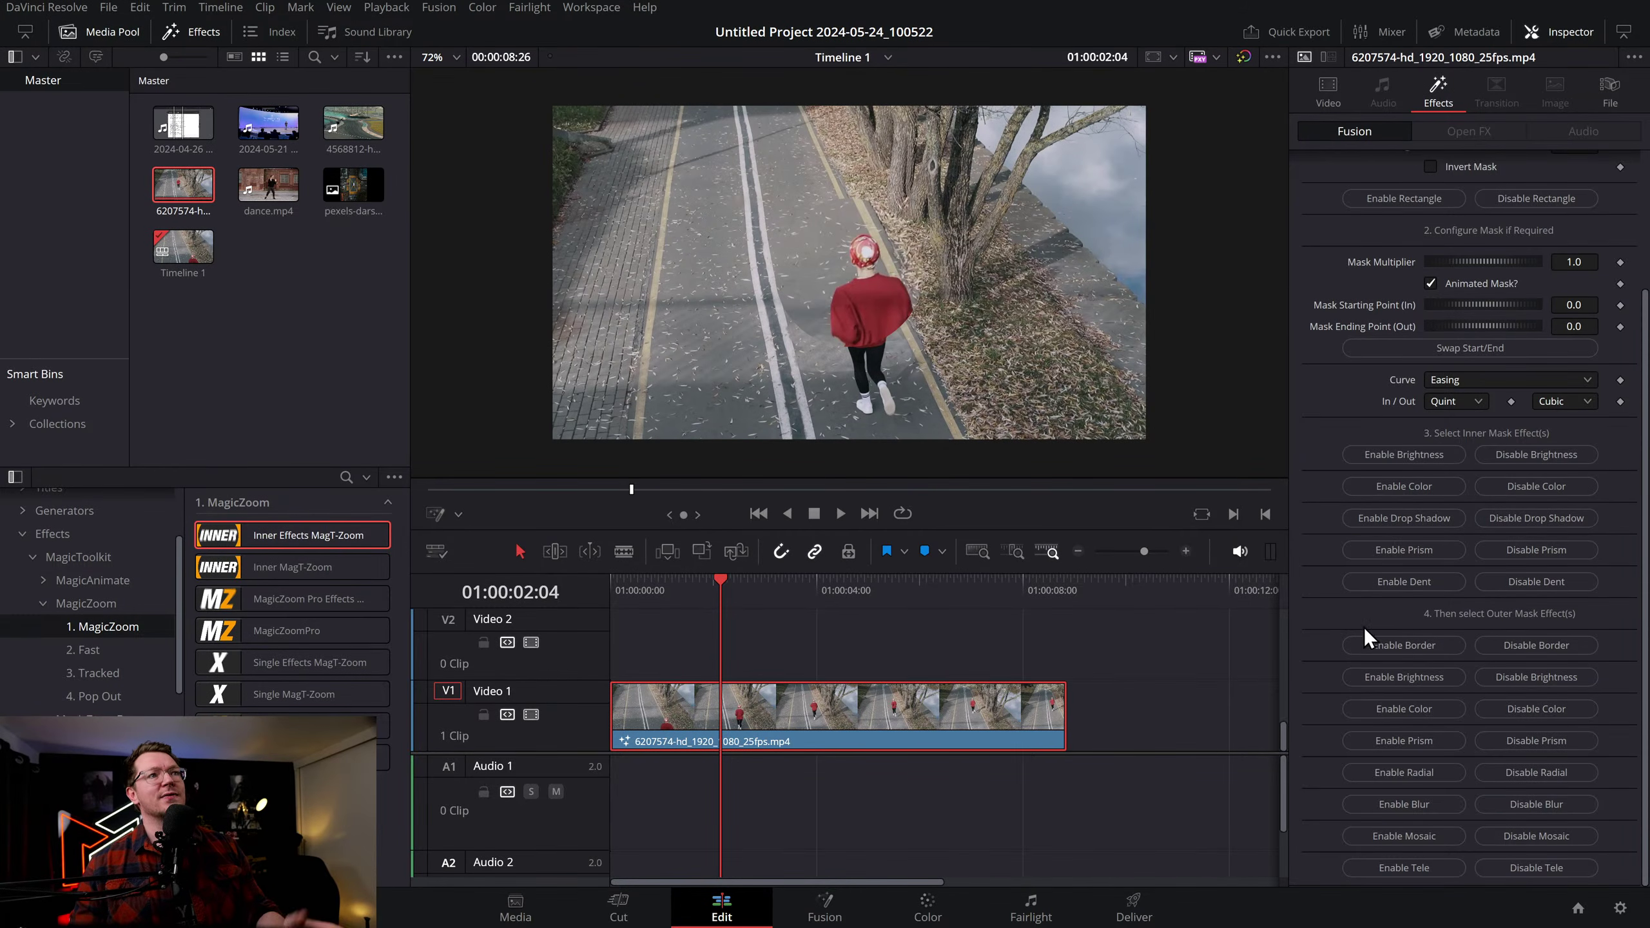
left_click(1395, 585)
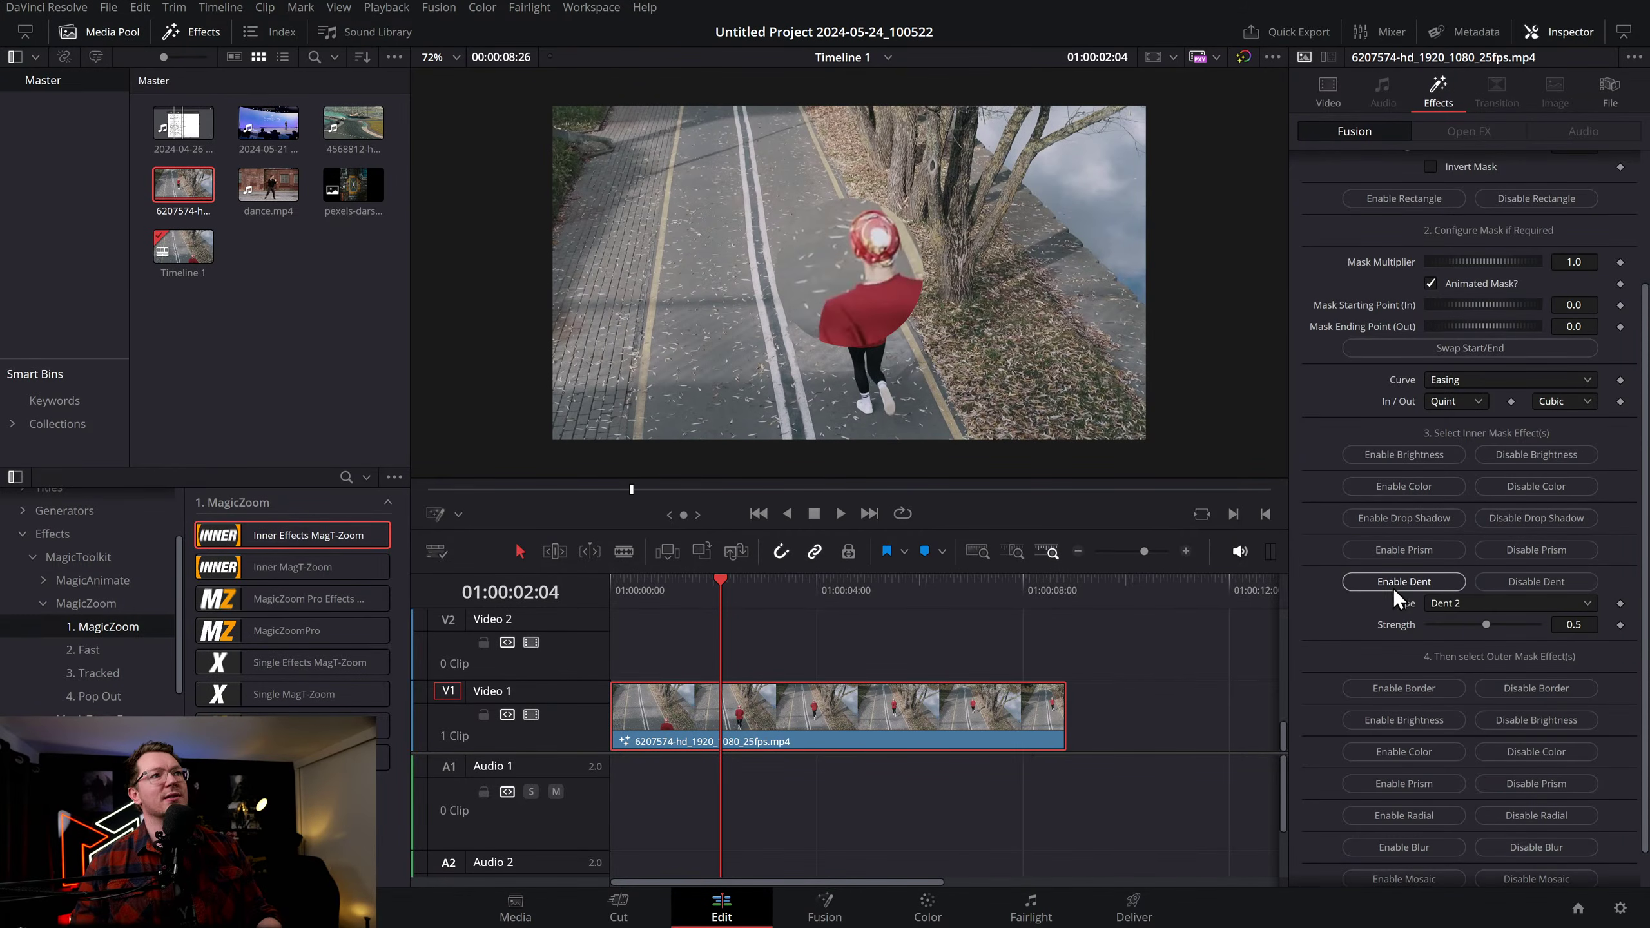
left_click(1502, 580)
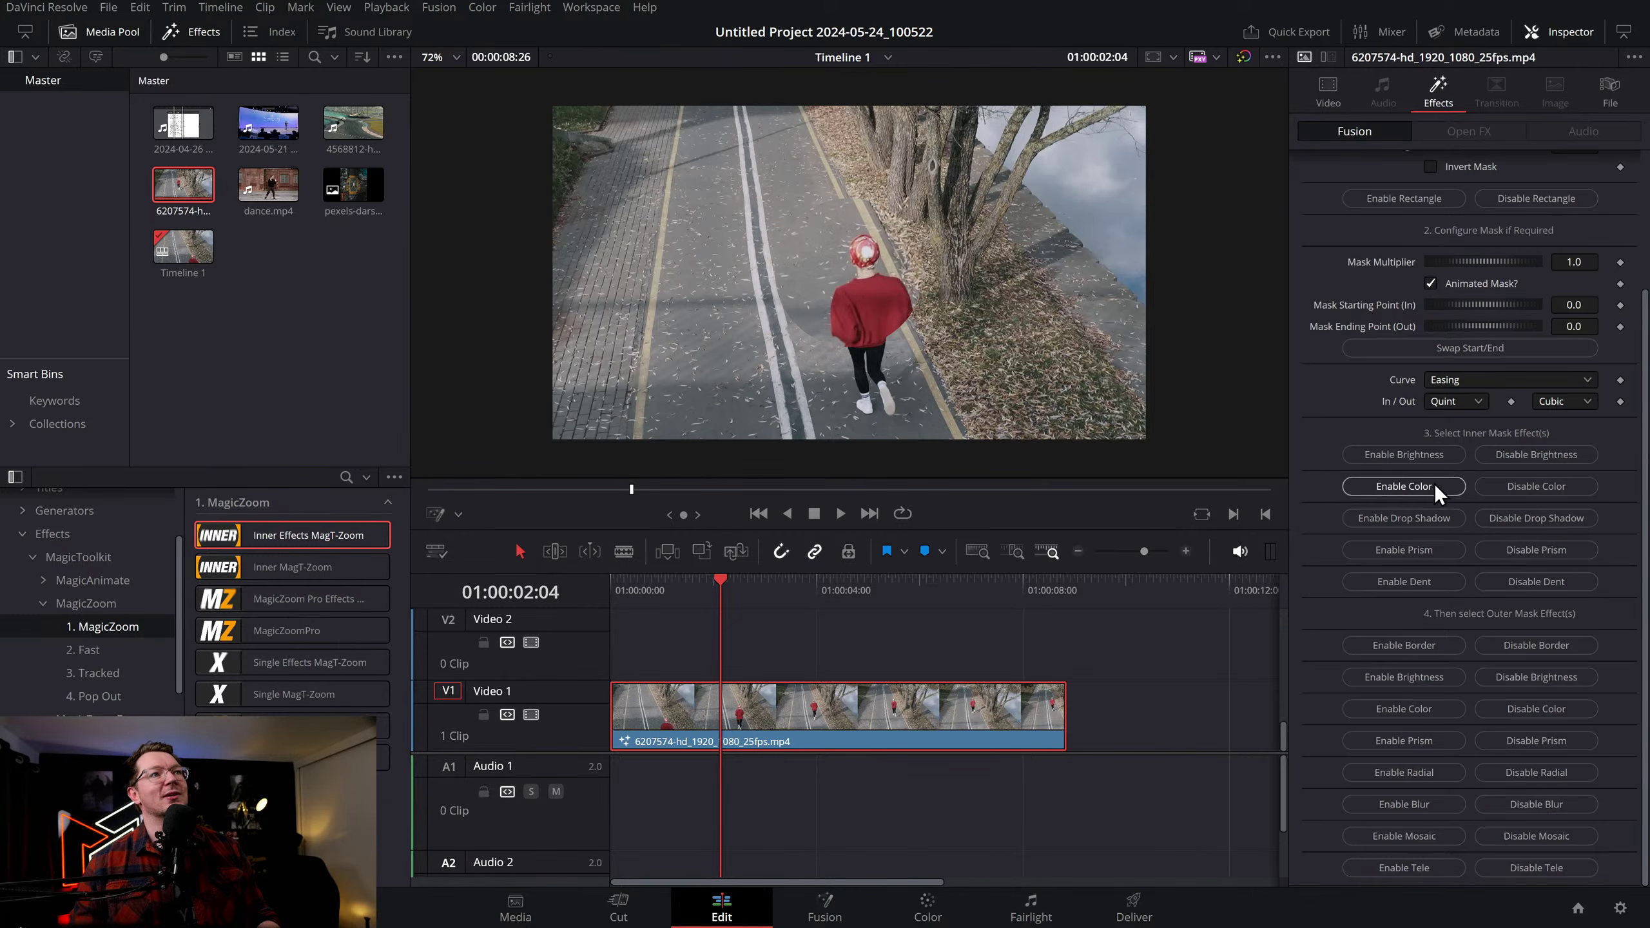
Enable the inner Drop Shadow and the outer Border for the circular mask
left_click(1419, 518)
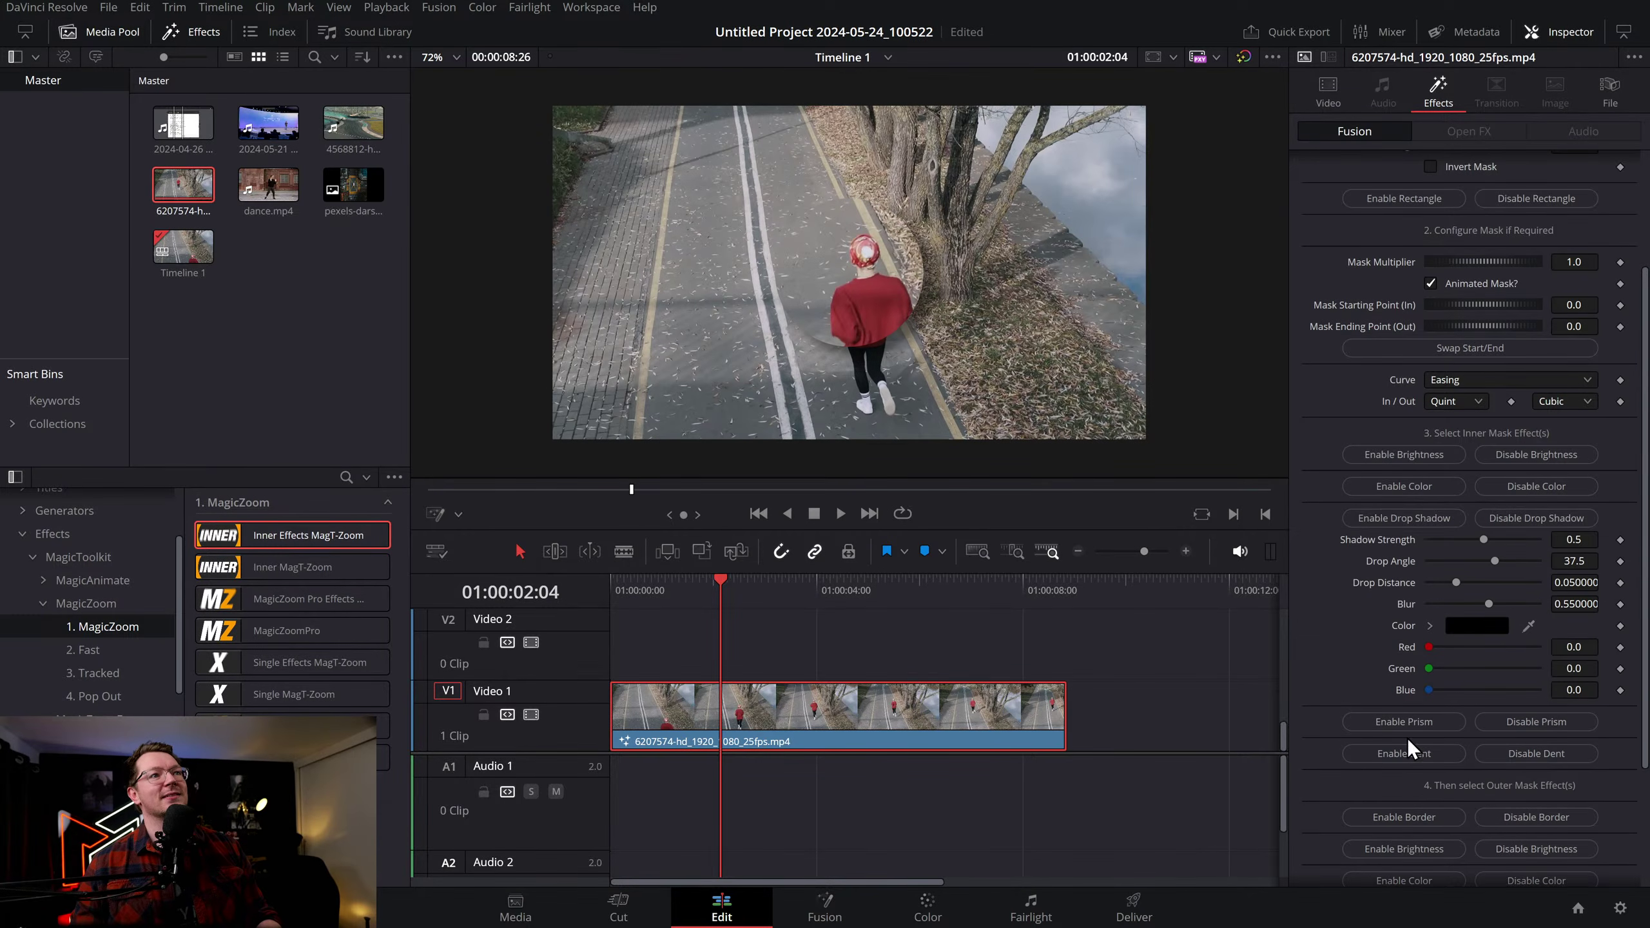
scroll(1408, 738, "down", 2)
left_click(1413, 665)
Enable the outer Color effect and set its type to Gradient
scroll(1408, 663, "down", 3)
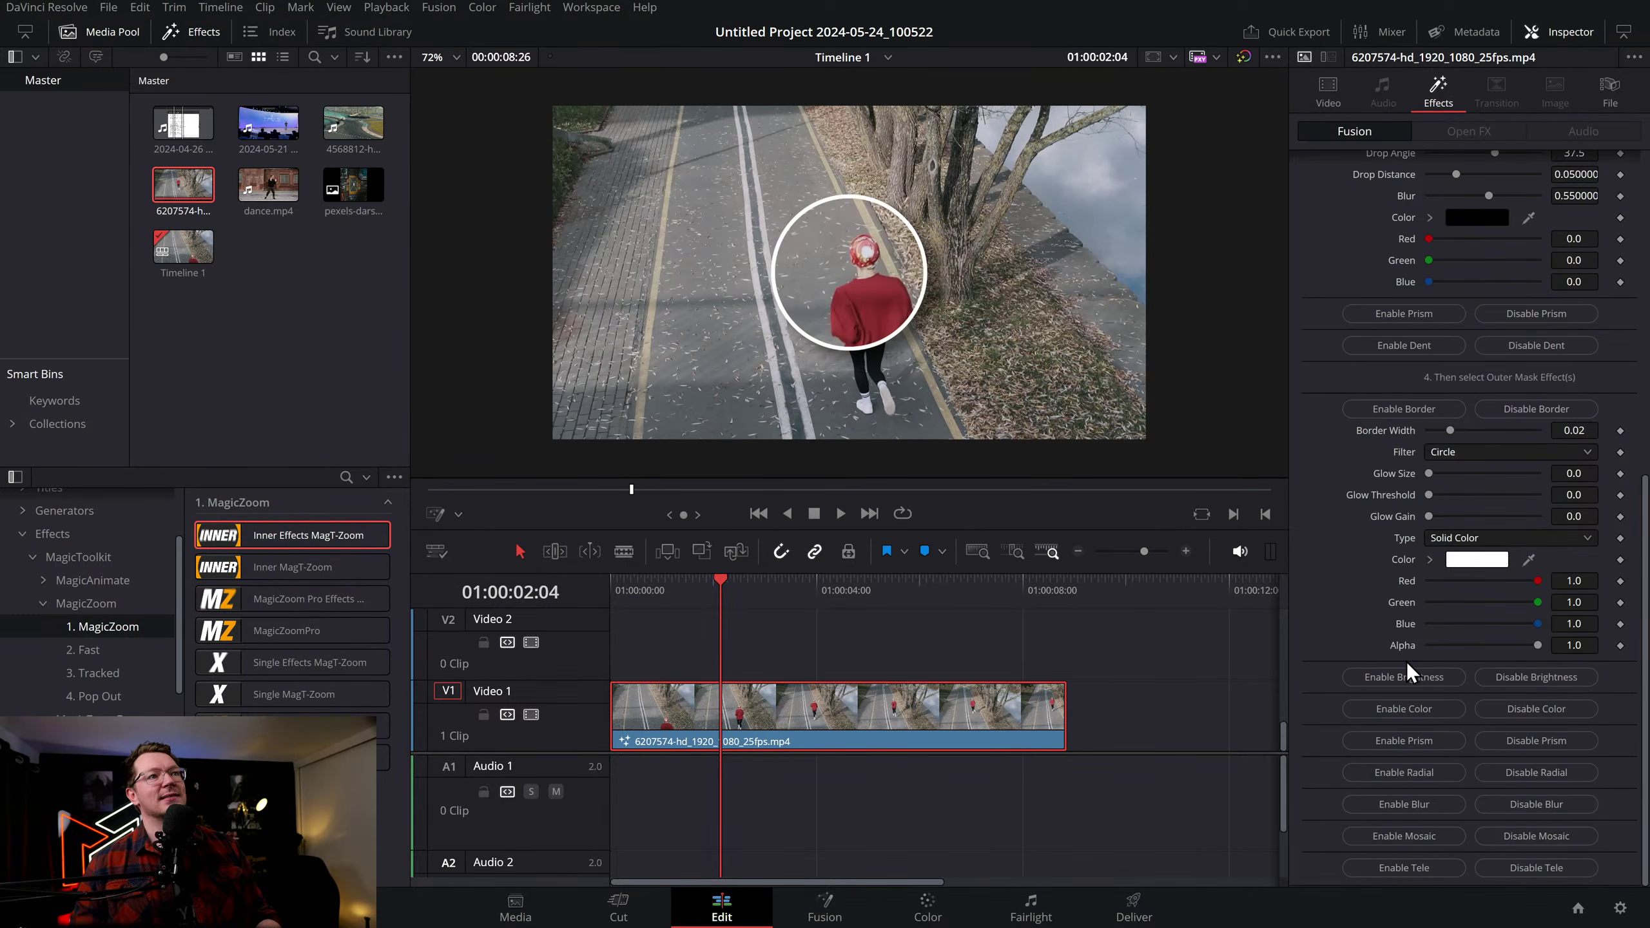
left_click(1397, 714)
left_click(1465, 731)
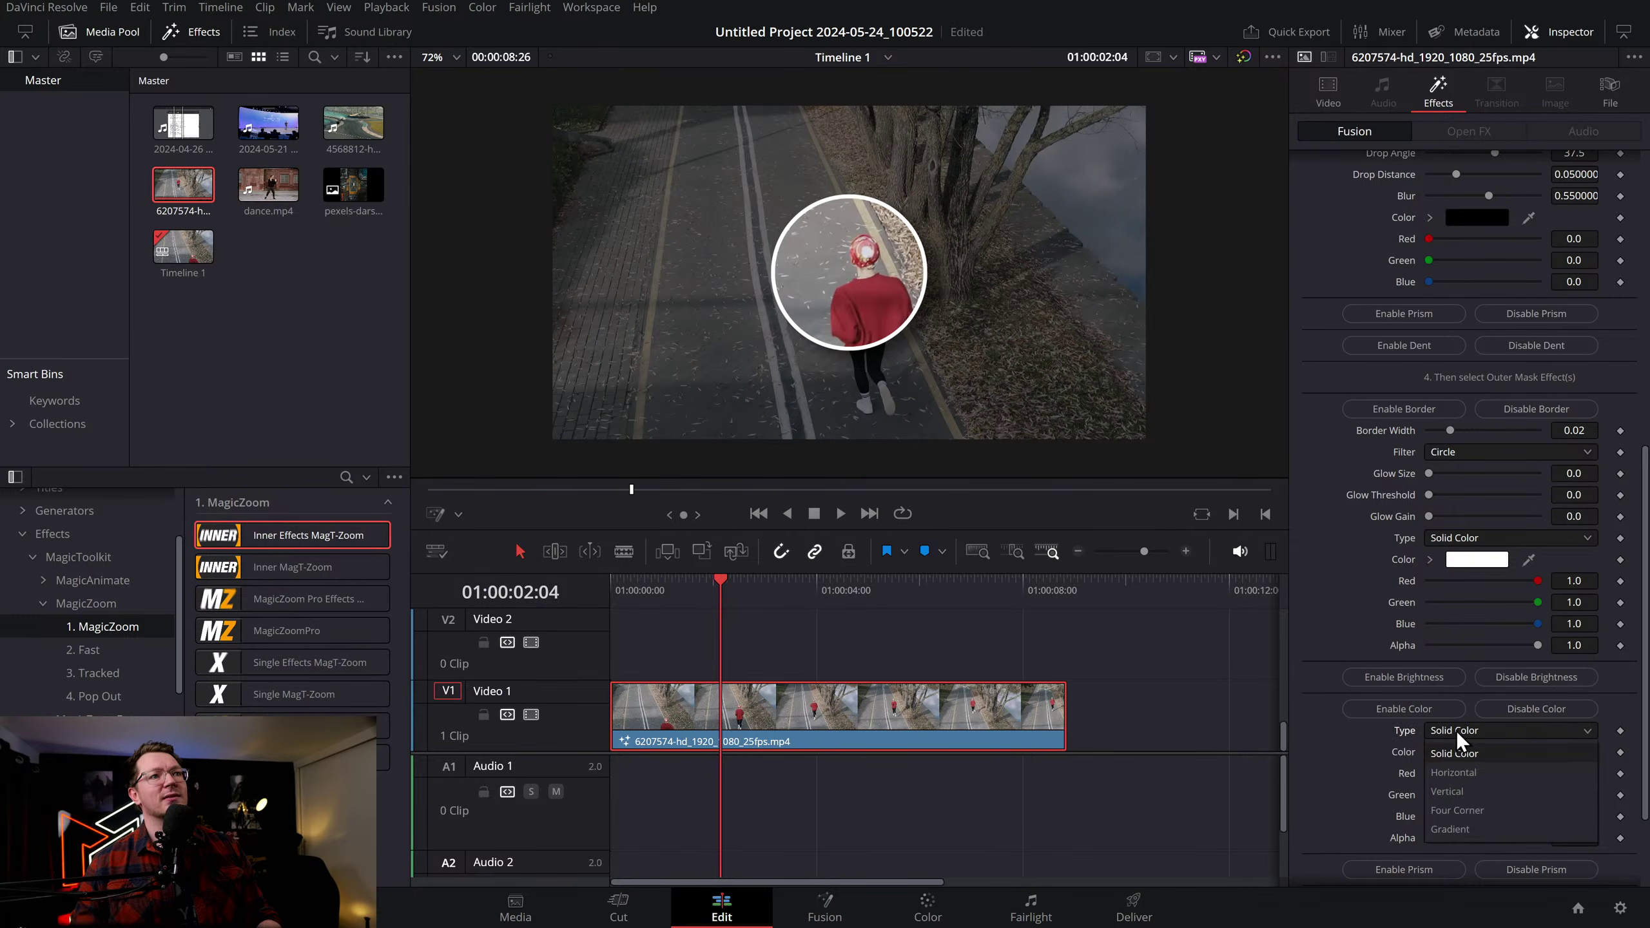
left_click(1454, 830)
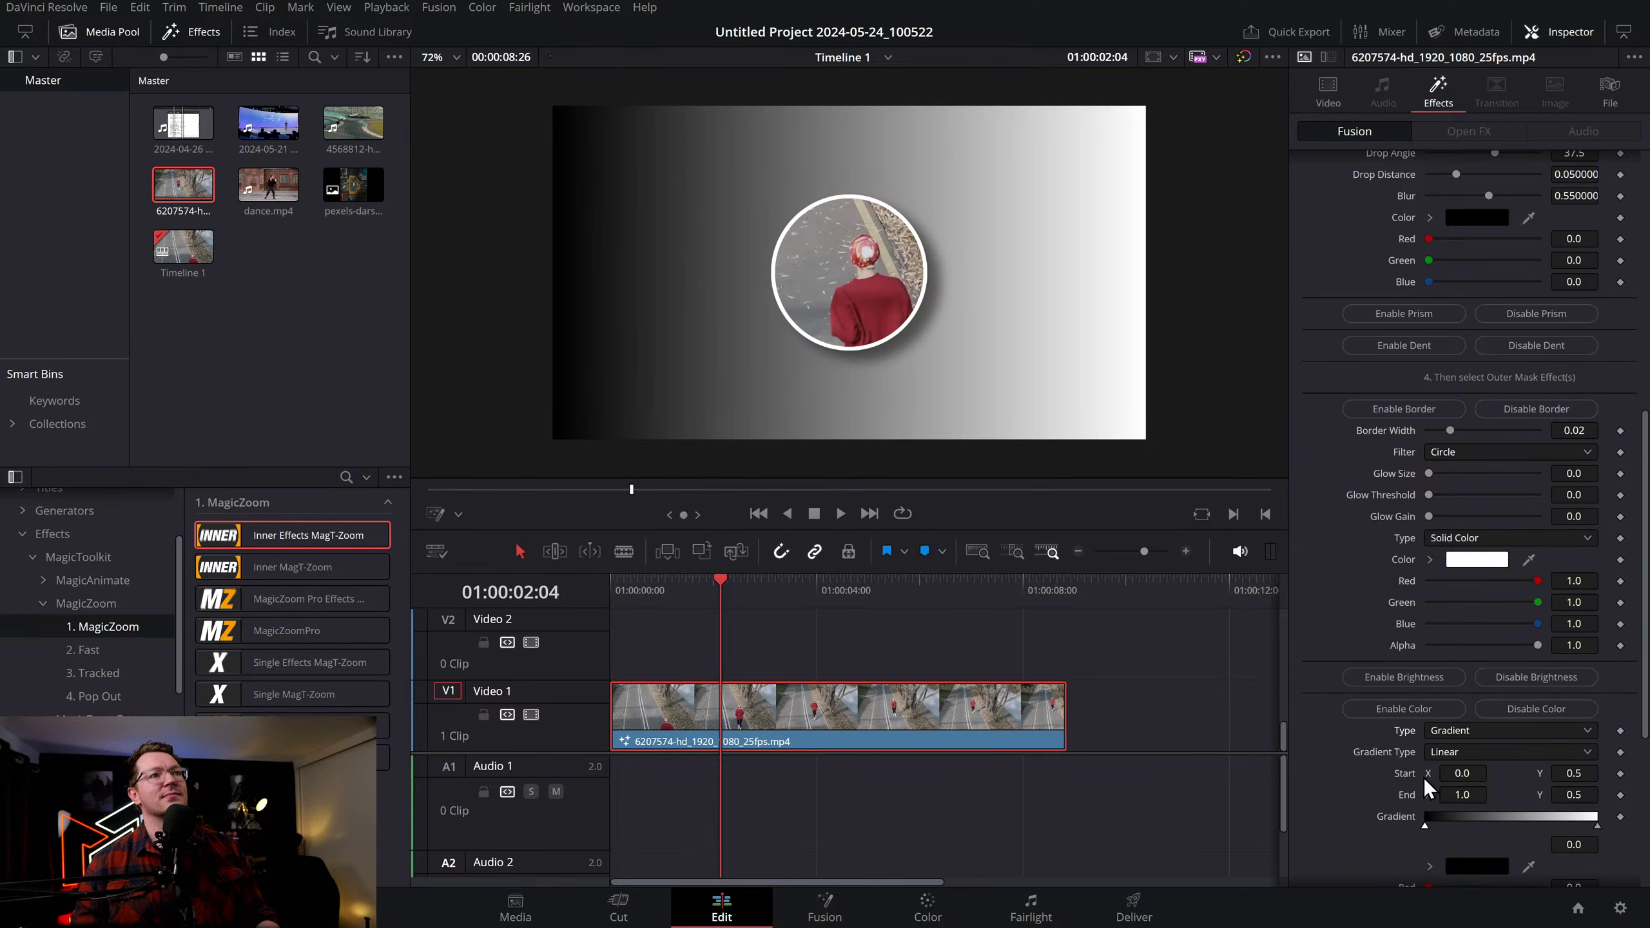
Lower the alpha of the gradient's black stop and select its white end stop
scroll(1449, 781, "down", 4)
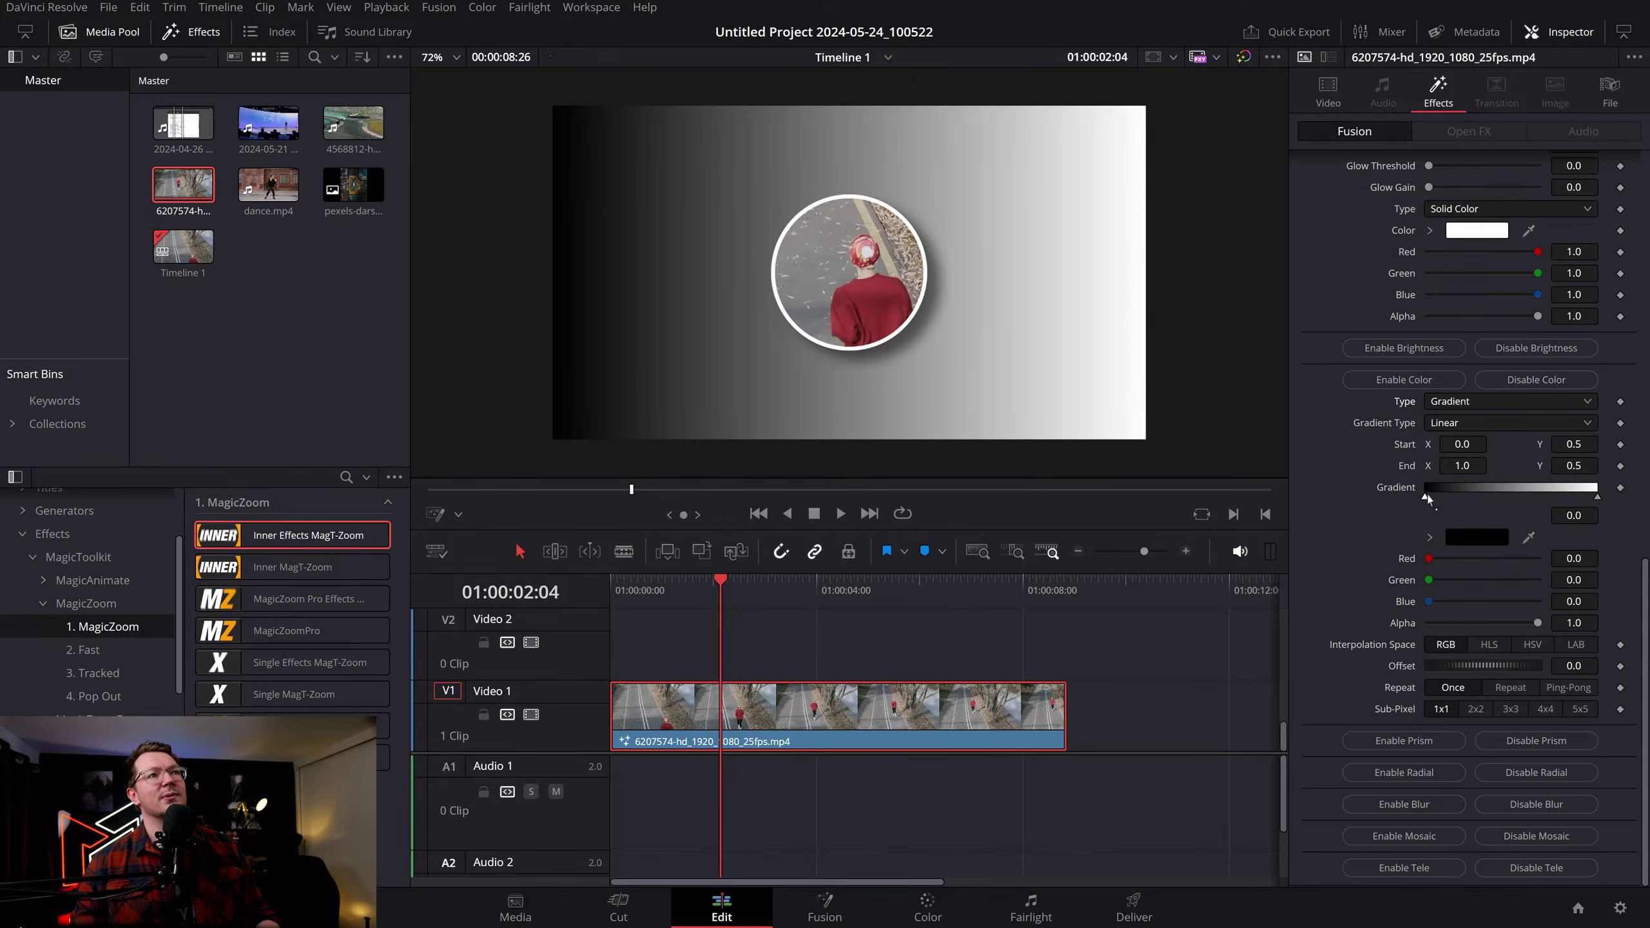
left_click_drag(1537, 623, 1443, 622)
left_click_drag(1598, 497, 1637, 507)
Play the clip from the start to preview the bordered circle over the gradient
left_click(623, 581)
key("Home")
key("space")
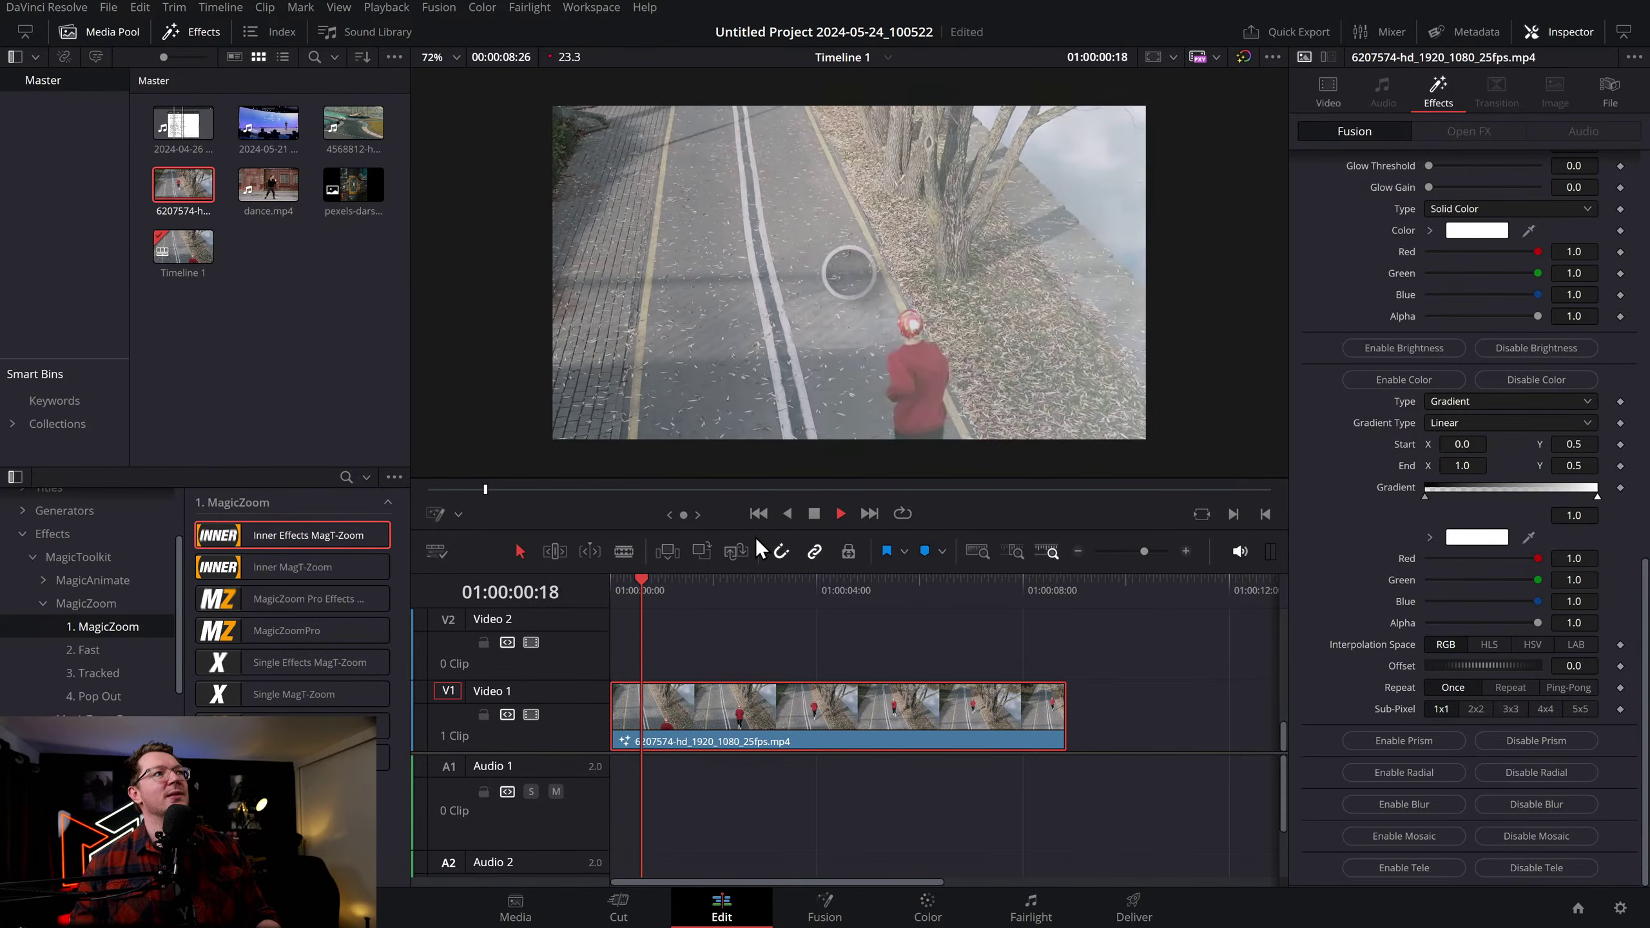
key("space")
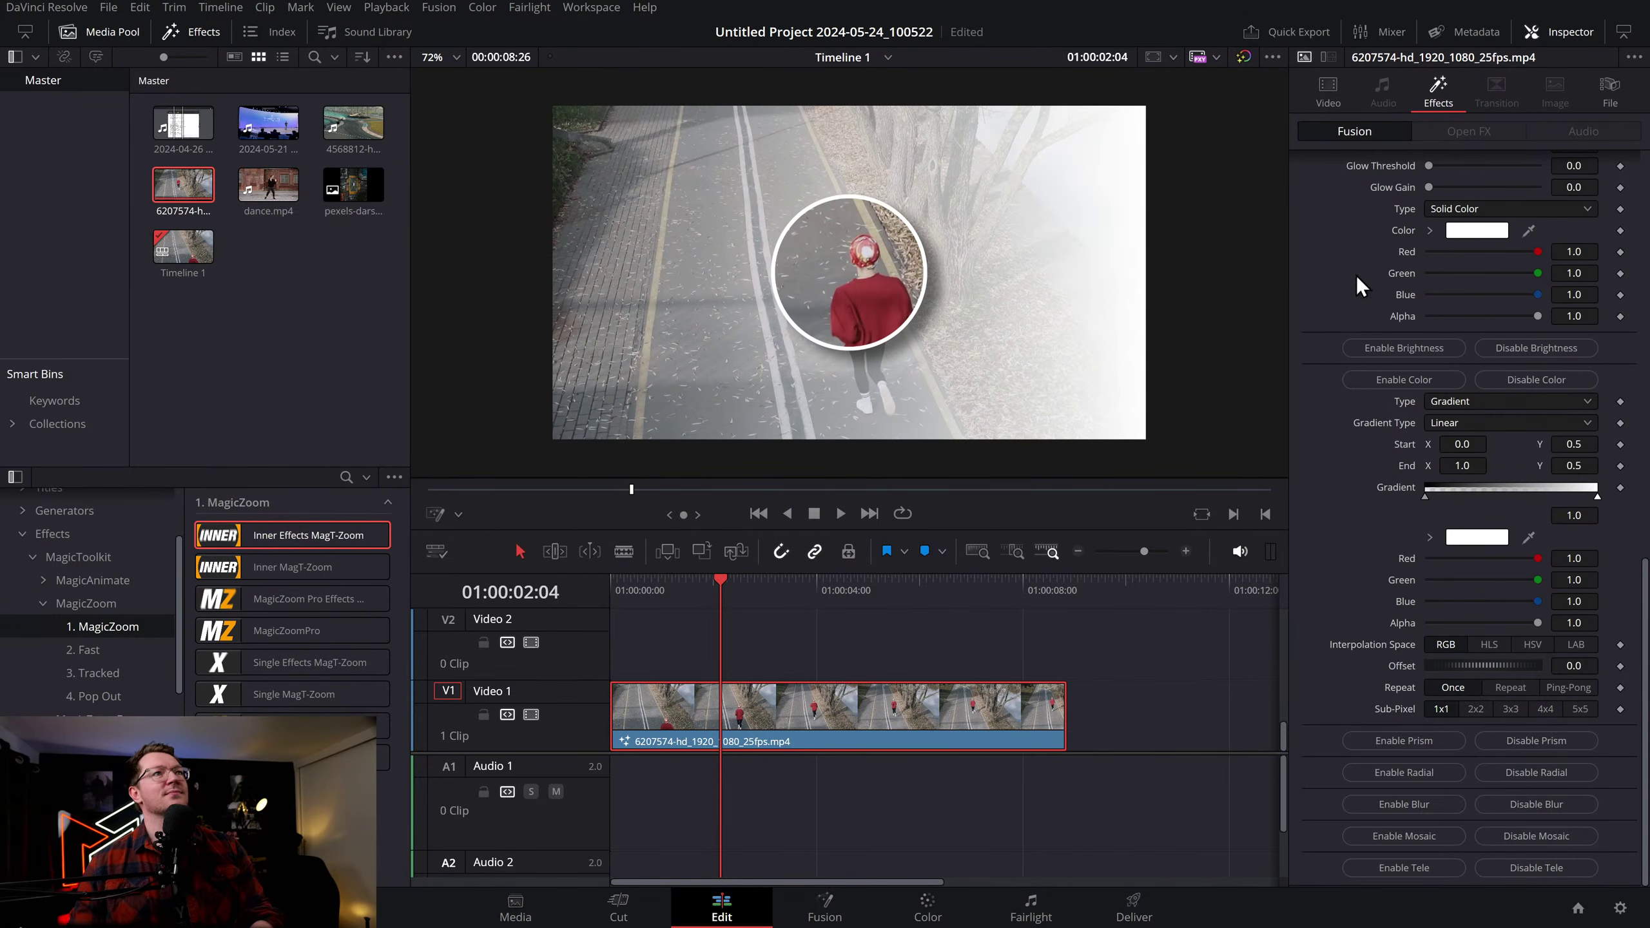
Remove the Inner Effects MagT-Zoom from the clip
scroll(1493, 185, "up", 5)
scroll(1578, 164, "up", 8)
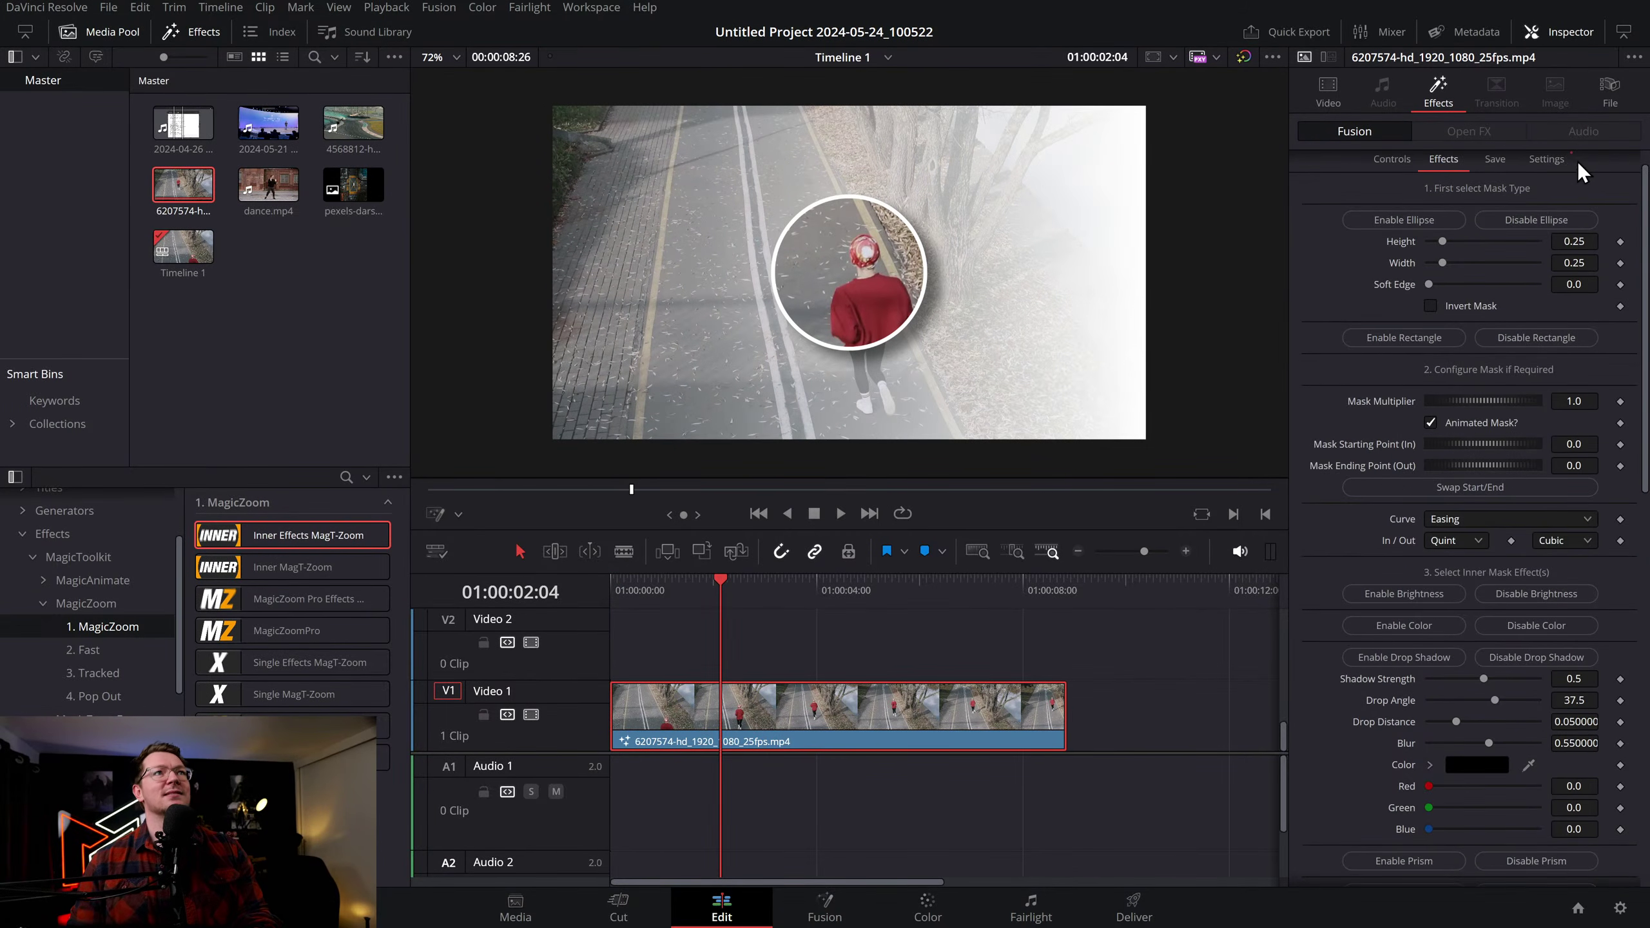
left_click(1591, 164)
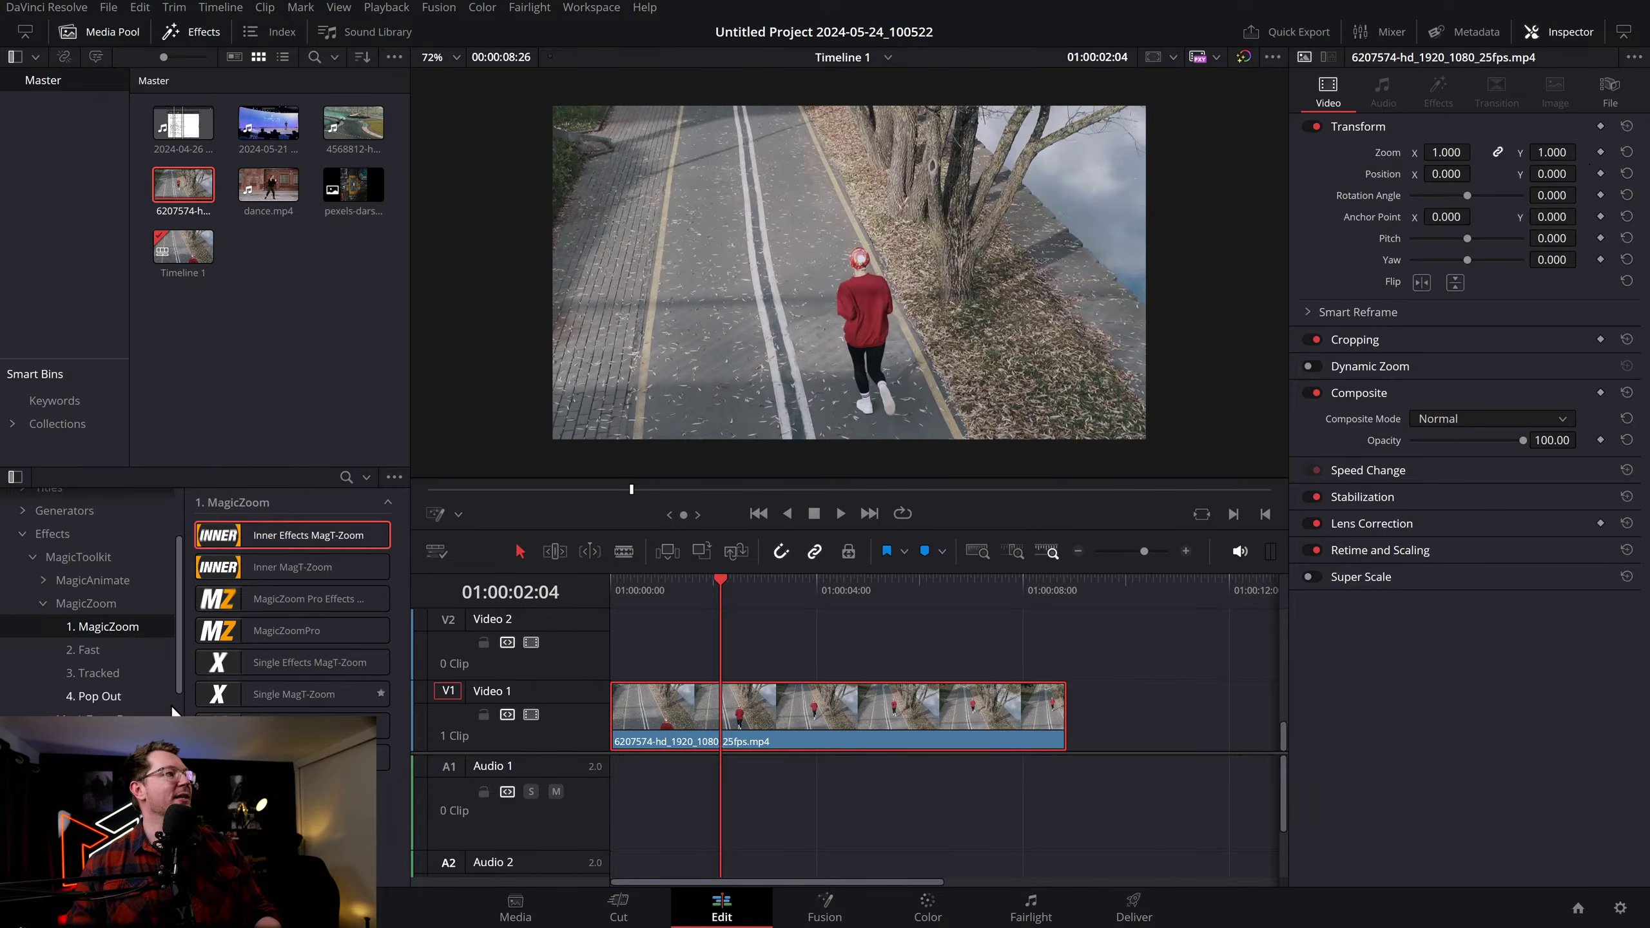
Apply the Inner Effect Tracked MagT-Zoom to the clip, view its mask effect settings and remove it again
left_click(111, 674)
left_click_drag(312, 537, 727, 714)
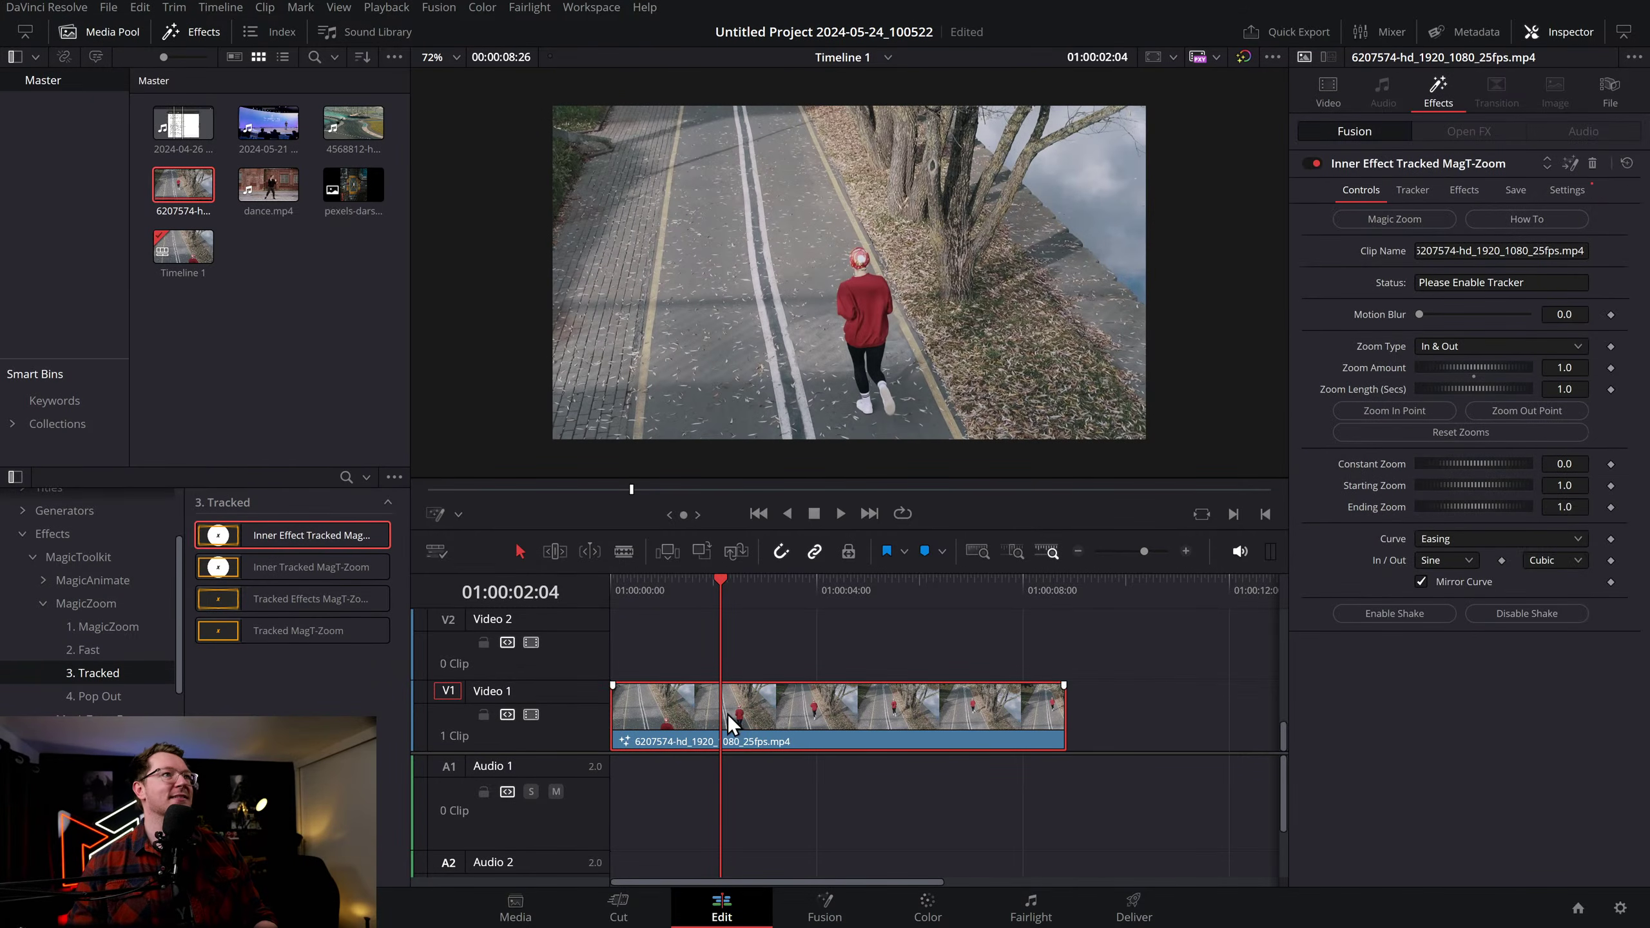
left_click(1462, 194)
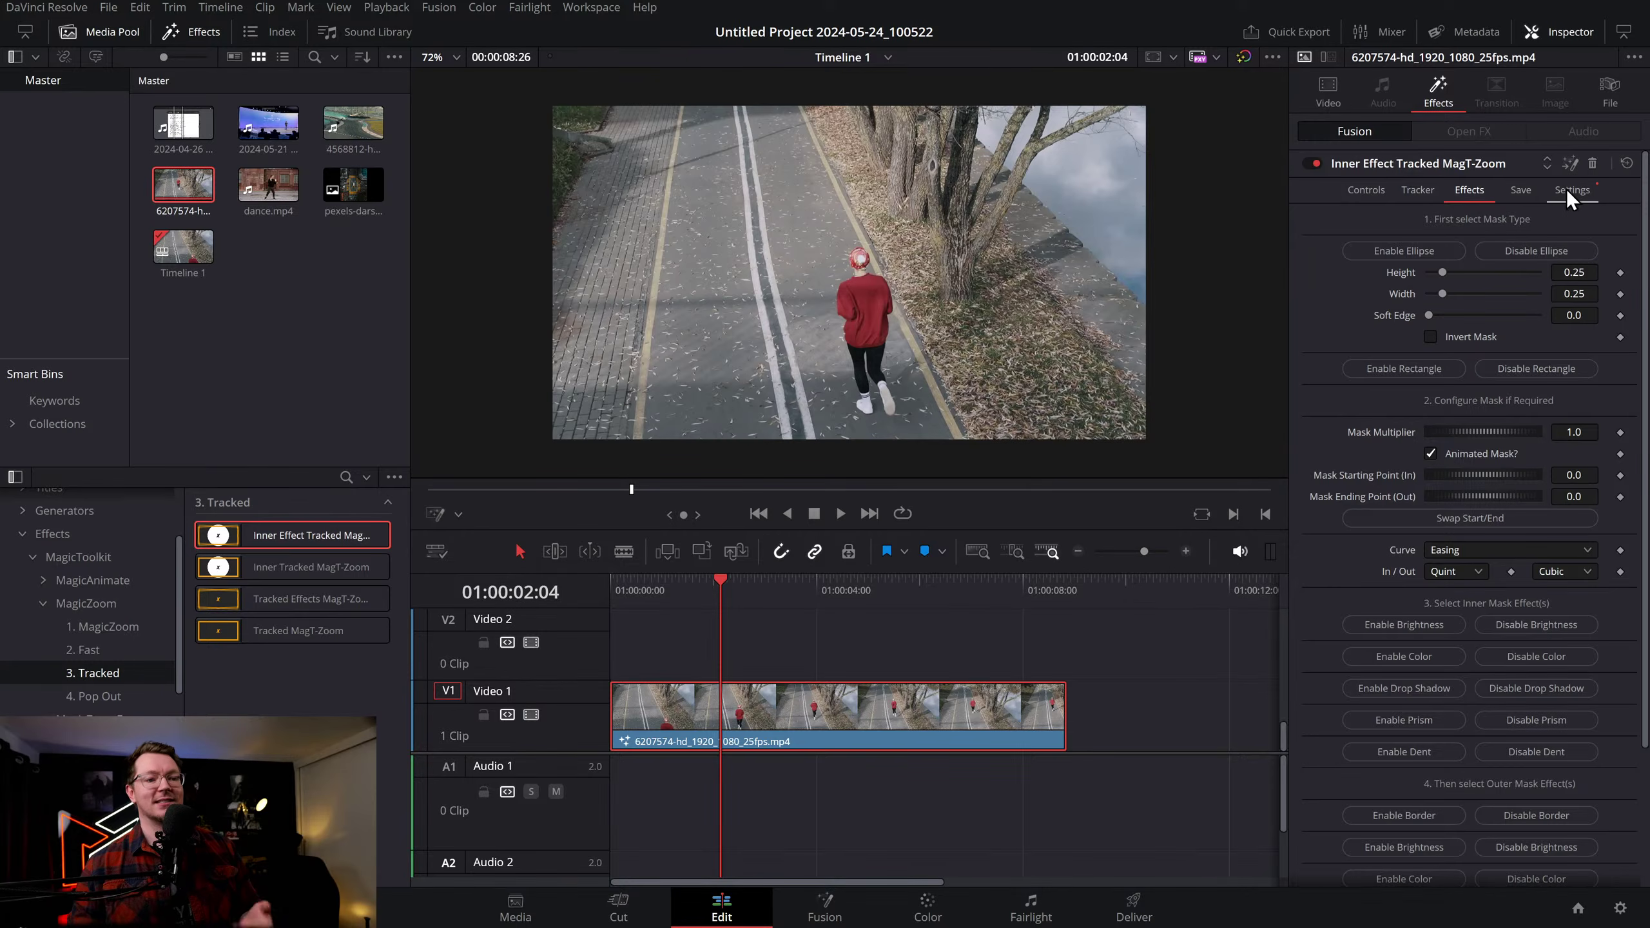
left_click(1592, 163)
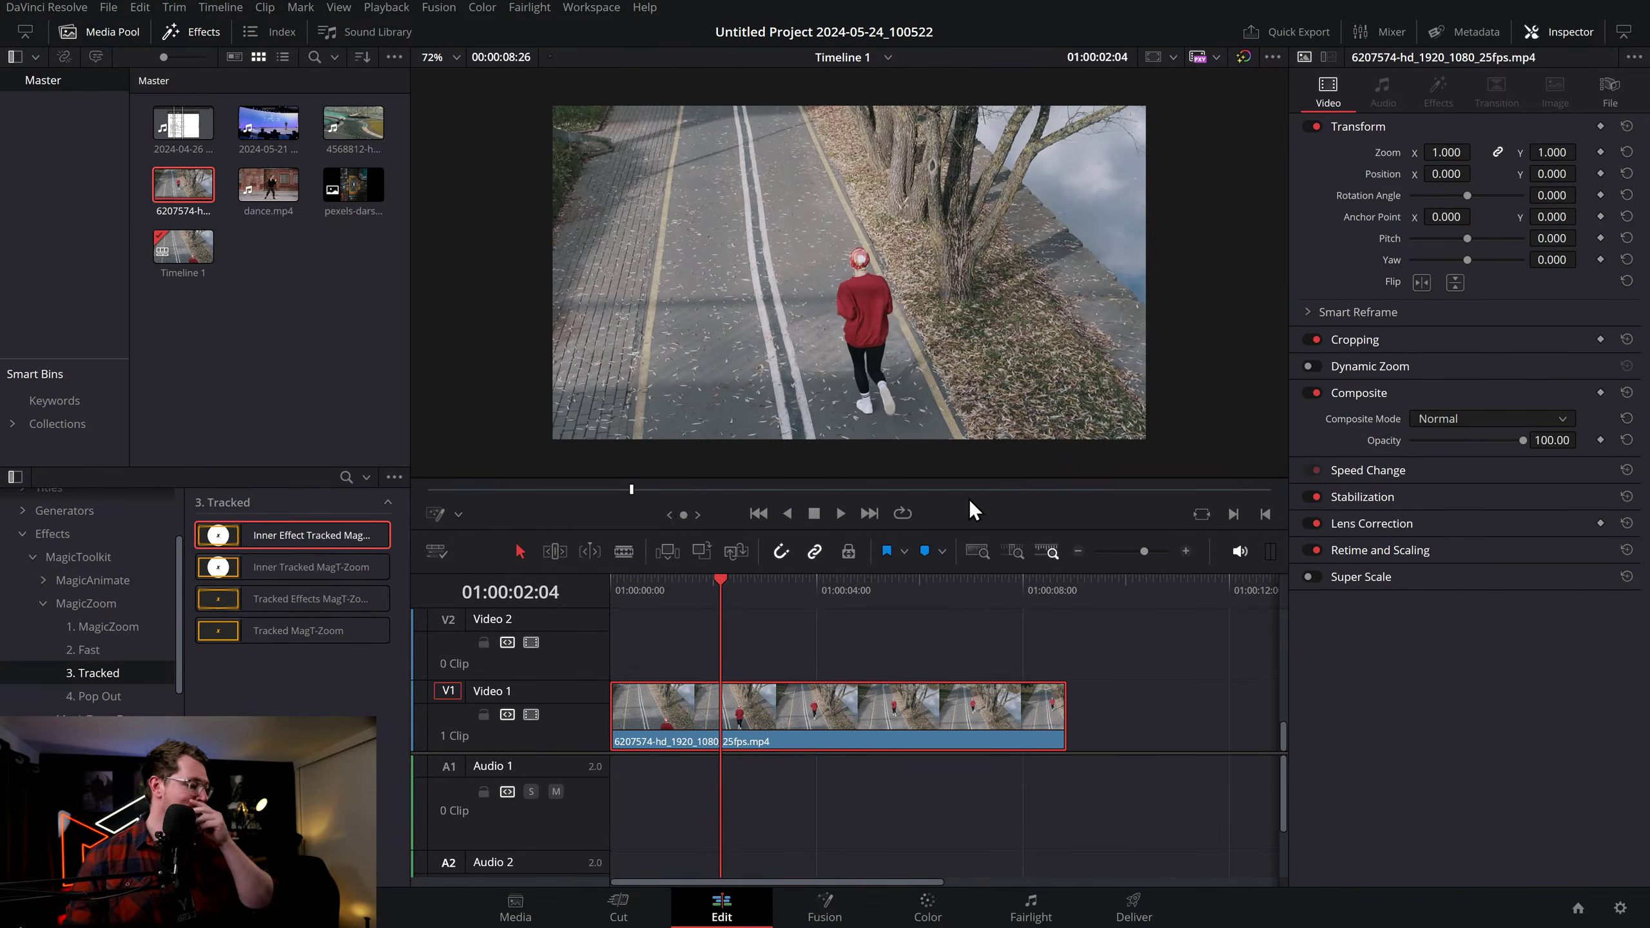
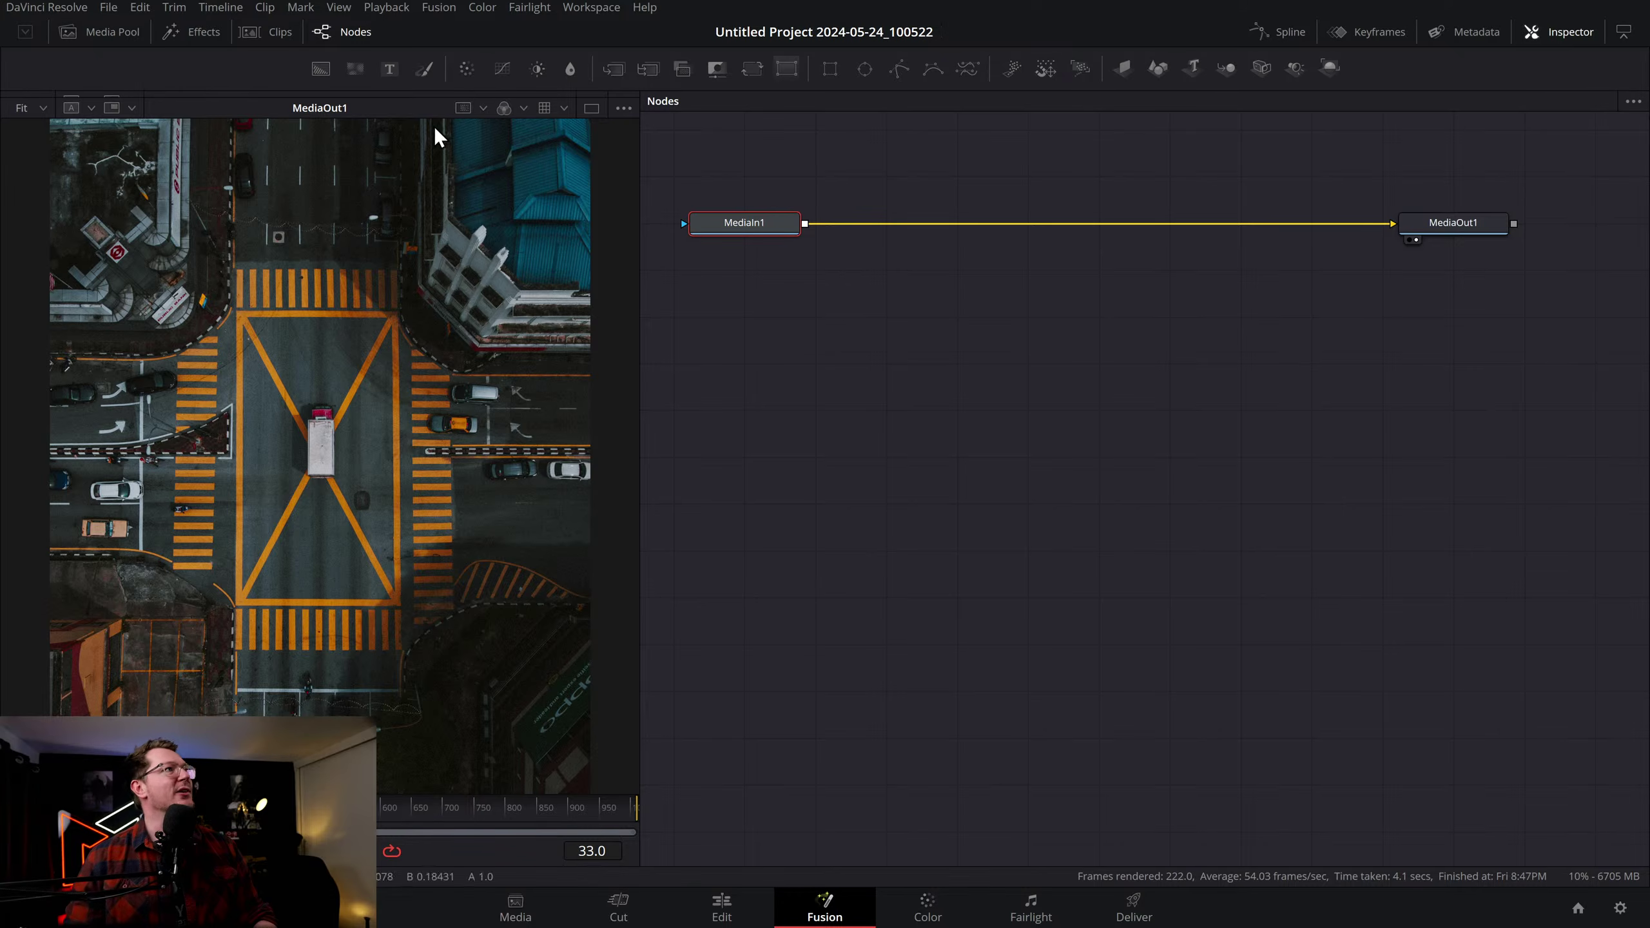
Show the Effects library on the Fusion page and open the Fusion Templates folder in File Explorer
left_click(202, 31)
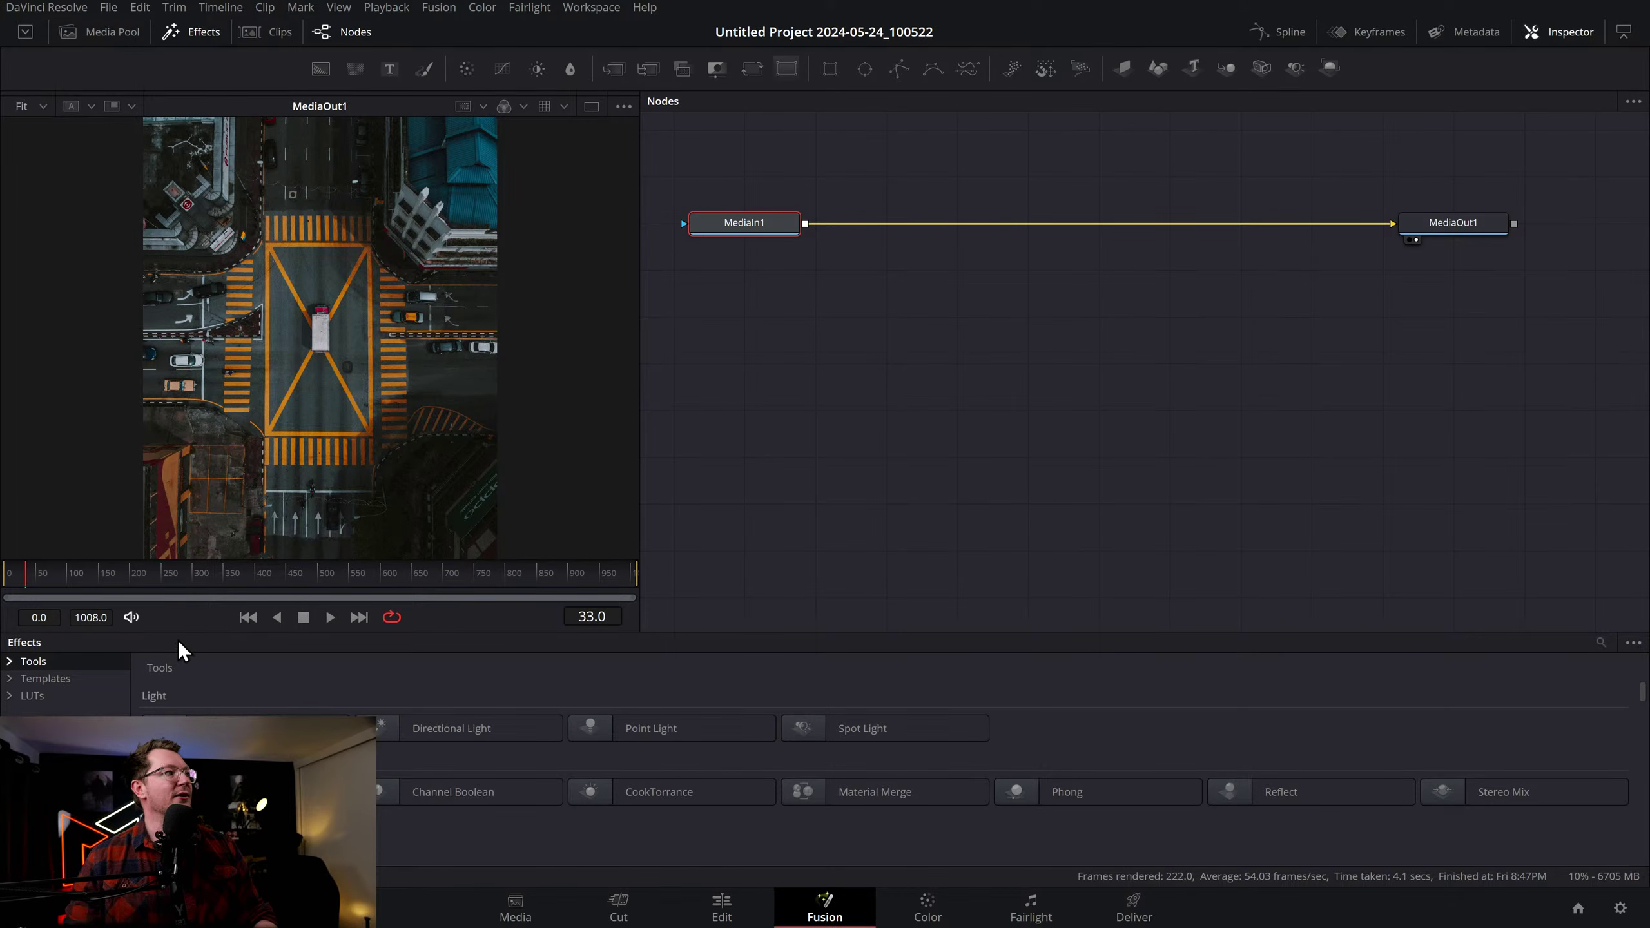
left_click_drag(178, 633, 123, 561)
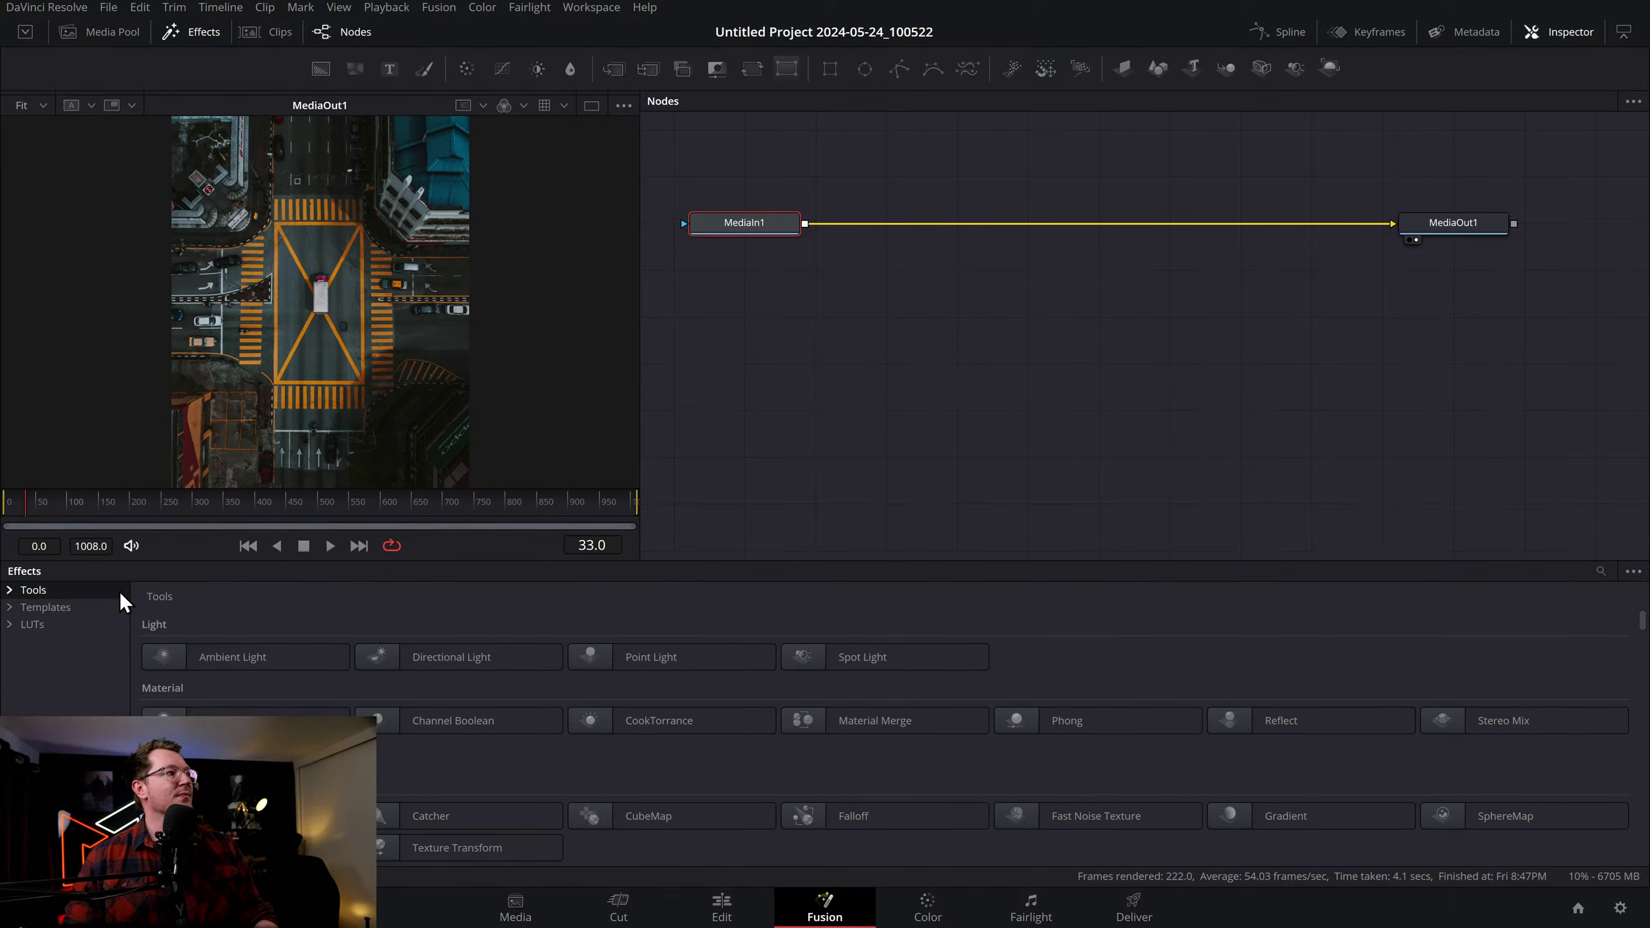
left_click(38, 608)
right_click(28, 606)
left_click(83, 623)
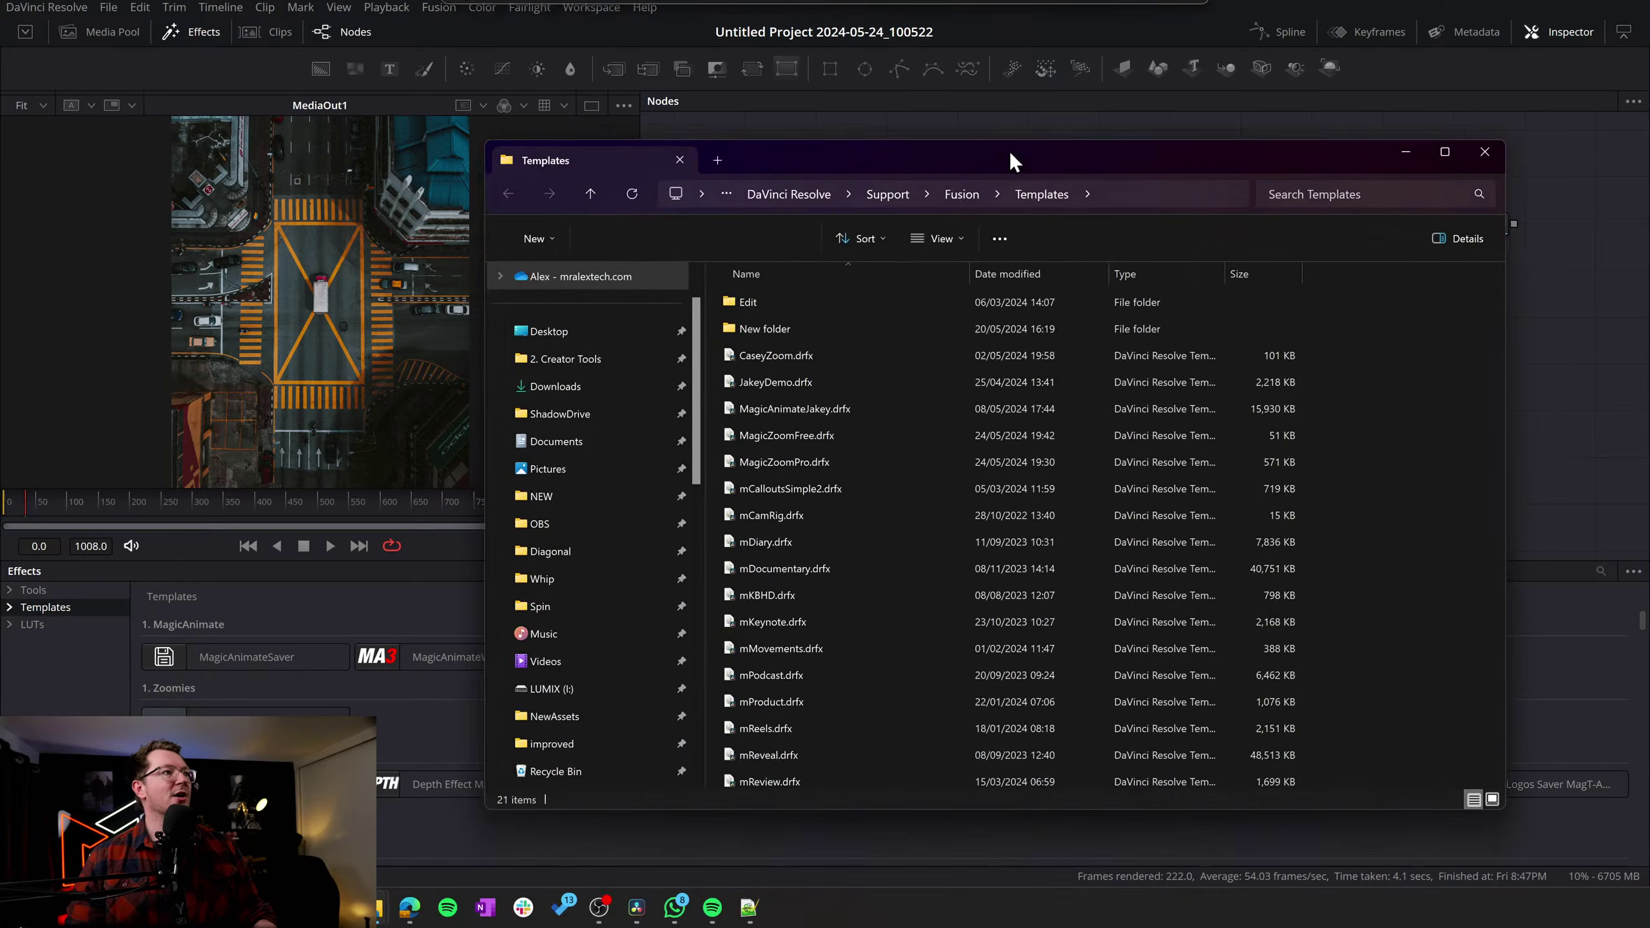
left_click_drag(1012, 154, 754, 76)
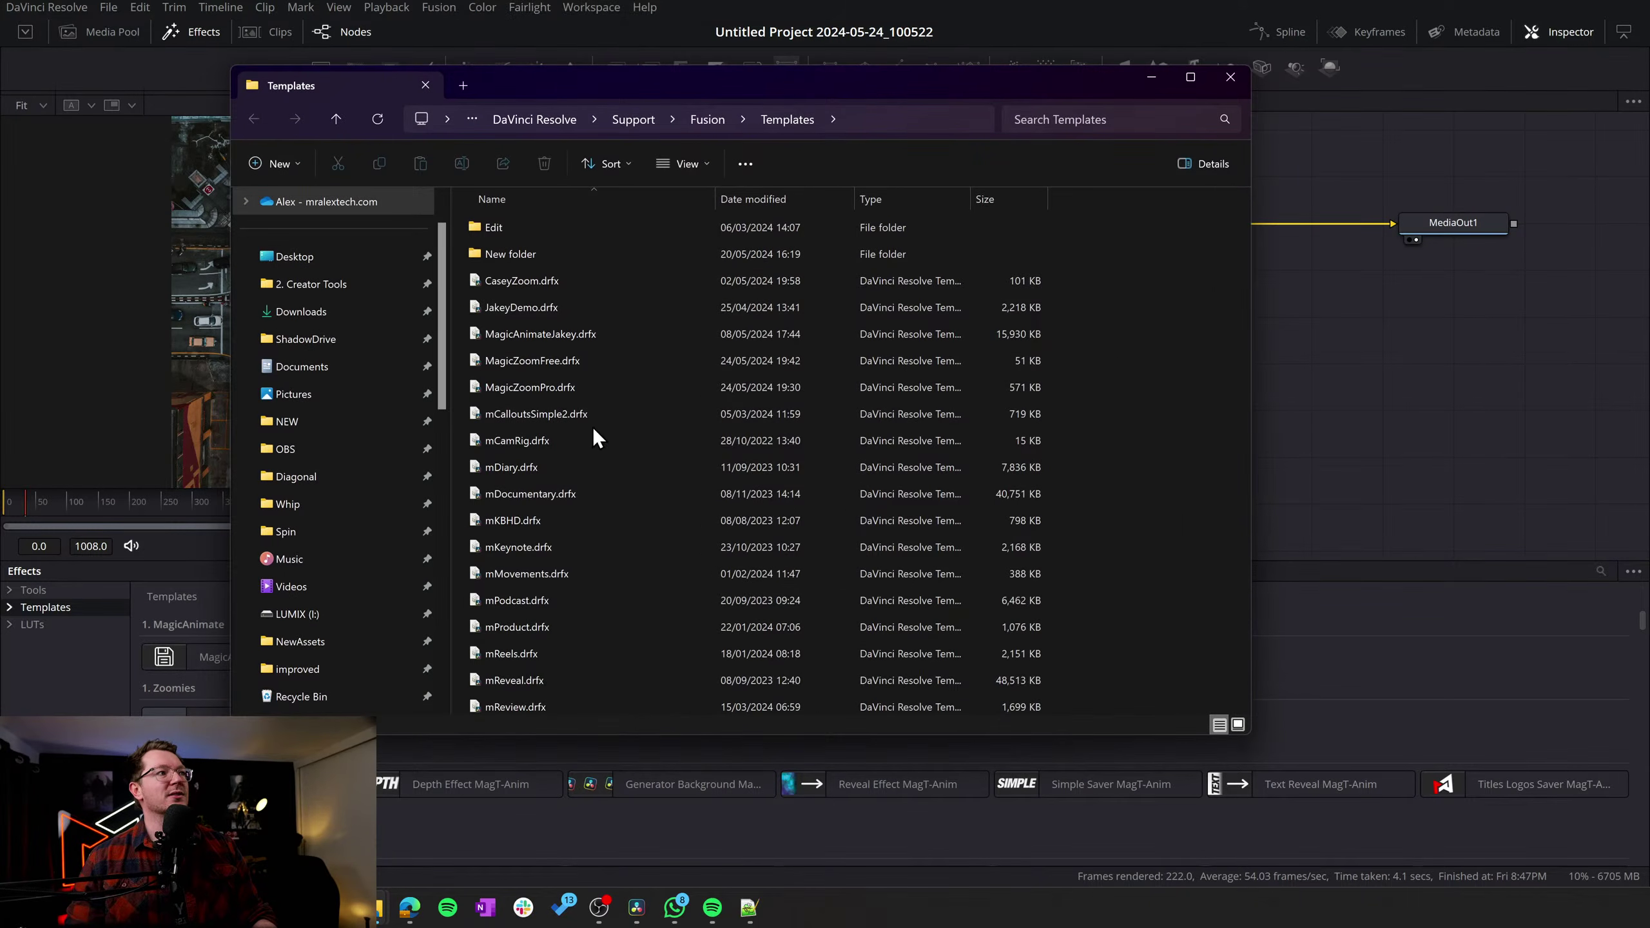
Close the Templates folder window and return to the Edit page
left_click(548, 688)
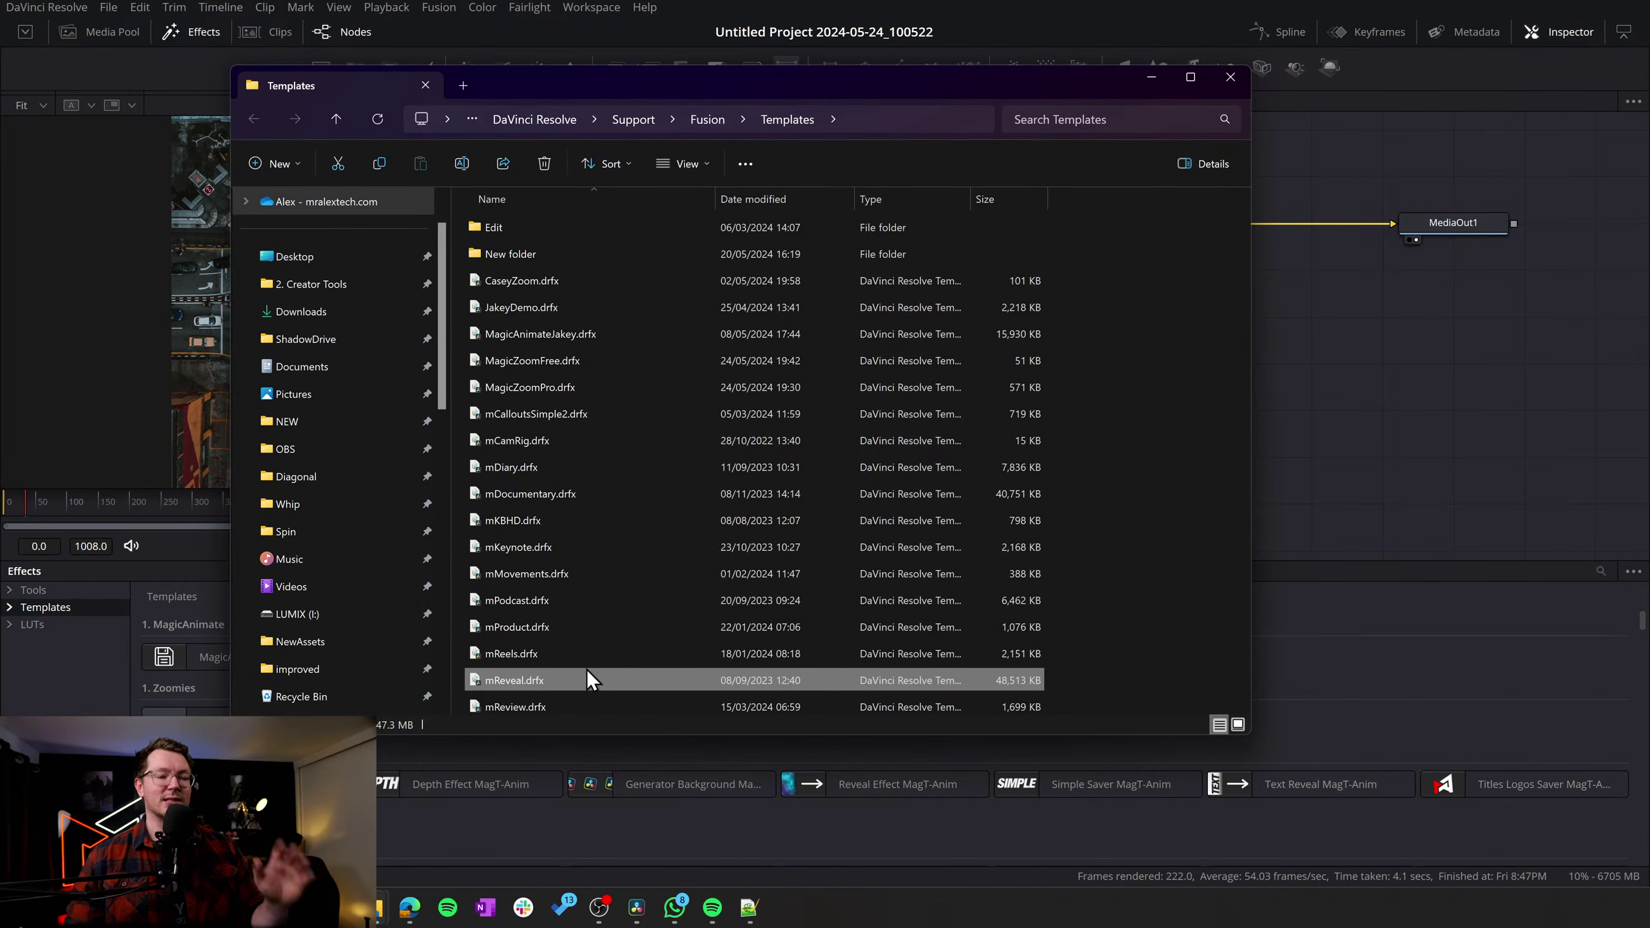
left_click(1232, 81)
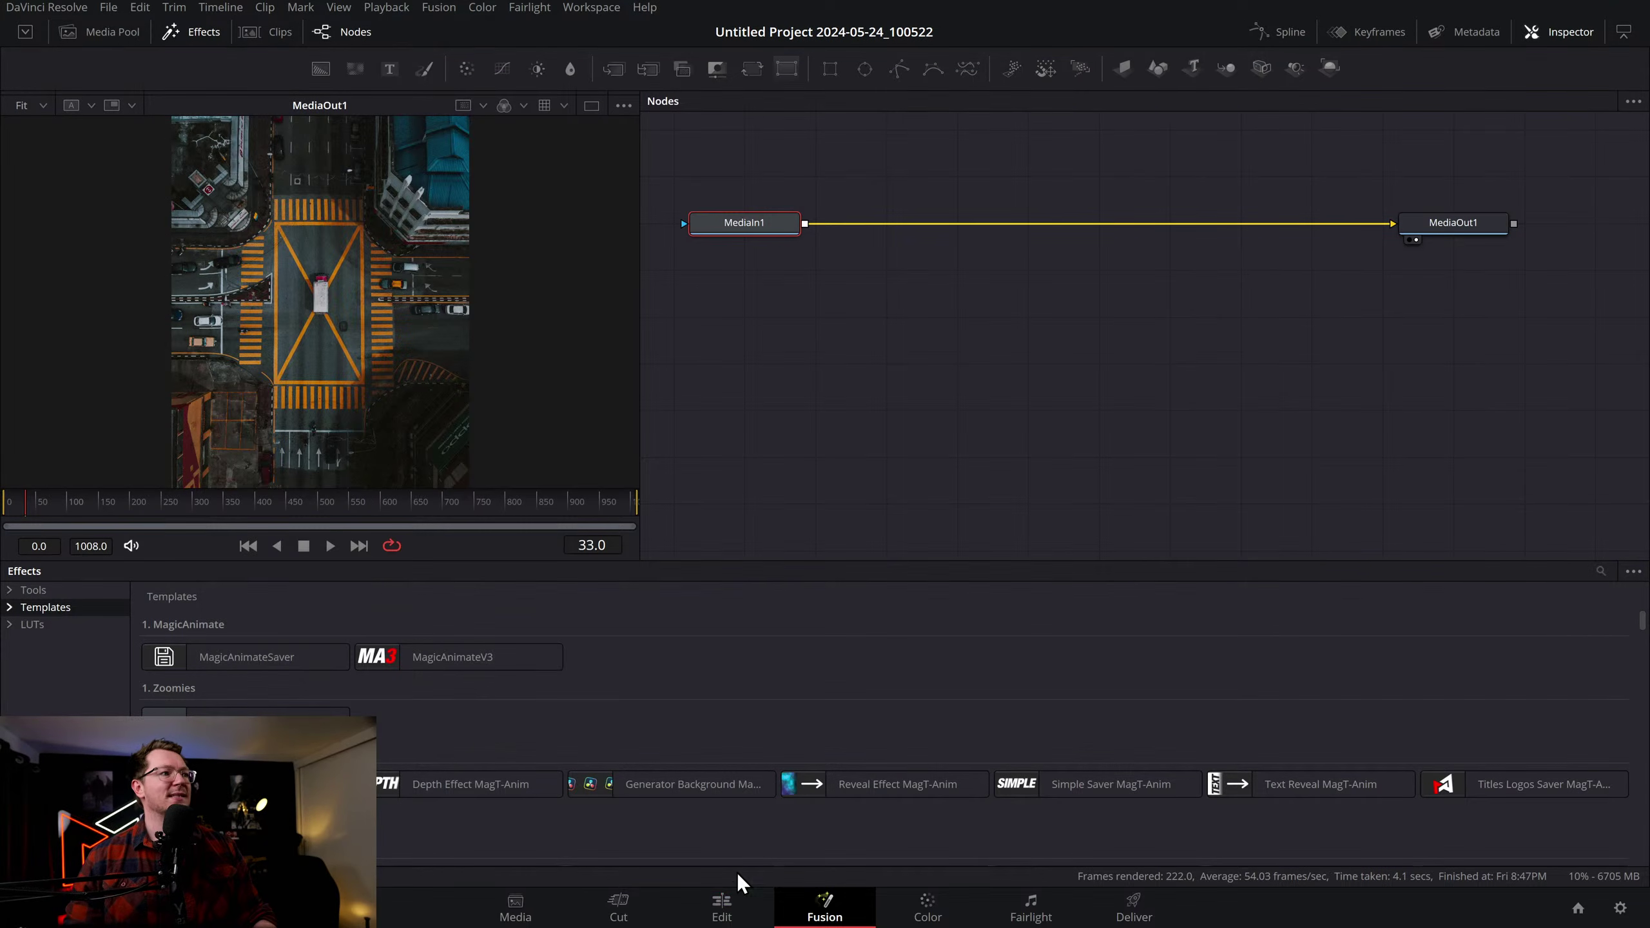
left_click(721, 910)
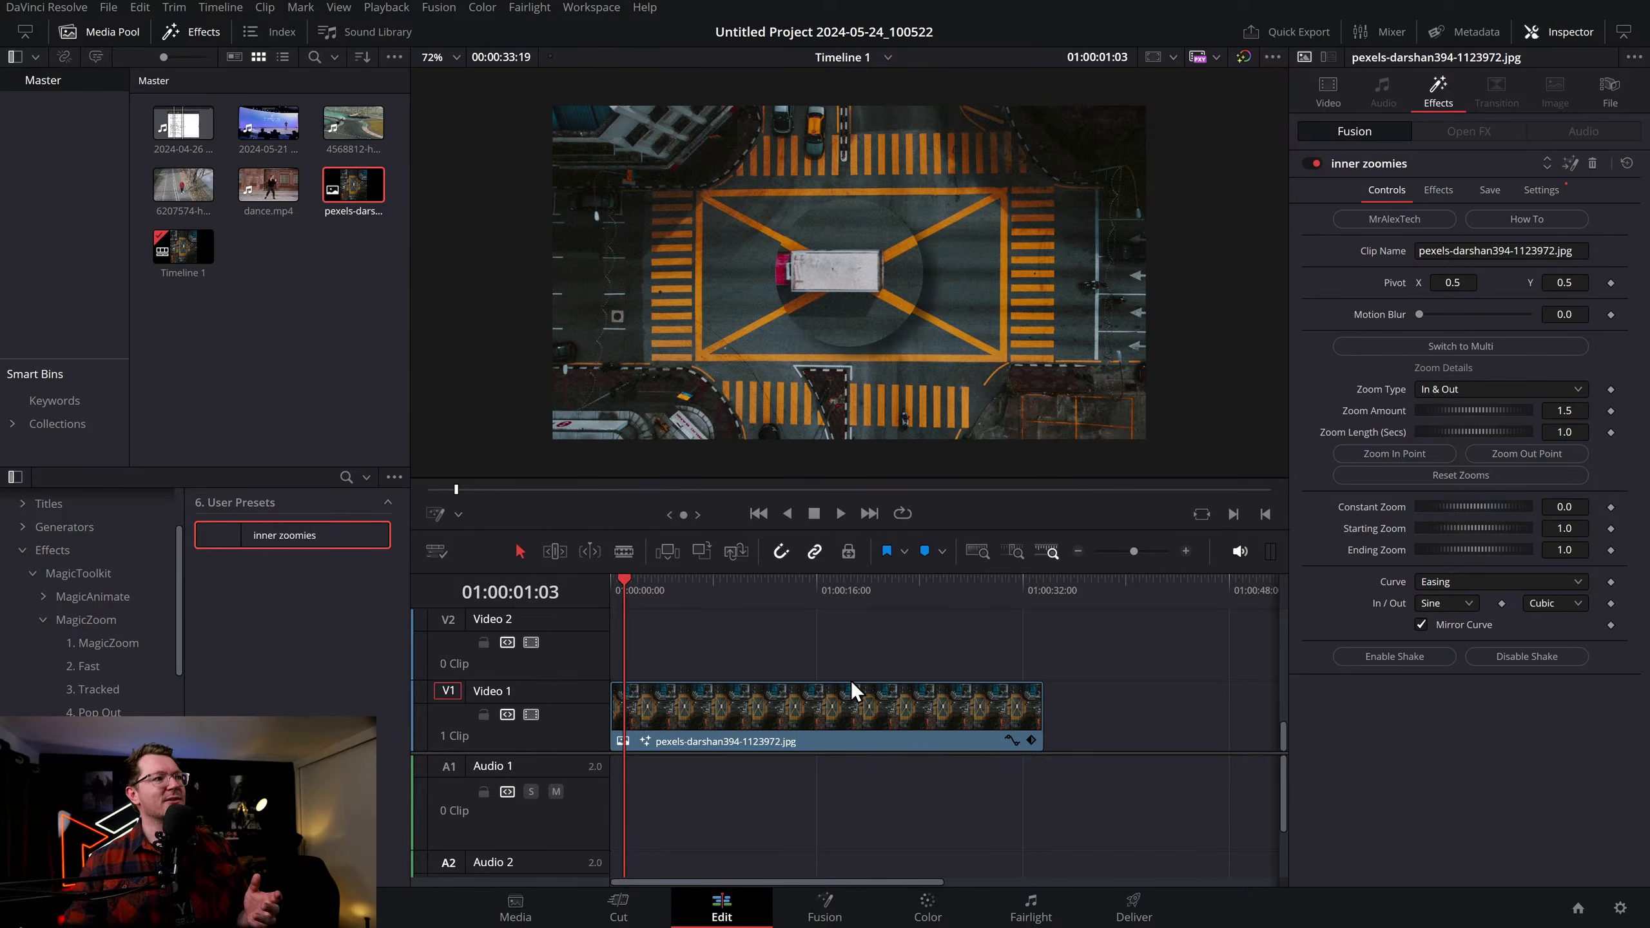
Remove the inner zoomies effect from the timeline clip and reset its transform zoom to 1.000
left_click(911, 716)
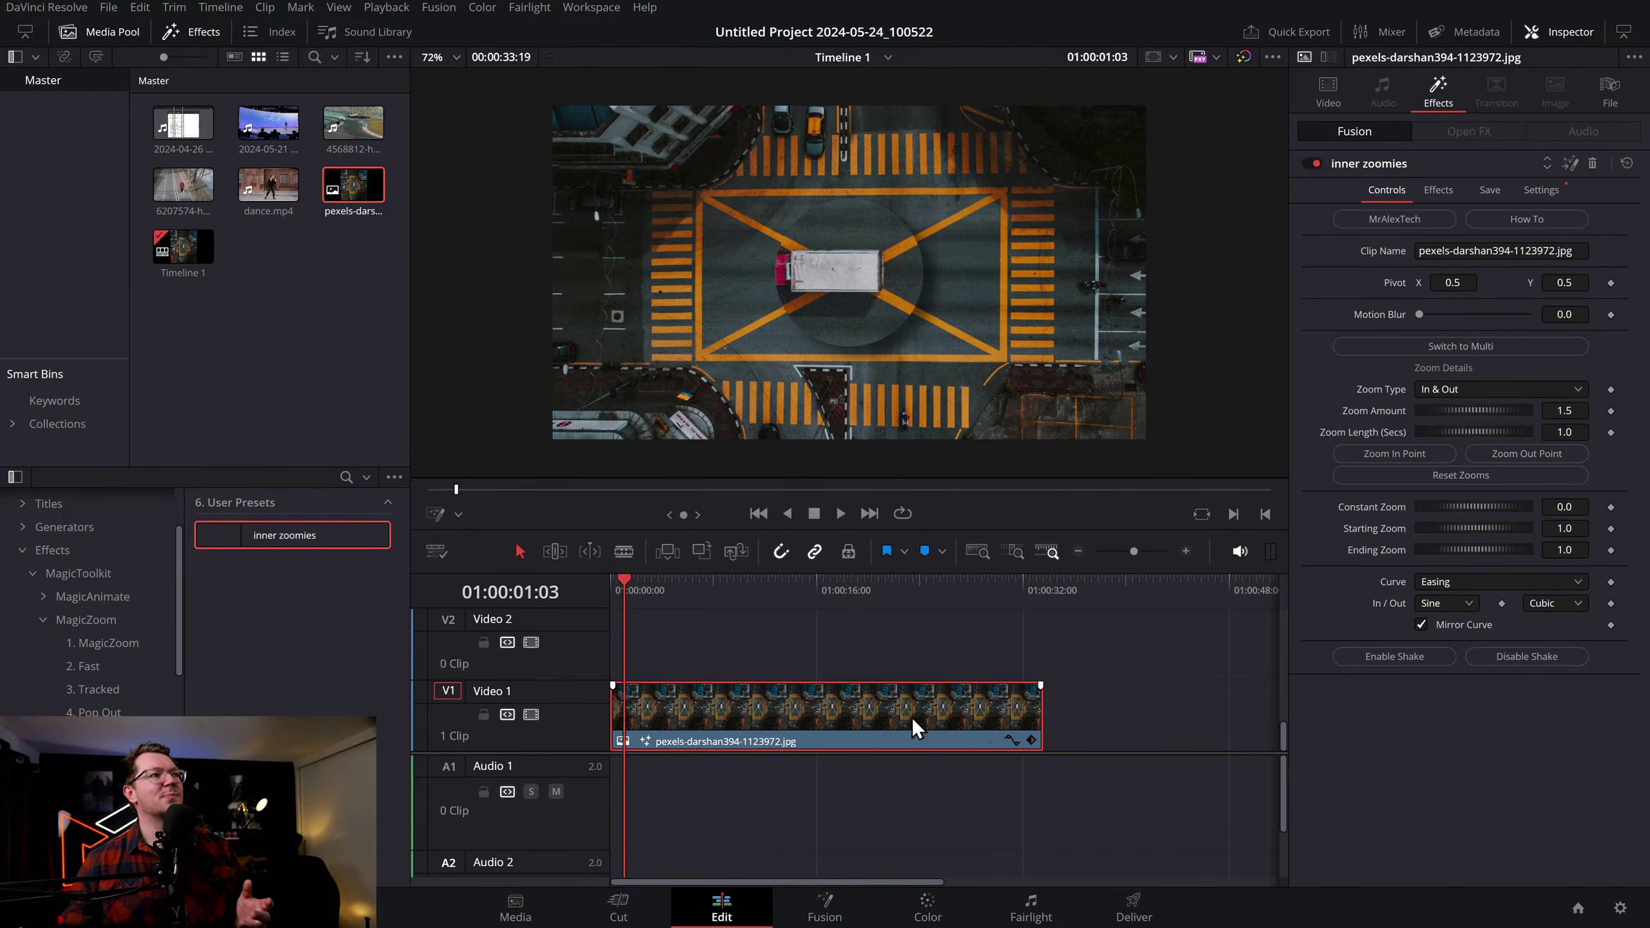
left_click(1592, 163)
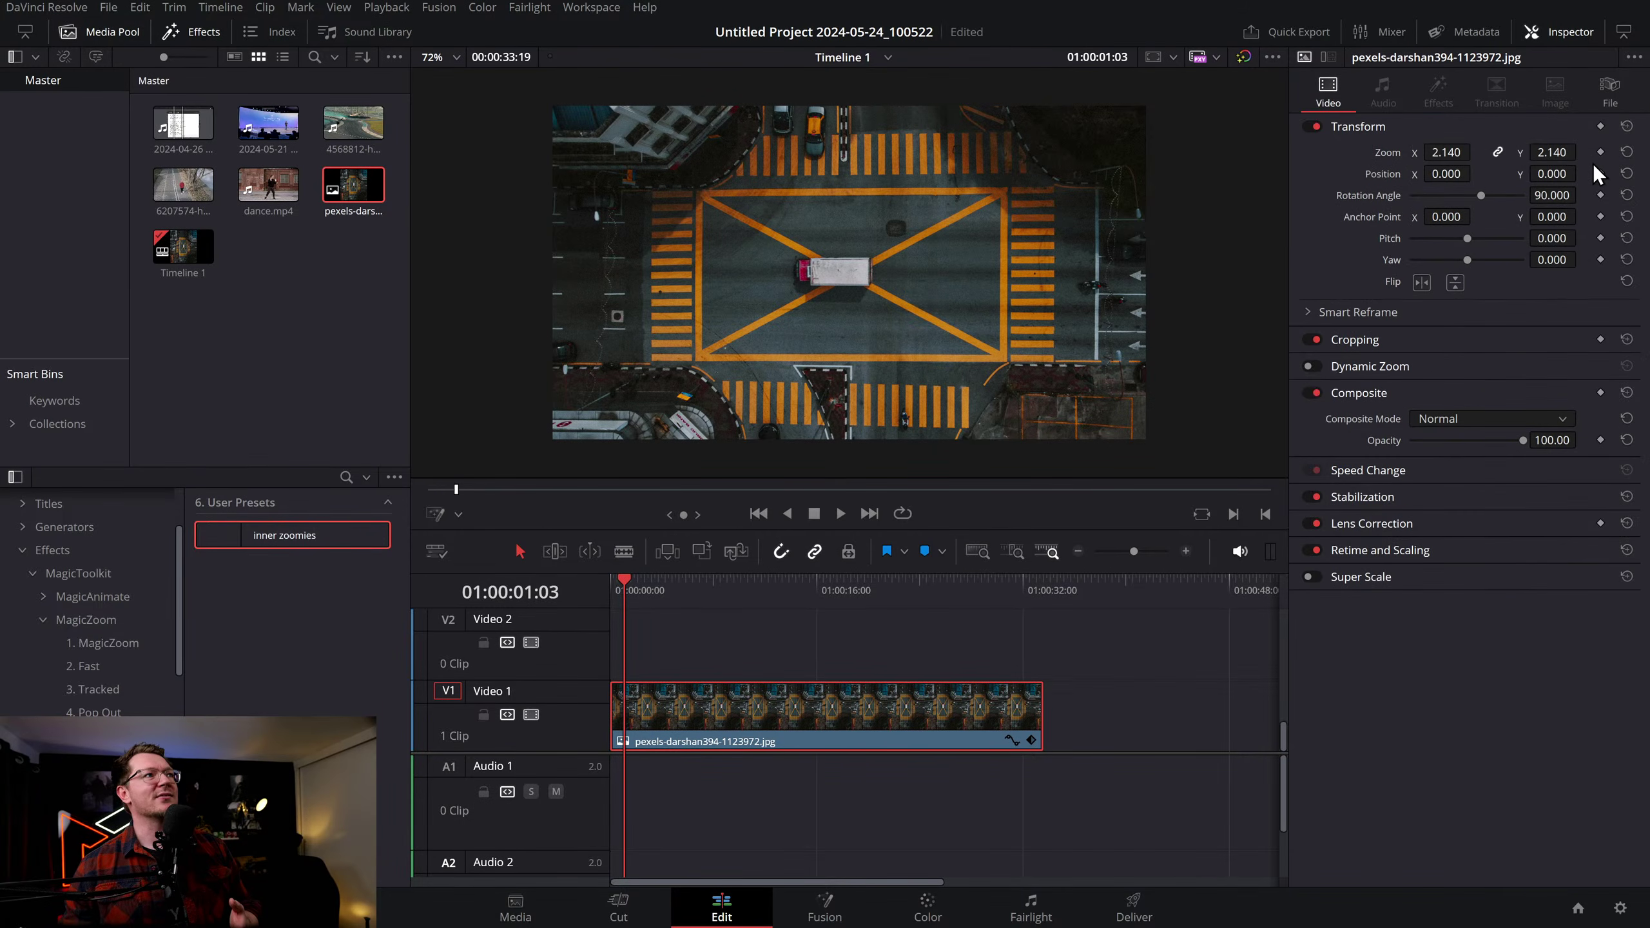
double_click(1393, 153)
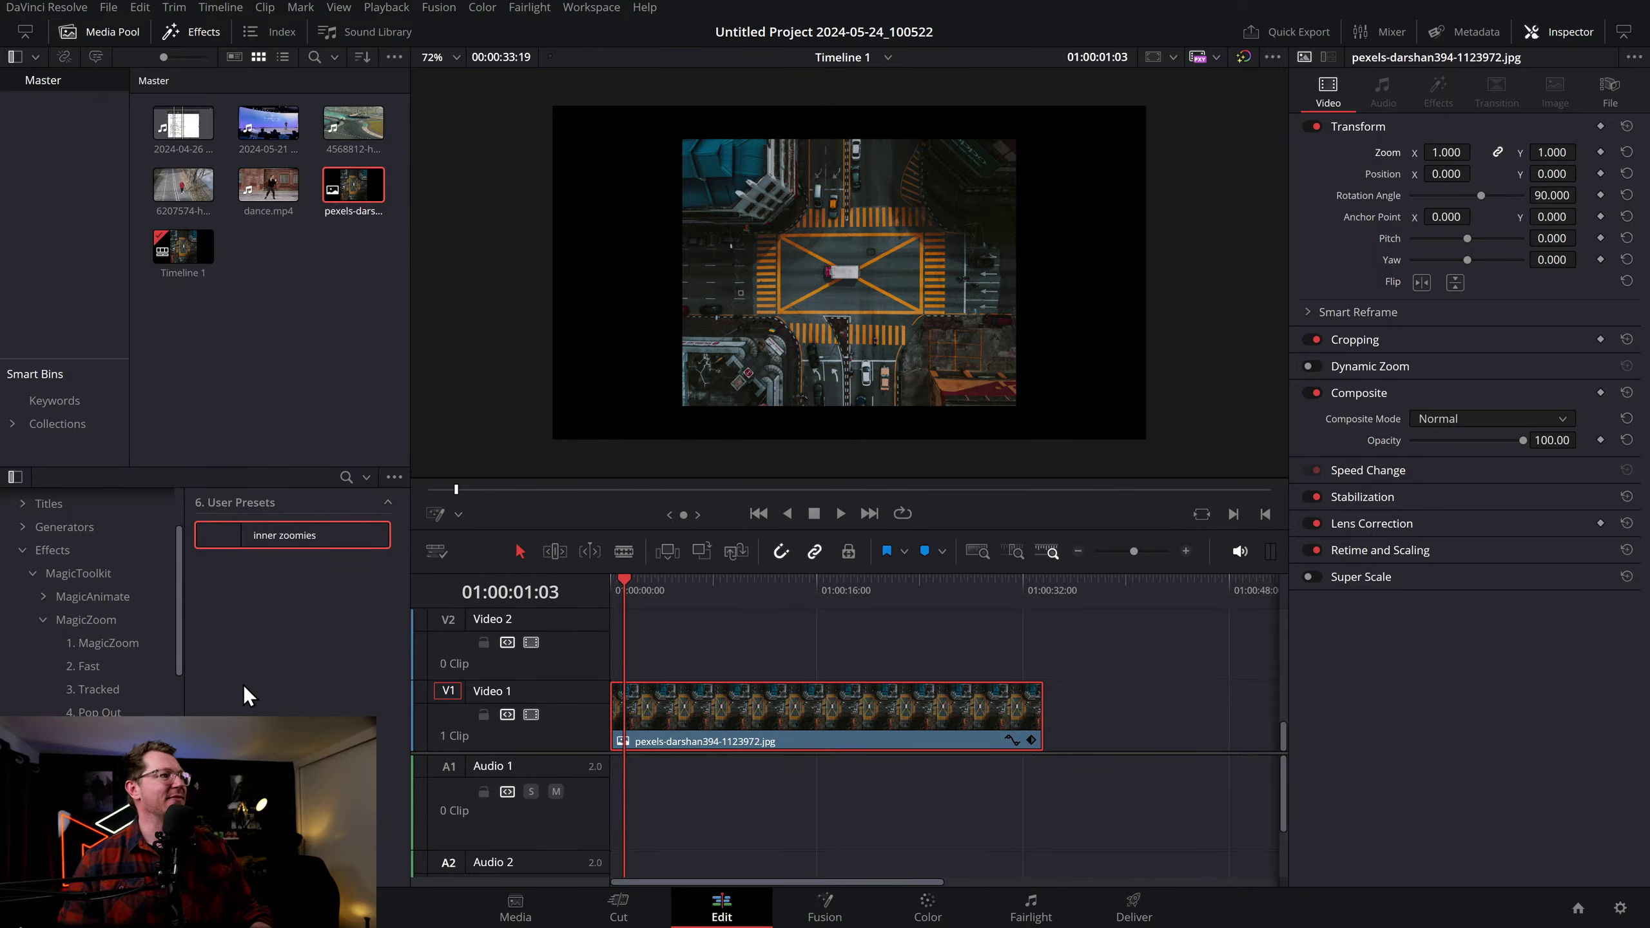
Move the playhead to the timeline start and apply MagicZoomPro from the MagicZoom effects to the clip
left_click(104, 642)
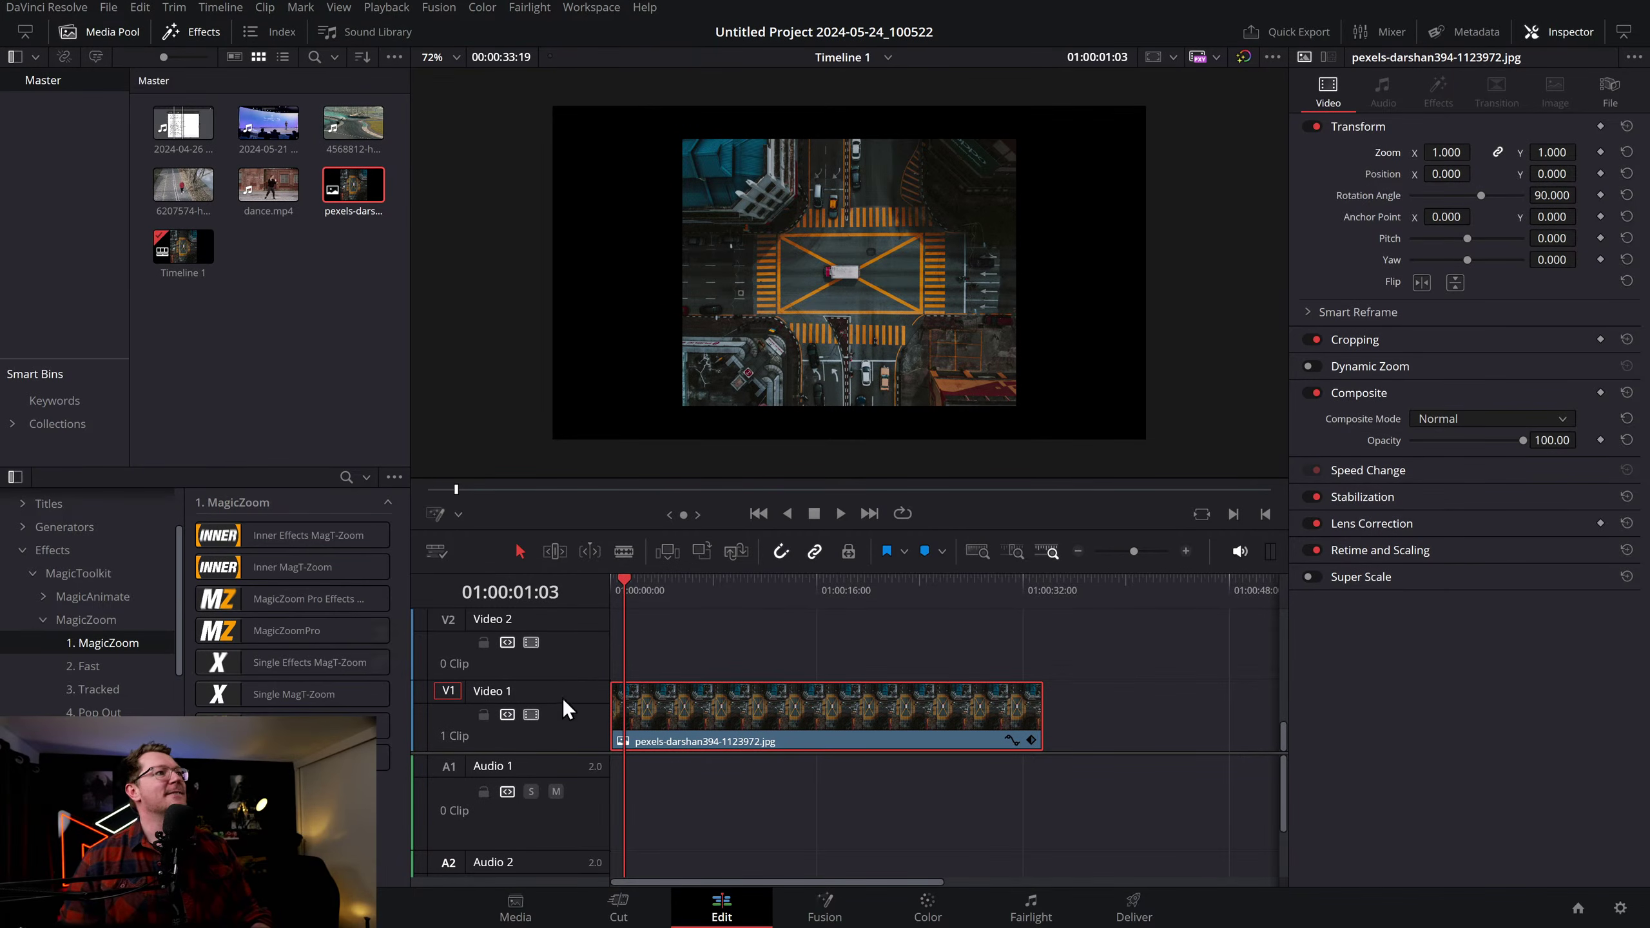
left_click_drag(683, 599, 612, 599)
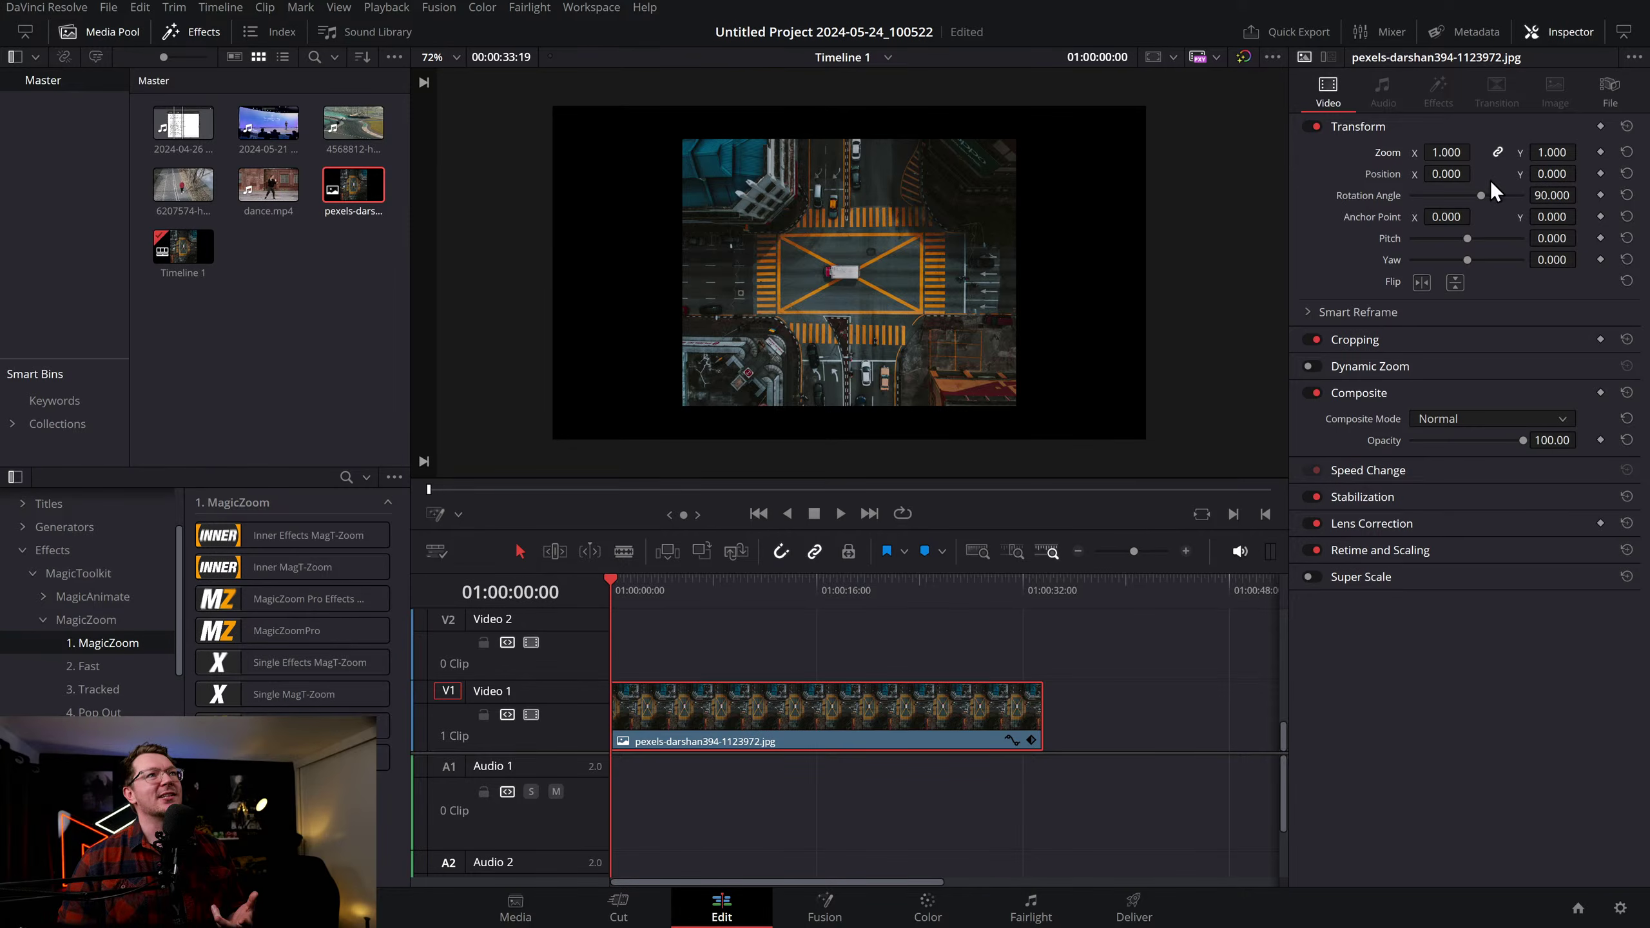
left_click_drag(314, 632, 715, 717)
Examine the source image's file details including its resolution, and view the timeline clip's MagicZoomPro controls
left_click(361, 188)
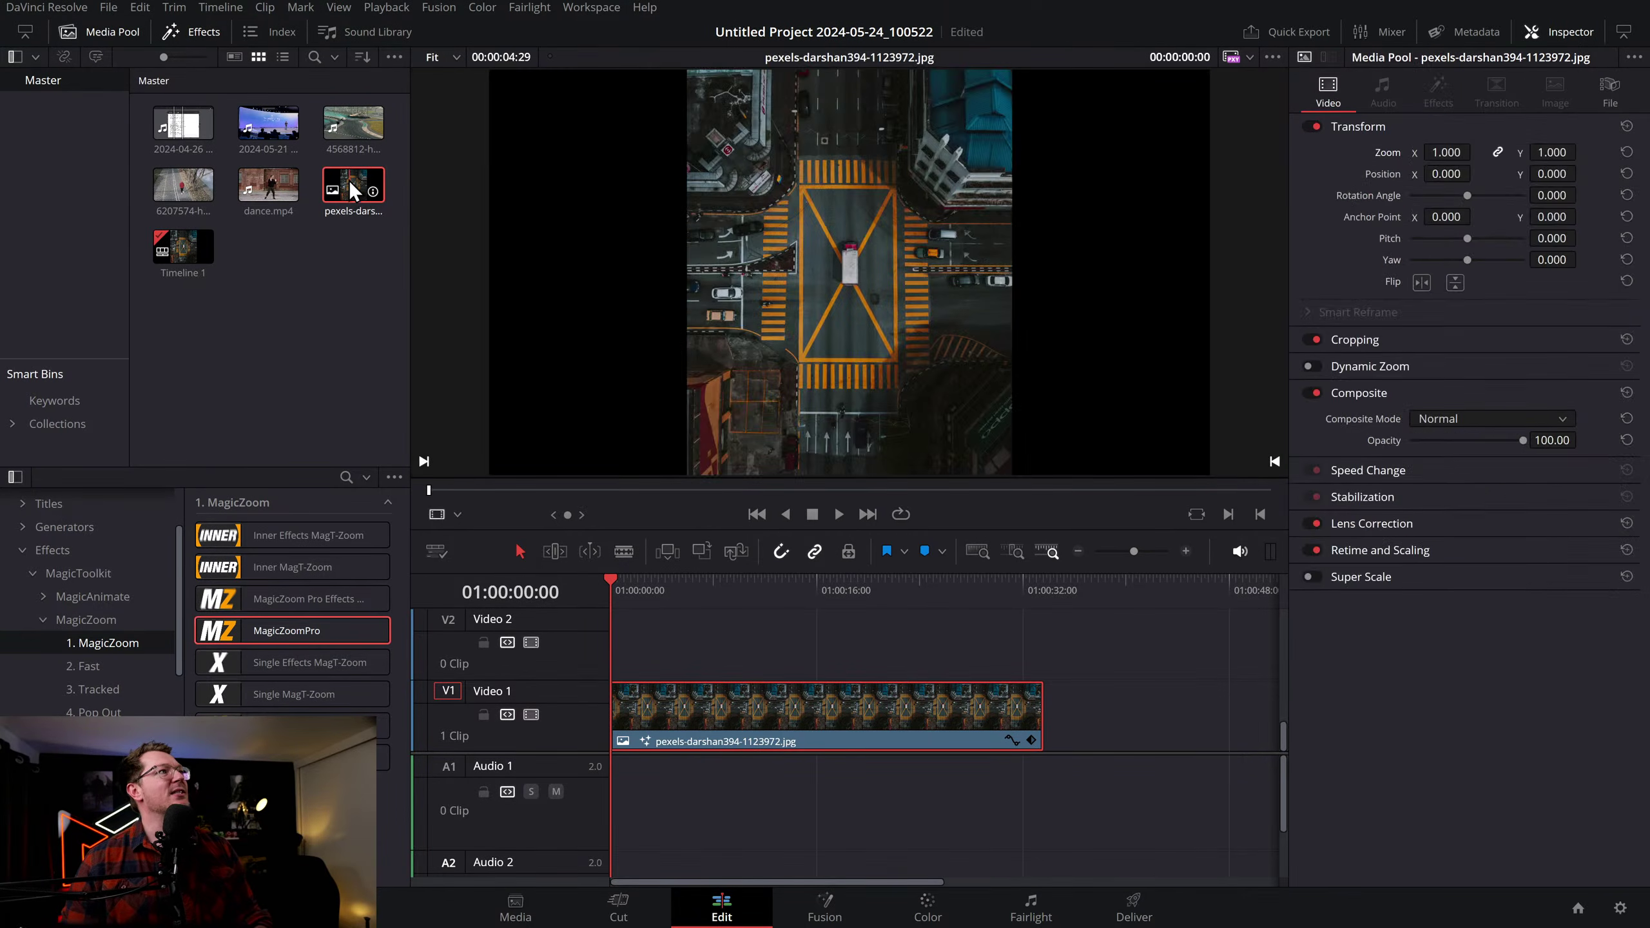
right_click(349, 180)
left_click(713, 140)
left_click(1617, 101)
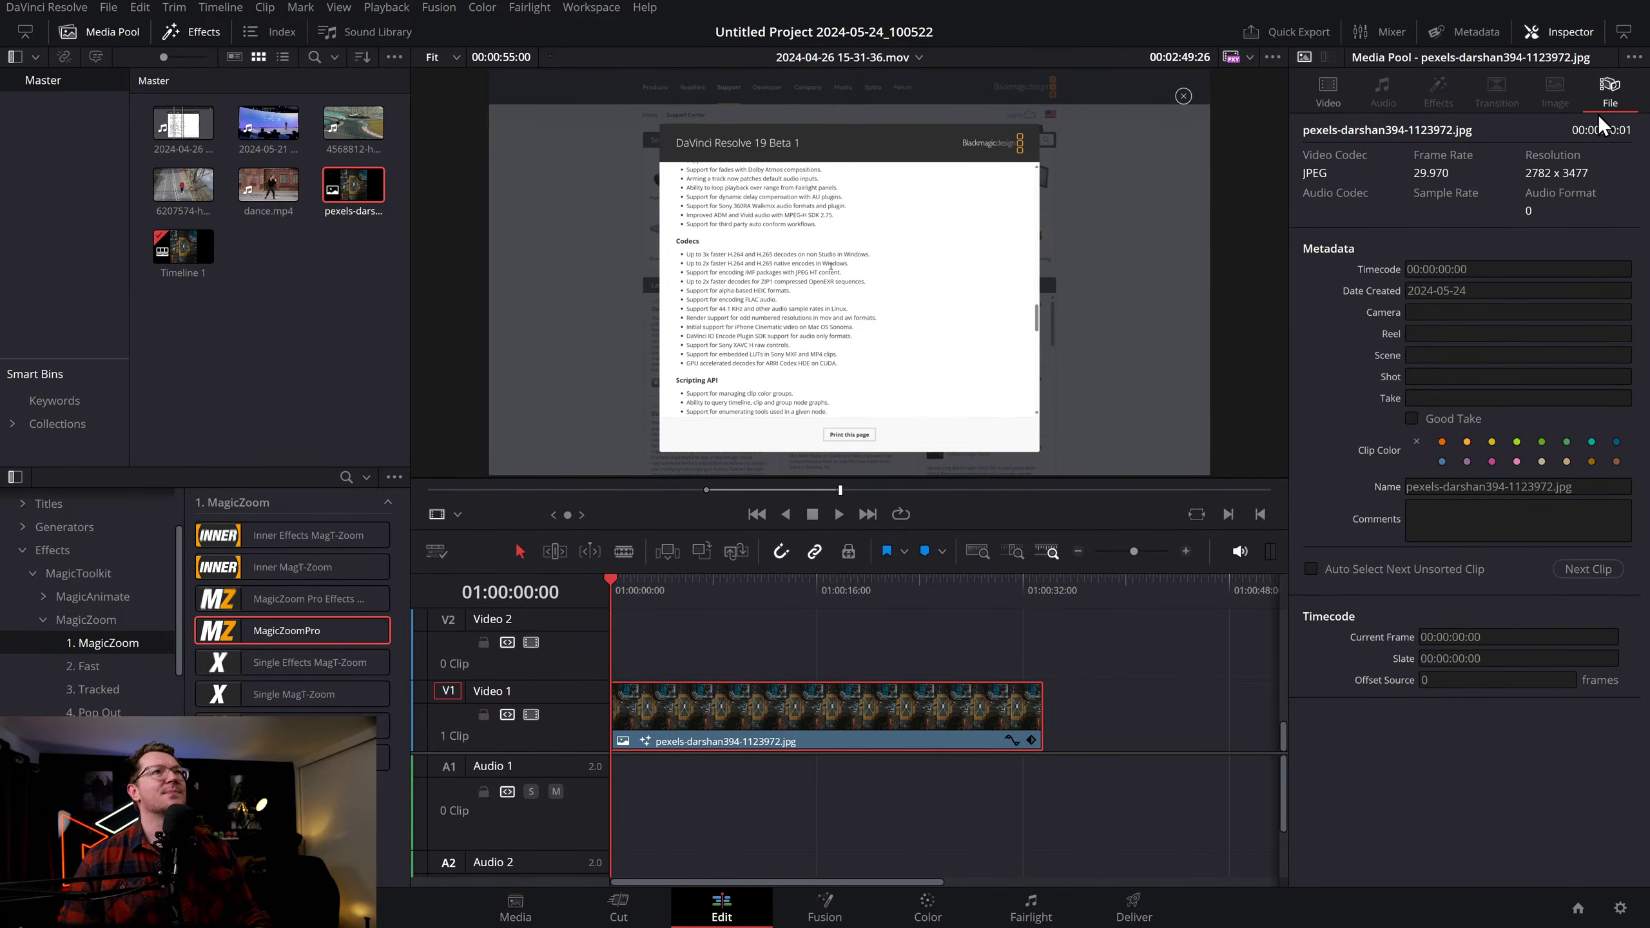
left_click(1325, 95)
left_click(727, 696)
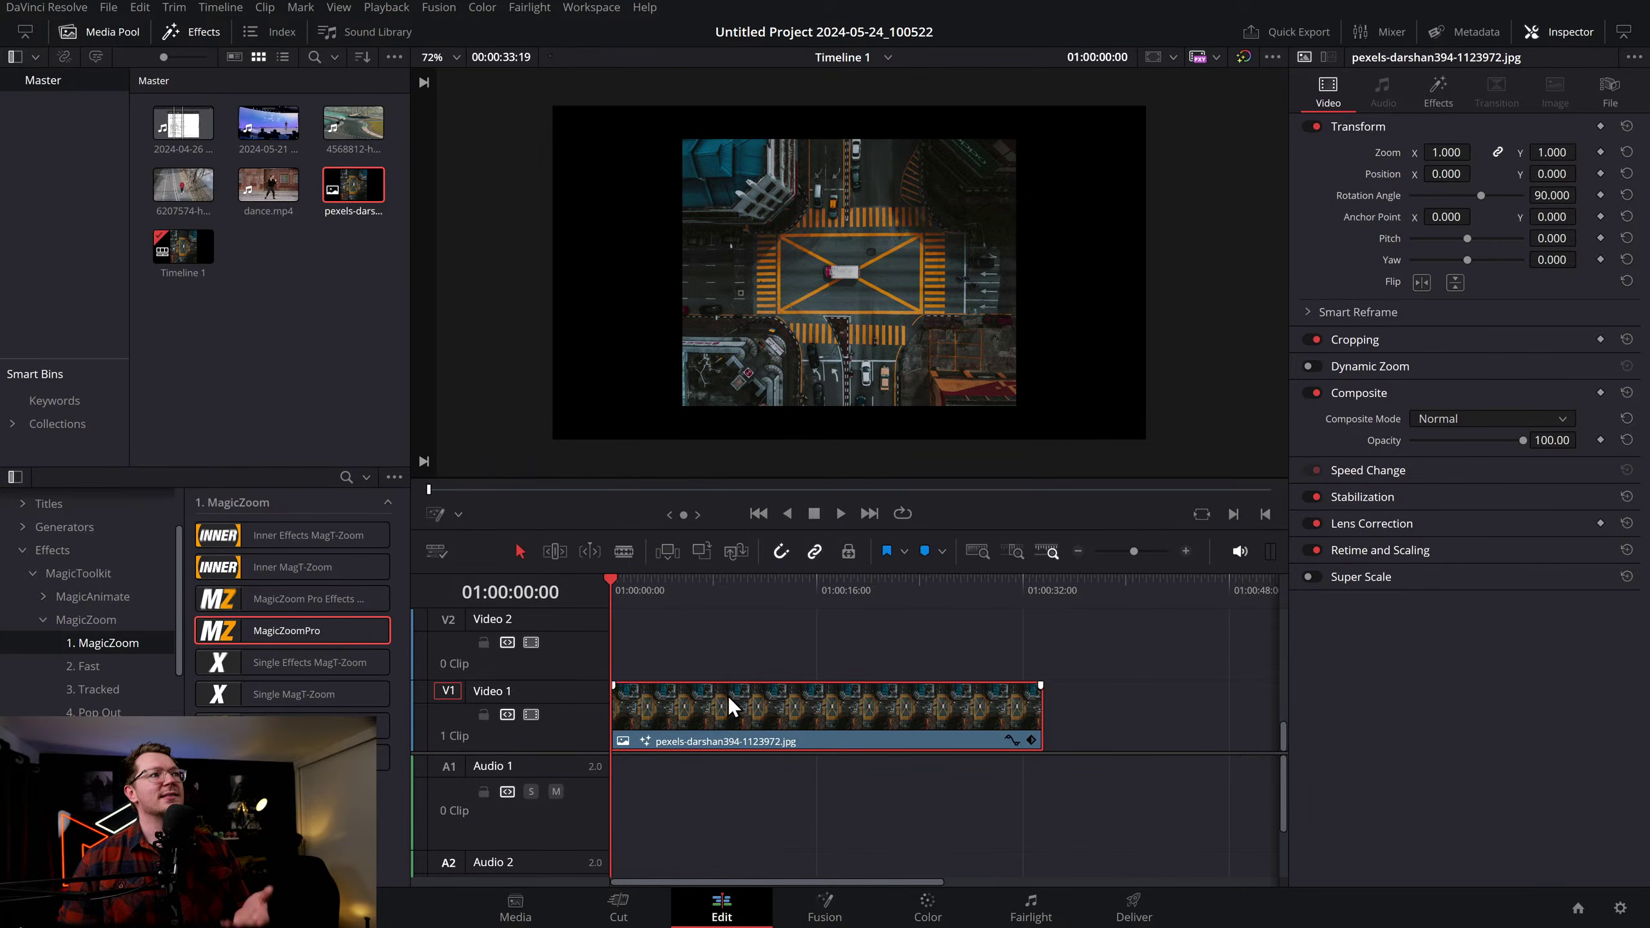
left_click(1454, 102)
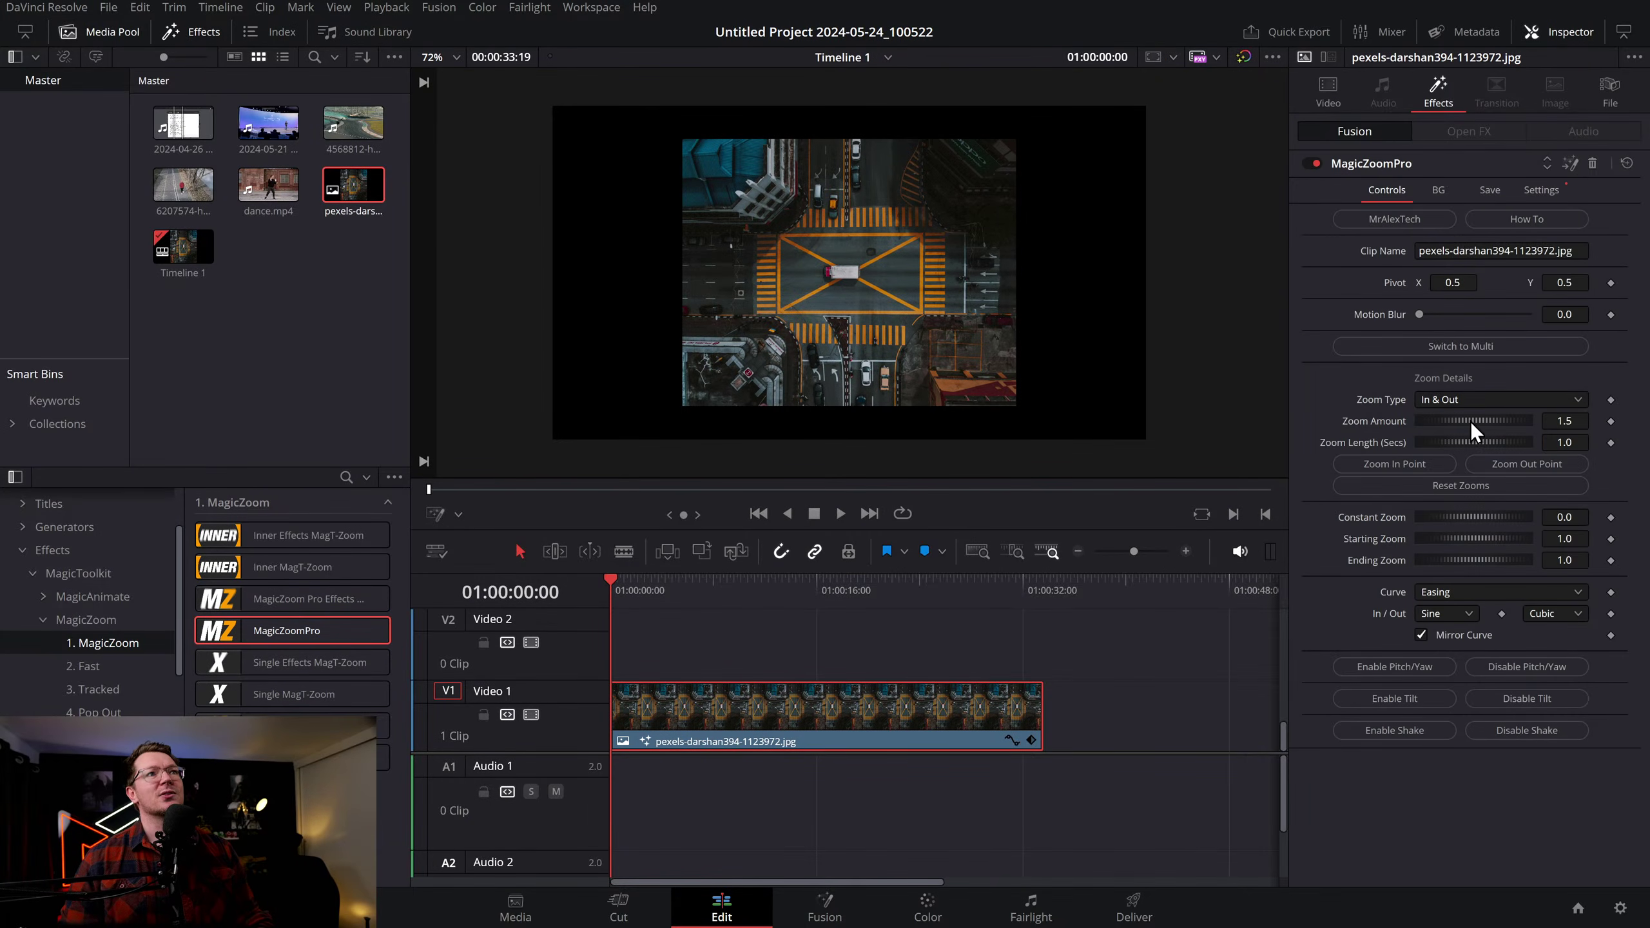
Remove MagicZoomPro from the clip, apply it afresh and raise its Zoom Amount to 2.775
left_click(1592, 164)
left_click_drag(263, 627, 789, 714)
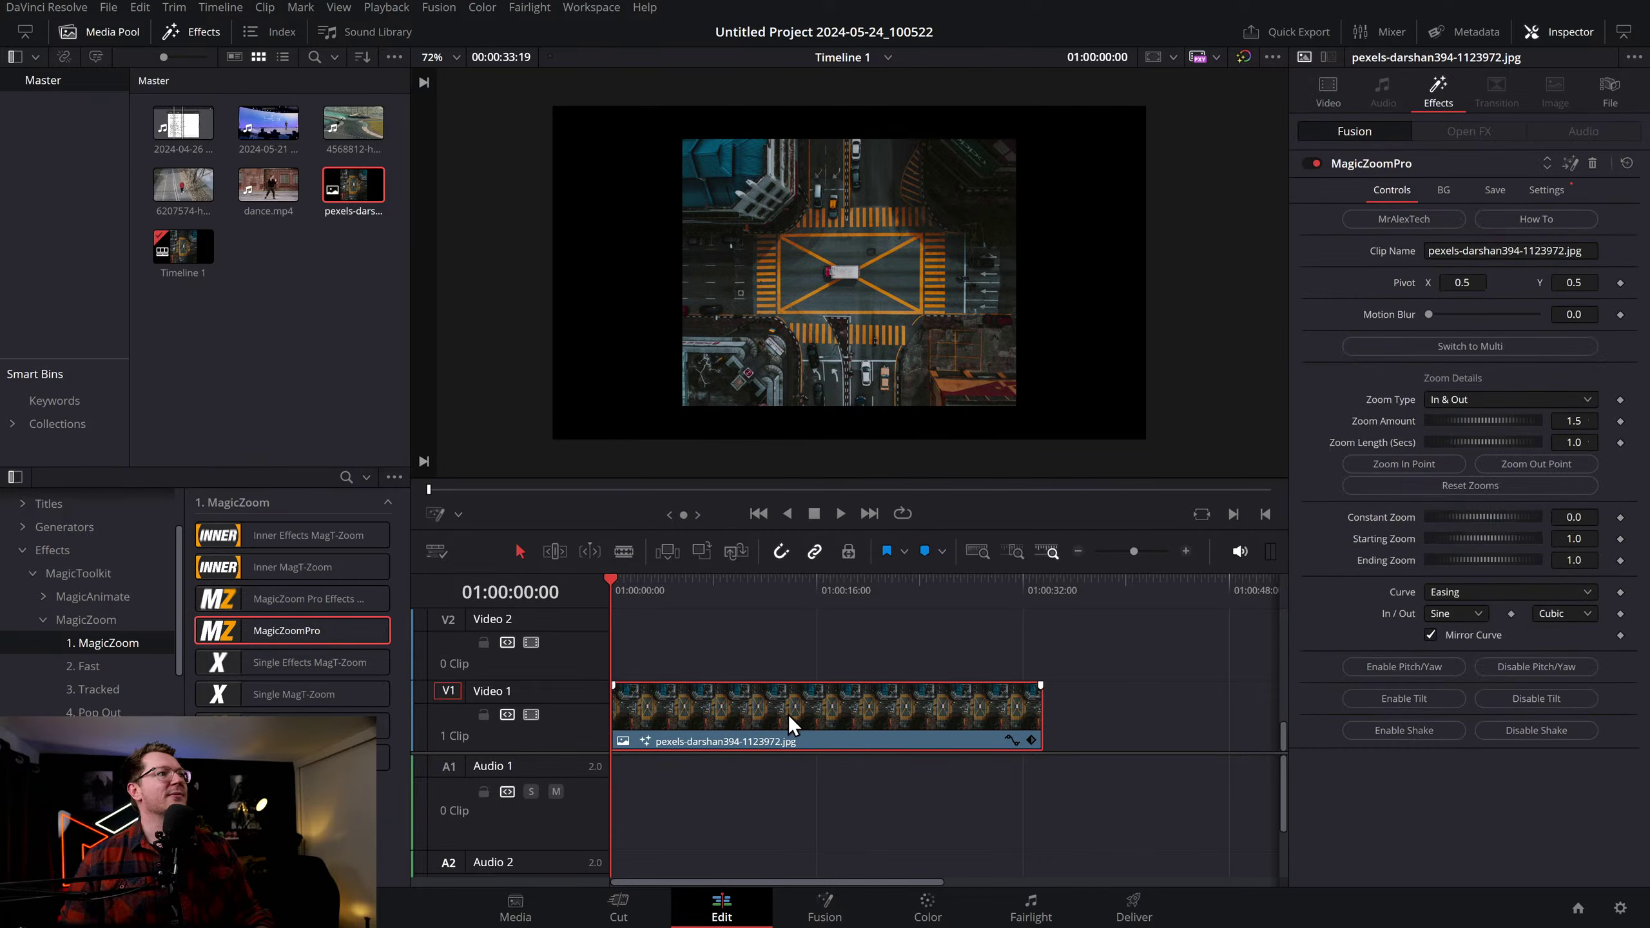
mouse_move(1469, 422)
left_mouse_down()
mouse_move(1511, 424)
mouse_move(1494, 427)
left_mouse_up()
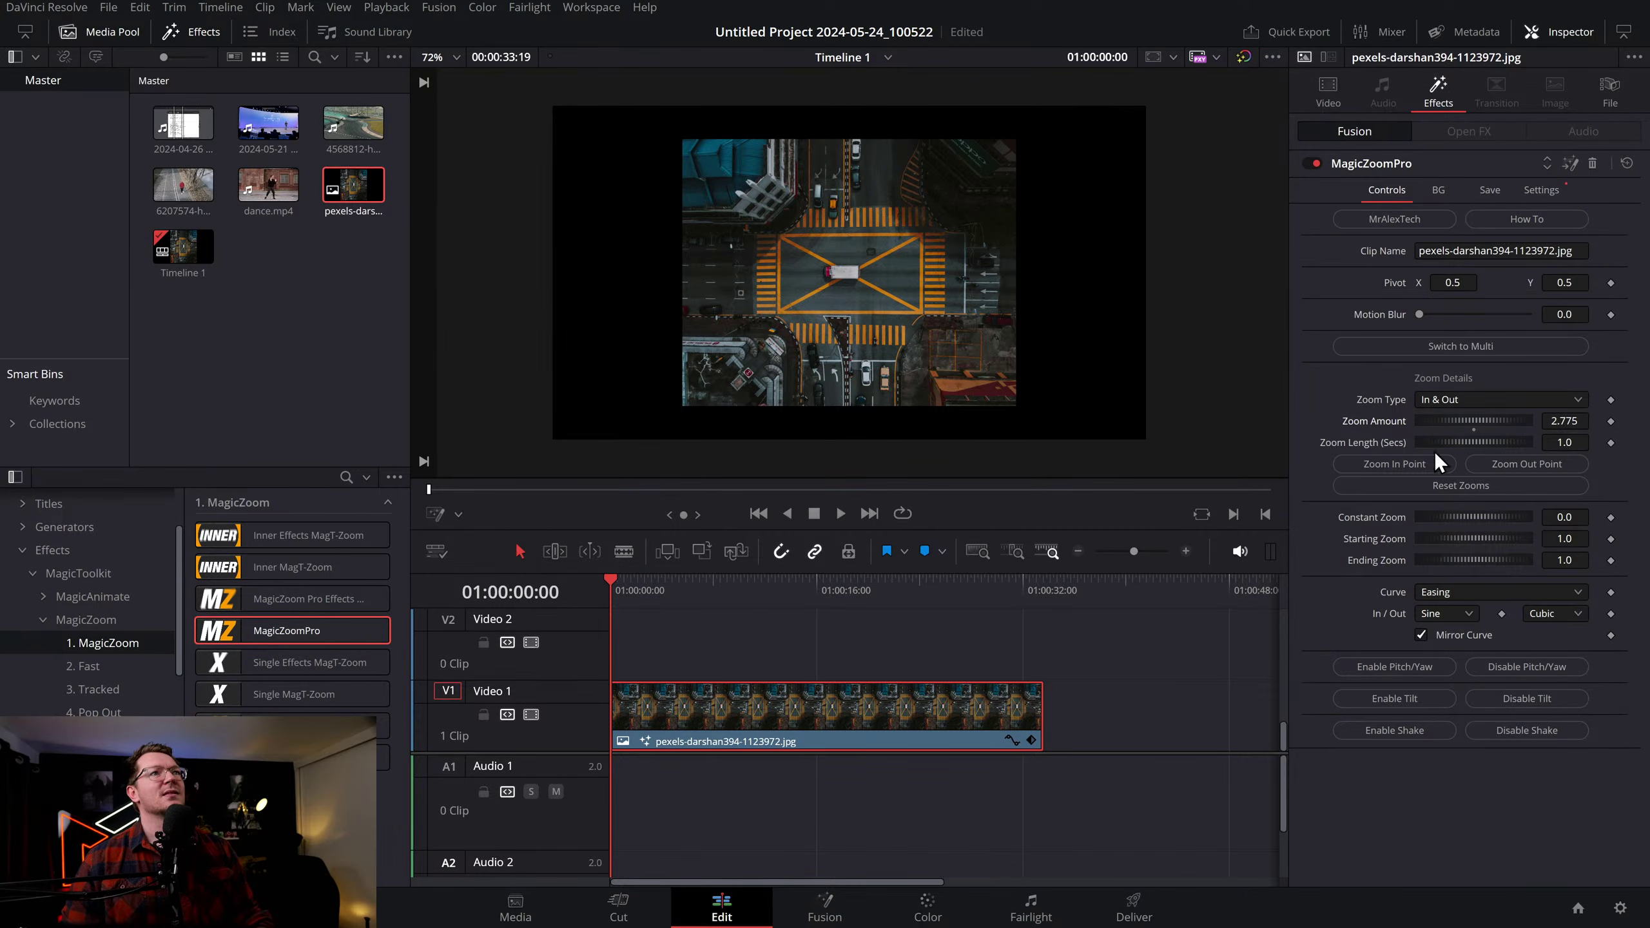
Replace the timeline clip with a fresh copy of the aerial intersection image, apply MagicZoomPro and start playback
key("Delete")
left_click_drag(353, 185, 855, 709)
left_click_drag(319, 631, 762, 702)
key("space")
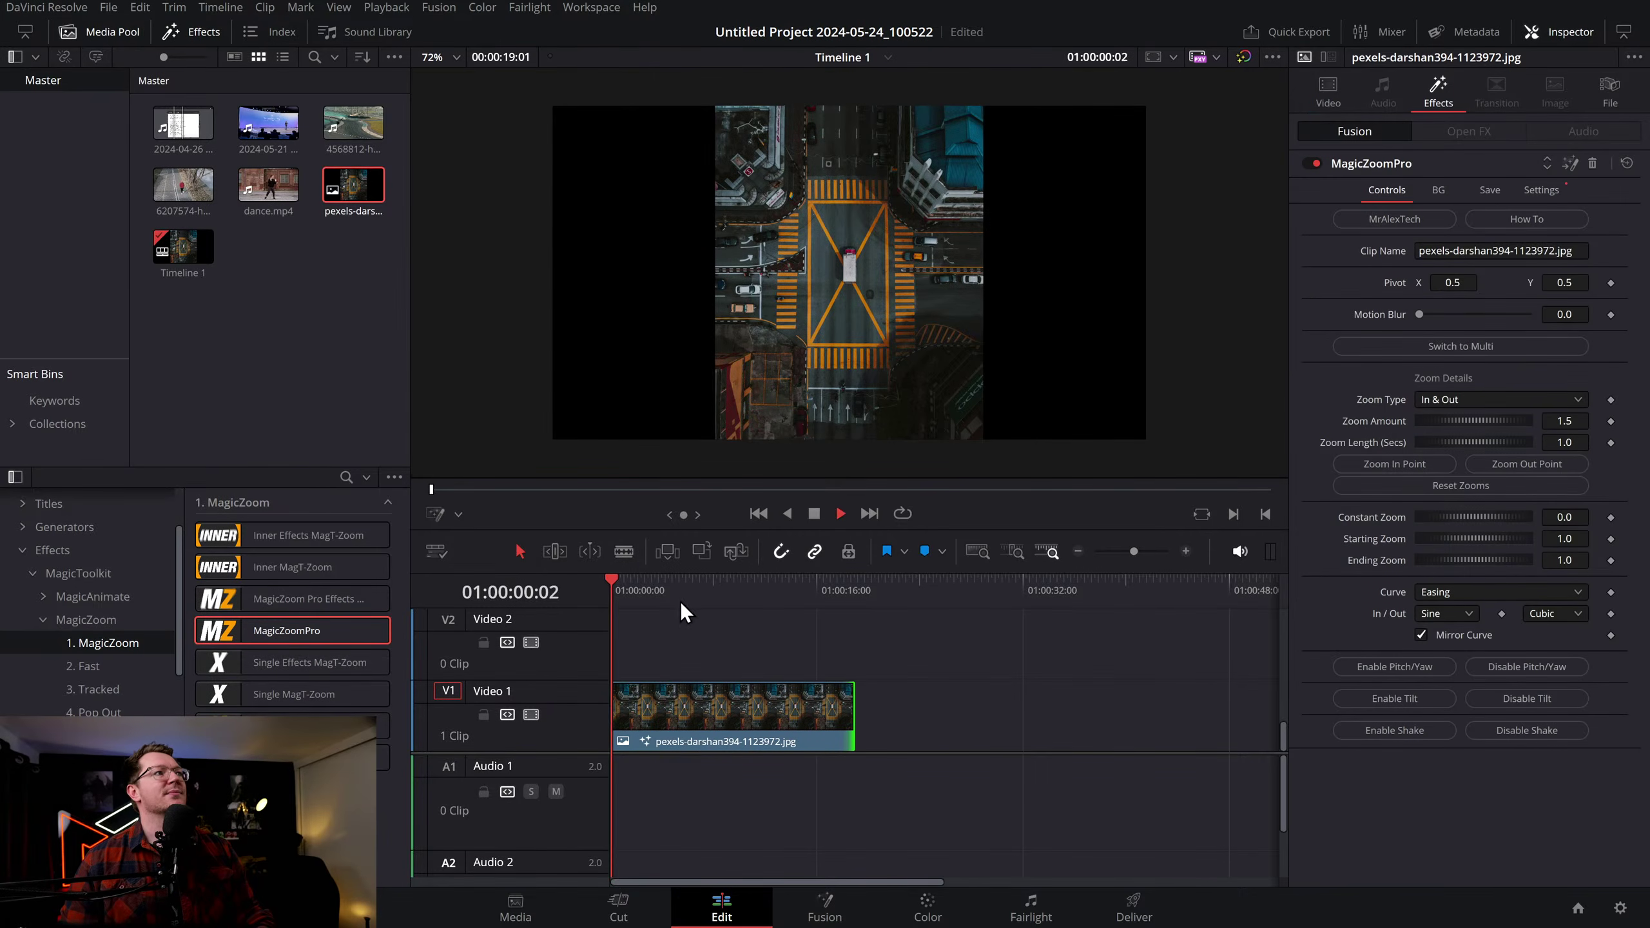
Set the MagicZoomPro Zoom Amount to 3.529 and play the zoom twice from the timeline start
left_click_drag(1480, 417, 1575, 426)
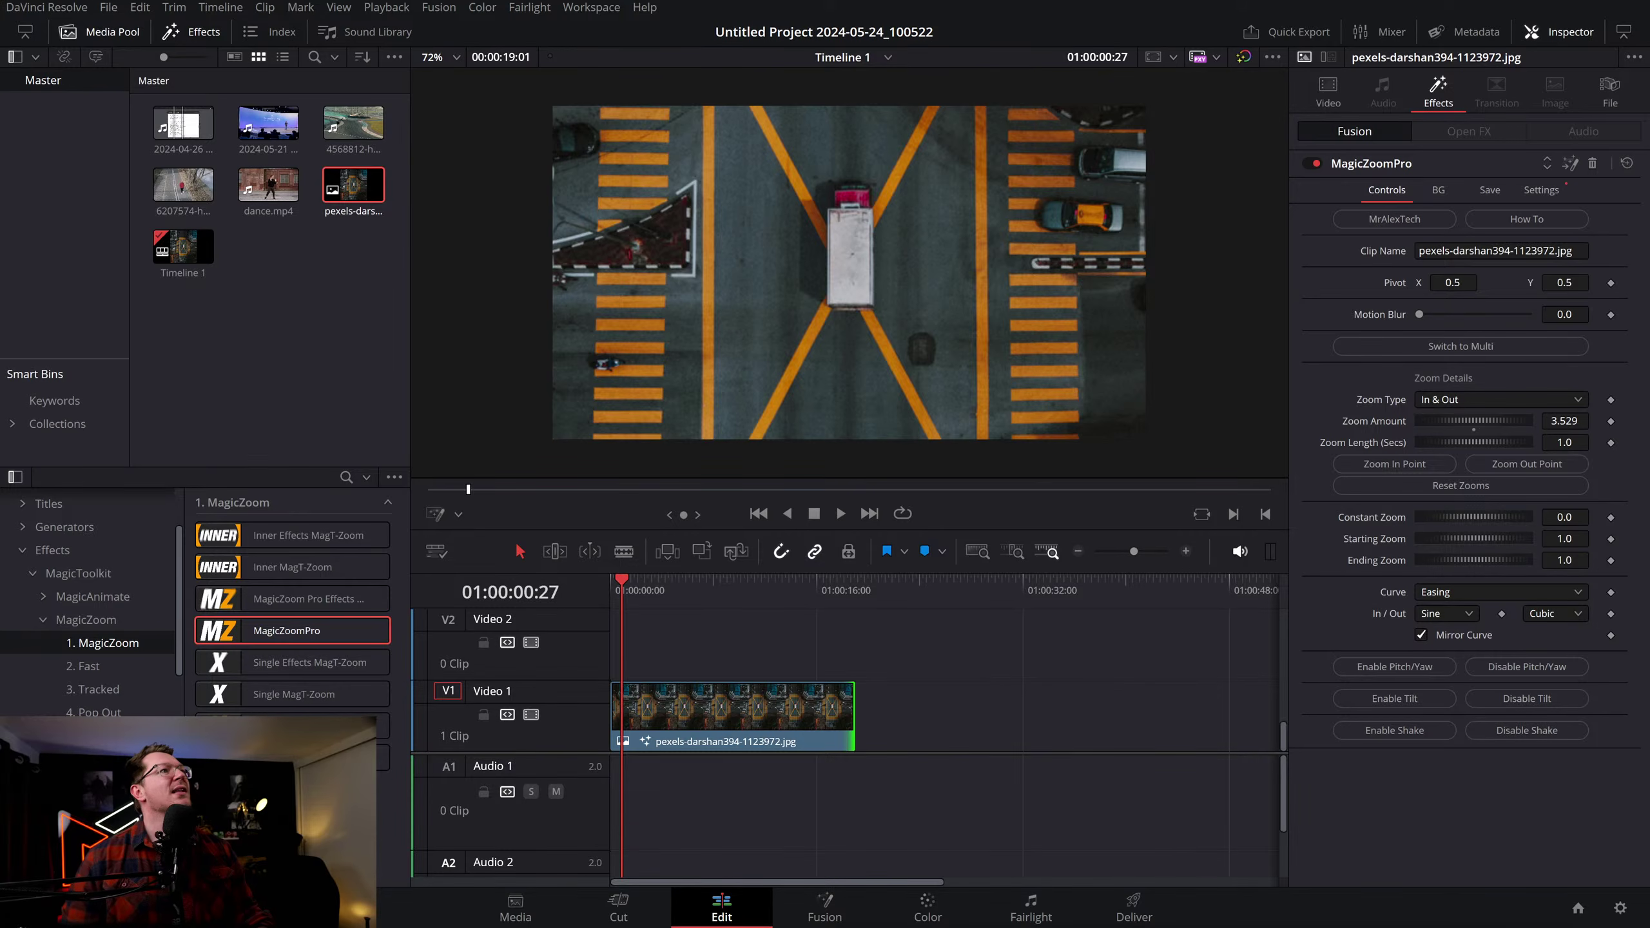
key("Home")
key("space")
key("space")
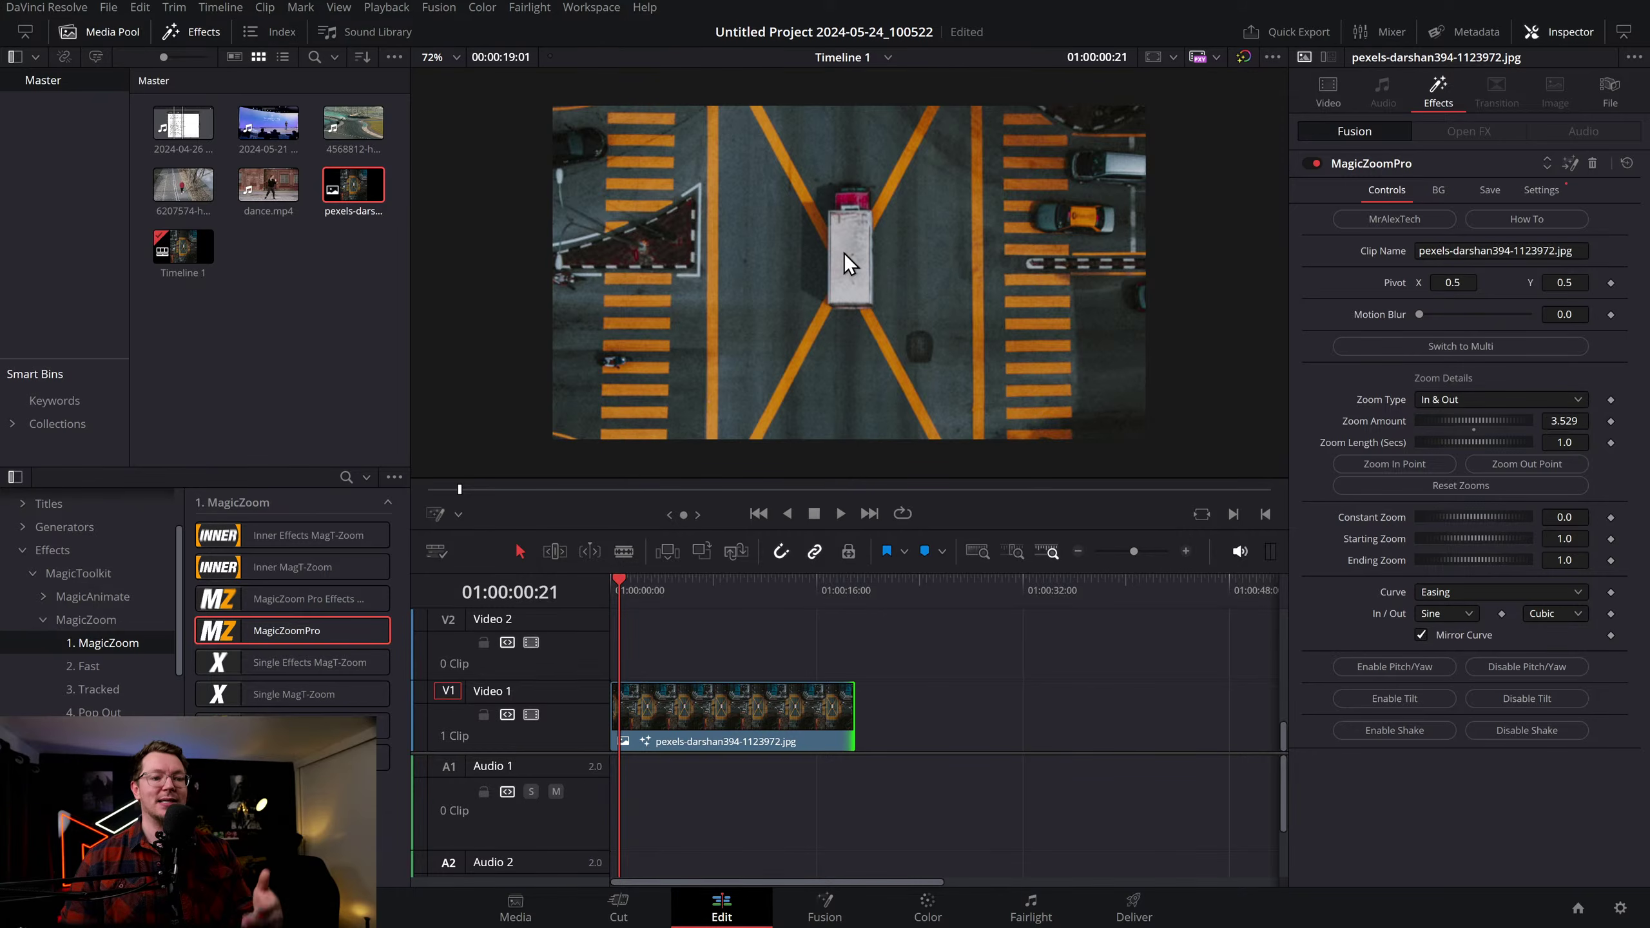
key("Home")
key("space")
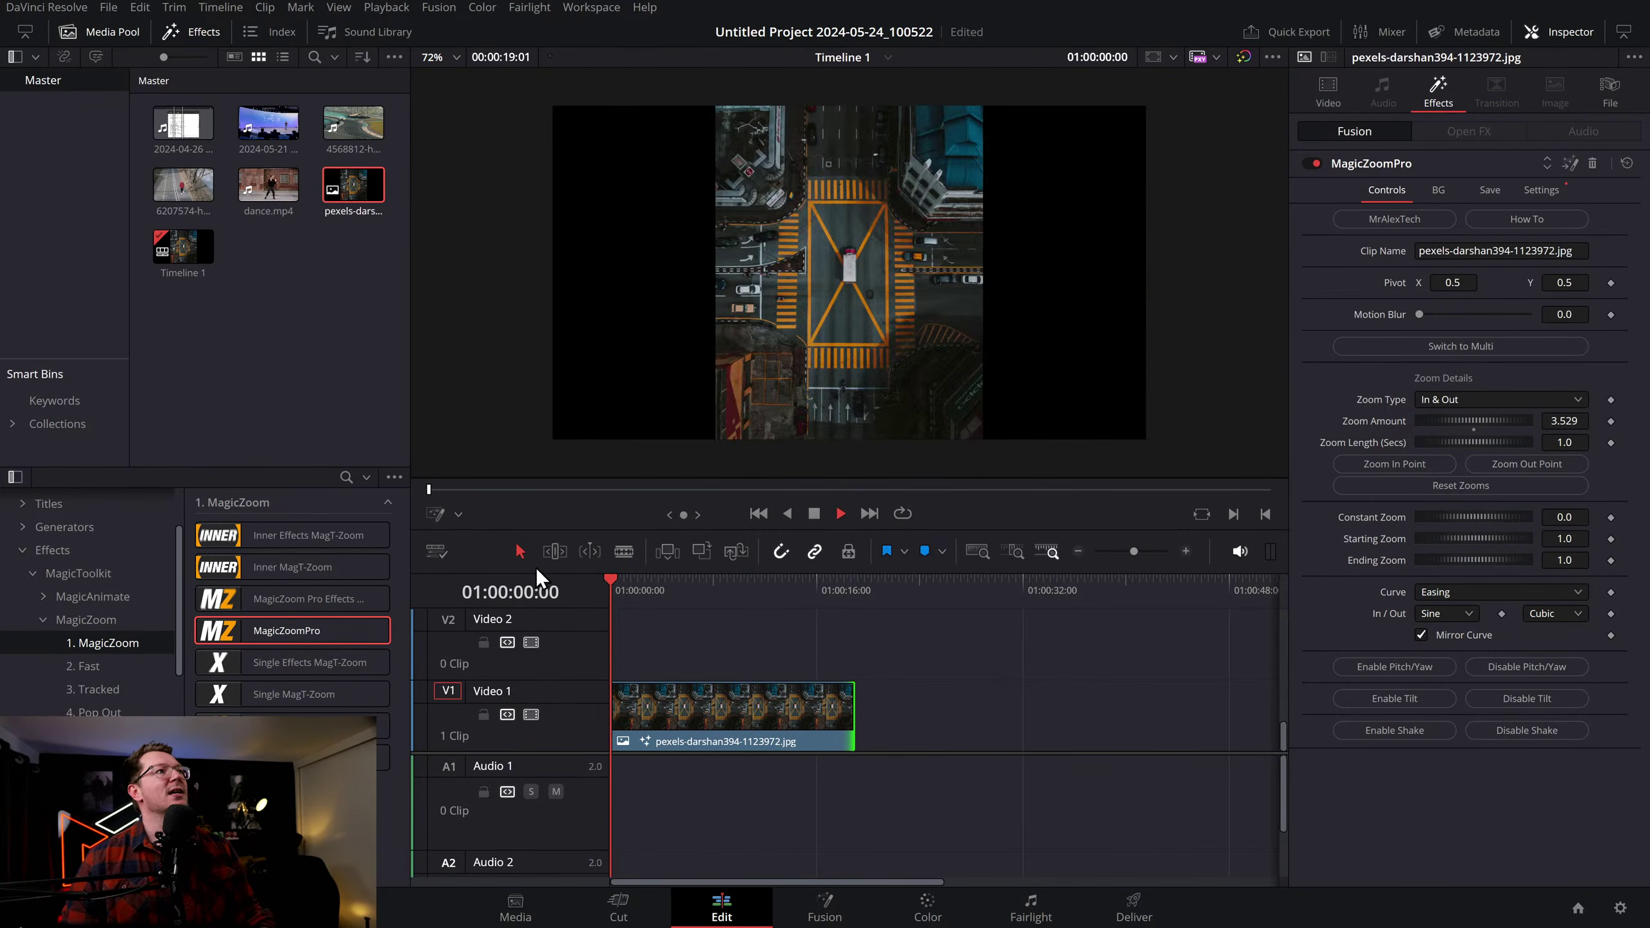
key("space")
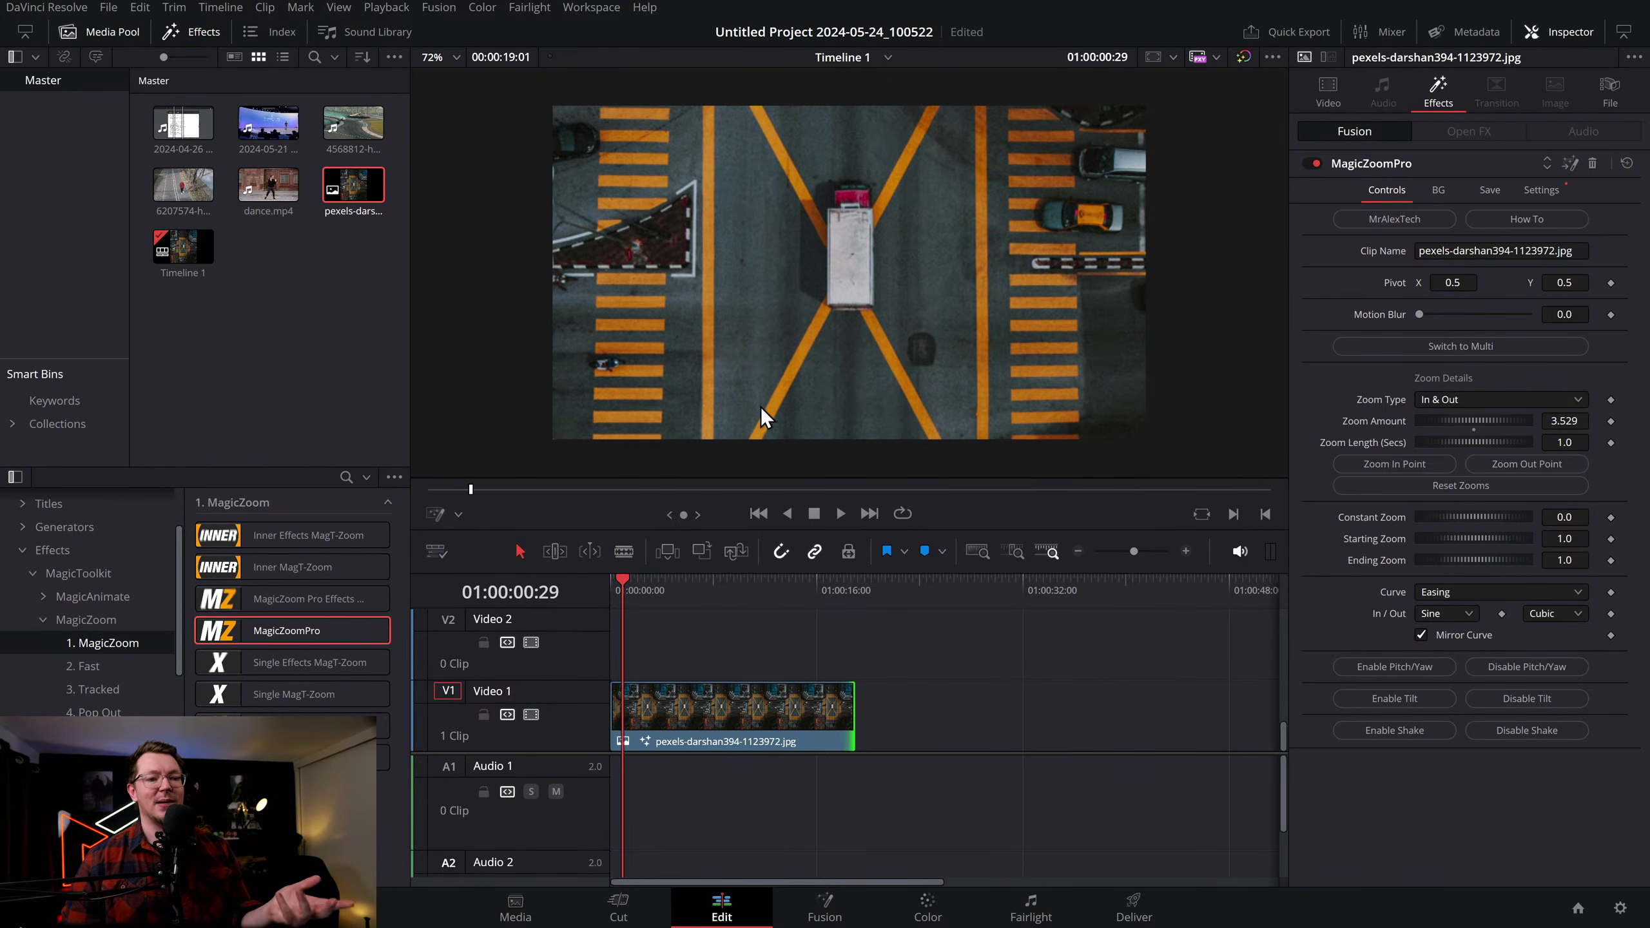
Remove MagicZoomPro from the clip and set its Retime and Scaling option for scaling to Fill
left_click(1593, 162)
left_click(1345, 117)
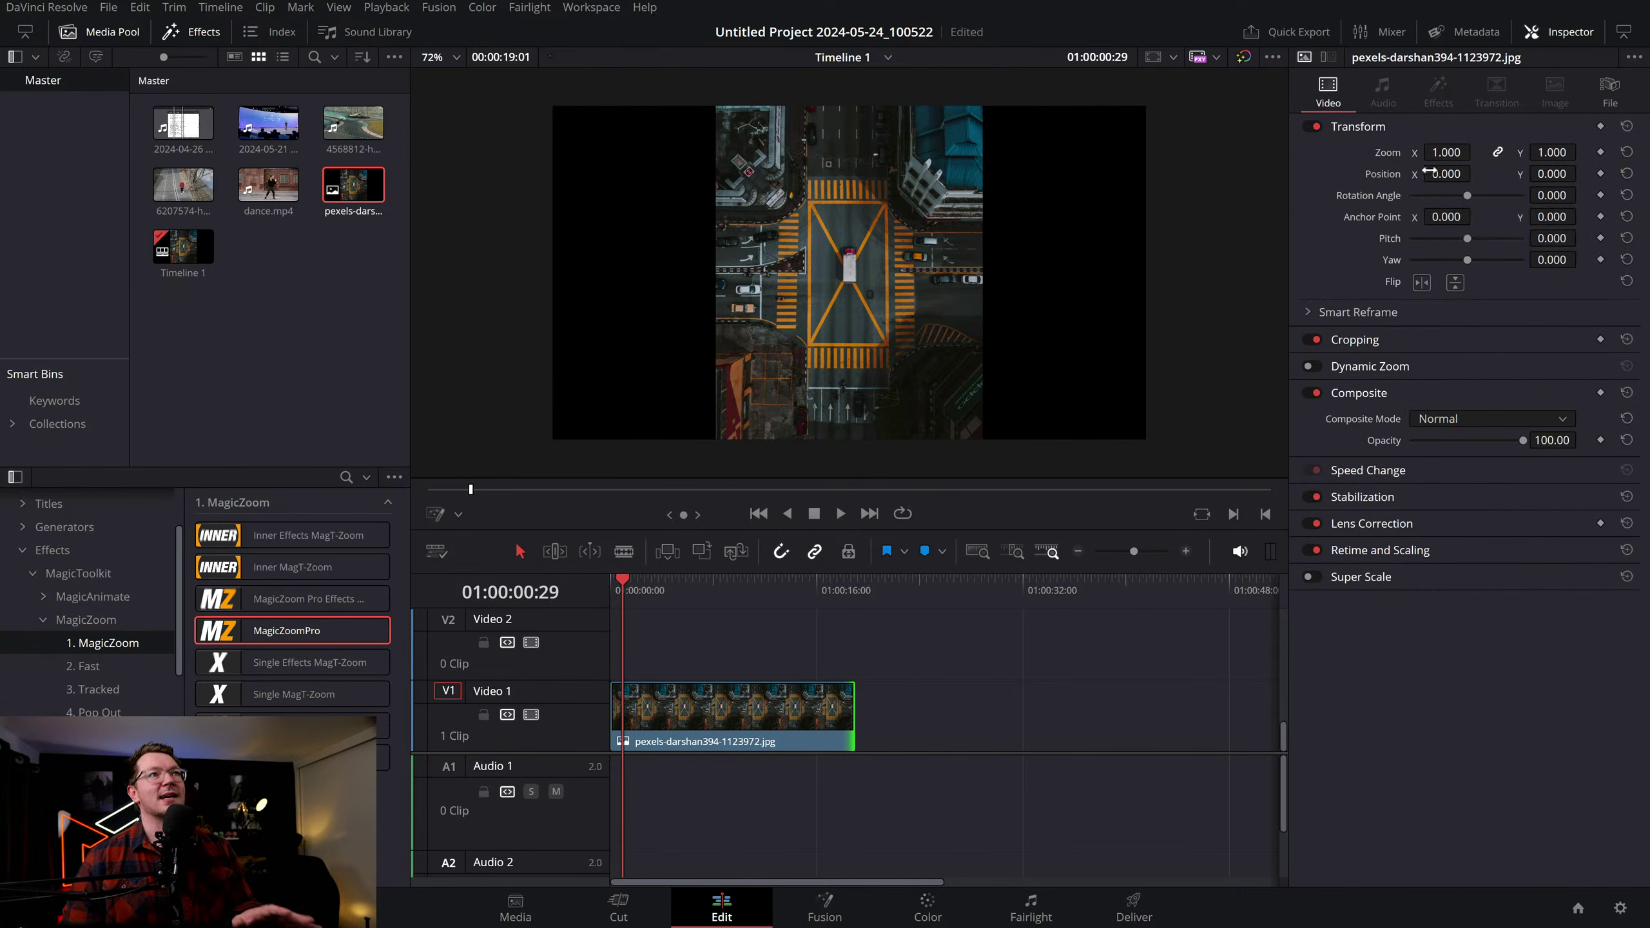
left_click(1362, 549)
left_click(1442, 618)
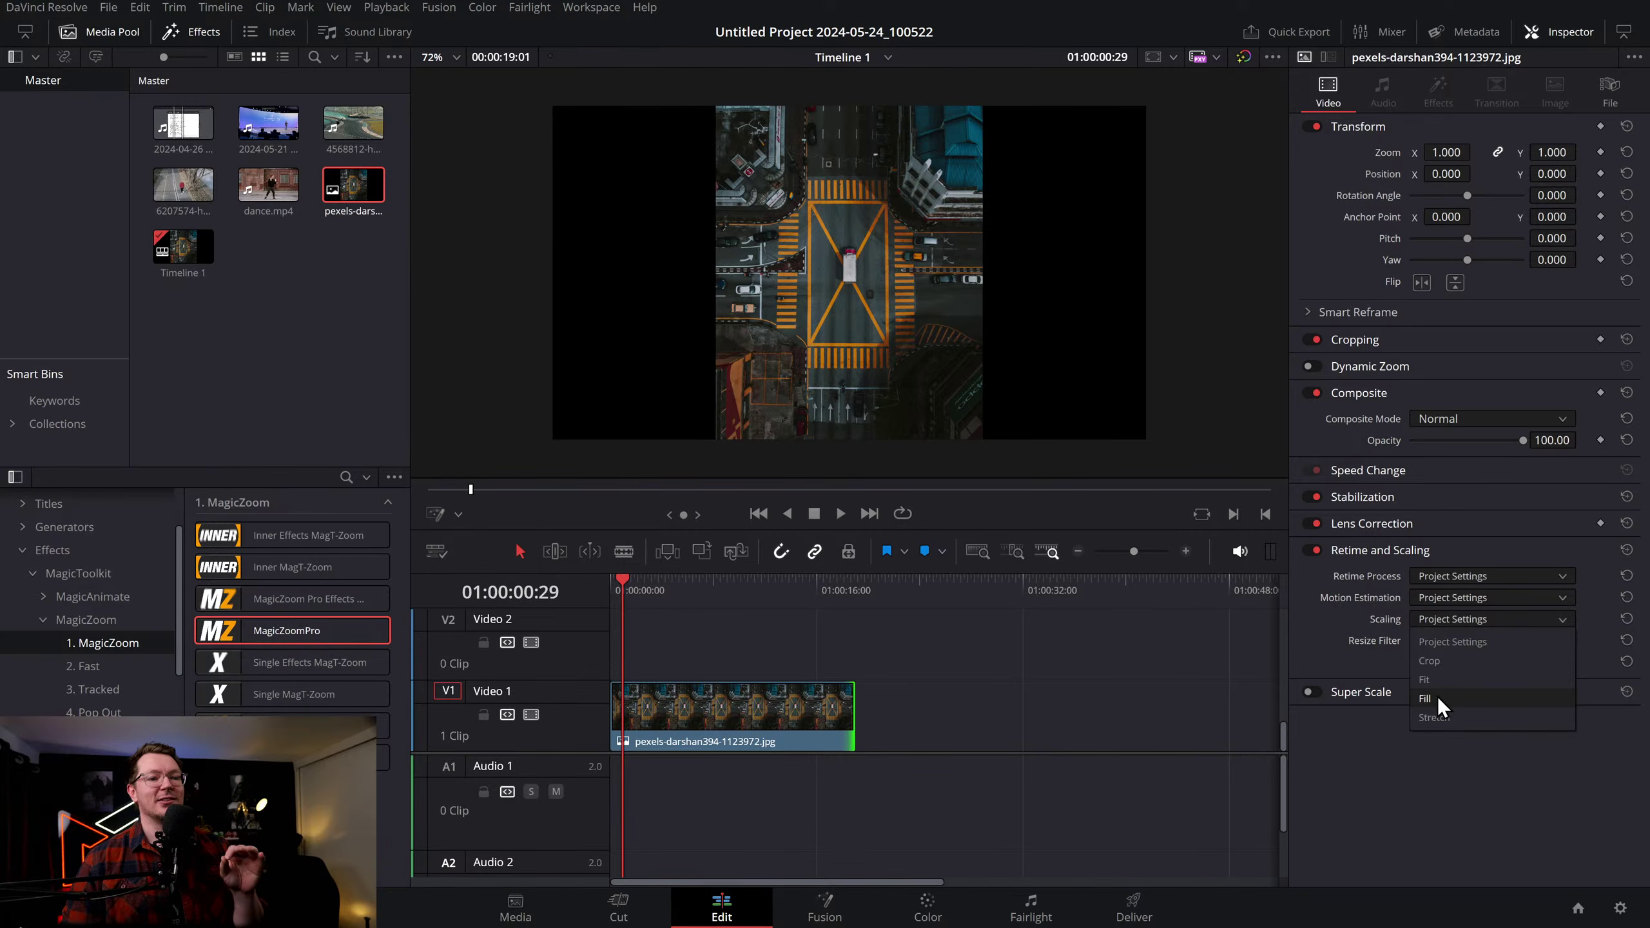
left_click(1440, 679)
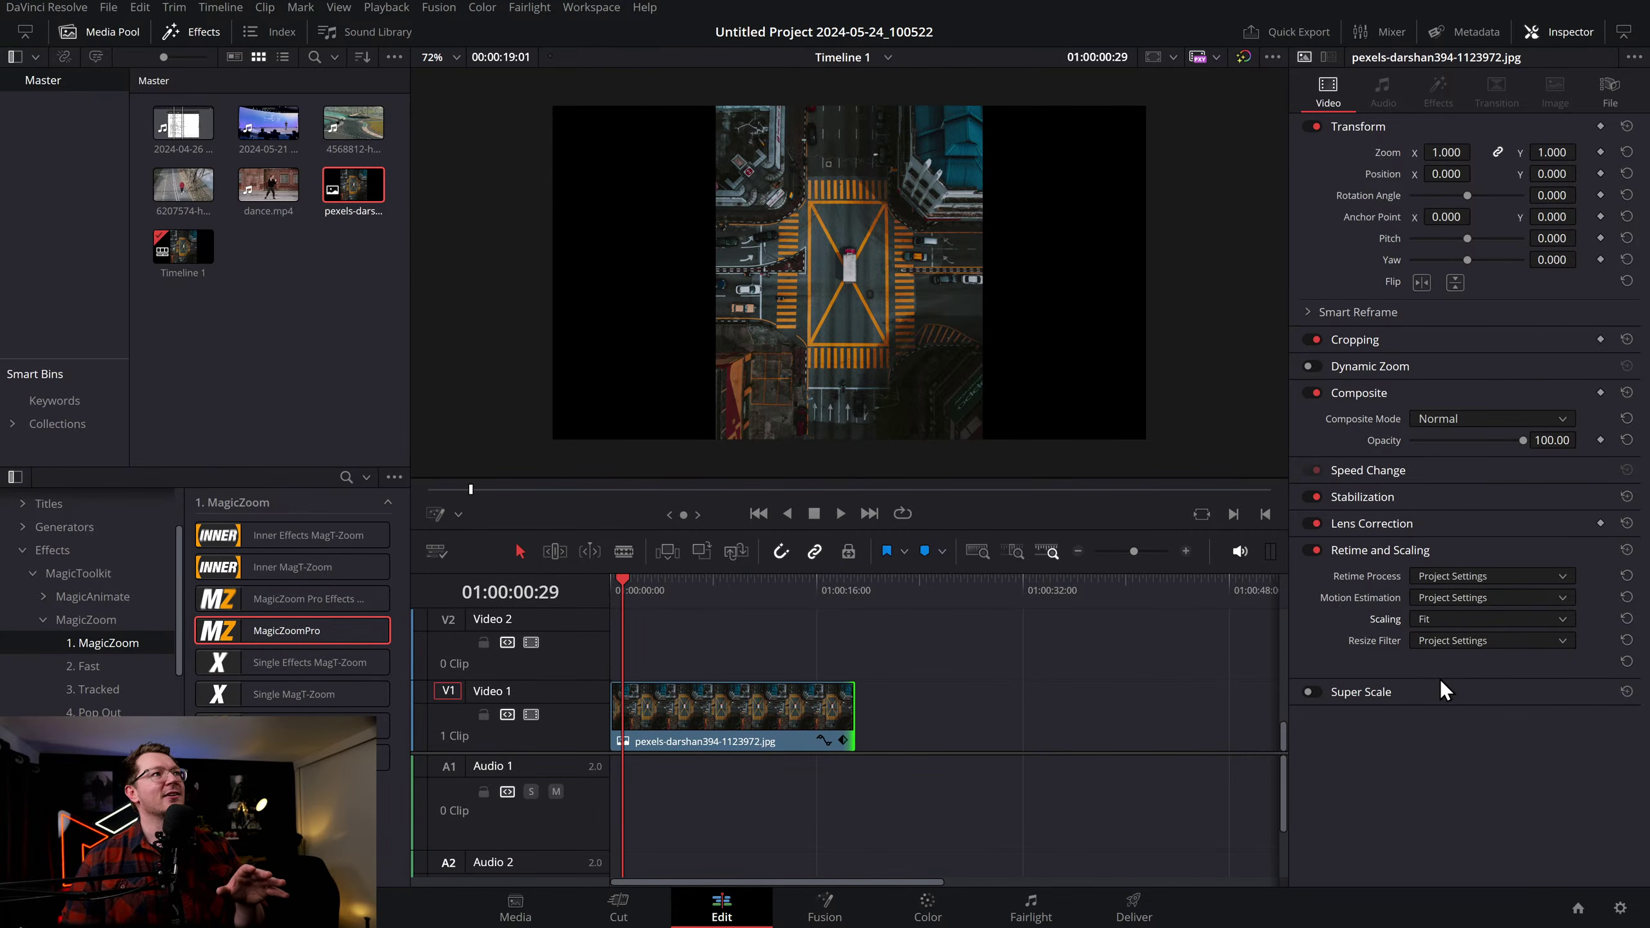
left_click(1436, 619)
left_click(1445, 699)
Play the frame-filling clip and apply MagicZoomPro to it again
left_click_drag(624, 585, 587, 588)
key("space")
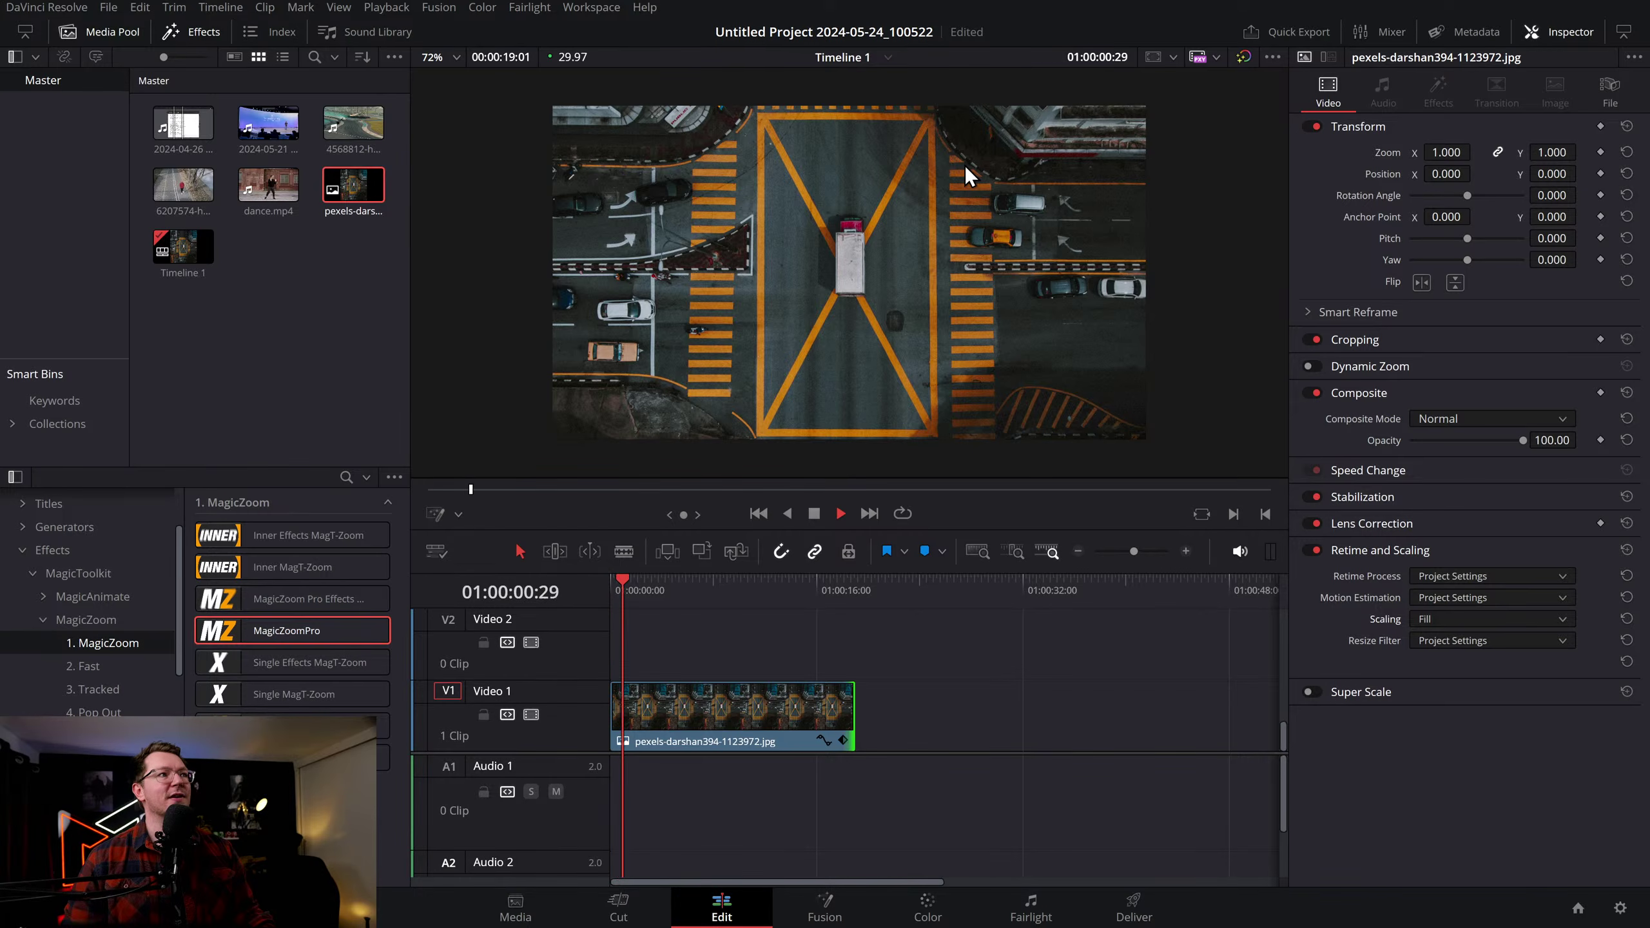
left_click_drag(265, 634, 694, 710)
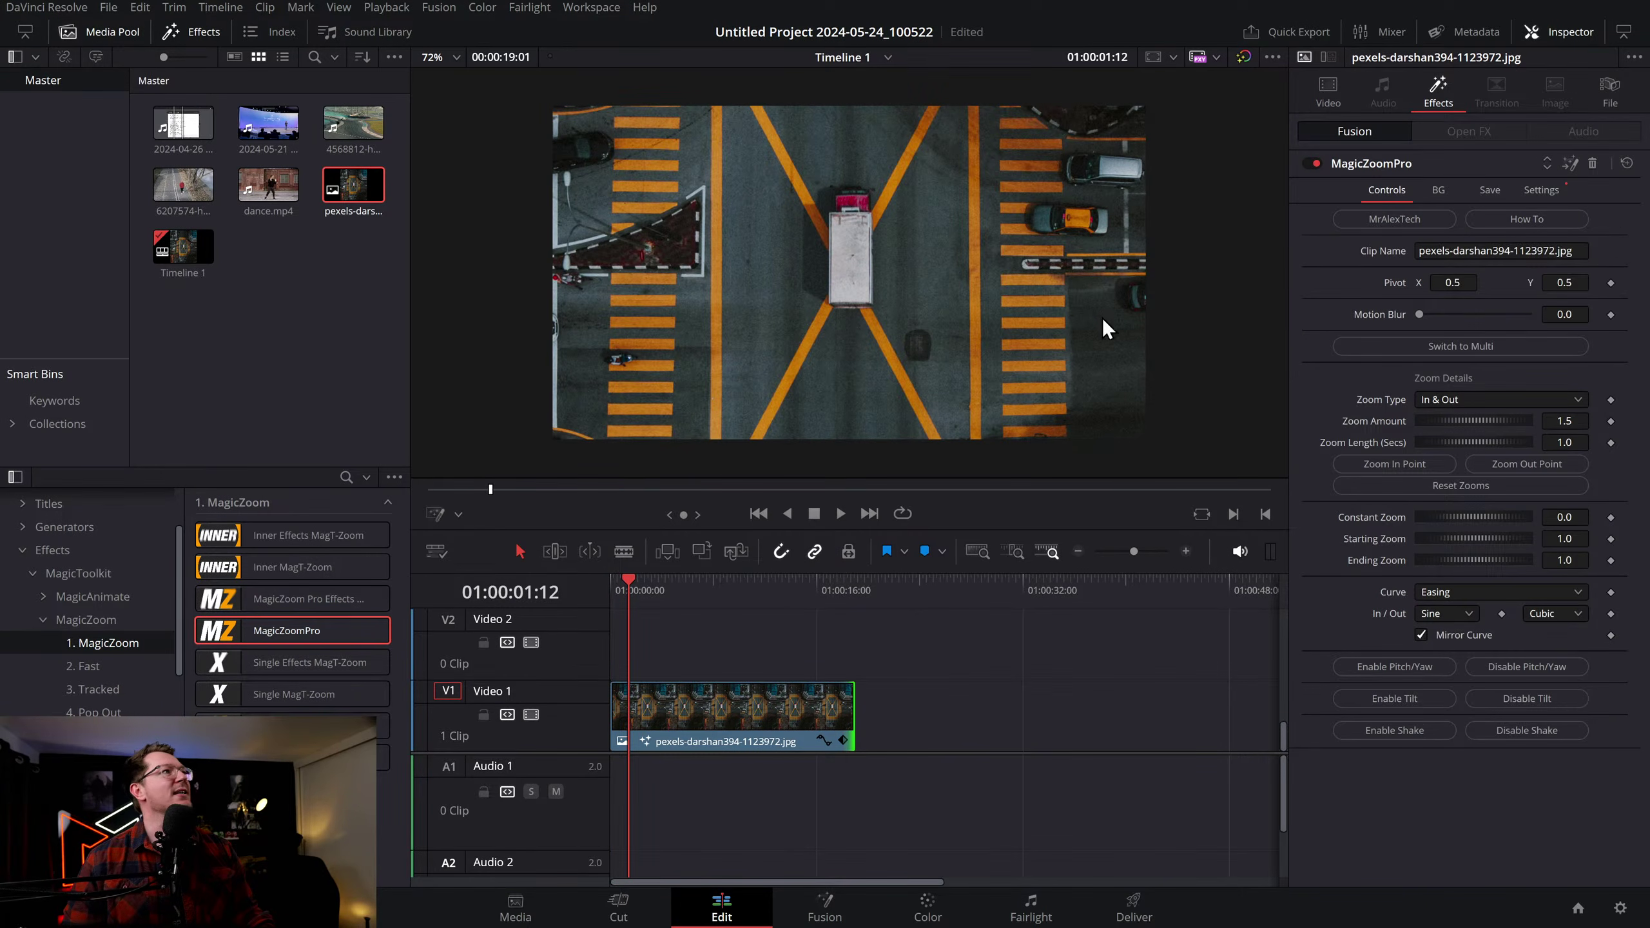
Import the colourful painted-face close-up image from the Downloads folder into the media pool
left_click(286, 285)
right_click(286, 286)
left_click(352, 467)
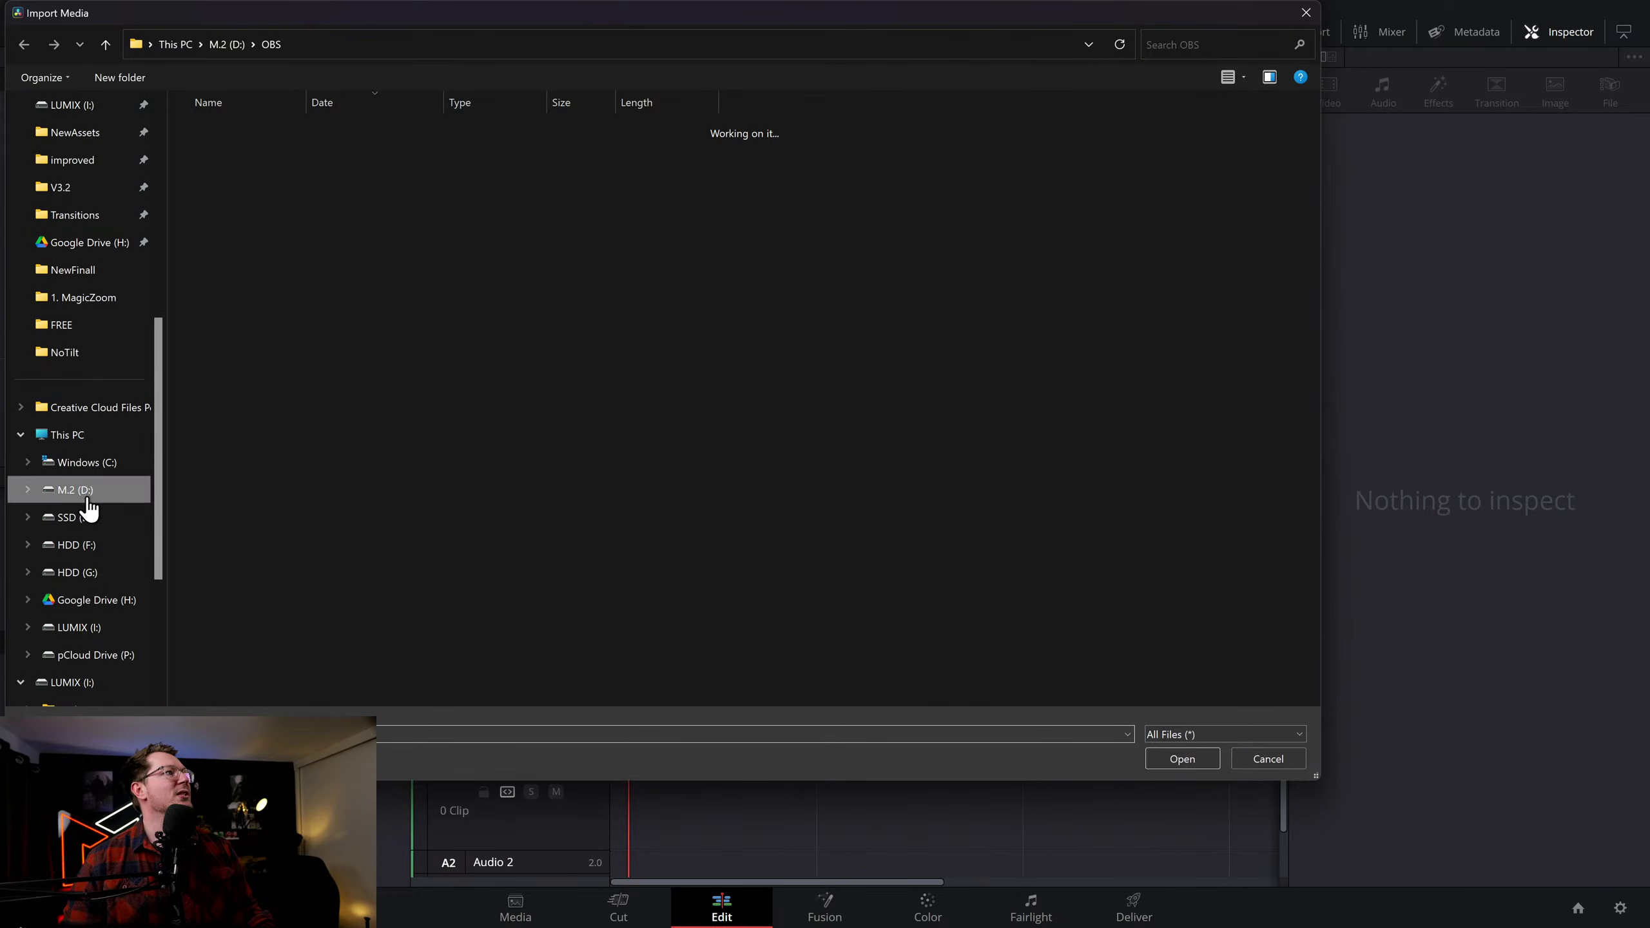
scroll(97, 306, "up", 6)
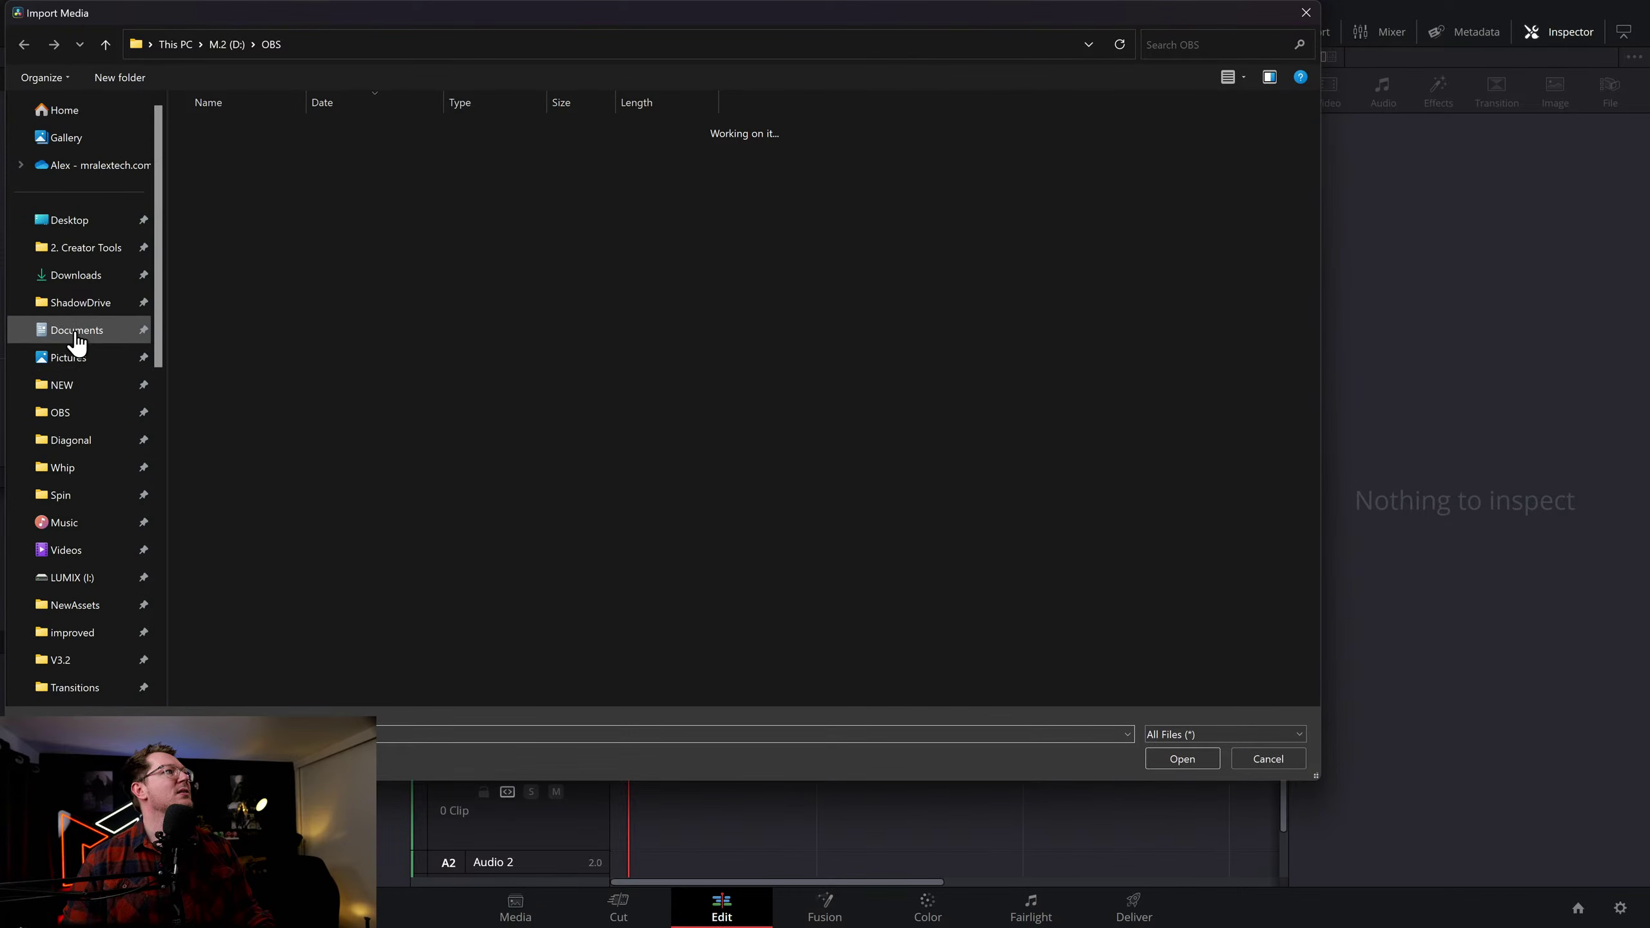
left_click(89, 284)
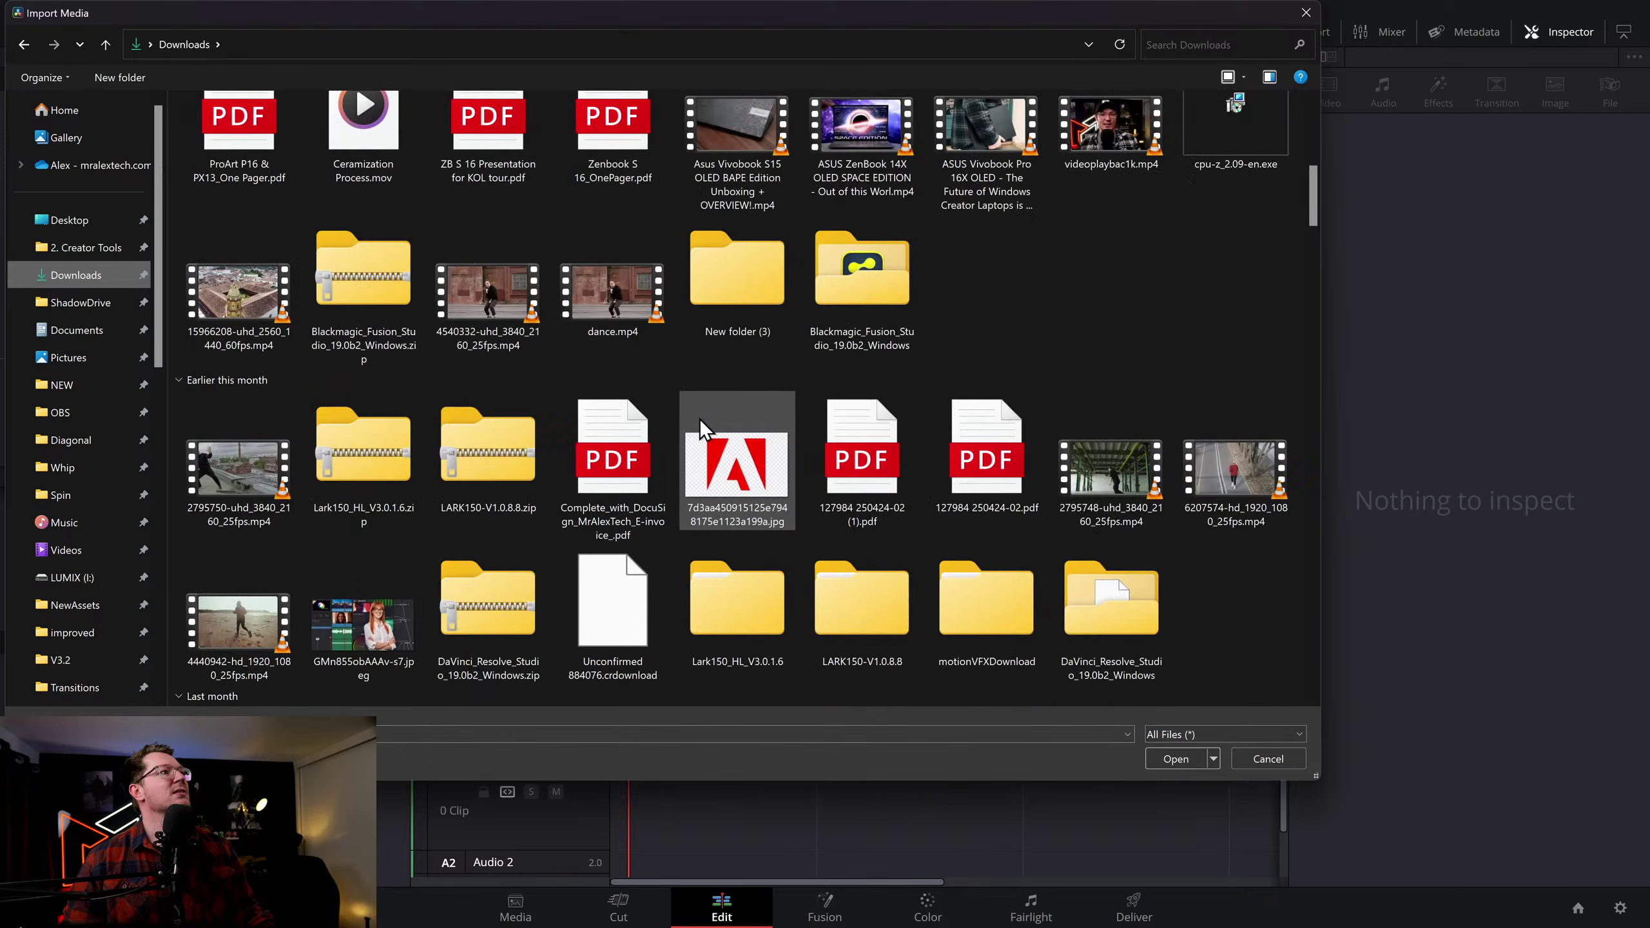
scroll(699, 418, "down", 10)
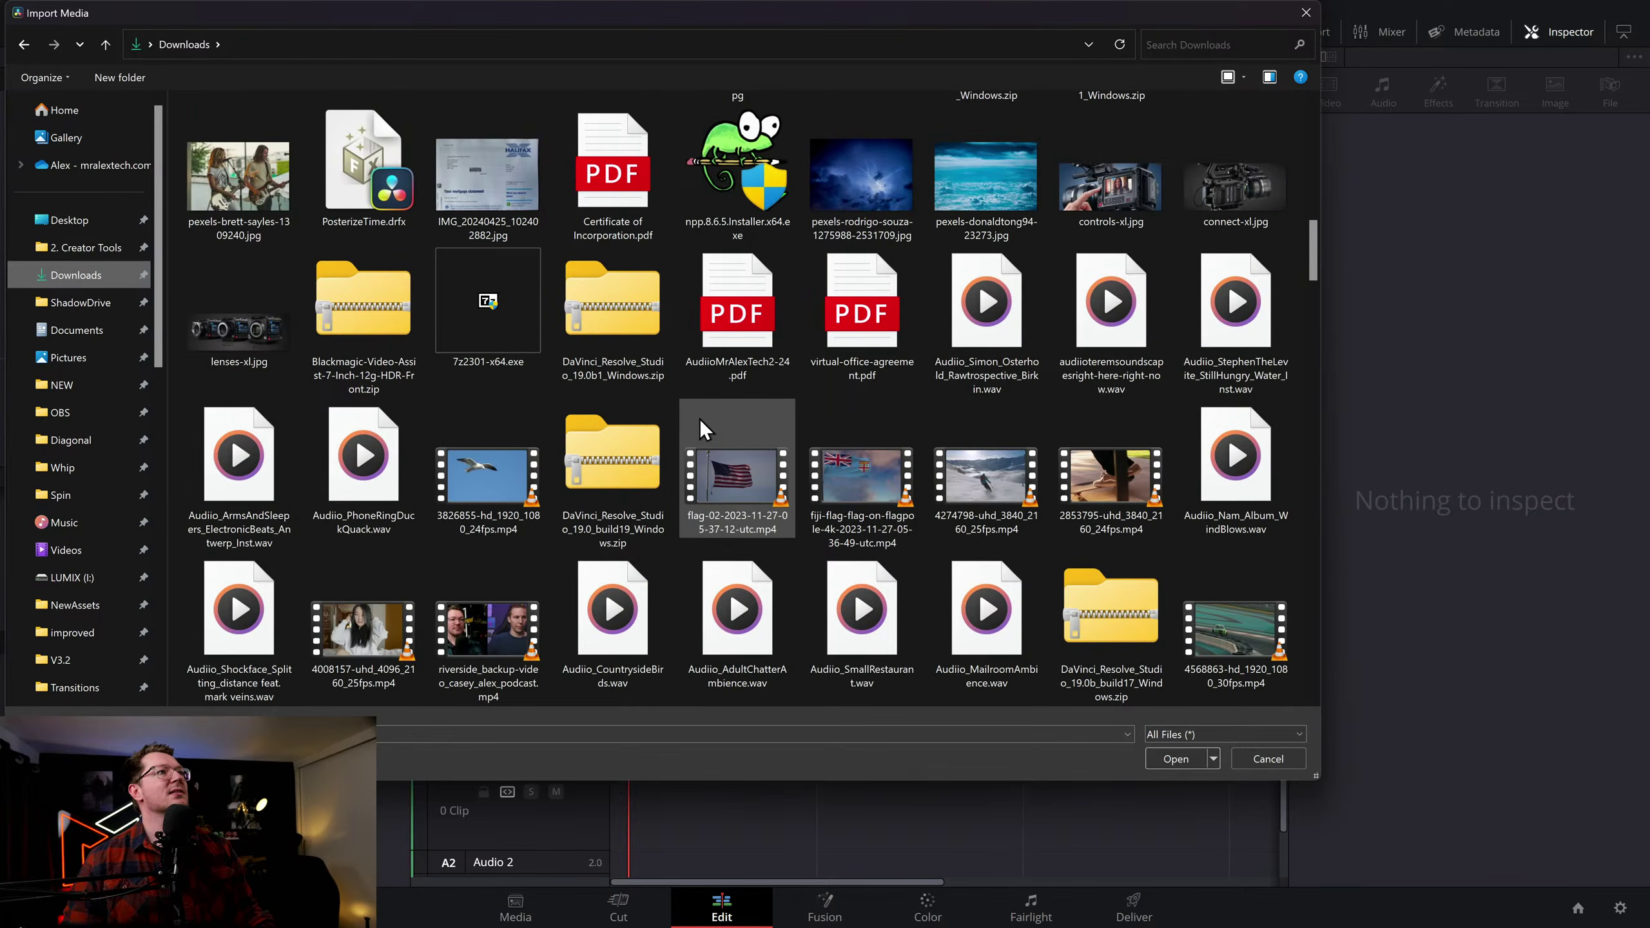
scroll(699, 418, "down", 3)
scroll(698, 417, "down", 10)
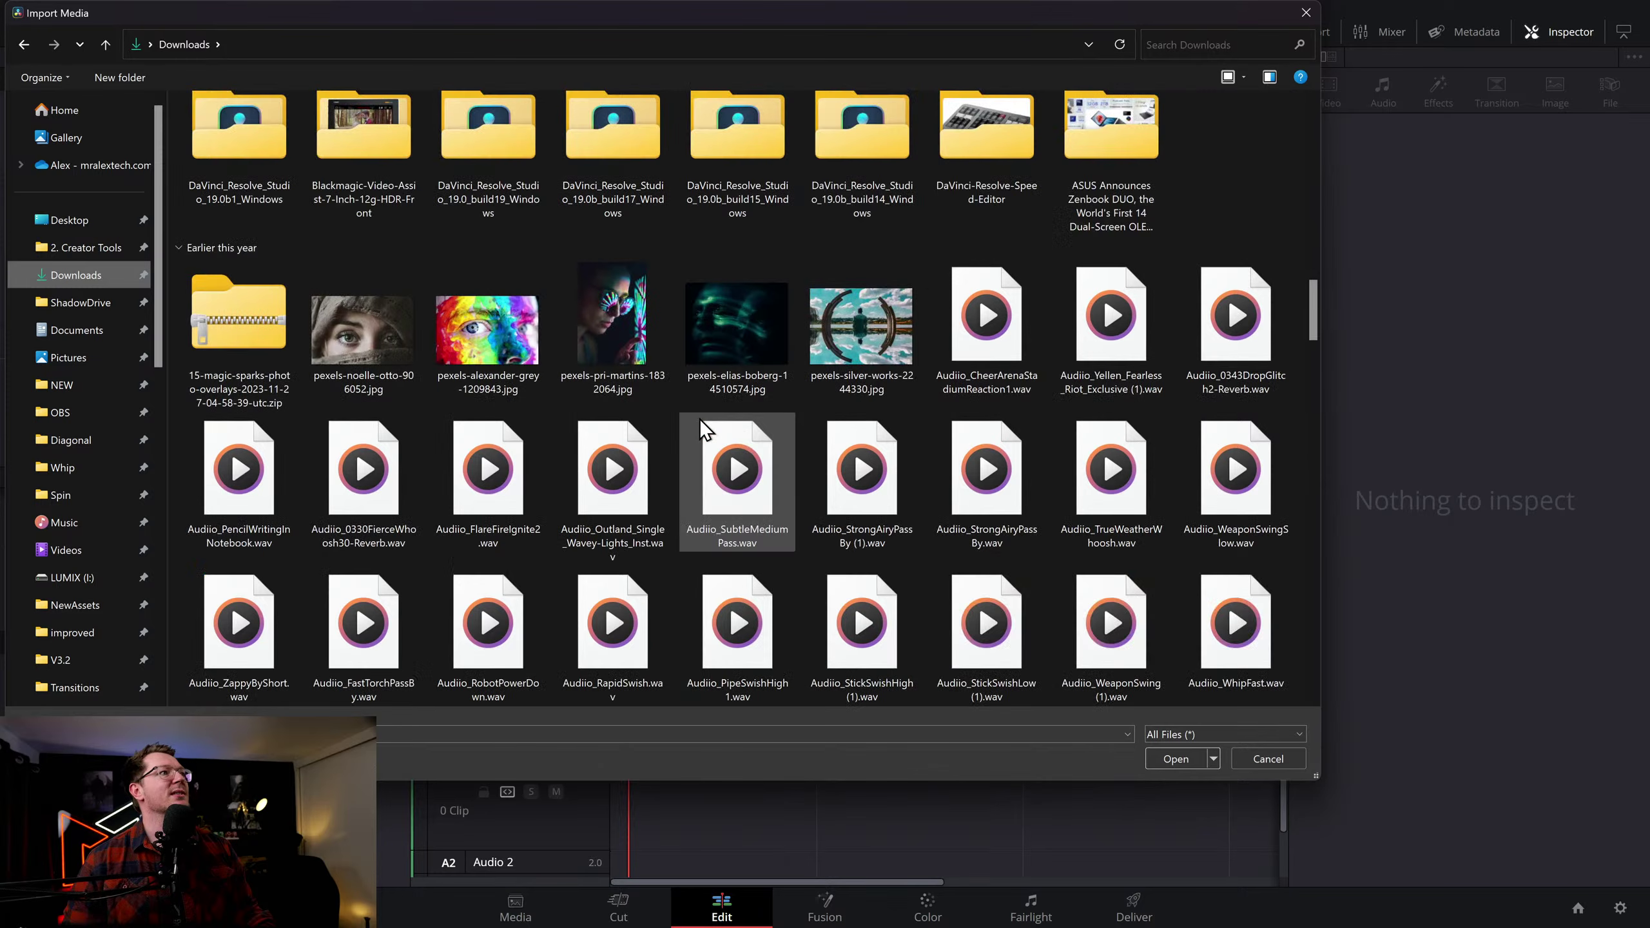
double_click(487, 331)
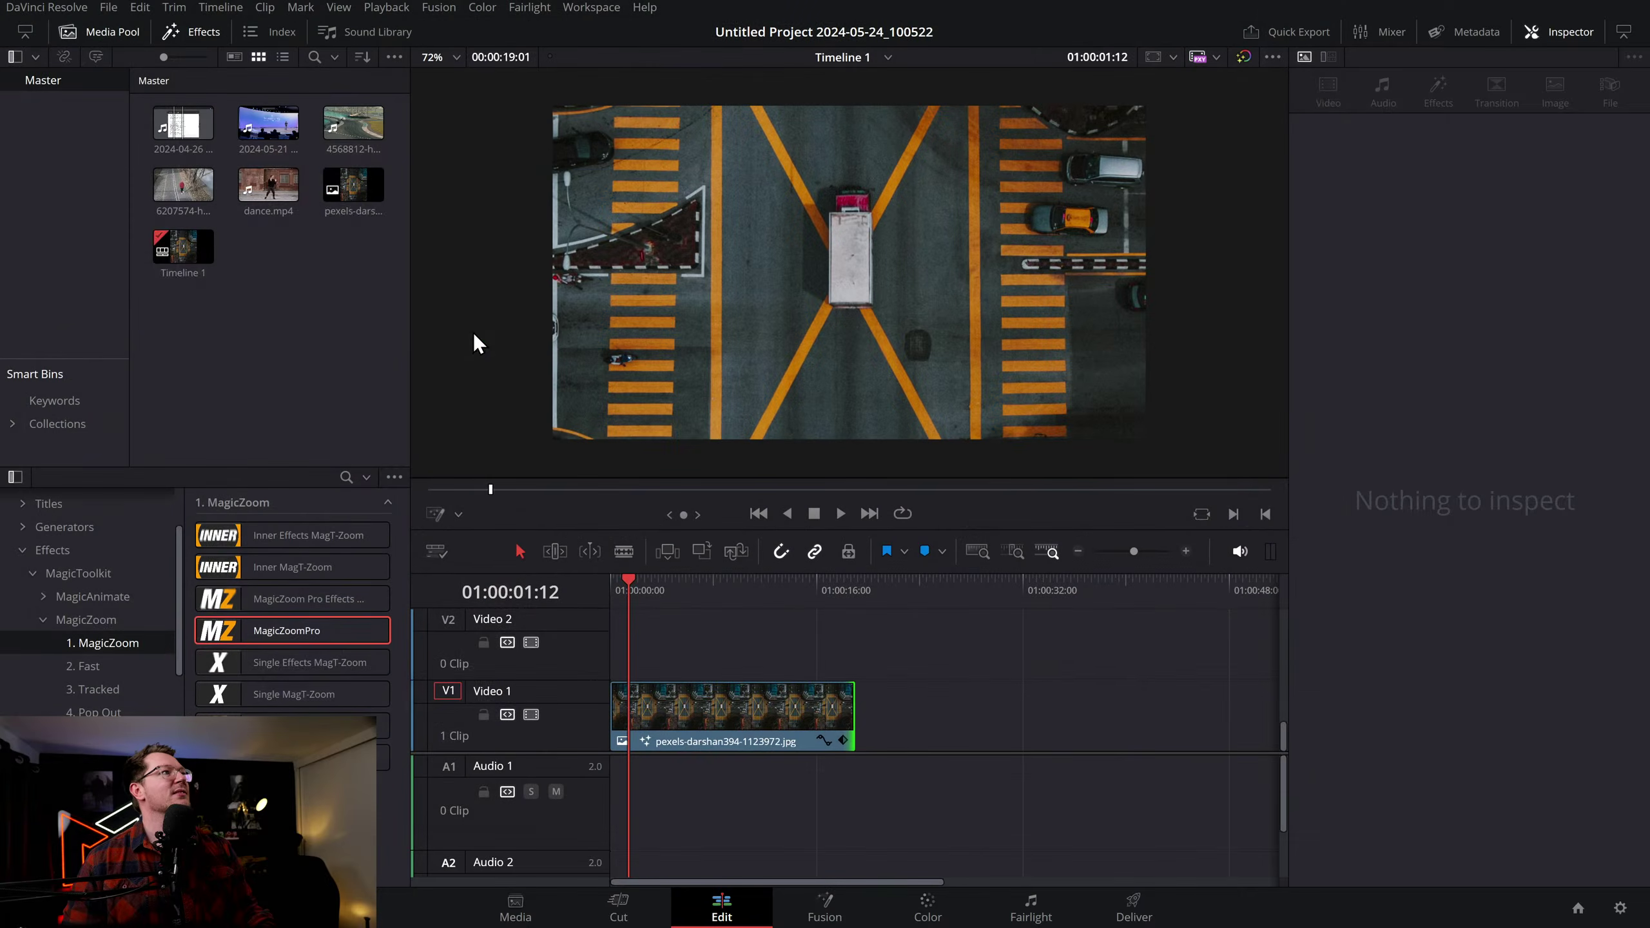
Replace the timeline clip with the painted-face image, extend it to about 14 seconds and set its scaling to Fill
left_click_drag(353, 186, 640, 722)
left_click_drag(660, 715, 629, 710)
left_click_drag(674, 720, 794, 705)
left_click(1465, 618)
left_click(1459, 697)
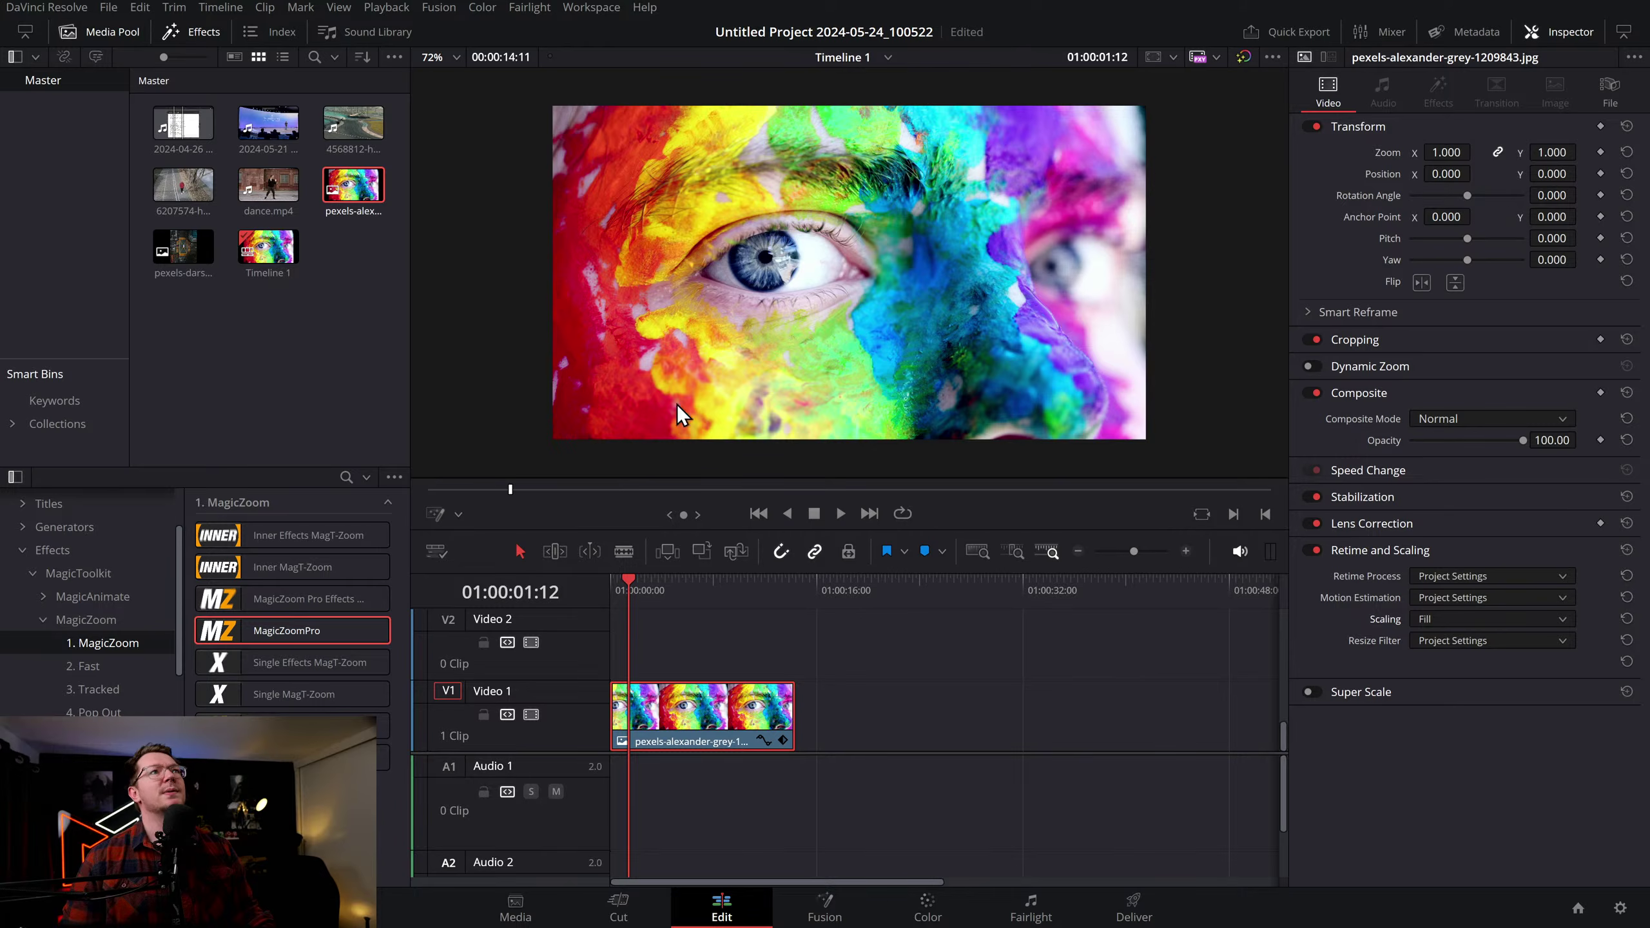
Apply MagicZoomPro to the painted-face clip and preview the zoom from the timeline start
left_click_drag(345, 634, 702, 715)
key("Home")
key("space")
key("space")
Set the Zoom Amount to 4.79 and move the zoom pivot up to about X 0.52, Y 0.86 using the on-screen control
left_click_drag(1482, 418, 1500, 420)
left_click(436, 515)
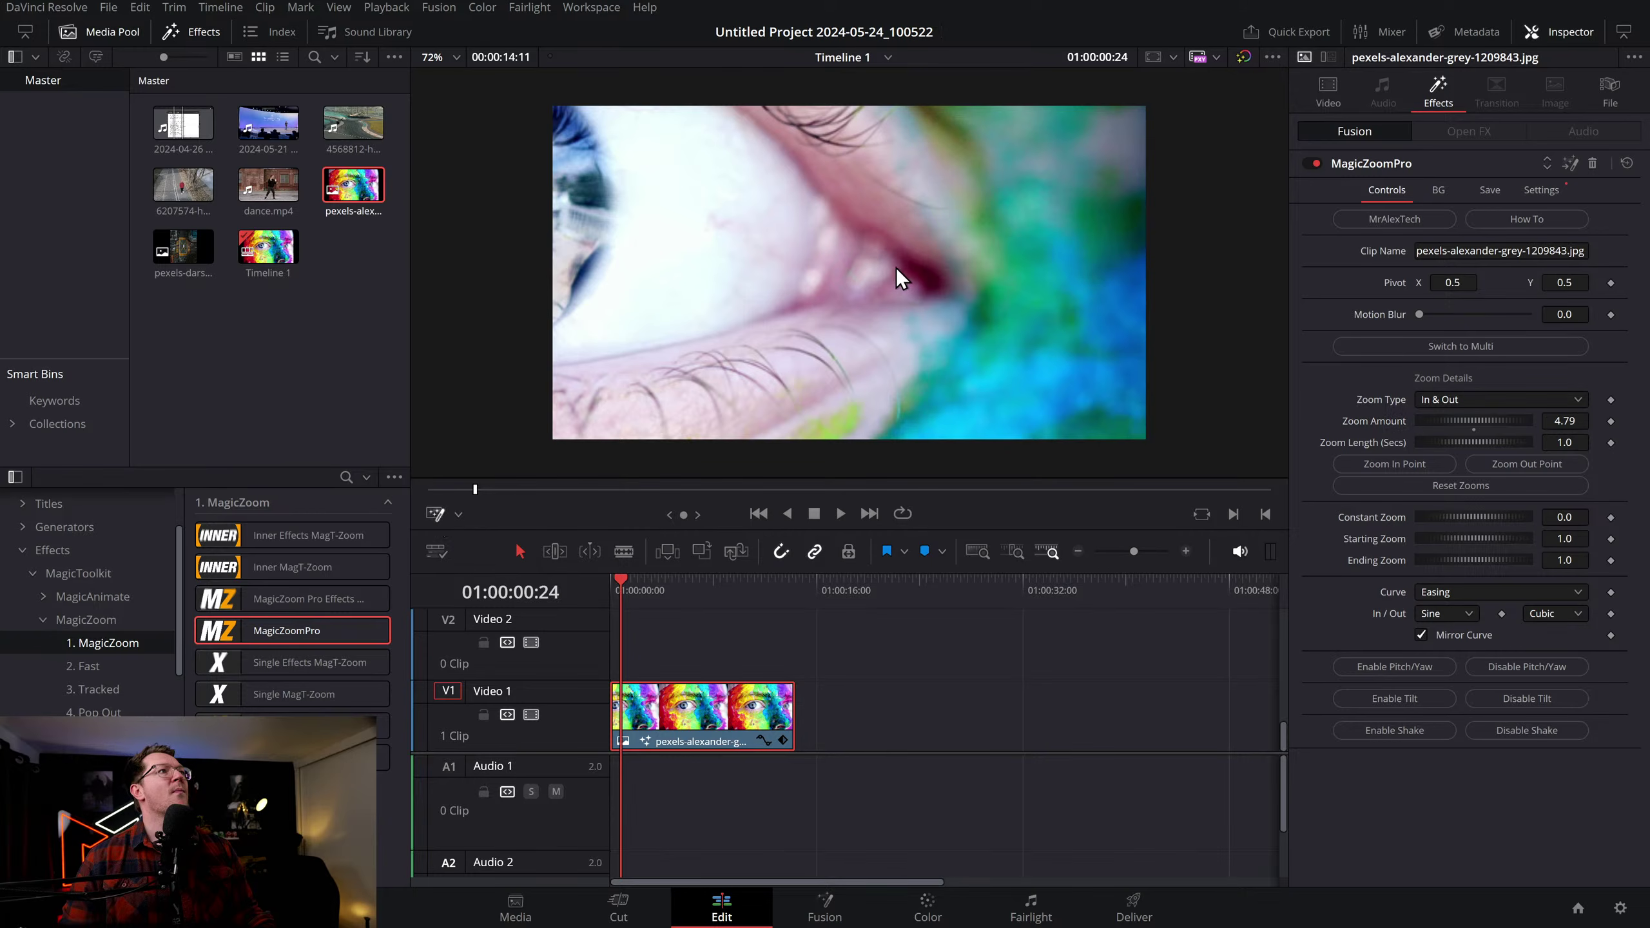
left_click_drag(851, 274, 865, 155)
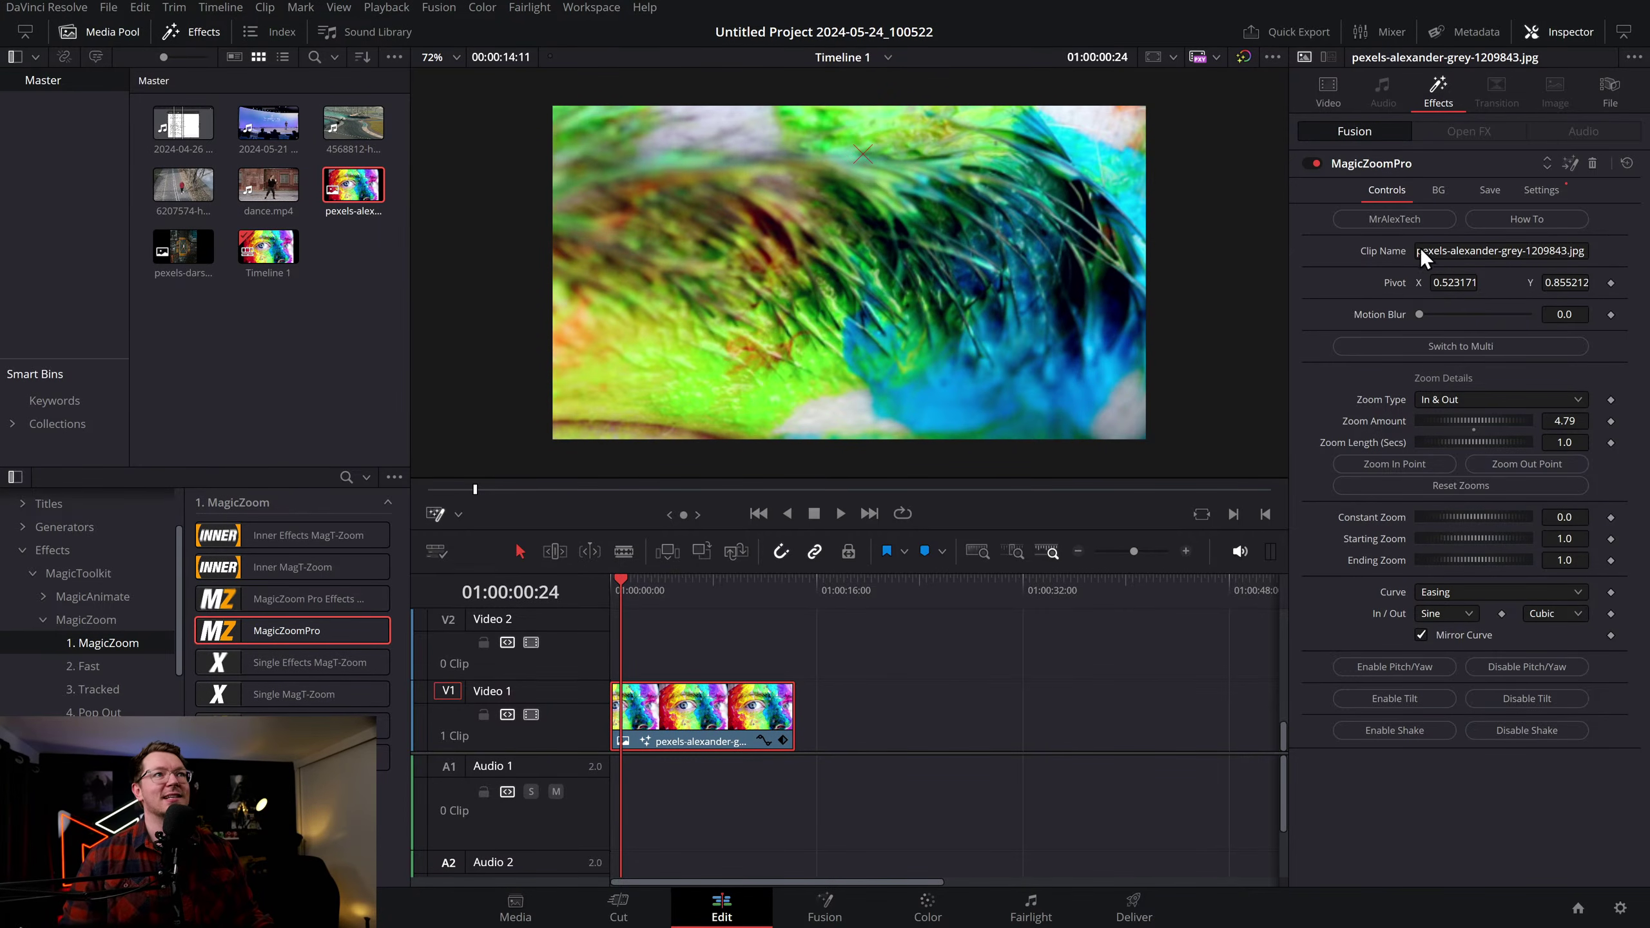
Open the painted-face image from the media pool in the source viewer to examine its original framing
double_click(350, 194)
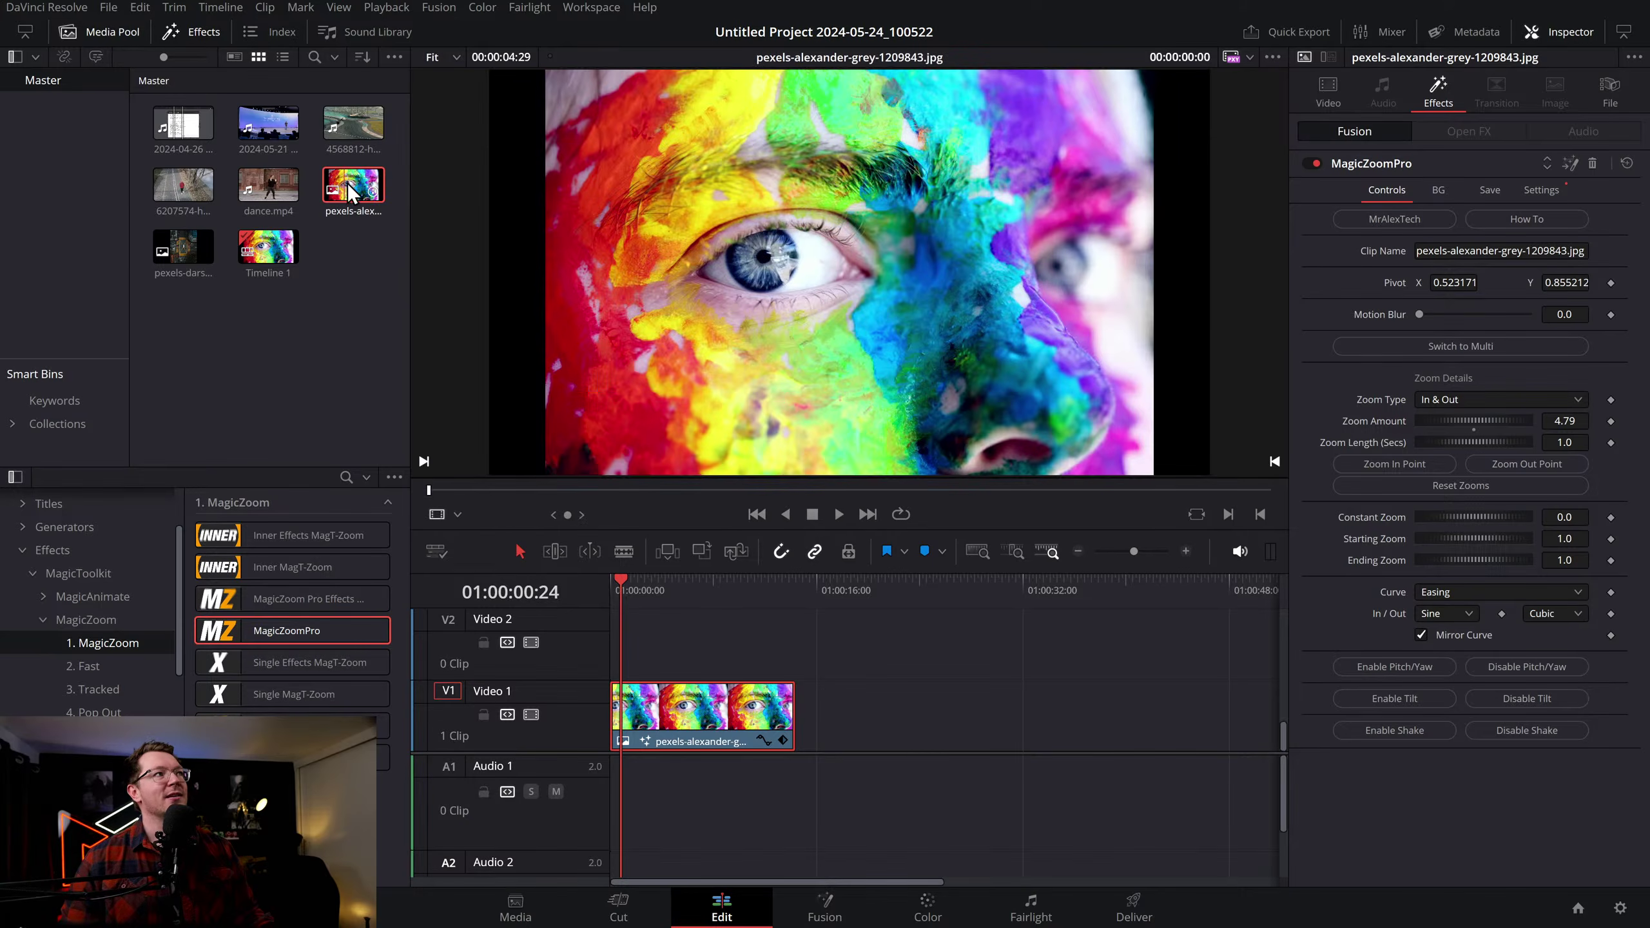
left_click_drag(384, 198, 1480, 261)
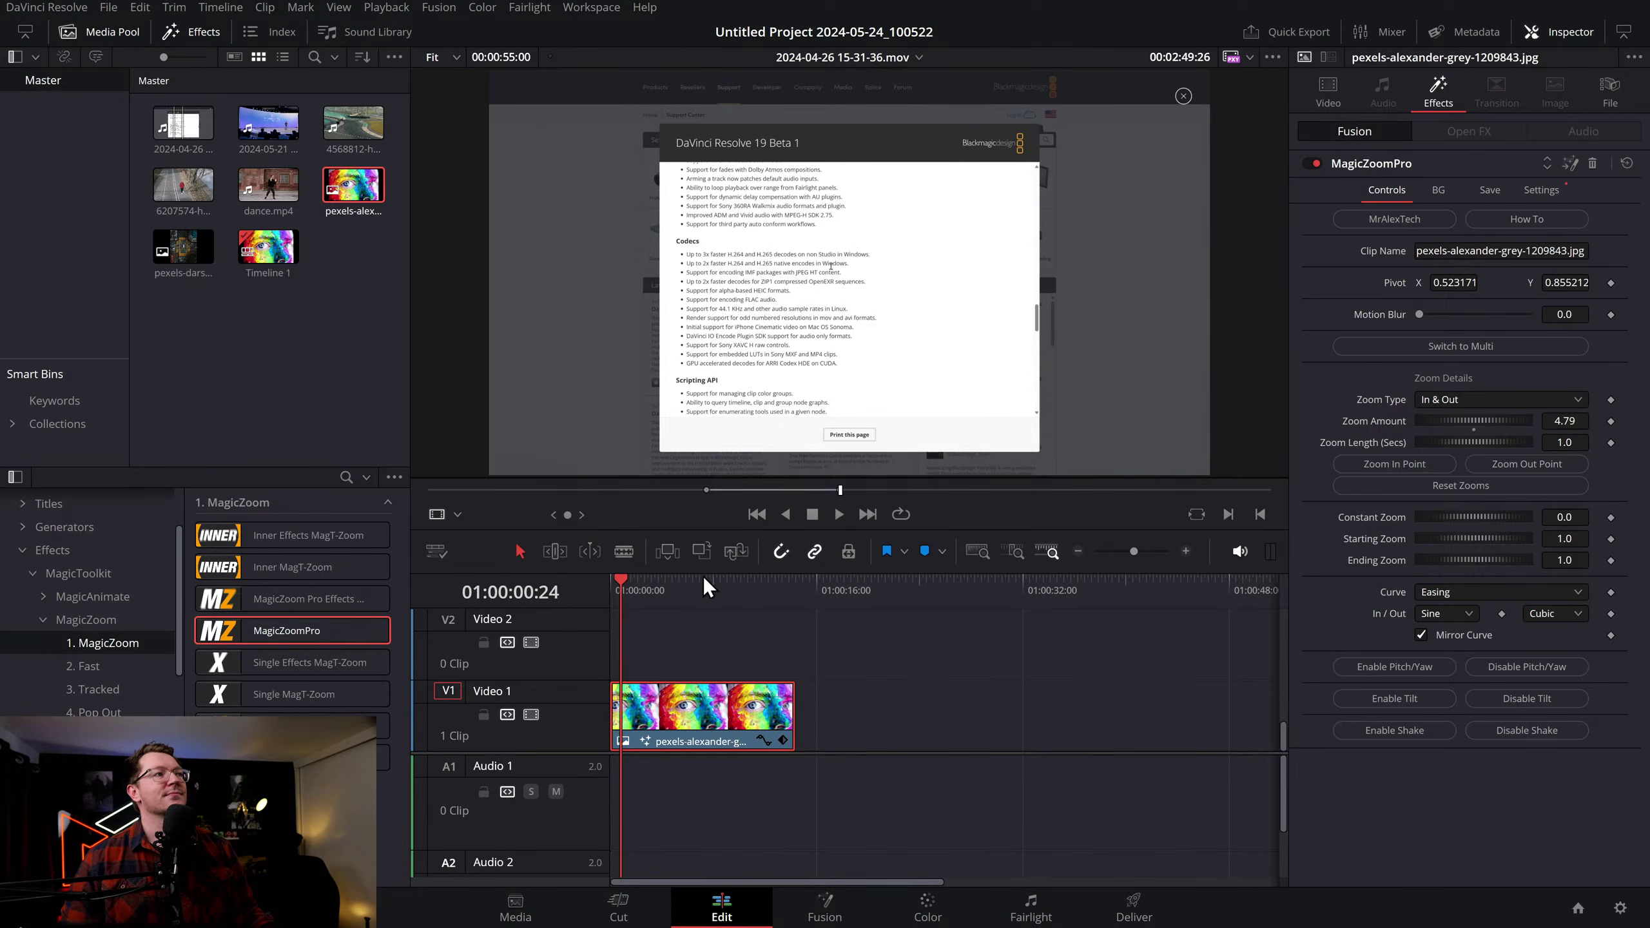
Preview the zoom on the painted-face clip and move its pivot to about X 0.57, Y 0.82
left_click_drag(652, 586, 587, 586)
key("space")
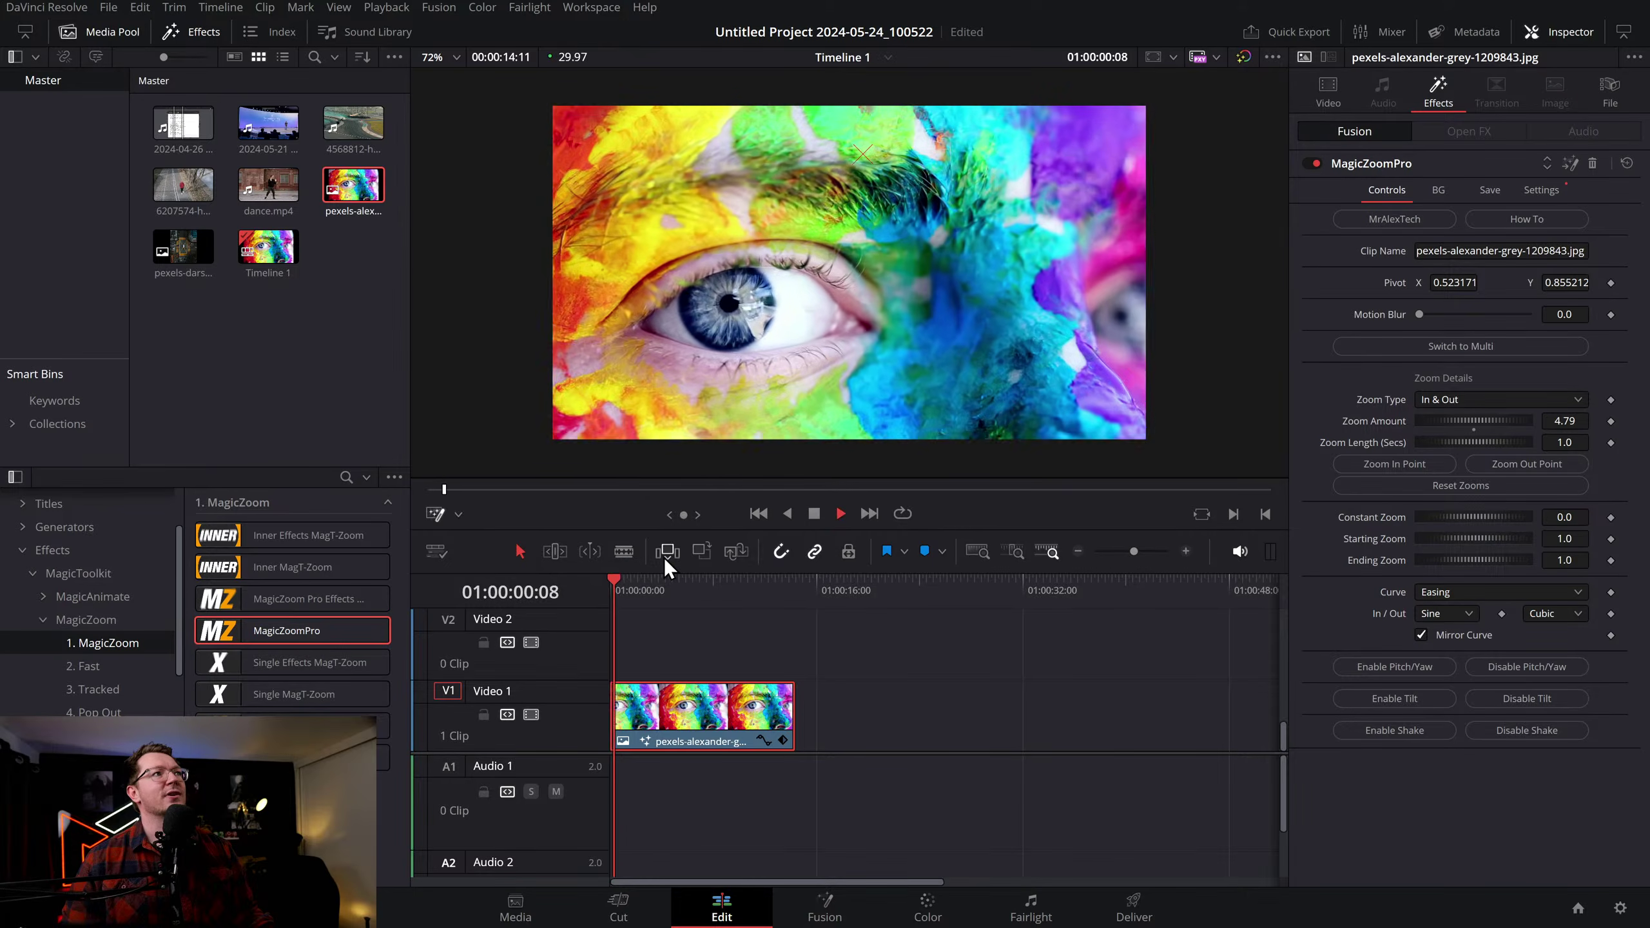
key("space")
mouse_move(861, 154)
left_mouse_down()
mouse_move(892, 230)
mouse_move(869, 183)
left_mouse_up()
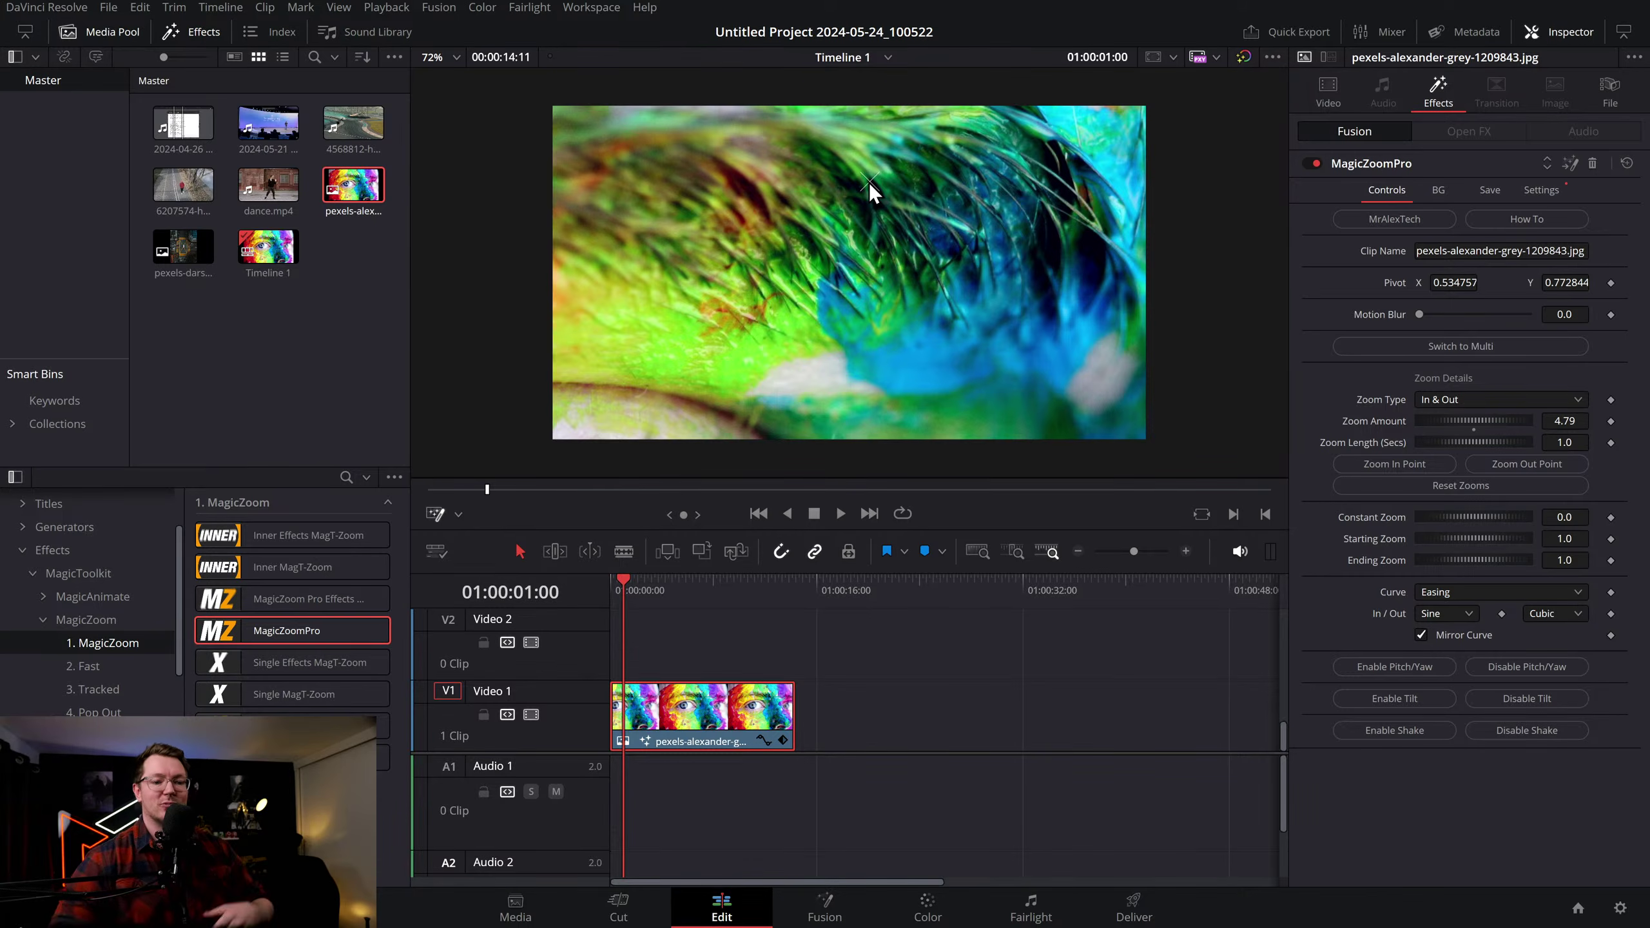
key("Home")
key("space")
left_click_drag(862, 172, 890, 165)
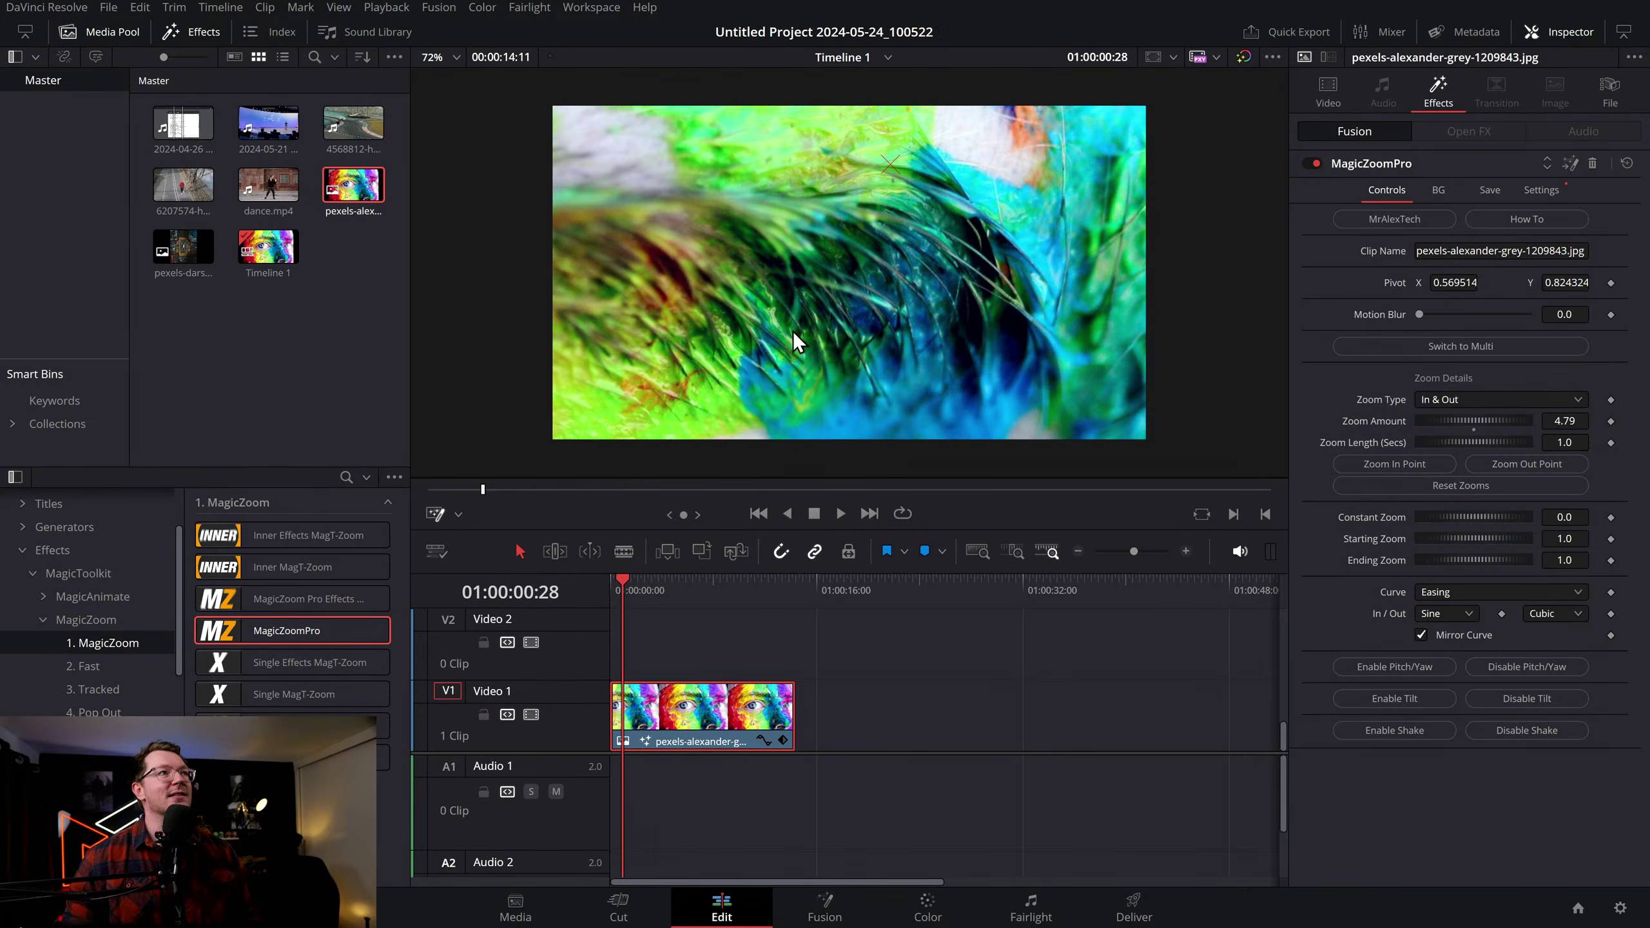
Experiment with the painted-face clip's transform, using zoom 6.6, position X 840, anchor point X 211 and pitch -1.385
left_click(1339, 95)
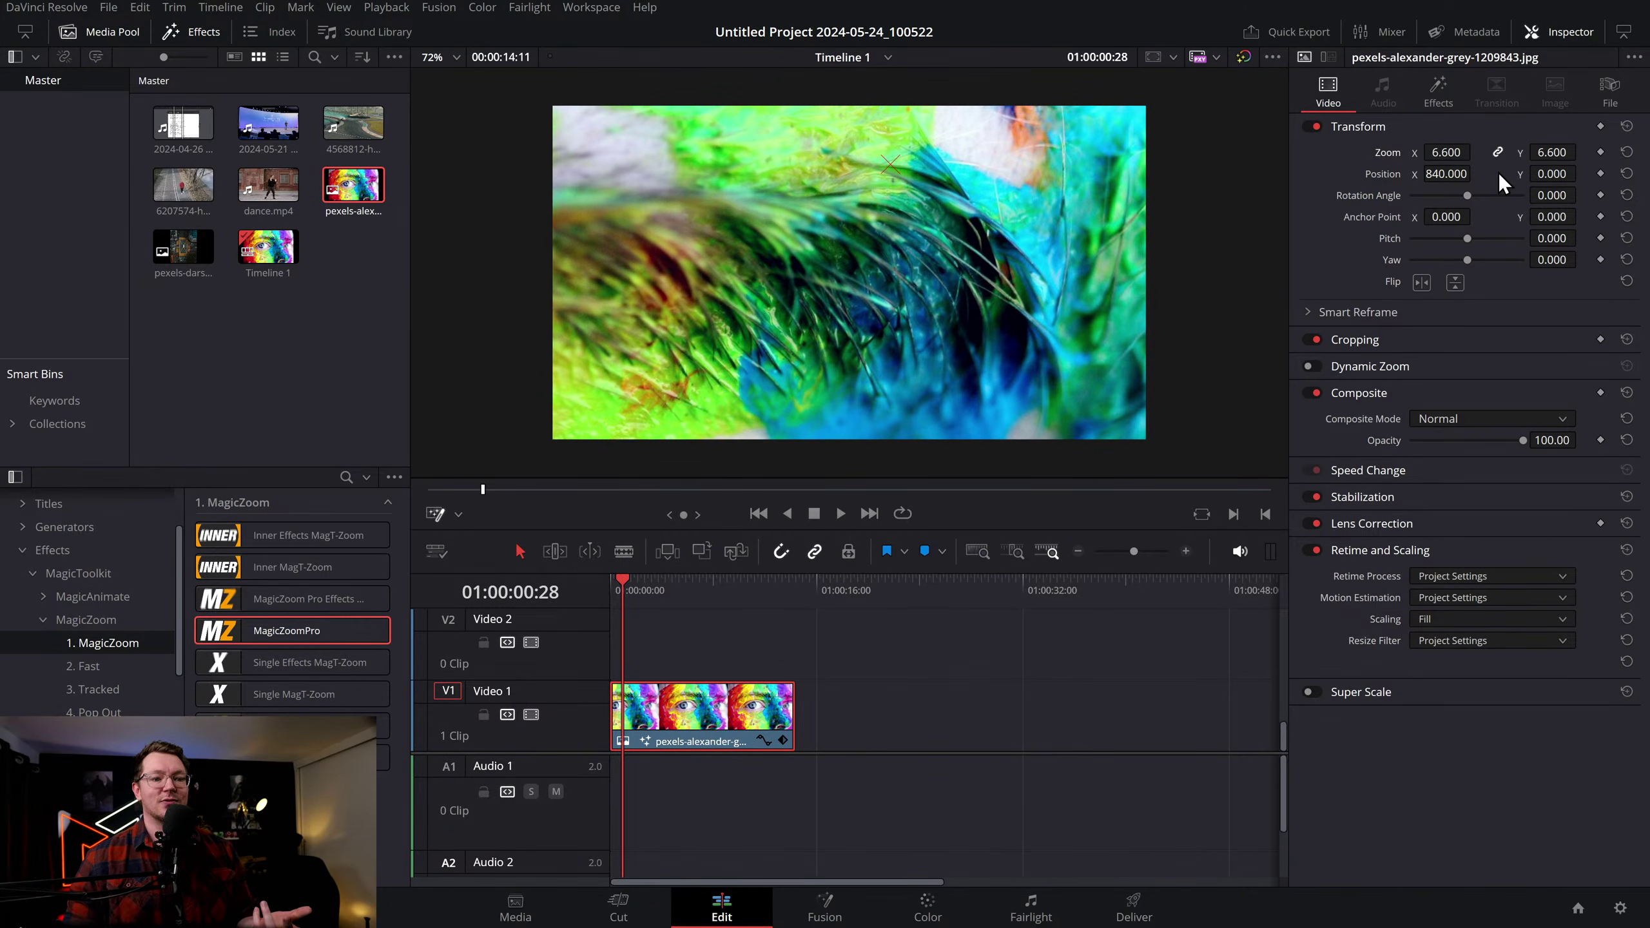
left_click_drag(1467, 238, 1406, 211)
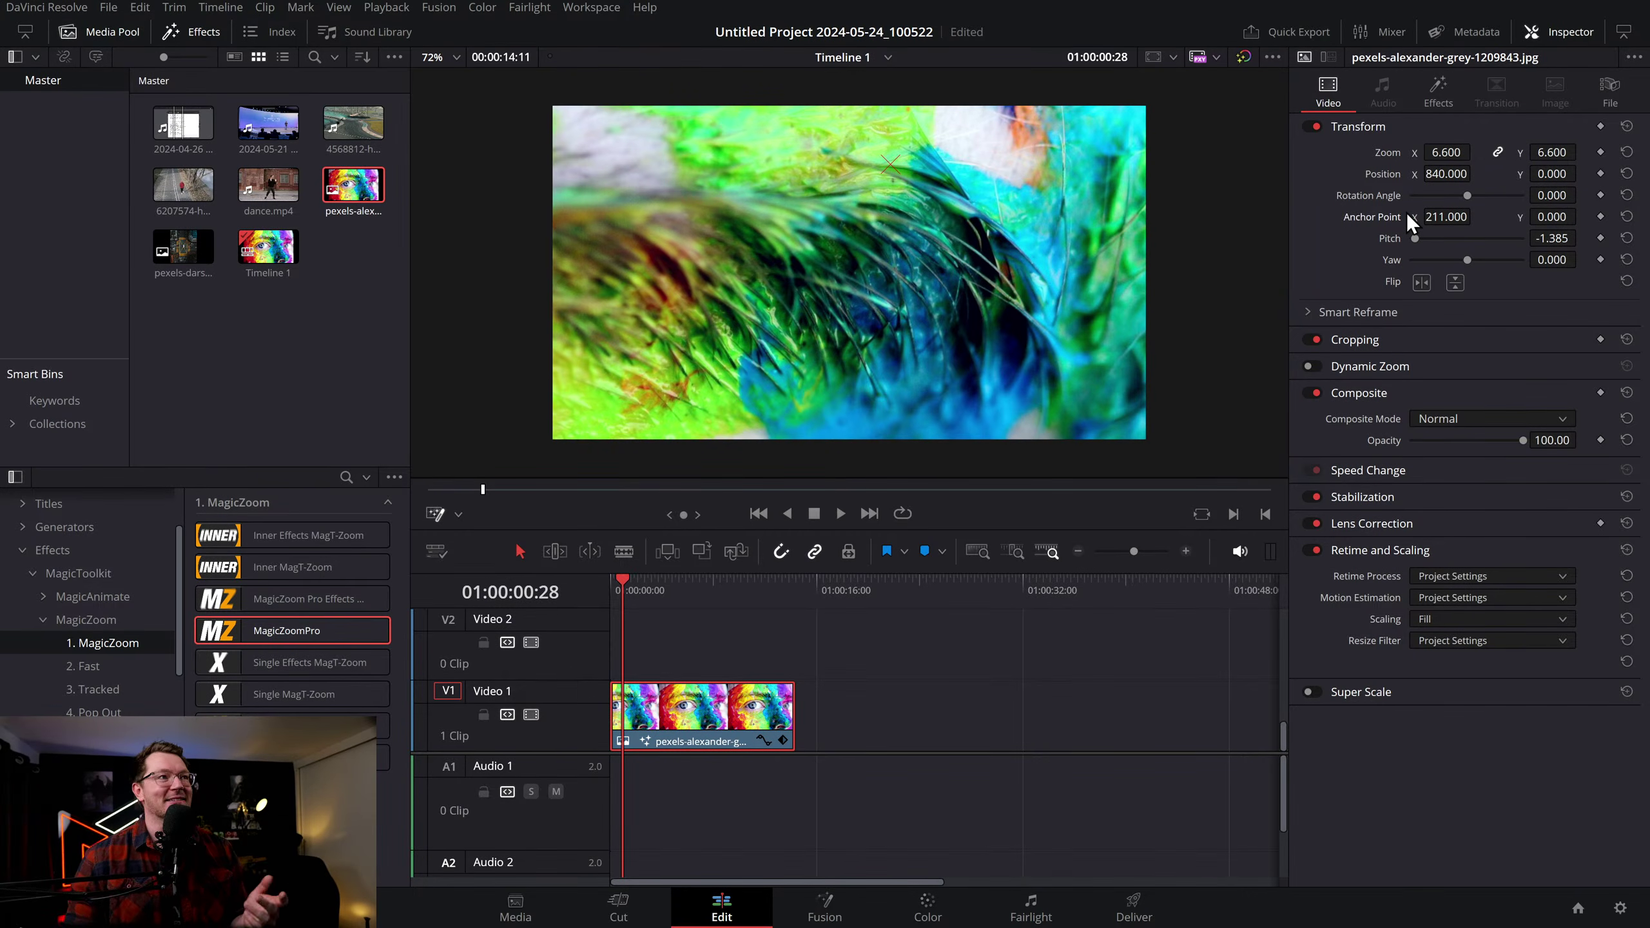
Replace the painted-face clip with the aerial intersection image, about 28 seconds long, rotated 90 degrees and zoomed to 1.97
key("Delete")
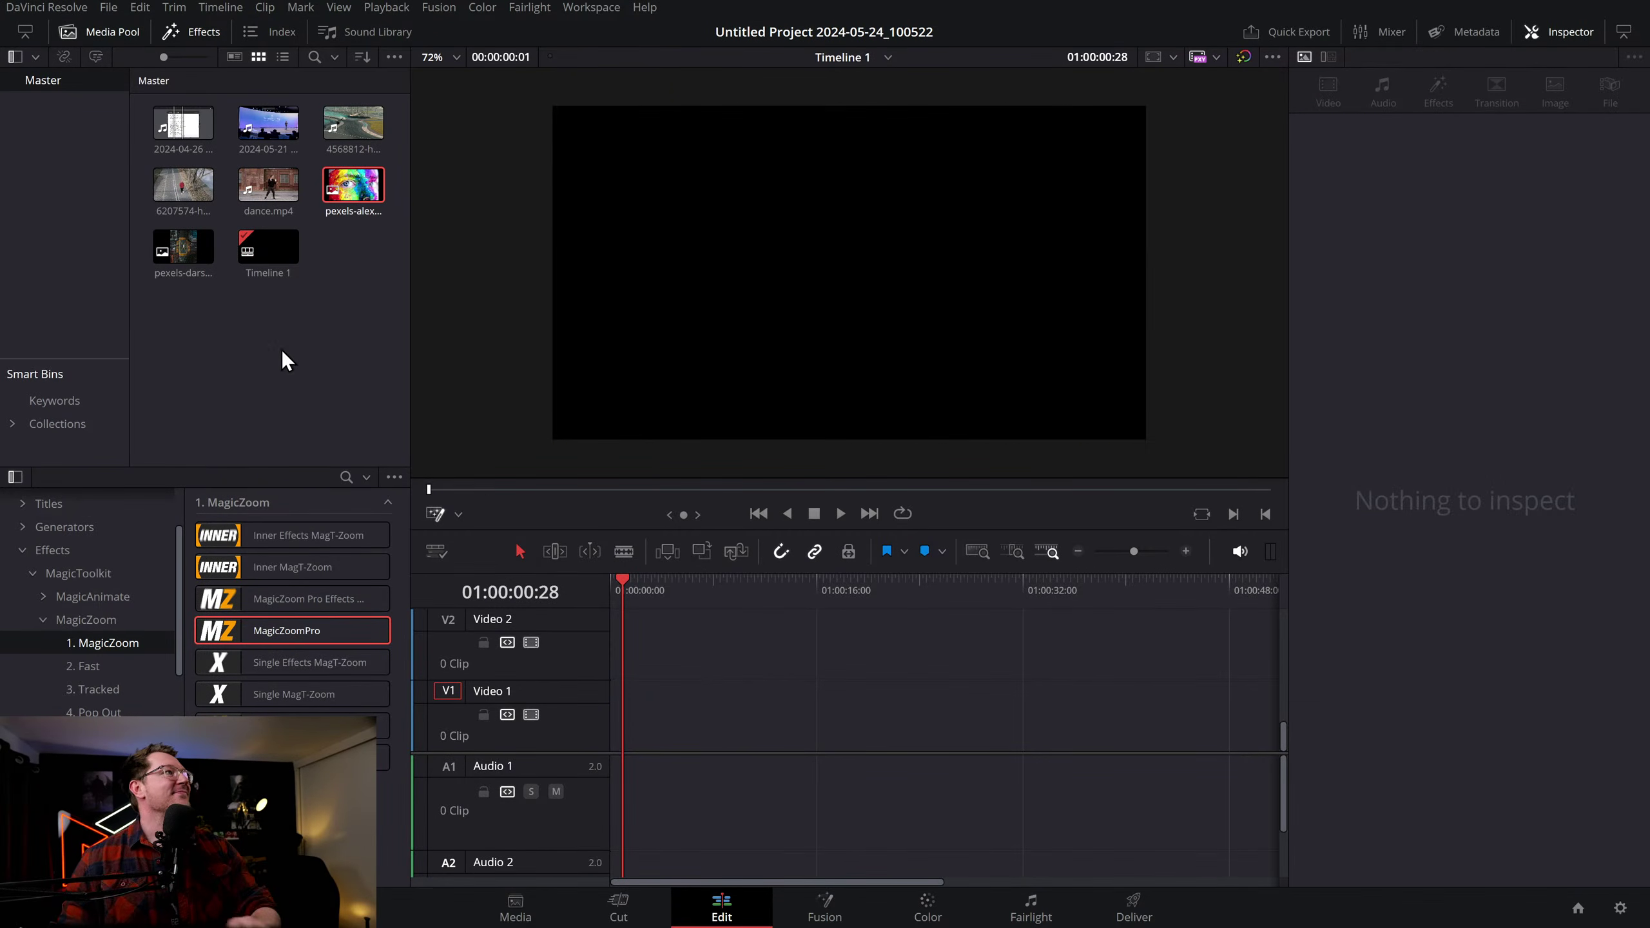
left_click_drag(188, 274, 643, 709)
left_click_drag(928, 737, 805, 741)
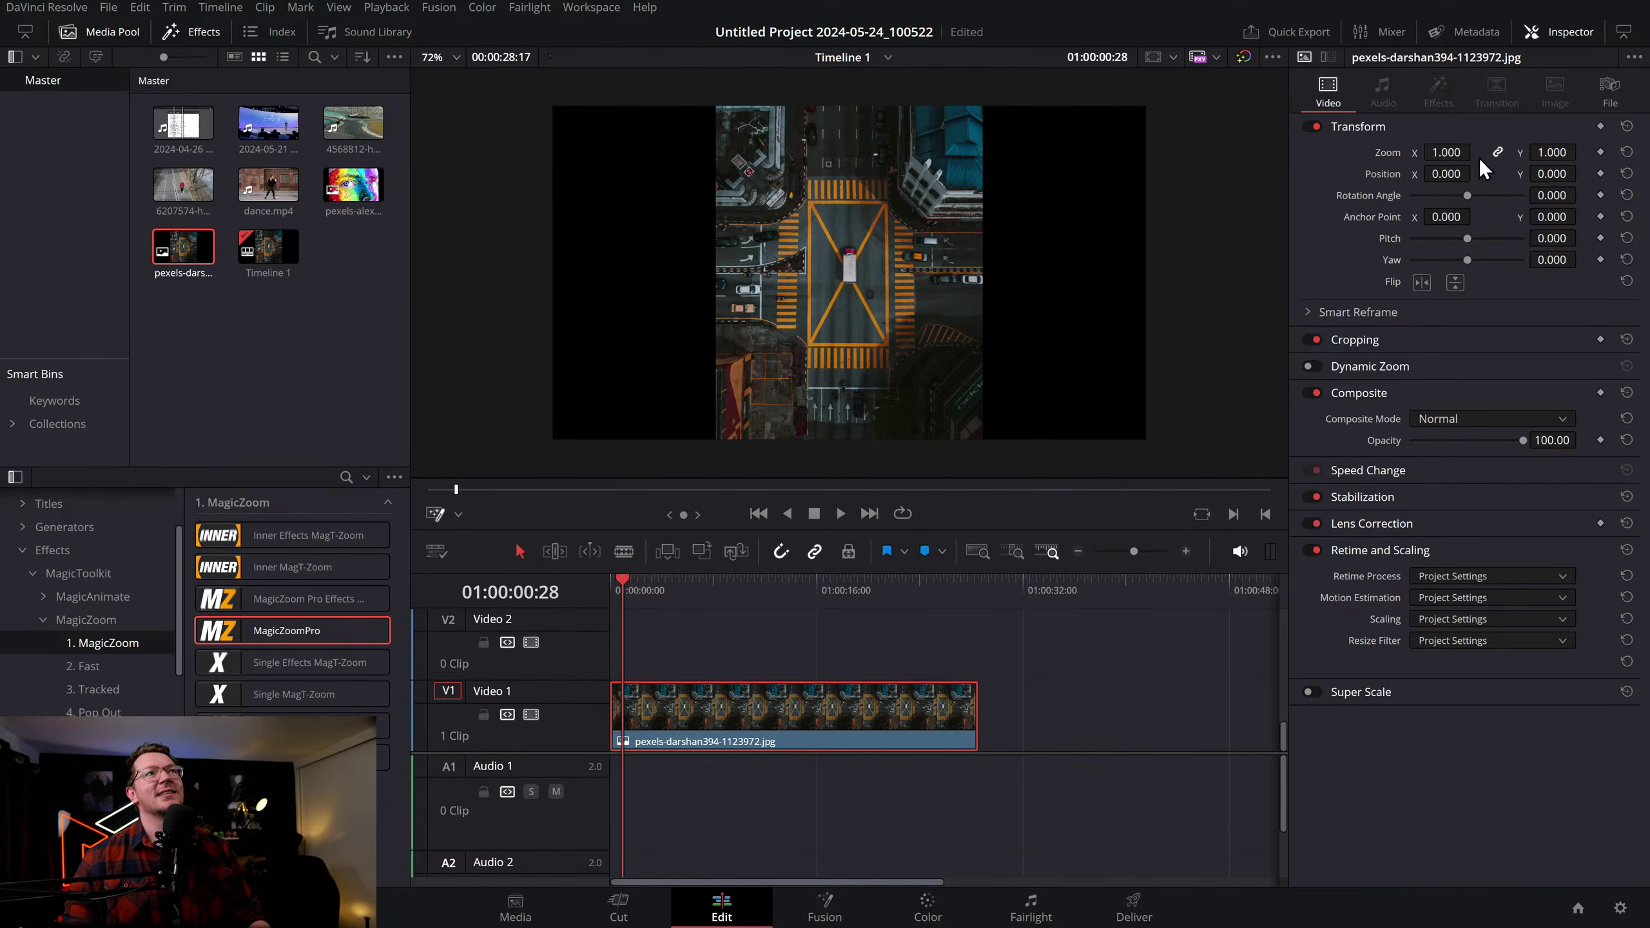
left_click_drag(1552, 196, 1161, 384)
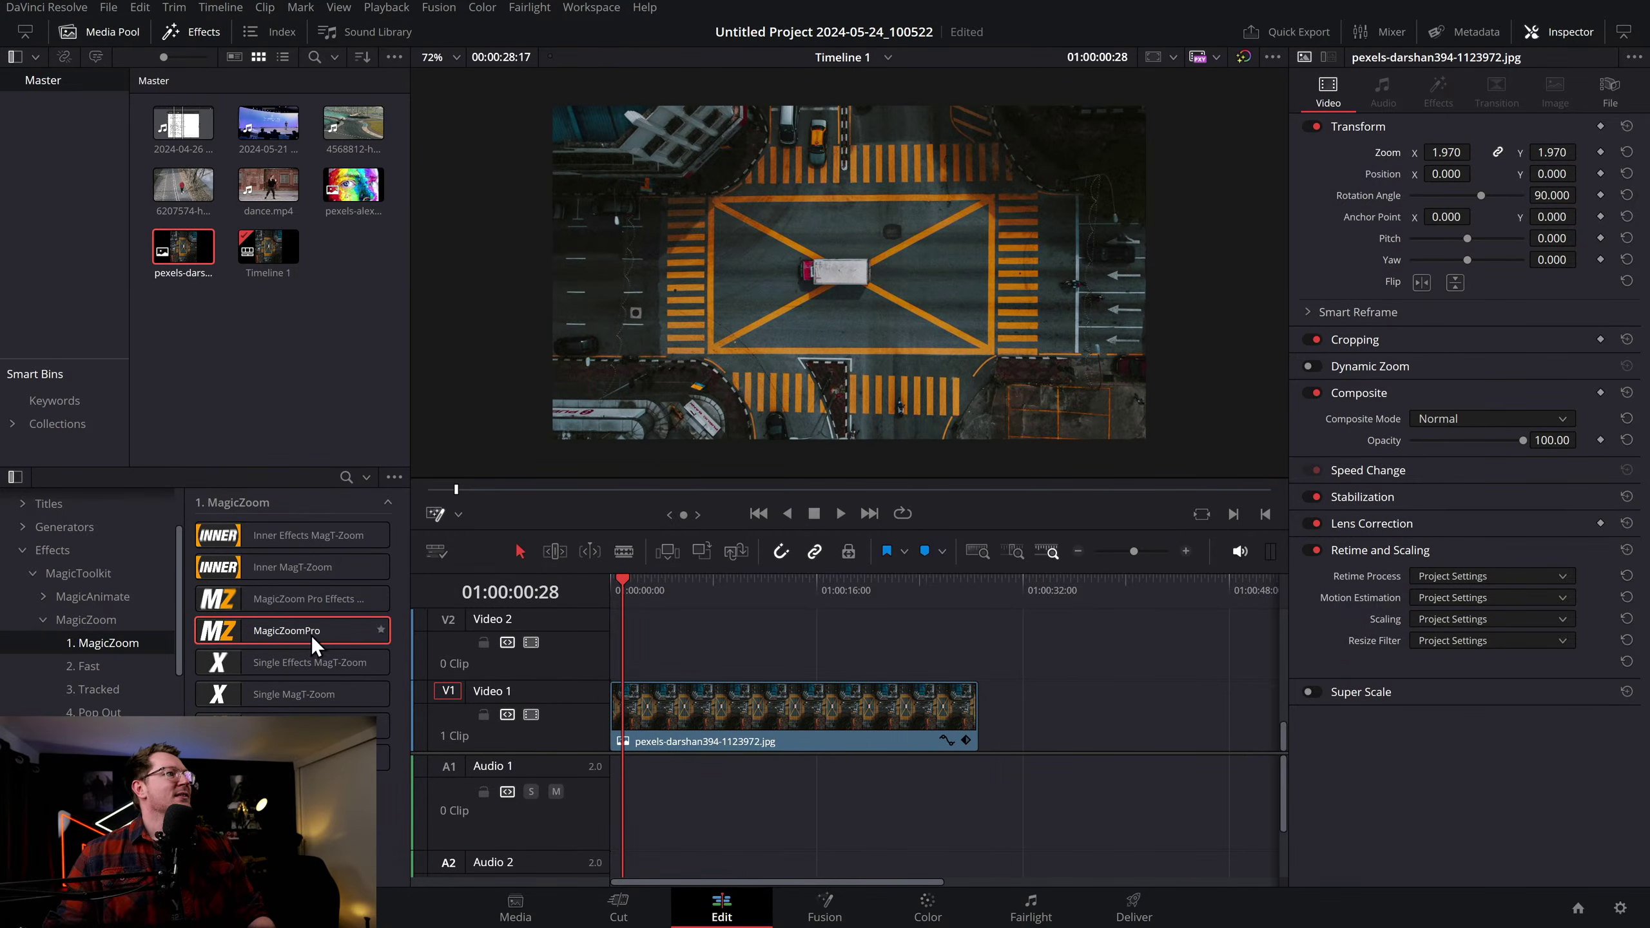
Apply MagicZoomPro to the intersection clip and preview the zoom from the timeline start
left_click_drag(297, 630, 722, 720)
left_click_drag(553, 751, 552, 775)
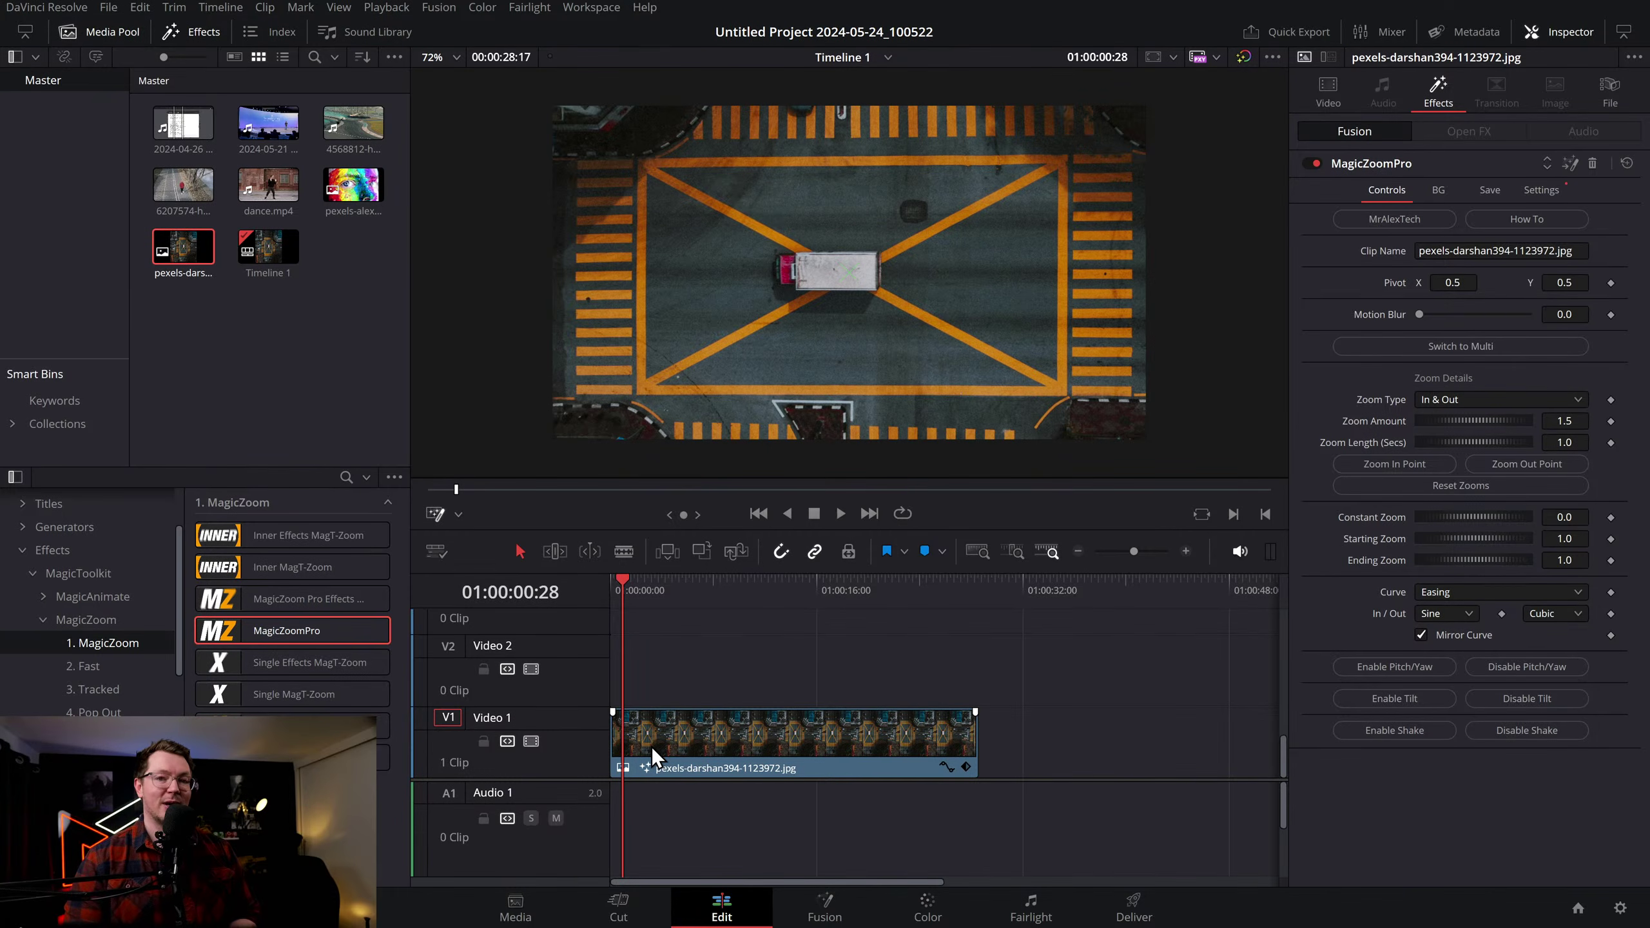
left_click(612, 586)
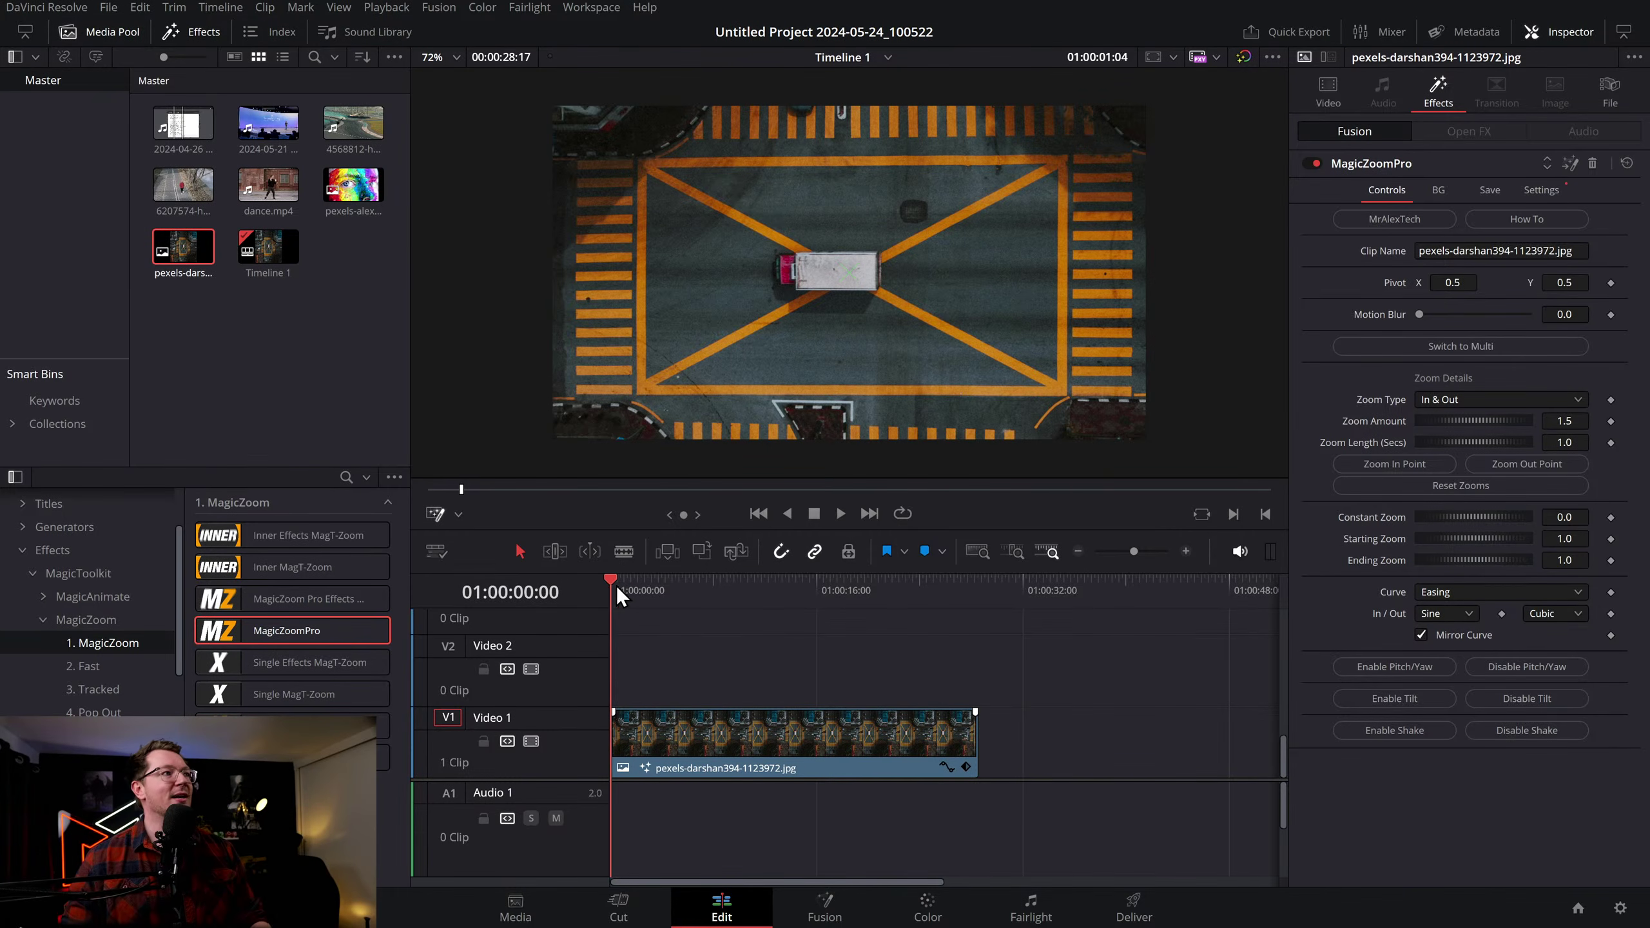
key("space")
key("space")
Move the zoom pivot to the lower-left corner of the image, about X 0.003, Y 0.024, and preview the zoom
left_click_drag(849, 276, 556, 436)
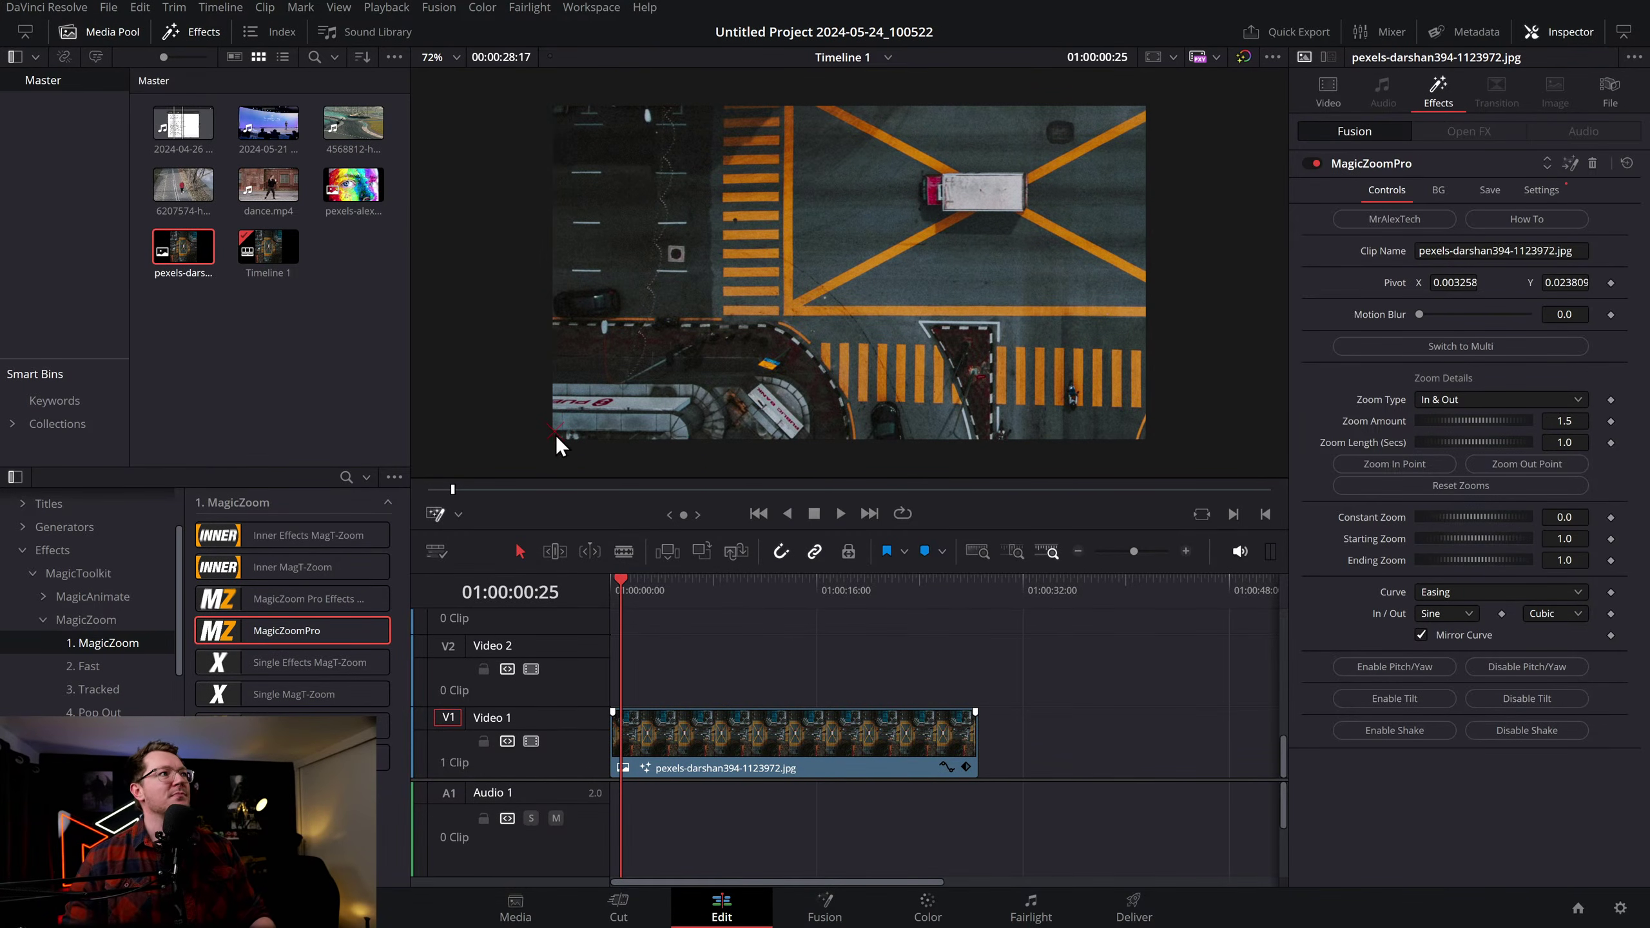
left_click_drag(650, 586, 593, 583)
key("space")
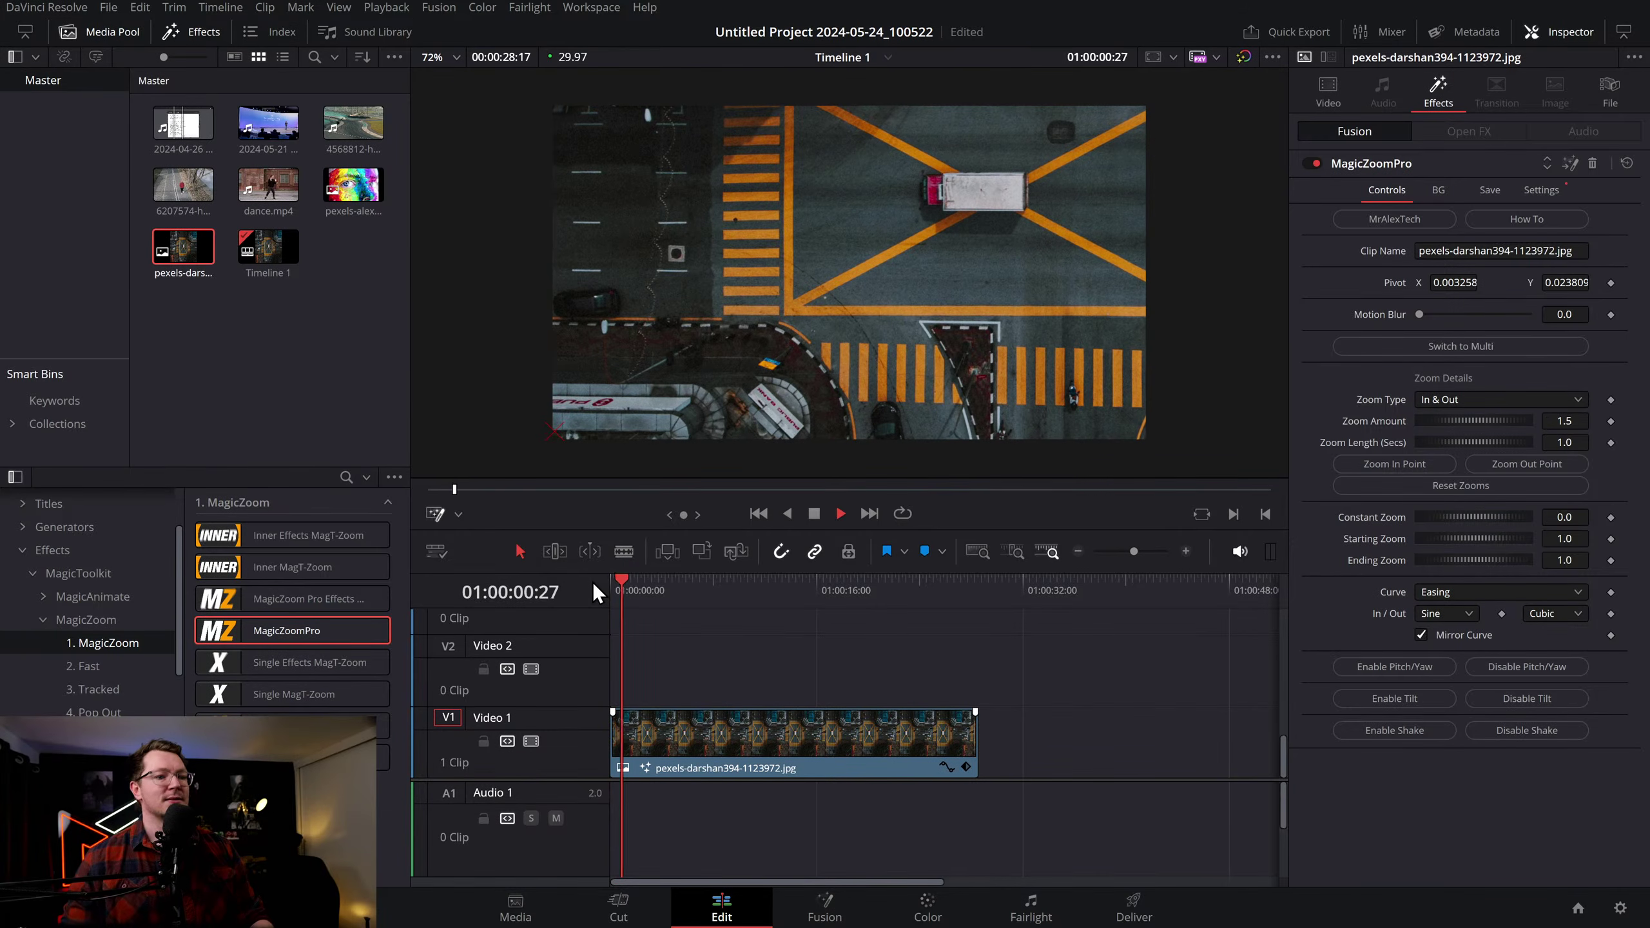
key("space")
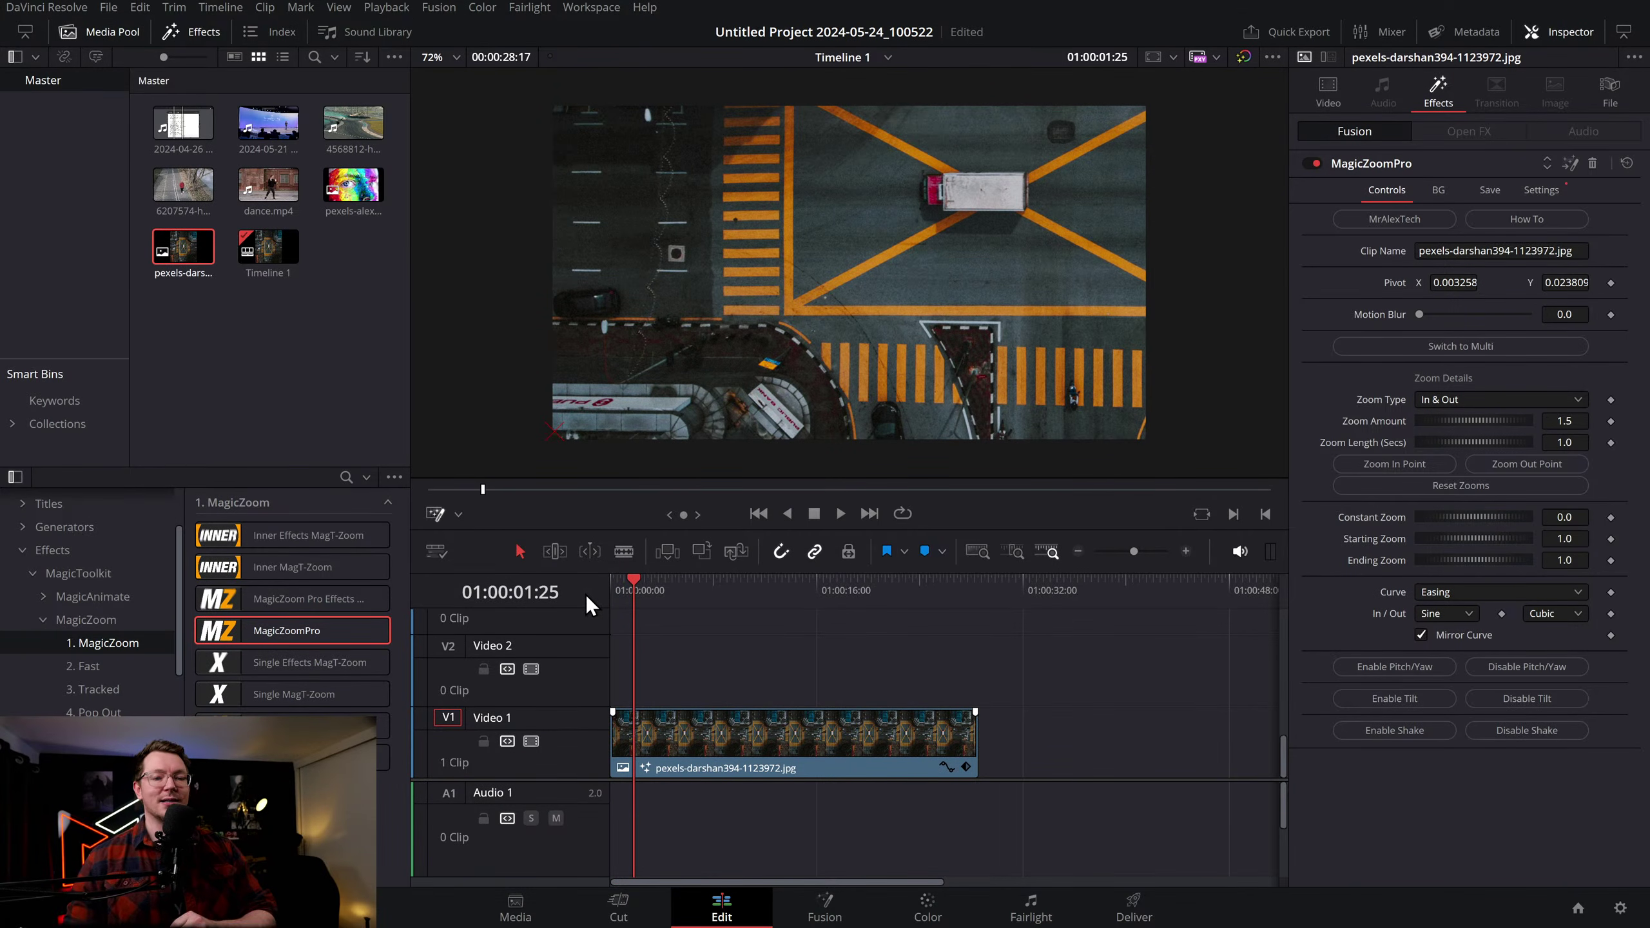
key("space")
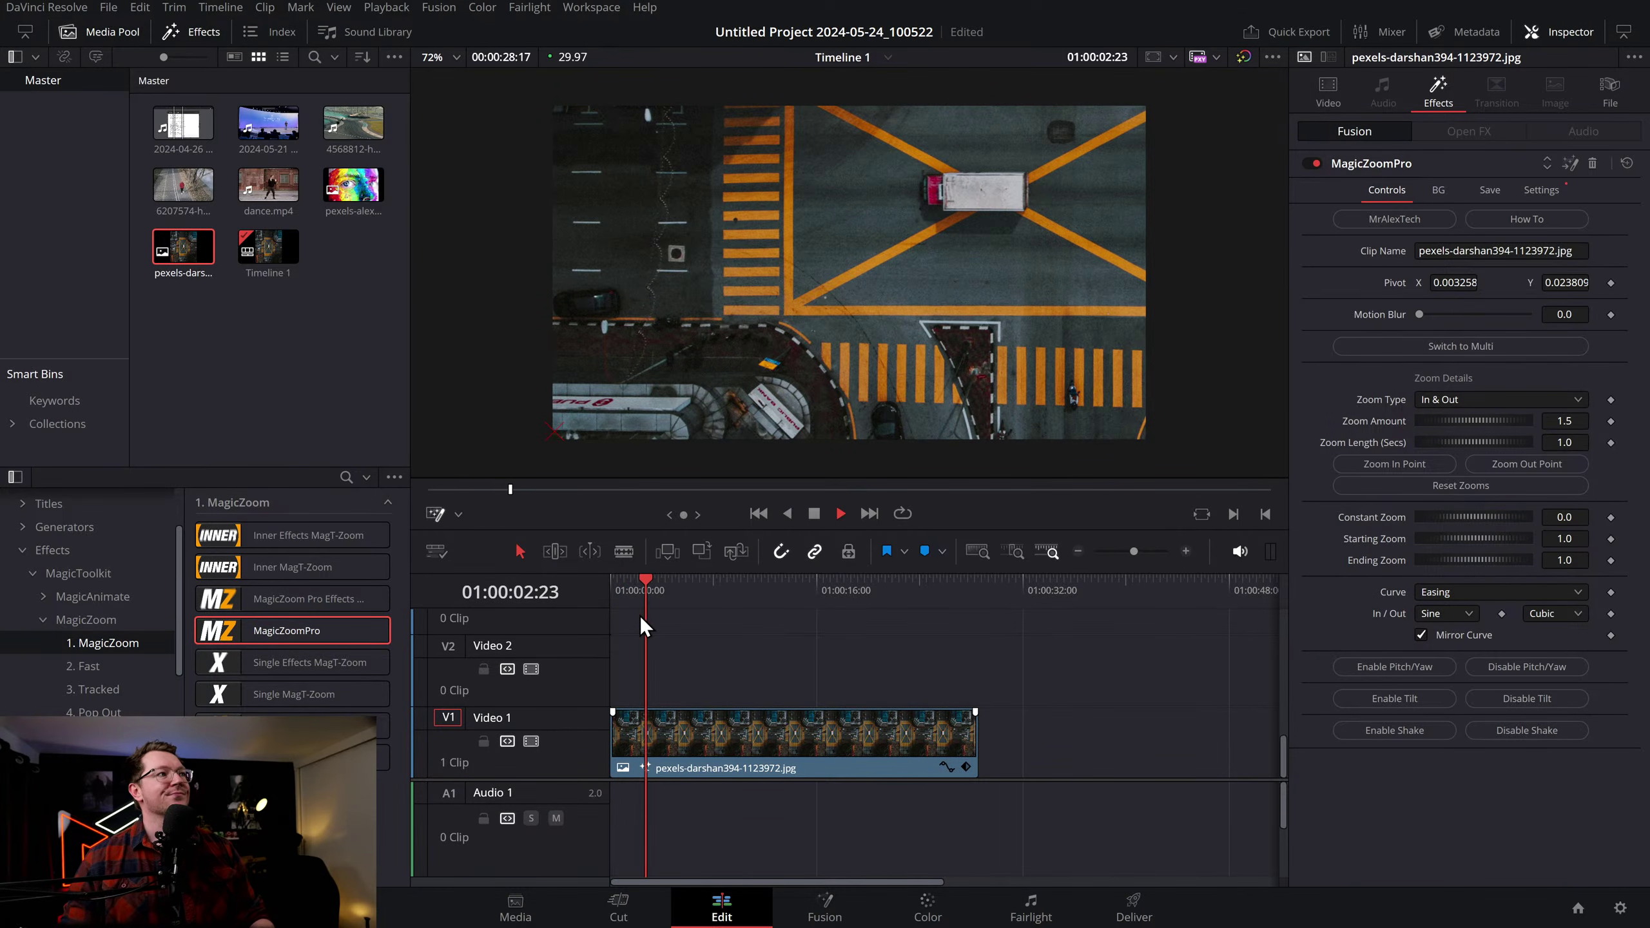
key("space")
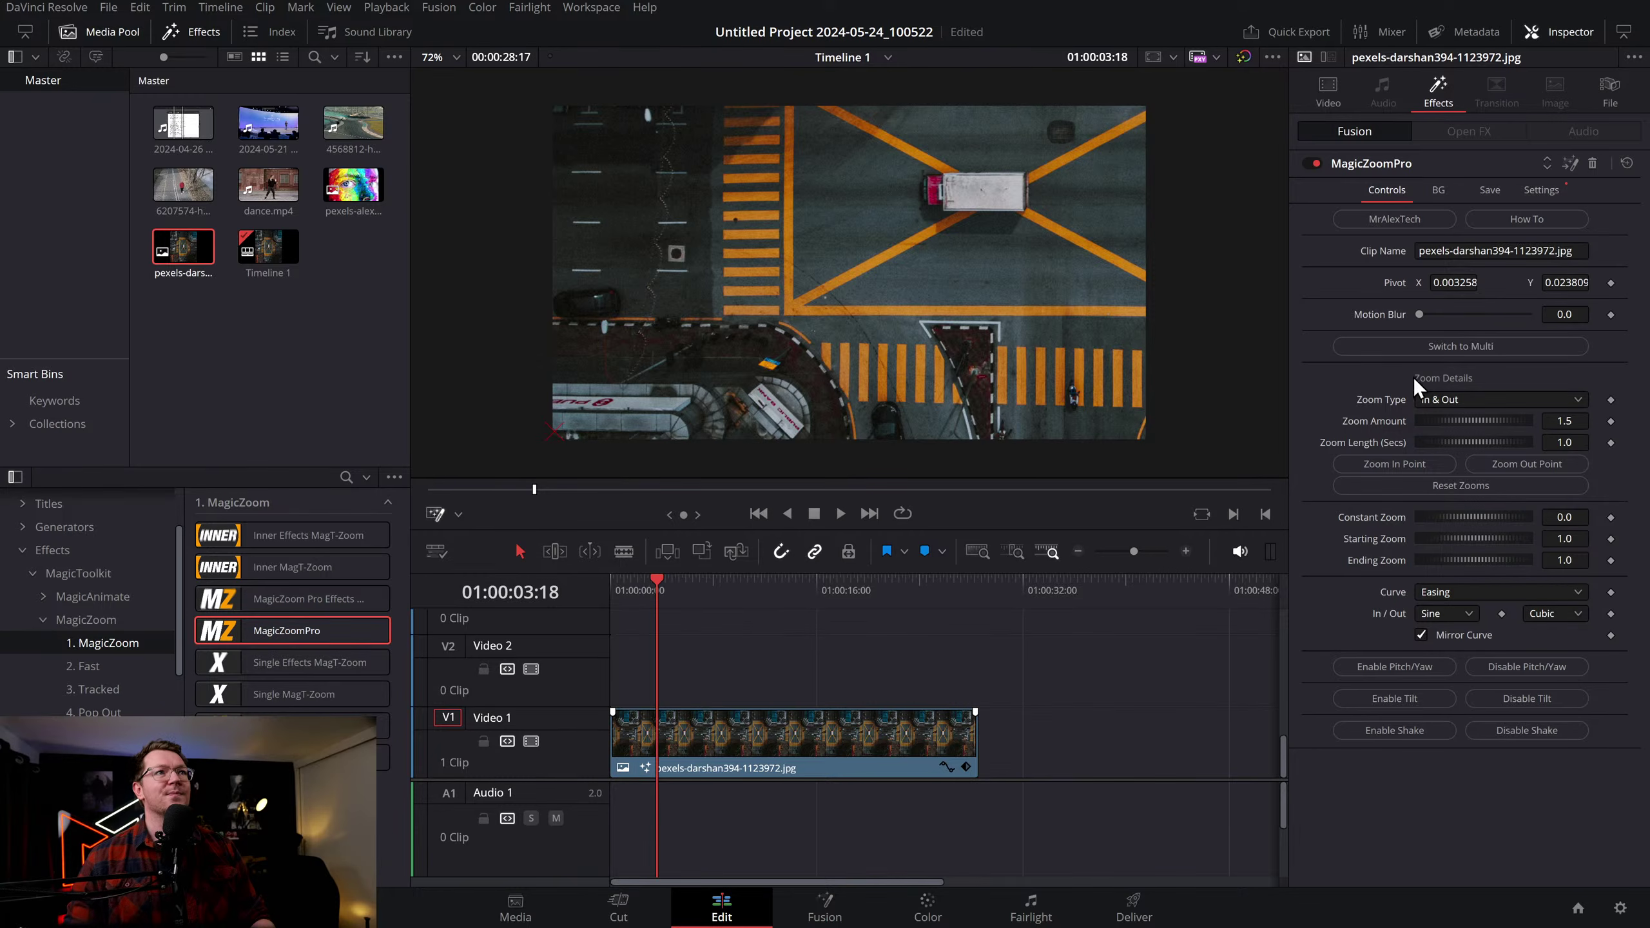
Switch MagicZoomPro to multi mode and split the intersection clip at 01:00:03:18
left_click(1450, 346)
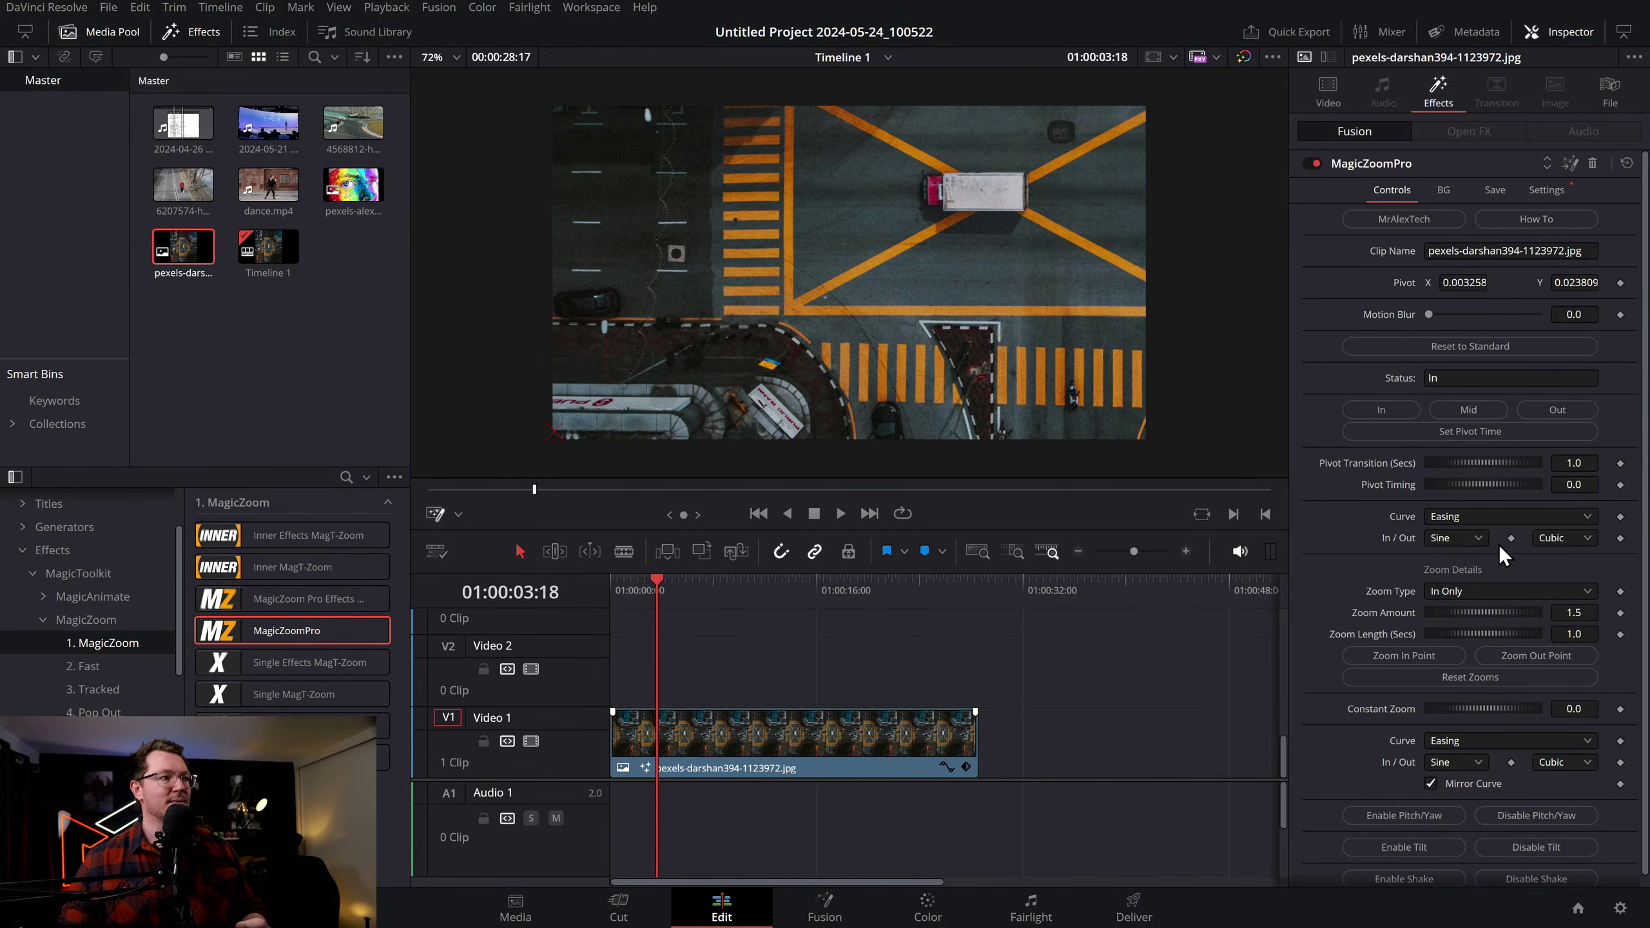
key("ctrl+b")
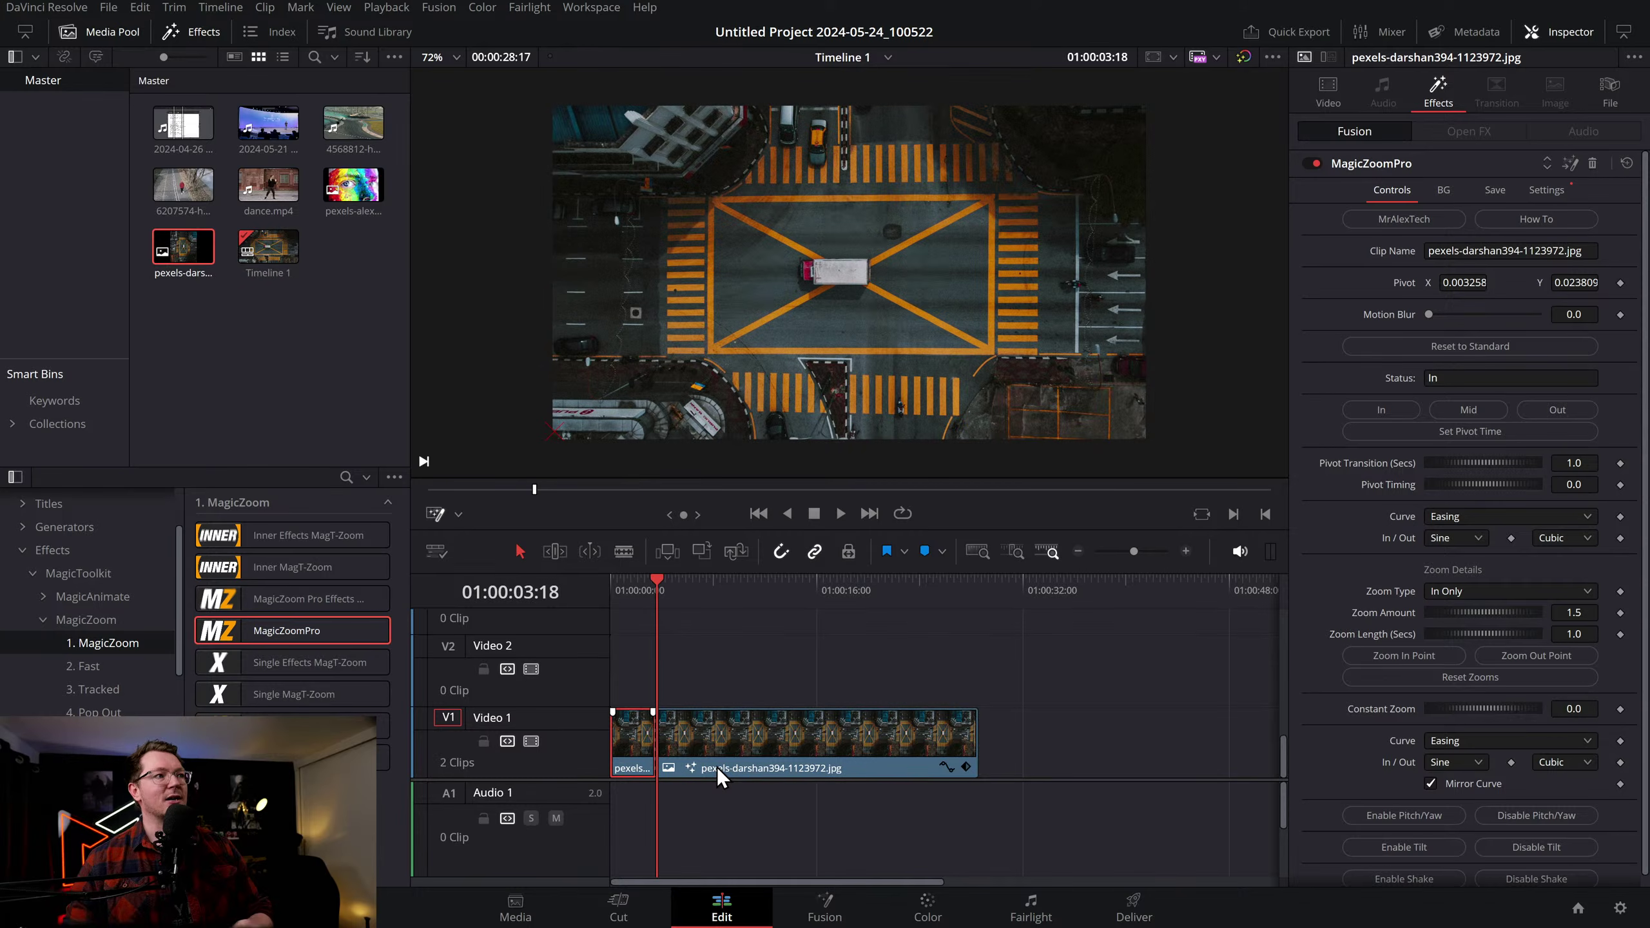
Set the second segment to Mid with its pivot at about X 0.99, Y 0.99, and preview the pan between segments
left_click(720, 751)
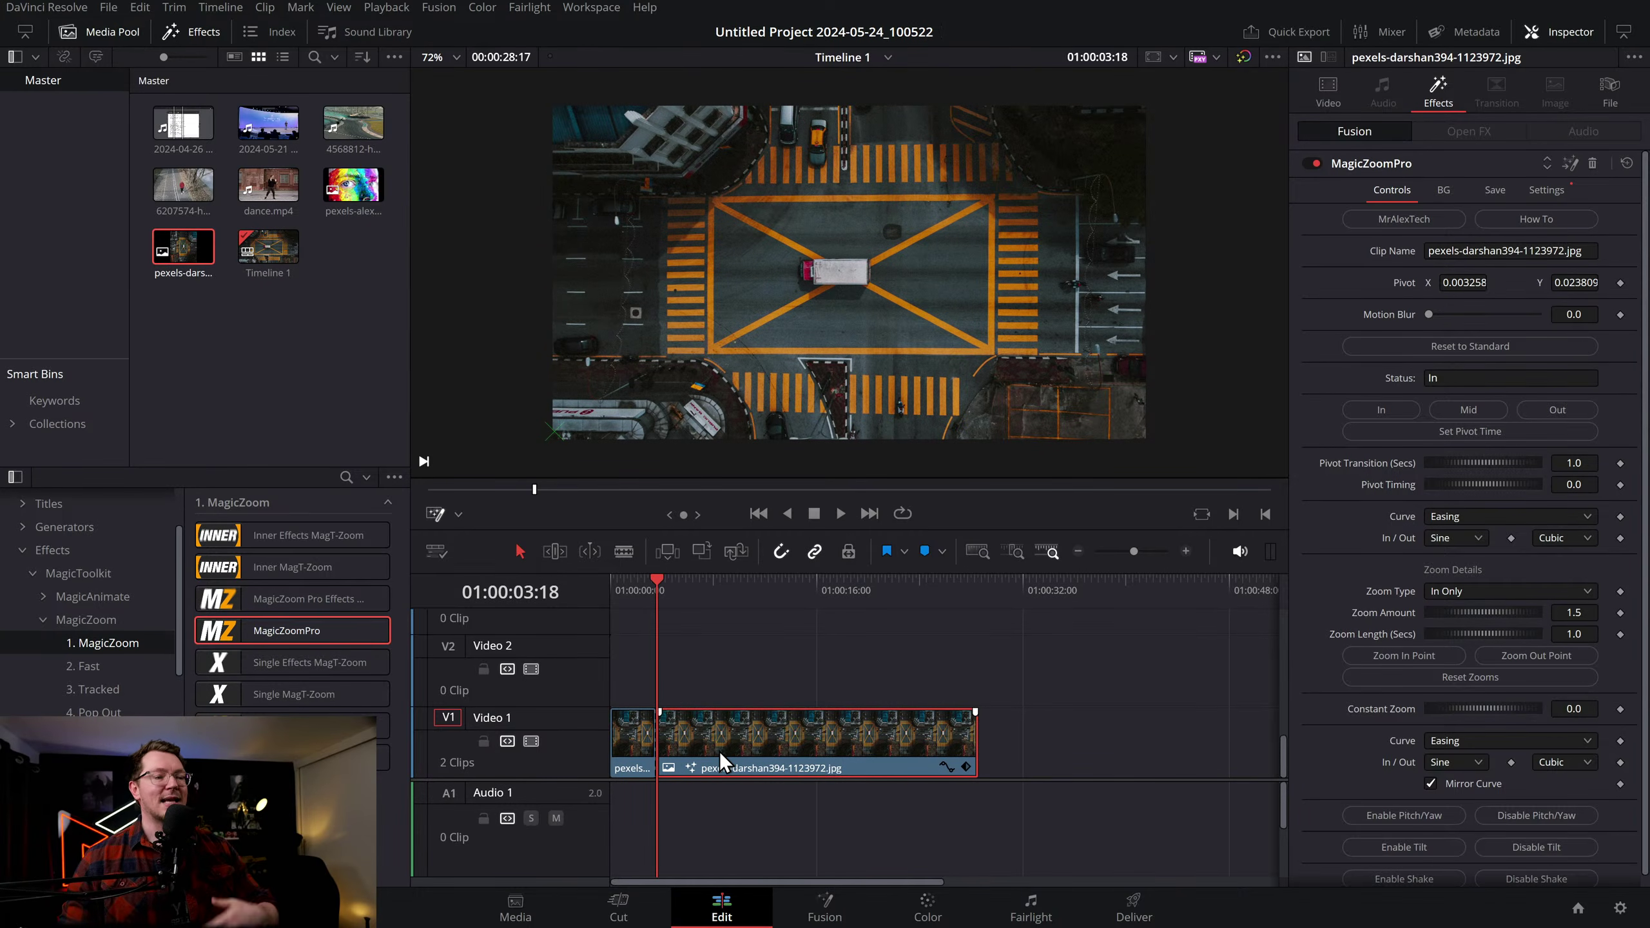
left_click(1467, 409)
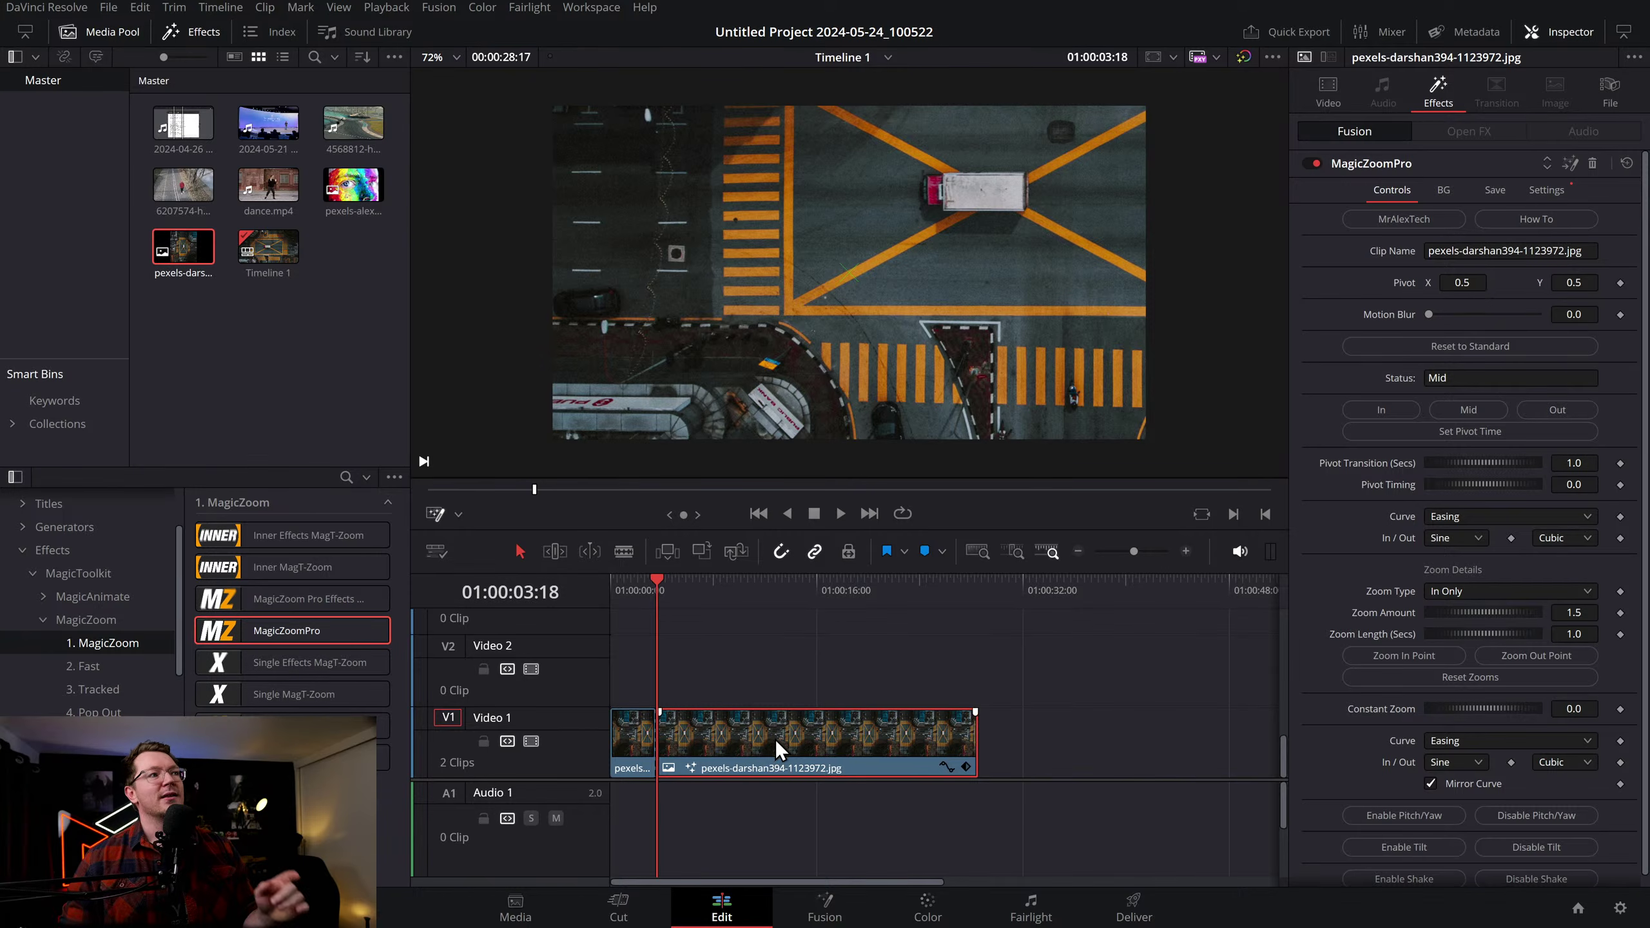
left_click_drag(848, 276, 1137, 112)
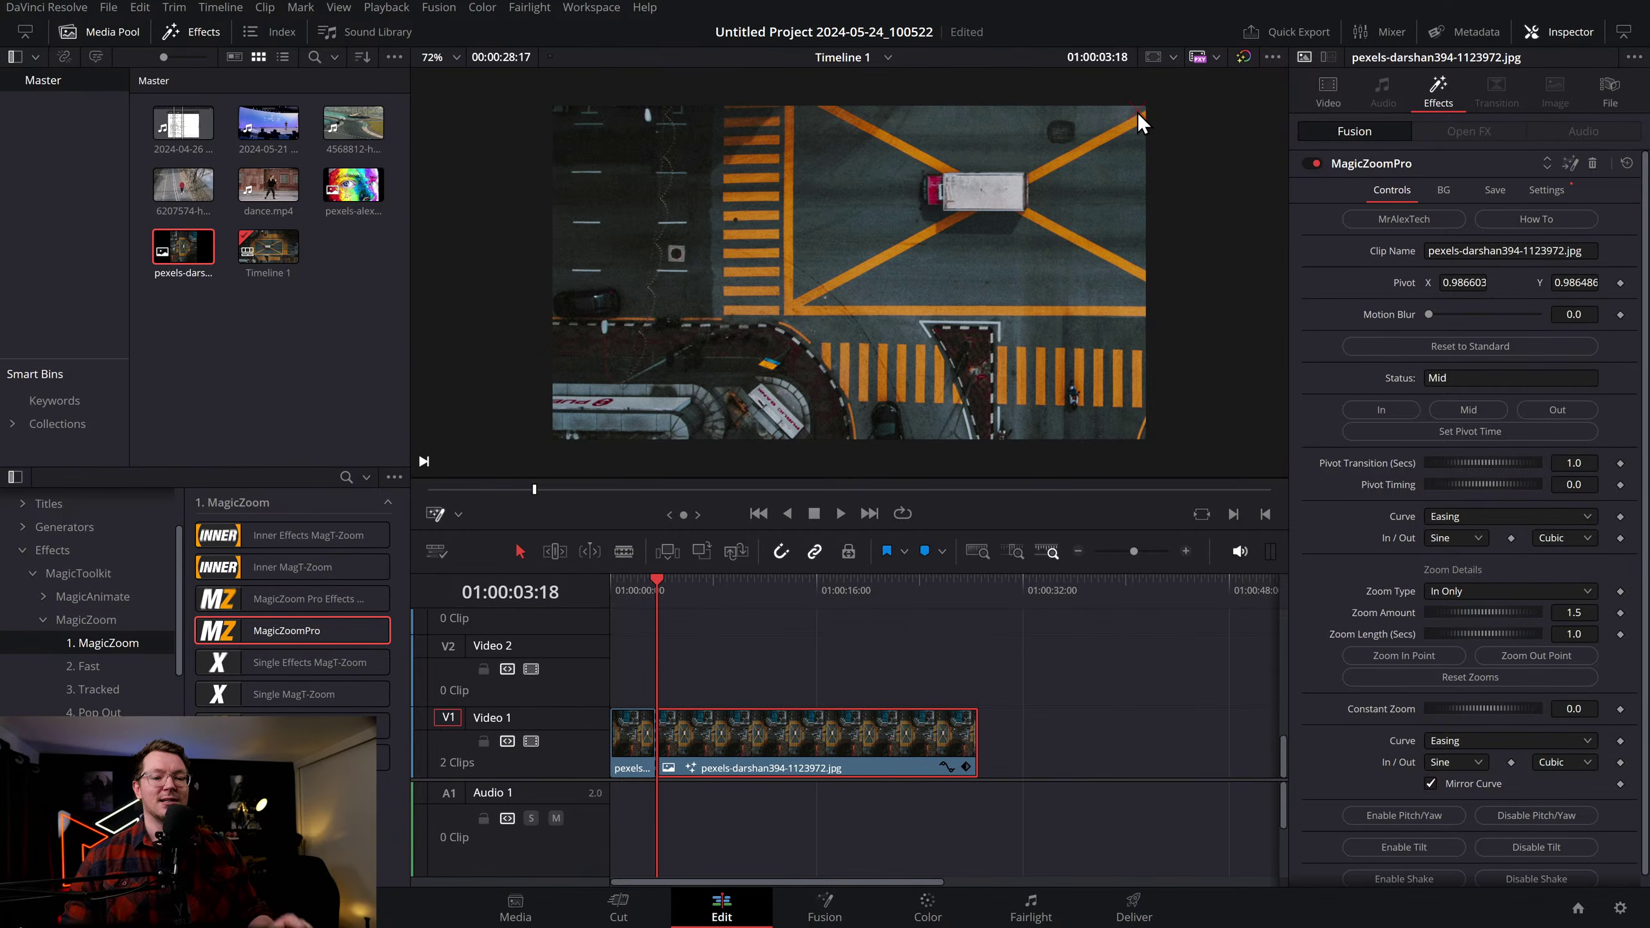
left_click(629, 587)
key("space")
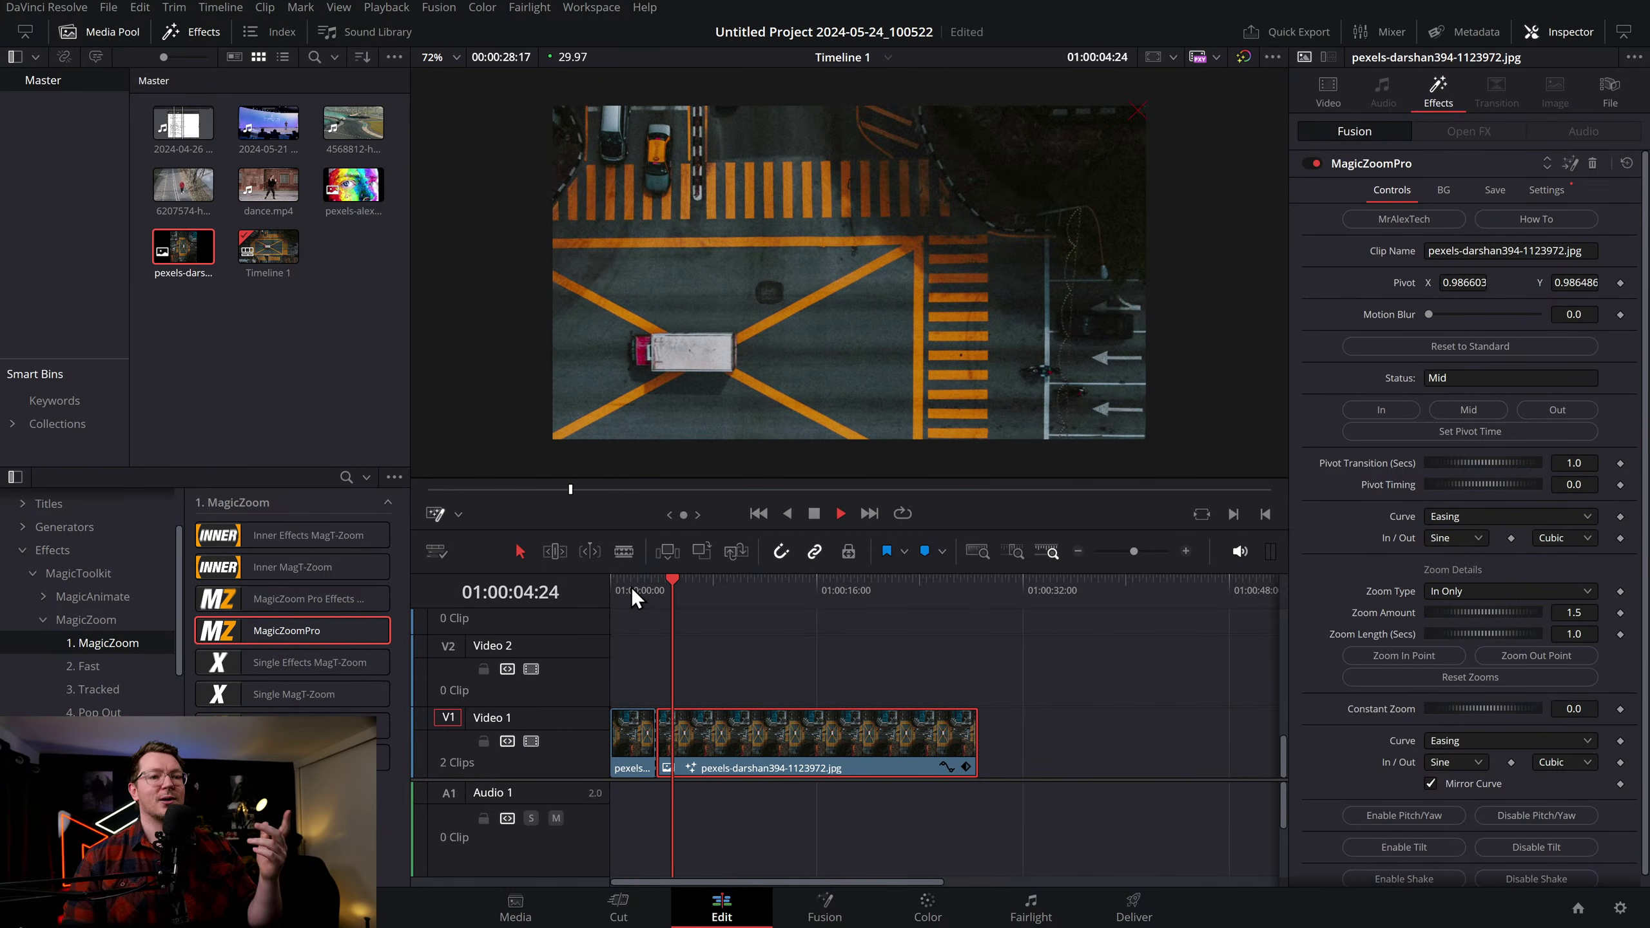
key("space")
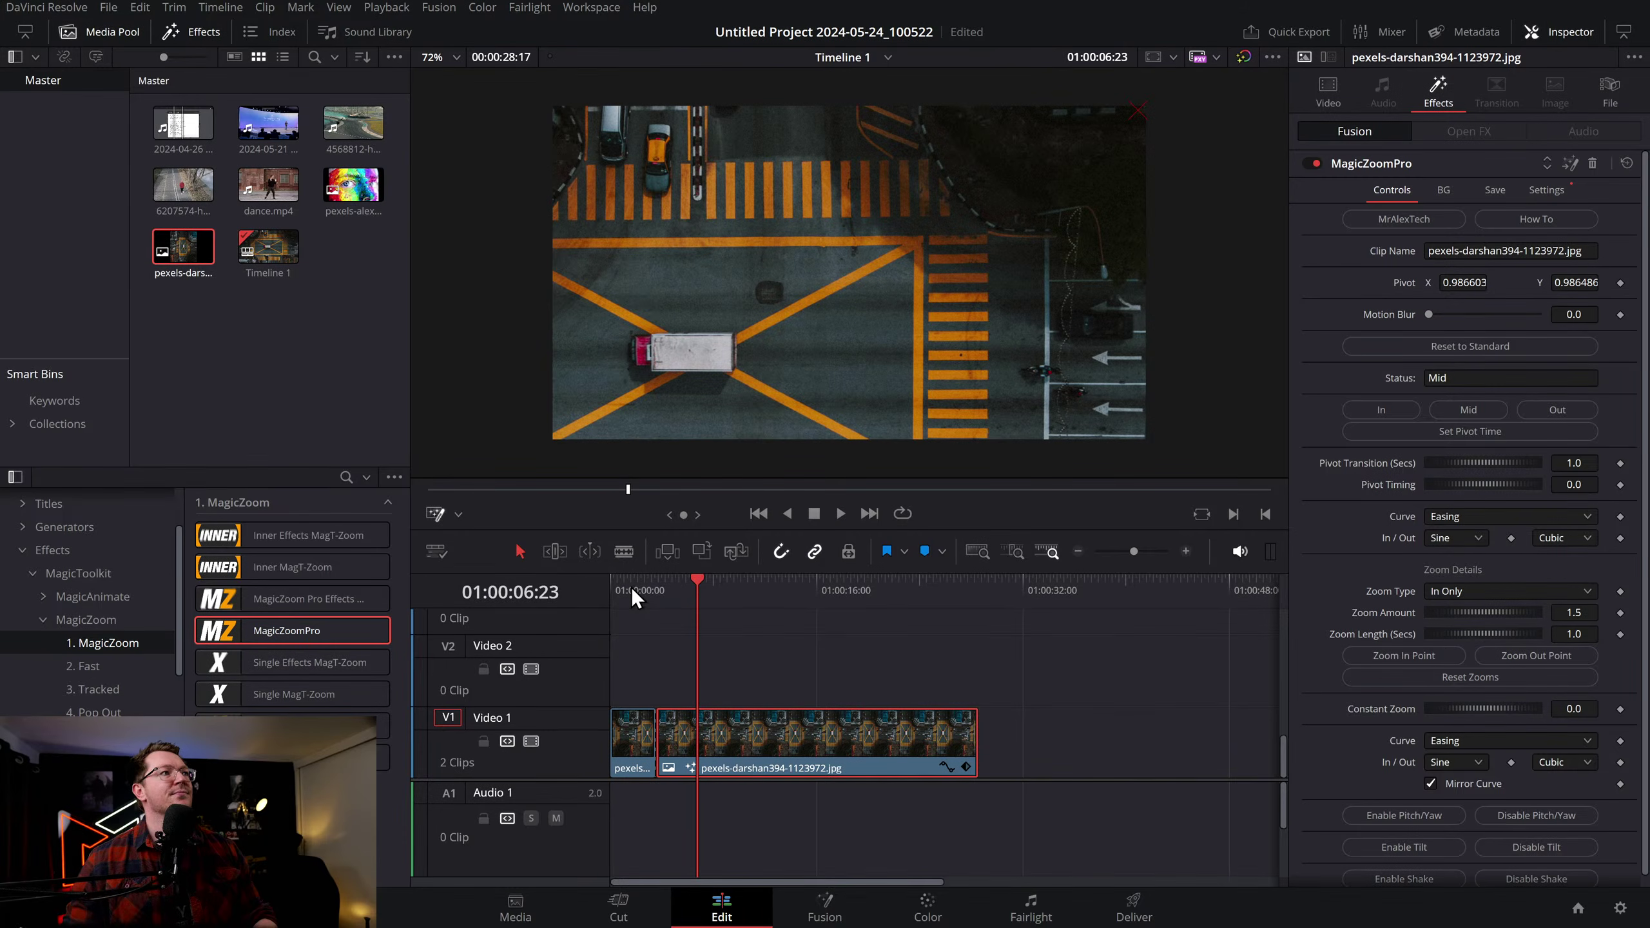
Split the clip at 01:00:06:23, set the new segment to Mid with its pivot at about X 0.98, Y 0.03, and preview the move
key("ctrl+b")
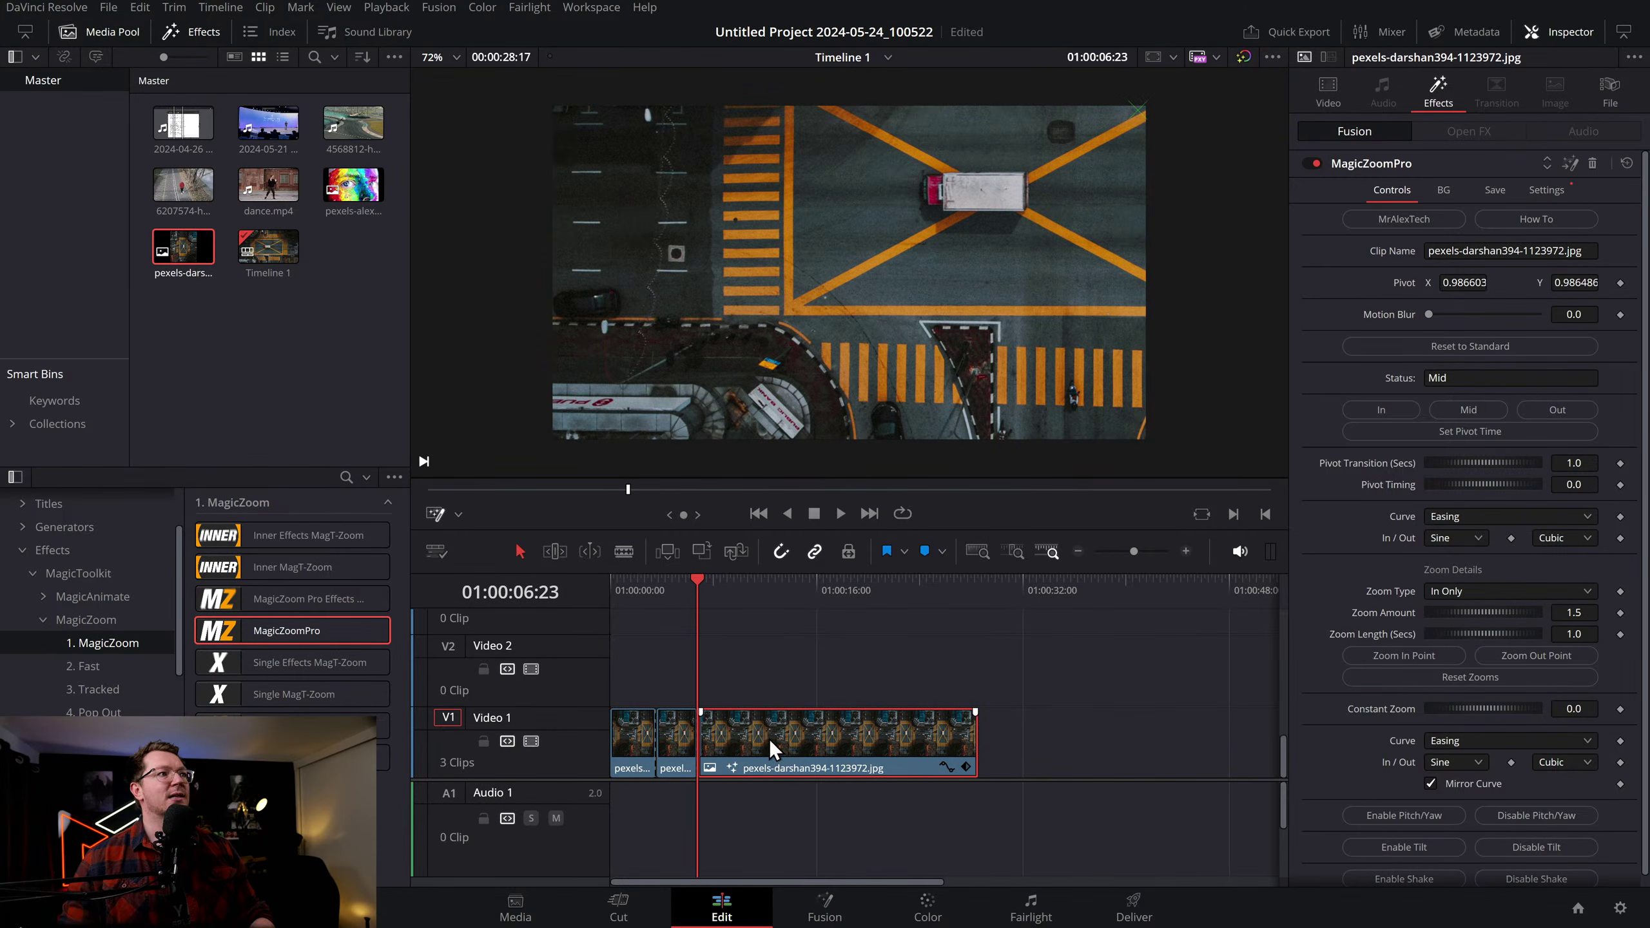
left_click(1482, 413)
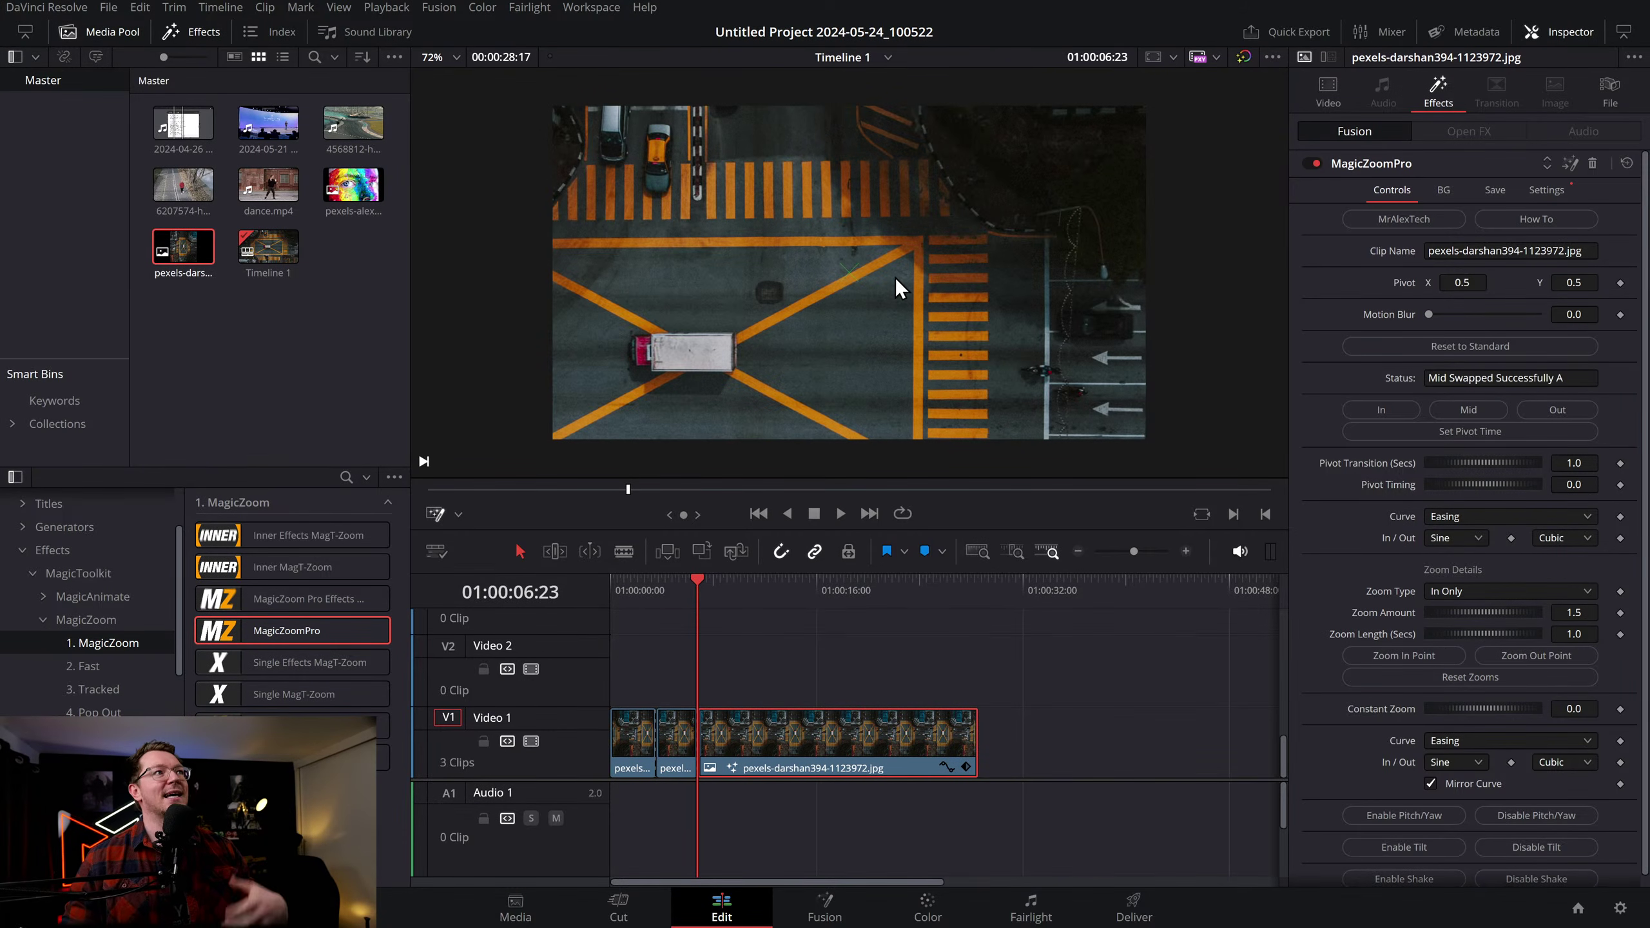
left_click_drag(851, 272, 1125, 428)
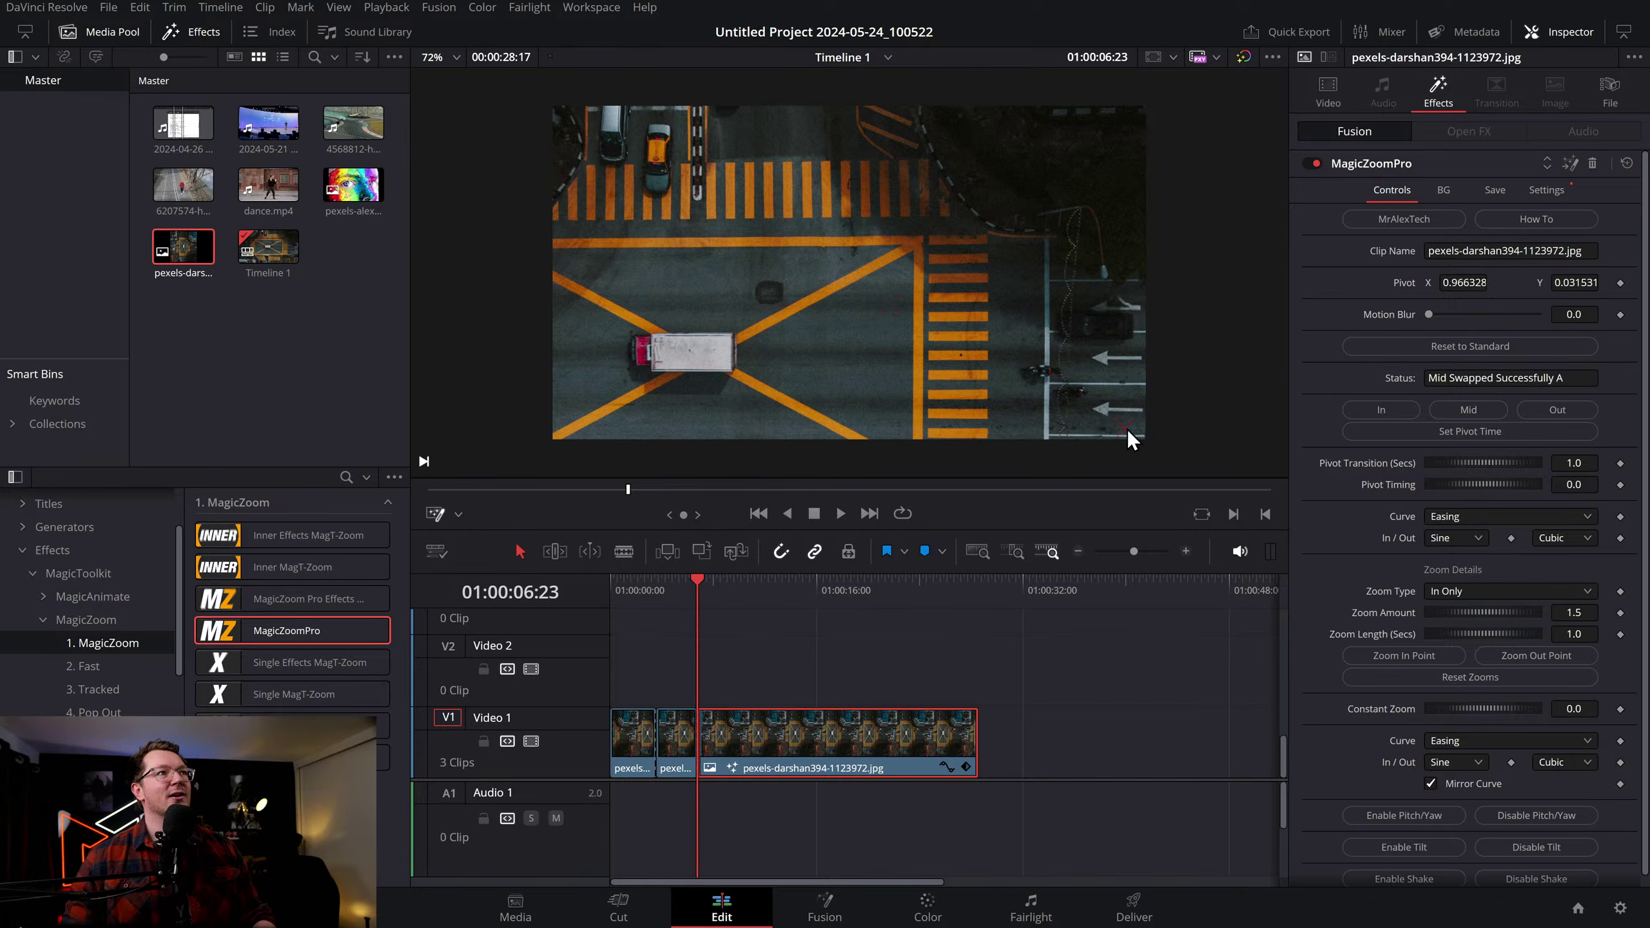
left_click(683, 586)
key("space")
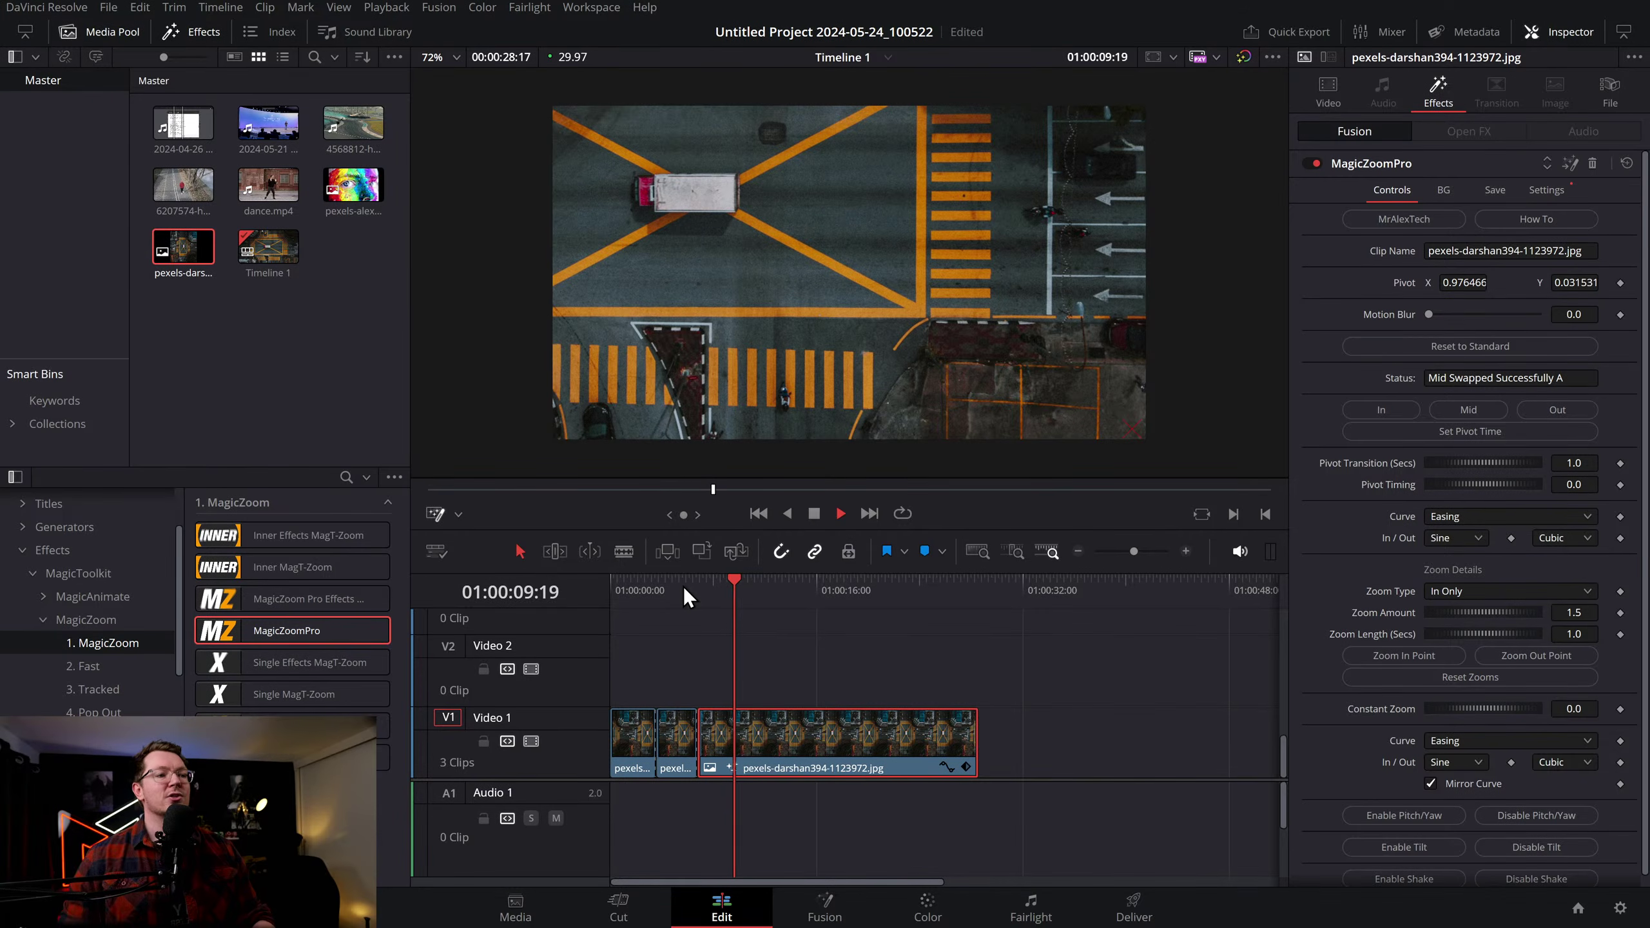
key("space")
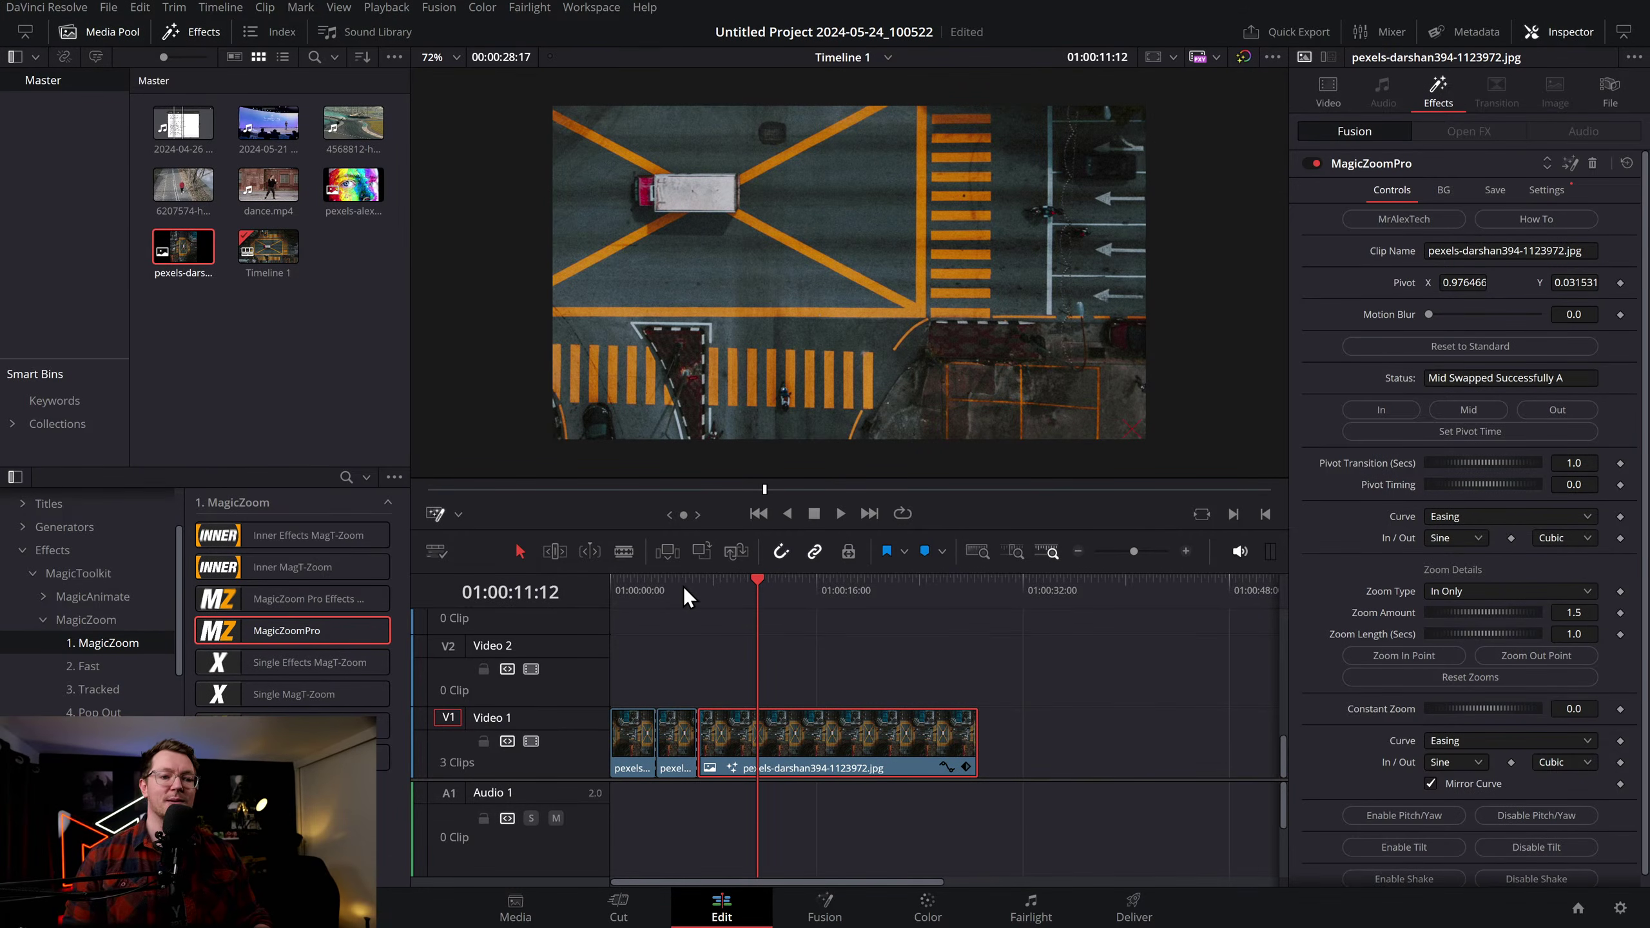
Split the clip at 01:00:16:09, set the new segment to Mid with its pivot at about X 0.02, Y 0.04, and preview the move
key("space")
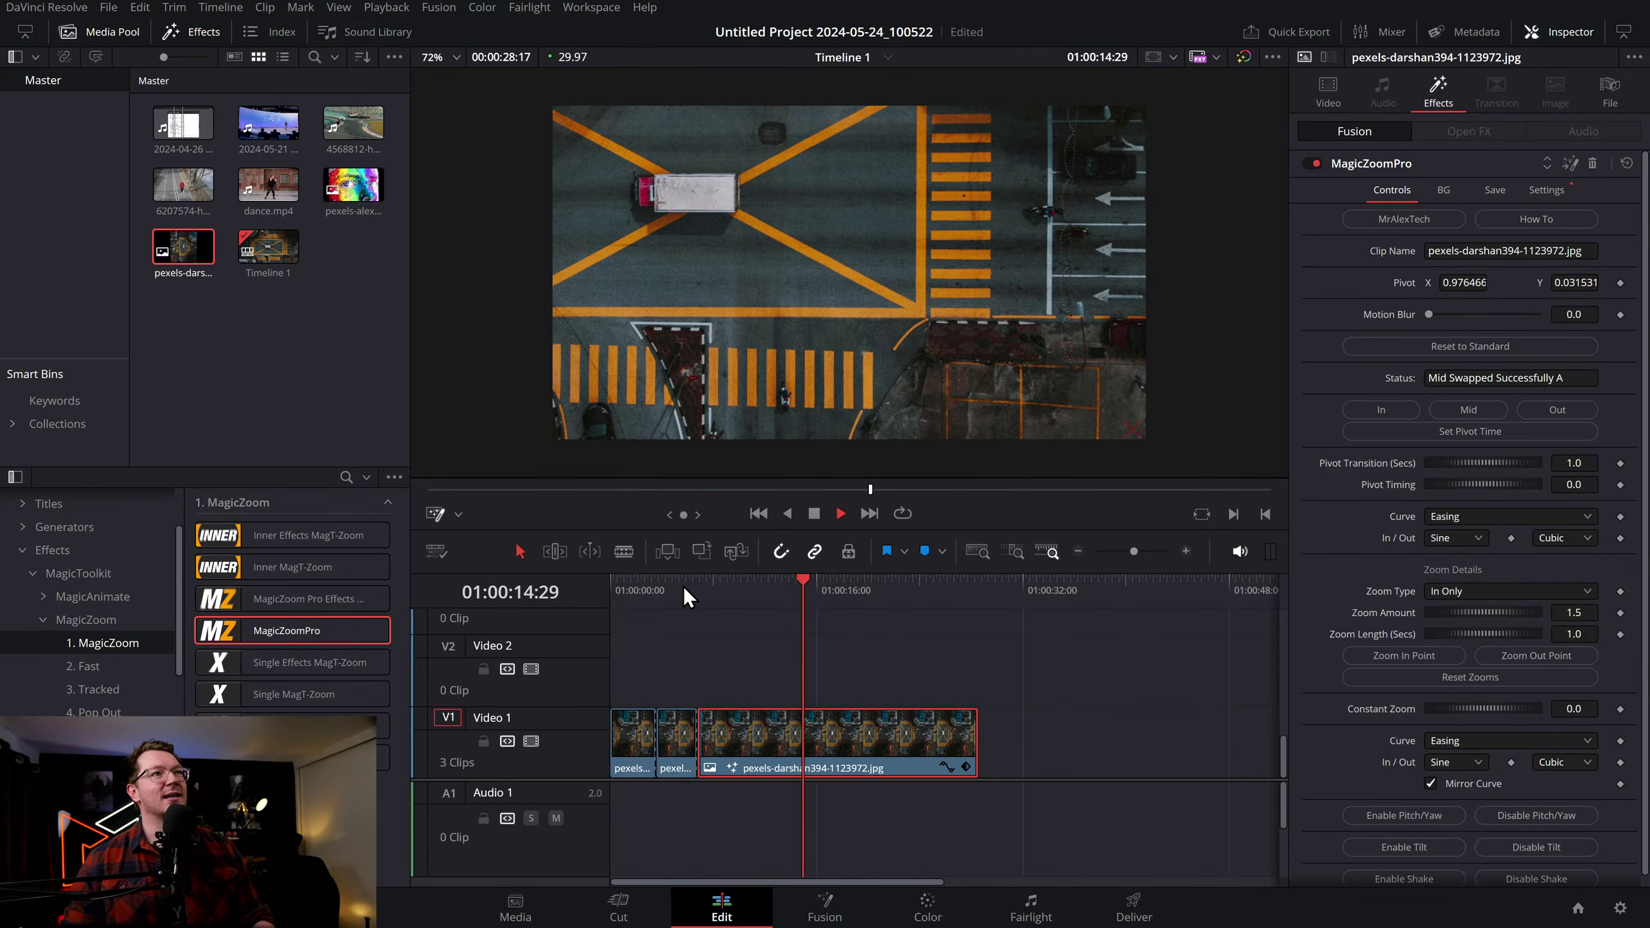
key("space")
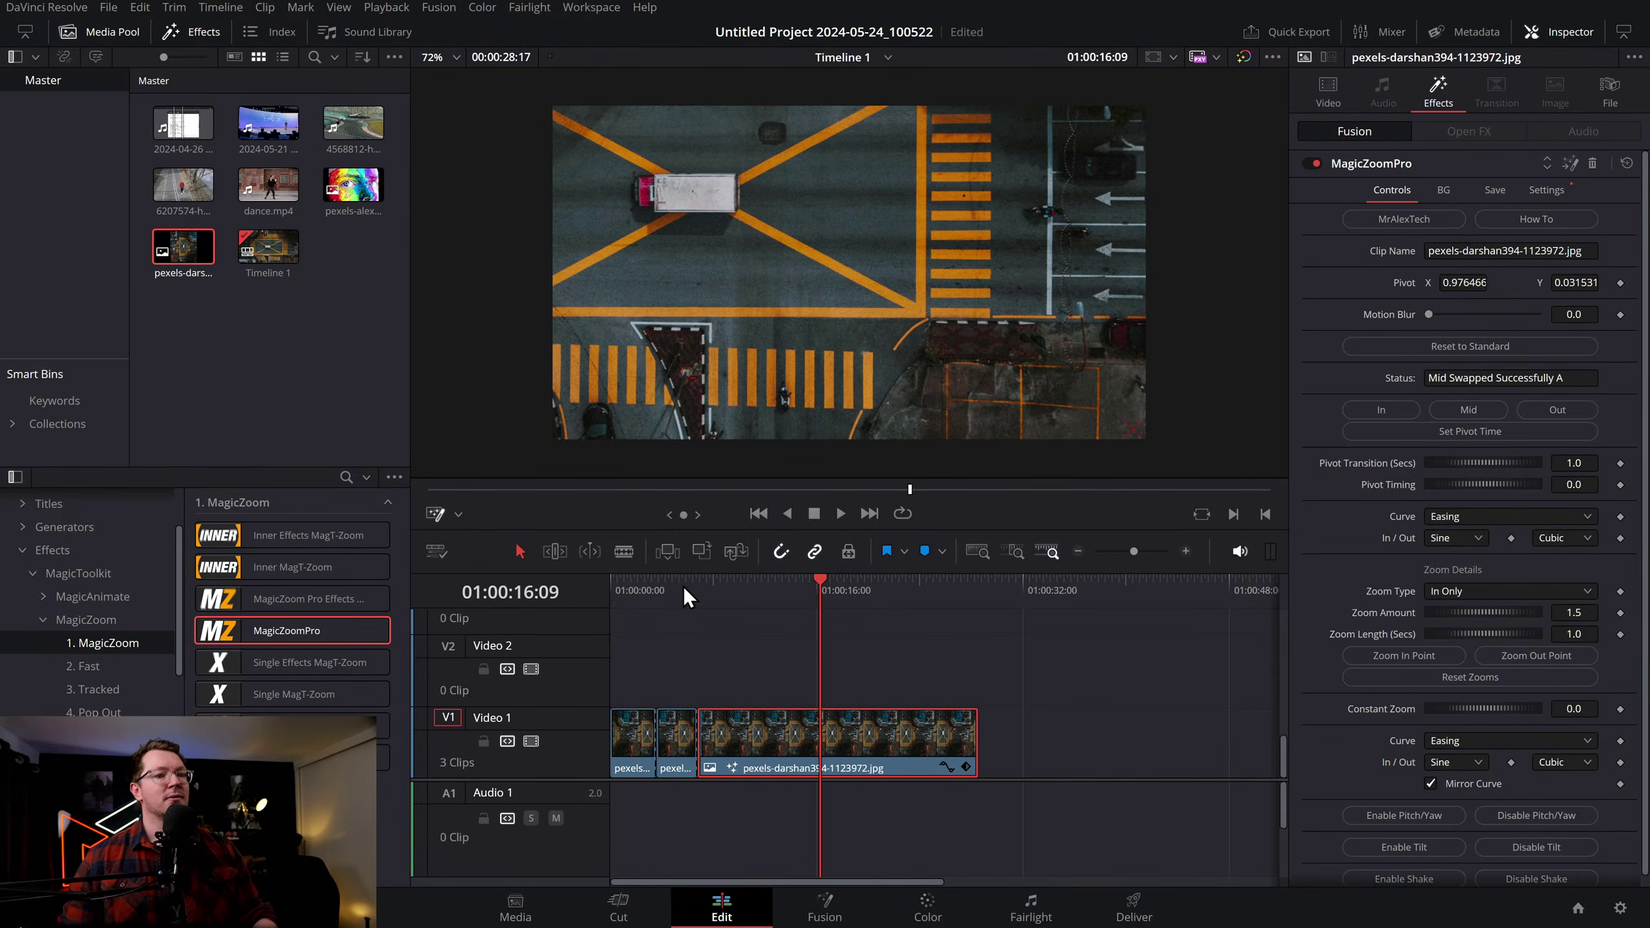
key("ctrl+b")
left_click(913, 727)
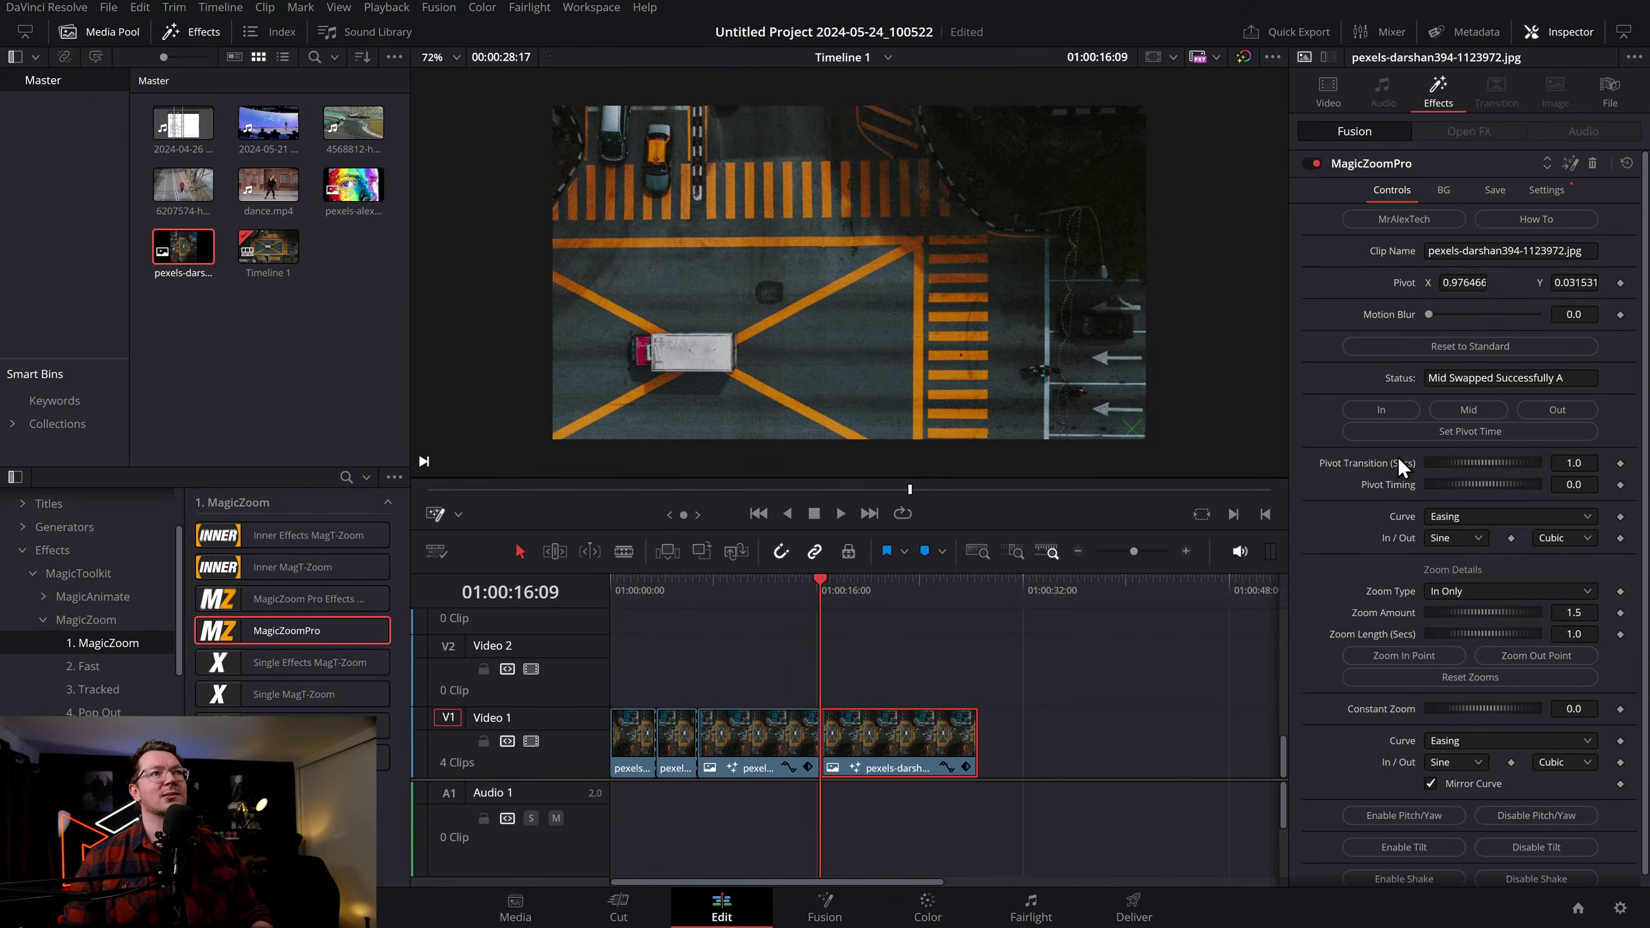
left_click(1468, 410)
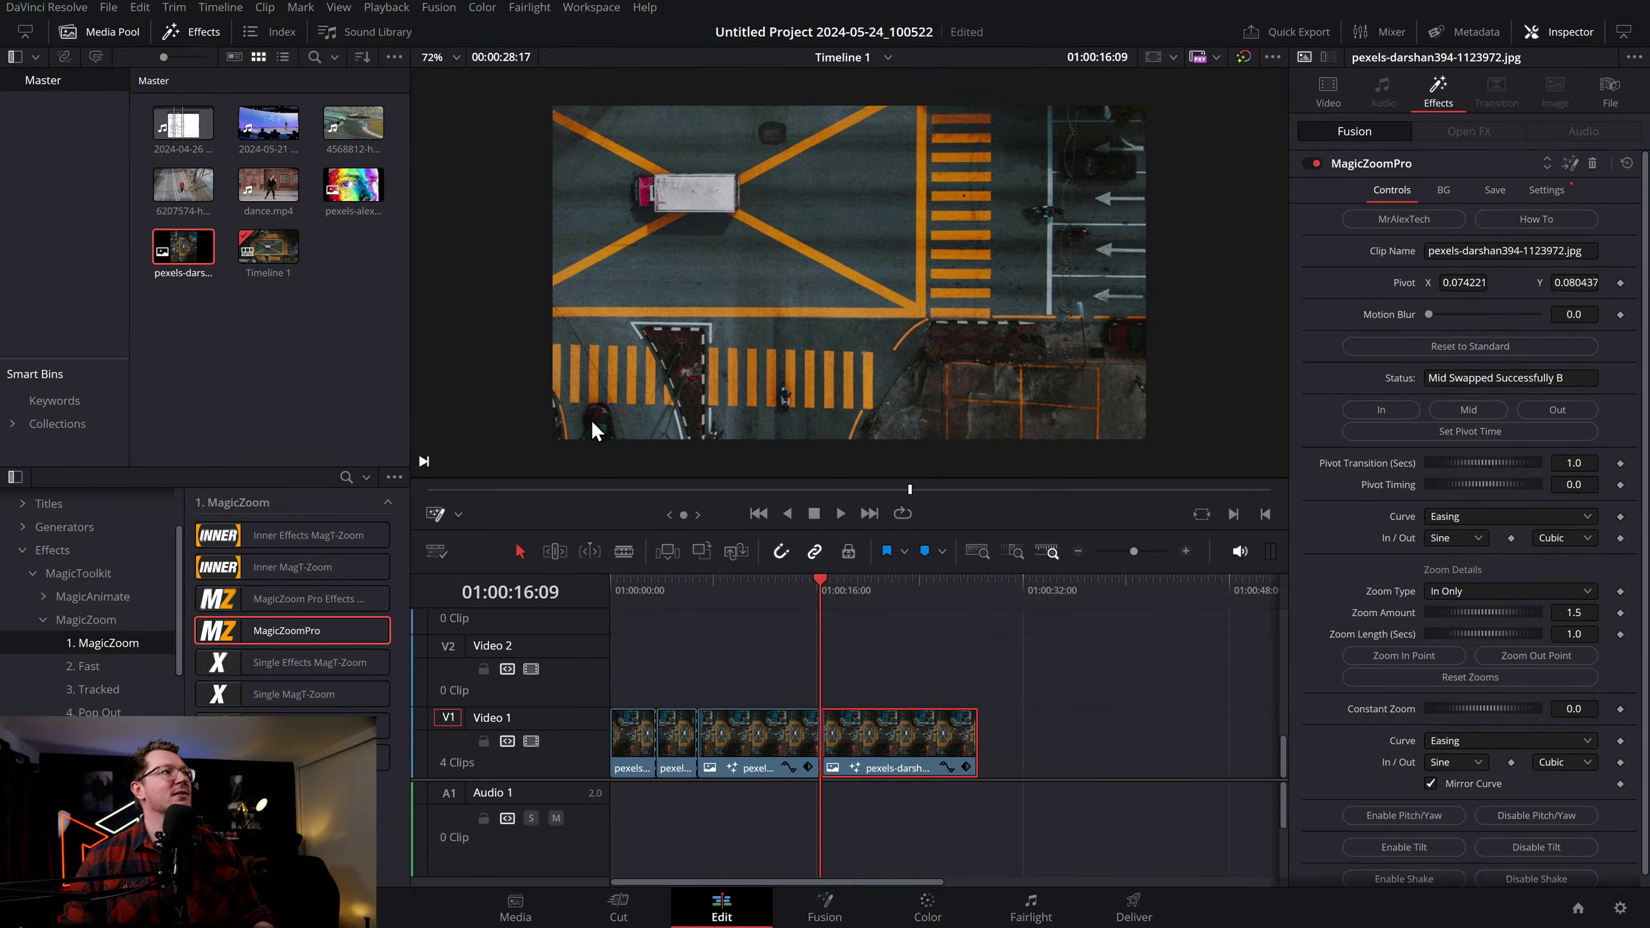
left_click(797, 592)
key("space")
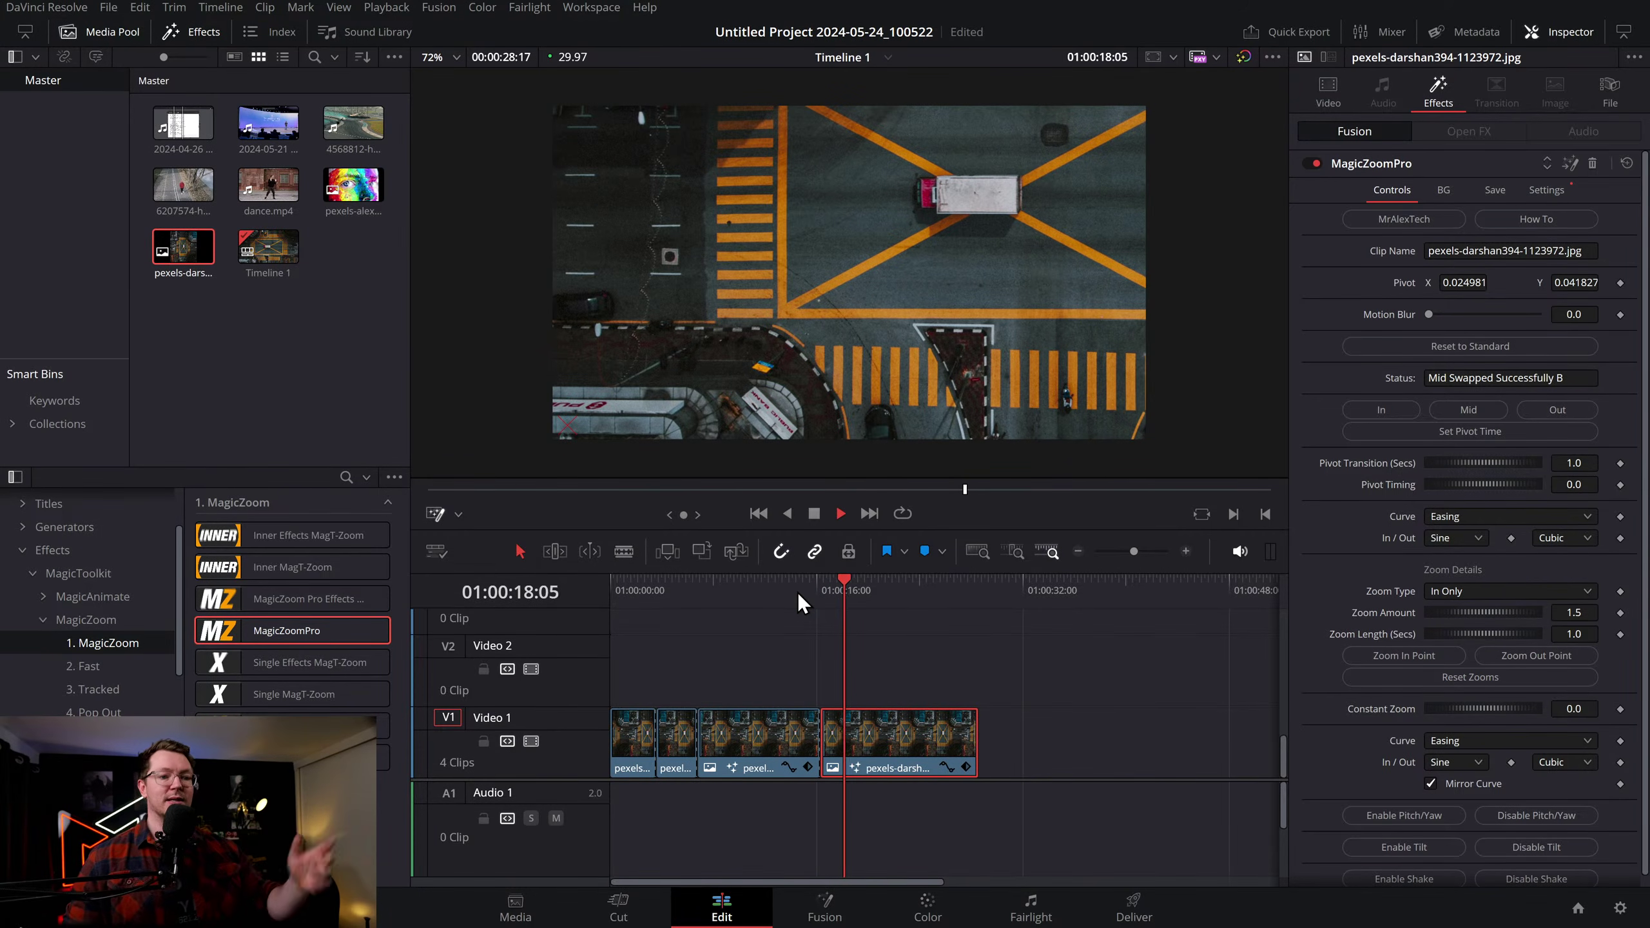
key("space")
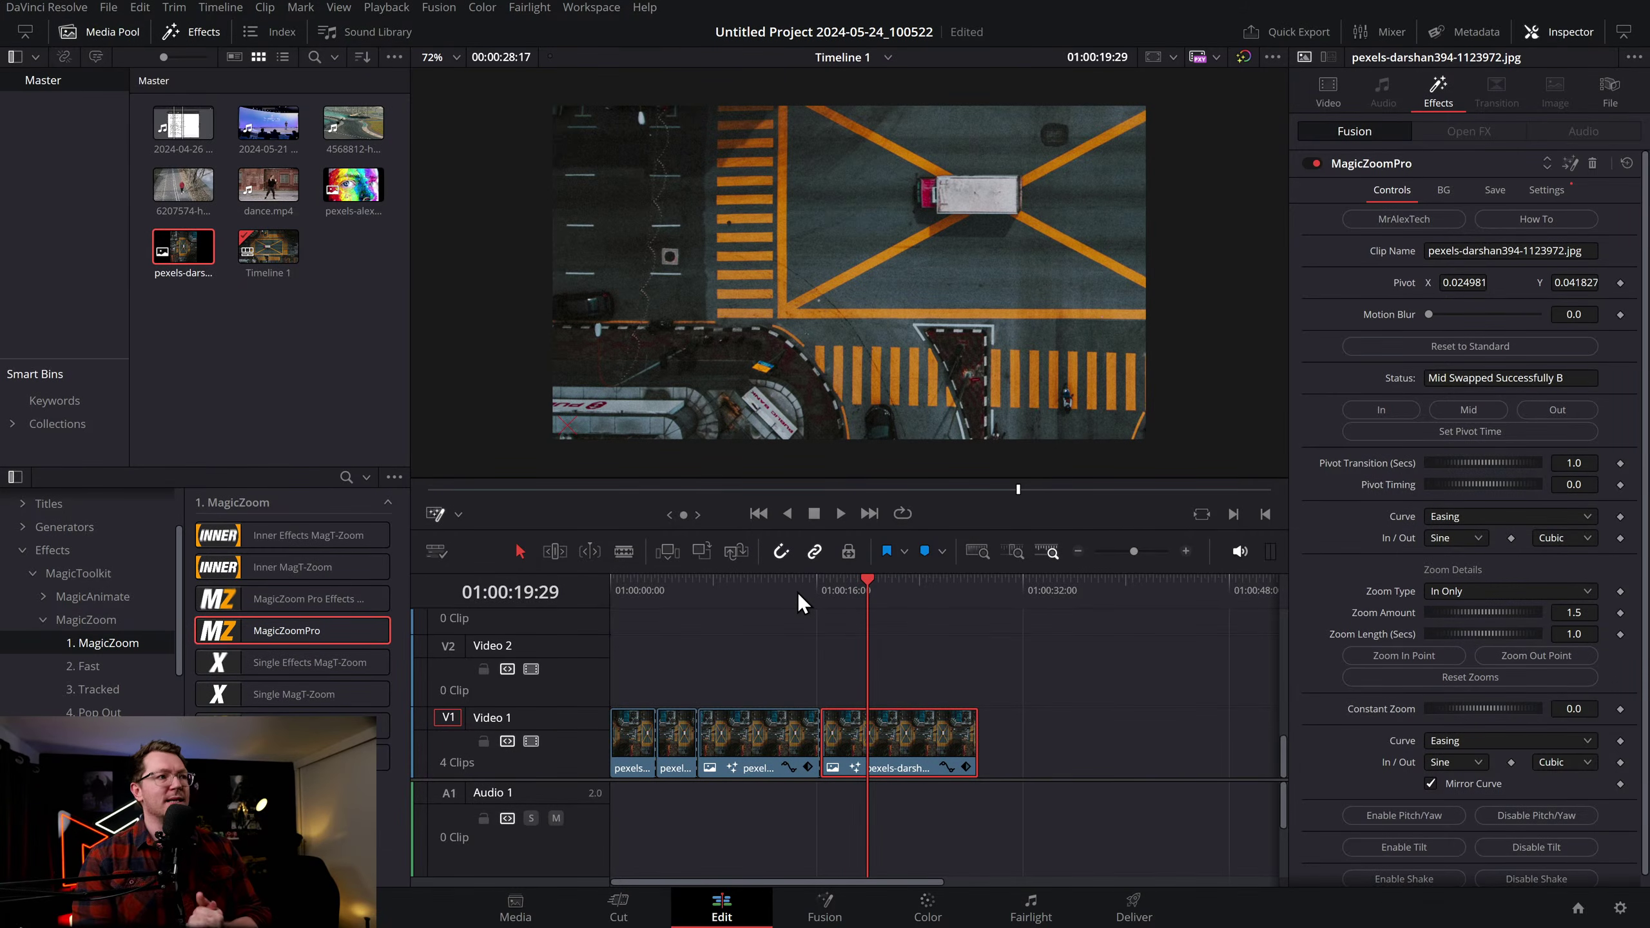
Split the clip at 01:00:21:01 and set the last segment to Out
key("space")
key("space")
key("ctrl+b")
left_click(908, 724)
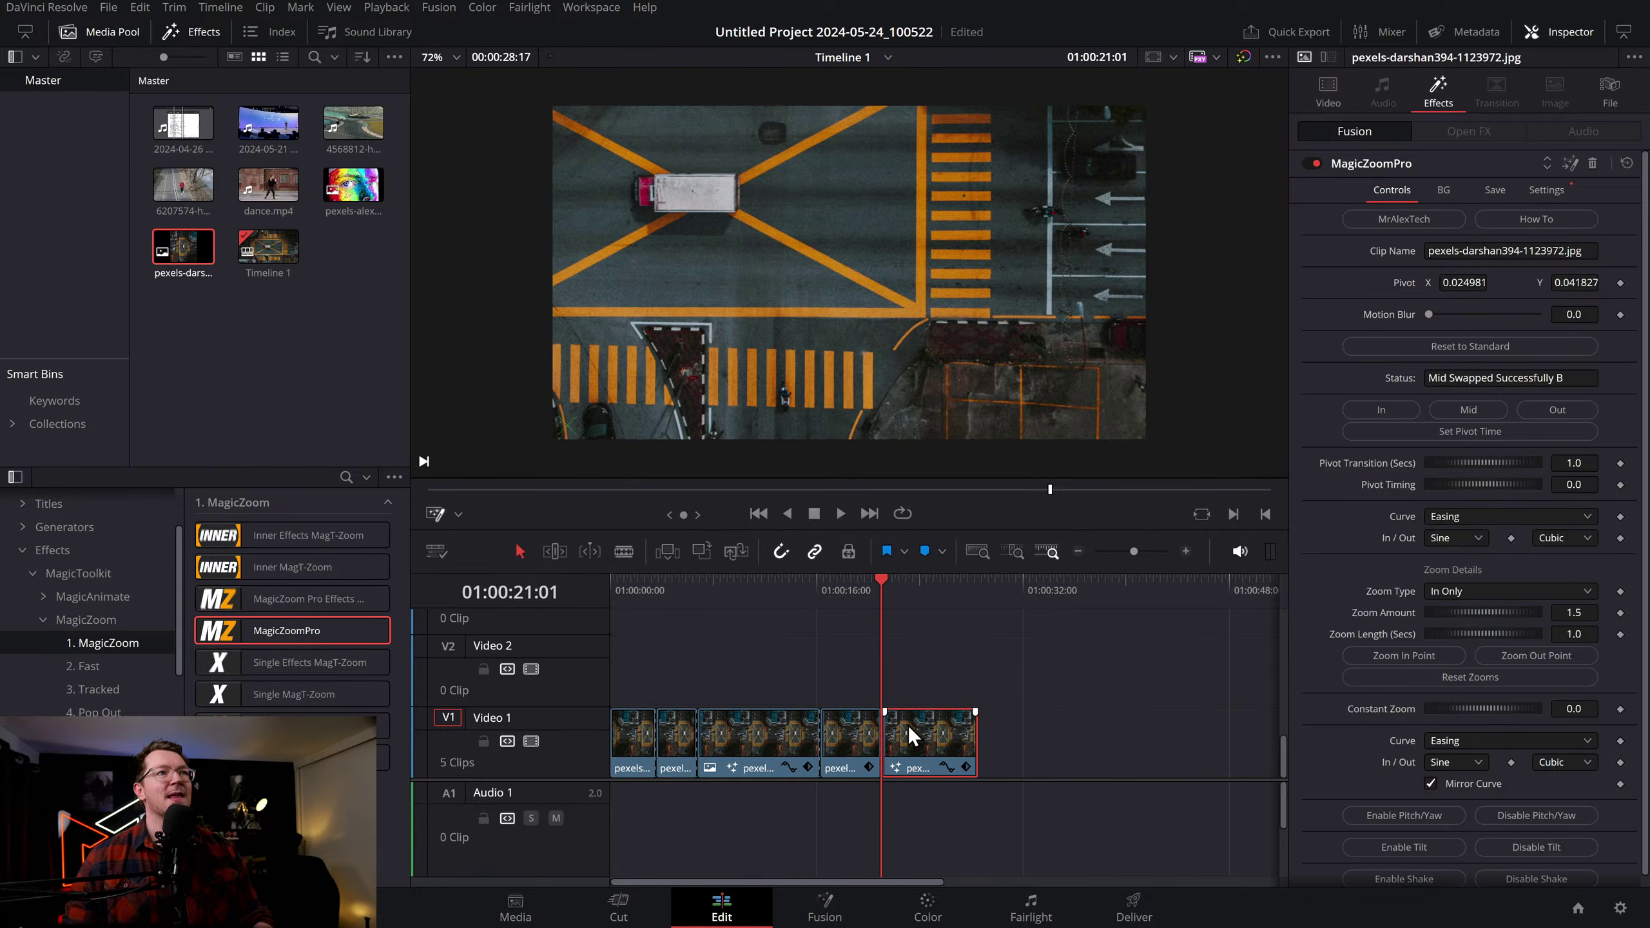
left_click(1557, 410)
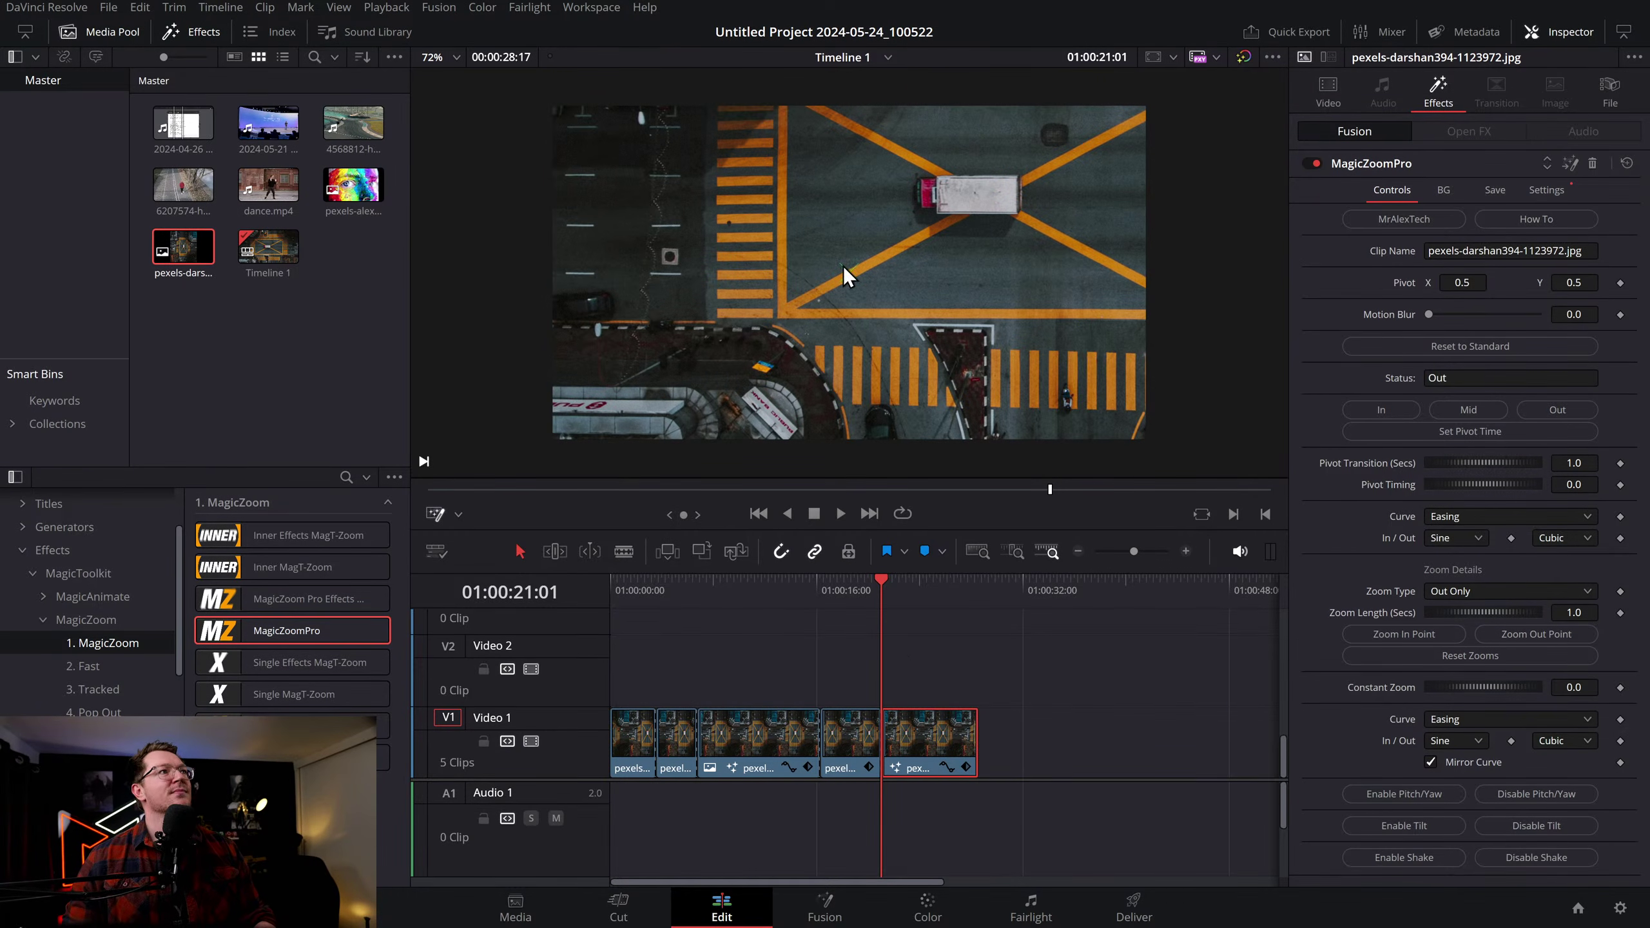
Set the last segment's zoom-out point at 01:00:23:21 and preview the zoom out
key("space")
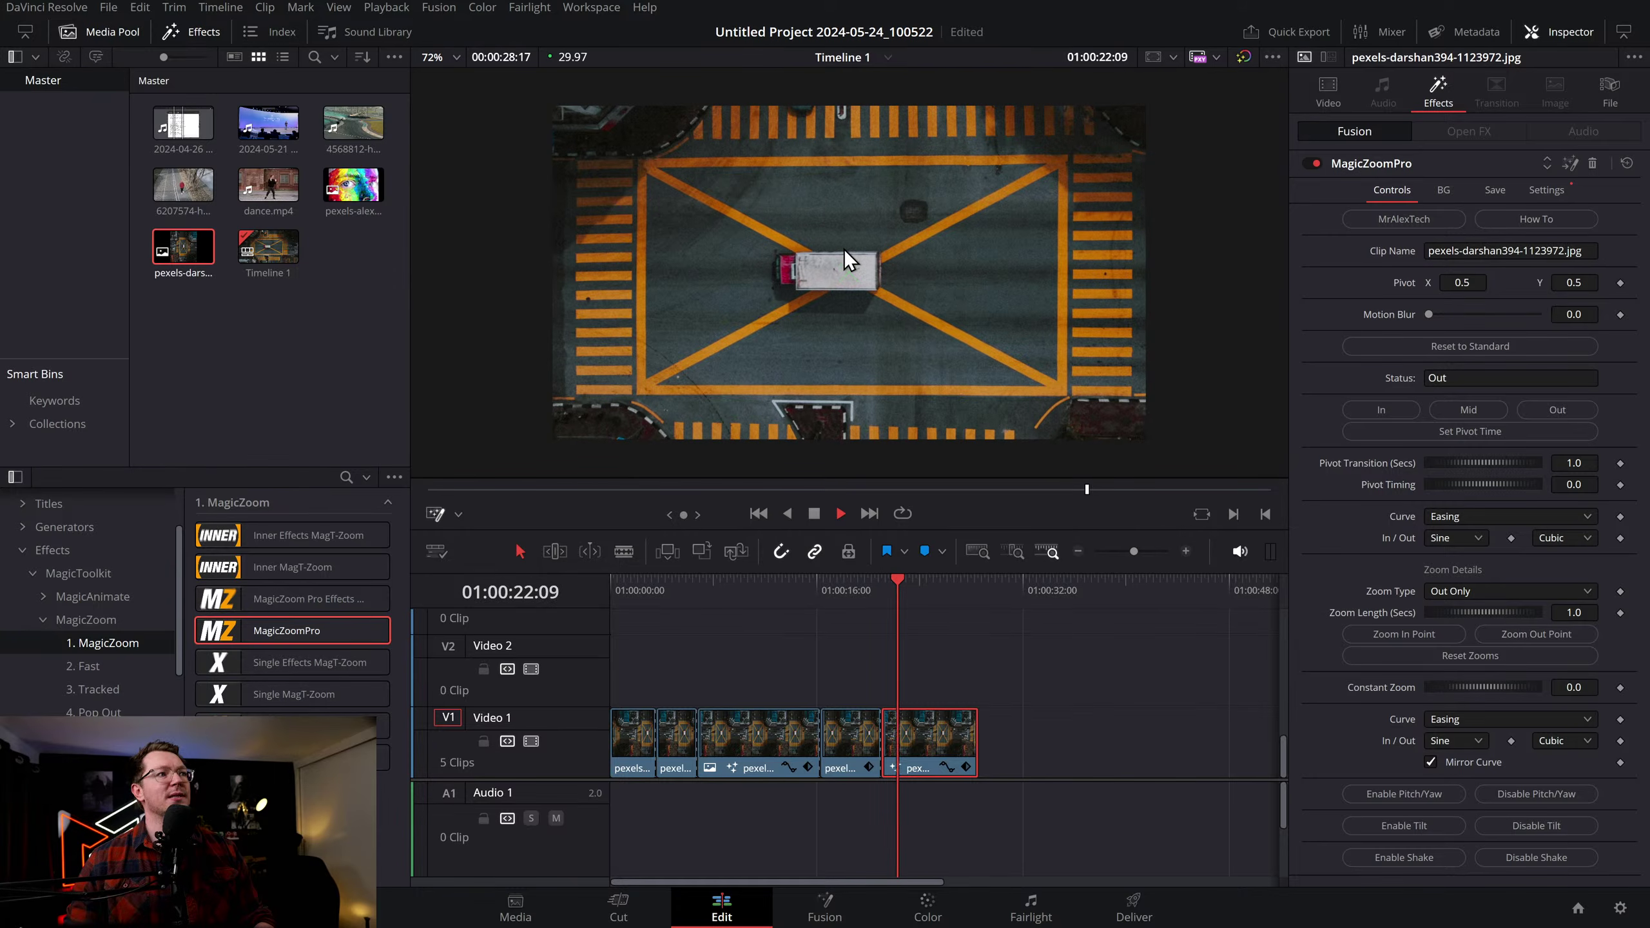
key("space")
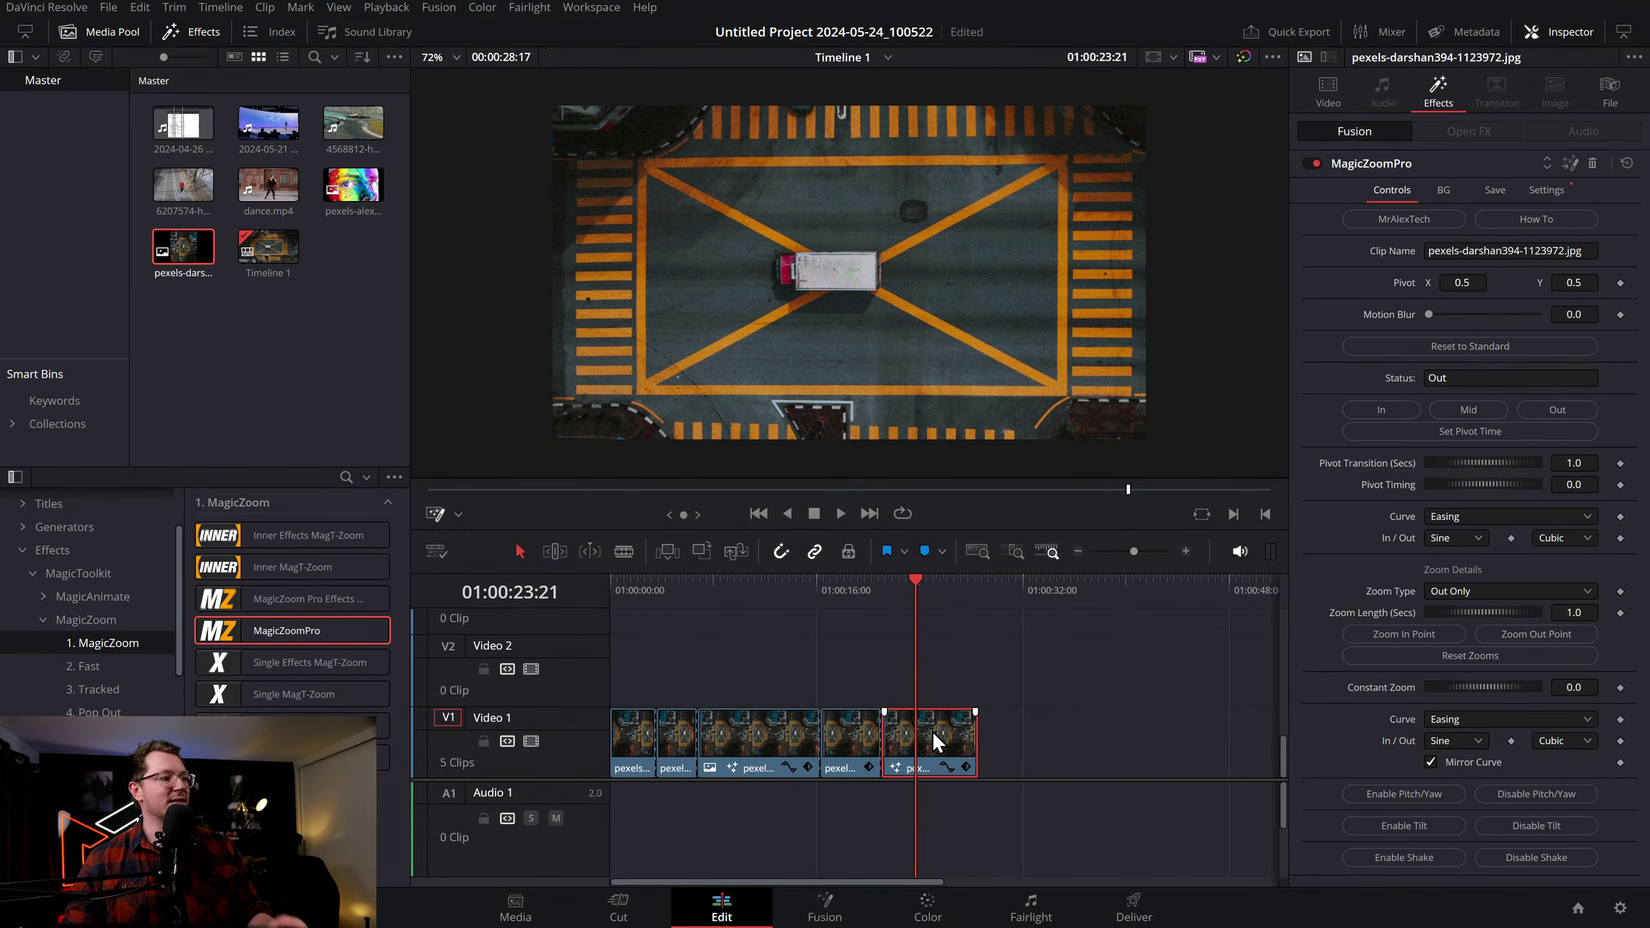
left_click(1572, 637)
key("space")
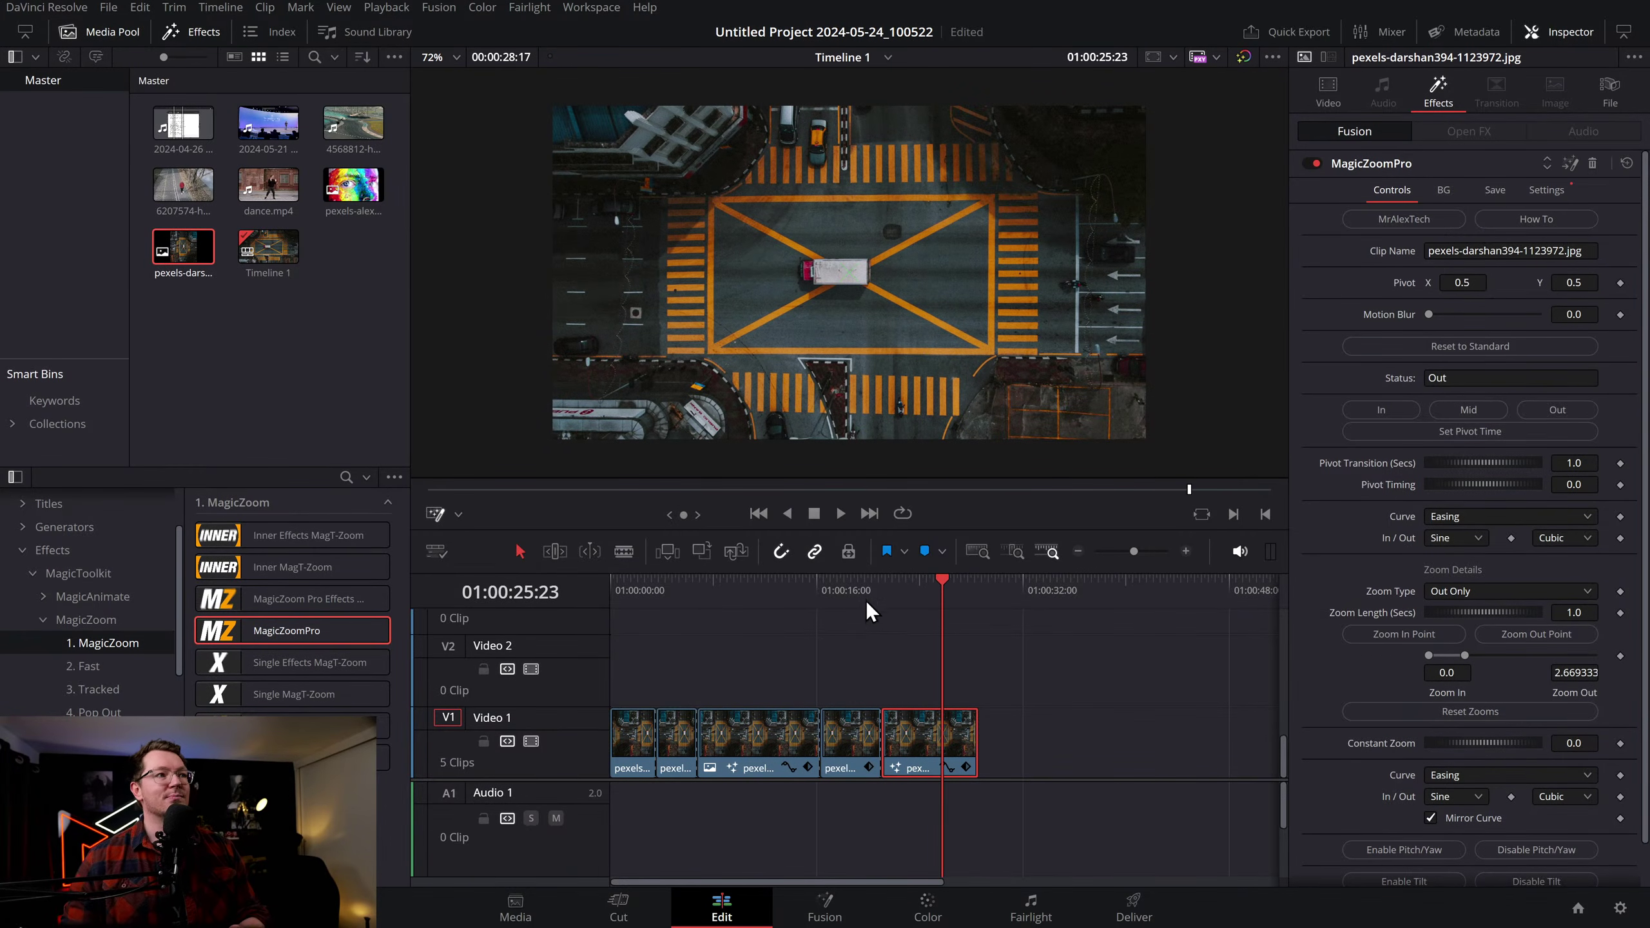
Enlarge the timeline around the cuts and play the pivot move at the start of the third segment
left_click(825, 586)
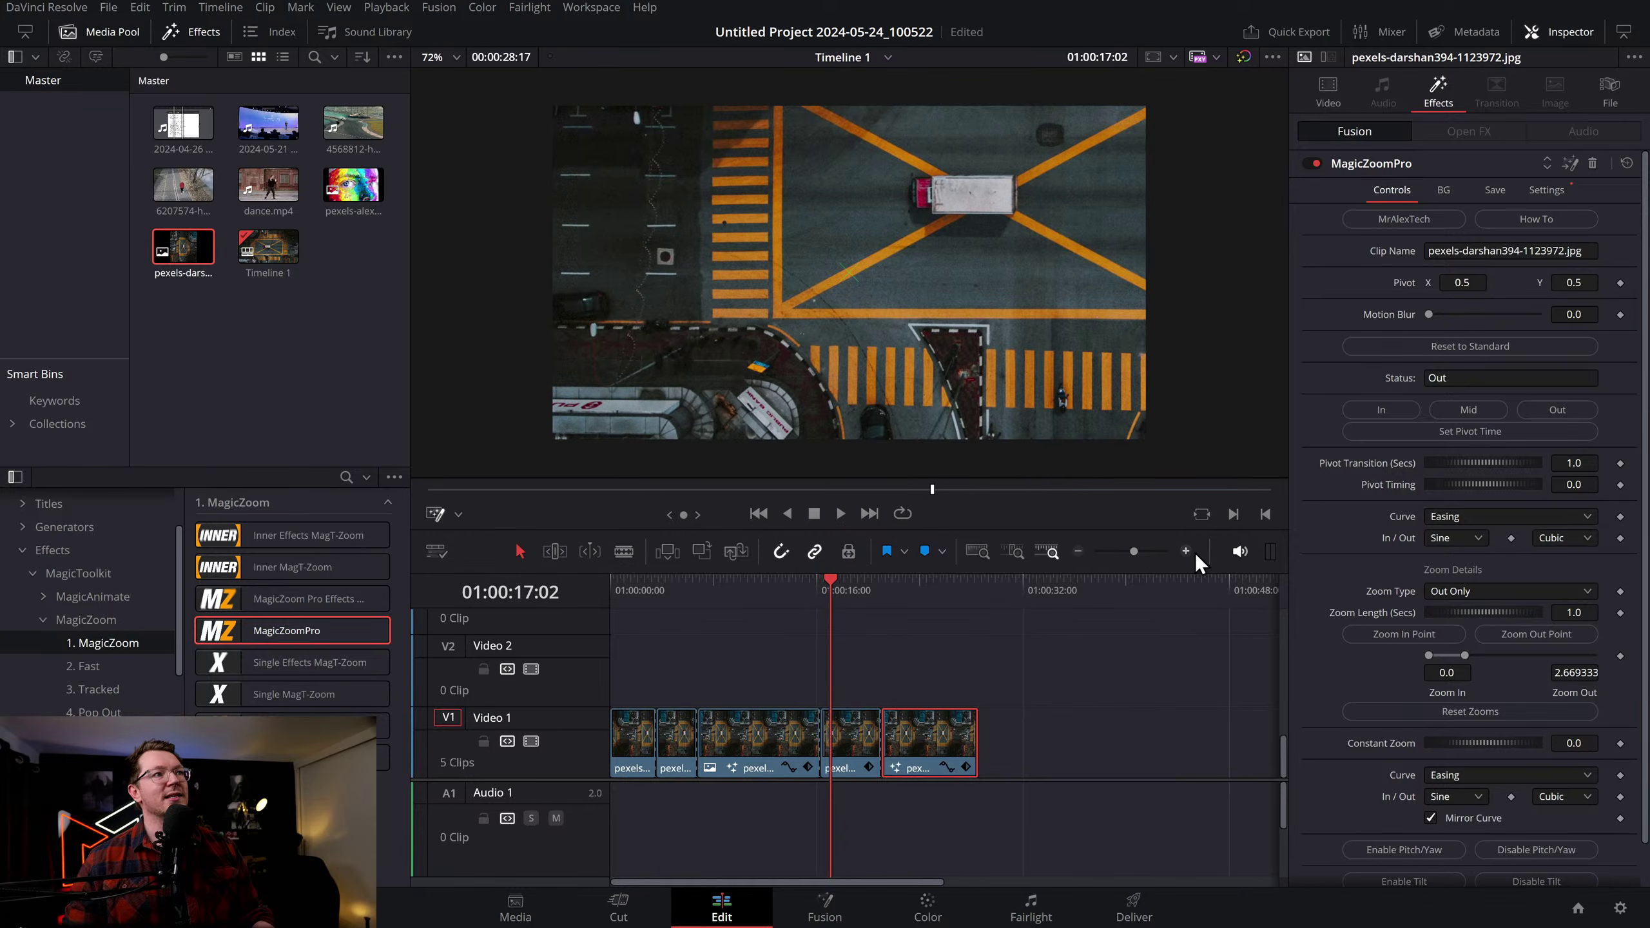
left_click(1186, 552)
left_click(906, 591)
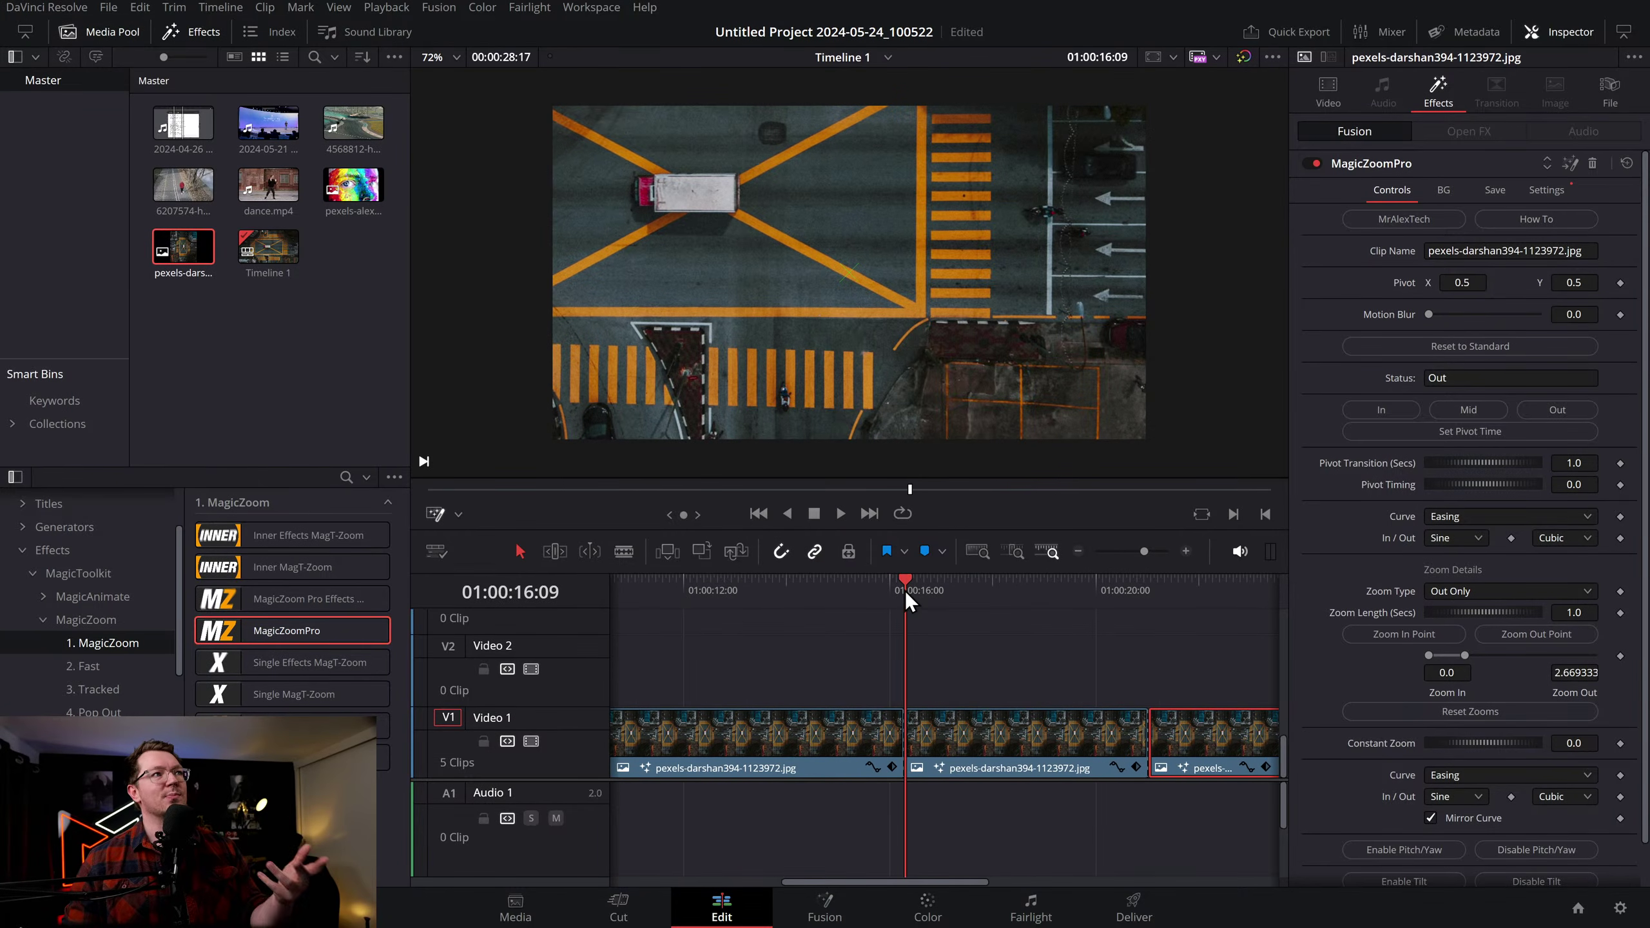
left_click_drag(899, 698, 1208, 659)
left_click_drag(735, 585, 725, 585)
key("space")
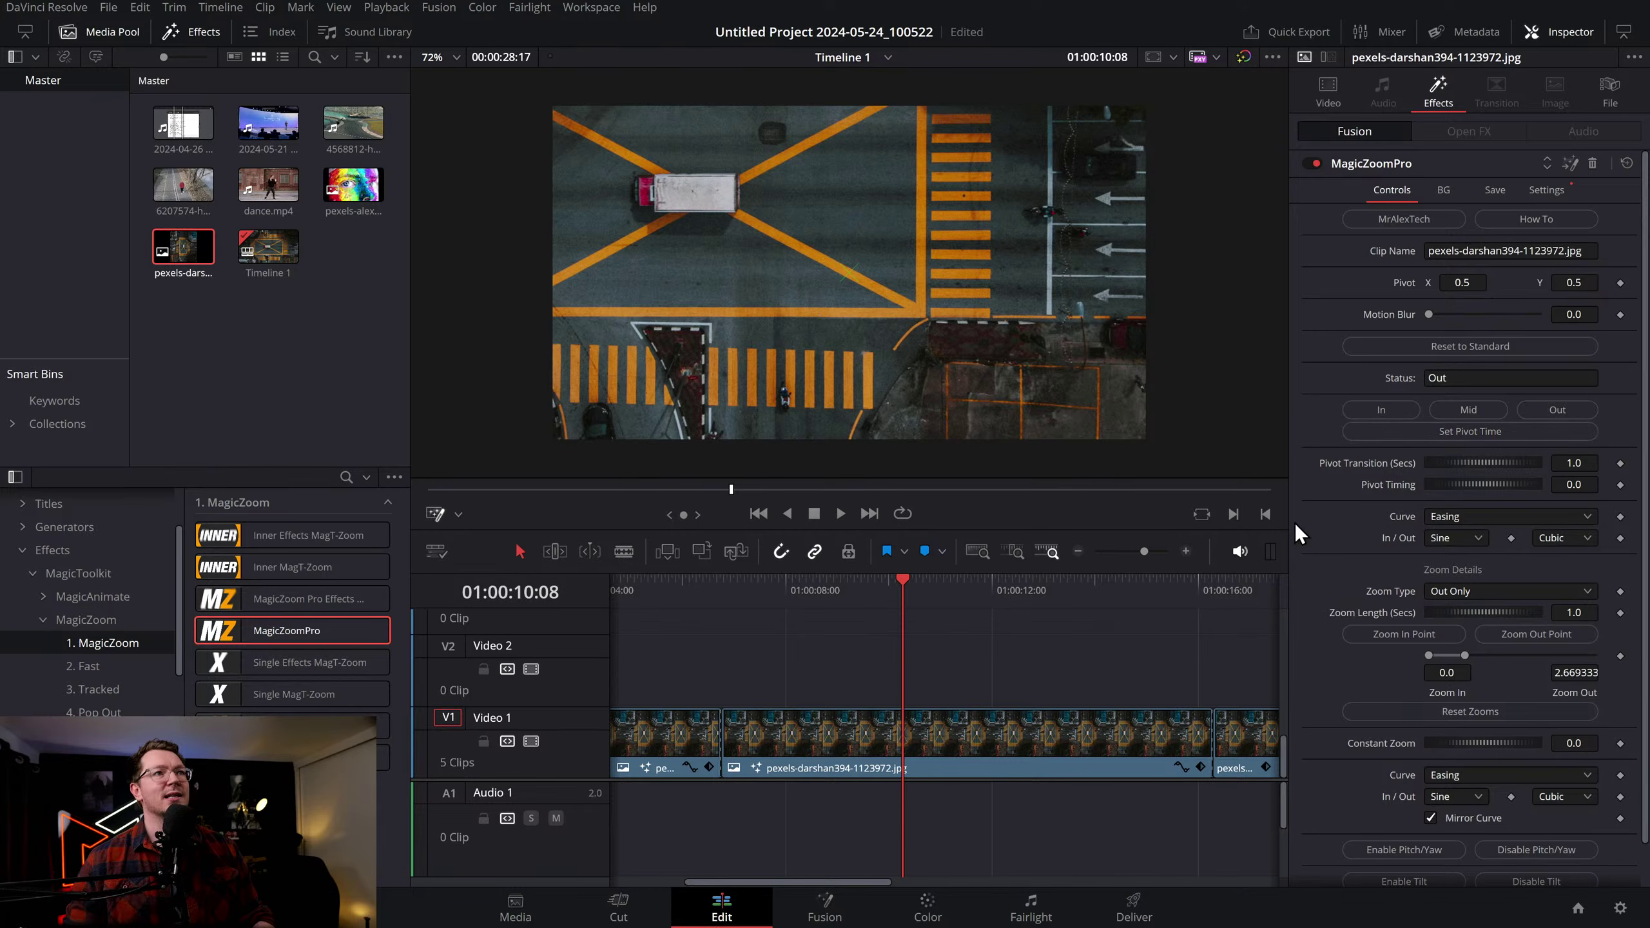
left_click(725, 586)
key("space")
key("space")
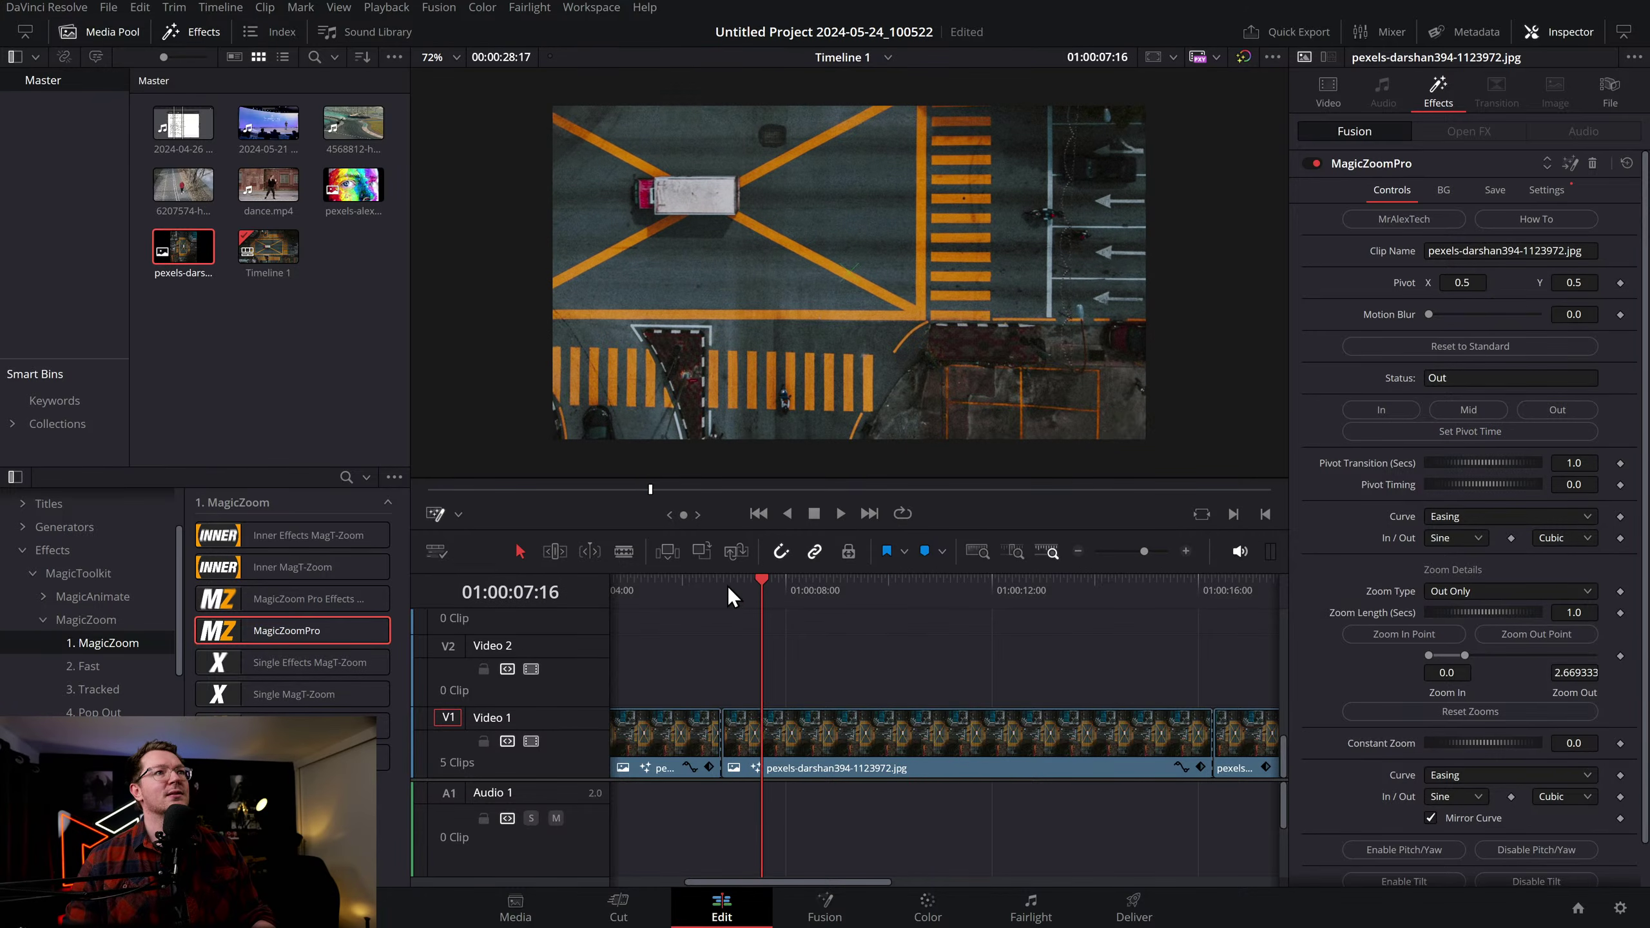
Set the third segment's pivot time at 01:00:09:15 and play the delayed move from the segment's start
left_click(849, 746)
key("space")
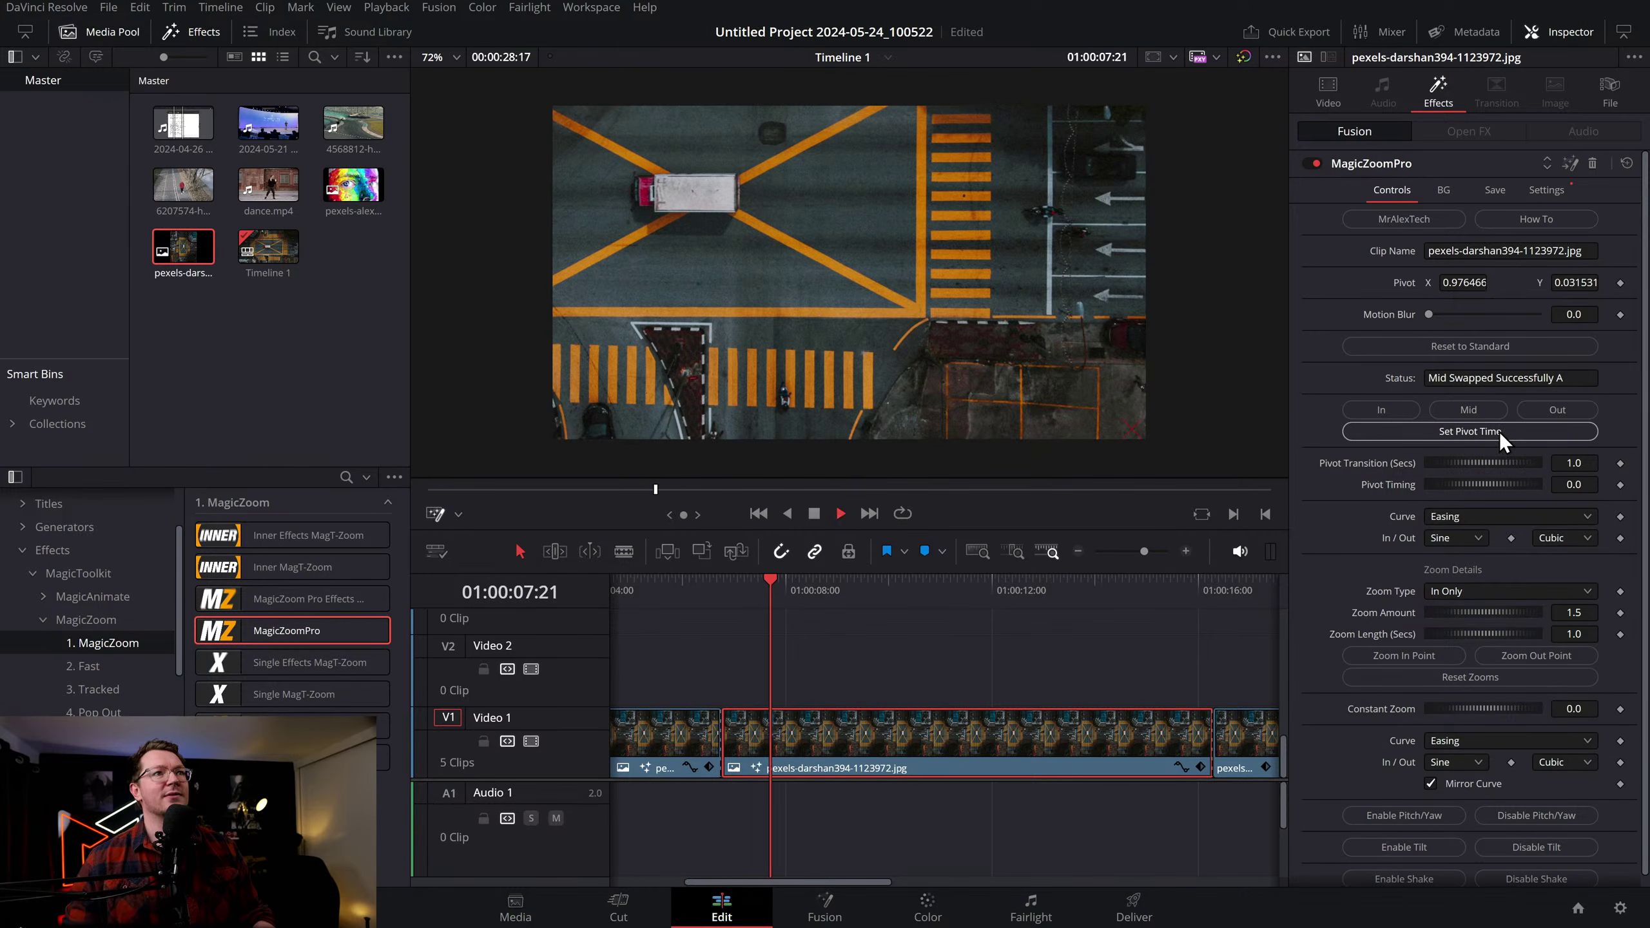
left_click(1500, 431)
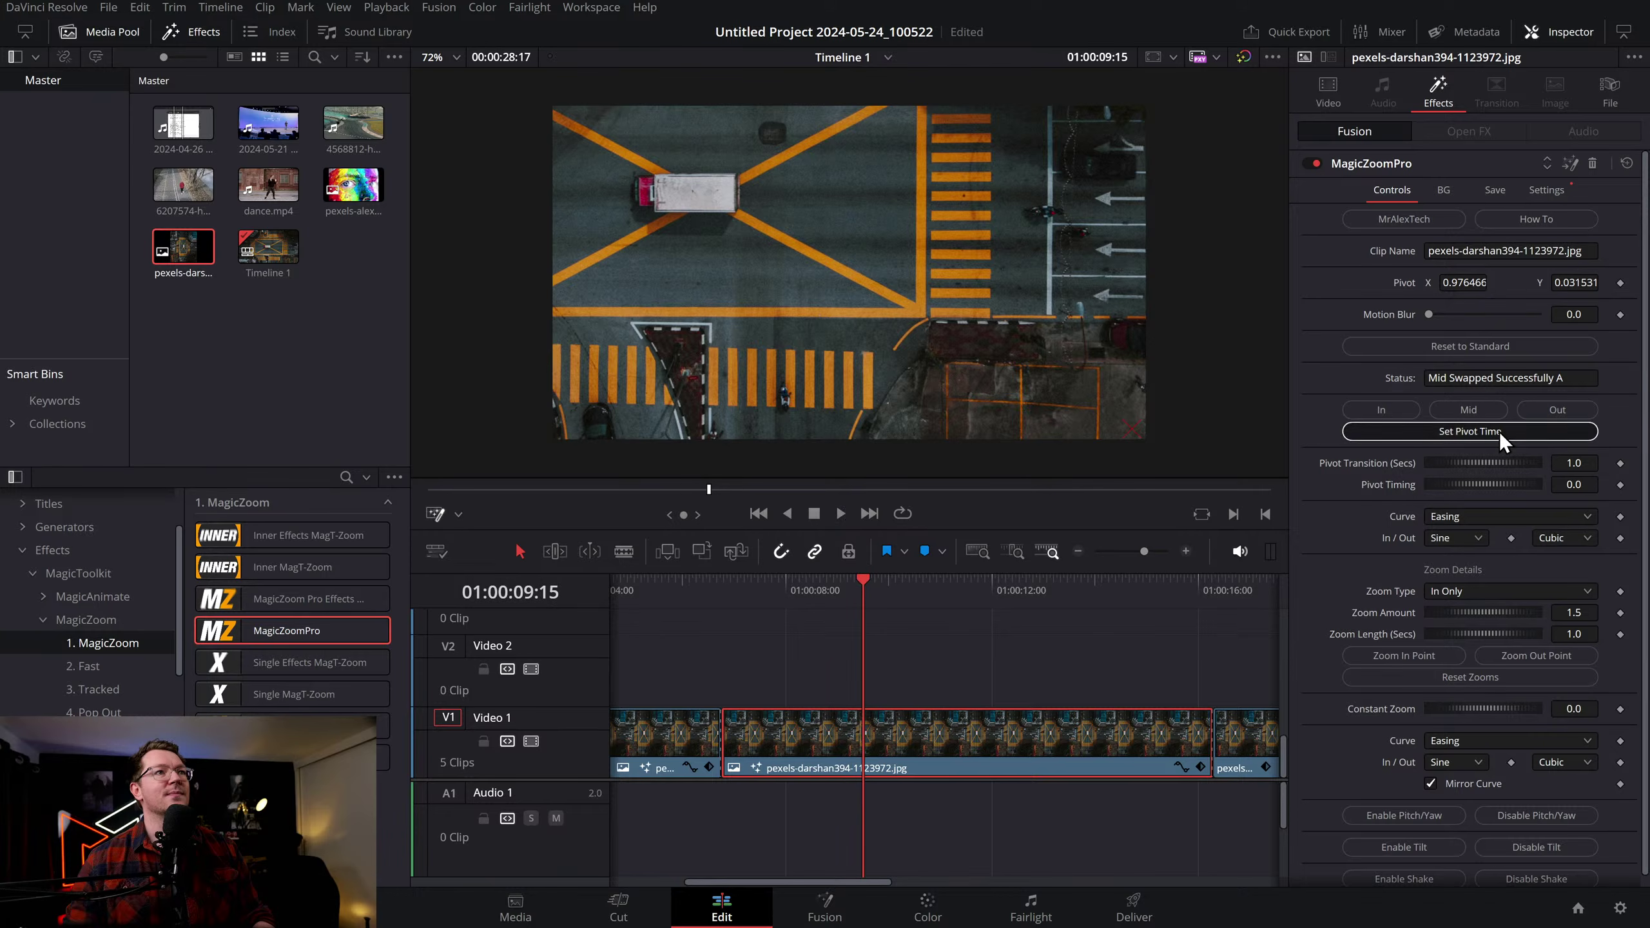
left_click(717, 588)
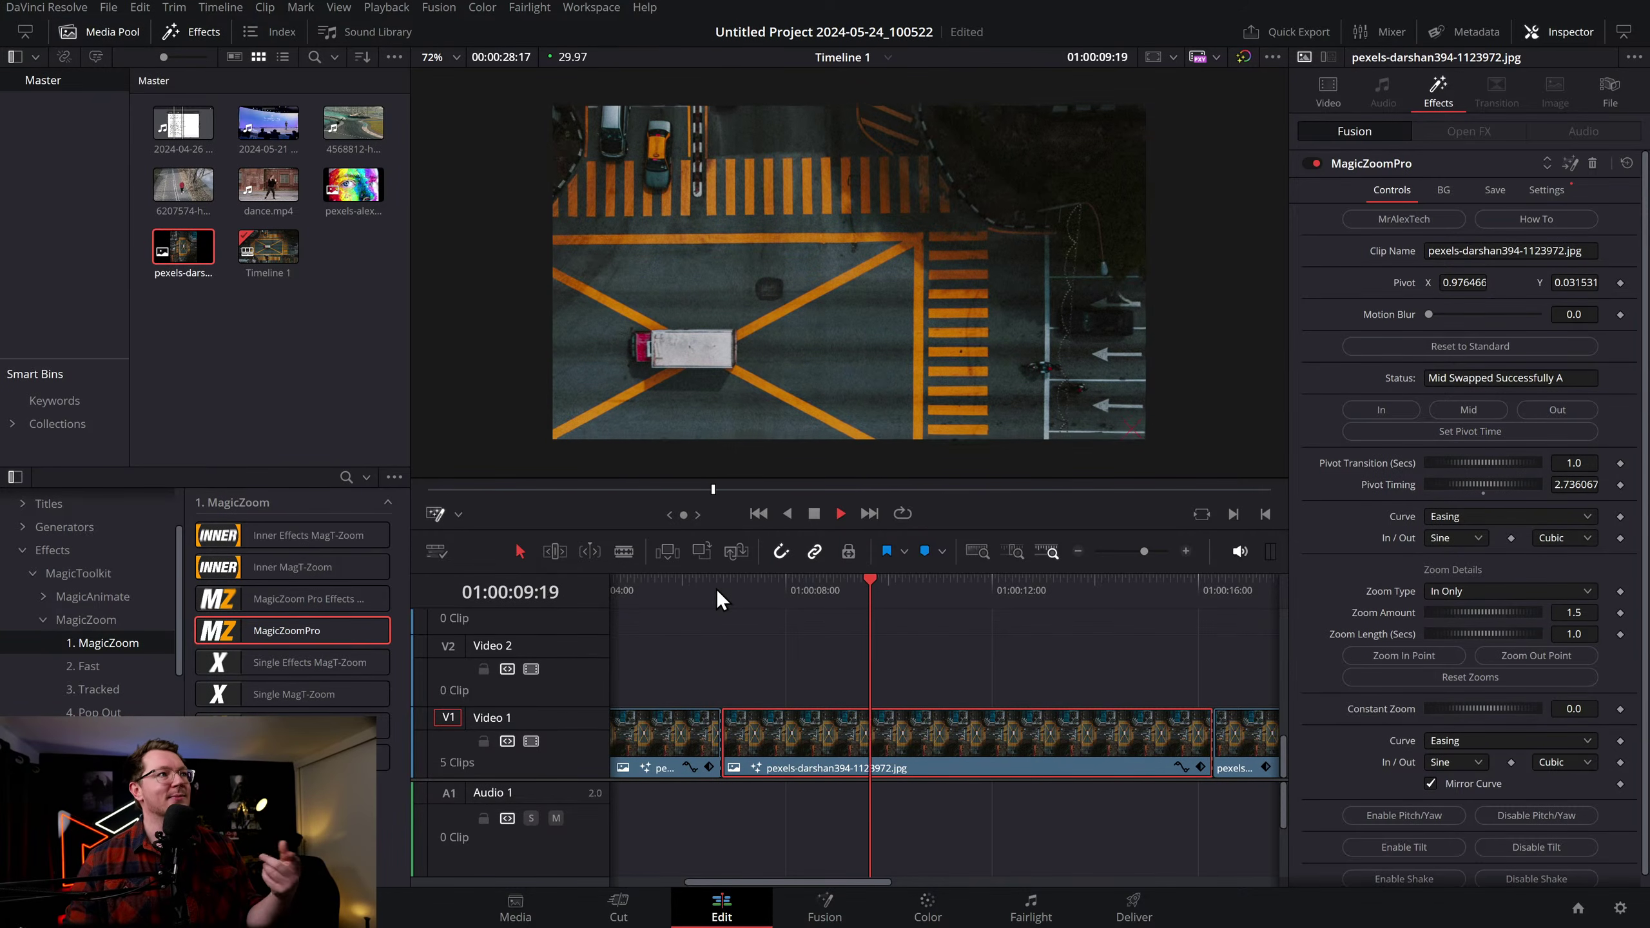
key("space")
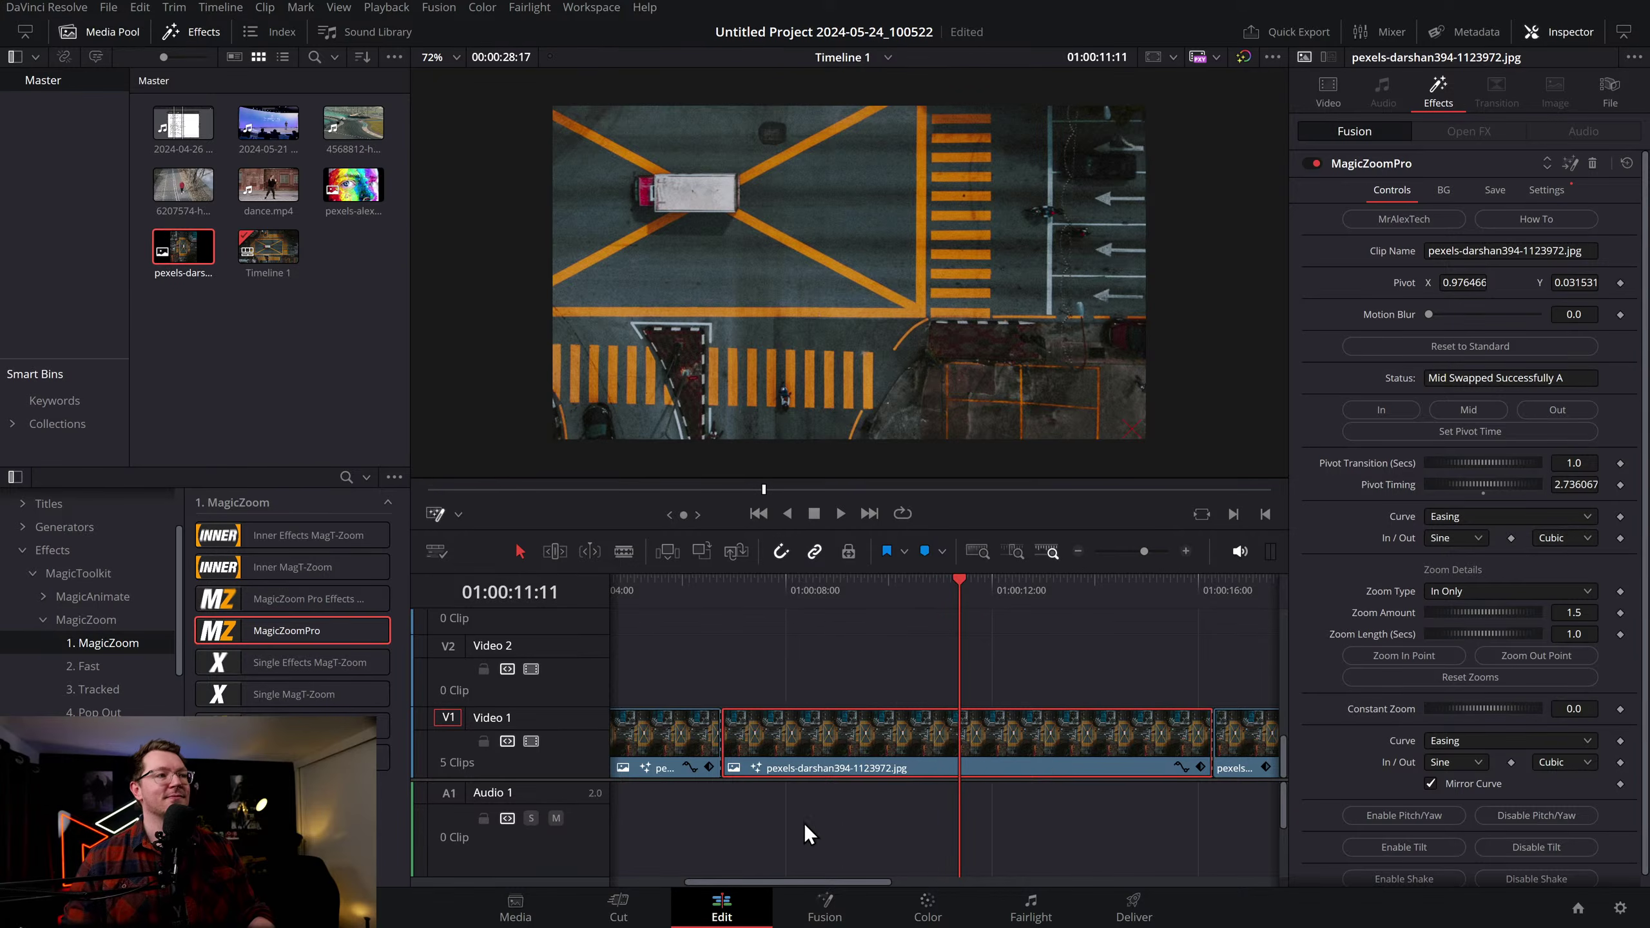
Roll the cut between the first two segments to about 01:00:02:00, preview it, and move it to about 01:00:02:20
scroll(1042, 684, "left", 5)
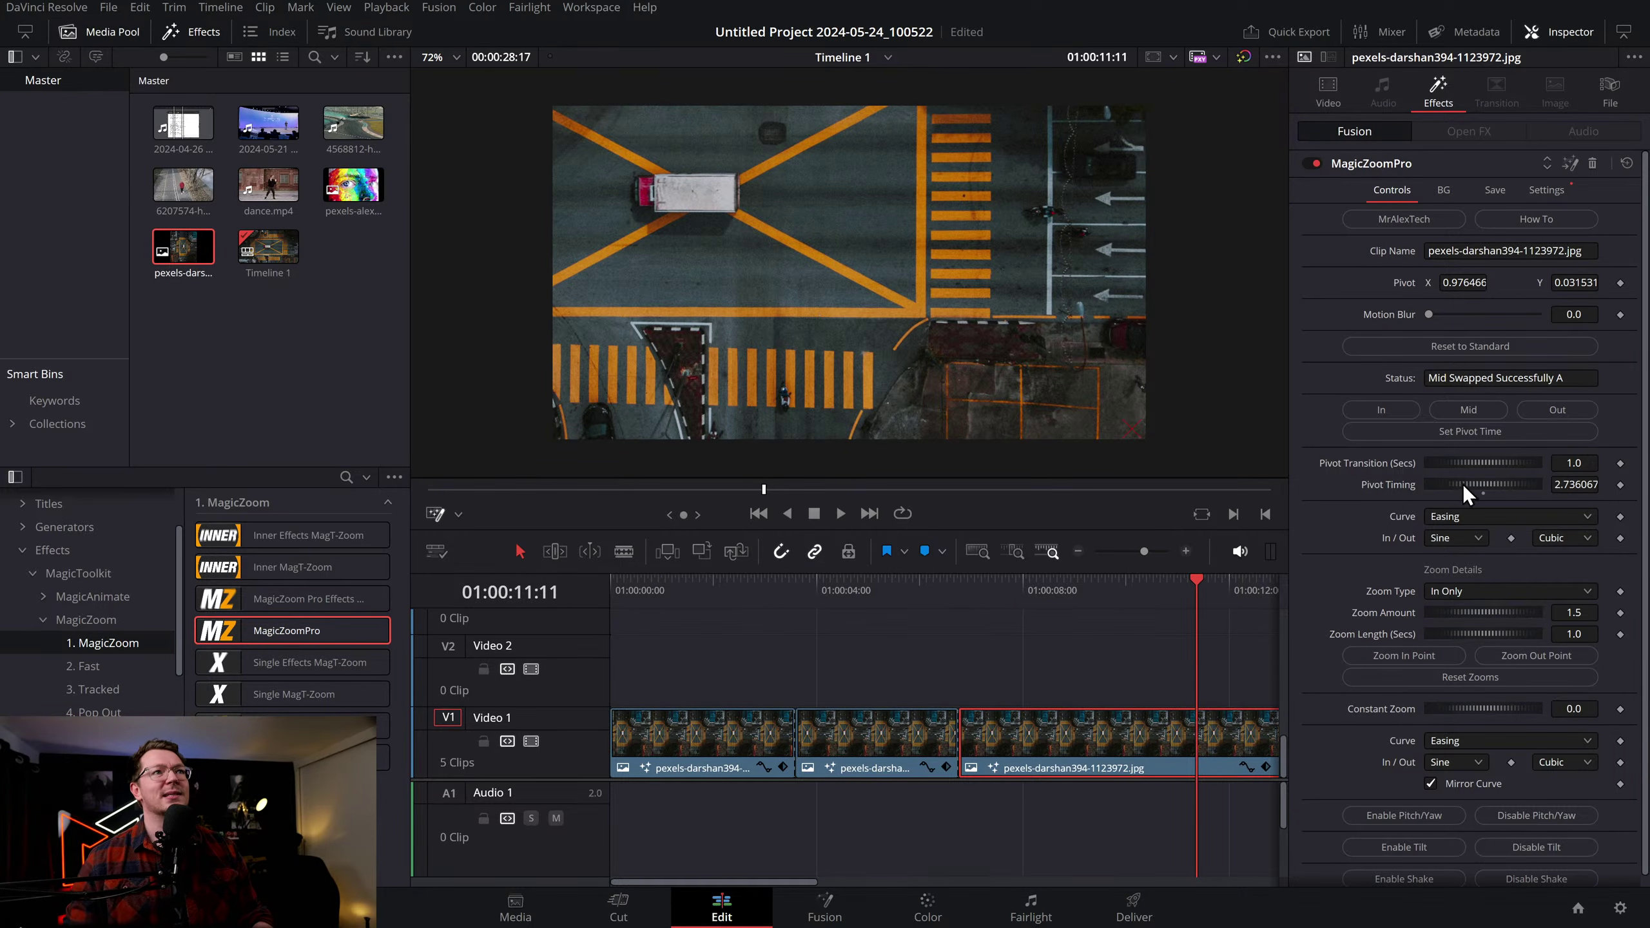
mouse_move(845, 592)
left_mouse_down()
mouse_move(794, 585)
mouse_move(820, 587)
left_mouse_up()
left_click(799, 742)
left_click_drag(799, 741, 710, 741)
left_click(638, 585)
left_click(621, 588)
key("space")
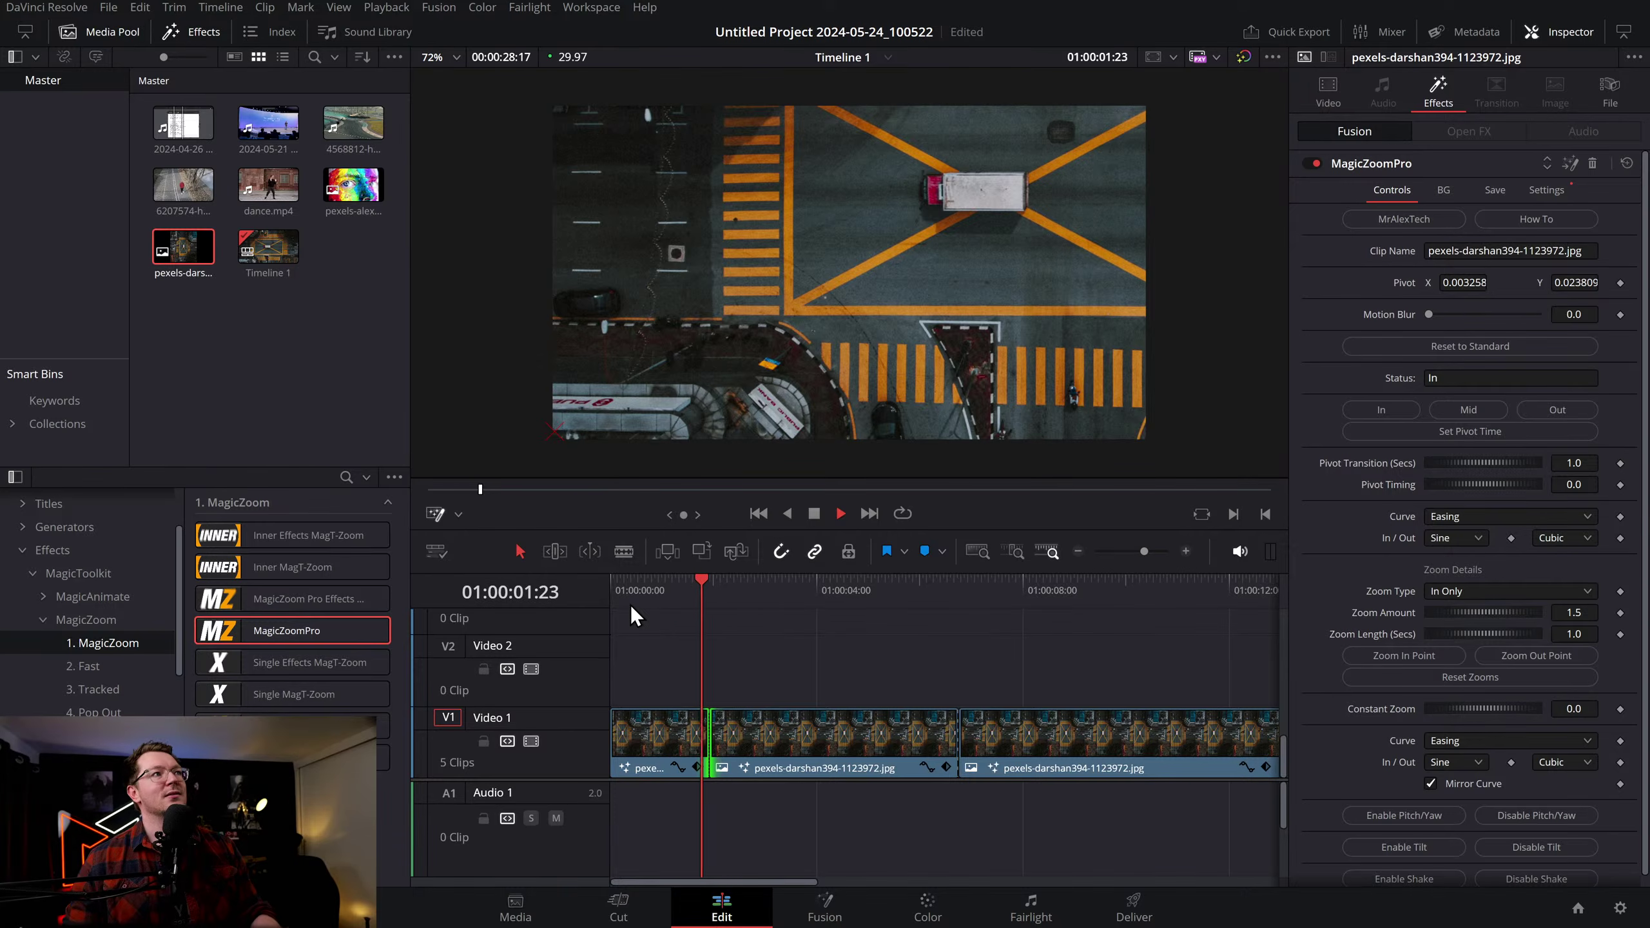
key("space")
left_click_drag(709, 742, 749, 742)
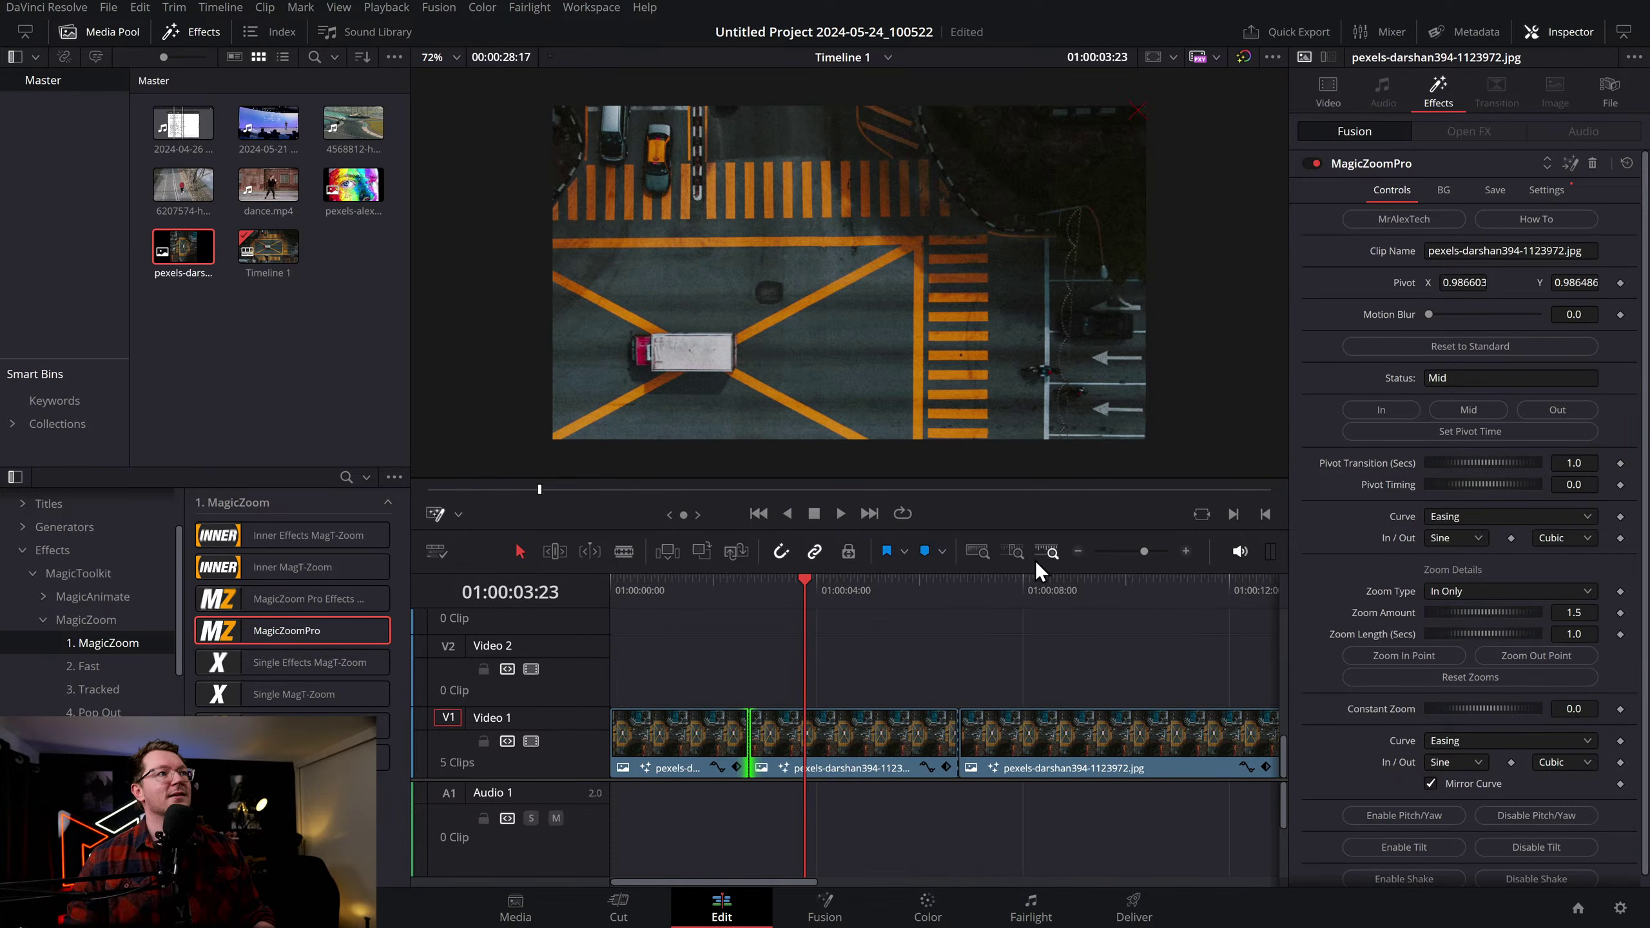
left_click(1078, 551)
Delete every segment after the first and extend the remaining clip to a length of 00:00:25:15
left_click_drag(1052, 708, 652, 709)
left_click_drag(923, 754, 884, 722)
key("Delete")
left_click_drag(643, 735, 937, 735)
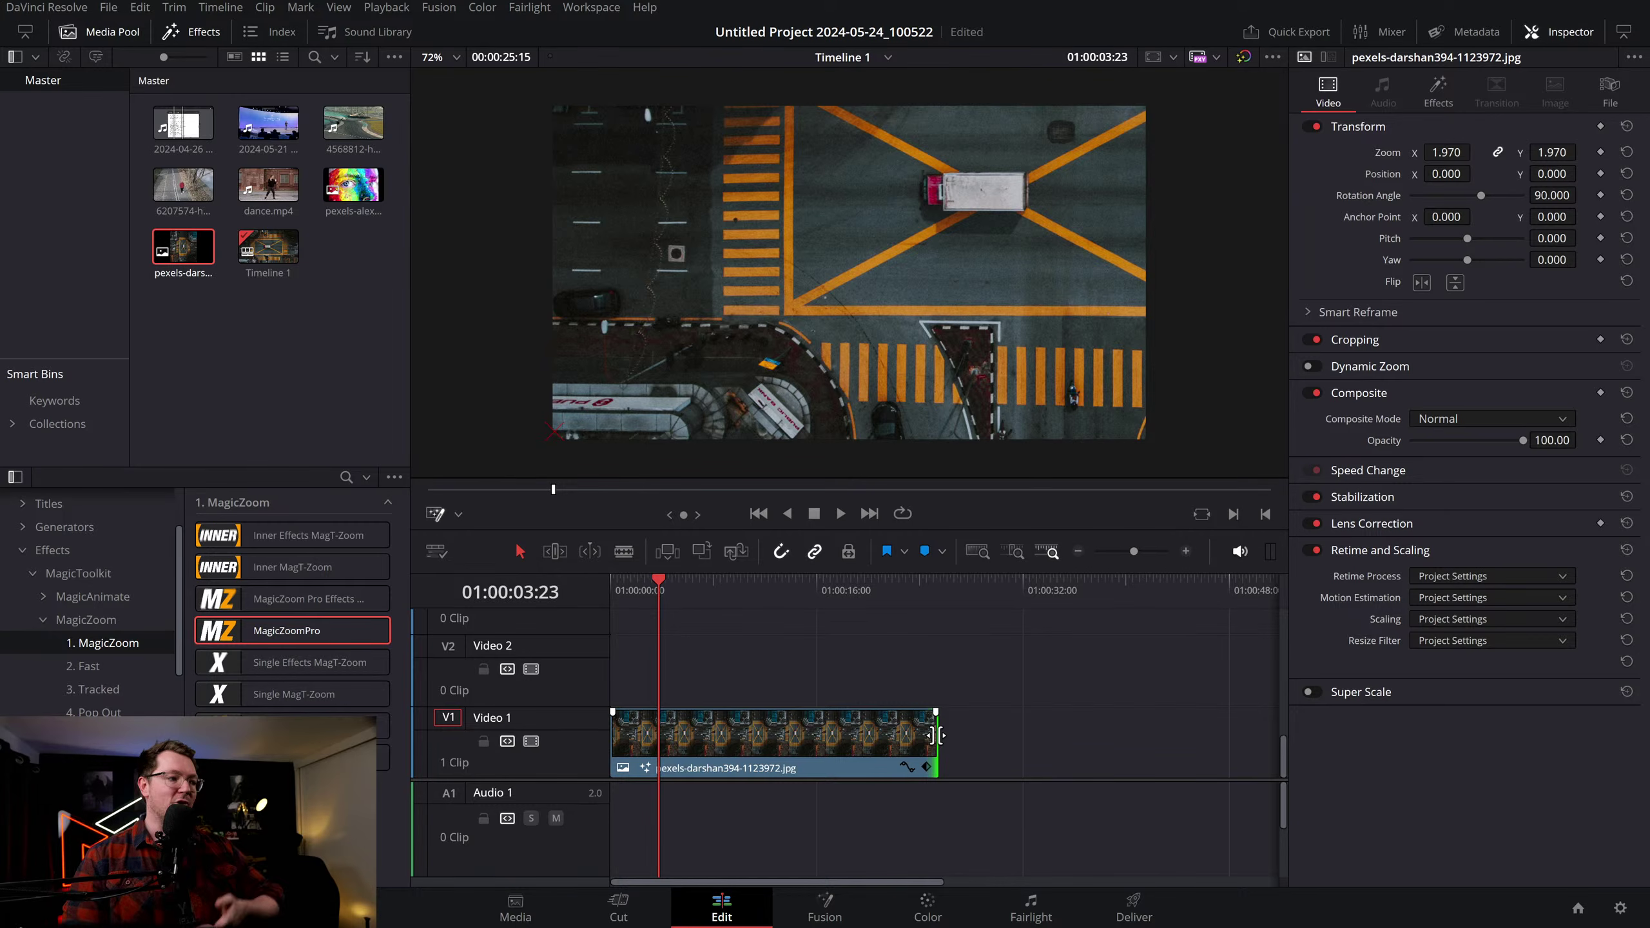
Remove the existing MagicZoomPro effect from the clip and apply a fresh MagicZoomPro
left_click(771, 739)
left_click(1437, 91)
left_click(1597, 165)
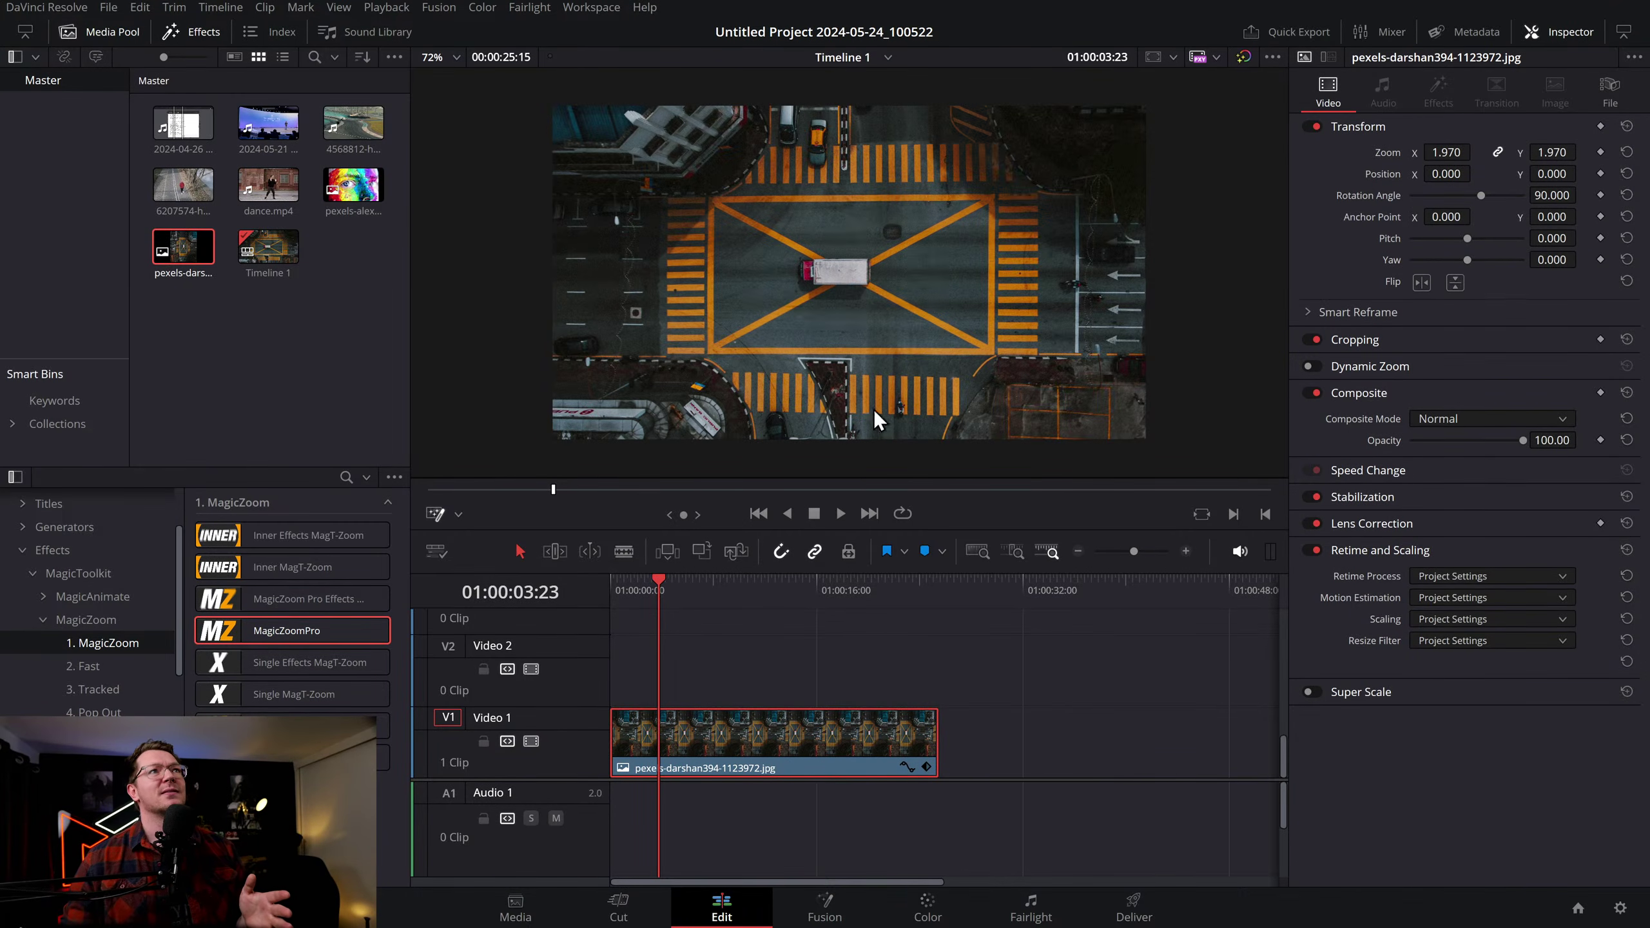
left_click_drag(228, 634, 708, 736)
Play from the beginning, switch MagicZoomPro to multi mode, and place its pivot at about X 0.01, Y 0.01
key("Home")
key("space")
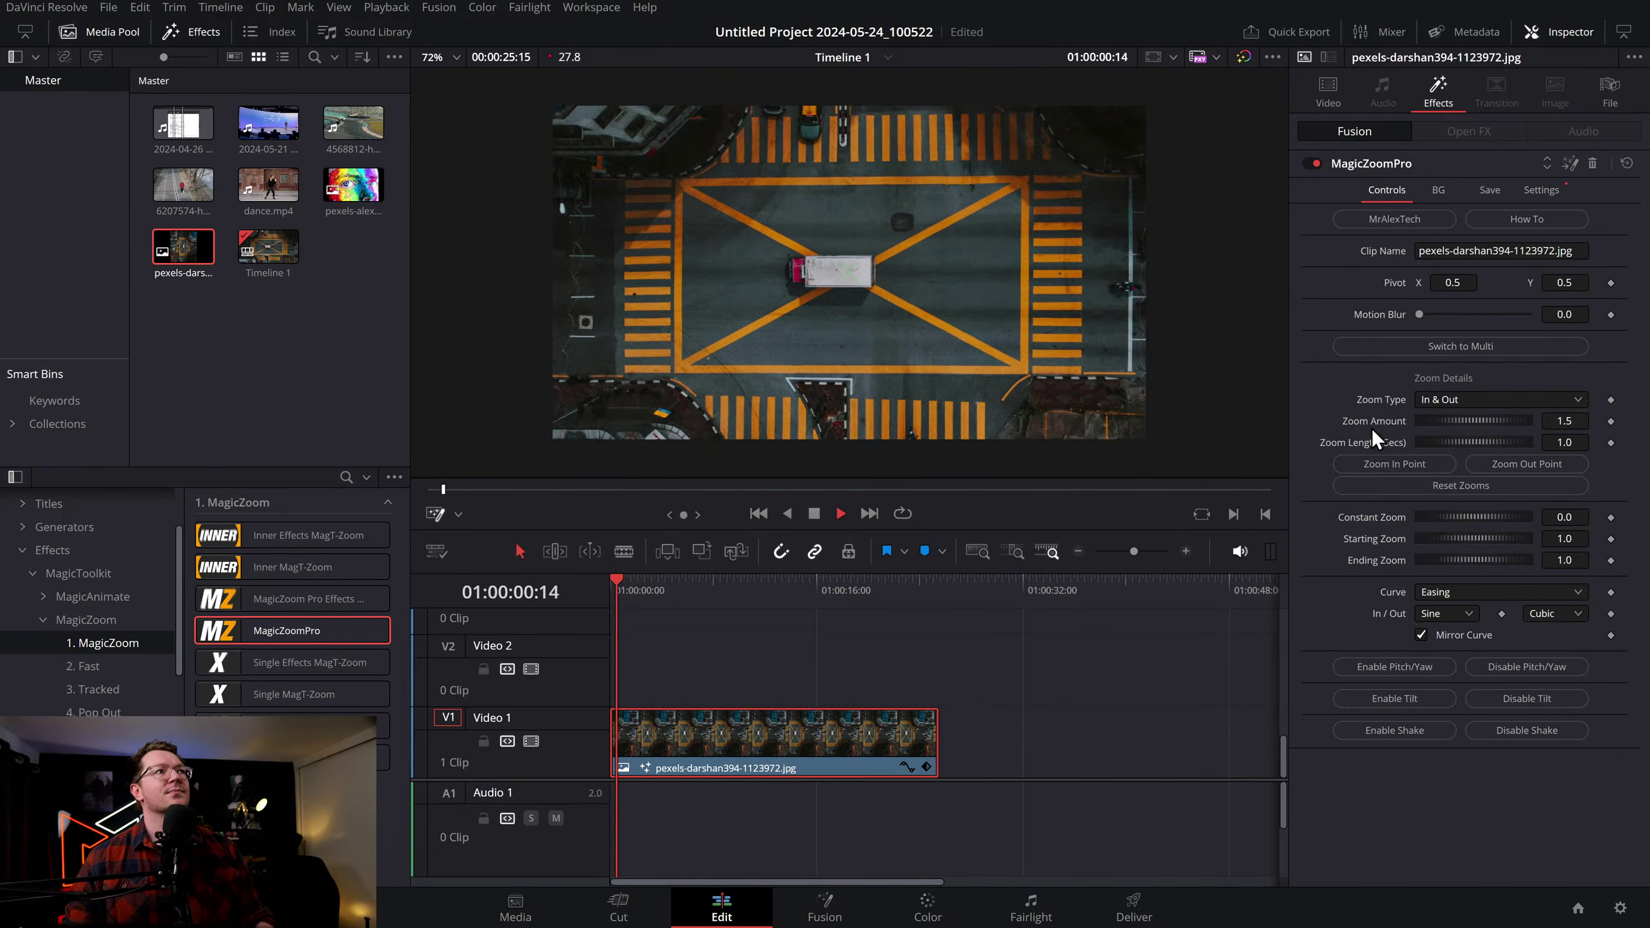
left_click(1498, 351)
key("space")
left_click_drag(851, 274, 560, 435)
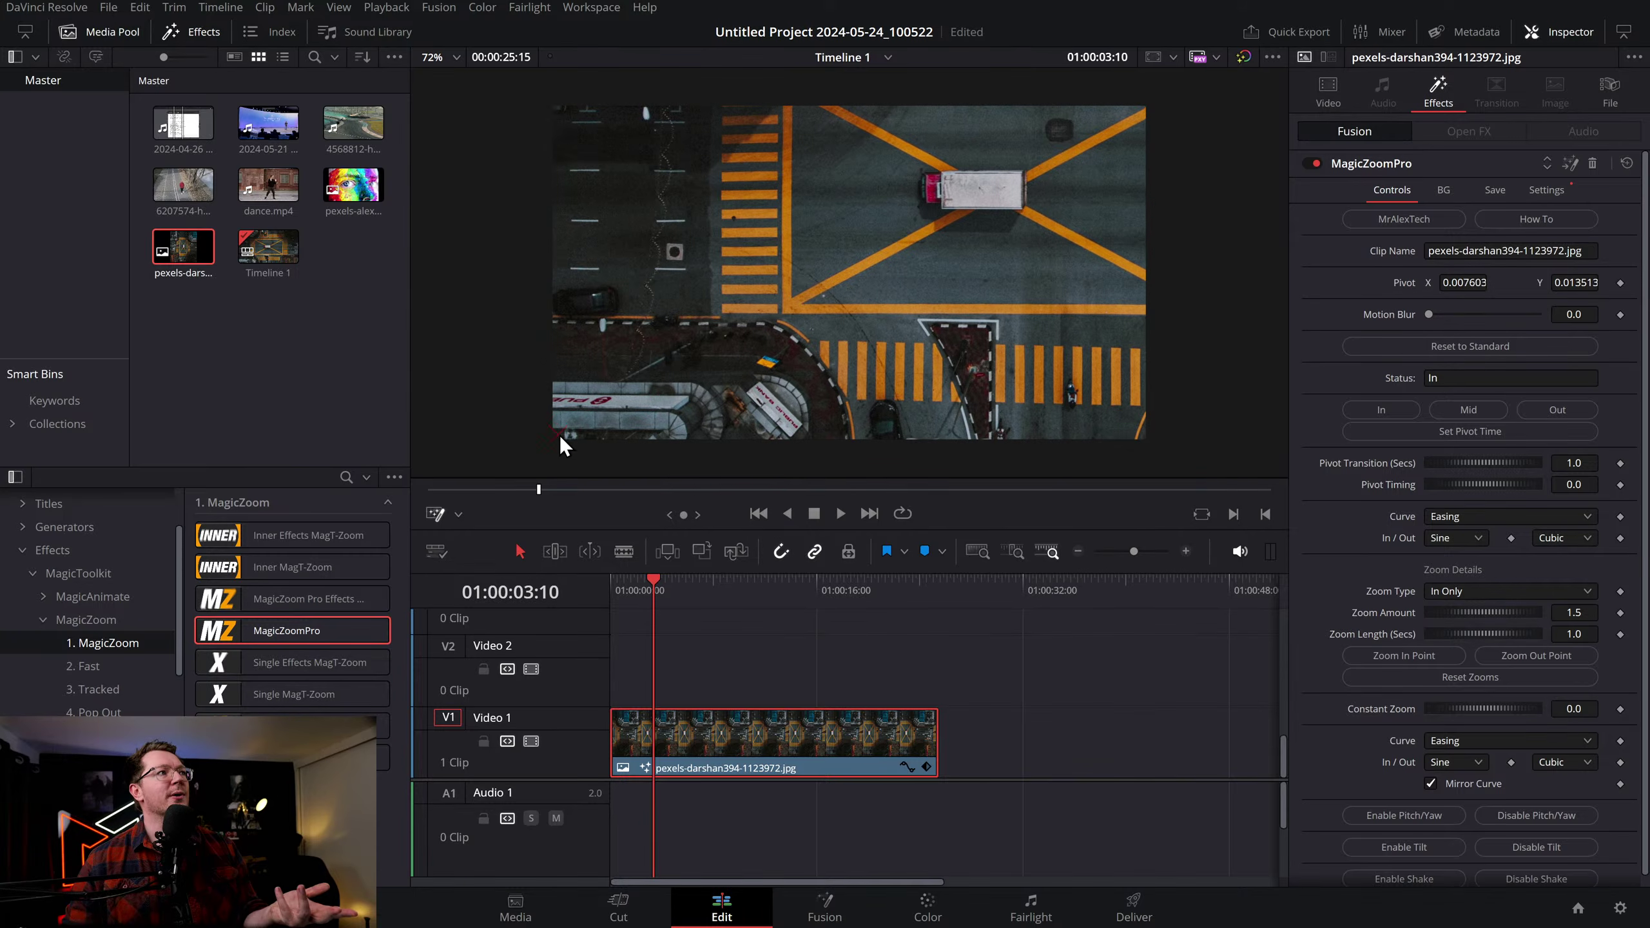
Split the clip at 01:00:04:08 and set the new segment to Mid with its pivot at about X 0.97, Y 1.00
key("space")
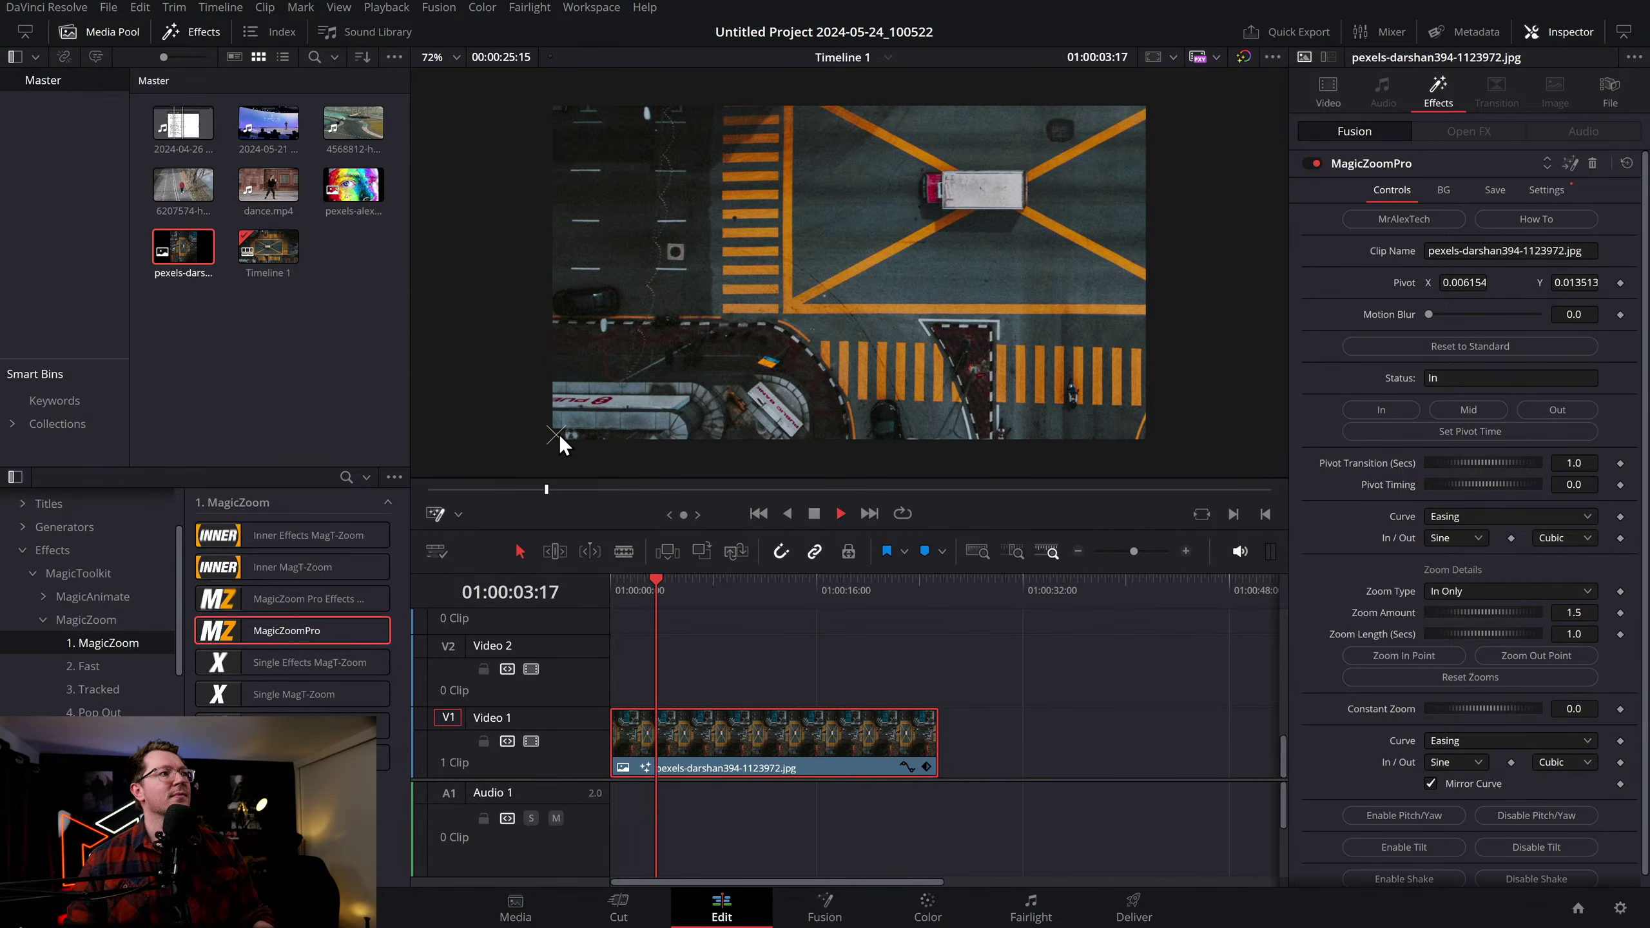
key("ctrl+b")
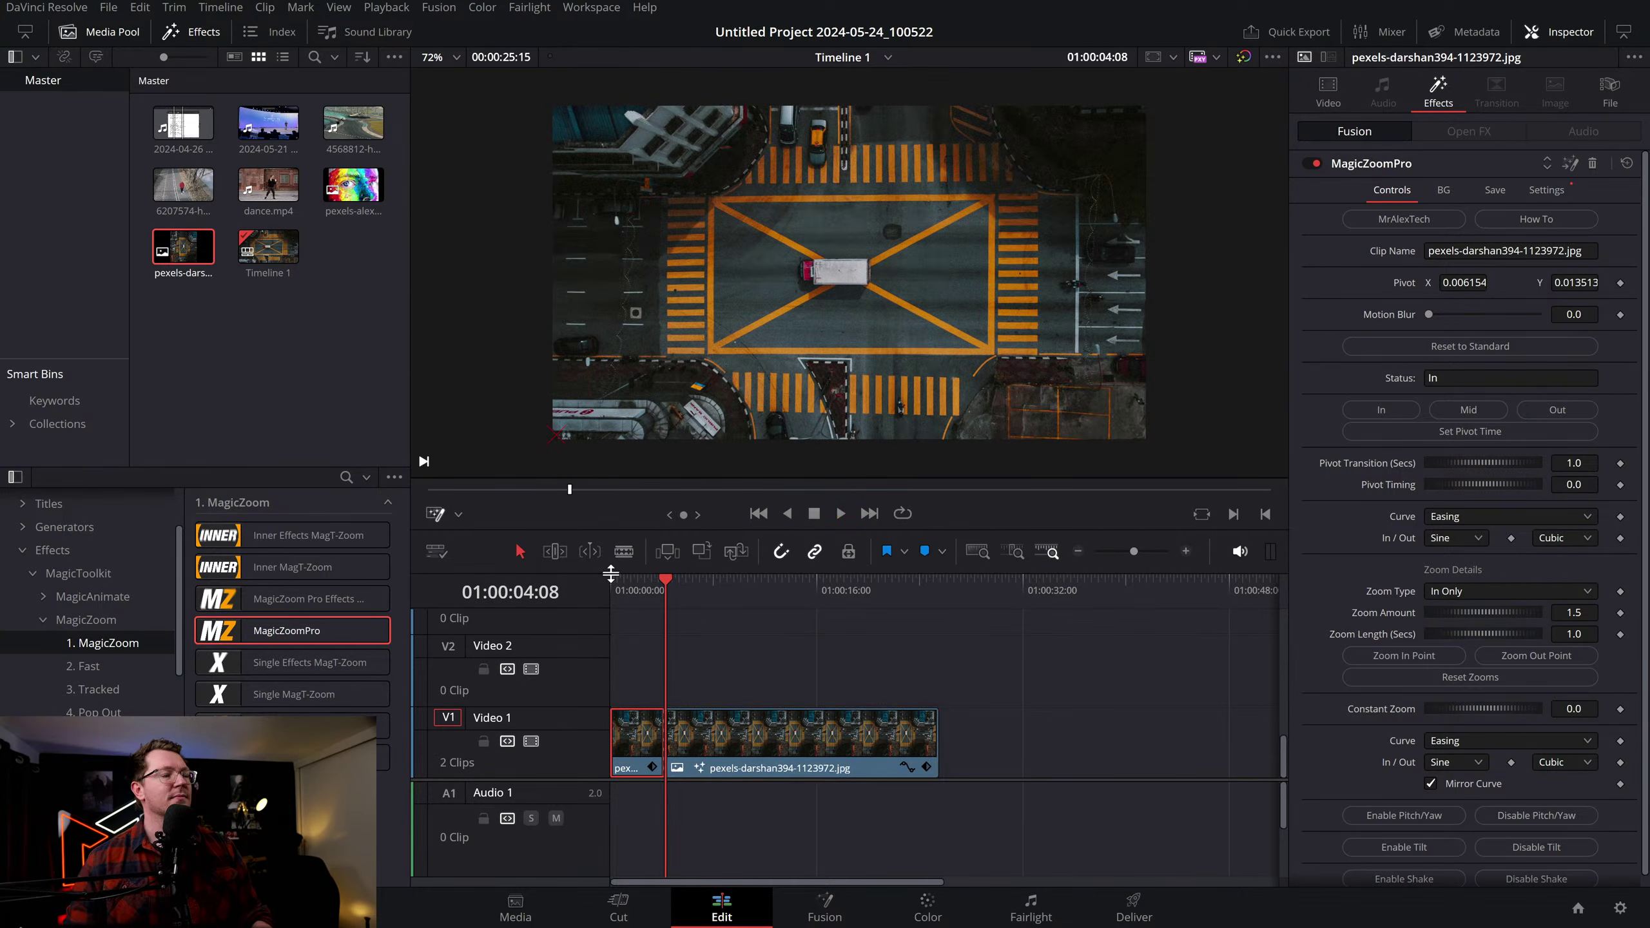
left_click(753, 746)
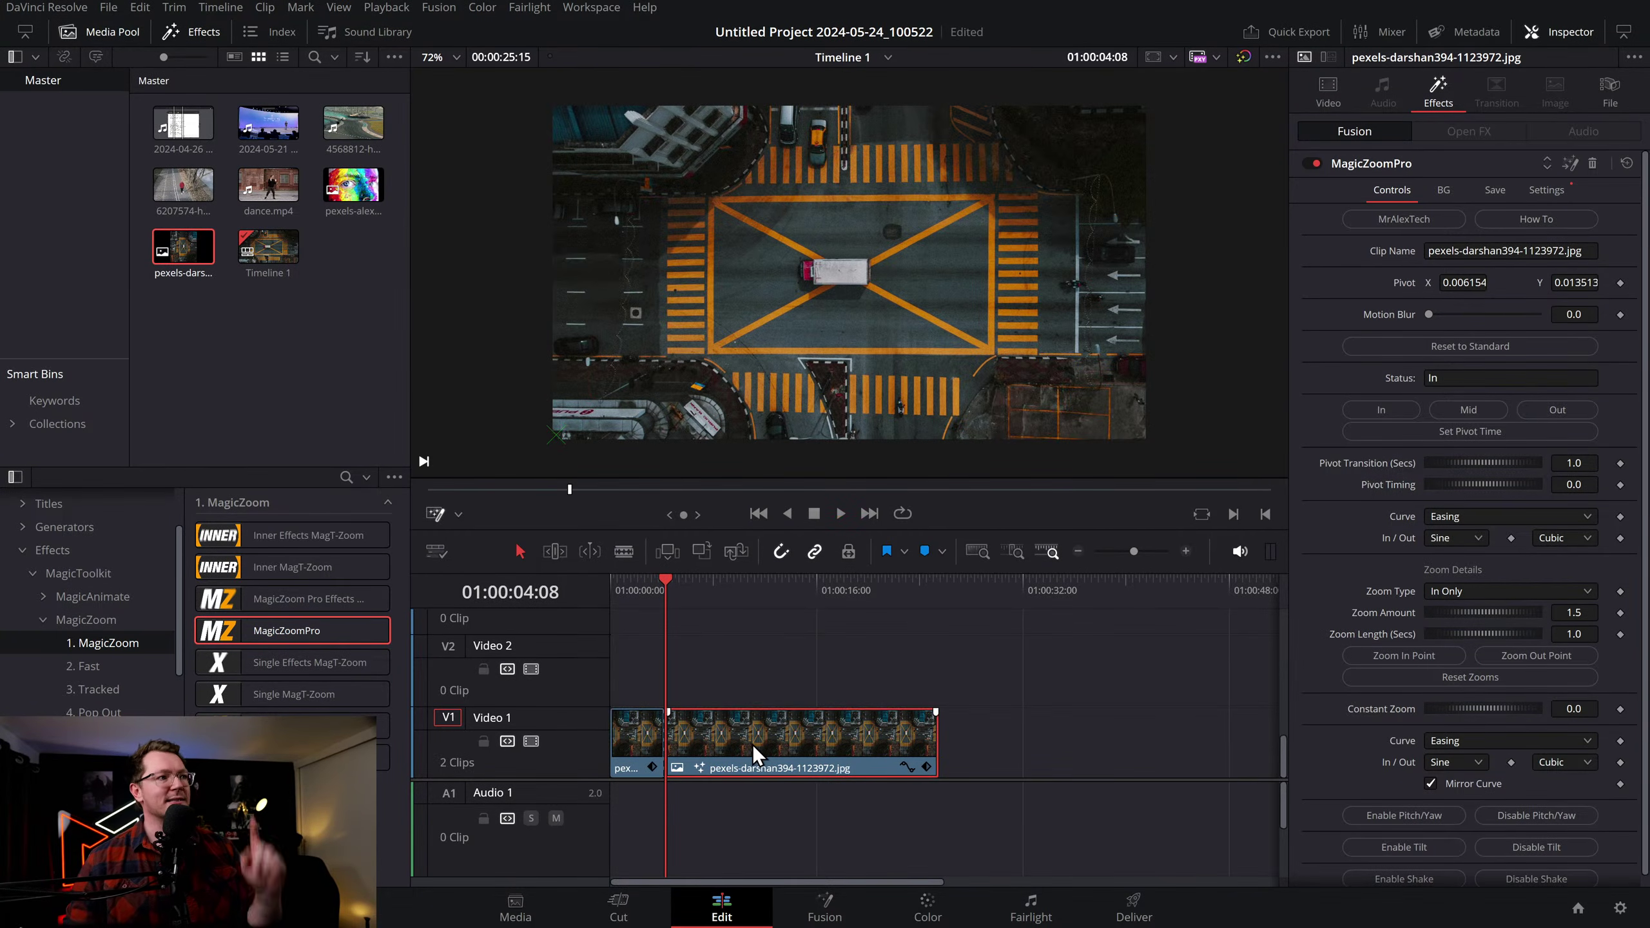
left_click(1469, 412)
key("space")
key("space")
left_click_drag(851, 275, 1131, 109)
Split the clip at 01:00:08:13, keeping the new segment's Mid settings, and preview it
key("space")
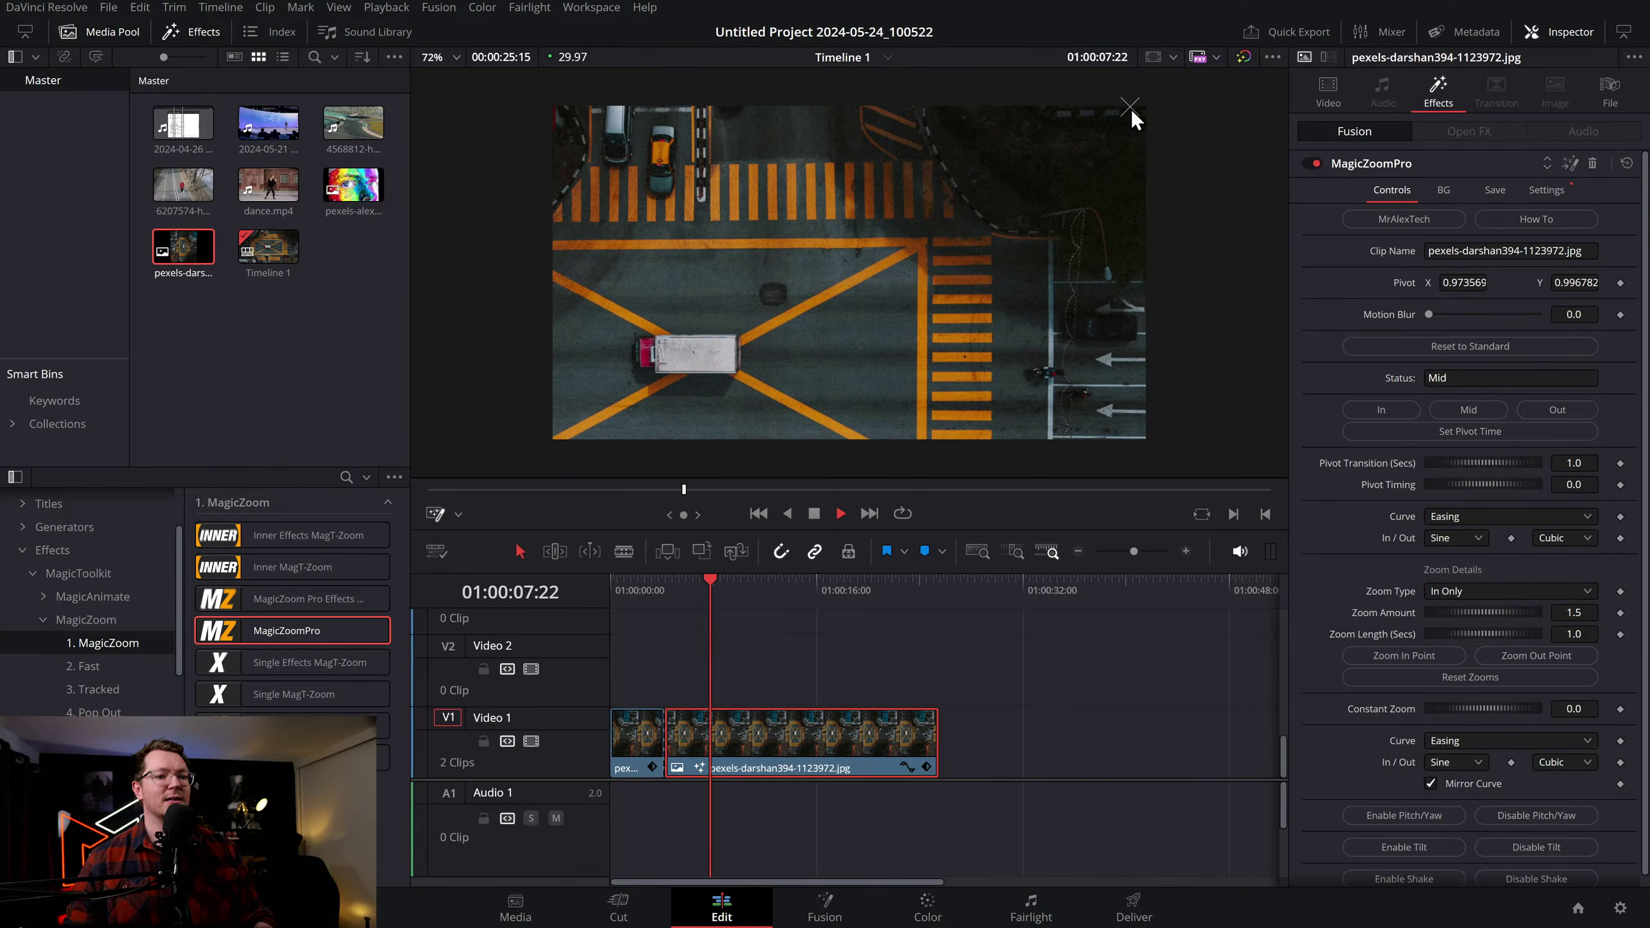
key("space")
key("ctrl+b")
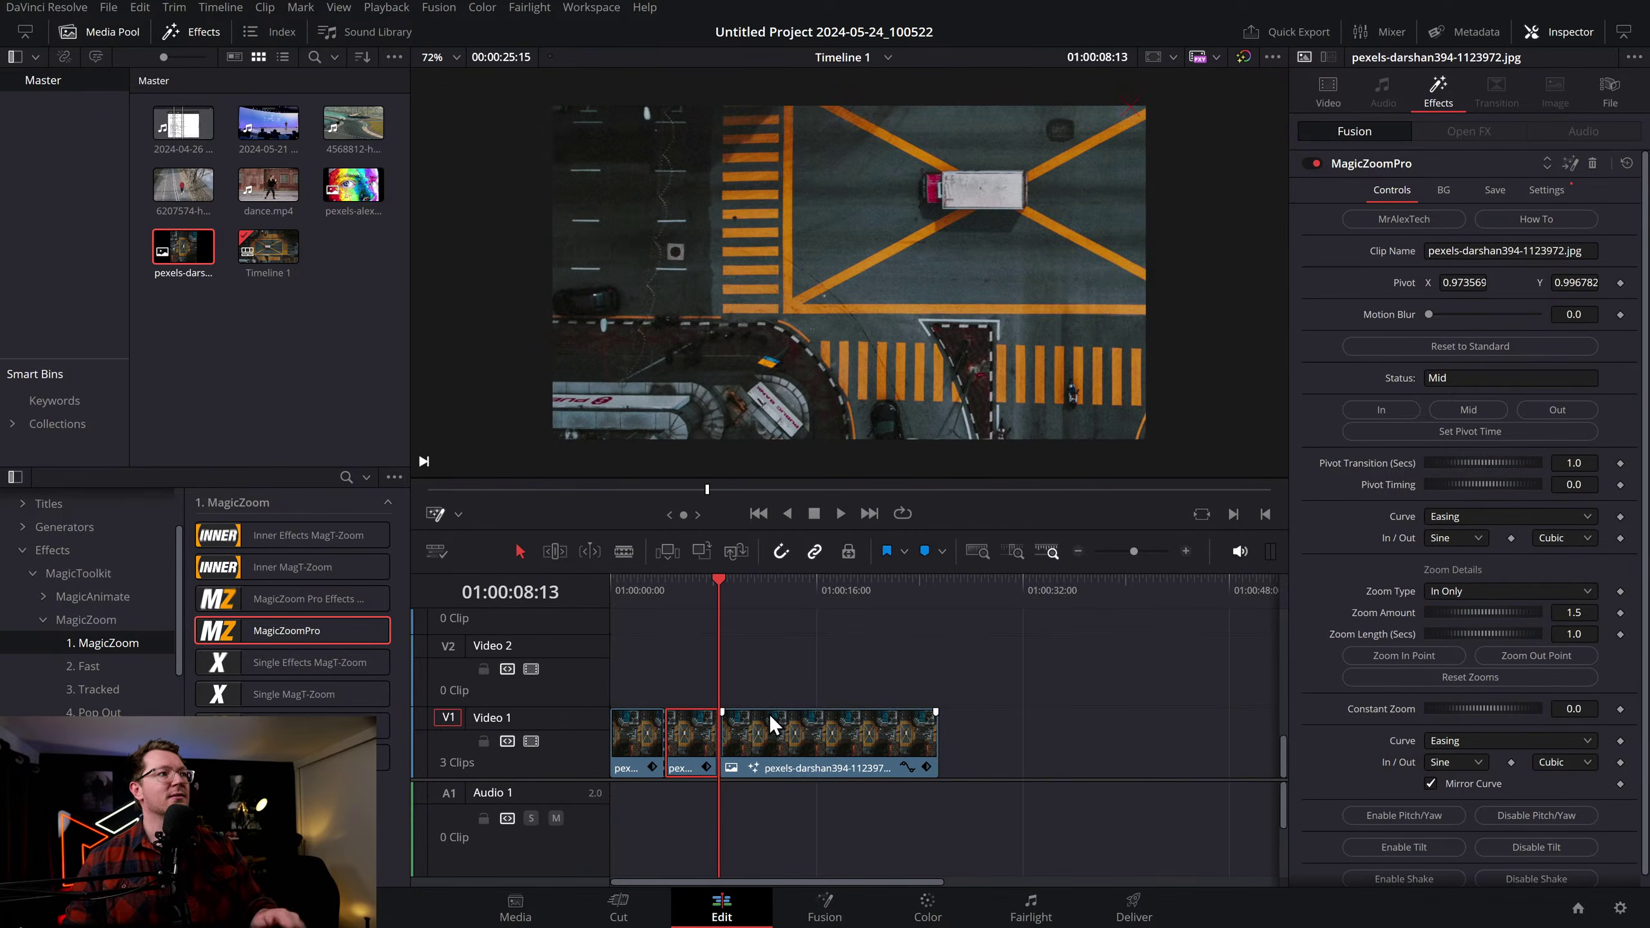
key("ctrl+s")
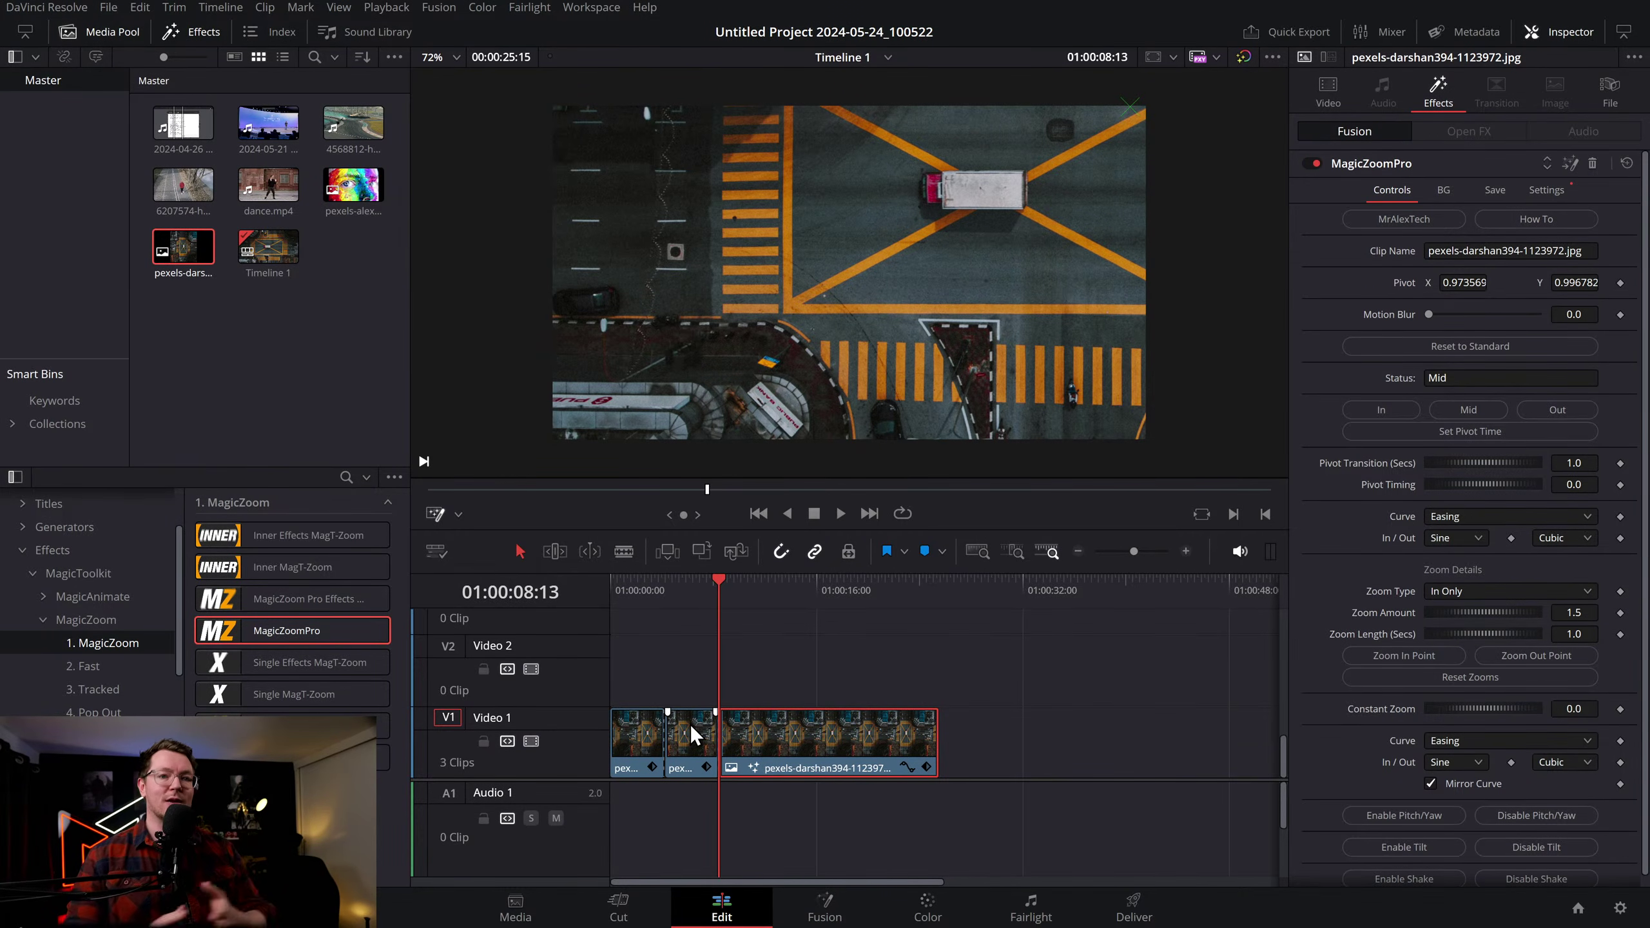
key("space")
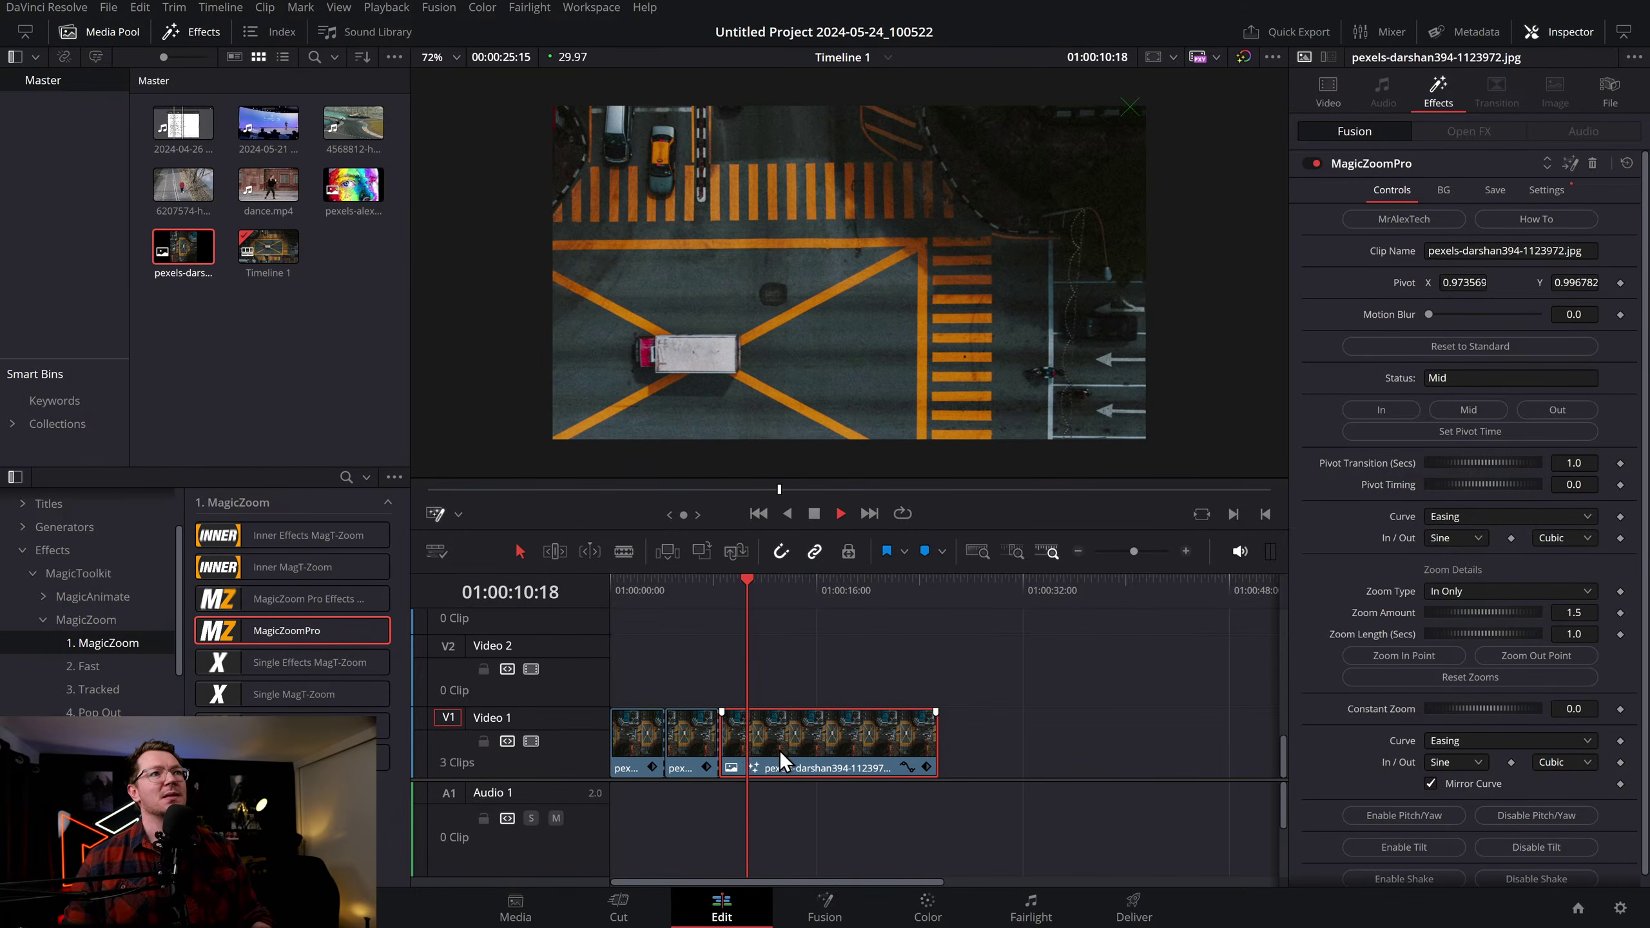
key("space")
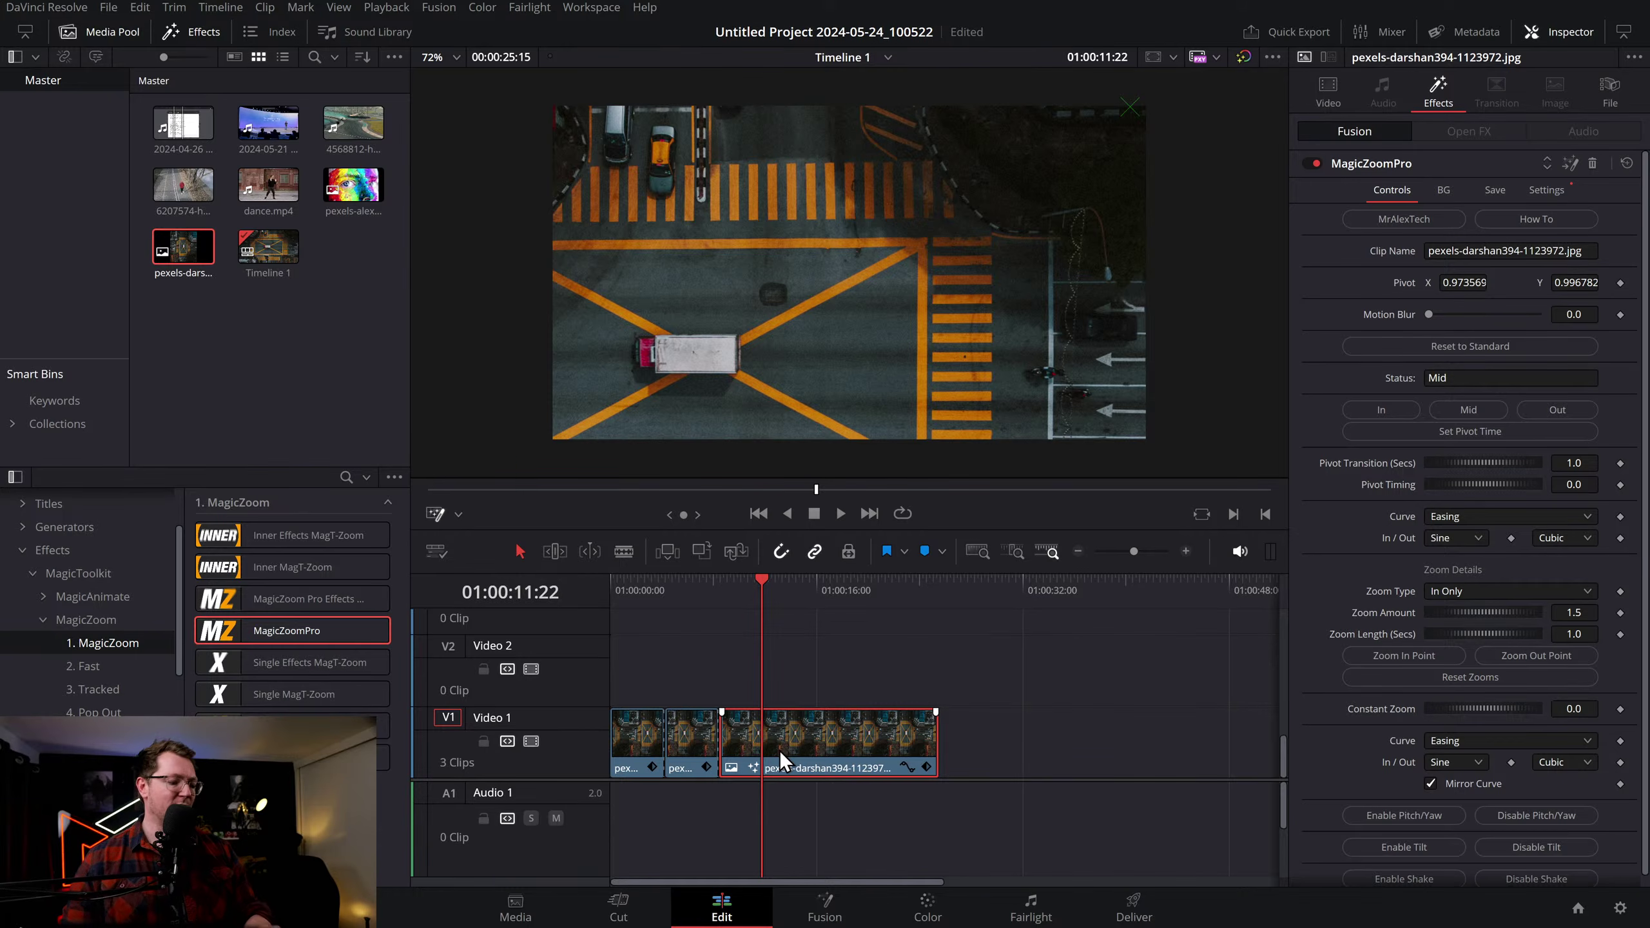
Split the clip at 01:00:12:15, swap the last segment's Mid so its pivot is X 0.5, Y 0.5, and preview the move
key("space")
key("space")
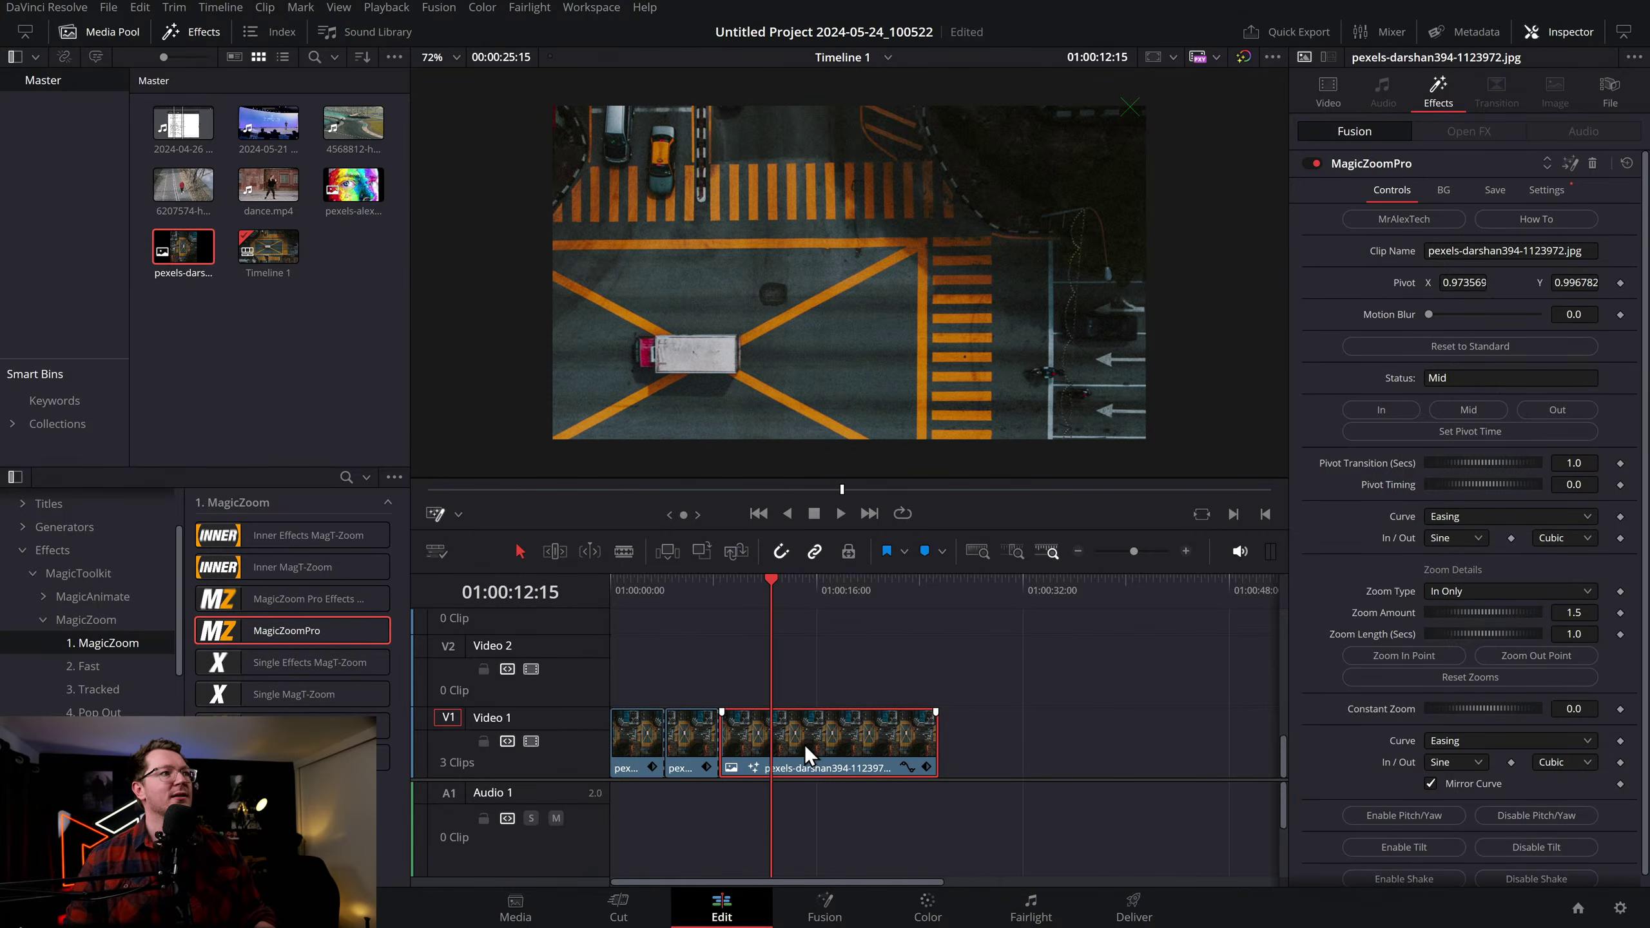
key("ctrl+b")
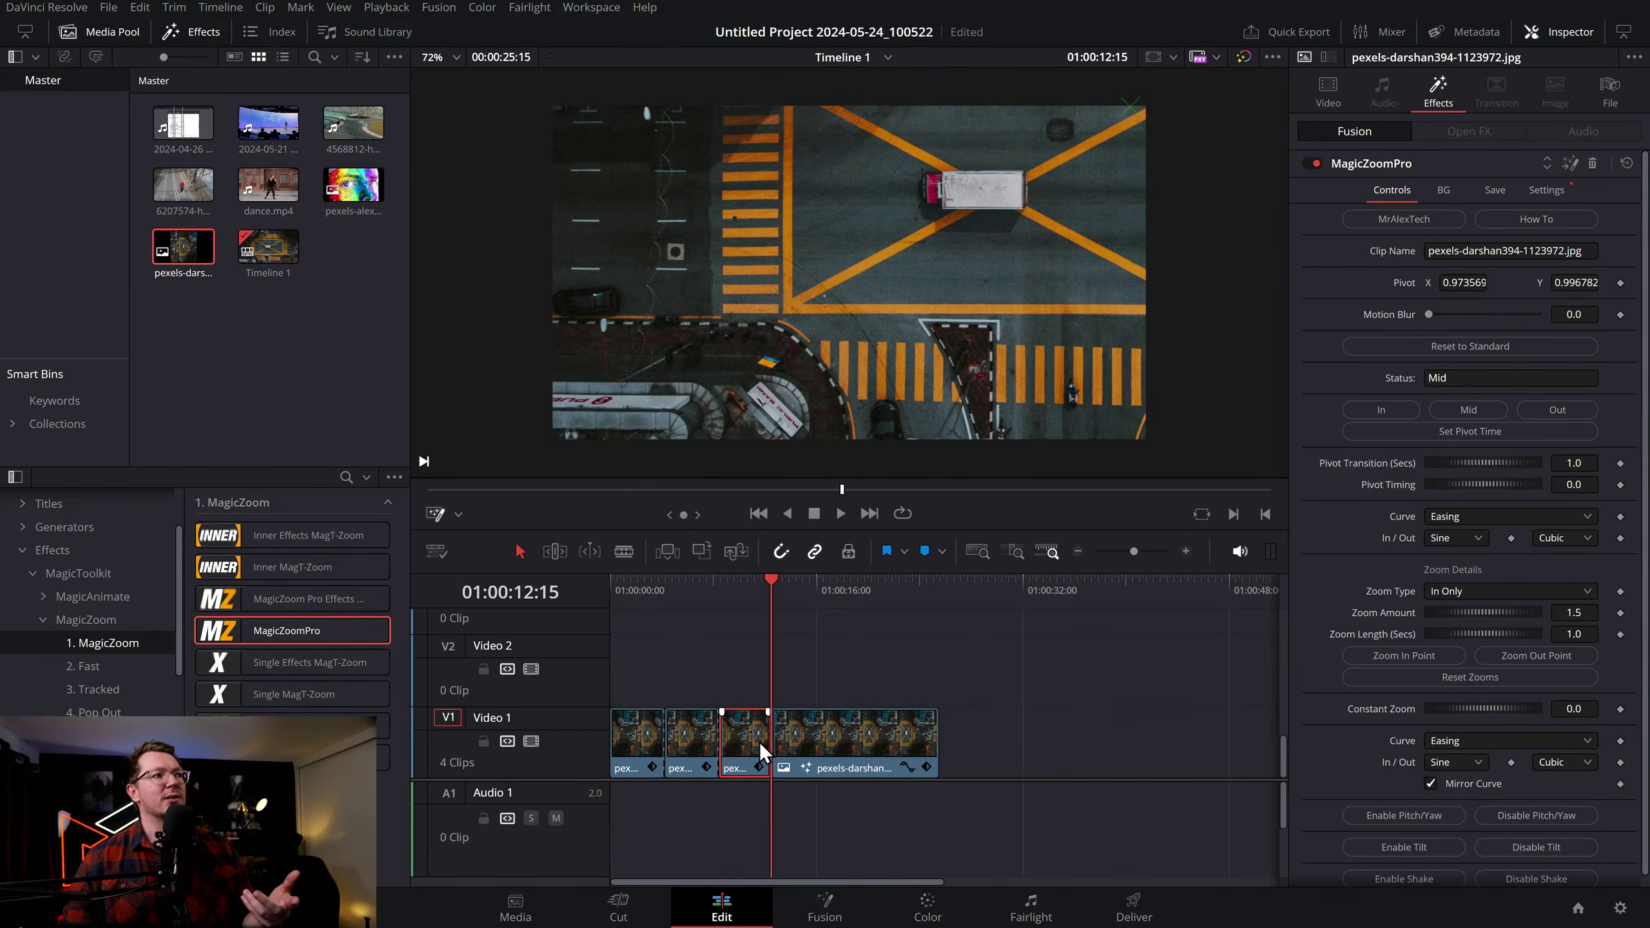
left_click(817, 735)
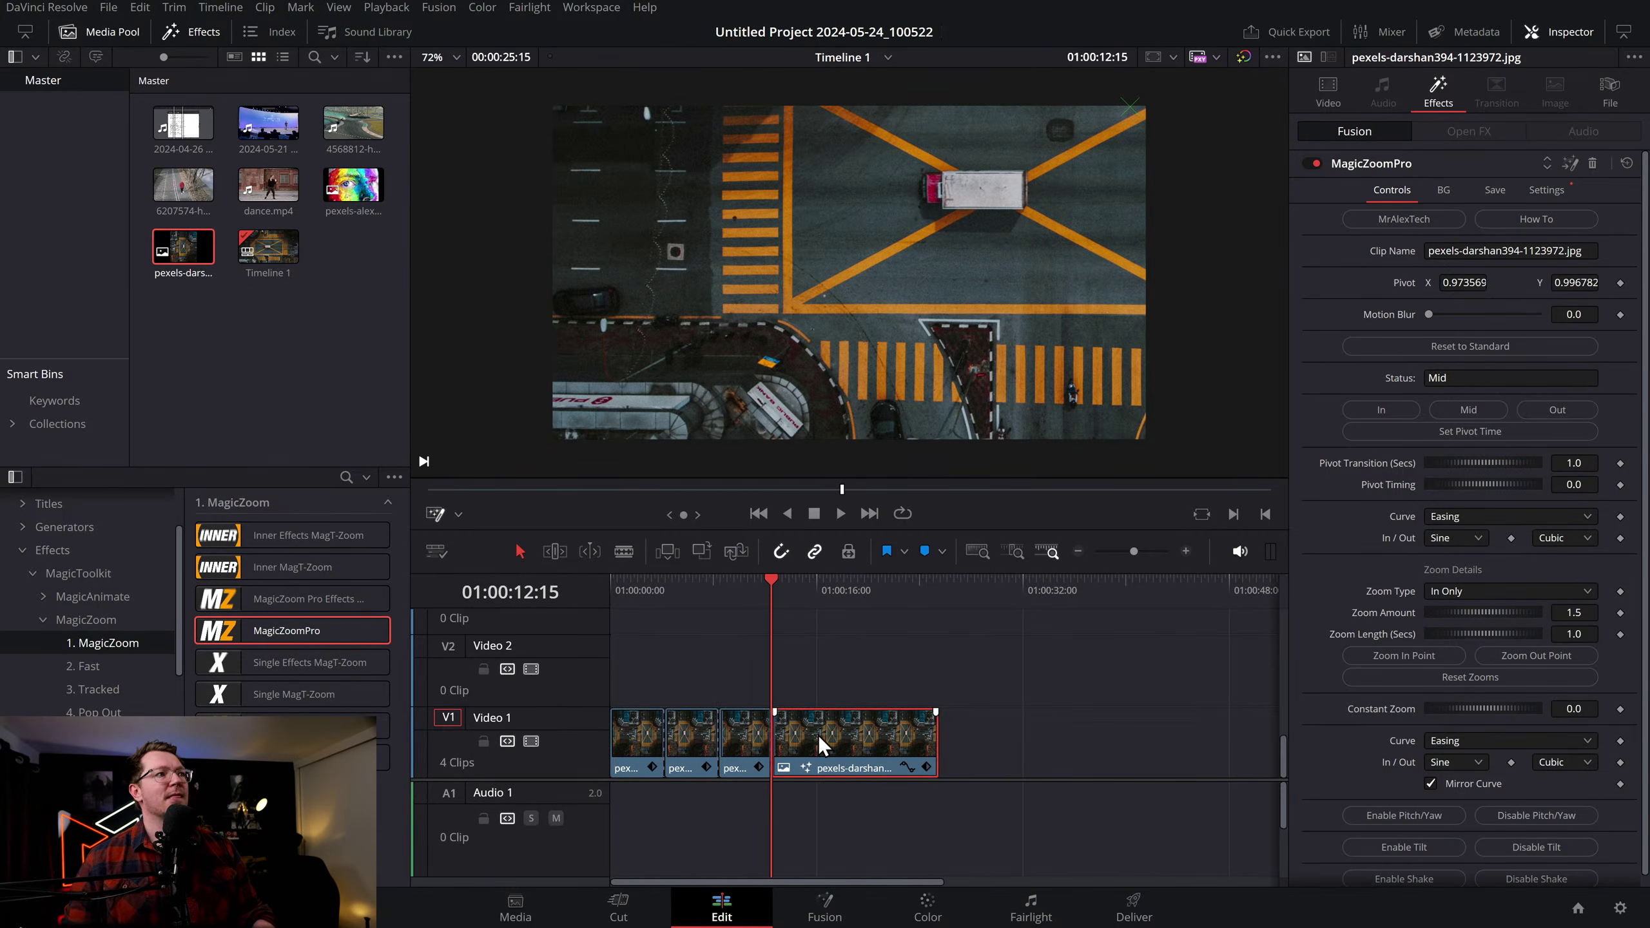
left_click(1469, 411)
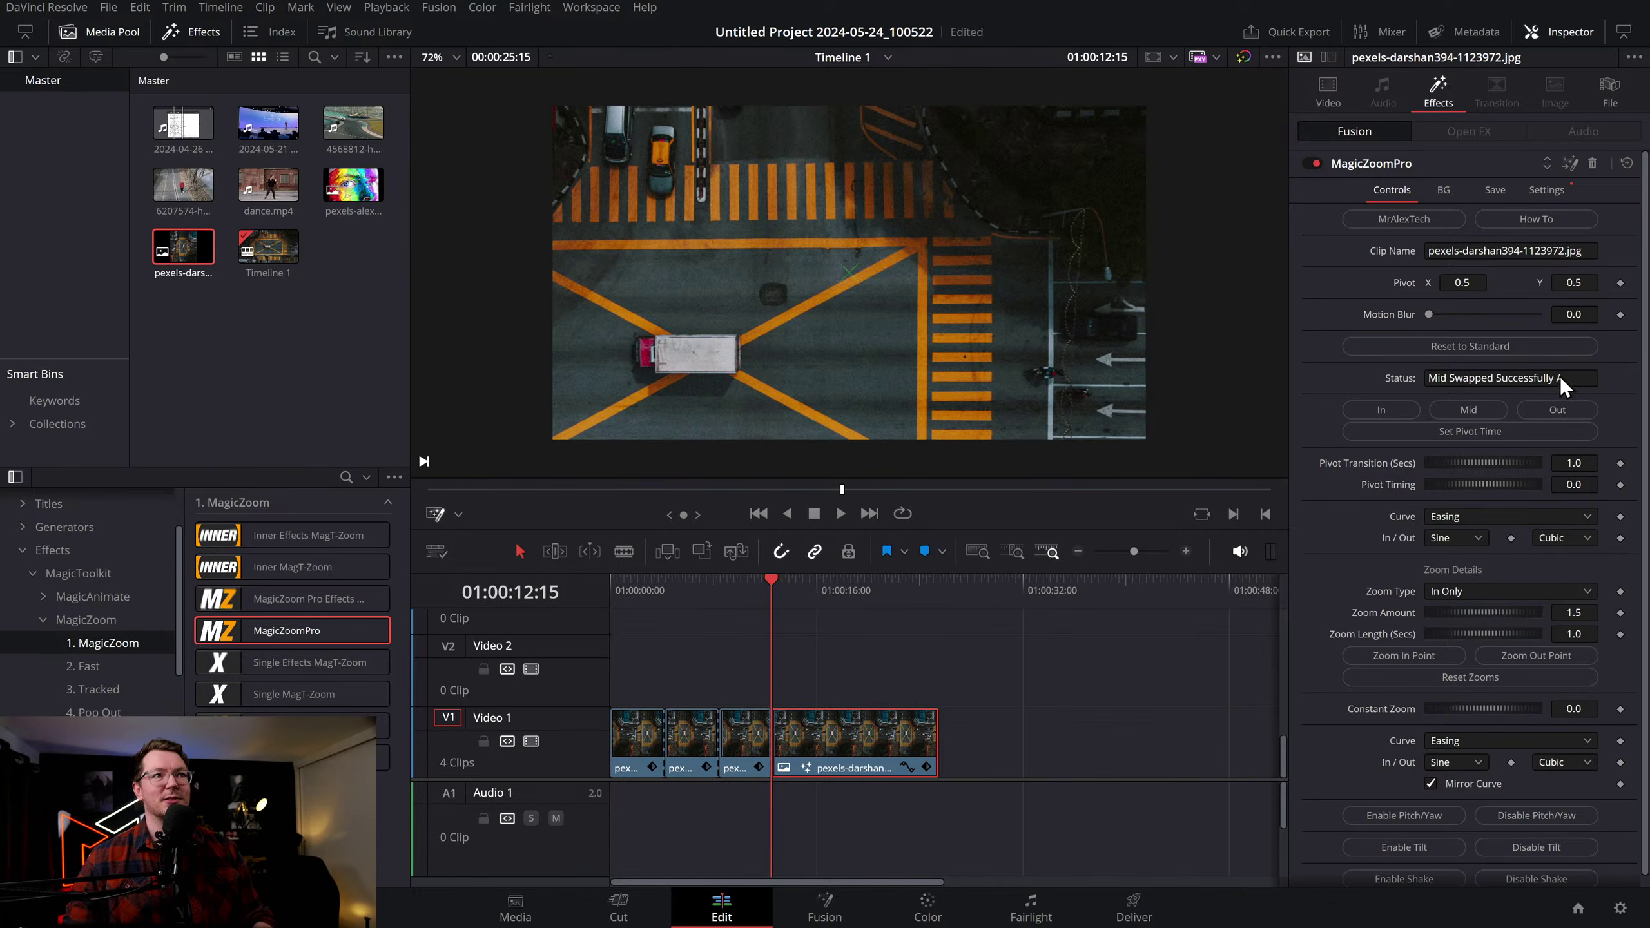
key("space")
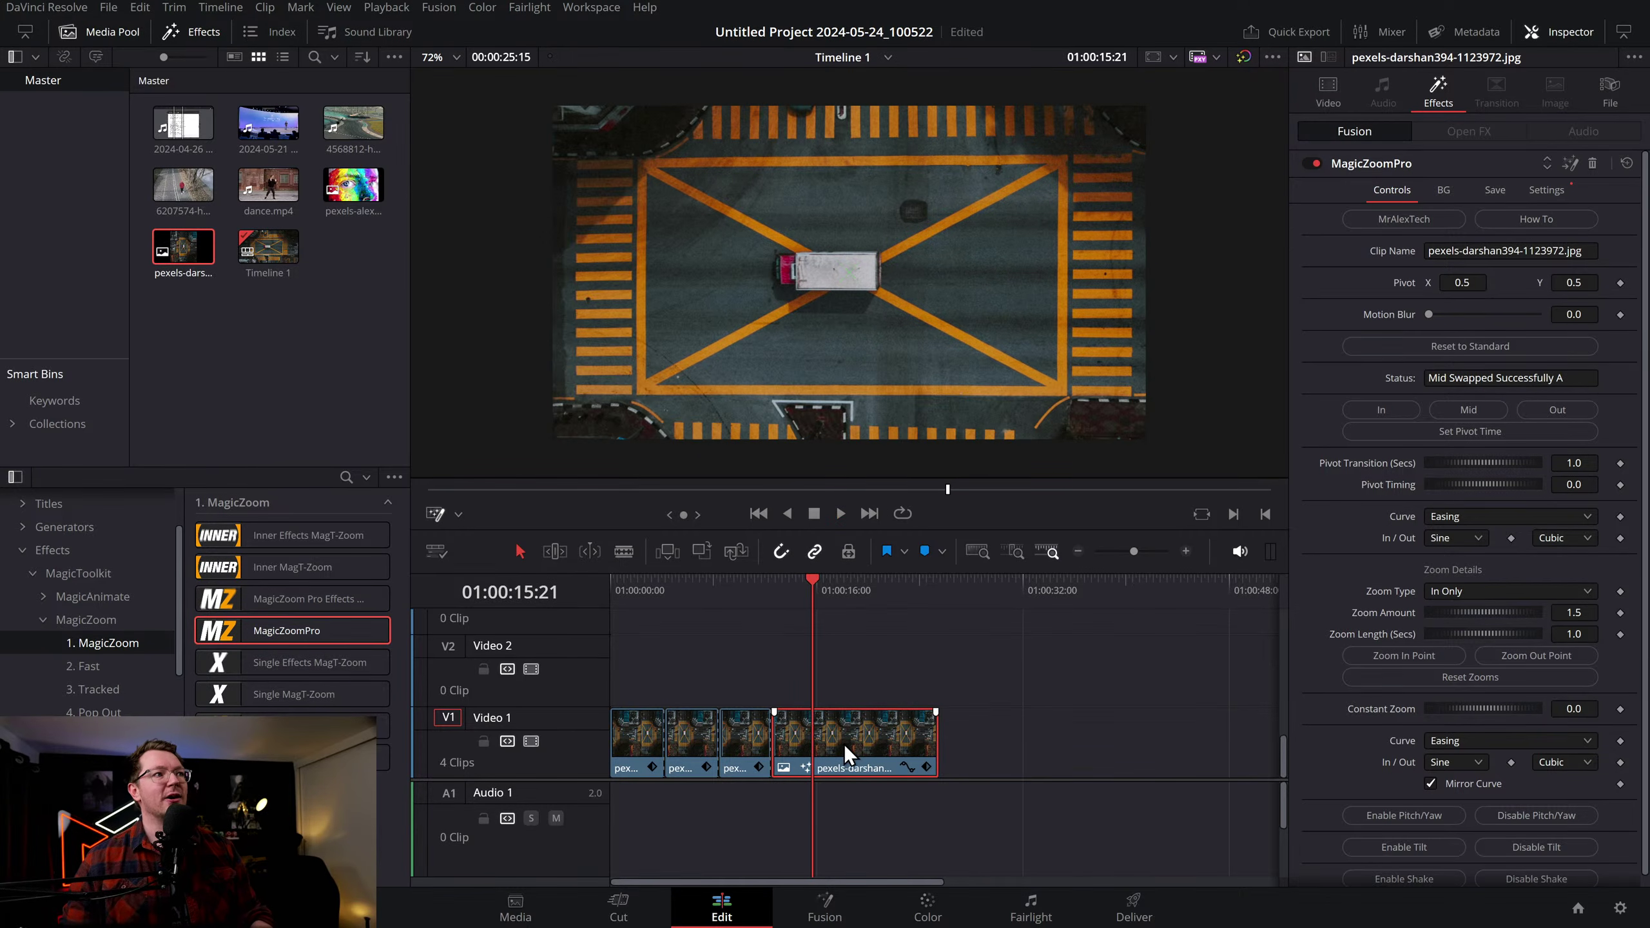
Split the clip at 01:00:15:21 and play across the new cut
key("ctrl+b")
key("/")
left_click(840, 645)
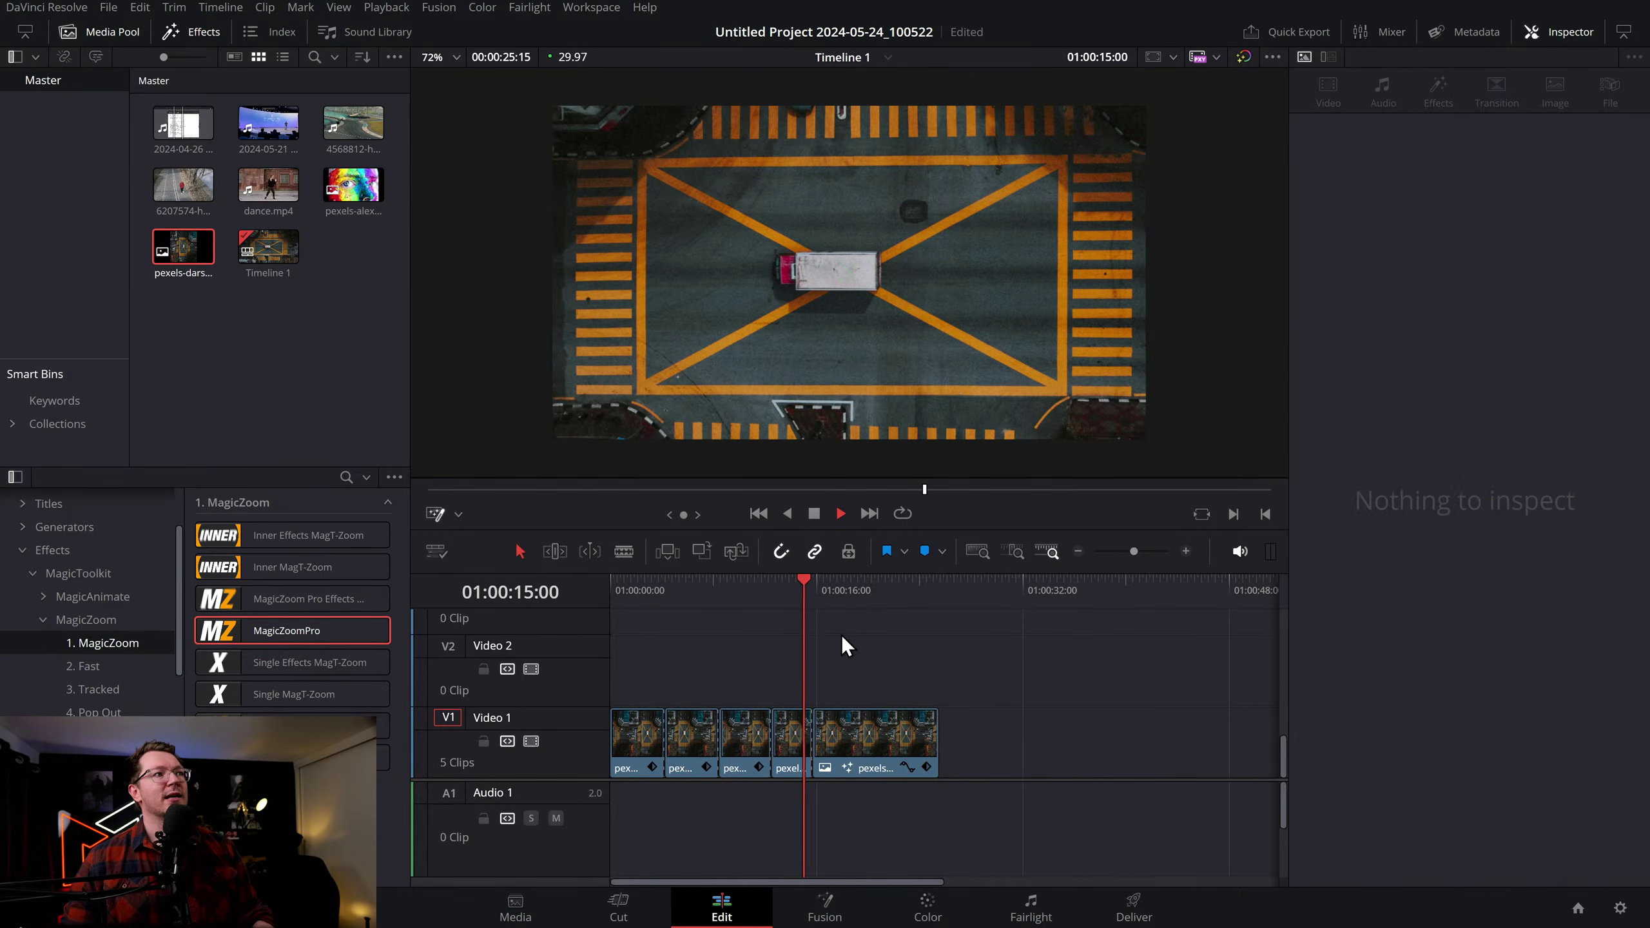
key("space")
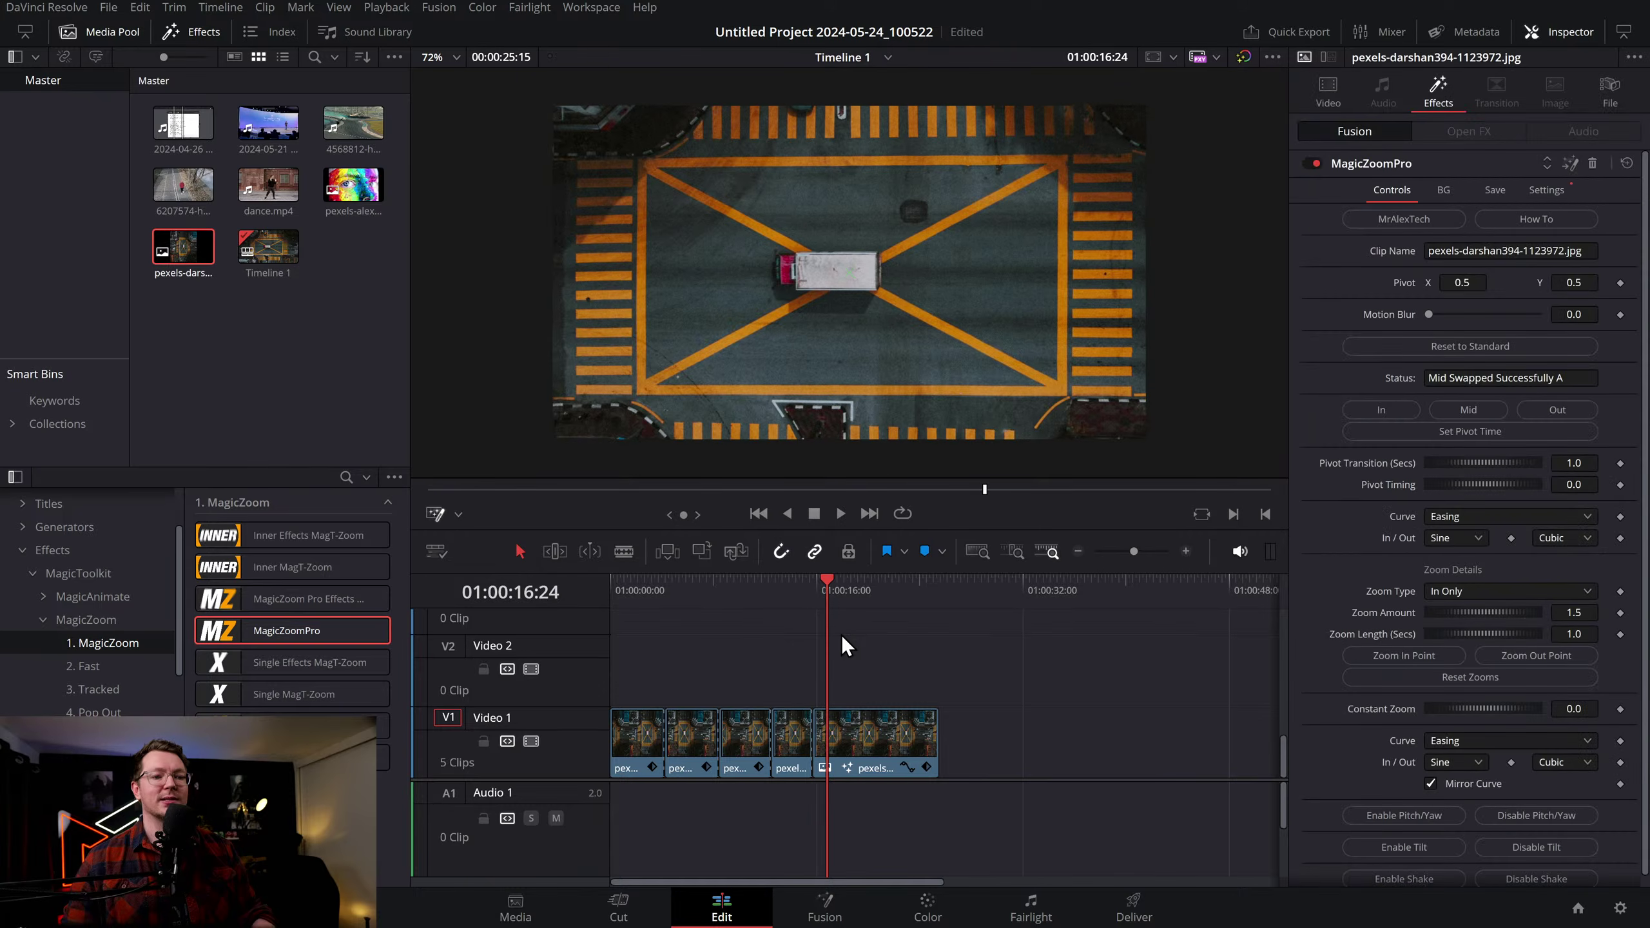
Swap the Mid setting on the segment starting at 01:00:15:21 and preview it across the cut
left_click(862, 741)
left_click(799, 734)
left_click(875, 738)
left_click(1470, 411)
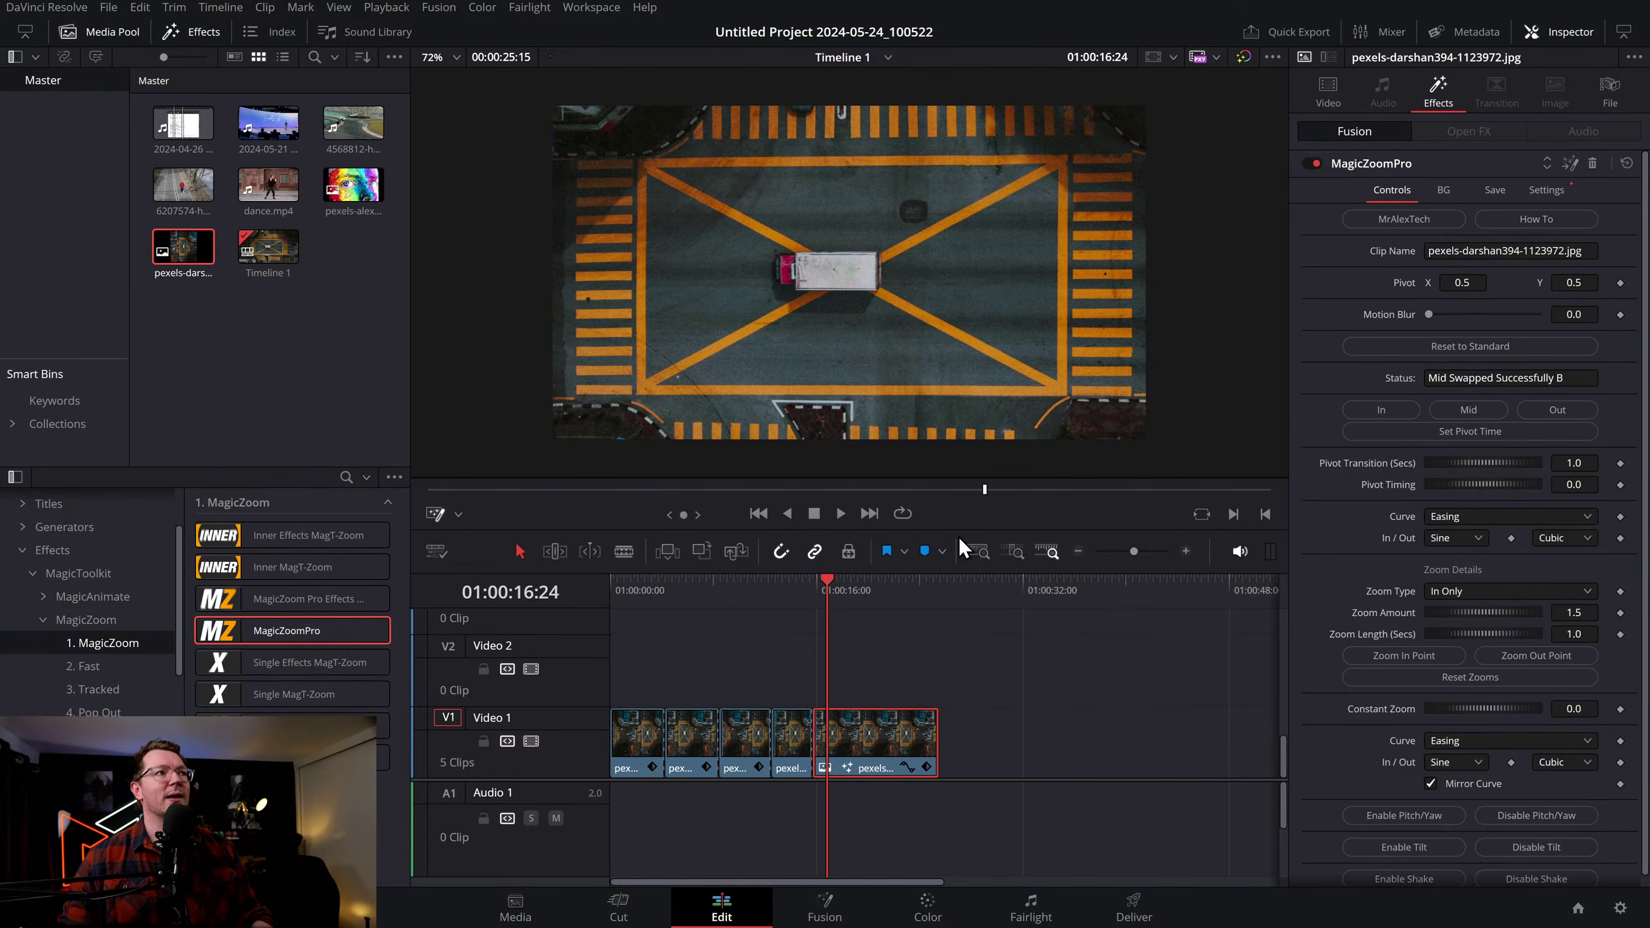
left_click_drag(820, 601, 803, 593)
key("space")
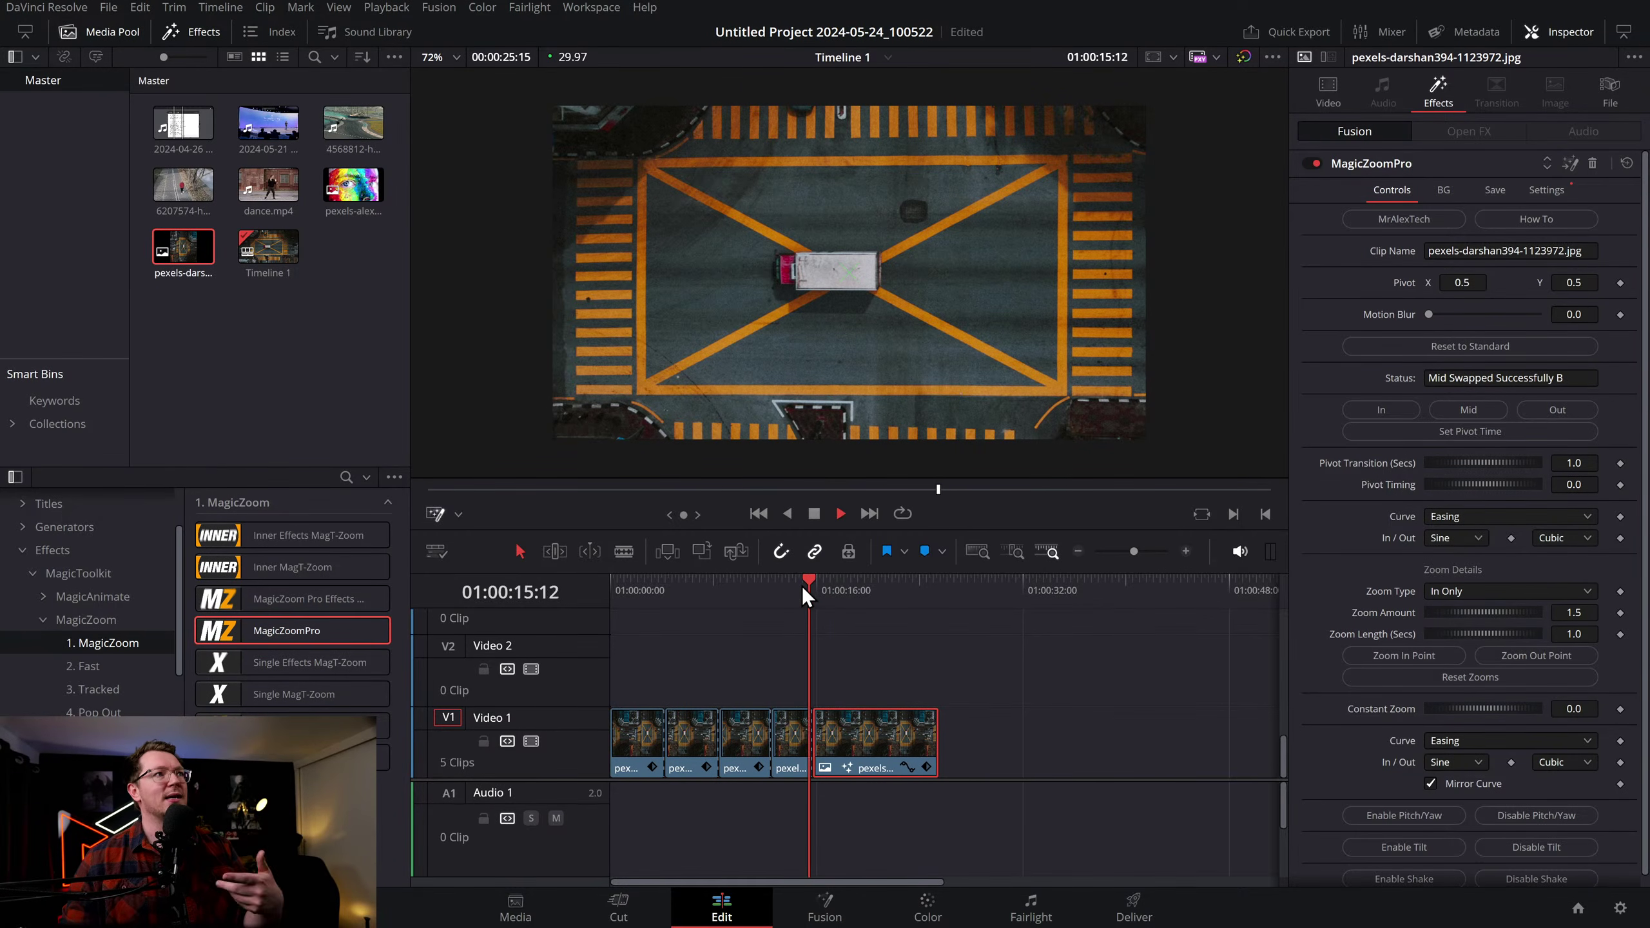
Stop playback and move the last segment's pivot to the lower-right corner of the frame
key("space")
left_click_drag(845, 272, 1126, 436)
Reduce the timeline to one image clip extended to 00:00:31:08 and remove its MagicZoomPro effect
mouse_move(1007, 744)
left_mouse_down()
mouse_move(686, 716)
mouse_move(1011, 745)
left_mouse_up()
key("Delete")
left_click(974, 738)
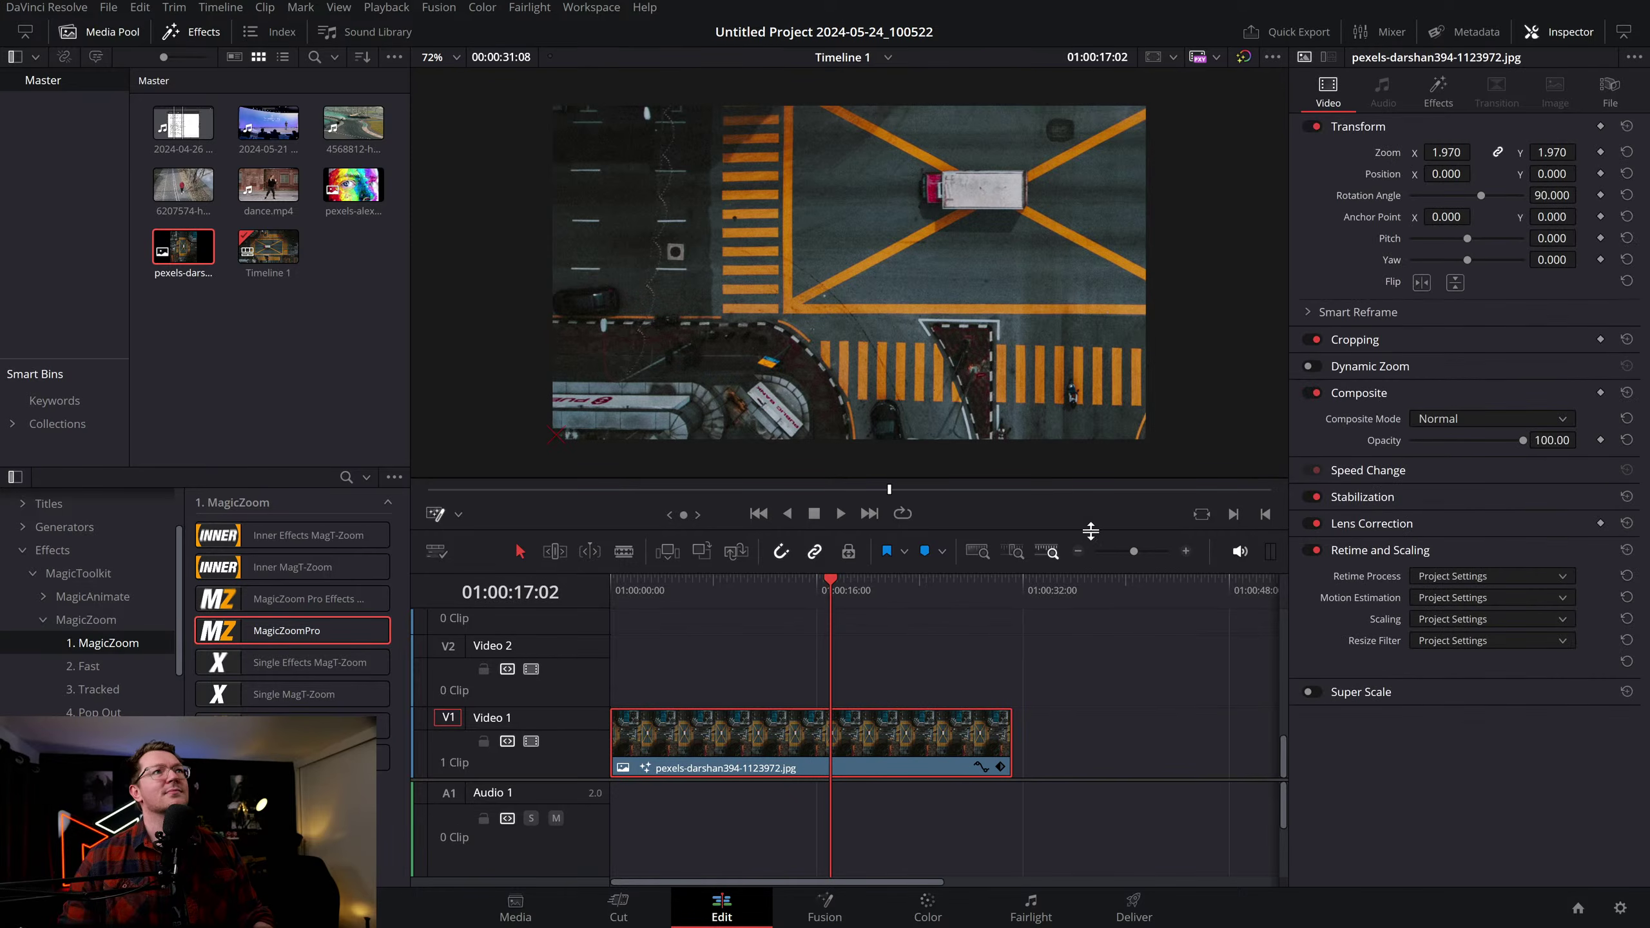
left_click(1439, 97)
left_click(1591, 170)
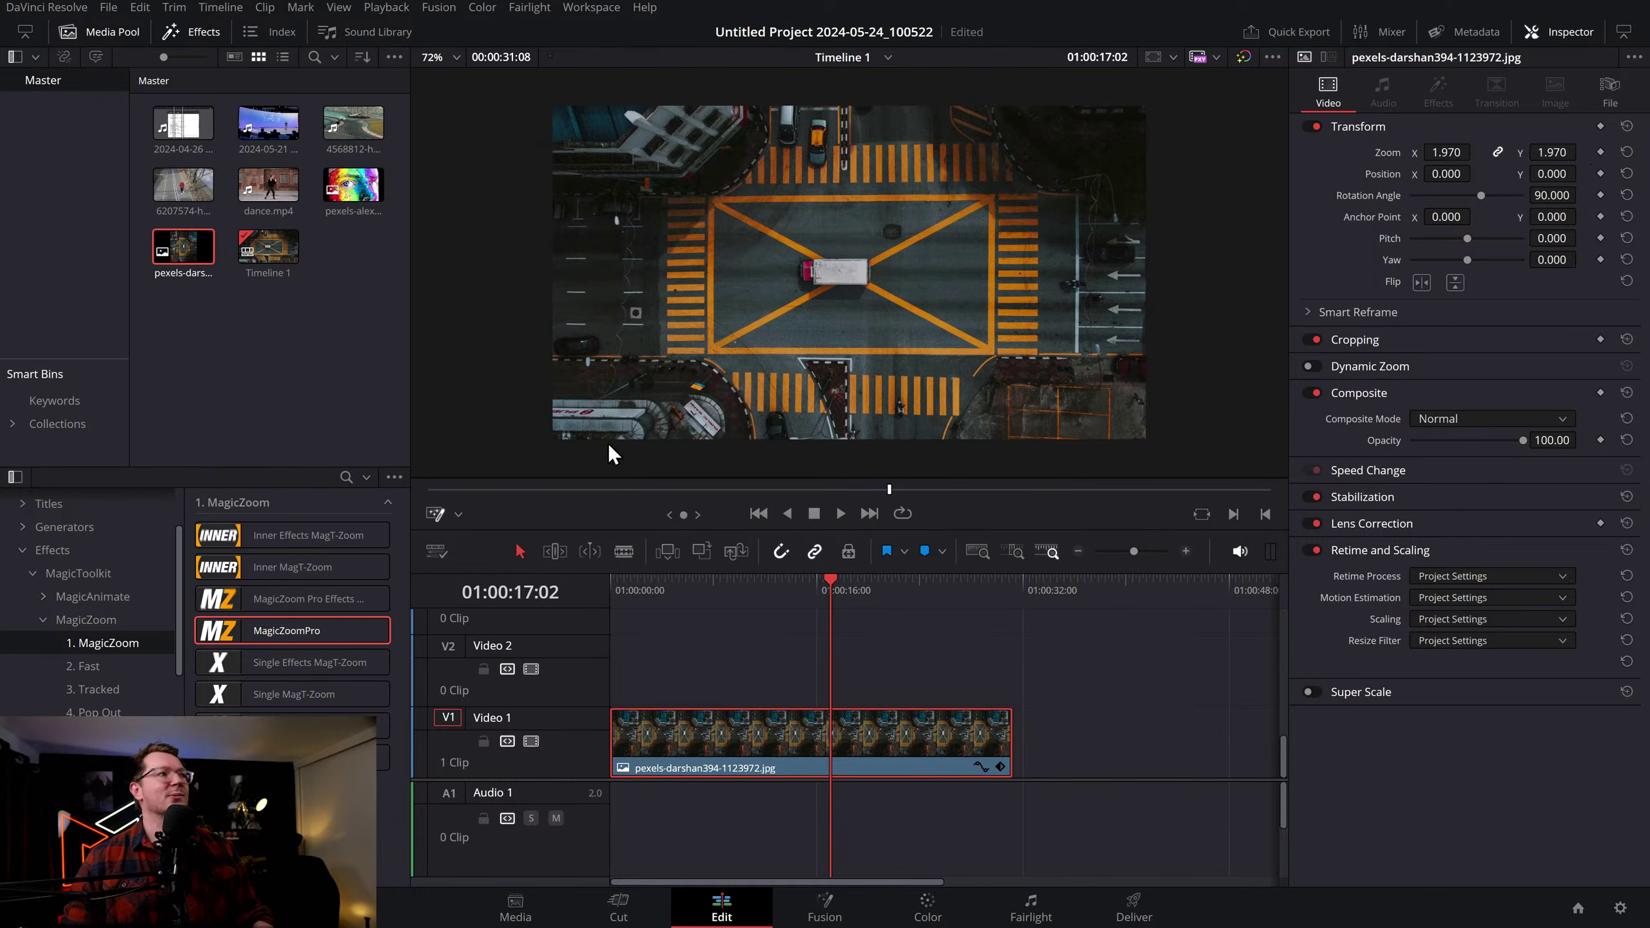
Apply a fresh MagicZoomPro effect to the image clip with Motion Blur 1.0 and preview it from the start
left_click_drag(286, 631, 755, 738)
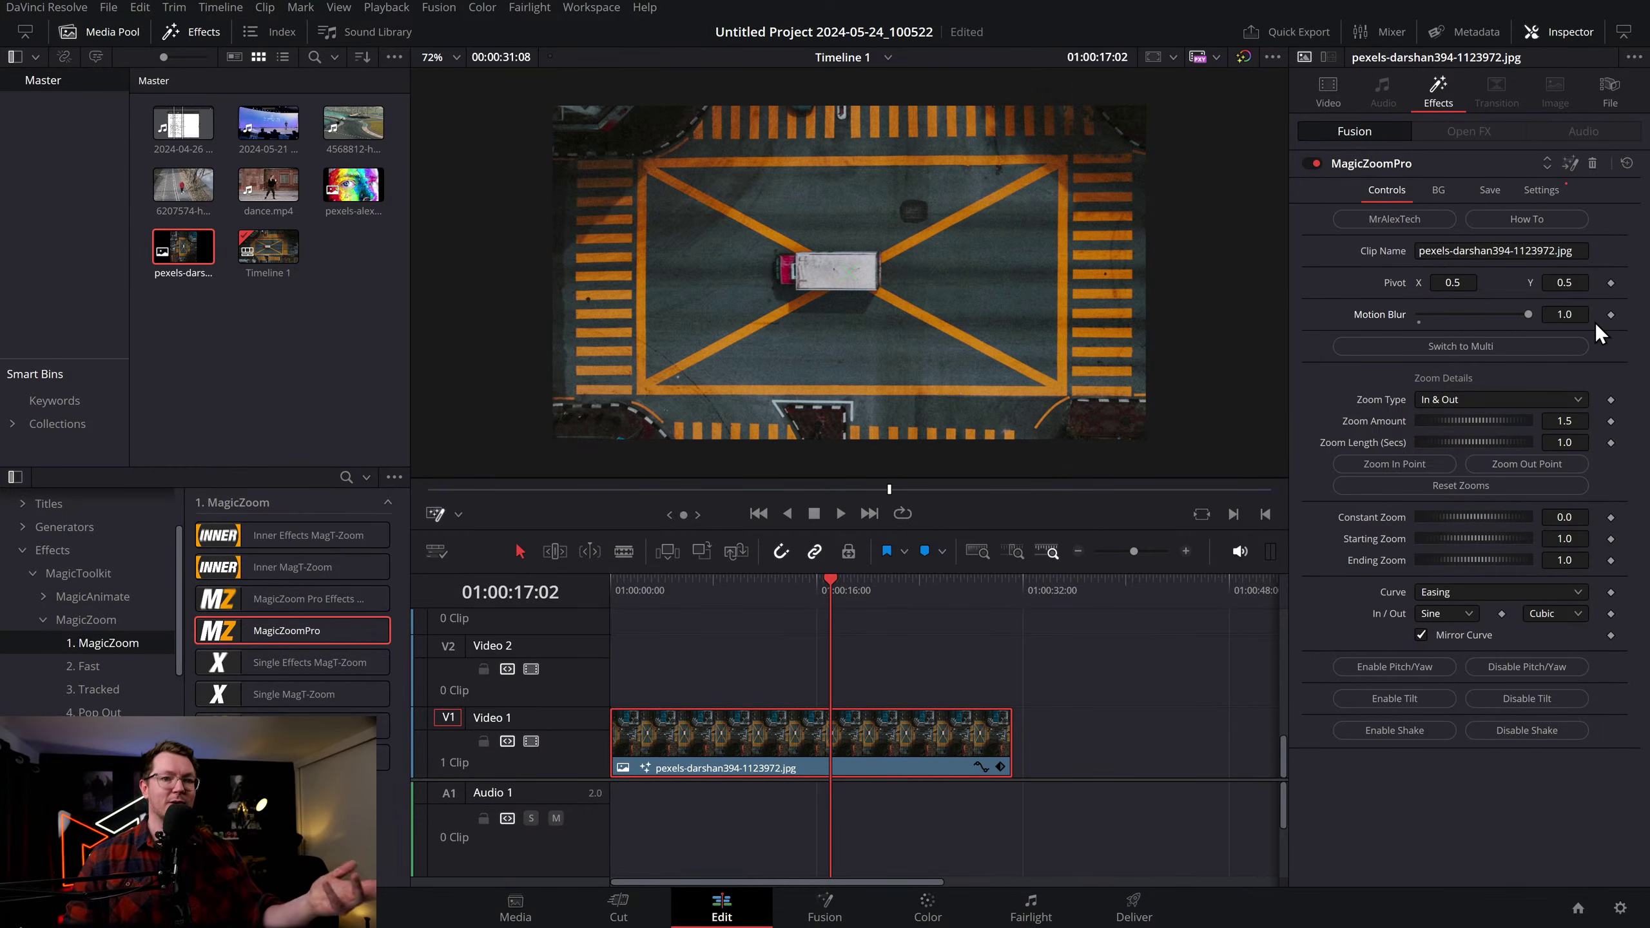
left_click(614, 590)
key("space")
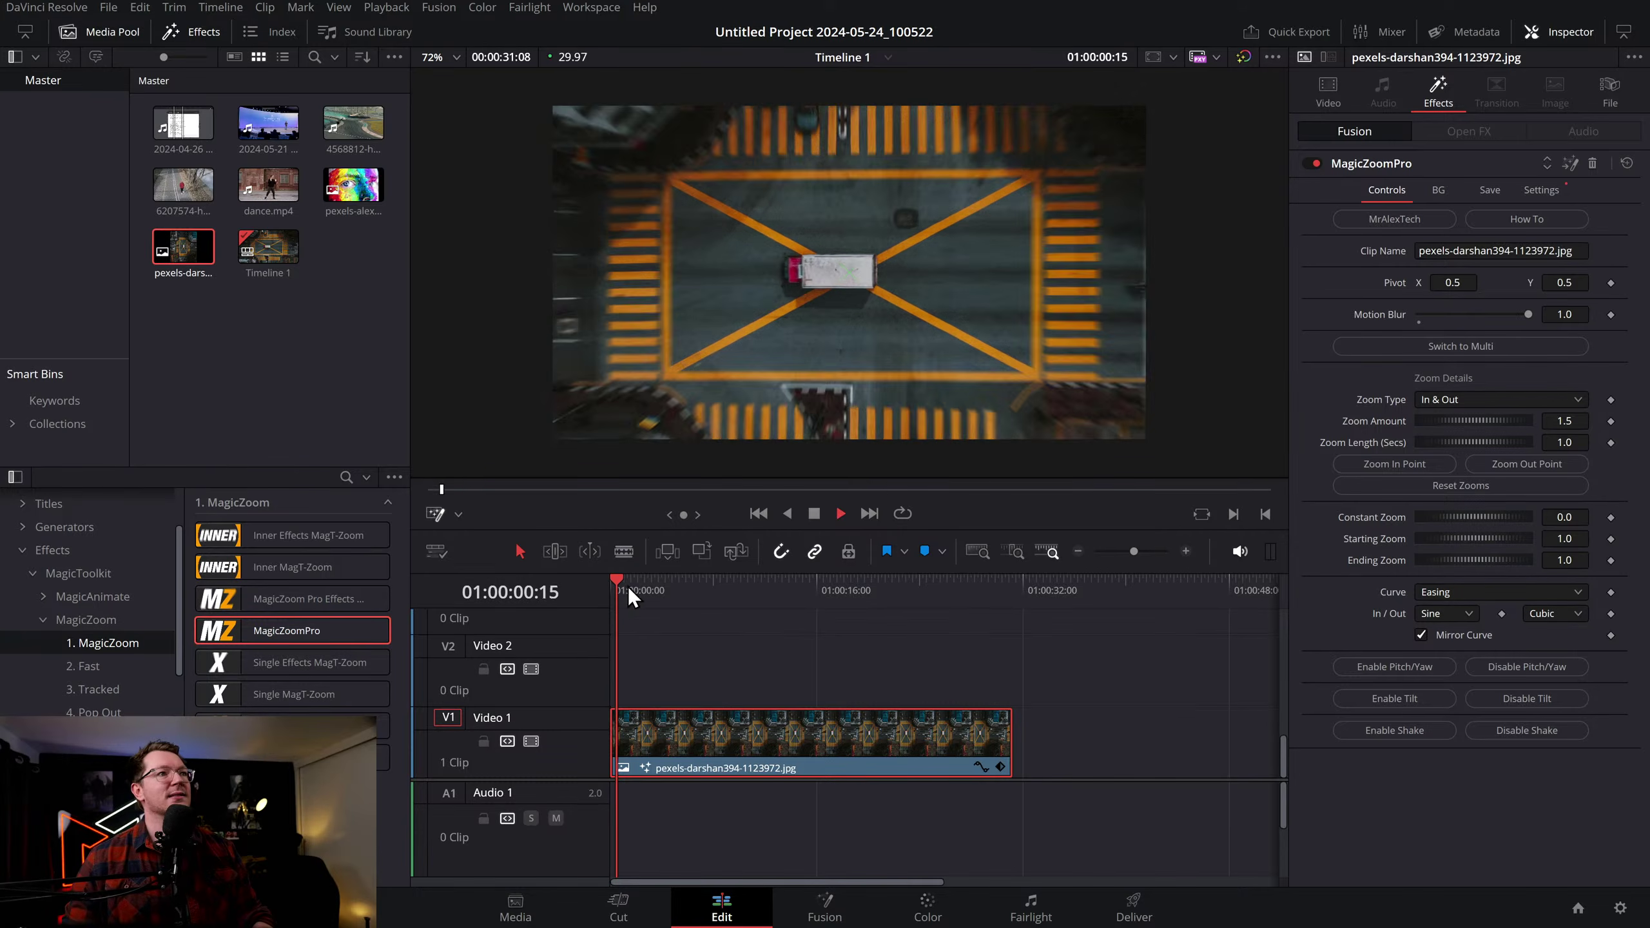
Enable Pitch/Yaw on the effect with Pitch 2.0 and Yaw -1.97, and enable Tilt
left_click(1430, 668)
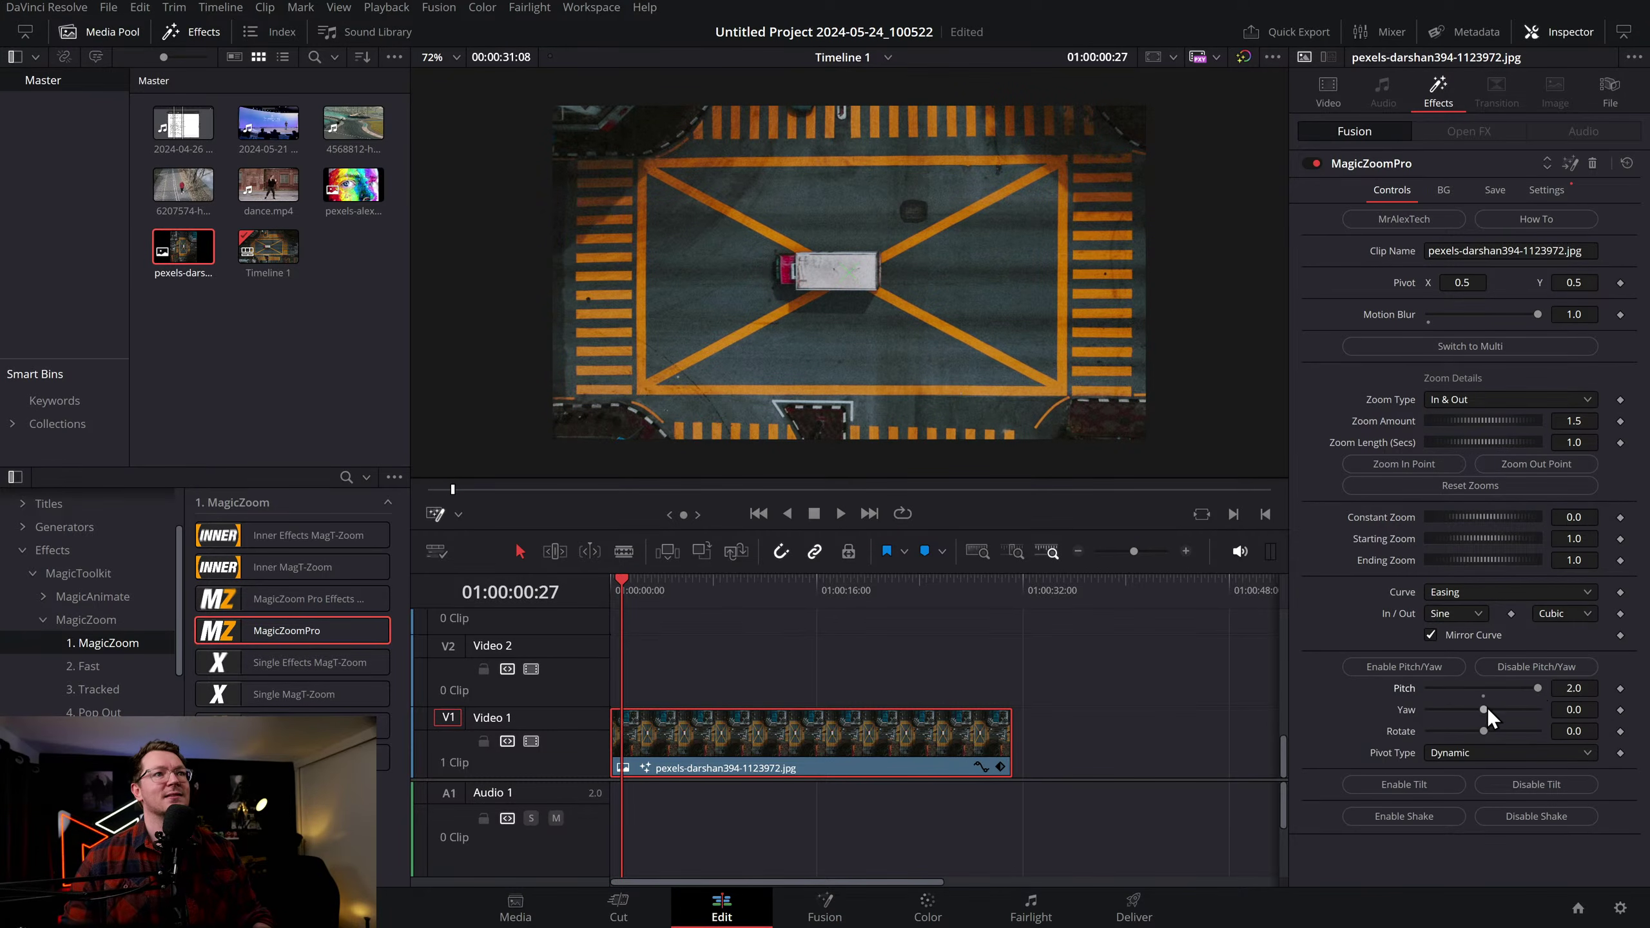
left_click(1400, 785)
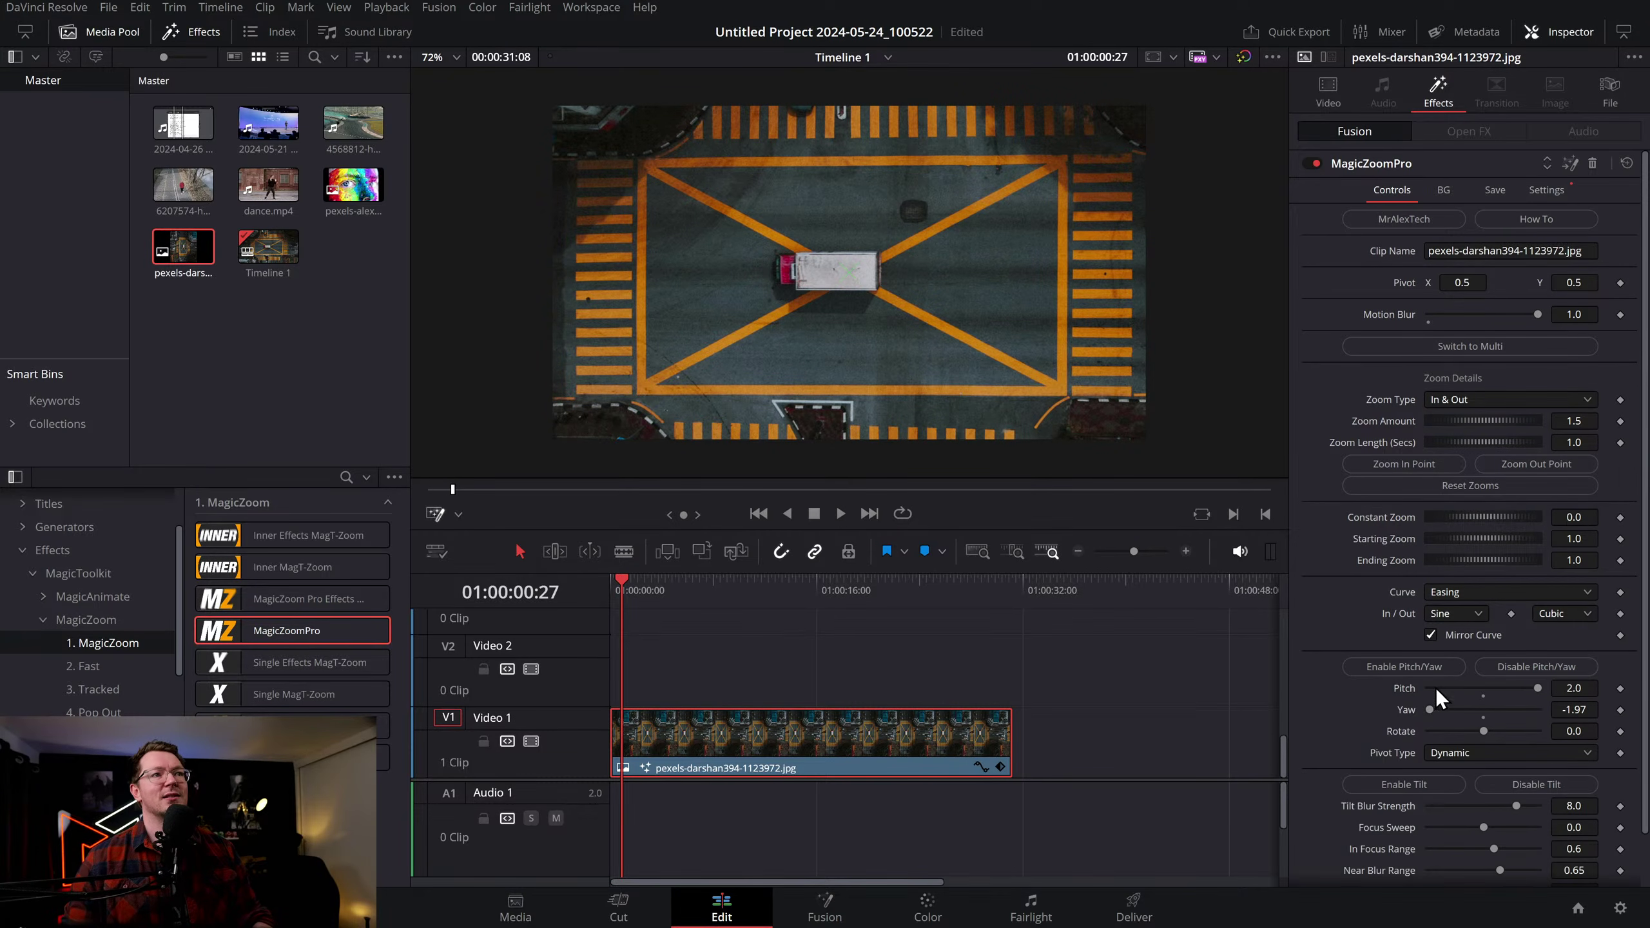
scroll(1438, 690, "down", 2)
Move the pivot to the frame's lower-left corner, X 0.024981, Y 0.041827, and preview the zoom from the start
left_click(609, 591)
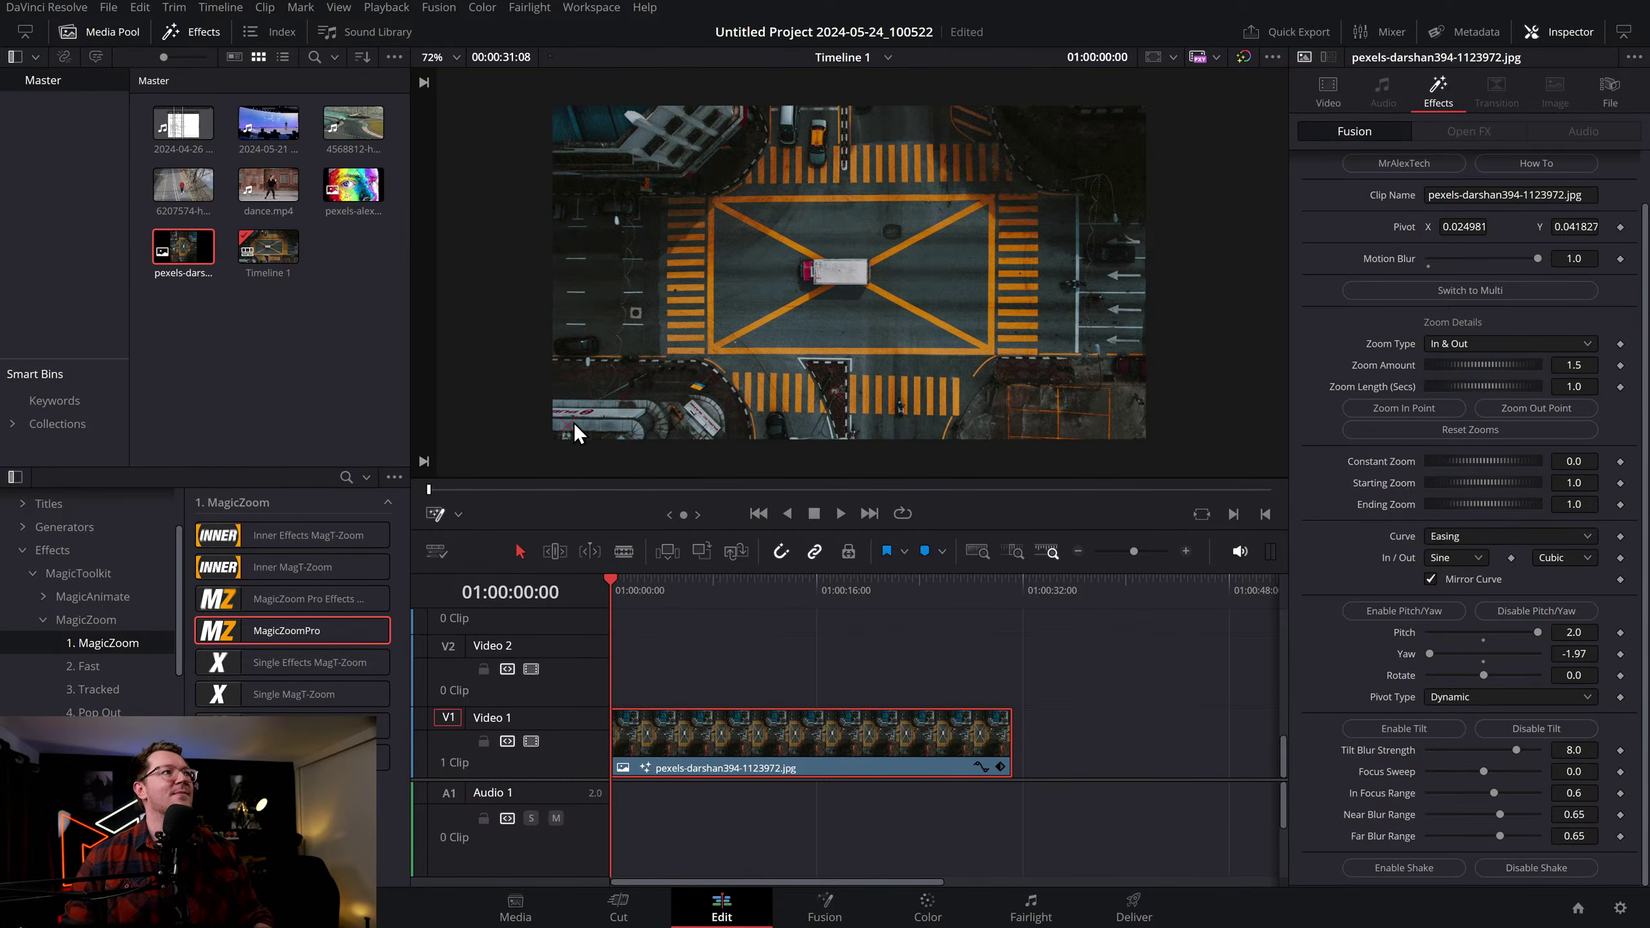
key("space")
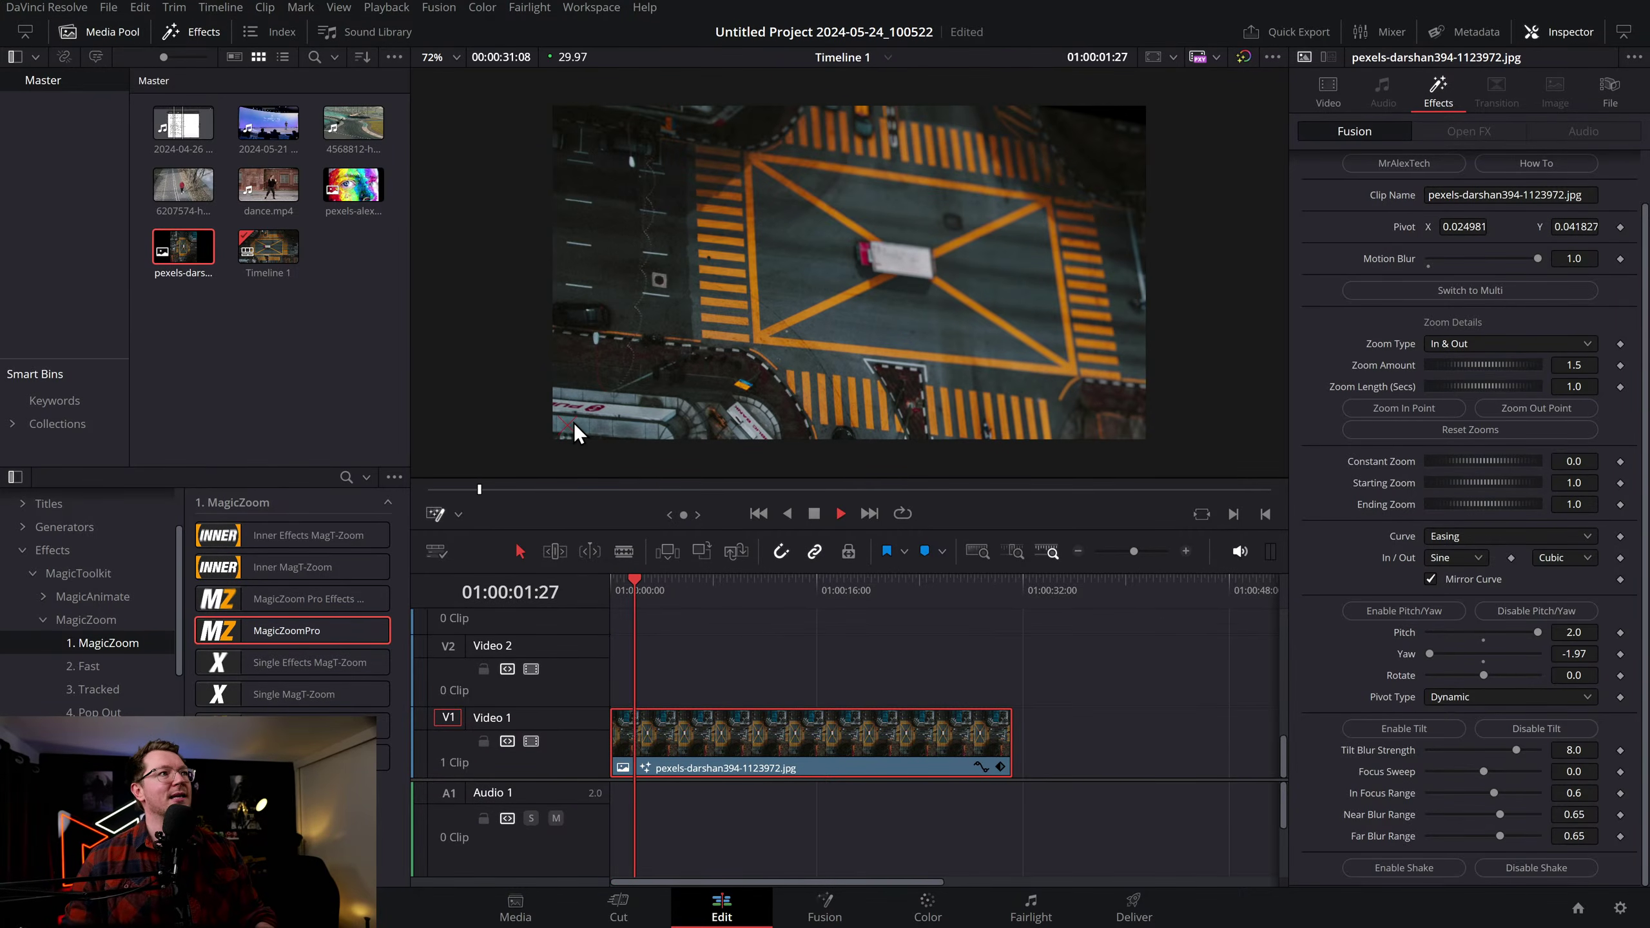
key("space")
Set Tilt Blur Strength to 10.0 and In Focus Range to 0.323, and play the result
left_click_drag(1514, 750, 1557, 749)
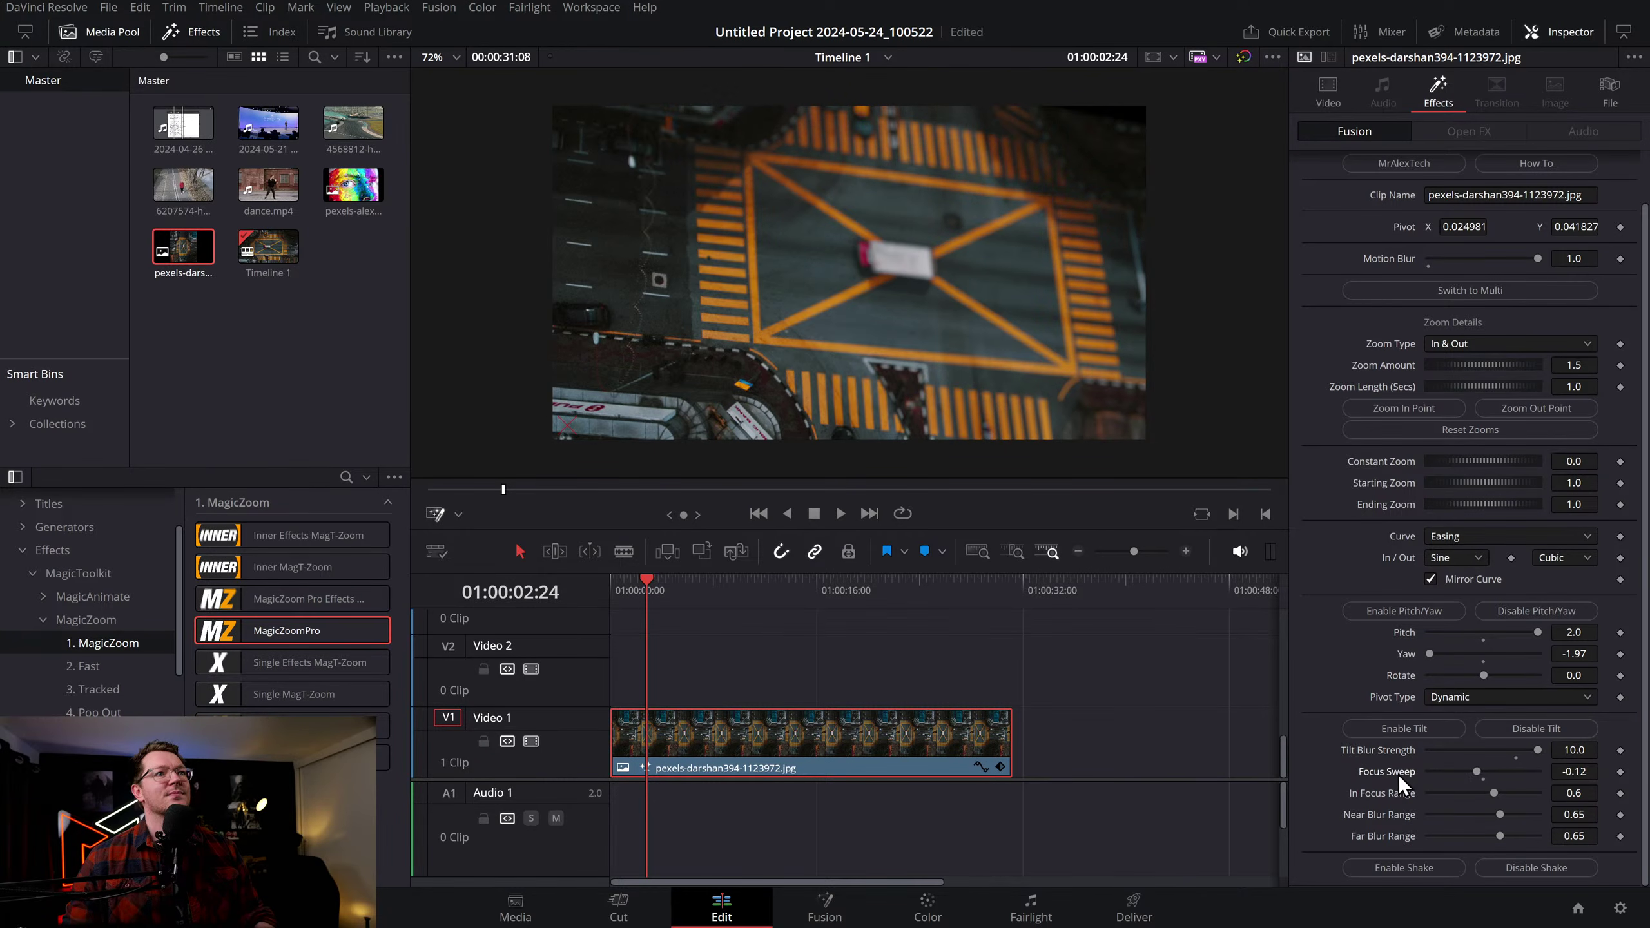
left_click_drag(1490, 794, 1467, 791)
key("space")
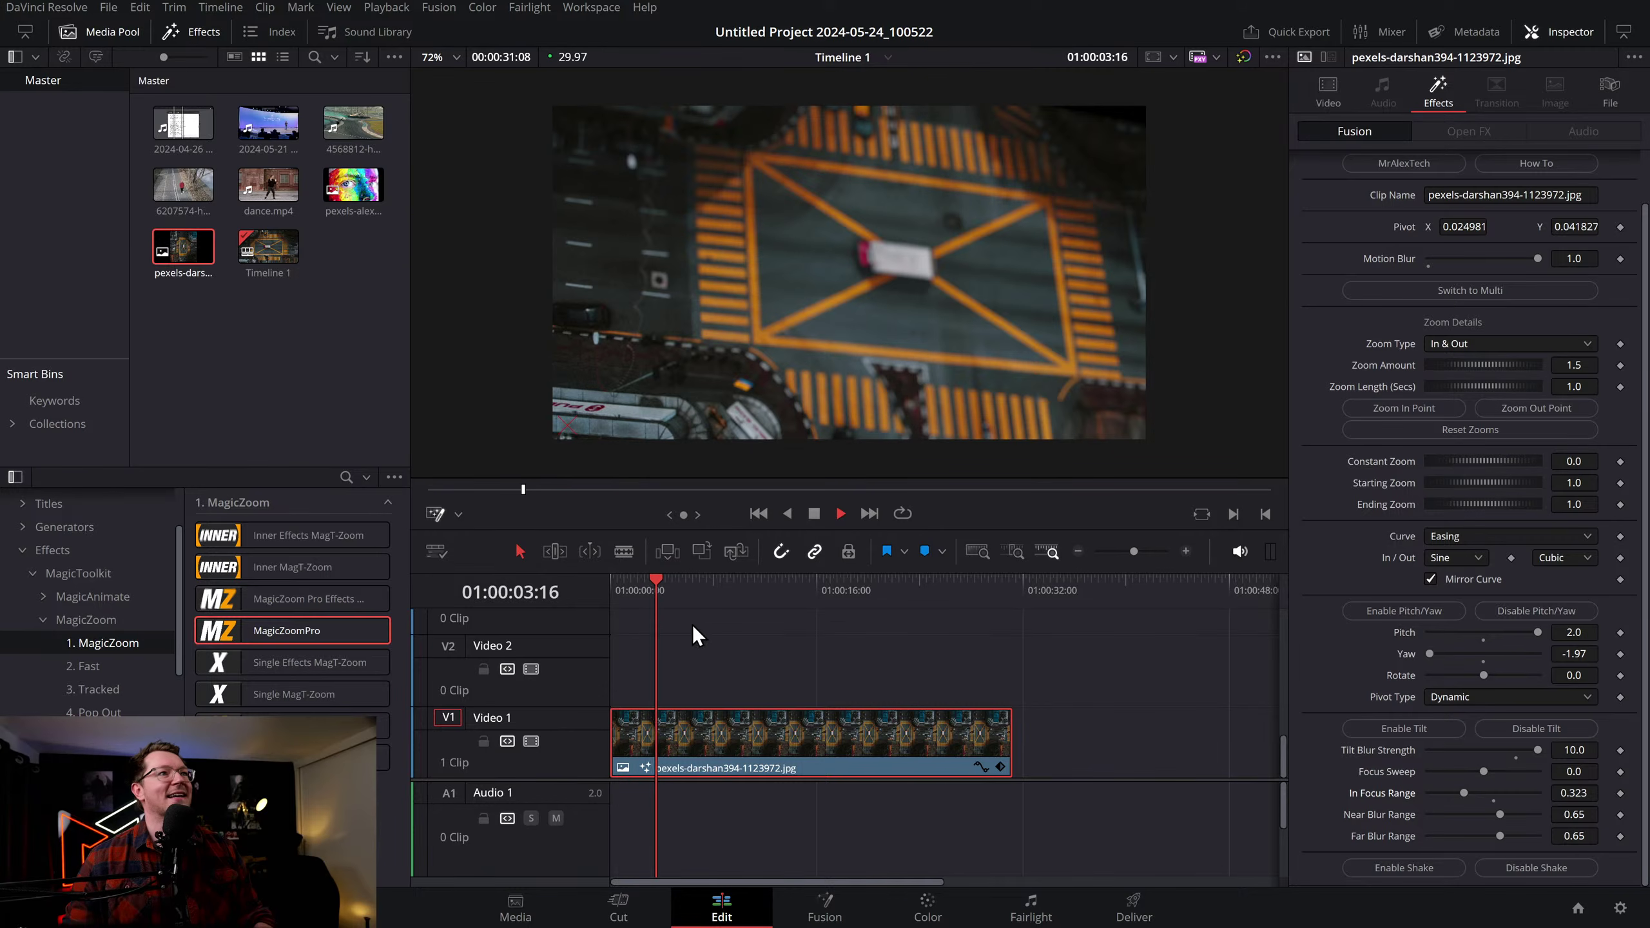
key("space")
Switch the effect to multi mode and split the image clip at 01:00:04:16
left_click(1504, 292)
key("space")
key("ctrl+b")
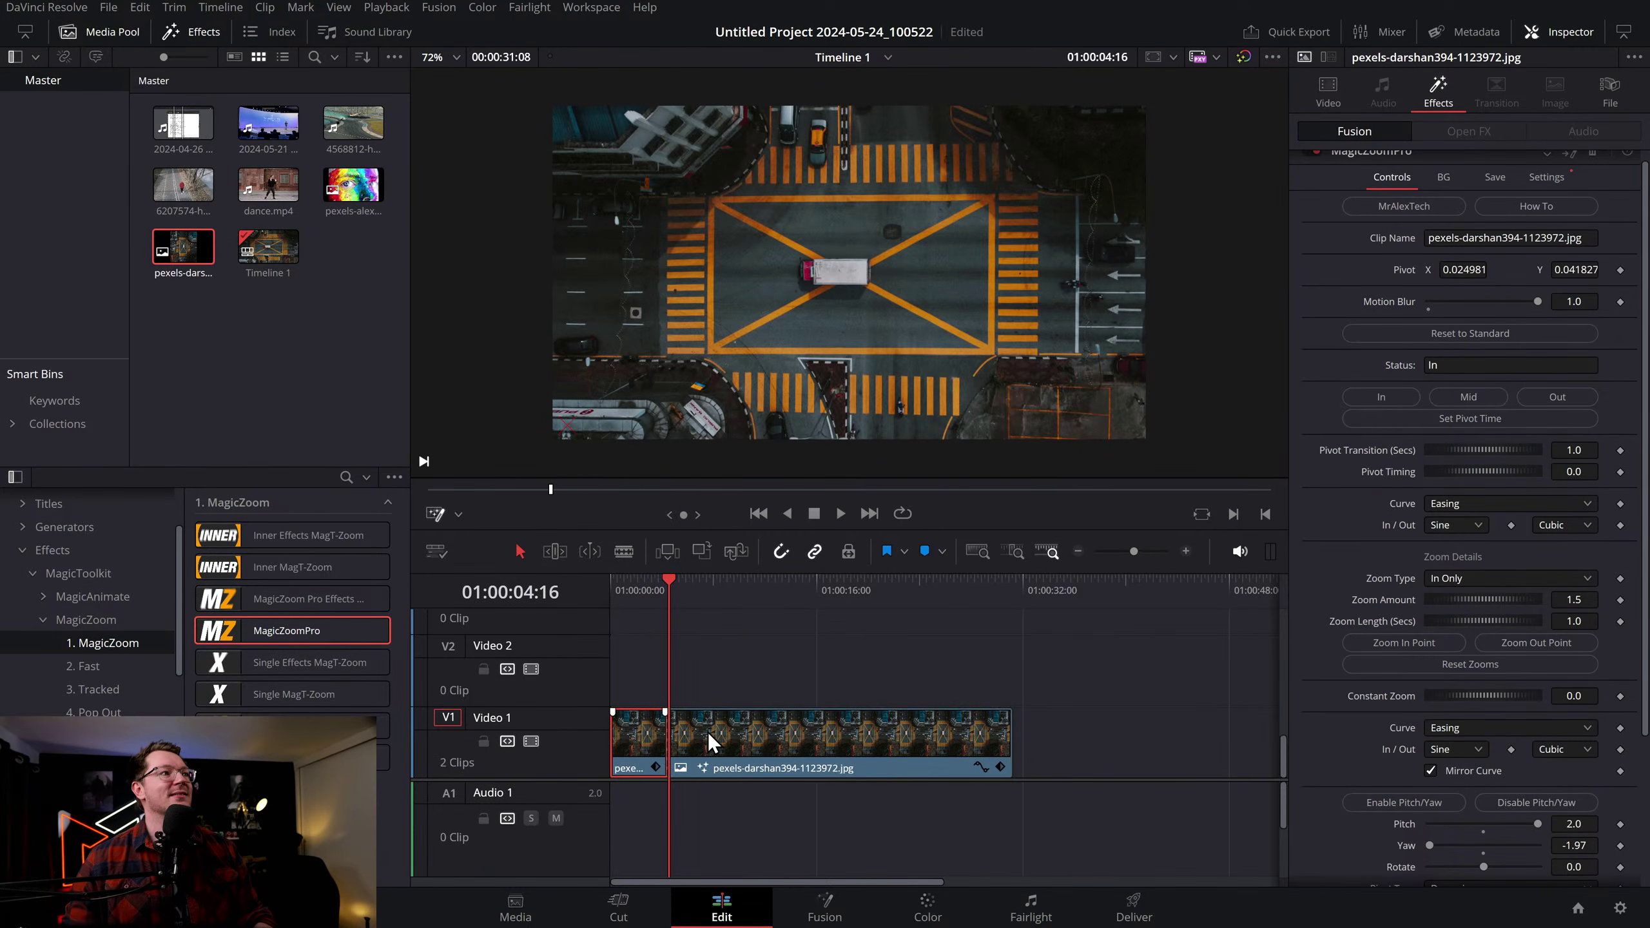
Make the second segment a Mid with its pivot at X 1.051774, Y 0.973616, and save the project
left_click(1468, 398)
left_click_drag(852, 278, 1175, 115)
key("ctrl+s")
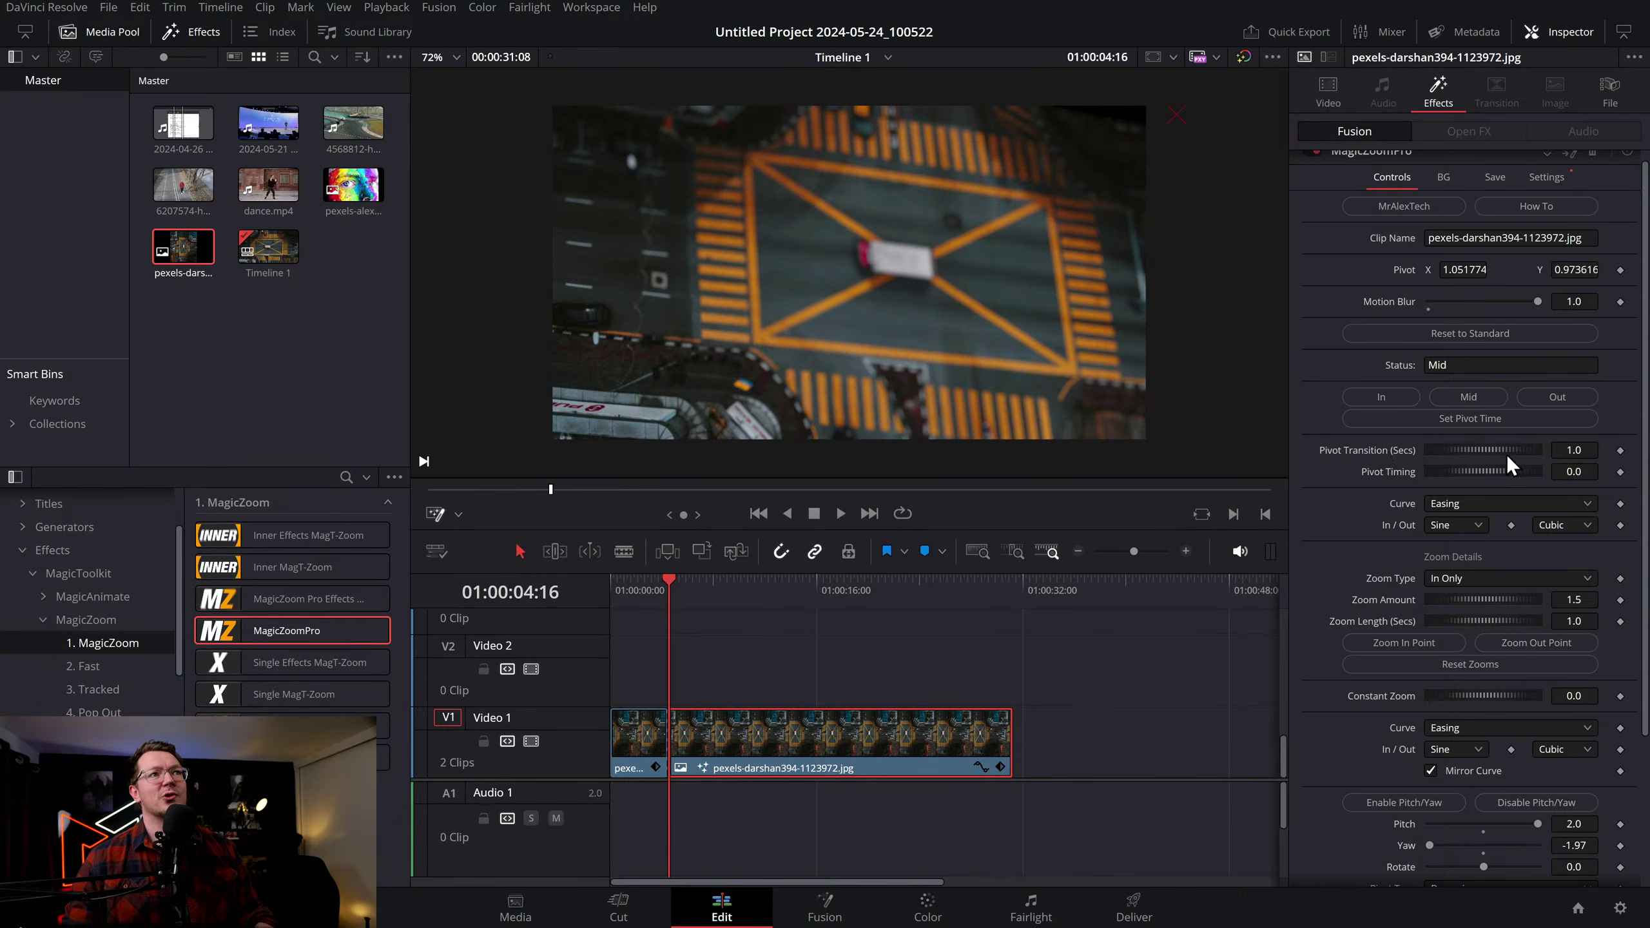
Set the Mid segment's Pivot Transition to 3.0 seconds and preview the move across the first cut
left_click(1113, 658)
left_click(650, 581)
key("space")
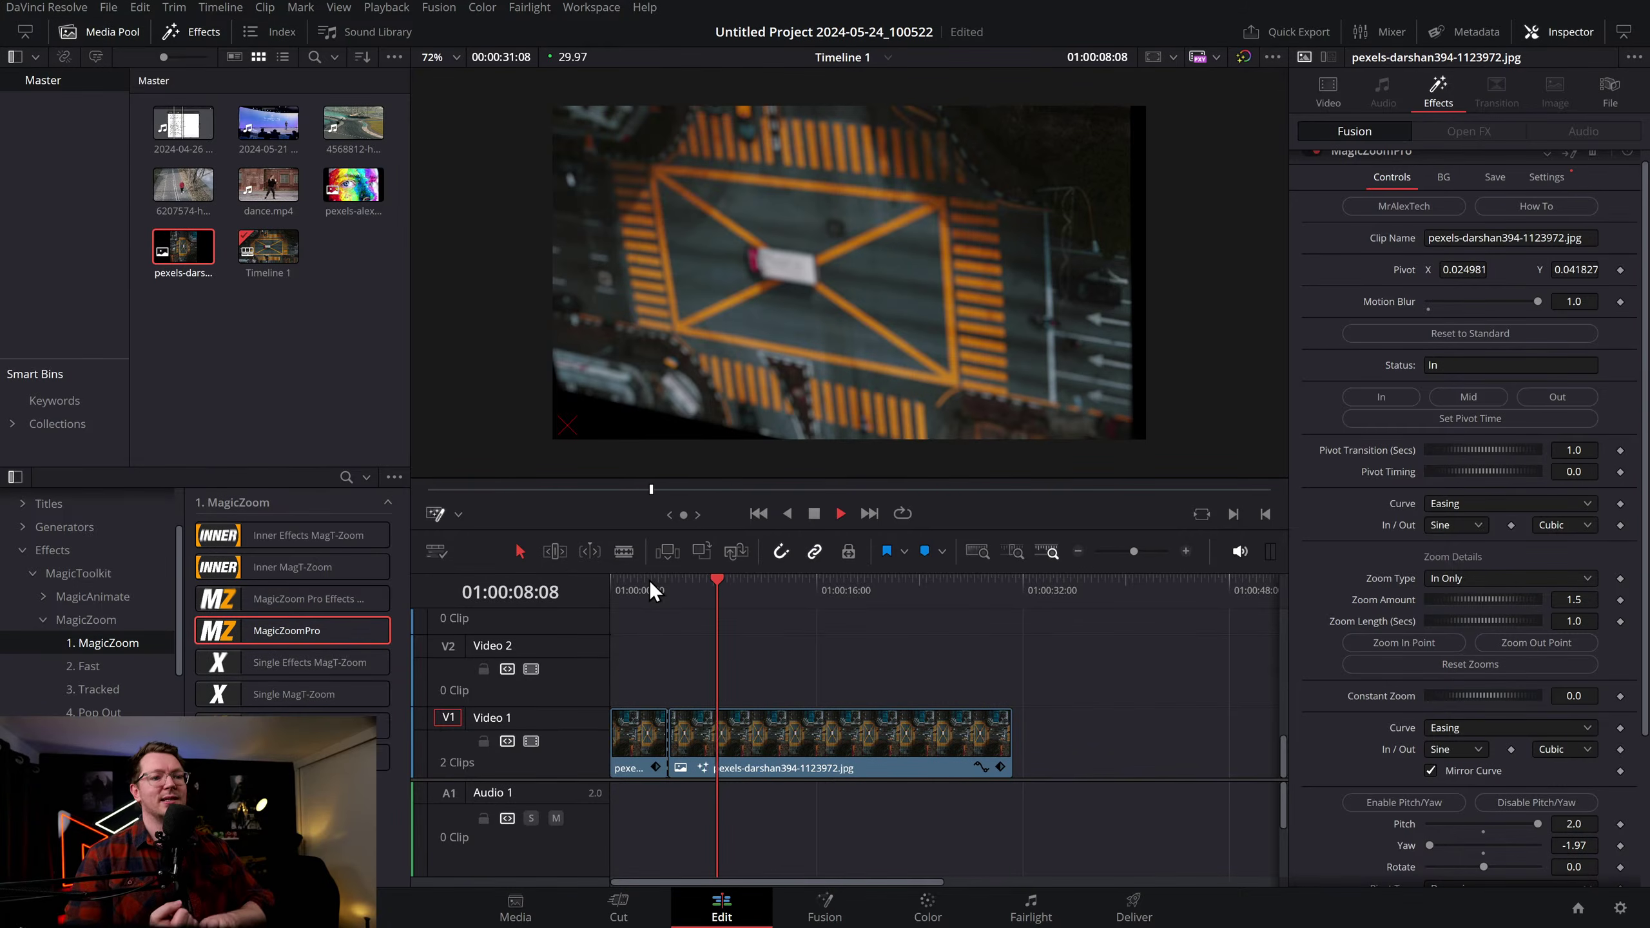
key("space")
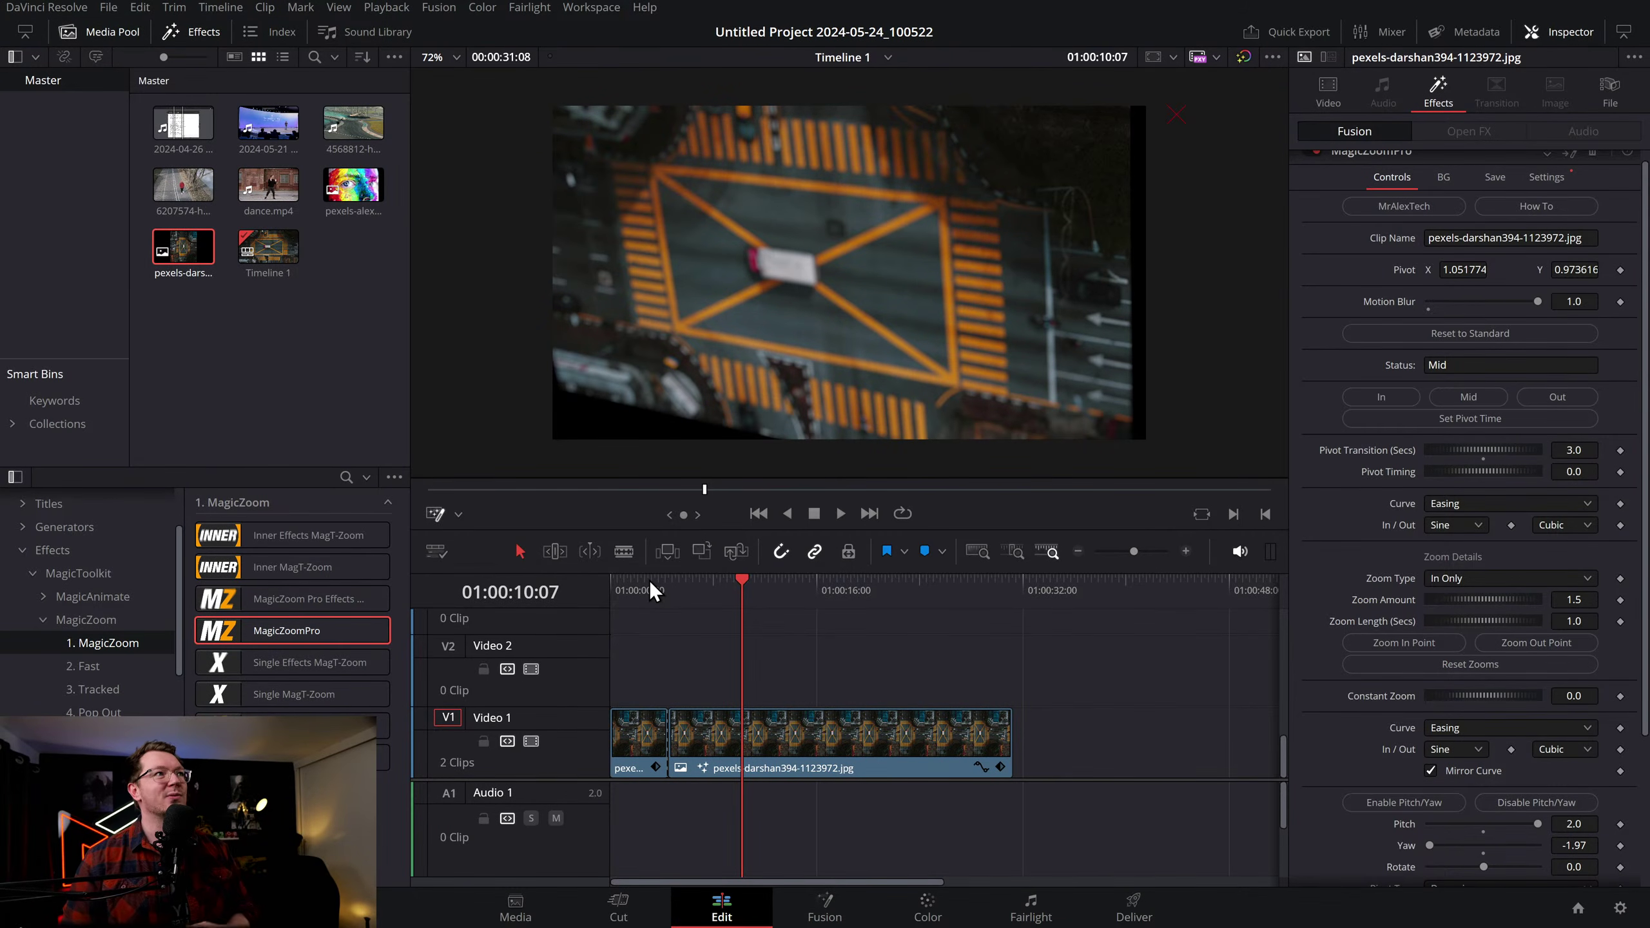
Split the clip at 01:00:11:02, swap the new segment's Mid so its pivot is X 0.5, Y 0.5, and preview it
key("space")
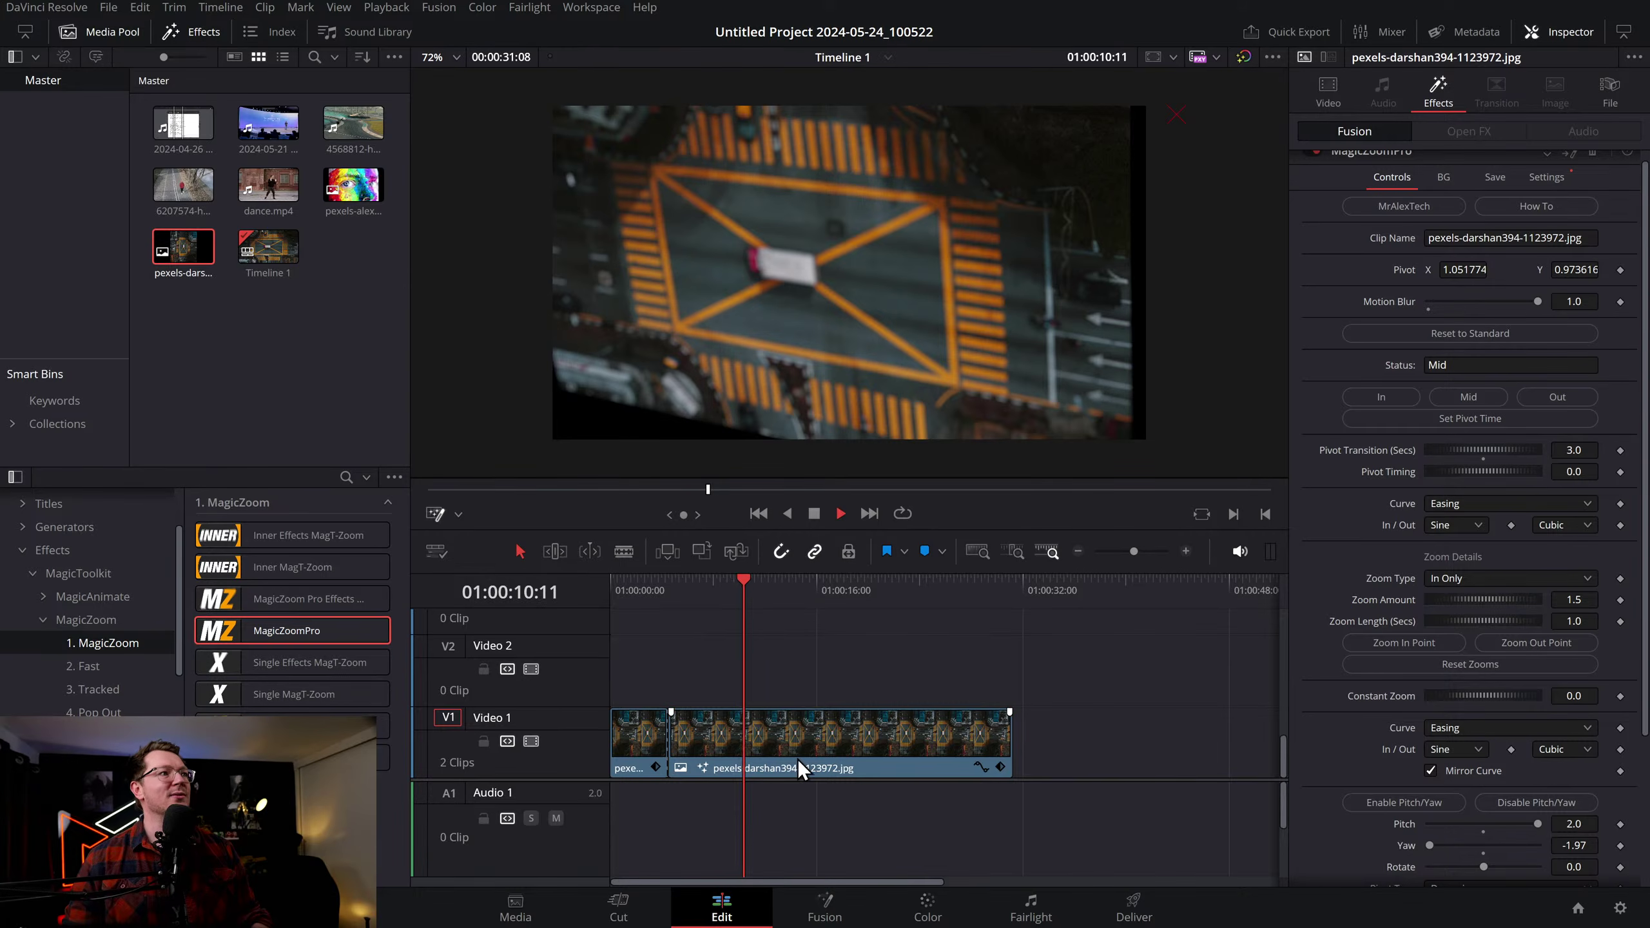
key("space")
key("ctrl+b")
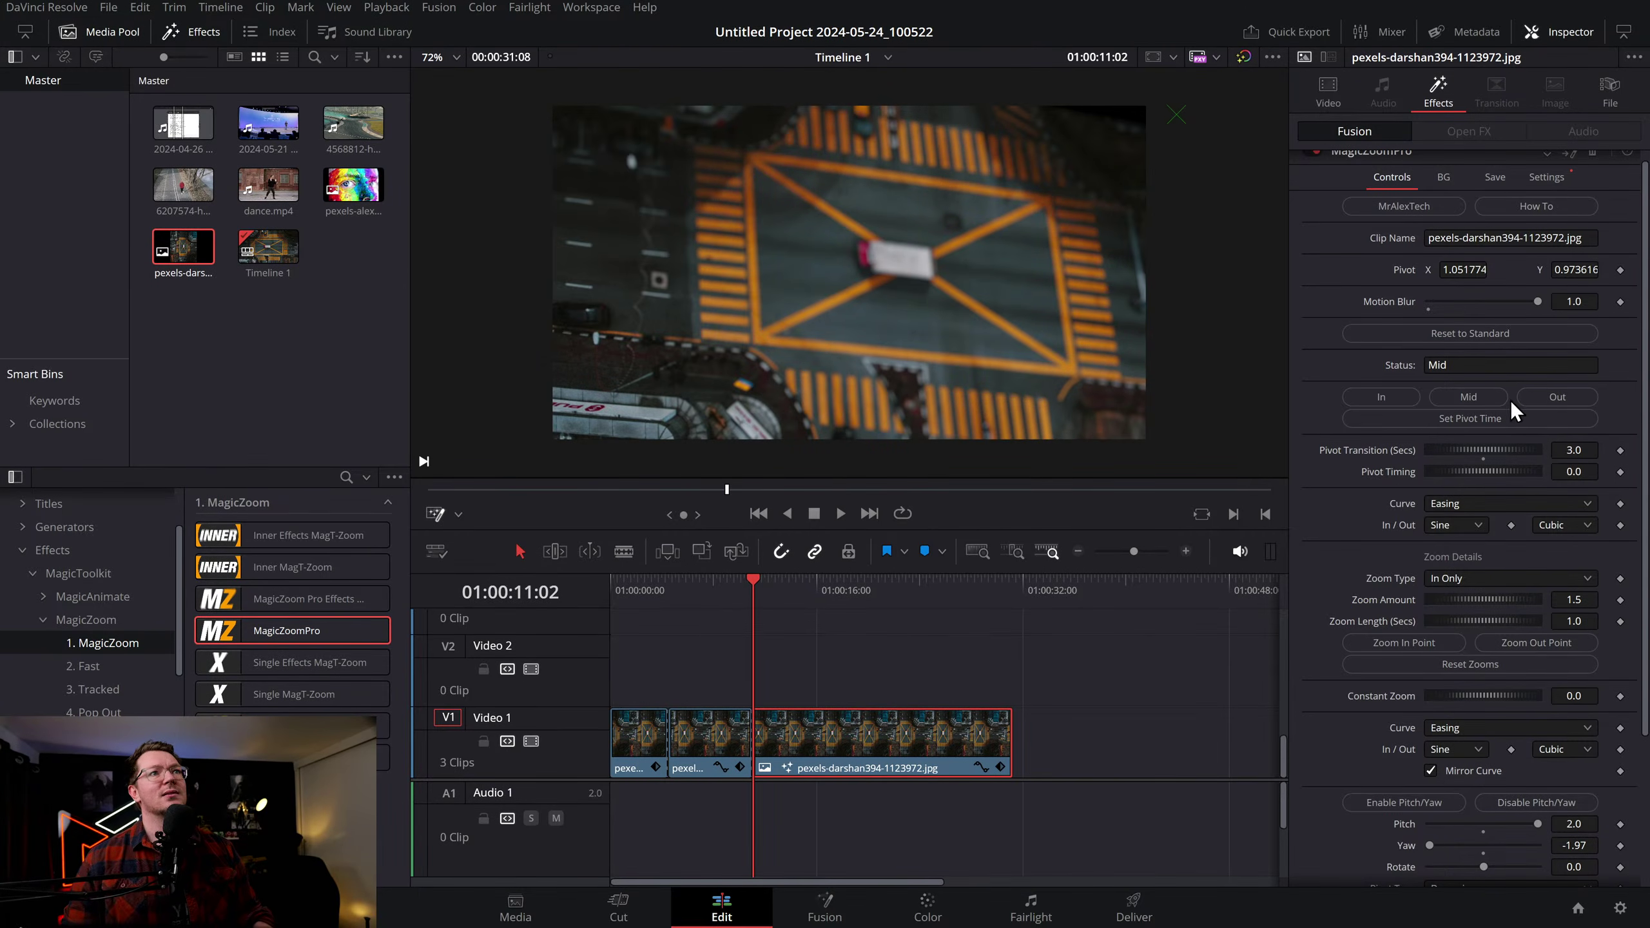
left_click(1468, 398)
key("space")
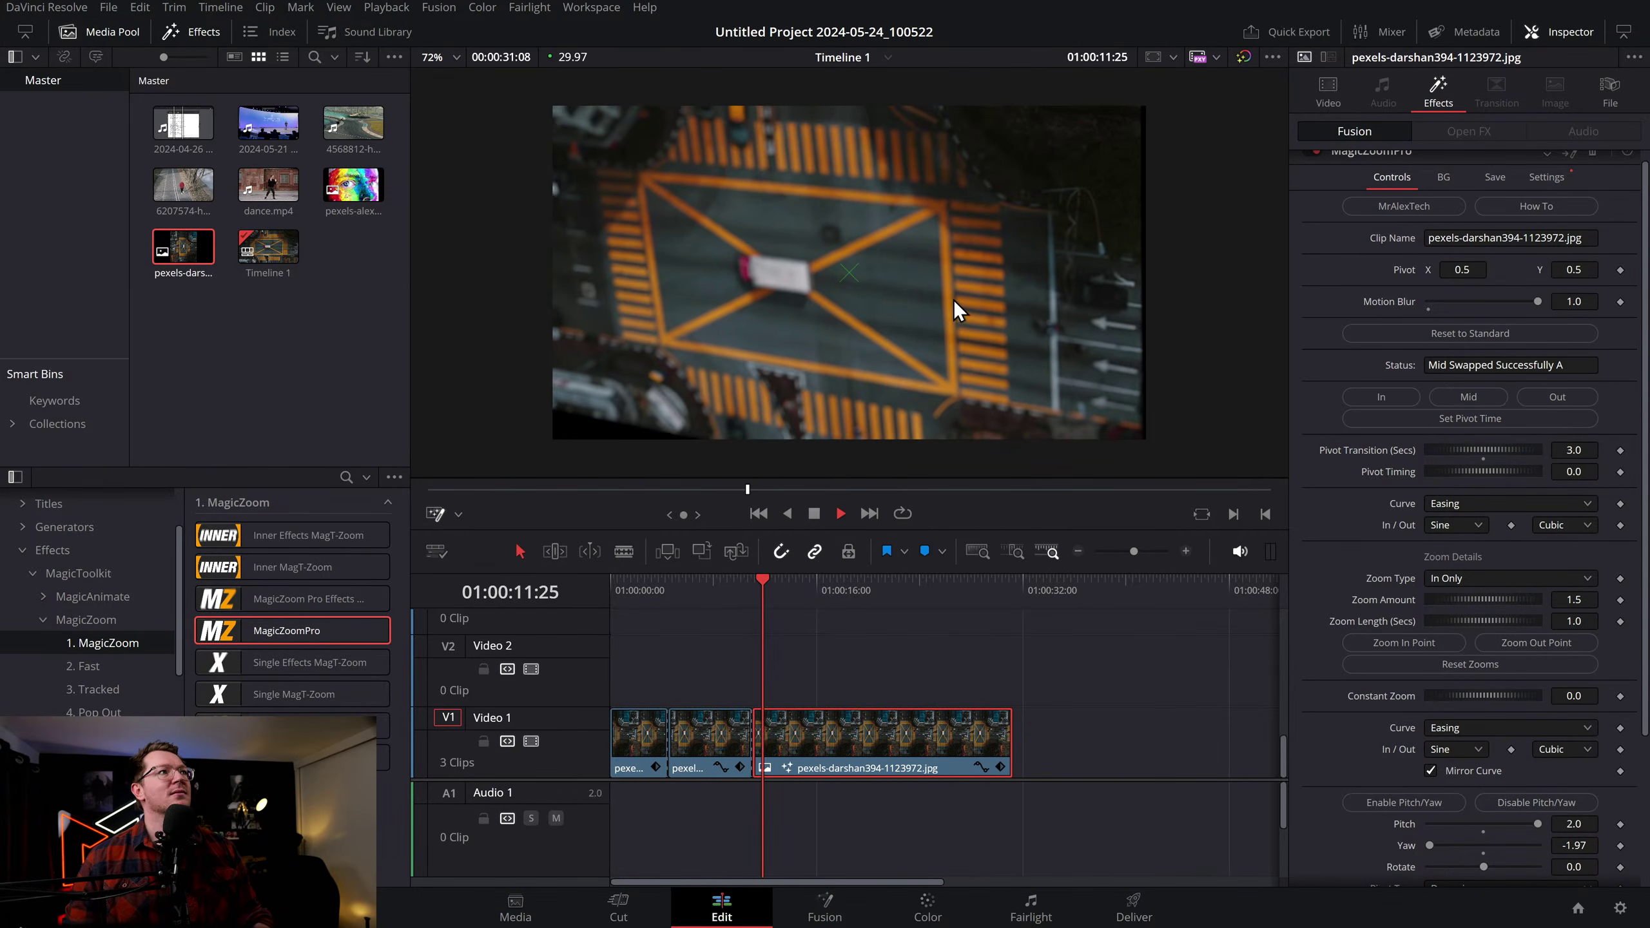
key("space")
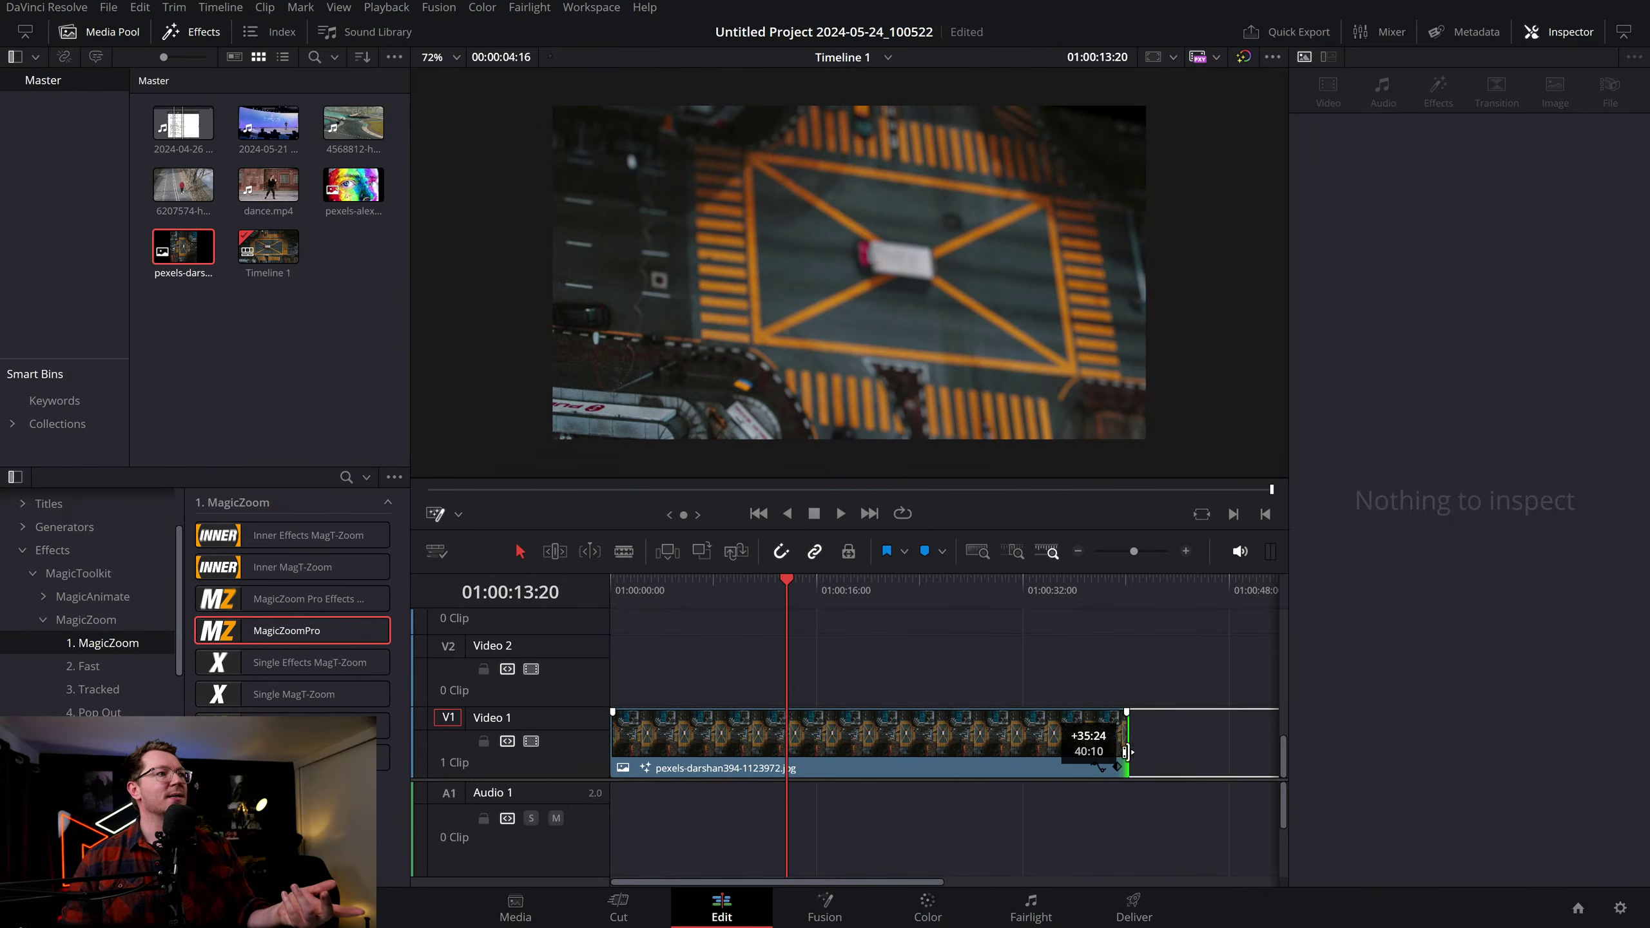
Remove the MagicZoomPro effect from the remaining image clip
left_click(1438, 91)
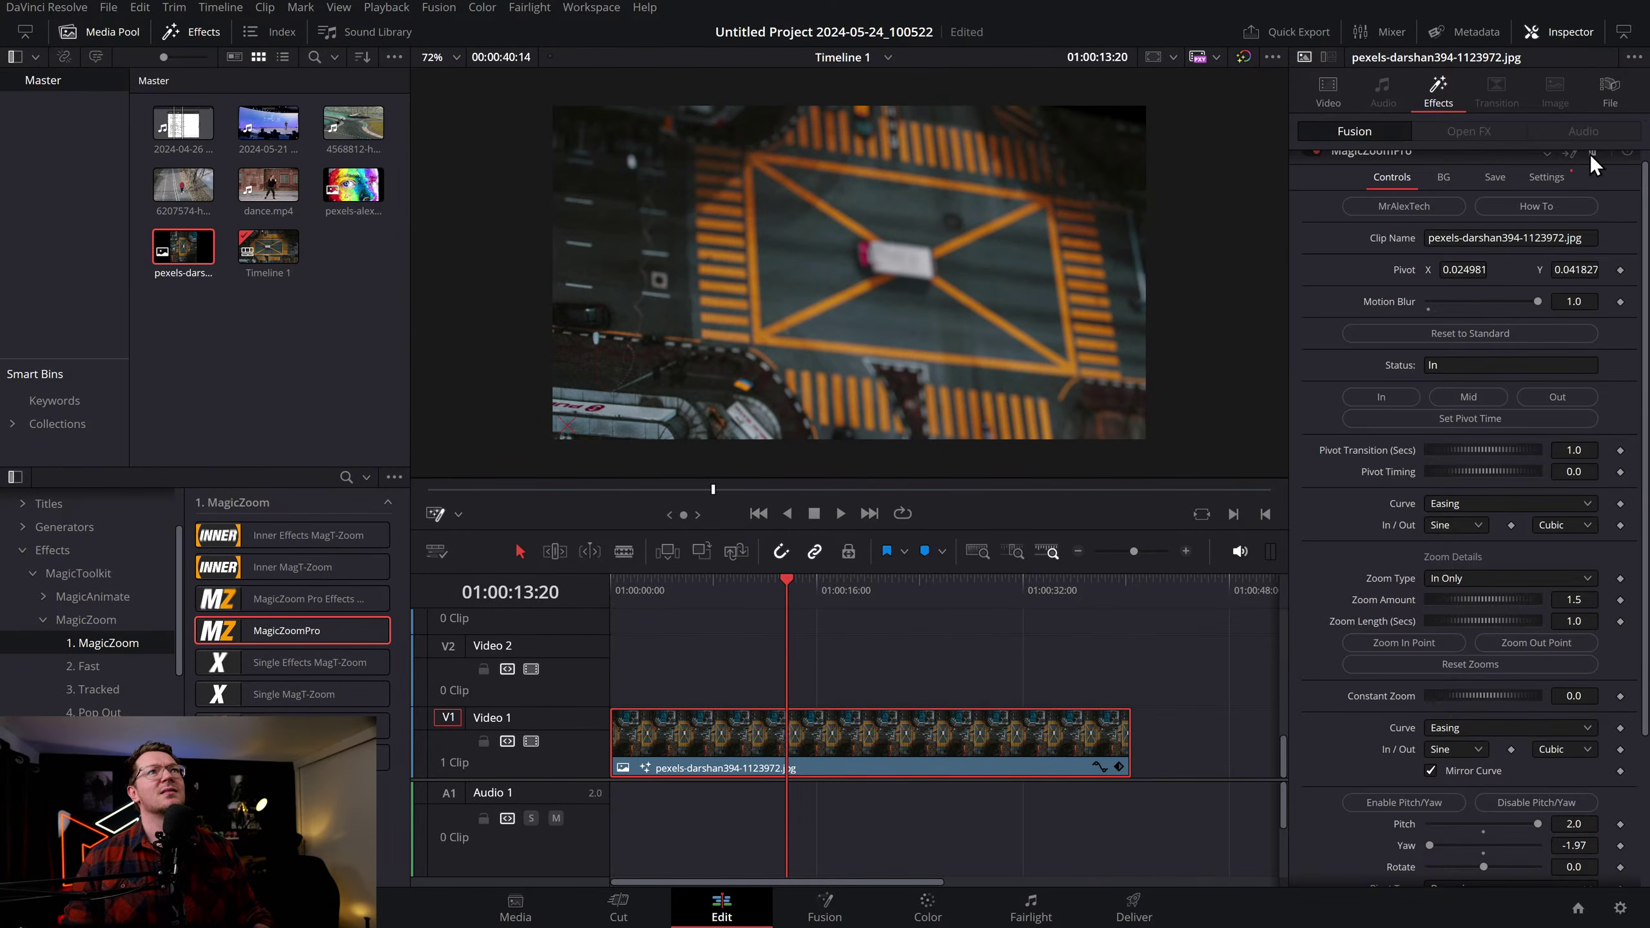
left_click(1592, 154)
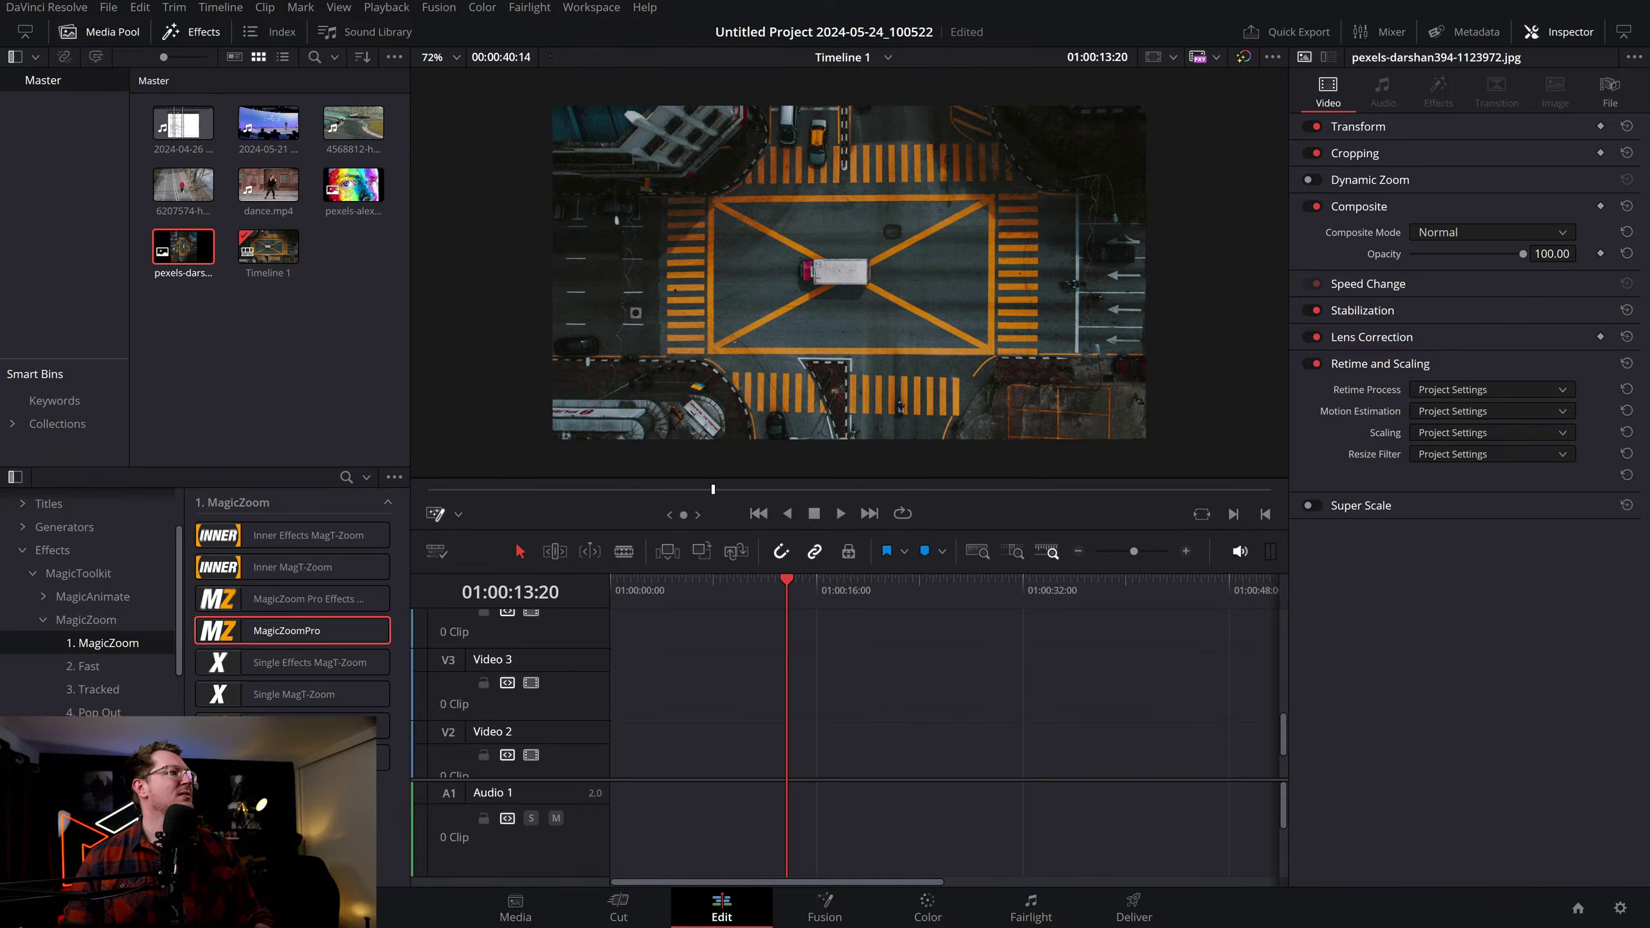
Place an Adjustment Clip on Video 2 above the image, shift it slightly along the timeline, and save the project
left_click(38, 803)
left_click_drag(274, 541, 747, 741)
key("ctrl+z")
left_click_drag(311, 541, 716, 661)
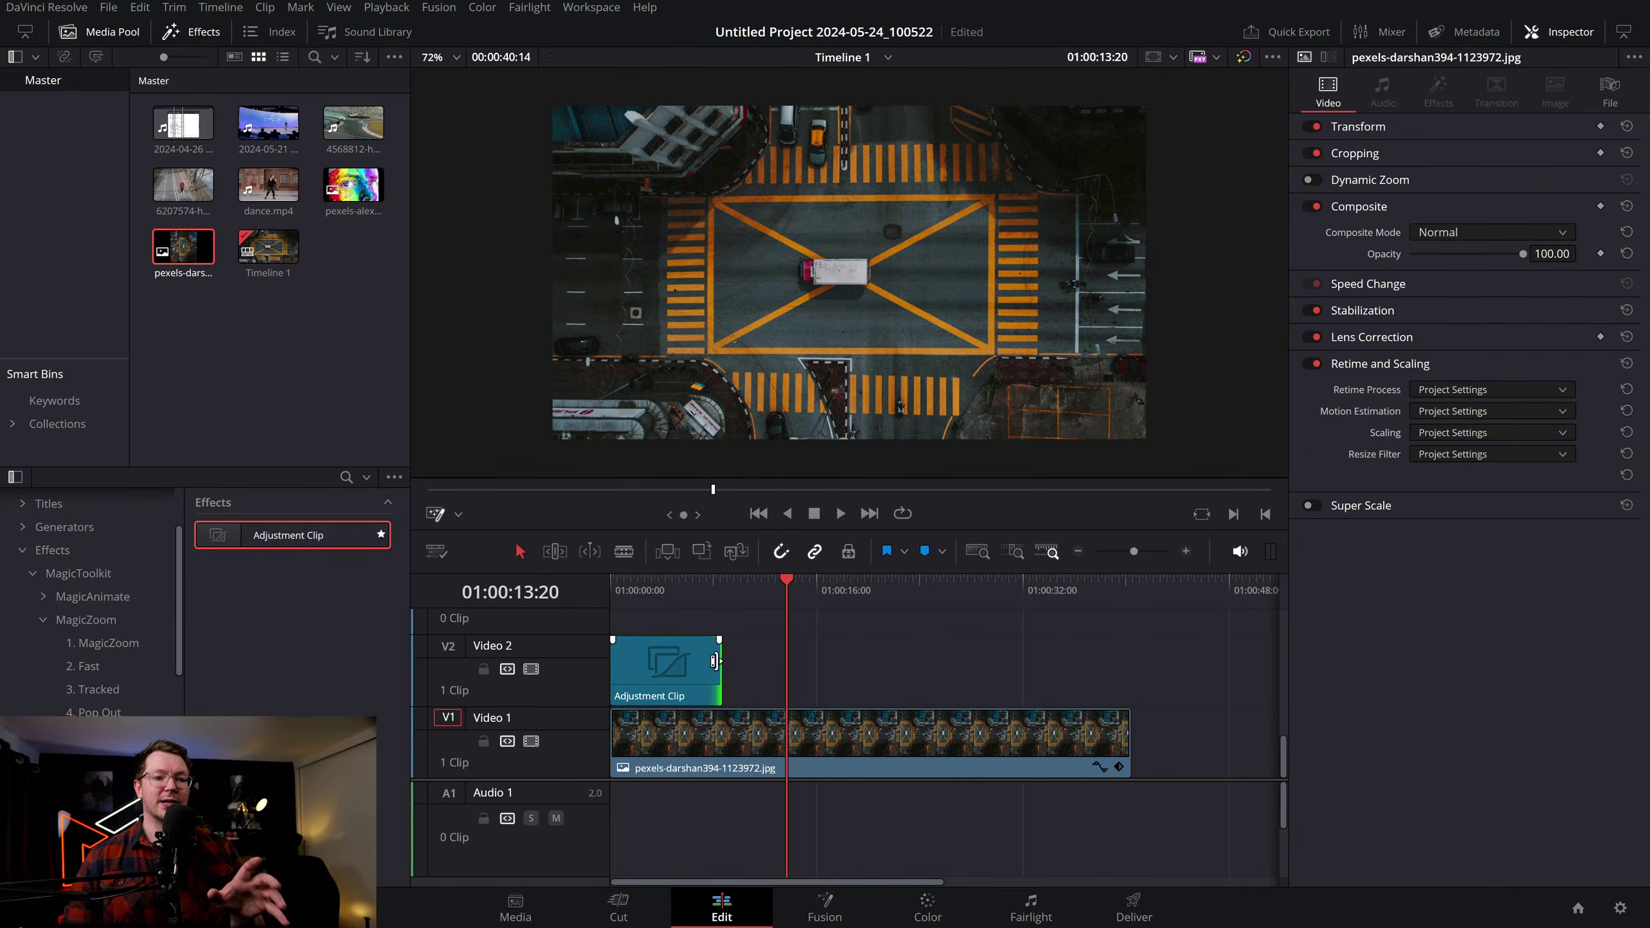
left_click_drag(689, 666, 728, 668)
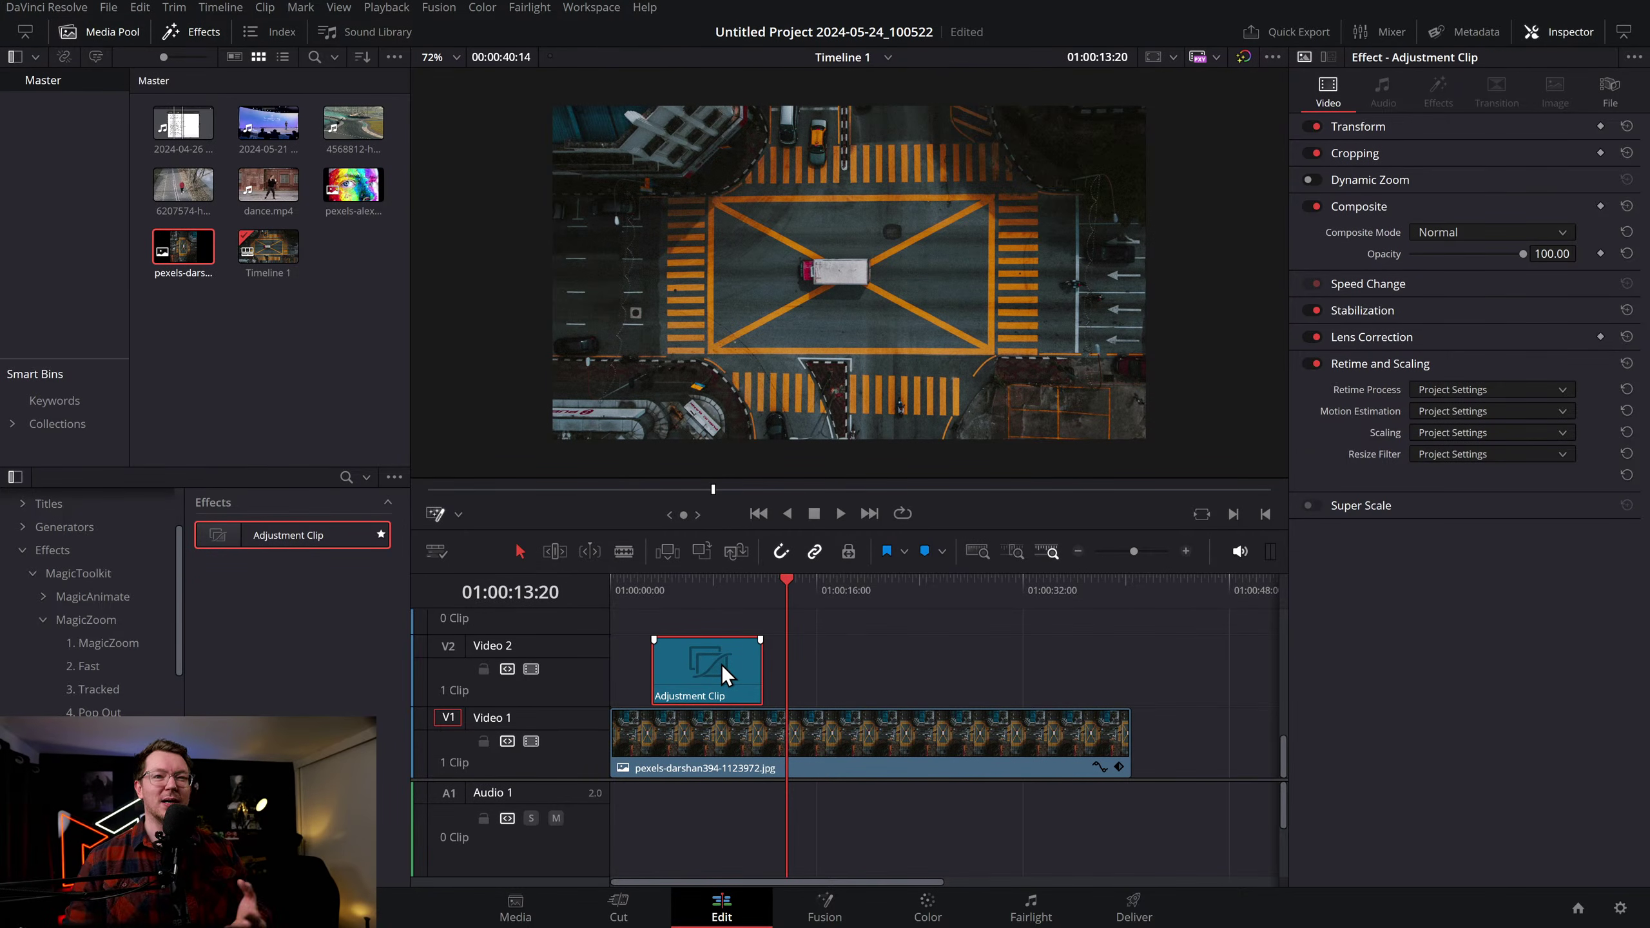
key("ctrl+s")
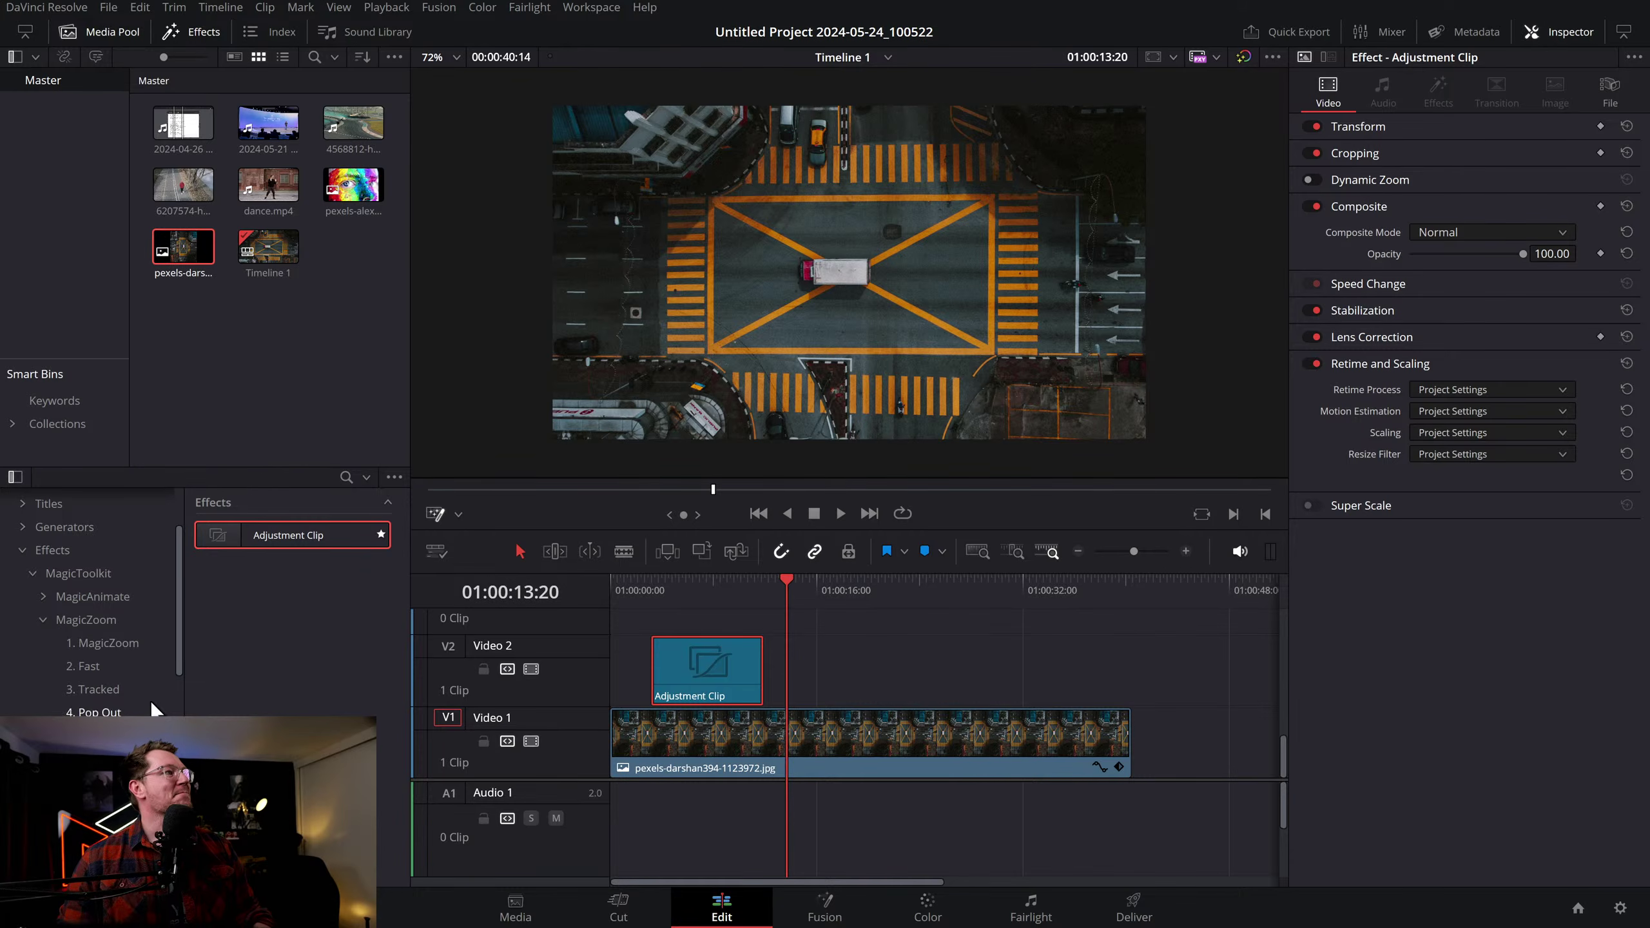
Apply MagicZoomPro to the adjustment clip and preview it from the start of the timeline
left_click(109, 643)
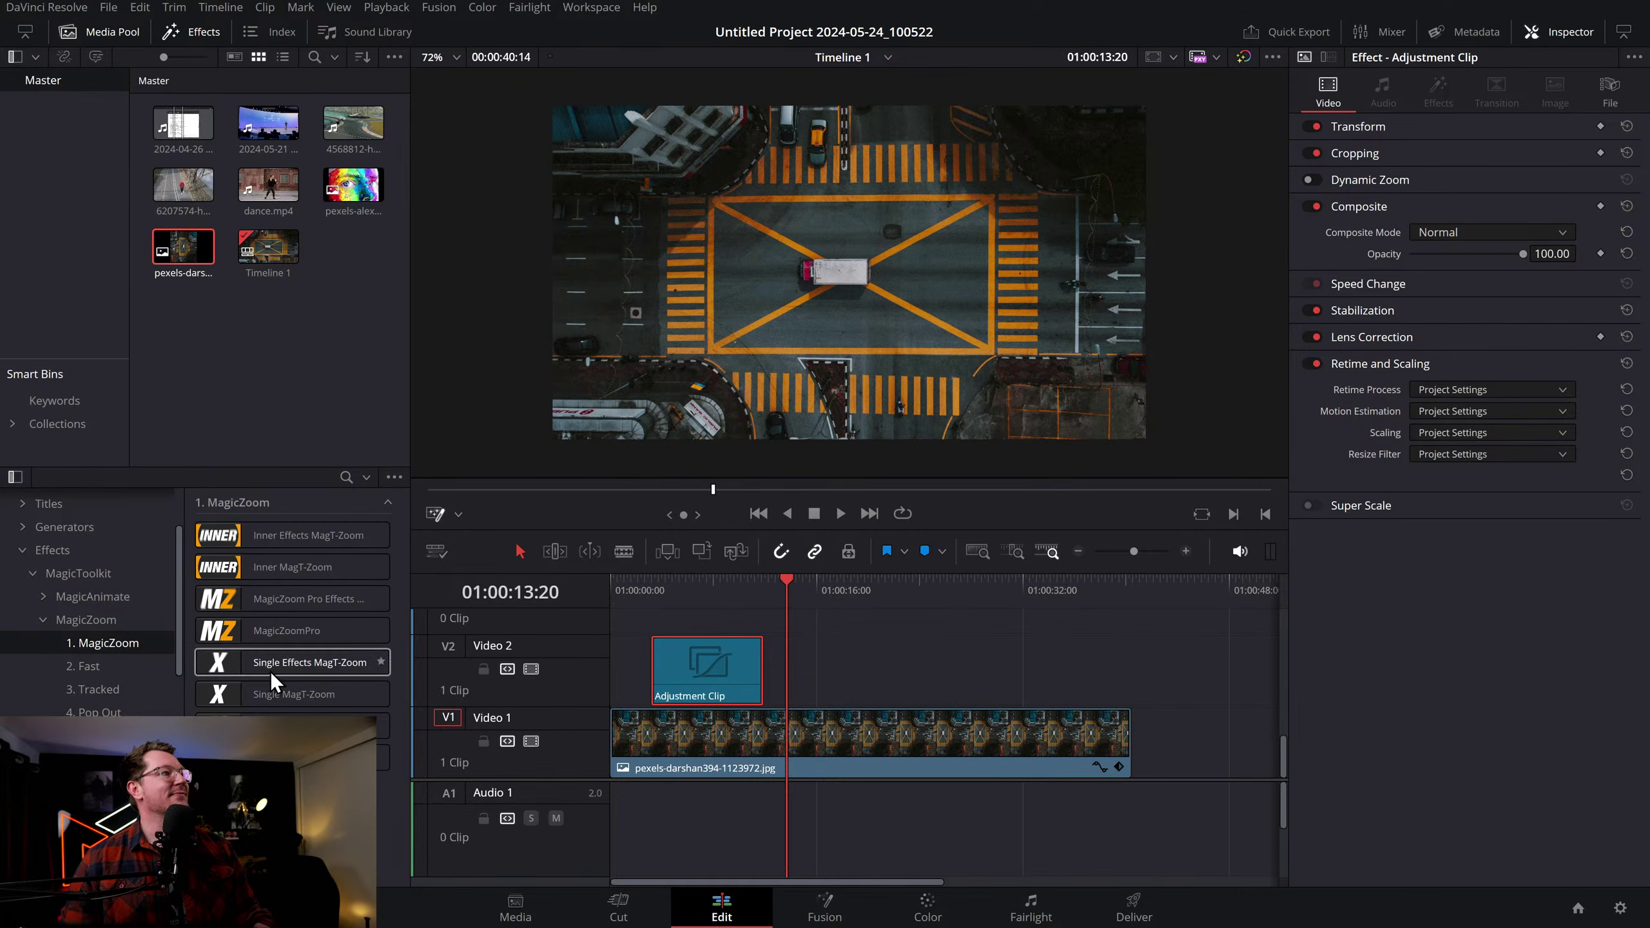
left_click_drag(271, 624, 660, 676)
left_click(660, 589)
key("space")
left_click_drag(660, 595, 597, 591)
key("space")
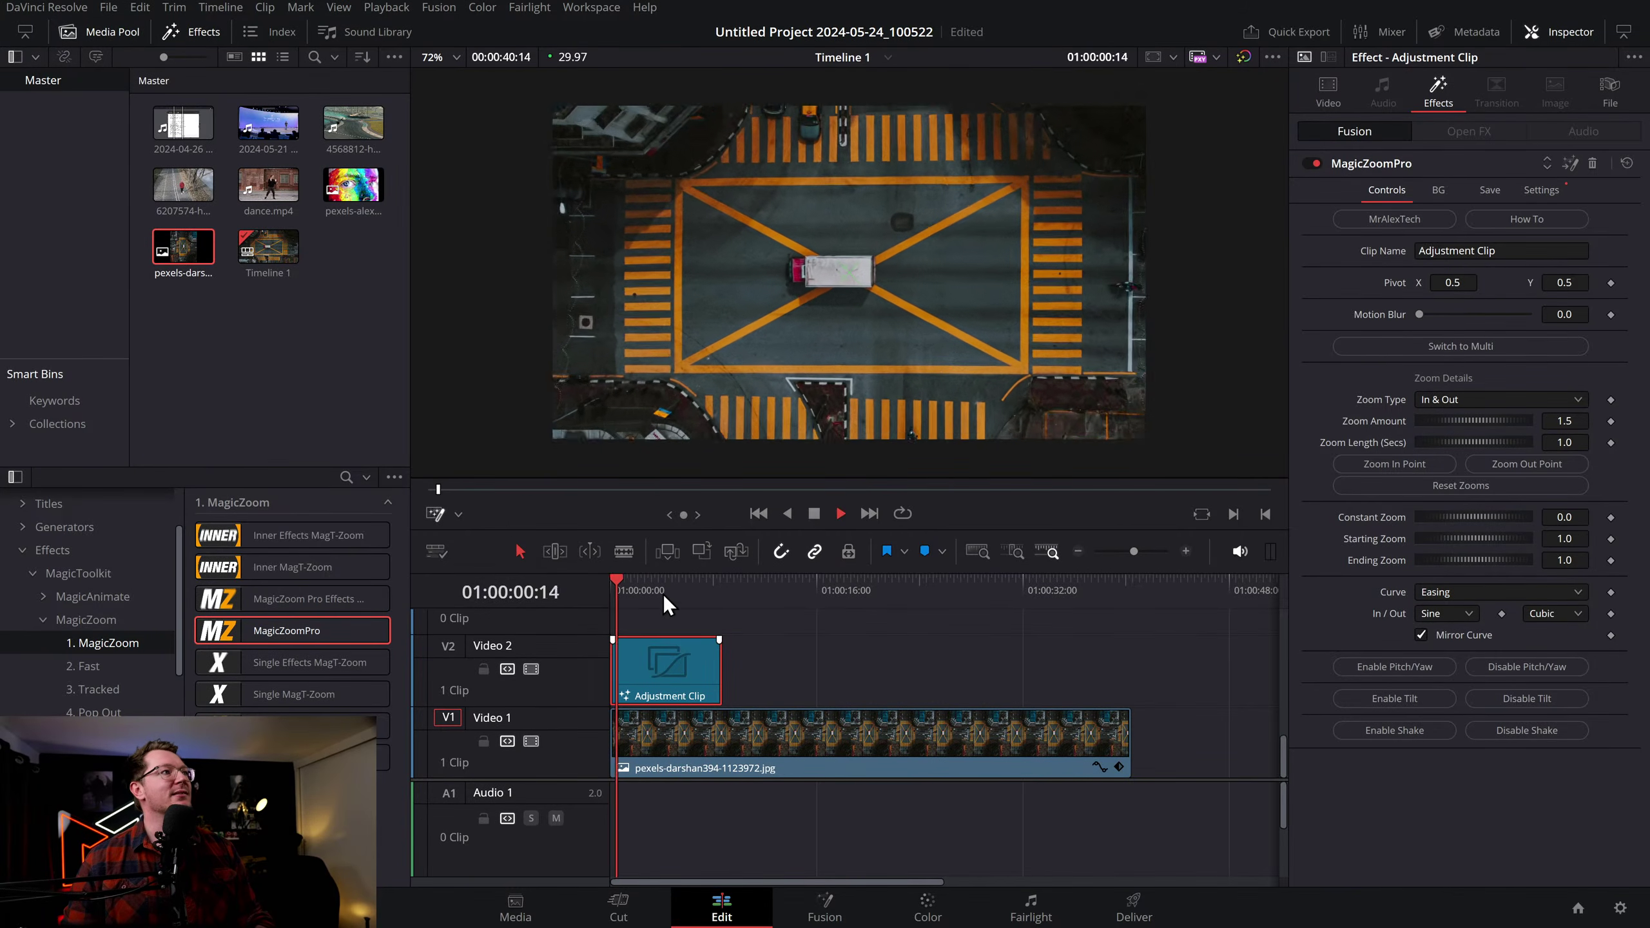
Switch the adjustment clip's MagicZoomPro to multi mode and duplicate the clip directly after the original
left_click(1485, 347)
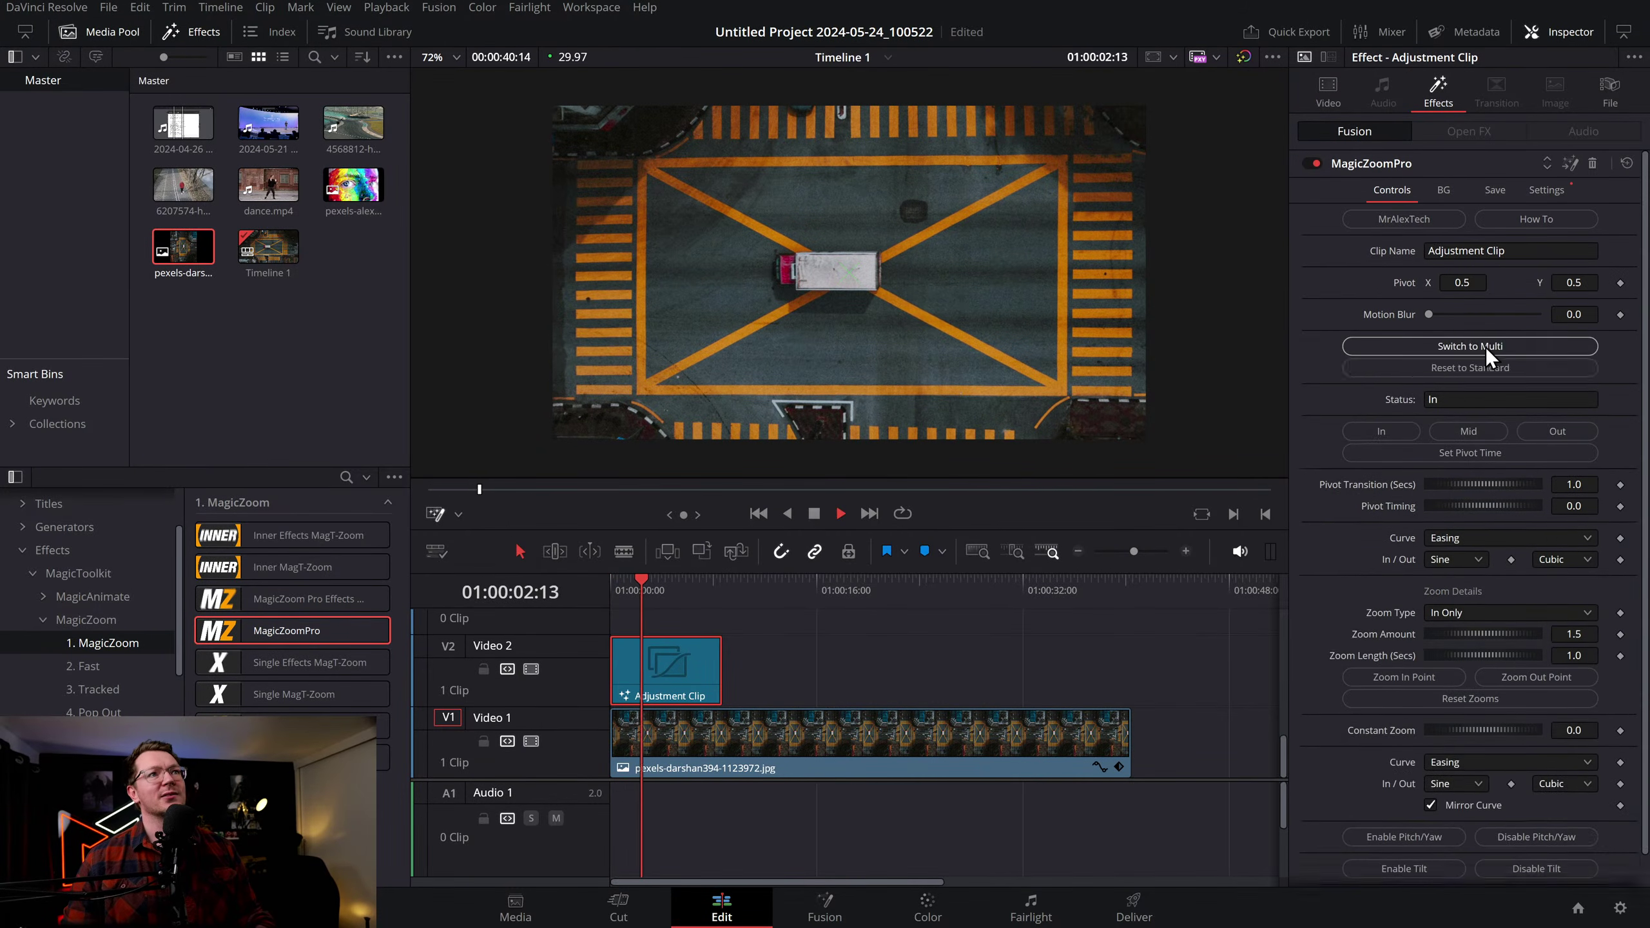
key("ctrl+equal")
key("space")
mouse_move(826, 665)
left_mouse_down()
mouse_move(750, 673)
mouse_move(833, 676)
mouse_move(814, 676)
left_mouse_up()
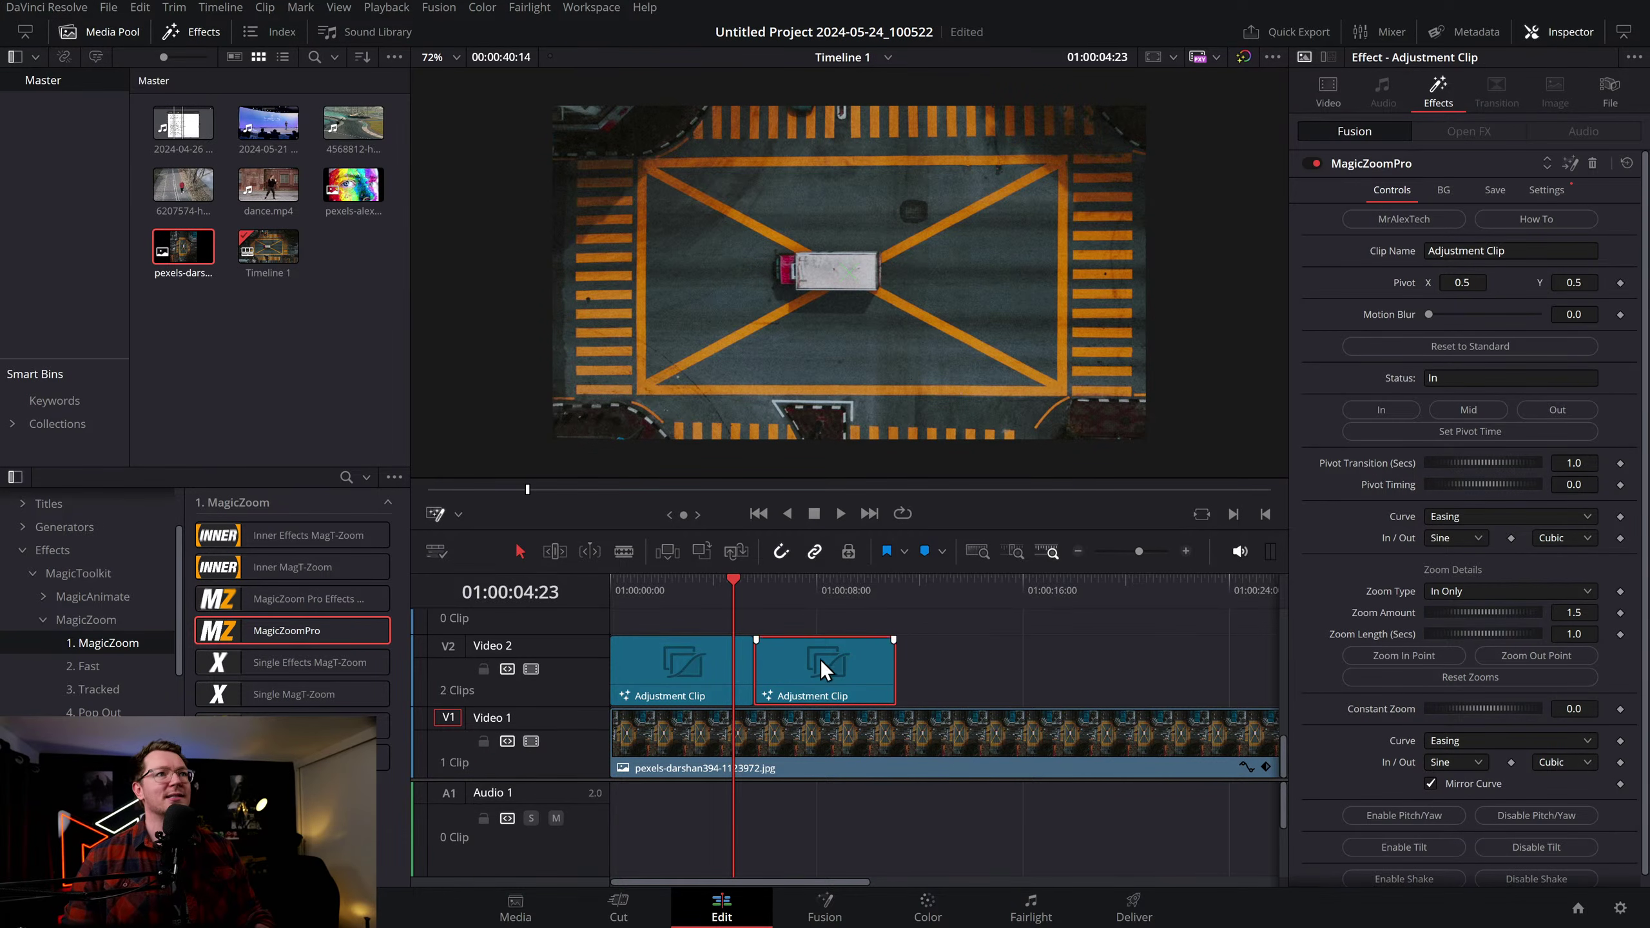
Set the duplicated adjustment clip to Mid with its pivot at X 0.983707, Y 0.023809, and preview the move
key("space")
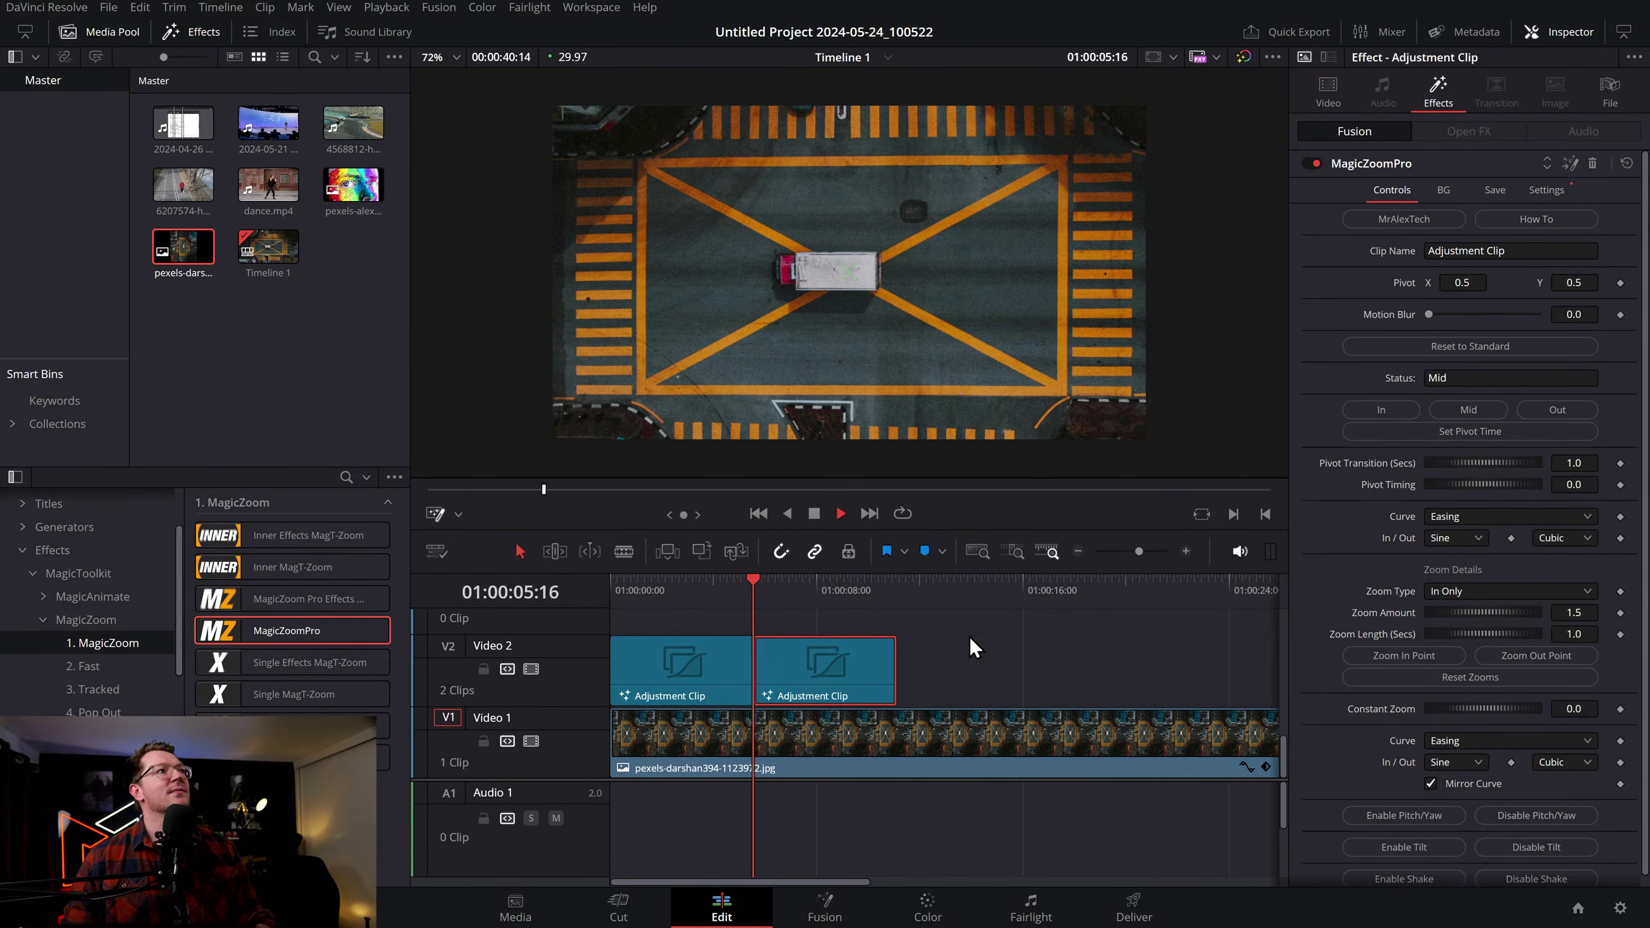
left_click_drag(863, 281, 1138, 432)
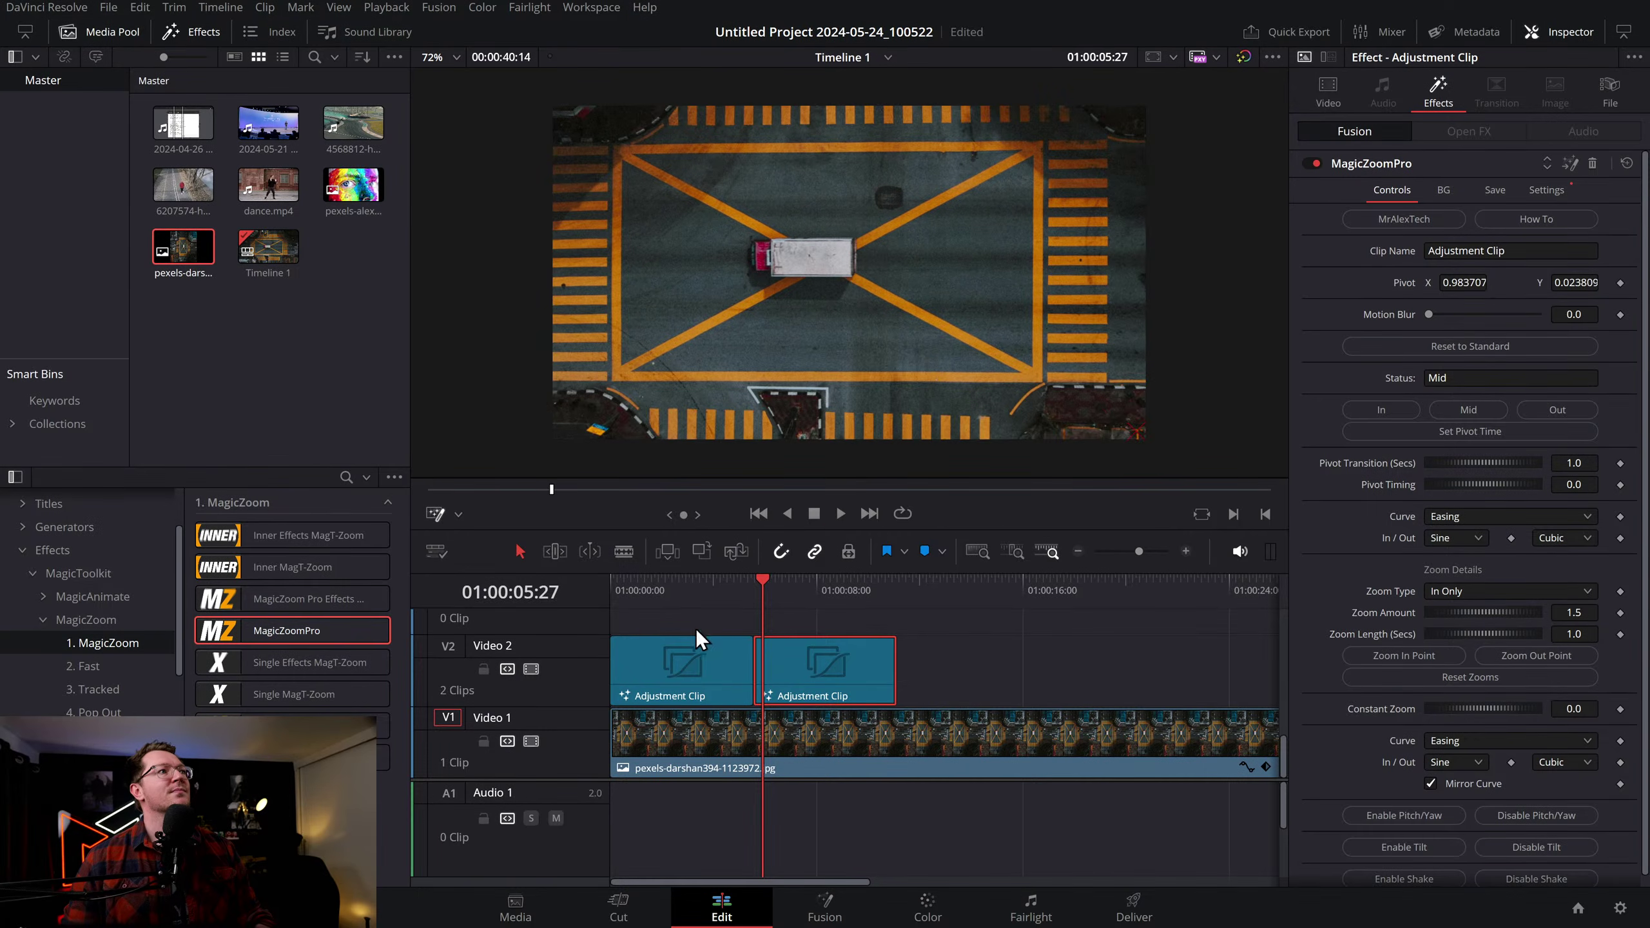
left_click(720, 588)
key("space")
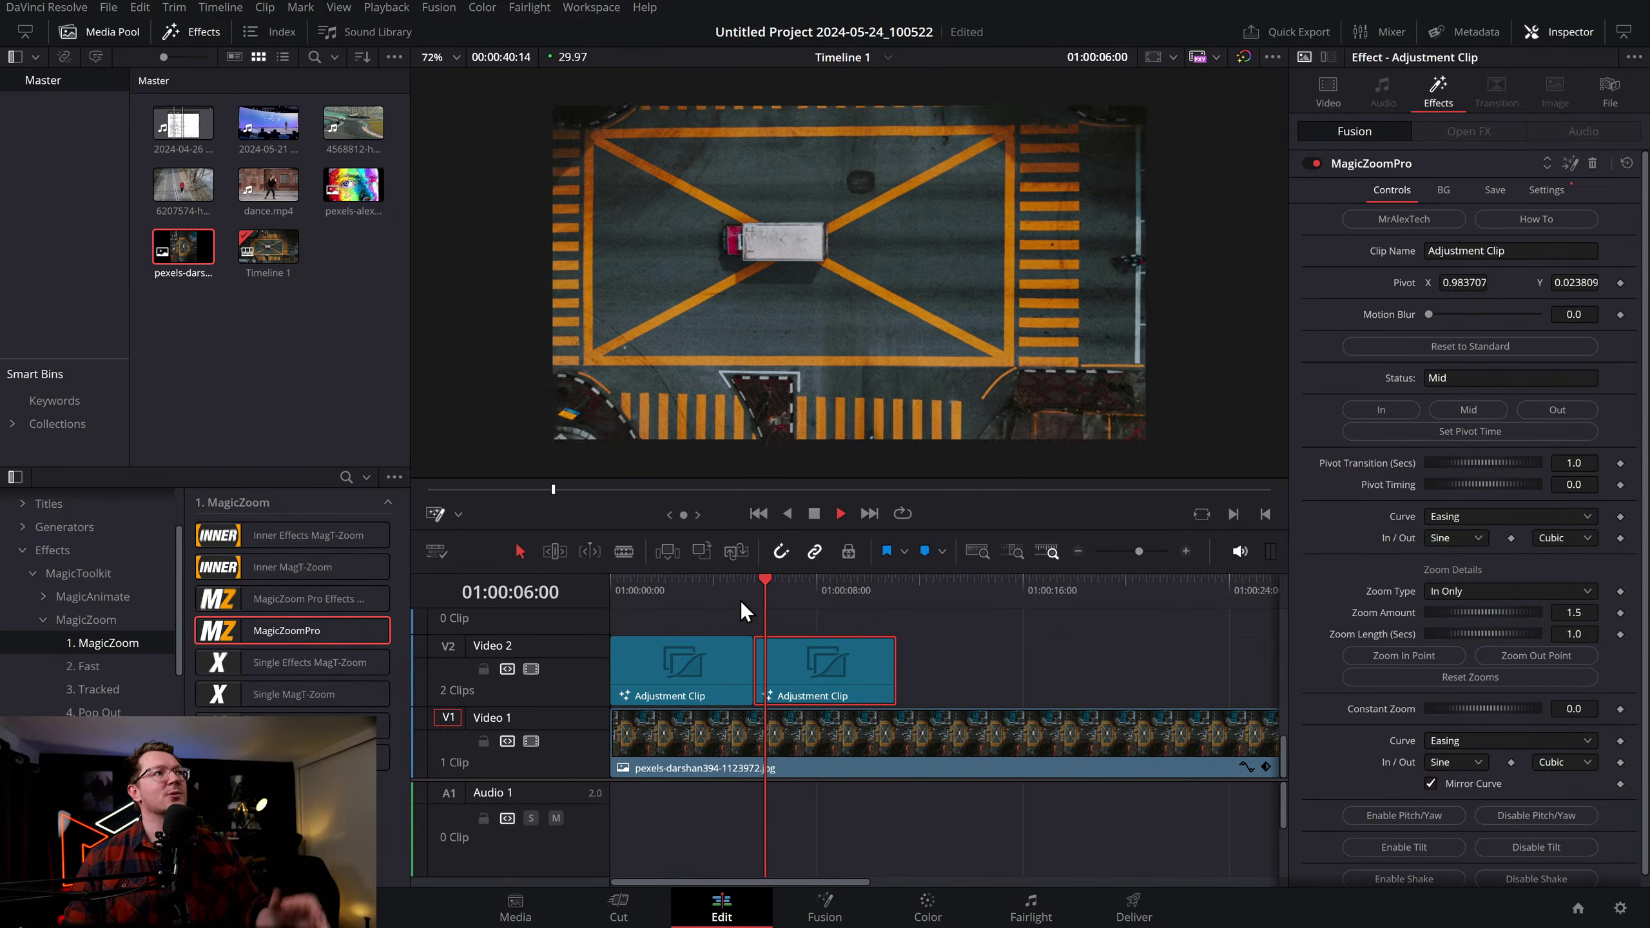
key("space")
Duplicate the second adjustment clip after itself, swap its Mid so the pivot is X 0.5, Y 0.5, and preview it
left_click_drag(809, 676, 957, 673)
left_click(1458, 411)
left_click(871, 592)
key("space")
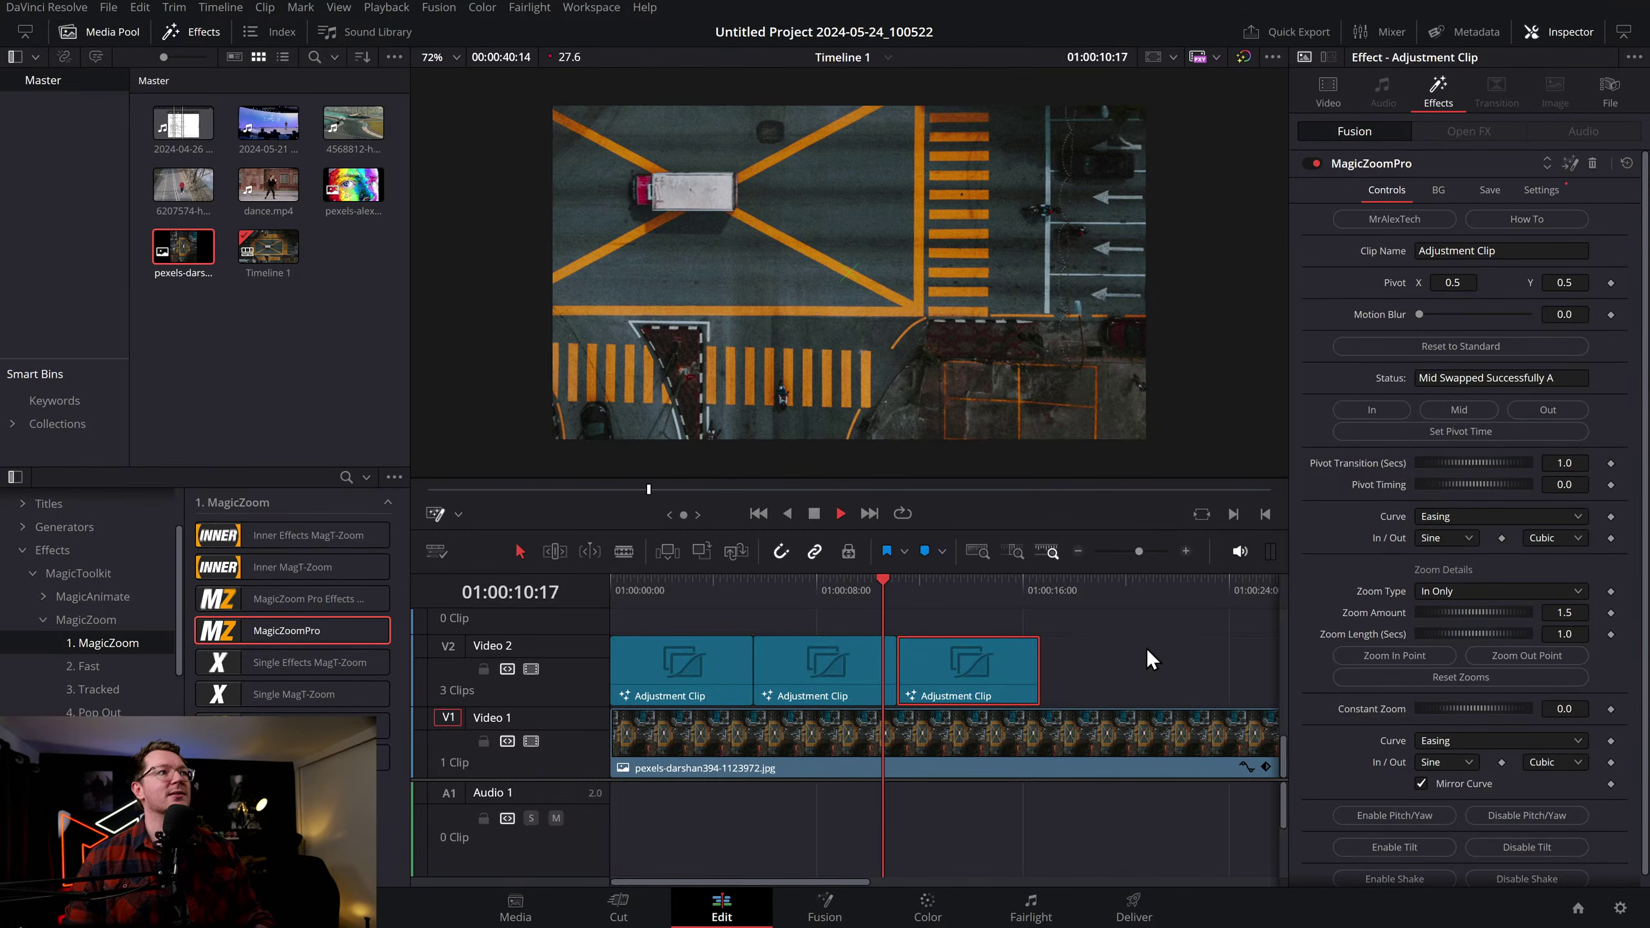
scroll(1118, 649, "right", 2)
key("space")
Add a fourth adjustment clip copy, swap its Mid, move its pivot to X 0.967776, Y 0.986486, and preview it
left_click_drag(902, 687, 1042, 677)
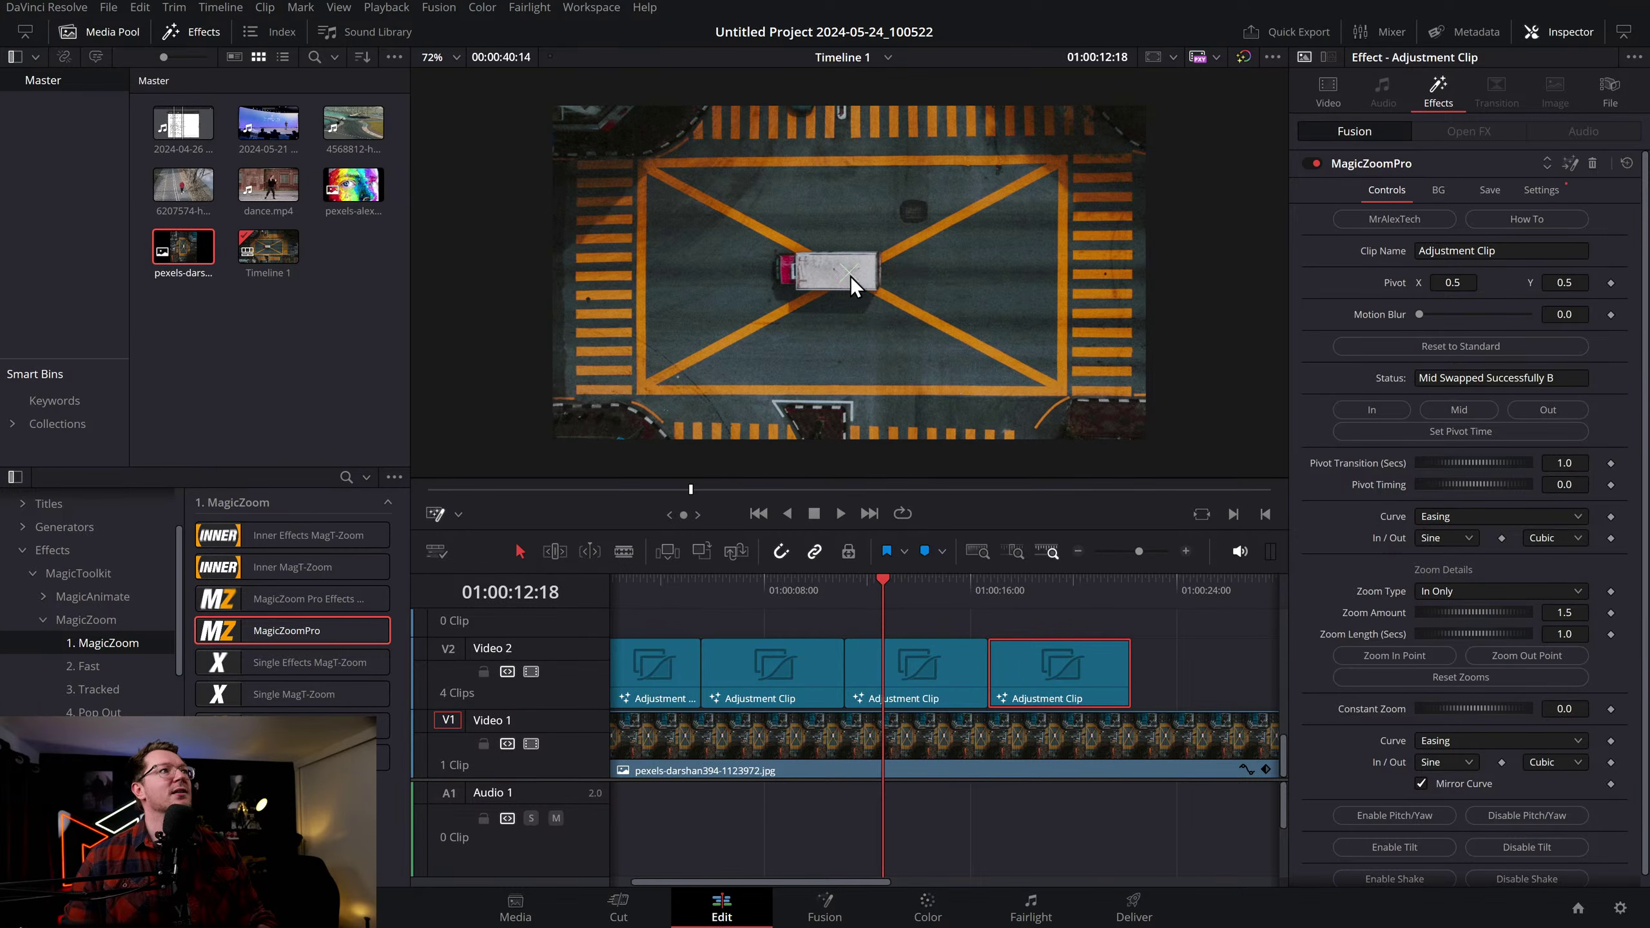
left_click(980, 618)
key("space")
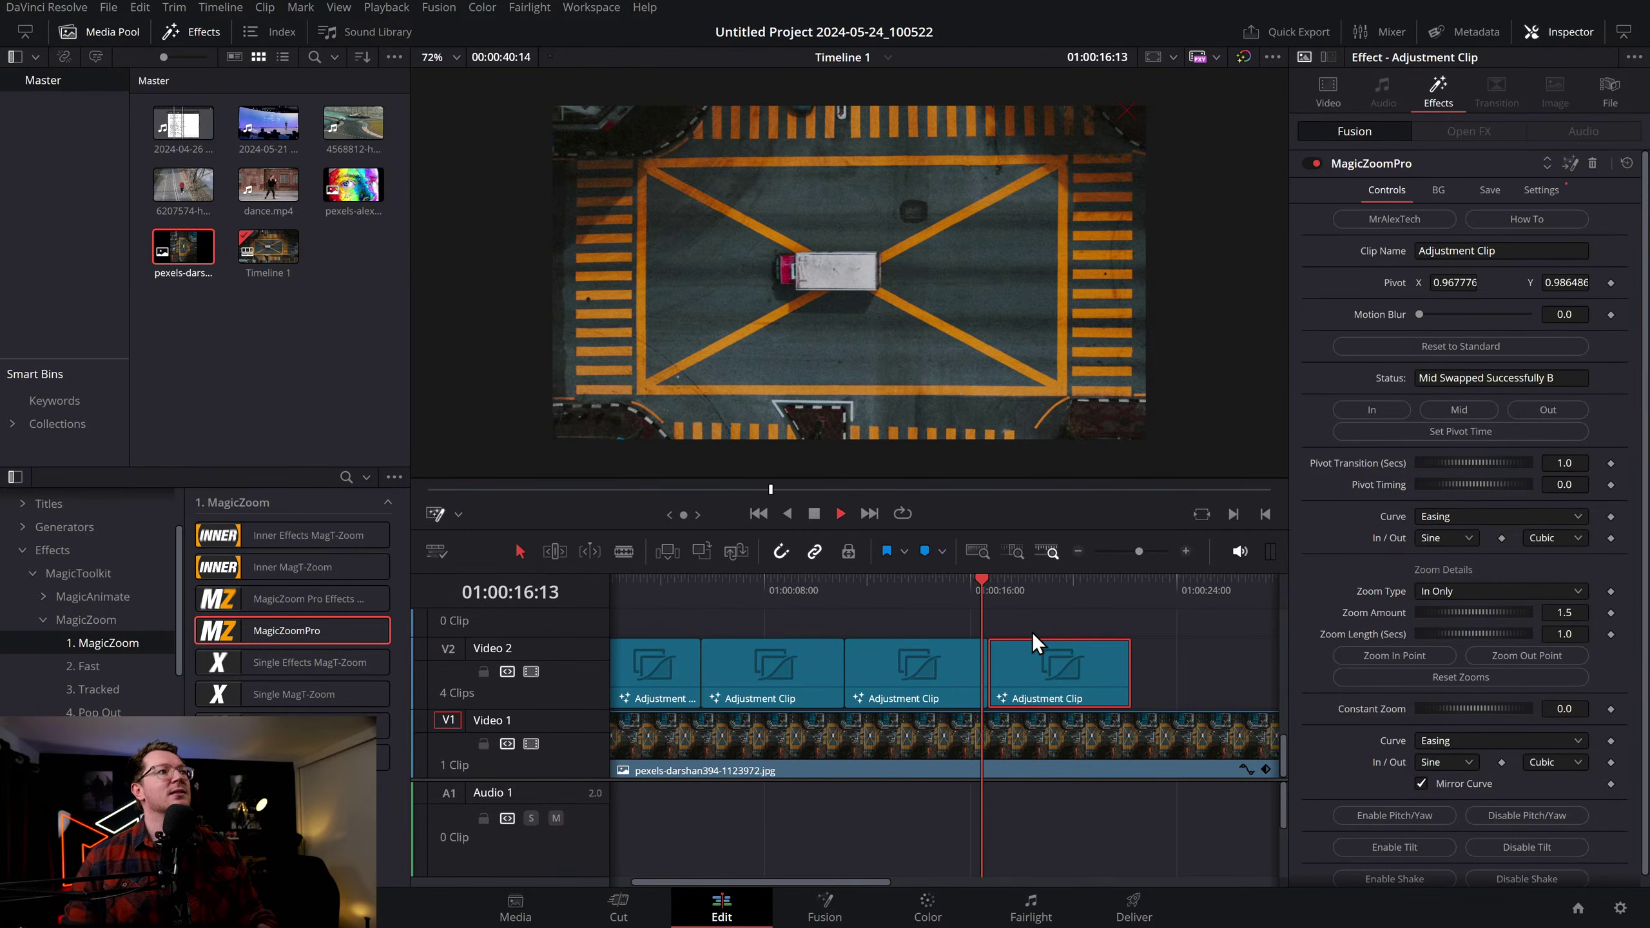
key("space")
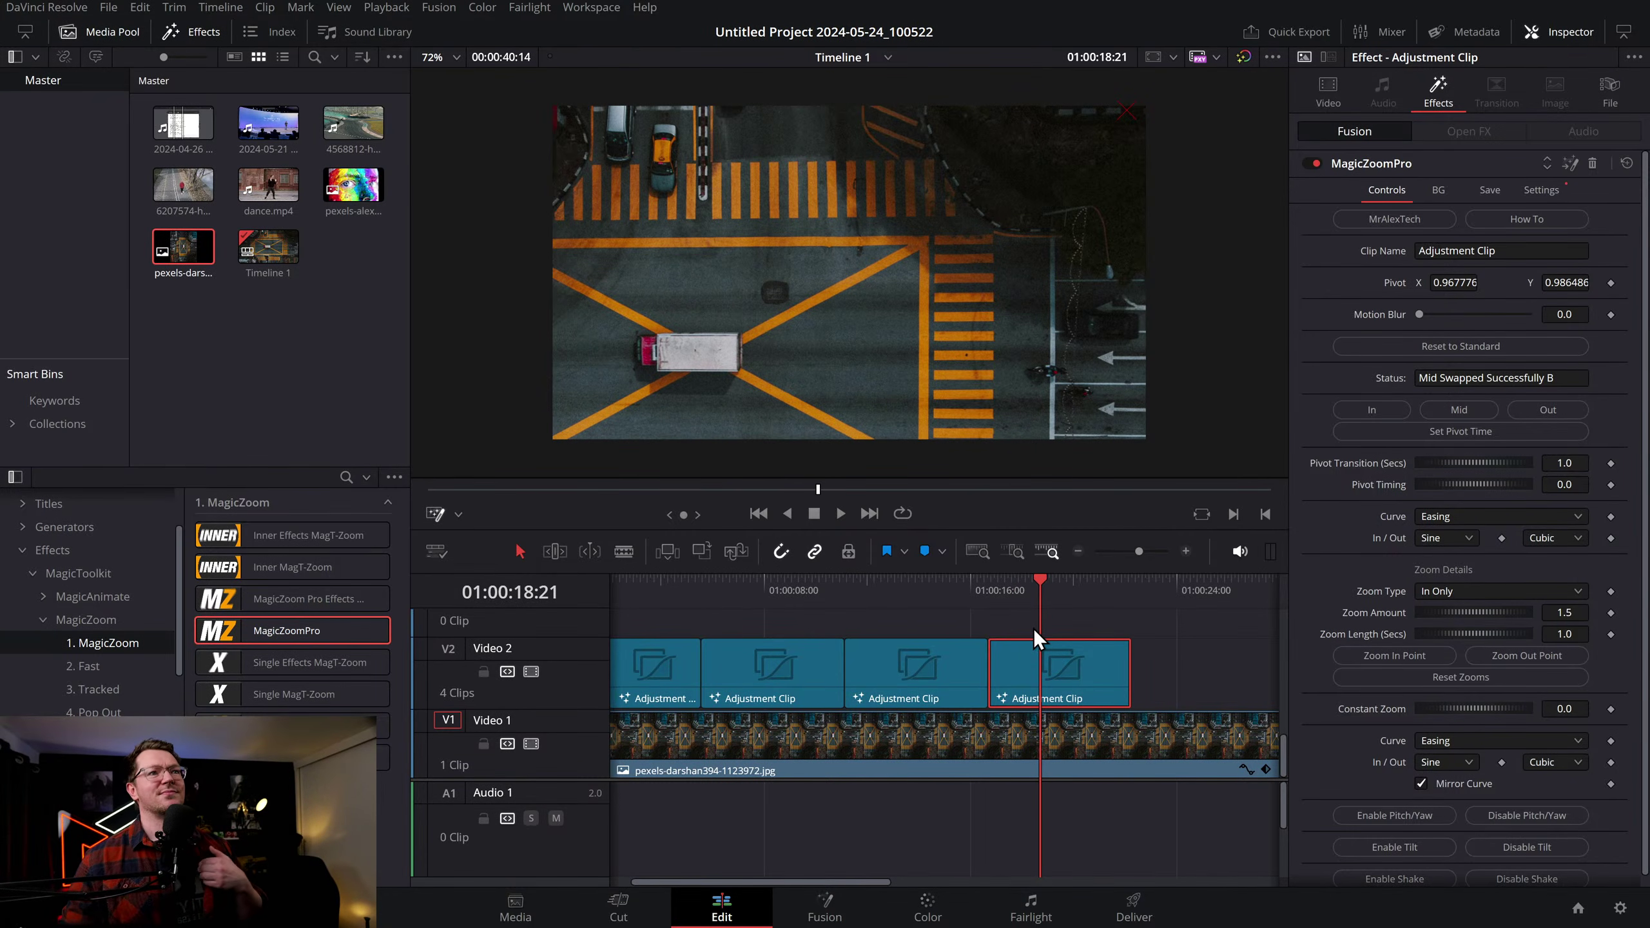
Delete all the adjustment clips from Video 2, leaving only the image clip
left_click_drag(1108, 764, 653, 649)
key("Delete")
scroll(768, 692, "left", 2)
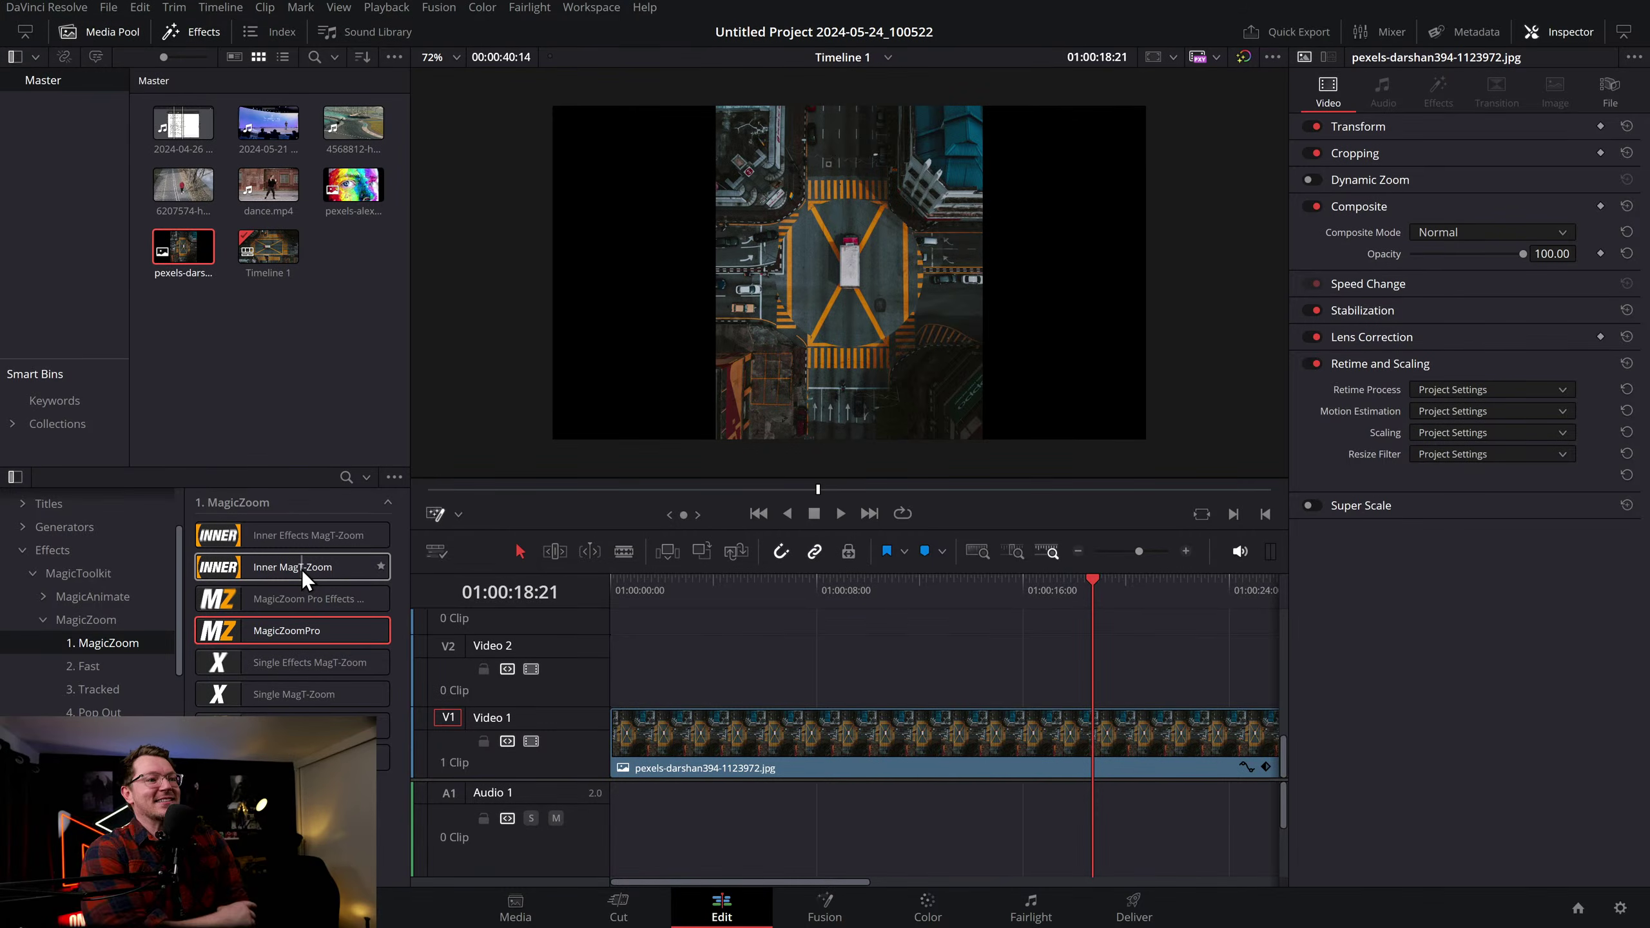
Place an adjustment clip at the start of Video 2 and apply the Inner MagT-Zoom effect to it
left_click(52, 550)
left_click_drag(279, 535, 624, 669)
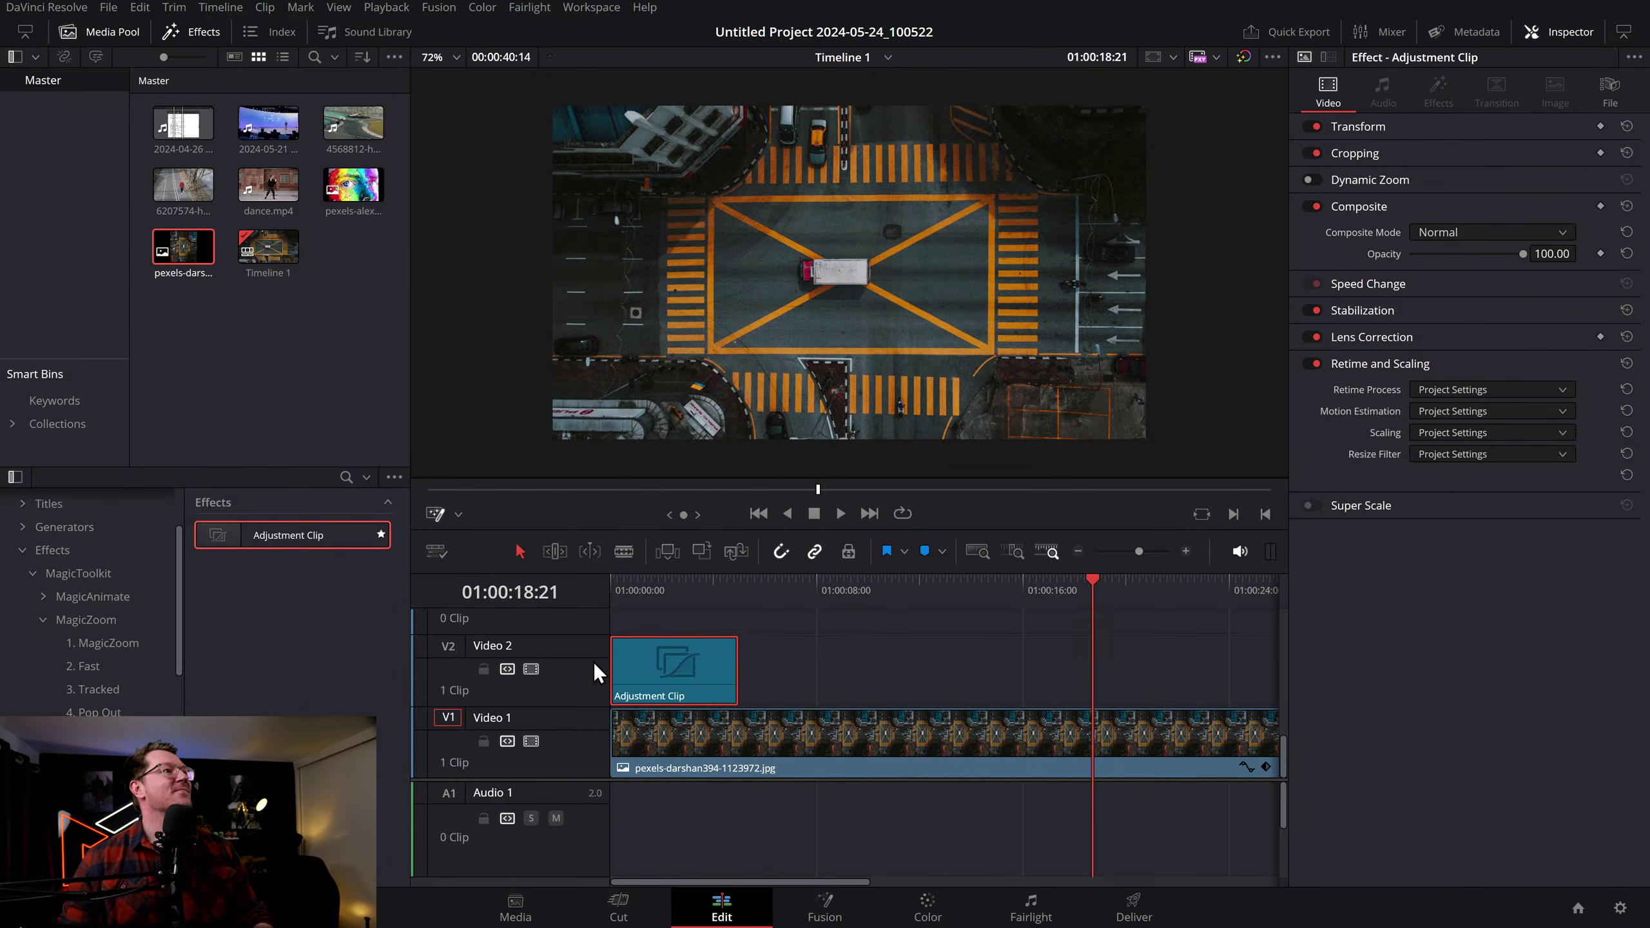
left_click(99, 640)
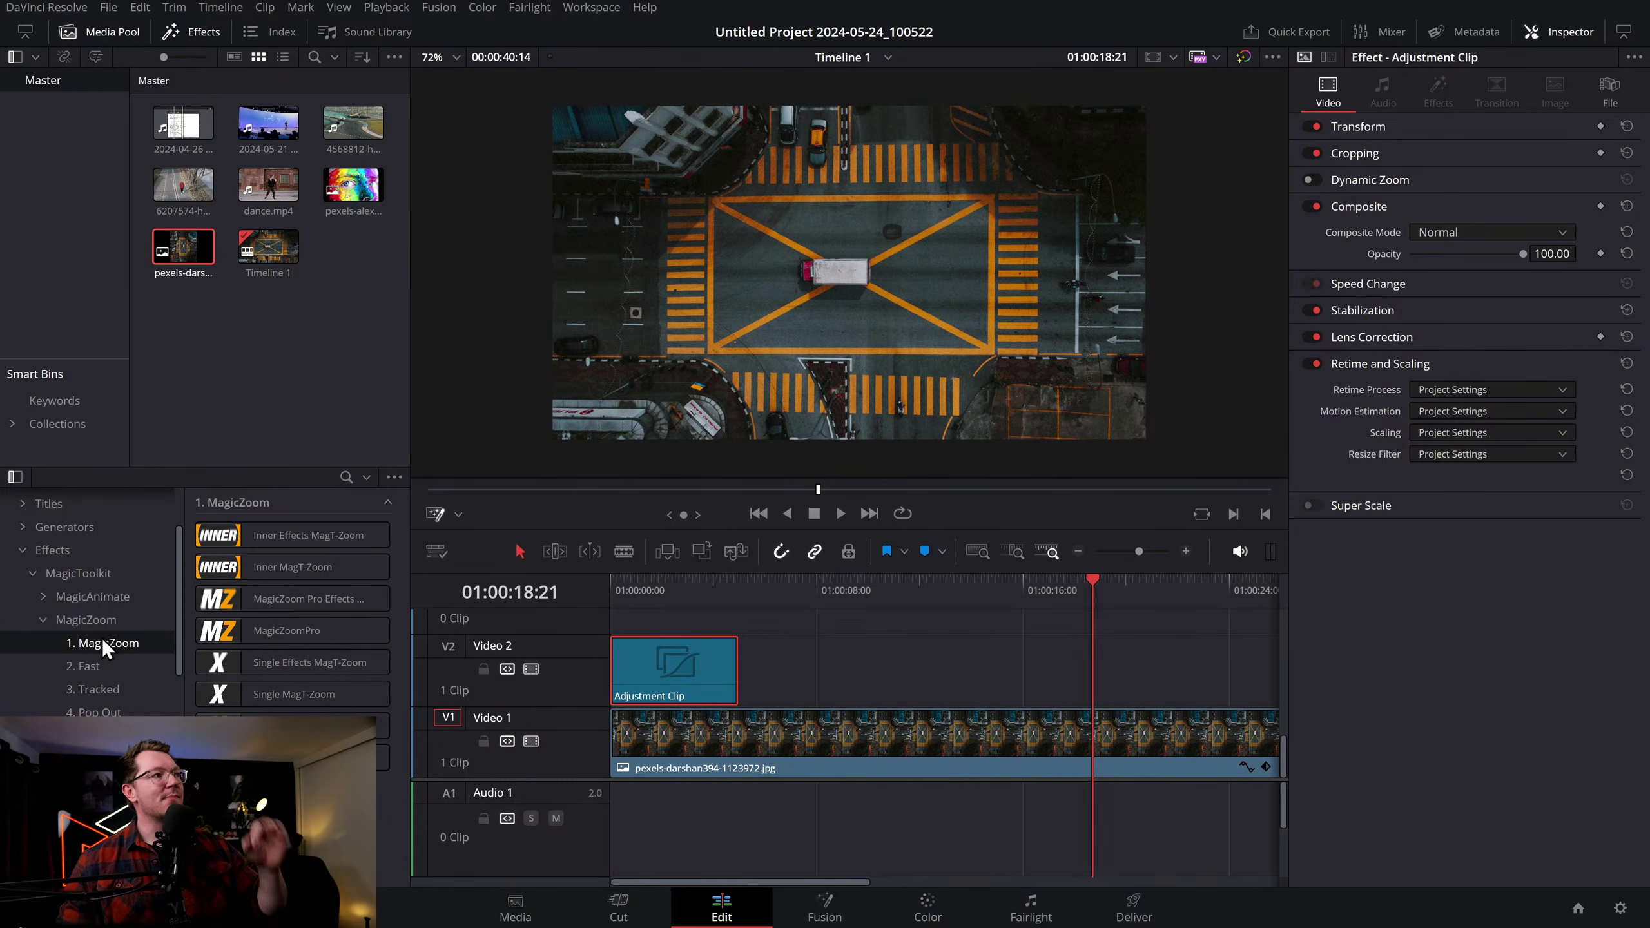
left_click_drag(273, 568, 678, 675)
Preview the inner circular zoom from the timeline start with the timeline magnified
key("Home")
key("space")
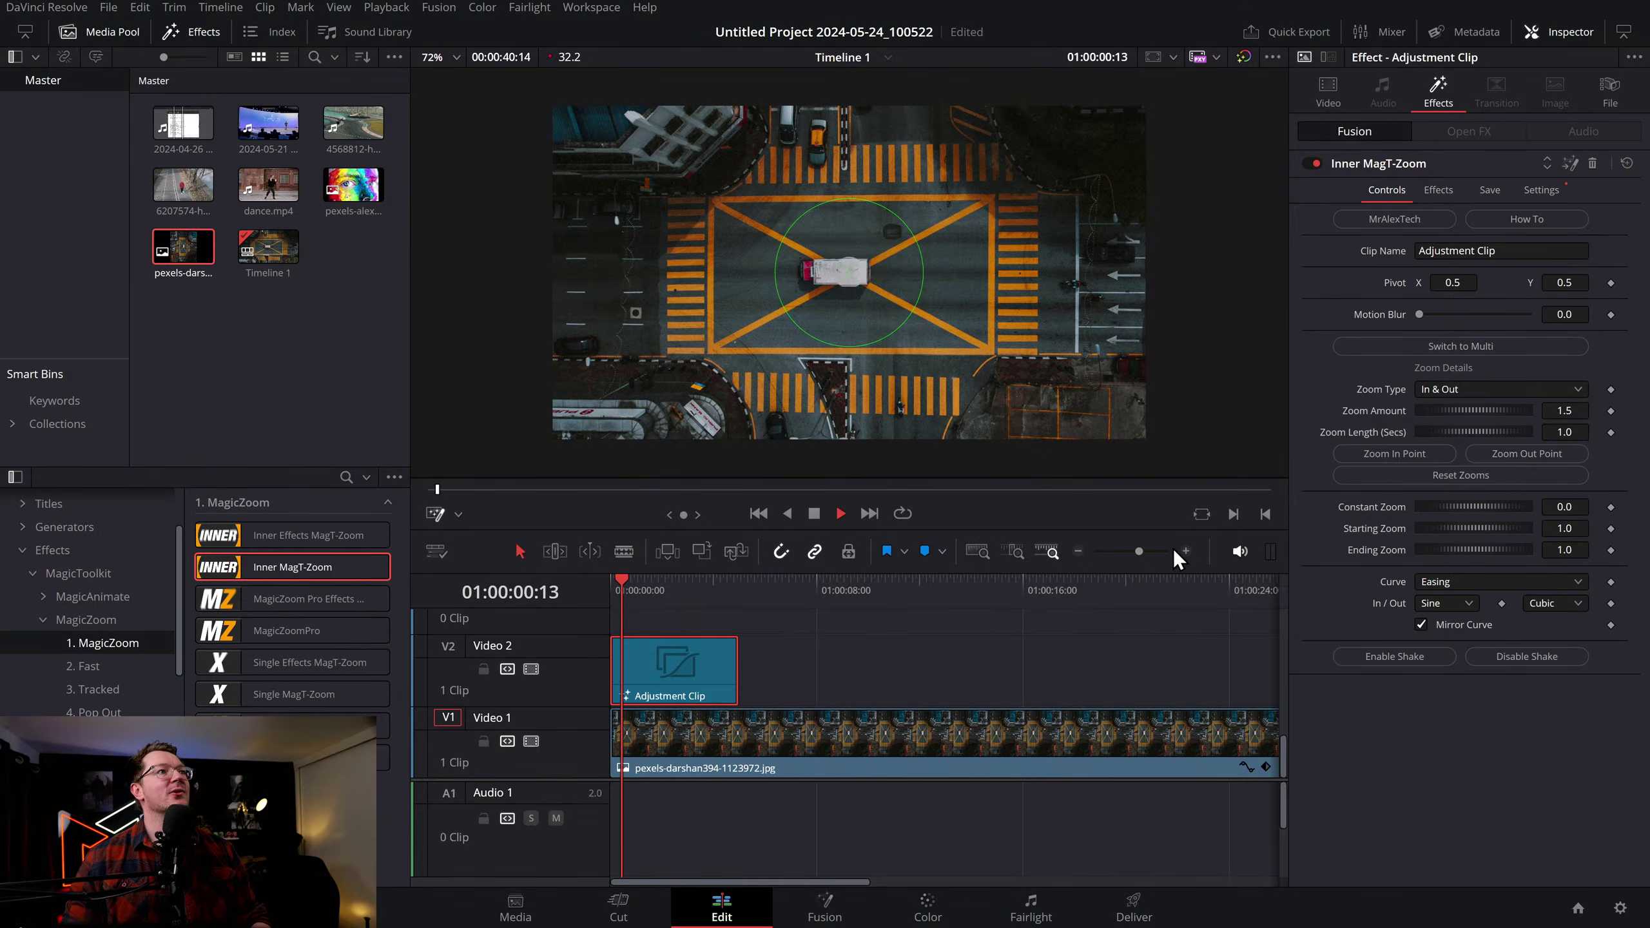
left_click(1185, 551)
left_click(1185, 551)
key("space")
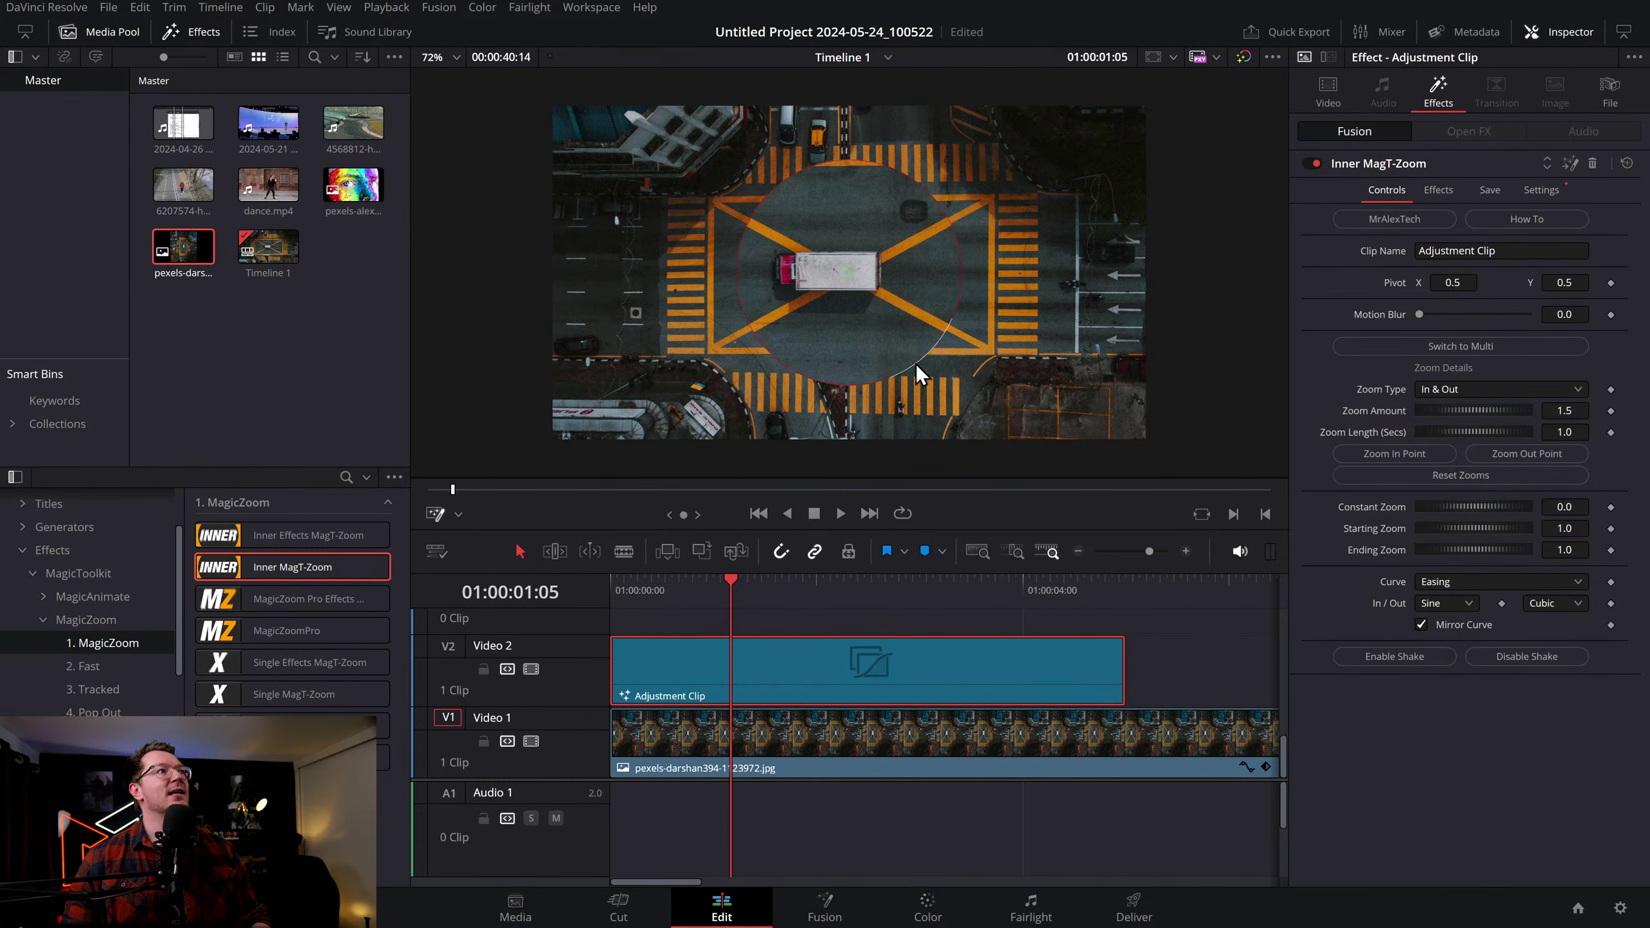
key("Home")
key("space")
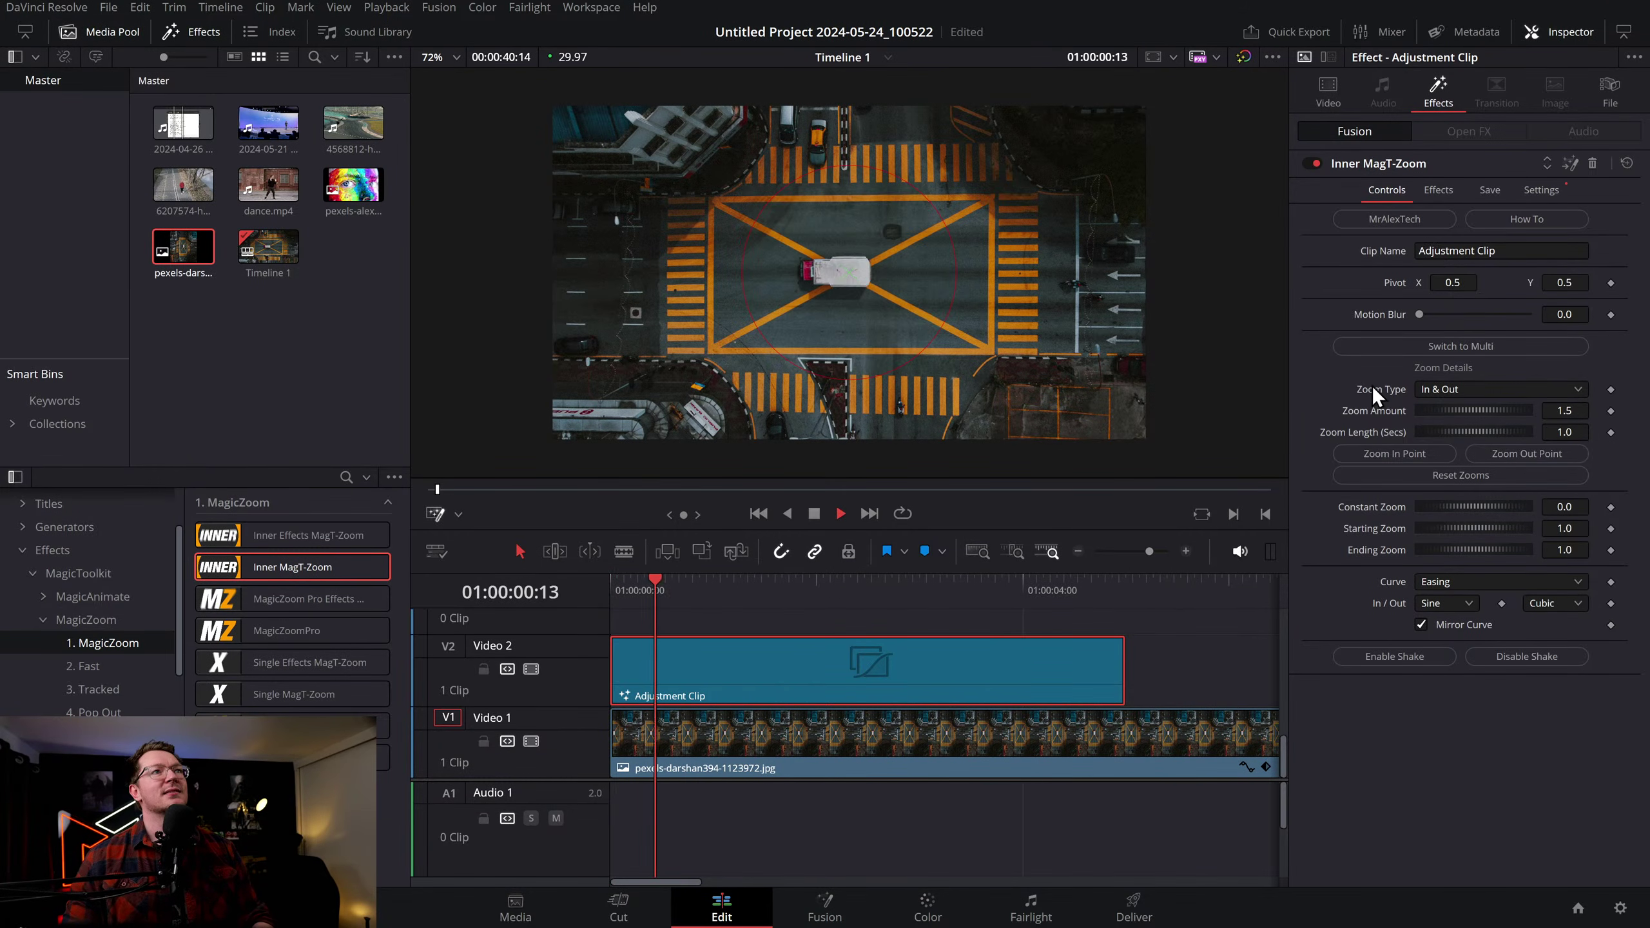
Switch the Inner MagT-Zoom effect to Multi mode
left_click(1449, 389)
left_click(1470, 345)
key("space")
left_click(1078, 551)
left_click(1078, 552)
Move the inner zoom's pivot toward the lower-left of the image and duplicate the adjustment clip directly after itself
left_click_drag(693, 661, 788, 680)
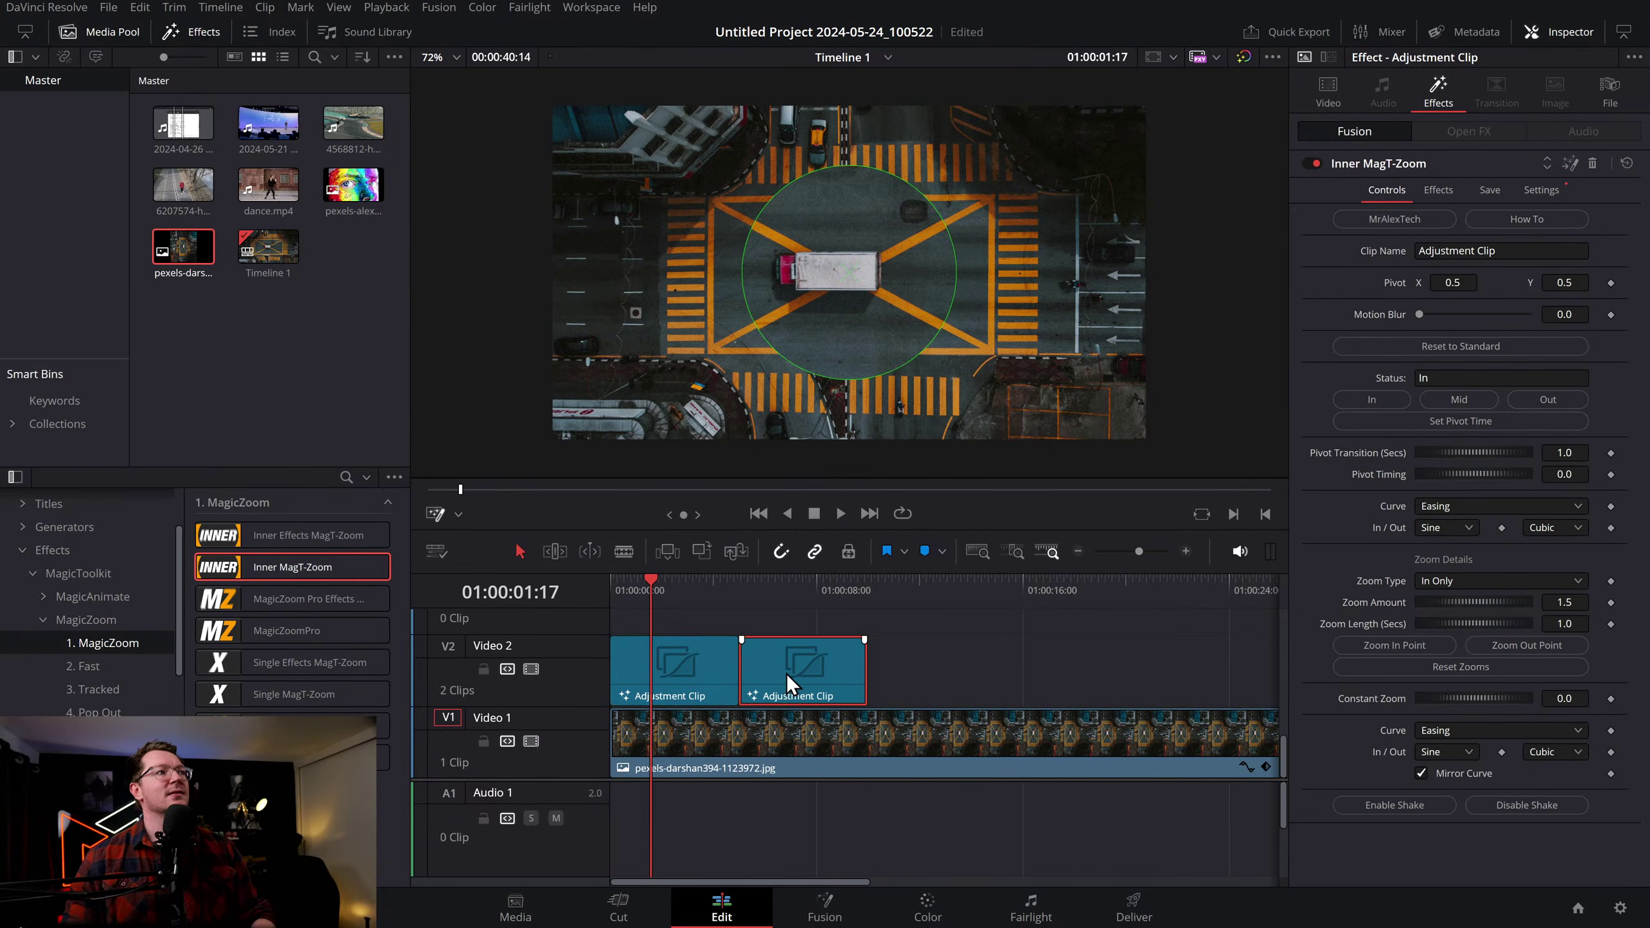
key("ctrl+z")
left_click_drag(852, 277, 667, 340)
left_click_drag(735, 661, 789, 671)
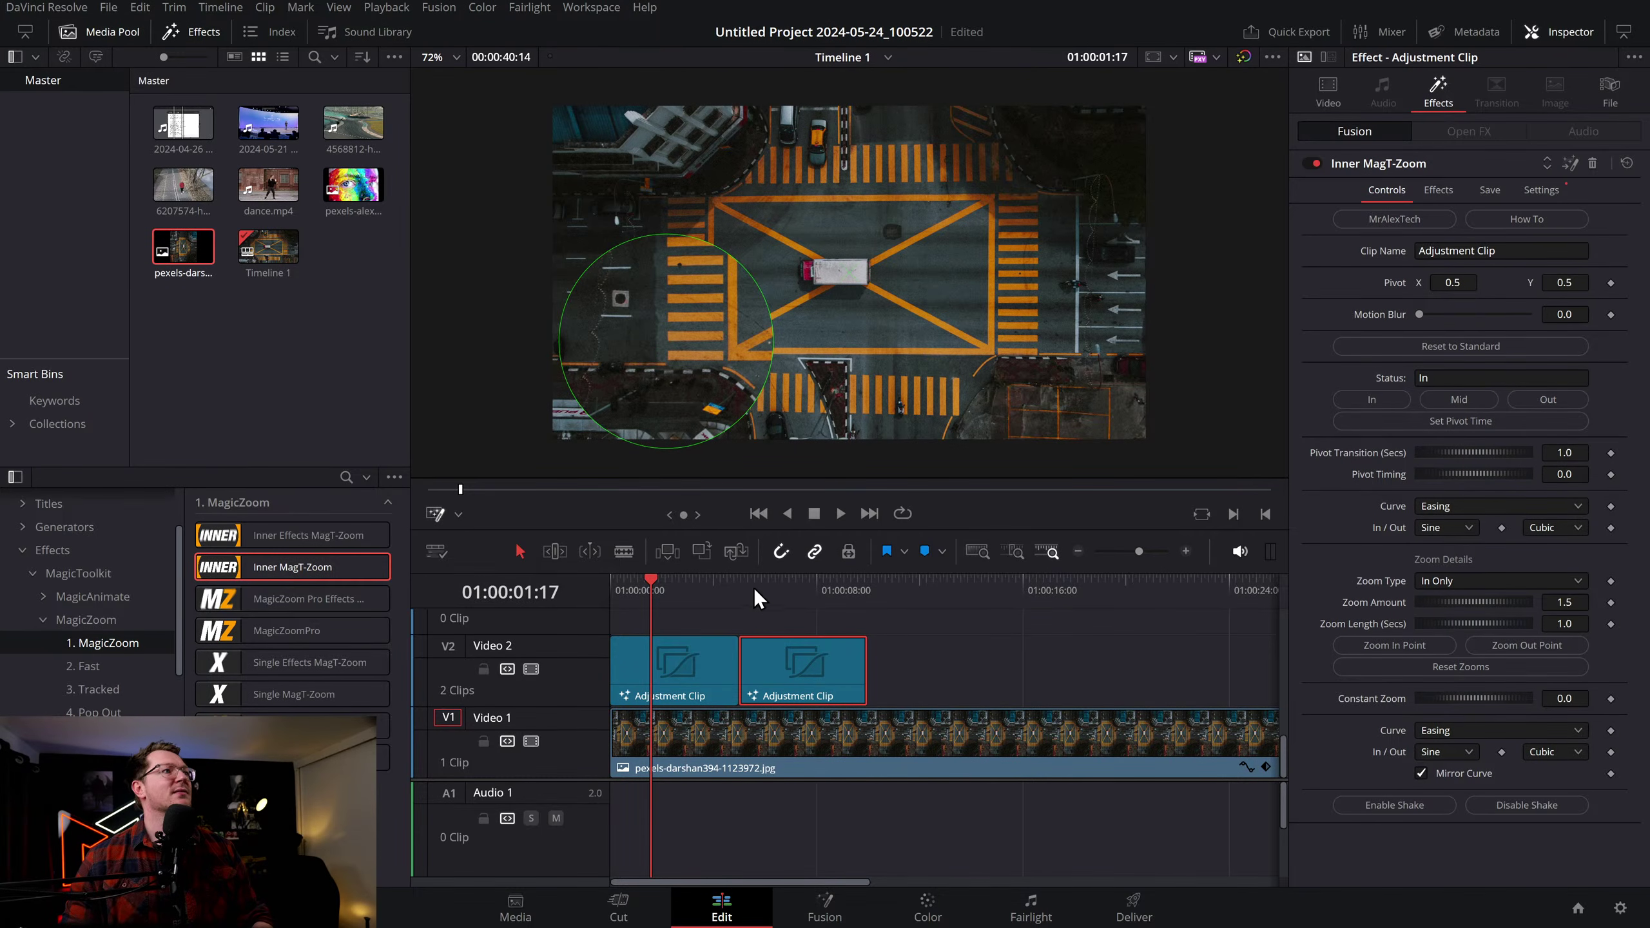
Preview the inner zoom's pivot move across the first and second adjustment clips
left_click(711, 590)
key("space")
left_click(920, 667)
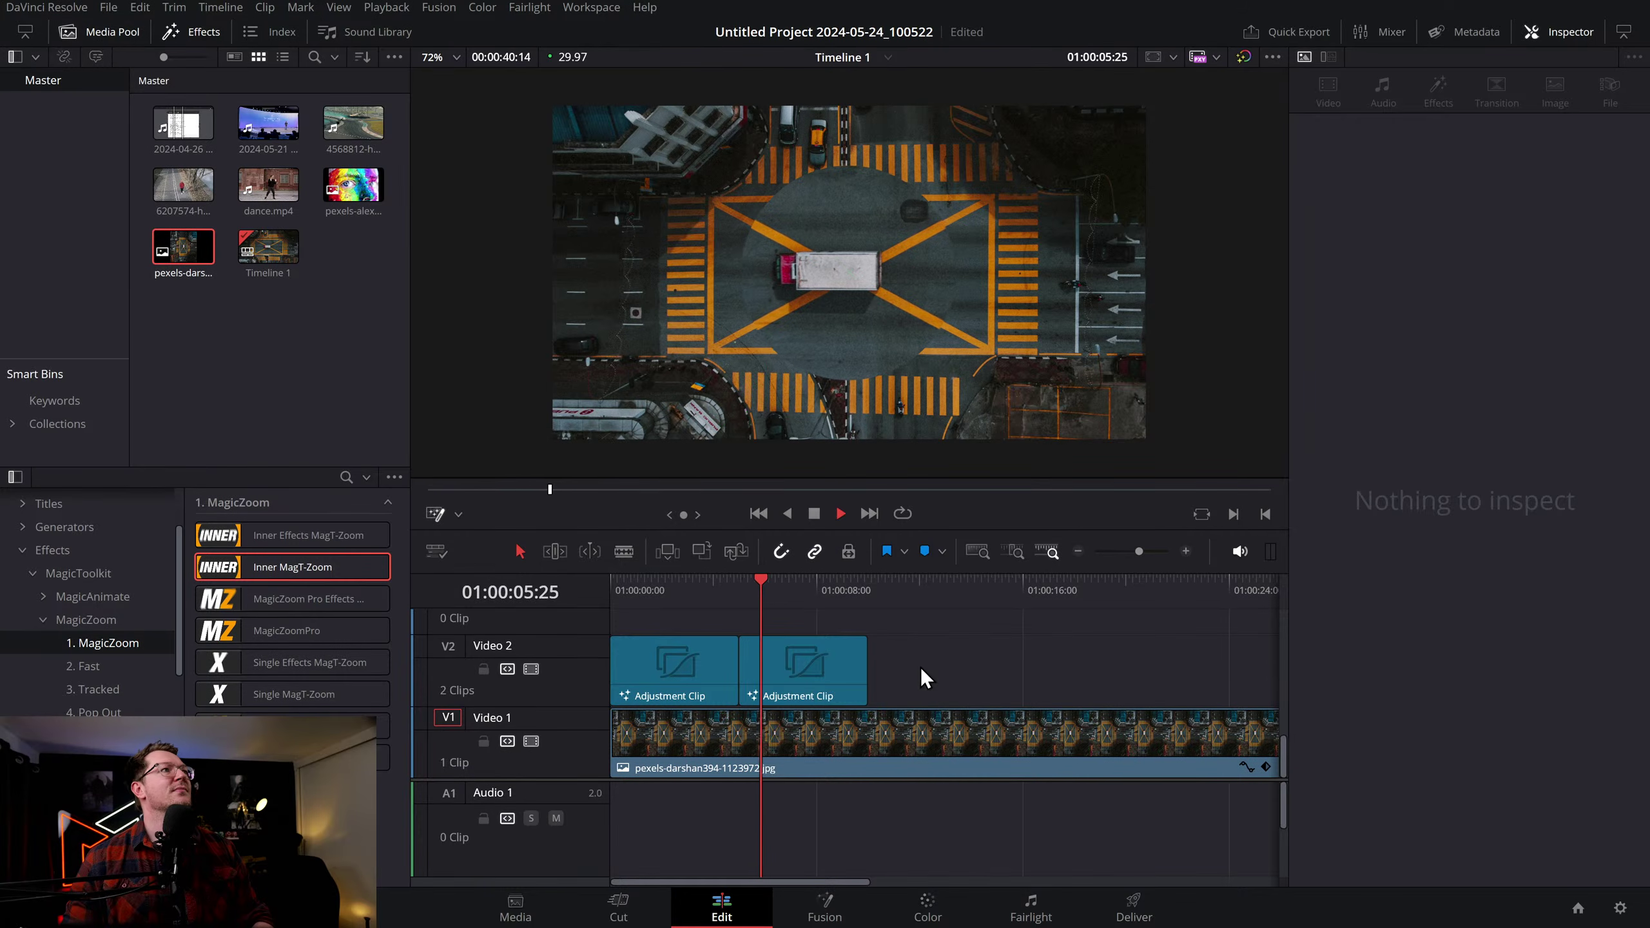
key("space")
Duplicate the second adjustment clip after itself, swap the copy's Mid and move its pivot to X 0.925778, Y 0.106177
left_click(802, 676)
left_click_drag(802, 676, 883, 671)
left_click(1483, 399)
left_click_drag(850, 271, 1078, 391)
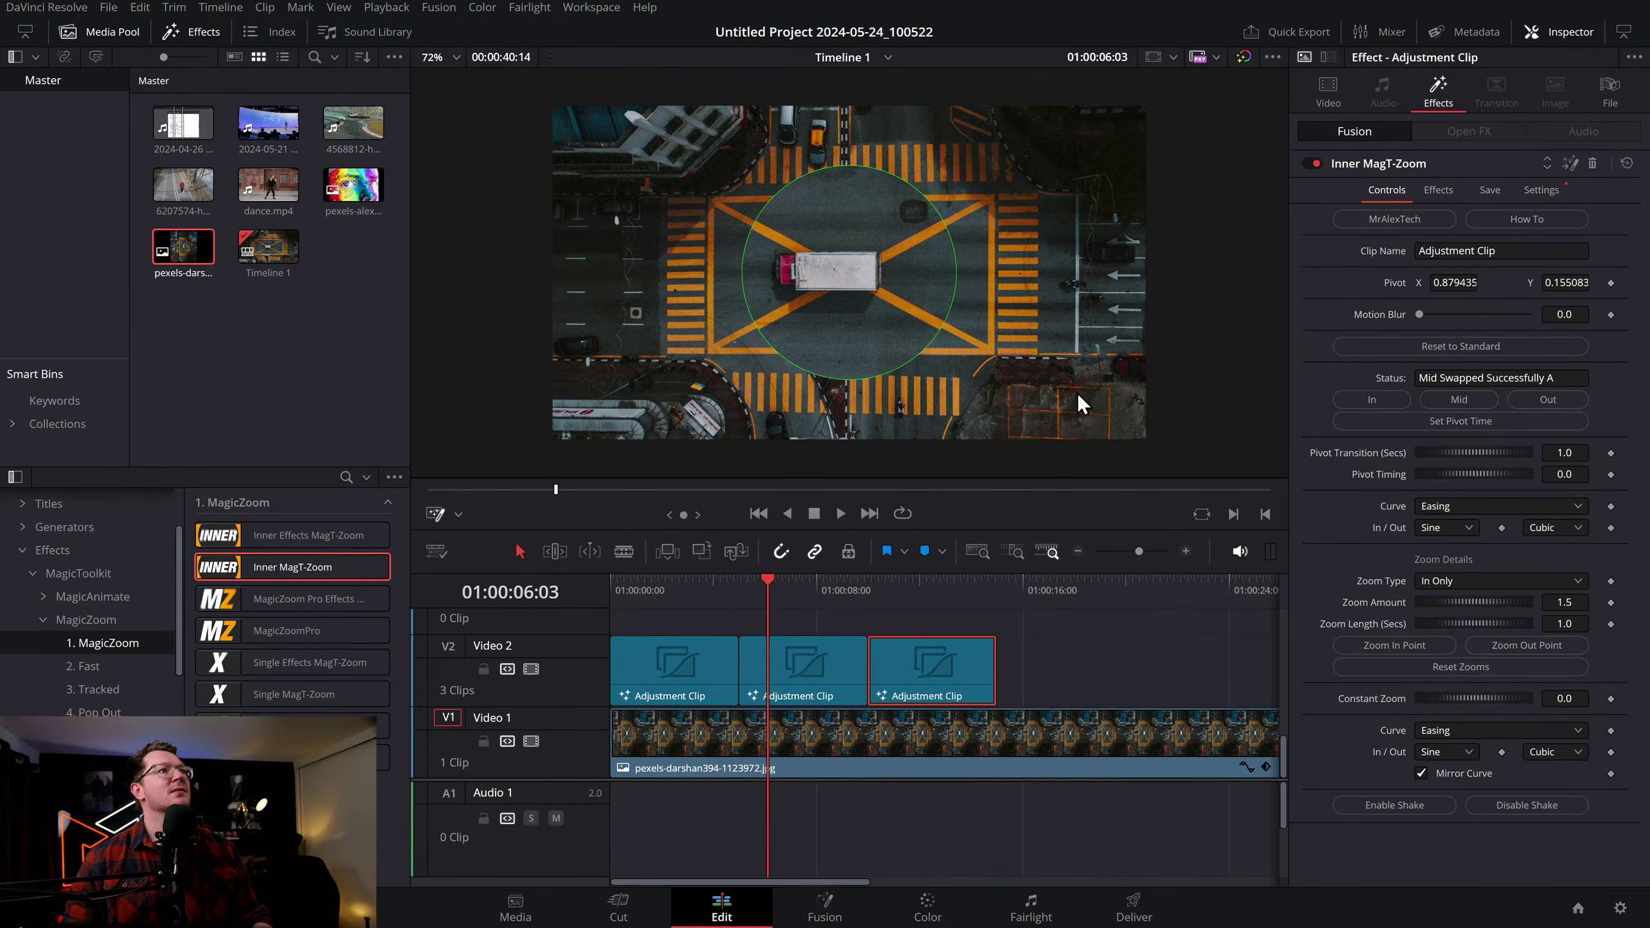
Preview the pivot move from the second adjustment clip into the third
left_click(839, 585)
key("space")
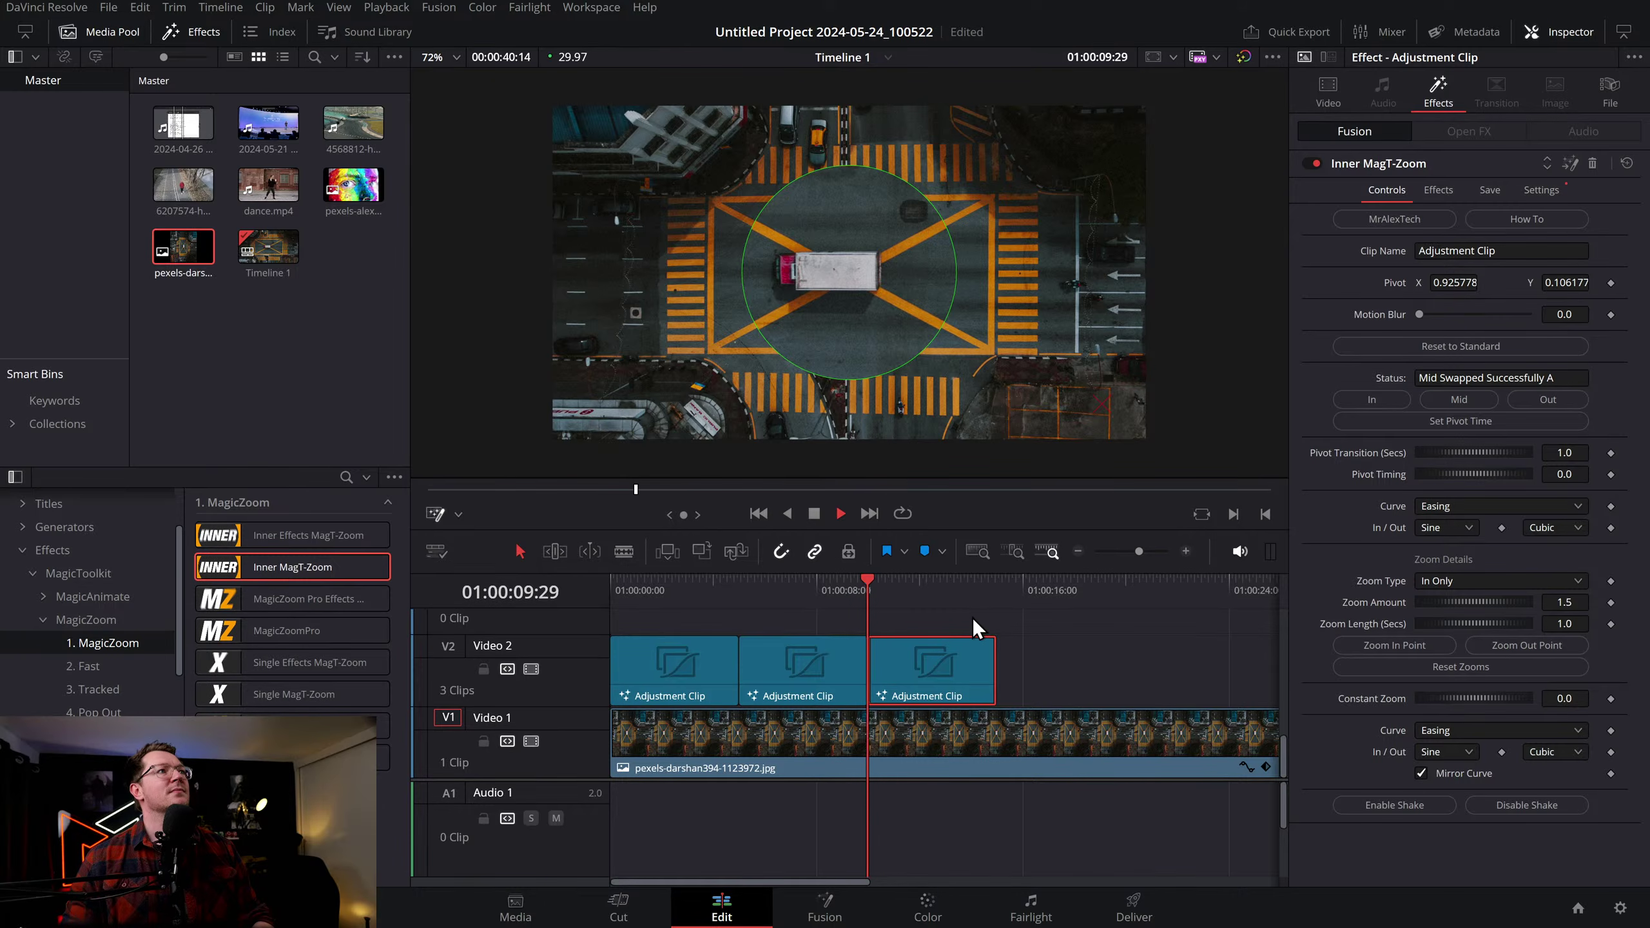
key("space")
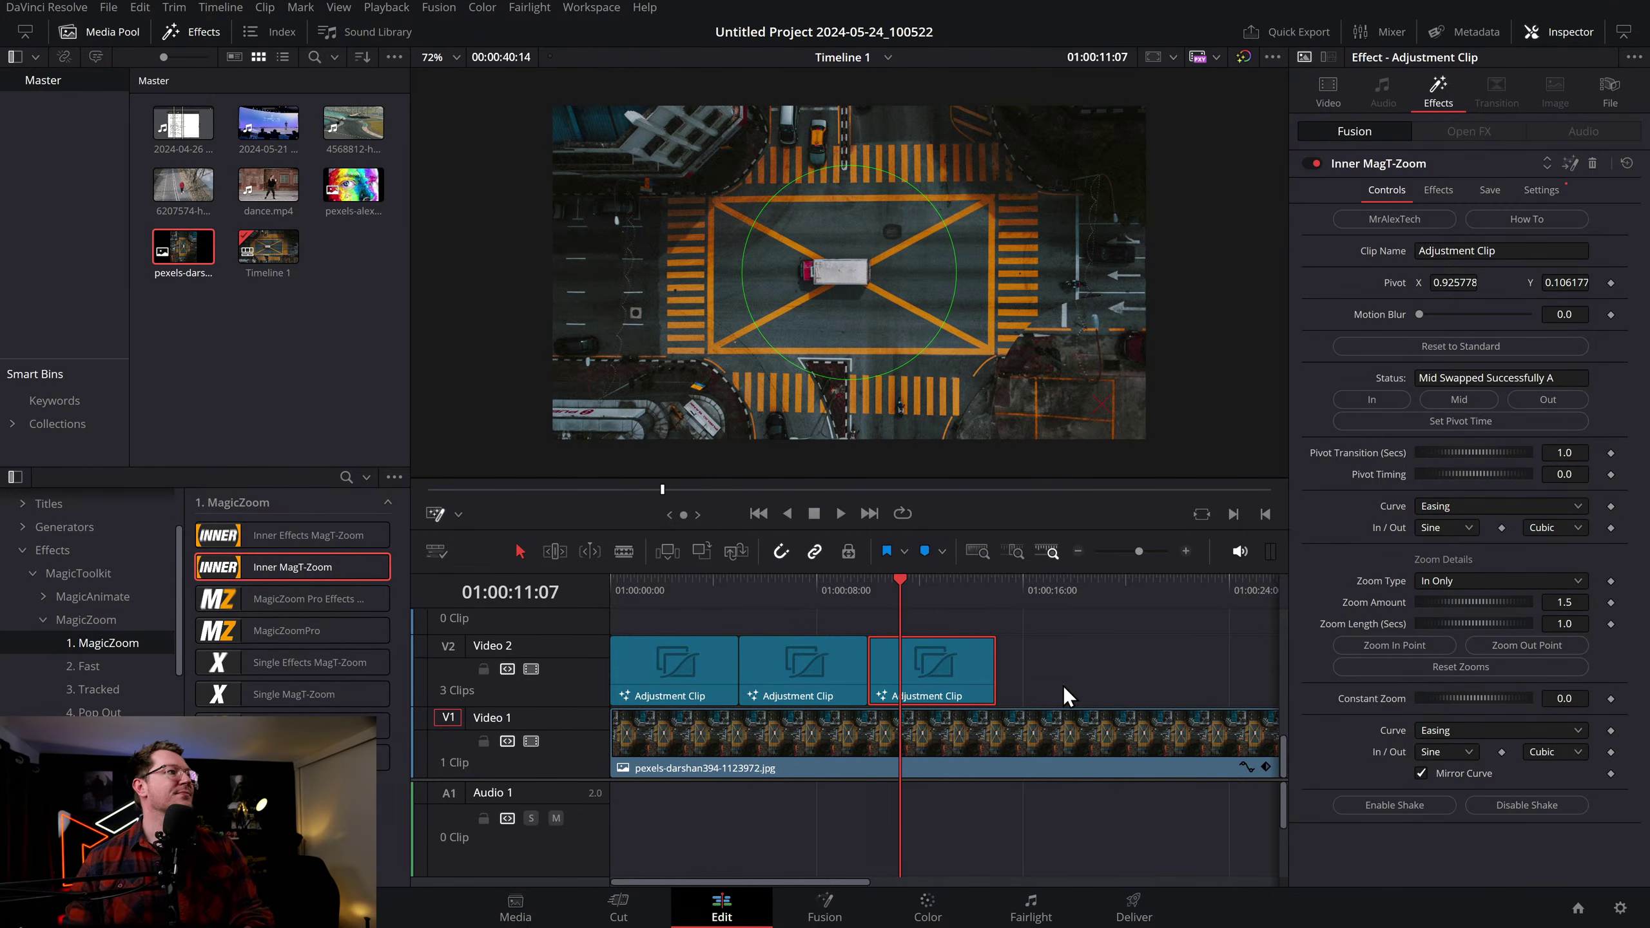
Delete all three inner-zoom adjustment clips from Video 2 and save the project
left_click(779, 676, "ctrl")
key("Delete")
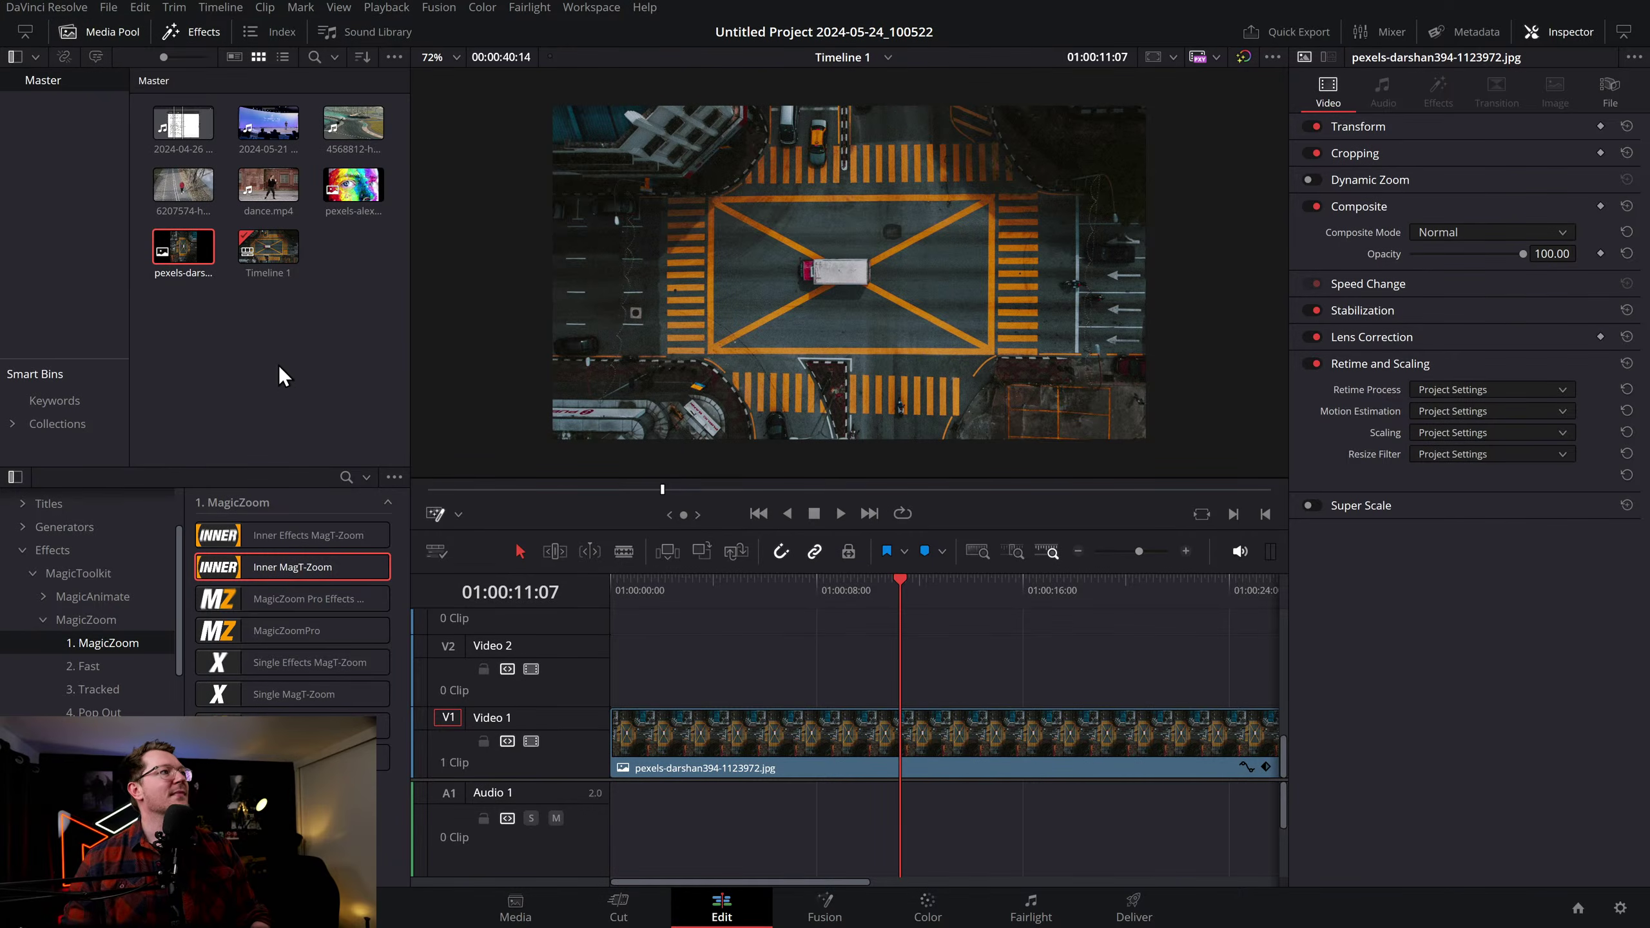
key("ctrl+s")
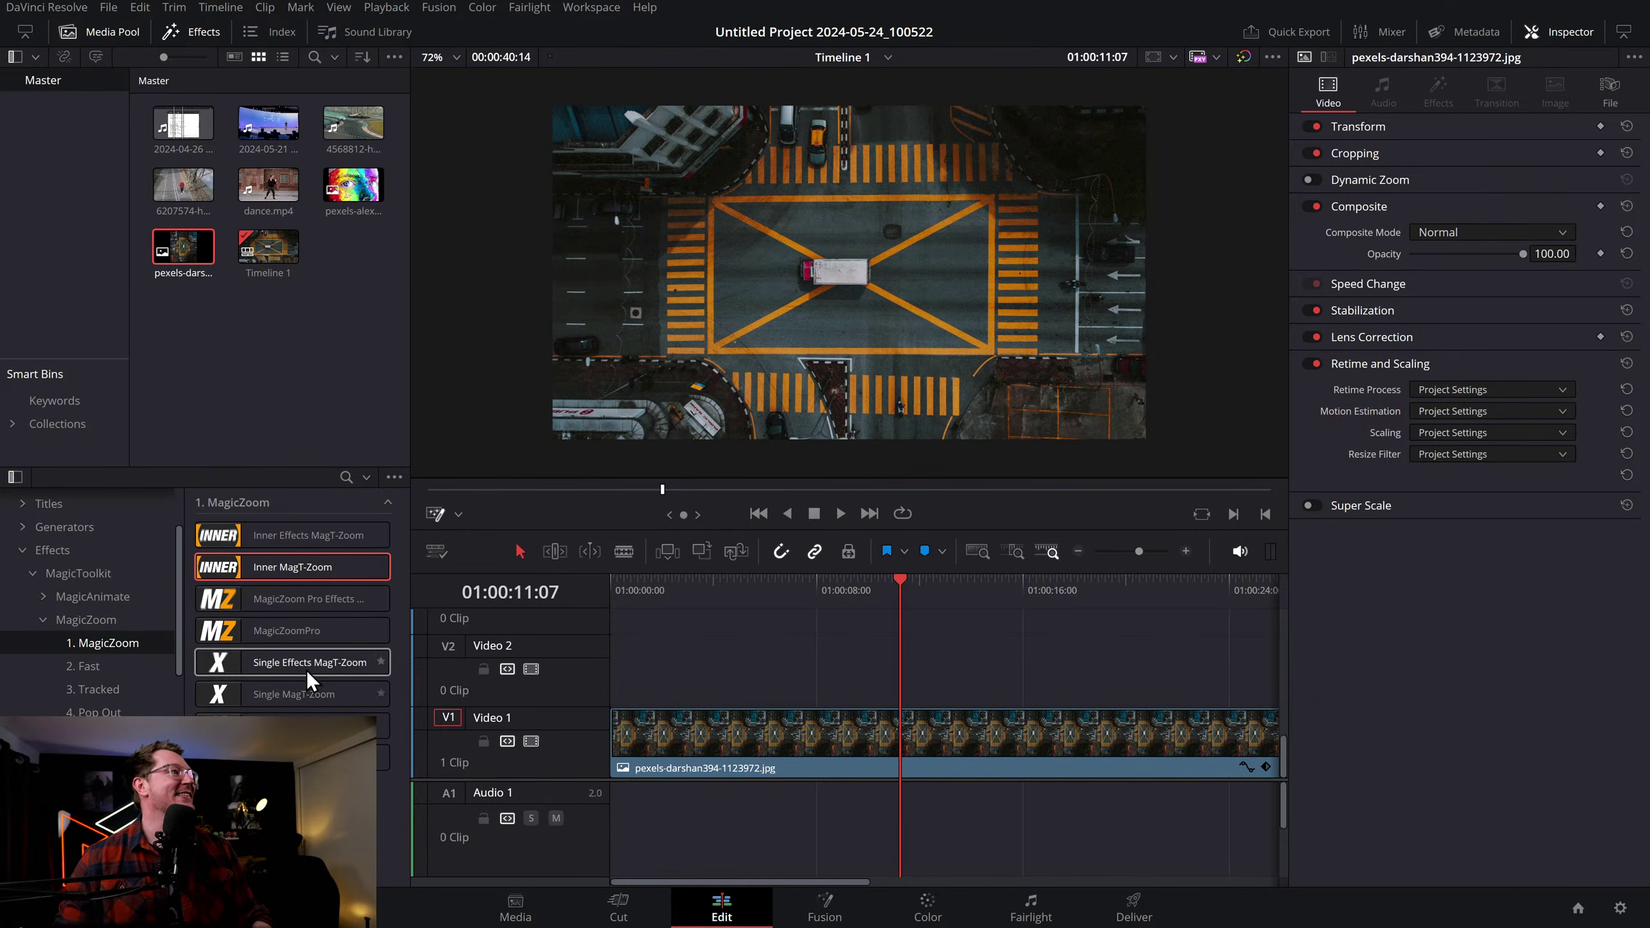
Place a new adjustment clip at the start of Video 2 and extend its end to the playhead at 01:00:11:07
left_click(75, 573)
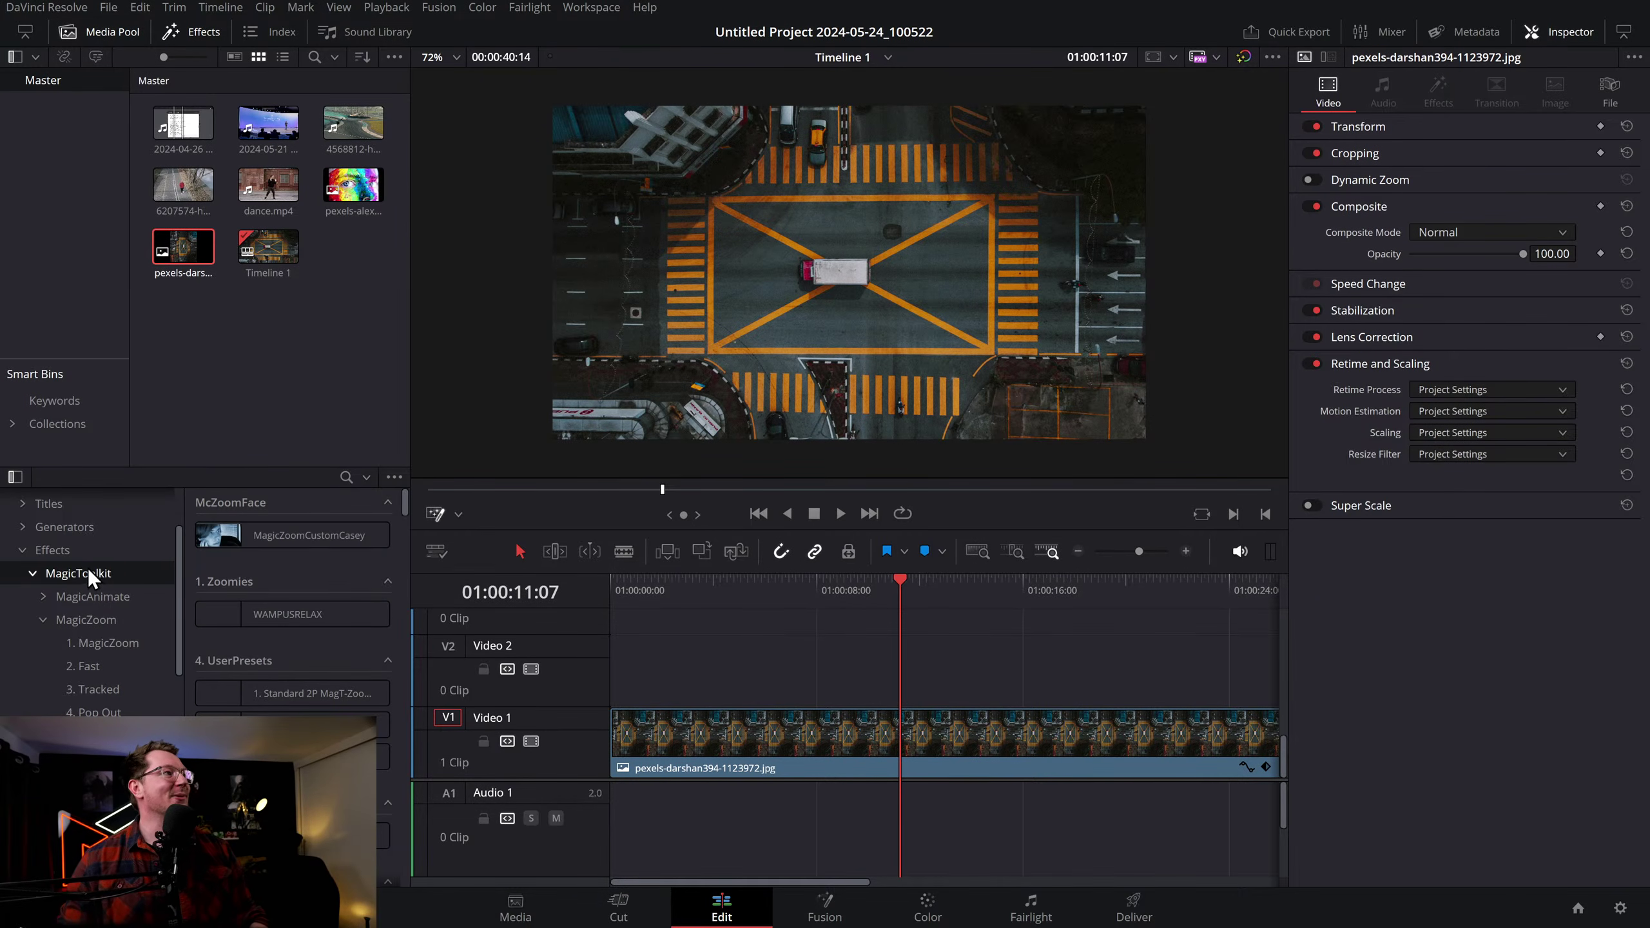
left_click(65, 553)
left_click_drag(272, 536, 654, 666)
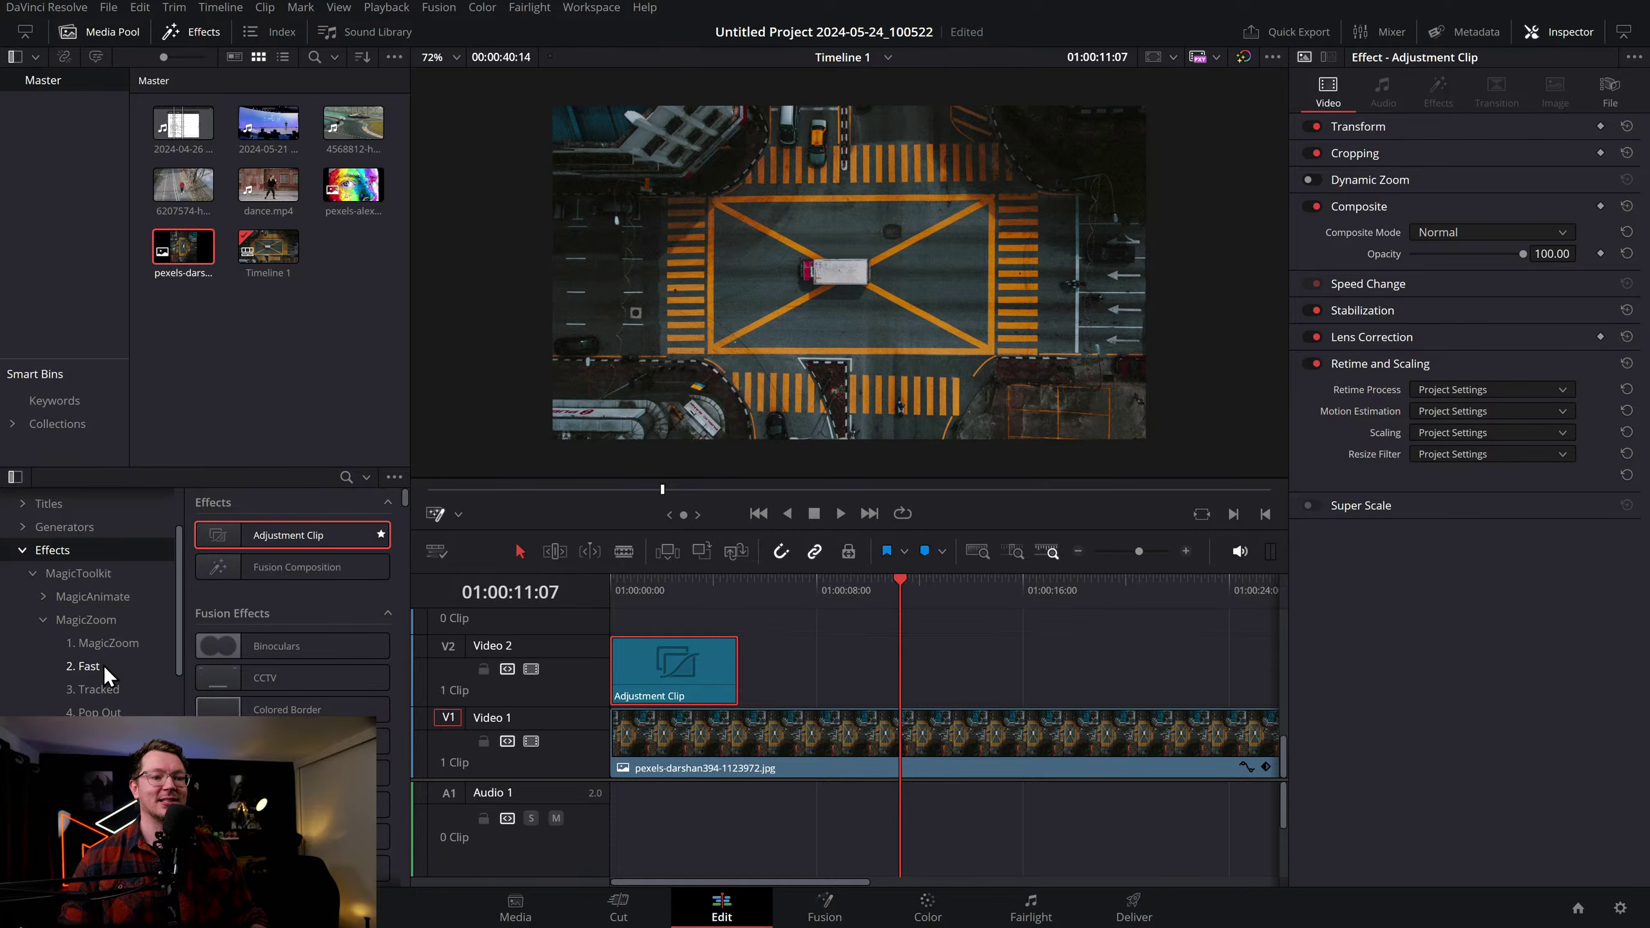
left_click(111, 642)
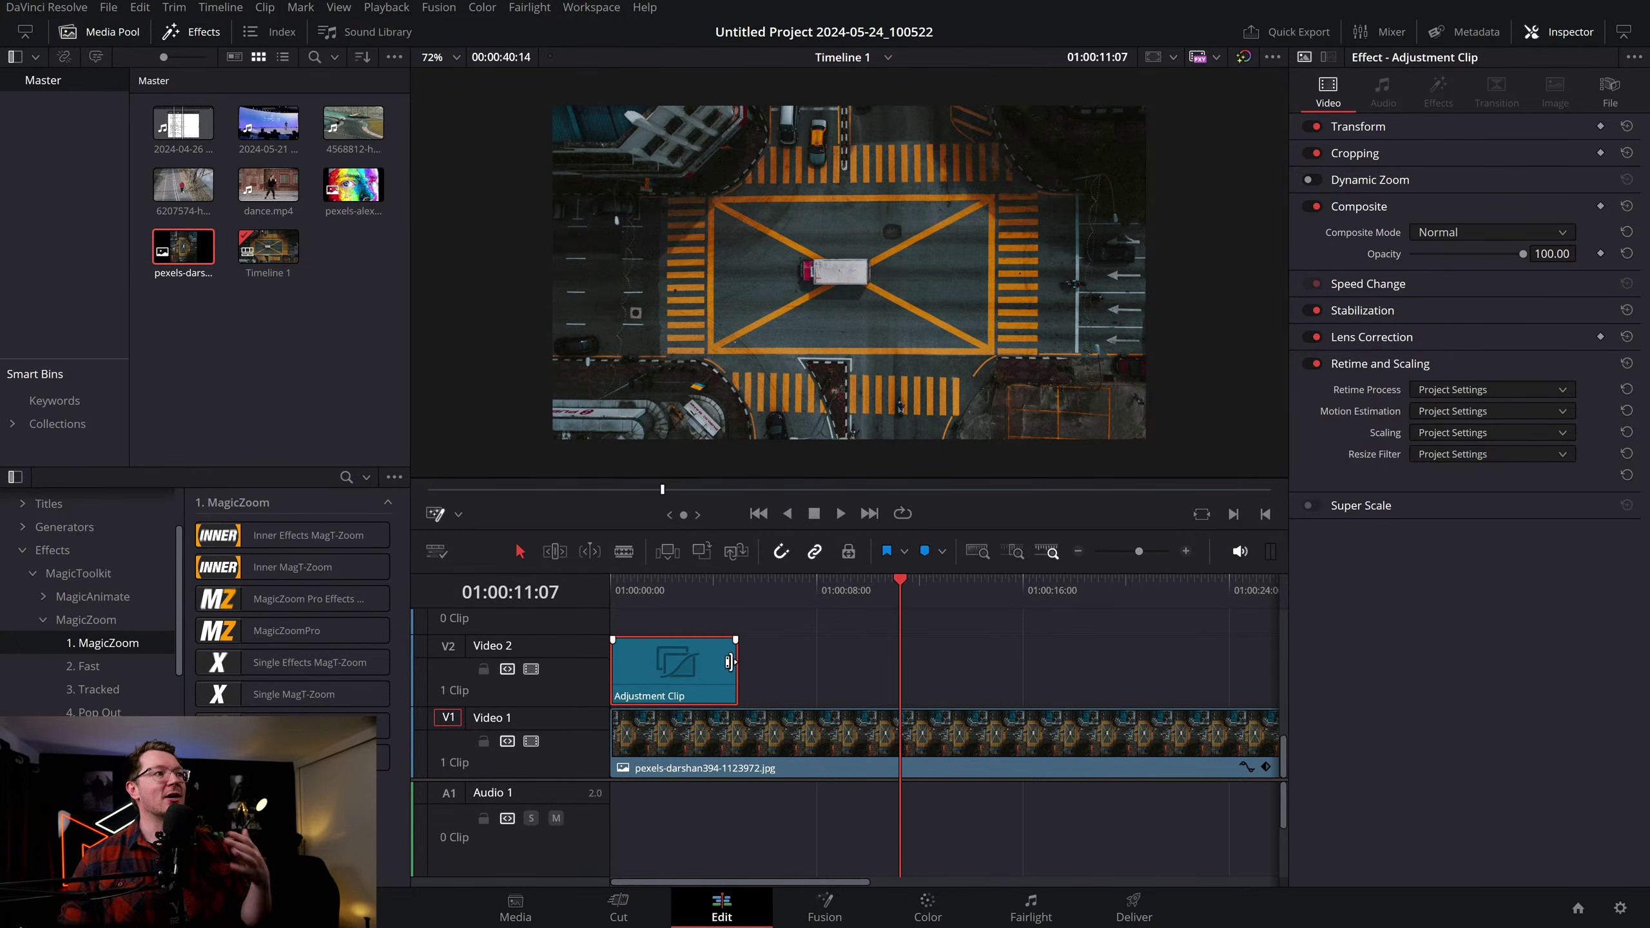
left_click_drag(736, 670, 898, 669)
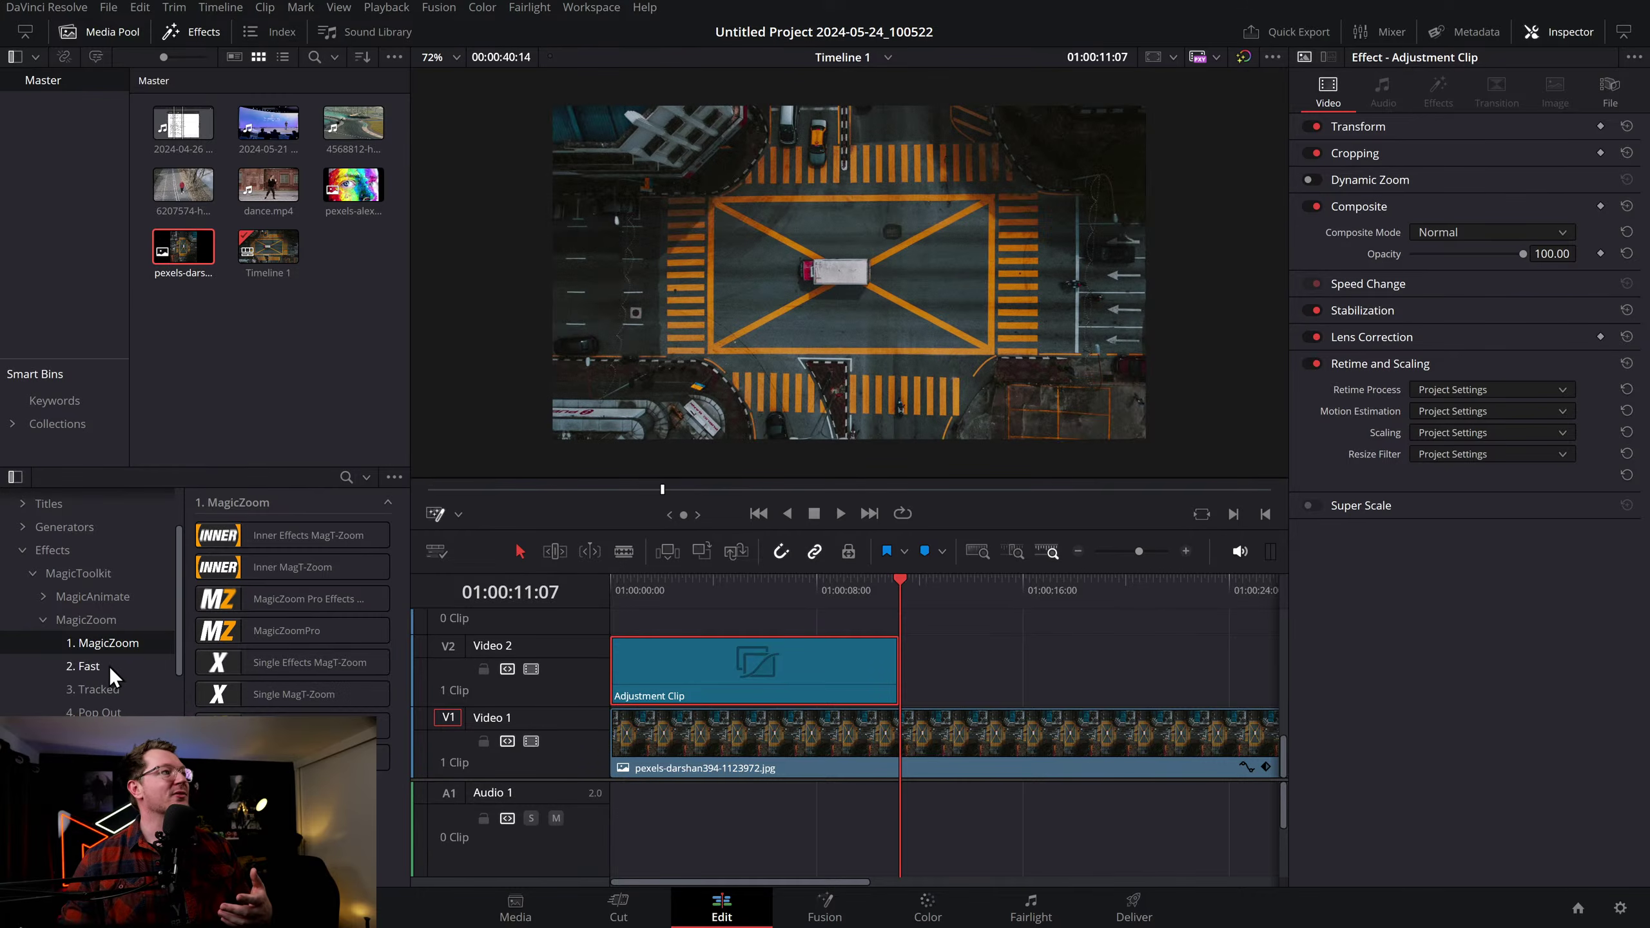
Apply Fast Single MagT-Zoom to the adjustment clip and preview it from the start
left_click(109, 666)
left_click_drag(236, 569, 724, 673)
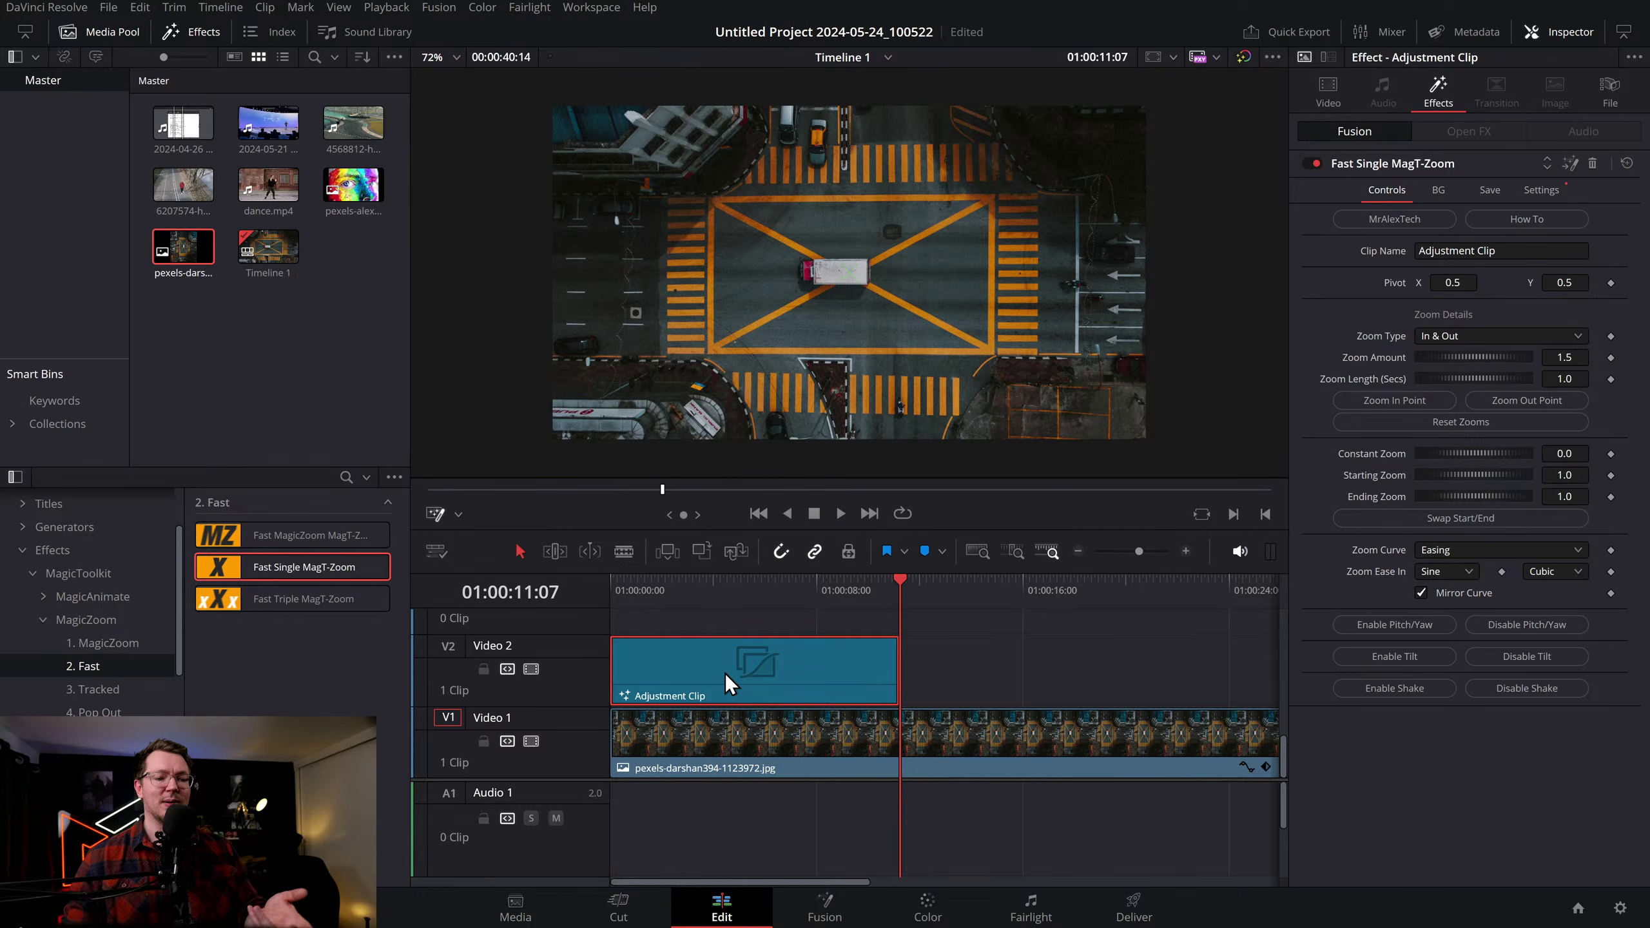
left_click_drag(714, 581, 571, 581)
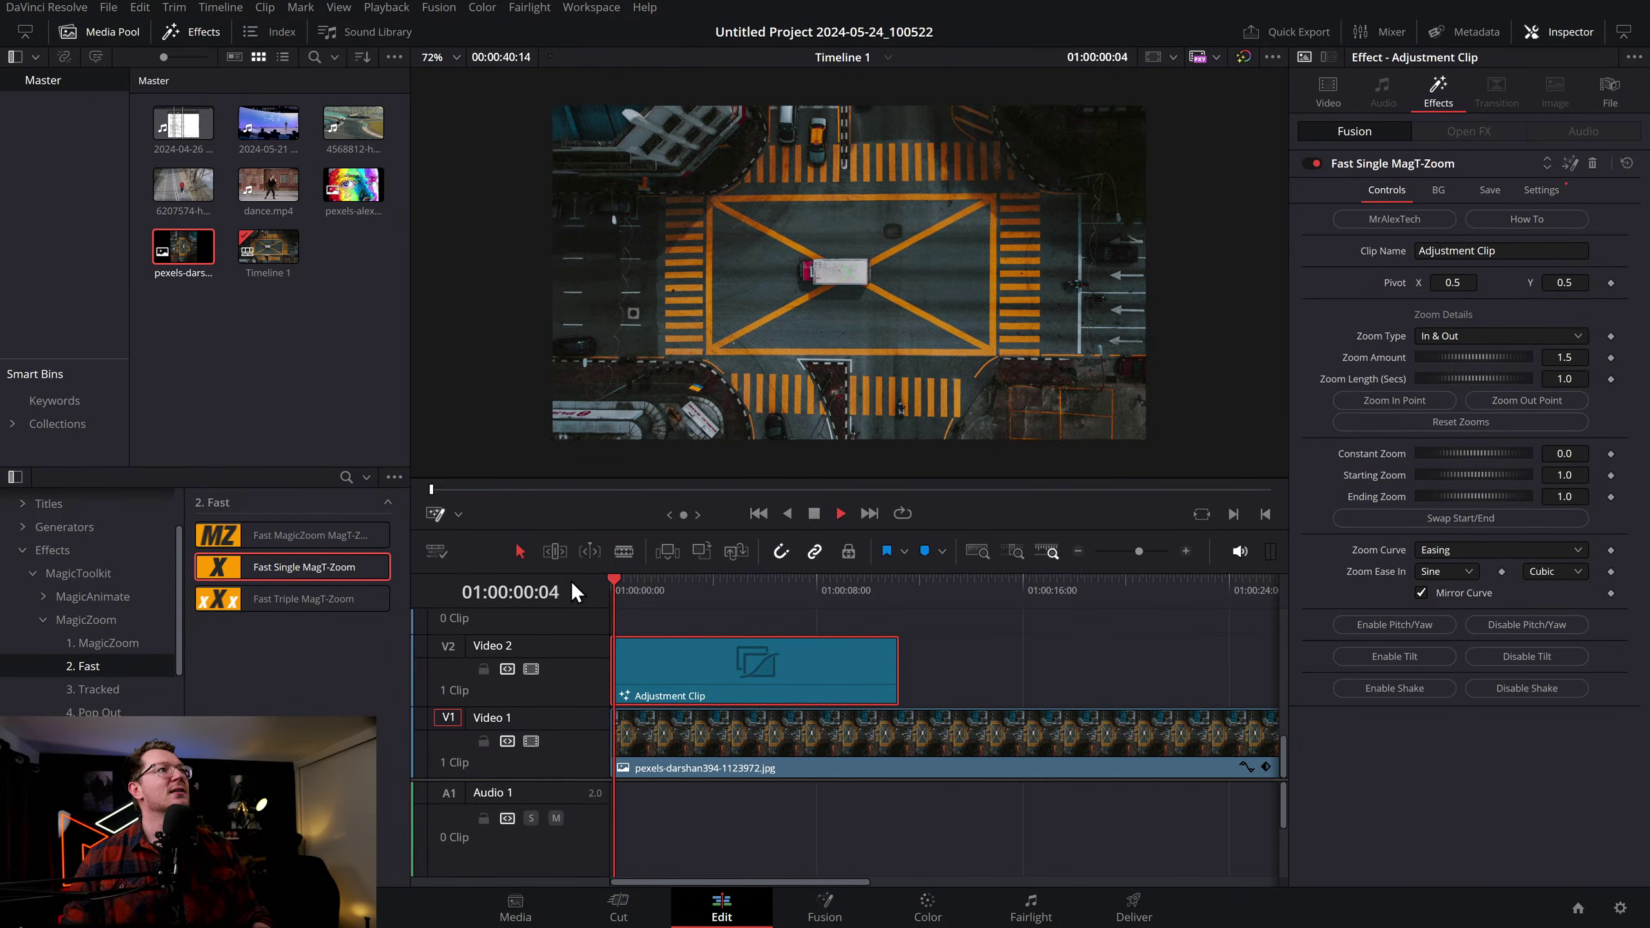
key("space")
Move the Fast Single MagT-Zoom pivot to X 0.020637, Y 0.983912 and preview the zoom from the start
left_click_drag(851, 277, 567, 114)
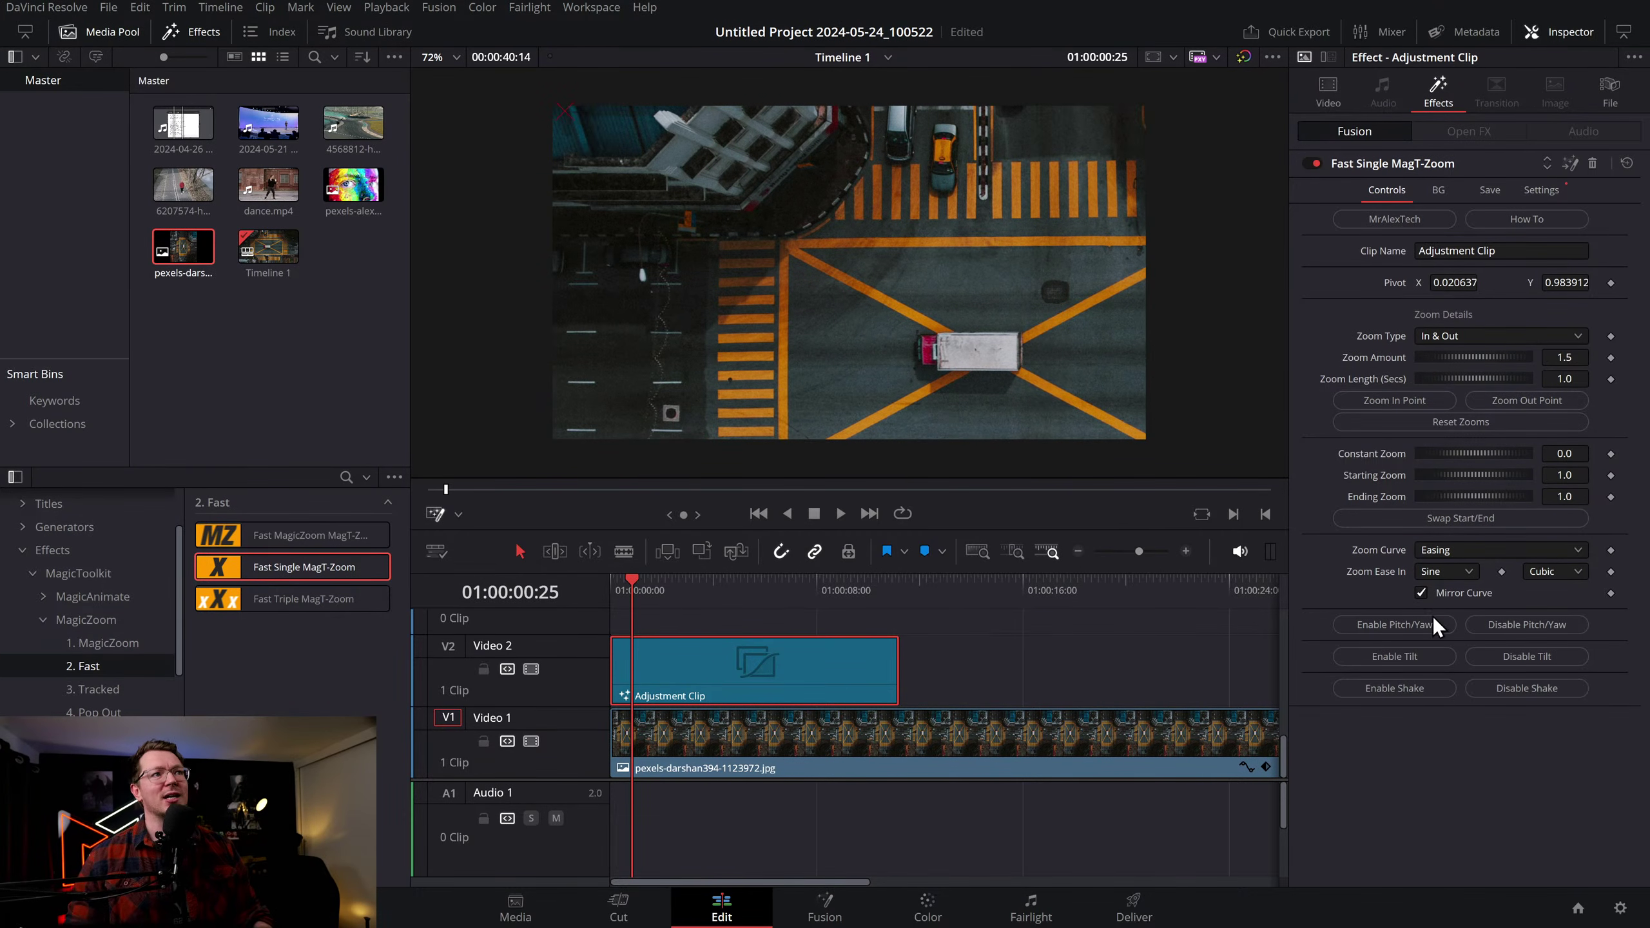
left_click_drag(634, 596, 597, 591)
key("space")
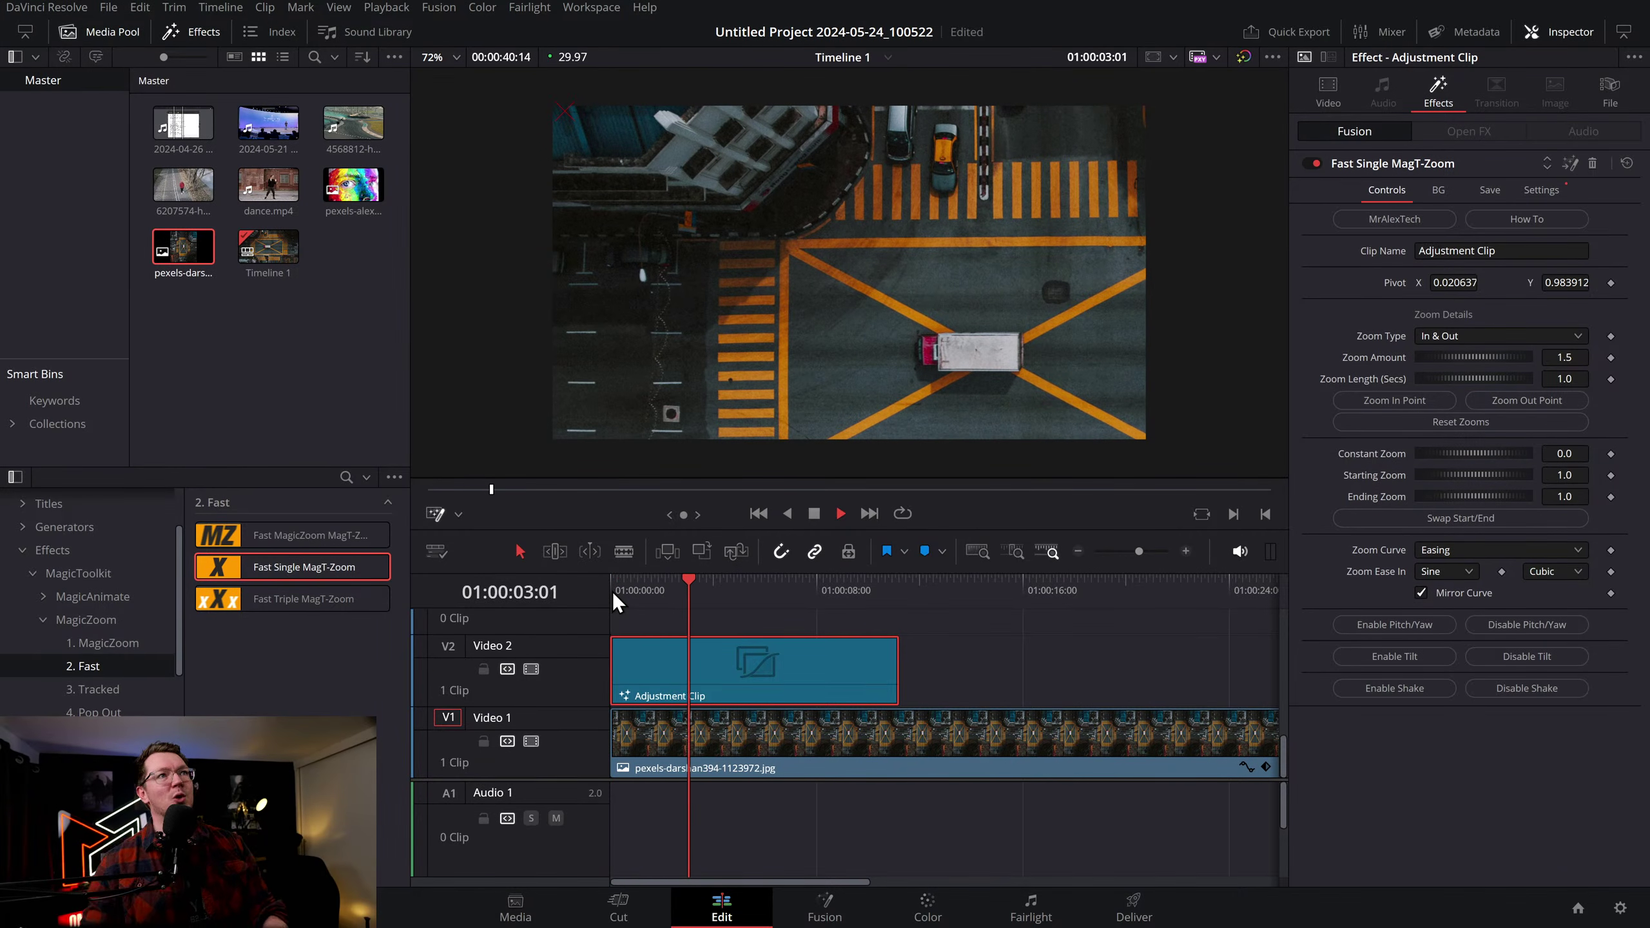
key("space")
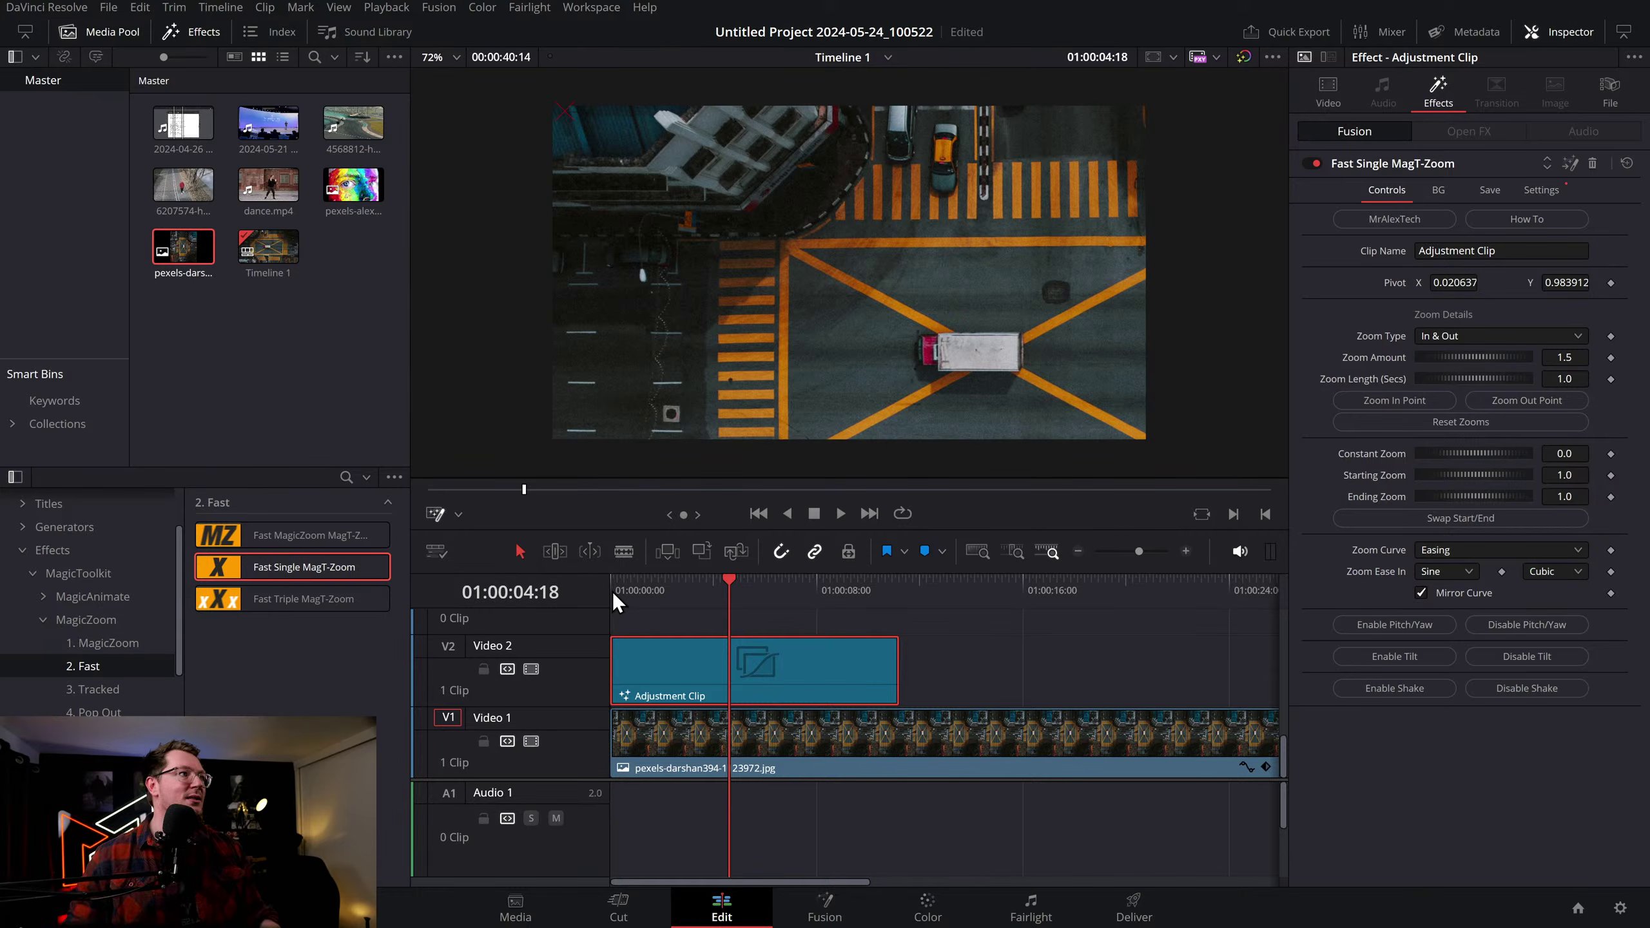
Replace Fast Single MagT-Zoom with Fast Triple MagT-Zoom and extend the adjustment clip to about 30 seconds
left_click(1595, 163)
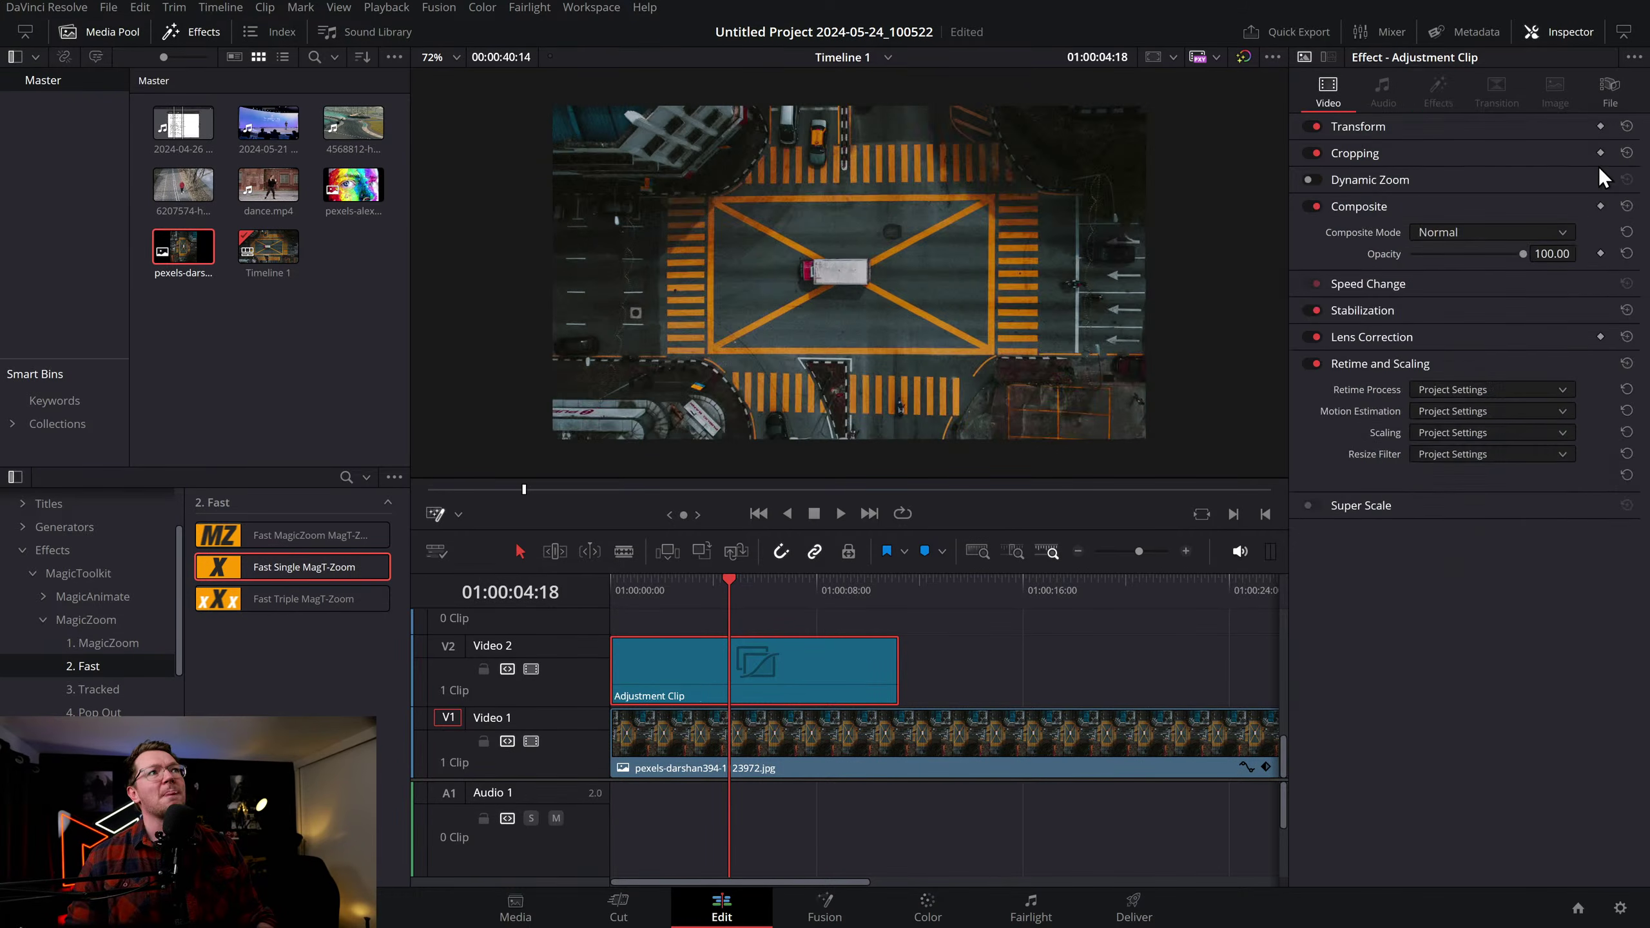
left_click_drag(241, 612, 770, 665)
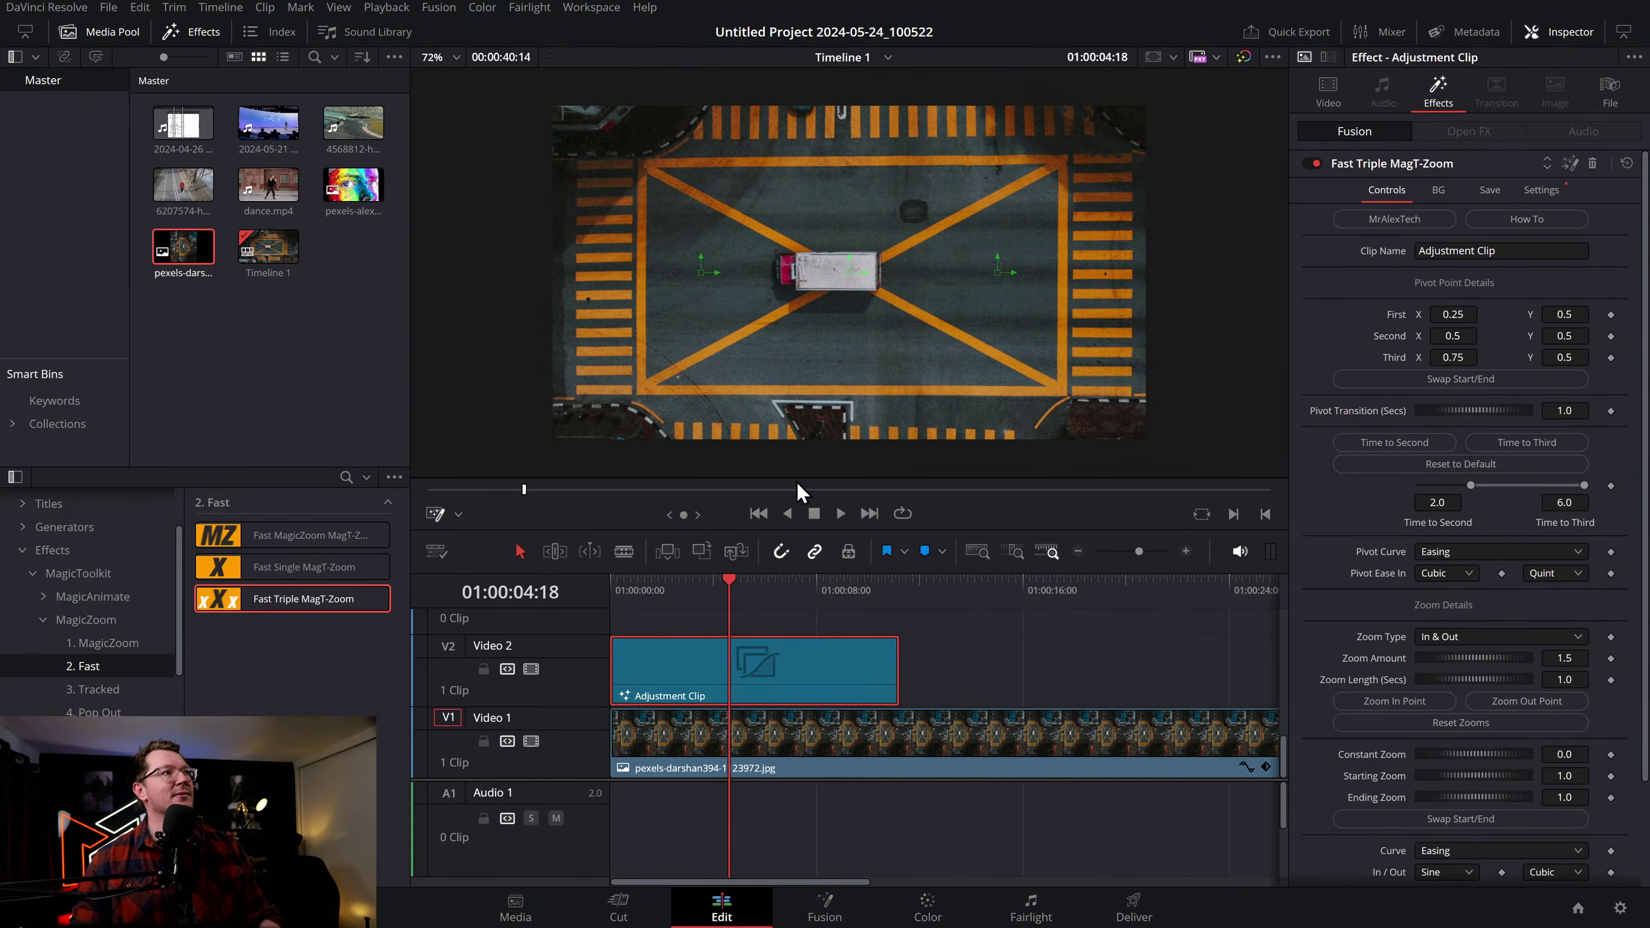
key("space")
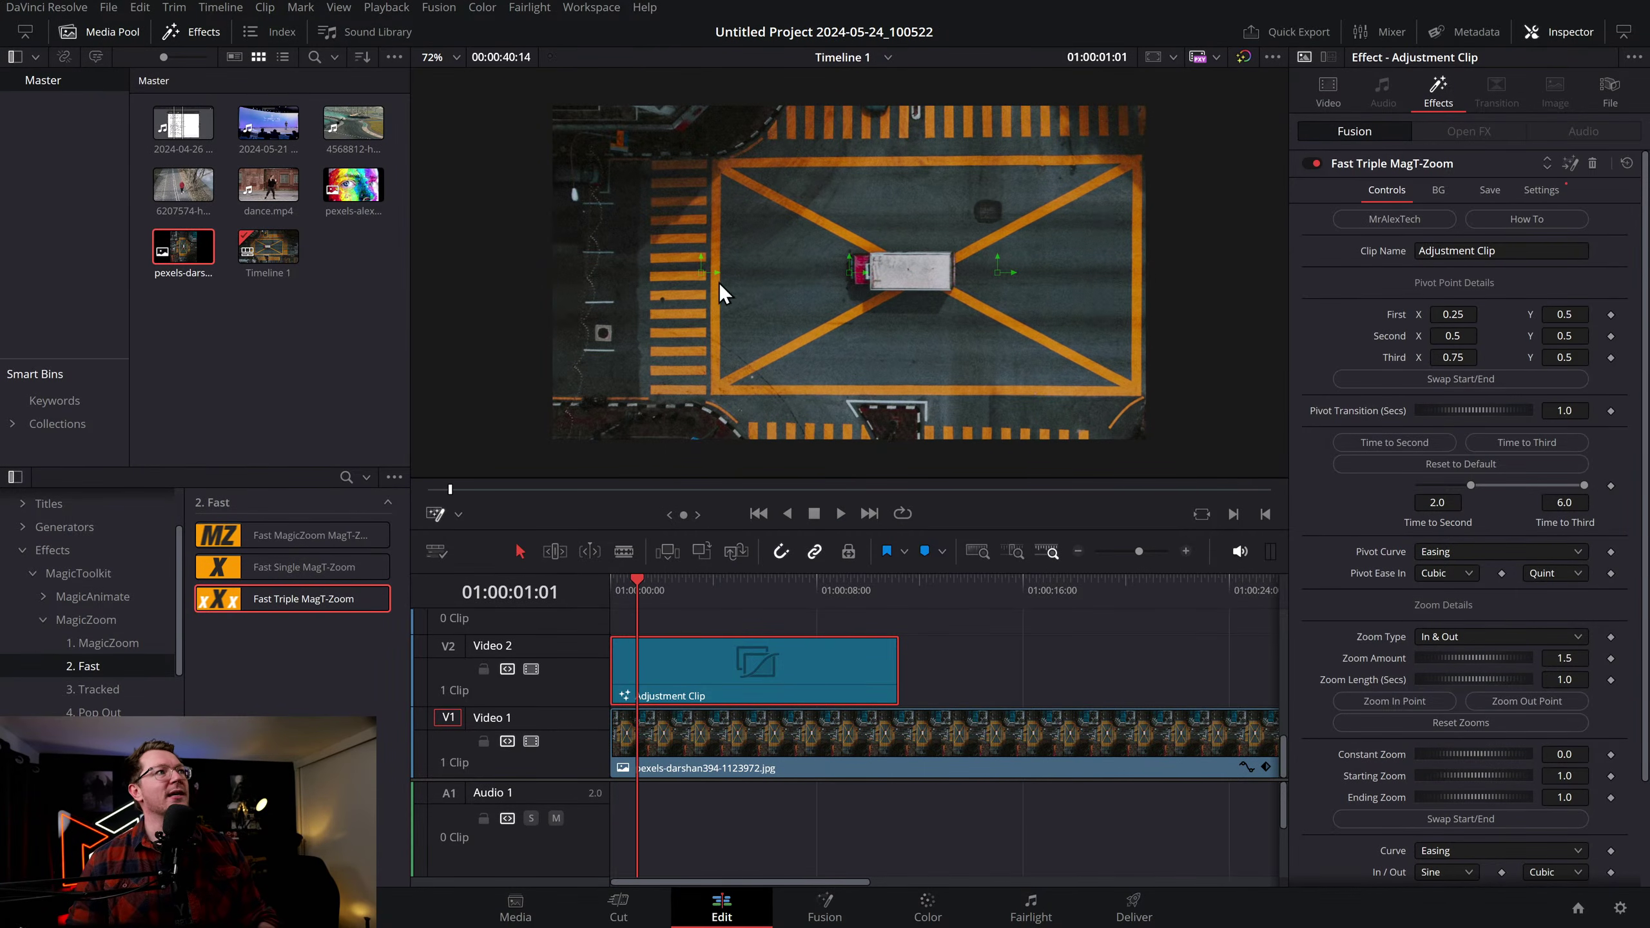
key("ctrl+minus")
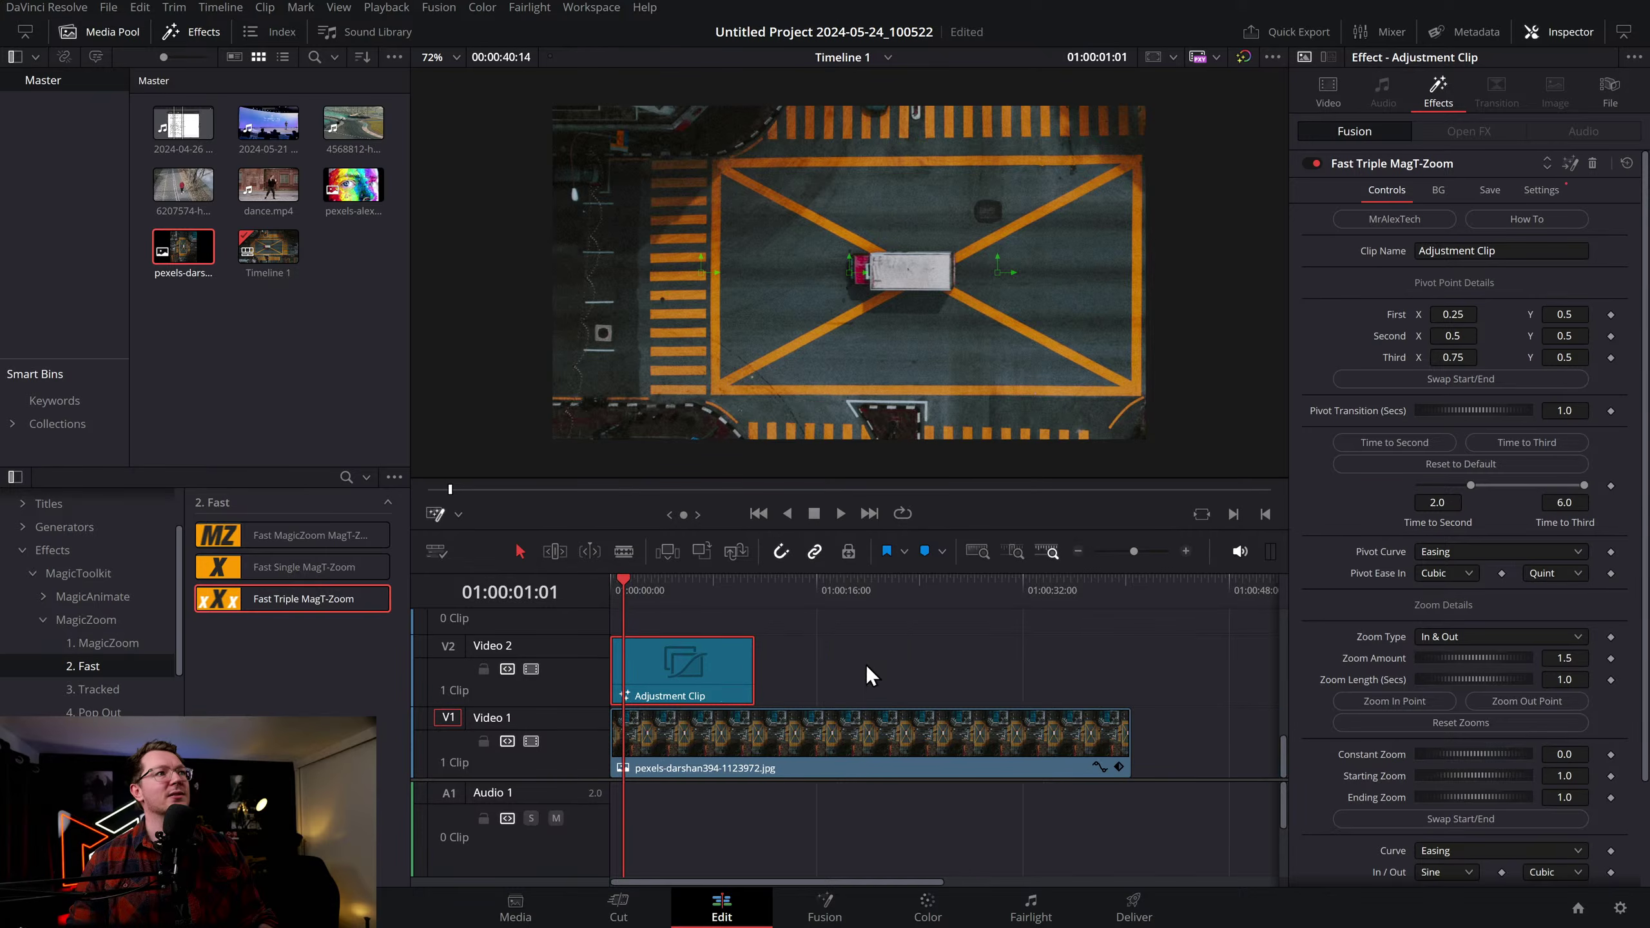
left_click_drag(756, 663, 993, 669)
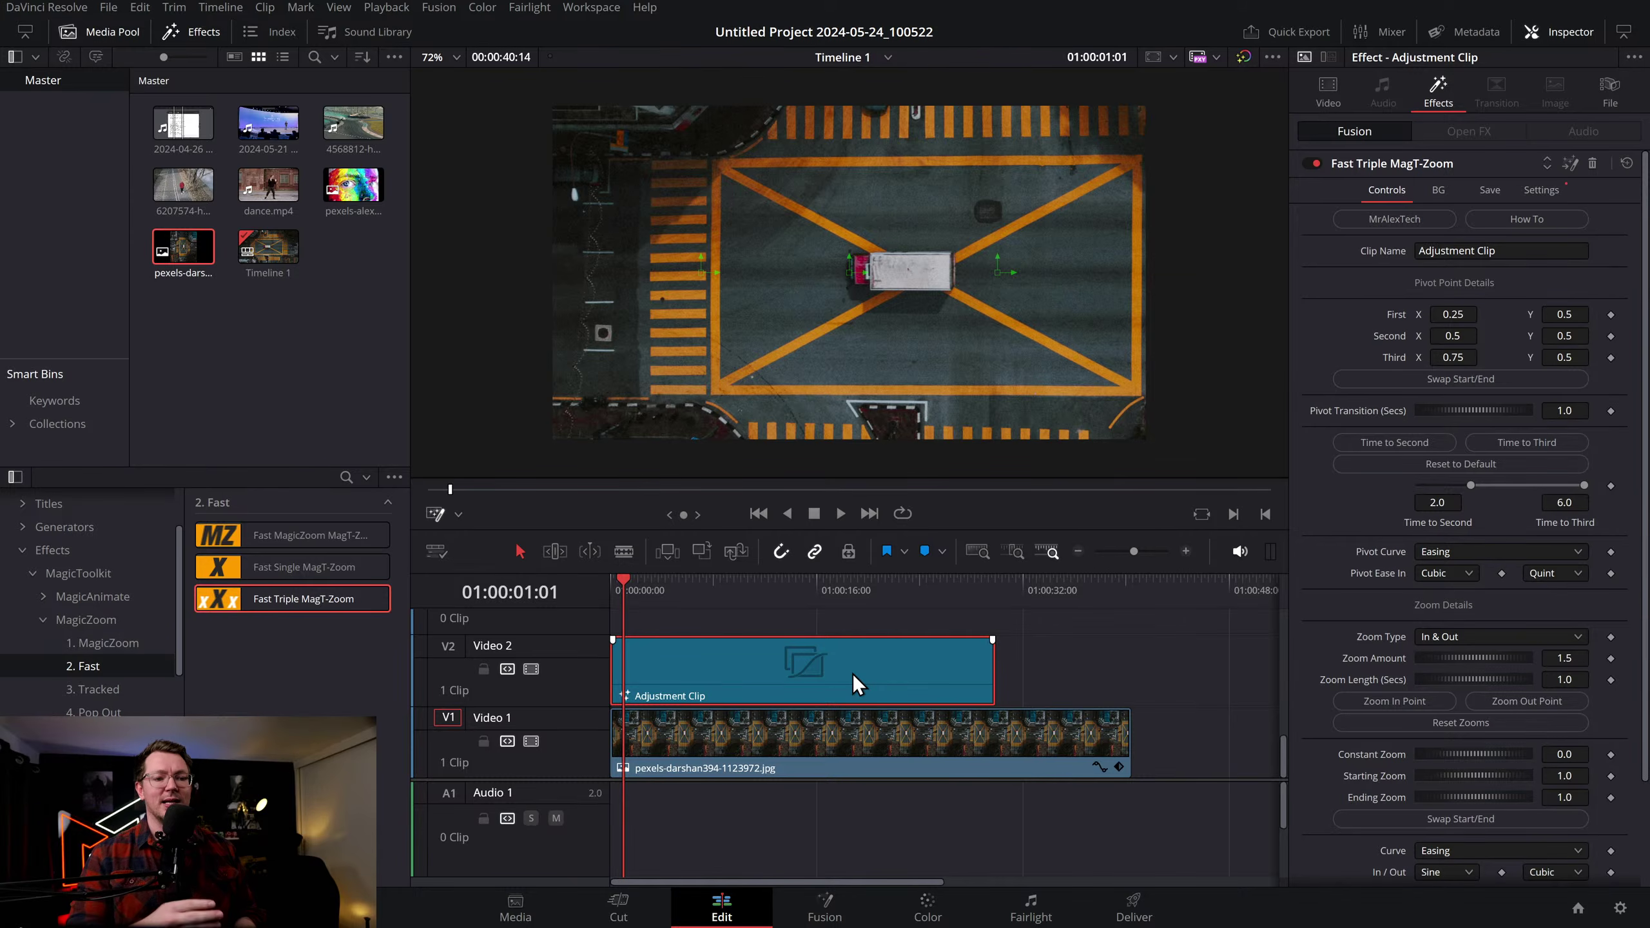
Place the first pivot at X 0.028421, Y 0.046975, second at X 0.502896, Y 0.953024, third at X 0.981716, Y 0.021235, and preview
key("space")
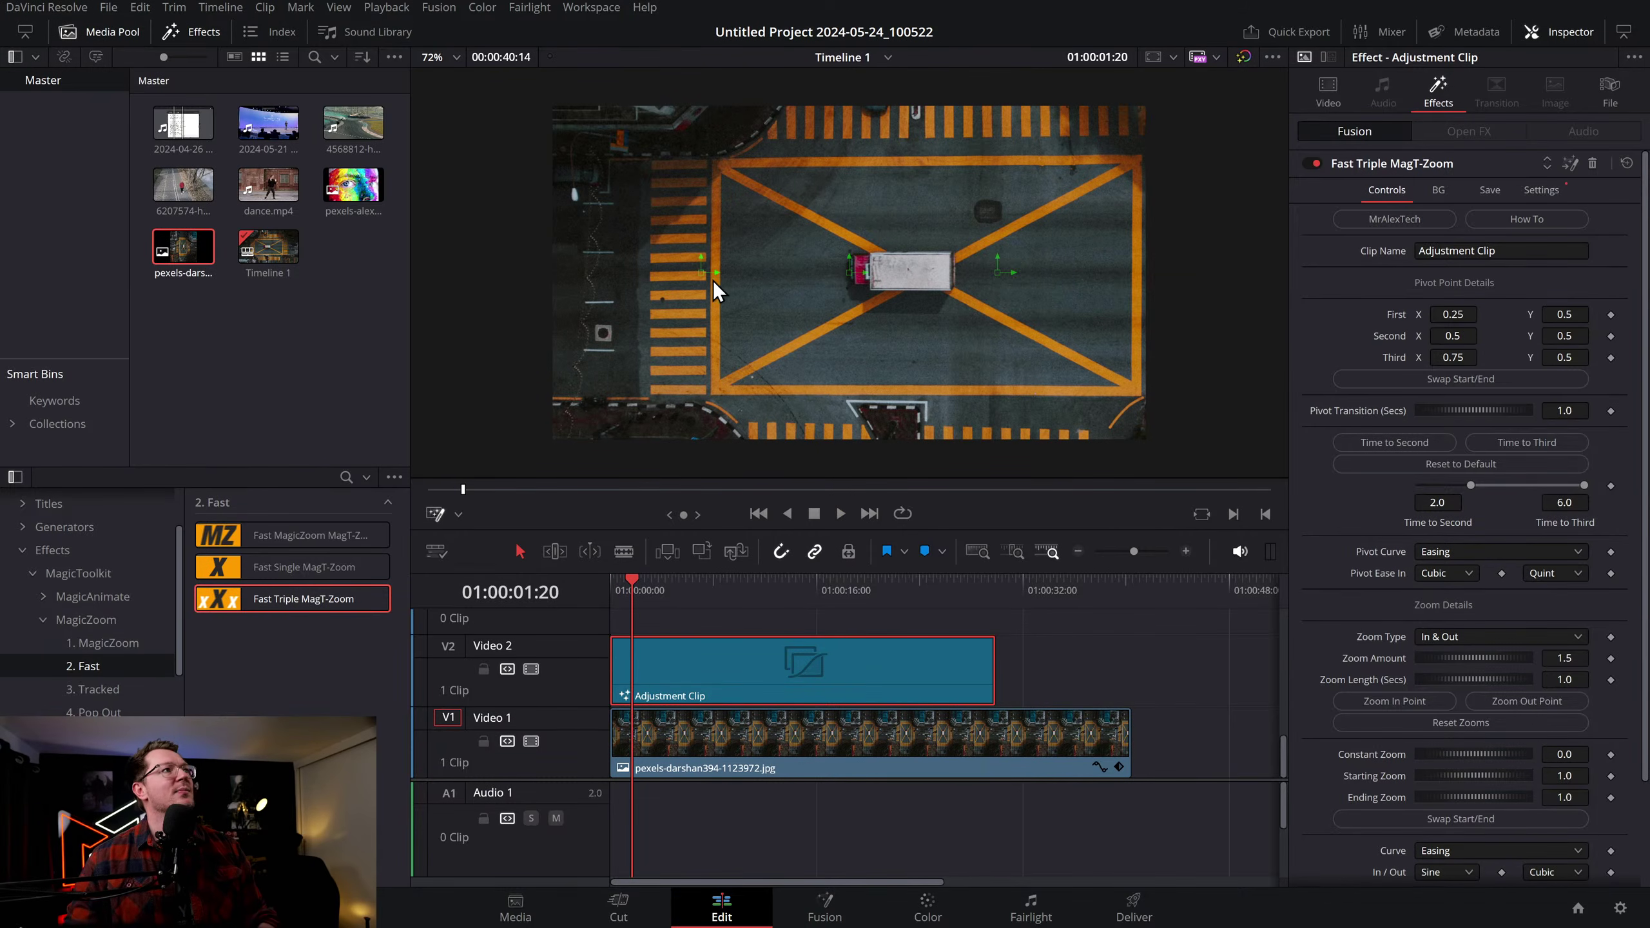
left_click_drag(702, 285, 567, 427)
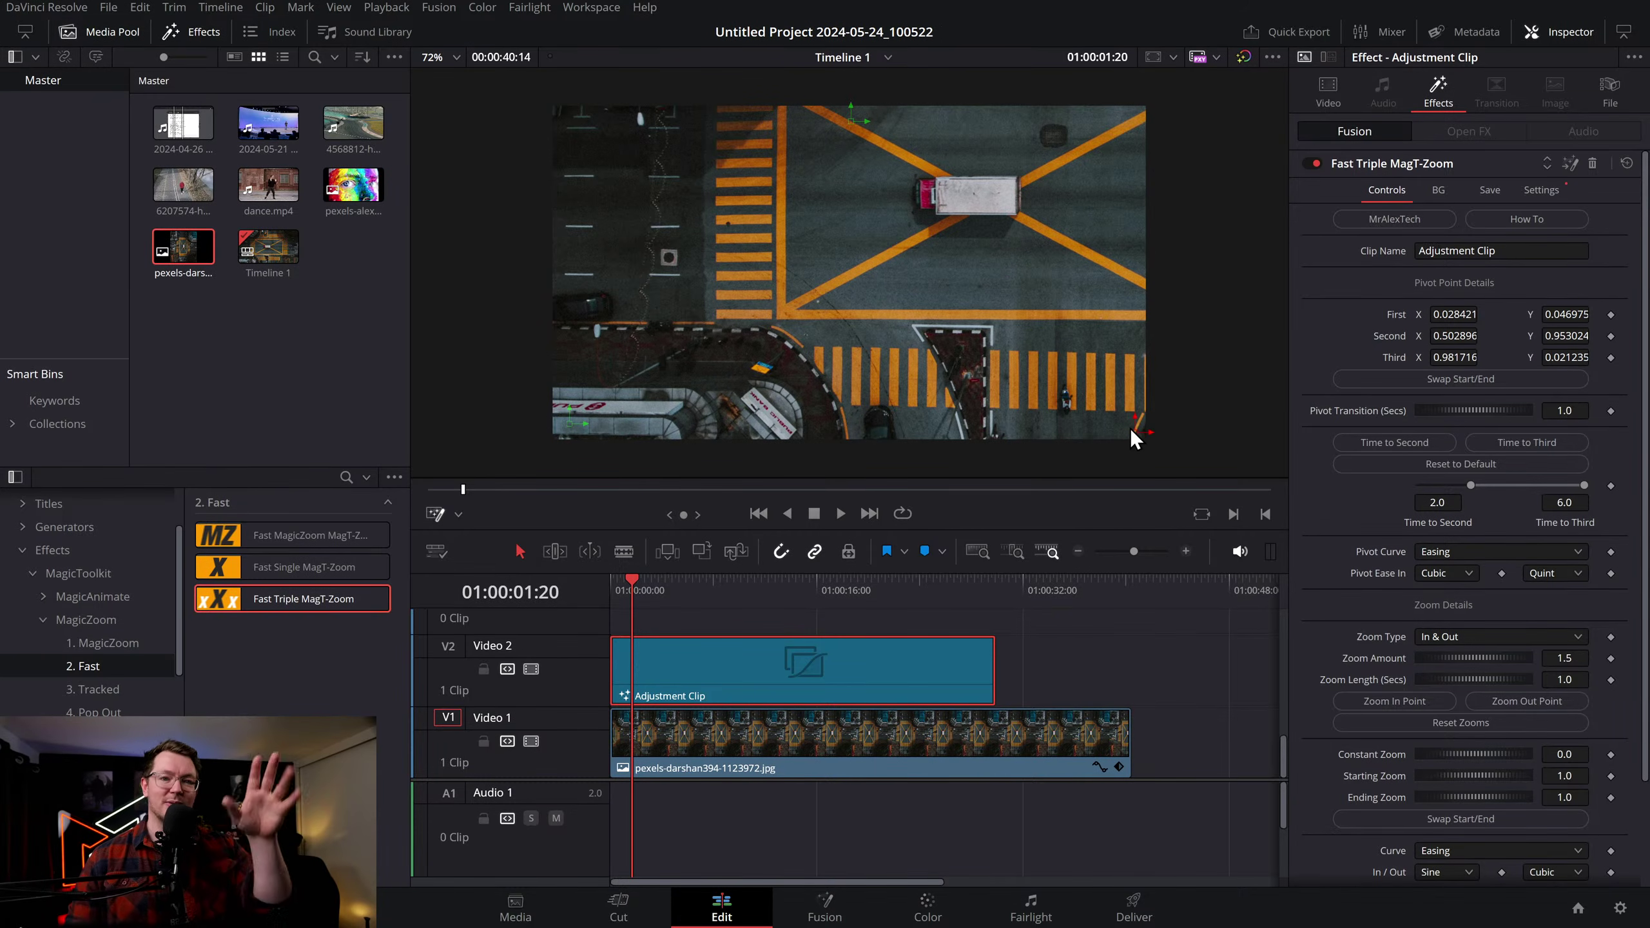
left_click_drag(663, 578, 598, 588)
key("space")
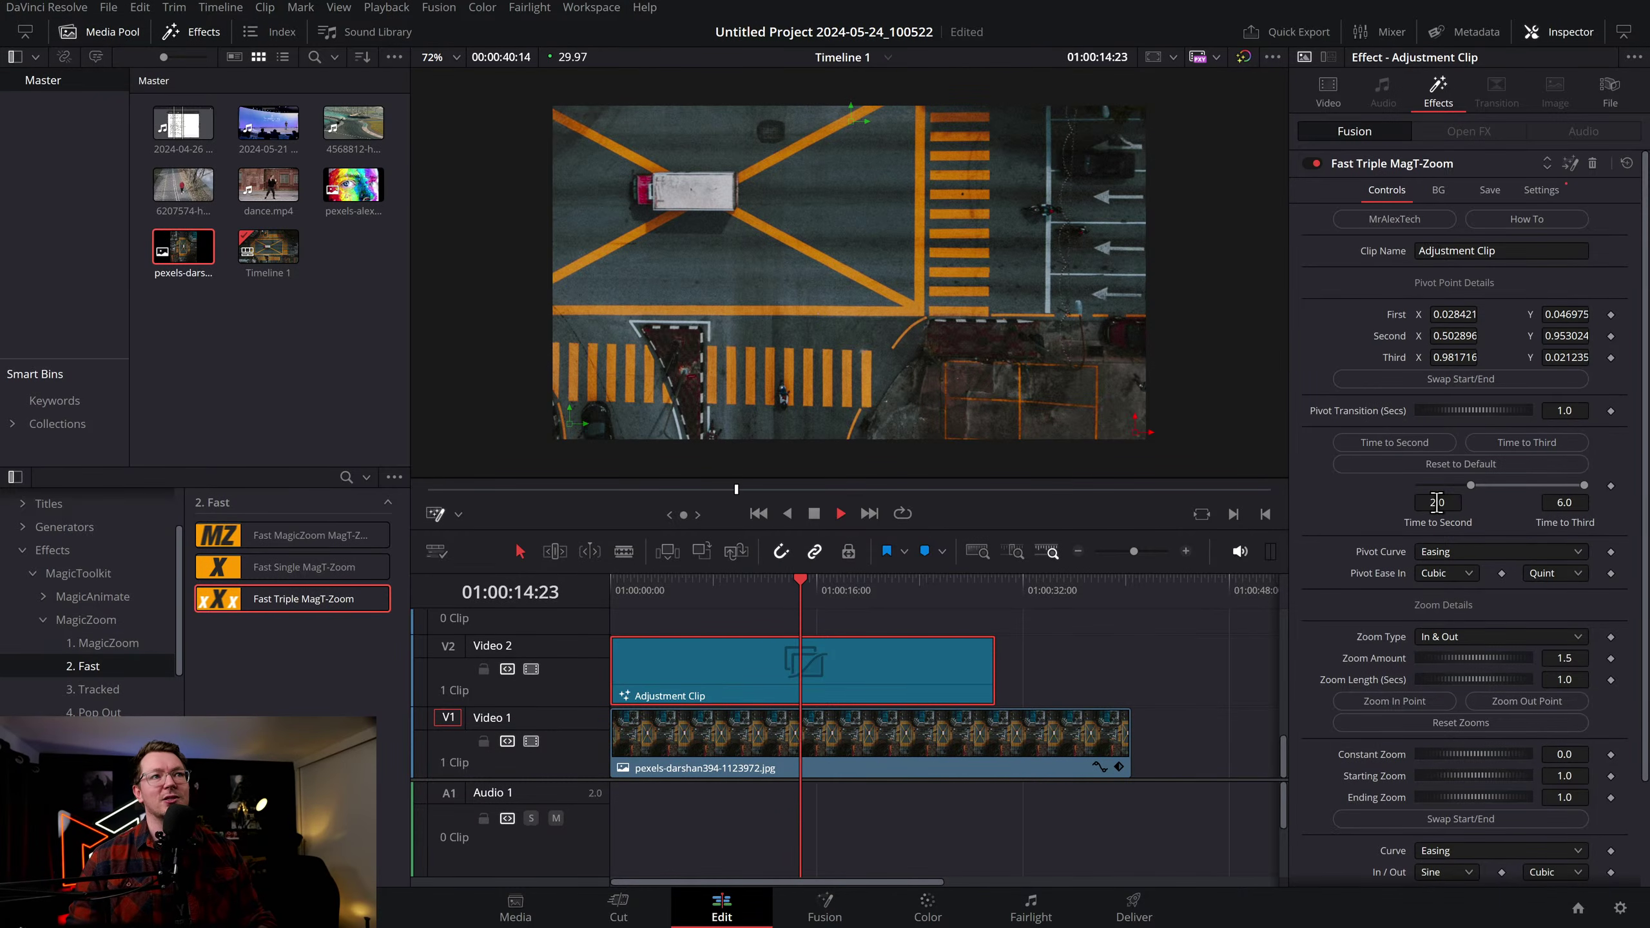
Replay the three-pivot zoom from the clip start to check its transition timing
left_click(626, 588)
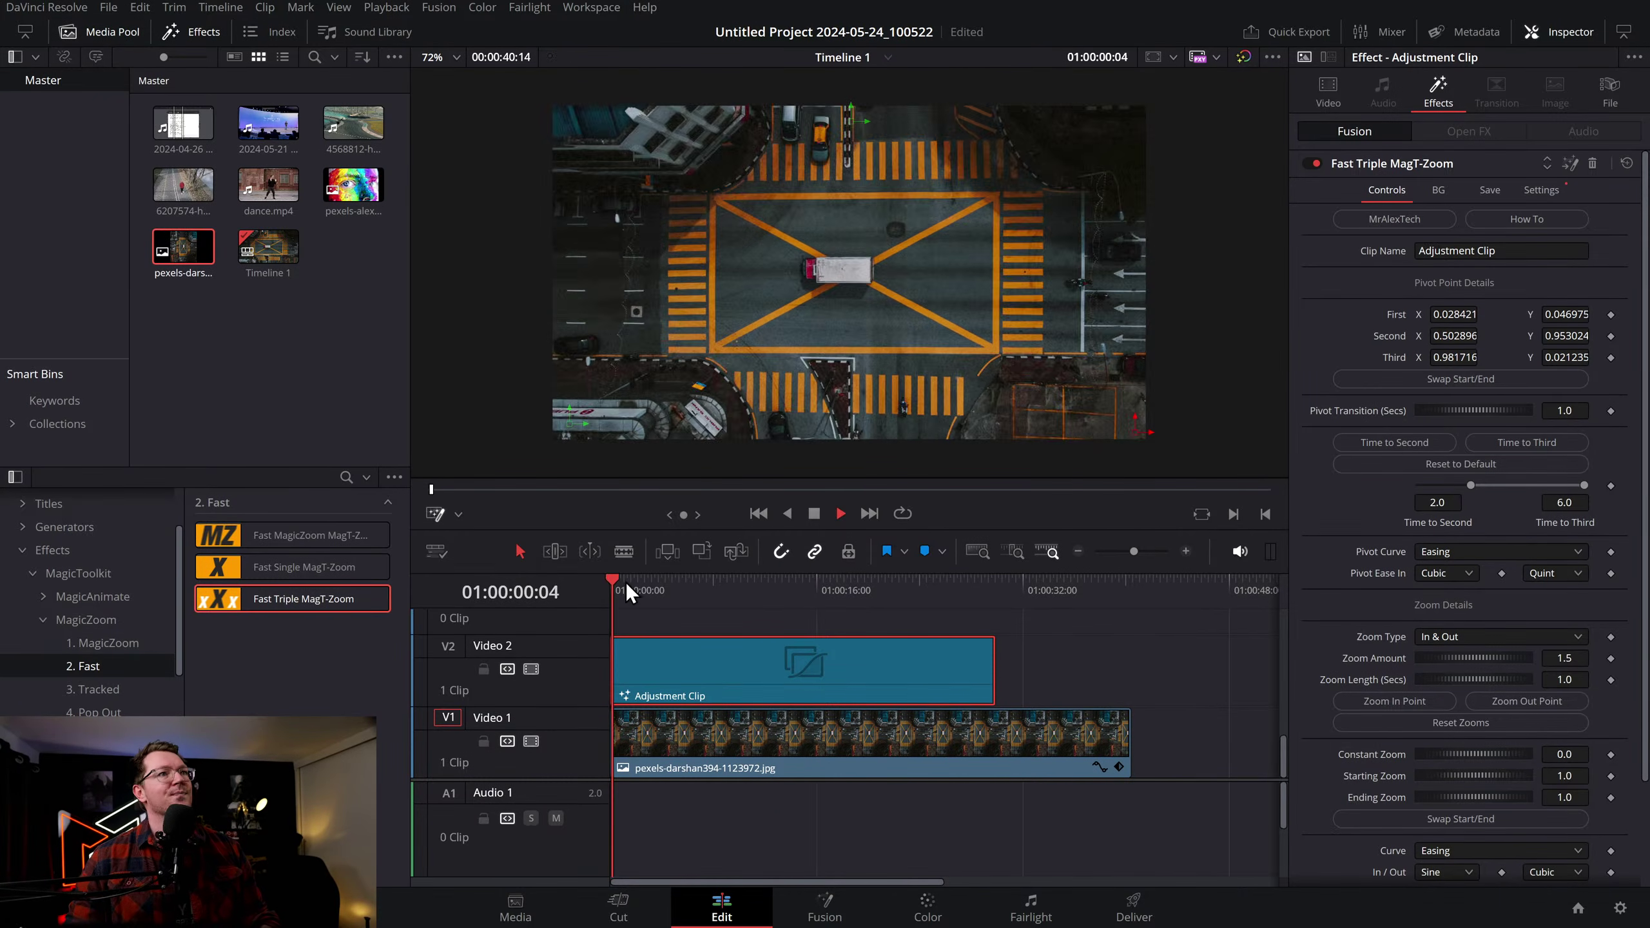
key("space")
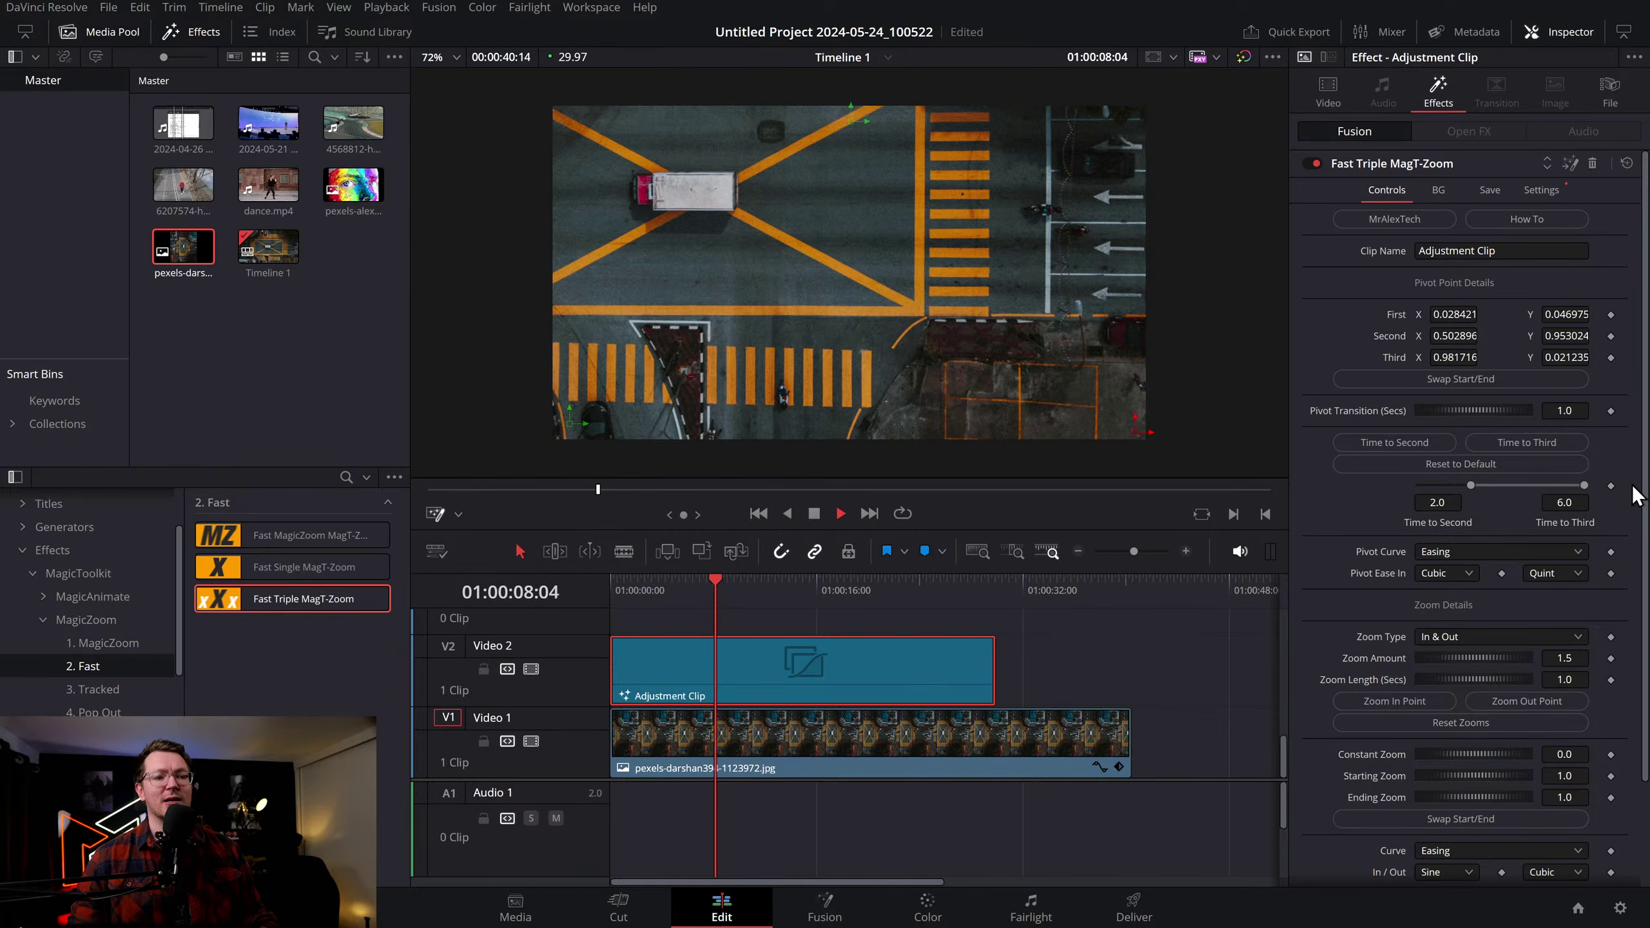
key("space")
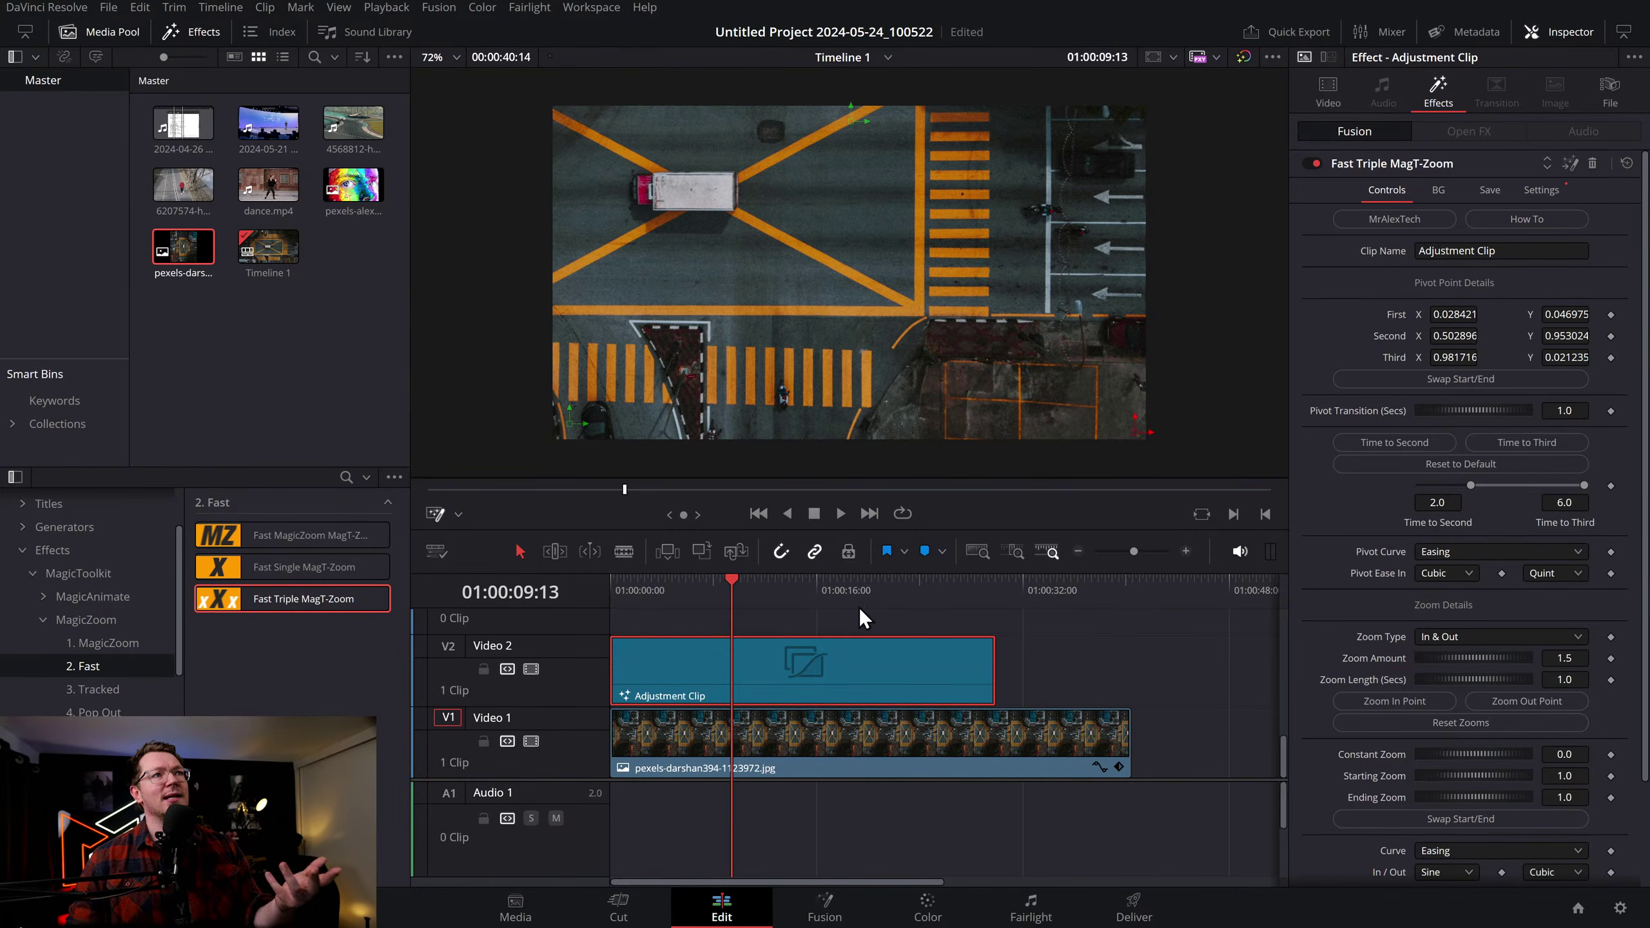
Set Time to Second from the playhead at 01:00:09:13, giving 9.442767, and preview the retimed pivot move
left_click(1374, 447)
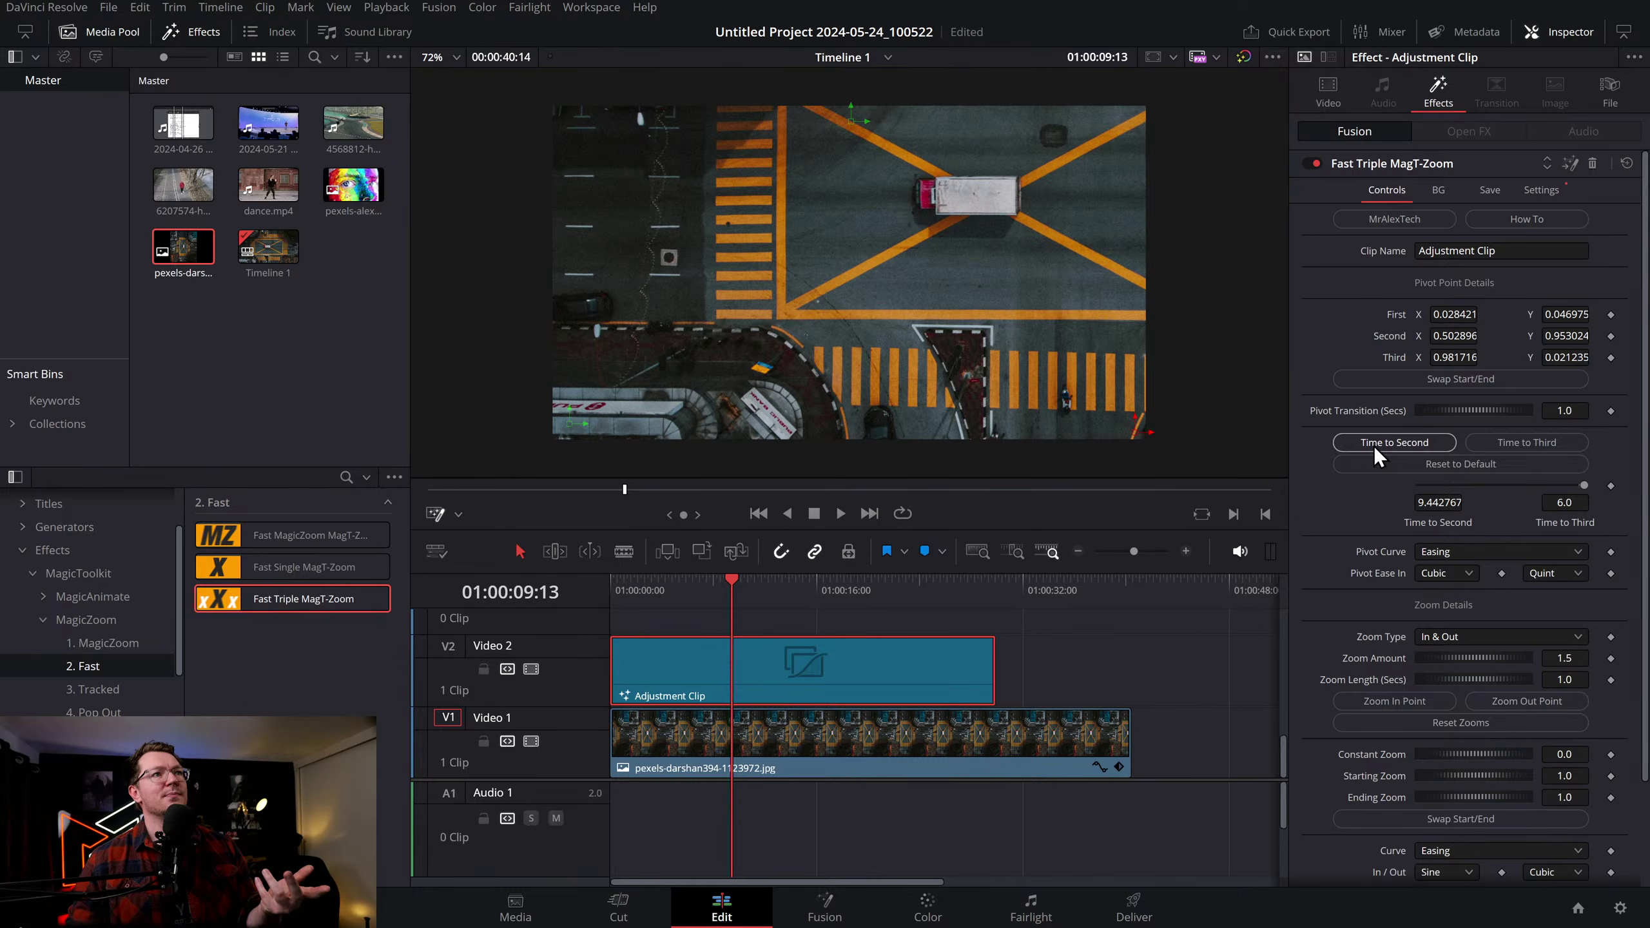
left_click_drag(731, 588, 722, 586)
key("space")
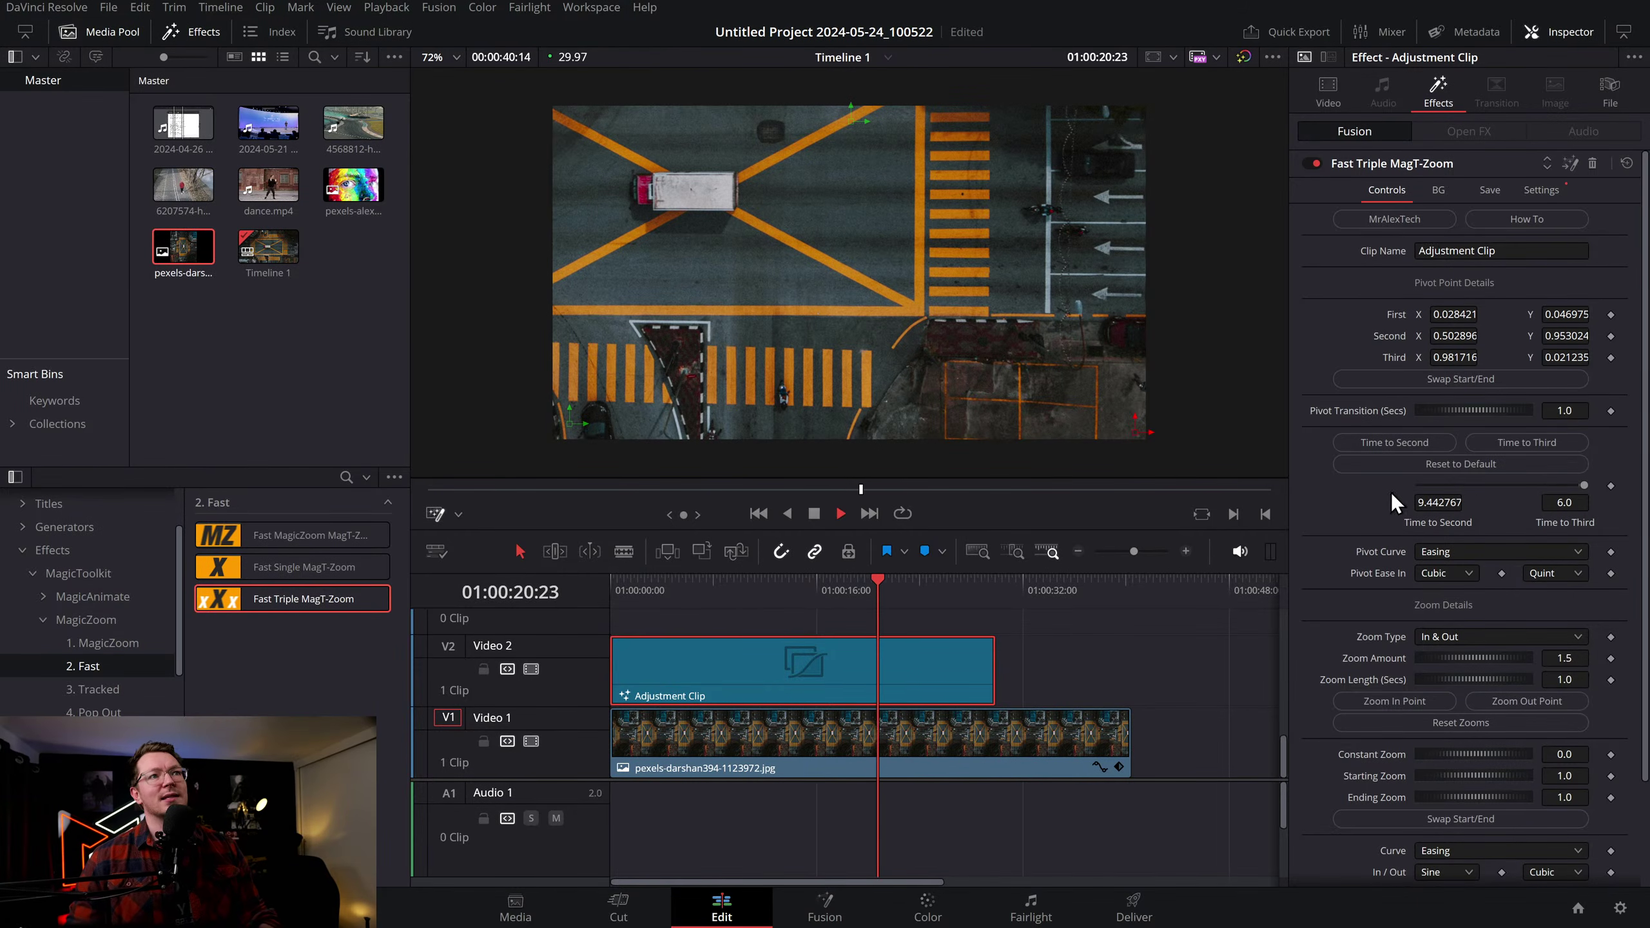
Set Time to Third from the playhead at 01:00:20:28, and shorten the second and third pivot times to 2.93 and 5.357234
key("space")
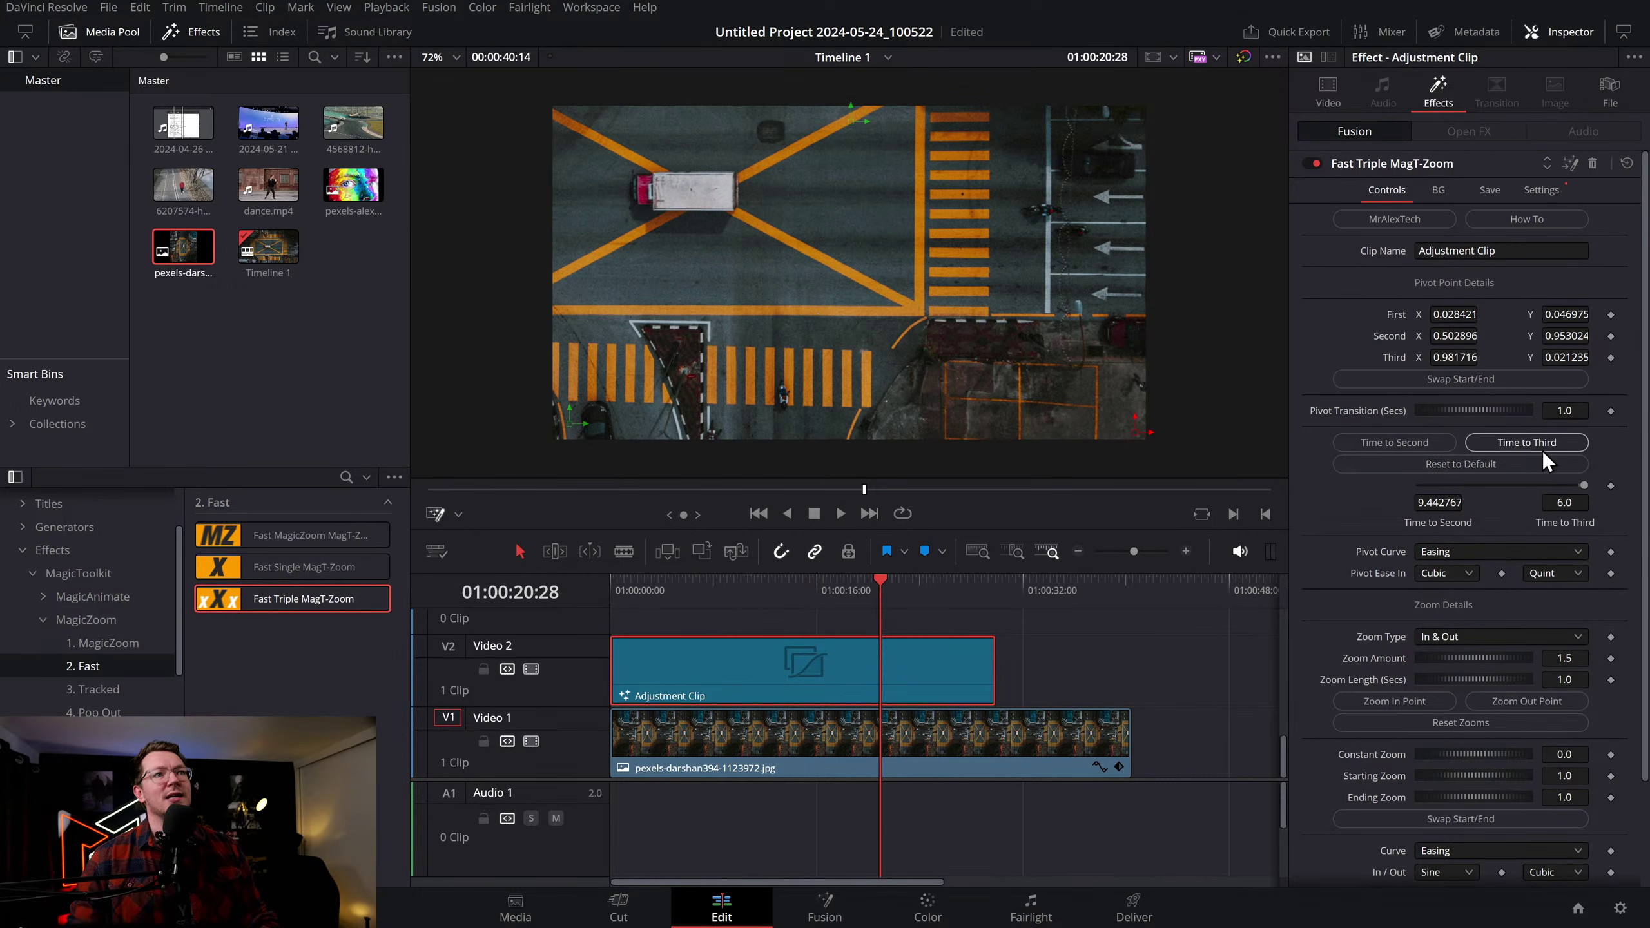
left_click(1542, 448)
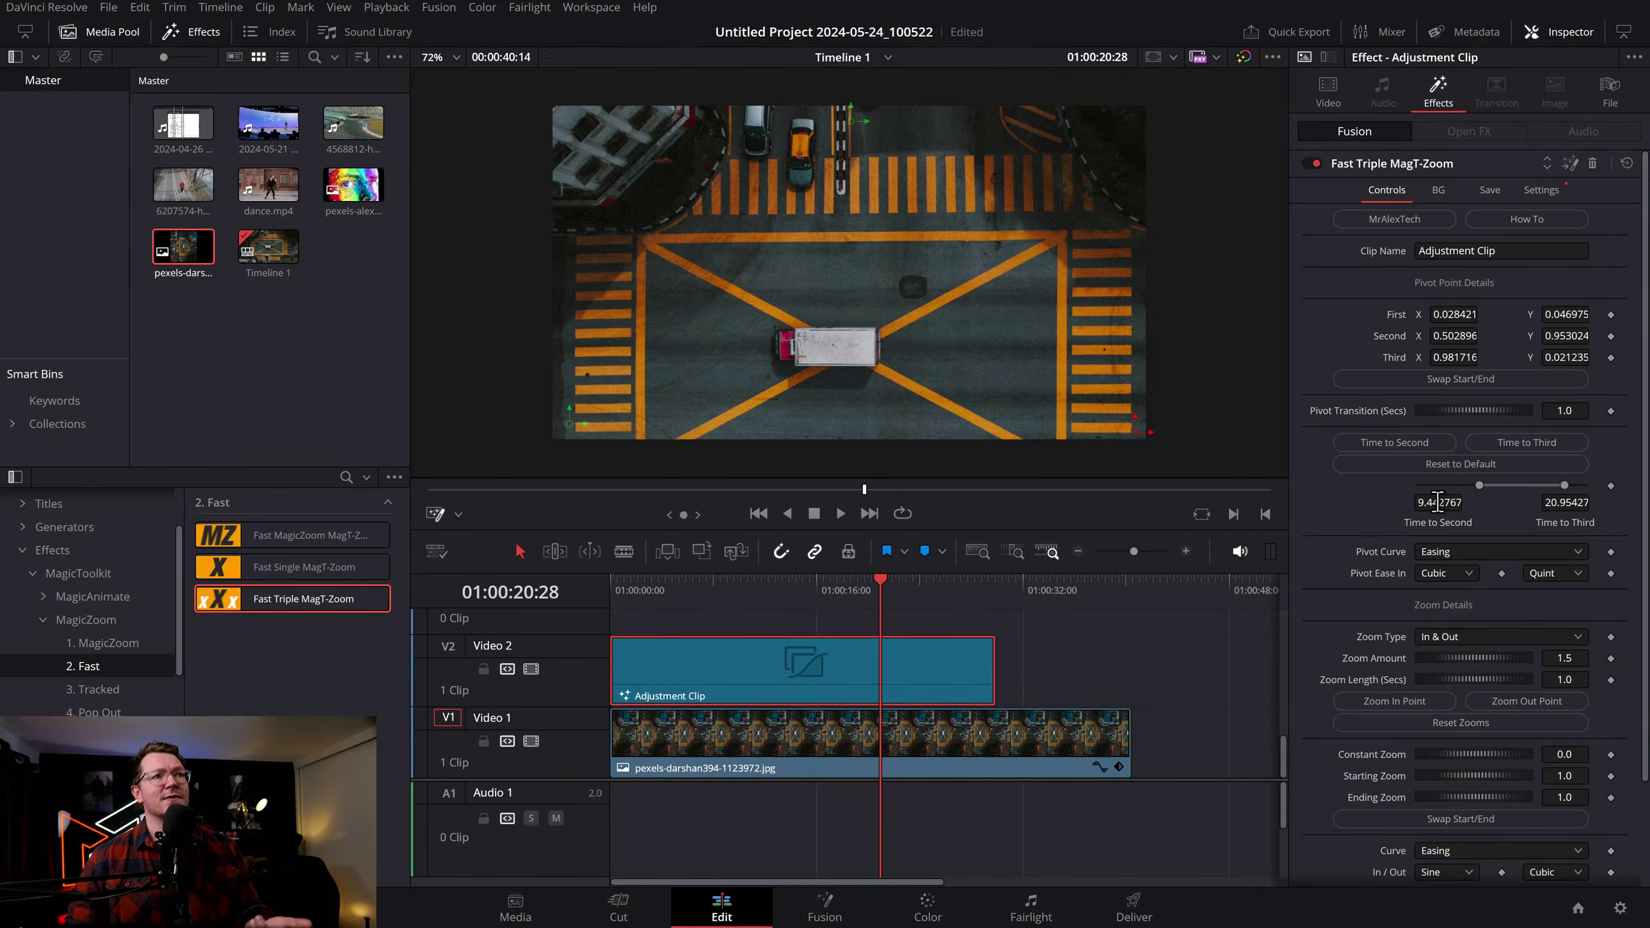
left_click_drag(699, 591, 689, 591)
left_click_drag(1559, 487, 1449, 485)
left_click_drag(650, 589, 541, 575)
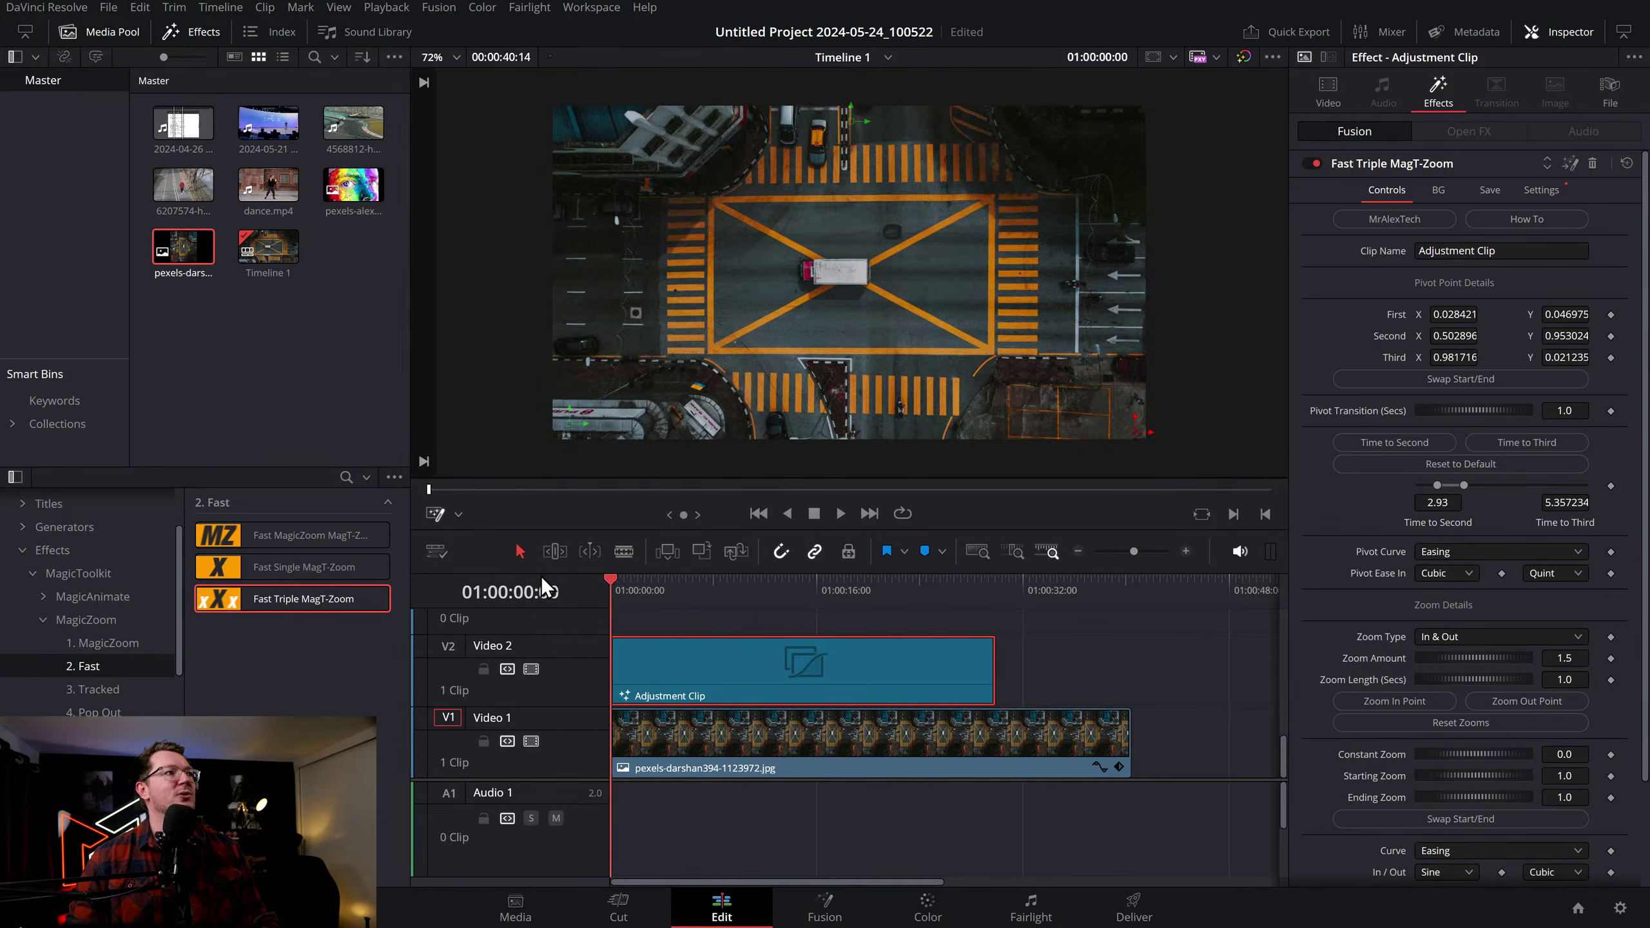
Preview the retimed pivots from the clip start and set the Zoom Out point at 8.241567 during playback
key("space")
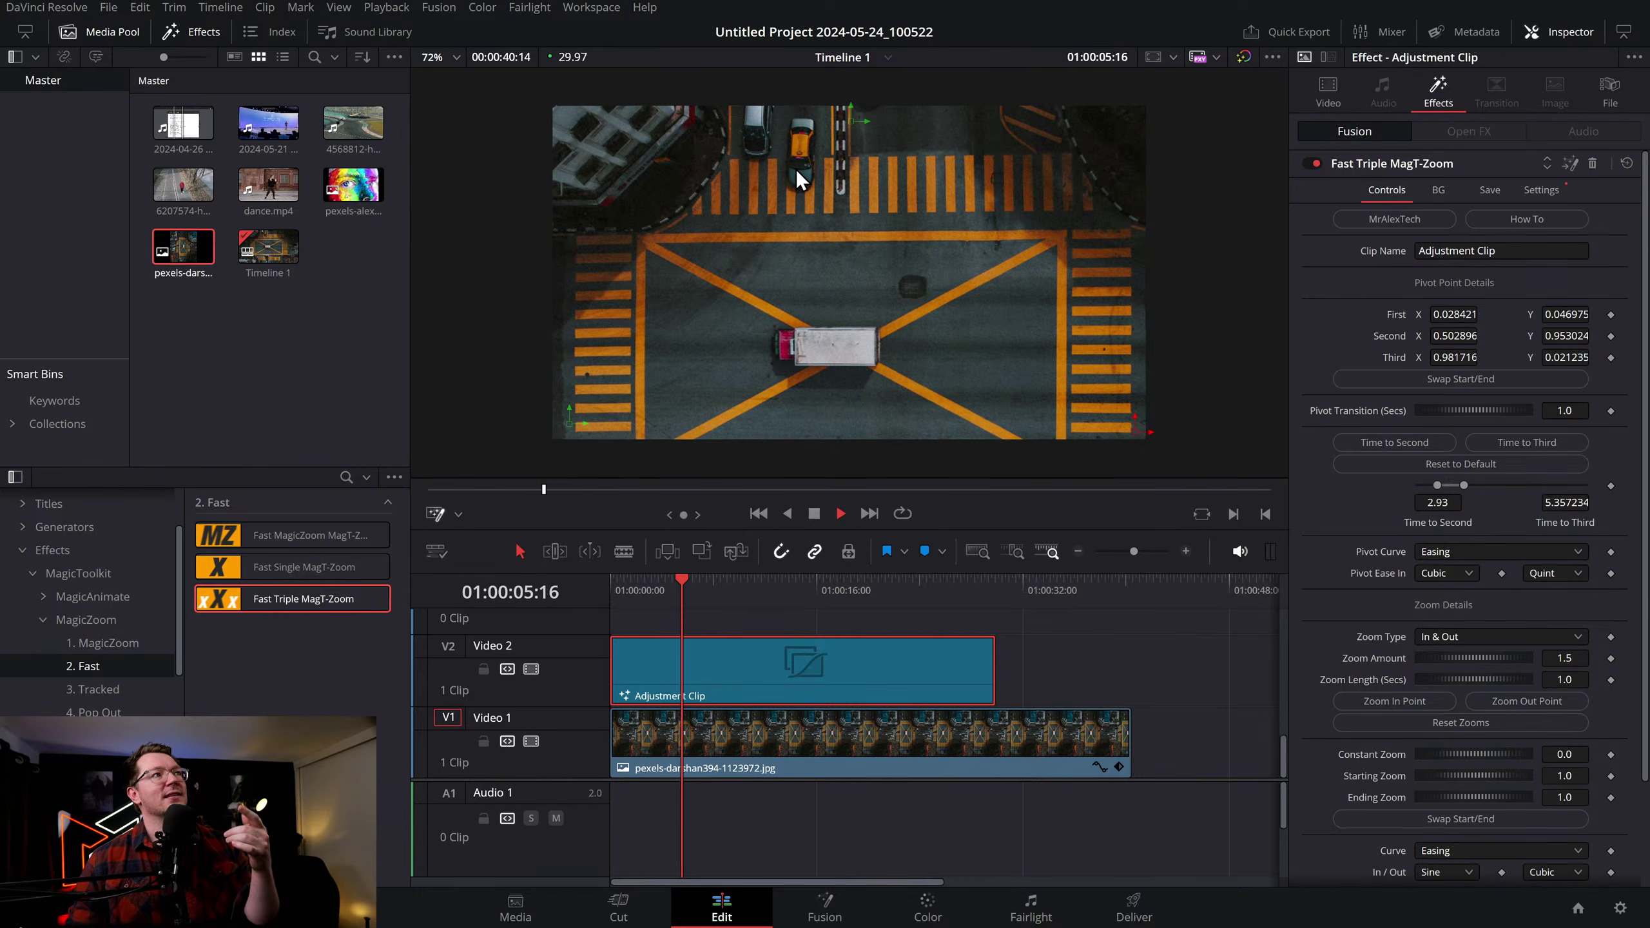
left_click(1548, 704)
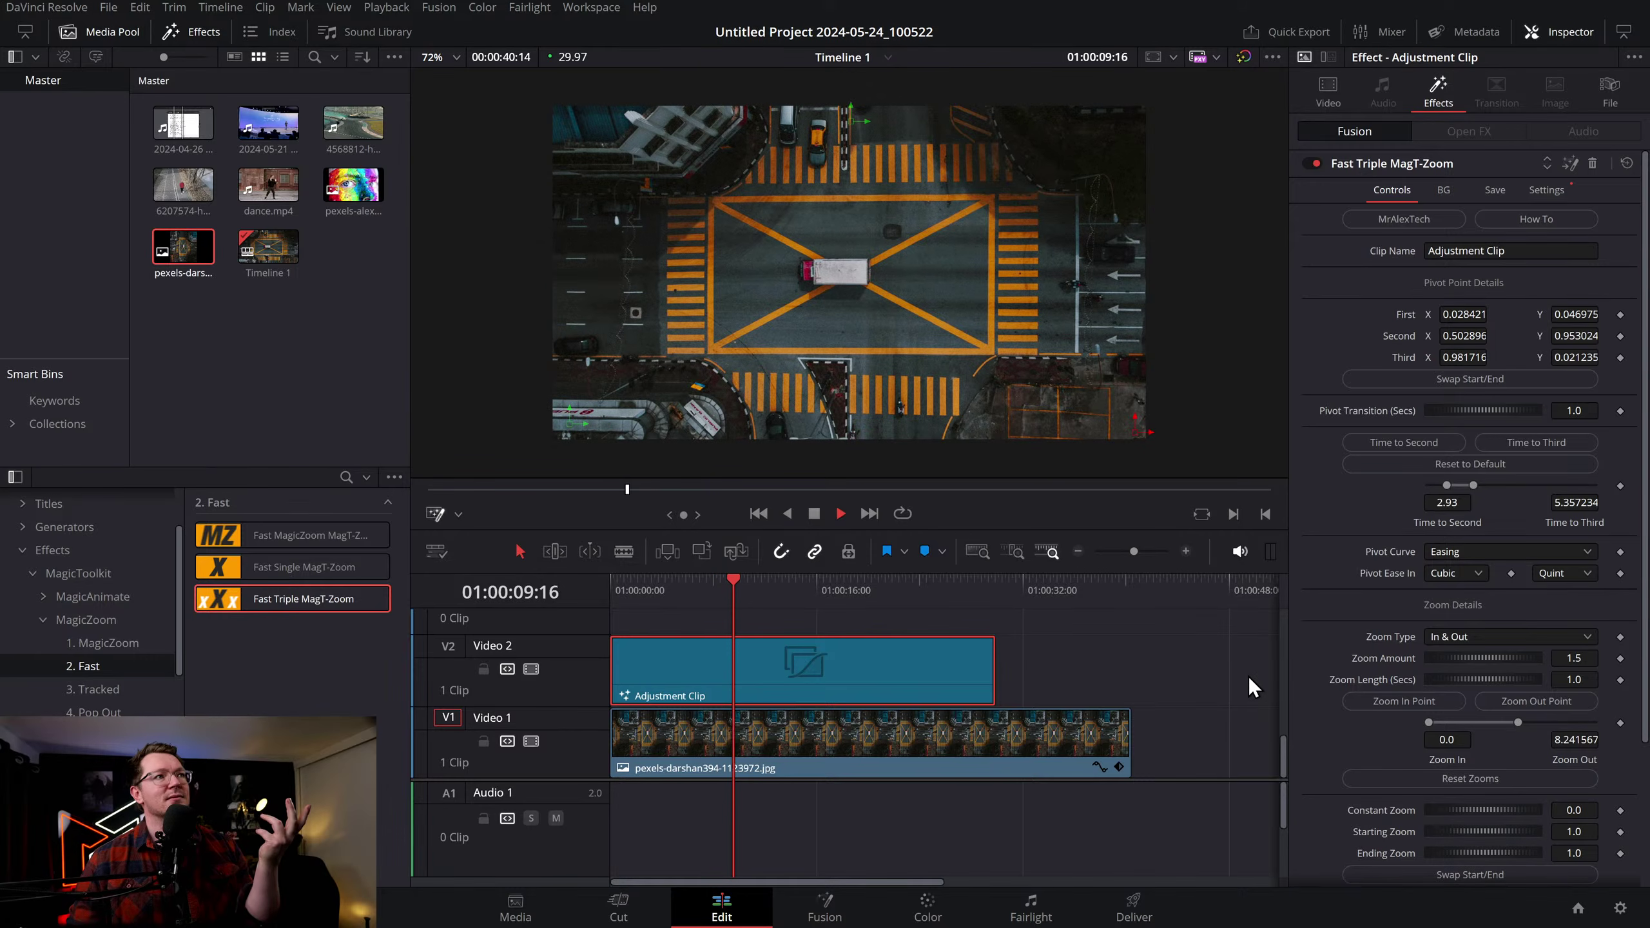
key("space")
Replace Fast Triple MagT-Zoom with MagicZoomPro on the adjustment clip and shorten the clip to about 13 seconds
left_click(1594, 164)
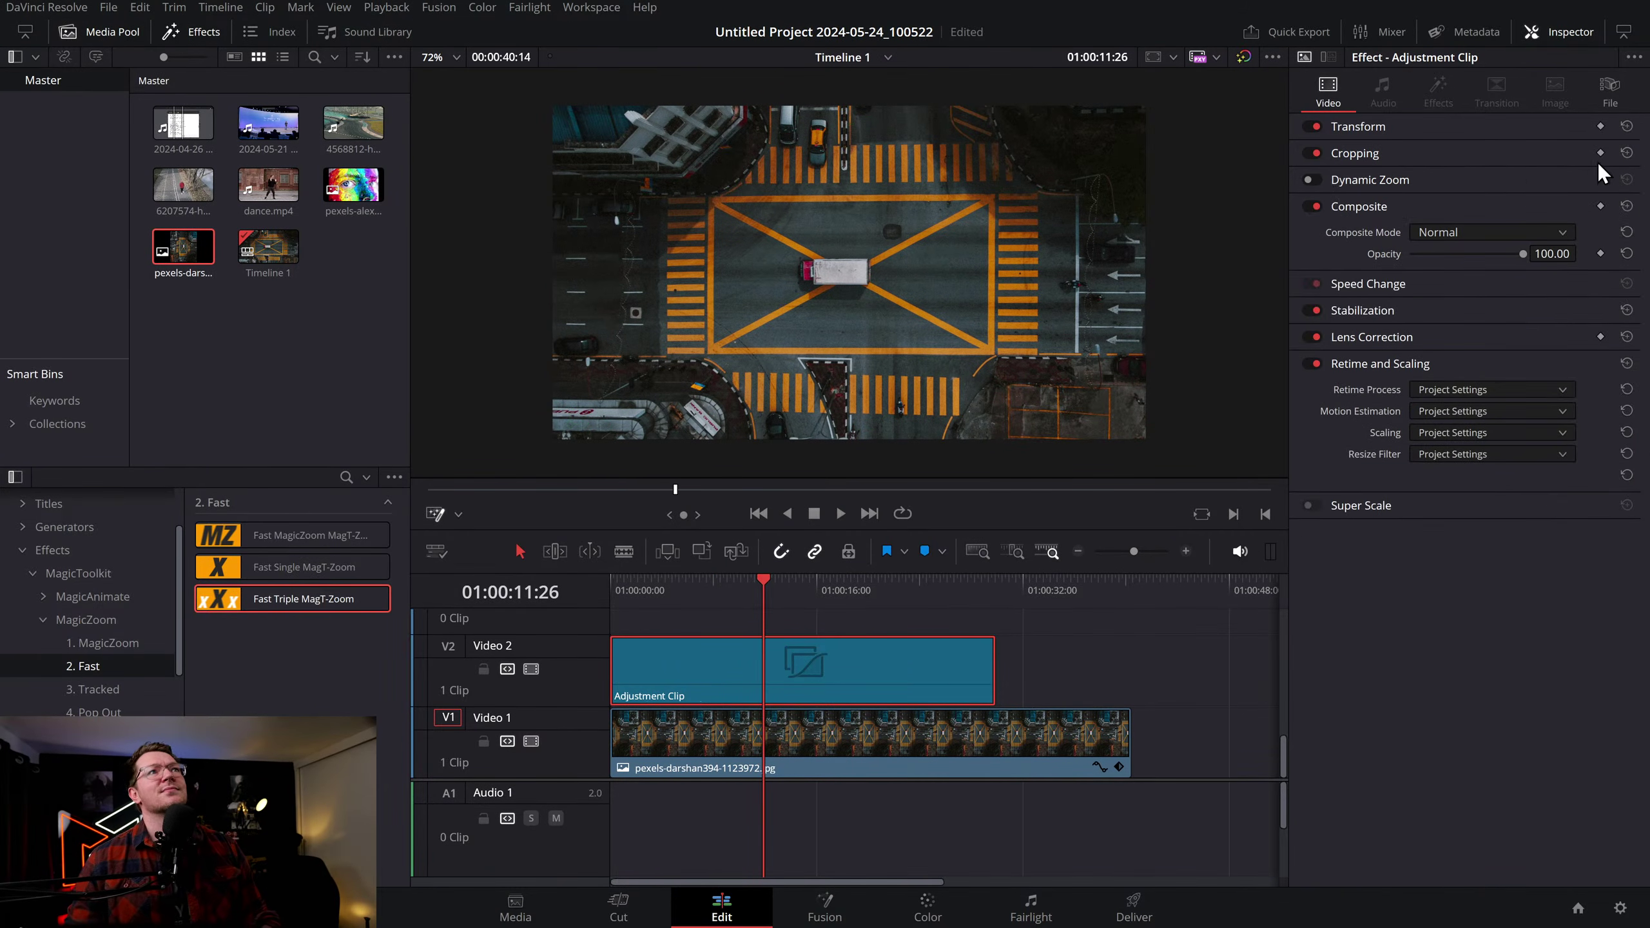
left_click(95, 638)
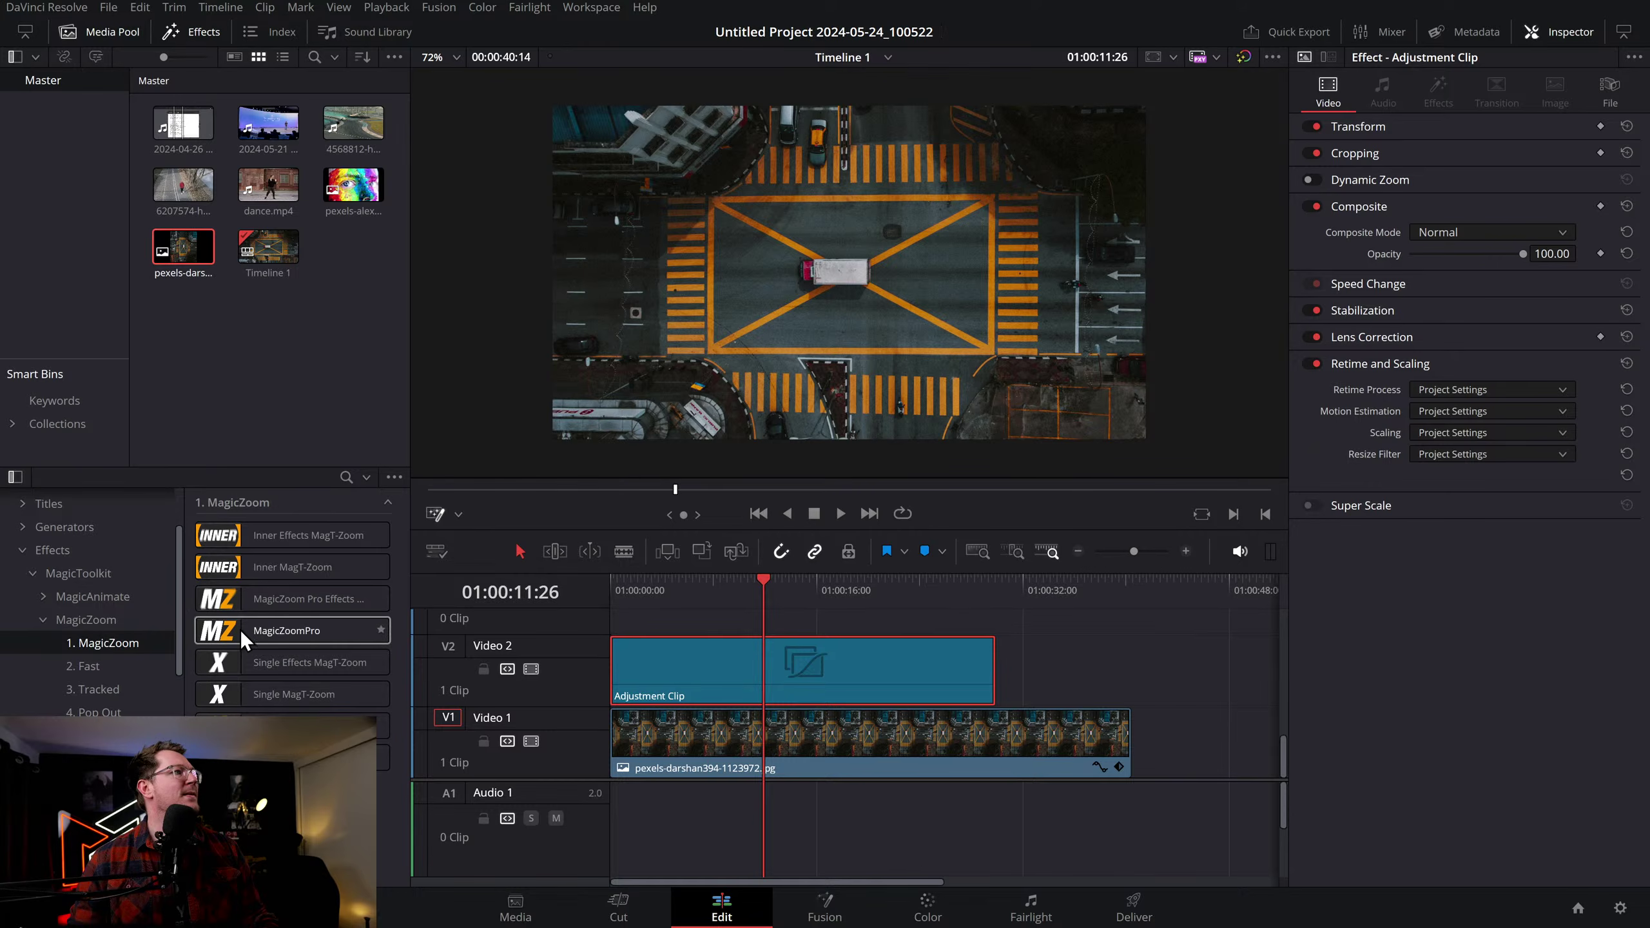
left_click_drag(274, 631, 698, 676)
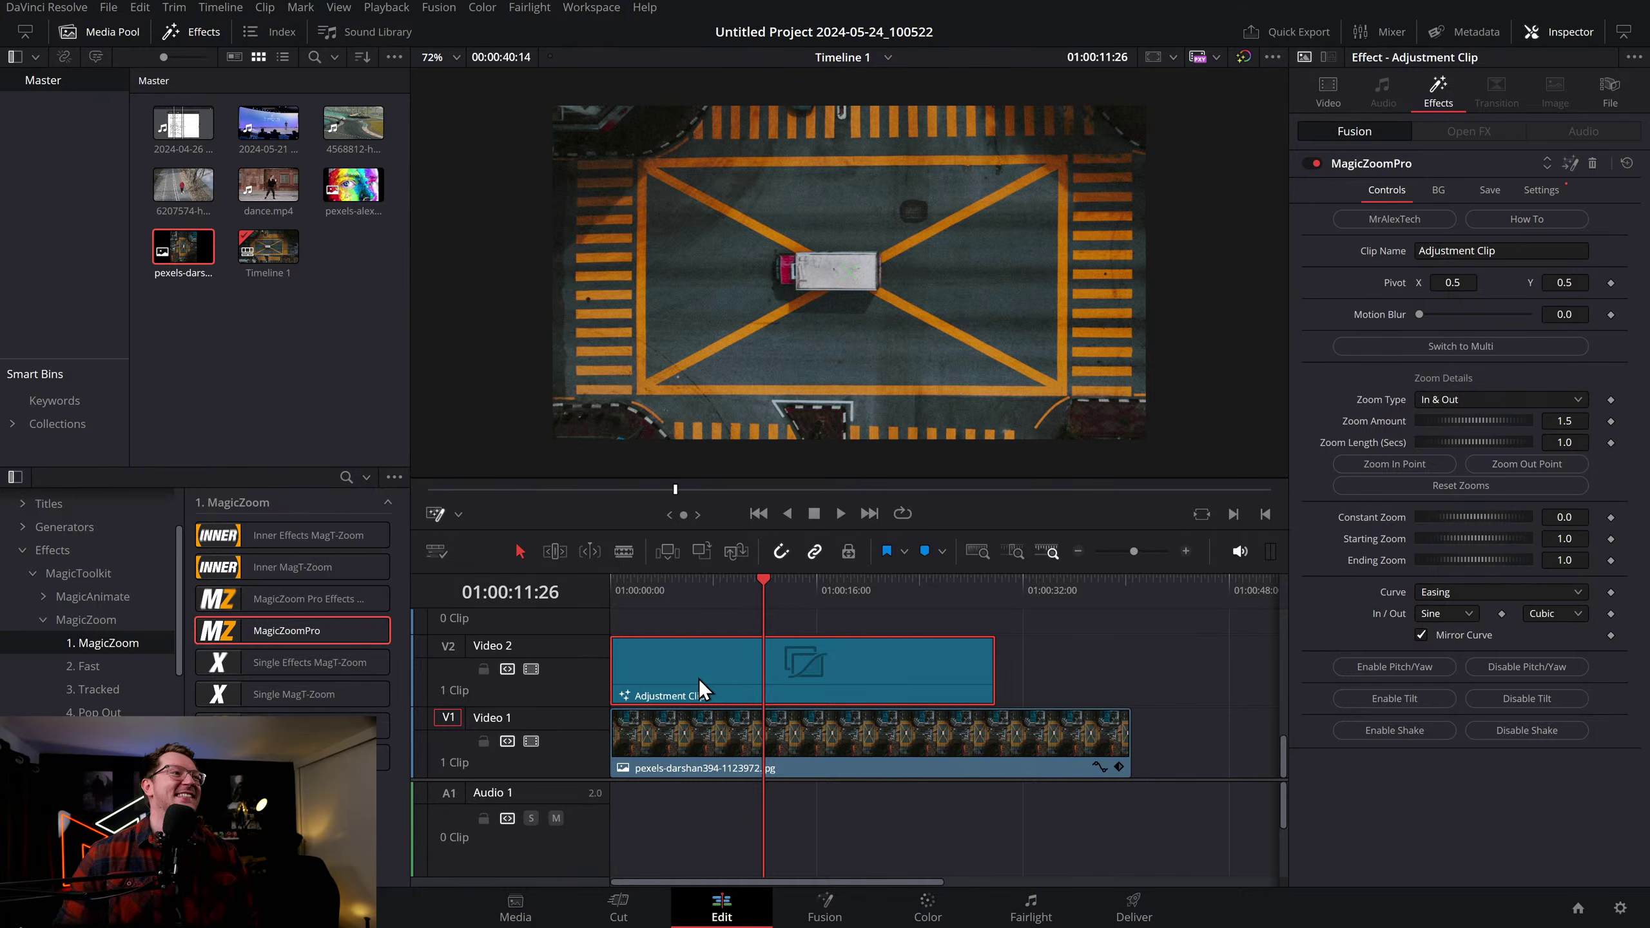
left_click_drag(717, 591, 463, 563)
left_click_drag(993, 650, 781, 652)
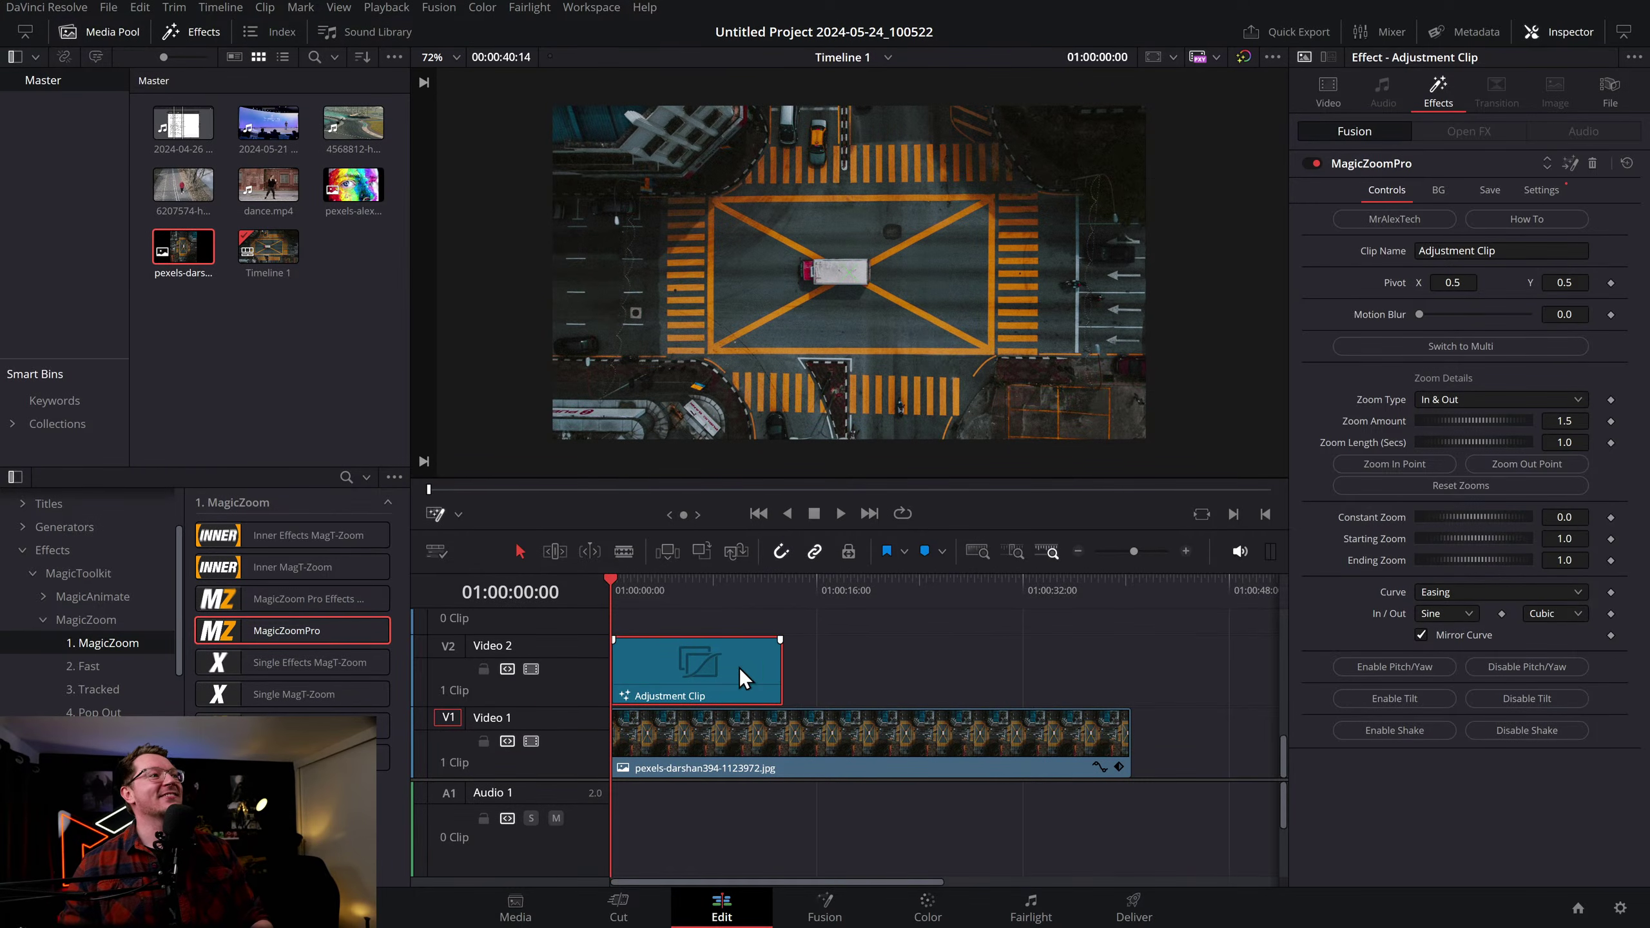
Switch MagicZoomPro to multi mode, preview the zoom-in, and trim the adjustment clip to about 8 seconds
left_click(1458, 342)
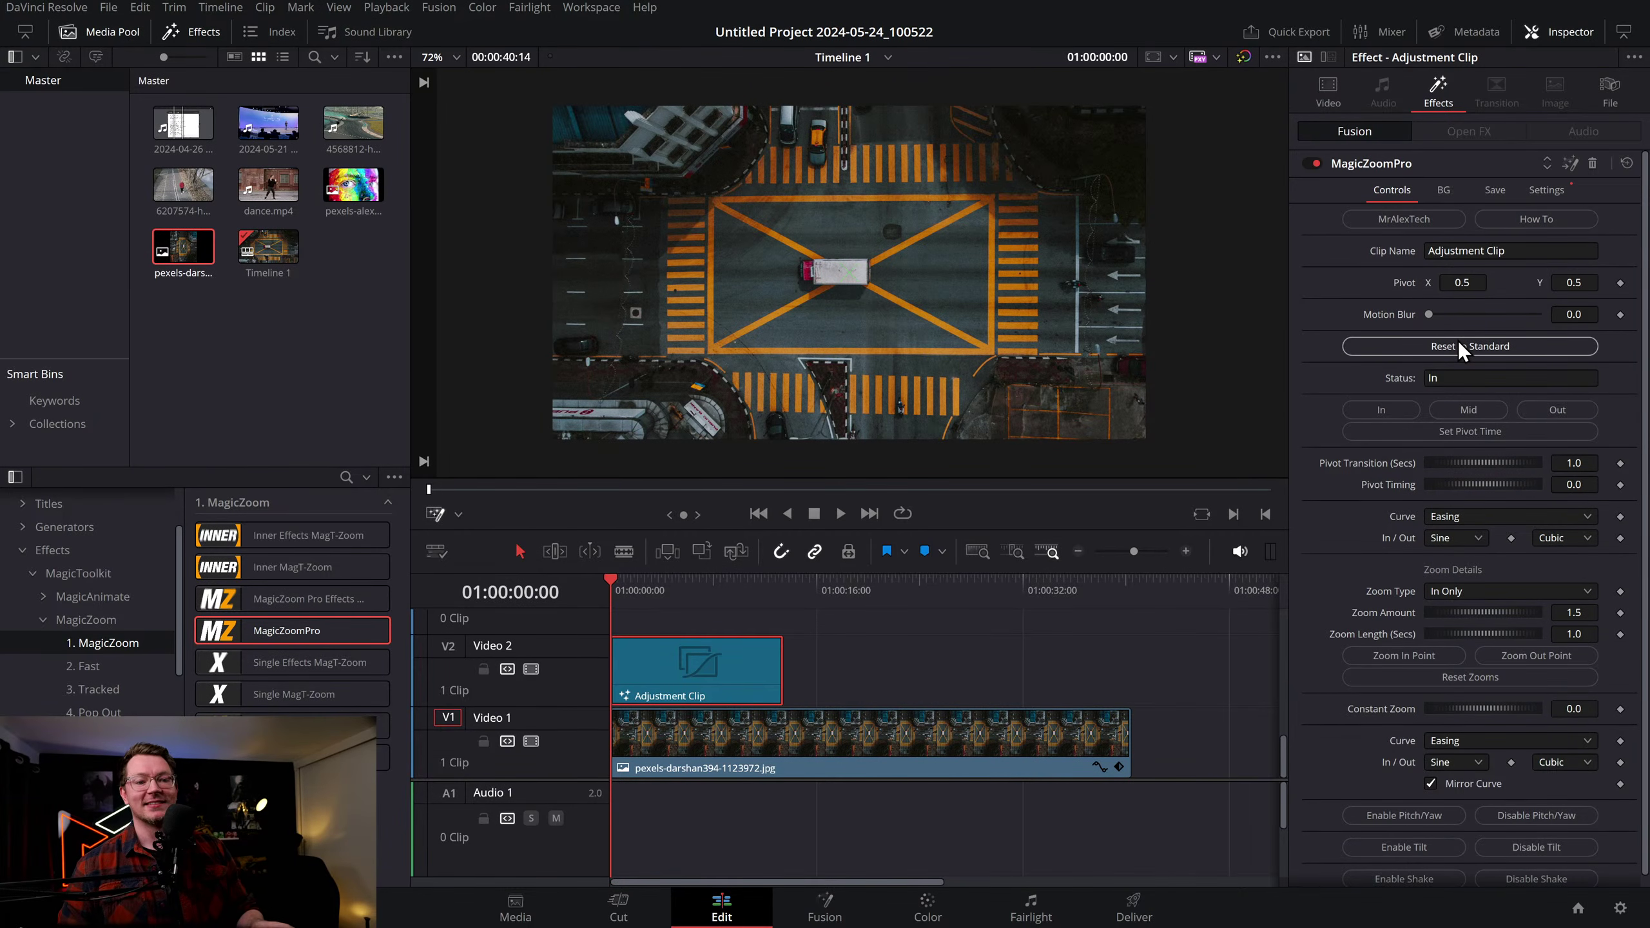
key("space")
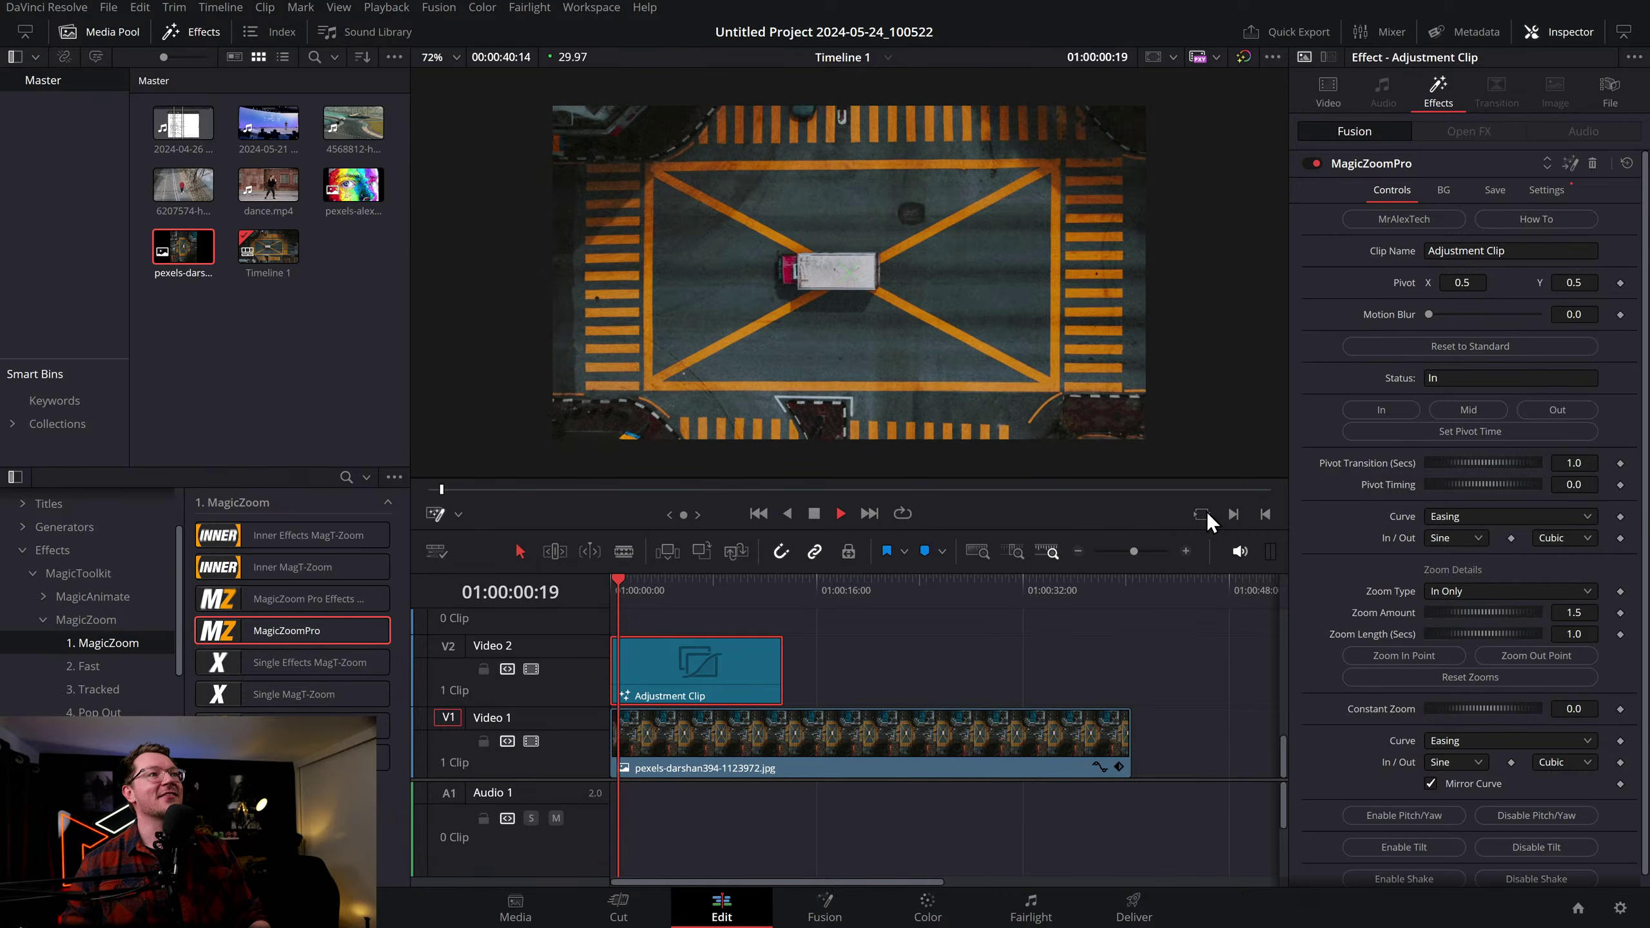
key("space")
left_click(1184, 550)
left_click(1184, 550)
left_click(1078, 551)
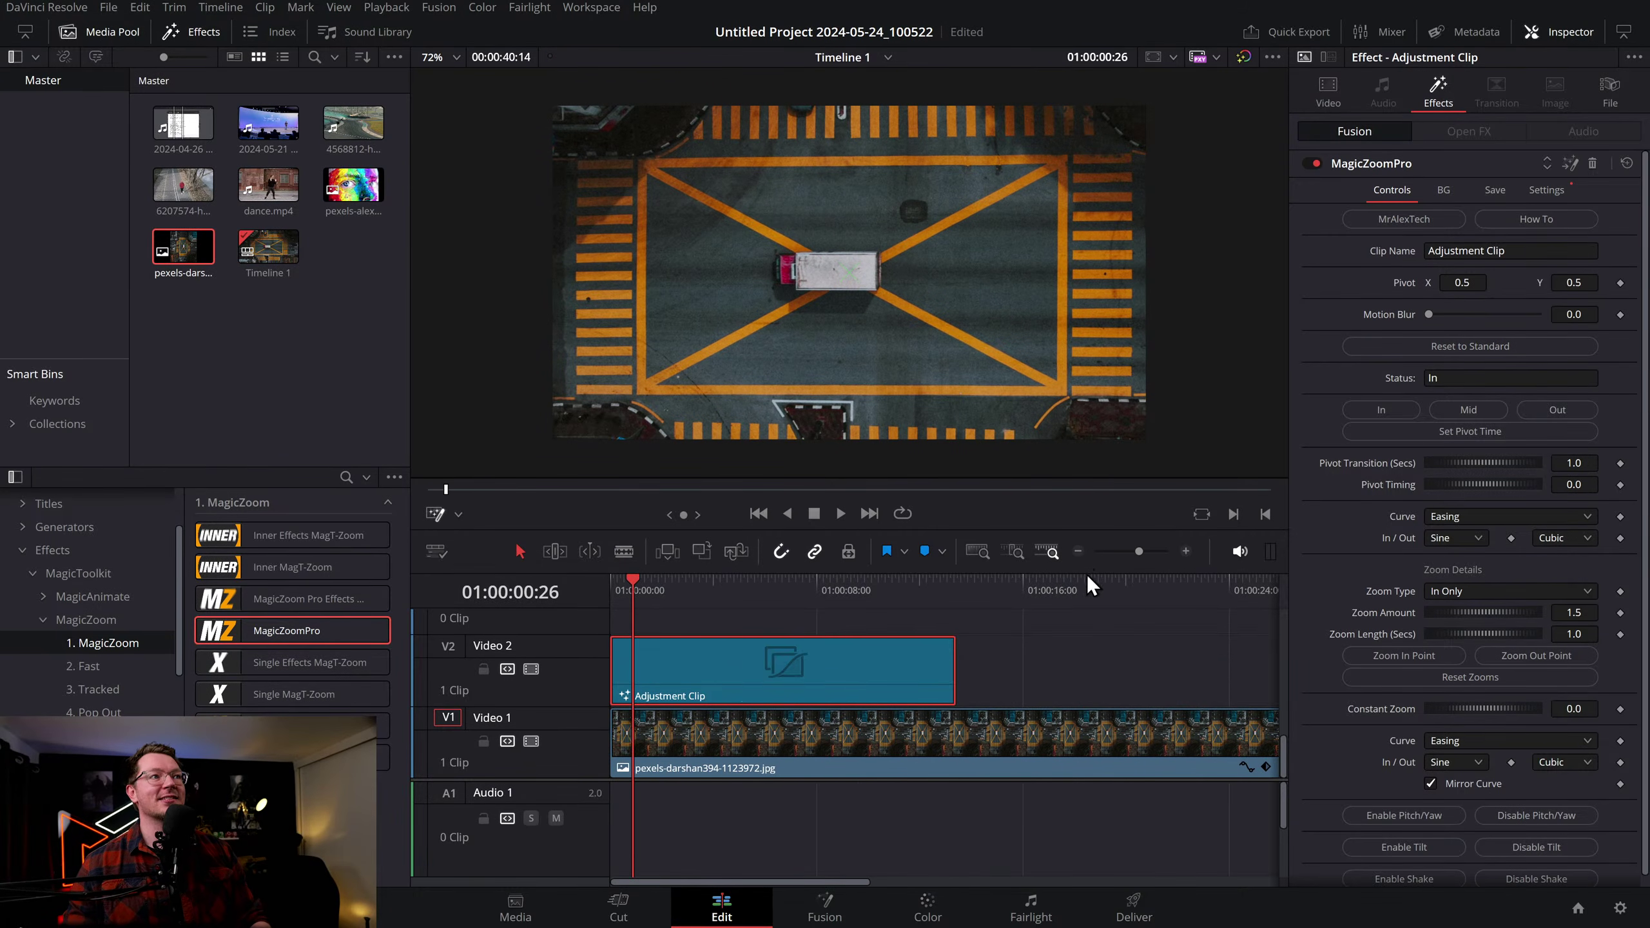
left_click_drag(950, 661, 819, 661)
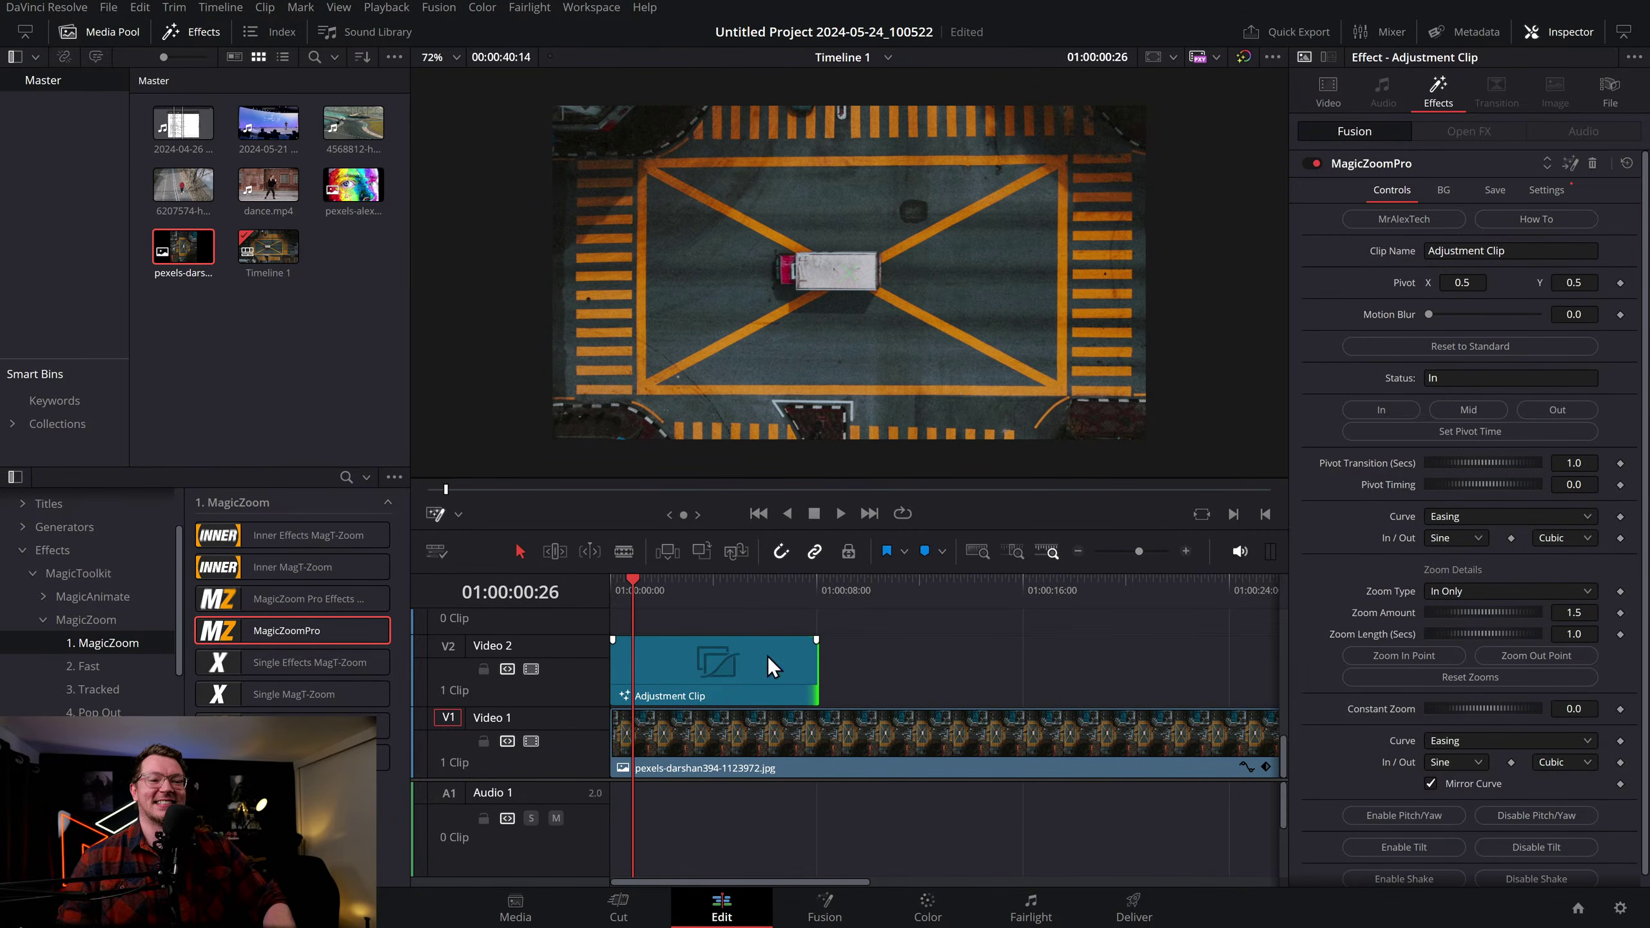
Place the pivot at X 0.072773, Y 0.101029, trim the adjustment clip to about 4.5 seconds, and preview
key("Home")
key("space")
key("space")
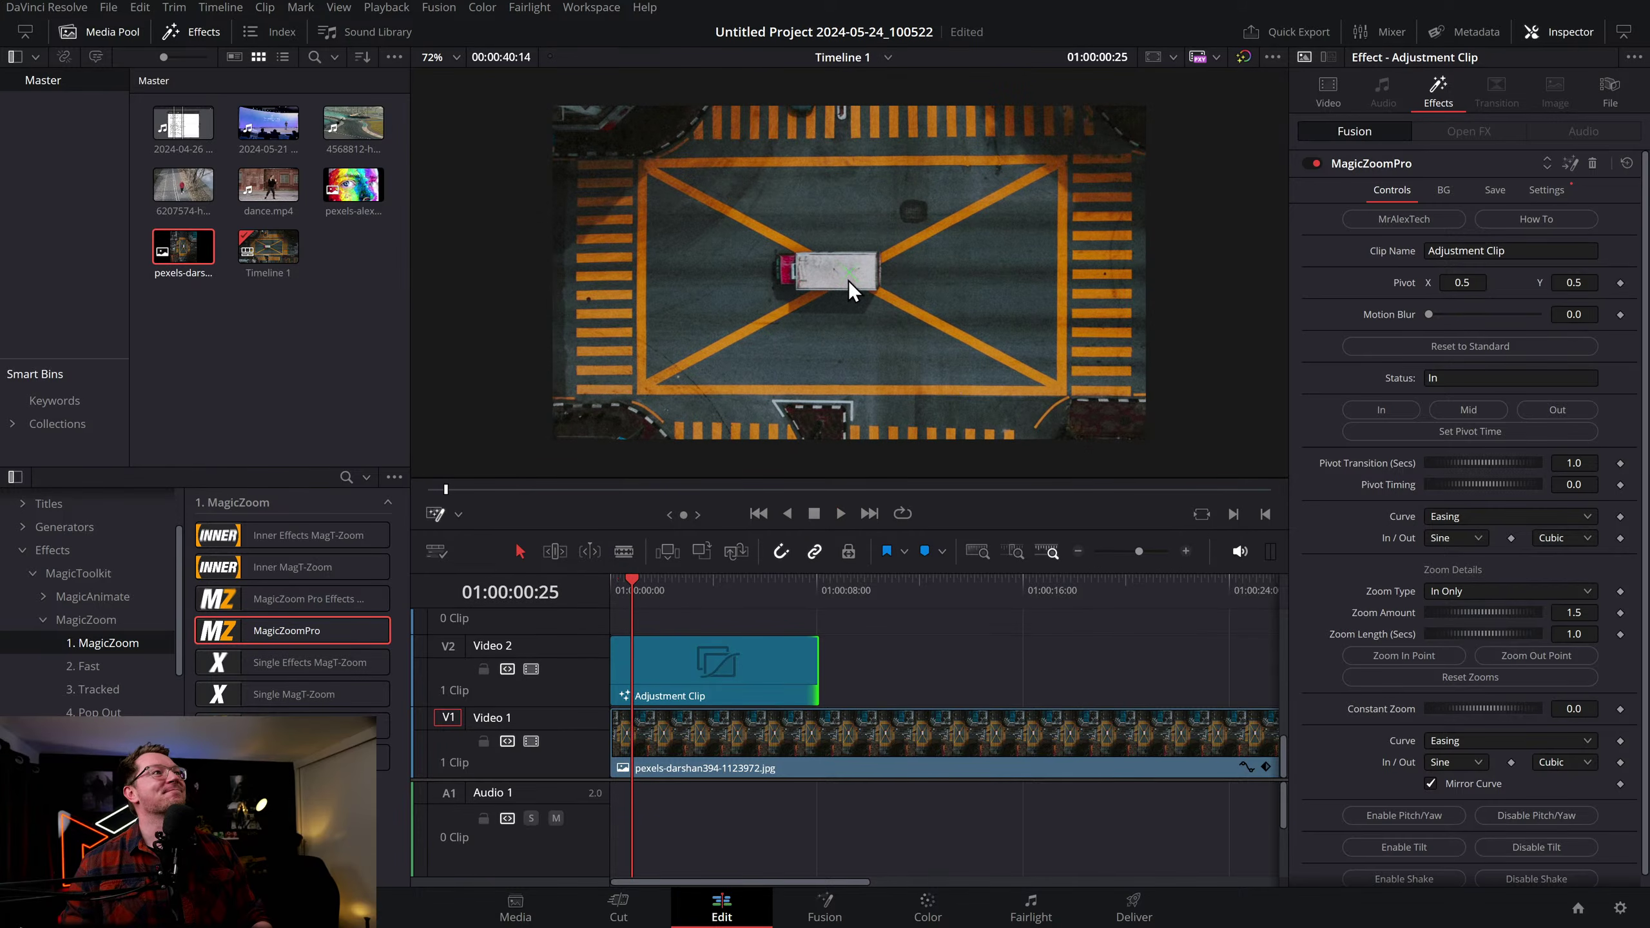
left_click_drag(849, 277, 593, 408)
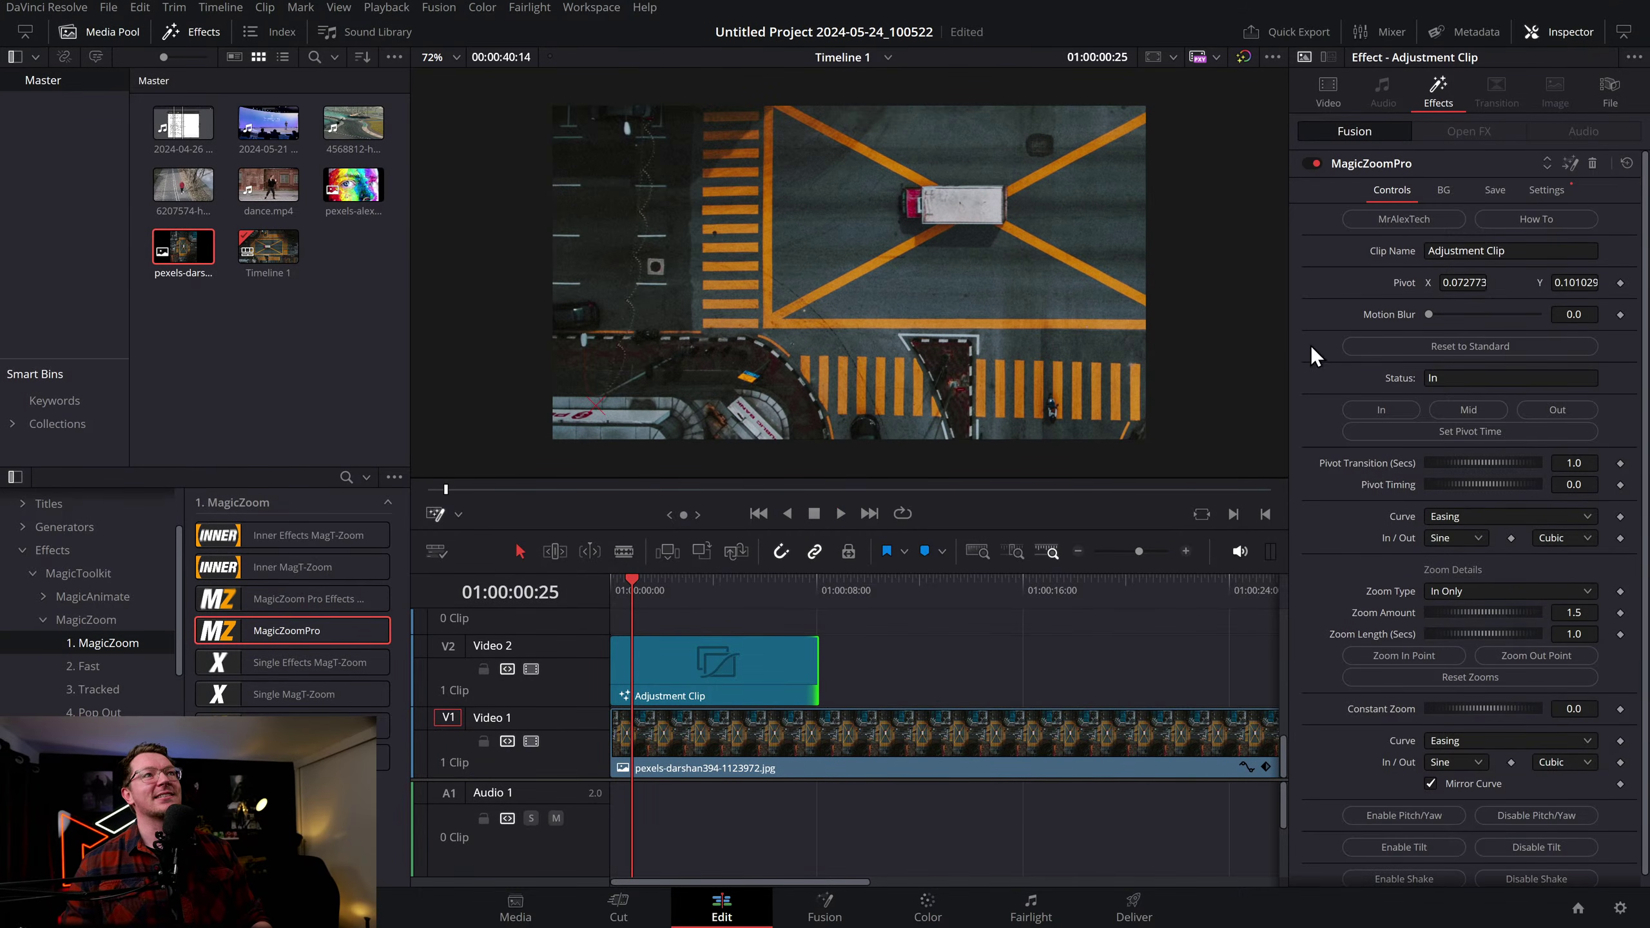
left_click_drag(817, 660, 726, 664)
key("space")
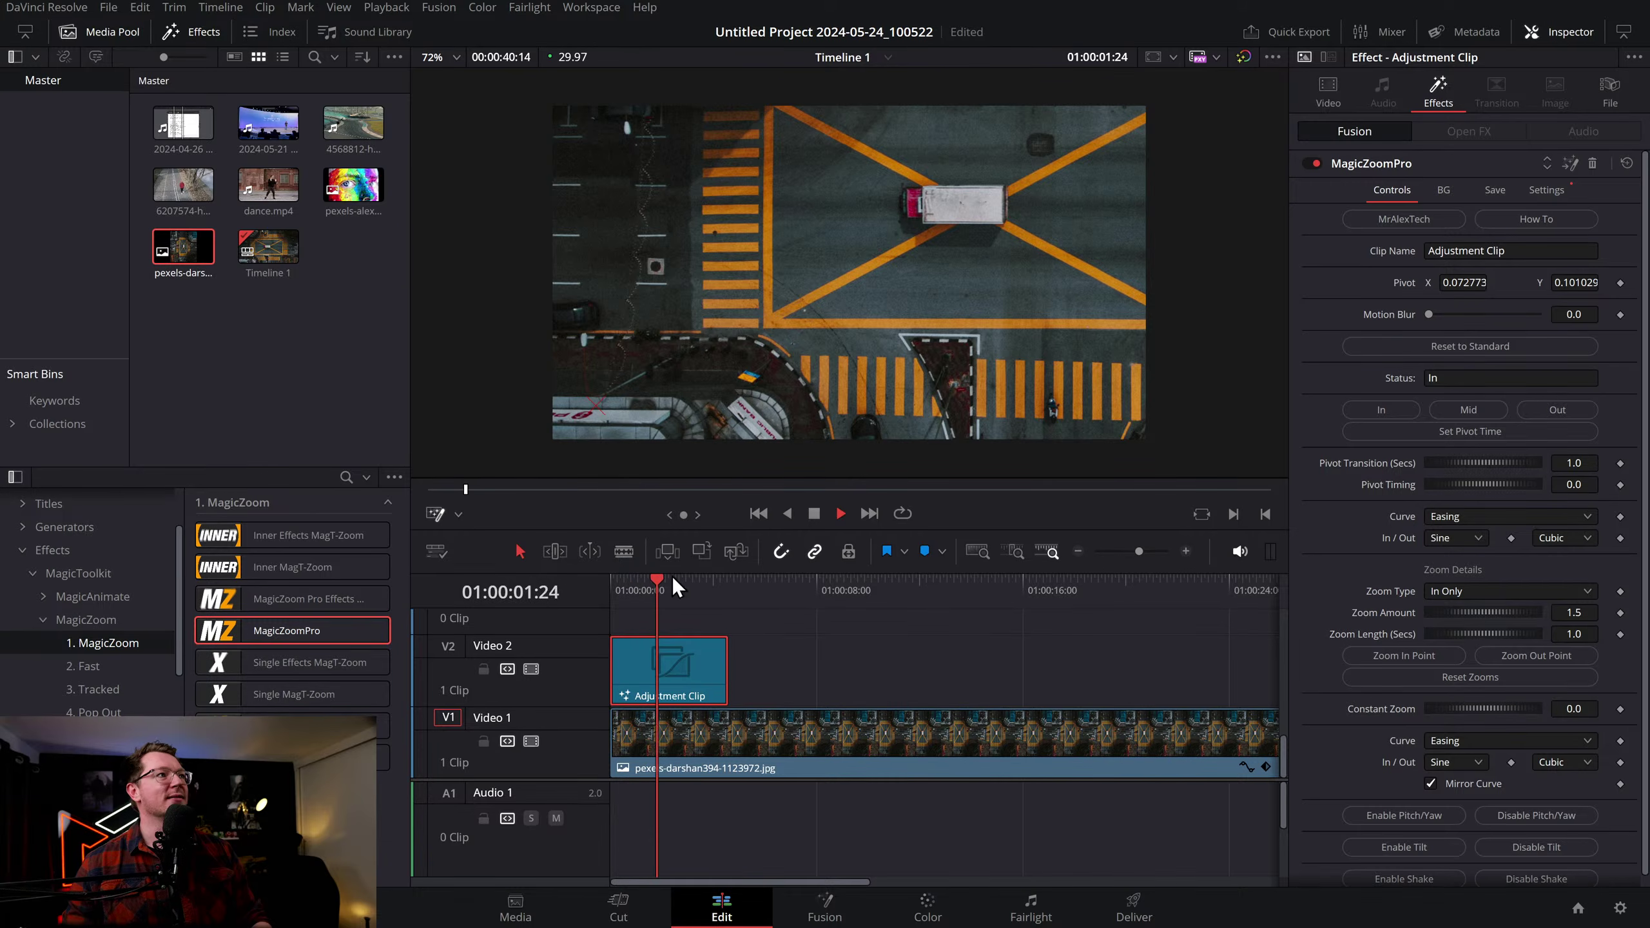
key("space")
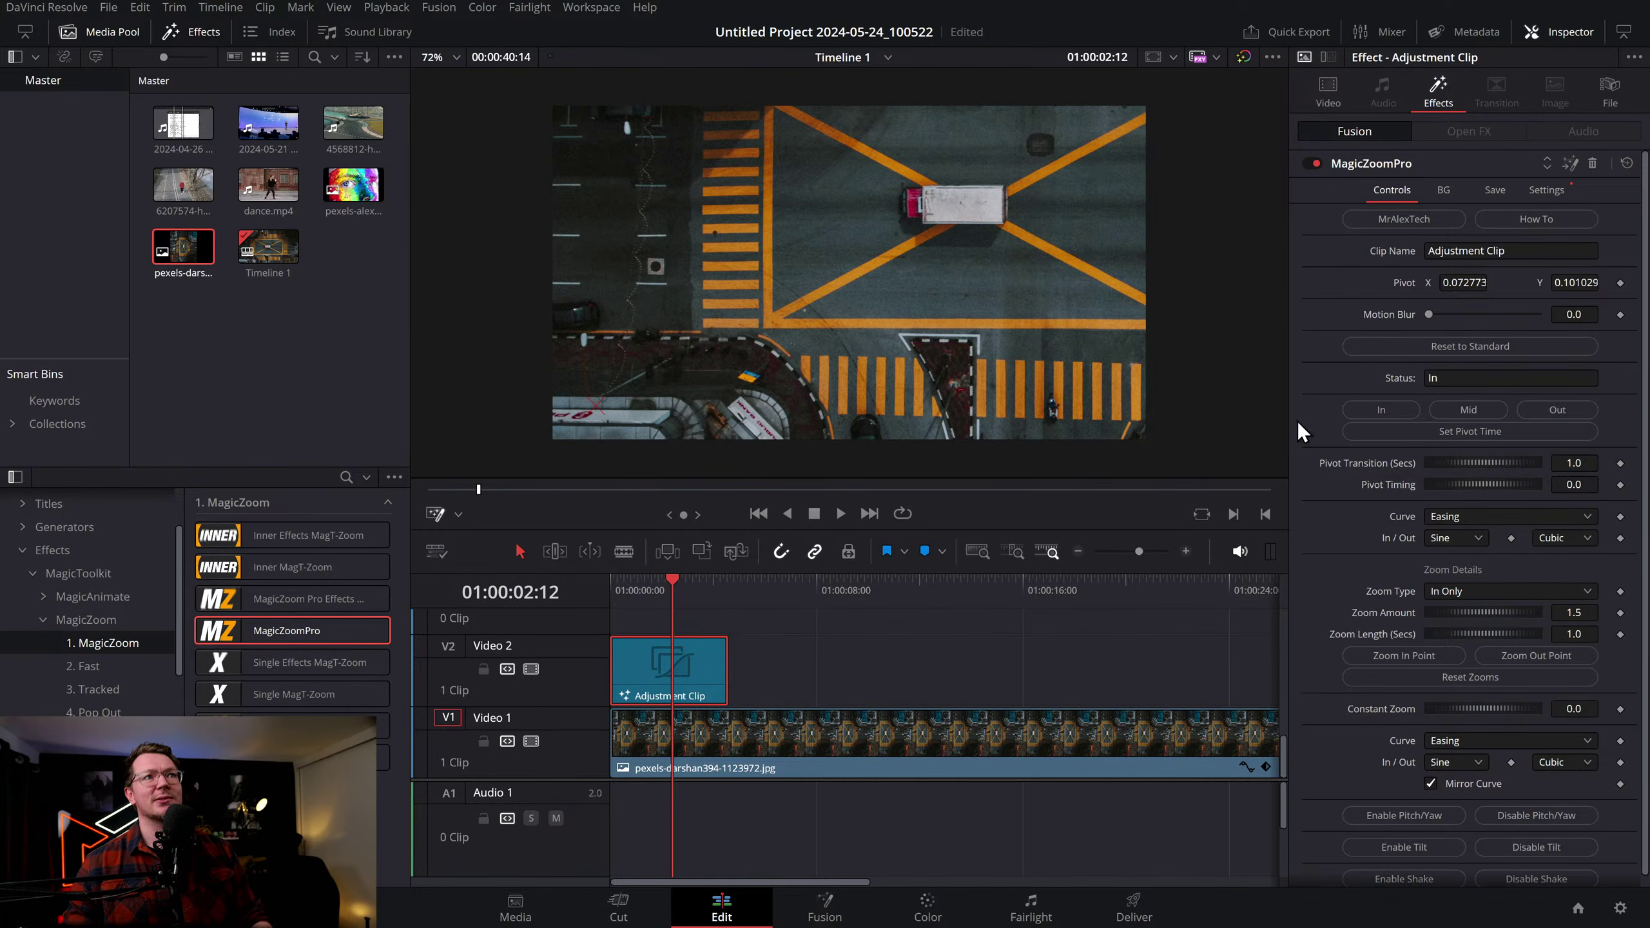
Duplicate the adjustment clip directly after the first, set the copy to Mid, and extend it to about 11 seconds
left_click_drag(644, 681, 755, 676)
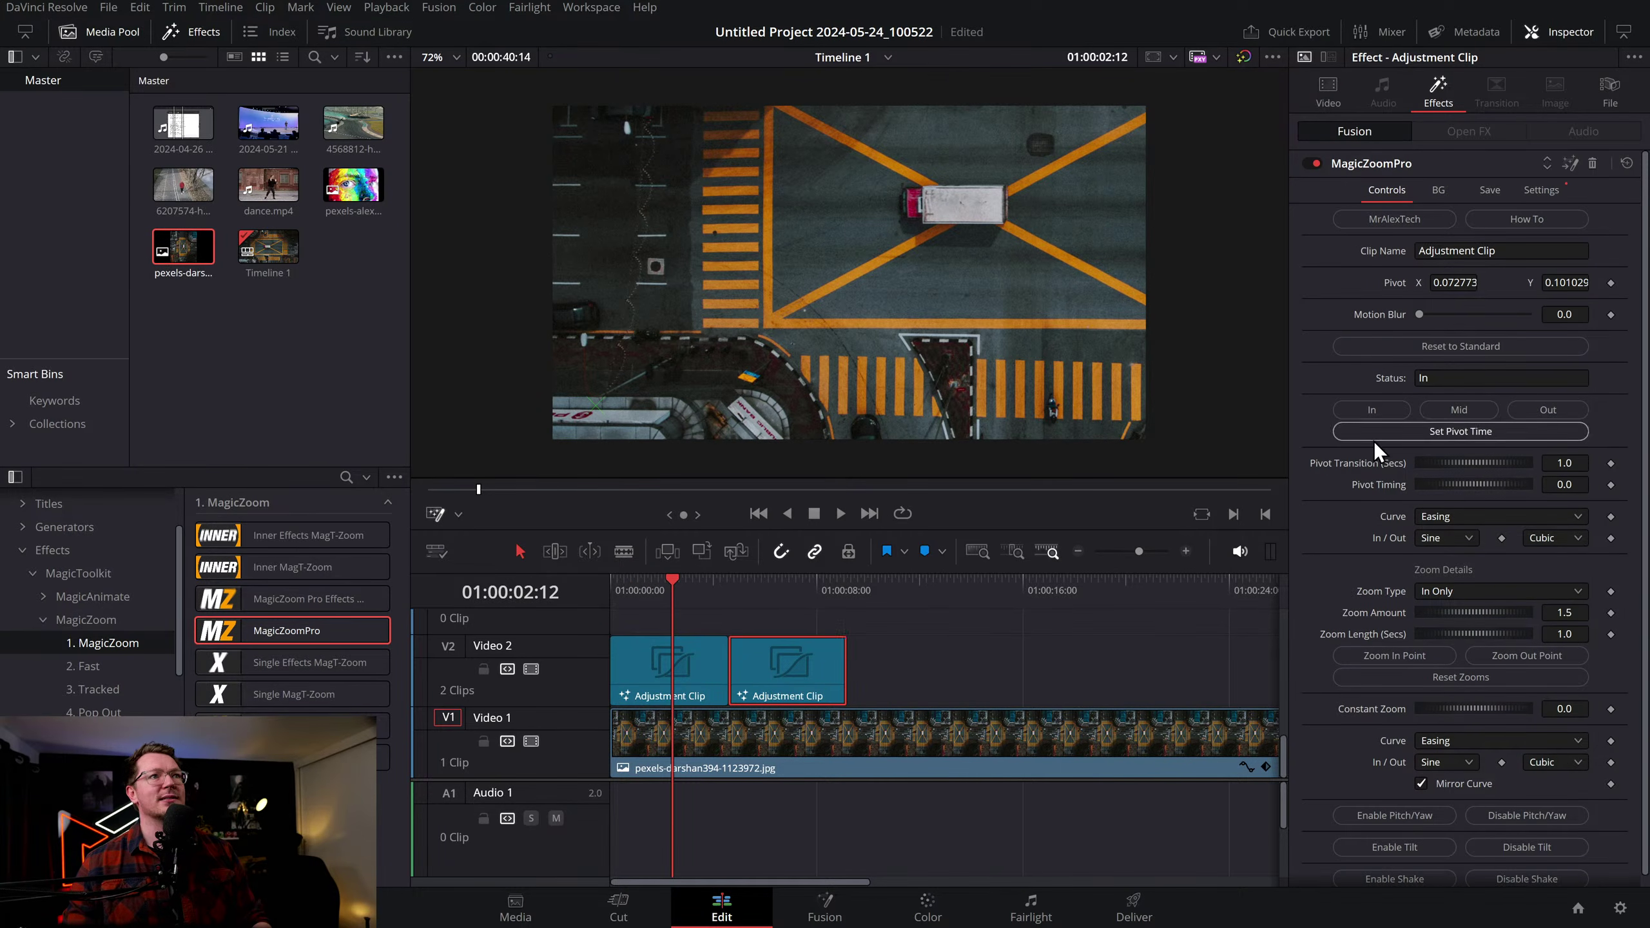
left_click(1458, 410)
left_click_drag(843, 667, 1005, 668)
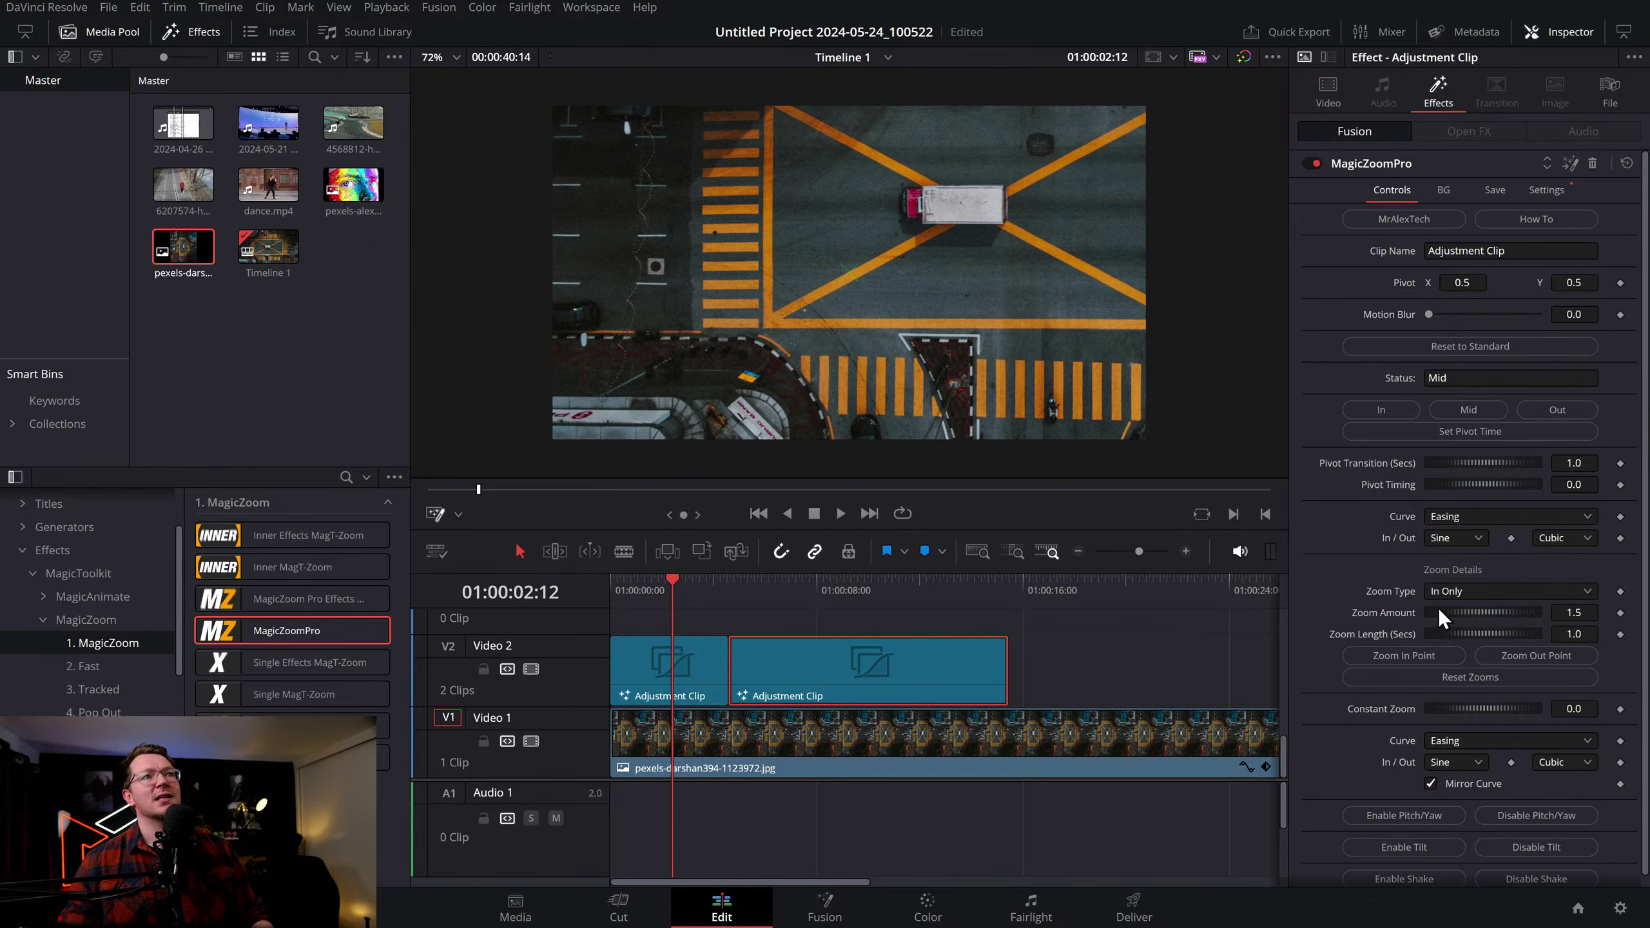
Set the second adjustment clip's Zoom Amount to 2.036 and preview the move from the first clip into it
left_click_drag(1458, 614, 1476, 616)
left_click(712, 592)
key("space")
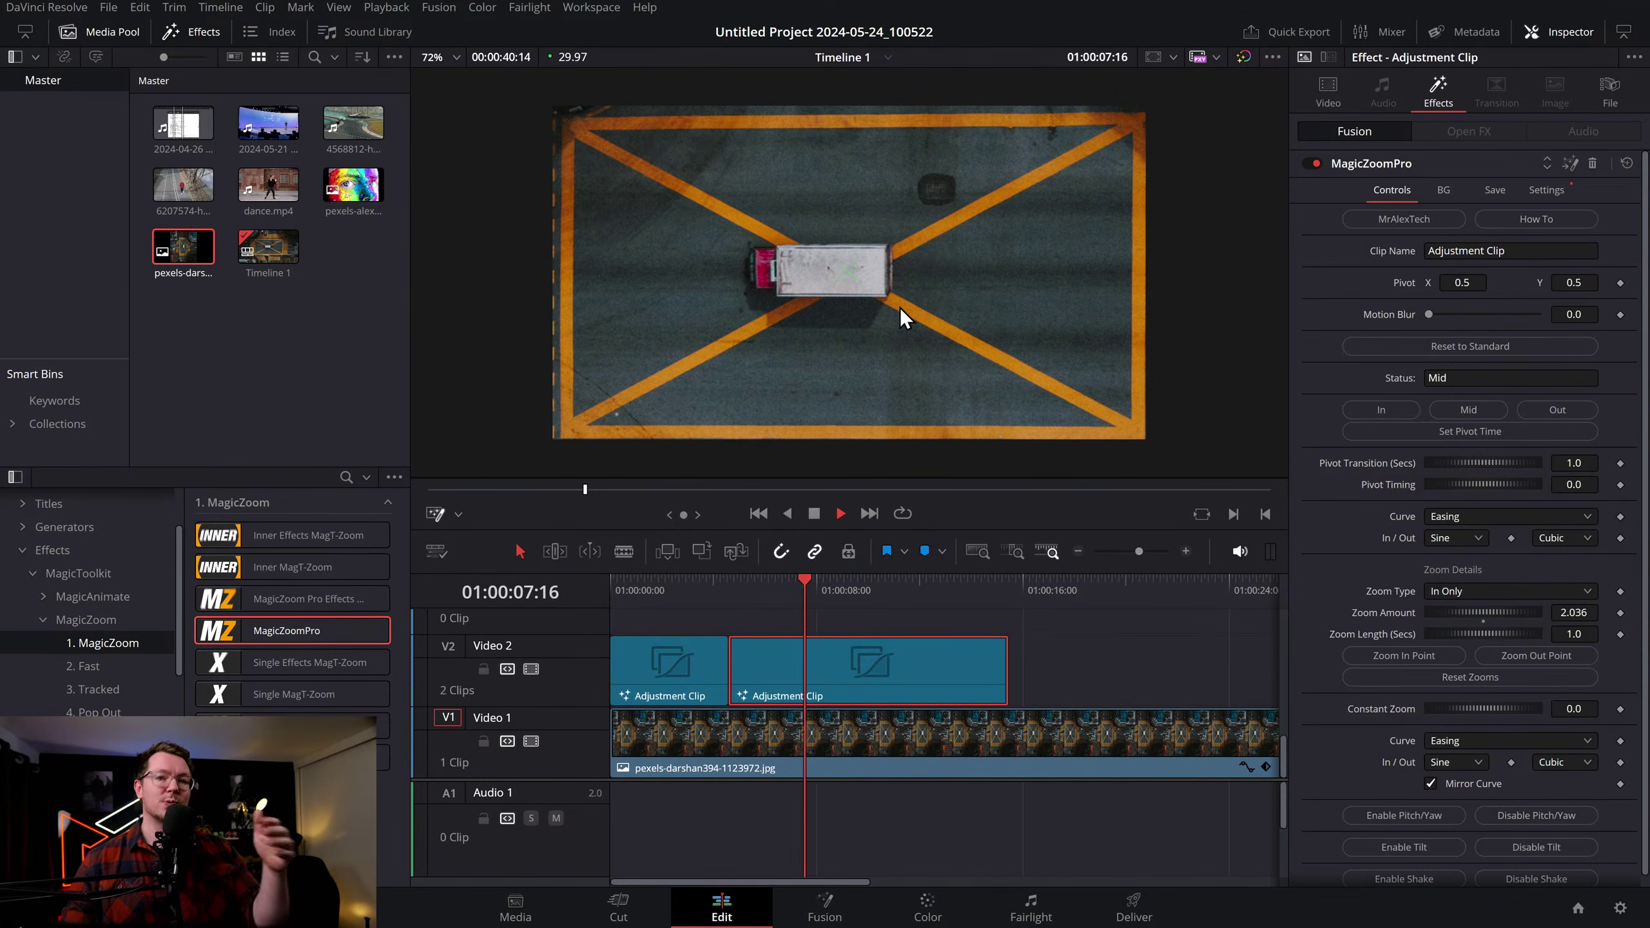
key("space")
Duplicate the Mid adjustment clip directly after the second, reapply Mid to the copy, and preview the join
scroll(1004, 586, "down", 2)
left_click_drag(745, 674, 885, 676)
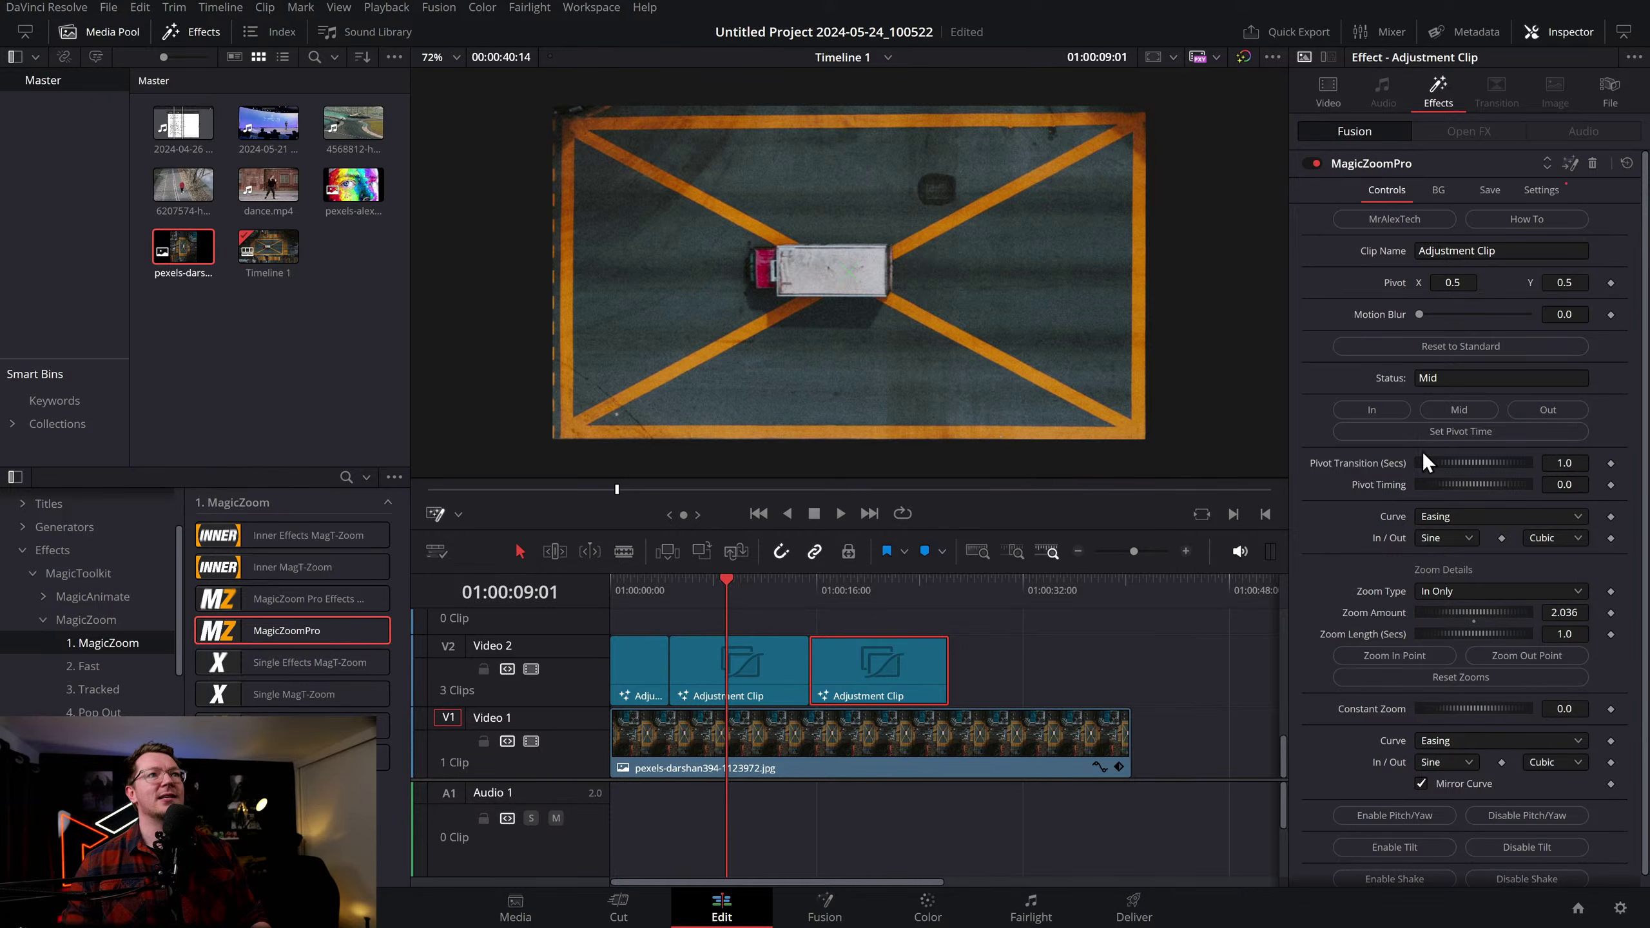
left_click(1460, 409)
left_click(791, 584)
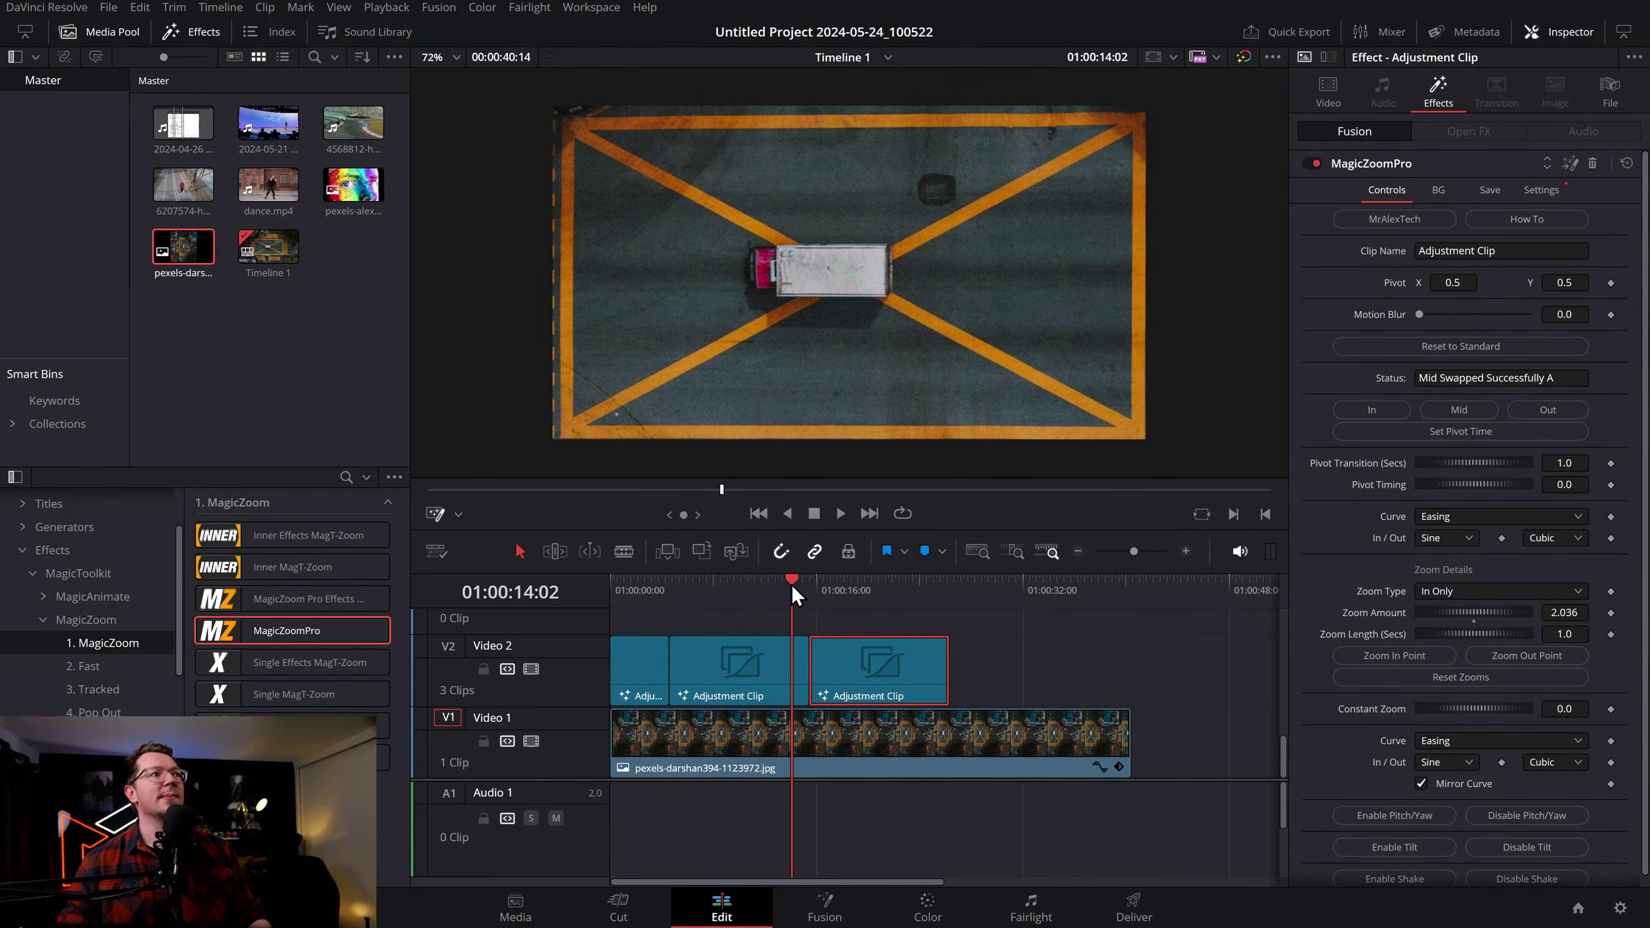
key("space")
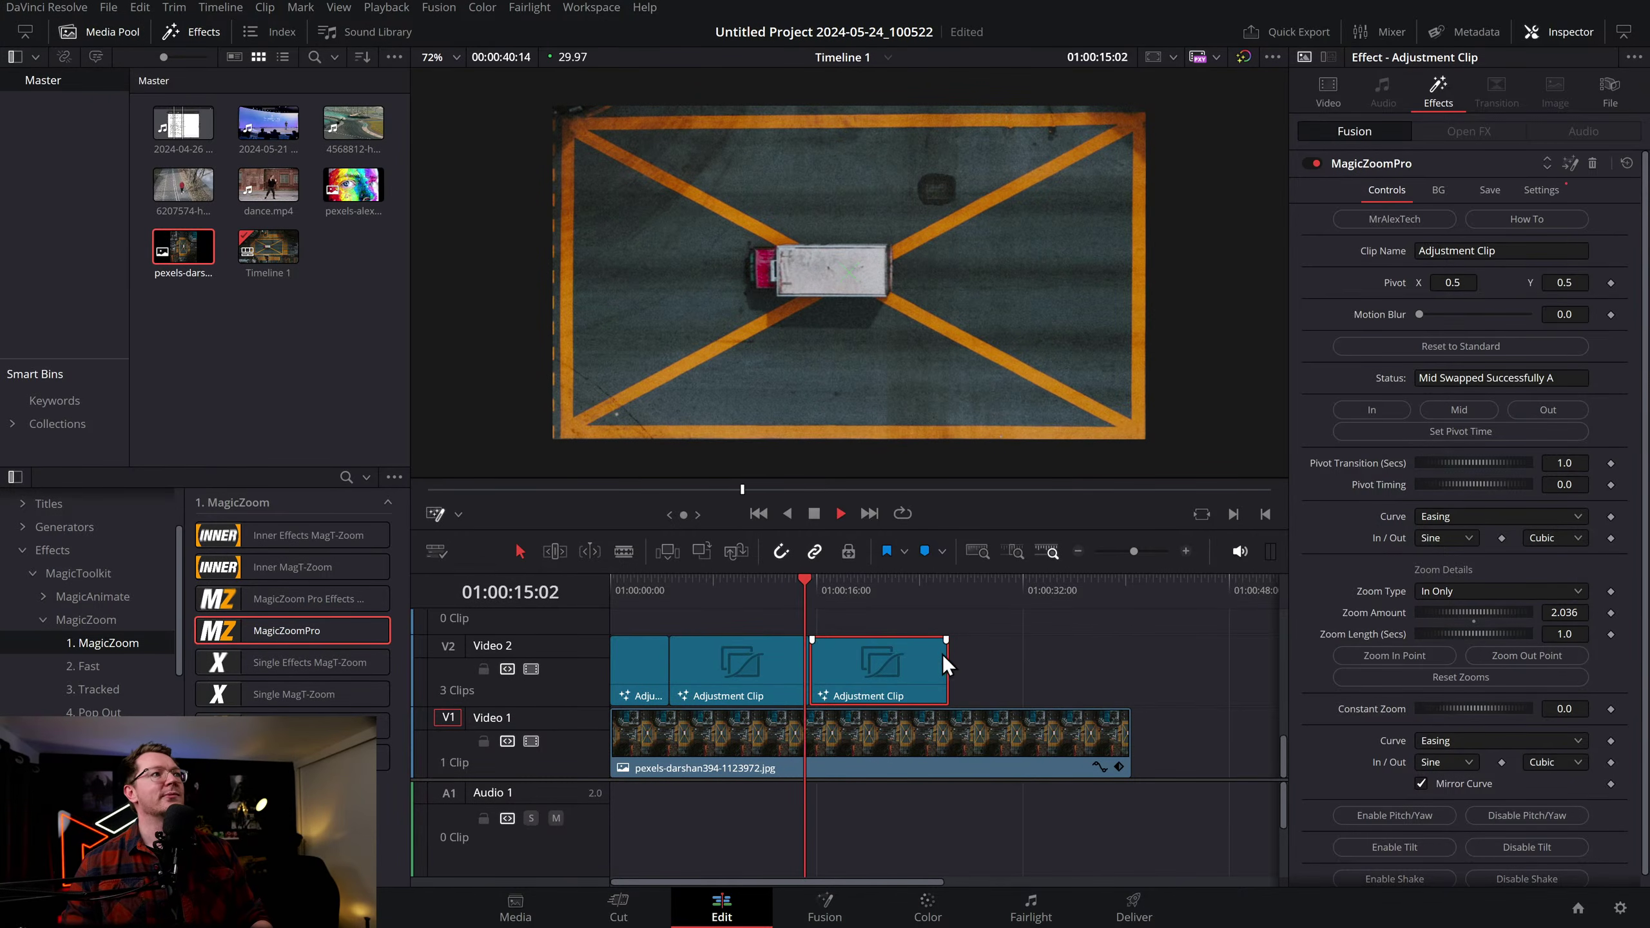
key("space")
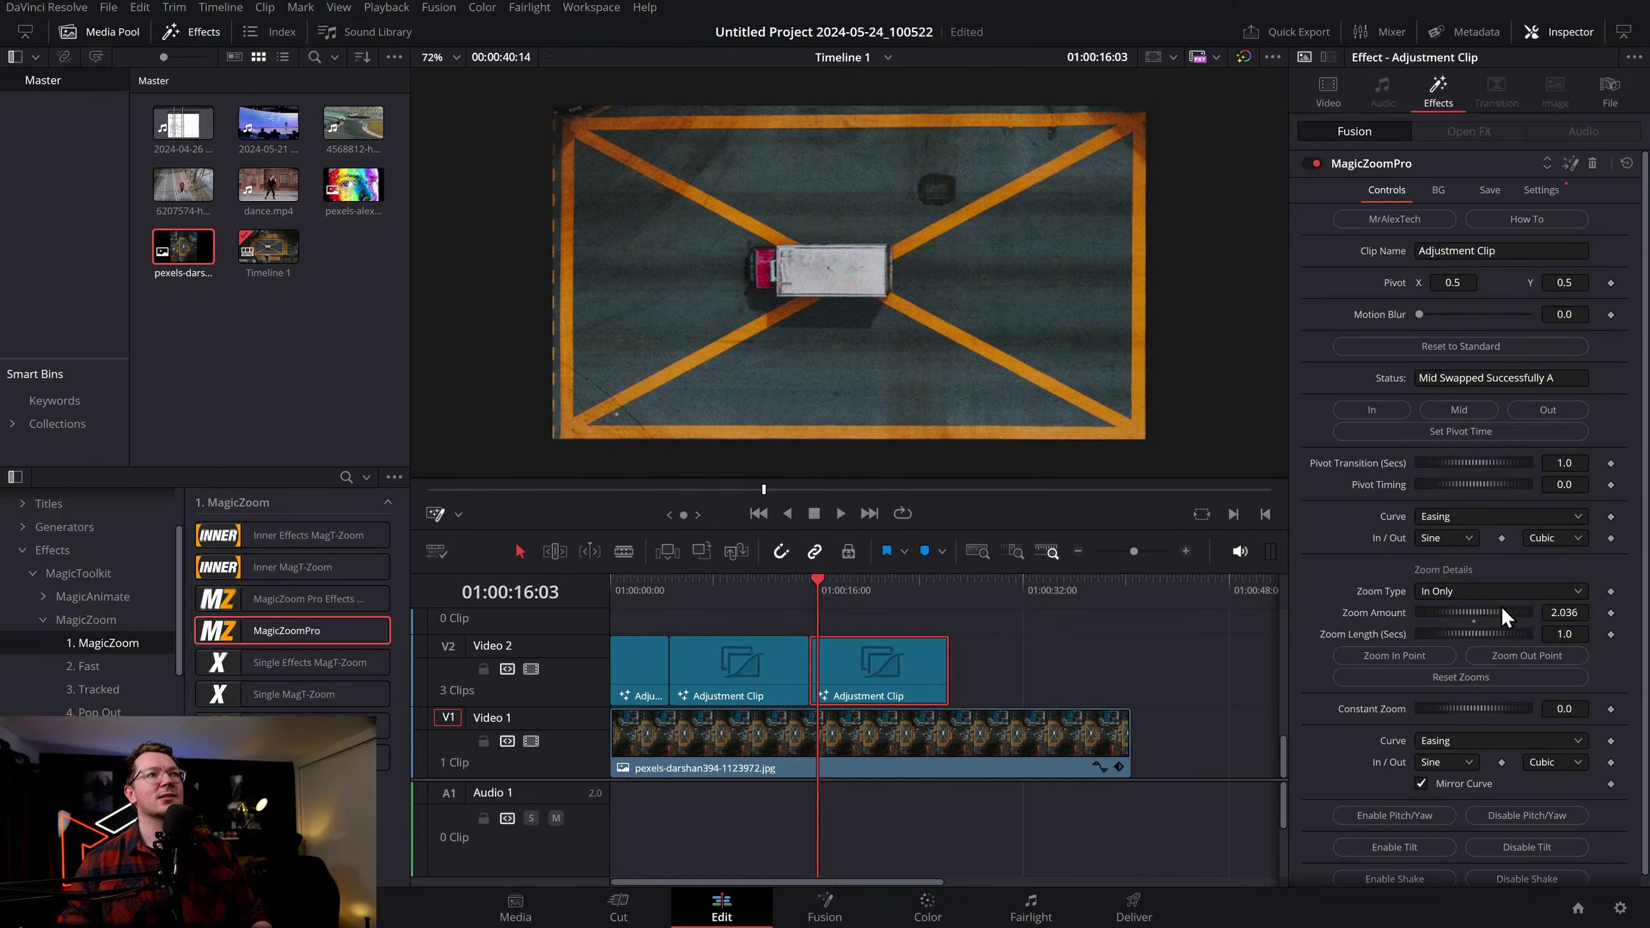
Set the third adjustment clip's Zoom Amount to 1.152, place its pivot at X 0.986603, Y 0.031531, and preview
left_click_drag(1502, 610, 1453, 609)
left_click(798, 594)
left_click_drag(798, 594, 804, 594)
left_click_drag(848, 279, 1137, 431)
key("space")
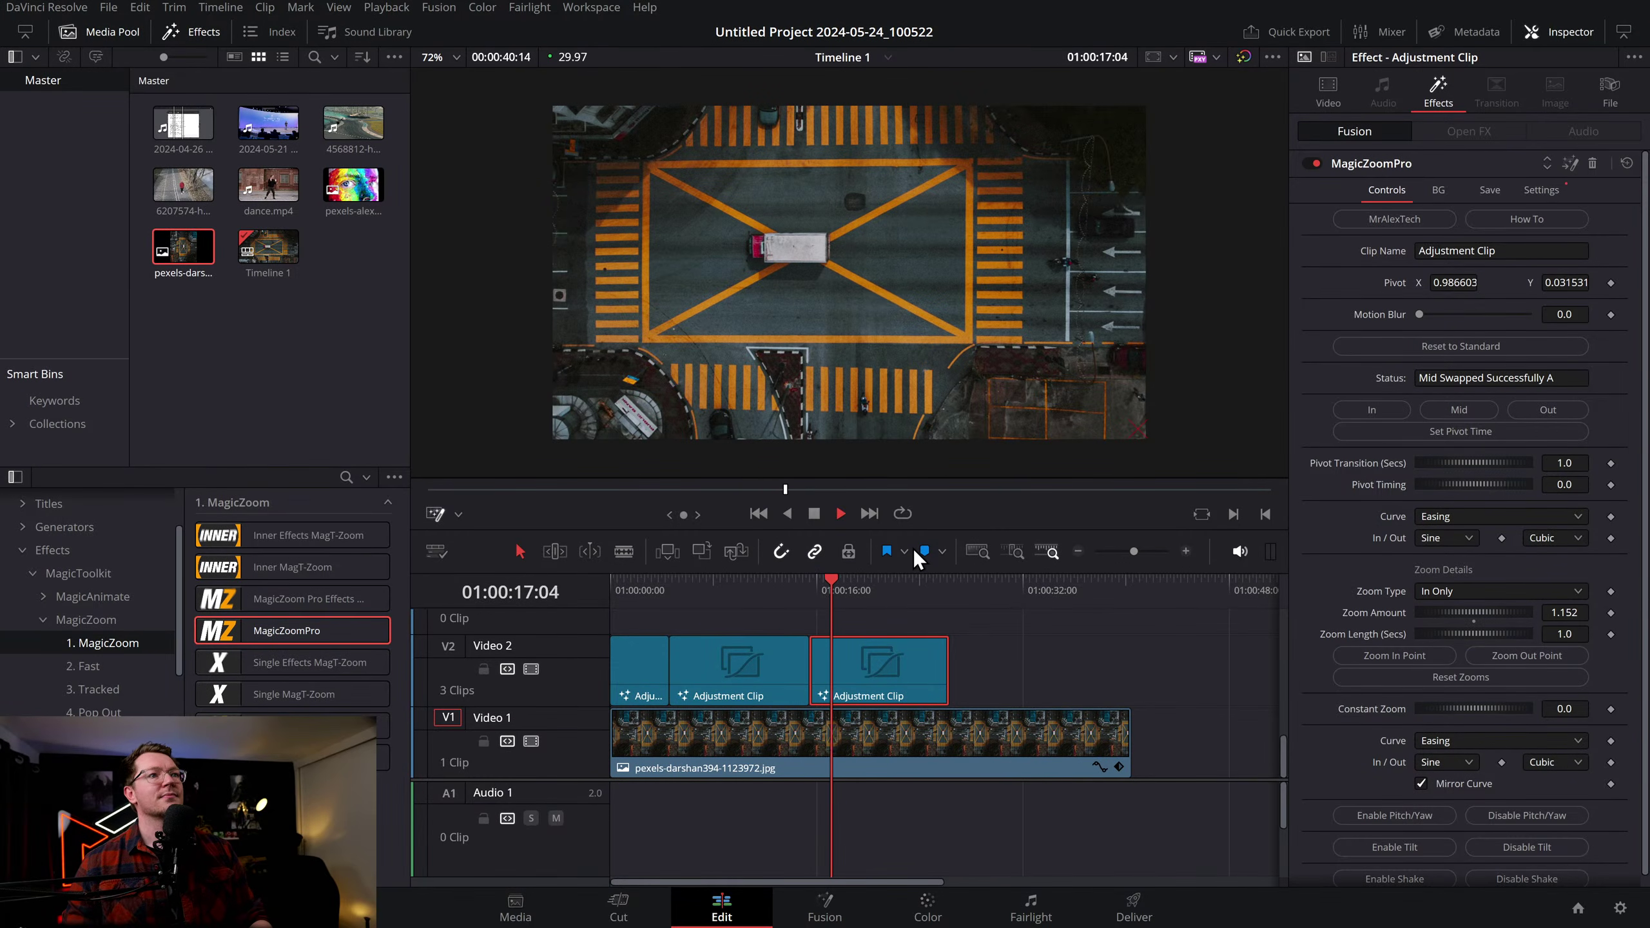
key("space")
Delete the third and second adjustment clips and replay the first clip's zoom-in up close on the timeline
key("Delete")
left_click(773, 655)
key("Delete")
left_click_drag(649, 583, 617, 583)
key("space")
left_click(1186, 551)
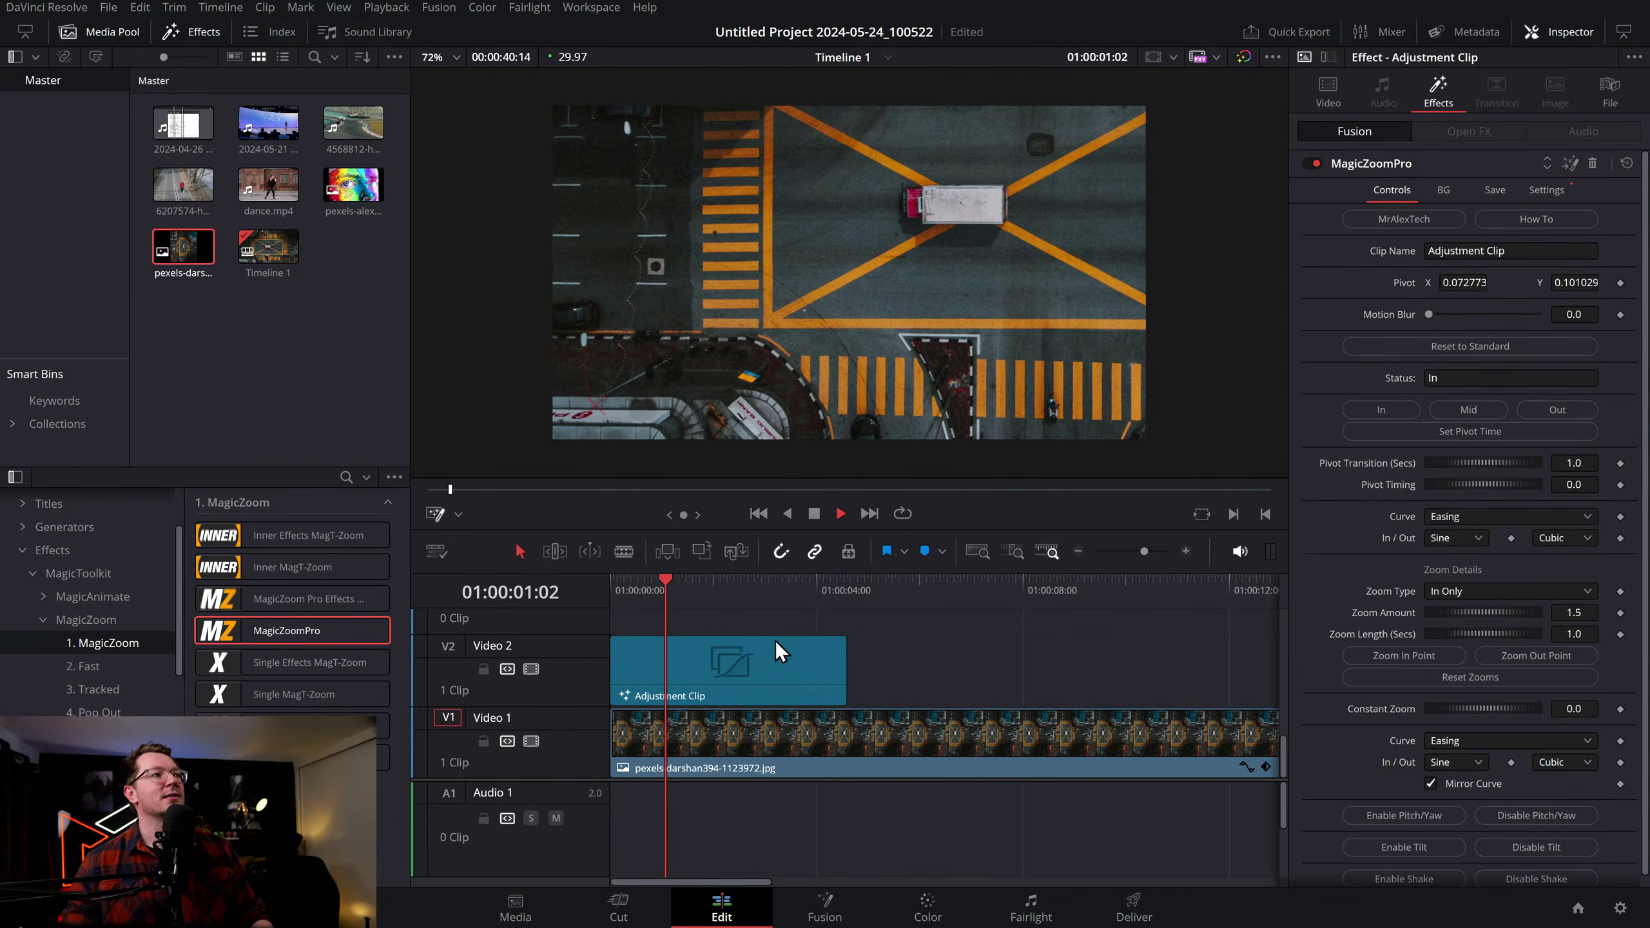
key("space")
Set the remaining adjustment clip's Constant Zoom to 0.841 and preview it from the timeline start
left_click_drag(1448, 709, 1495, 706)
left_click_drag(624, 583, 572, 588)
key("space")
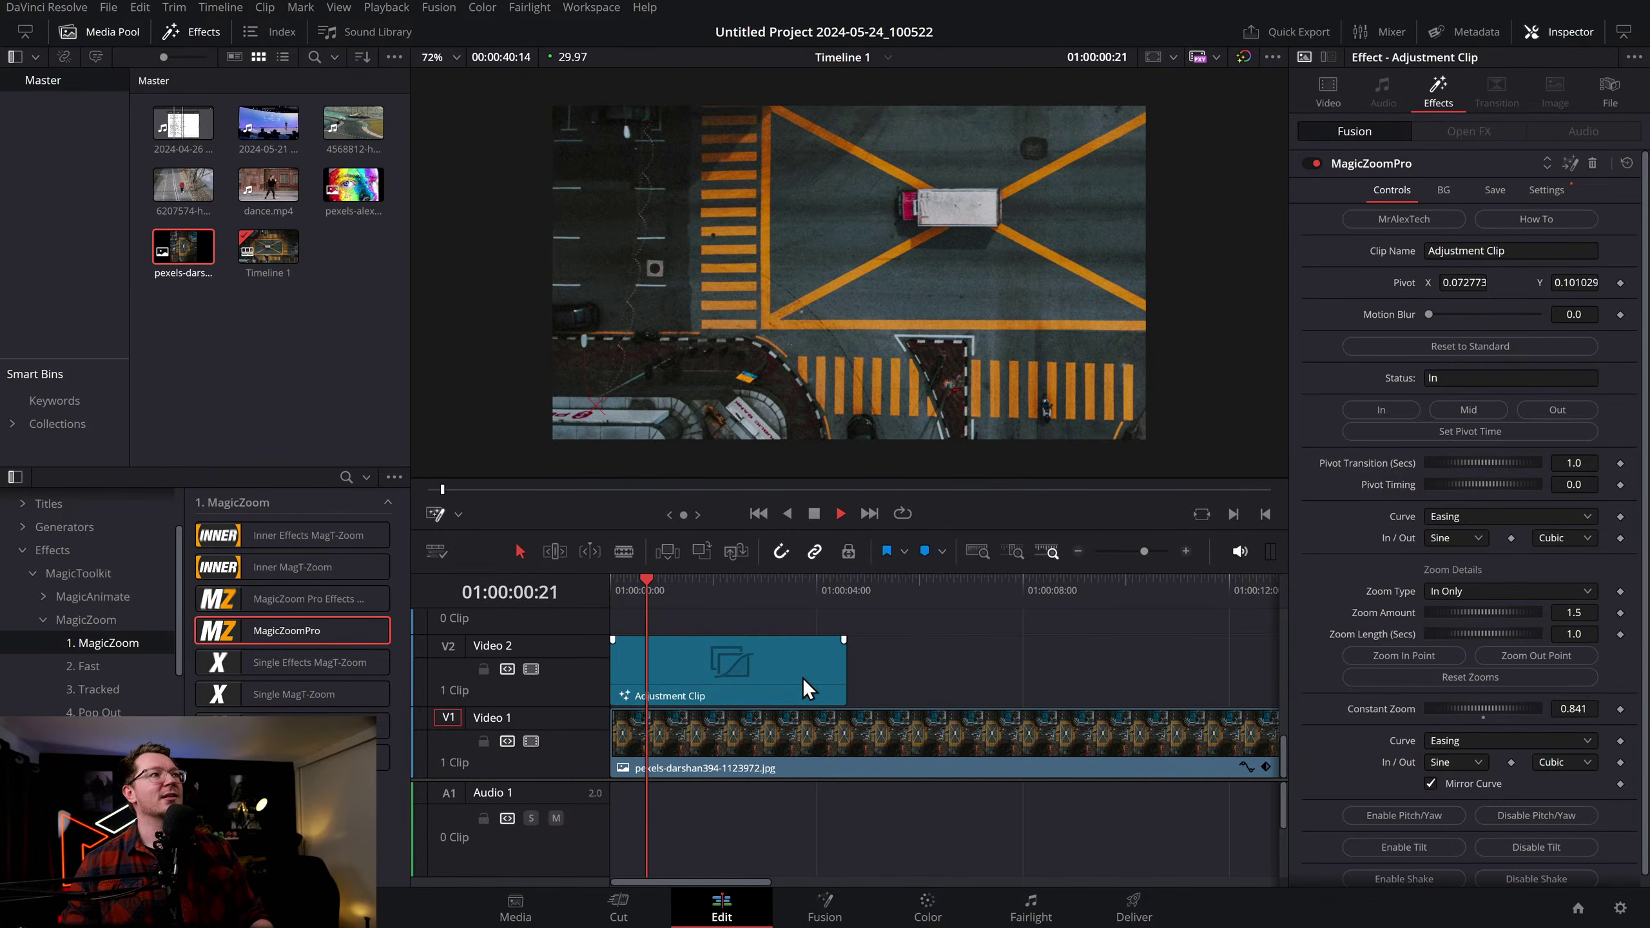
key("space")
Duplicate the constant-zoom adjustment clip directly after itself, set the copy to Mid, and preview the continued zoom
left_click_drag(709, 679, 921, 676)
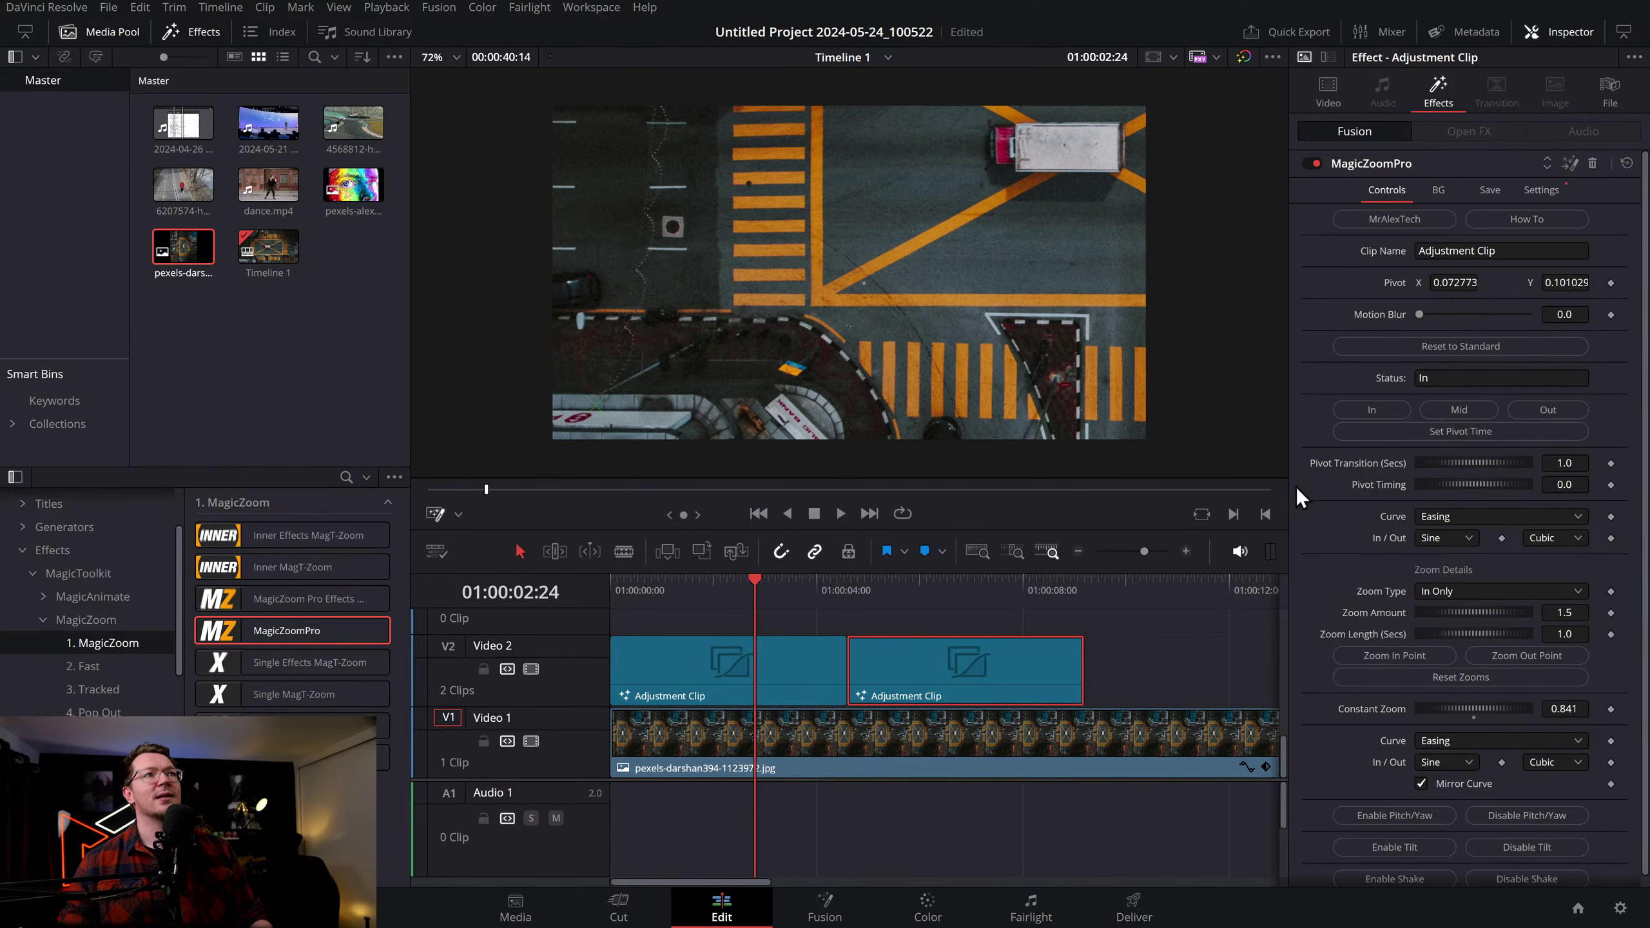
left_click(1443, 411)
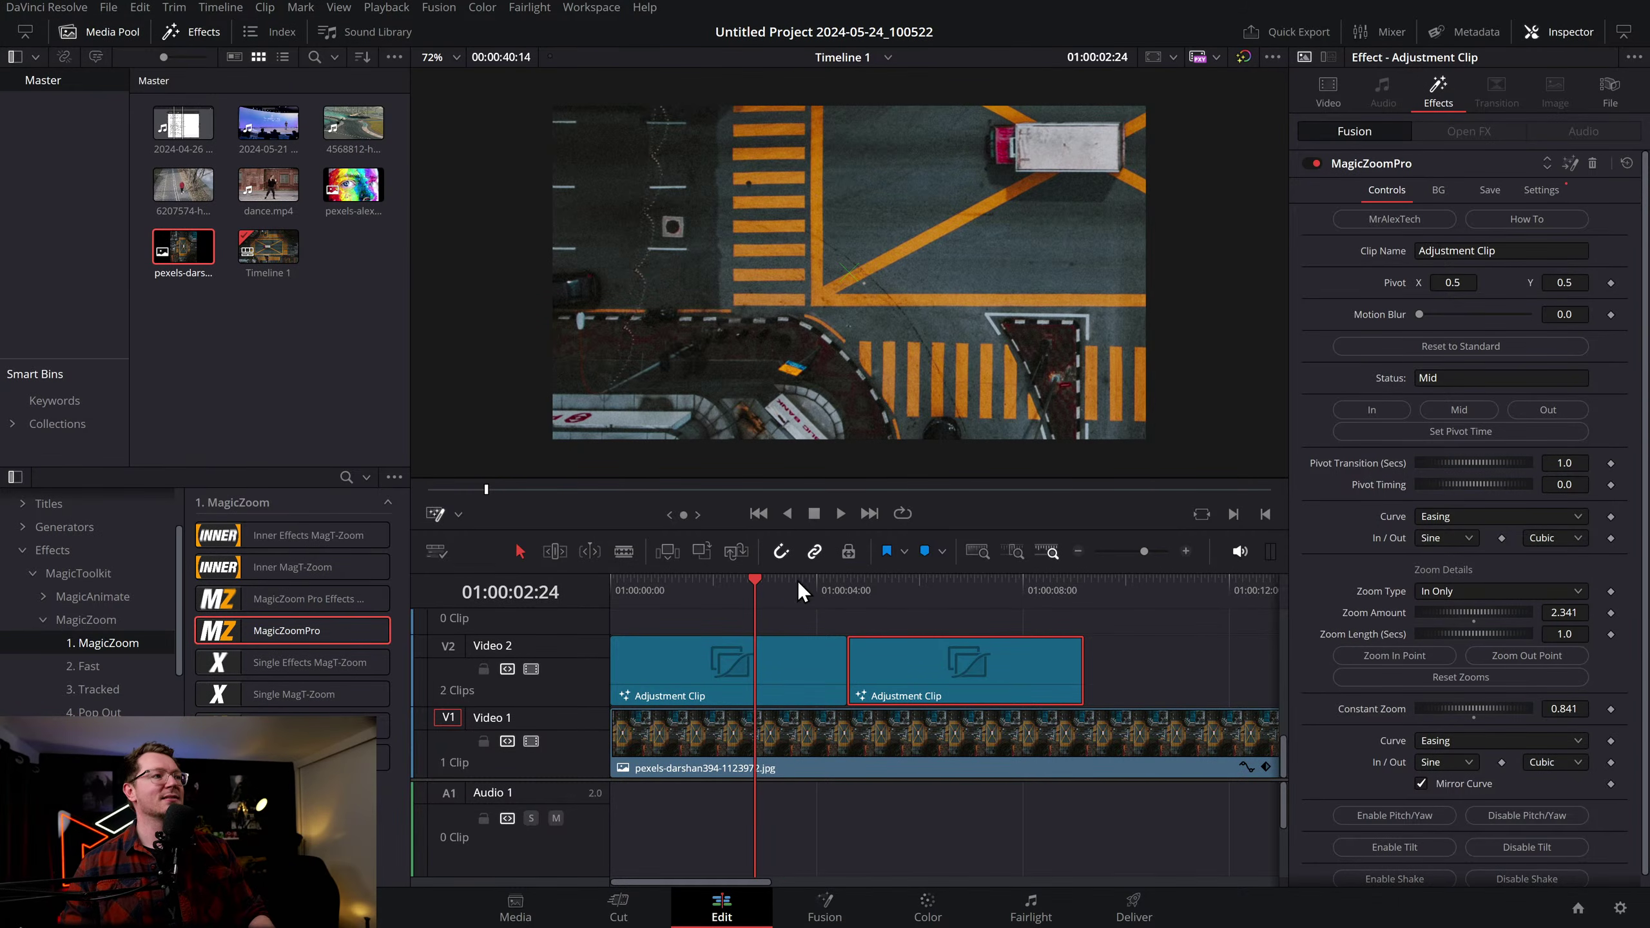
key("space")
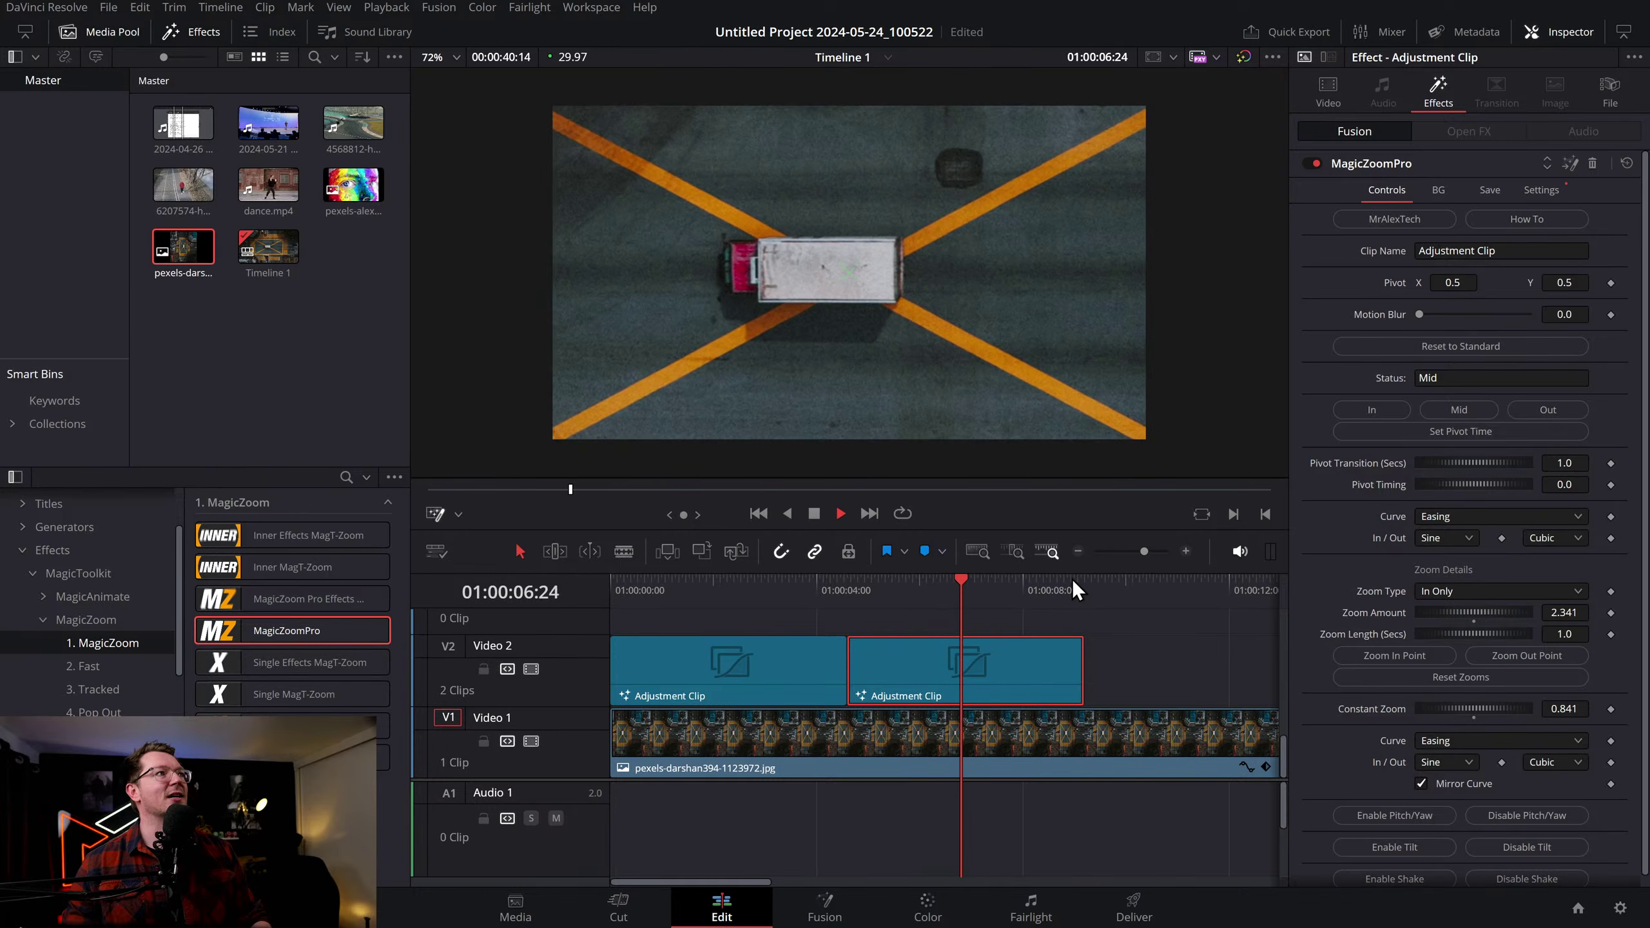
left_click(1078, 551)
left_click(1077, 552)
key("space")
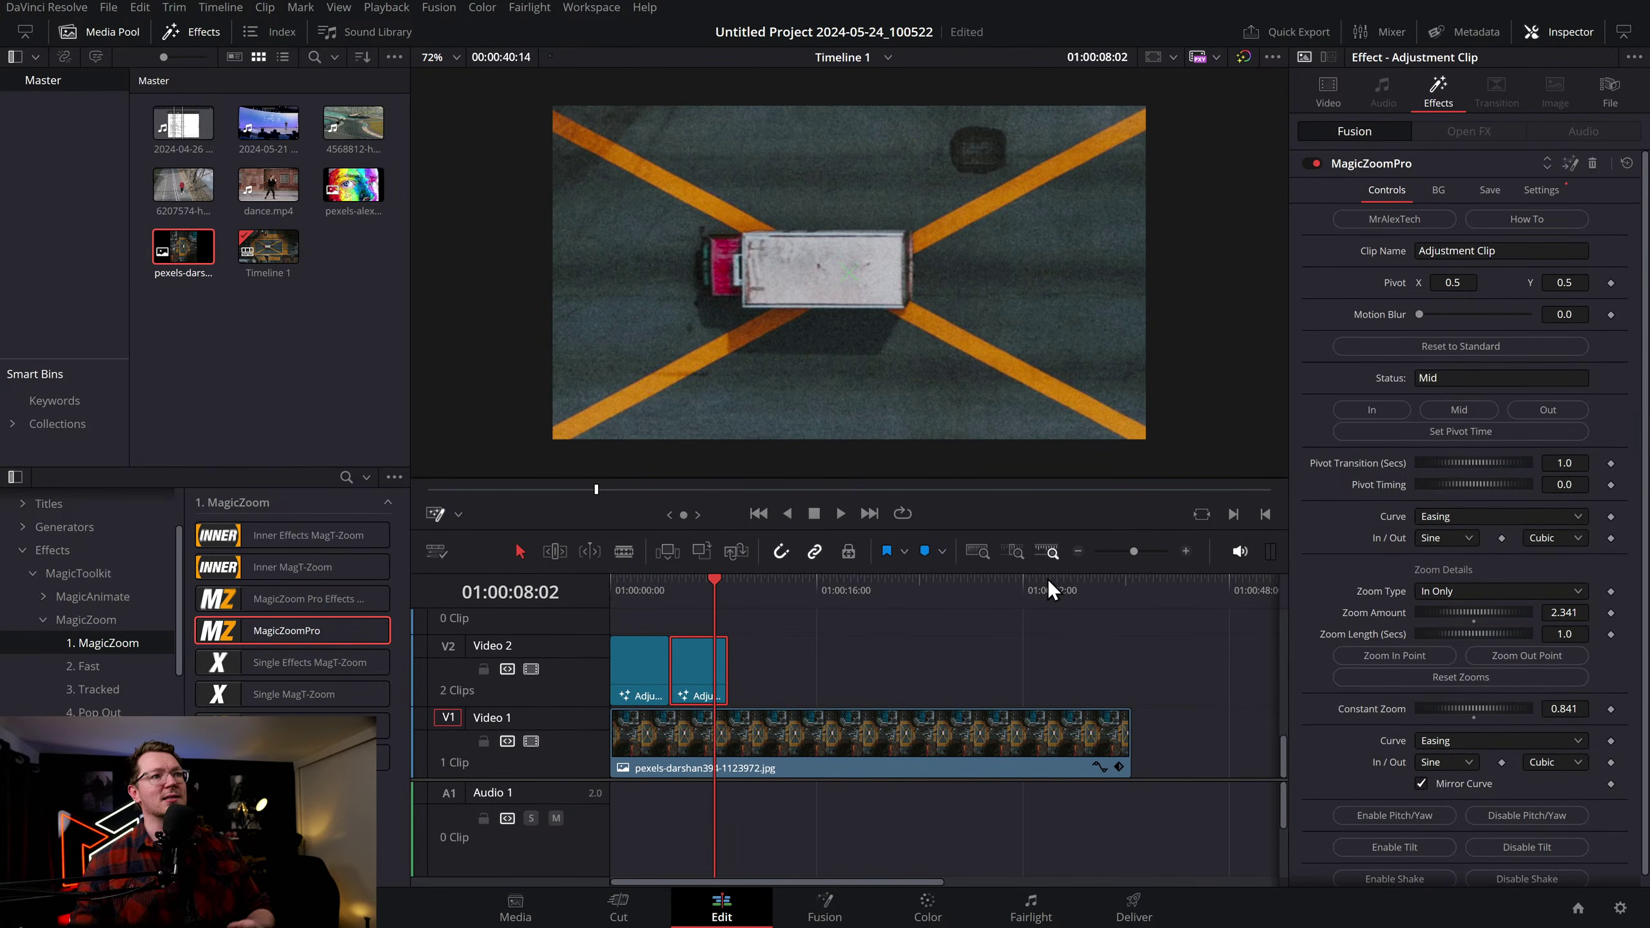
Delete both adjustment clips from Video 2 and select the street photo clip on Video 1
key("Delete")
left_click(639, 663)
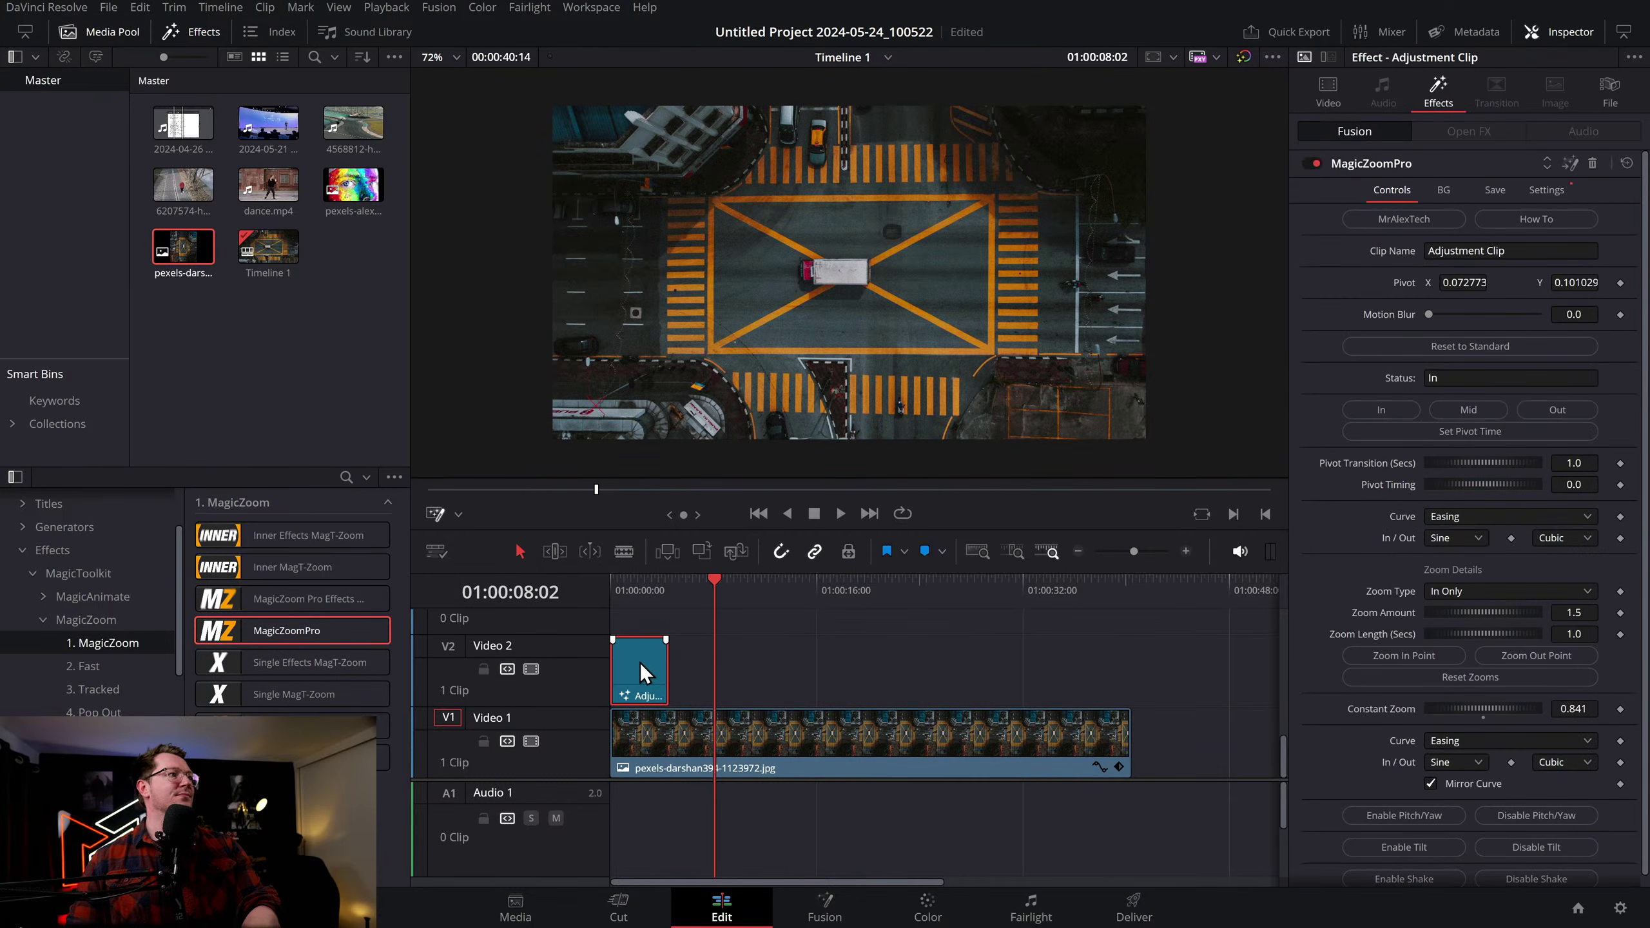
key("Delete")
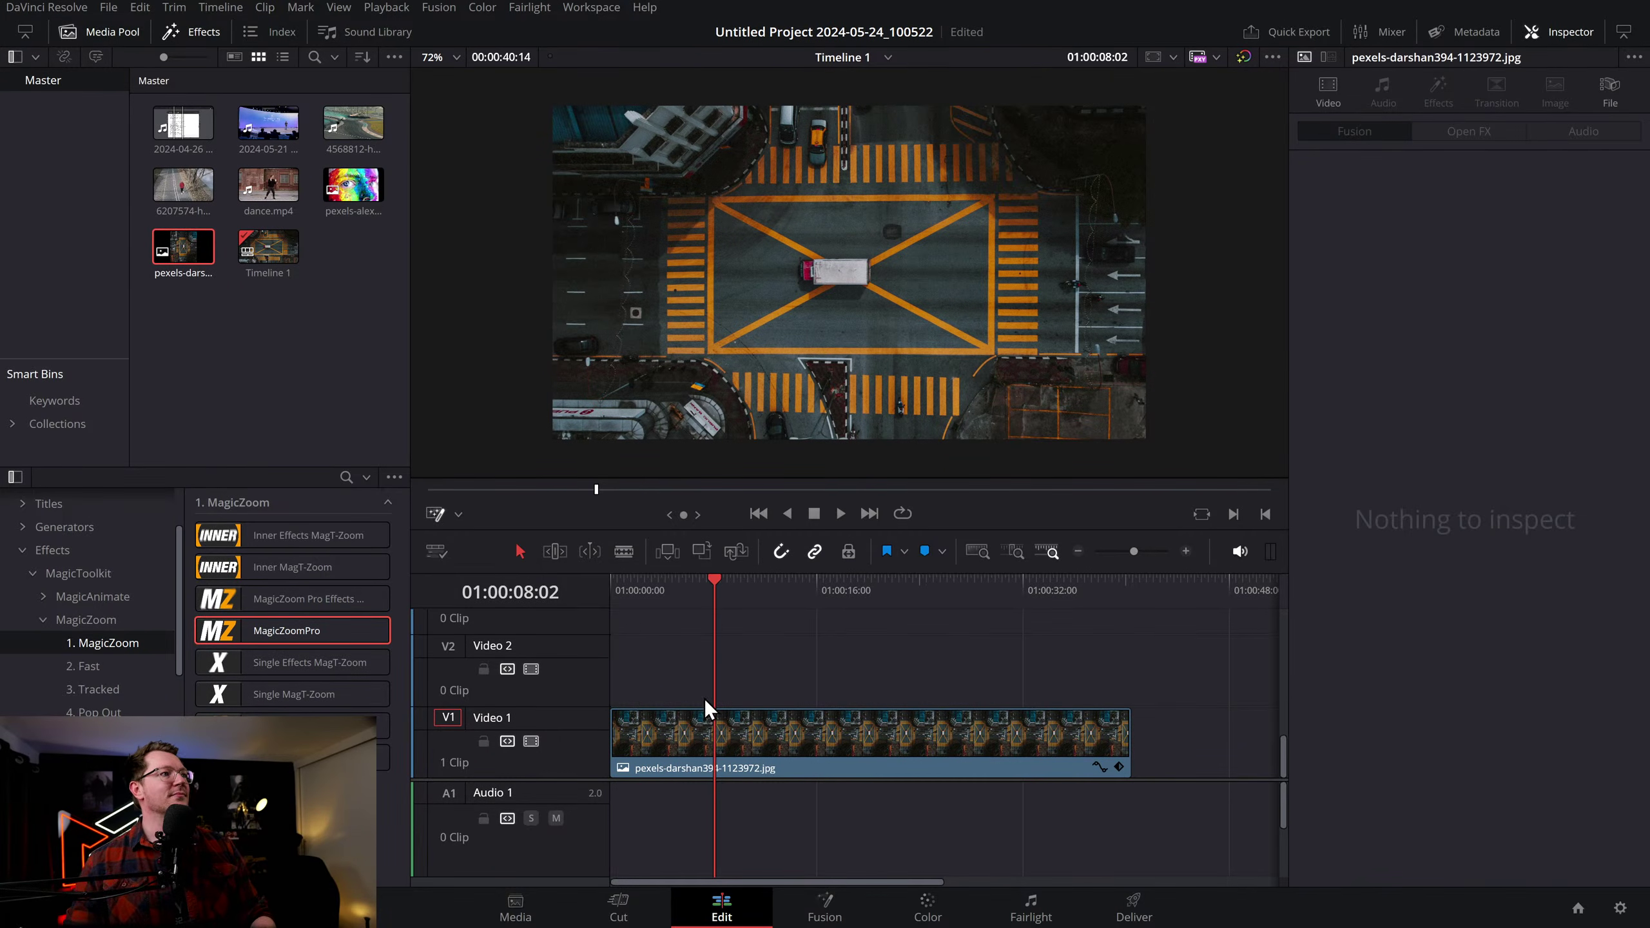
left_click(719, 728)
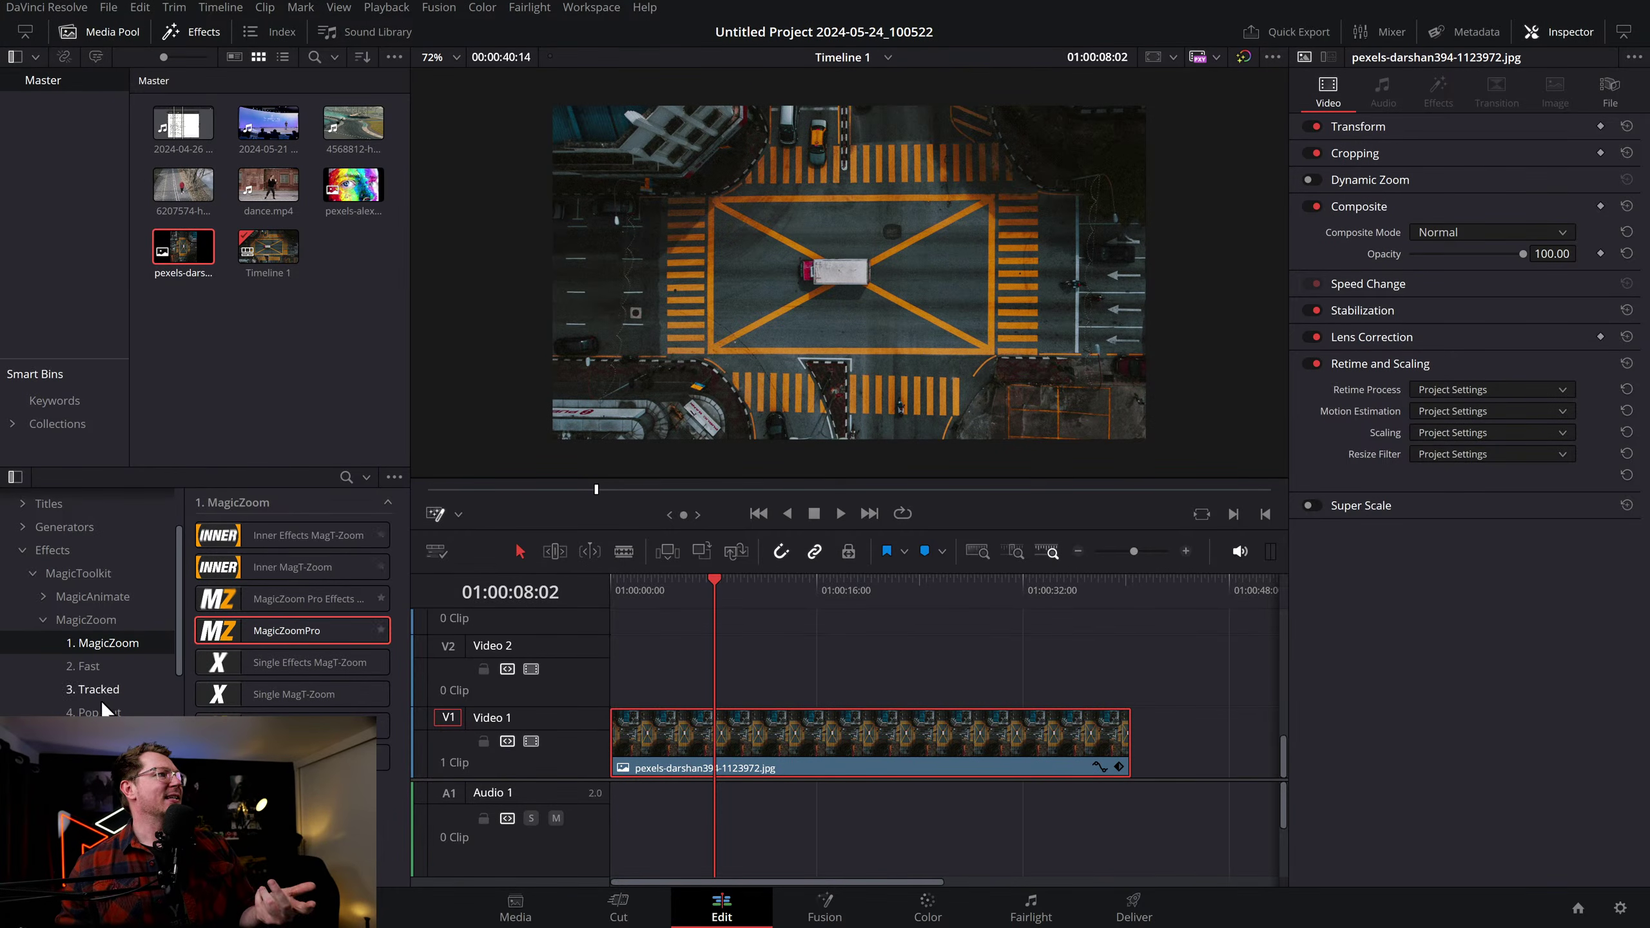
scroll(105, 642, "down", 2)
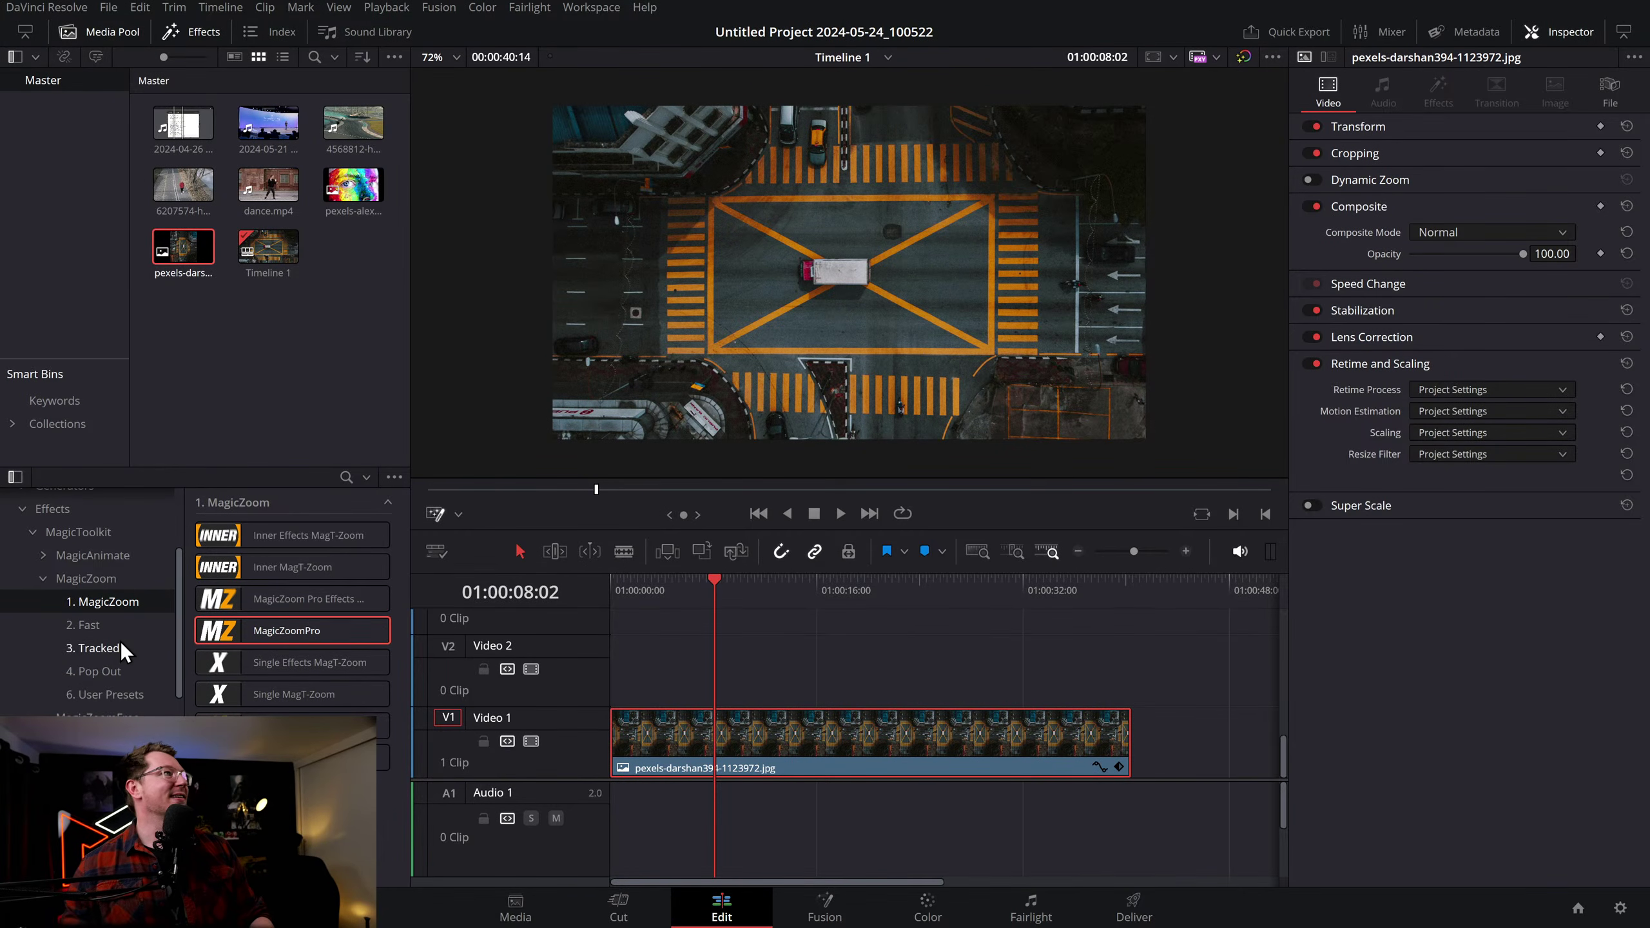
Apply the Pop Out MagT-Zoom effect to the street photo clip and preview it from the timeline start
left_click(97, 669)
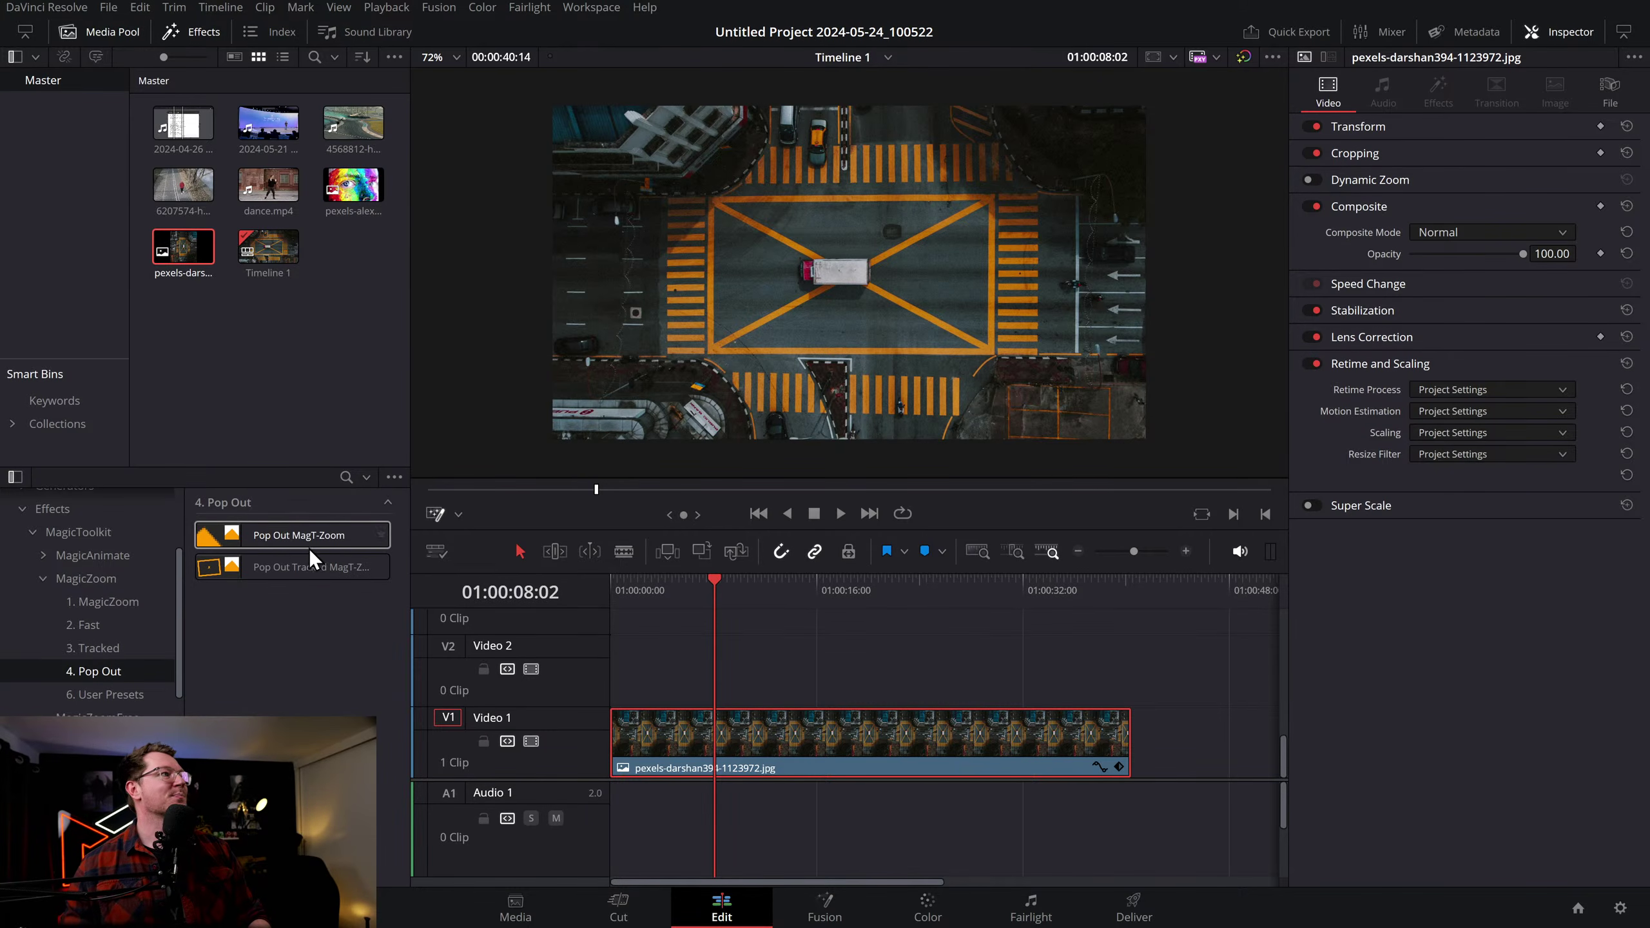
left_click_drag(250, 539, 710, 739)
left_click_drag(712, 586, 557, 587)
key("space")
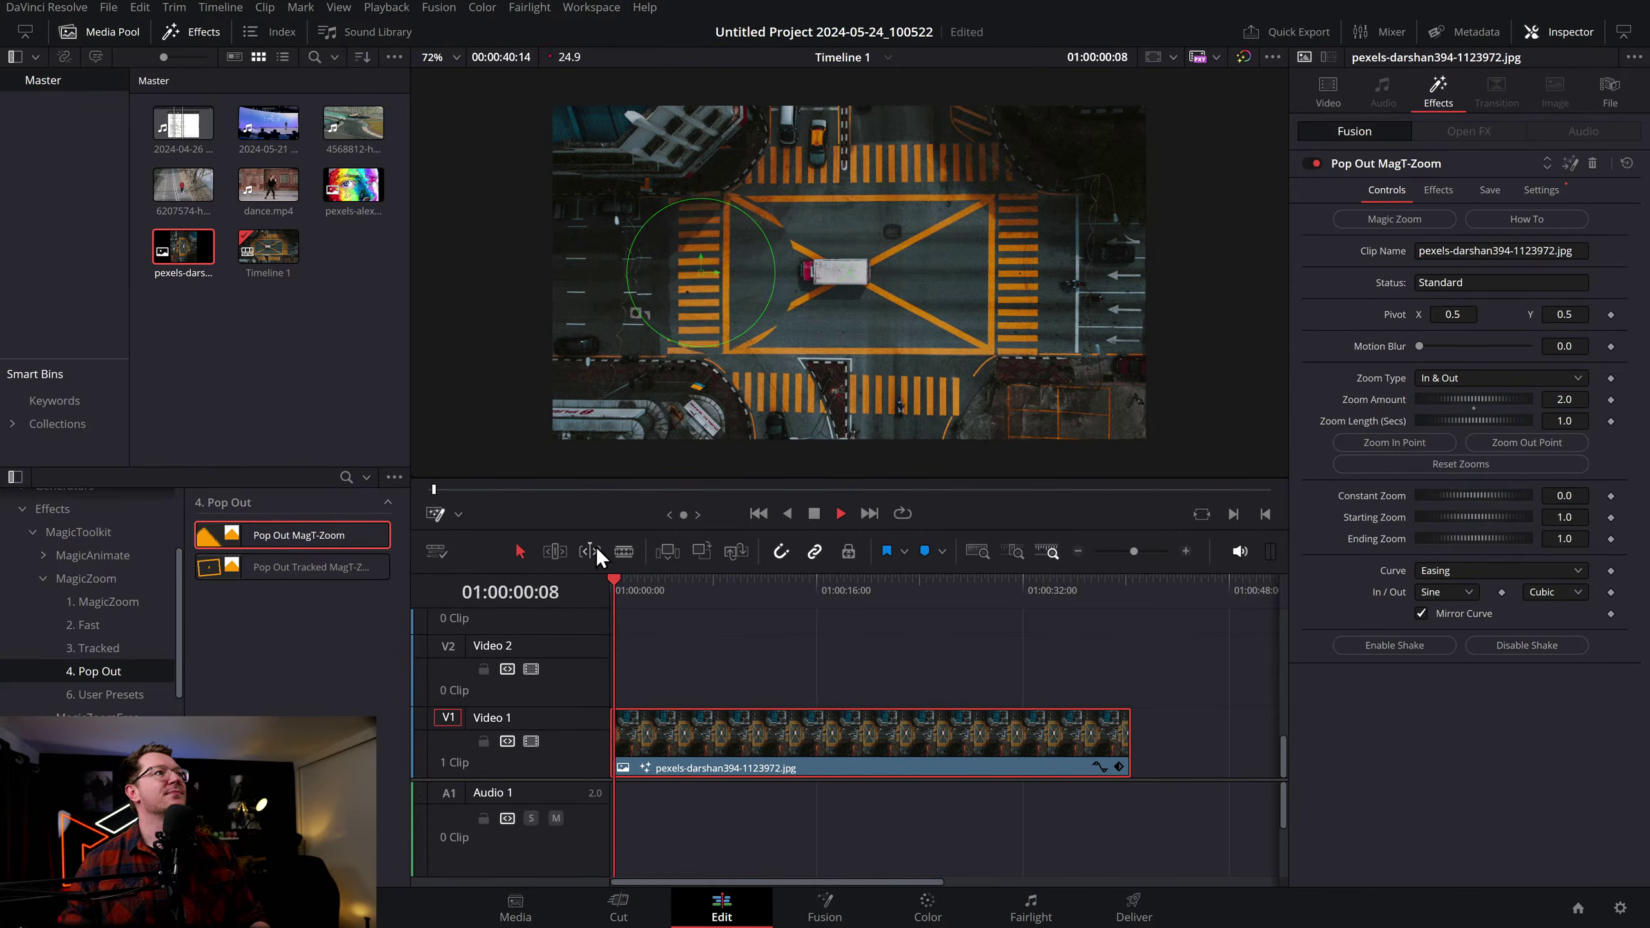
key("space")
Centre the ellipse mask over the white truck, move the pop-out's pivot to X 0.869297, Y 0.157657, and preview it from the start
left_click_drag(699, 277, 693, 221)
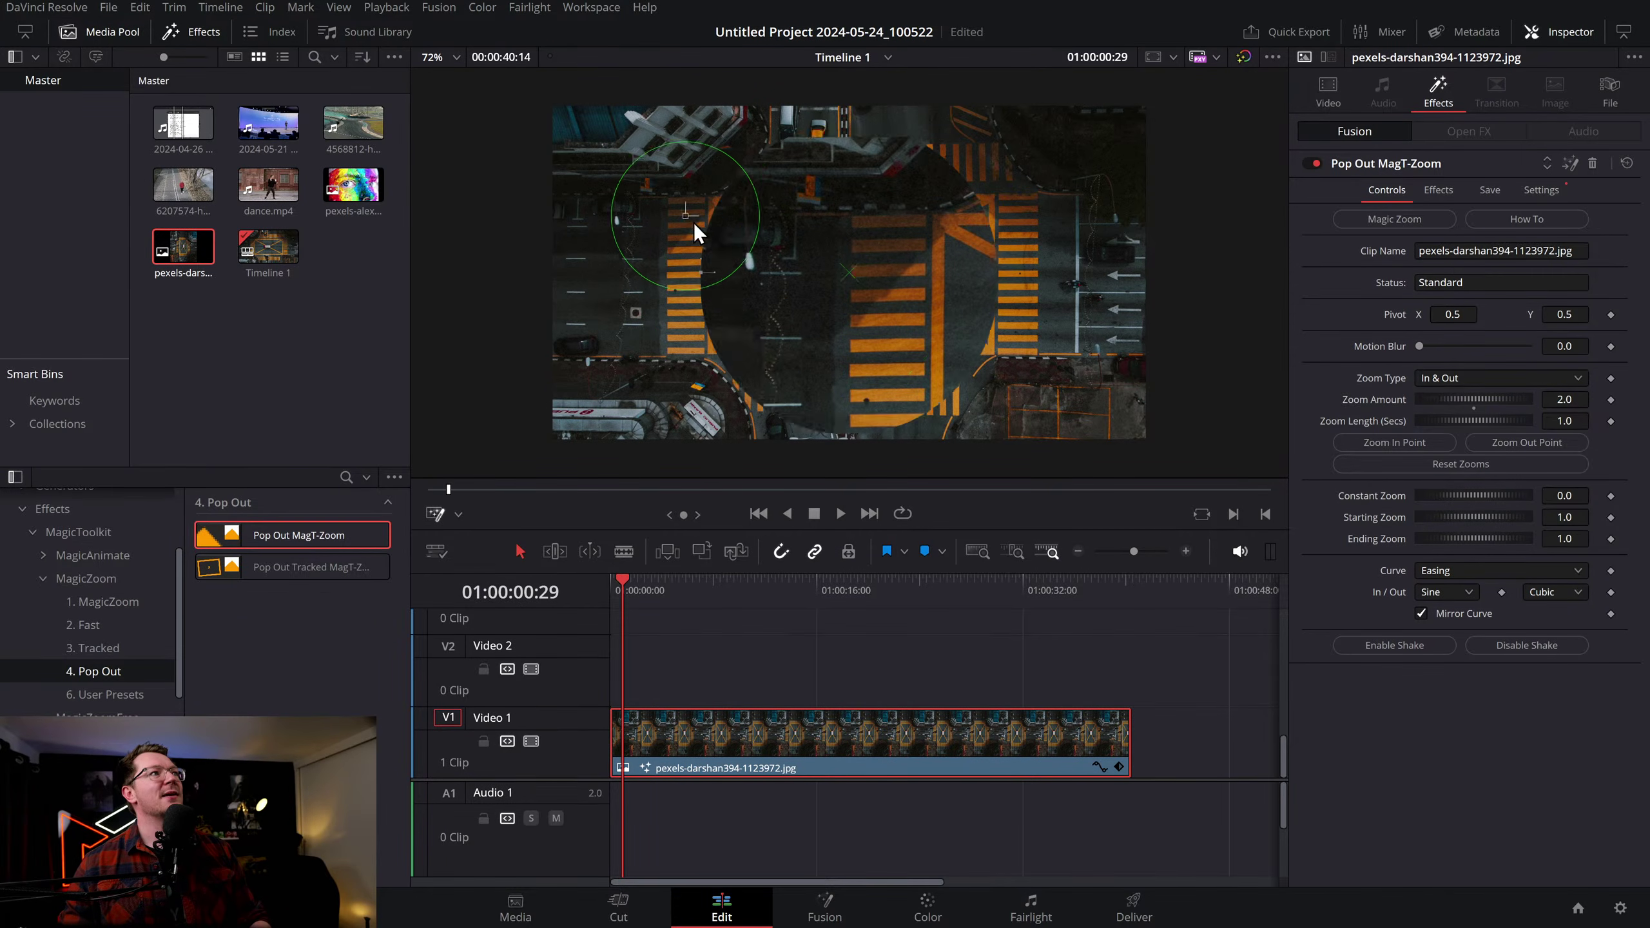
left_click_drag(848, 271, 1047, 206)
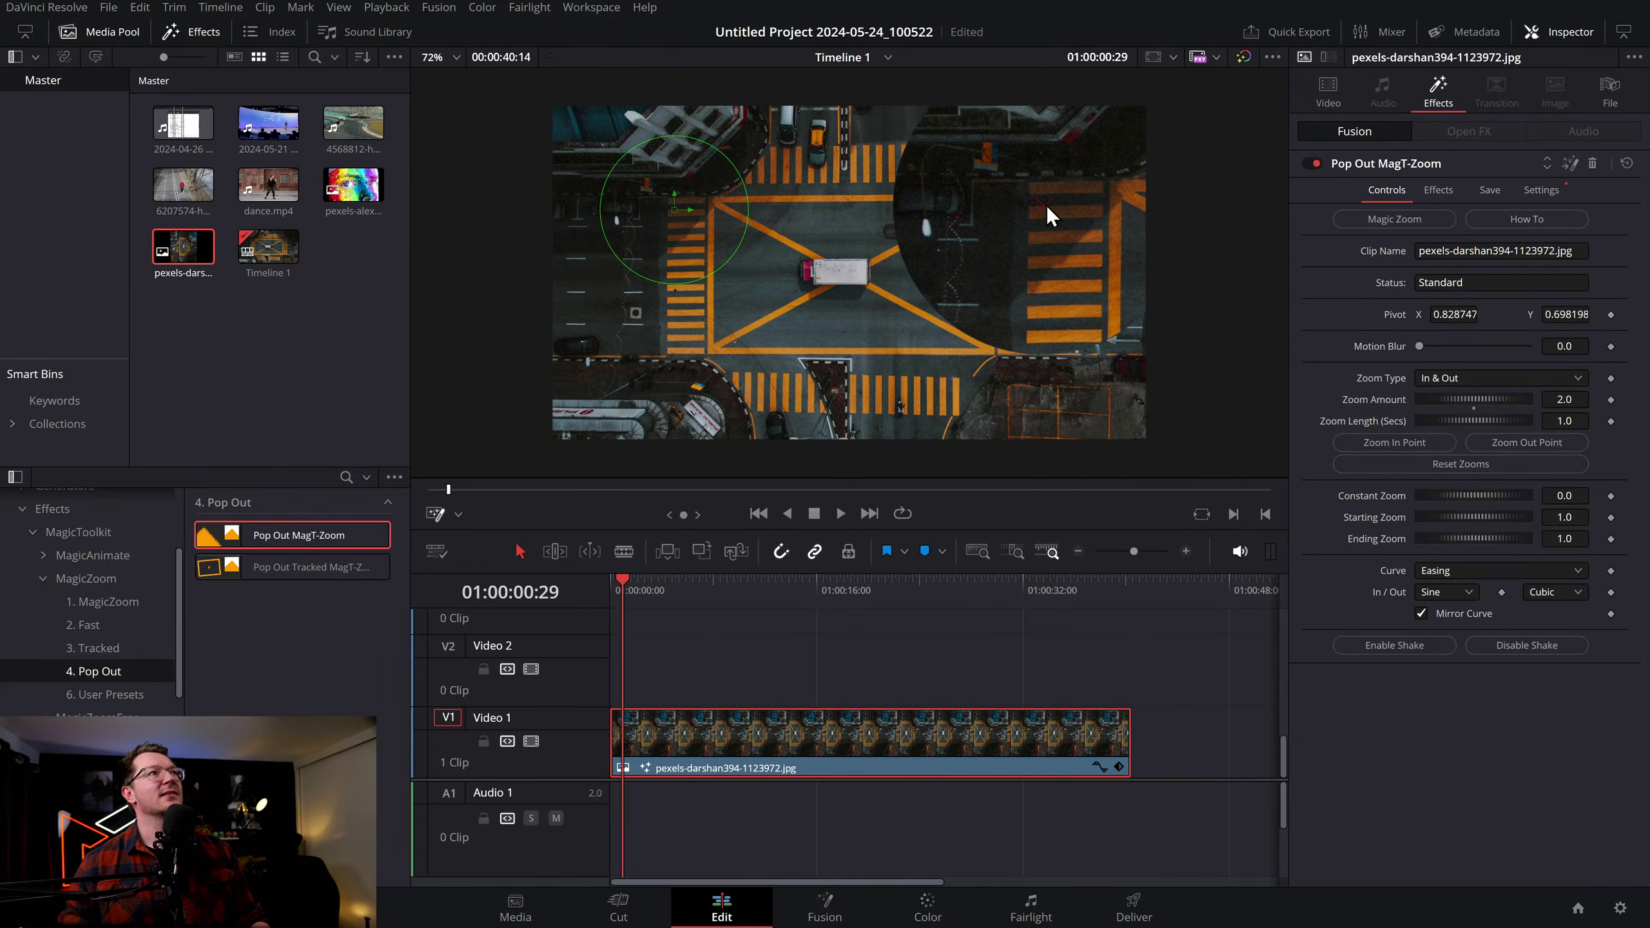
left_click_drag(672, 209, 841, 274)
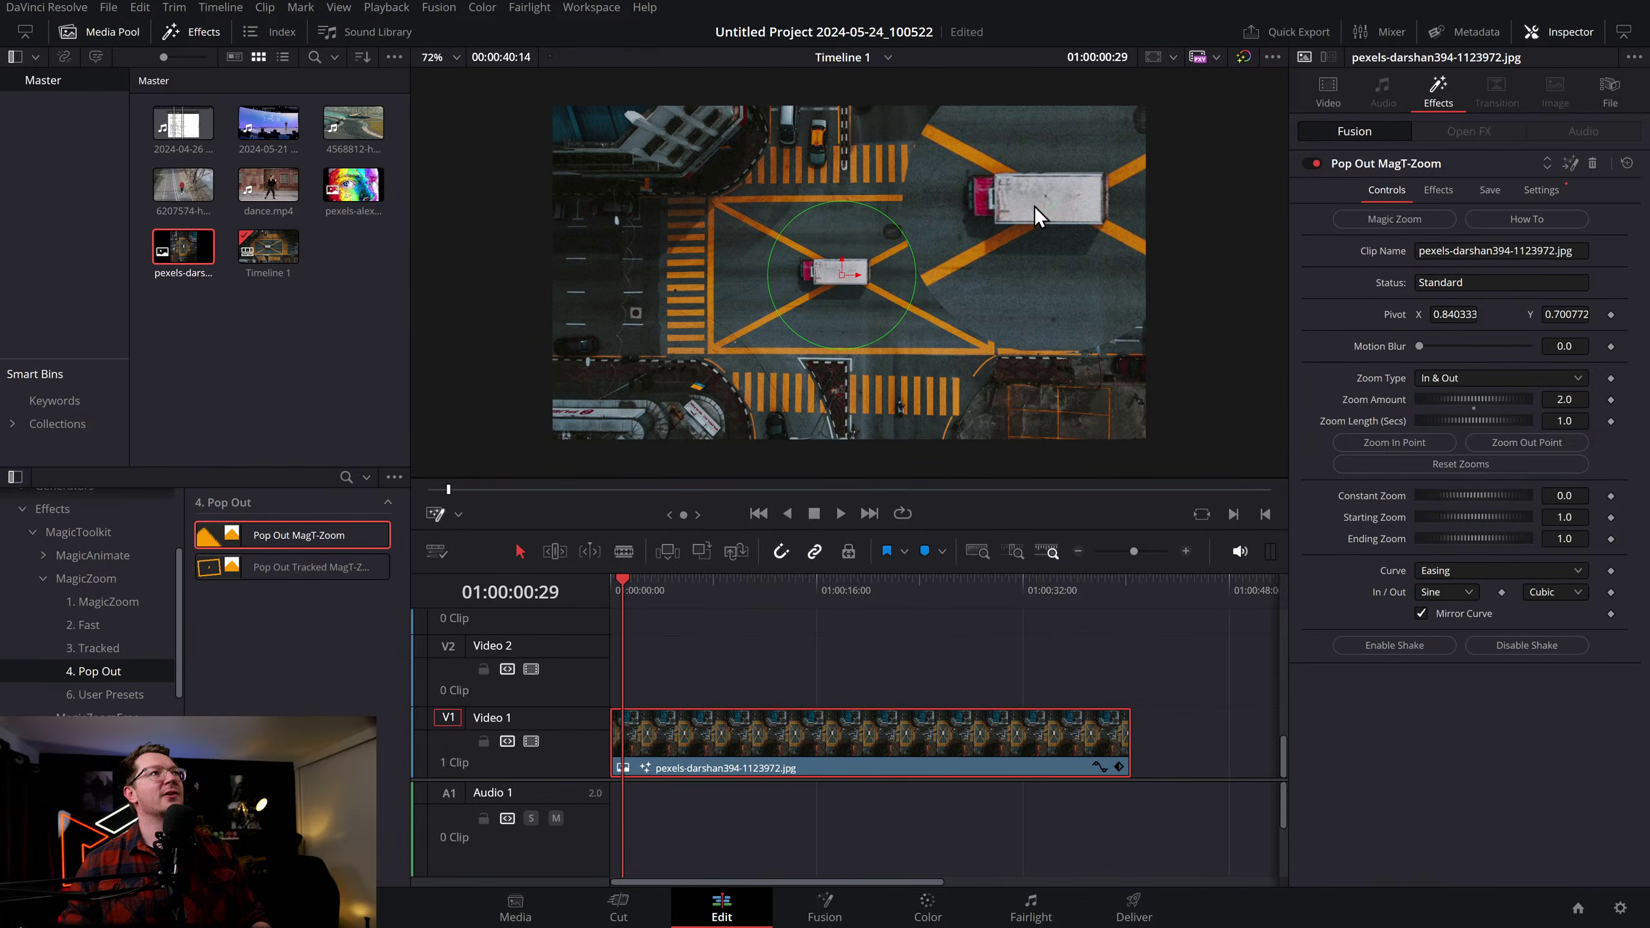
left_click_drag(1052, 209, 1069, 390)
left_click_drag(623, 579, 598, 583)
key("space")
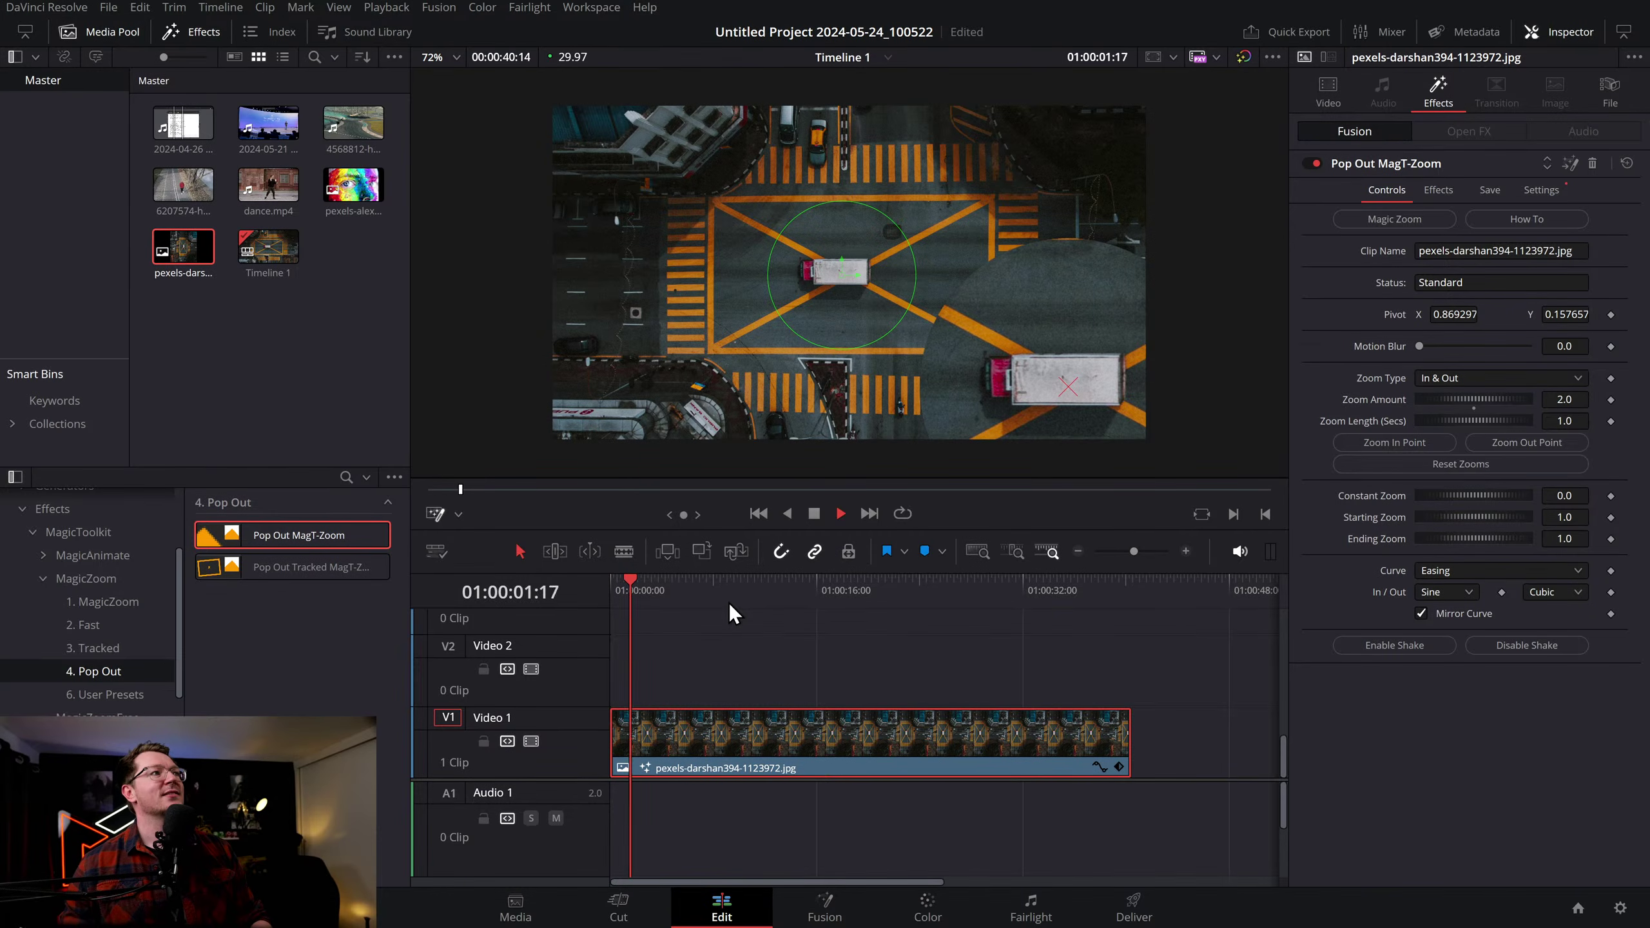
key("space")
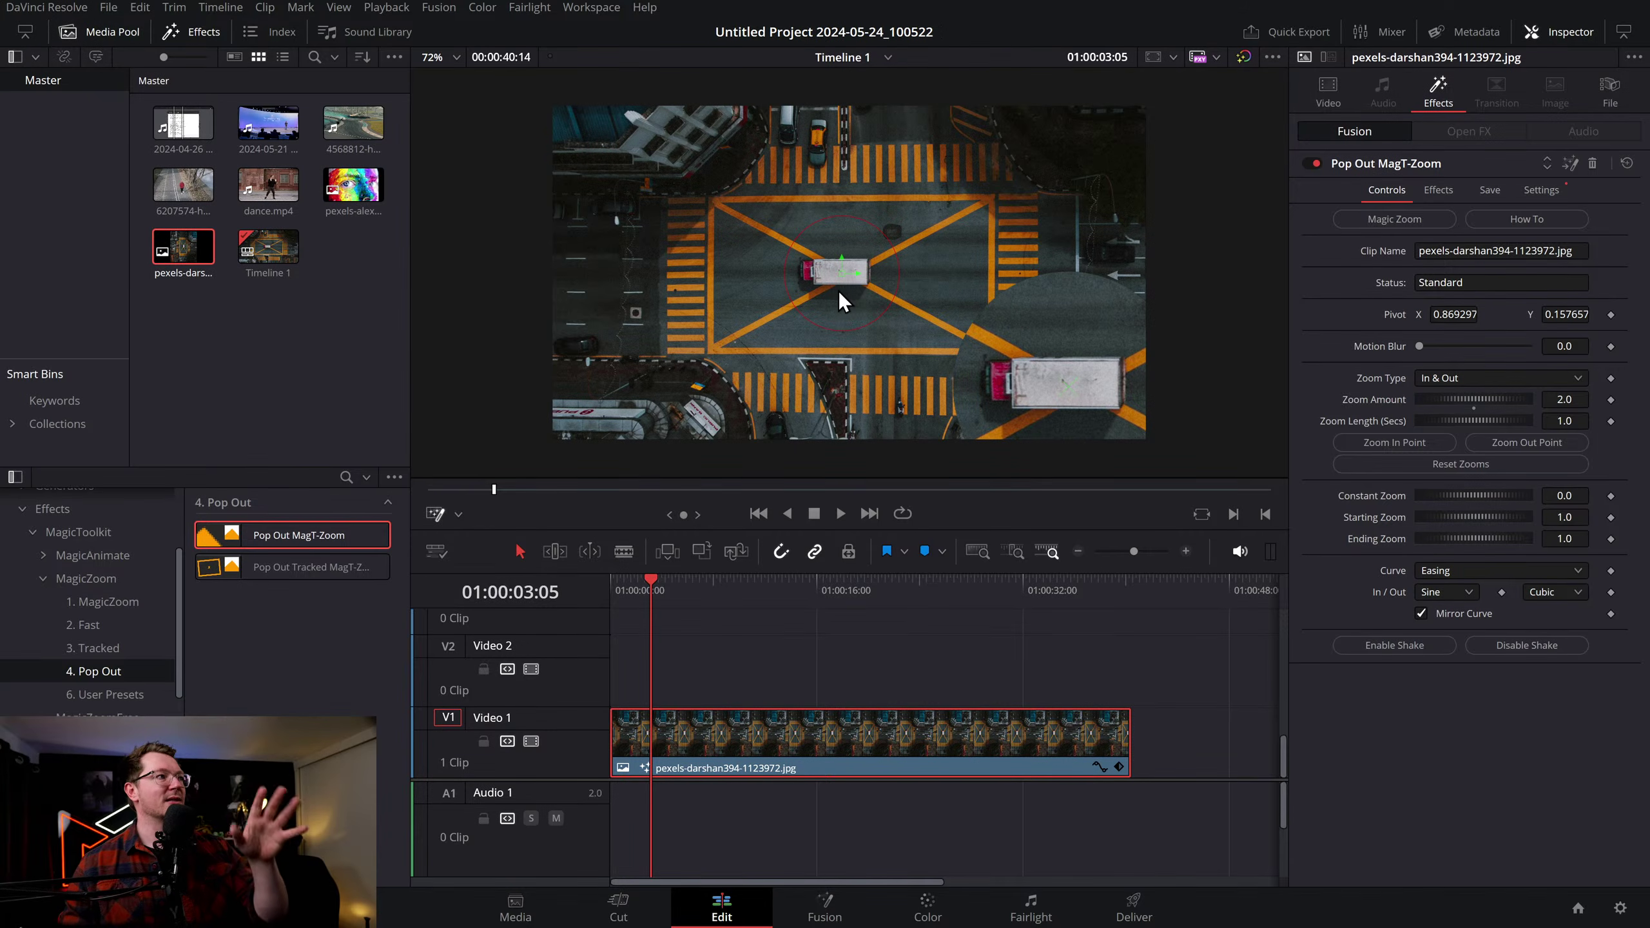
Enable the Mosaic outer mask effect on the pop-out and play it back from the timeline start
left_click(1439, 191)
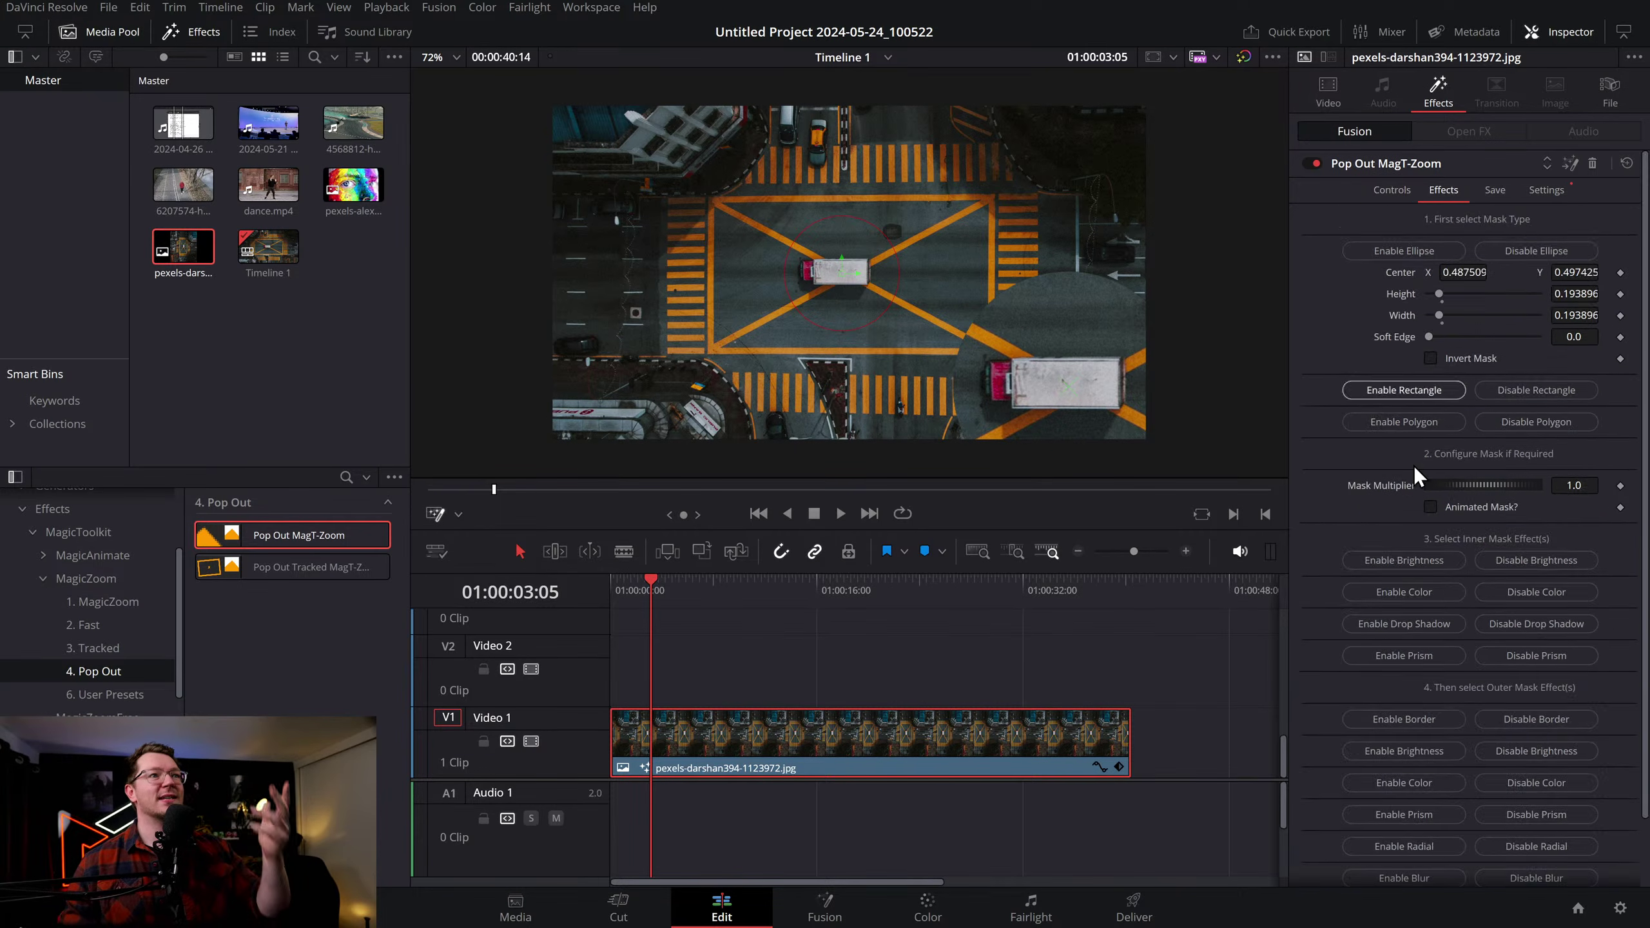
scroll(1427, 394, "down", 3)
left_click(1413, 835)
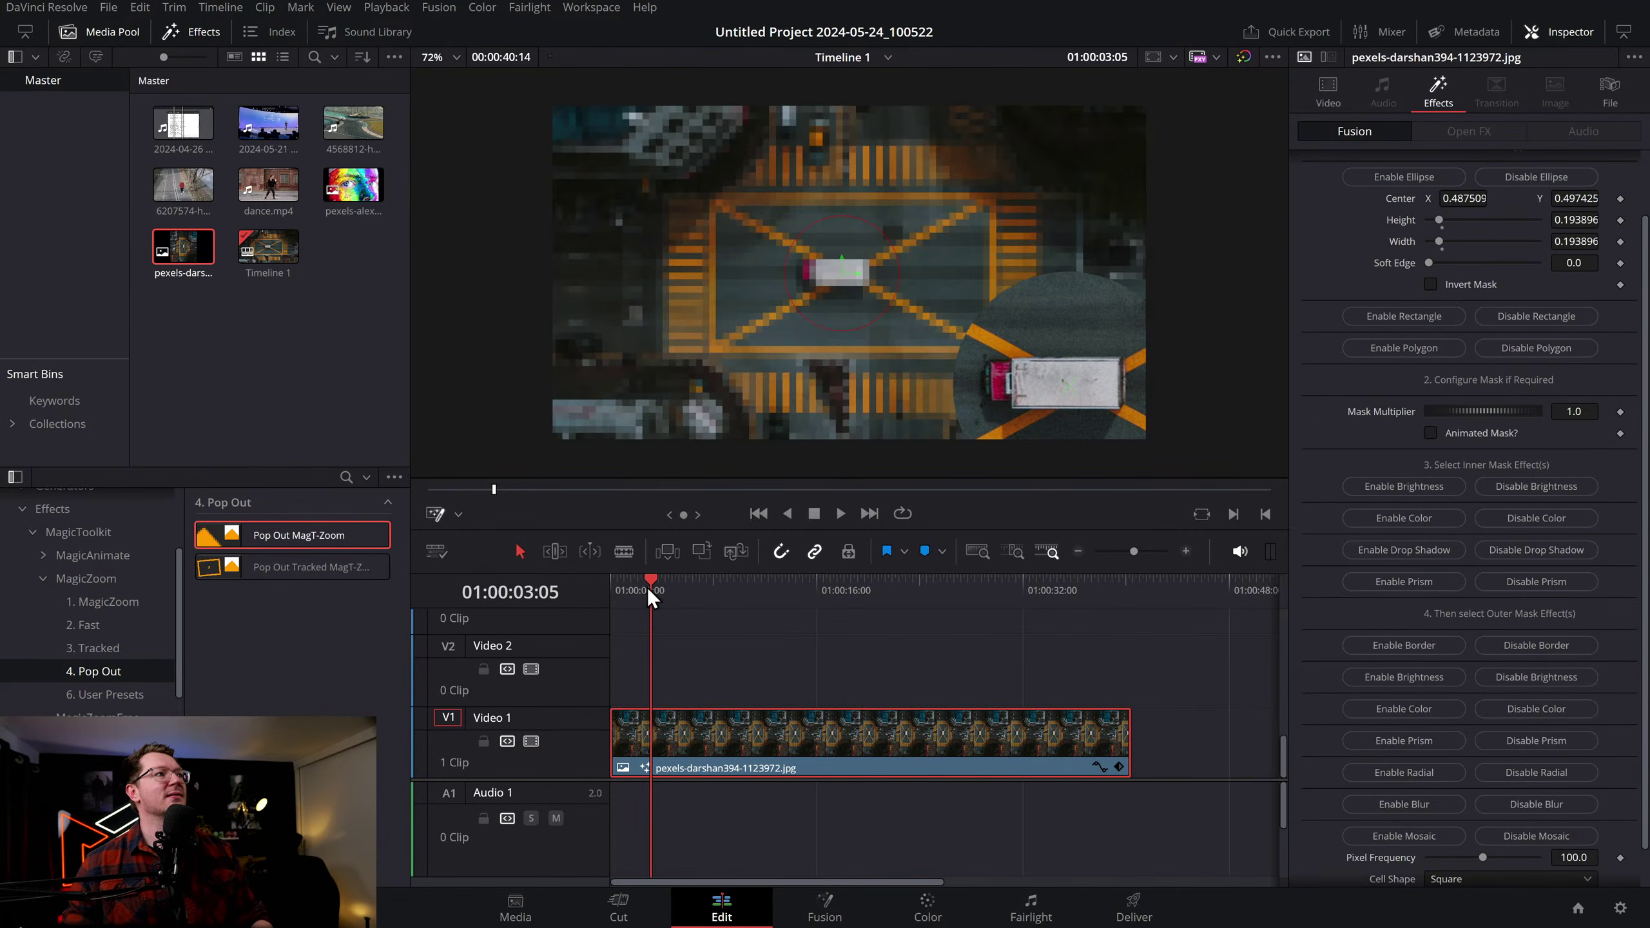
left_click_drag(651, 573, 613, 575)
key("space")
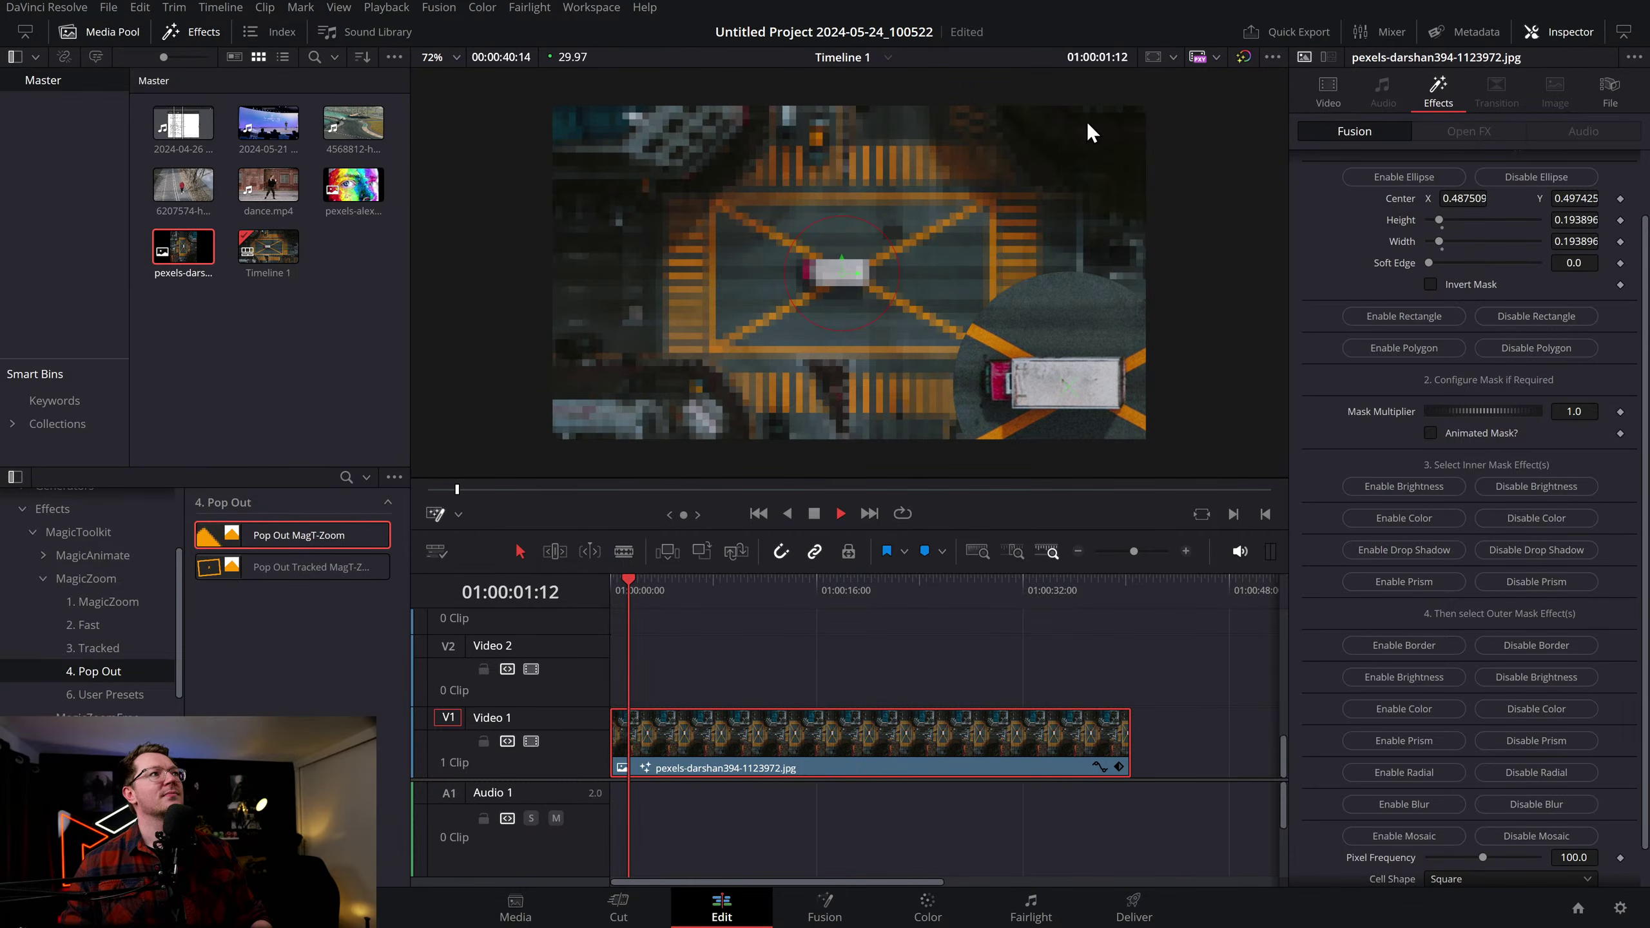
key("space")
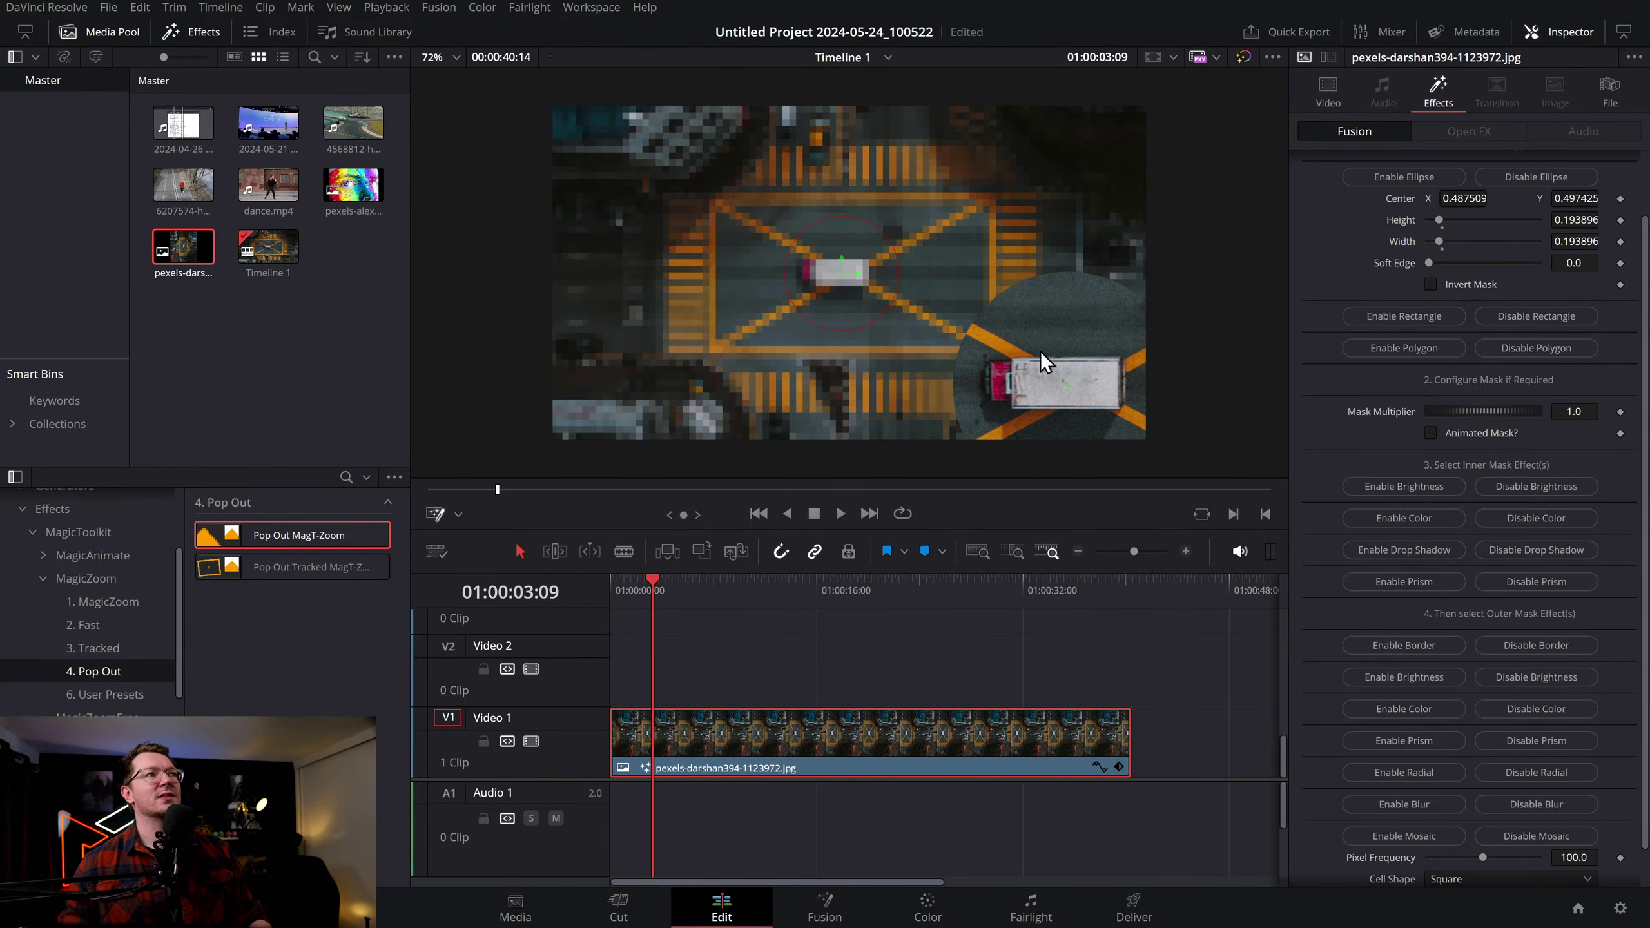
Enable the rectangle mask centred over the truck at 0.501991, 0.484555, and disable Mosaic
scroll(1483, 552, "up", 2)
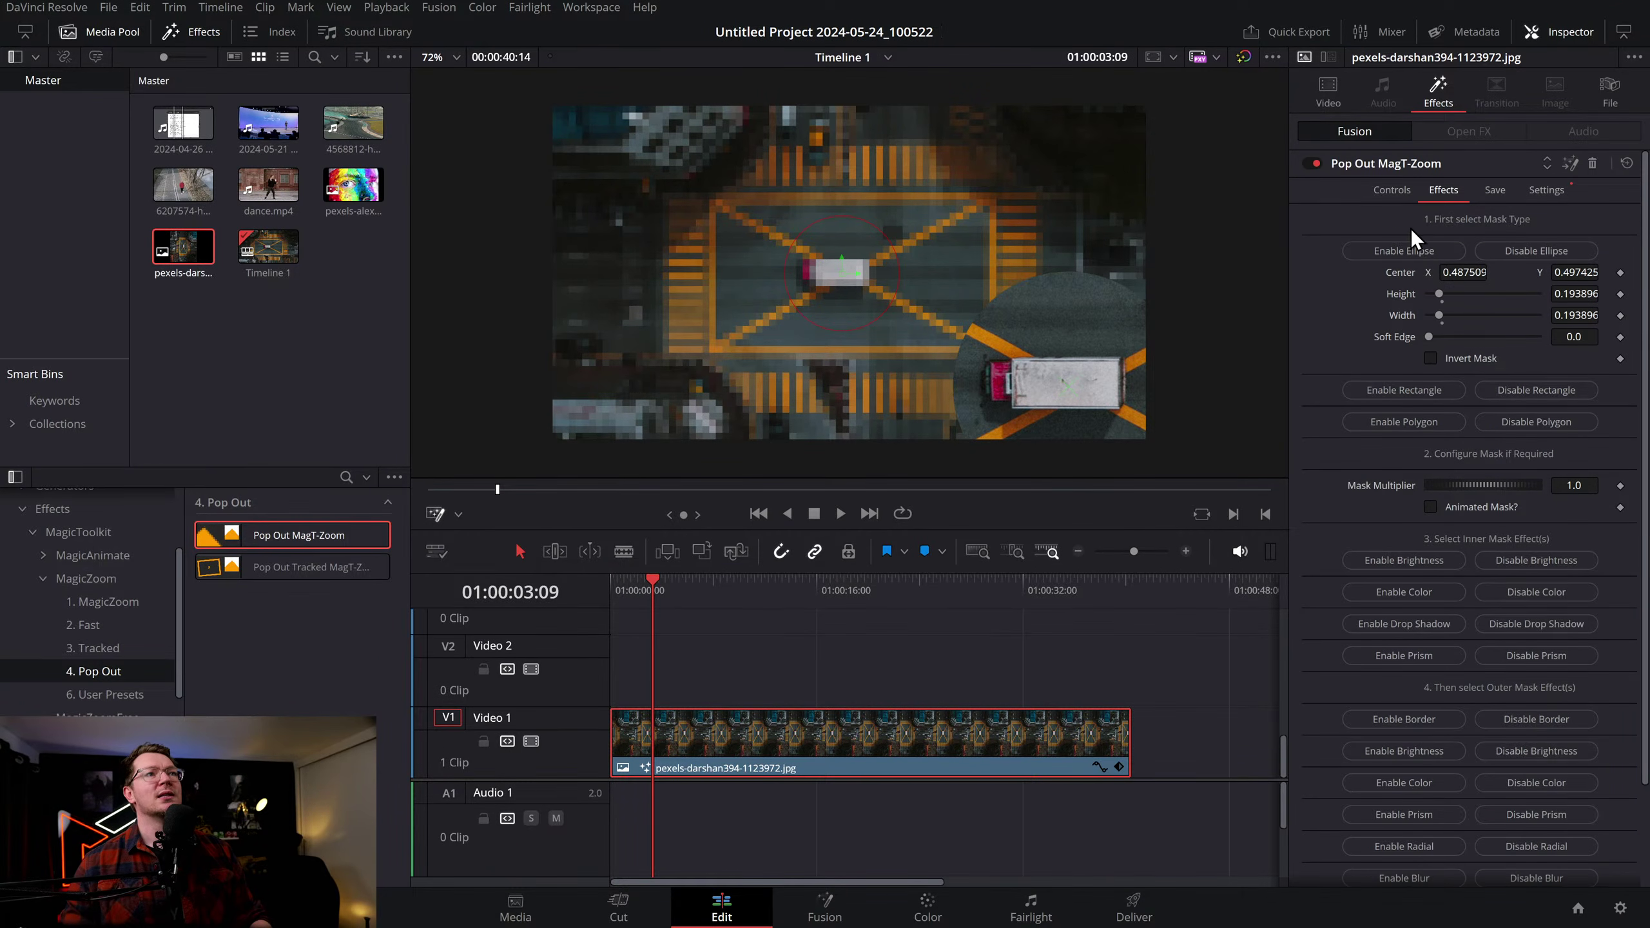
left_click(1419, 389)
left_click_drag(698, 273, 848, 279)
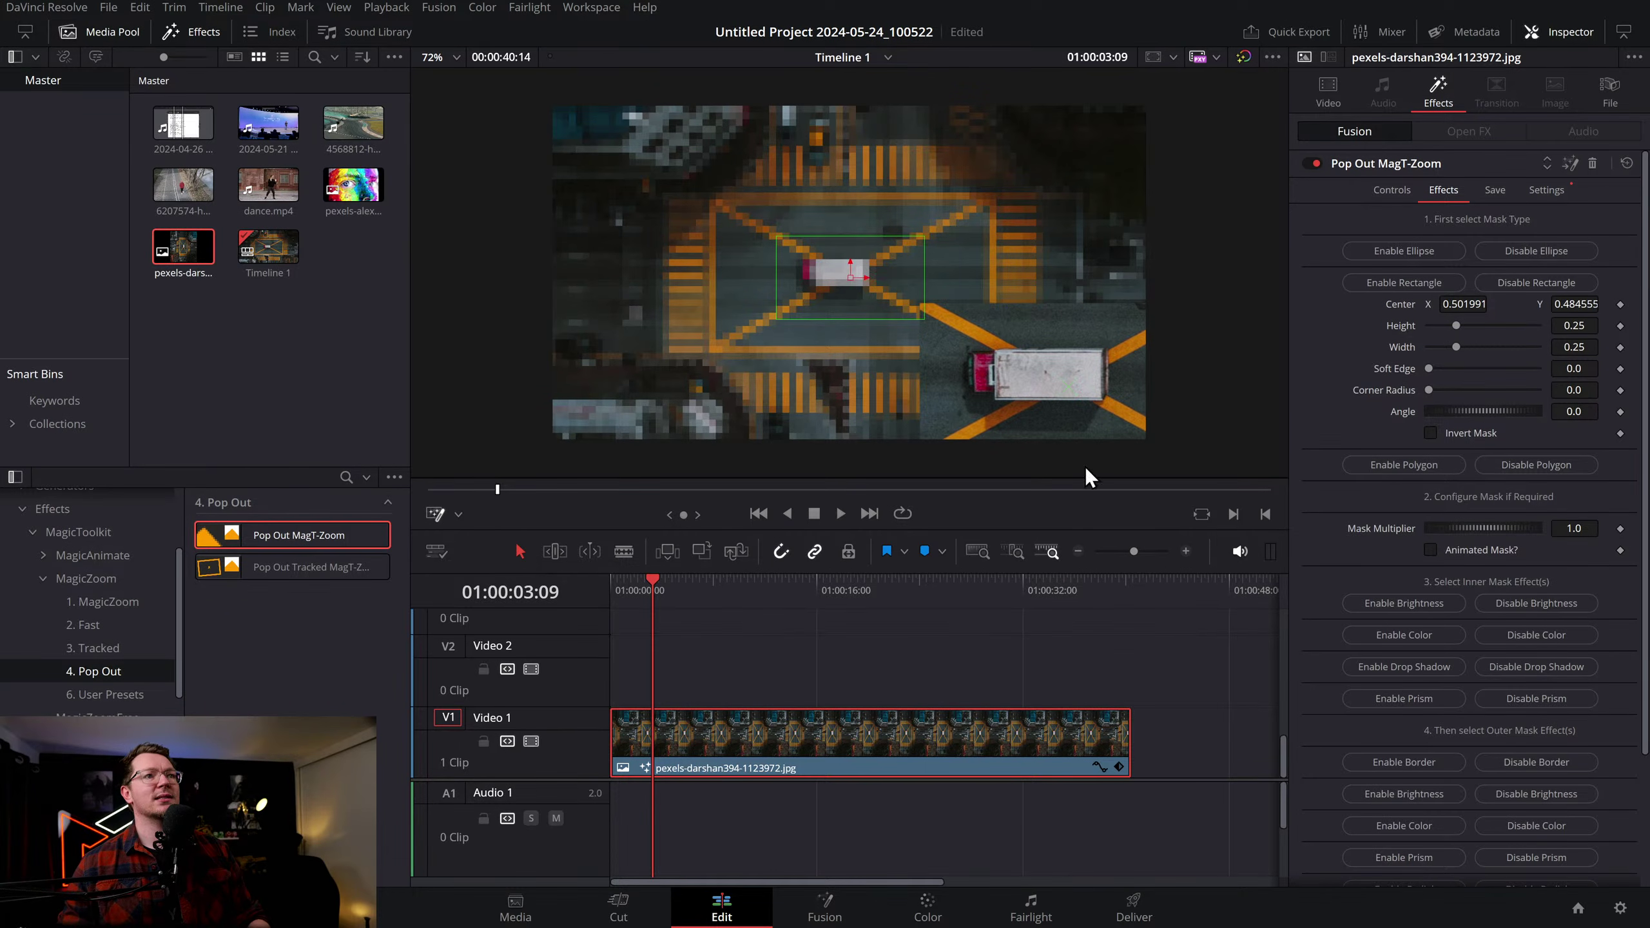
scroll(1368, 690, "down", 3)
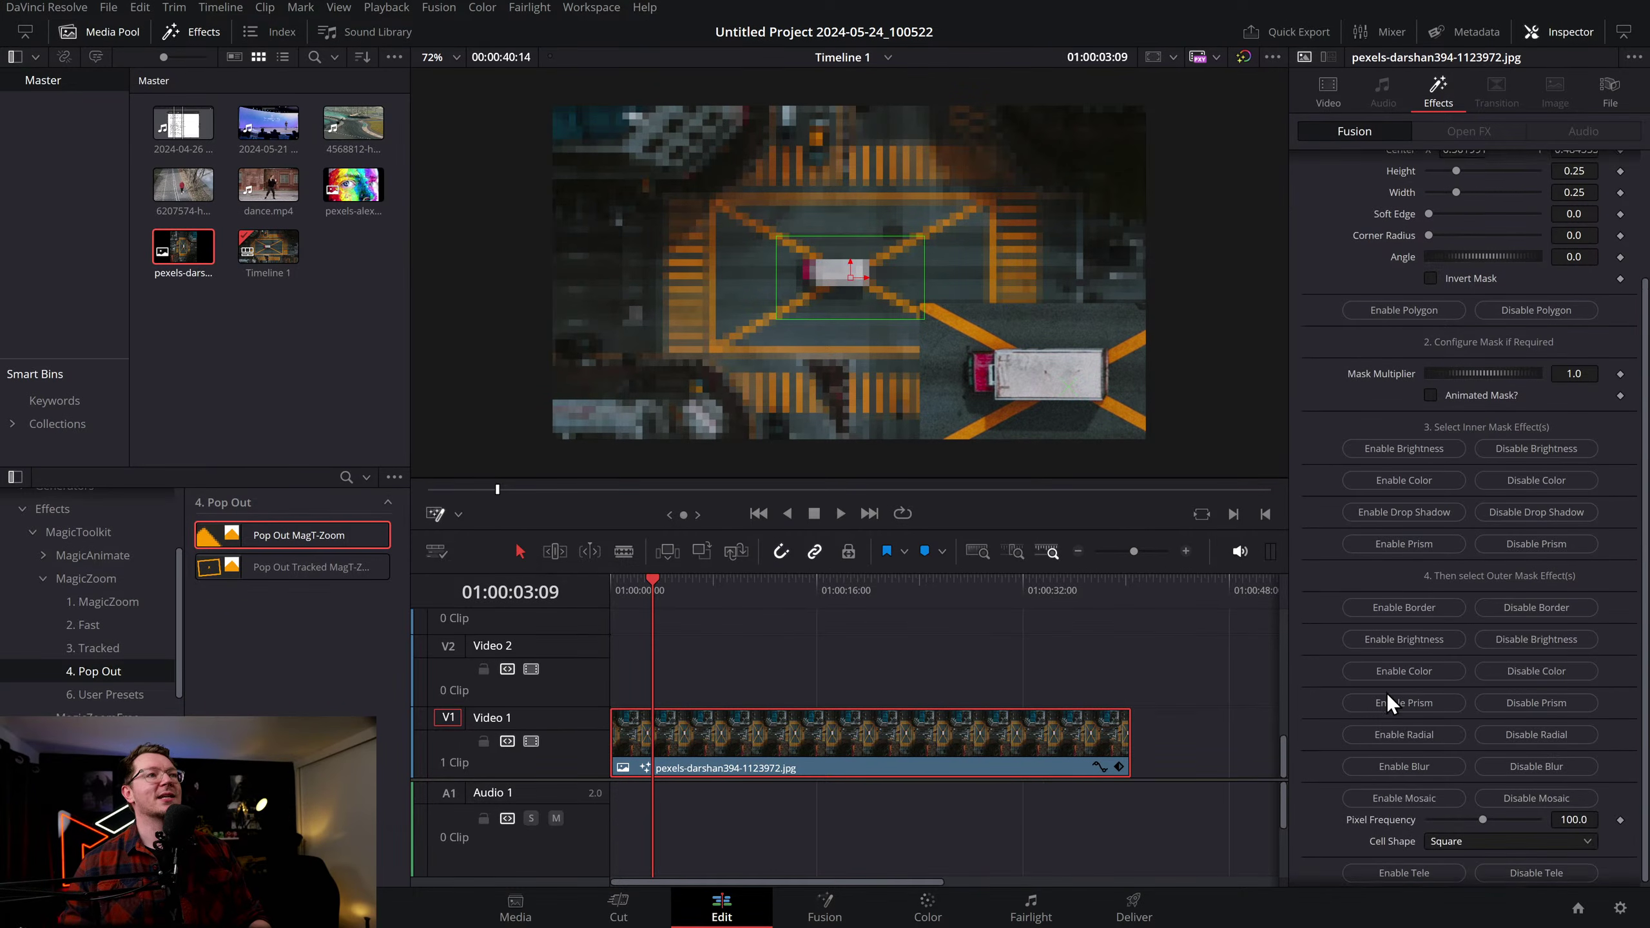
left_click(1535, 797)
scroll(1478, 397, "up", 3)
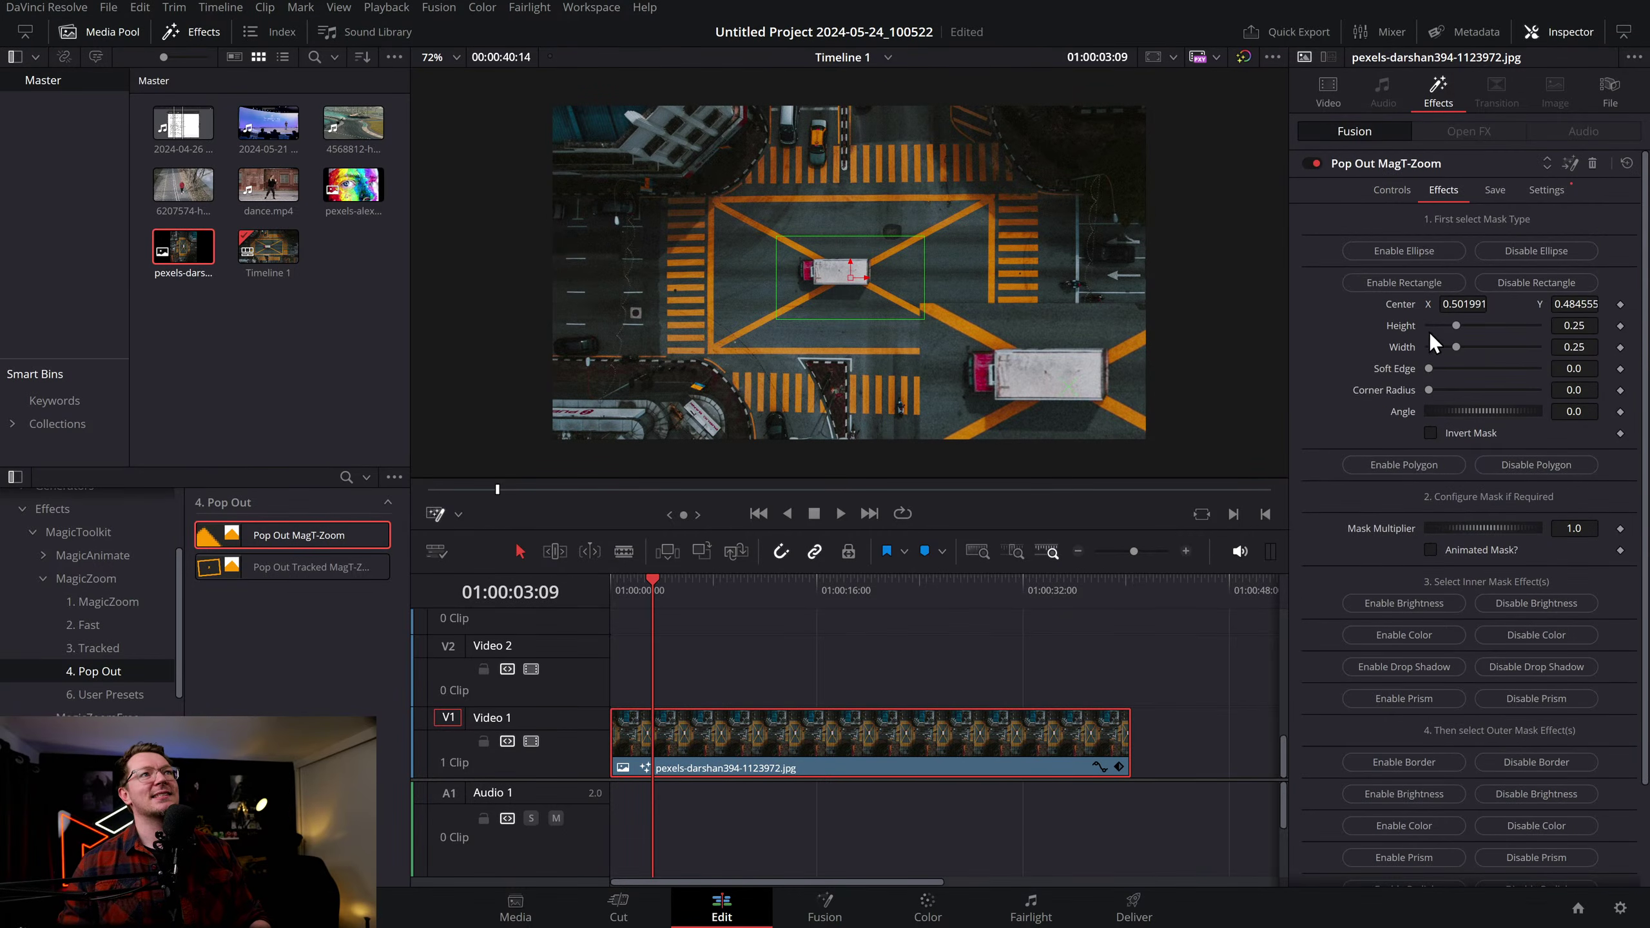
Enable the polygon mask and draw a closed outline around the white truck
left_click(1414, 464)
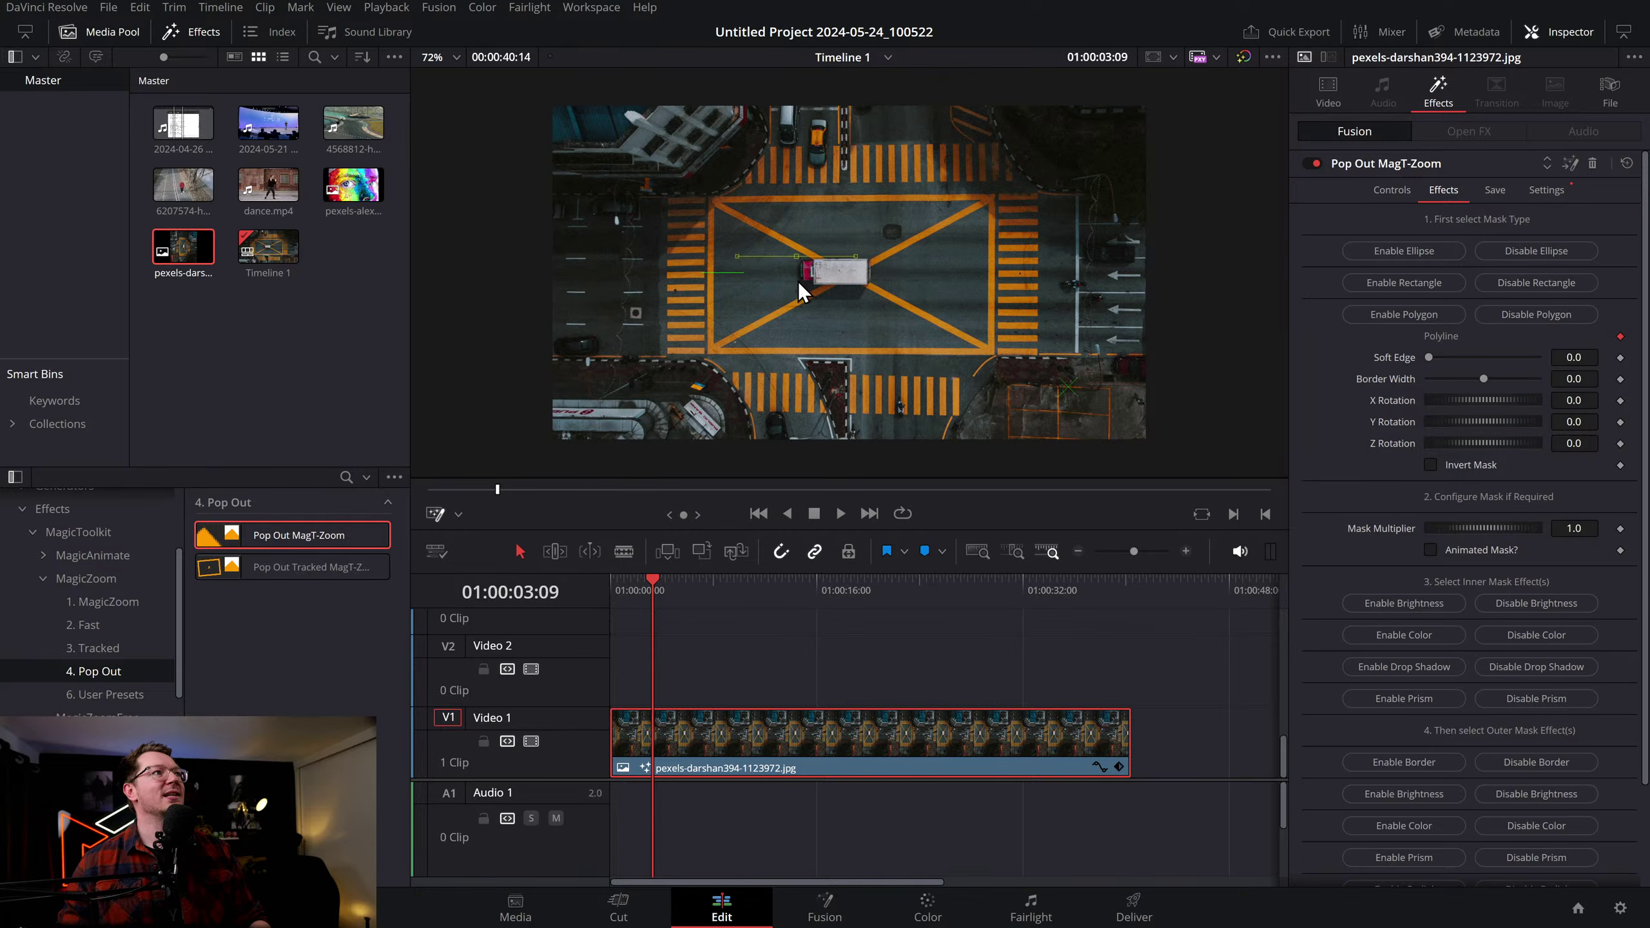
left_click(868, 285)
left_click(870, 257)
left_click(816, 253)
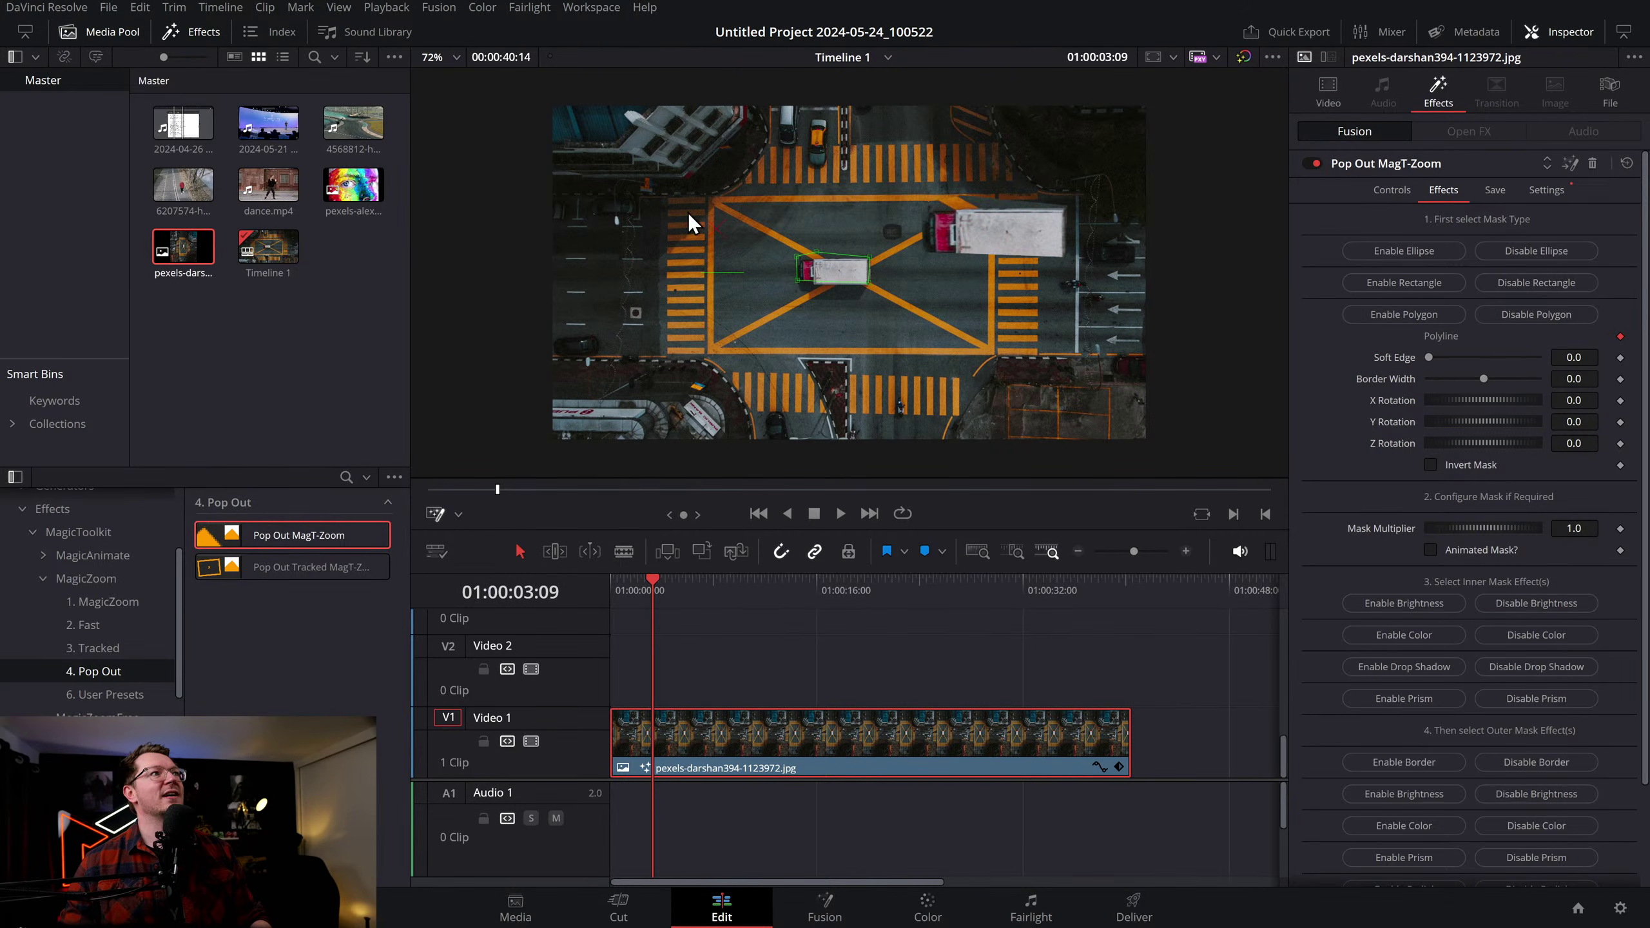
Move the truck pop-out's pivot to X 0.394279, Y 0.113899 and preview the animation from the timeline start
mouse_move(651, 295)
left_mouse_down()
mouse_move(799, 396)
mouse_move(787, 403)
left_mouse_up()
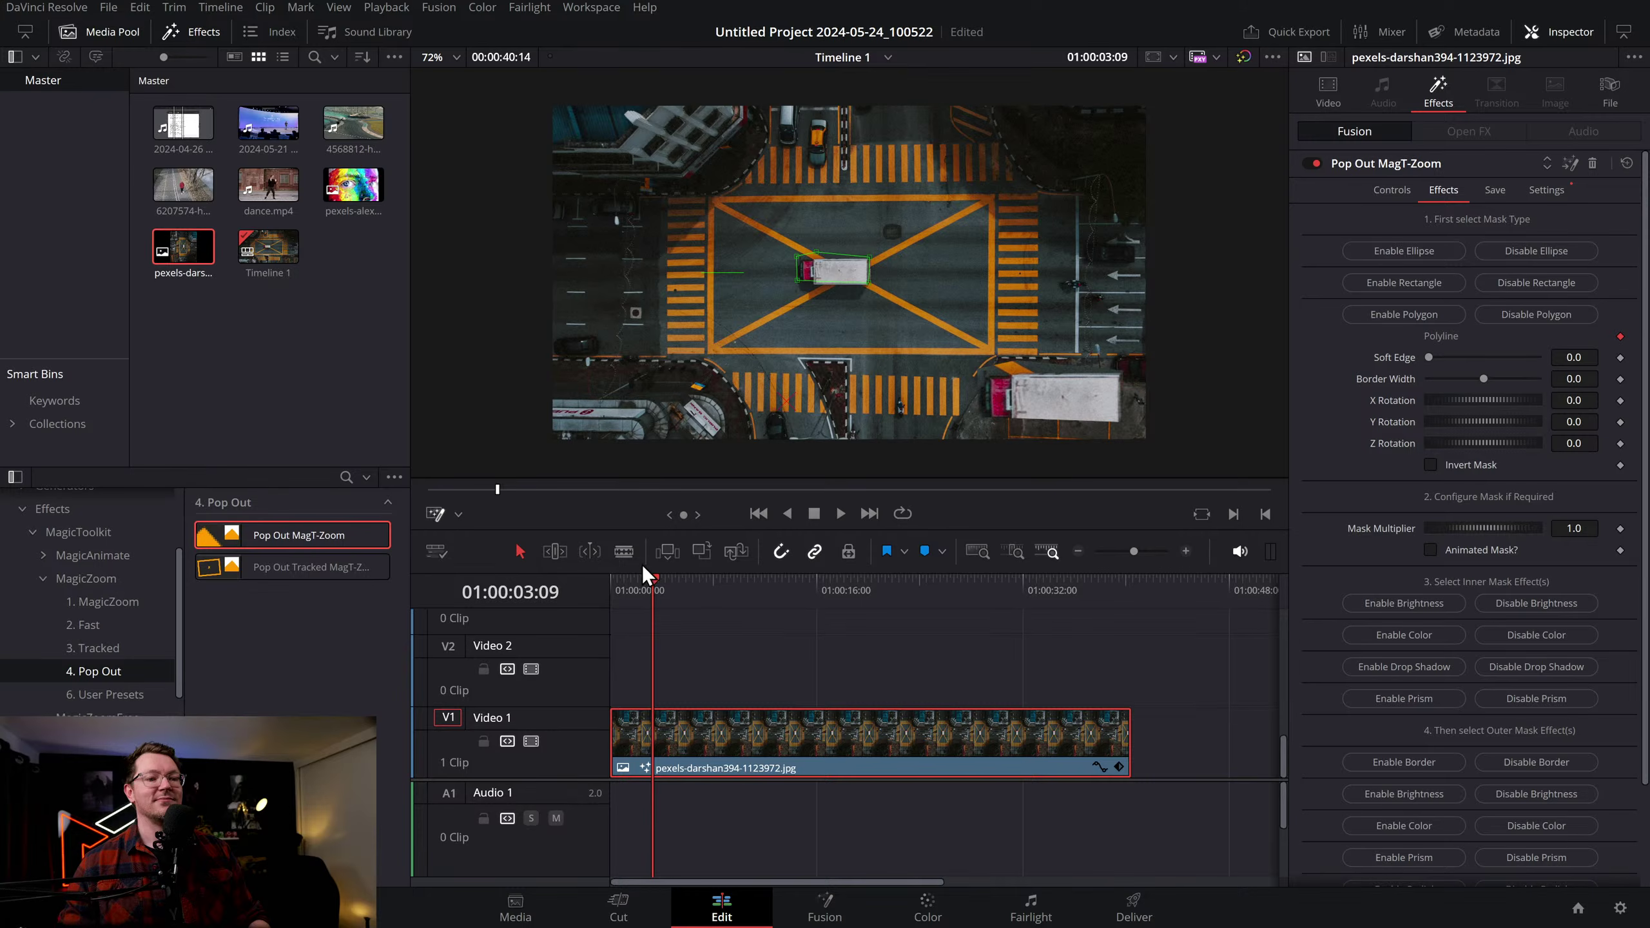
key("Home")
key("space")
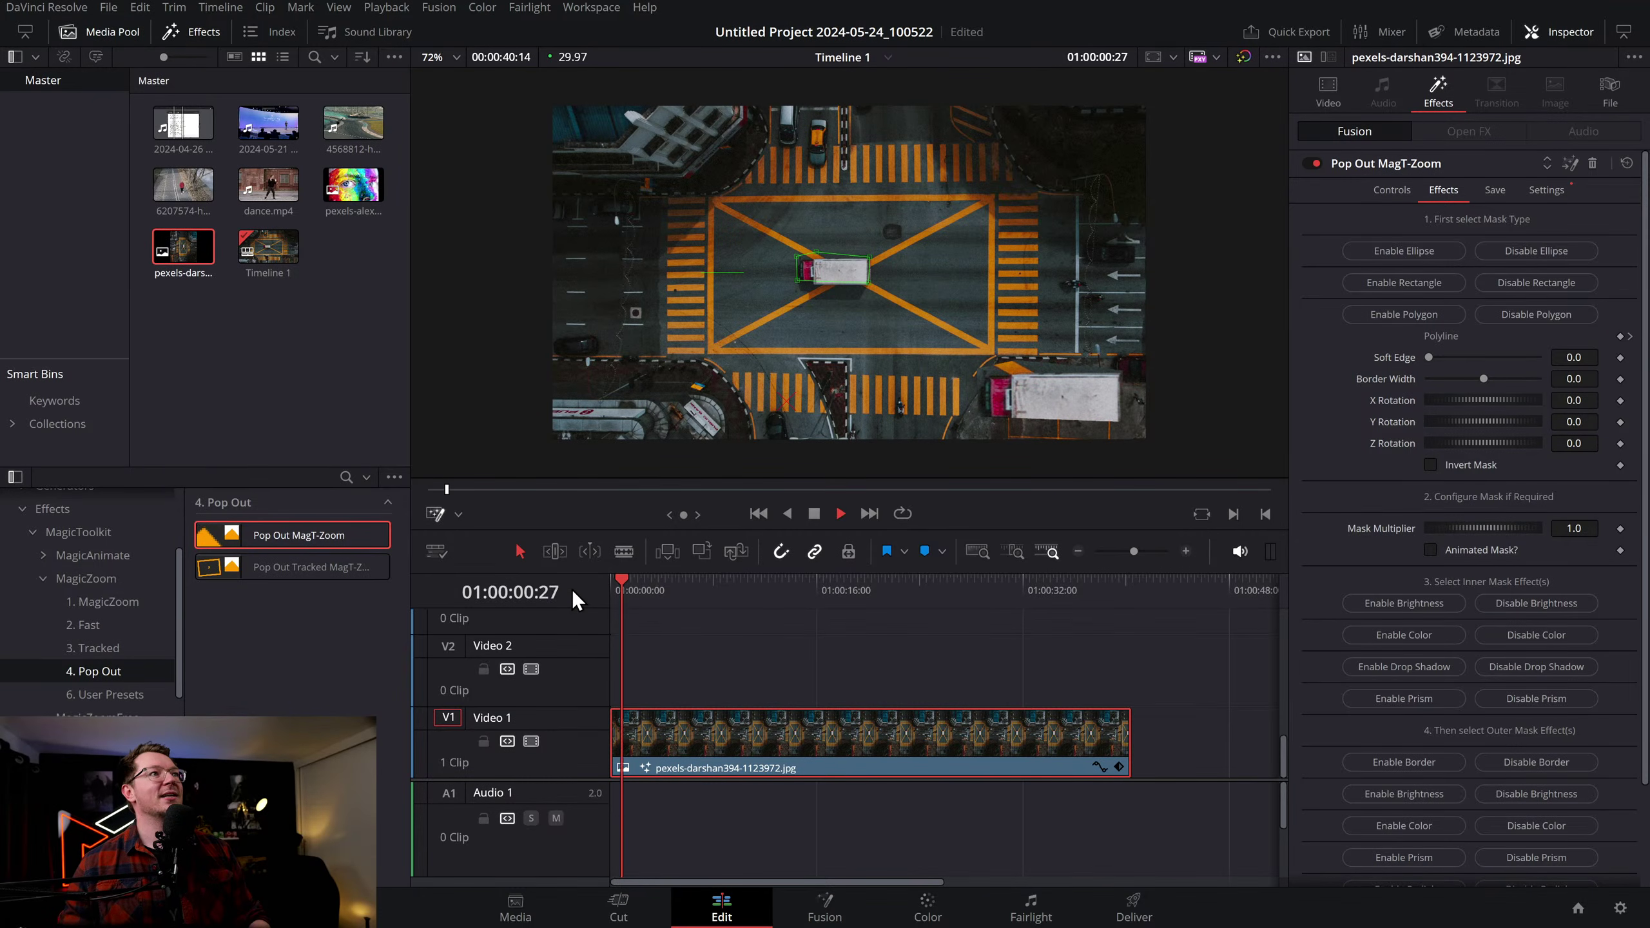
left_click_drag(673, 590, 554, 585)
key("space")
Set the pop-out's Zoom Amount to 1.522 and raise its pivot to Y 0.281209
left_click(1394, 191)
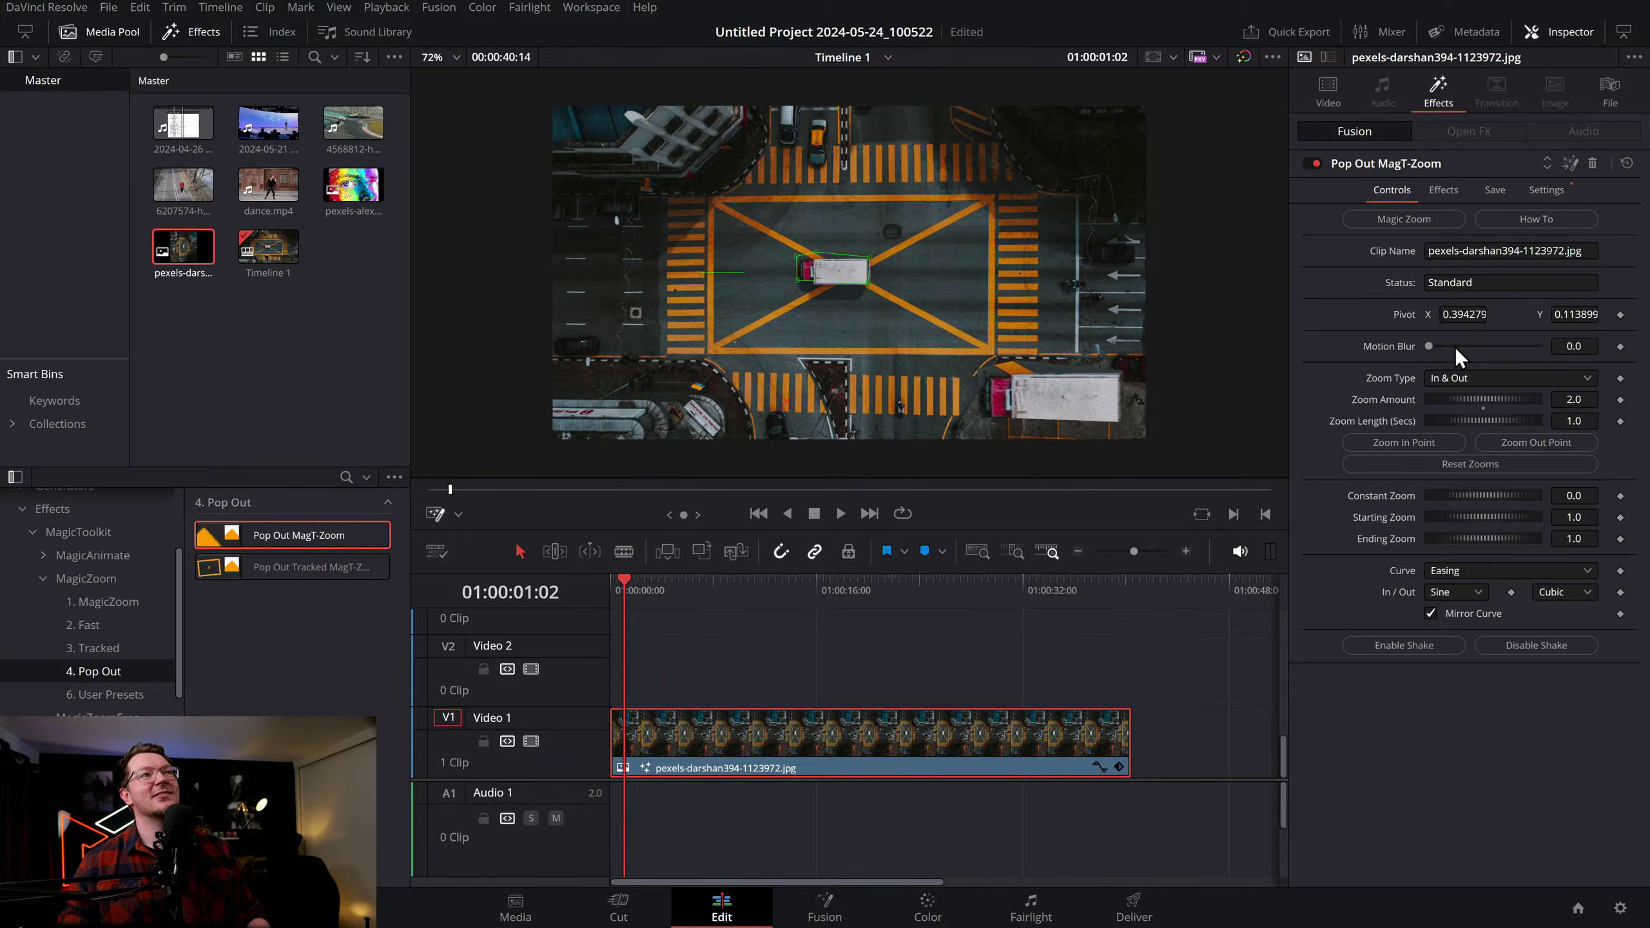
left_click_drag(1485, 401, 1457, 389)
left_click_drag(785, 403, 786, 343)
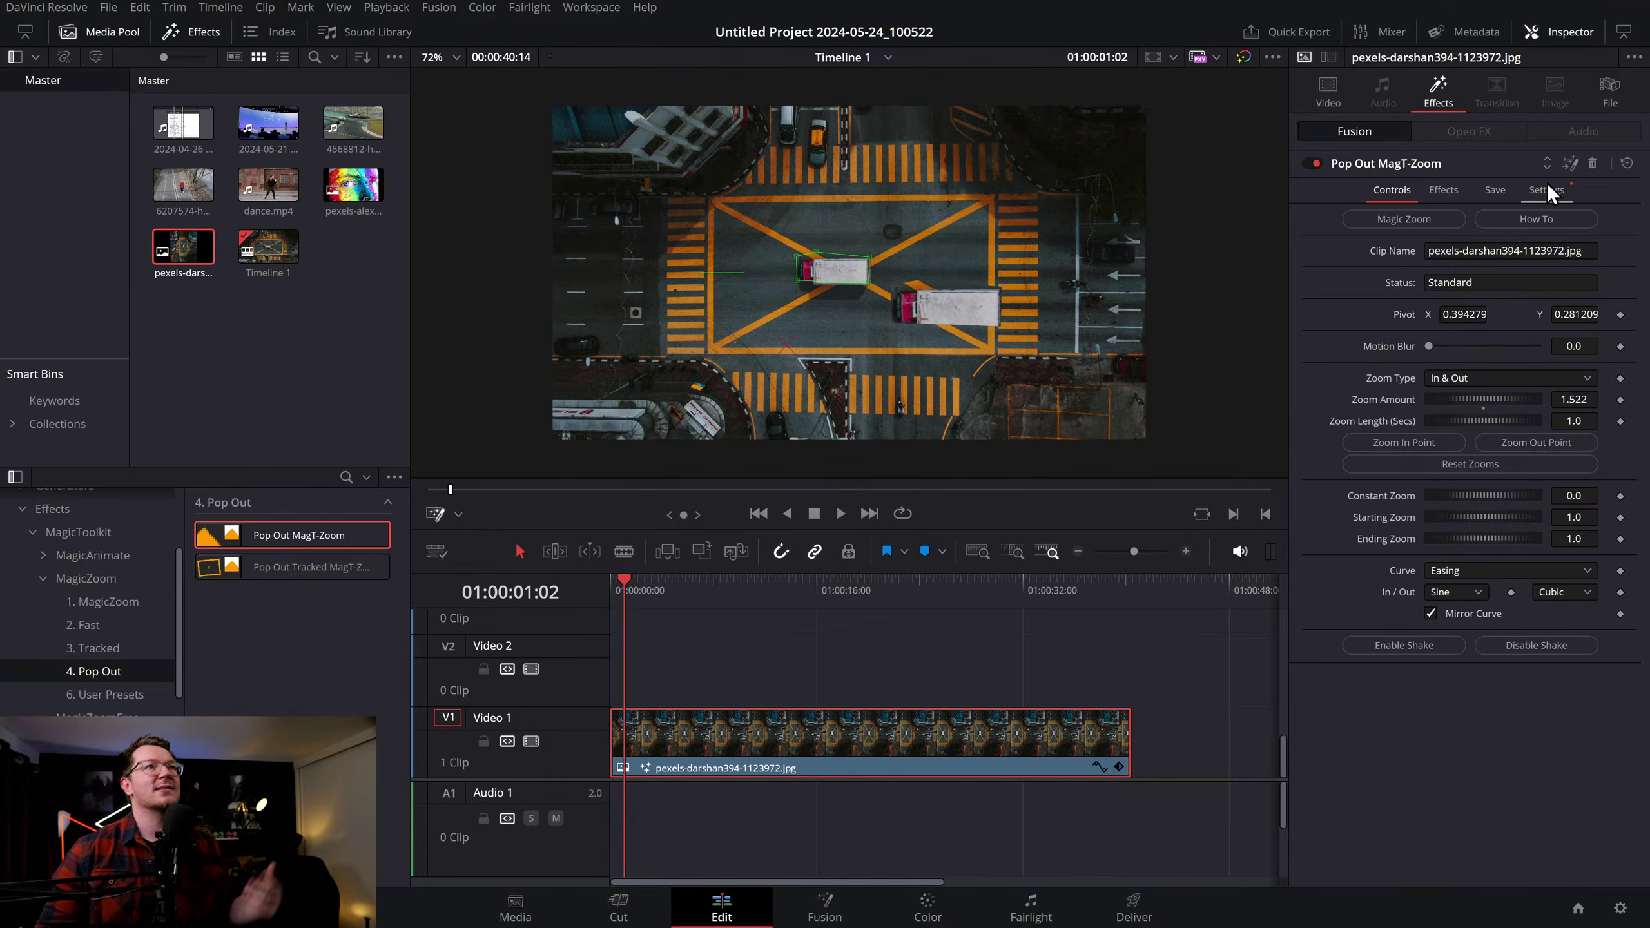
Delete the Pop Out MagT-Zoom effect from the street photo clip
left_click(1591, 164)
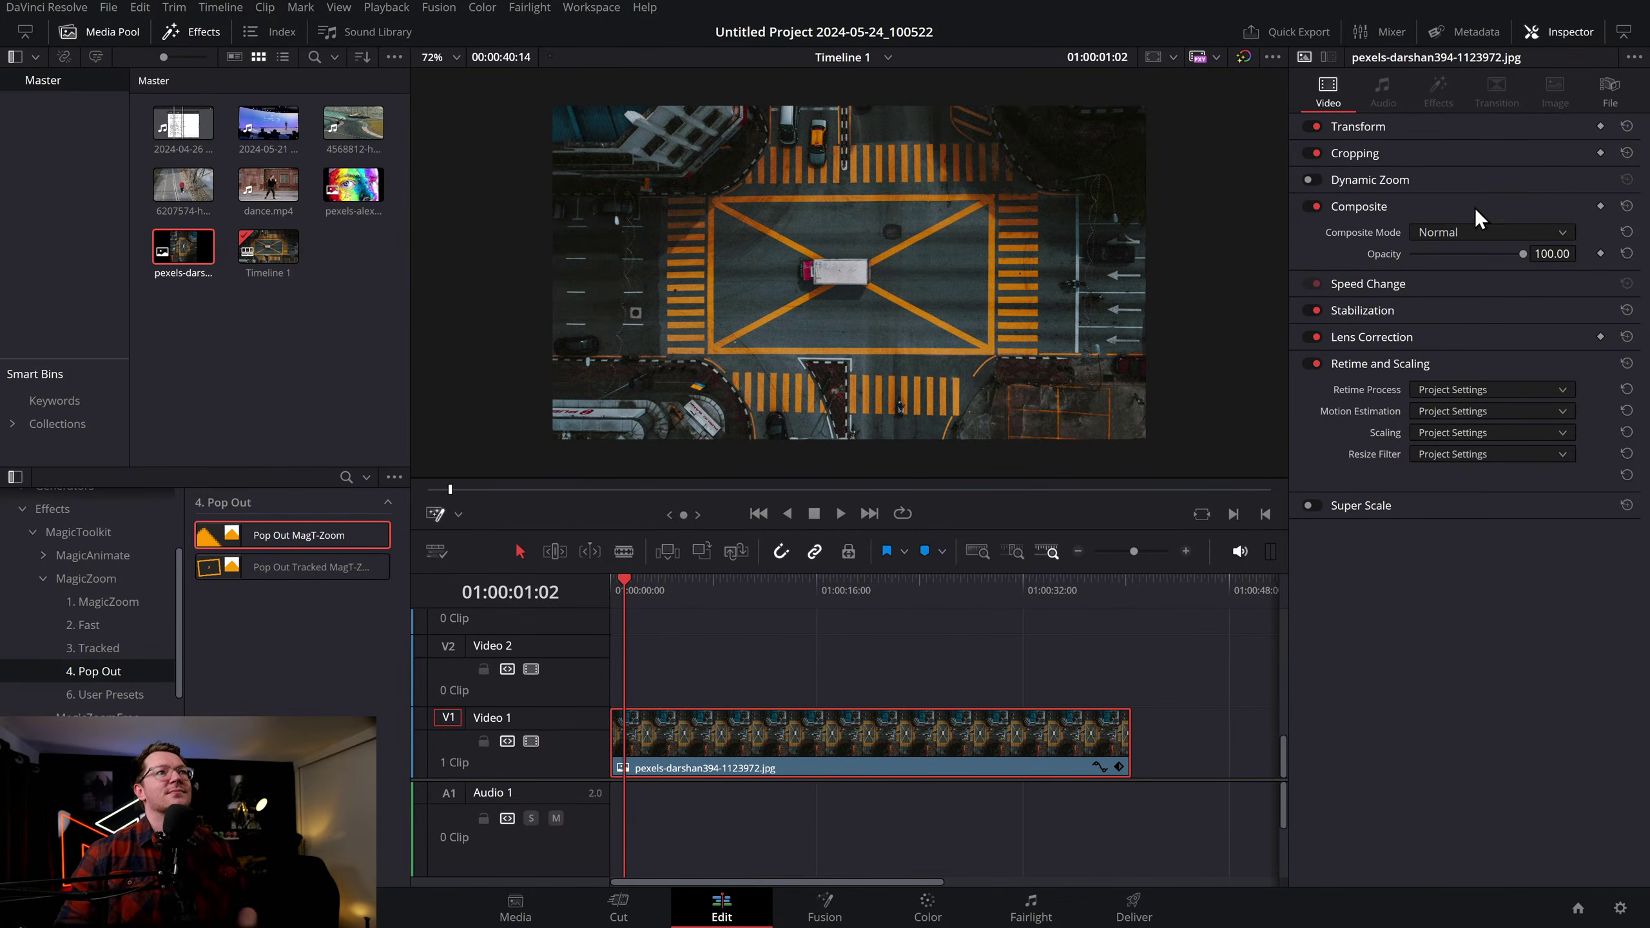
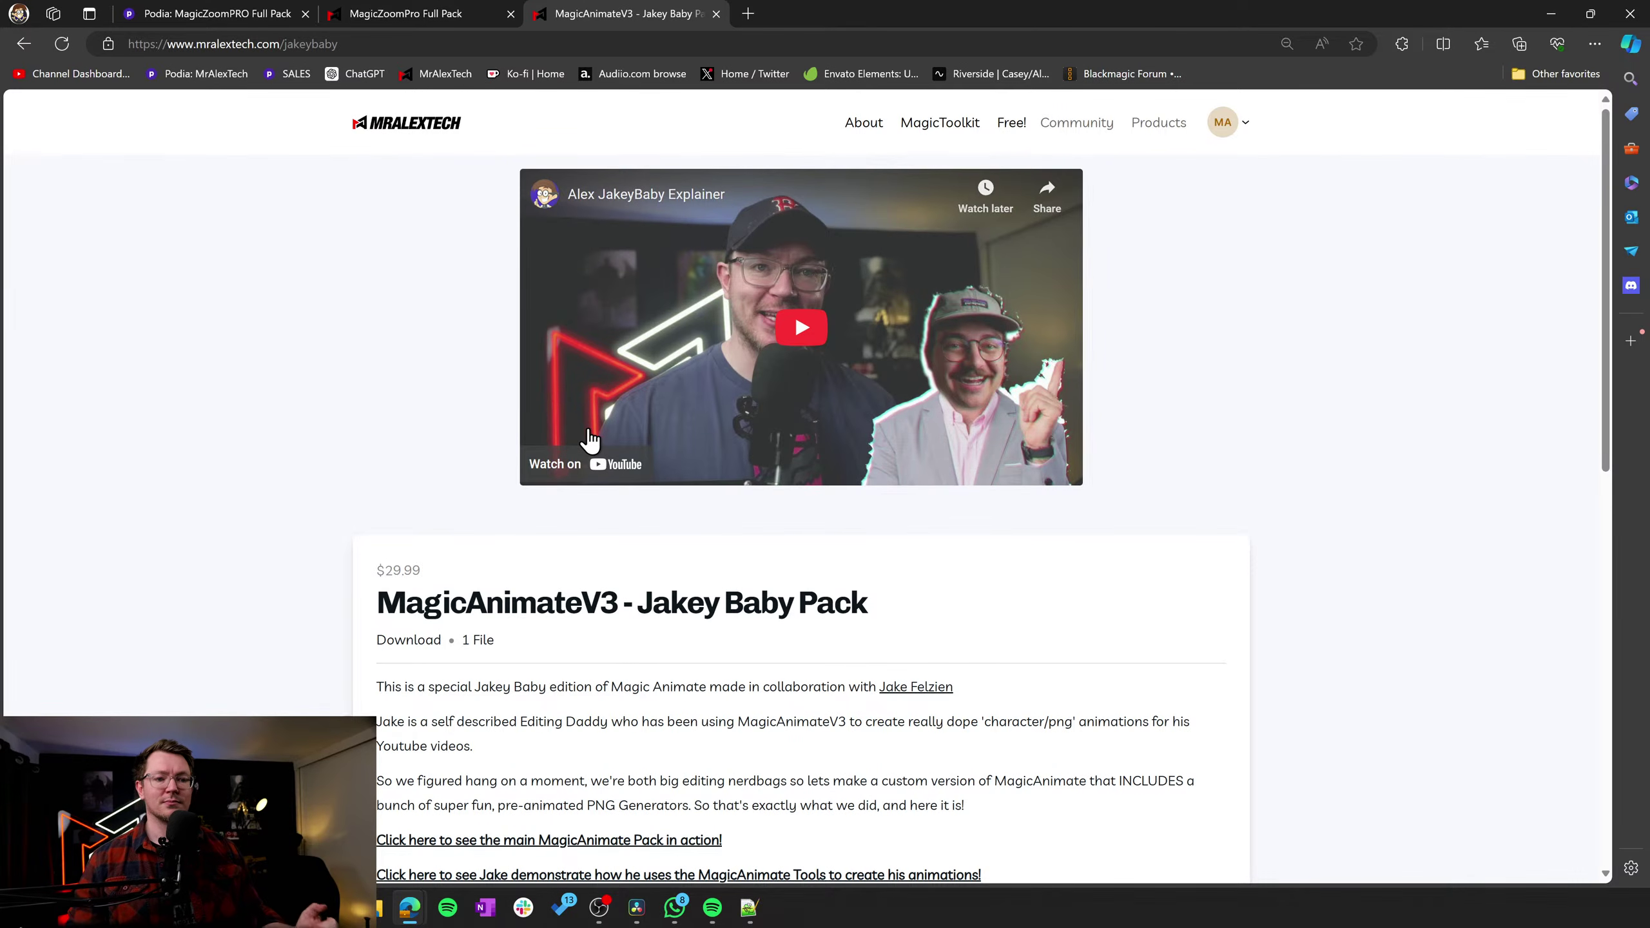
Close the MagicAnimateV3 - Jakey Baby Pack browser tab and, back in DaVinci Resolve, deselect the street photo clip
left_click(717, 13)
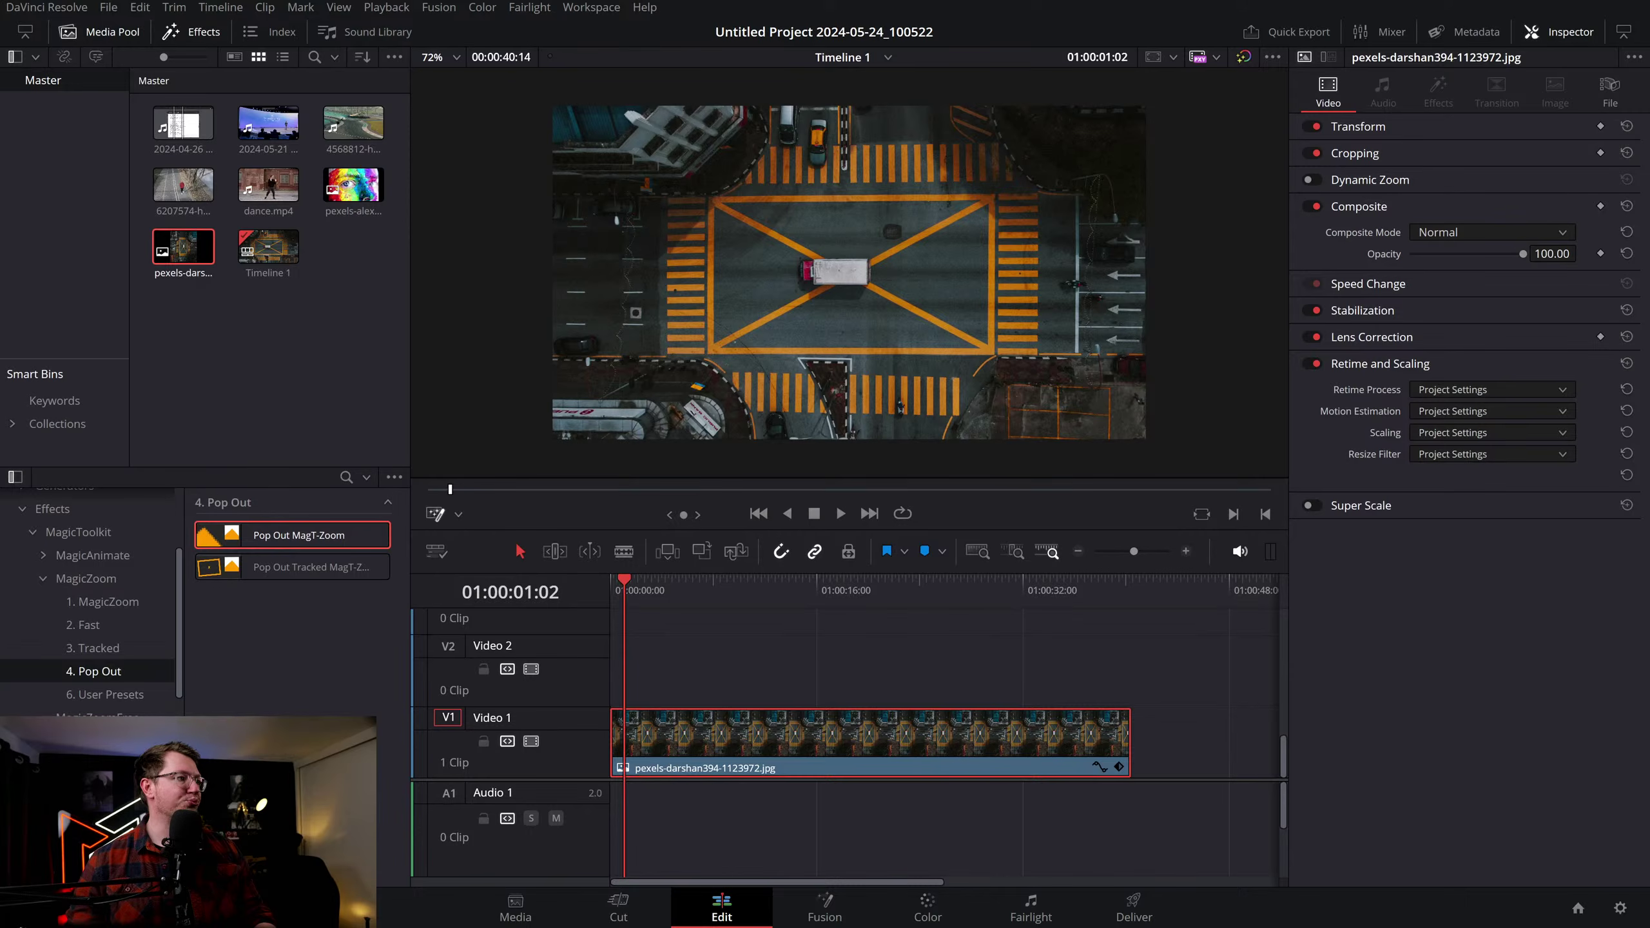
left_click(944, 659)
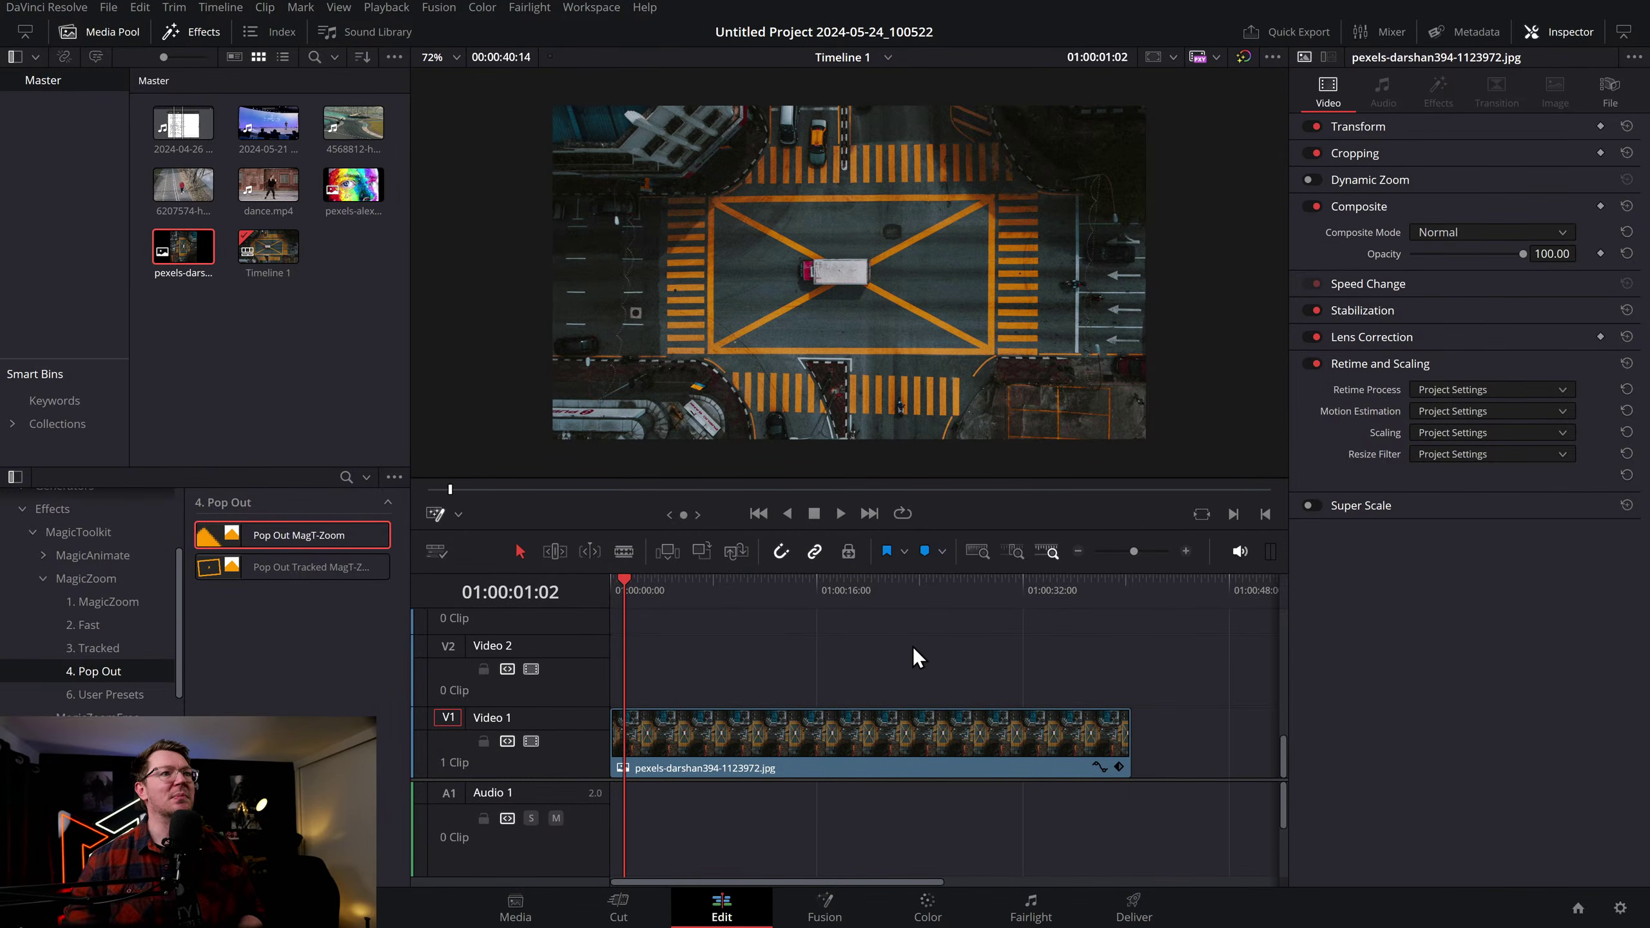
Check the Image Scaling project settings and the Timeline Proxy Resolution playback options
left_click(1620, 908)
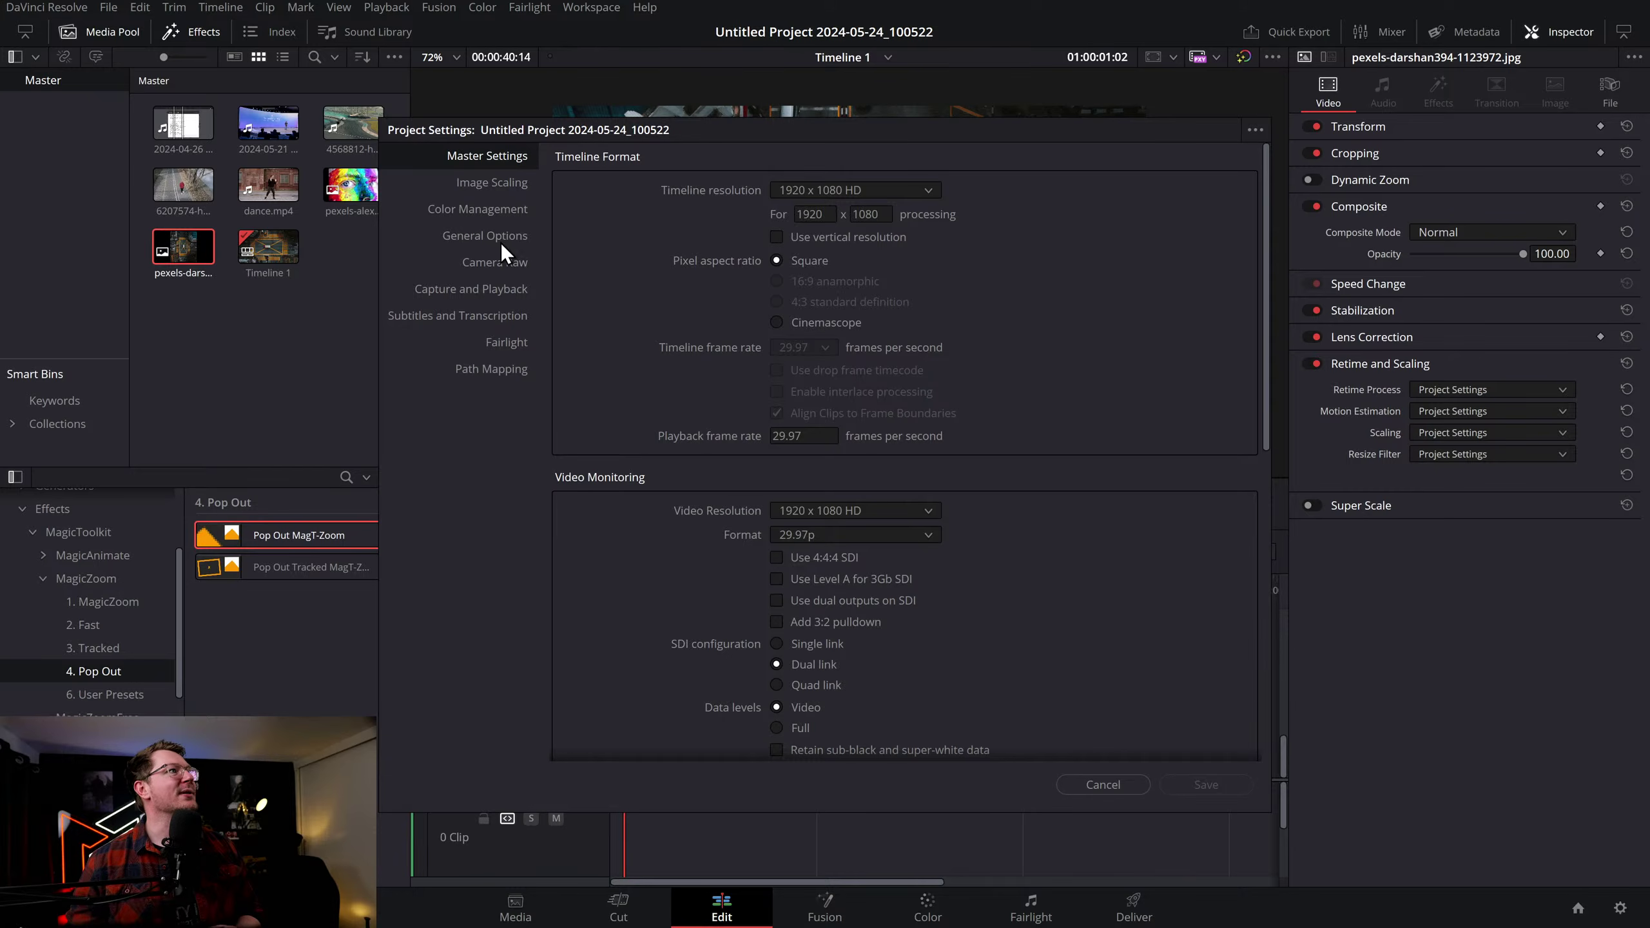
left_click(492, 183)
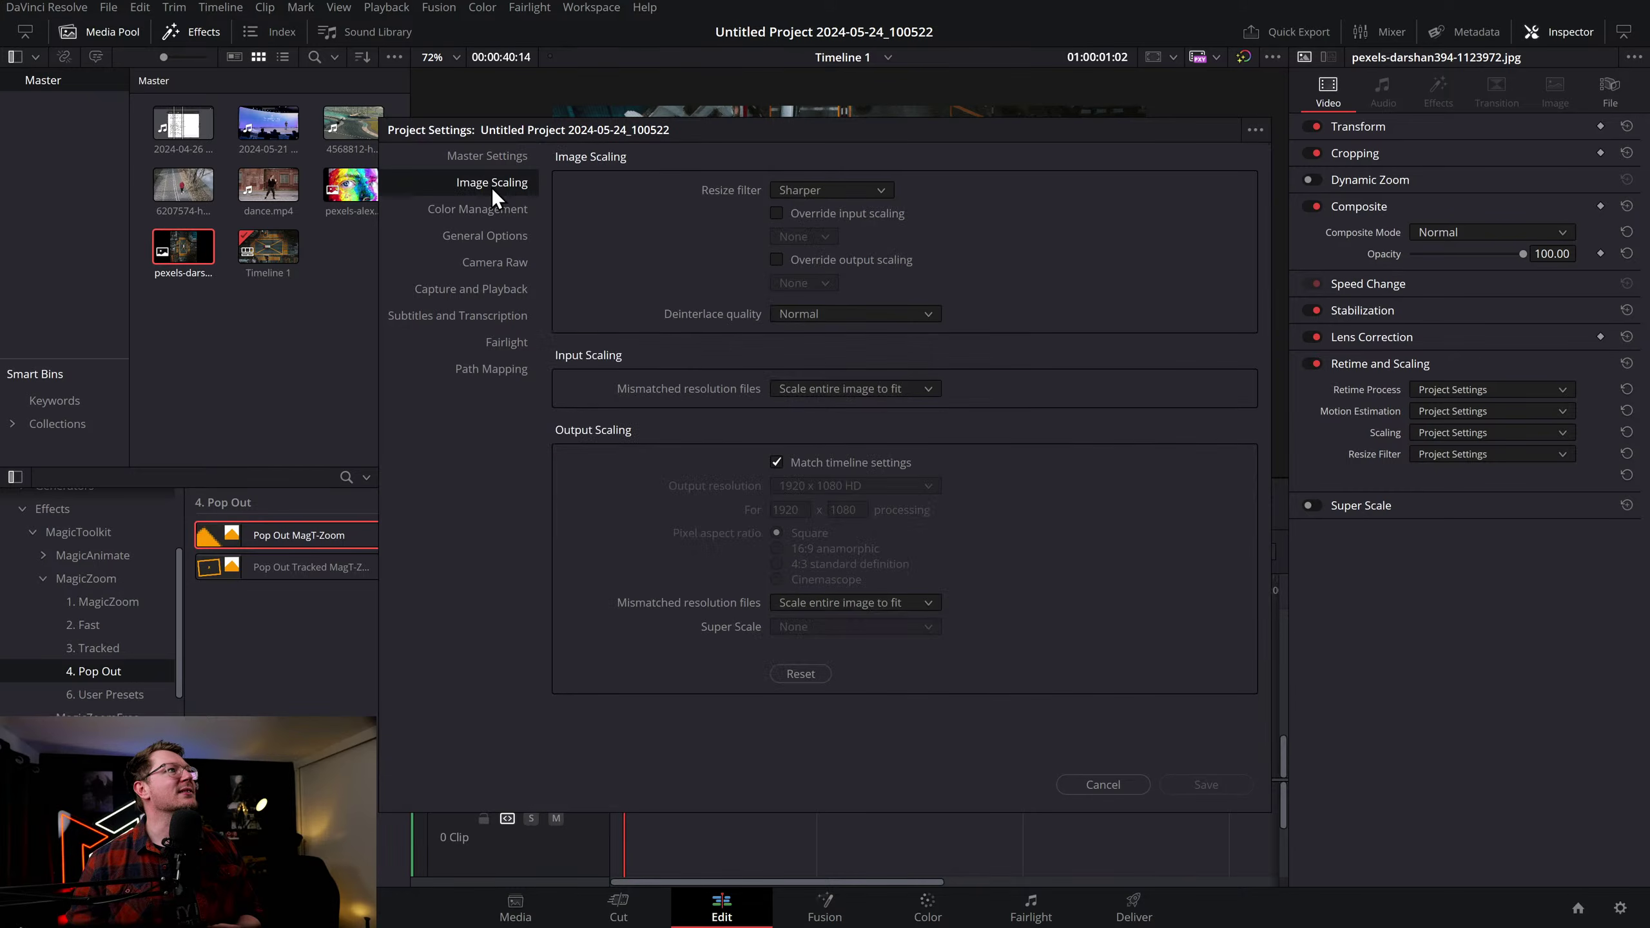
left_click(1134, 788)
left_click(439, 7)
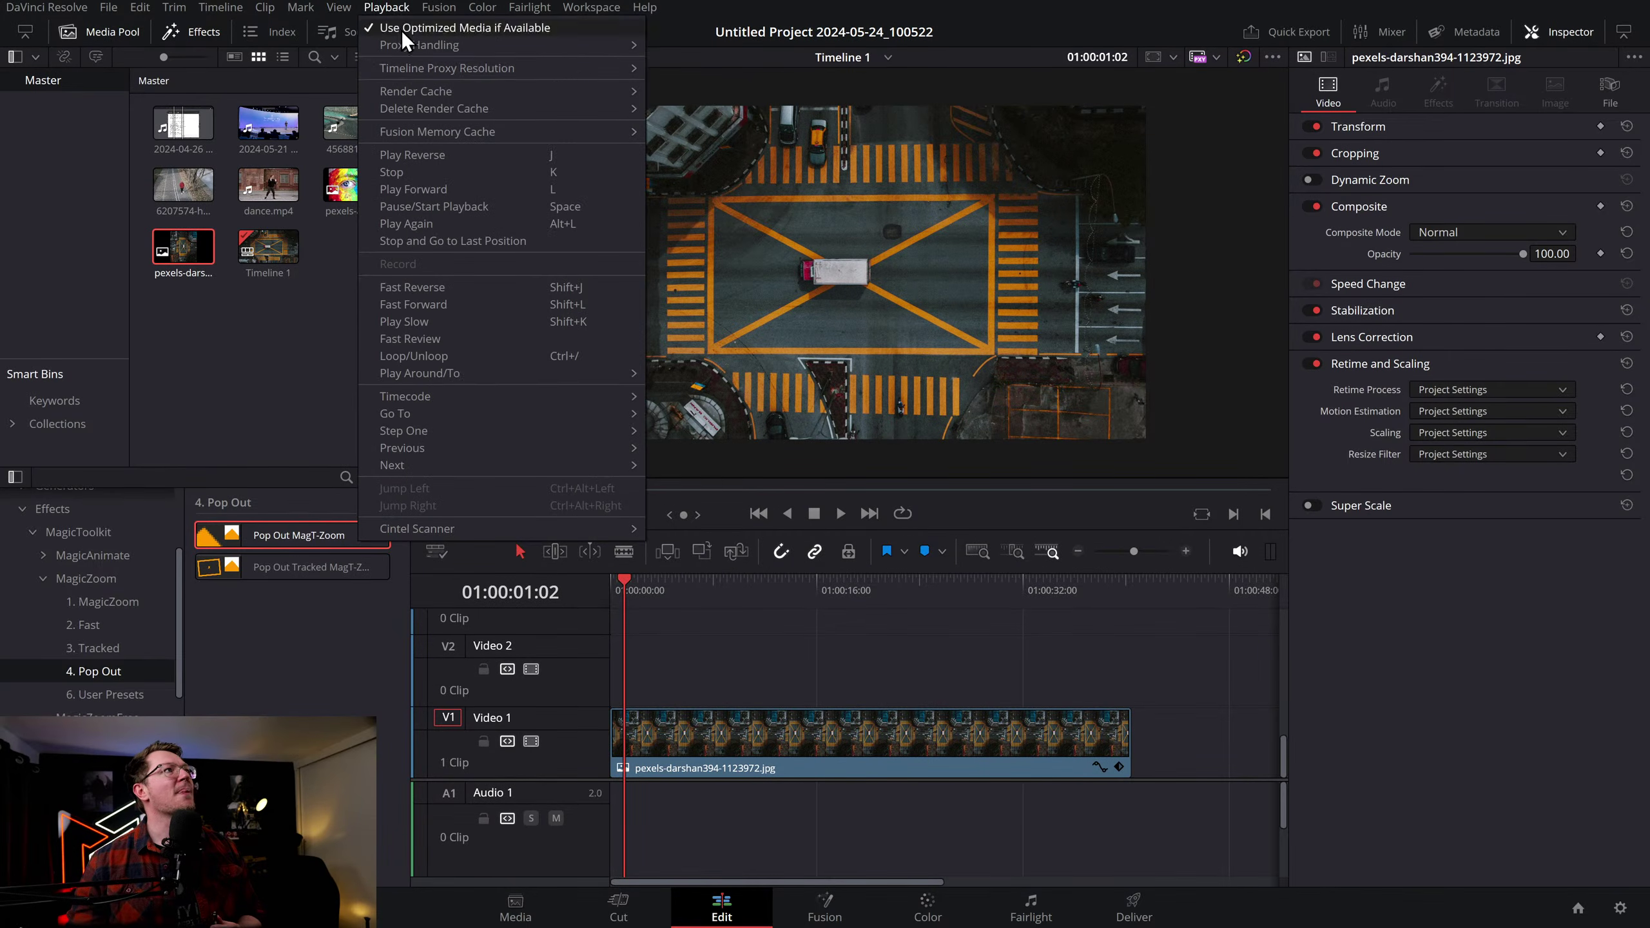
mouse_move(438, 71)
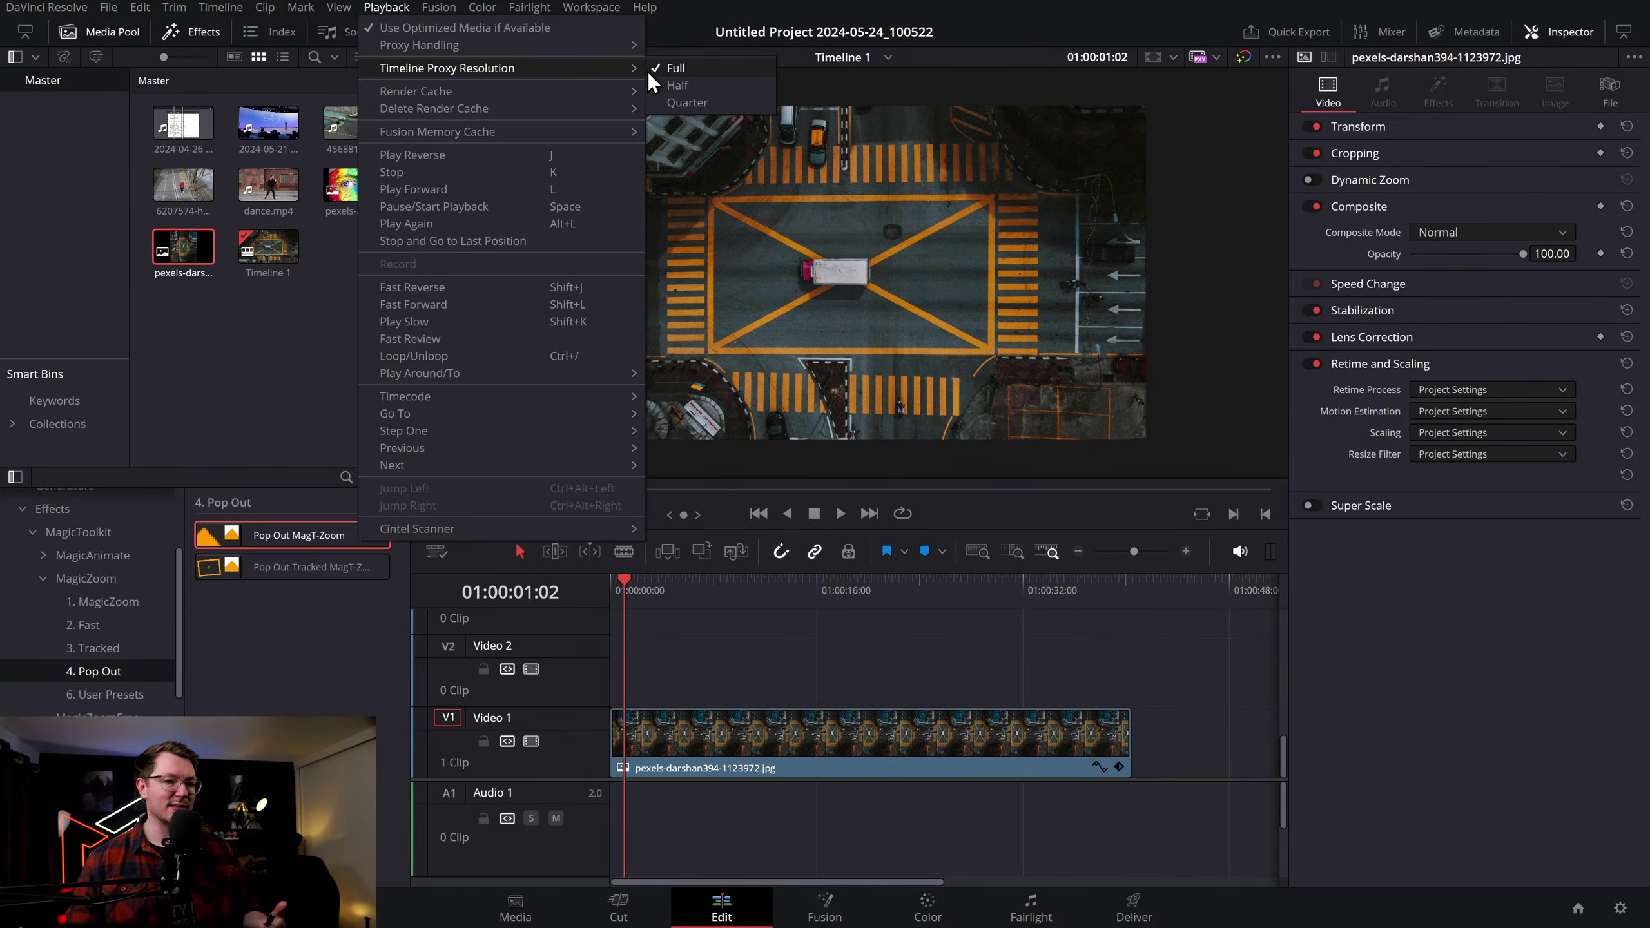
Look through the Color Management, Image Scaling and General Options project settings
left_click(1621, 908)
left_click(483, 205)
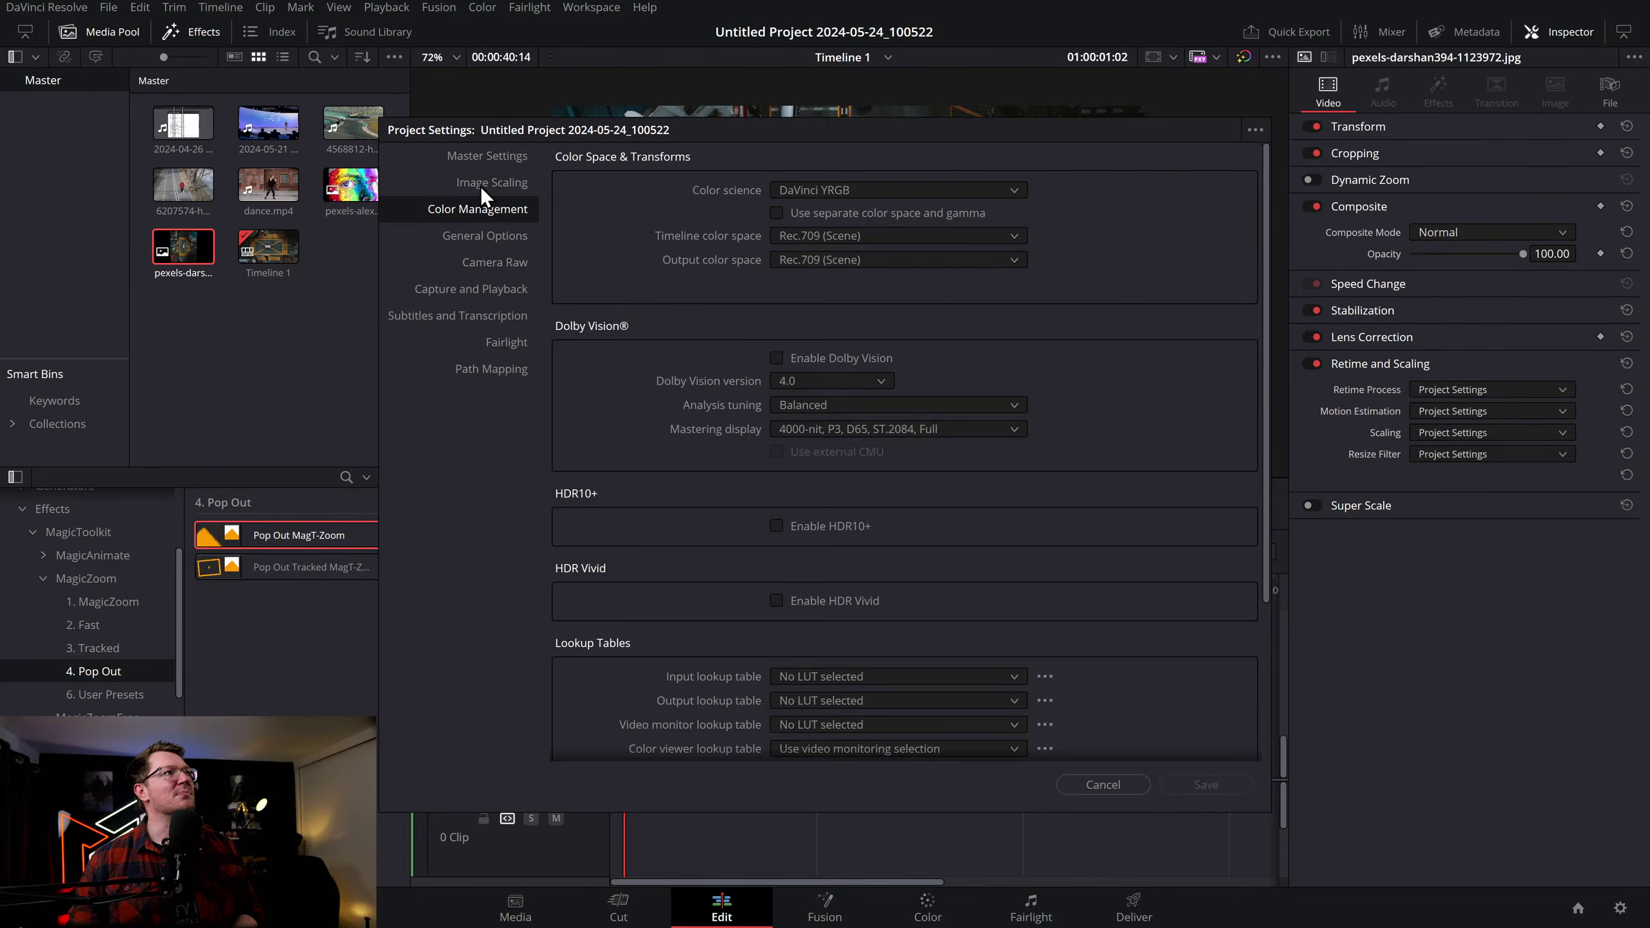
left_click(483, 188)
left_click(497, 234)
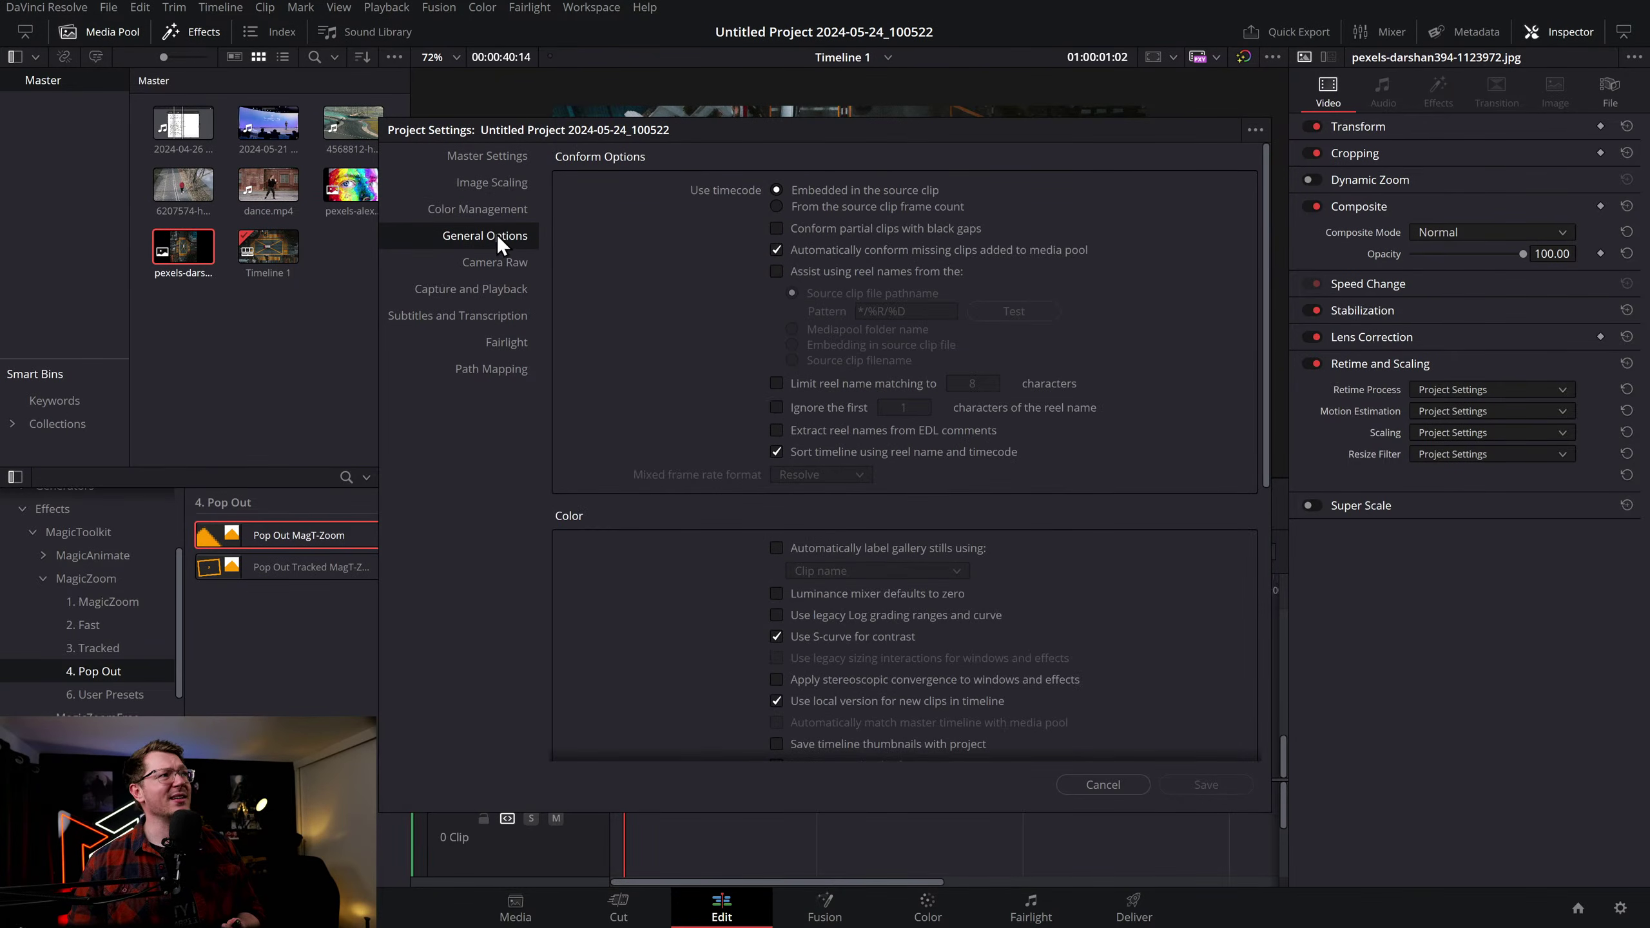
scroll(756, 443, "down", 5)
scroll(758, 444, "down", 4)
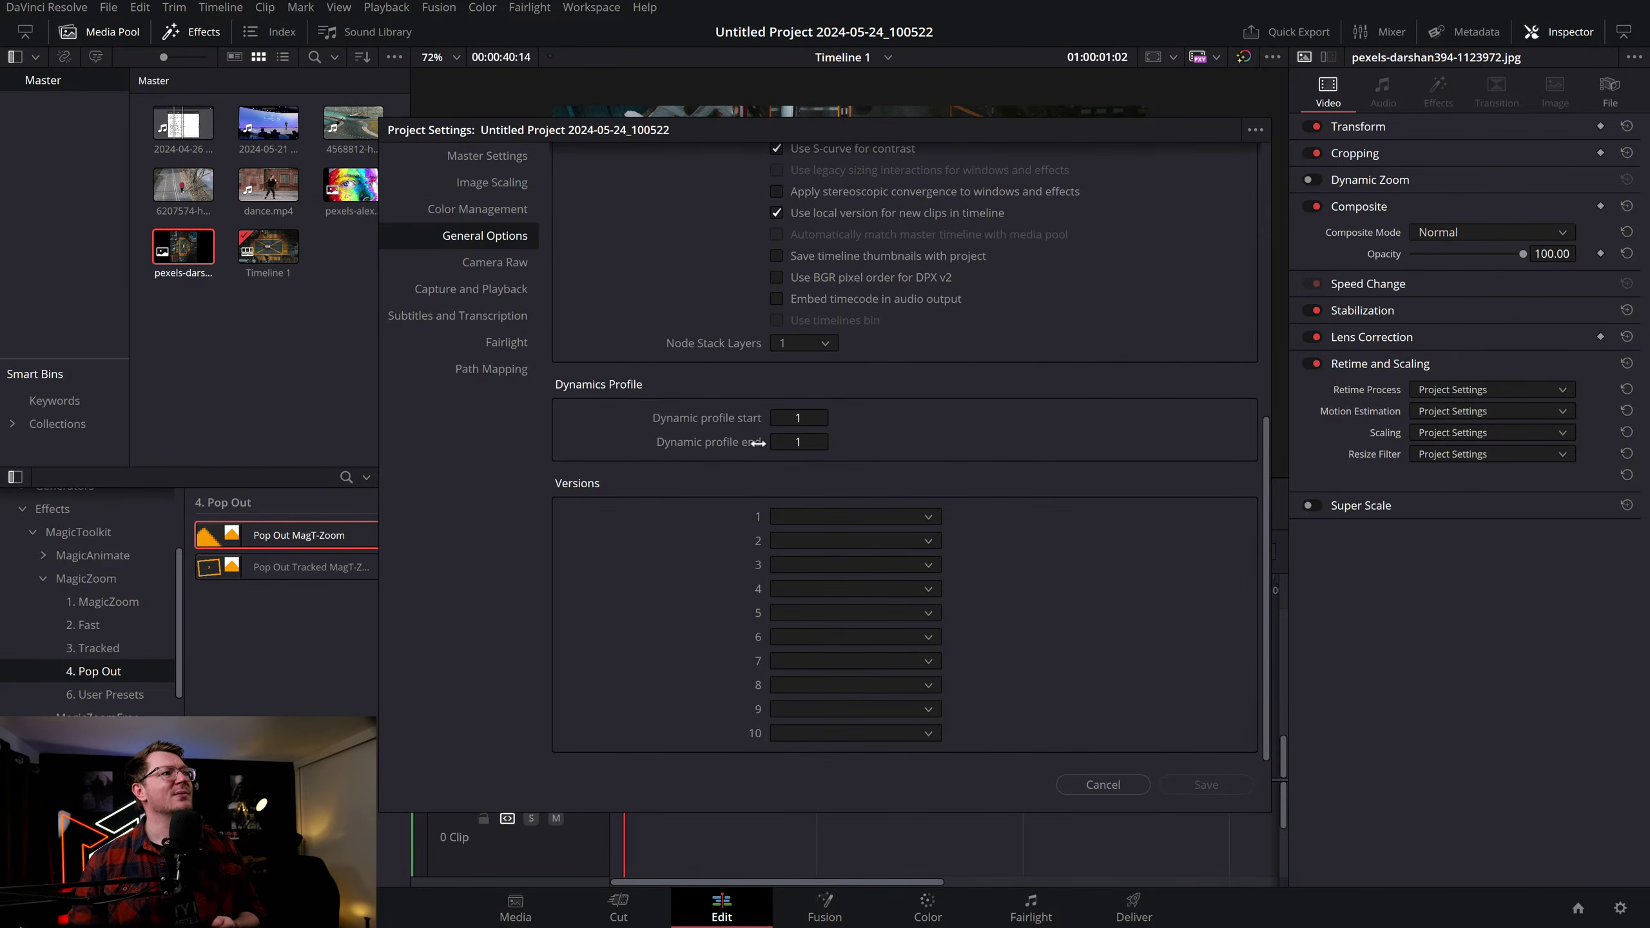
Look through the proxy and optimized media resolution and format options in the Master Settings, and close the project settings without saving
left_click(495, 157)
scroll(716, 486, "down", 8)
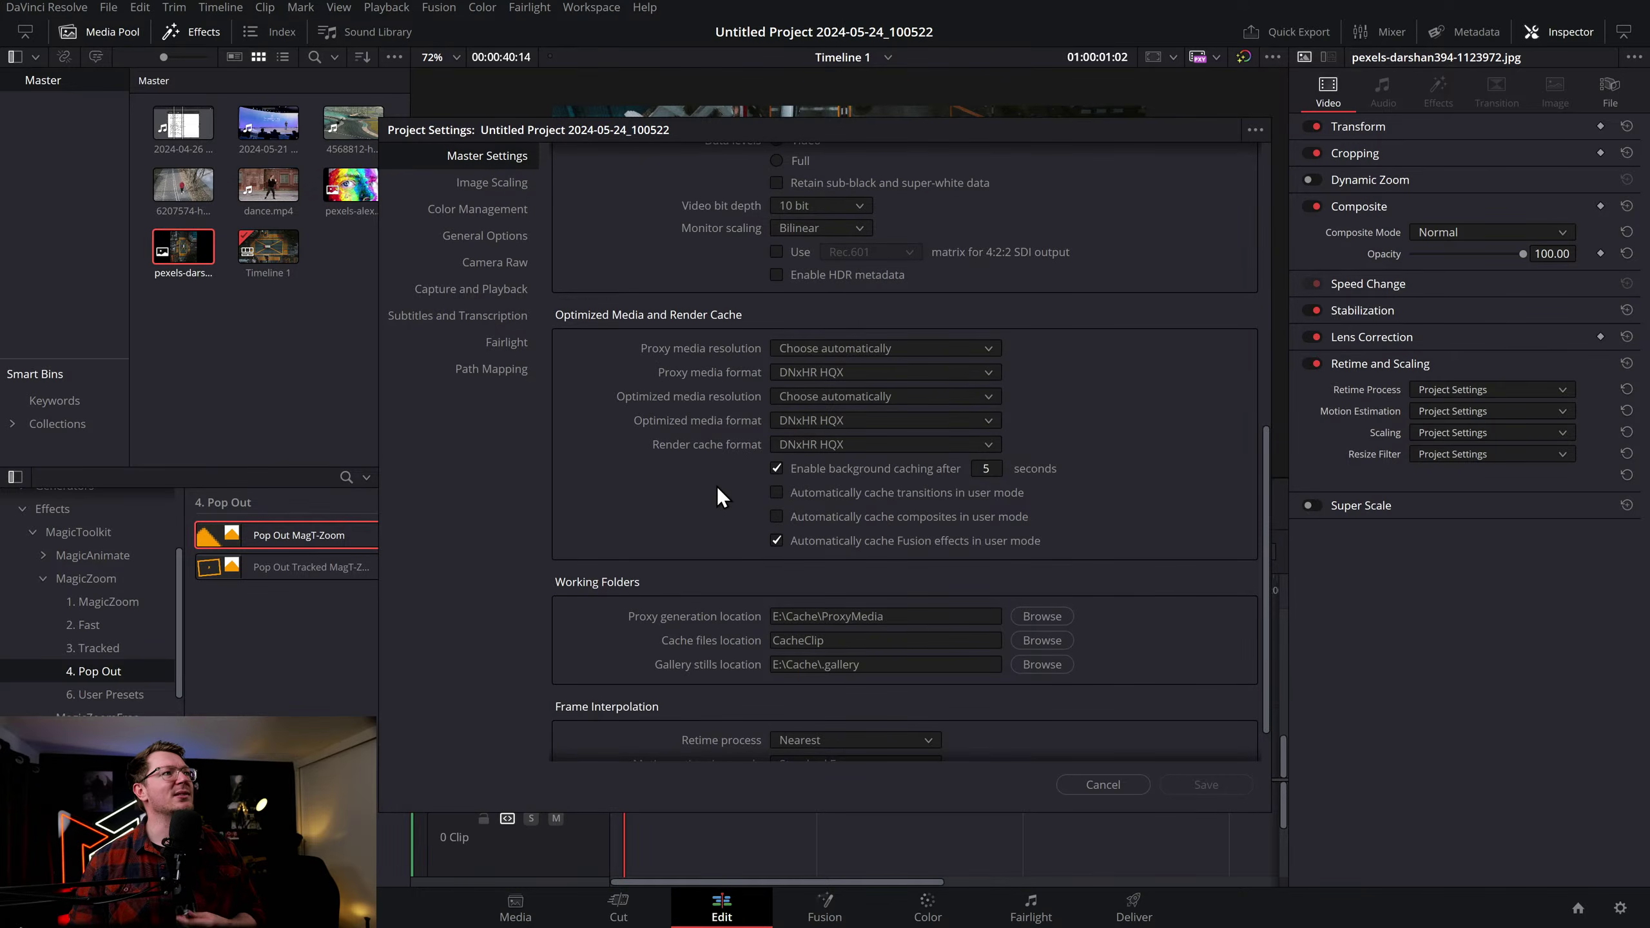
left_click(870, 402)
left_click(871, 402)
left_click(867, 420)
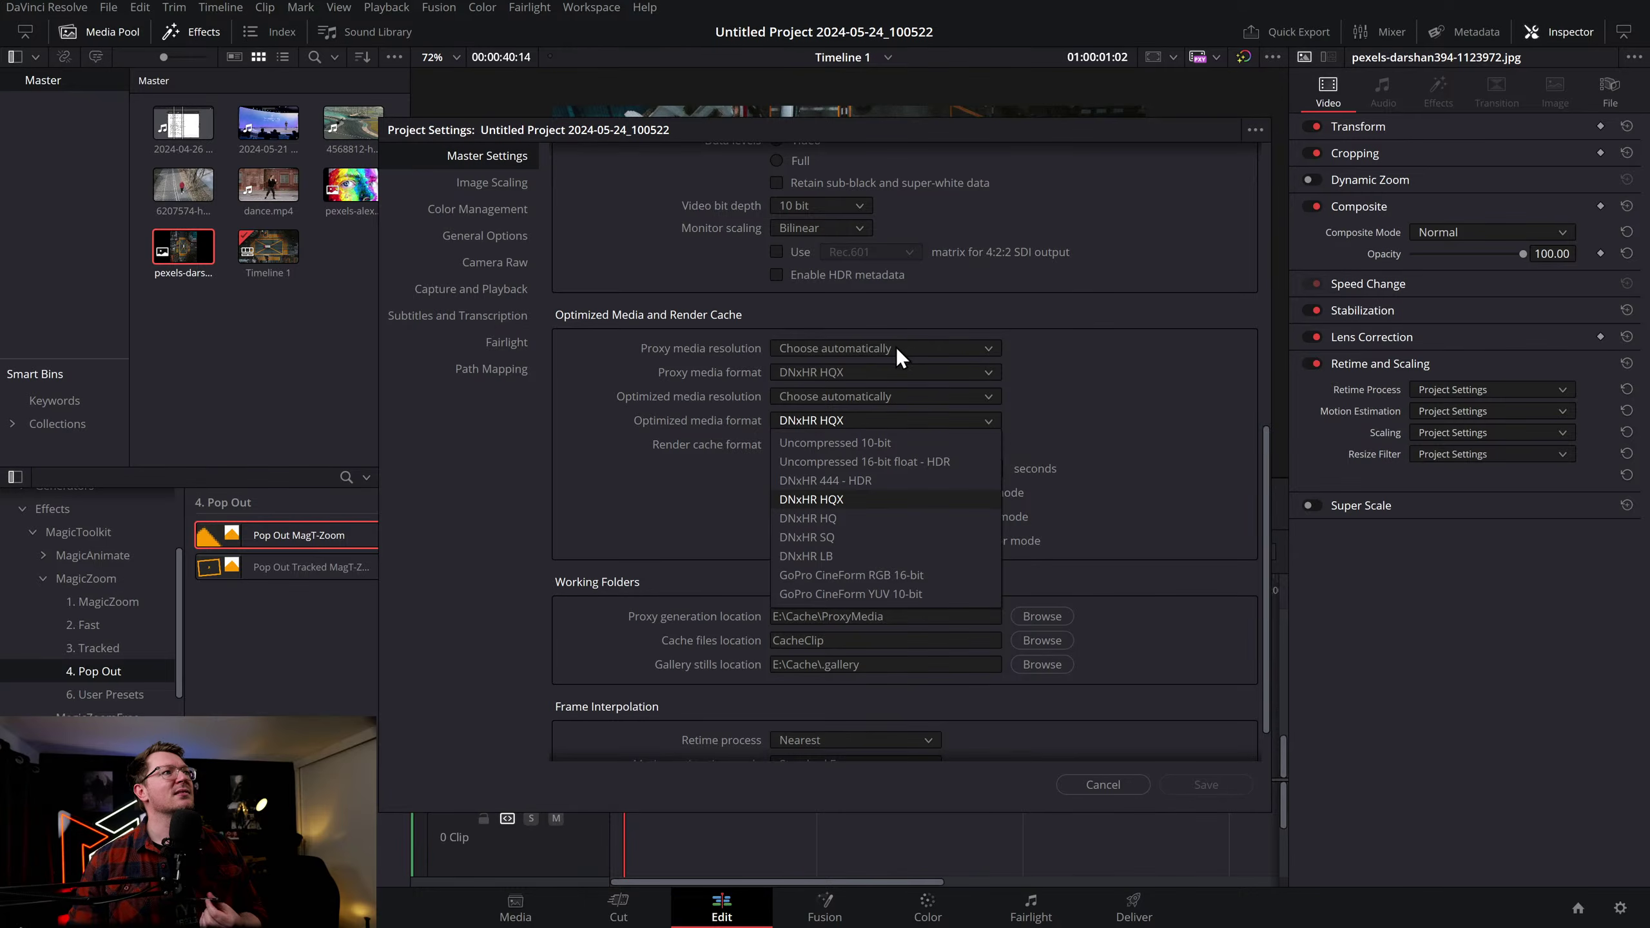
left_click(887, 369)
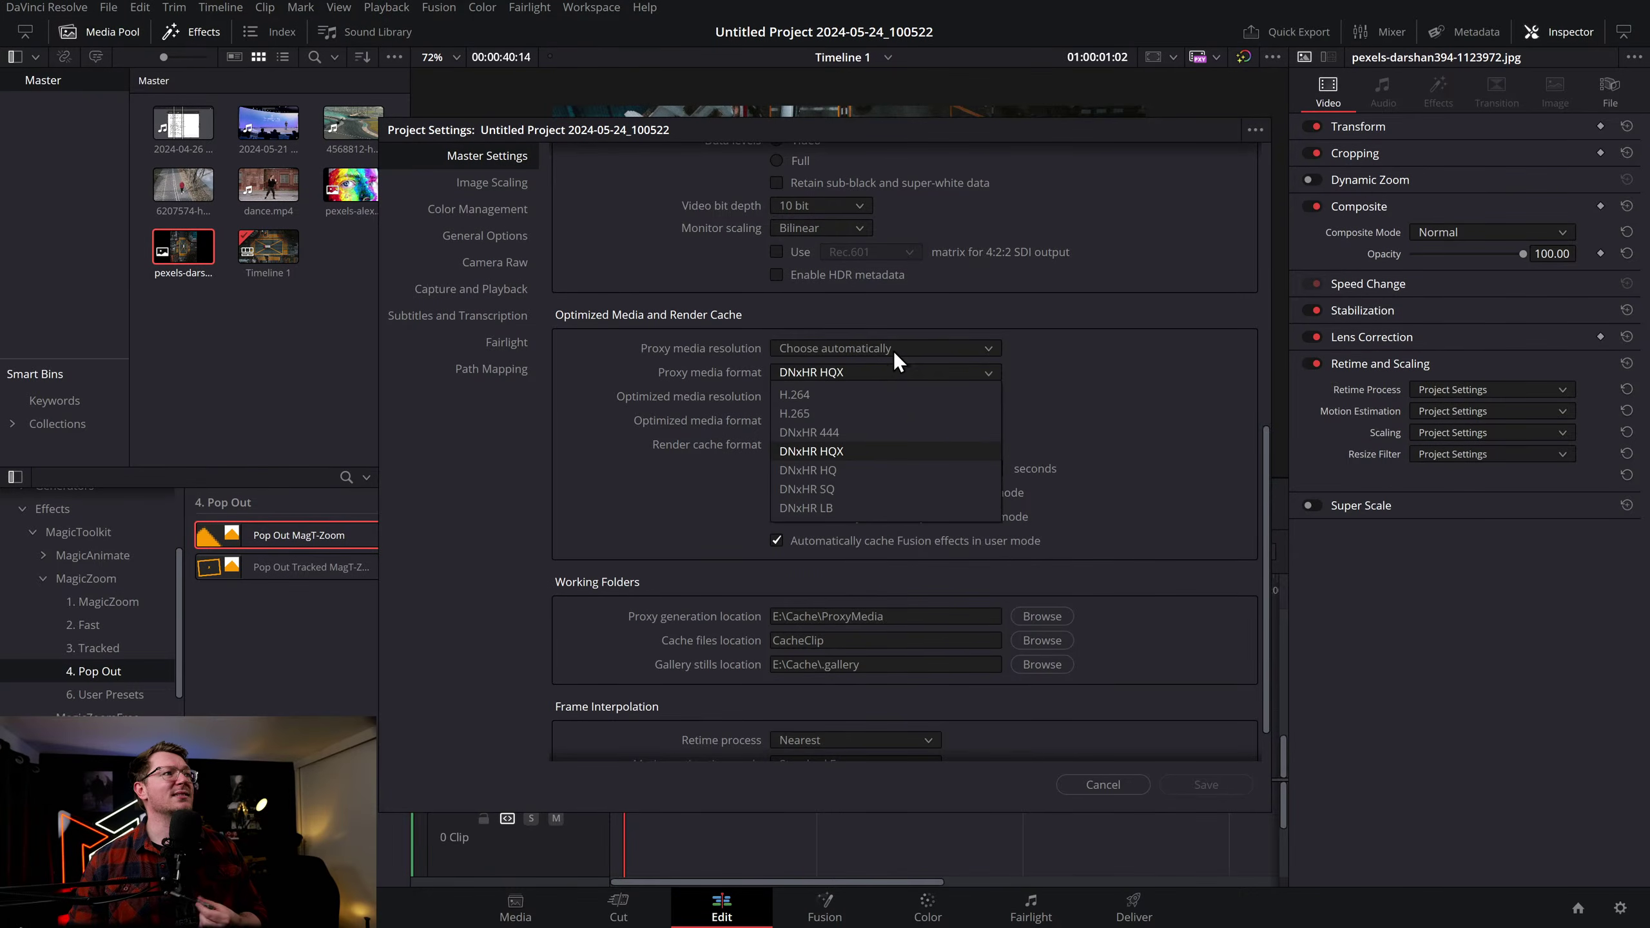
left_click(893, 354)
left_click(1125, 374)
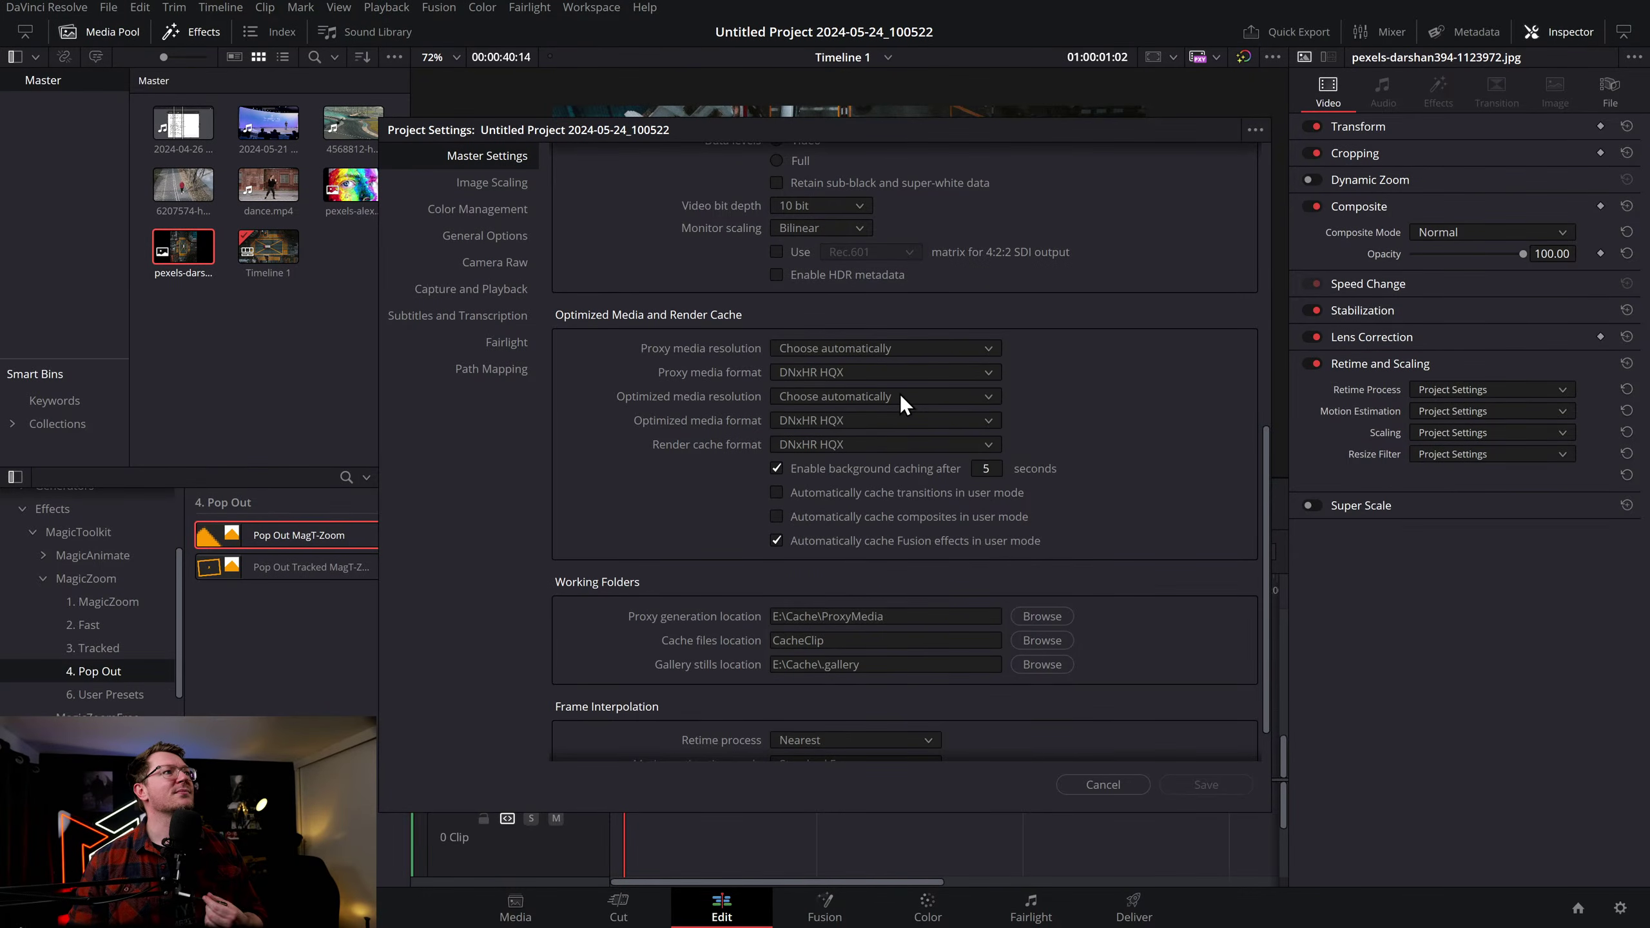
left_click(899, 394)
left_click(900, 394)
left_click(885, 418)
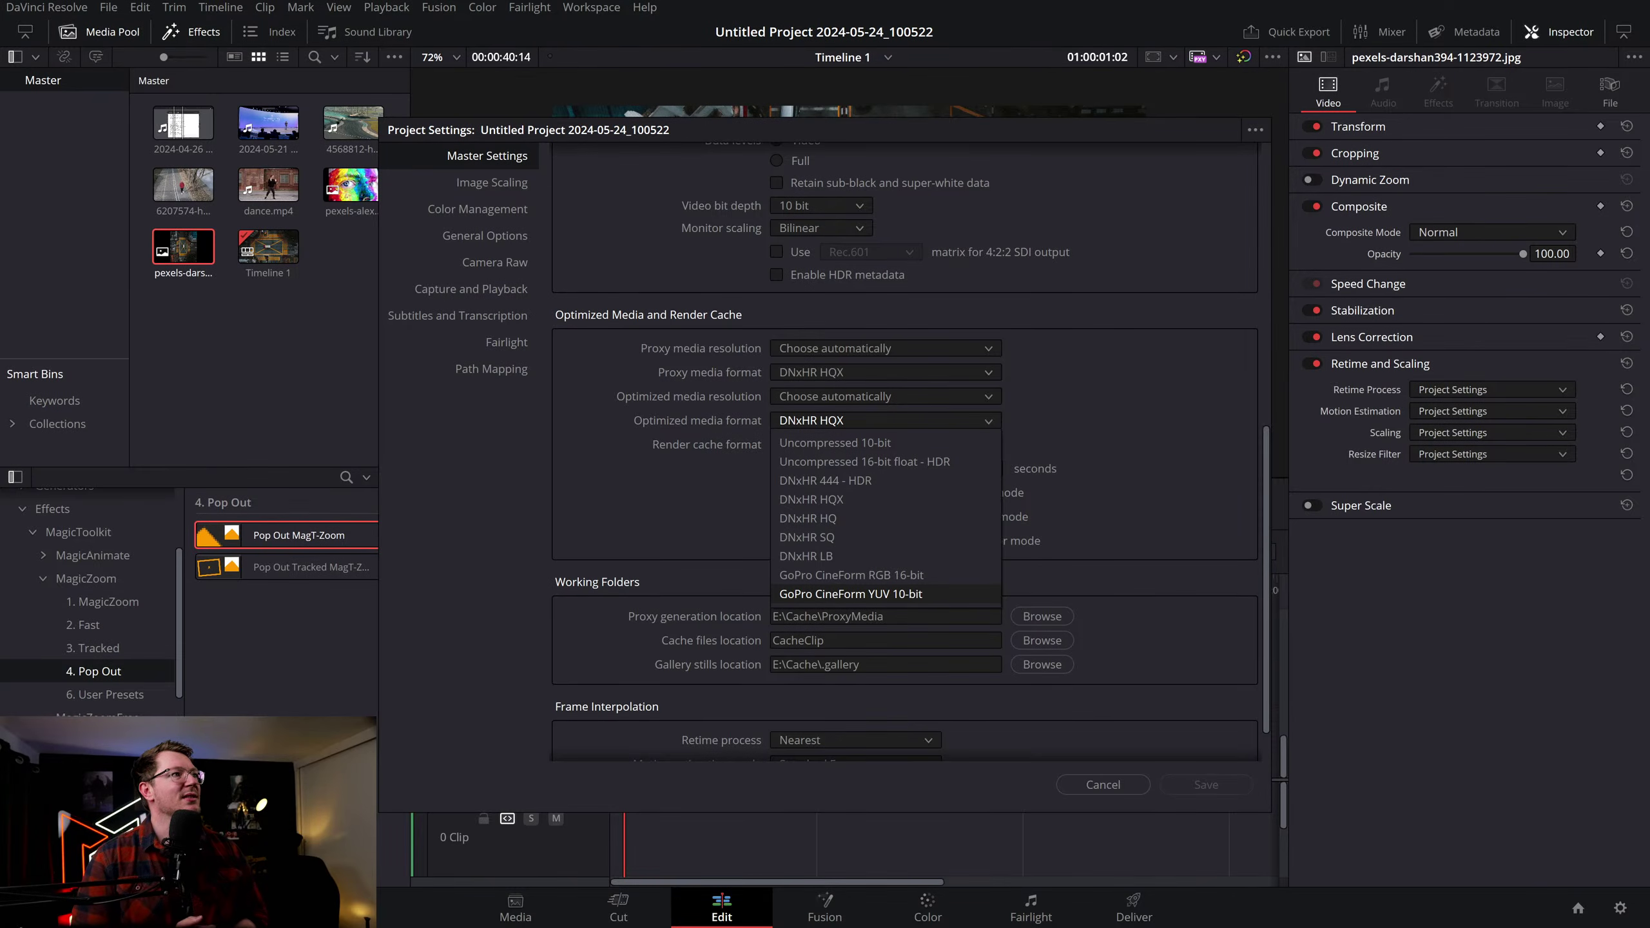
left_click(1095, 789)
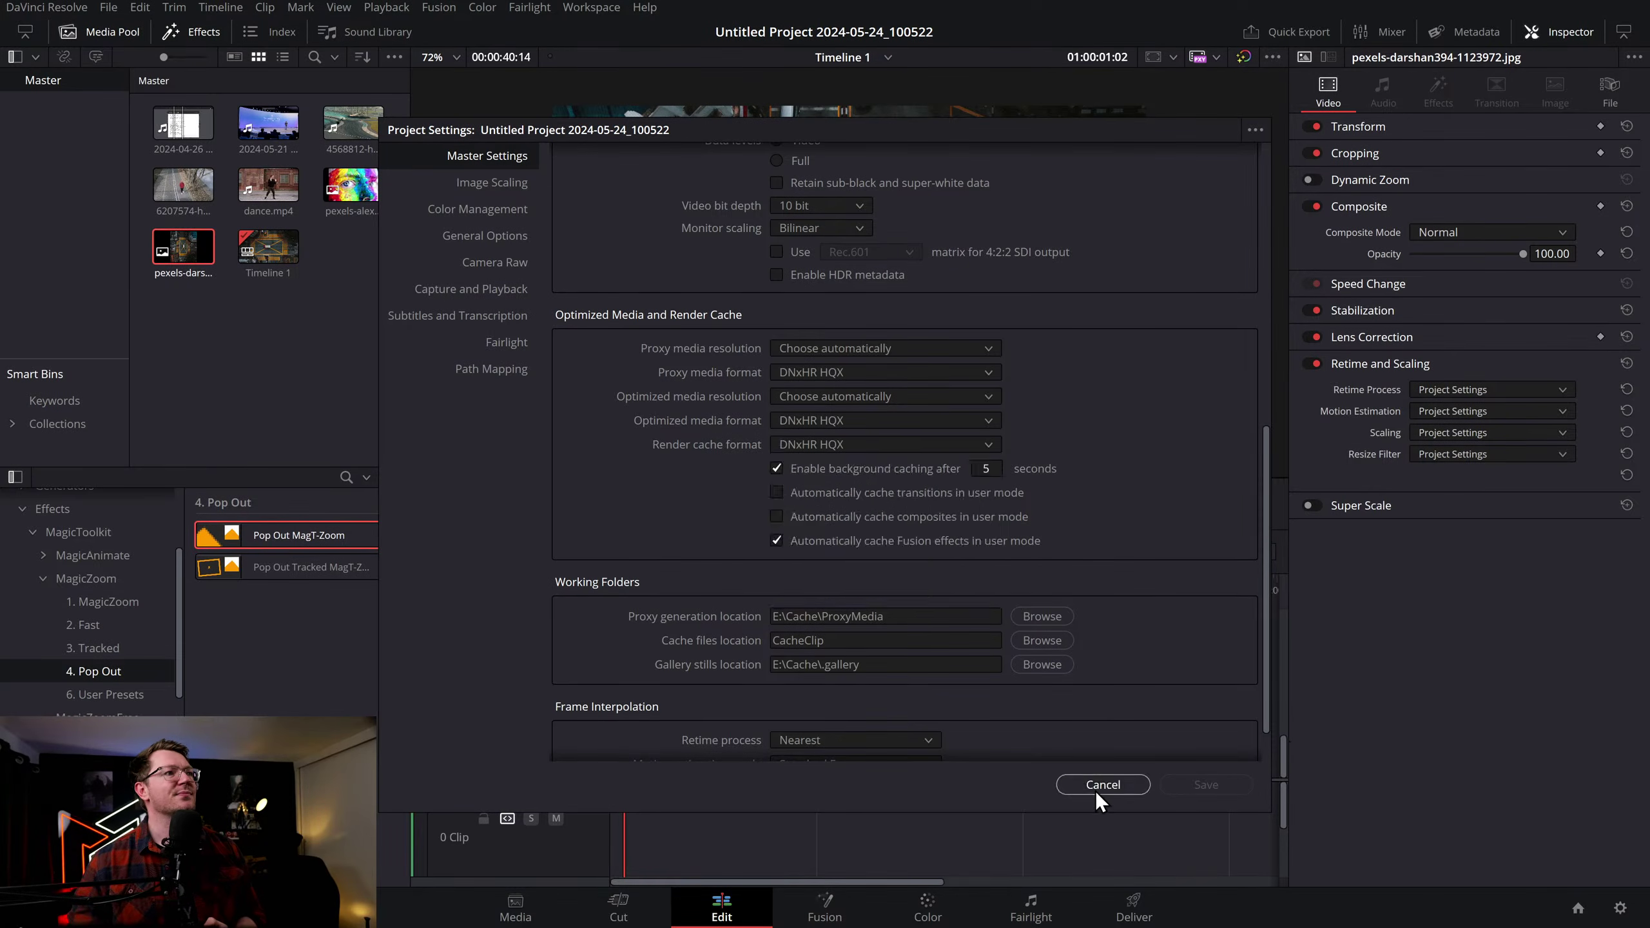
left_click(1098, 786)
Generate proxy media for the 4568812-hd_1920_1080_30fps.mp4 clip from the Media page
left_click(515, 907)
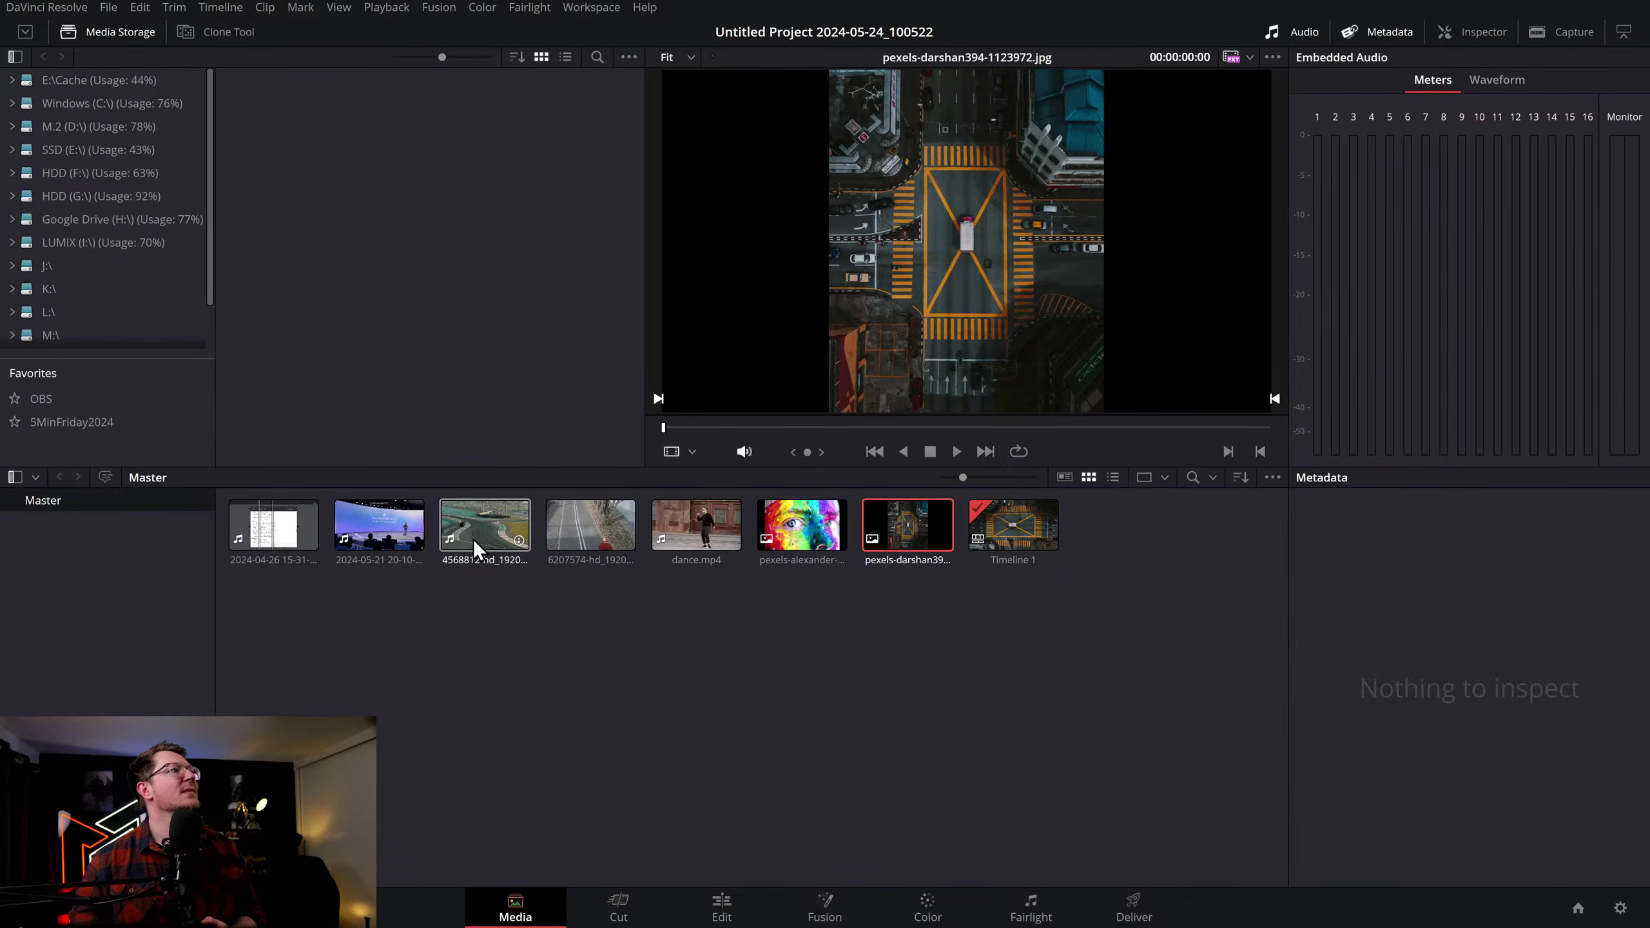
right_click(475, 530)
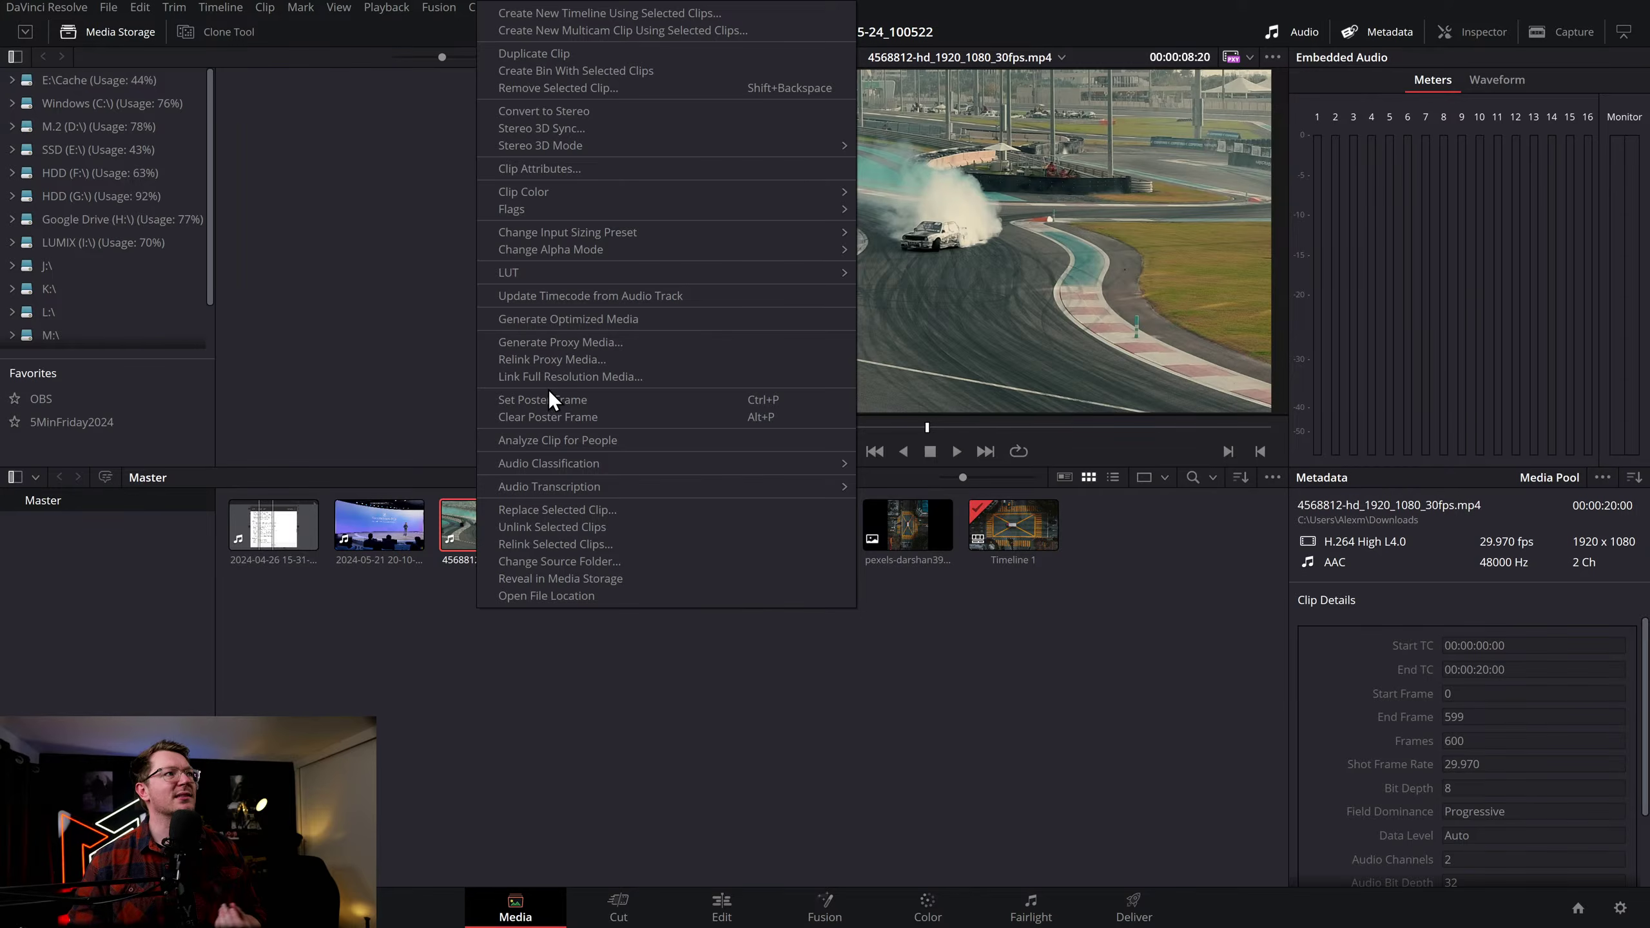
left_click(578, 344)
left_click(936, 459)
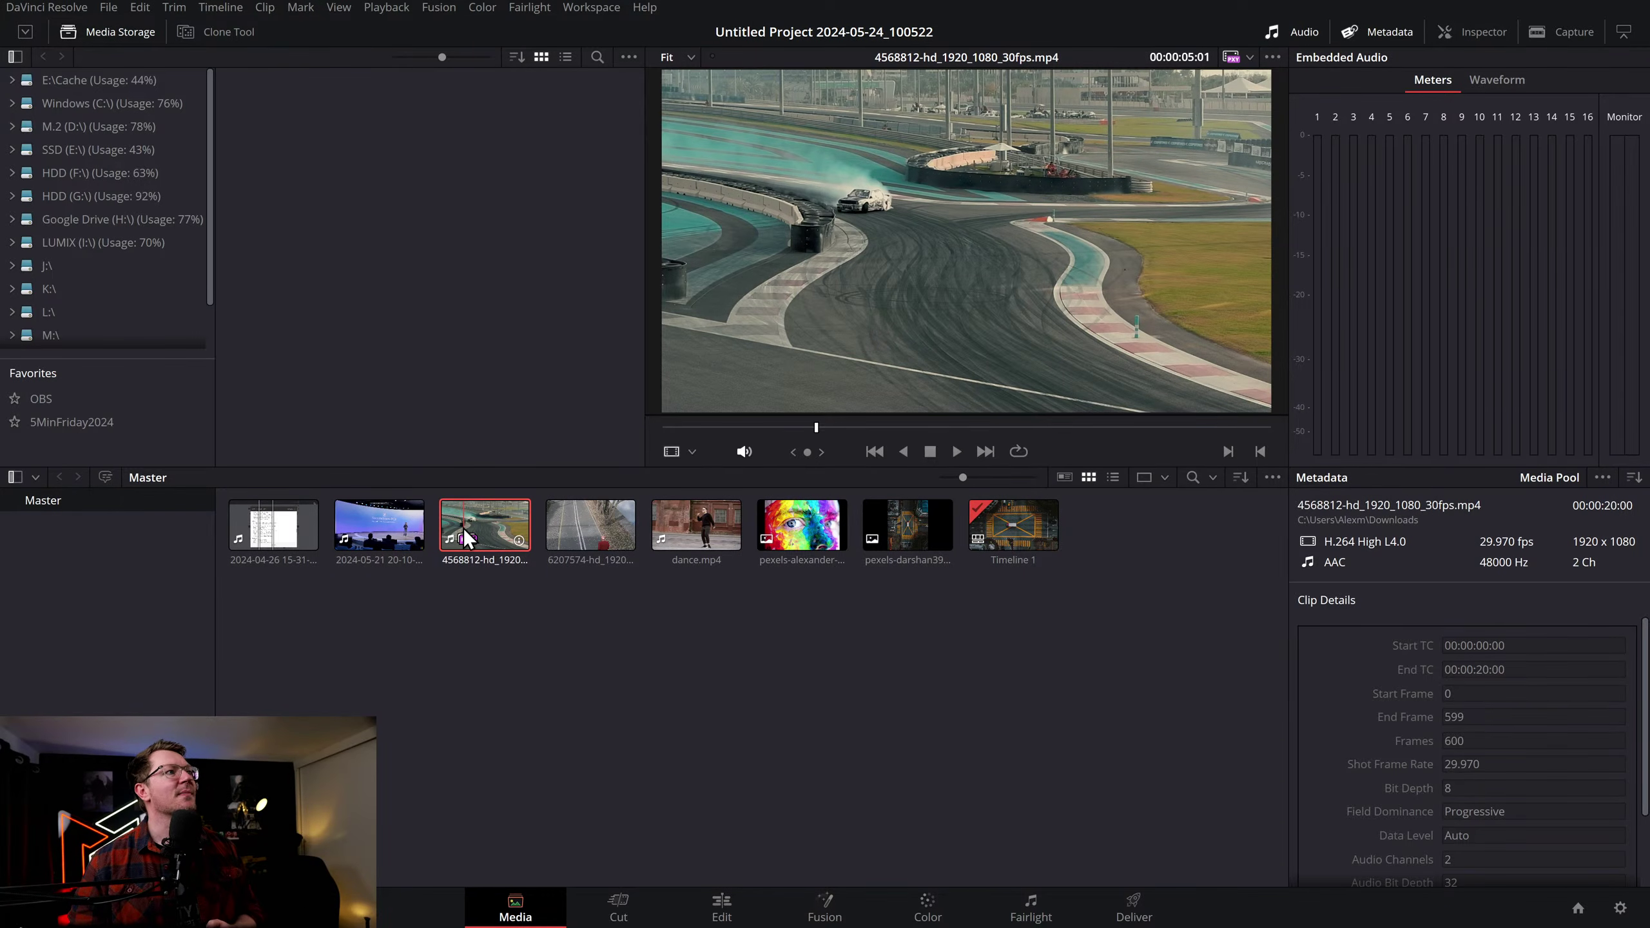
Select all the clips and the timeline in the Master bin
key("Left")
key("Left")
key("Left")
key("Left")
key("Left")
key("Left")
left_click_drag(1144, 615, 265, 490)
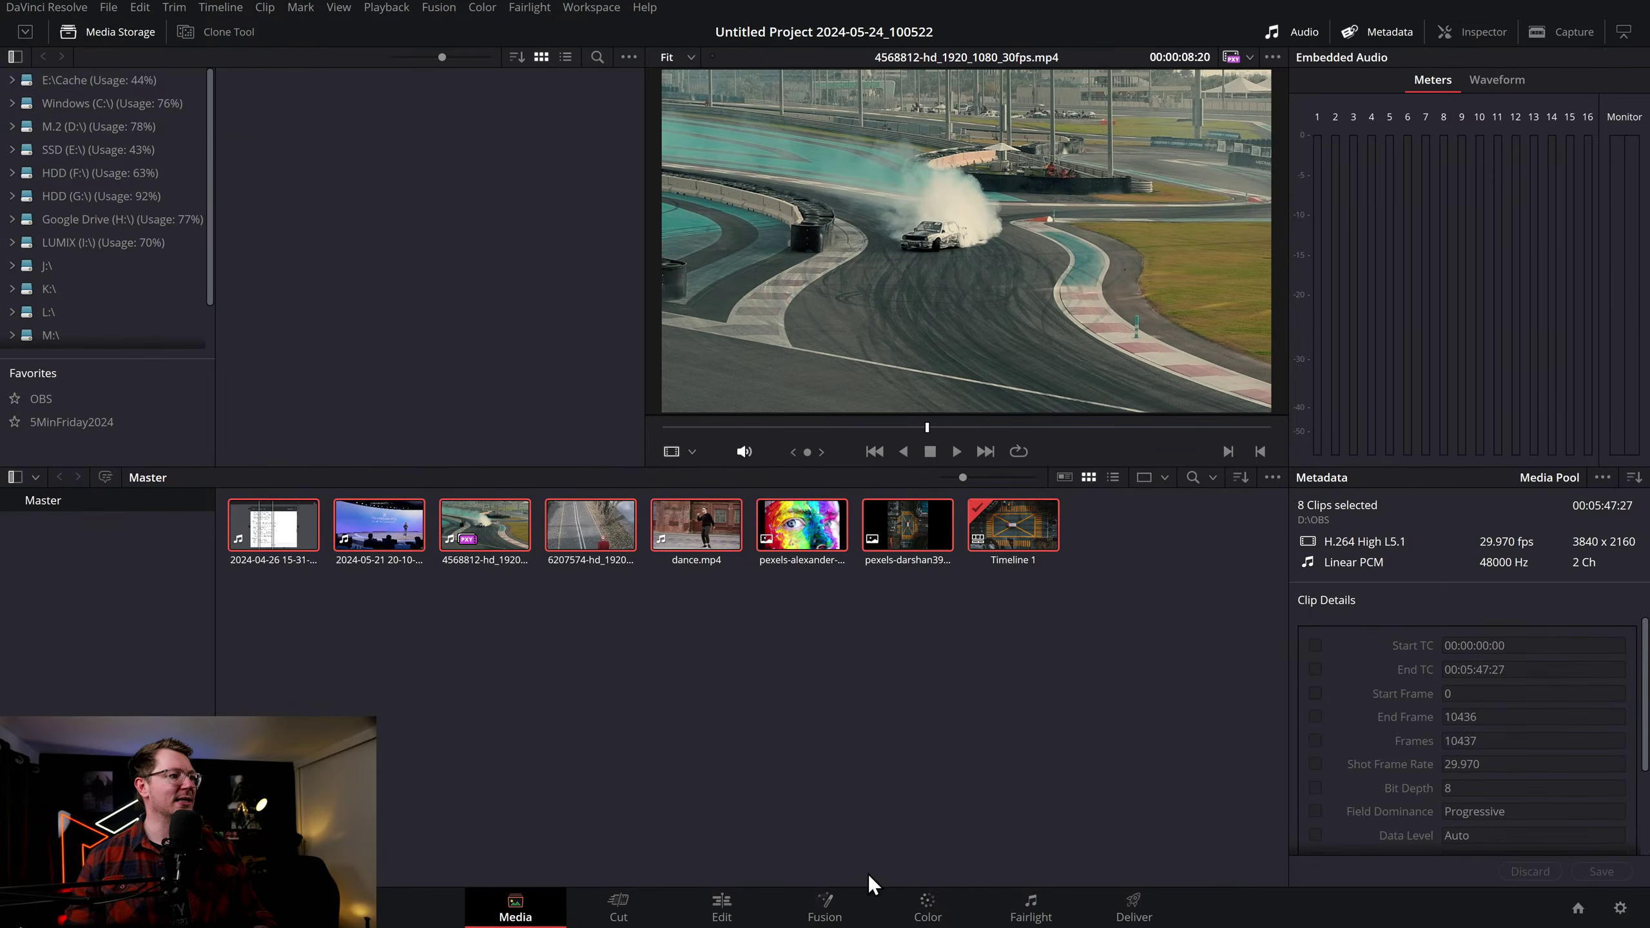
key("alt+Tab")
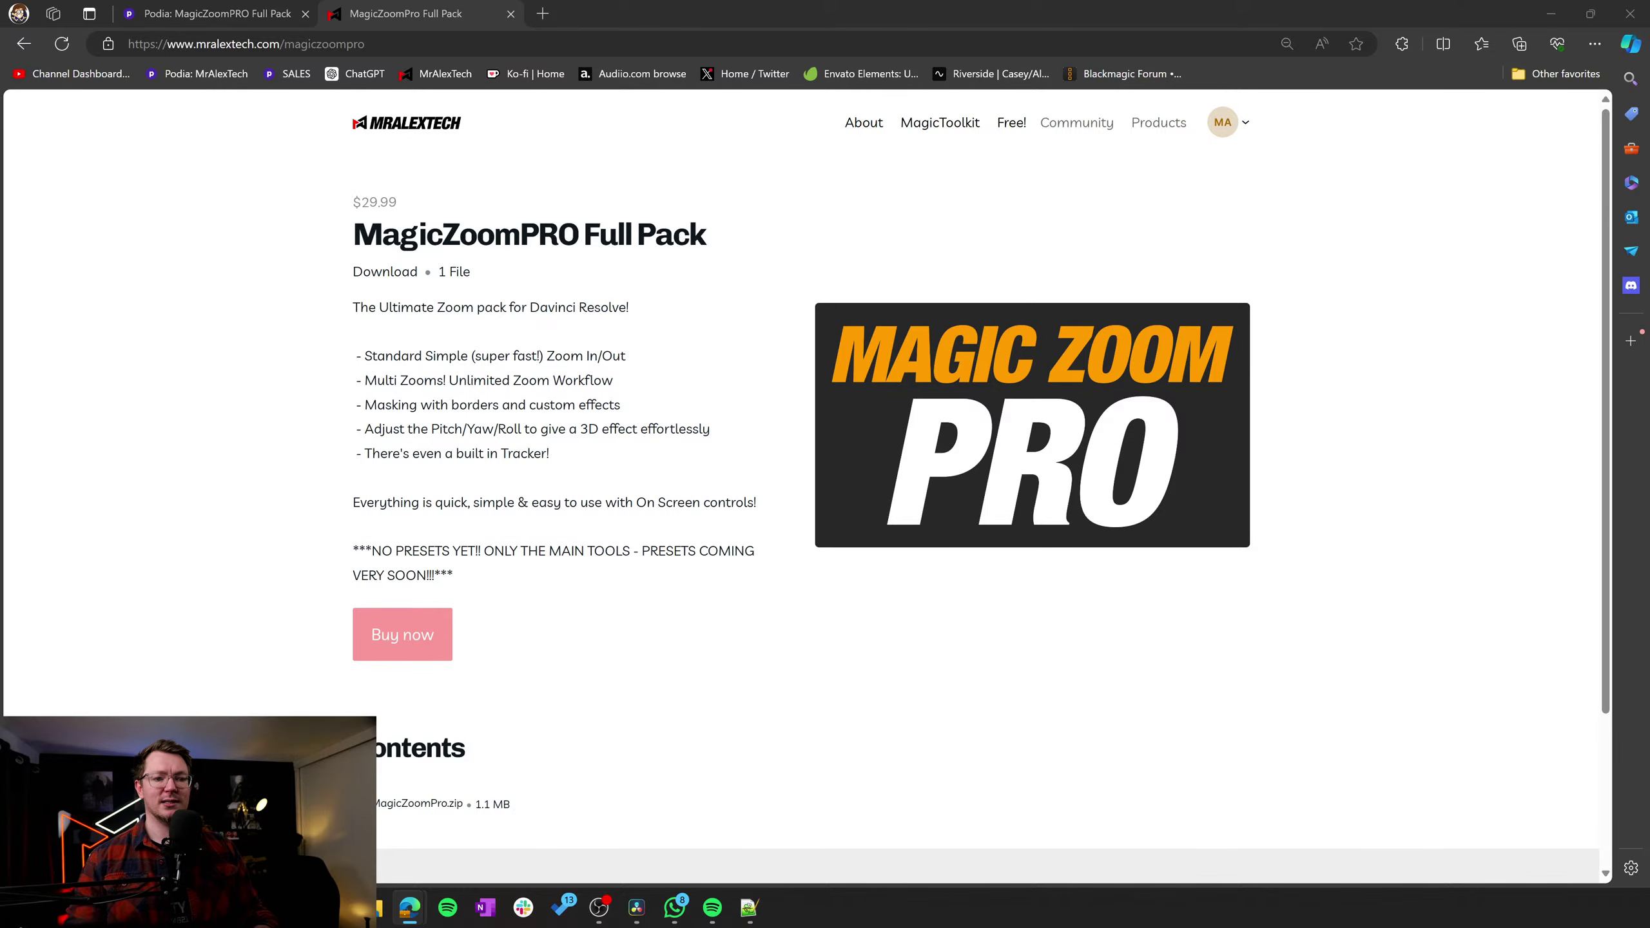
left_click(230, 16)
left_click(390, 18)
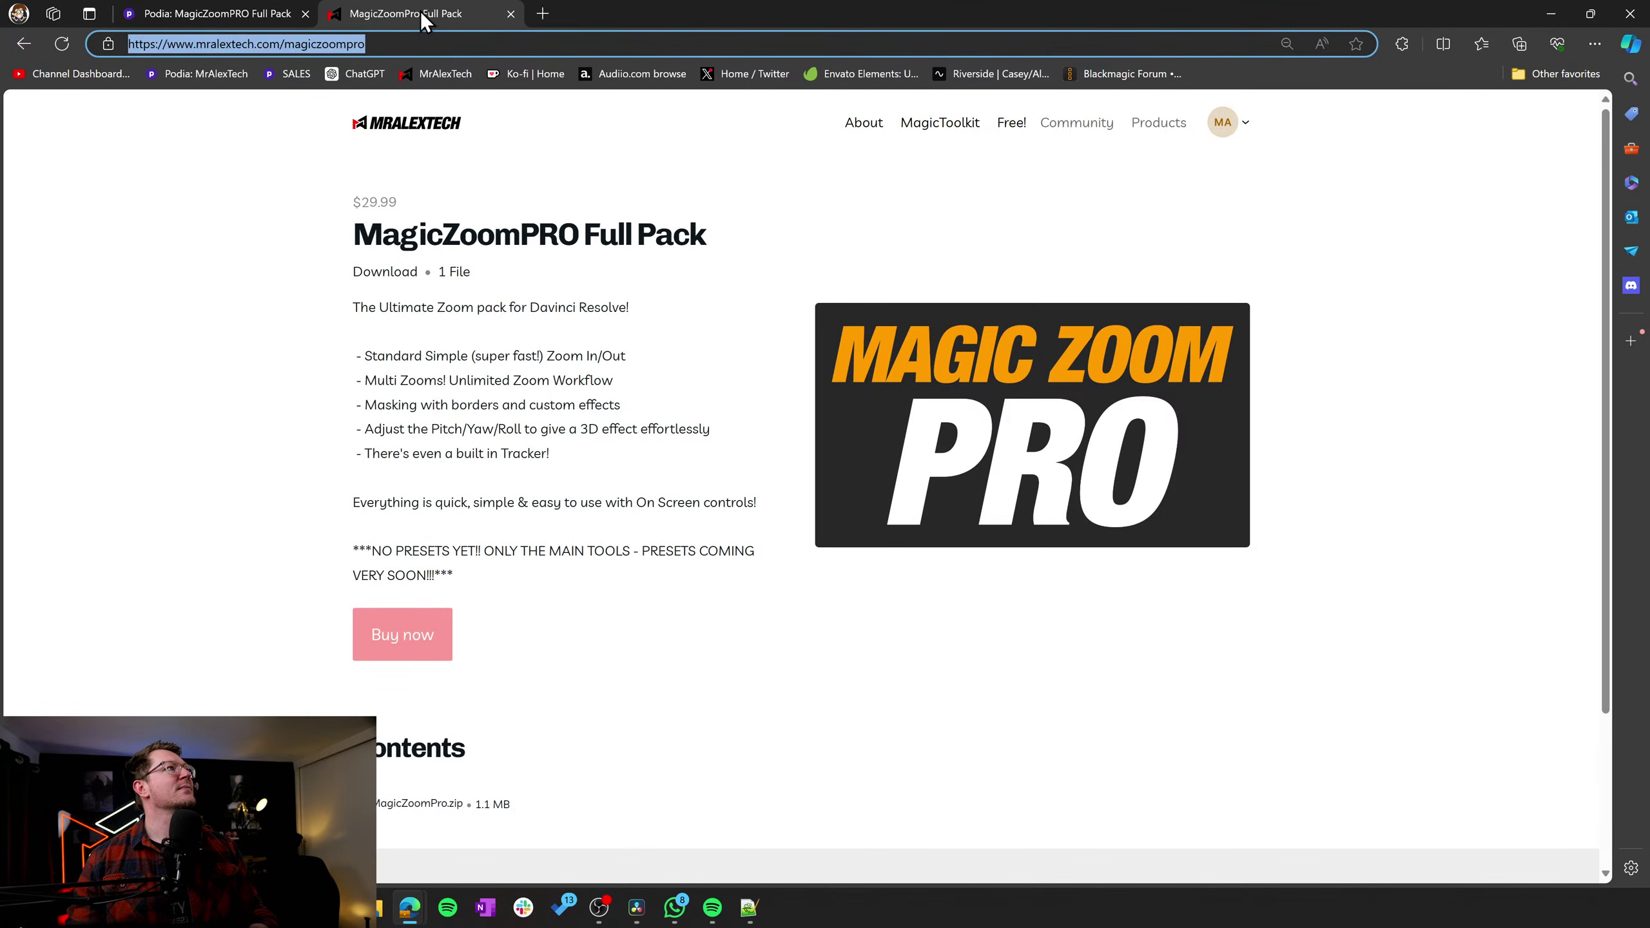
left_click(422, 43)
key("BackSpace")
key("BackSpace")
key("BackSpace")
type("free")
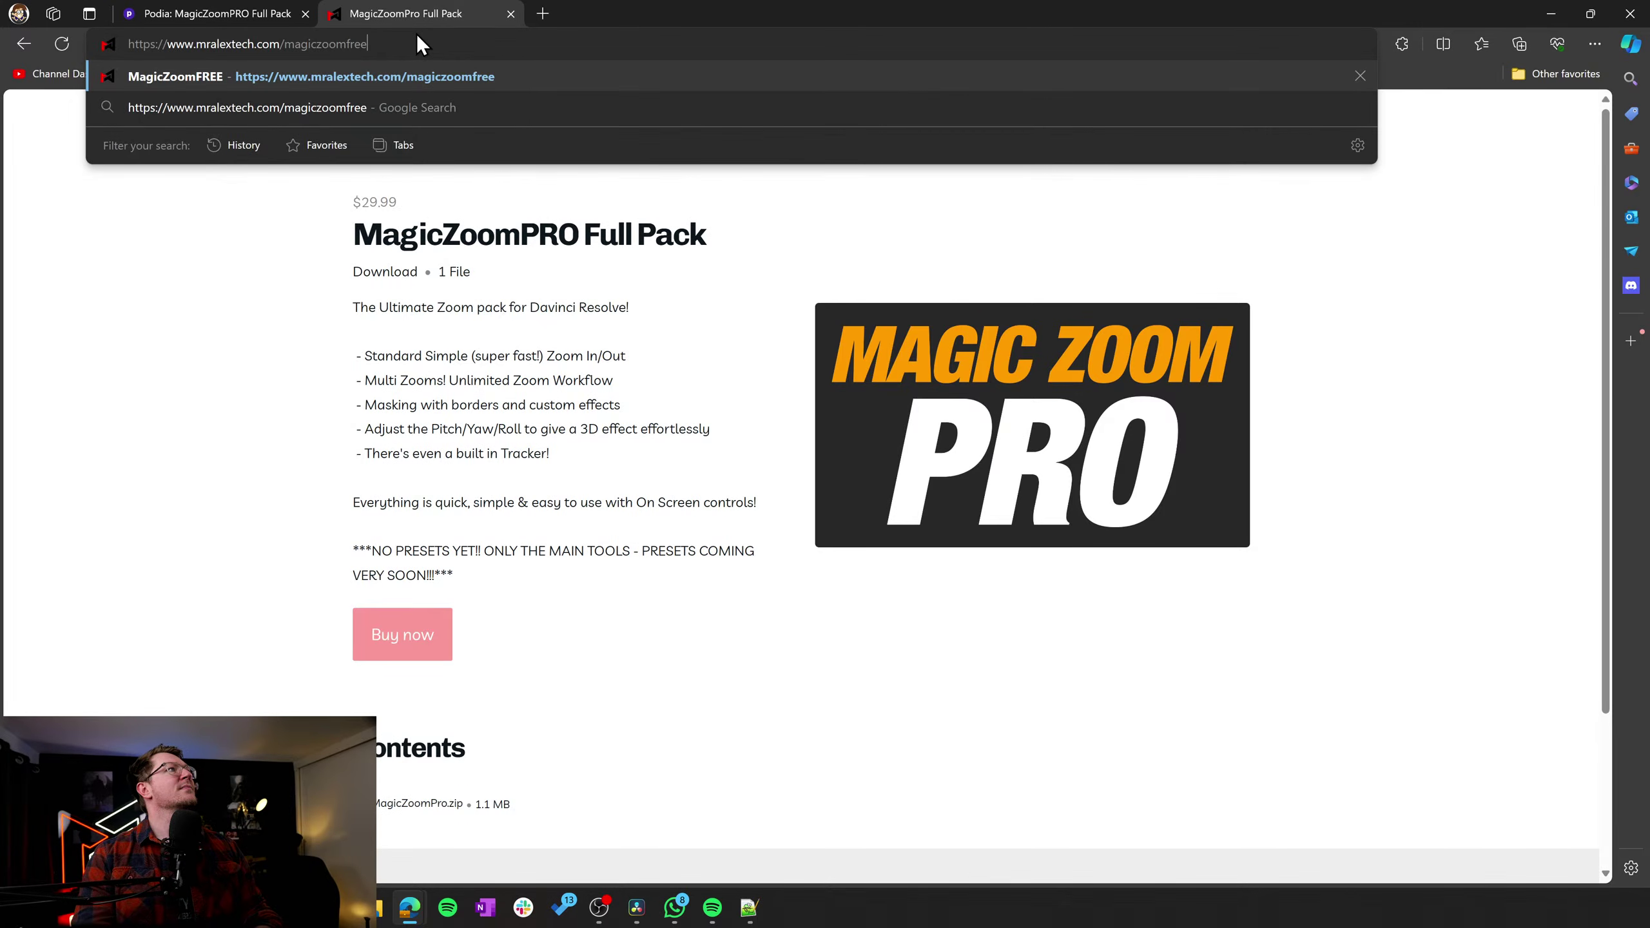
key("Return")
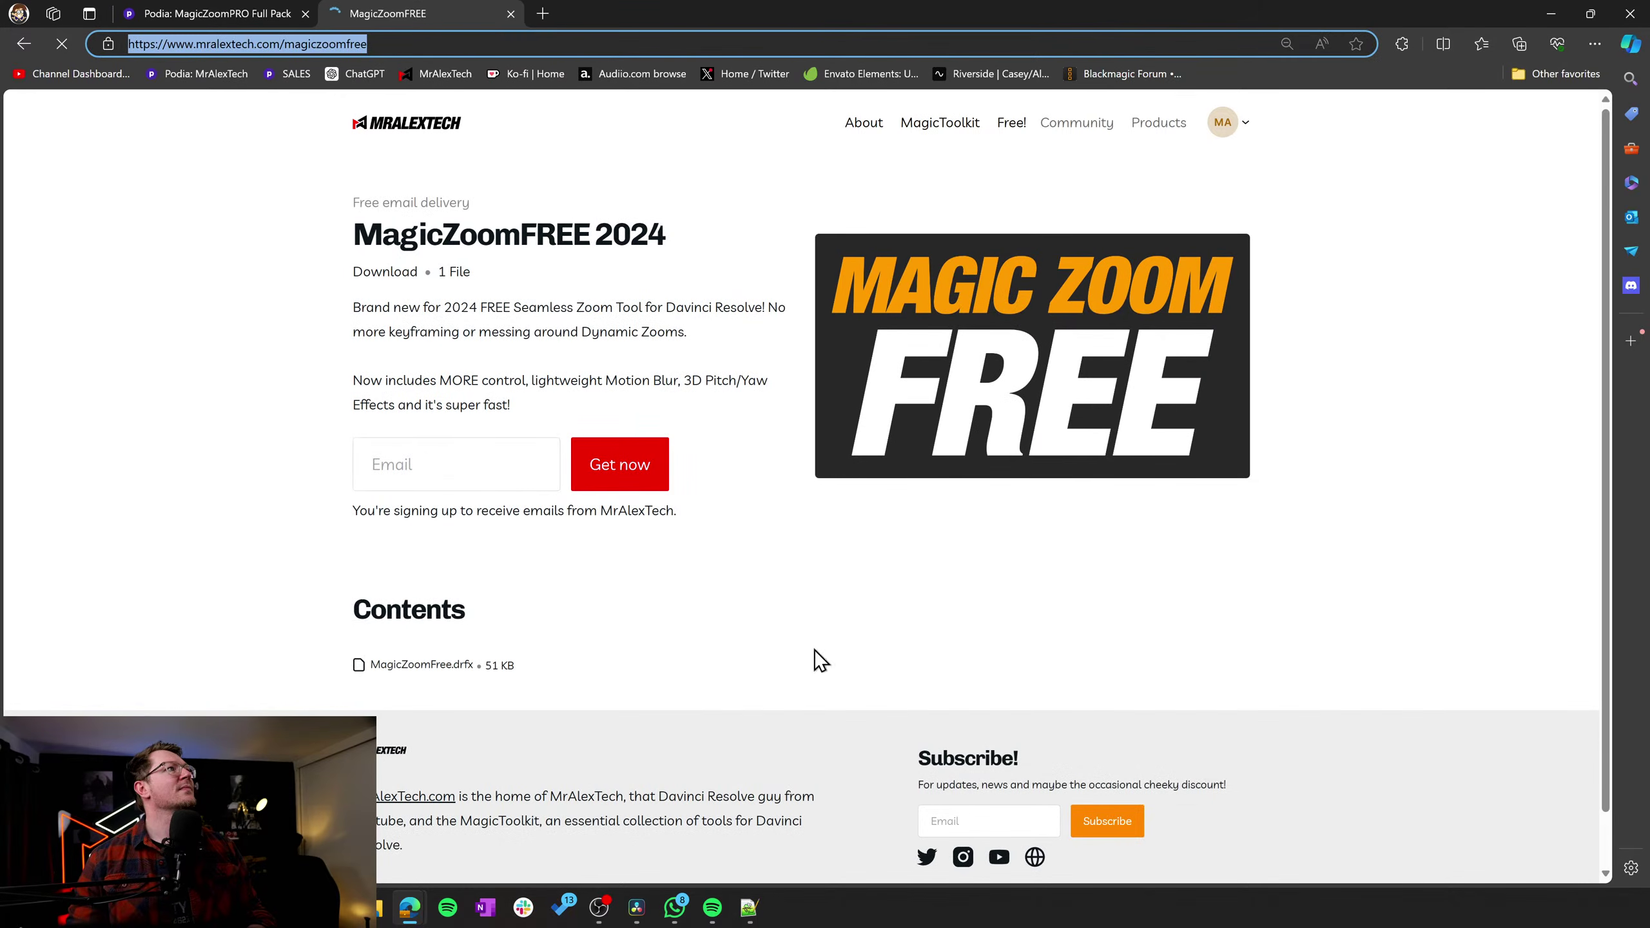